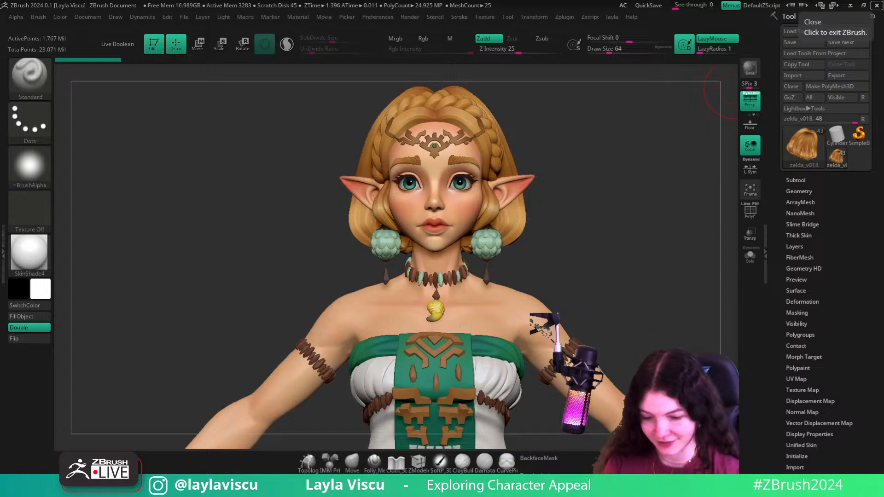
# - Switch to File Explorer and open the render coralinecomp_front.png in the image viewer
pyautogui.moveTo(657, 286); pyautogui.dragTo(650, 298)
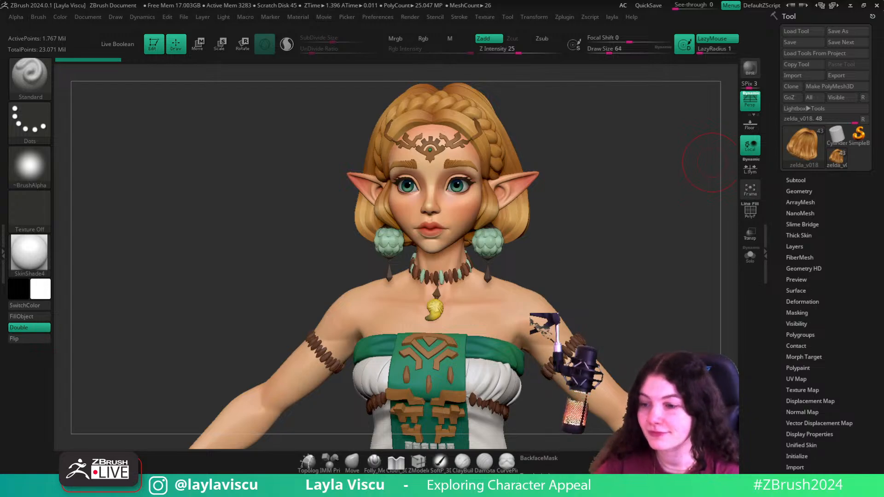
pyautogui.press('super+e')
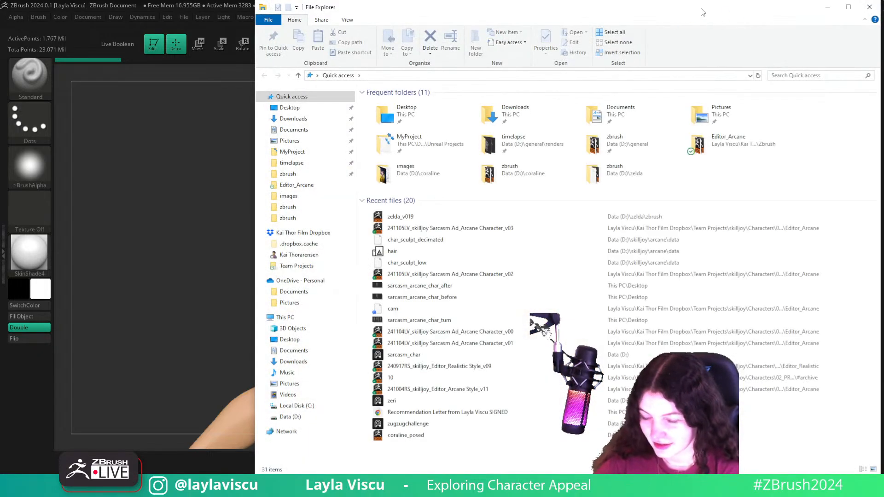
pyautogui.moveTo(702, 12); pyautogui.dragTo(552, 496)
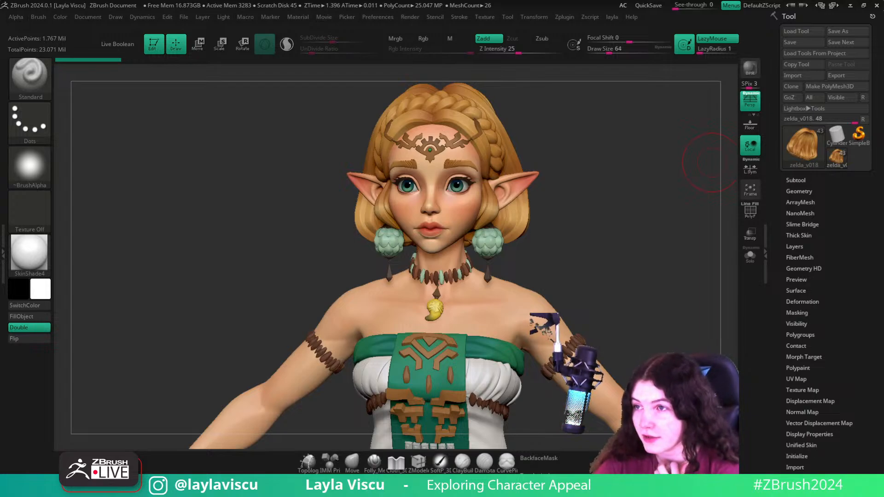
pyautogui.moveTo(649, 496); pyautogui.dragTo(641, 111)
pyautogui.doubleClick(679, 104)
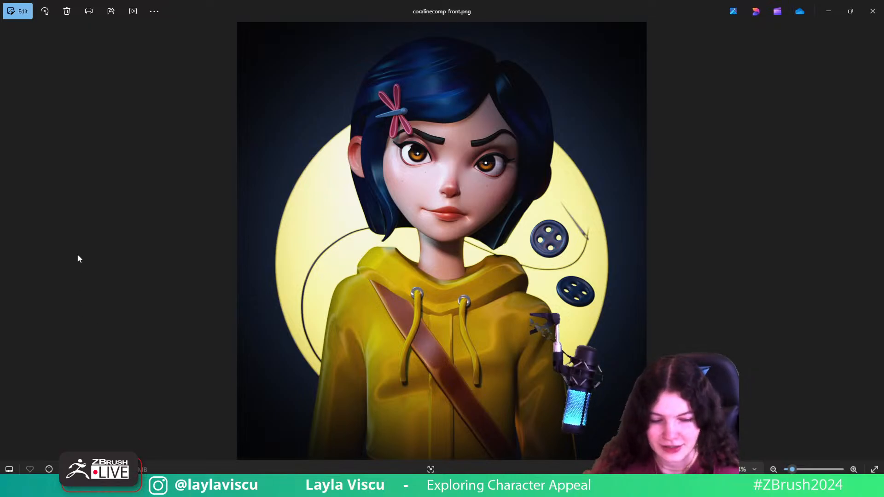
# - Compare the front render with coralinecomp_side.png, then shrink the image window to sit beside the elf character model
pyautogui.click(9, 243)
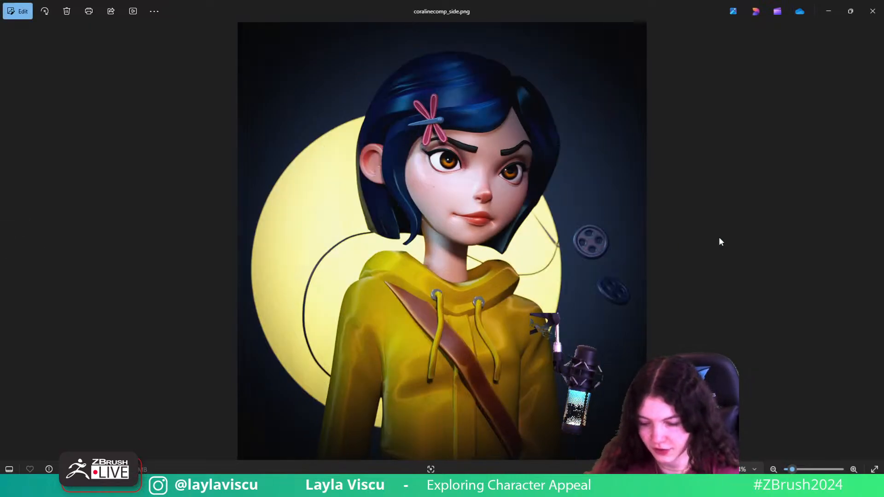
pyautogui.moveTo(876, 242)
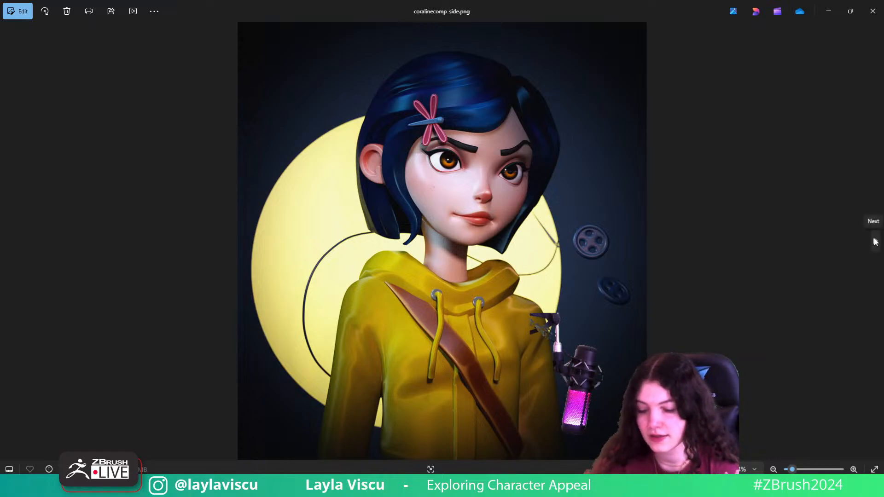
pyautogui.click(876, 242)
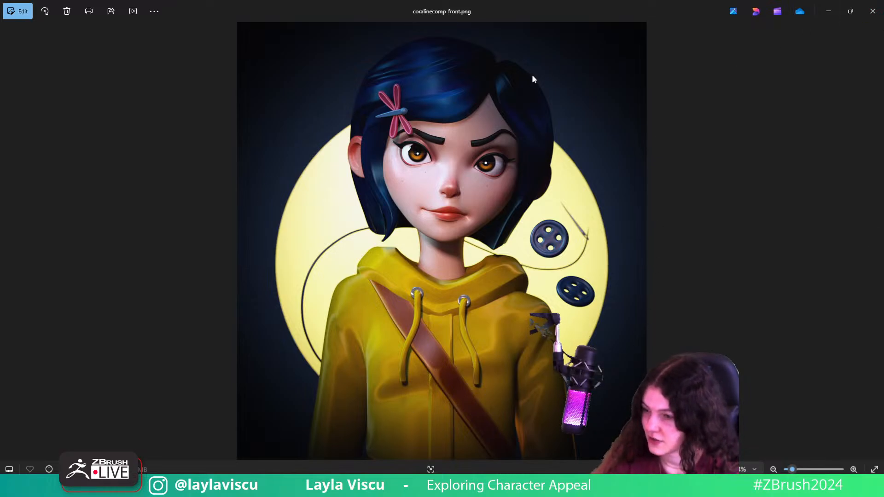
pyautogui.moveTo(521, 11); pyautogui.dragTo(389, 64)
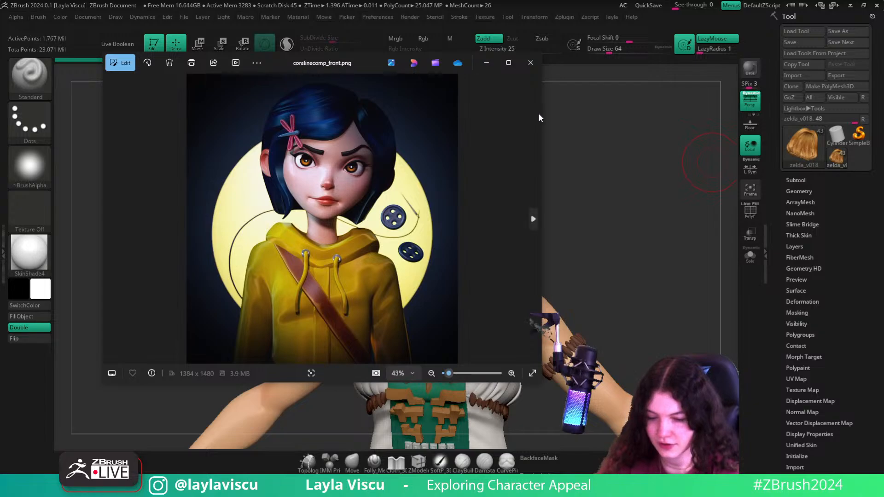
pyautogui.moveTo(537, 112); pyautogui.dragTo(282, 122)
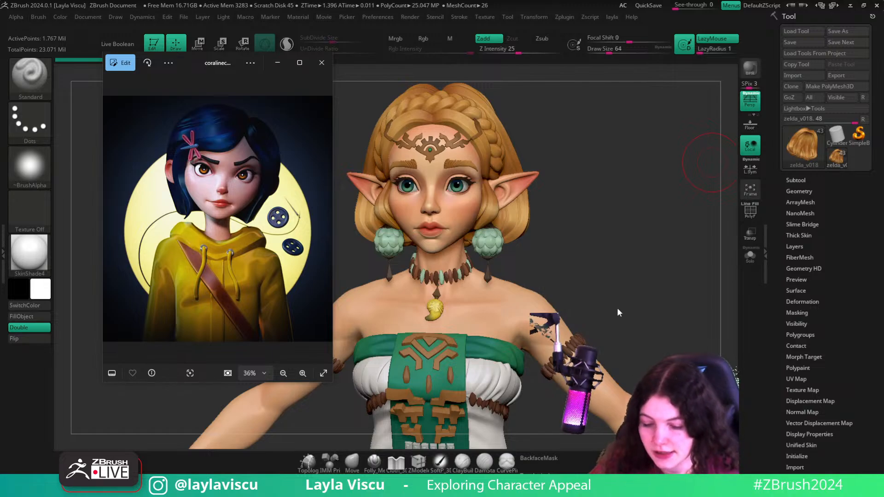
# - Switch the character's display material to BasicMaterial
pyautogui.moveTo(619, 310); pyautogui.dragTo(630, 298)
pyautogui.keyDown('ctrl'); pyautogui.moveTo(621, 279); pyautogui.dragTo(525, 272, button='right'); pyautogui.keyUp('ctrl')
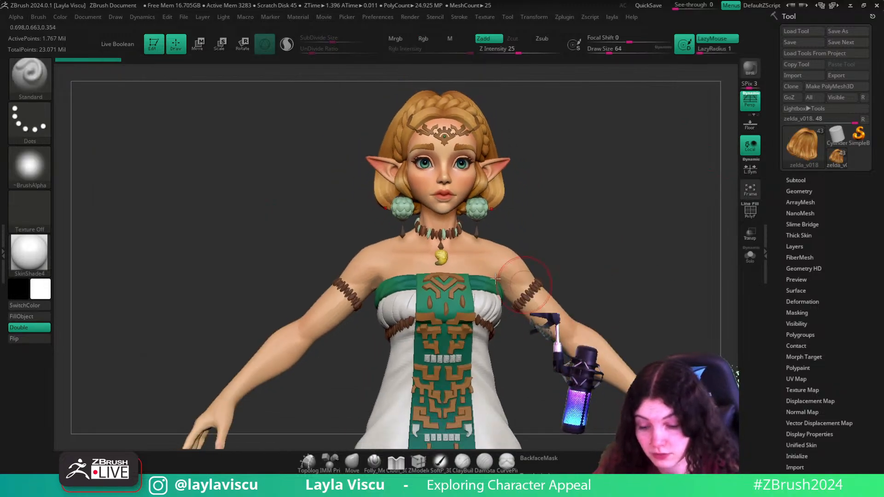
pyautogui.moveTo(620, 206); pyautogui.dragTo(617, 226)
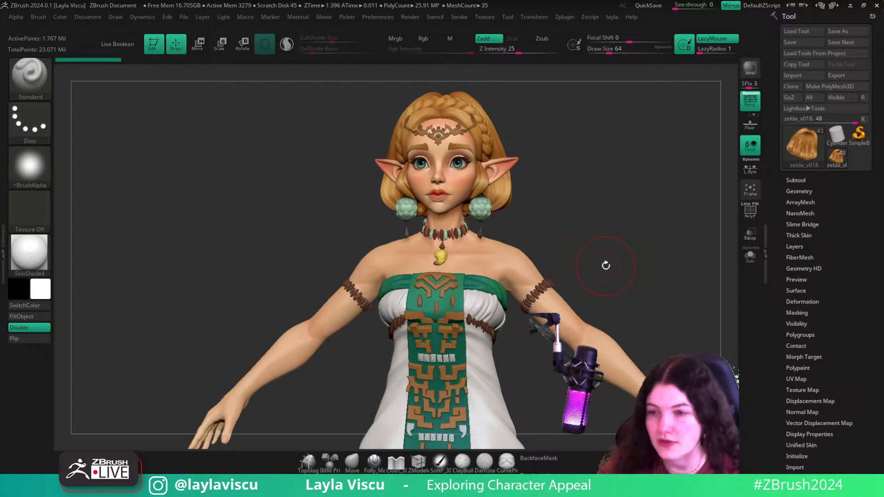
pyautogui.moveTo(645, 288); pyautogui.dragTo(639, 292)
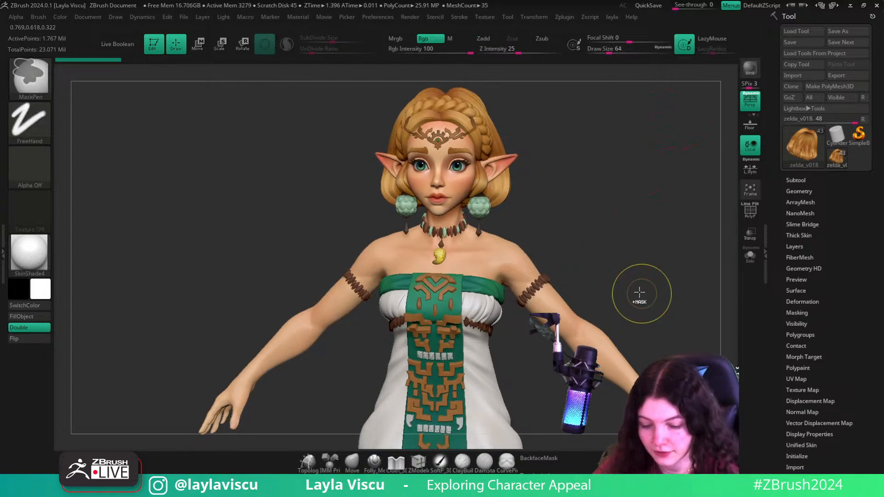
pyautogui.moveTo(640, 293)
pyautogui.keyDown('ctrl'); pyautogui.mouseDown(button='right')
pyautogui.moveTo(630, 245)
pyautogui.moveTo(643, 264)
pyautogui.mouseUp(button='right'); pyautogui.keyUp('ctrl')
pyautogui.moveTo(643, 264); pyautogui.dragTo(630, 262)
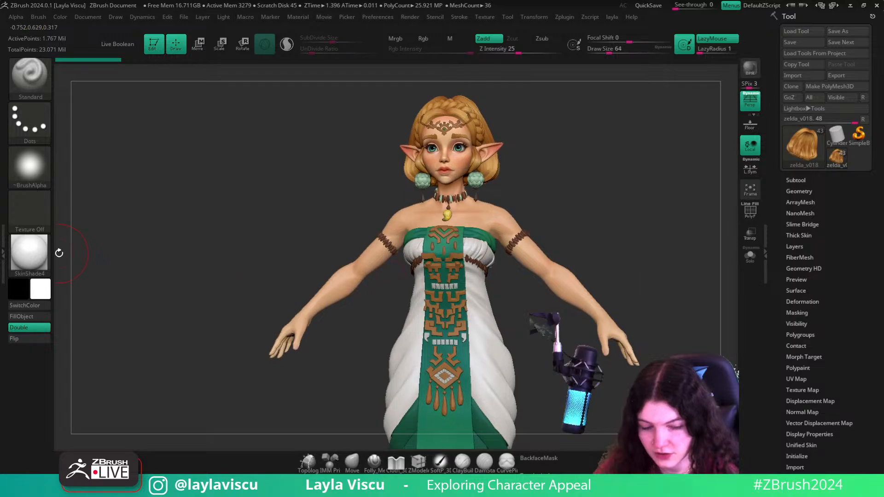
pyautogui.click(38, 257)
pyautogui.click(83, 282)
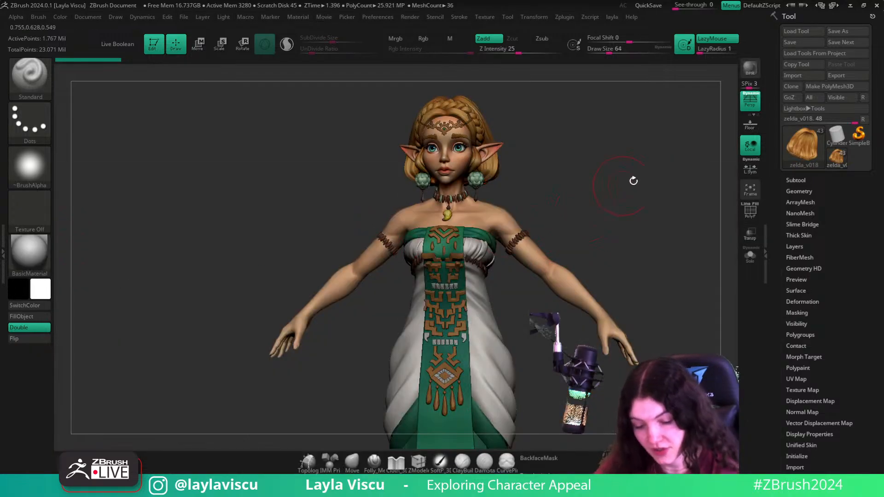
# - Expand the Subtool list and bring its first entries, starting with the head folder, into view
pyautogui.moveTo(627, 181); pyautogui.dragTo(597, 207)
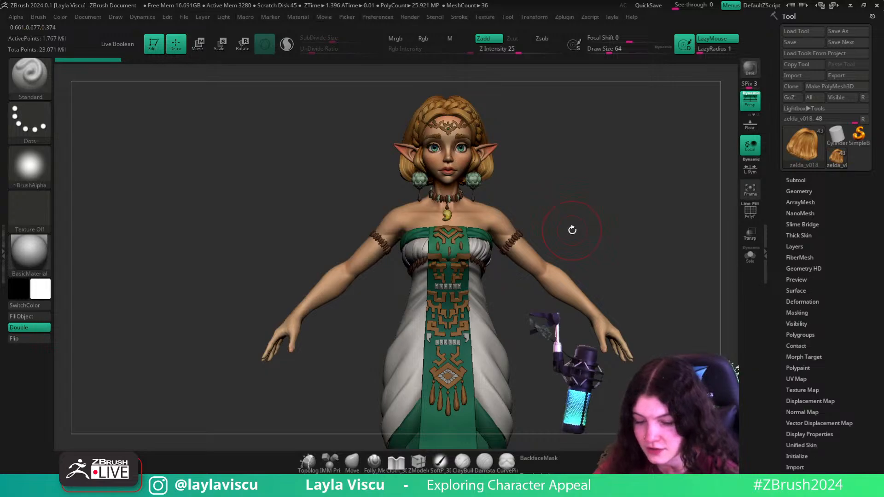
pyautogui.click(796, 180)
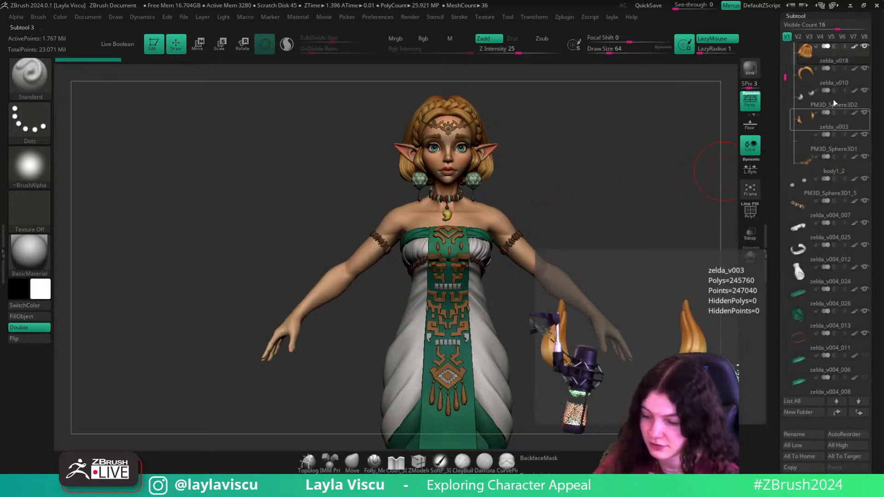
pyautogui.moveTo(785, 78); pyautogui.dragTo(788, 38)
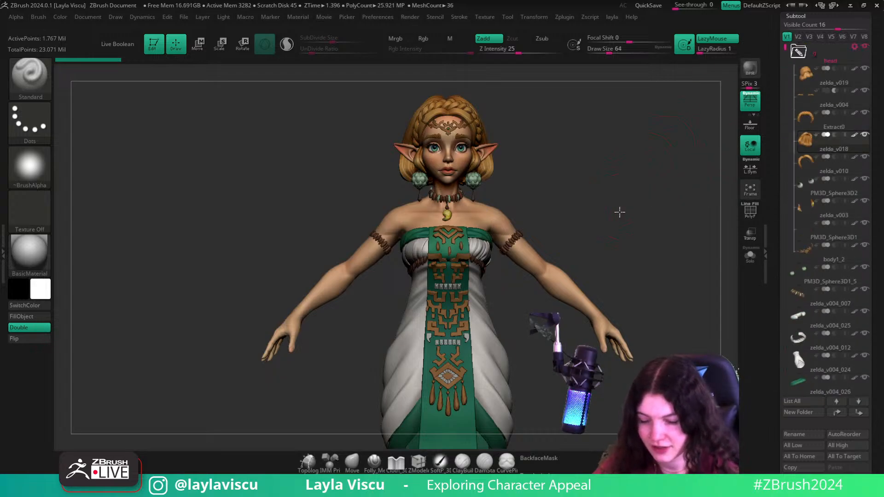
# - Examine the character's hair, face and dress from the front, three-quarter and back views
pyautogui.moveTo(596, 187); pyautogui.dragTo(469, 284)
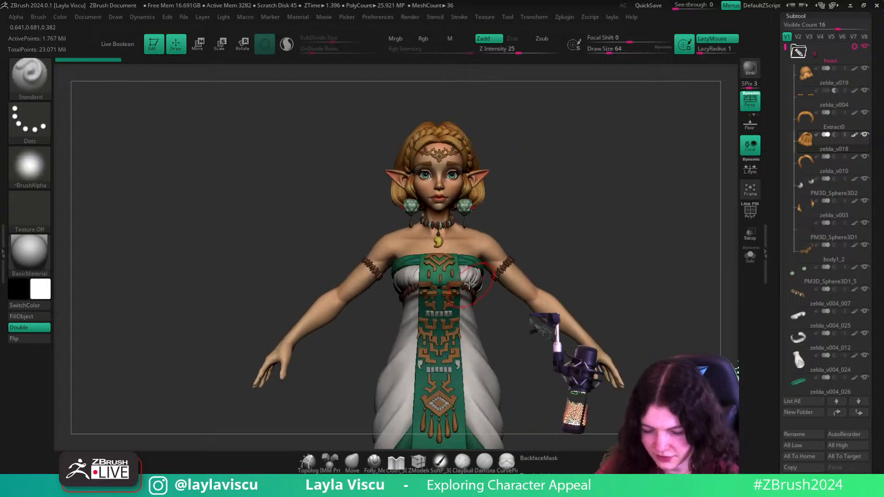
pyautogui.moveTo(592, 253); pyautogui.dragTo(573, 251)
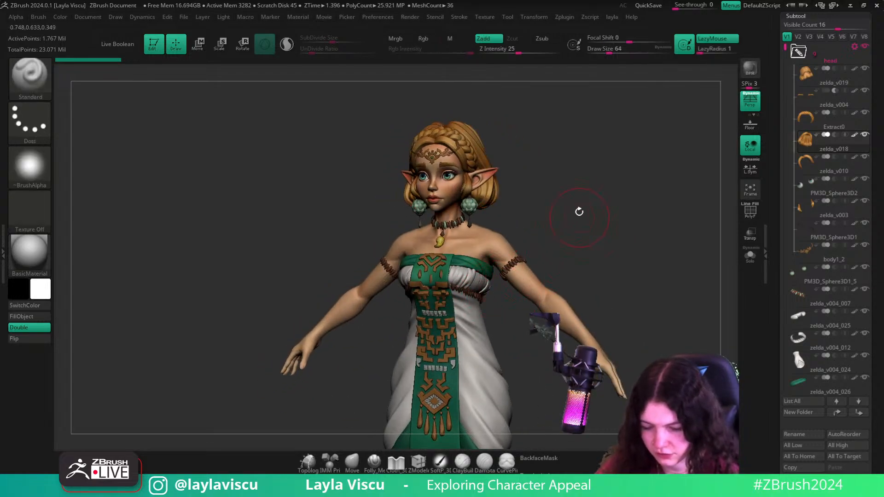
pyautogui.keyDown('shift'); pyautogui.moveTo(579, 211); pyautogui.dragTo(550, 236); pyautogui.keyUp('shift')
pyautogui.keyDown('ctrl'); pyautogui.moveTo(550, 236); pyautogui.dragTo(635, 209, button='right'); pyautogui.keyUp('ctrl')
pyautogui.moveTo(635, 209); pyautogui.dragTo(580, 230)
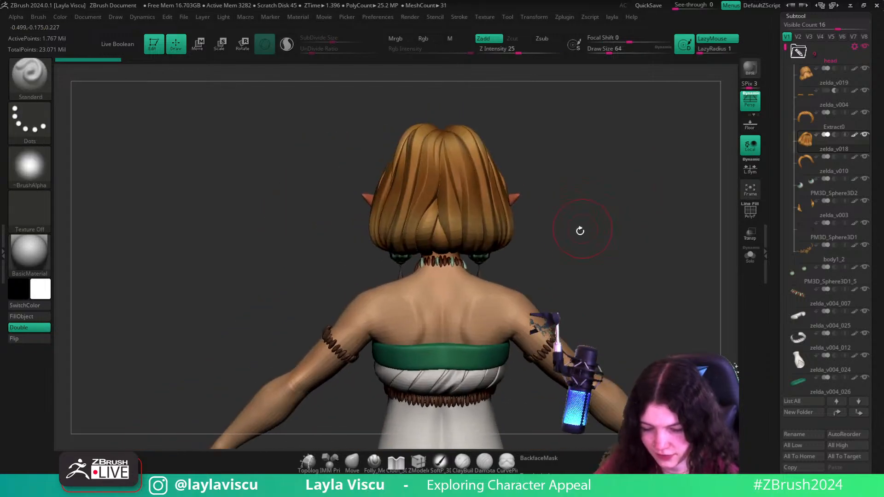
pyautogui.keyDown('ctrl'); pyautogui.moveTo(602, 222); pyautogui.dragTo(566, 223, button='right'); pyautogui.keyUp('ctrl')
pyautogui.moveTo(566, 223)
pyautogui.mouseDown()
pyautogui.moveTo(586, 243)
pyautogui.moveTo(617, 251)
pyautogui.moveTo(726, 250)
pyautogui.moveTo(634, 255)
pyautogui.mouseUp()
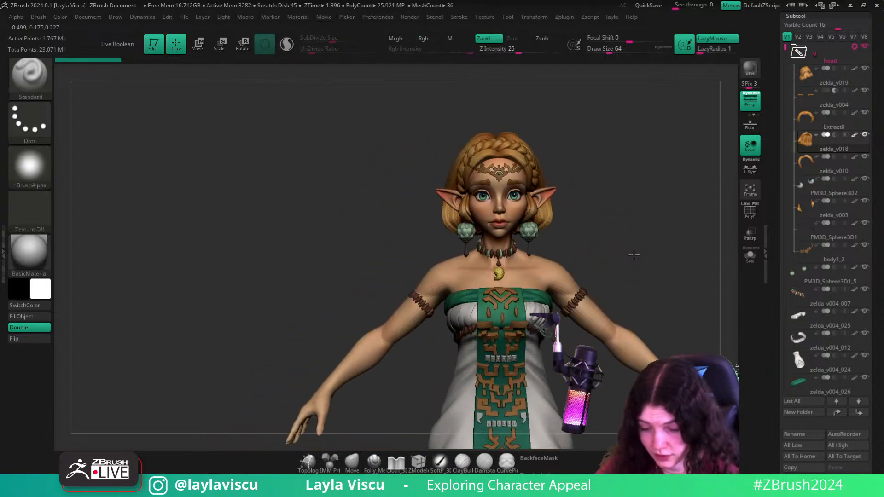
pyautogui.keyDown('alt'); pyautogui.moveTo(689, 253); pyautogui.dragTo(606, 237, button='right'); pyautogui.keyUp('alt')
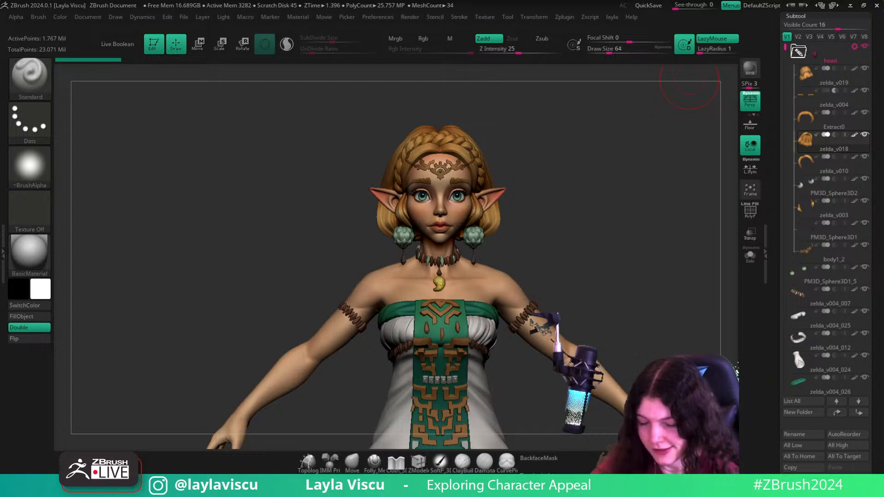
pyautogui.moveTo(647, 257); pyautogui.dragTo(645, 257)
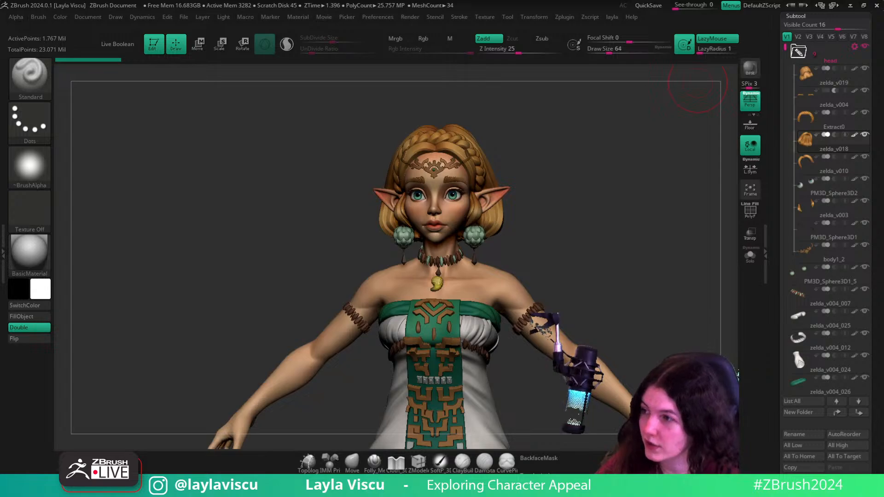
pyautogui.moveTo(640, 322); pyautogui.dragTo(583, 268)
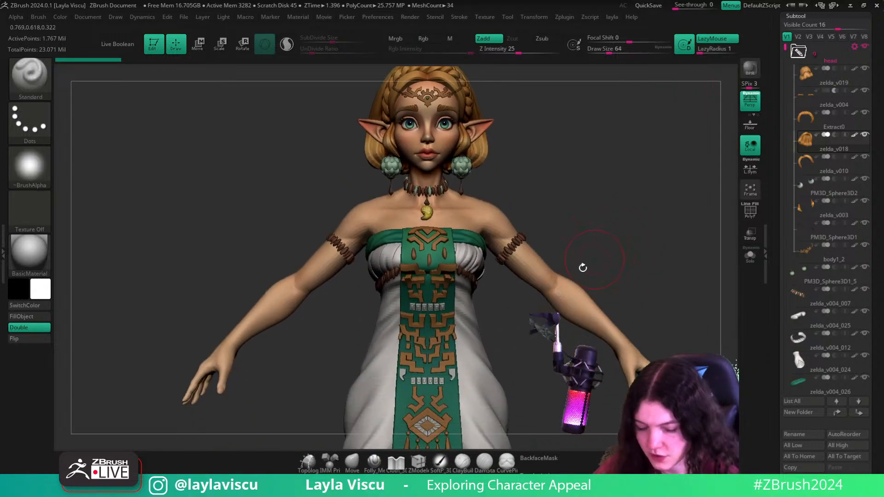
# - Select the beaded band under the bust and adjust its shape with the Move brush at a draw size of about 324
pyautogui.keyDown('alt'); pyautogui.click(469, 279); pyautogui.keyUp('alt')
pyautogui.moveTo(481, 286)
pyautogui.keyDown('ctrl'); pyautogui.mouseDown(button='right')
pyautogui.moveTo(515, 316)
pyautogui.moveTo(505, 344)
pyautogui.moveTo(467, 347)
pyautogui.mouseUp(button='right'); pyautogui.keyUp('ctrl')
pyautogui.keyDown('shift'); pyautogui.moveTo(534, 401); pyautogui.dragTo(538, 420); pyautogui.keyUp('shift')
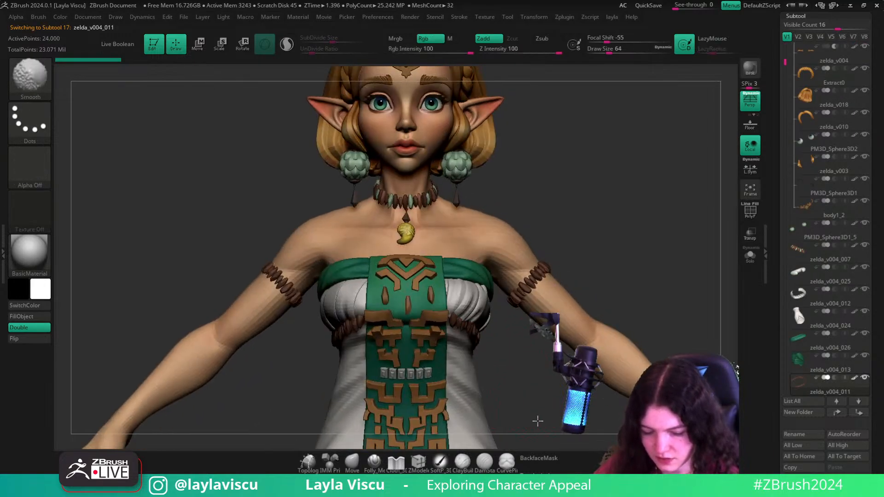
pyautogui.keyDown('ctrl'); pyautogui.moveTo(538, 421); pyautogui.dragTo(509, 398, button='right'); pyautogui.keyUp('ctrl')
pyautogui.moveTo(530, 361); pyautogui.dragTo(518, 310)
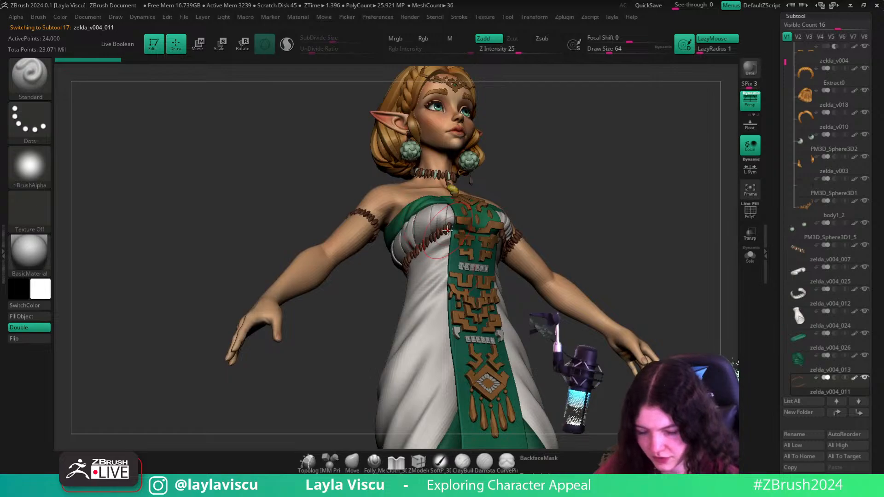
pyautogui.press('b')
pyautogui.press('m')
pyautogui.press('v')
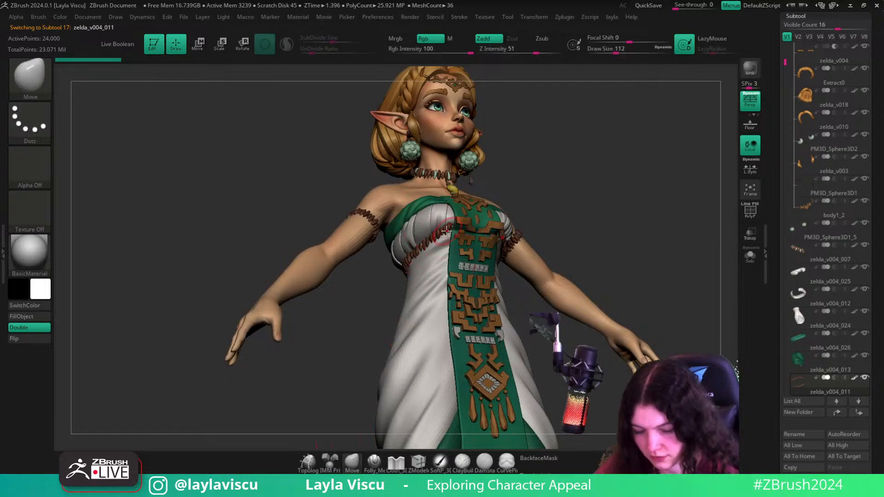
pyautogui.press('s')
pyautogui.moveTo(446, 231)
pyautogui.mouseDown()
pyautogui.moveTo(466, 227)
pyautogui.moveTo(440, 237)
pyautogui.mouseUp()
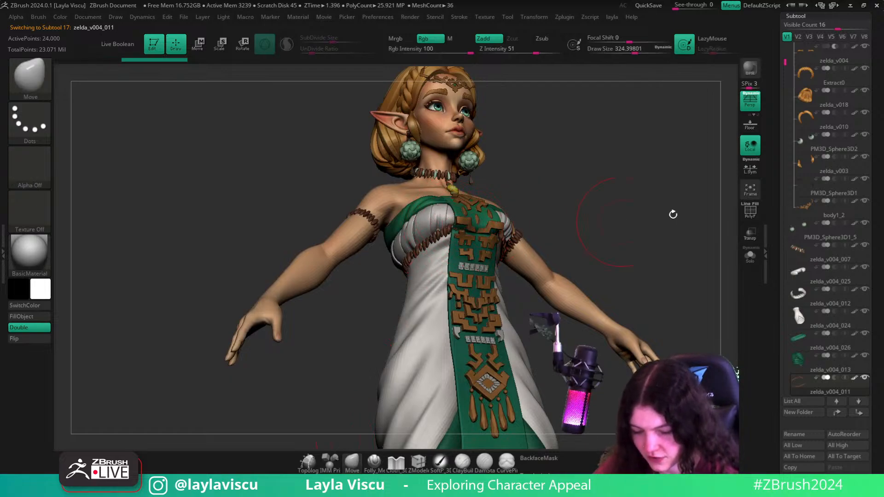
pyautogui.moveTo(673, 215); pyautogui.dragTo(570, 342, button='right')
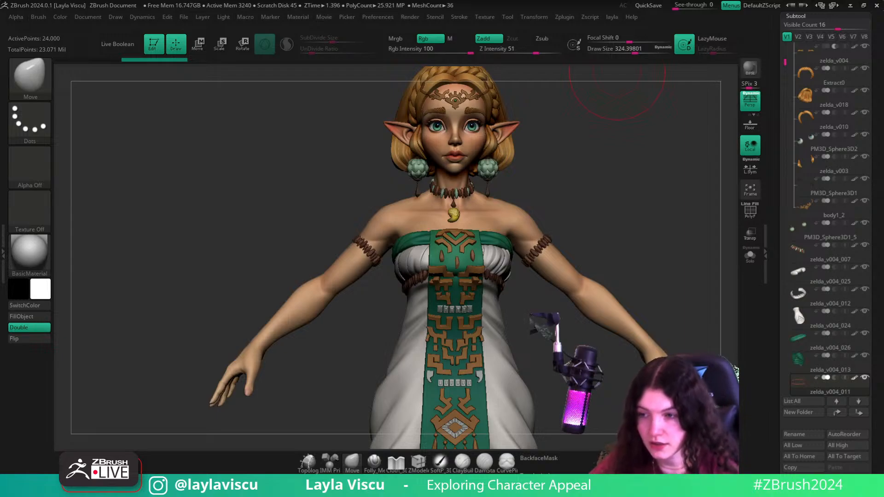
pyautogui.moveTo(675, 263); pyautogui.dragTo(657, 262)
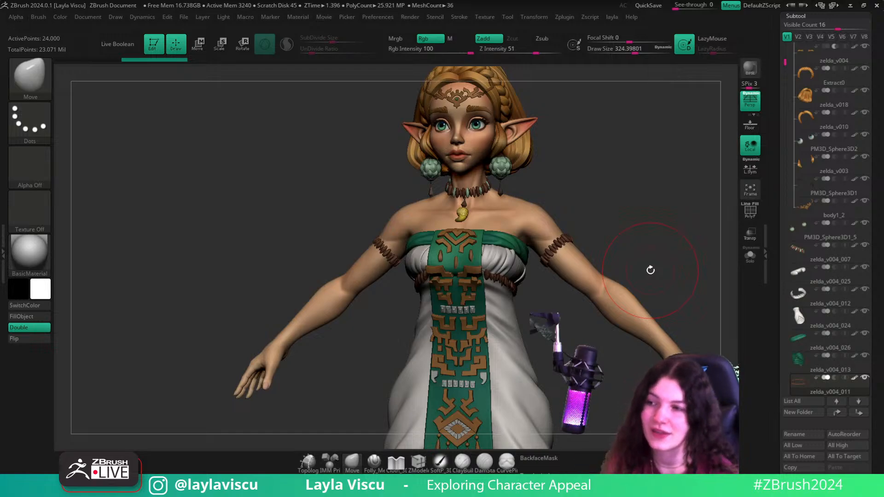
pyautogui.moveTo(659, 196); pyautogui.dragTo(643, 225)
pyautogui.moveTo(609, 173)
pyautogui.mouseDown()
pyautogui.moveTo(683, 168)
pyautogui.moveTo(651, 201)
pyautogui.mouseUp()
pyautogui.press('ctrl')
pyautogui.moveTo(588, 195)
pyautogui.mouseDown()
pyautogui.moveTo(651, 192)
pyautogui.moveTo(653, 215)
pyautogui.moveTo(617, 180)
pyautogui.moveTo(605, 186)
pyautogui.mouseUp()
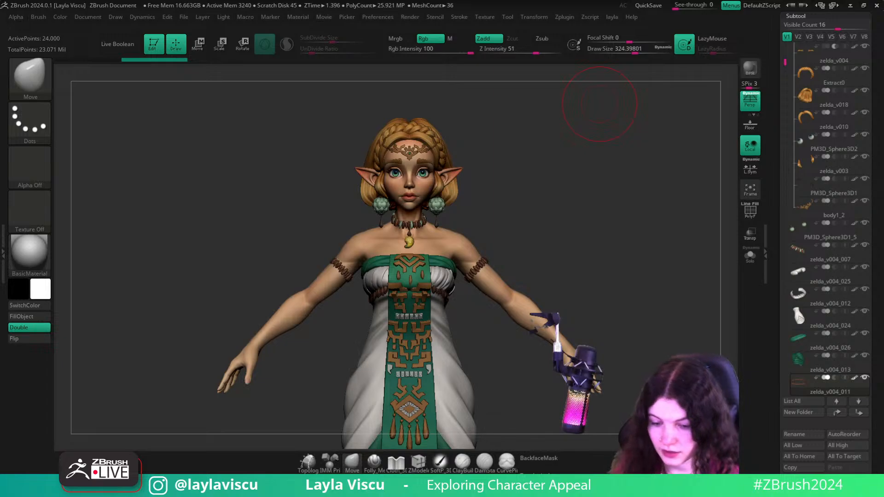
# - Select the white dress mesh and set up the ClayBuildup brush with a draw size of about 108
pyautogui.keyDown('alt'); pyautogui.moveTo(570, 267); pyautogui.dragTo(607, 186); pyautogui.keyUp('alt')
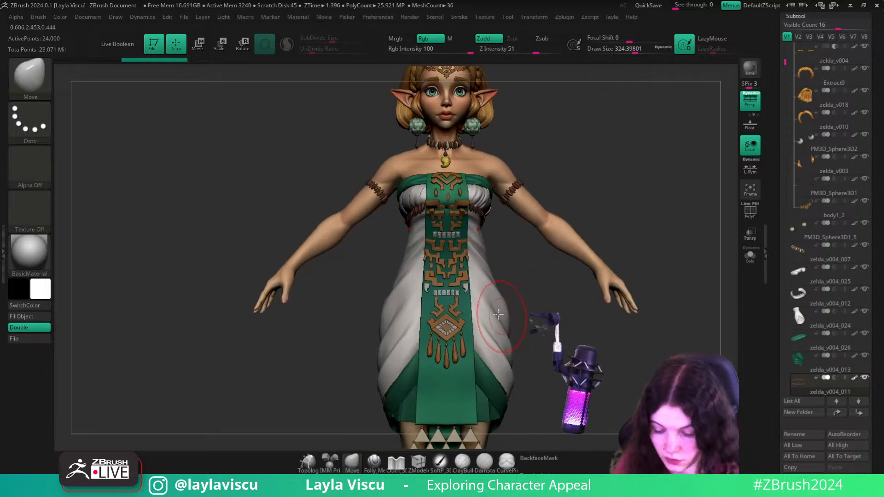
pyautogui.keyDown('alt'); pyautogui.click(501, 311); pyautogui.keyUp('alt')
pyautogui.moveTo(502, 310); pyautogui.dragTo(519, 310)
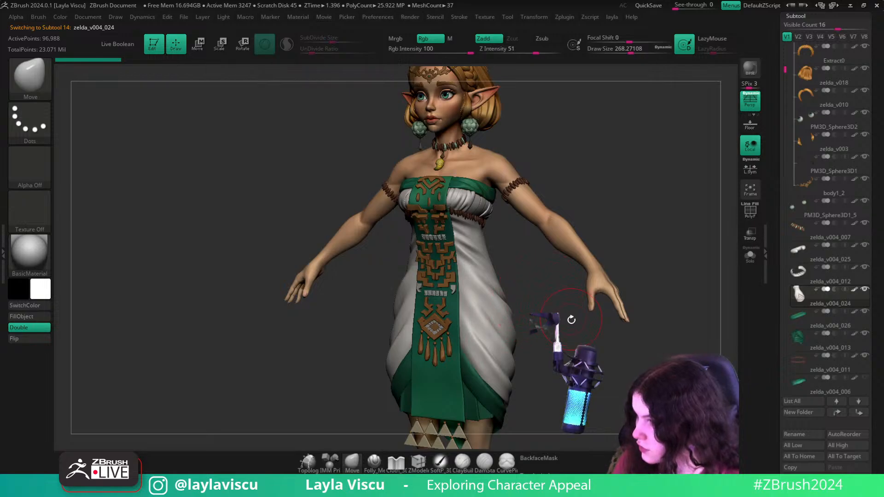
pyautogui.moveTo(571, 323); pyautogui.dragTo(515, 316)
pyautogui.press('s')
pyautogui.moveTo(513, 316); pyautogui.dragTo(497, 316)
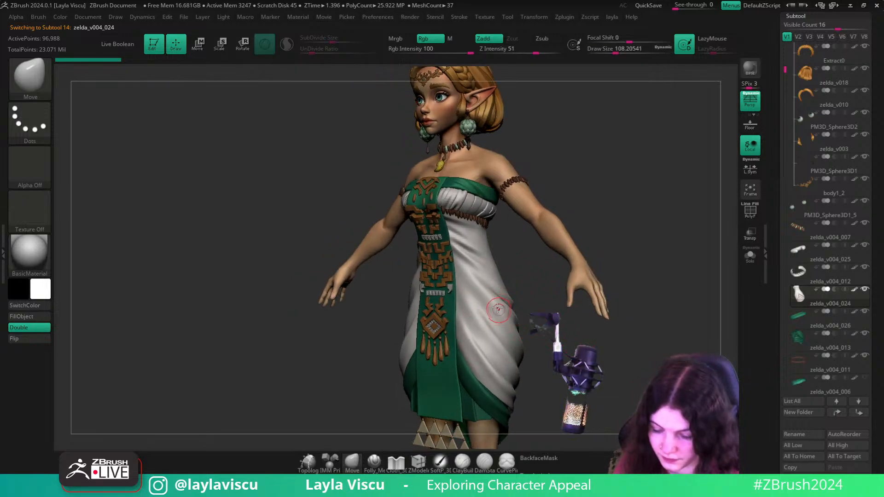
pyautogui.press('b')
pyautogui.press('d')
pyautogui.press('s')
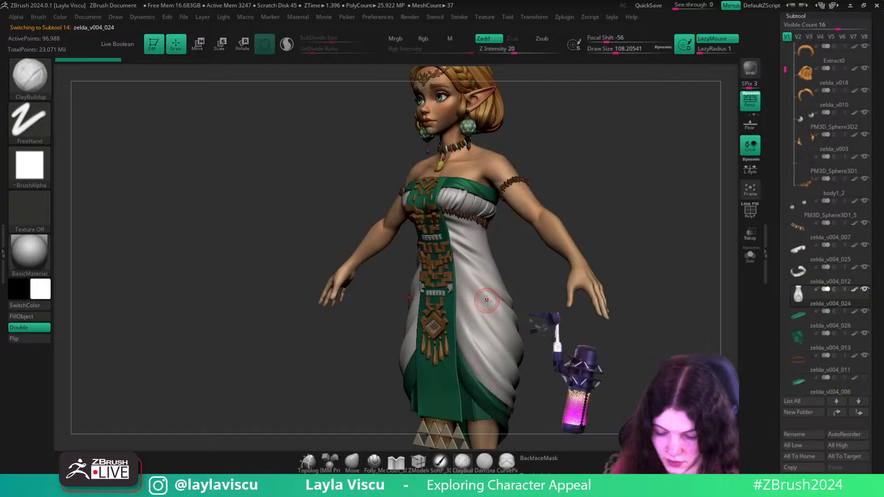
# - Isolate the white dress in Solo mode
pyautogui.hotkey('shift', 'f')
pyautogui.hotkey('shift', 'f')
pyautogui.click(743, 259)
# - Lay test ClayBuildup strokes along the dress's draped side folds at several zoom levels with Dynamic draw size active
pyautogui.moveTo(466, 272); pyautogui.dragTo(503, 334)
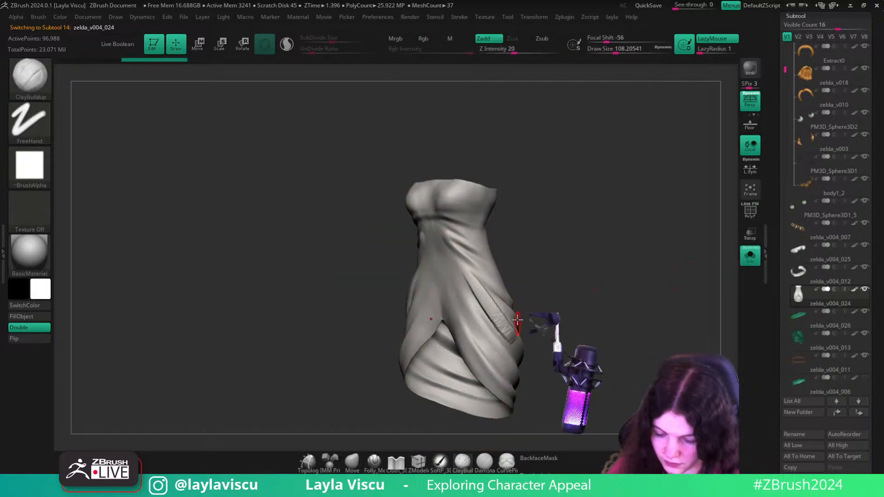
pyautogui.keyDown('ctrl'); pyautogui.moveTo(543, 330); pyautogui.dragTo(555, 396, button='right'); pyautogui.keyUp('ctrl')
pyautogui.moveTo(361, 258); pyautogui.dragTo(467, 398)
pyautogui.moveTo(571, 258)
pyautogui.mouseDown()
pyautogui.moveTo(618, 235)
pyautogui.moveTo(596, 264)
pyautogui.moveTo(539, 260)
pyautogui.mouseUp()
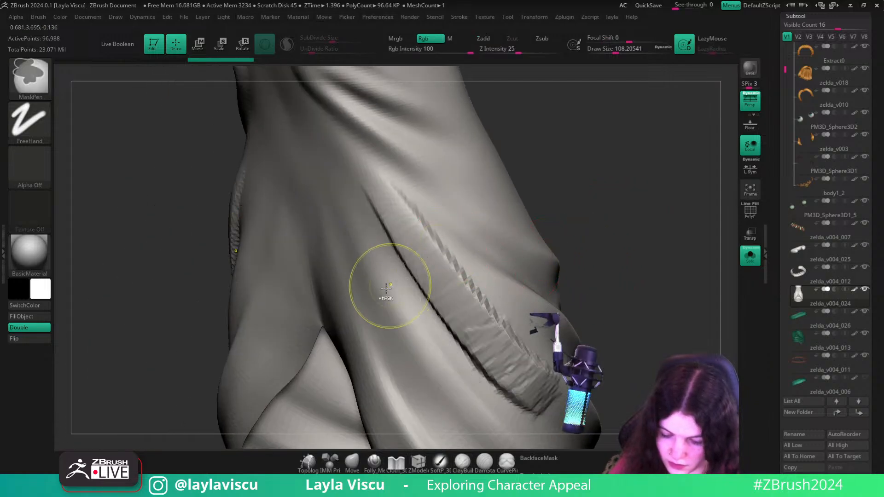
pyautogui.keyDown('ctrl'); pyautogui.moveTo(386, 288); pyautogui.dragTo(517, 394, button='right'); pyautogui.keyUp('ctrl')
pyautogui.moveTo(386, 193); pyautogui.dragTo(479, 396)
pyautogui.keyDown('ctrl'); pyautogui.moveTo(473, 320); pyautogui.dragTo(368, 108, button='right'); pyautogui.keyUp('ctrl')
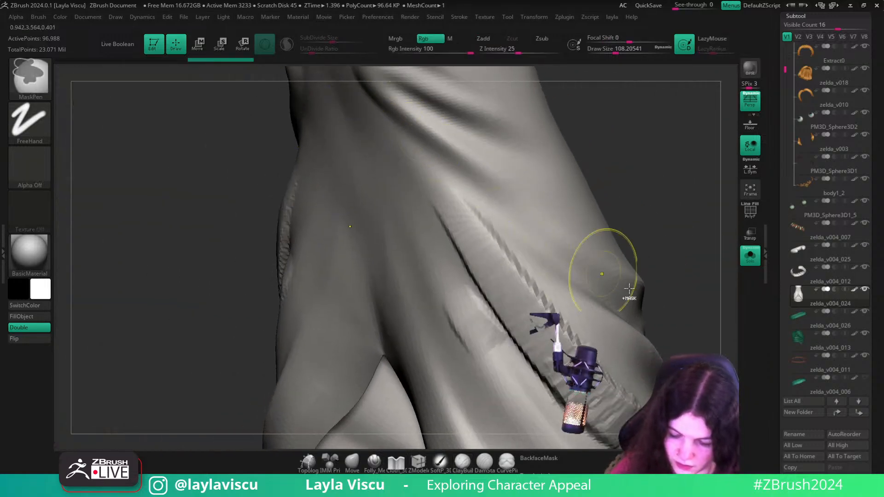
pyautogui.moveTo(629, 290)
pyautogui.keyDown('ctrl'); pyautogui.mouseDown(button='right')
pyautogui.moveTo(655, 274)
pyautogui.moveTo(647, 240)
pyautogui.mouseUp(button='right'); pyautogui.keyUp('ctrl')
pyautogui.moveTo(669, 273); pyautogui.dragTo(570, 245, button='right')
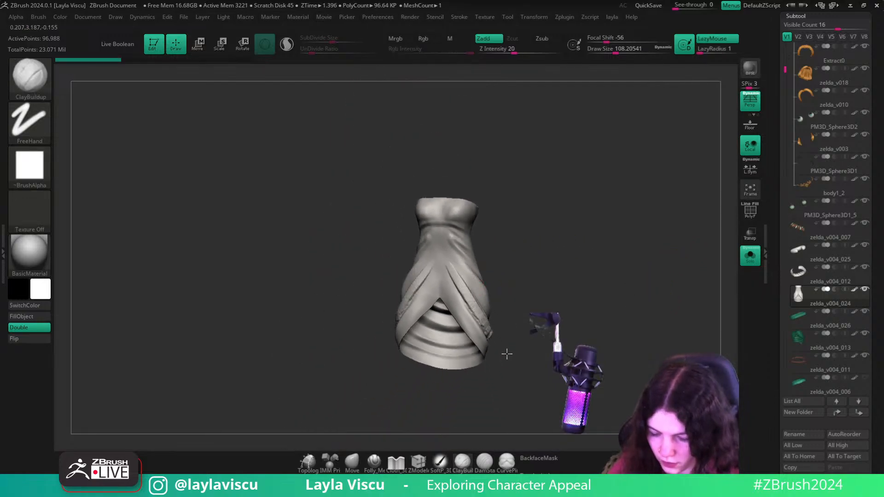
# - Repeat the ClayBuildup test strokes on the front folds at medium and very close zoom, and undo them
pyautogui.keyDown('ctrl'); pyautogui.moveTo(507, 354); pyautogui.dragTo(552, 376, button='right'); pyautogui.keyUp('ctrl')
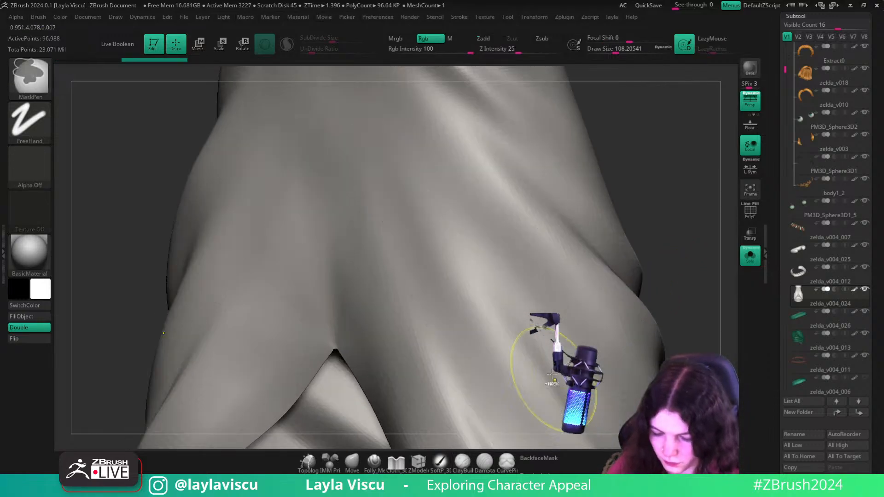
pyautogui.keyDown('ctrl'); pyautogui.moveTo(485, 310); pyautogui.dragTo(525, 368, button='right'); pyautogui.keyUp('ctrl')
pyautogui.moveTo(367, 164); pyautogui.dragTo(520, 375)
pyautogui.keyDown('ctrl'); pyautogui.moveTo(519, 374); pyautogui.dragTo(428, 147, button='right'); pyautogui.keyUp('ctrl')
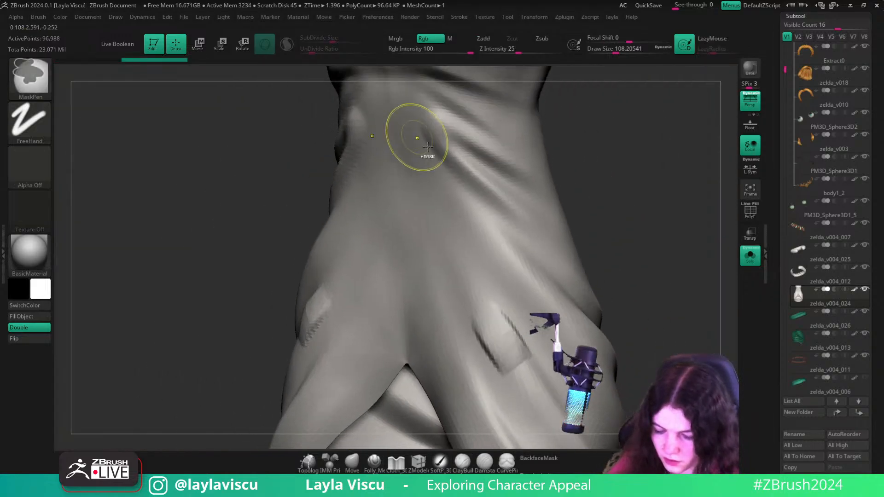
pyautogui.moveTo(622, 244)
pyautogui.keyDown('shift'); pyautogui.mouseDown(button='right')
pyautogui.moveTo(640, 259)
pyautogui.moveTo(616, 270)
pyautogui.mouseUp(button='right'); pyautogui.keyUp('shift')
pyautogui.hotkey('ctrl', 'z')
pyautogui.moveTo(452, 254); pyautogui.dragTo(545, 440)
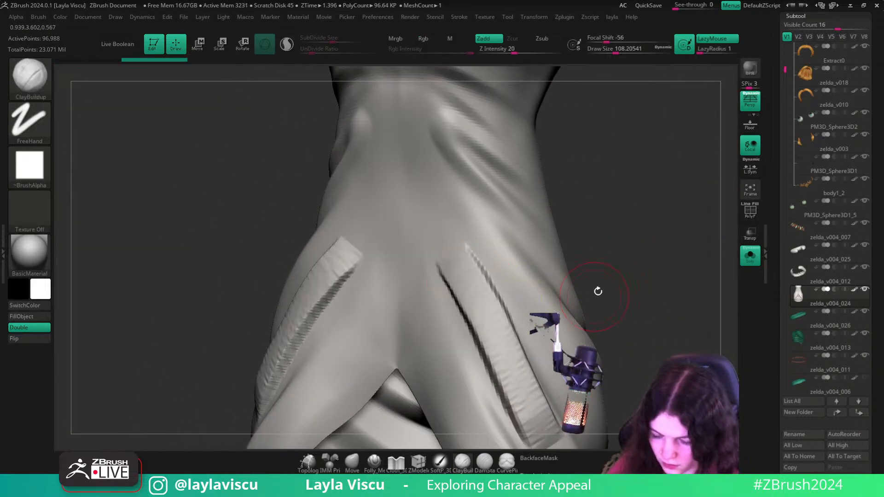
pyautogui.keyDown('ctrl'); pyautogui.moveTo(516, 277); pyautogui.dragTo(552, 350, button='right'); pyautogui.keyUp('ctrl')
pyautogui.moveTo(430, 111); pyautogui.dragTo(584, 373)
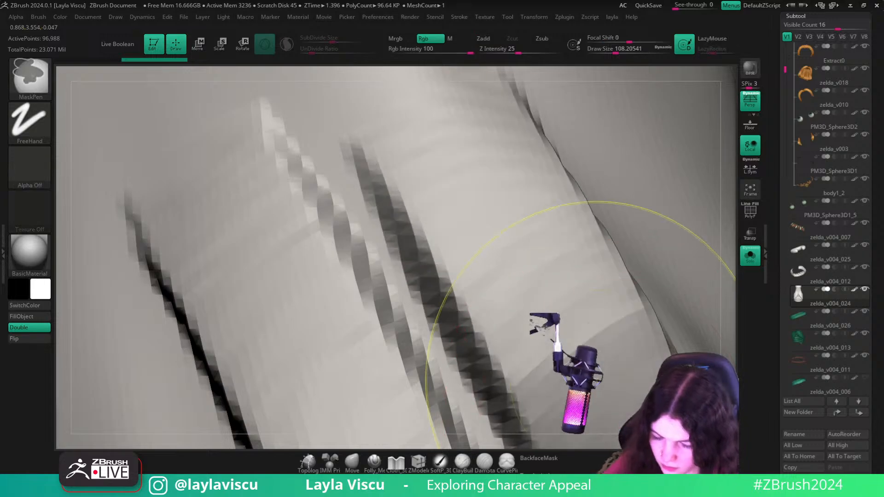
pyautogui.moveTo(598, 373)
pyautogui.keyDown('ctrl'); pyautogui.mouseDown(button='right')
pyautogui.moveTo(511, 193)
pyautogui.moveTo(677, 326)
pyautogui.moveTo(673, 234)
pyautogui.moveTo(680, 280)
pyautogui.moveTo(667, 308)
pyautogui.moveTo(651, 269)
pyautogui.mouseUp(button='right'); pyautogui.keyUp('ctrl')
pyautogui.hotkey('ctrl', 'z')
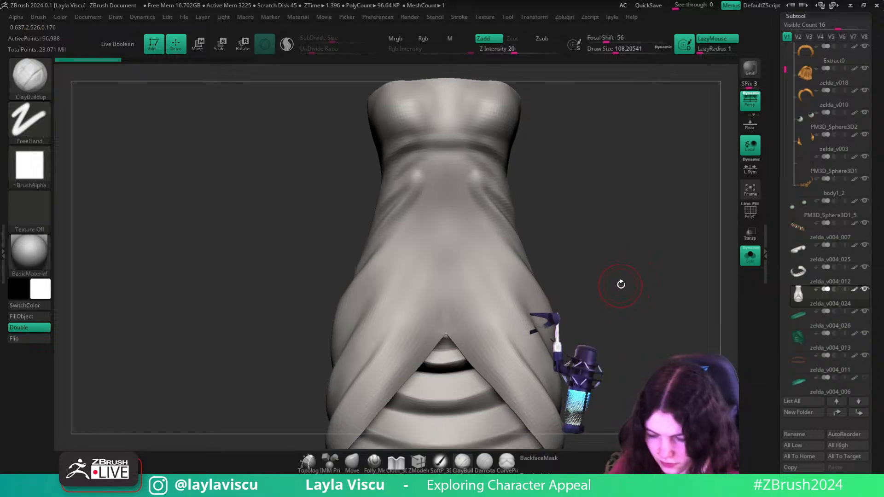
pyautogui.press('space')
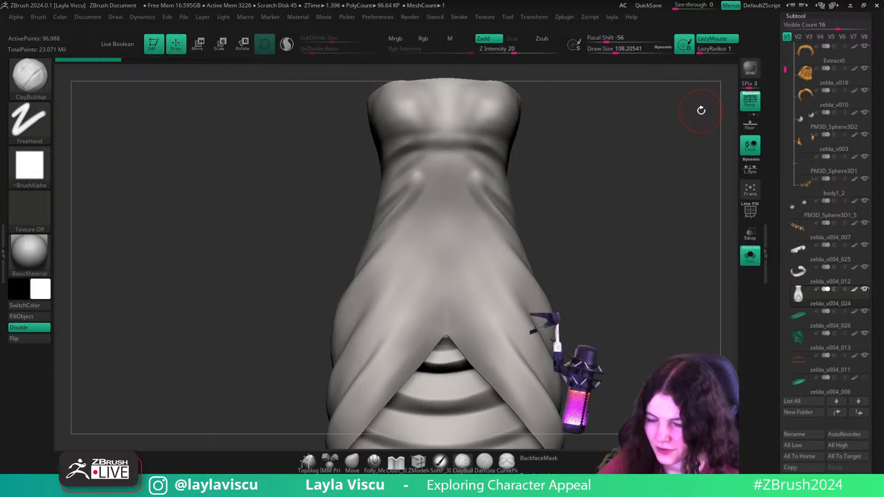
pyautogui.rightClick(638, 247)
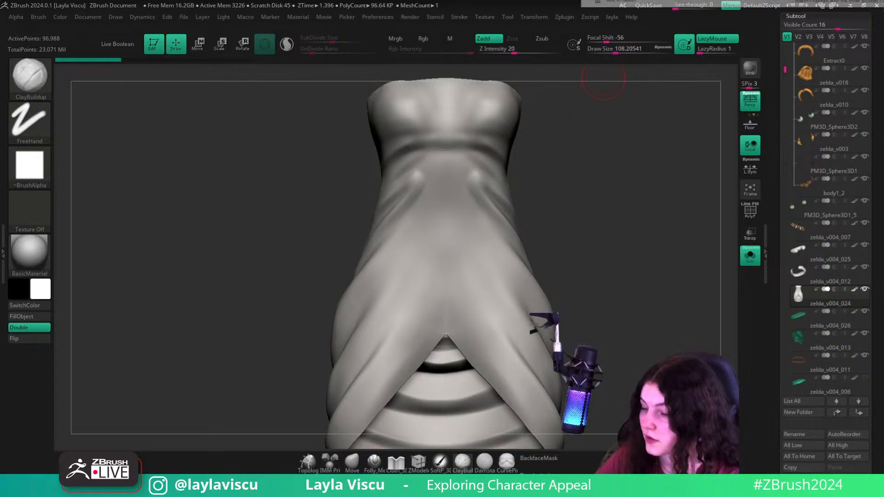
# - Turn off Dynamic draw size and try a ClayBuildup stroke at a draw size of about 31, undoing it
pyautogui.moveTo(593, 259); pyautogui.dragTo(573, 237)
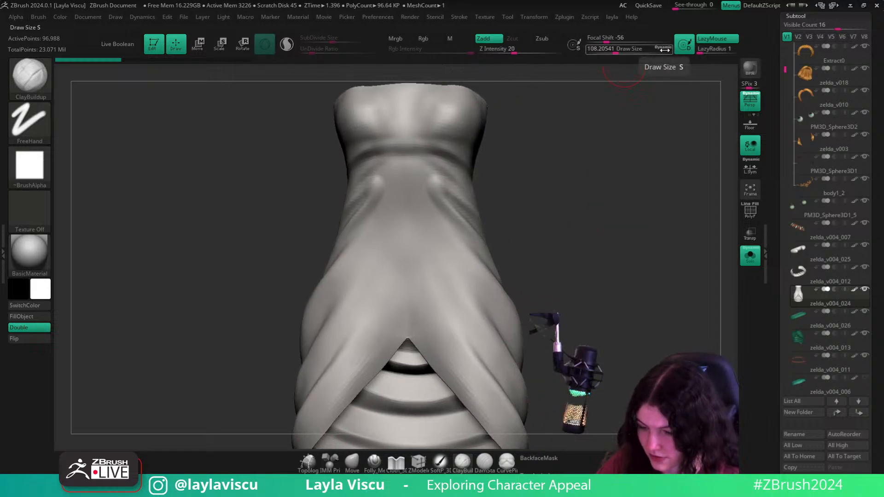
pyautogui.click(664, 50)
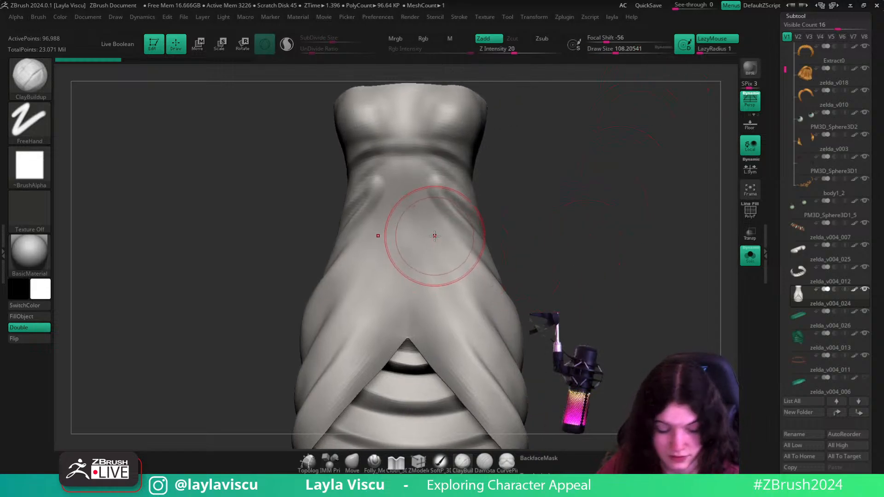
pyautogui.press('s')
pyautogui.moveTo(449, 270); pyautogui.dragTo(440, 270)
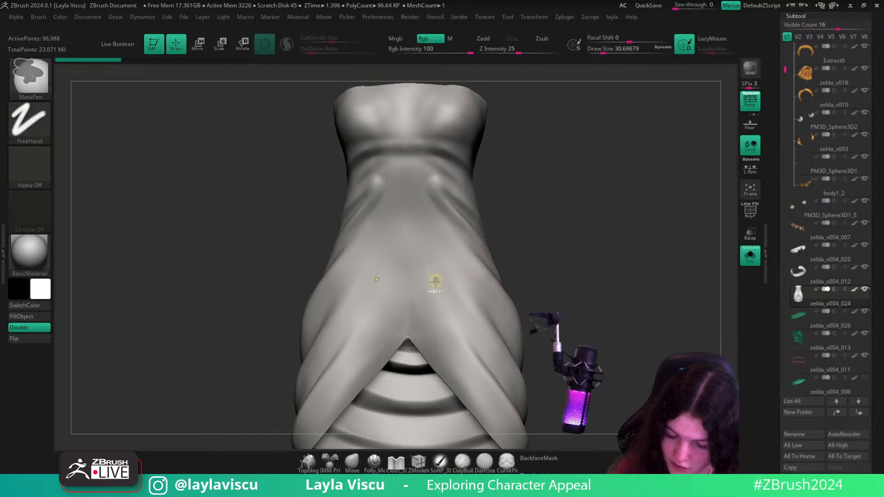
pyautogui.keyDown('ctrl'); pyautogui.moveTo(434, 280); pyautogui.dragTo(497, 333, button='right'); pyautogui.keyUp('ctrl')
pyautogui.moveTo(431, 176); pyautogui.dragTo(560, 426)
pyautogui.hotkey('ctrl', 'z')
pyautogui.press('s')
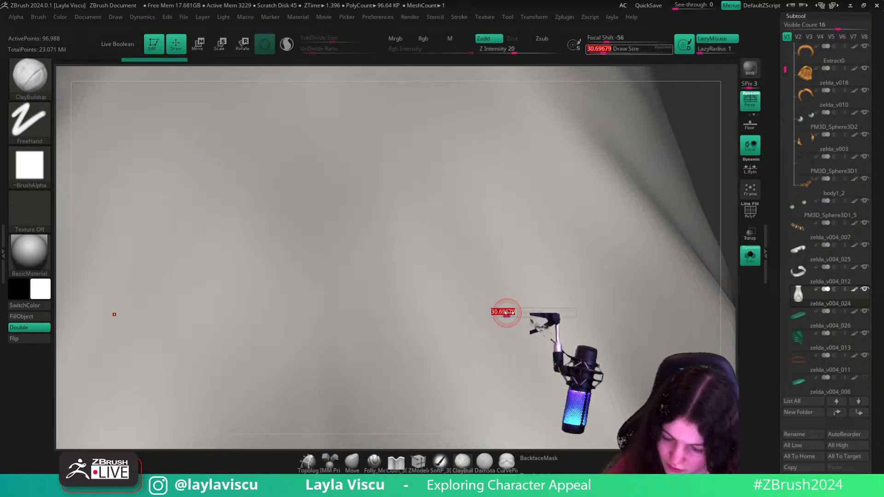
# - Set the draw size to about 80 and try ClayBuildup strokes on the front folds at different zooms, undoing the last one
pyautogui.moveTo(505, 311); pyautogui.dragTo(513, 312)
pyautogui.moveTo(438, 203); pyautogui.dragTo(536, 417)
pyautogui.moveTo(554, 386)
pyautogui.keyDown('ctrl'); pyautogui.mouseDown(button='right')
pyautogui.moveTo(592, 306)
pyautogui.moveTo(536, 265)
pyautogui.mouseUp(button='right'); pyautogui.keyUp('ctrl')
pyautogui.moveTo(470, 268); pyautogui.dragTo(511, 329)
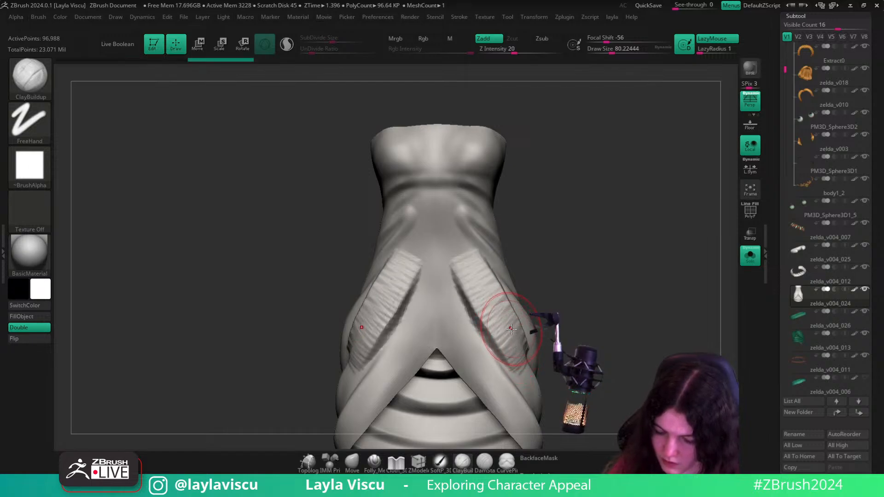
pyautogui.keyDown('ctrl'); pyautogui.moveTo(509, 336); pyautogui.dragTo(539, 375, button='right'); pyautogui.keyUp('ctrl')
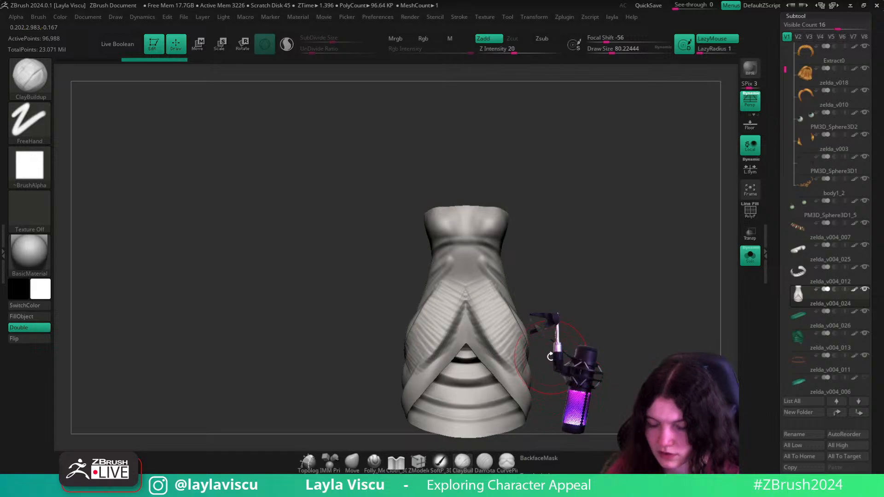
pyautogui.hotkey('ctrl', 'z')
# - Compare a close-up stroke with a zoomed-out stroke on the dress with Dynamic draw size off, and undo the test strokes
pyautogui.keyDown('ctrl'); pyautogui.moveTo(568, 383); pyautogui.dragTo(422, 275, button='right'); pyautogui.keyUp('ctrl')
pyautogui.hotkey('ctrl', 'shift', 'z')
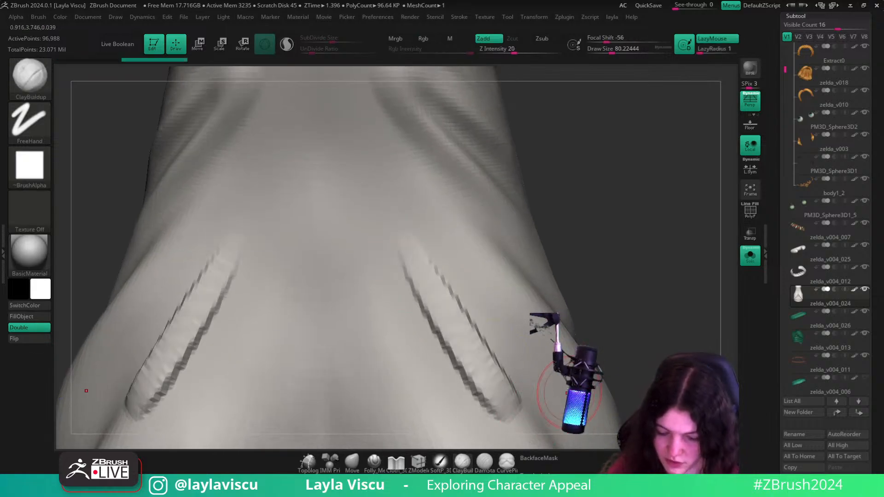
pyautogui.keyDown('ctrl'); pyautogui.moveTo(461, 203); pyautogui.dragTo(523, 267, button='right'); pyautogui.keyUp('ctrl')
pyautogui.moveTo(591, 340)
pyautogui.keyDown('alt'); pyautogui.mouseDown(button='right')
pyautogui.moveTo(549, 281)
pyautogui.moveTo(557, 288)
pyautogui.mouseUp(button='right'); pyautogui.keyUp('alt')
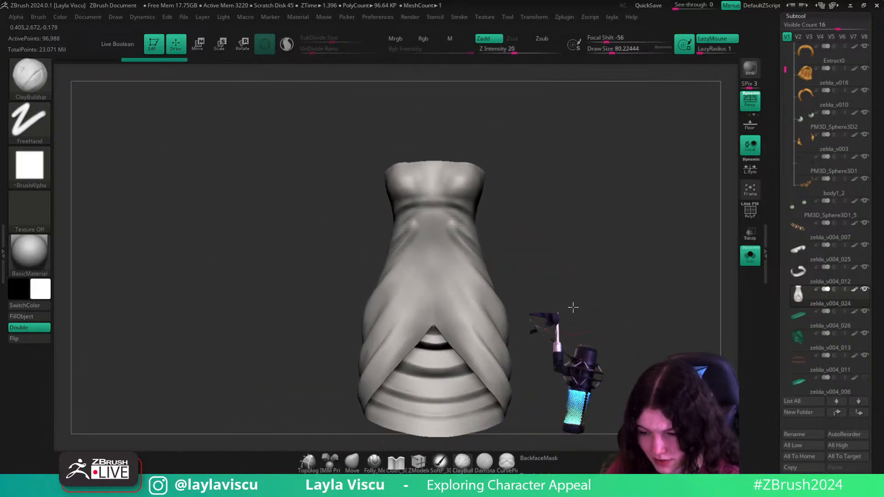
pyautogui.hotkey('ctrl', 'z')
pyautogui.hotkey('ctrl', 'z')
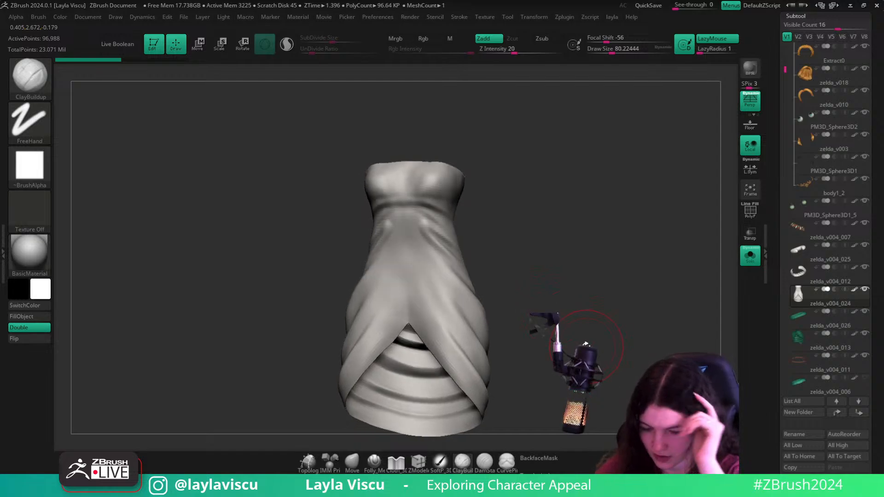
pyautogui.hotkey('ctrl', 'shift', 'z')
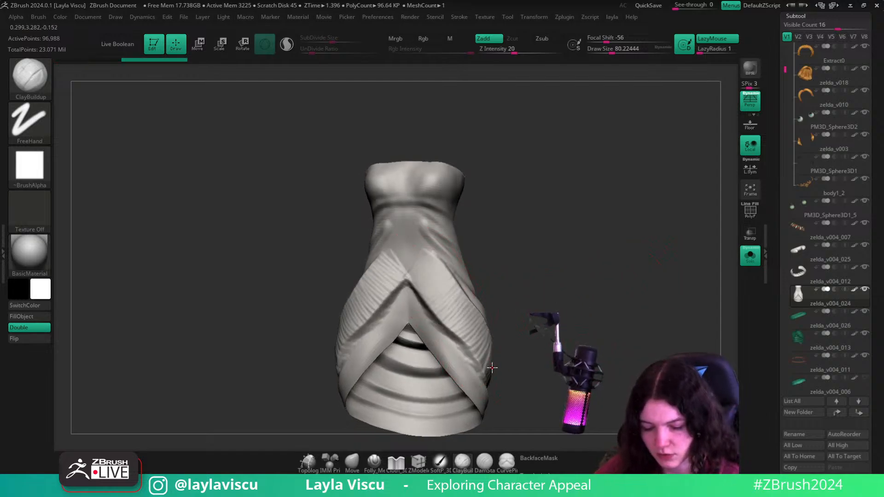
pyautogui.hotkey('ctrl', 'z')
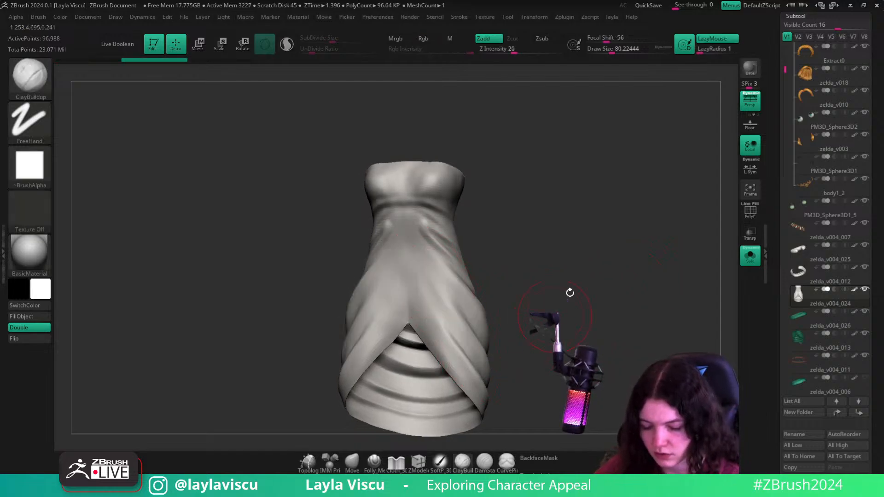
# - Turn Dynamic draw size back on and try one stroke on the front fold, undoing it
pyautogui.click(663, 49)
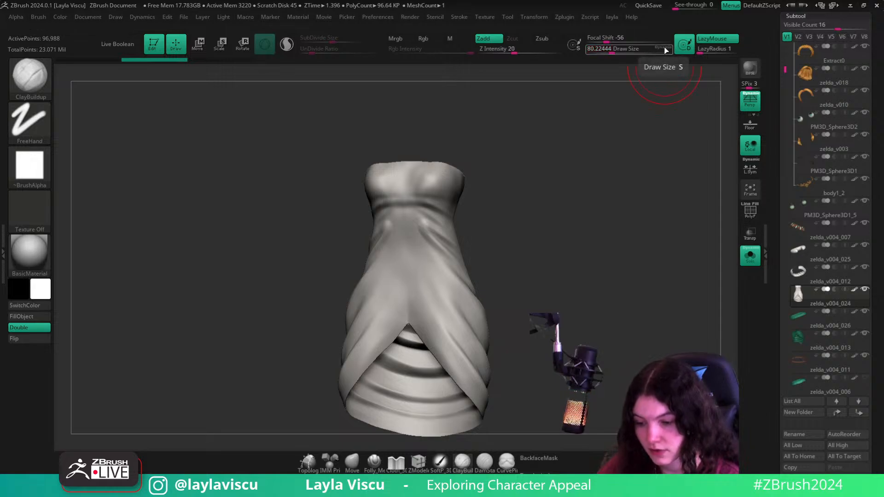
pyautogui.click(664, 49)
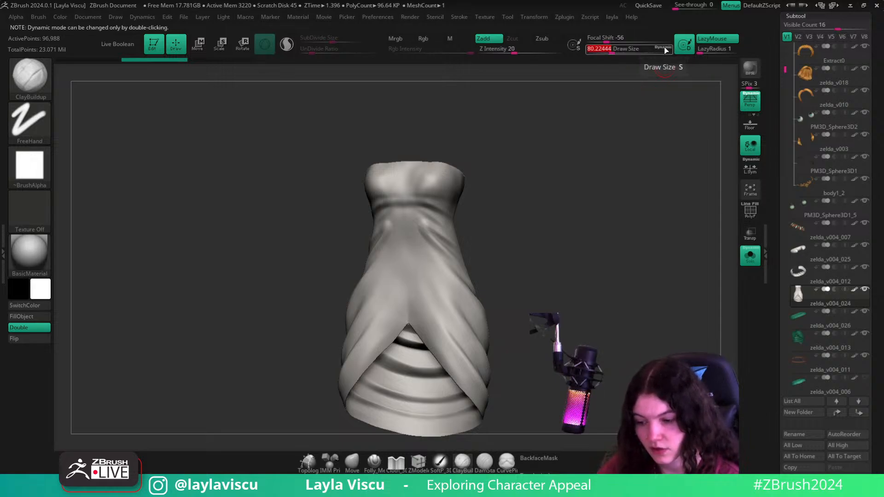
pyautogui.click(665, 49)
pyautogui.moveTo(448, 256); pyautogui.dragTo(466, 325)
pyautogui.hotkey('ctrl', 'z')
# - Leave Solo mode and show the full character in a three-quarter view
pyautogui.moveTo(616, 309)
pyautogui.keyDown('shift'); pyautogui.mouseDown()
pyautogui.moveTo(639, 308)
pyautogui.moveTo(642, 278)
pyautogui.moveTo(649, 296)
pyautogui.mouseUp(); pyautogui.keyUp('shift')
pyautogui.click(750, 256)
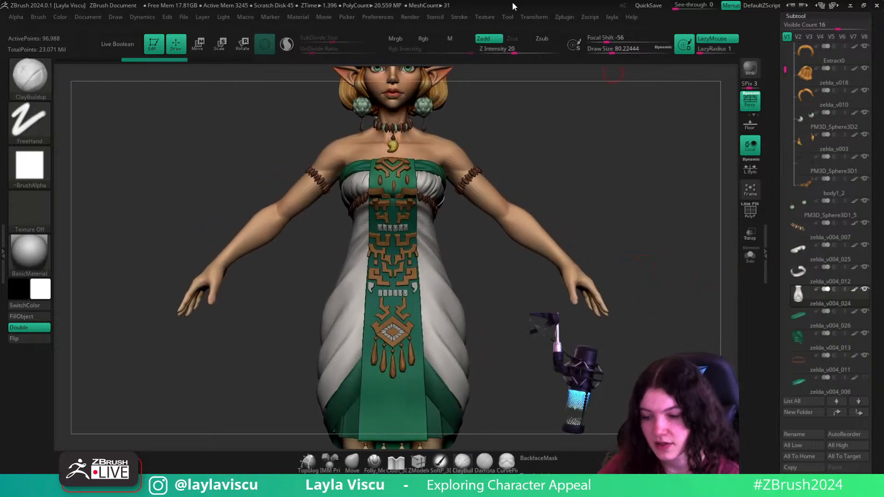
pyautogui.moveTo(637, 204); pyautogui.dragTo(625, 203)
pyautogui.keyDown('ctrl'); pyautogui.moveTo(610, 195); pyautogui.dragTo(580, 191, button='right'); pyautogui.keyUp('ctrl')
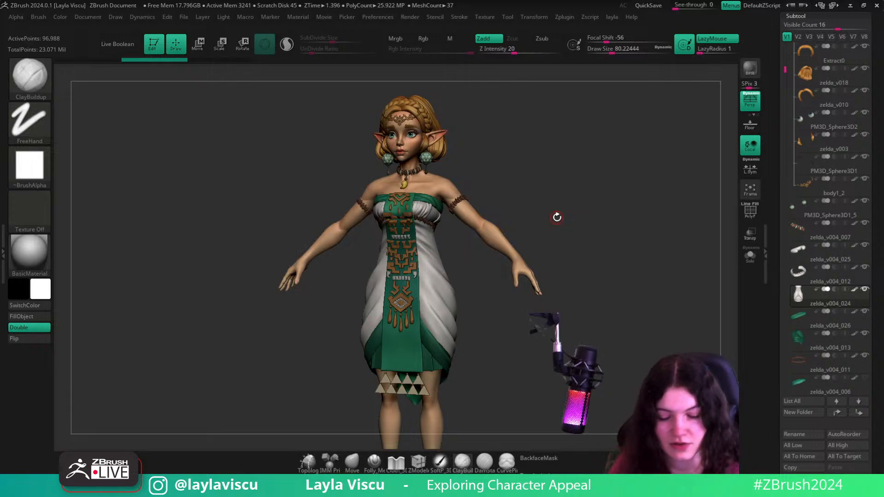
pyautogui.press('s')
pyautogui.press('s')
pyautogui.moveTo(491, 206)
pyautogui.mouseDown()
pyautogui.moveTo(570, 188)
pyautogui.moveTo(490, 206)
pyautogui.mouseUp()
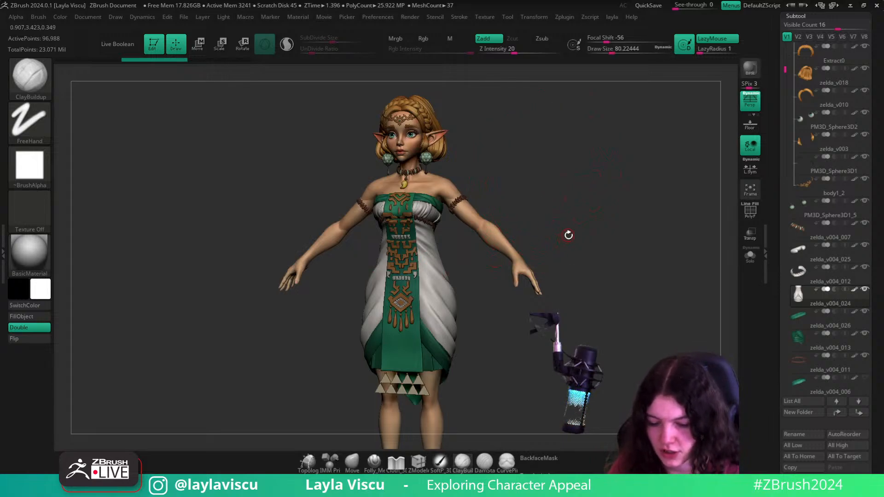
pyautogui.moveTo(585, 230); pyautogui.dragTo(573, 304)
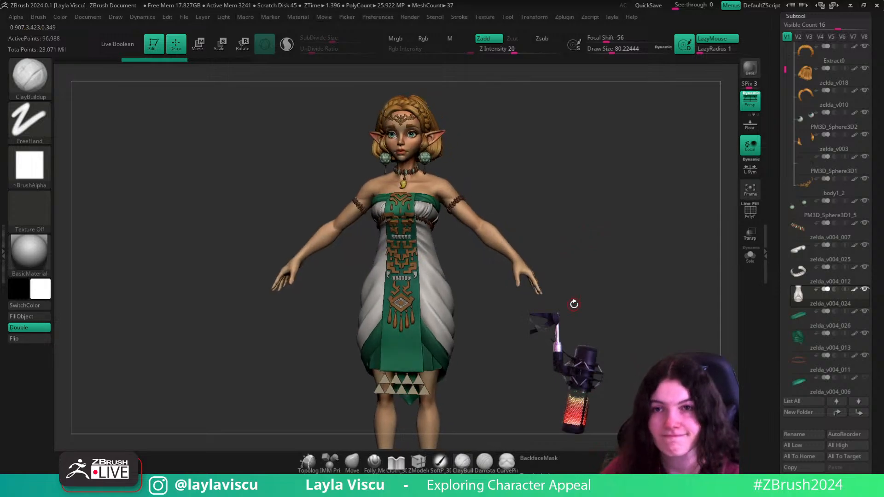
pyautogui.press('i')
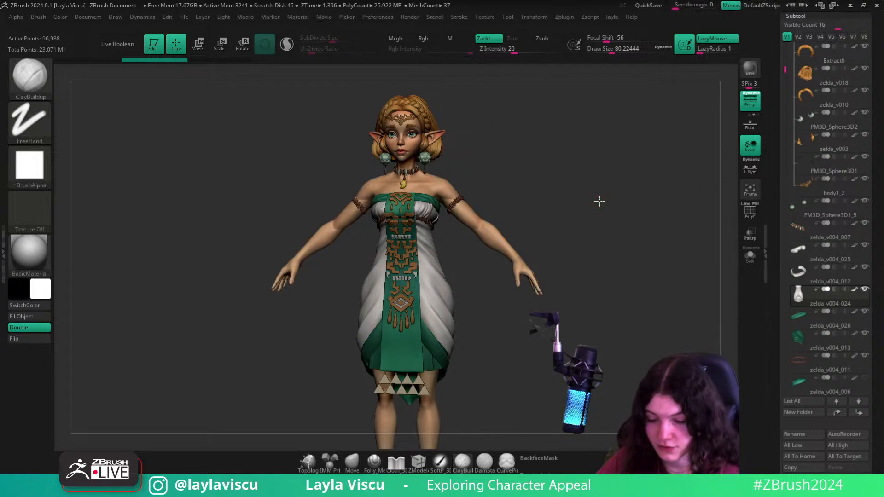
pyautogui.moveTo(587, 223); pyautogui.dragTo(591, 227)
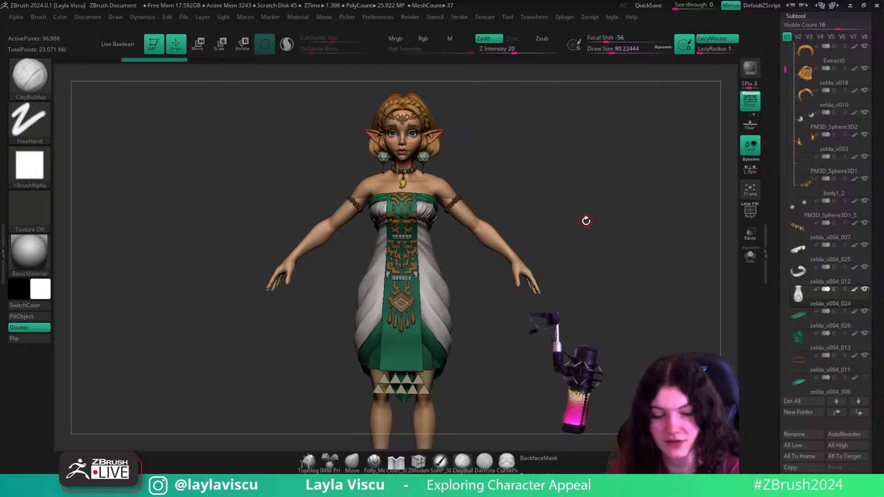
pyautogui.moveTo(627, 300); pyautogui.dragTo(639, 341)
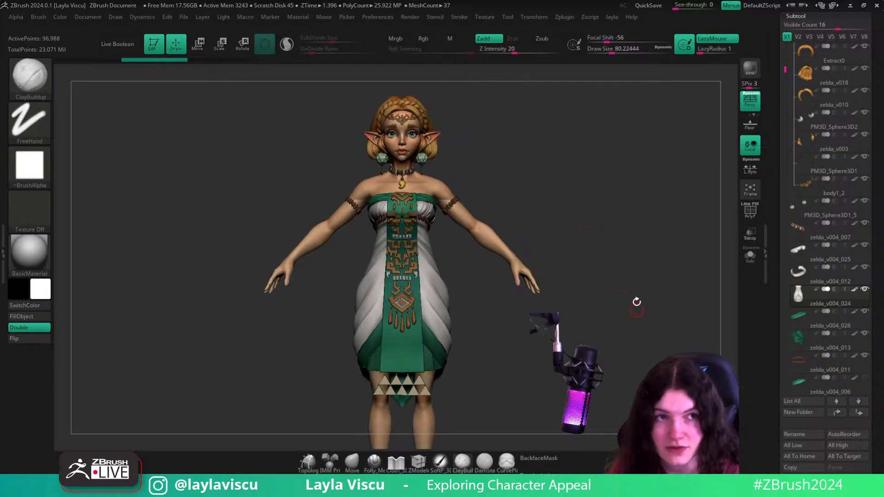
# - Examine the full character from the front and three-quarter angles, including a close look at the dress's front panel ornaments
pyautogui.moveTo(634, 308); pyautogui.dragTo(658, 324)
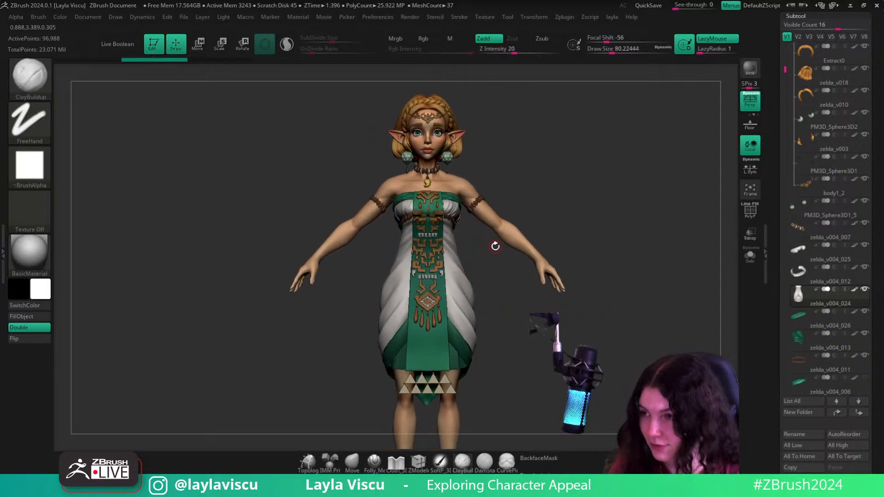
pyautogui.moveTo(538, 170)
pyautogui.mouseDown()
pyautogui.moveTo(557, 187)
pyautogui.moveTo(490, 190)
pyautogui.moveTo(548, 193)
pyautogui.moveTo(553, 215)
pyautogui.mouseUp()
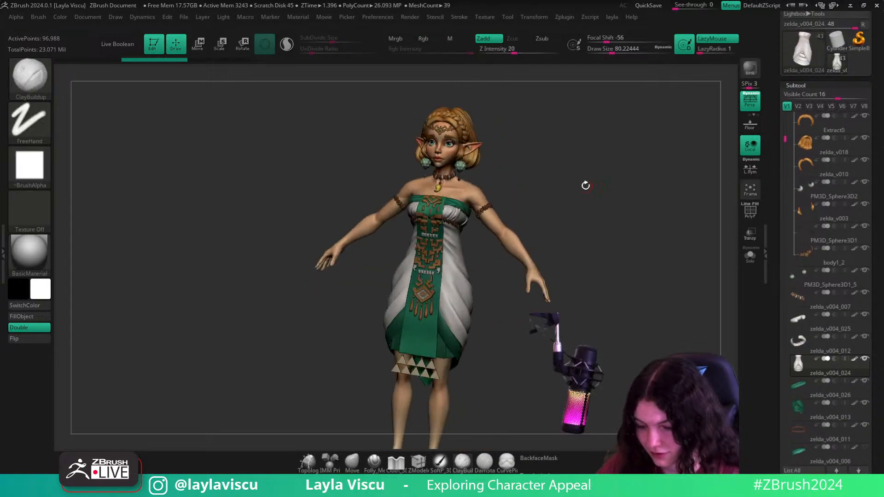
pyautogui.keyDown('shift'); pyautogui.moveTo(583, 186); pyautogui.dragTo(570, 222); pyautogui.keyUp('shift')
pyautogui.moveTo(532, 134)
pyautogui.mouseDown()
pyautogui.moveTo(535, 143)
pyautogui.moveTo(519, 148)
pyautogui.moveTo(440, 147)
pyautogui.mouseUp()
pyautogui.moveTo(572, 223); pyautogui.dragTo(462, 306)
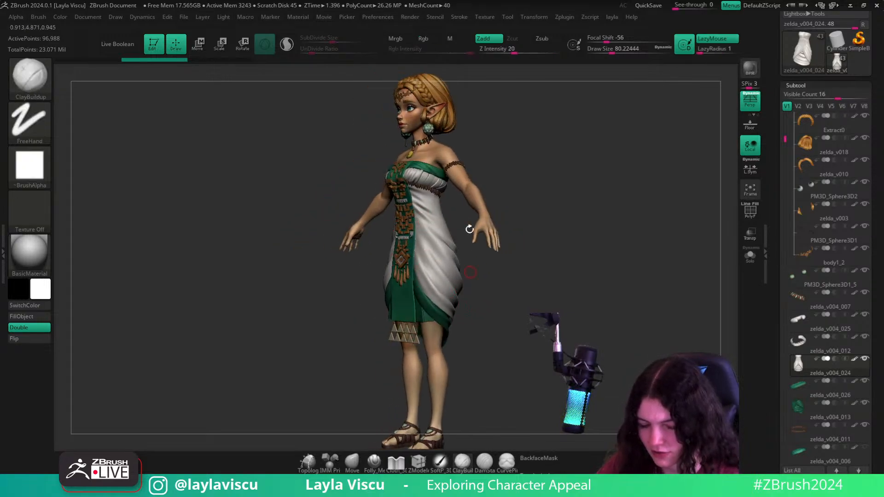
pyautogui.keyDown('shift'); pyautogui.moveTo(509, 339); pyautogui.dragTo(543, 339); pyautogui.keyUp('shift')
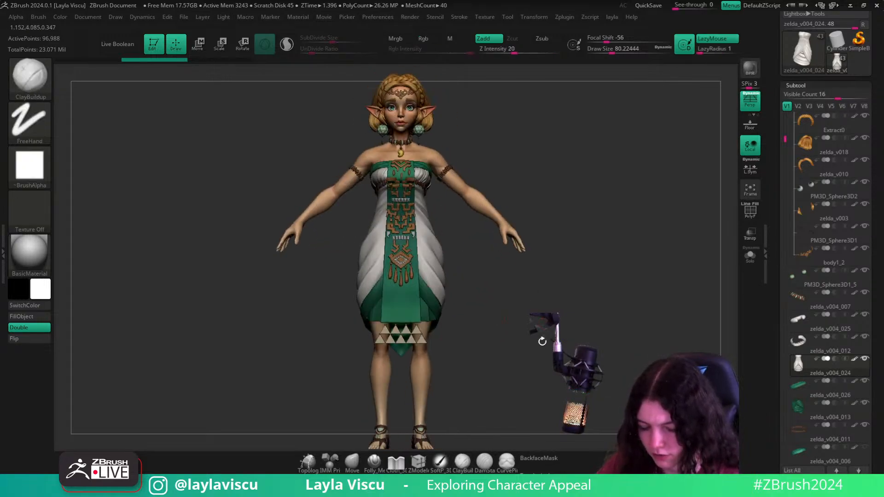
pyautogui.keyDown('alt'); pyautogui.moveTo(528, 308); pyautogui.dragTo(581, 249); pyautogui.keyUp('alt')
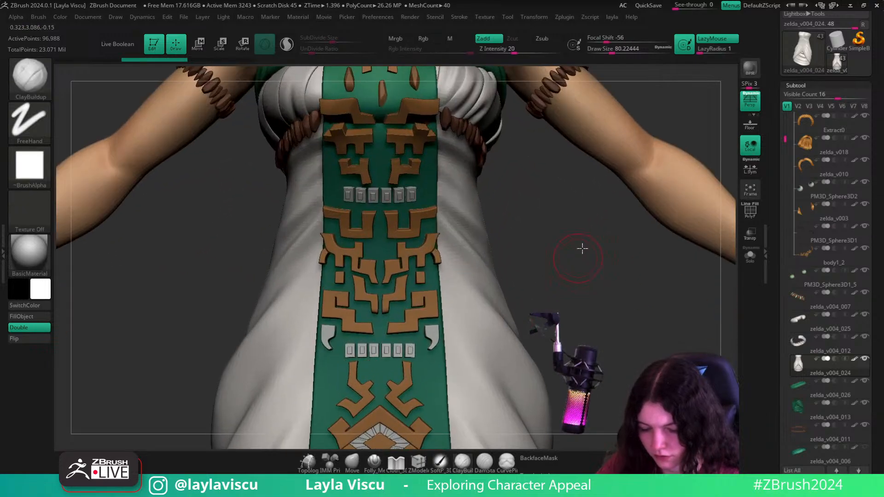
pyautogui.keyDown('alt'); pyautogui.moveTo(523, 285); pyautogui.dragTo(502, 360); pyautogui.keyUp('alt')
pyautogui.moveTo(501, 330); pyautogui.dragTo(496, 355)
pyautogui.keyDown('alt'); pyautogui.moveTo(572, 185); pyautogui.dragTo(577, 206); pyautogui.keyUp('alt')
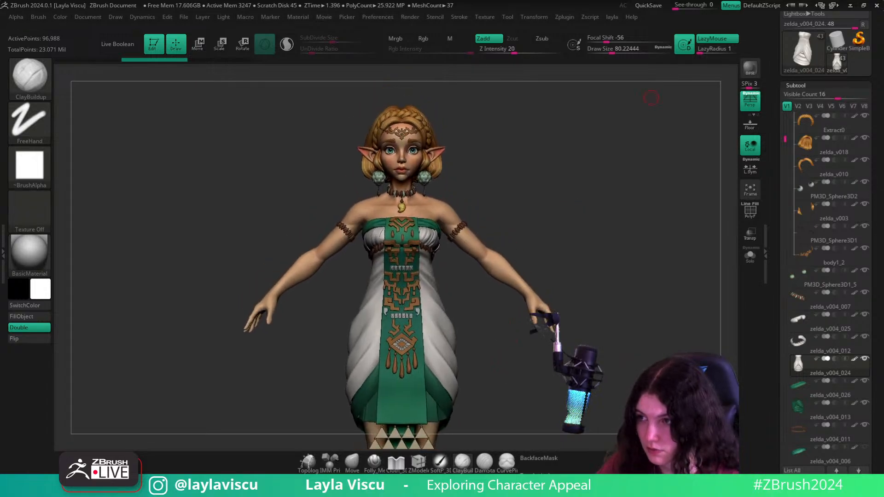
# - Load the sword tool from the zelda project's zbrush folder and frame the whole sword in view
pyautogui.scroll(3, 803, 28)
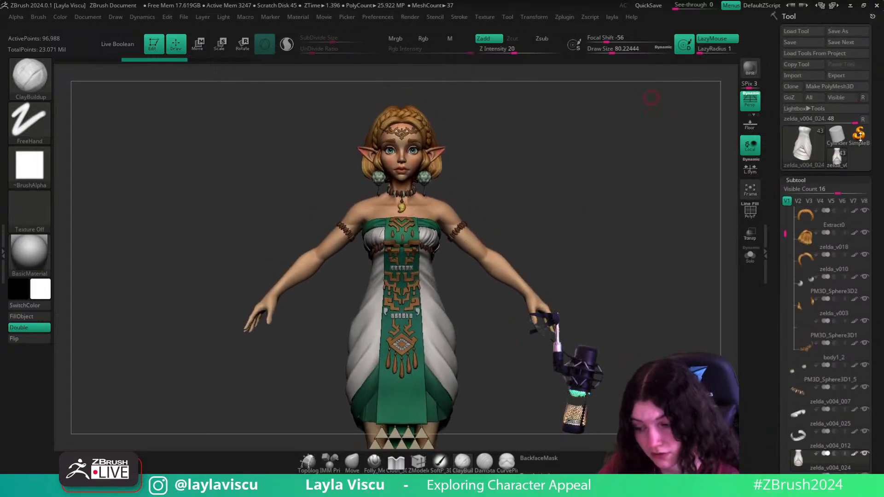
pyautogui.click(788, 32)
pyautogui.click(132, 247)
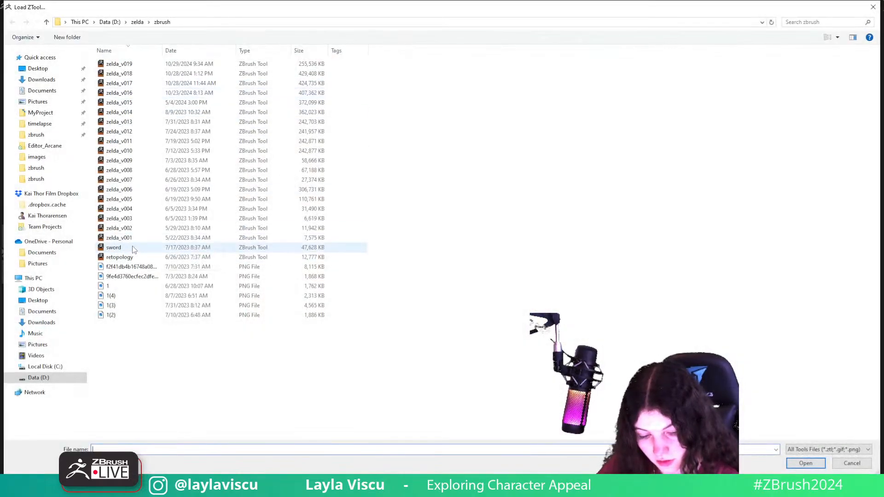
pyautogui.press('Return')
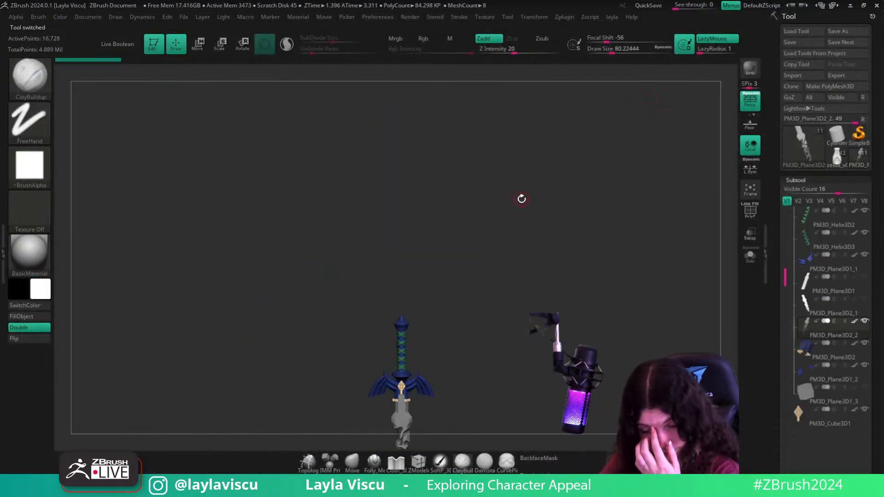
pyautogui.keyDown('alt'); pyautogui.moveTo(390, 127); pyautogui.dragTo(304, 99, button='right'); pyautogui.keyUp('alt')
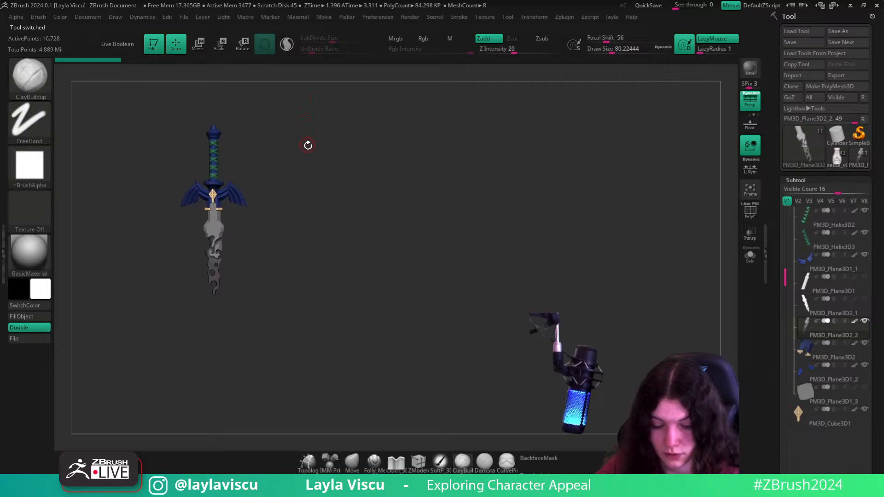
pyautogui.moveTo(308, 146)
pyautogui.keyDown('ctrl'); pyautogui.mouseDown(button='right')
pyautogui.moveTo(335, 208)
pyautogui.moveTo(452, 190)
pyautogui.moveTo(472, 239)
pyautogui.moveTo(548, 233)
pyautogui.moveTo(578, 257)
pyautogui.moveTo(460, 322)
pyautogui.moveTo(423, 314)
pyautogui.mouseUp(button='right'); pyautogui.keyUp('ctrl')
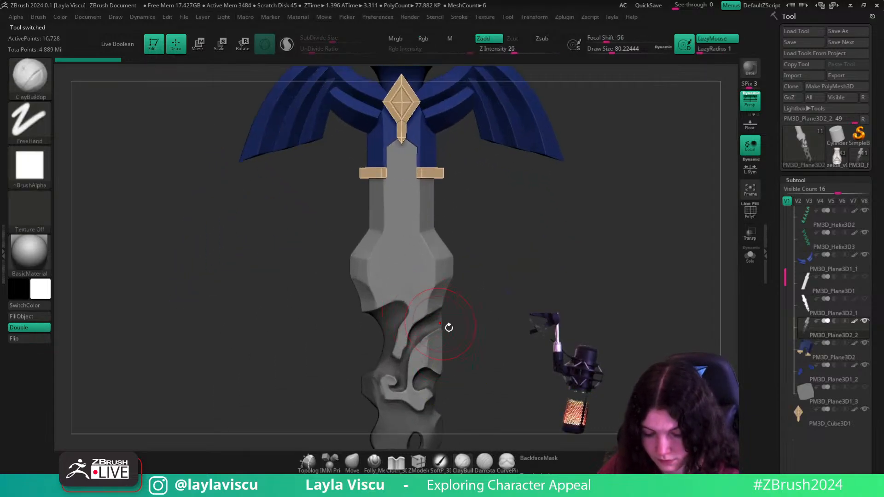
pyautogui.keyDown('ctrl'); pyautogui.moveTo(564, 261); pyautogui.dragTo(430, 331, button='right'); pyautogui.keyUp('ctrl')
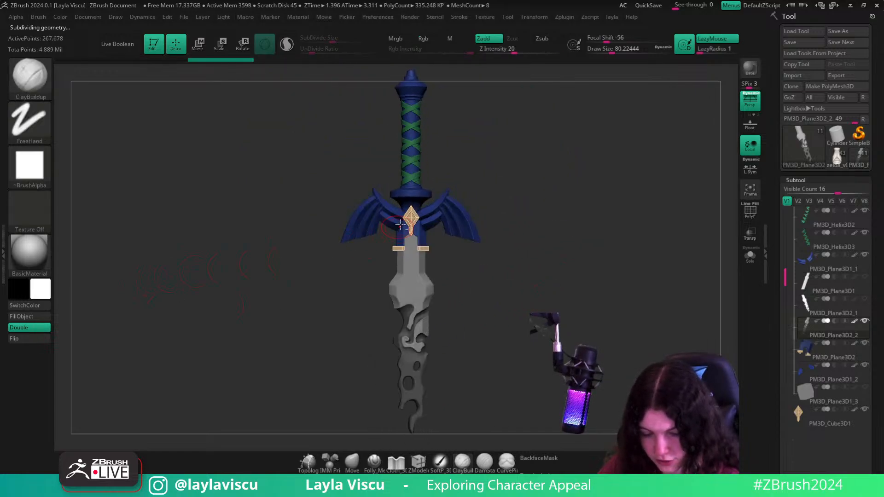
# - Fill the sword's diamond and guard piece with Flat Color, and switch the base material to SkinShade4
pyautogui.keyDown('alt'); pyautogui.click(411, 219); pyautogui.keyUp('alt')
pyautogui.click(26, 260)
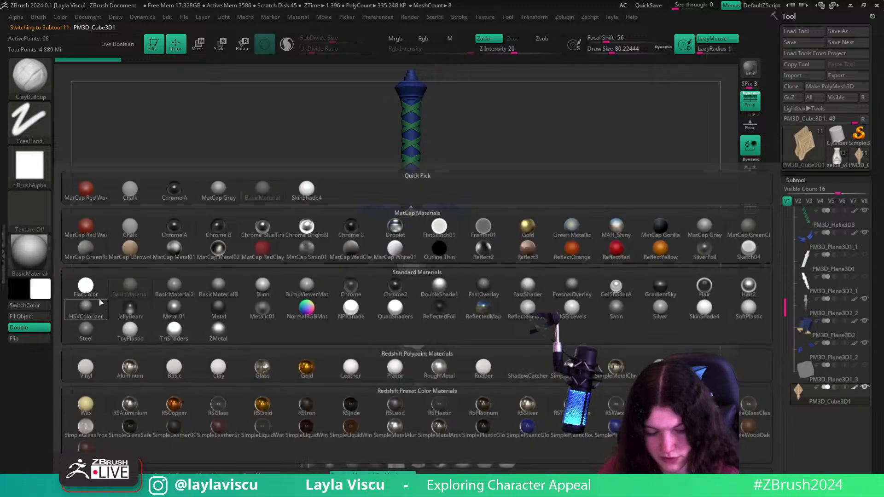
pyautogui.click(536, 267)
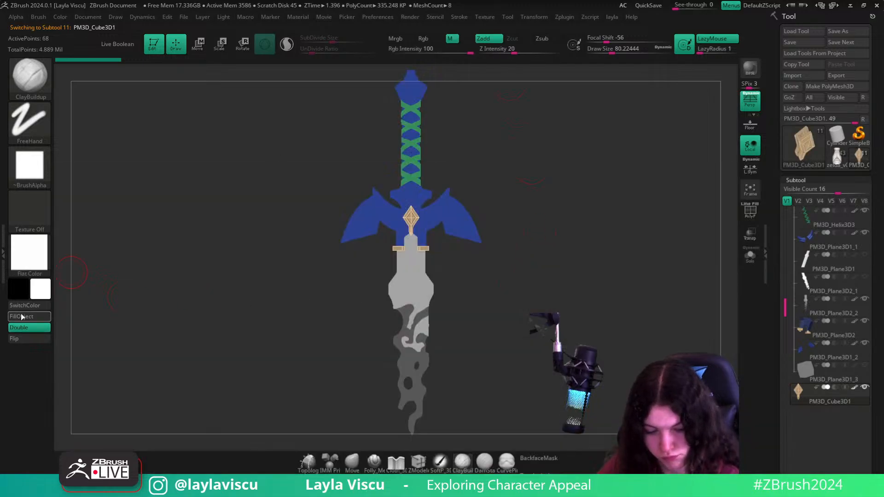
pyautogui.keyDown('alt'); pyautogui.click(417, 251); pyautogui.keyUp('alt')
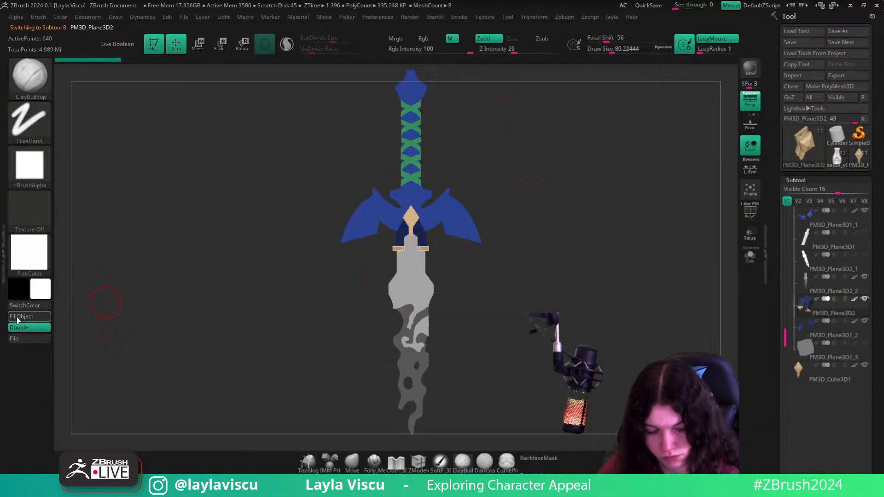
pyautogui.click(29, 256)
pyautogui.click(350, 190)
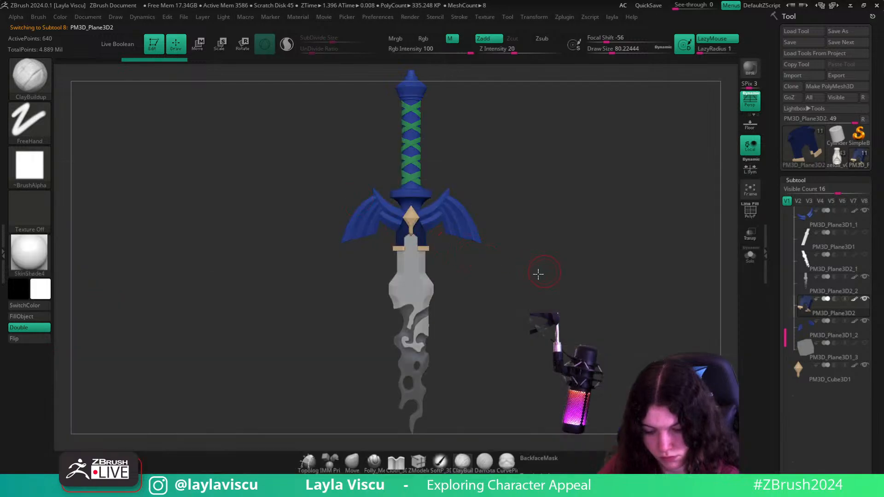
# - Fill the sword's diamond and guard piece with the Gold material, and set the base material back to SkinShade4
pyautogui.keyDown('alt'); pyautogui.click(409, 226); pyautogui.keyUp('alt')
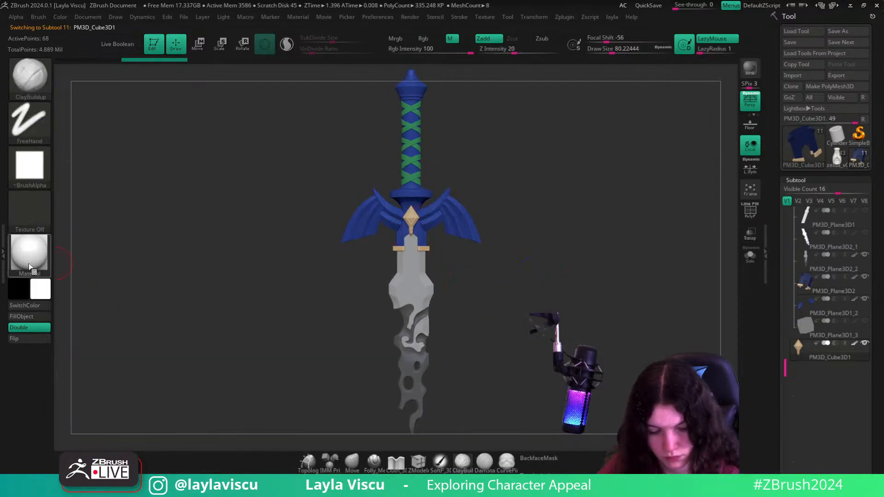
pyautogui.press('m')
pyautogui.click(539, 230)
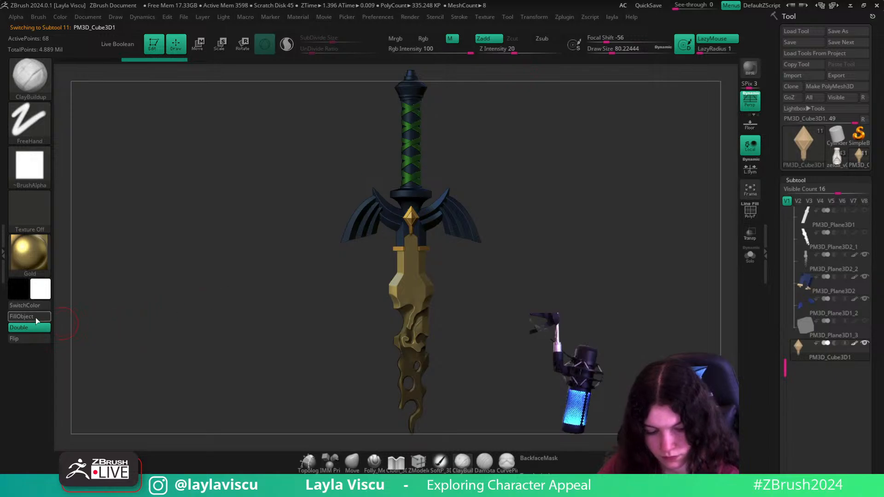
pyautogui.keyDown('alt'); pyautogui.click(396, 249); pyautogui.keyUp('alt')
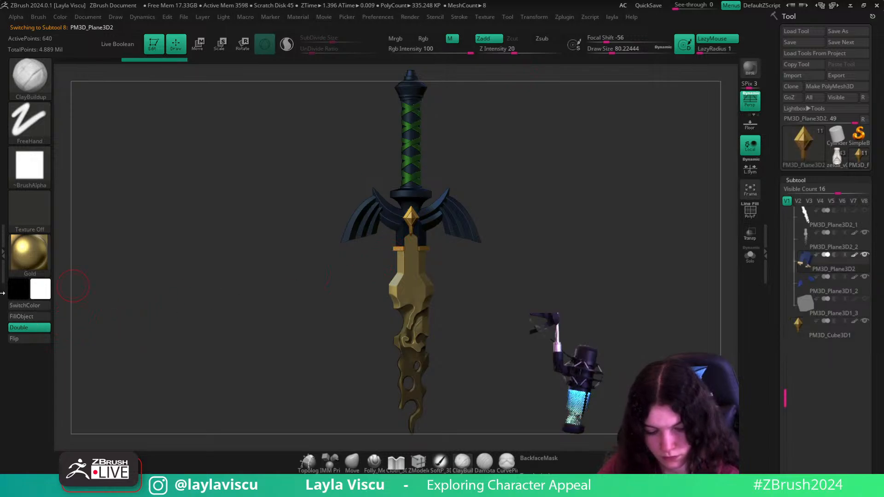
pyautogui.click(21, 316)
pyautogui.click(29, 253)
pyautogui.click(351, 190)
# - Snapshot the sword onto the canvas, switch back to the Zelda tool, and frame the character beside it
pyautogui.keyDown('alt'); pyautogui.moveTo(600, 274); pyautogui.dragTo(314, 256); pyautogui.keyUp('alt')
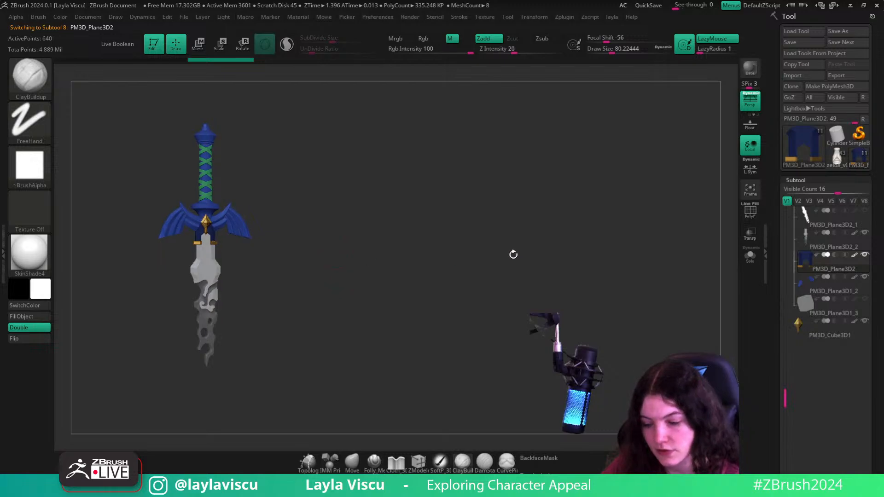
pyautogui.hotkey('shift', 's')
pyautogui.click(836, 158)
pyautogui.keyDown('alt'); pyautogui.moveTo(446, 239); pyautogui.dragTo(616, 374); pyautogui.keyUp('alt')
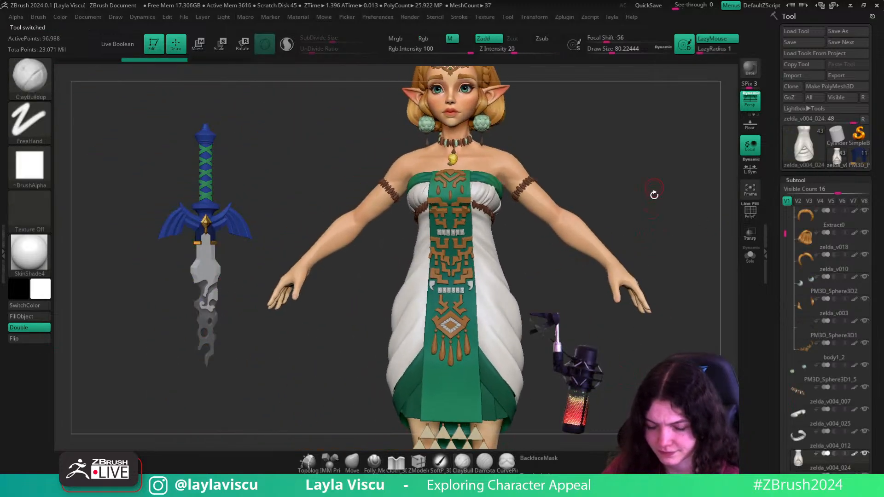
pyautogui.keyDown('alt'); pyautogui.moveTo(654, 194); pyautogui.dragTo(647, 265); pyautogui.keyUp('alt')
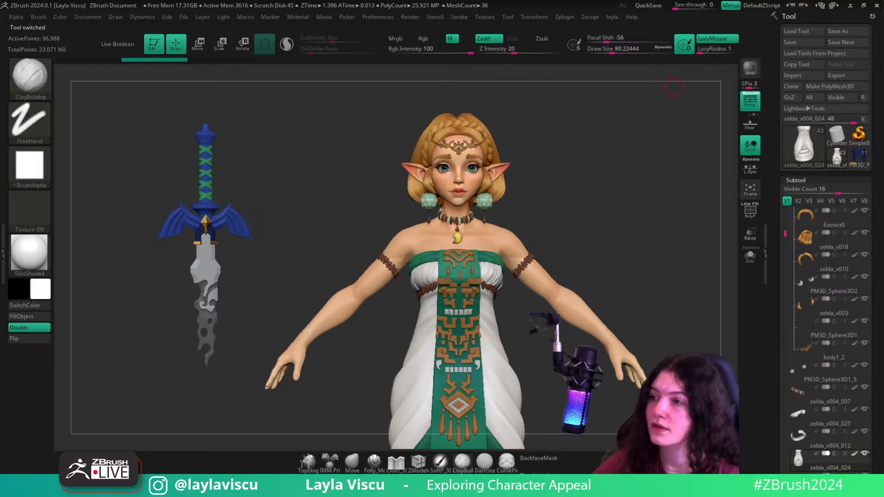
# - Review the Zelda reference board, comparing the character art, costume pages, ruffle photos and sword images
pyautogui.moveTo(673, 87); pyautogui.dragTo(489, 335, button='right')
pyautogui.scroll(2, 487, 335)
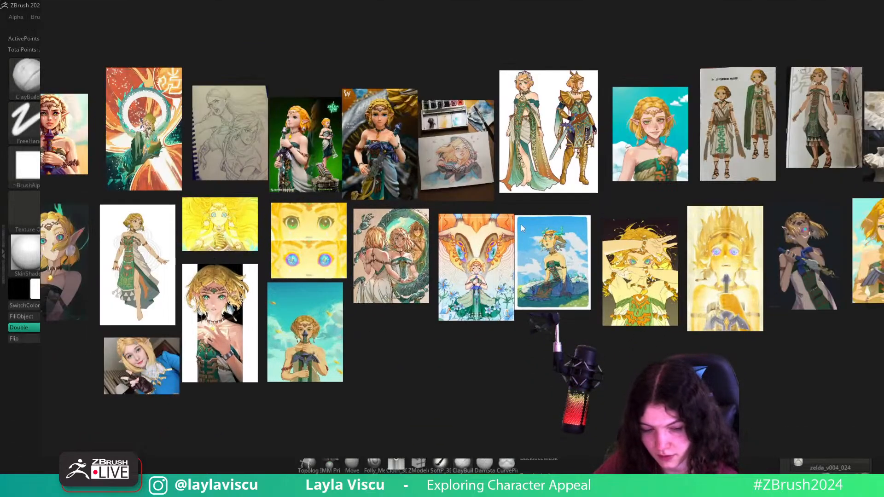
pyautogui.moveTo(521, 225); pyautogui.dragTo(419, 266, button='right')
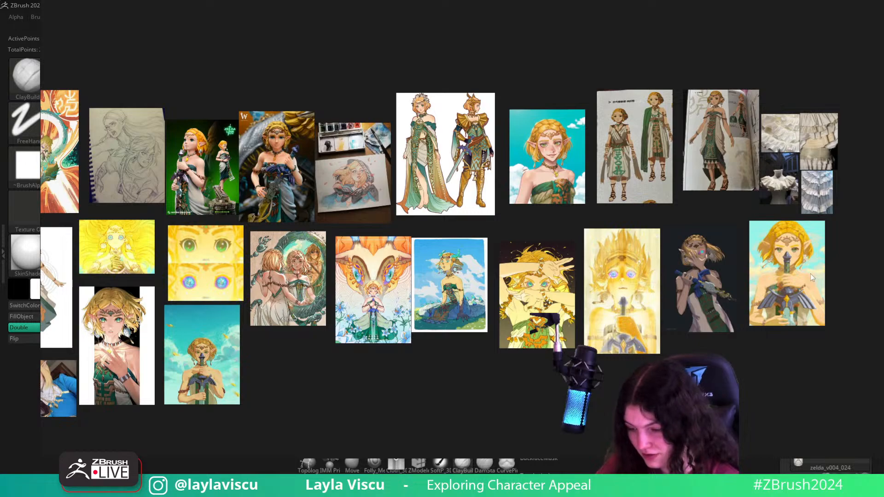
pyautogui.scroll(2, 825, 266)
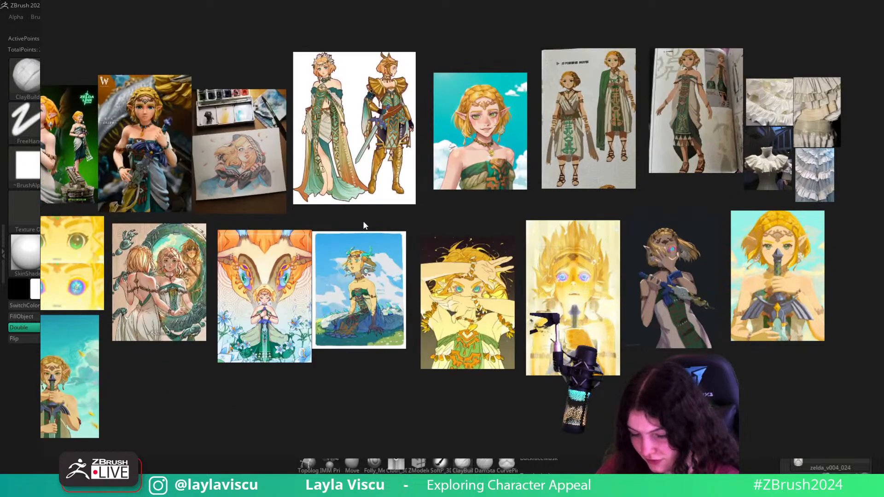
pyautogui.moveTo(94, 262); pyautogui.dragTo(535, 247, button='middle')
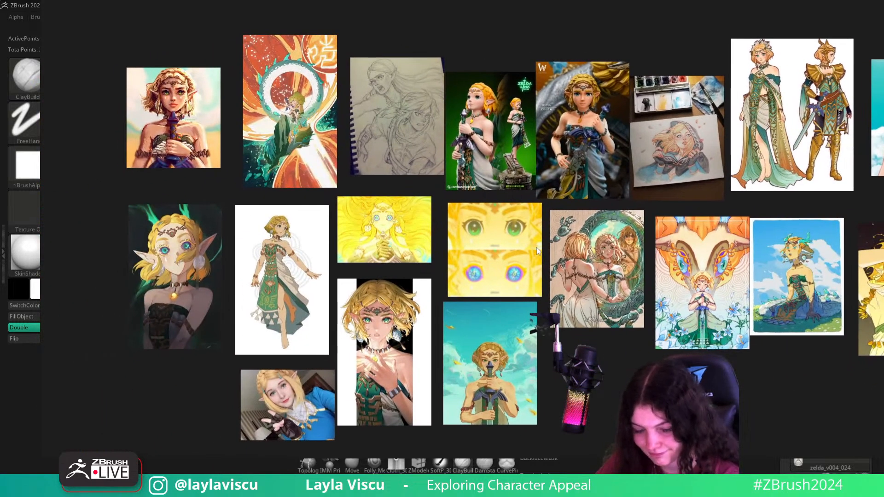
pyautogui.moveTo(567, 343); pyautogui.dragTo(473, 297, button='middle')
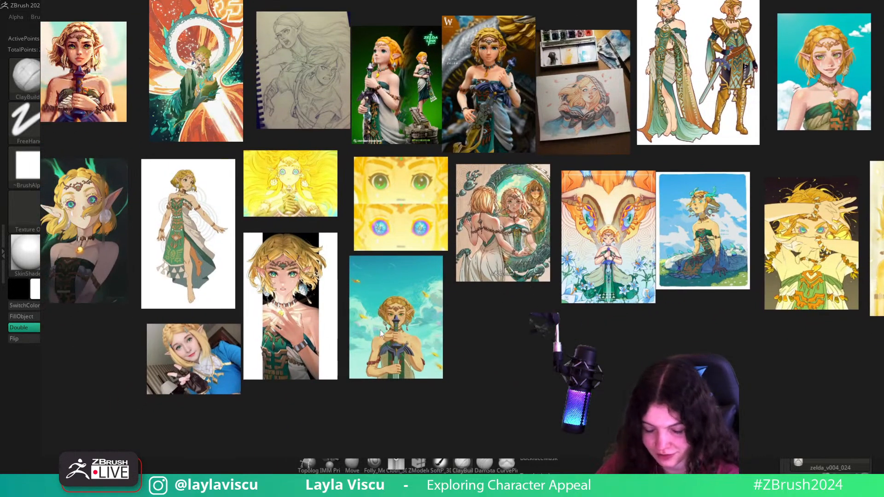
pyautogui.moveTo(647, 263); pyautogui.dragTo(154, 255, button='middle')
pyautogui.moveTo(675, 205); pyautogui.dragTo(668, 250, button='middle')
pyautogui.scroll(2, 668, 253)
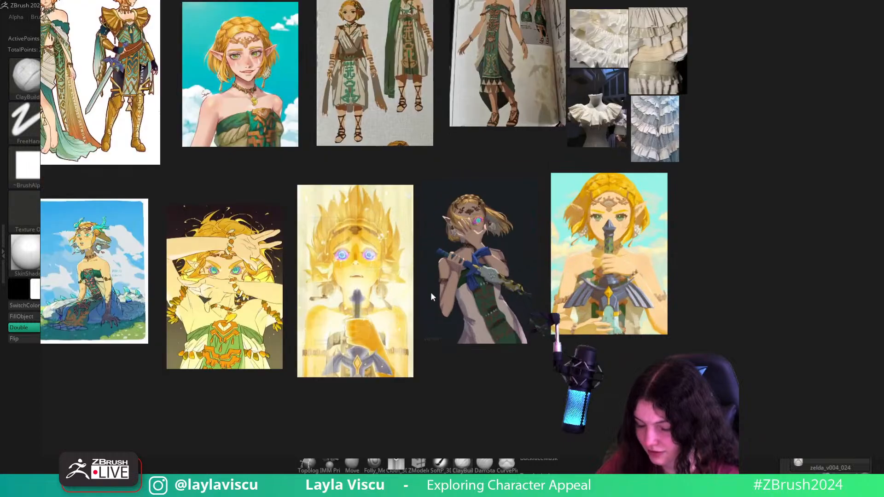
pyautogui.moveTo(431, 293); pyautogui.dragTo(883, 0, button='right')
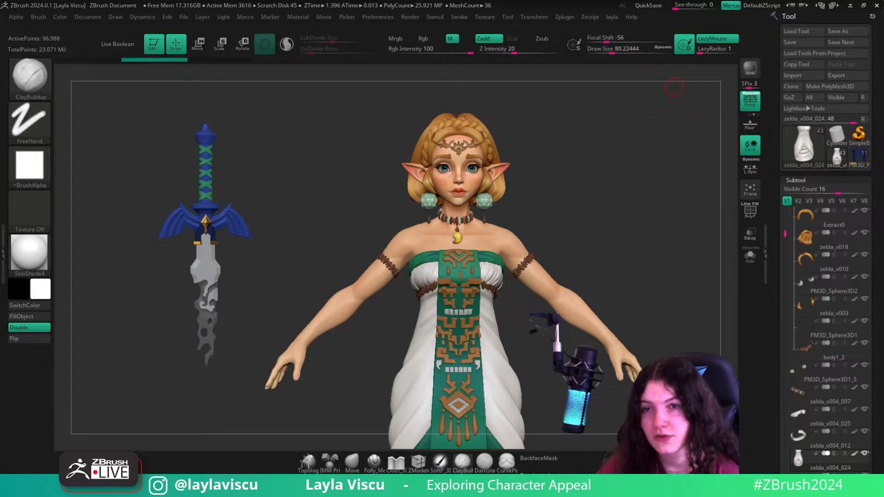
# - Set the base material to BasicMaterial and bring the character's upper body into a closer three-quarter view
pyautogui.moveTo(642, 254); pyautogui.dragTo(572, 290)
pyautogui.click(45, 265)
pyautogui.click(129, 286)
pyautogui.keyDown('ctrl'); pyautogui.moveTo(432, 343); pyautogui.dragTo(431, 401, button='right'); pyautogui.keyUp('ctrl')
pyautogui.moveTo(594, 368); pyautogui.dragTo(608, 373)
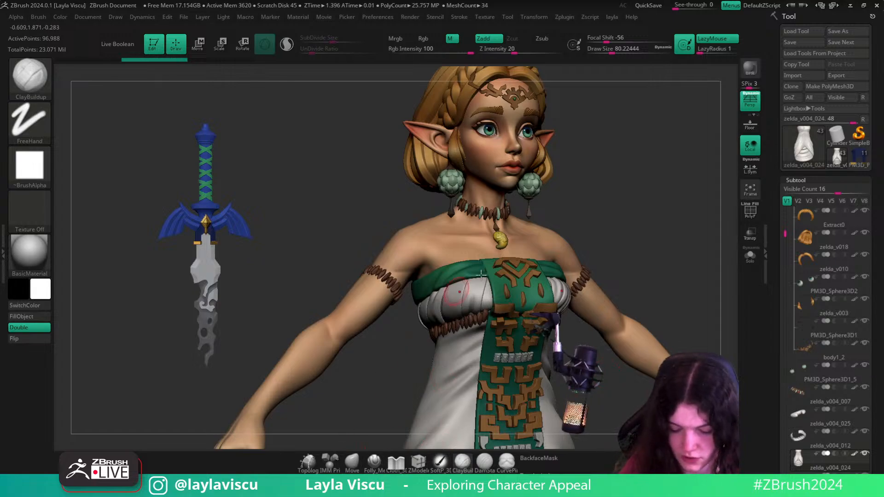
pyautogui.moveTo(632, 222); pyautogui.dragTo(624, 229)
# - Choose the Cloth_3DCW brush and check the gathered bust fabric from three-quarter and front views
pyautogui.press('b')
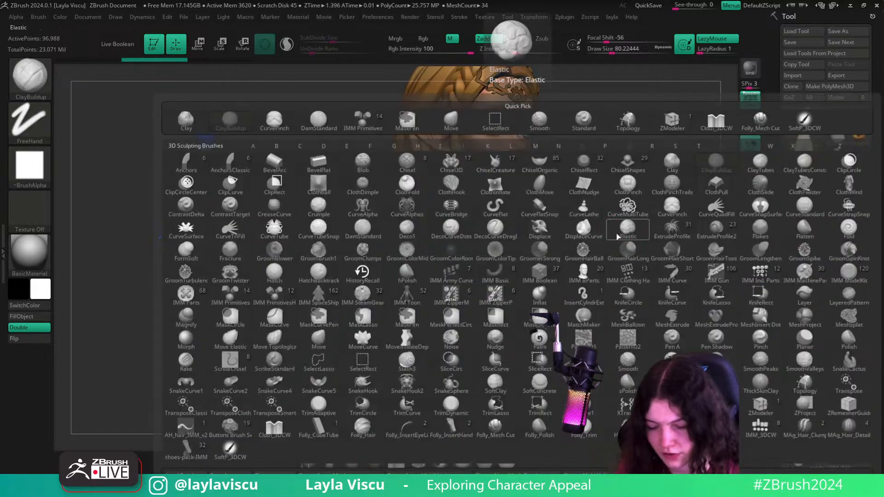
pyautogui.click(576, 284)
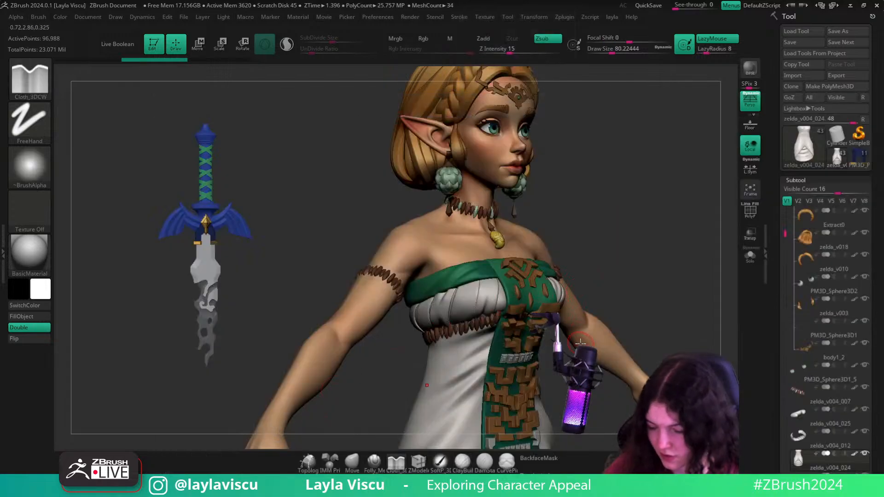
pyautogui.moveTo(644, 229)
pyautogui.mouseDown()
pyautogui.moveTo(637, 252)
pyautogui.moveTo(622, 258)
pyautogui.mouseUp()
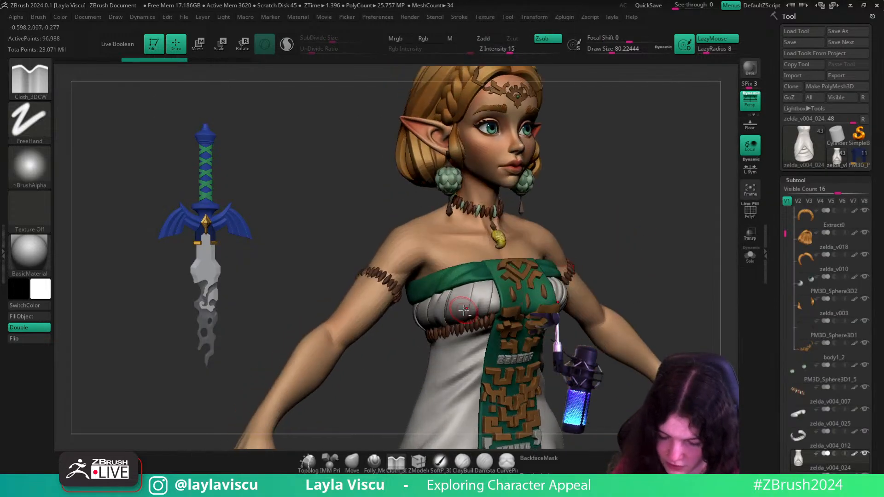
pyautogui.keyDown('shift'); pyautogui.moveTo(653, 290); pyautogui.dragTo(651, 323); pyautogui.keyUp('shift')
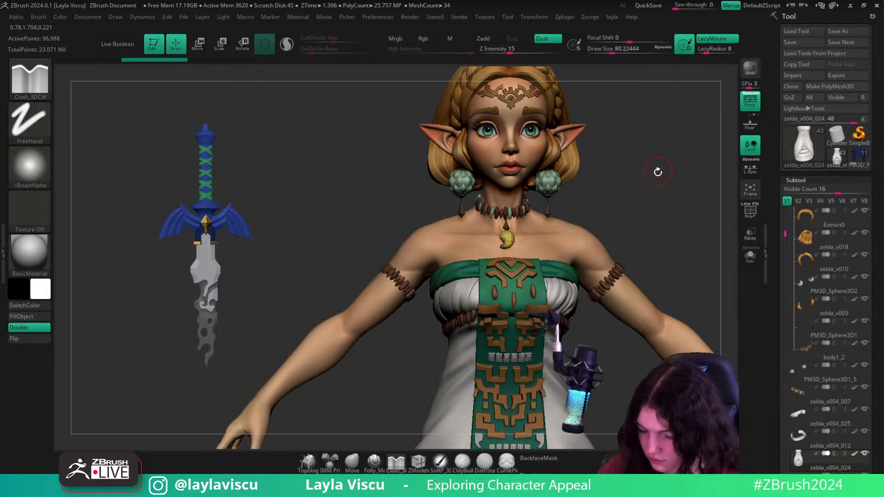
# - Hide the gathered bust fabric subtool zelda_v004_012 and inspect the bust area of the dress from three-quarter and front views
pyautogui.keyDown('alt'); pyautogui.moveTo(657, 172); pyautogui.dragTo(629, 153); pyautogui.keyUp('alt')
pyautogui.scroll(-5, 869, 275)
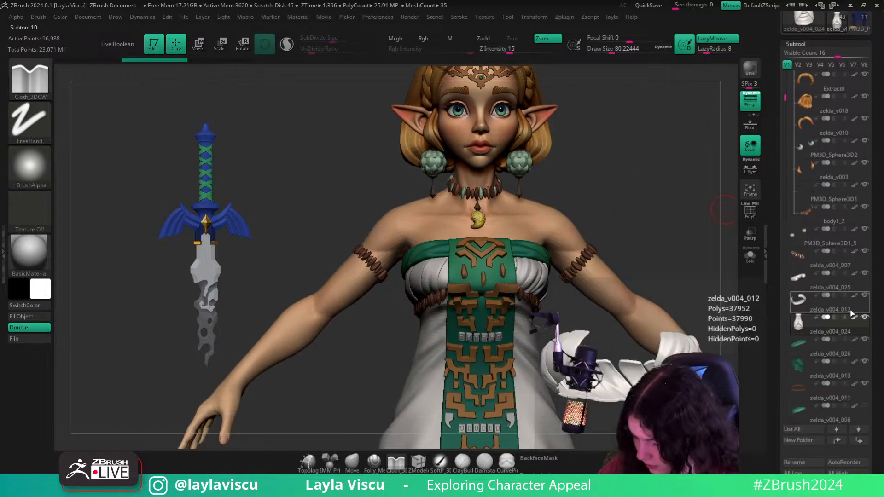
pyautogui.click(865, 295)
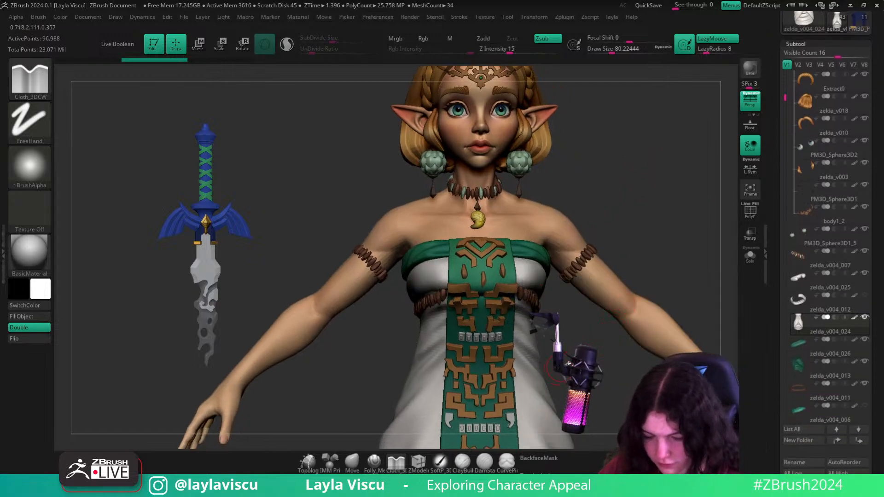
pyautogui.moveTo(677, 229)
pyautogui.mouseDown()
pyautogui.moveTo(695, 231)
pyautogui.moveTo(616, 217)
pyautogui.mouseUp()
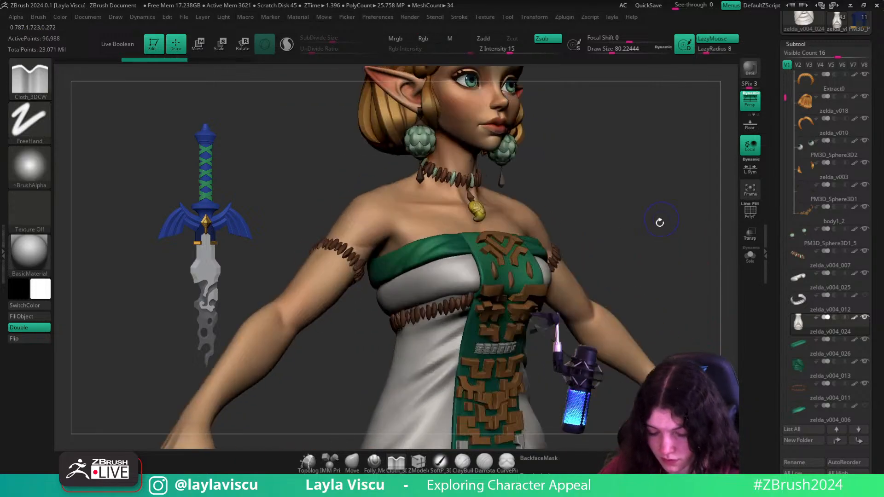
pyautogui.hotkey('shift', 'f')
pyautogui.keyDown('alt'); pyautogui.click(451, 281); pyautogui.keyUp('alt')
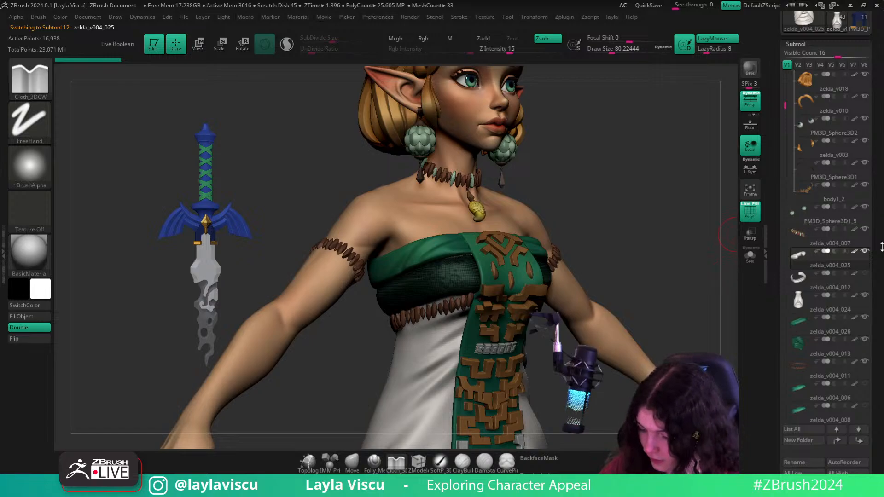
pyautogui.keyDown('alt'); pyautogui.click(577, 292); pyautogui.keyUp('alt')
pyautogui.keyDown('shift'); pyautogui.moveTo(623, 262); pyautogui.dragTo(632, 360); pyautogui.keyUp('shift')
pyautogui.hotkey('shift', 'f')
pyautogui.keyDown('ctrl'); pyautogui.moveTo(590, 325); pyautogui.dragTo(559, 294, button='right'); pyautogui.keyUp('ctrl')
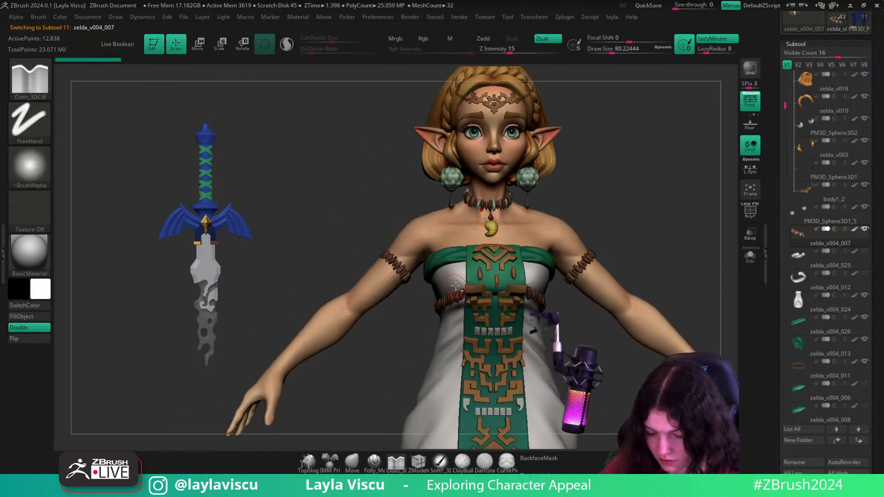
# - Duplicate the long white dress subtool and delete the copy's lower subdivision levels
pyautogui.keyDown('alt'); pyautogui.click(457, 284); pyautogui.keyUp('alt')
pyautogui.moveTo(877, 415); pyautogui.dragTo(877, 194)
pyautogui.click(822, 278)
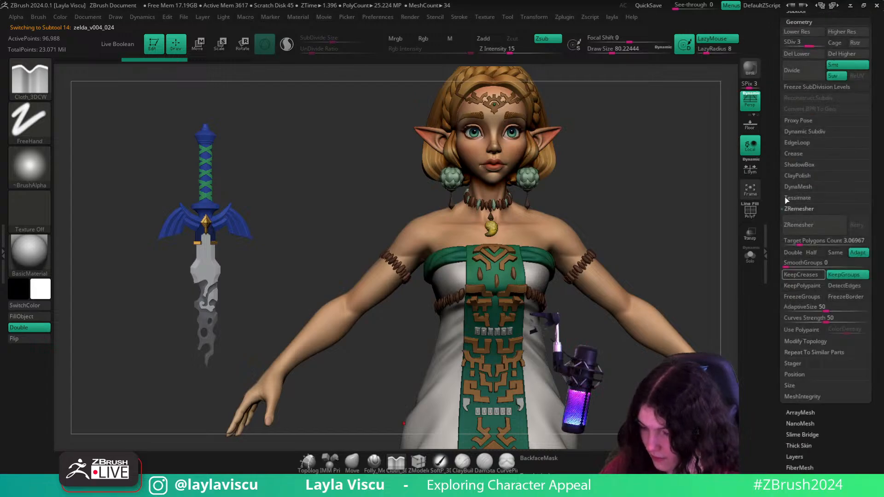
pyautogui.hotkey('ctrl', 'shift', 'd')
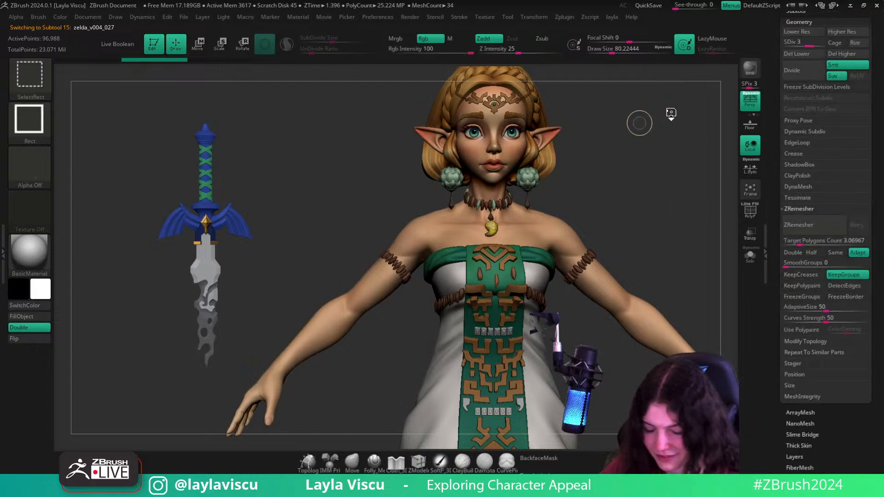
pyautogui.click(820, 54)
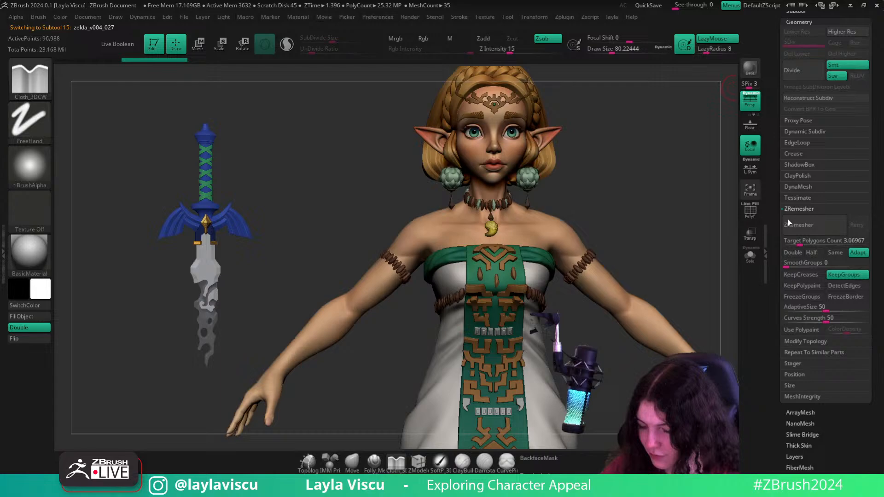
# - Isolate the duplicated dress with its polygroups displayed, and choose the CurveMultiTube brush after comparing it with the full costume
pyautogui.click(750, 259)
pyautogui.hotkey('shift', 'f')
pyautogui.press('b')
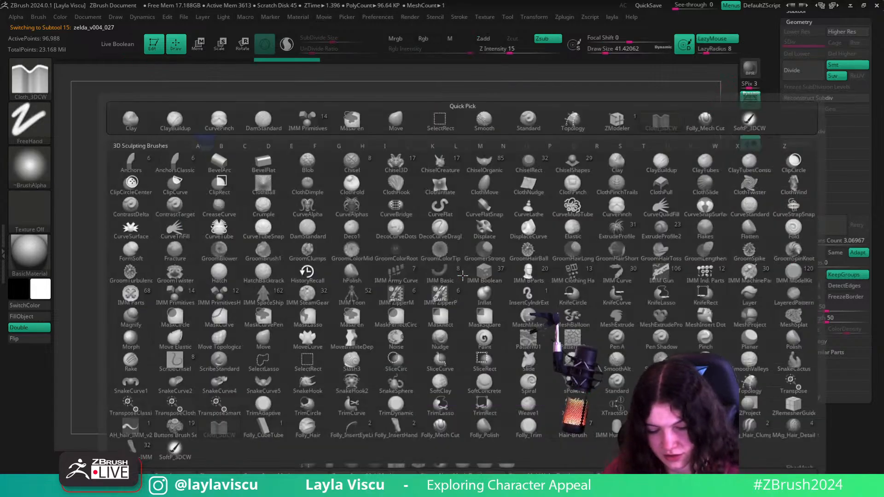
pyautogui.click(575, 208)
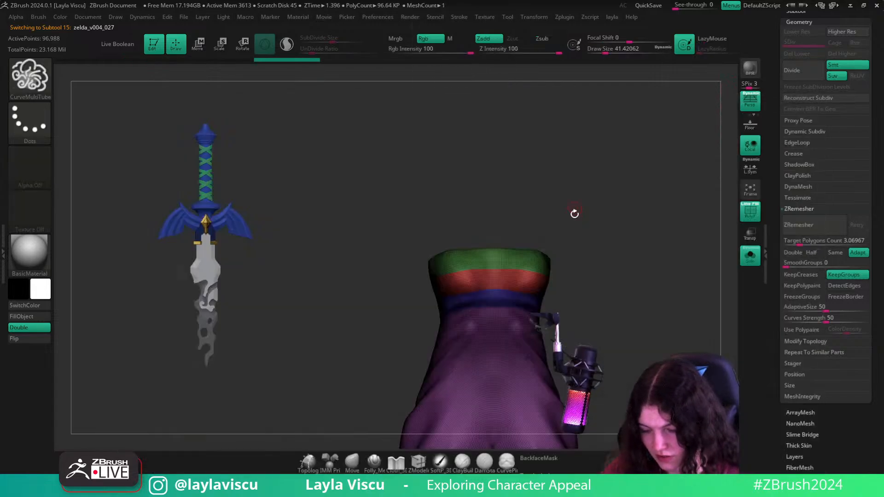
pyautogui.click(749, 255)
pyautogui.moveTo(696, 213); pyautogui.dragTo(627, 224)
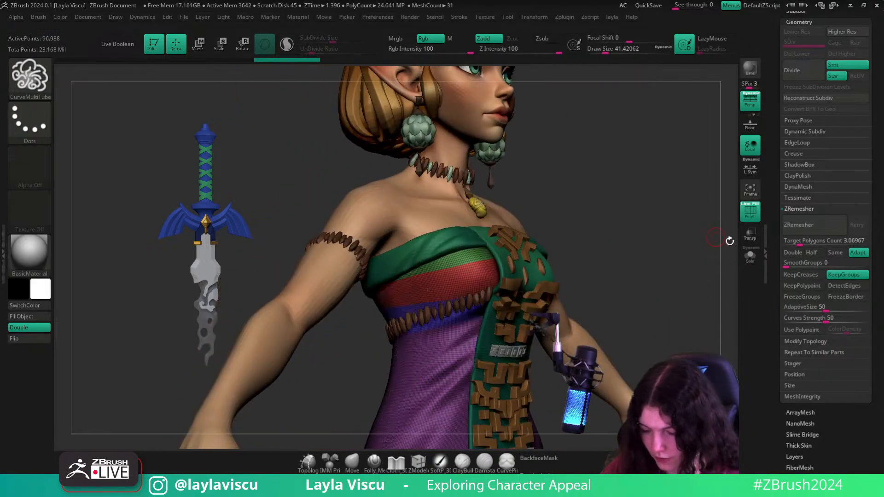
pyautogui.click(750, 255)
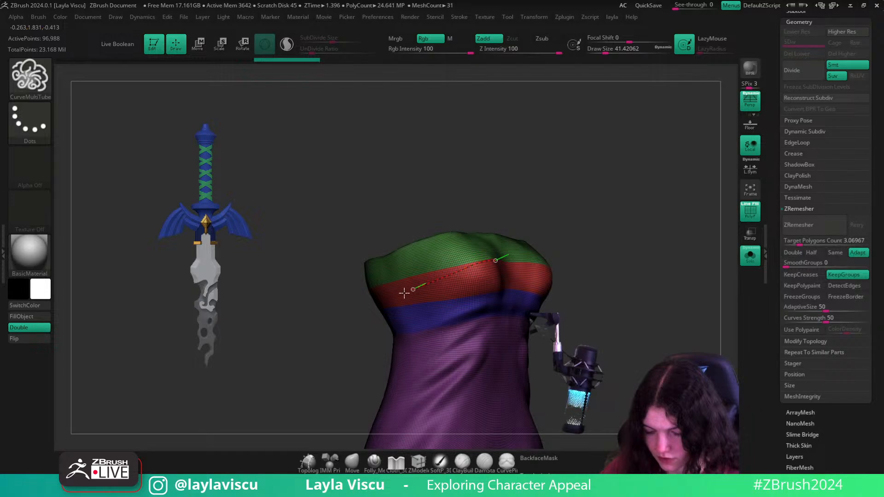
# - Try drawing mirrored curve tubes across the red bust section of the dress, undoing the trial strokes
pyautogui.moveTo(404, 293); pyautogui.dragTo(399, 295)
pyautogui.hotkey('ctrl', 'z')
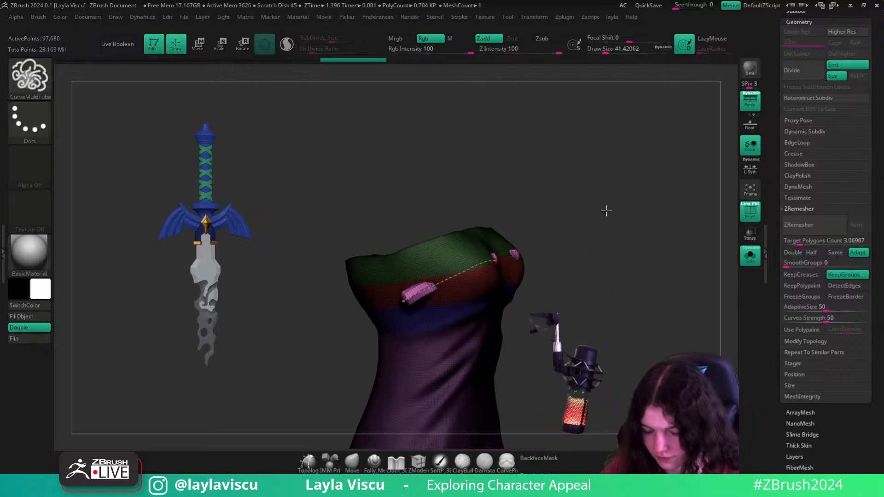
pyautogui.moveTo(606, 209); pyautogui.dragTo(504, 174)
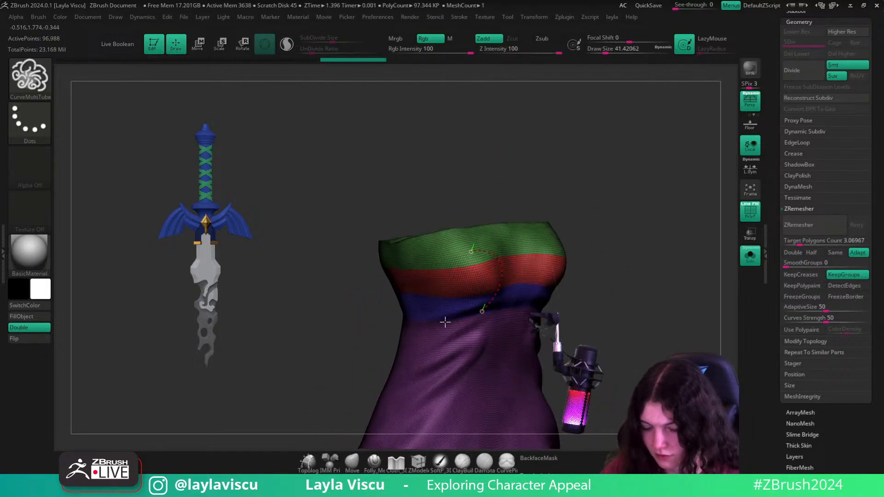
pyautogui.moveTo(432, 327); pyautogui.dragTo(427, 326)
pyautogui.moveTo(626, 323)
pyautogui.mouseDown()
pyautogui.moveTo(553, 322)
pyautogui.moveTo(576, 359)
pyautogui.moveTo(620, 349)
pyautogui.moveTo(587, 338)
pyautogui.mouseUp()
pyautogui.hotkey('ctrl', 'z')
pyautogui.moveTo(464, 254)
pyautogui.mouseDown()
pyautogui.moveTo(382, 280)
pyautogui.moveTo(361, 298)
pyautogui.mouseUp()
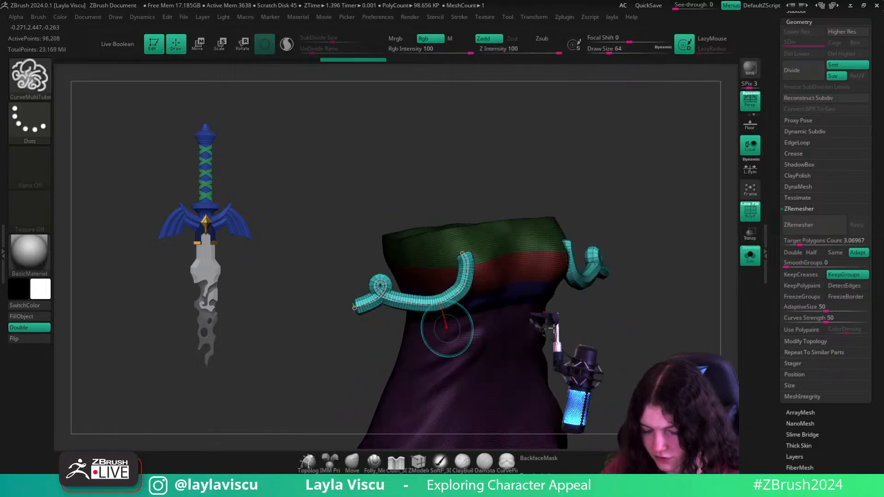
pyautogui.moveTo(446, 330); pyautogui.dragTo(424, 307, button='right')
pyautogui.moveTo(424, 307); pyautogui.dragTo(428, 262)
pyautogui.hotkey('ctrl', 'z')
pyautogui.hotkey('ctrl', 'z')
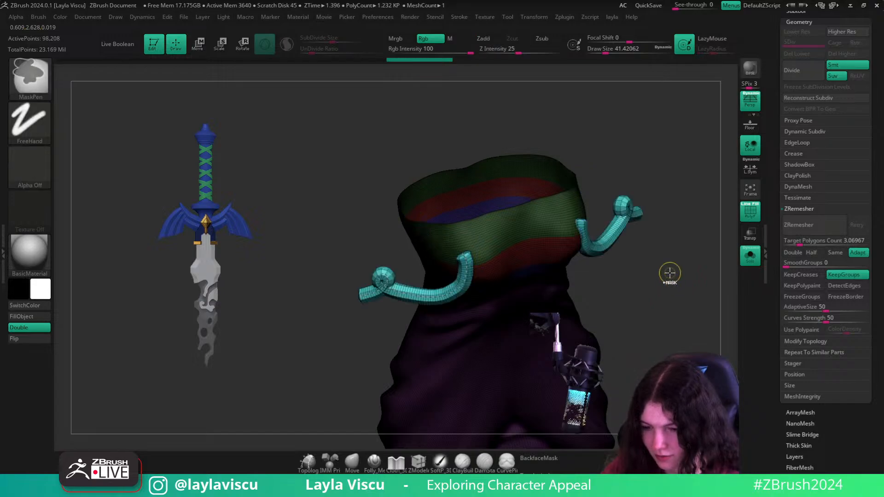
# - Draw a mirrored curve tube across the red bust section and toggle the Snap option for curve strokes
pyautogui.moveTo(675, 271); pyautogui.dragTo(657, 307)
pyautogui.moveTo(437, 279); pyautogui.dragTo(438, 278)
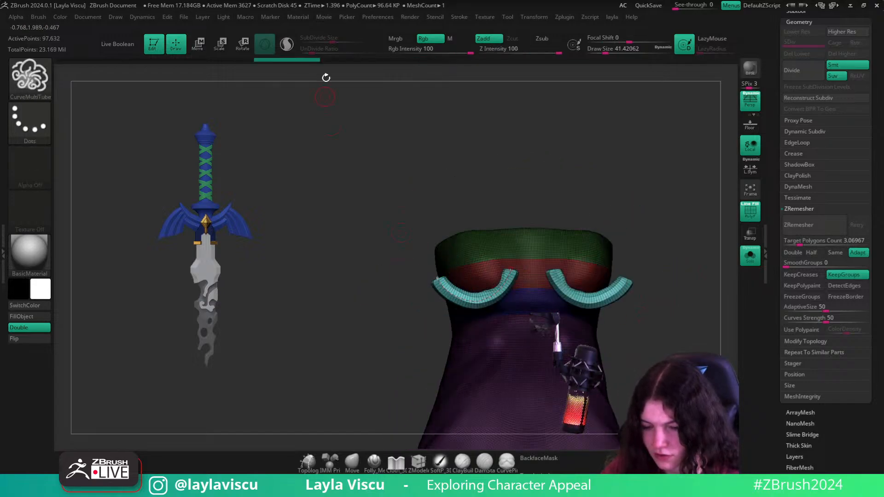
pyautogui.moveTo(338, 19)
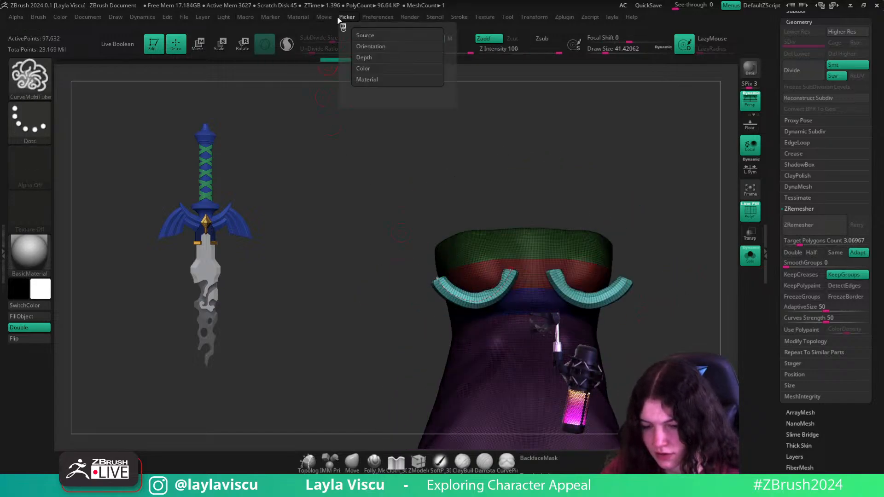
pyautogui.click(362, 57)
pyautogui.click(410, 80)
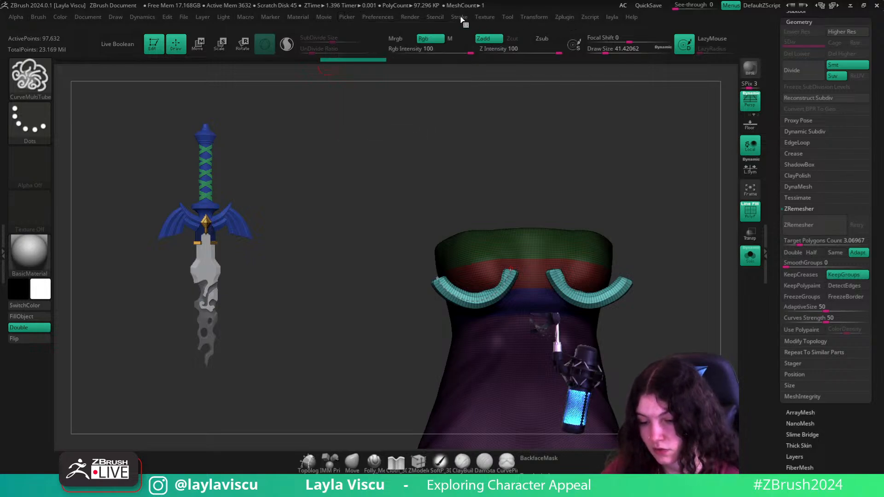
pyautogui.moveTo(461, 17)
pyautogui.click(478, 179)
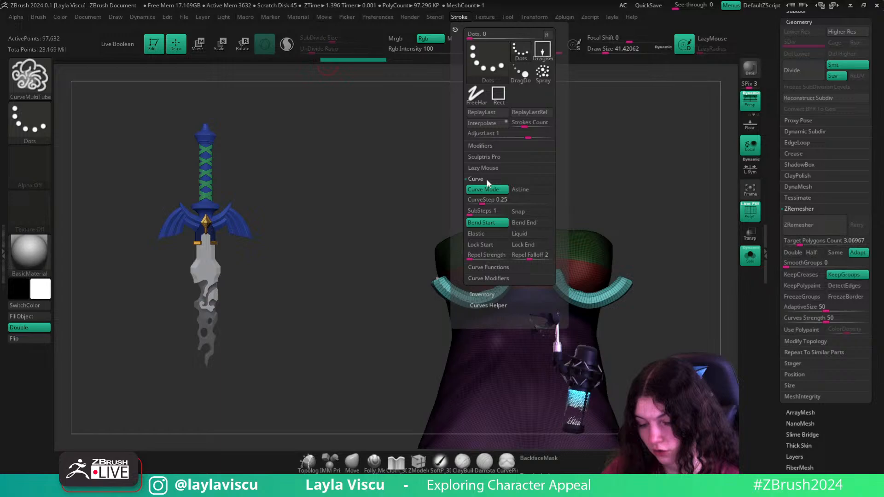
pyautogui.click(525, 213)
# - Reposition the curve tube along the front of the bust section and bring the rest of the character back into display
pyautogui.moveTo(413, 284); pyautogui.dragTo(399, 363)
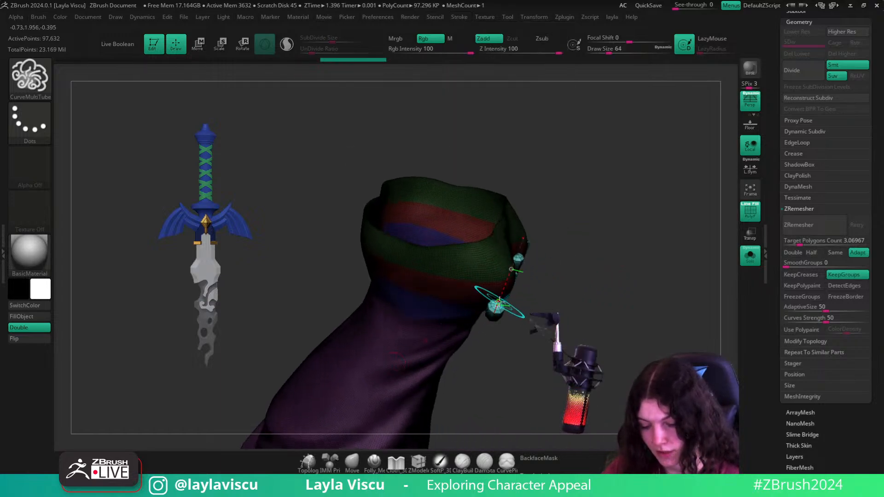
pyautogui.moveTo(475, 289); pyautogui.dragTo(453, 294)
pyautogui.moveTo(614, 324); pyautogui.dragTo(699, 183)
pyautogui.moveTo(519, 256); pyautogui.dragTo(544, 232)
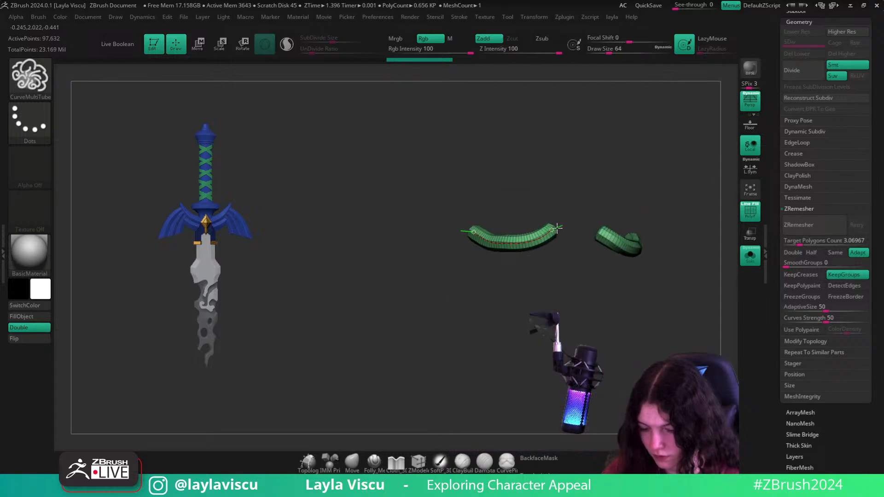
pyautogui.click(462, 18)
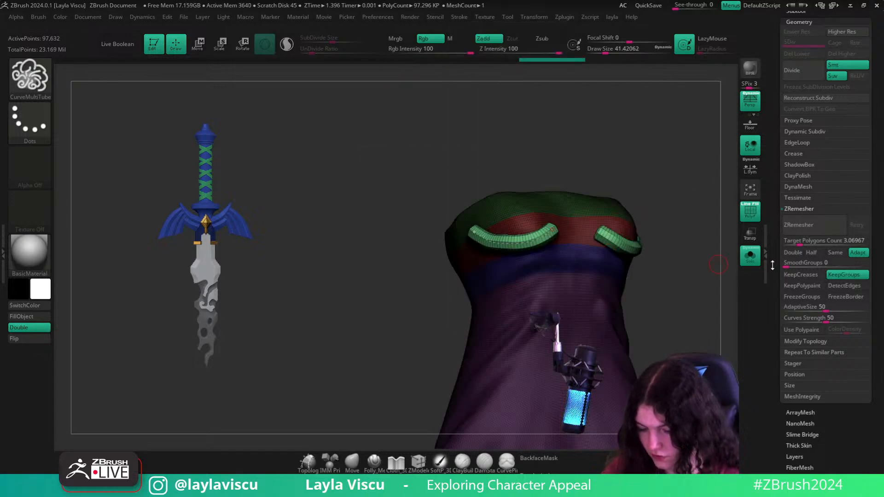
pyautogui.click(749, 254)
pyautogui.moveTo(684, 329); pyautogui.dragTo(668, 327)
pyautogui.moveTo(554, 227); pyautogui.dragTo(549, 221)
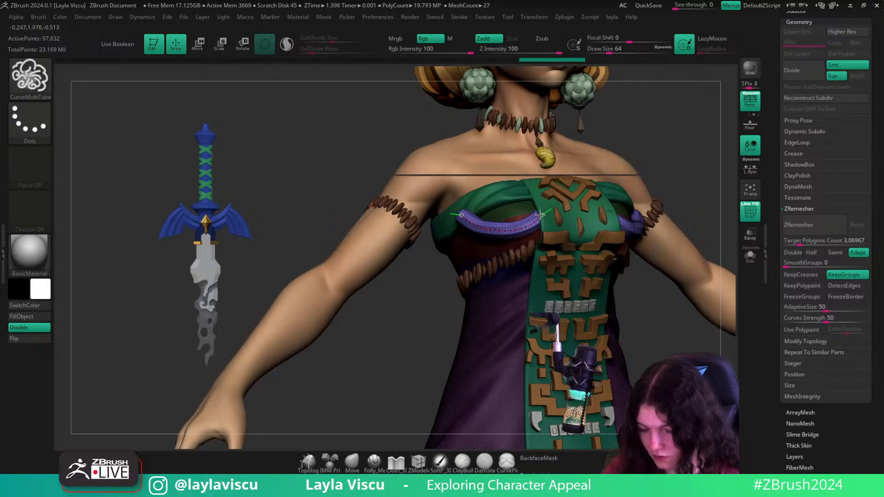
# - Extend the curve tube under the arm and around to the middle of the back
pyautogui.moveTo(651, 321); pyautogui.dragTo(718, 322)
pyautogui.moveTo(467, 214); pyautogui.dragTo(420, 266)
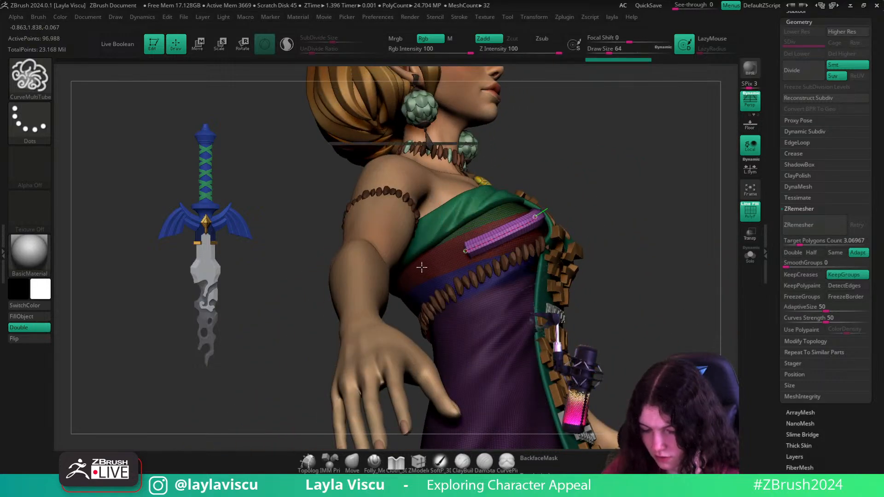
pyautogui.moveTo(612, 267); pyautogui.dragTo(709, 263)
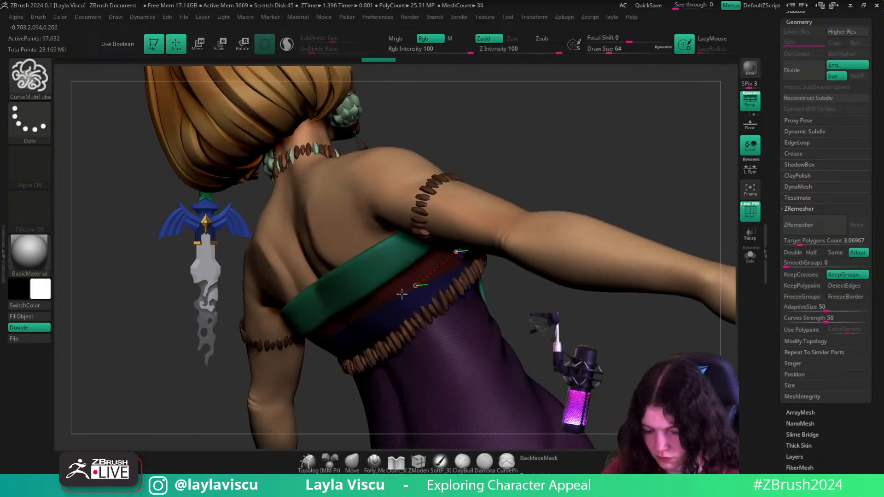
pyautogui.click(346, 332)
# - Thicken the tube around the bust using a draw size of 112
pyautogui.moveTo(571, 346)
pyautogui.mouseDown()
pyautogui.moveTo(635, 271)
pyautogui.moveTo(657, 205)
pyautogui.moveTo(665, 204)
pyautogui.moveTo(695, 294)
pyautogui.mouseUp()
pyautogui.press('s')
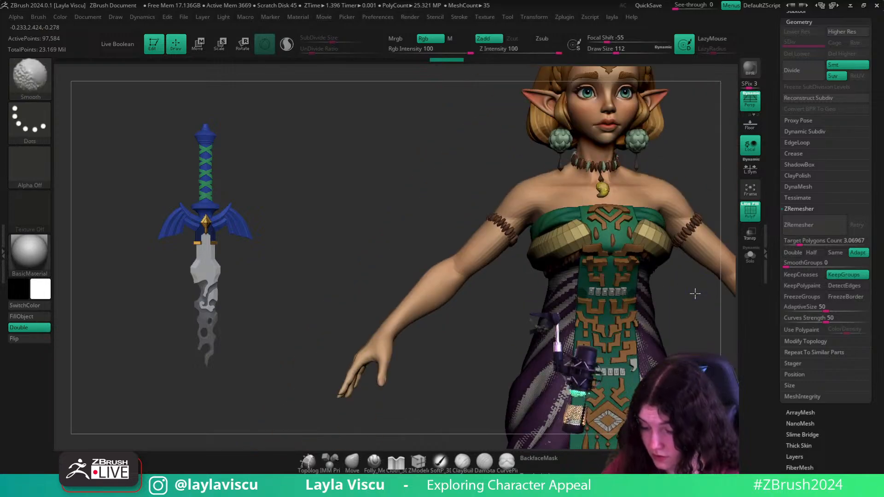
pyautogui.moveTo(695, 293)
pyautogui.keyDown('alt'); pyautogui.mouseDown(button='right')
pyautogui.moveTo(518, 276)
pyautogui.moveTo(488, 313)
pyautogui.moveTo(403, 312)
pyautogui.moveTo(441, 315)
pyautogui.mouseUp(button='right'); pyautogui.keyUp('alt')
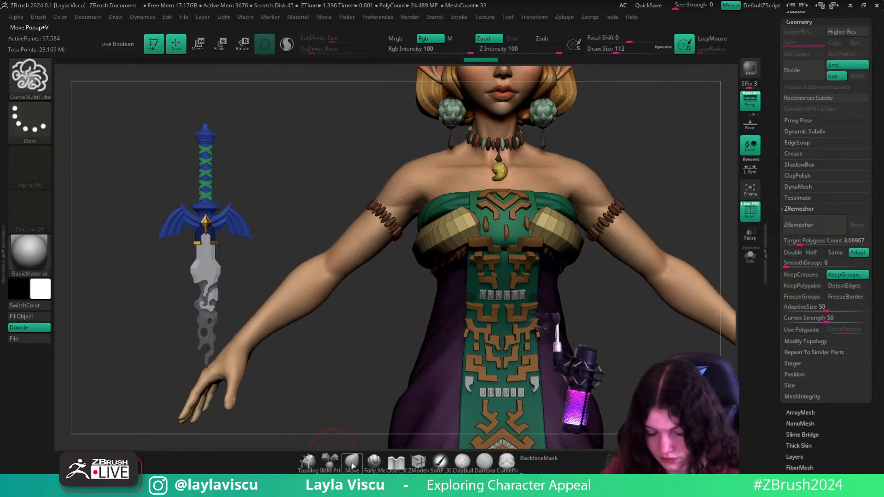
# - Reshape the front of the tube with the Move brush so both ends tuck against the central green panel
pyautogui.press('b')
pyautogui.press('m')
pyautogui.press('v')
pyautogui.moveTo(465, 204); pyautogui.dragTo(479, 203)
pyautogui.press('s')
pyautogui.moveTo(433, 253); pyautogui.dragTo(433, 232)
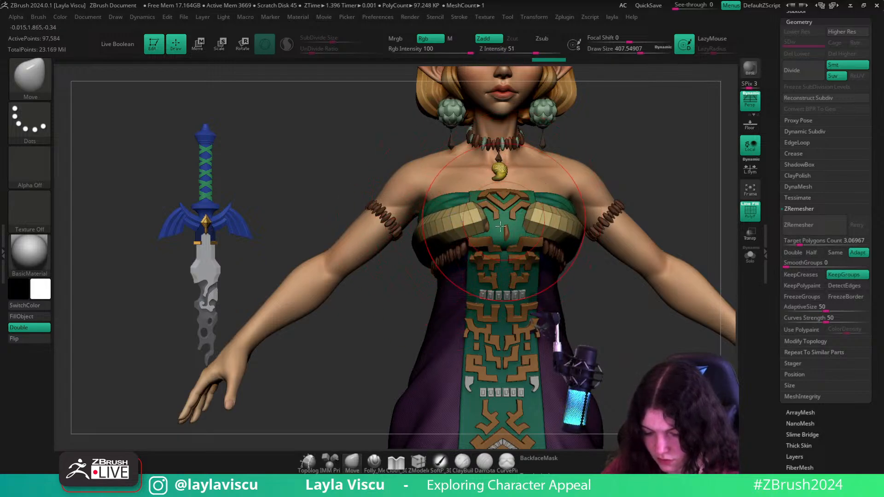
pyautogui.press('s')
pyautogui.moveTo(495, 241); pyautogui.dragTo(481, 227)
pyautogui.press('s')
pyautogui.moveTo(485, 197); pyautogui.dragTo(491, 193)
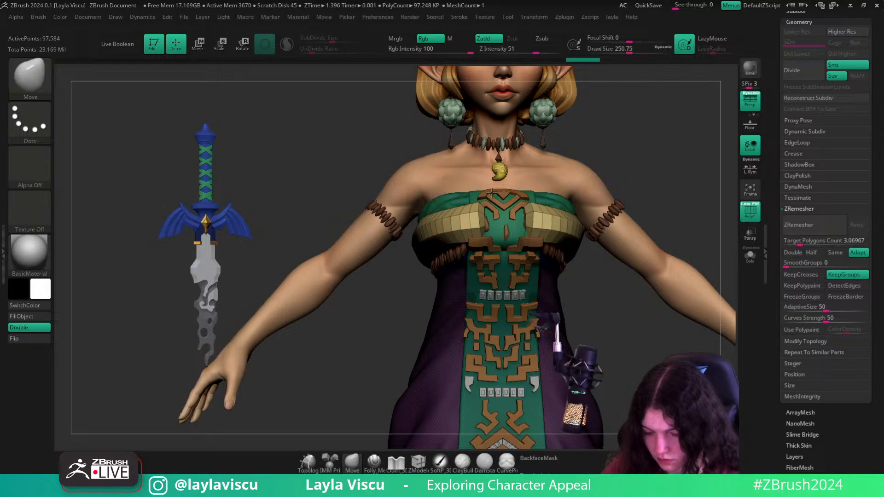
# - Pull the tube's back ends together at the spine with the Move brush, with BackfaceMask turned on
pyautogui.moveTo(577, 295); pyautogui.dragTo(644, 291)
pyautogui.press('s')
pyautogui.moveTo(632, 227); pyautogui.dragTo(665, 213)
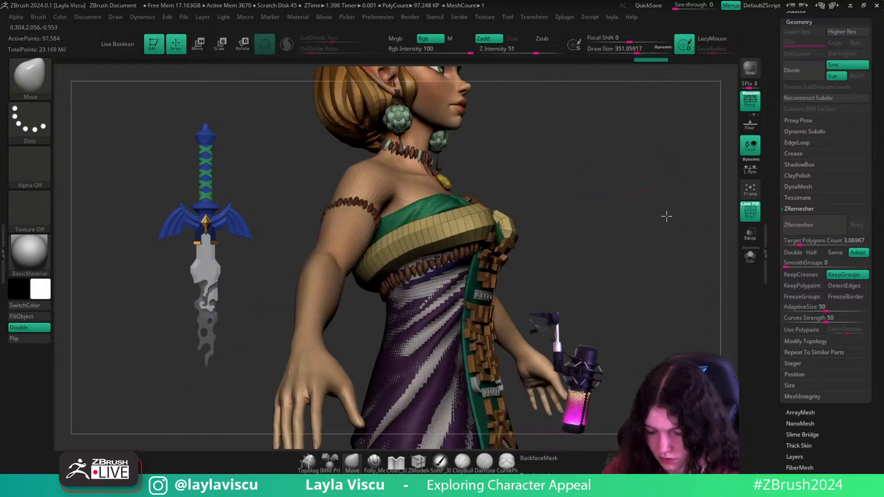
pyautogui.moveTo(552, 222); pyautogui.dragTo(630, 214)
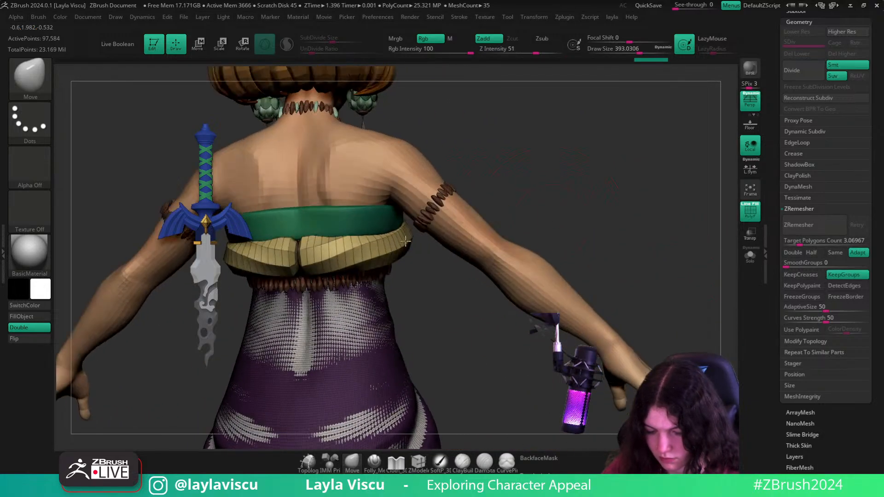
pyautogui.press('s')
pyautogui.moveTo(336, 245); pyautogui.dragTo(305, 255)
pyautogui.hotkey('ctrl', 'z')
pyautogui.click(538, 459)
pyautogui.press('s')
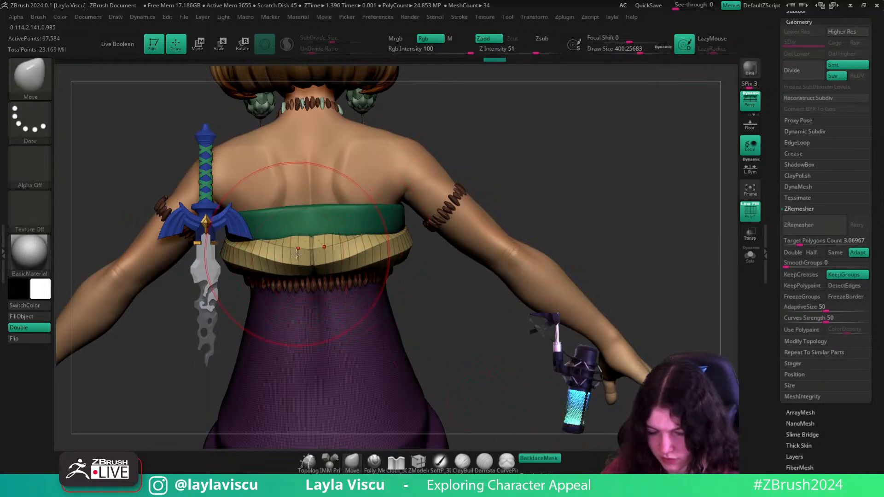
pyautogui.keyDown('alt'); pyautogui.moveTo(297, 254); pyautogui.dragTo(353, 255, button='right'); pyautogui.keyUp('alt')
pyautogui.moveTo(555, 402)
pyautogui.mouseDown()
pyautogui.moveTo(465, 318)
pyautogui.moveTo(400, 233)
pyautogui.mouseUp()
pyautogui.hotkey('ctrl', 'z')
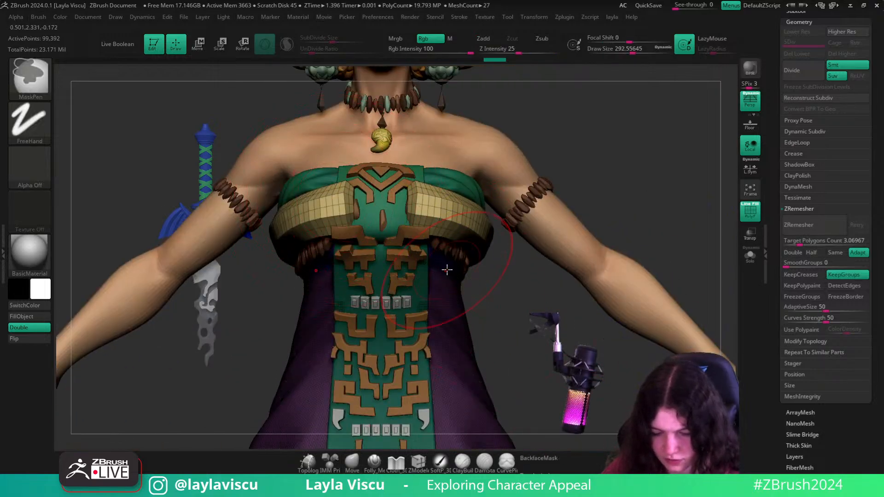
# - Isolate the tube band by hiding the other subtools and the duplicated dress mesh around it
pyautogui.keyDown('alt'); pyautogui.moveTo(588, 331); pyautogui.dragTo(660, 352, button='right'); pyautogui.keyUp('alt')
pyautogui.keyDown('ctrl'); pyautogui.moveTo(700, 253); pyautogui.dragTo(694, 203, button='right'); pyautogui.keyUp('ctrl')
pyautogui.click(750, 255)
pyautogui.keyDown('alt'); pyautogui.moveTo(651, 229); pyautogui.dragTo(615, 219, button='right'); pyautogui.keyUp('alt')
pyautogui.keyDown('alt'); pyautogui.click(469, 215); pyautogui.keyUp('alt')
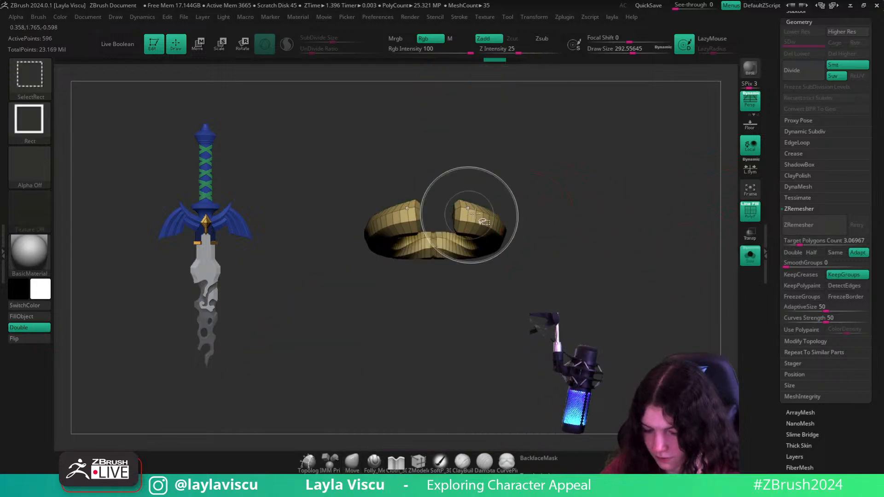
# - Bring the hidden subtools back, turn the polyframe off and subdivide the tube band once to SDiv 2
pyautogui.press('2')
pyautogui.click(542, 138)
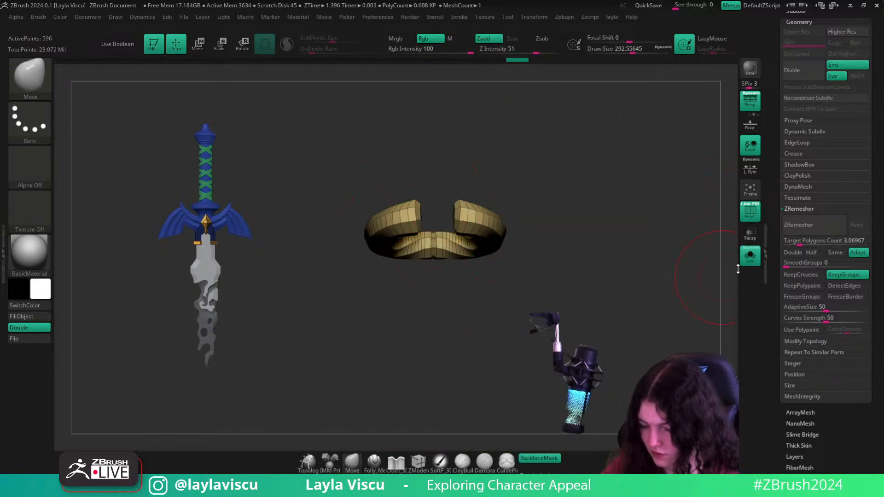
pyautogui.click(749, 255)
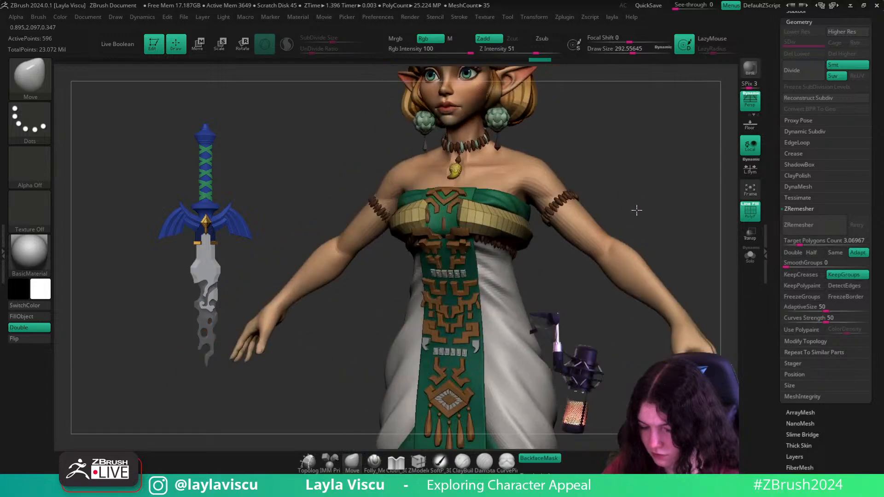
pyautogui.hotkey('ctrl', 'd')
pyautogui.hotkey('shift', 'f')
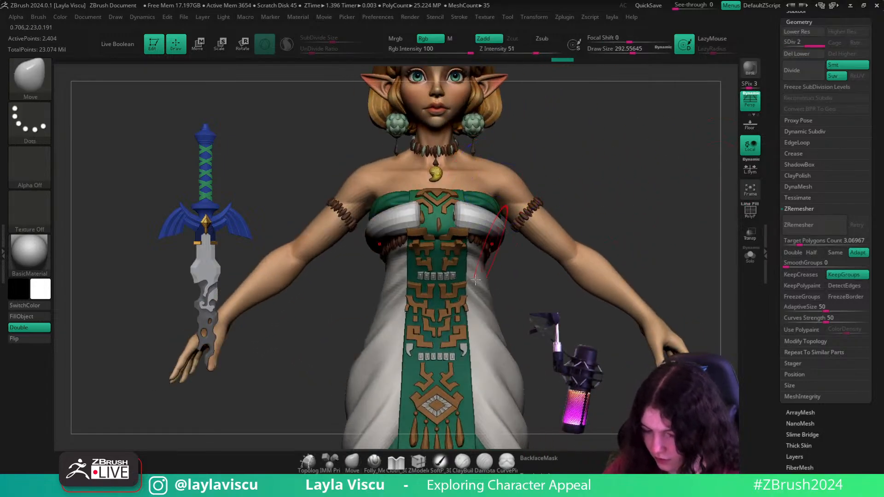
# - Turn BackfaceMask off and scale the band down to about 0.93 with the gizmo so it sits closer to the torso
pyautogui.click(540, 462)
pyautogui.press('s')
pyautogui.moveTo(421, 210); pyautogui.dragTo(418, 210)
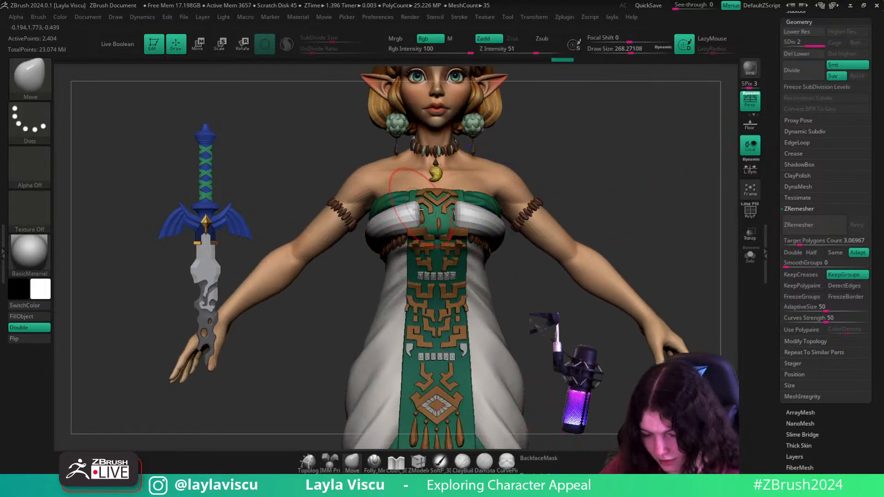
pyautogui.moveTo(551, 311)
pyautogui.mouseDown()
pyautogui.moveTo(569, 309)
pyautogui.moveTo(572, 274)
pyautogui.mouseUp()
pyautogui.moveTo(454, 217); pyautogui.dragTo(343, 221)
pyautogui.press('w')
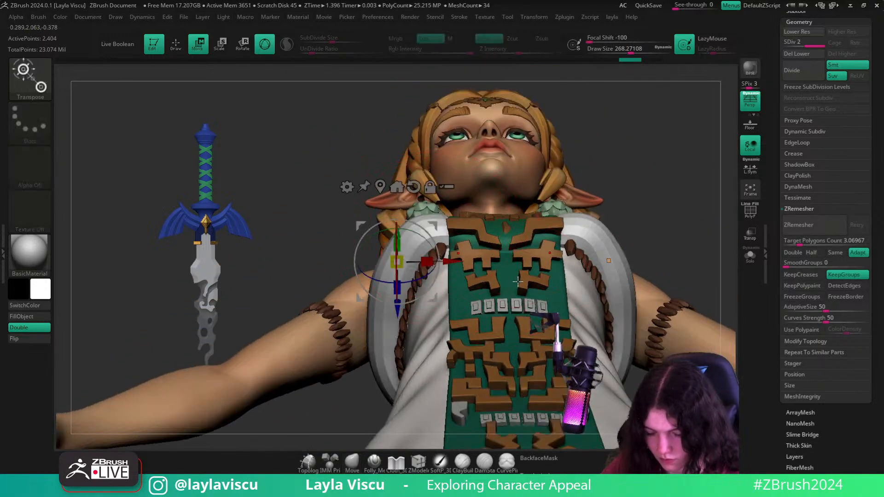
pyautogui.click(500, 325)
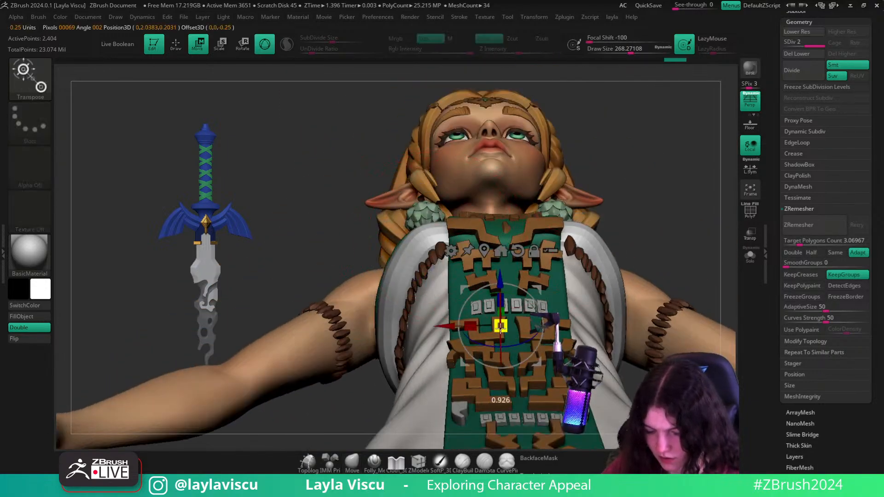
pyautogui.click(348, 466)
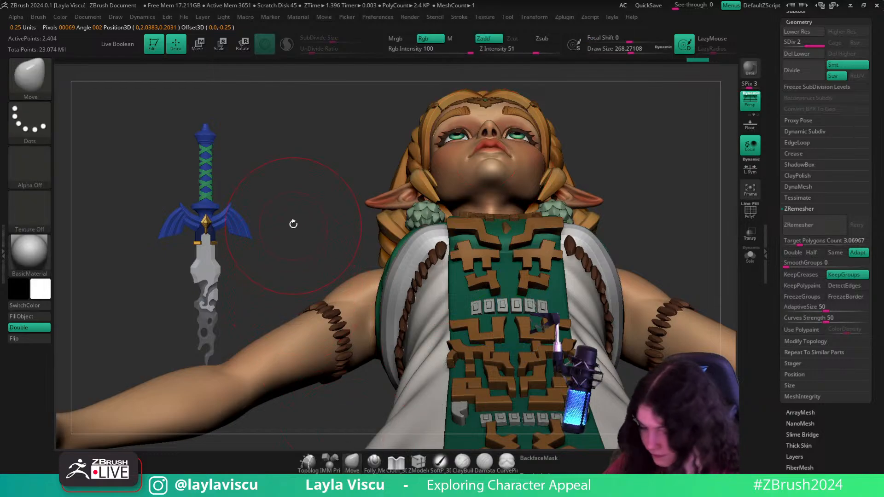
# - Reshape the band's front, side and back seam around the bust using the Move brush at draw size 172
pyautogui.moveTo(294, 225)
pyautogui.mouseDown()
pyautogui.moveTo(318, 391)
pyautogui.moveTo(347, 427)
pyautogui.moveTo(332, 387)
pyautogui.mouseUp()
pyautogui.press('[')
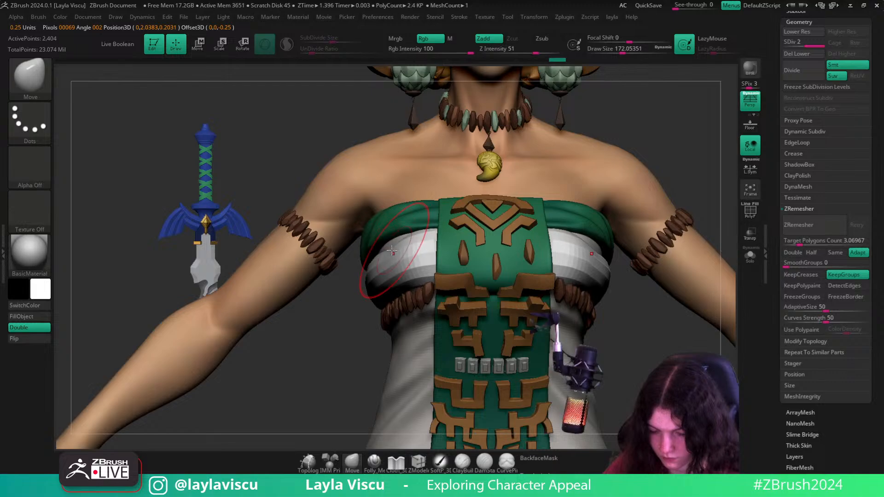
pyautogui.moveTo(342, 337); pyautogui.dragTo(390, 303)
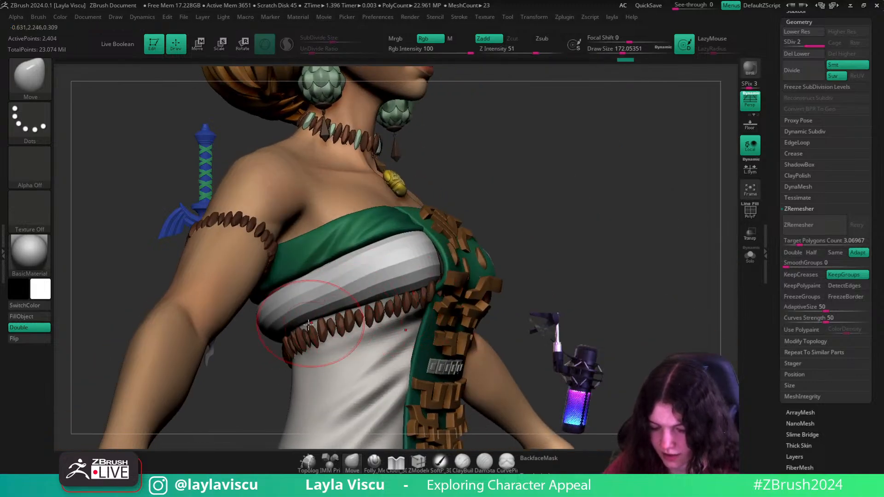
pyautogui.moveTo(556, 268)
pyautogui.mouseDown()
pyautogui.moveTo(584, 260)
pyautogui.moveTo(591, 269)
pyautogui.moveTo(485, 310)
pyautogui.moveTo(368, 173)
pyautogui.mouseUp()
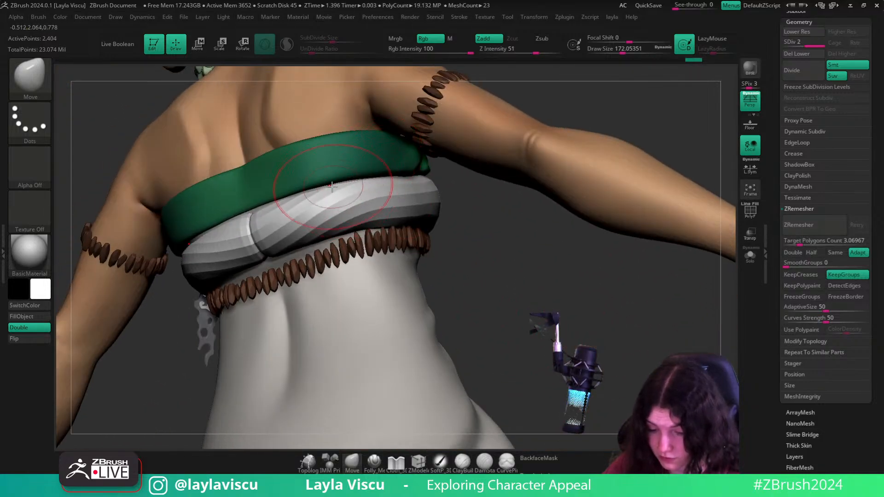
pyautogui.moveTo(261, 244); pyautogui.dragTo(273, 266)
pyautogui.moveTo(320, 246)
pyautogui.mouseDown()
pyautogui.moveTo(325, 258)
pyautogui.moveTo(368, 242)
pyautogui.moveTo(485, 258)
pyautogui.moveTo(326, 245)
pyautogui.mouseUp()
pyautogui.moveTo(258, 206); pyautogui.dragTo(258, 199)
pyautogui.moveTo(591, 276); pyautogui.dragTo(433, 357)
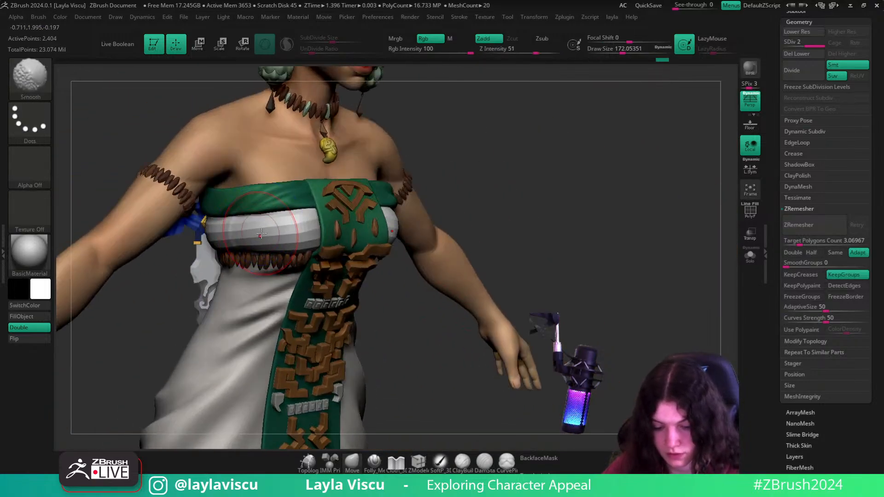
pyautogui.moveTo(415, 323)
pyautogui.mouseDown()
pyautogui.moveTo(492, 344)
pyautogui.moveTo(584, 342)
pyautogui.moveTo(603, 332)
pyautogui.moveTo(573, 340)
pyautogui.mouseUp()
# - Freeze the band's subdivision levels and DynaMesh it at resolution 144
pyautogui.click(807, 186)
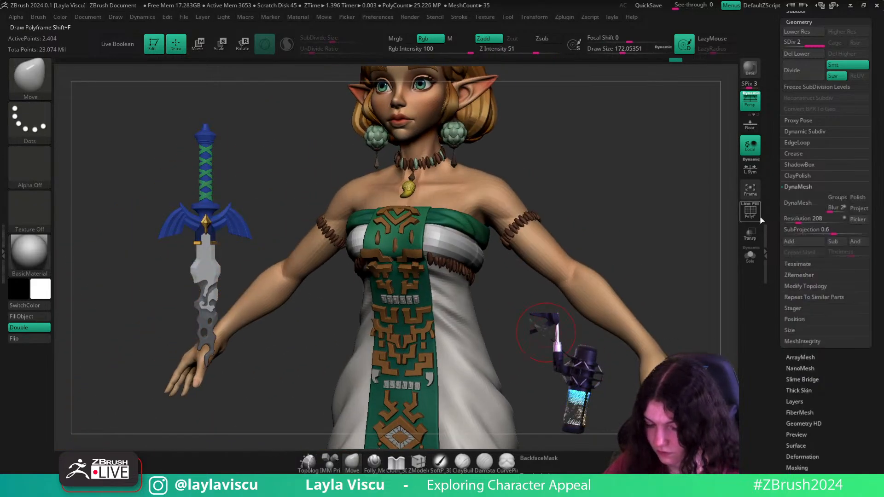
pyautogui.click(798, 203)
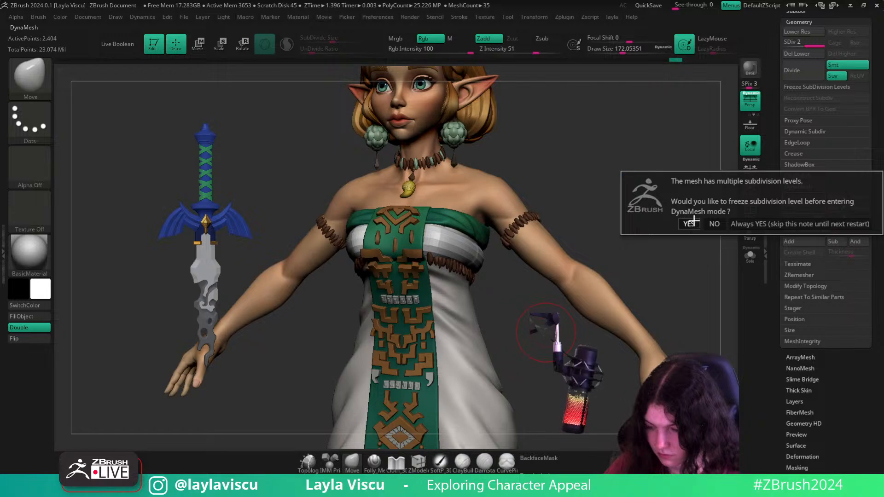
pyautogui.click(689, 224)
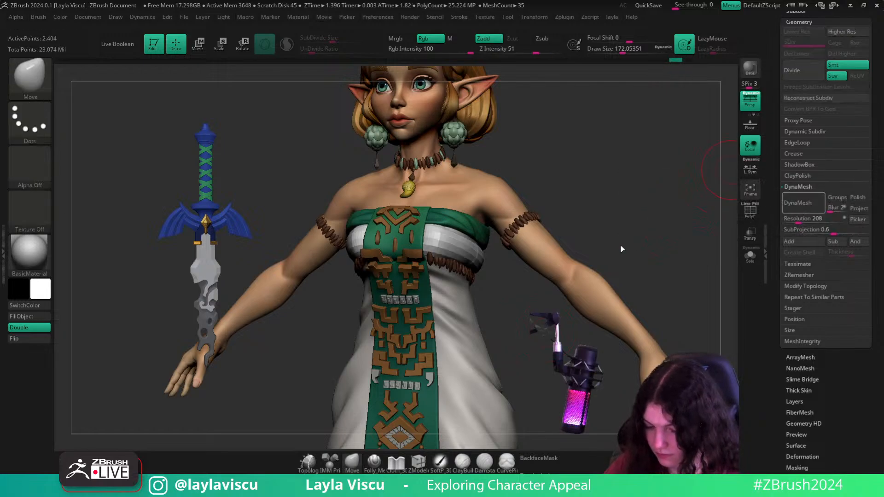
pyautogui.moveTo(620, 248); pyautogui.dragTo(592, 239)
pyautogui.hotkey('shift', 'f')
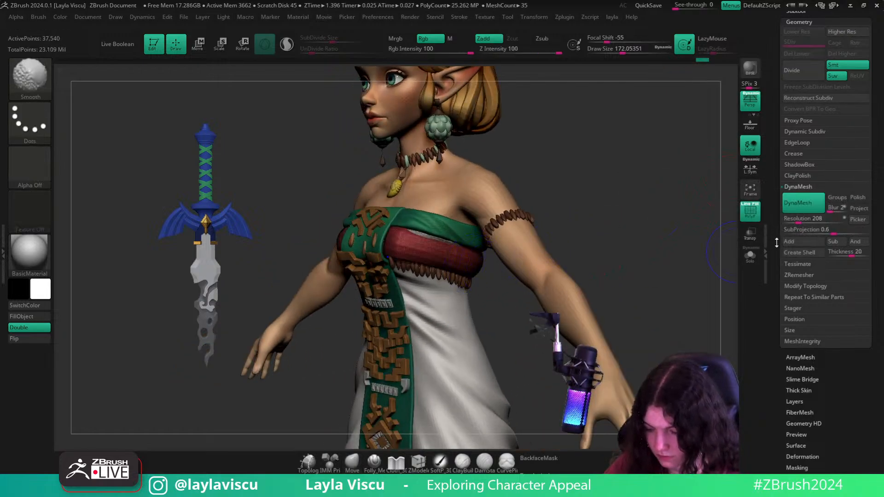
pyautogui.hotkey('ctrl', 'z')
pyautogui.moveTo(798, 221); pyautogui.dragTo(793, 221)
pyautogui.click(797, 203)
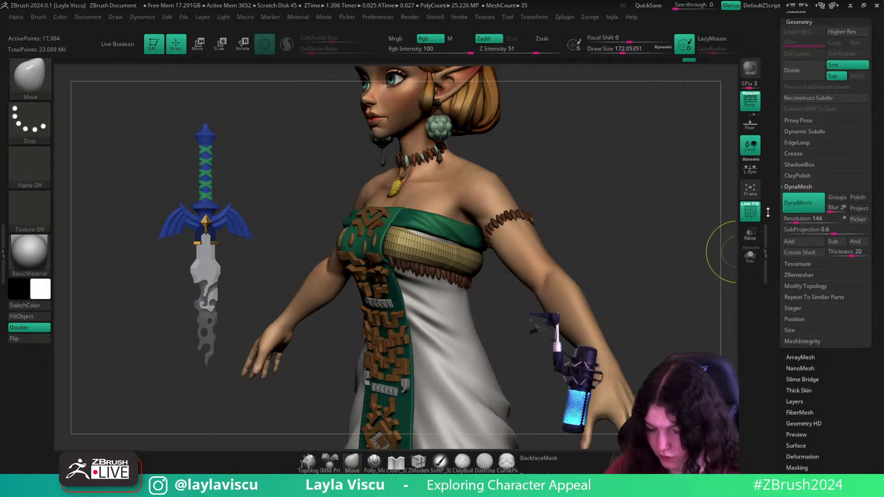
pyautogui.hotkey('shift', 'f')
# - Smooth the facets on the front of the band and refine its shape with the Move brush at draw size 228, BackfaceMask on
pyautogui.moveTo(489, 257)
pyautogui.mouseDown()
pyautogui.moveTo(586, 286)
pyautogui.moveTo(496, 266)
pyautogui.mouseUp()
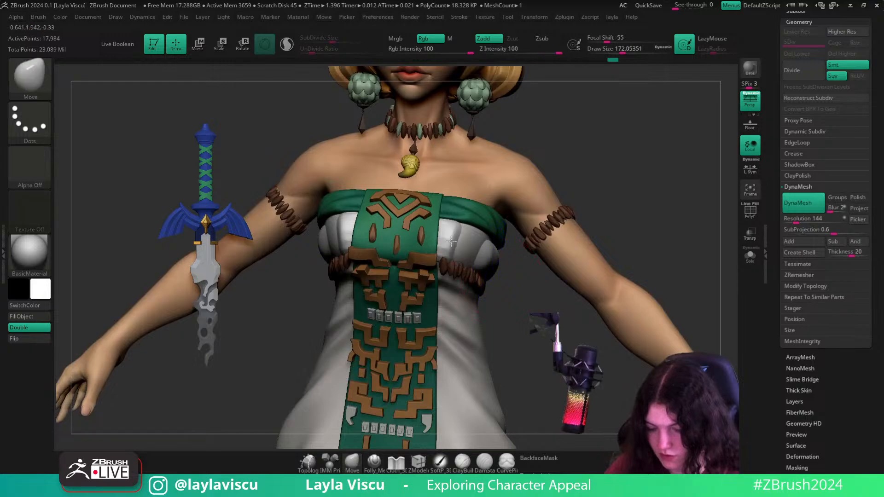
pyautogui.moveTo(532, 292); pyautogui.dragTo(489, 240)
pyautogui.press('s')
pyautogui.click(489, 239)
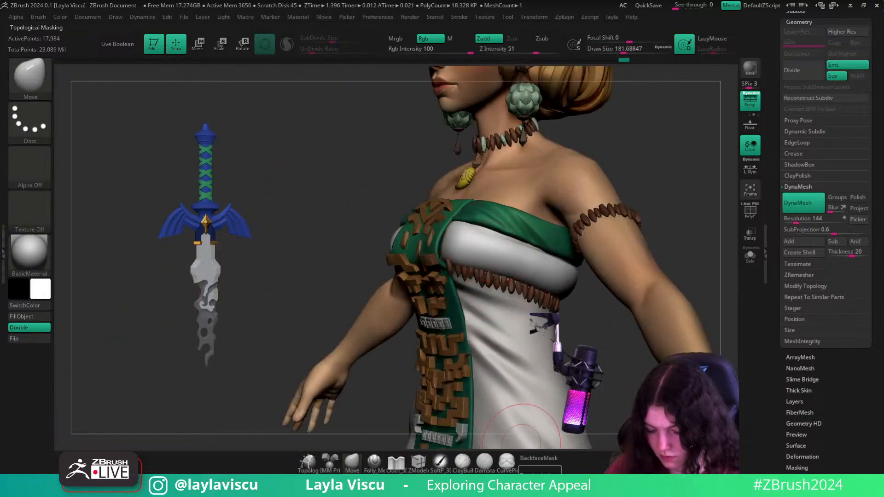
pyautogui.moveTo(610, 400); pyautogui.dragTo(493, 239)
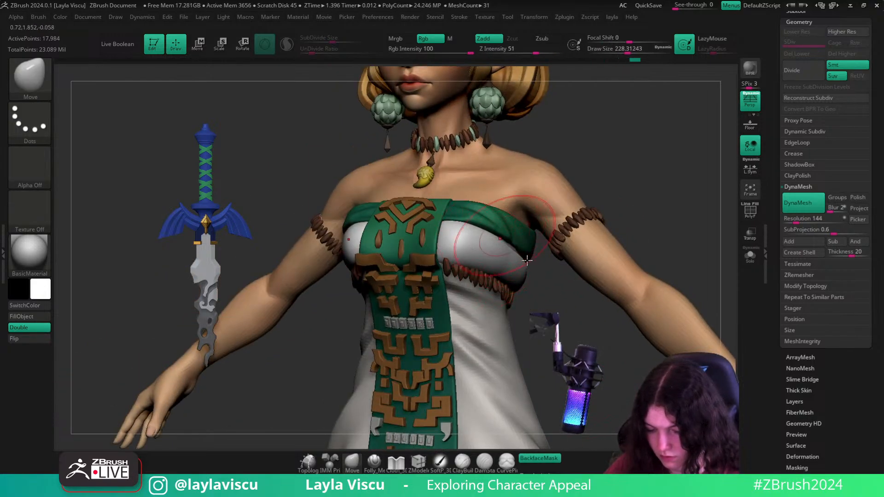
pyautogui.moveTo(599, 294); pyautogui.dragTo(528, 259)
# - Smooth the band across the back with the Smooth brush and check its mesh in polyframe
pyautogui.moveTo(678, 277); pyautogui.dragTo(569, 266)
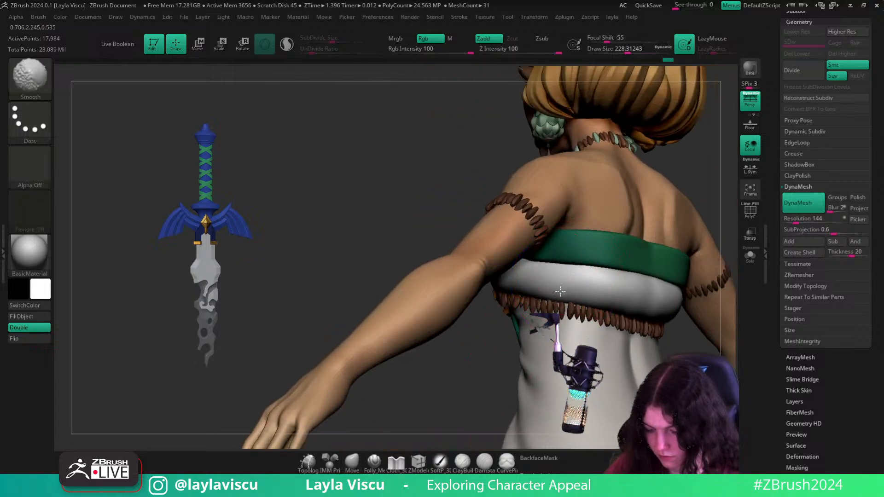
pyautogui.moveTo(434, 377); pyautogui.dragTo(622, 368)
pyautogui.moveTo(621, 368)
pyautogui.keyDown('ctrl'); pyautogui.mouseDown(button='right')
pyautogui.moveTo(592, 339)
pyautogui.moveTo(637, 280)
pyautogui.moveTo(633, 241)
pyautogui.moveTo(585, 325)
pyautogui.mouseUp(button='right'); pyautogui.keyUp('ctrl')
pyautogui.hotkey('shift', 'f')
pyautogui.hotkey('shift', 'f')
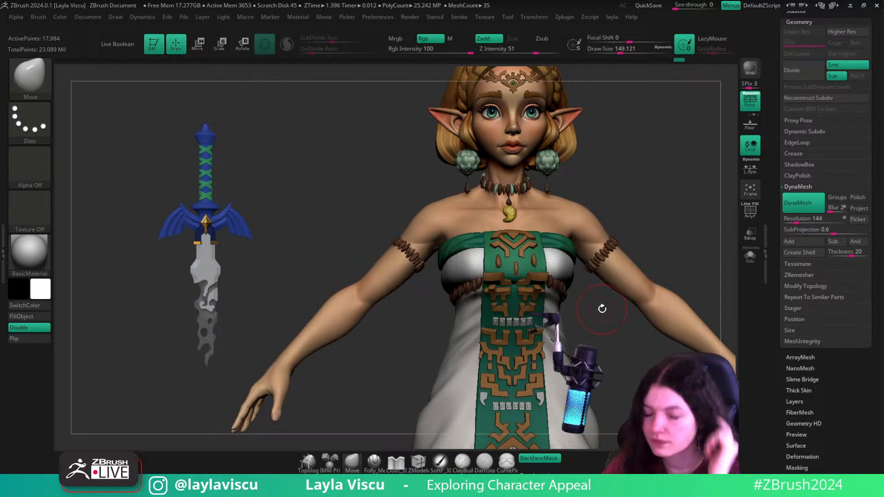
# - Try a vertical strap across the front of the band with the CurveStrapSnap brush at draw size 64
pyautogui.press('b')
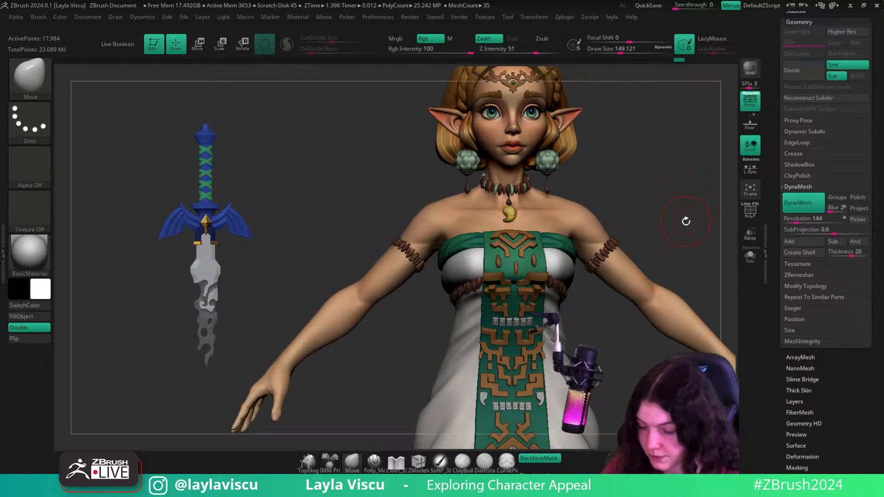
pyautogui.press('b')
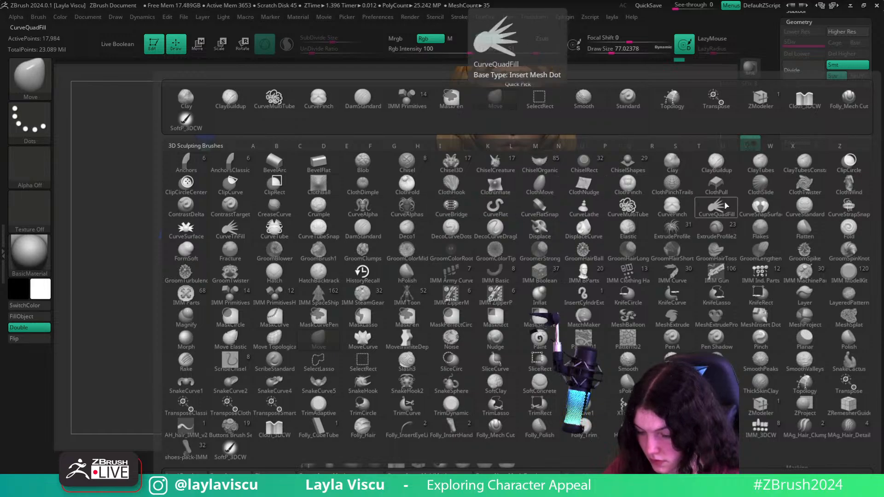
pyautogui.click(855, 209)
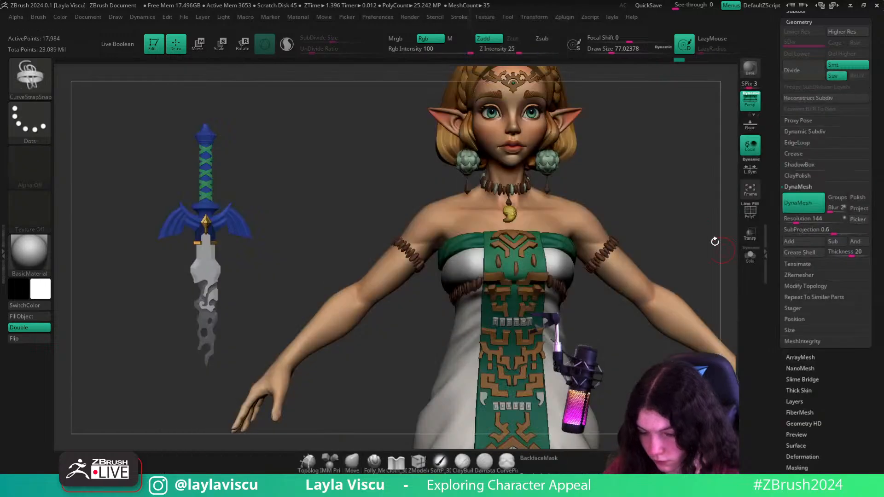
pyautogui.moveTo(703, 208)
pyautogui.mouseDown()
pyautogui.moveTo(715, 205)
pyautogui.moveTo(661, 211)
pyautogui.mouseUp()
pyautogui.moveTo(662, 211)
pyautogui.mouseDown(button='right')
pyautogui.moveTo(644, 214)
pyautogui.moveTo(624, 276)
pyautogui.mouseUp(button='right')
pyautogui.press('s')
pyautogui.moveTo(499, 286); pyautogui.dragTo(487, 286)
pyautogui.moveTo(494, 246); pyautogui.dragTo(493, 324)
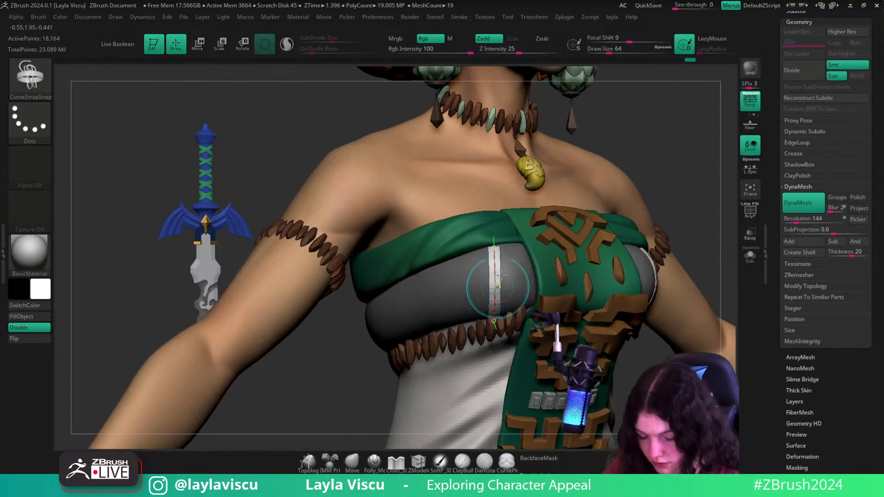
pyautogui.hotkey('ctrl', 'z')
# - Try a narrower vertical strap beside the green panel with CurveStrapSnap at draw size 51
pyautogui.press('s')
pyautogui.moveTo(507, 252); pyautogui.dragTo(514, 253)
pyautogui.moveTo(507, 243); pyautogui.dragTo(507, 323)
pyautogui.moveTo(689, 207)
pyautogui.mouseDown()
pyautogui.moveTo(722, 175)
pyautogui.moveTo(705, 177)
pyautogui.mouseUp()
pyautogui.hotkey('ctrl', 'z')
# - Try a flat vertical strip over the band's front end with the CurveFlatSnap brush at draw size 51
pyautogui.press('b')
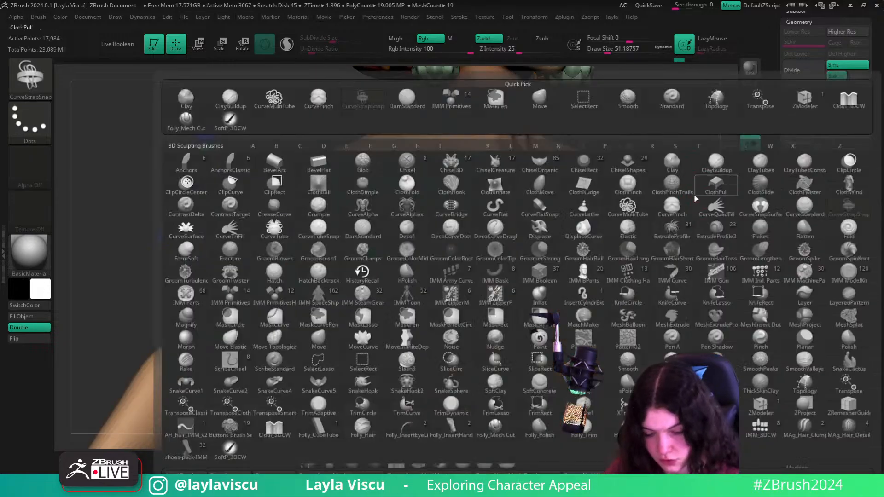
pyautogui.click(591, 208)
pyautogui.press('b')
pyautogui.click(541, 204)
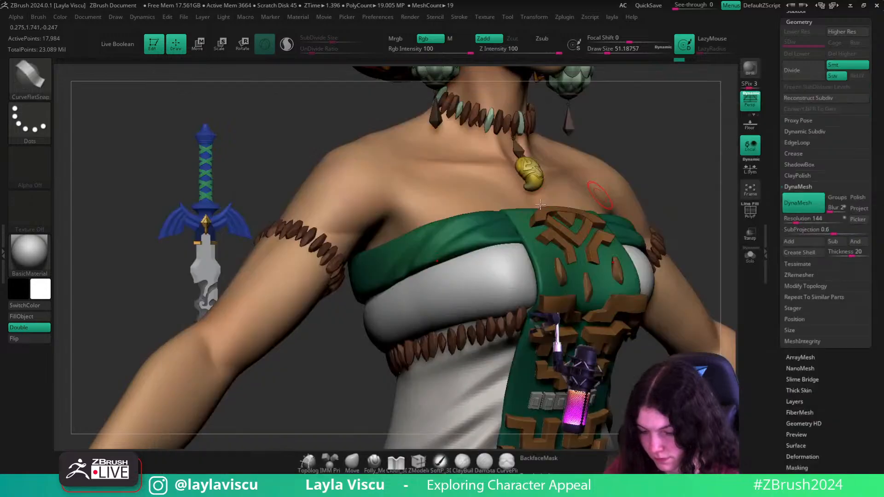
pyautogui.moveTo(506, 338); pyautogui.dragTo(506, 341)
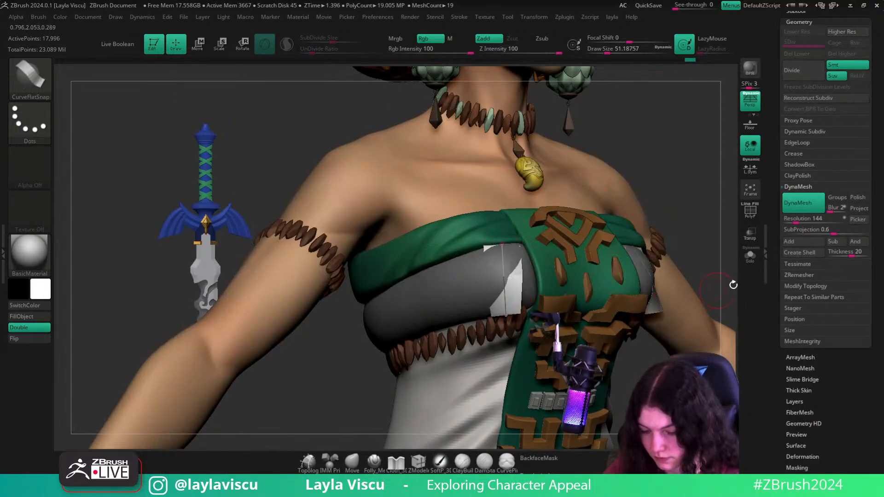
pyautogui.hotkey('ctrl', 'z')
# - Isolate the band and draw a flat strip down its front end with CurveFlatSnap at draw size 37
pyautogui.click(749, 255)
pyautogui.press('s')
pyautogui.moveTo(542, 261); pyautogui.dragTo(538, 261)
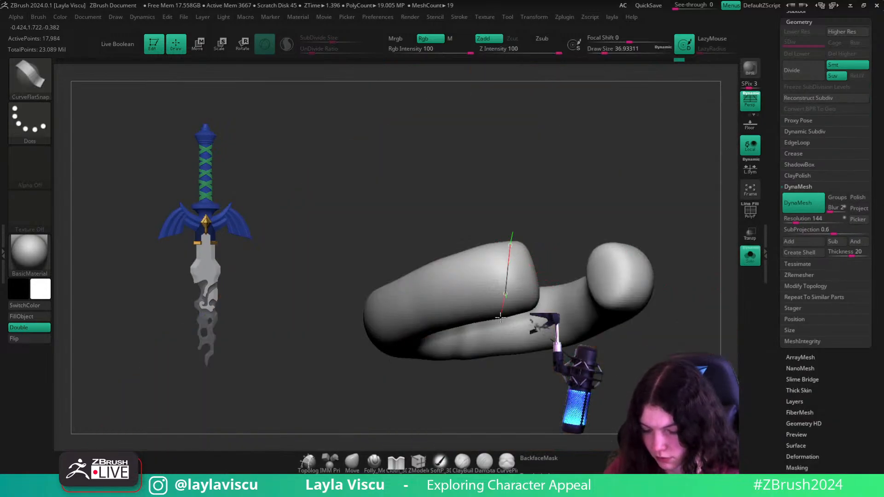
pyautogui.moveTo(501, 317); pyautogui.dragTo(501, 319)
pyautogui.moveTo(563, 233)
pyautogui.mouseDown()
pyautogui.moveTo(570, 229)
pyautogui.moveTo(562, 213)
pyautogui.mouseUp()
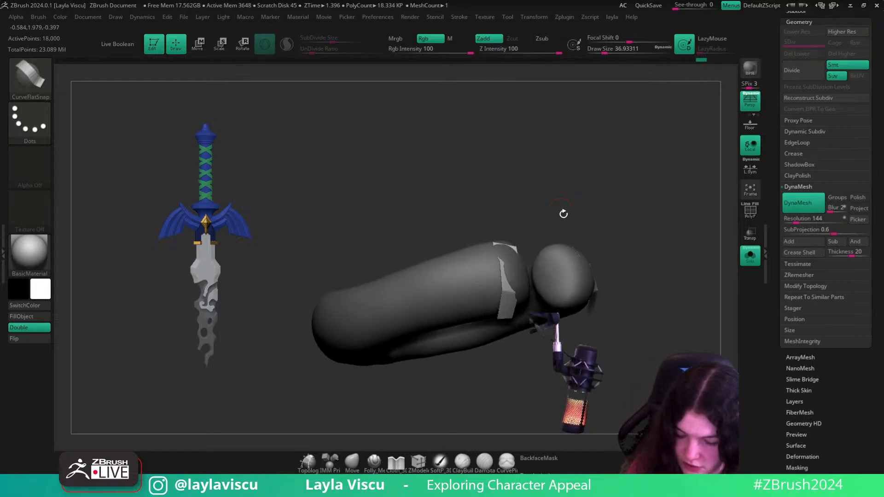
pyautogui.click(480, 250)
pyautogui.hotkey('ctrl', 'z')
# - Draw a second CurveFlatSnap strip diagonally down the band next to the first and widen it with draw size 64
pyautogui.moveTo(457, 263); pyautogui.dragTo(488, 314)
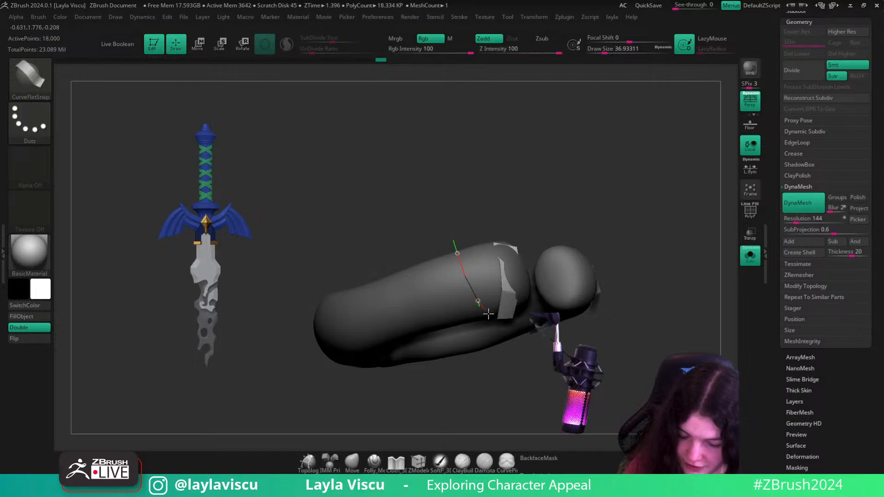
pyautogui.moveTo(528, 217); pyautogui.dragTo(462, 252)
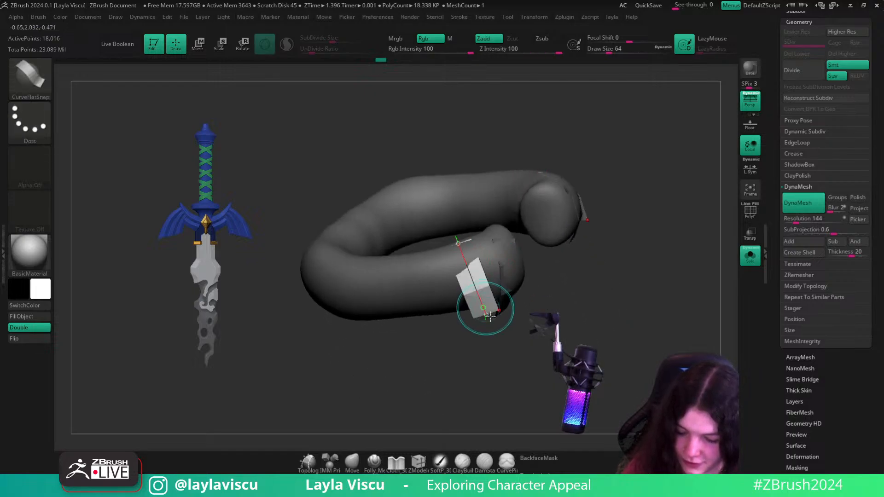
pyautogui.moveTo(520, 331); pyautogui.dragTo(506, 257)
pyautogui.click(478, 265)
pyautogui.moveTo(560, 215)
pyautogui.mouseDown()
pyautogui.moveTo(514, 241)
pyautogui.moveTo(534, 308)
pyautogui.moveTo(507, 233)
pyautogui.moveTo(516, 234)
pyautogui.mouseUp()
pyautogui.click(487, 266)
pyautogui.moveTo(469, 258); pyautogui.dragTo(479, 247)
pyautogui.moveTo(547, 244); pyautogui.dragTo(585, 228)
# - Pull the wider strip closer around the band's front end with the Move brush
pyautogui.click(352, 460)
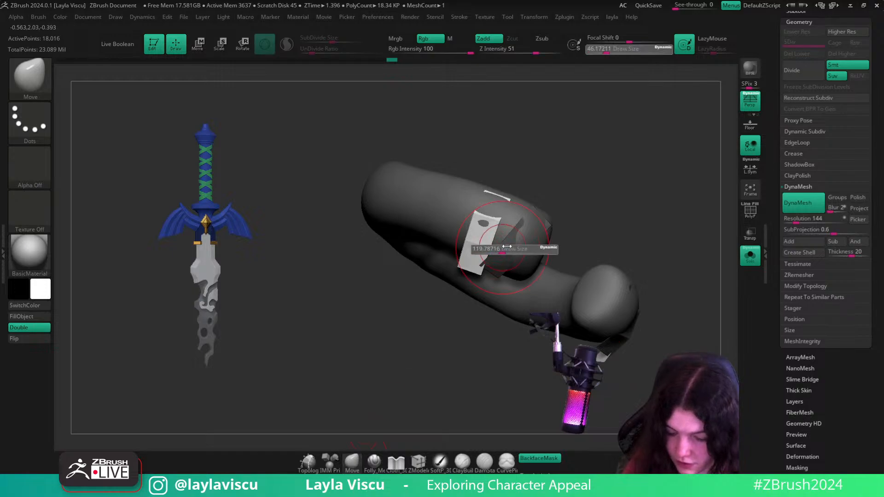
pyautogui.moveTo(481, 278); pyautogui.dragTo(455, 269)
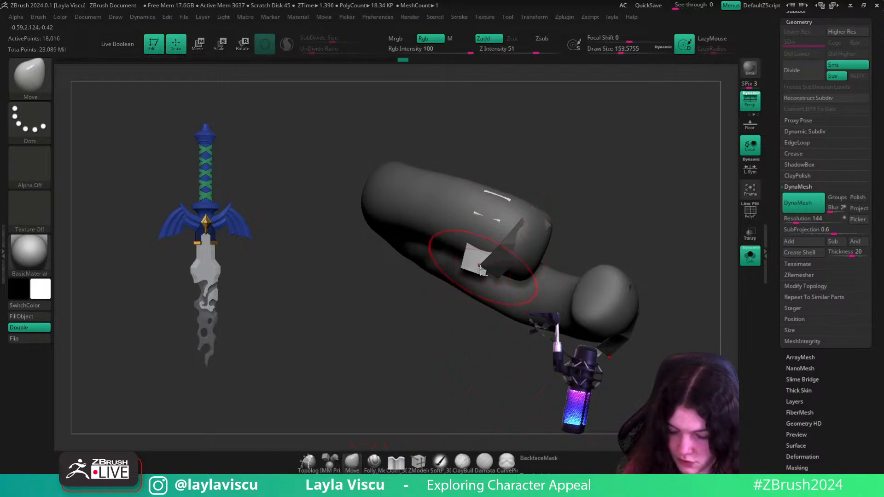
pyautogui.press('[')
pyautogui.moveTo(488, 243)
pyautogui.mouseDown()
pyautogui.moveTo(524, 191)
pyautogui.moveTo(635, 198)
pyautogui.moveTo(601, 187)
pyautogui.mouseUp()
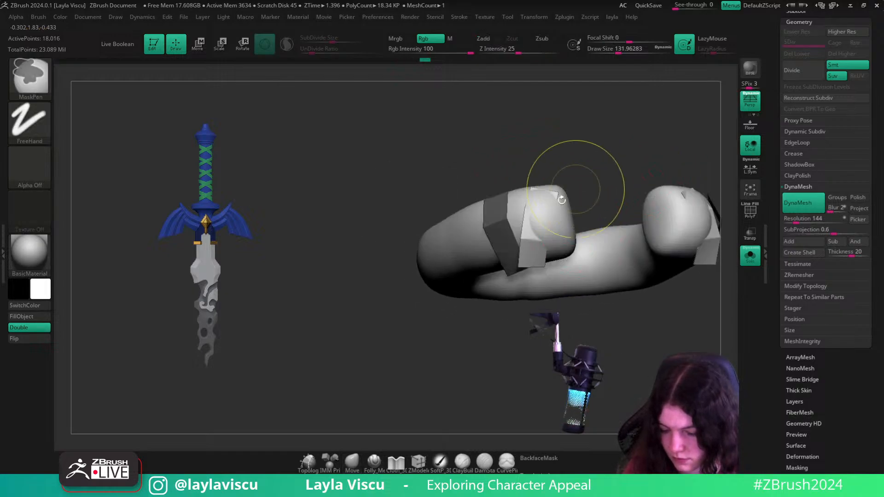
# - Isolate the front strip to check it, shift it back along the band with Move at draw size 262, and show the whole character
pyautogui.keyDown('ctrl'); pyautogui.keyDown('shift'); pyautogui.click(524, 234); pyautogui.keyUp('shift'); pyautogui.keyUp('ctrl')
pyautogui.moveTo(539, 215)
pyautogui.mouseDown()
pyautogui.moveTo(580, 181)
pyautogui.moveTo(557, 213)
pyautogui.moveTo(548, 205)
pyautogui.moveTo(557, 197)
pyautogui.mouseUp()
pyautogui.keyDown('ctrl'); pyautogui.keyDown('shift'); pyautogui.click(603, 163); pyautogui.keyUp('shift'); pyautogui.keyUp('ctrl')
pyautogui.keyDown('ctrl'); pyautogui.keyDown('shift'); pyautogui.click(545, 225); pyautogui.keyUp('shift'); pyautogui.keyUp('ctrl')
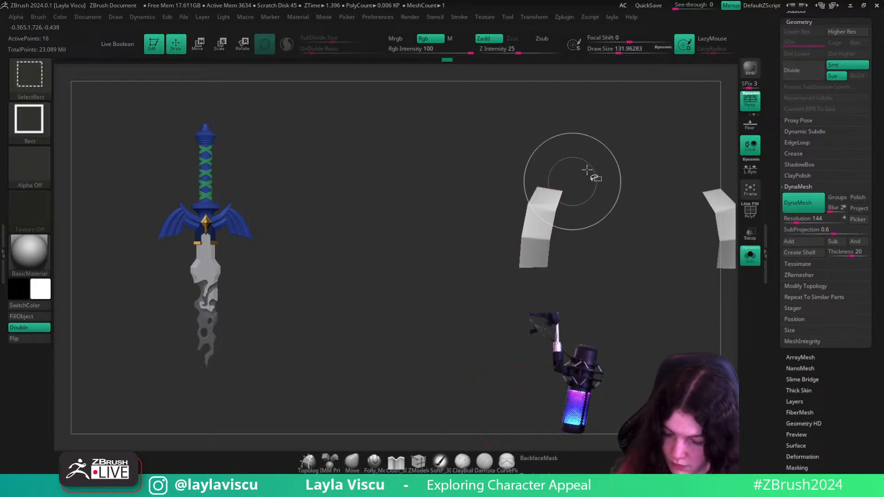
pyautogui.keyDown('ctrl'); pyautogui.keyDown('shift'); pyautogui.click(591, 168); pyautogui.keyUp('shift'); pyautogui.keyUp('ctrl')
pyautogui.moveTo(598, 163)
pyautogui.mouseDown()
pyautogui.moveTo(634, 145)
pyautogui.moveTo(556, 409)
pyautogui.mouseUp()
pyautogui.moveTo(541, 233); pyautogui.dragTo(553, 233)
pyautogui.moveTo(547, 220)
pyautogui.mouseDown()
pyautogui.moveTo(566, 216)
pyautogui.moveTo(518, 200)
pyautogui.mouseUp()
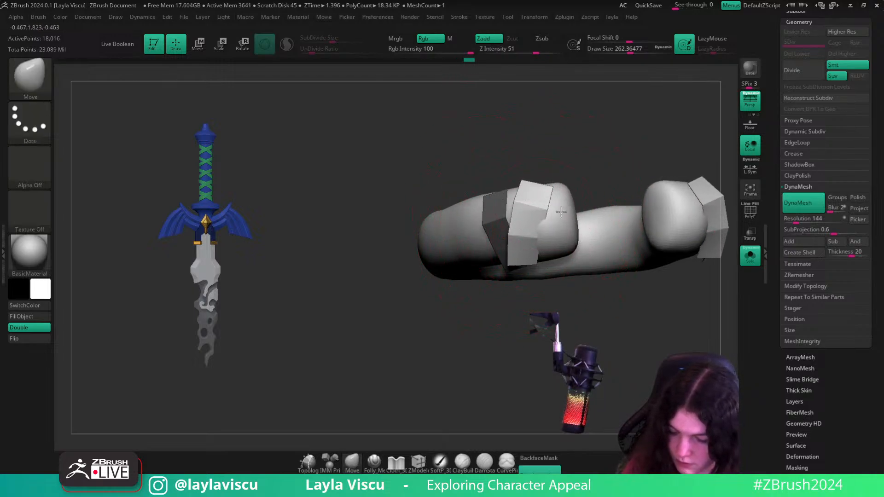
pyautogui.moveTo(569, 211); pyautogui.dragTo(560, 207)
pyautogui.moveTo(590, 180)
pyautogui.mouseDown(button='right')
pyautogui.moveTo(677, 229)
pyautogui.moveTo(738, 236)
pyautogui.mouseUp(button='right')
pyautogui.click(755, 254)
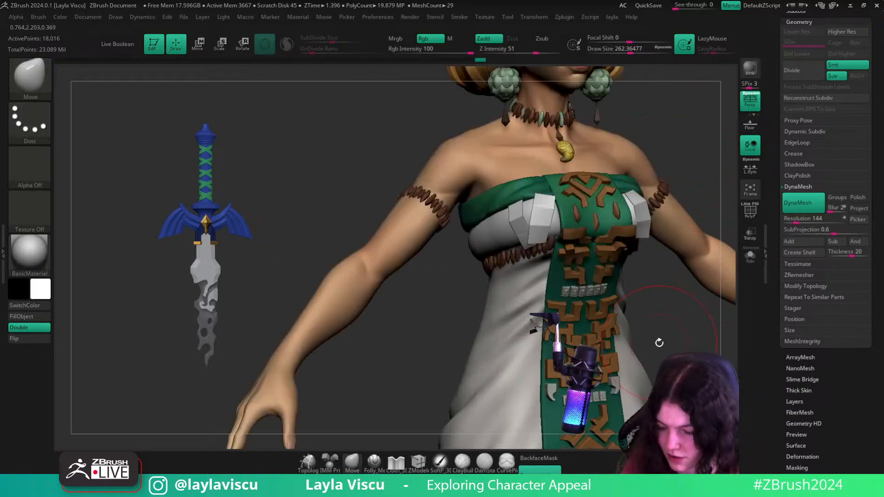
# - Centre the transform gizmo on the front strip and align its axes with the strip's surface
pyautogui.moveTo(659, 343)
pyautogui.mouseDown(button='right')
pyautogui.moveTo(649, 341)
pyautogui.moveTo(663, 342)
pyautogui.mouseUp(button='right')
pyautogui.keyDown('alt'); pyautogui.moveTo(611, 216); pyautogui.dragTo(607, 273, button='right'); pyautogui.keyUp('alt')
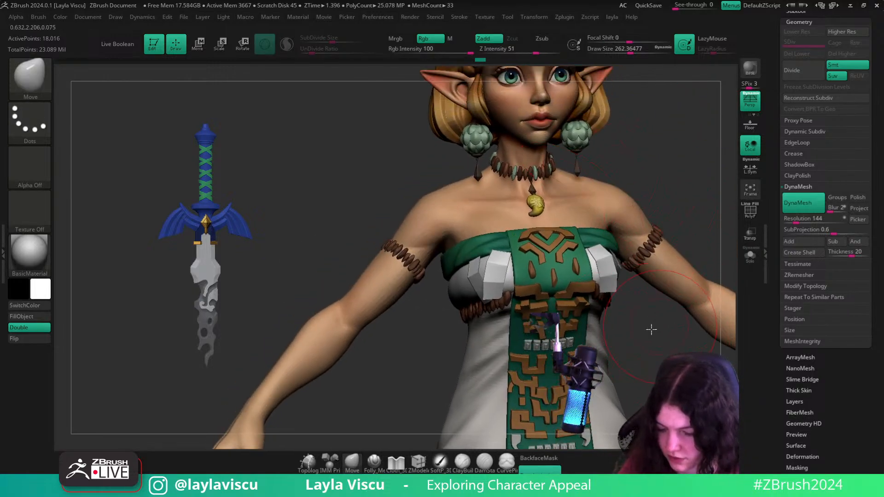
pyautogui.moveTo(651, 330); pyautogui.dragTo(632, 318, button='right')
pyautogui.hotkey('shift', 'f')
pyautogui.hotkey('shift', 'f')
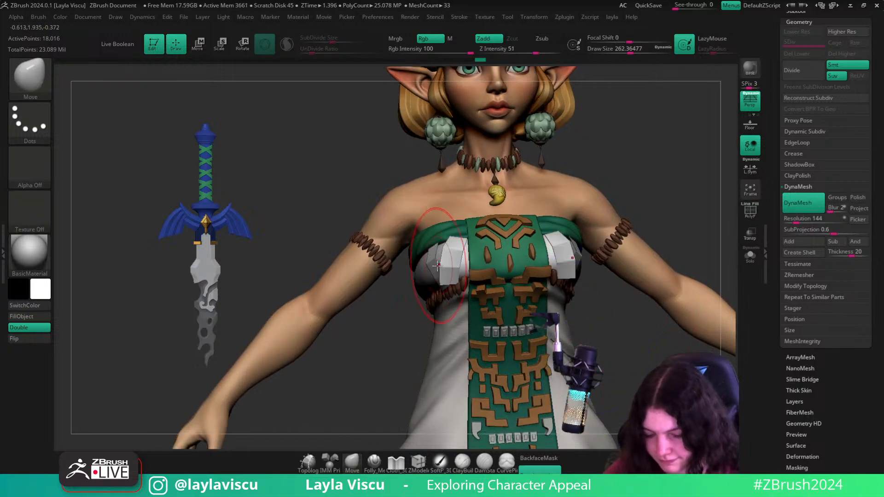
pyautogui.keyDown('ctrl'); pyautogui.moveTo(368, 322); pyautogui.dragTo(382, 345, button='right'); pyautogui.keyUp('ctrl')
pyautogui.keyDown('ctrl'); pyautogui.keyDown('shift'); pyautogui.click(443, 244); pyautogui.keyUp('shift'); pyautogui.keyUp('ctrl')
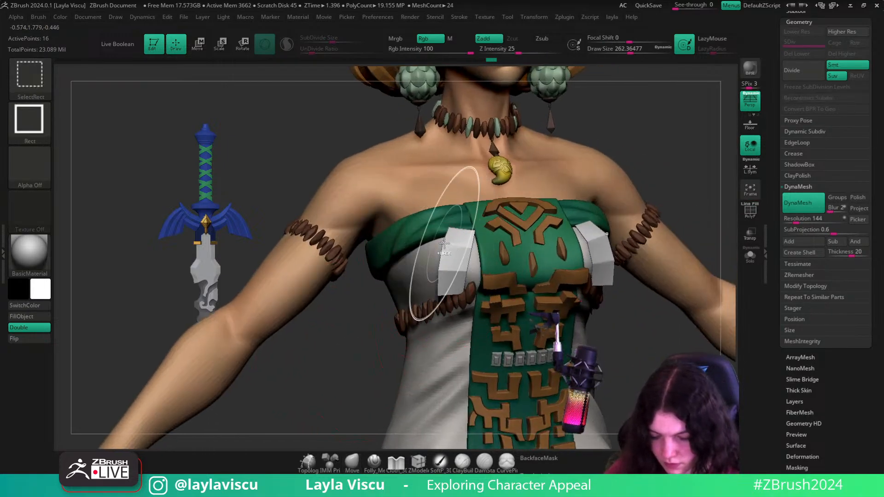
pyautogui.press('w')
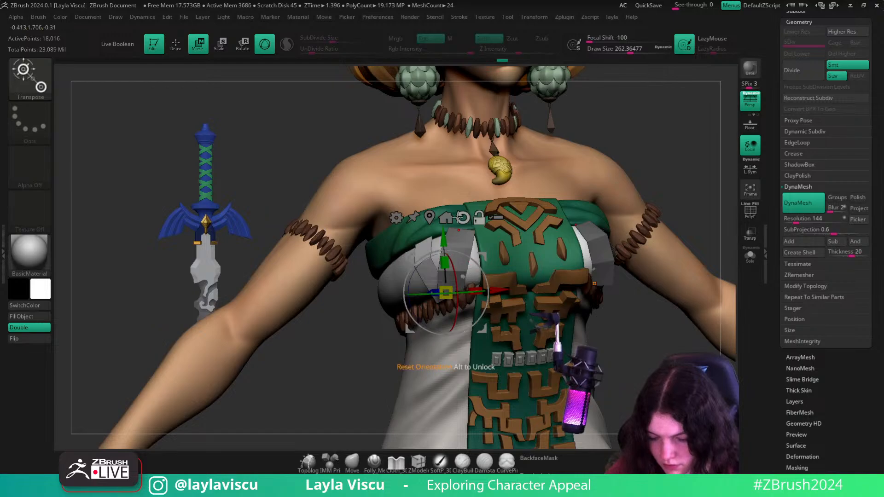
pyautogui.click(429, 217)
pyautogui.moveTo(441, 280); pyautogui.dragTo(453, 261)
pyautogui.moveTo(484, 304); pyautogui.dragTo(493, 300)
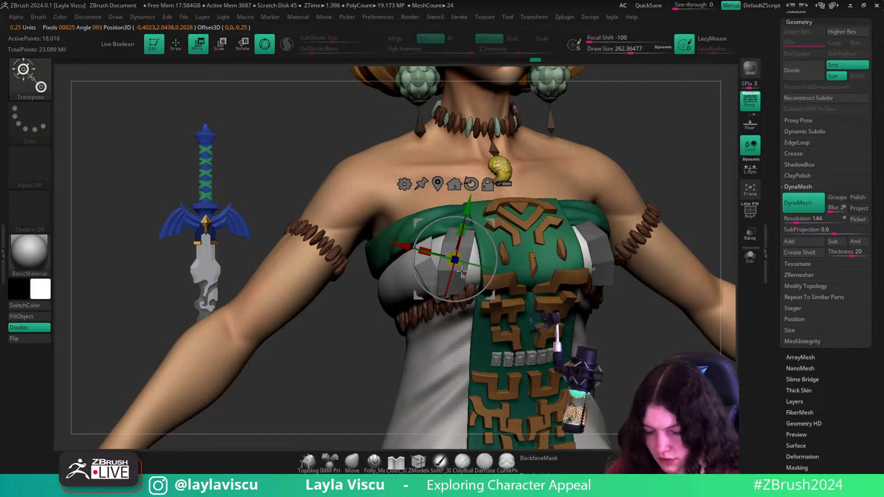
# - Mask everything except the front strip, turn on local symmetry, then widen and slightly tilt the strip
pyautogui.keyDown('ctrl'); pyautogui.click(445, 282); pyautogui.keyUp('ctrl')
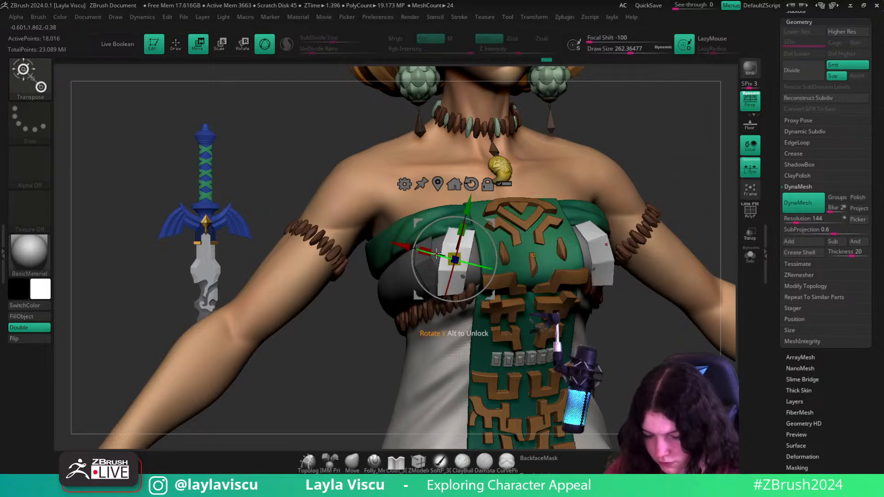
pyautogui.moveTo(423, 255); pyautogui.dragTo(403, 250)
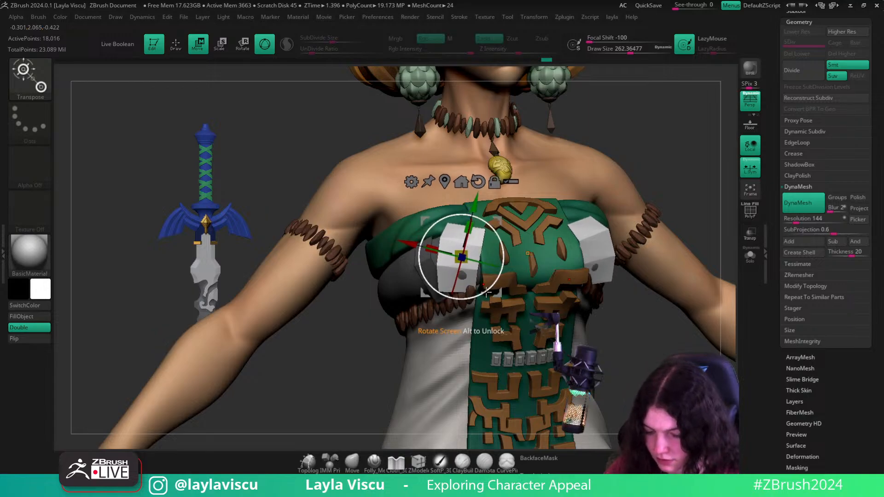
pyautogui.moveTo(481, 292); pyautogui.dragTo(489, 286)
# - Pull the front strip clear of the band's surface with the Move brush at draw size 158, checking it in isolation
pyautogui.click(351, 462)
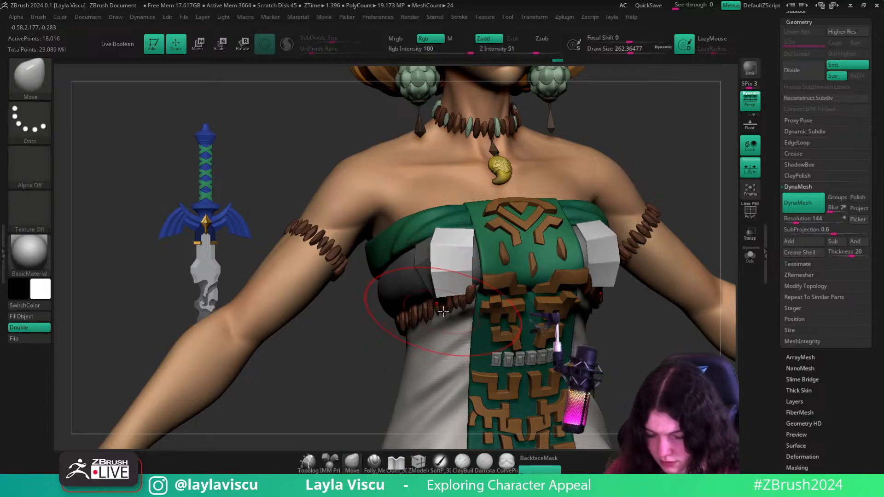
pyautogui.moveTo(671, 403)
pyautogui.mouseDown()
pyautogui.moveTo(461, 197)
pyautogui.moveTo(449, 196)
pyautogui.mouseUp()
pyautogui.press('s')
pyautogui.moveTo(444, 158)
pyautogui.mouseDown()
pyautogui.moveTo(546, 93)
pyautogui.moveTo(482, 171)
pyautogui.mouseUp()
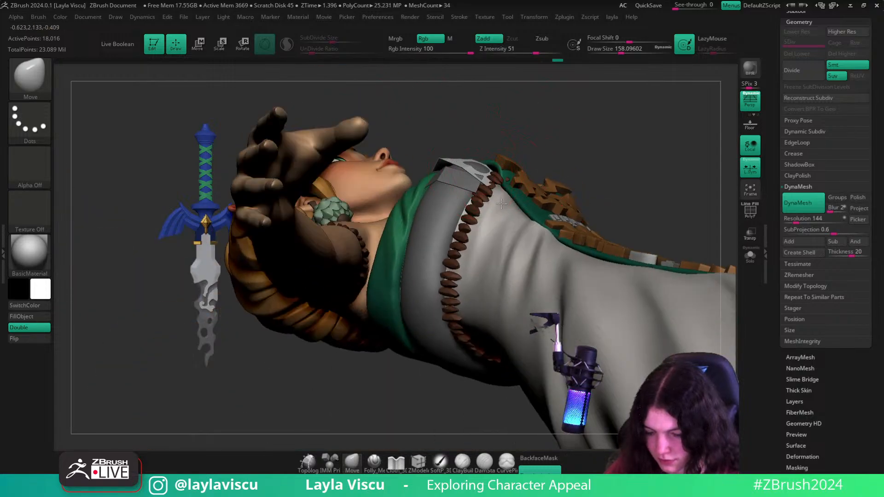
pyautogui.moveTo(501, 204); pyautogui.dragTo(464, 158)
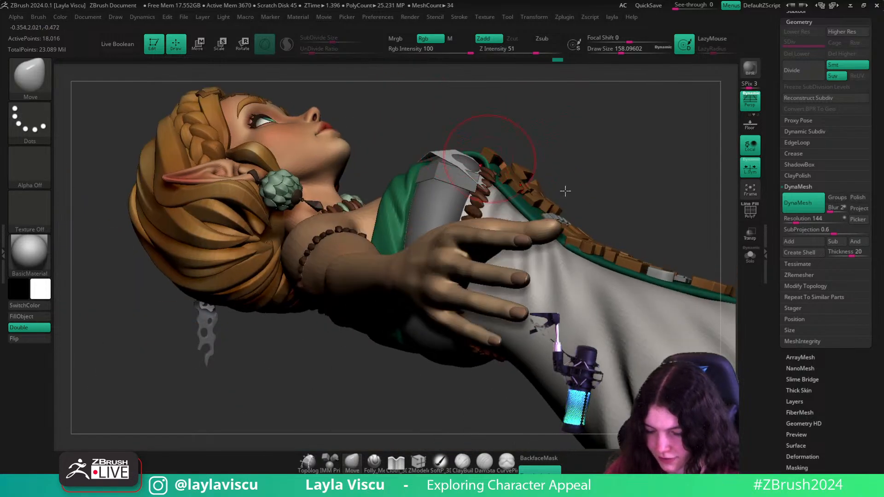
pyautogui.click(749, 258)
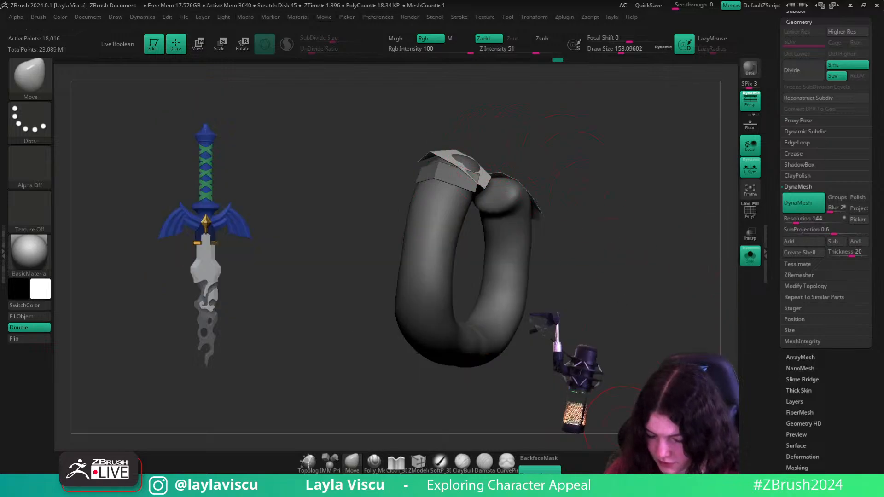
pyautogui.moveTo(469, 171); pyautogui.dragTo(476, 158)
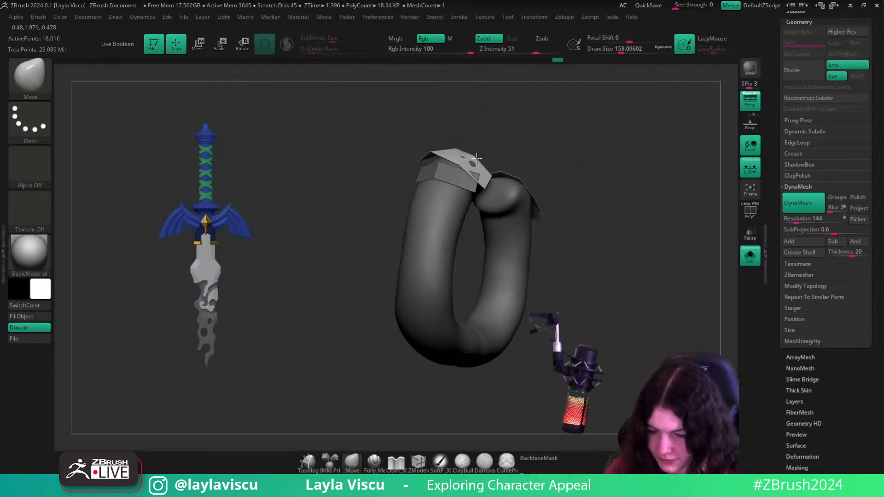
# - Adjust the front strip's fit beneath the green neckline using the Move brush at draw size 104
pyautogui.click(747, 257)
pyautogui.moveTo(669, 185); pyautogui.dragTo(678, 346)
pyautogui.moveTo(472, 281)
pyautogui.mouseDown()
pyautogui.moveTo(477, 265)
pyautogui.moveTo(503, 256)
pyautogui.moveTo(471, 245)
pyautogui.mouseUp()
pyautogui.moveTo(474, 230)
pyautogui.mouseDown(button='right')
pyautogui.moveTo(511, 237)
pyautogui.moveTo(494, 268)
pyautogui.moveTo(499, 208)
pyautogui.mouseUp(button='right')
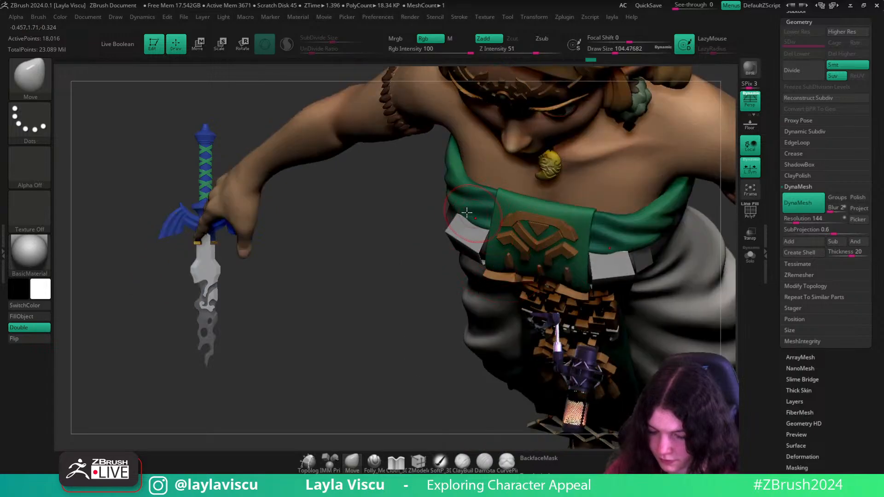
pyautogui.moveTo(427, 253); pyautogui.dragTo(663, 349, button='right')
# - Hide both strips by polygroup and split them off the bust band into their own subtool
pyautogui.hotkey('shift', 'f')
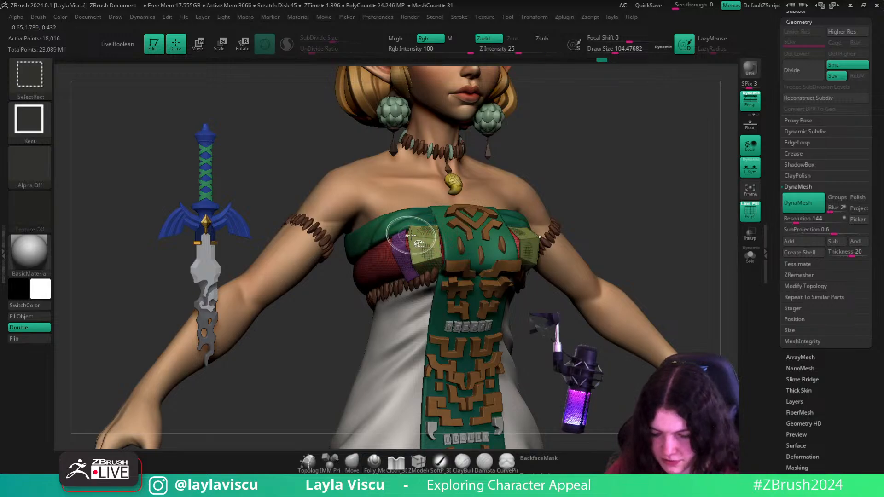
pyautogui.keyDown('ctrl'); pyautogui.keyDown('shift'); pyautogui.click(411, 235); pyautogui.keyUp('shift'); pyautogui.keyUp('ctrl')
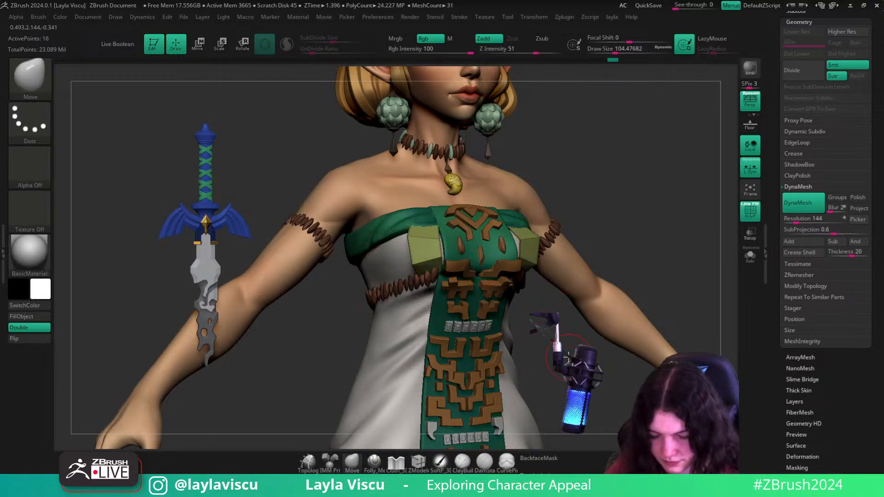
pyautogui.hotkey('ctrl', 'shift')
pyautogui.keyDown('ctrl'); pyautogui.keyDown('shift'); pyautogui.click(407, 235); pyautogui.keyUp('shift'); pyautogui.keyUp('ctrl')
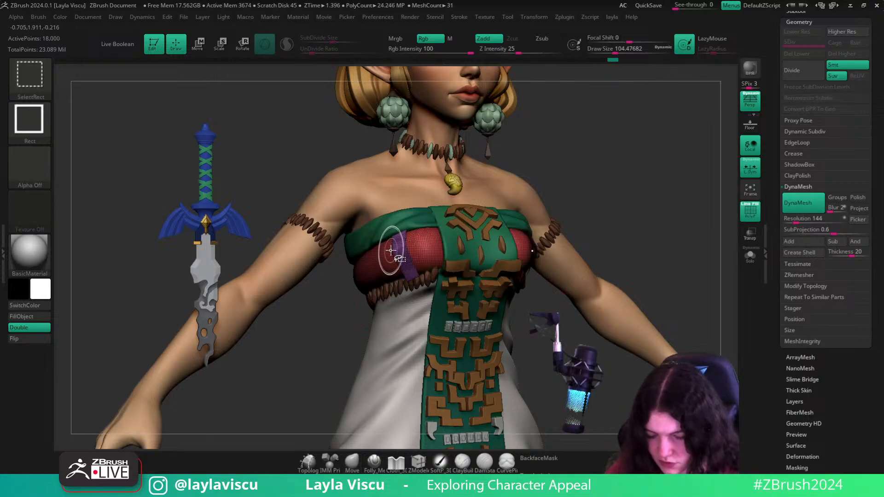
pyautogui.keyDown('ctrl'); pyautogui.keyDown('shift'); pyautogui.click(392, 251); pyautogui.keyUp('shift'); pyautogui.keyUp('ctrl')
pyautogui.press('2')
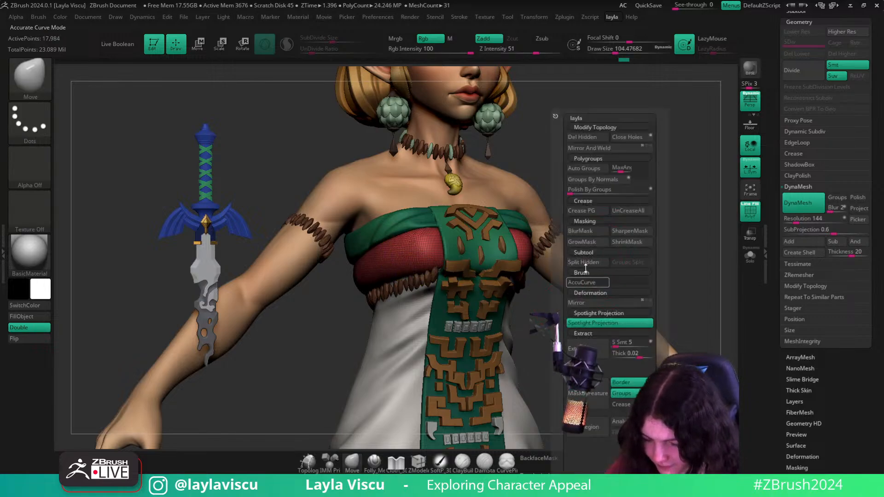
pyautogui.click(584, 265)
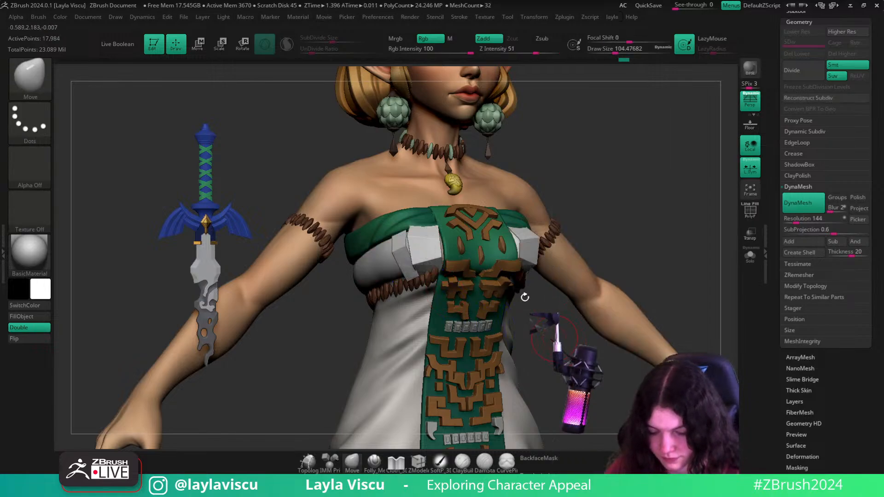
# - Select and isolate the strips' subtool, then insert lengthwise edge loops through both strips with ZModeler
pyautogui.hotkey('shift', 'f')
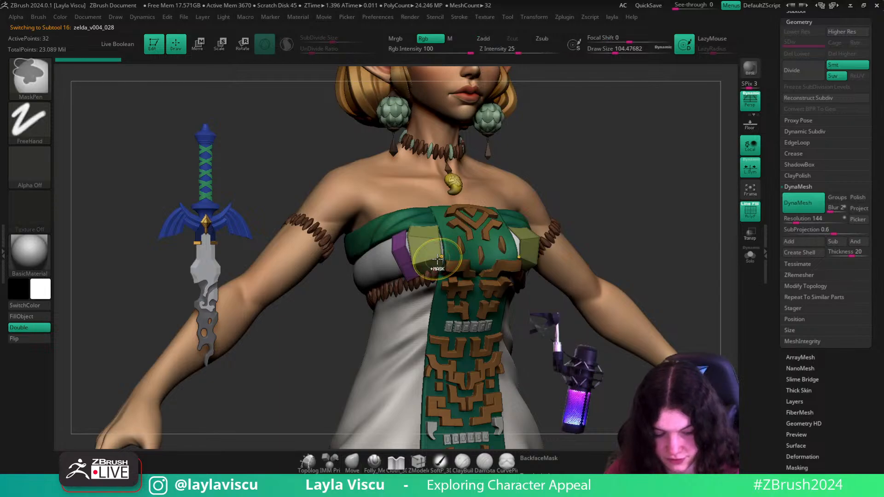
pyautogui.hotkey('ctrl', 'd')
pyautogui.hotkey('shift', 'f')
pyautogui.press('b')
pyautogui.press('z')
pyautogui.press('m')
pyautogui.hotkey('shift', 'd')
pyautogui.hotkey('shift', 'f')
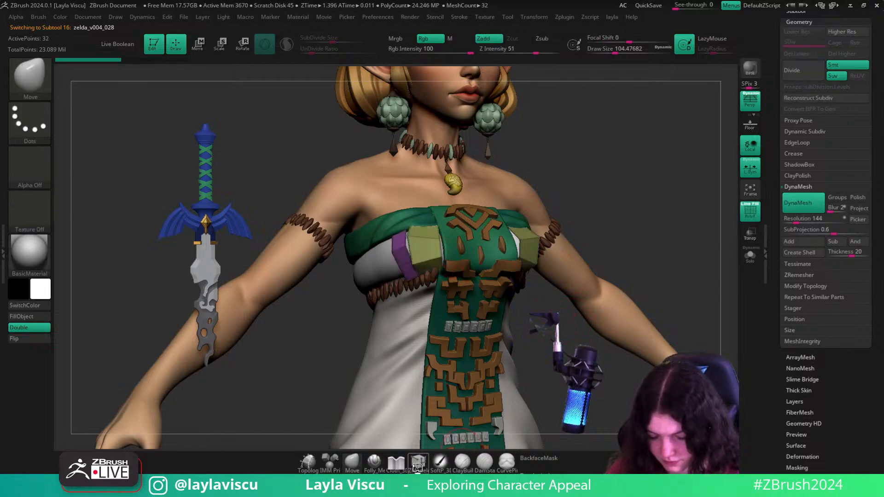
pyautogui.click(397, 247)
pyautogui.click(751, 258)
pyautogui.moveTo(558, 302); pyautogui.dragTo(444, 207, button='right')
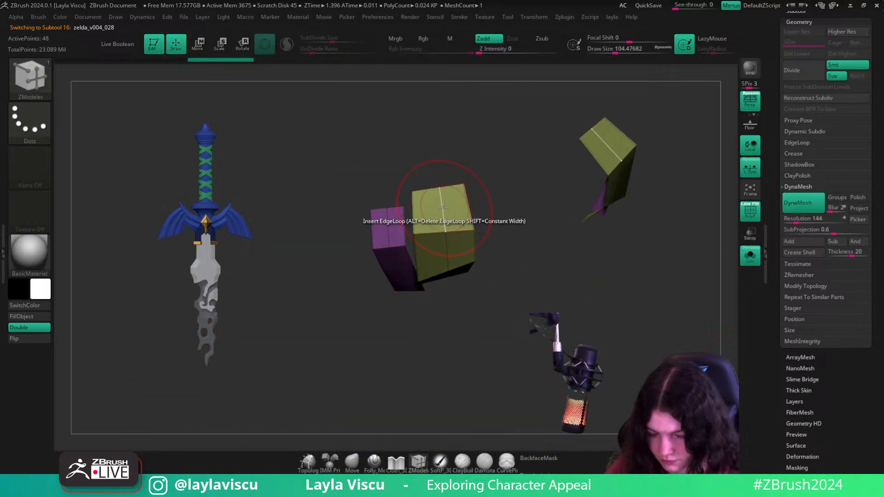
pyautogui.click(444, 207)
# - Insert crosswise edge loops in the segments of both strips with ZModeler
pyautogui.moveTo(388, 210); pyautogui.dragTo(442, 257, button='right')
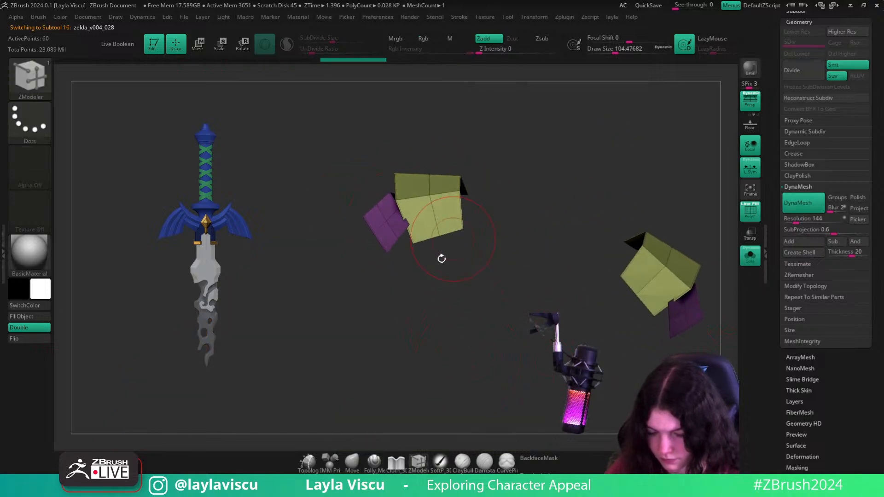
pyautogui.click(400, 236)
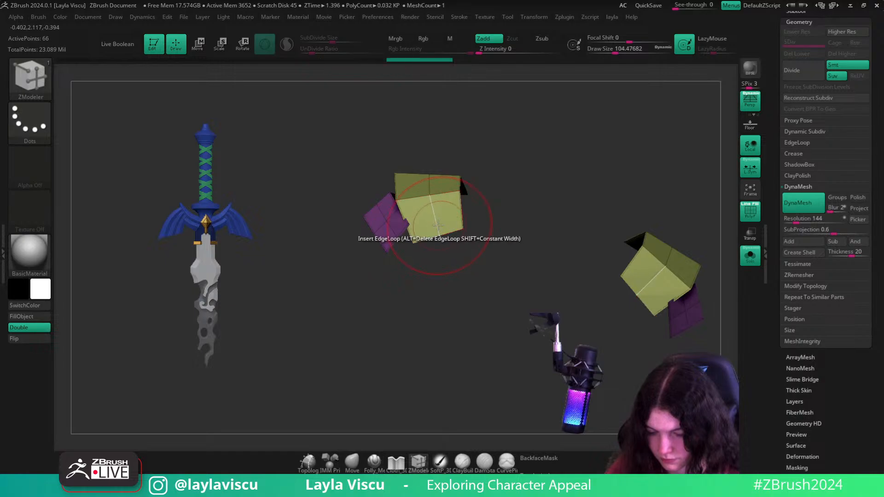
pyautogui.moveTo(438, 225); pyautogui.dragTo(439, 235)
pyautogui.press('d')
pyautogui.click(492, 201)
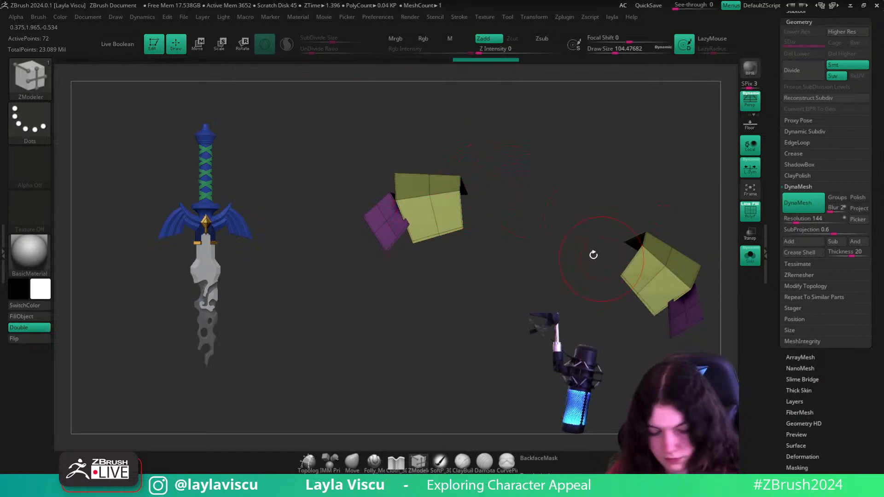
# - Subdivide the strips once, show the whole character again, and delete the lower subdivision level
pyautogui.hotkey('ctrl', 'd')
pyautogui.click(749, 256)
pyautogui.keyDown('ctrl'); pyautogui.moveTo(588, 233); pyautogui.dragTo(735, 277, button='right'); pyautogui.keyUp('ctrl')
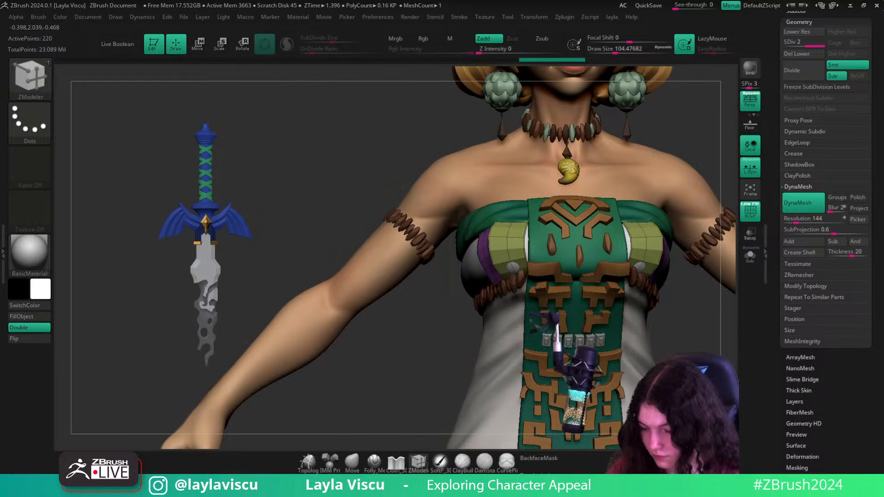
pyautogui.click(801, 57)
# - Extrude all polygons of the strips with ZModeler to give them thickness, and turn off double-sided display
pyautogui.keyDown('ctrl'); pyautogui.moveTo(696, 309); pyautogui.dragTo(539, 216, button='right'); pyautogui.keyUp('ctrl')
pyautogui.press('space')
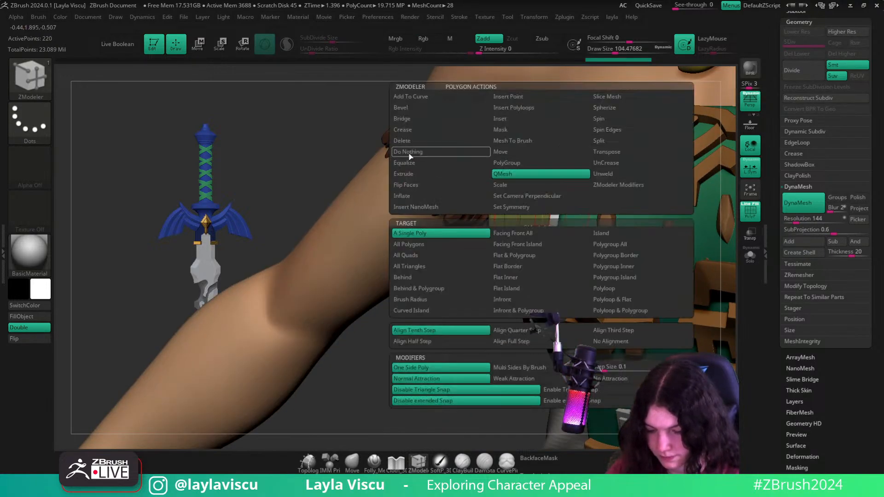
pyautogui.click(408, 174)
pyautogui.click(423, 245)
pyautogui.moveTo(543, 212); pyautogui.dragTo(558, 210)
pyautogui.click(36, 328)
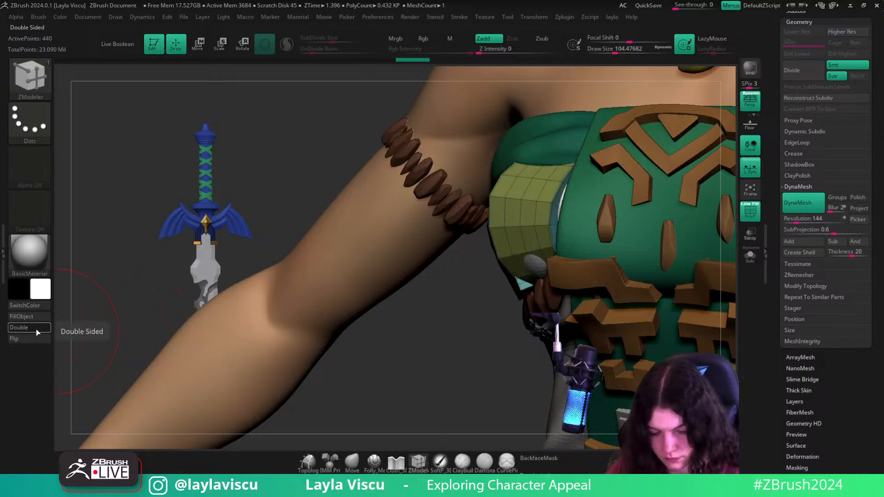
# - Remove all creases from the strips and activate Dynamic Subdiv to smooth them
pyautogui.press('d')
pyautogui.keyDown('ctrl'); pyautogui.moveTo(505, 355); pyautogui.dragTo(367, 342, button='right'); pyautogui.keyUp('ctrl')
pyautogui.click(801, 174)
pyautogui.click(796, 157)
pyautogui.click(843, 186)
pyautogui.press('d')
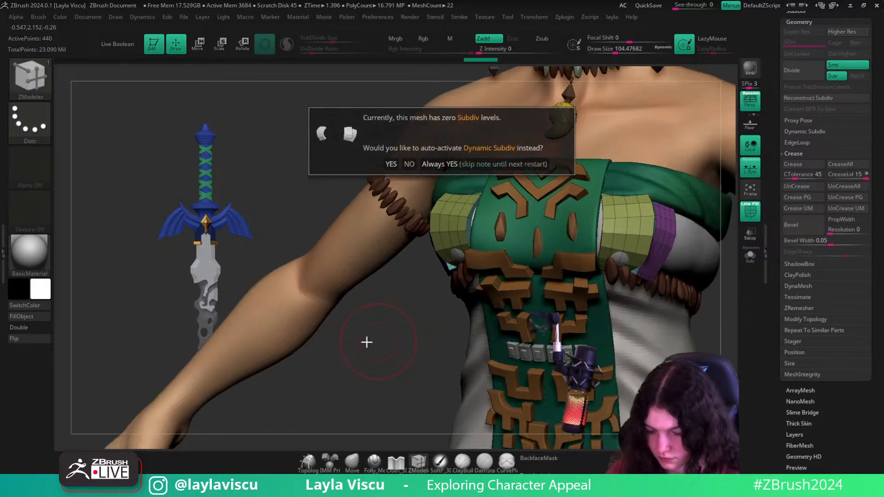
pyautogui.click(391, 164)
pyautogui.moveTo(401, 217); pyautogui.dragTo(352, 391, button='right')
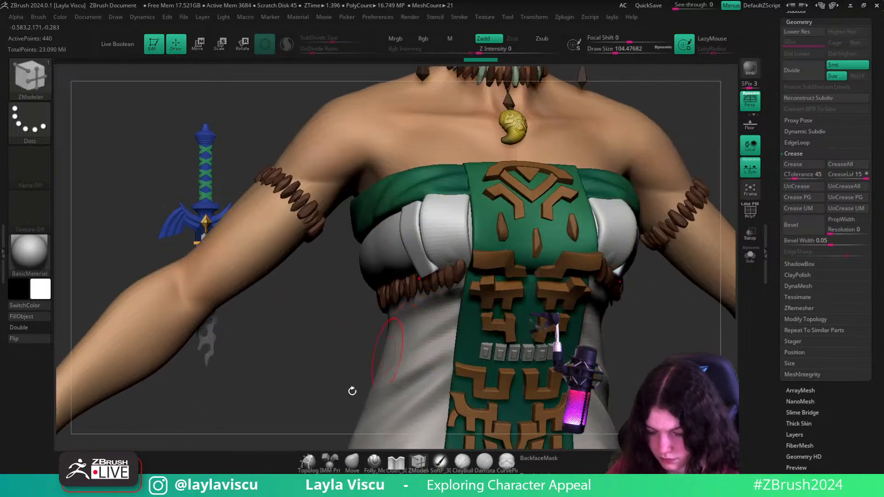
# - Reshape the lower end of the strap near the green panel with the Move brush so it sits closer against the bust band
pyautogui.click(352, 463)
pyautogui.moveTo(392, 272); pyautogui.dragTo(479, 261, button='right')
pyautogui.press('s')
pyautogui.moveTo(446, 253); pyautogui.dragTo(449, 253)
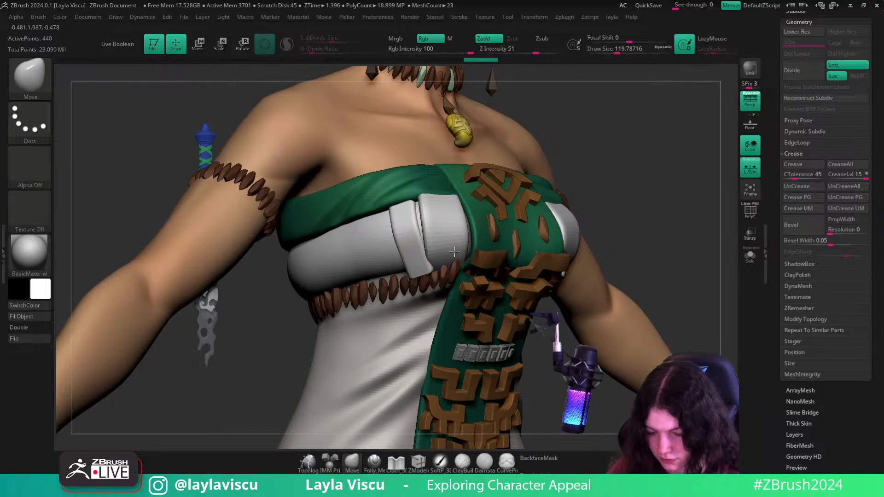
pyautogui.moveTo(454, 252); pyautogui.dragTo(419, 272, button='right')
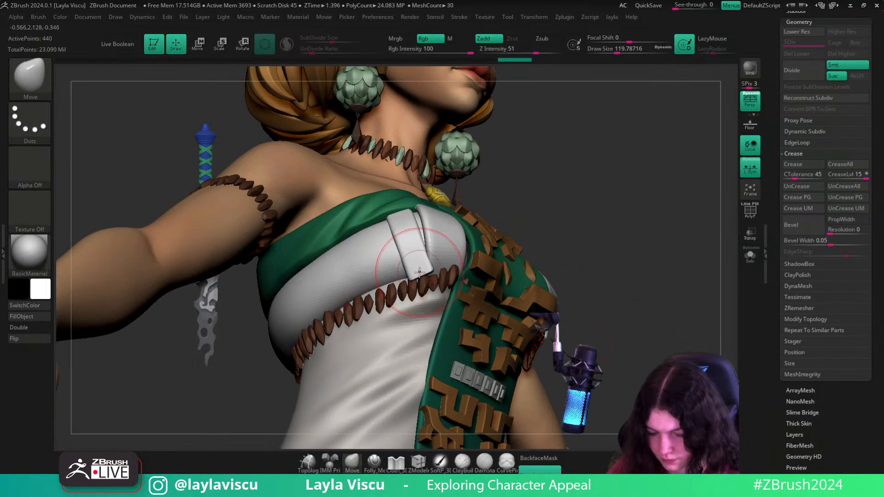
pyautogui.moveTo(420, 273)
pyautogui.mouseDown()
pyautogui.moveTo(411, 270)
pyautogui.moveTo(416, 253)
pyautogui.mouseUp()
pyautogui.press('s')
pyautogui.moveTo(410, 247); pyautogui.dragTo(423, 255)
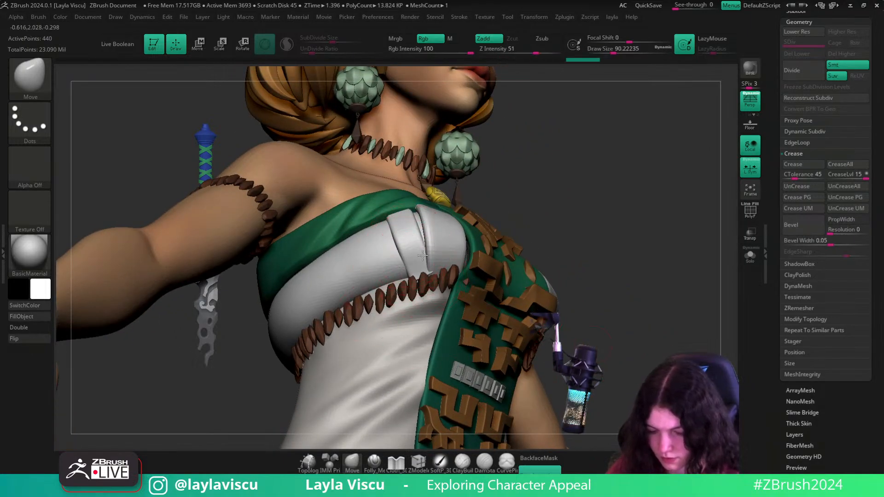
# - Show the pleated bust wrap zelda_v004_012 again in place of the new straps and make it the active subtool
pyautogui.moveTo(610, 229); pyautogui.dragTo(612, 376, button='right')
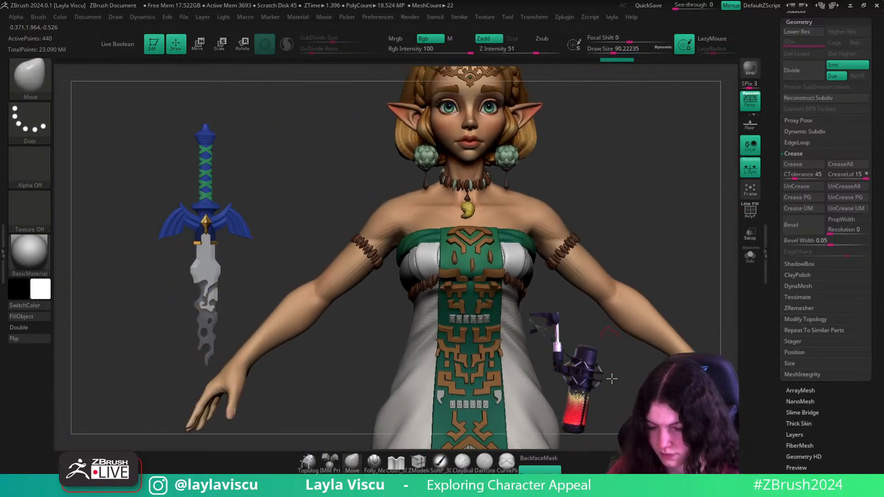
pyautogui.moveTo(882, 74); pyautogui.dragTo(883, 244)
pyautogui.click(795, 180)
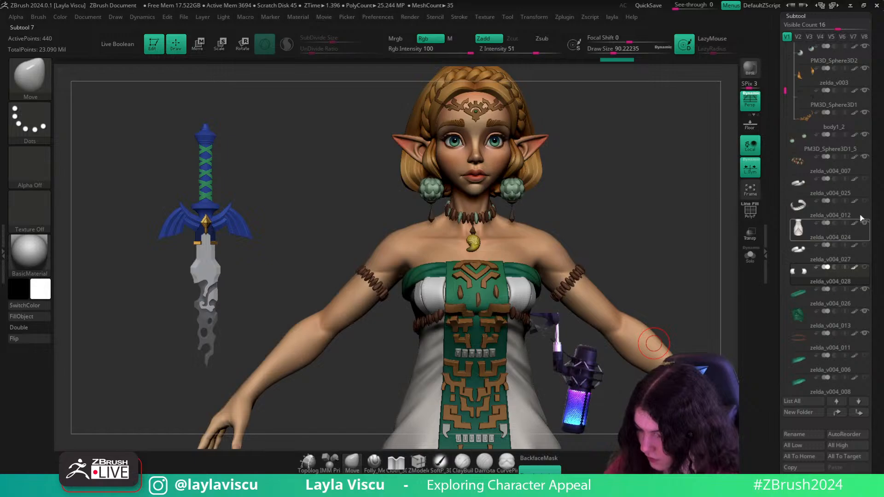
pyautogui.click(867, 204)
pyautogui.click(865, 201)
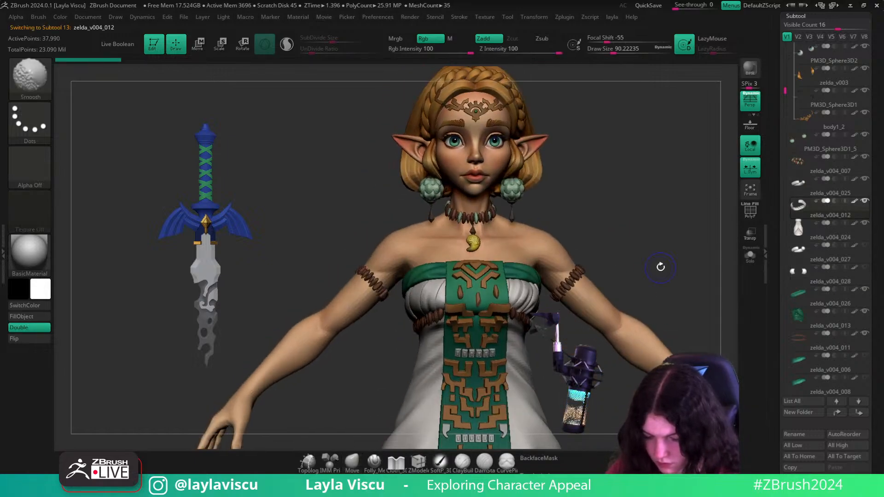
pyautogui.moveTo(656, 250); pyautogui.dragTo(683, 263)
pyautogui.keyDown('alt'); pyautogui.moveTo(667, 243); pyautogui.dragTo(624, 226, button='right'); pyautogui.keyUp('alt')
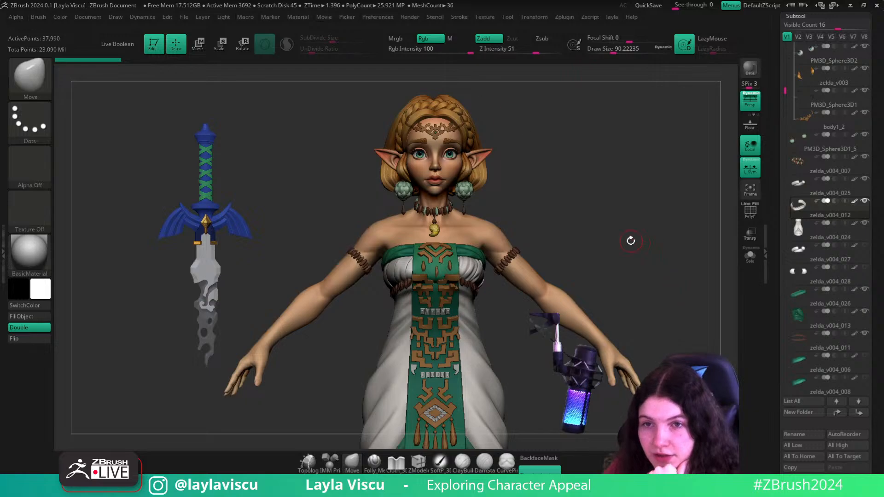
pyautogui.moveTo(630, 238)
pyautogui.mouseDown()
pyautogui.moveTo(621, 233)
pyautogui.moveTo(615, 243)
pyautogui.mouseUp()
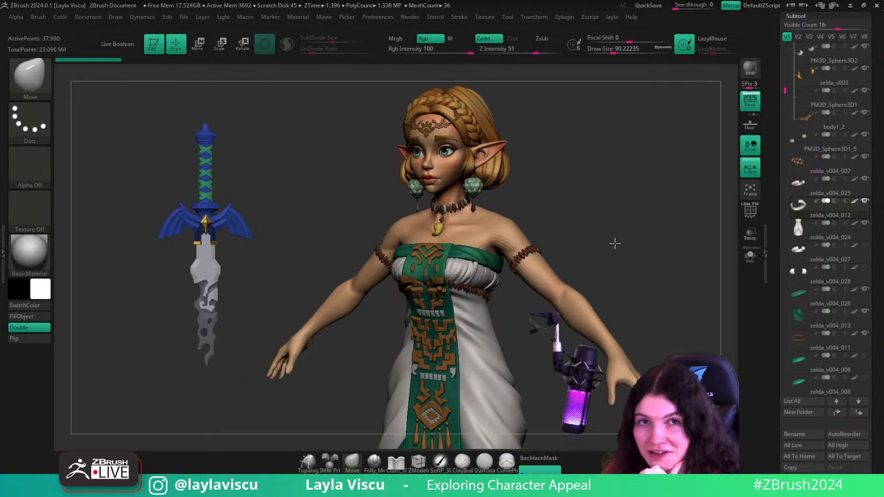
pyautogui.moveTo(615, 243); pyautogui.dragTo(627, 241)
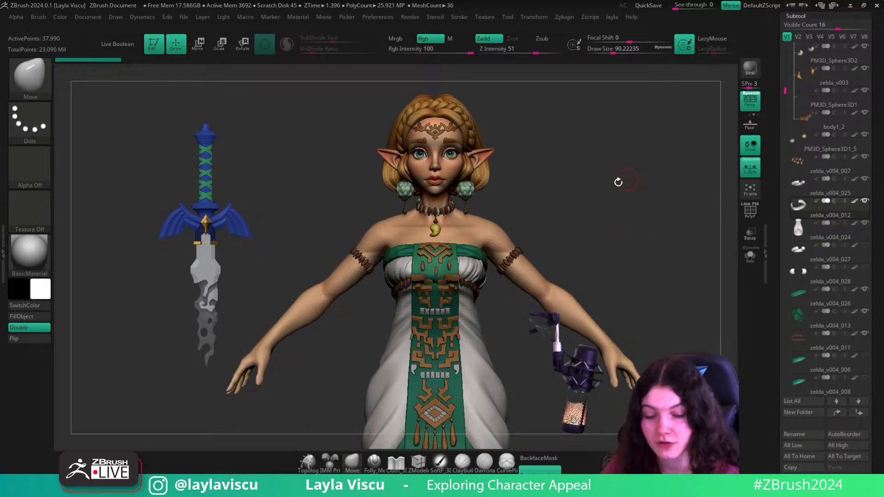
pyautogui.moveTo(584, 191); pyautogui.dragTo(573, 207)
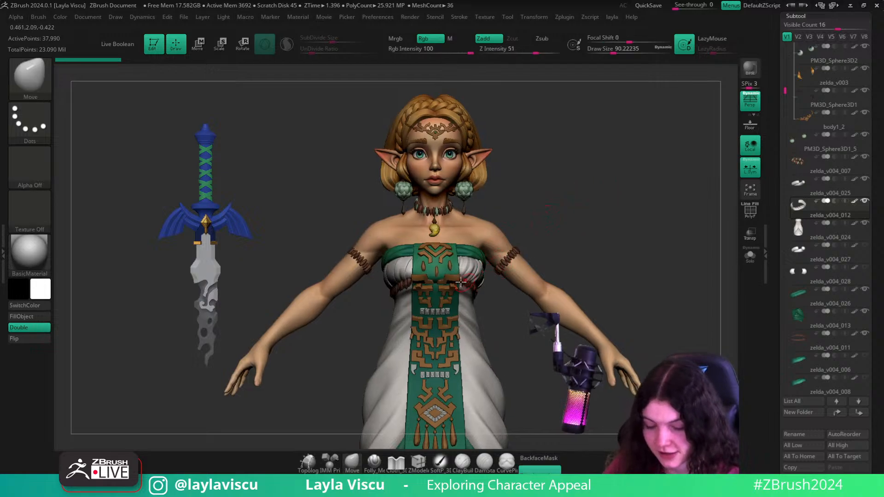
pyautogui.press('b')
pyautogui.click(201, 429)
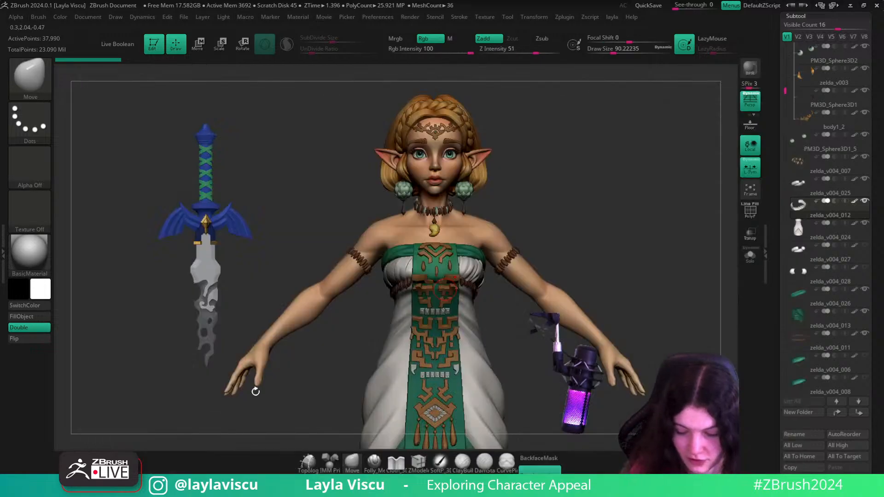
# - Isolate the smooth bust band zelda_v004_025 and turn off its Dynamic Subdiv
pyautogui.moveTo(581, 228)
pyautogui.mouseDown(button='right')
pyautogui.moveTo(603, 222)
pyautogui.moveTo(458, 328)
pyautogui.moveTo(409, 298)
pyautogui.mouseUp(button='right')
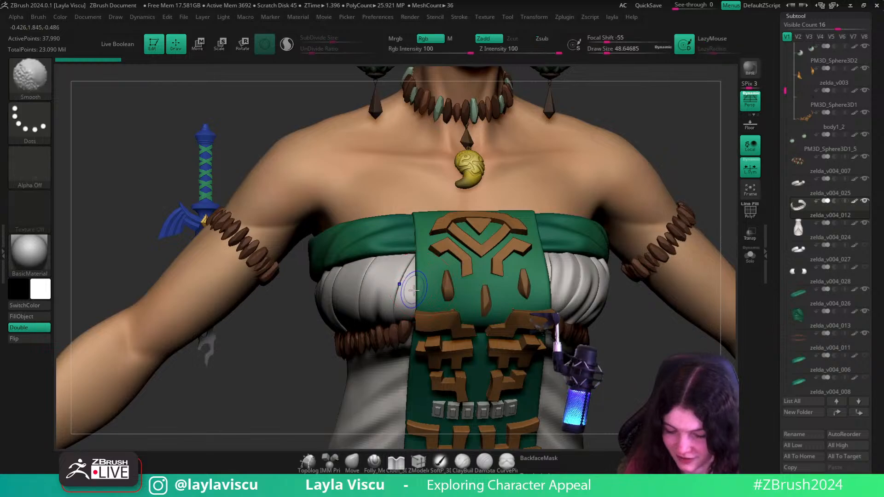
pyautogui.keyDown('alt'); pyautogui.click(409, 298); pyautogui.keyUp('alt')
pyautogui.click(750, 254)
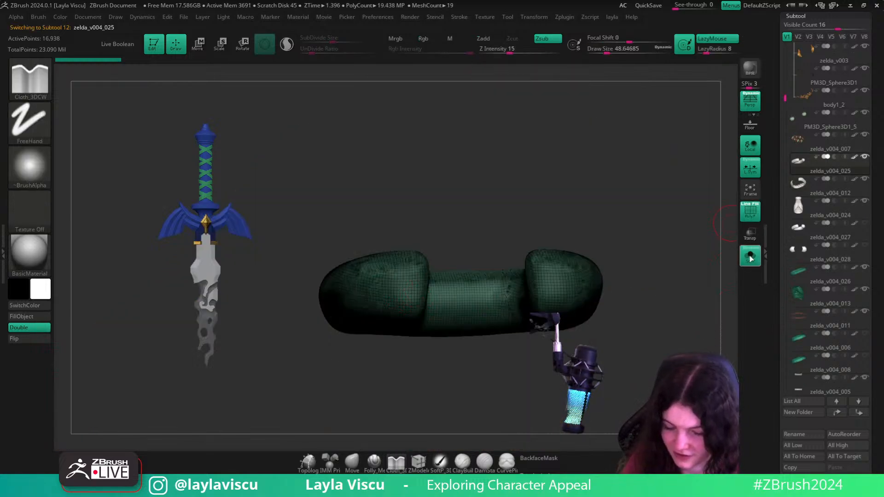
pyautogui.moveTo(403, 294); pyautogui.dragTo(439, 232)
pyautogui.hotkey('ctrl', 'z')
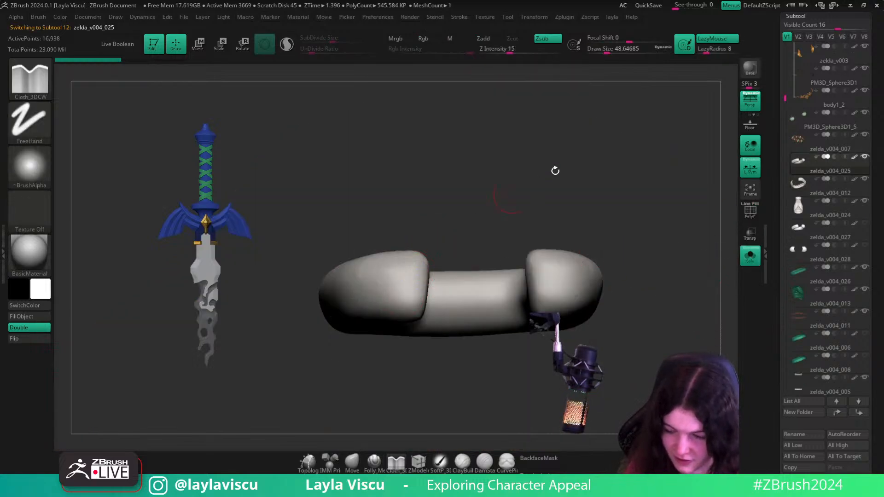
pyautogui.moveTo(864, 426); pyautogui.dragTo(864, 128)
pyautogui.click(794, 372)
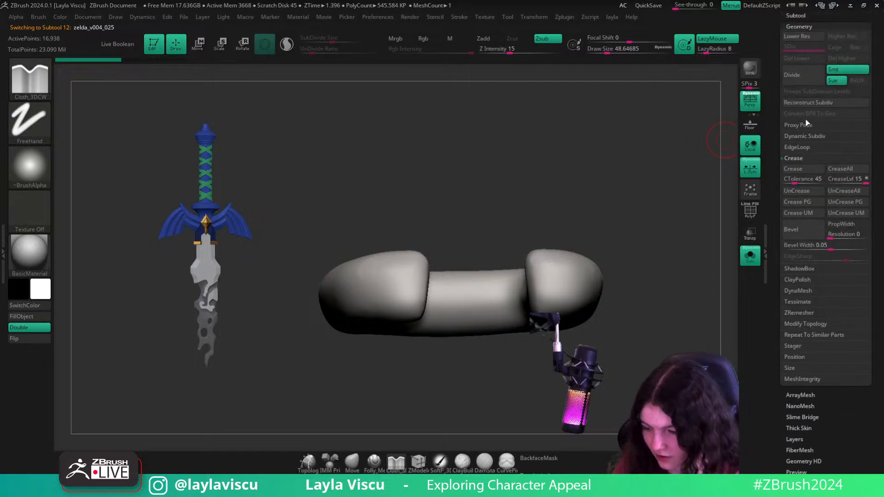
pyautogui.click(802, 137)
pyautogui.hotkey('shift', 'd')
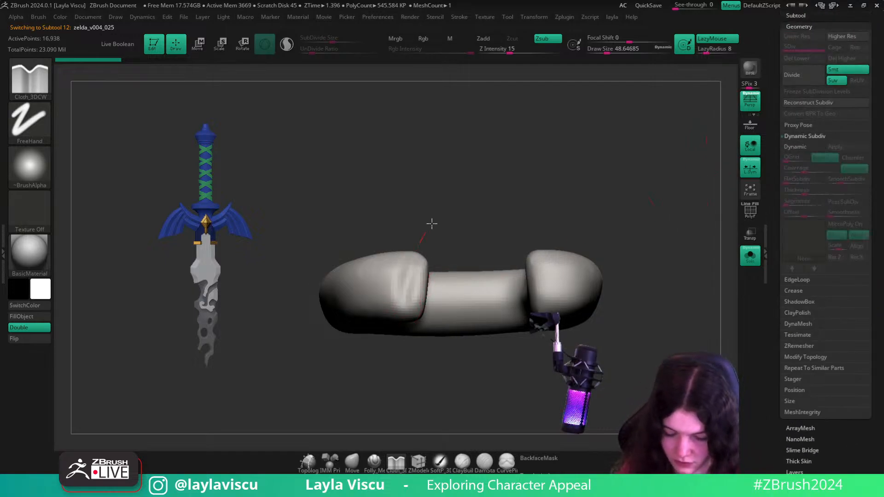
# - Try sculpting several upright cloth folds into the front end of the bust band and check them on the full character
pyautogui.moveTo(407, 296); pyautogui.dragTo(432, 226)
pyautogui.moveTo(395, 290); pyautogui.dragTo(422, 225)
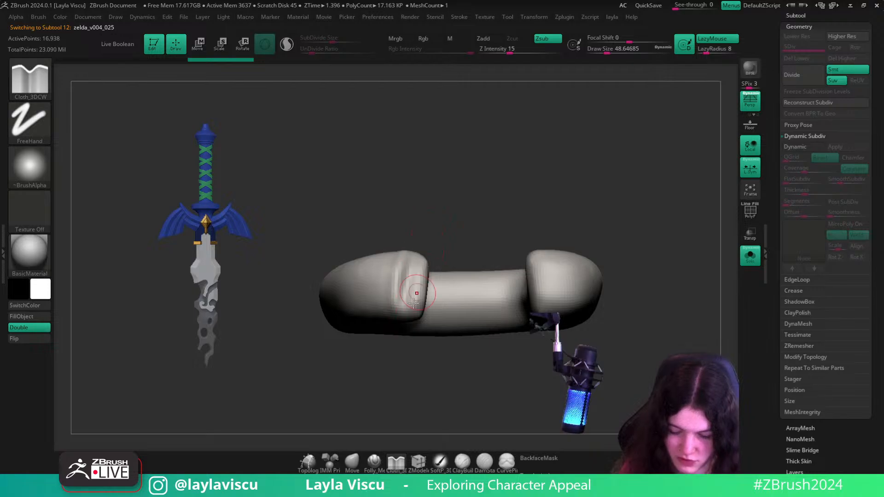
pyautogui.moveTo(406, 309); pyautogui.dragTo(440, 233)
pyautogui.press('shift')
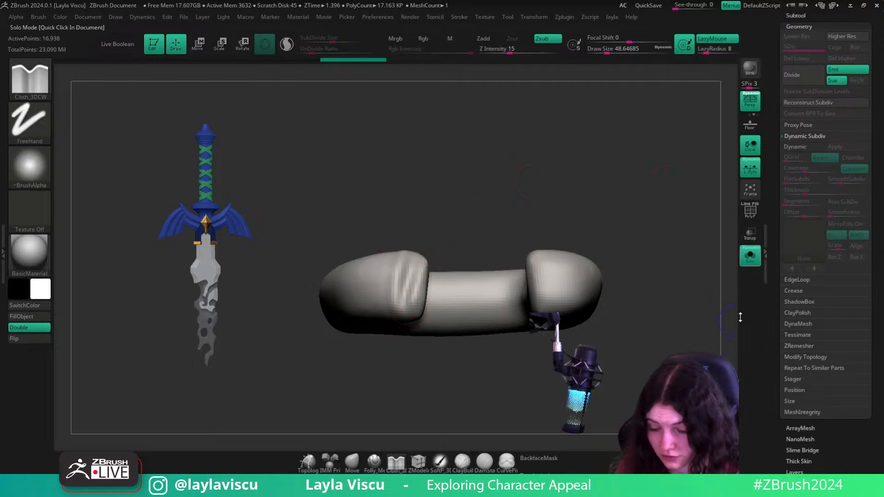
pyautogui.click(749, 255)
pyautogui.keyDown('ctrl'); pyautogui.moveTo(709, 322); pyautogui.dragTo(607, 431, button='right'); pyautogui.keyUp('ctrl')
pyautogui.click(750, 256)
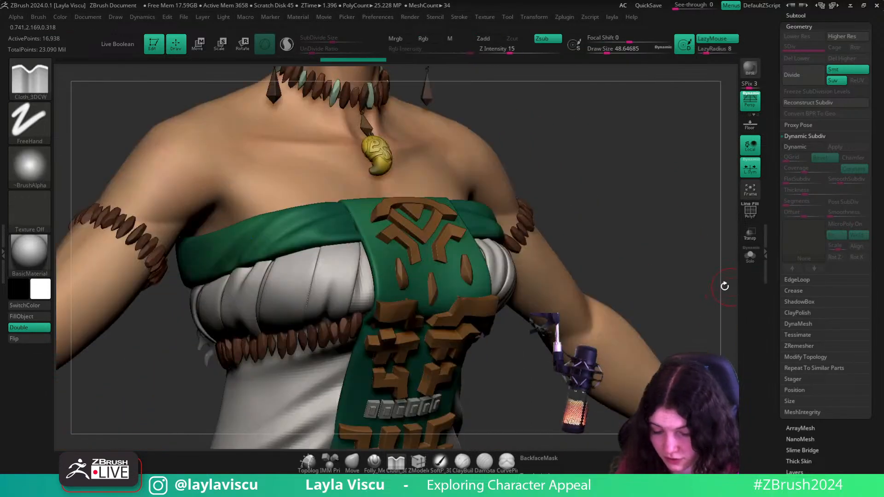
# - Sculpt fine upright folds into the bust band's front end with the cloth brush, beside the green centre panel
pyautogui.click(749, 258)
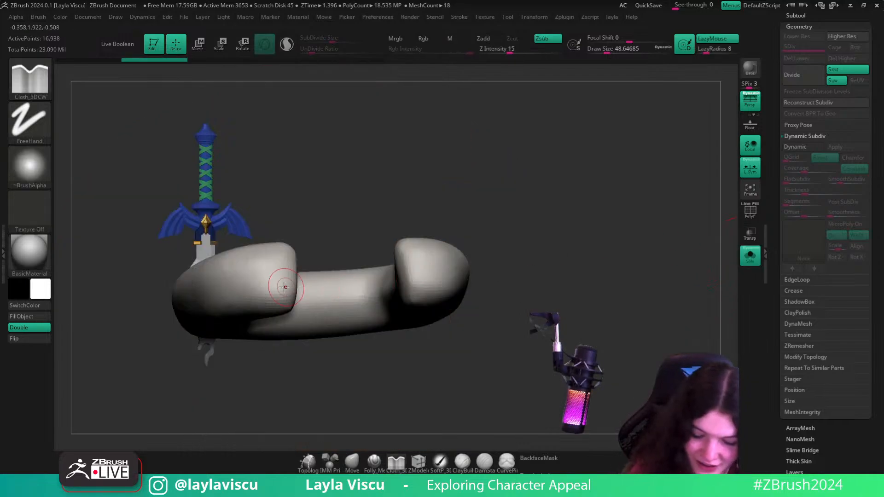
pyautogui.moveTo(281, 275); pyautogui.dragTo(280, 243)
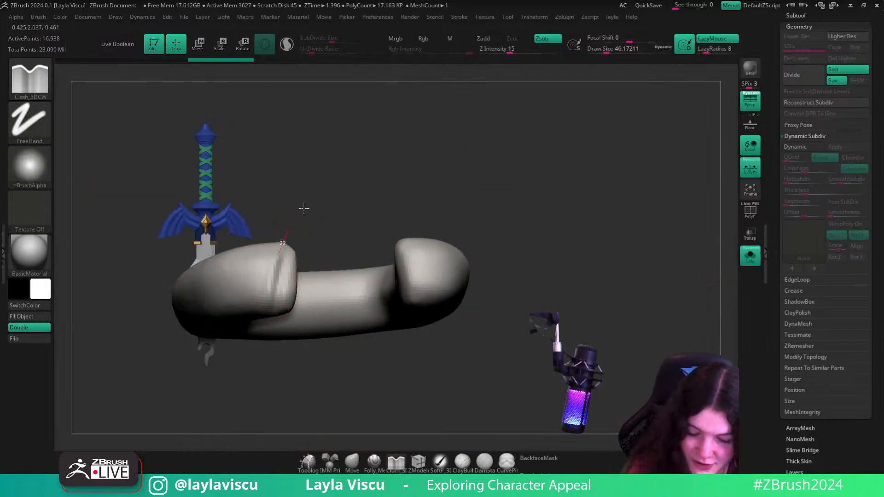
pyautogui.click(752, 259)
pyautogui.moveTo(668, 272)
pyautogui.keyDown('ctrl'); pyautogui.mouseDown(button='right')
pyautogui.moveTo(631, 298)
pyautogui.moveTo(652, 285)
pyautogui.moveTo(594, 294)
pyautogui.moveTo(509, 351)
pyautogui.moveTo(474, 293)
pyautogui.mouseUp(button='right'); pyautogui.keyUp('ctrl')
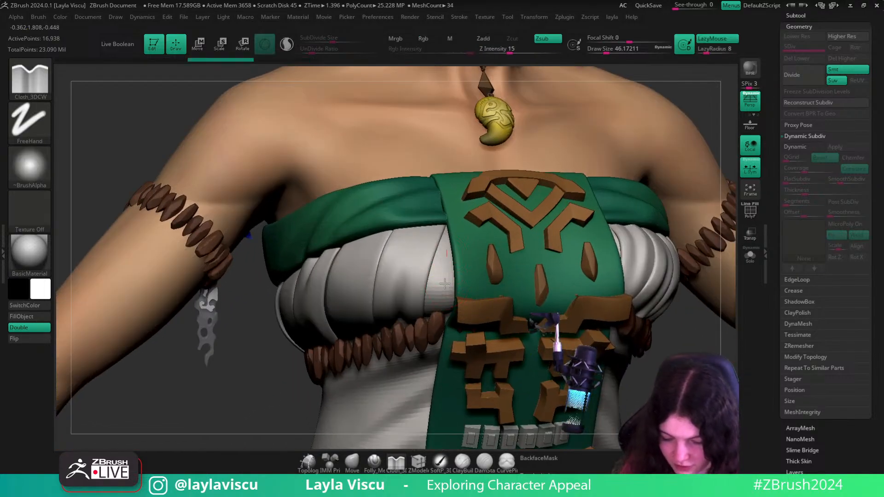
pyautogui.moveTo(449, 251)
pyautogui.mouseDown()
pyautogui.moveTo(427, 348)
pyautogui.moveTo(470, 202)
pyautogui.mouseUp()
# - Subdivide the bust band once to smooth its new folds
pyautogui.keyDown('ctrl'); pyautogui.moveTo(491, 252); pyautogui.dragTo(649, 253, button='right'); pyautogui.keyUp('ctrl')
pyautogui.press('d')
pyautogui.click(409, 164)
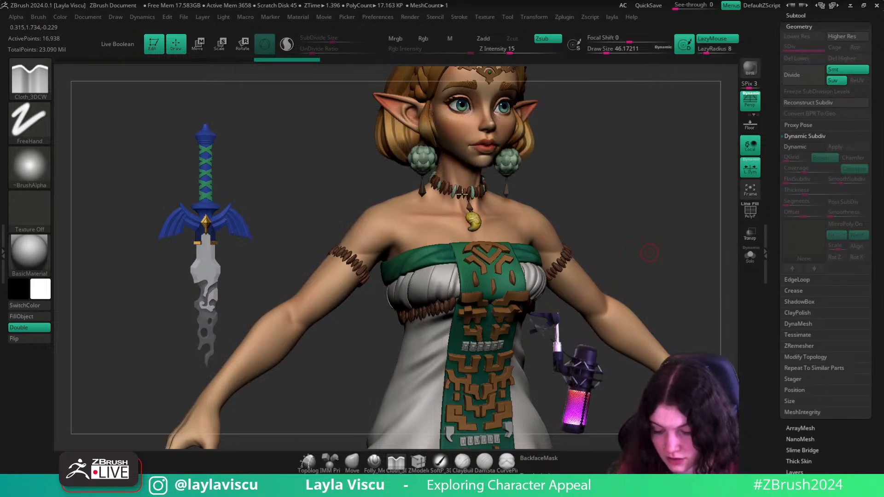
pyautogui.hotkey('ctrl', 'd')
pyautogui.moveTo(572, 298)
pyautogui.keyDown('shift'); pyautogui.mouseDown(button='right')
pyautogui.moveTo(653, 262)
pyautogui.moveTo(661, 237)
pyautogui.moveTo(669, 258)
pyautogui.moveTo(663, 332)
pyautogui.mouseUp(button='right'); pyautogui.keyUp('shift')
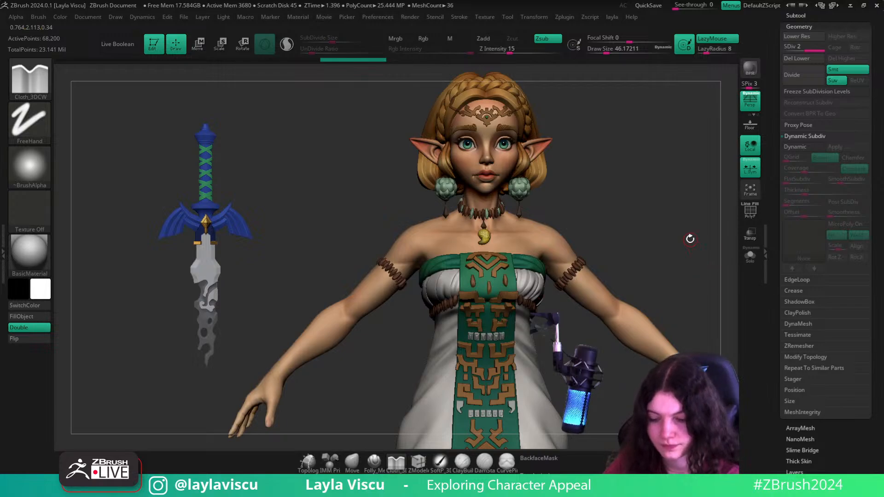
pyautogui.moveTo(689, 239); pyautogui.dragTo(650, 257, button='right')
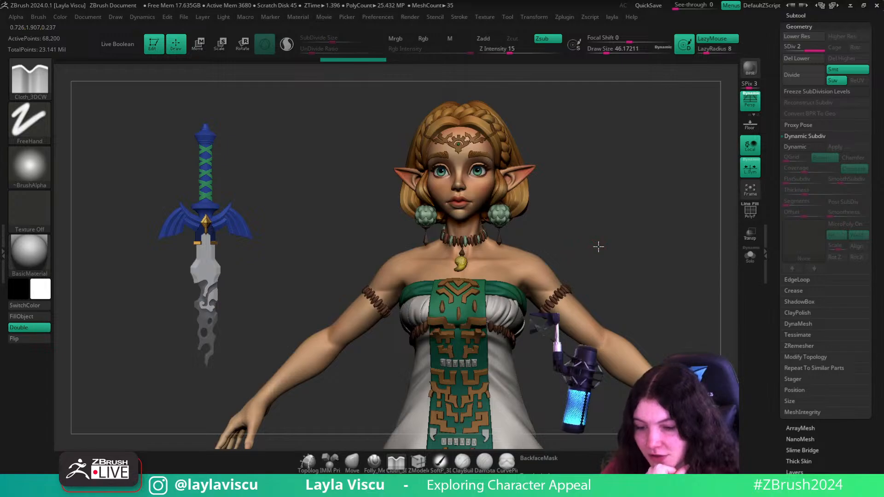
pyautogui.moveTo(598, 247); pyautogui.dragTo(597, 260)
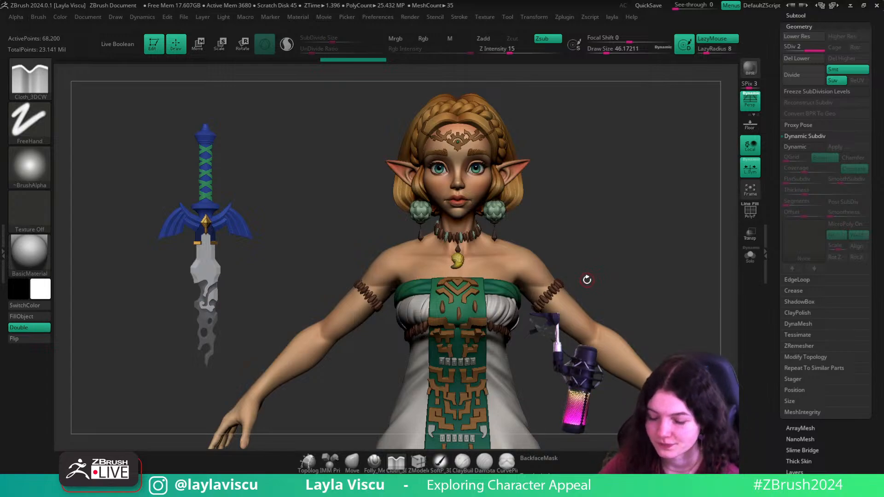
pyautogui.keyDown('ctrl'); pyautogui.moveTo(612, 233); pyautogui.dragTo(592, 213, button='right'); pyautogui.keyUp('ctrl')
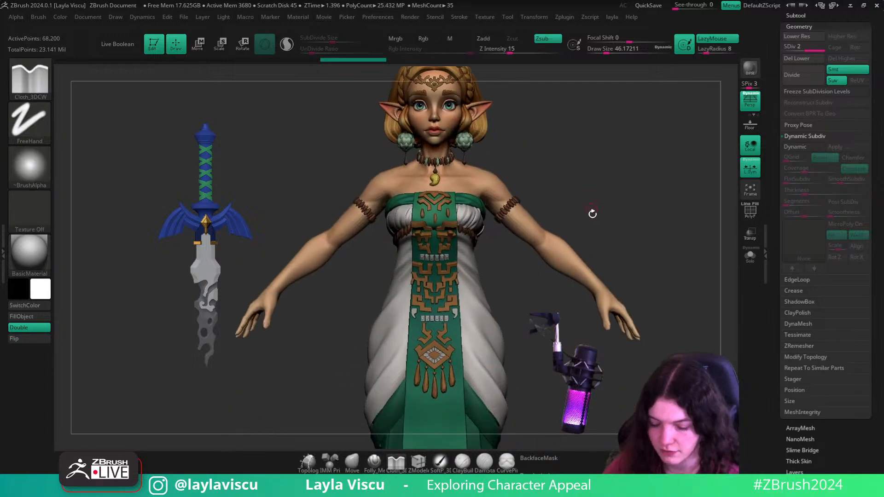
# - Select the white dress body and try a cloth fold down its side with an enlarged brush
pyautogui.keyDown('ctrl'); pyautogui.moveTo(598, 172); pyautogui.dragTo(530, 271, button='right'); pyautogui.keyUp('ctrl')
pyautogui.keyDown('alt'); pyautogui.click(501, 264); pyautogui.keyUp('alt')
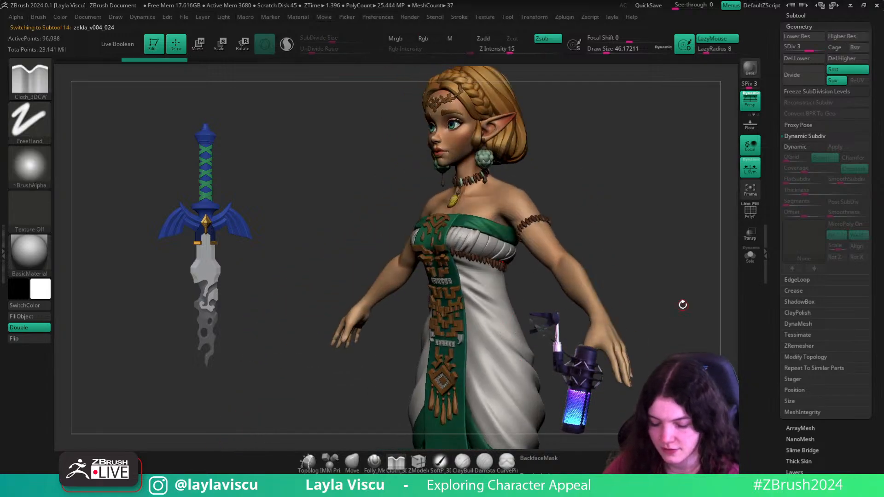
pyautogui.keyDown('alt'); pyautogui.moveTo(682, 305); pyautogui.dragTo(675, 262, button='right'); pyautogui.keyUp('alt')
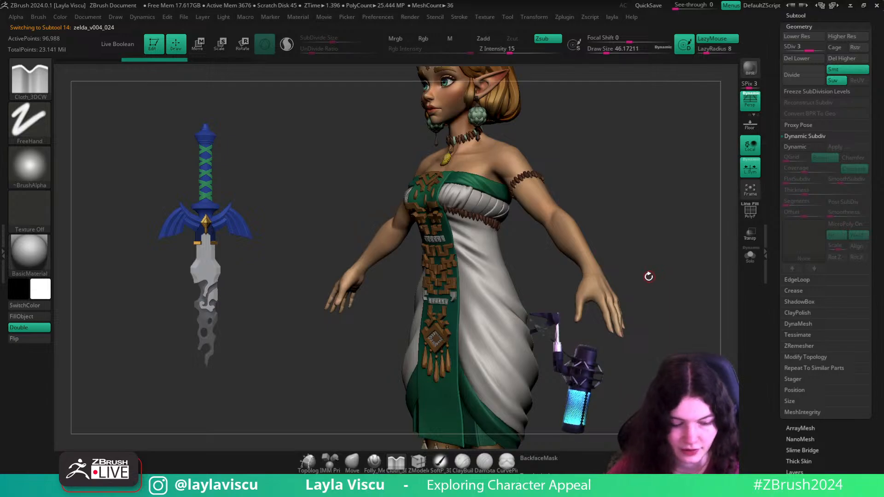
pyautogui.press('s')
pyautogui.moveTo(478, 277)
pyautogui.mouseDown()
pyautogui.moveTo(489, 278)
pyautogui.moveTo(509, 355)
pyautogui.moveTo(475, 296)
pyautogui.moveTo(500, 329)
pyautogui.moveTo(486, 356)
pyautogui.mouseUp()
pyautogui.moveTo(543, 397)
pyautogui.mouseDown(button='right')
pyautogui.moveTo(579, 368)
pyautogui.moveTo(600, 228)
pyautogui.moveTo(600, 264)
pyautogui.moveTo(611, 236)
pyautogui.moveTo(608, 209)
pyautogui.moveTo(638, 238)
pyautogui.mouseUp(button='right')
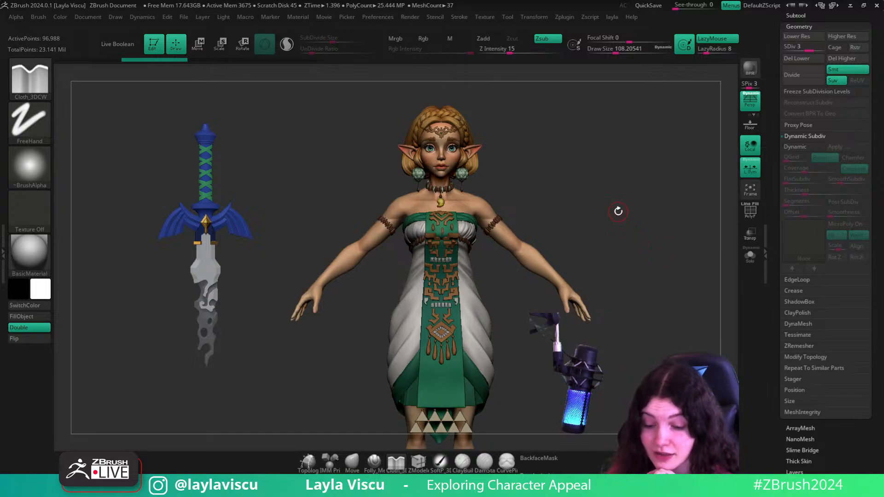
# - Select the pleated bust wrap zelda_v004_012, subdivide it to level 4, and turn off its Dynamic Subdiv
pyautogui.moveTo(617, 211); pyautogui.dragTo(529, 335, button='right')
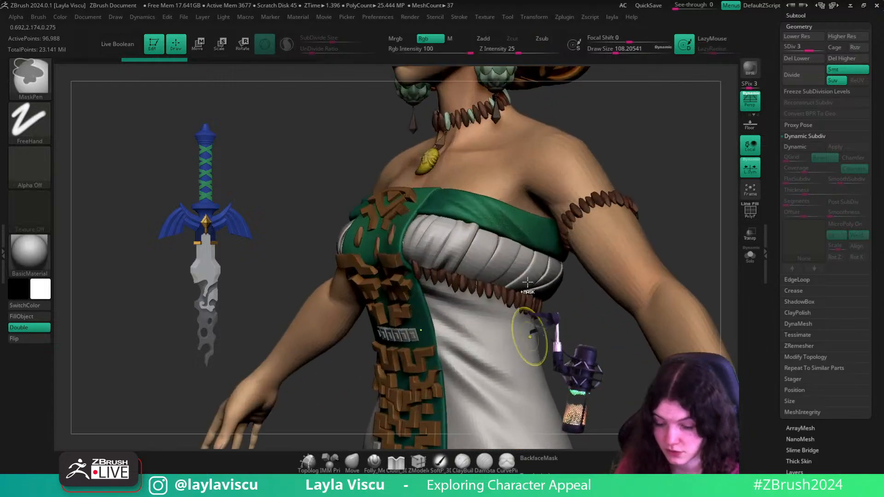
pyautogui.keyDown('alt'); pyautogui.click(506, 256); pyautogui.keyUp('alt')
pyautogui.moveTo(502, 261); pyautogui.dragTo(518, 231)
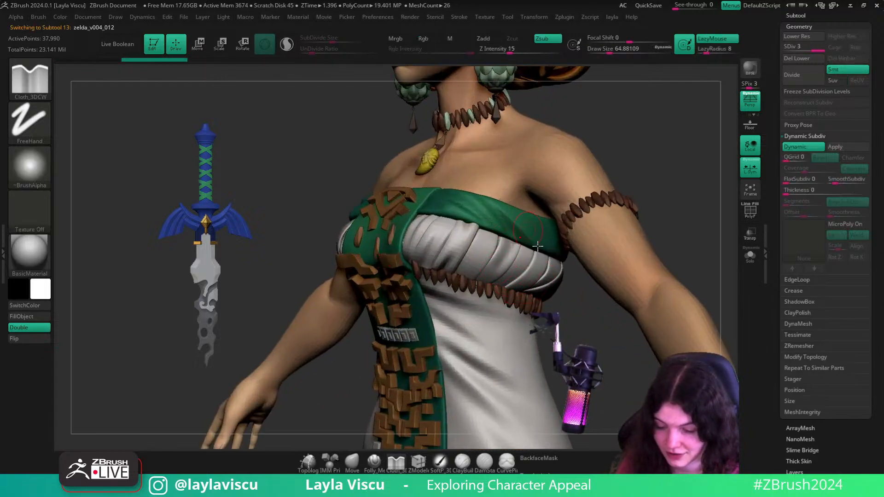
pyautogui.moveTo(517, 232)
pyautogui.mouseDown(button='right')
pyautogui.moveTo(635, 262)
pyautogui.moveTo(572, 301)
pyautogui.mouseUp(button='right')
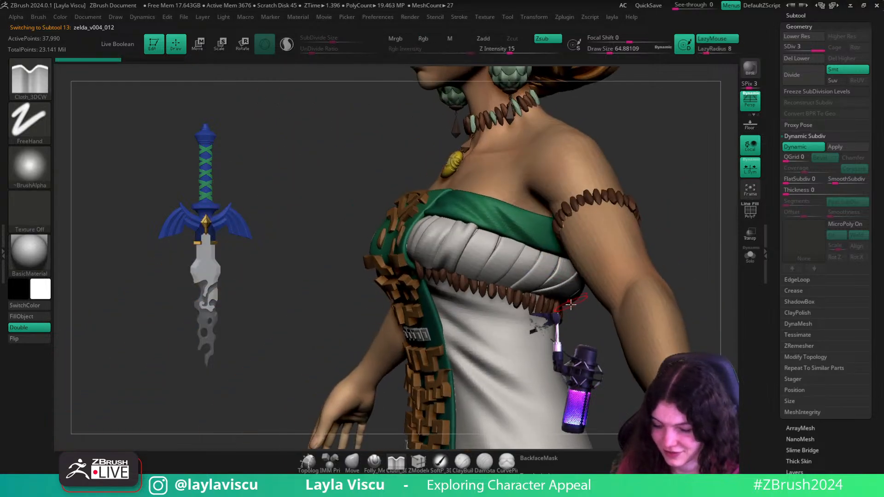
pyautogui.press('s')
pyautogui.moveTo(572, 301); pyautogui.dragTo(570, 302)
pyautogui.hotkey('ctrl', 'd')
pyautogui.hotkey('shift', 'd')
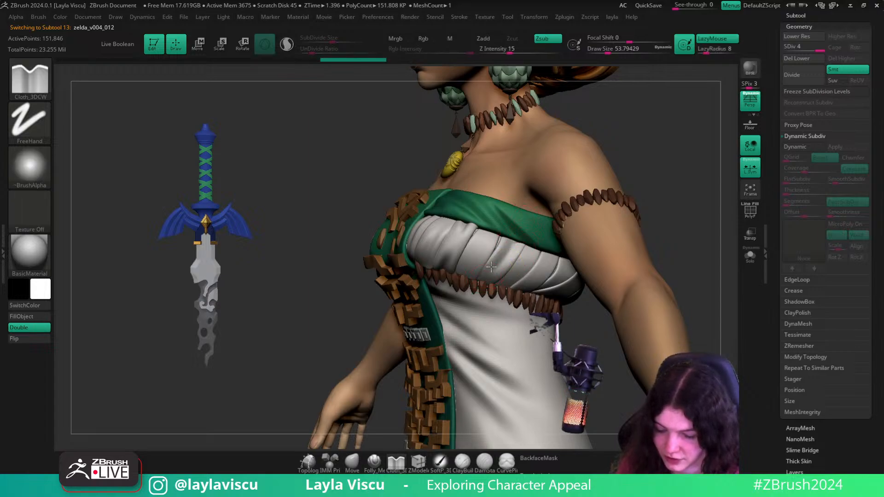
# - Pull the lower rear edge of the pleated bust wrap outward beneath the arm using the Move brush with backface masking on
pyautogui.click(351, 461)
pyautogui.click(546, 459)
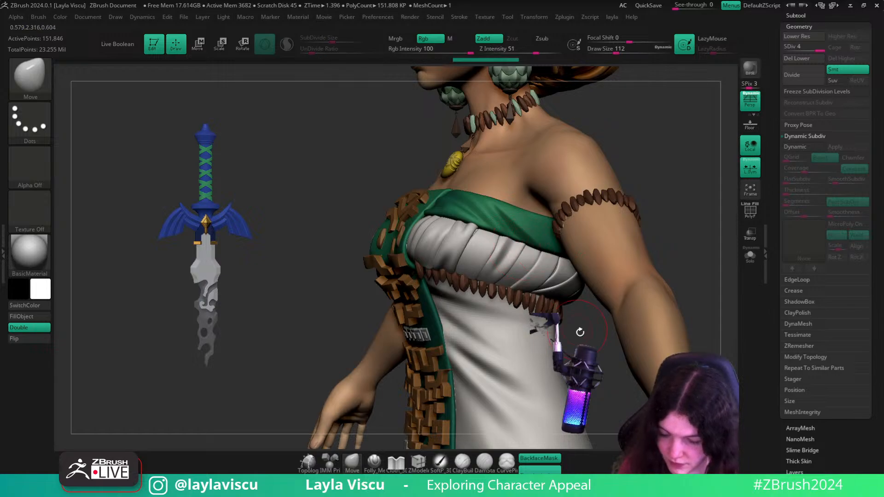
pyautogui.moveTo(569, 304); pyautogui.dragTo(592, 293)
pyautogui.moveTo(649, 193)
pyautogui.keyDown('shift'); pyautogui.mouseDown()
pyautogui.moveTo(673, 181)
pyautogui.moveTo(675, 264)
pyautogui.moveTo(710, 264)
pyautogui.moveTo(684, 278)
pyautogui.mouseUp(); pyautogui.keyUp('shift')
pyautogui.keyDown('ctrl'); pyautogui.moveTo(685, 278); pyautogui.dragTo(647, 253, button='right'); pyautogui.keyUp('ctrl')
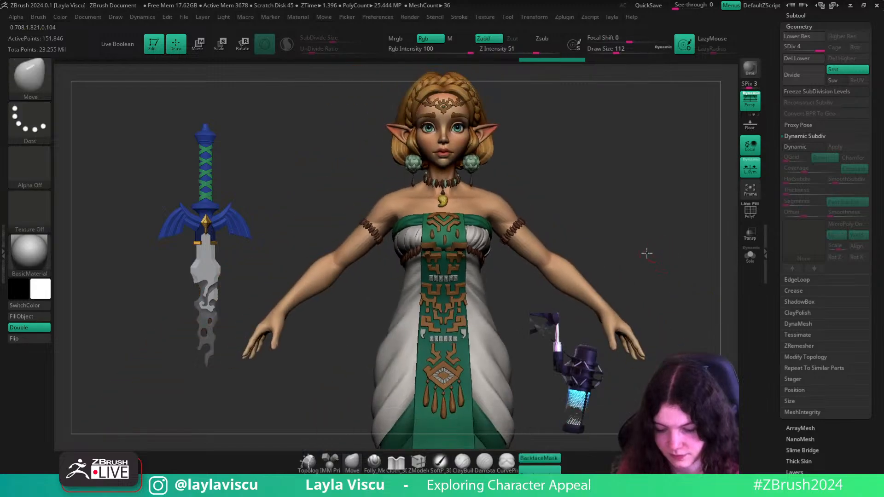
pyautogui.moveTo(647, 253); pyautogui.dragTo(599, 253)
pyautogui.keyDown('ctrl'); pyautogui.moveTo(503, 246); pyautogui.dragTo(522, 256, button='right'); pyautogui.keyUp('ctrl')
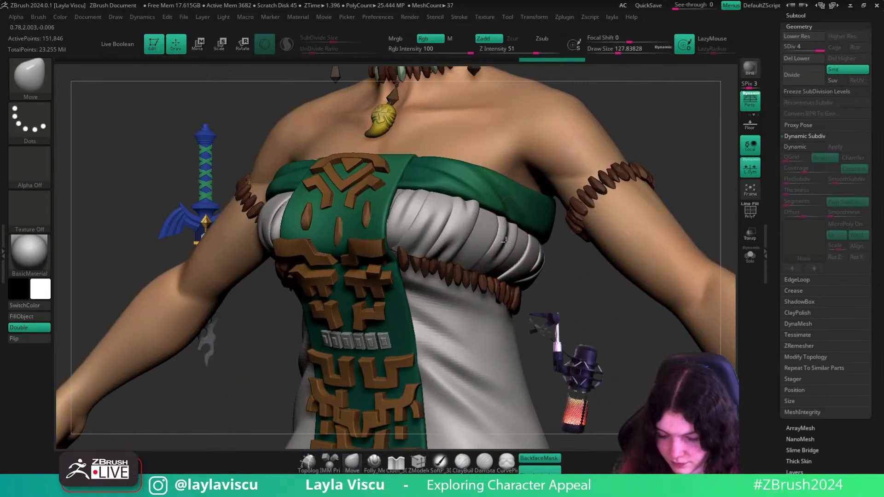
pyautogui.keyDown('shift'); pyautogui.moveTo(566, 276); pyautogui.dragTo(612, 272); pyautogui.keyUp('shift')
pyautogui.keyDown('ctrl'); pyautogui.moveTo(644, 271); pyautogui.dragTo(651, 219, button='right'); pyautogui.keyUp('ctrl')
pyautogui.keyDown('alt'); pyautogui.moveTo(647, 247); pyautogui.dragTo(642, 262); pyautogui.keyUp('alt')
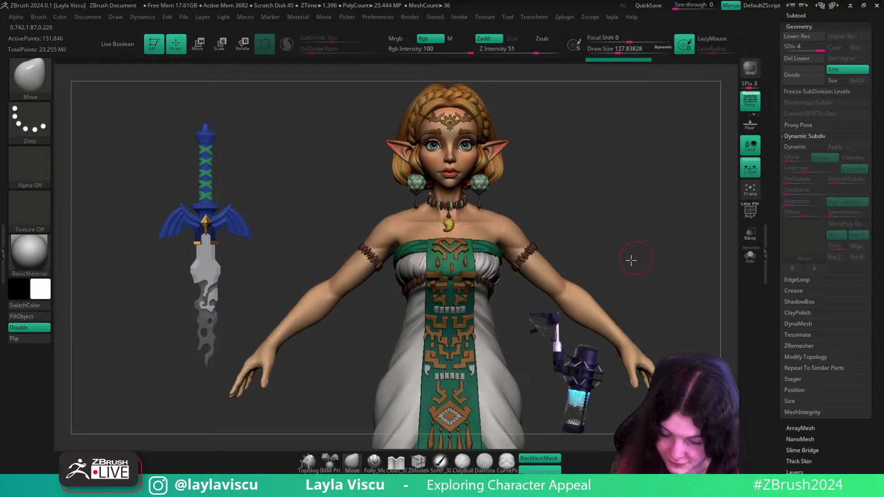
pyautogui.moveTo(631, 260); pyautogui.dragTo(663, 244, button='right')
# - Turn off backface masking and reduce the Move brush's draw size to about 94
pyautogui.click(524, 459)
pyautogui.moveTo(593, 286)
pyautogui.keyDown('ctrl'); pyautogui.mouseDown(button='right')
pyautogui.moveTo(593, 345)
pyautogui.moveTo(593, 317)
pyautogui.mouseUp(button='right'); pyautogui.keyUp('ctrl')
pyautogui.press('s')
pyautogui.moveTo(480, 245); pyautogui.dragTo(476, 245)
# - Select the braid subtool Extract0 above the forehead
pyautogui.keyDown('ctrl'); pyautogui.moveTo(487, 233); pyautogui.dragTo(627, 181, button='right'); pyautogui.keyUp('ctrl')
pyautogui.moveTo(627, 181)
pyautogui.mouseDown(button='right')
pyautogui.moveTo(642, 197)
pyautogui.moveTo(661, 253)
pyautogui.moveTo(630, 259)
pyautogui.moveTo(634, 247)
pyautogui.moveTo(641, 254)
pyautogui.moveTo(625, 304)
pyautogui.mouseUp(button='right')
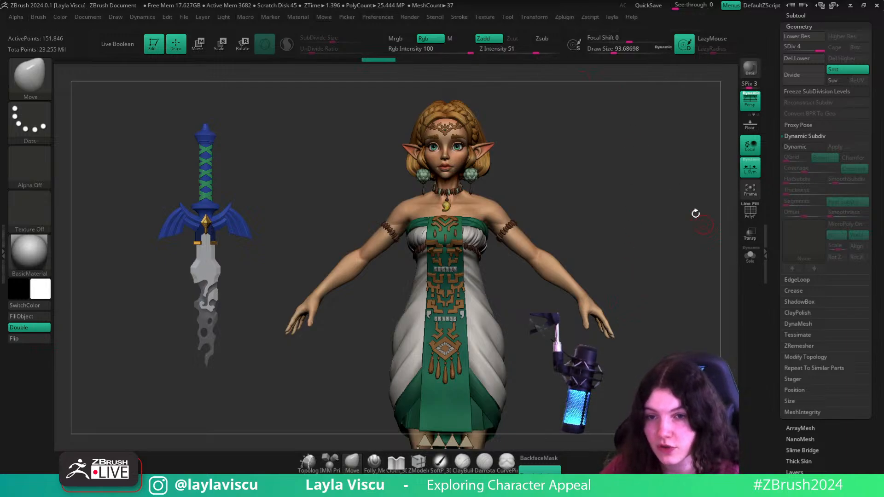
pyautogui.moveTo(624, 215); pyautogui.dragTo(591, 281, button='right')
pyautogui.keyDown('ctrl'); pyautogui.moveTo(443, 181); pyautogui.dragTo(458, 202, button='right'); pyautogui.keyUp('ctrl')
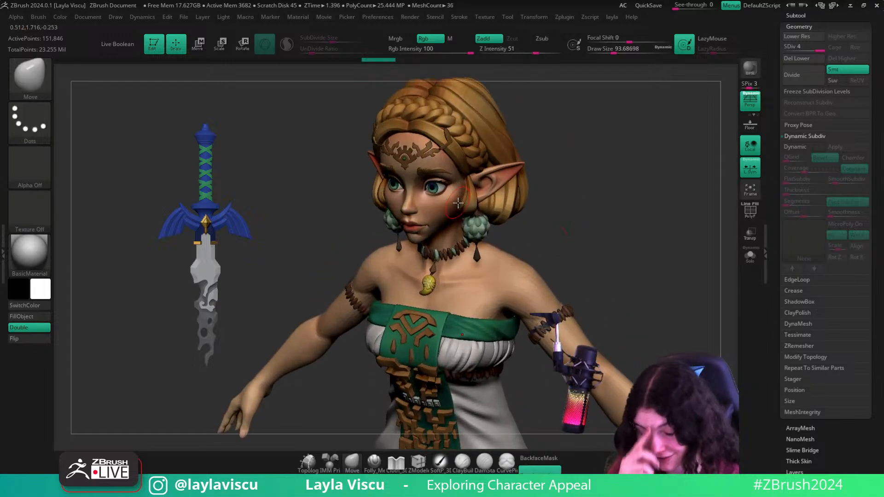
pyautogui.keyDown('alt'); pyautogui.click(454, 124); pyautogui.keyUp('alt')
pyautogui.moveTo(637, 148); pyautogui.dragTo(594, 243, button='right')
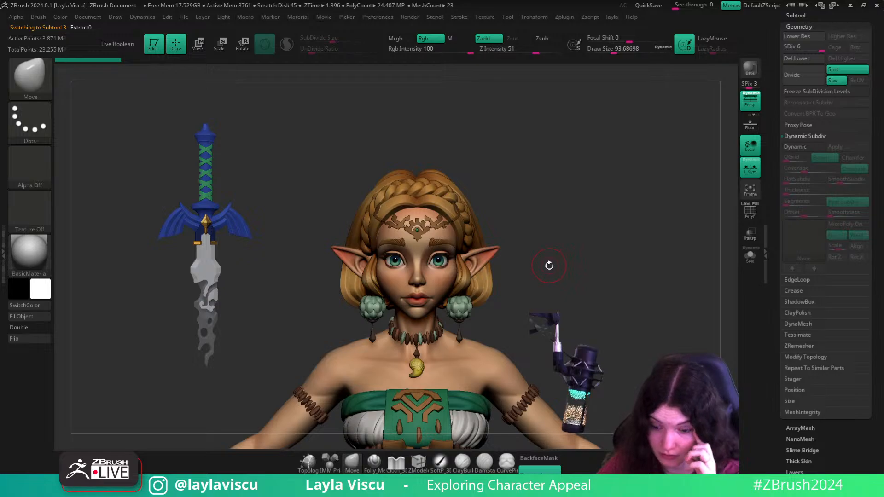
# - Try out the hair insert brushes AH_hair_IMM_v2 and Hair-Brush around the head, and return to the Move brush
pyautogui.press('b')
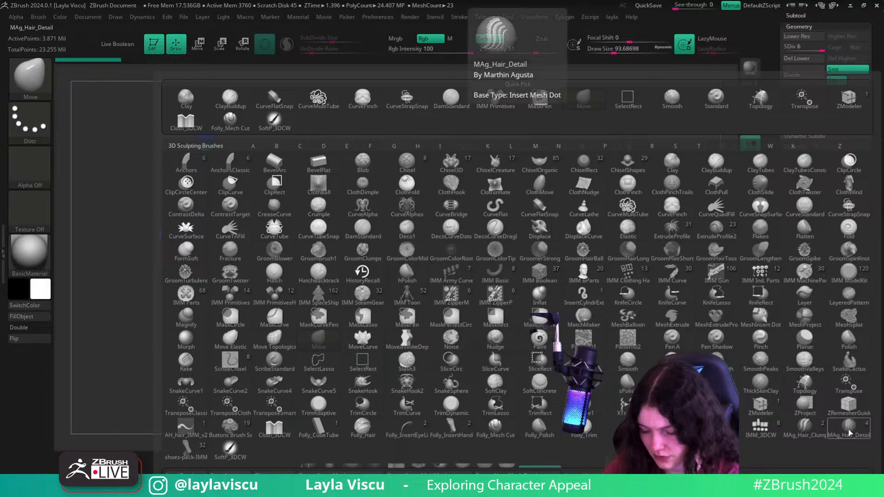
pyautogui.click(185, 427)
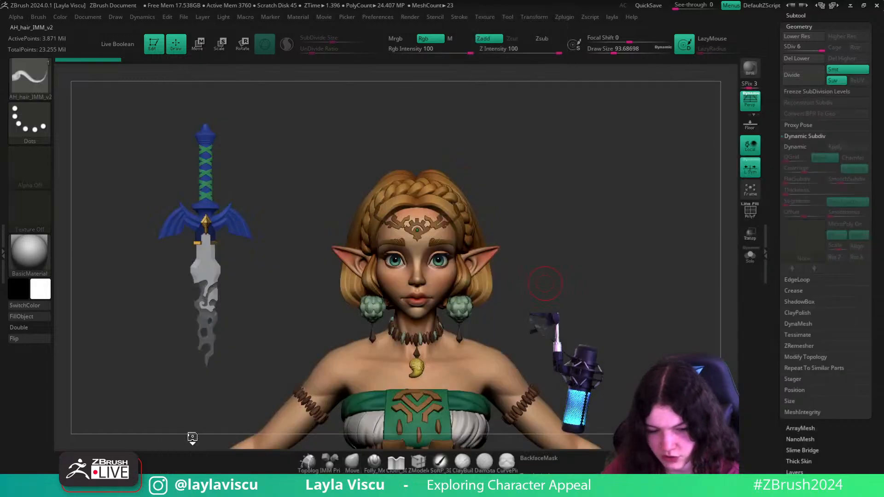
pyautogui.press('b')
pyautogui.click(627, 427)
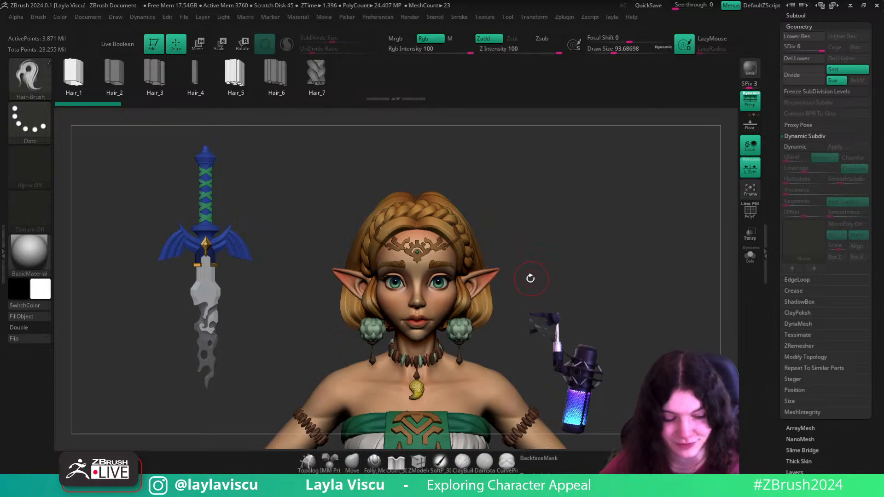
pyautogui.moveTo(530, 278); pyautogui.dragTo(592, 258)
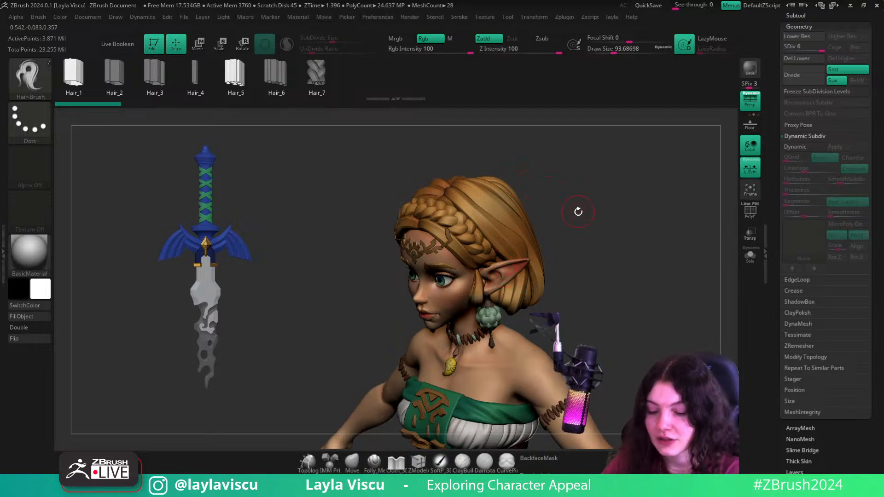
pyautogui.moveTo(578, 211); pyautogui.dragTo(562, 177)
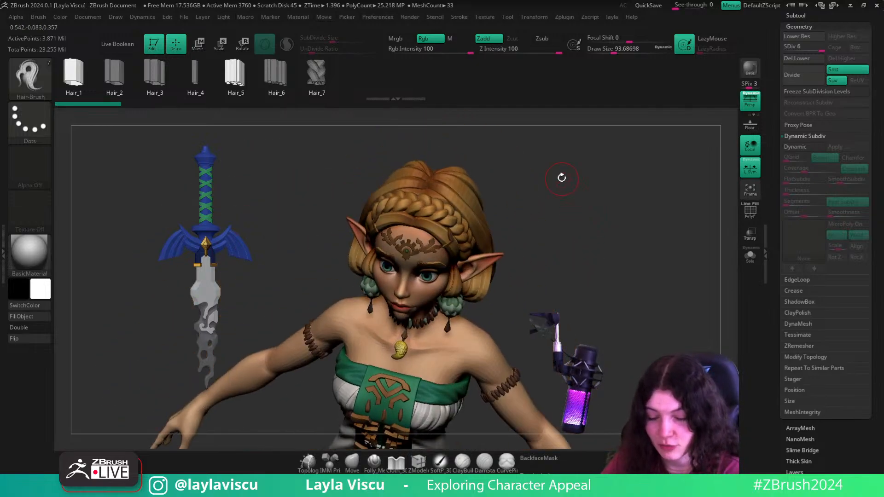
pyautogui.moveTo(562, 178)
pyautogui.keyDown('alt'); pyautogui.mouseDown(button='right')
pyautogui.moveTo(521, 253)
pyautogui.moveTo(479, 243)
pyautogui.moveTo(515, 185)
pyautogui.moveTo(483, 130)
pyautogui.mouseUp(button='right'); pyautogui.keyUp('alt')
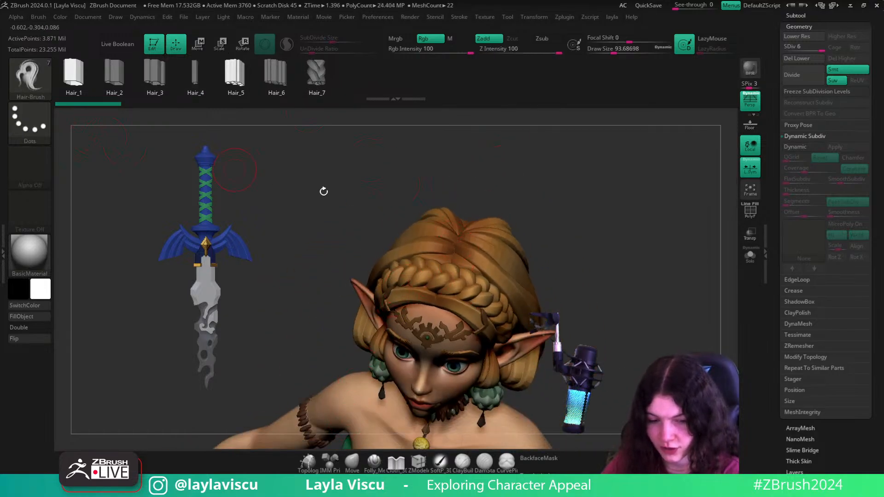
pyautogui.press('b')
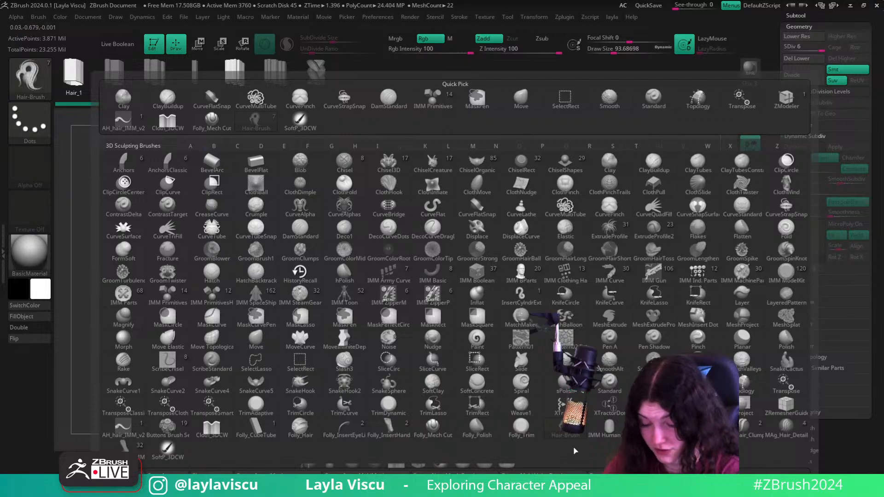
pyautogui.click(521, 97)
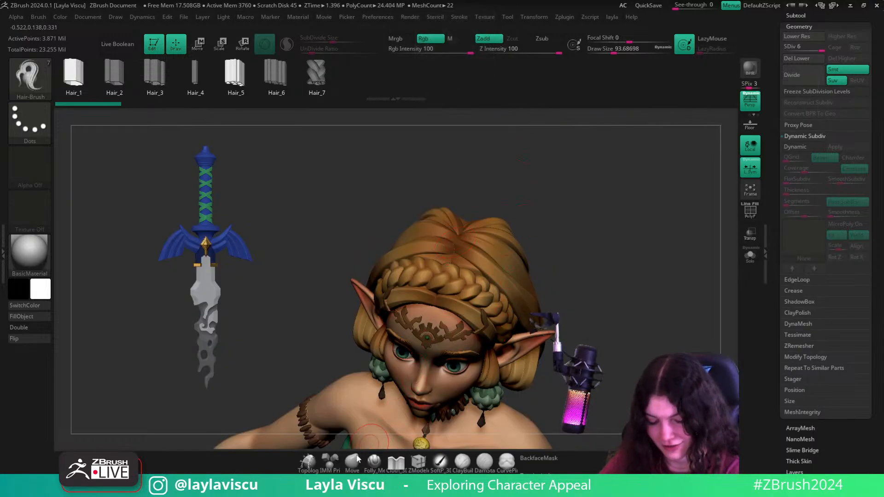
# - Examine the hair in both profiles and the whole figure from the front, with the draw size raised to about 177
pyautogui.moveTo(649, 257)
pyautogui.mouseDown()
pyautogui.moveTo(637, 294)
pyautogui.moveTo(643, 256)
pyautogui.mouseUp()
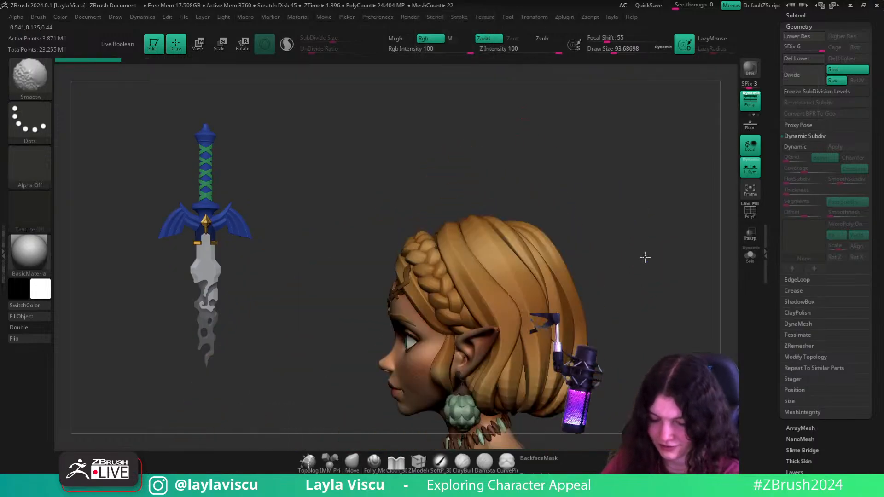
pyautogui.moveTo(579, 299)
pyautogui.mouseDown()
pyautogui.moveTo(575, 231)
pyautogui.moveTo(585, 244)
pyautogui.moveTo(571, 250)
pyautogui.mouseUp()
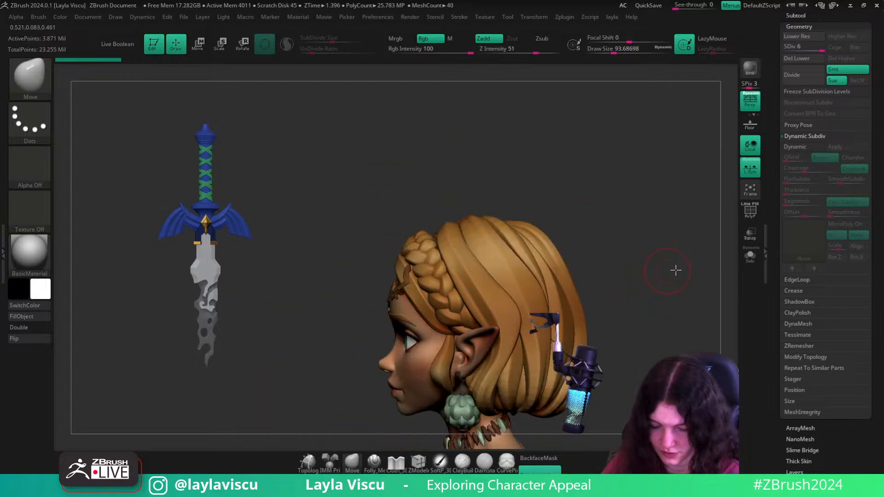
pyautogui.moveTo(675, 270); pyautogui.dragTo(658, 254)
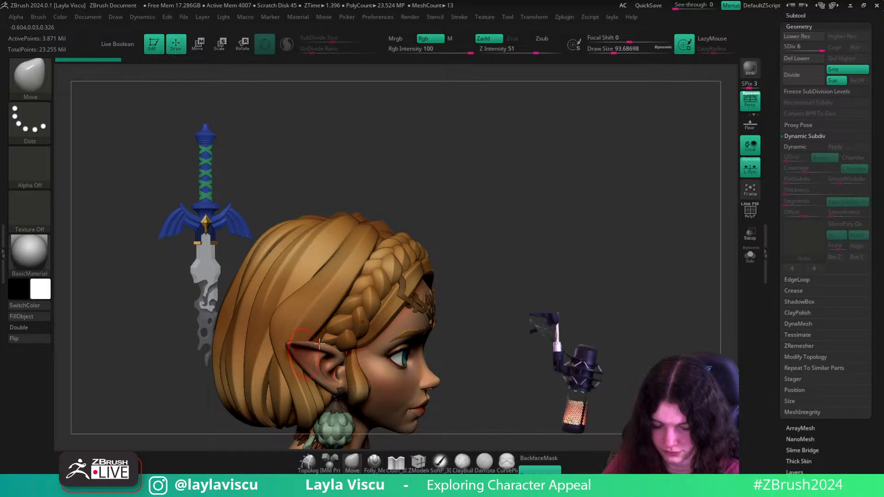
pyautogui.moveTo(545, 277); pyautogui.dragTo(579, 156)
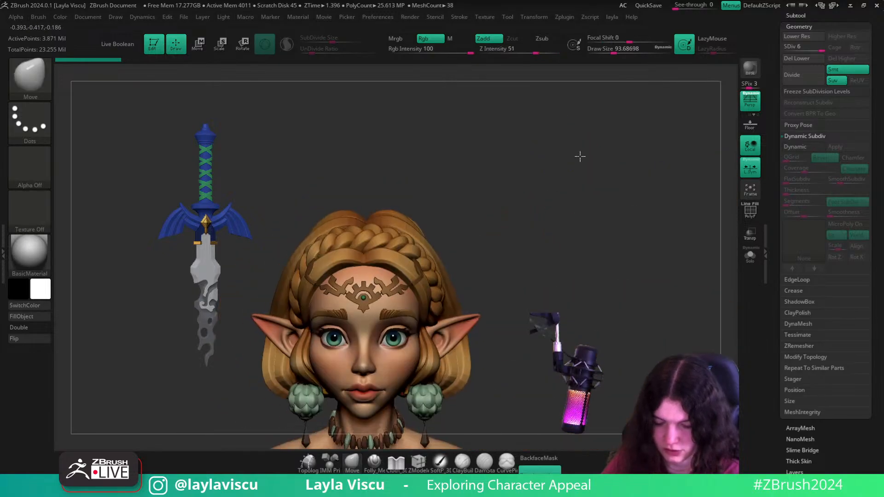
pyautogui.moveTo(511, 276)
pyautogui.keyDown('alt'); pyautogui.mouseDown()
pyautogui.moveTo(580, 164)
pyautogui.moveTo(565, 187)
pyautogui.mouseUp(); pyautogui.keyUp('alt')
pyautogui.press('s')
pyautogui.moveTo(481, 186)
pyautogui.mouseDown()
pyautogui.moveTo(495, 187)
pyautogui.moveTo(495, 258)
pyautogui.mouseUp()
pyautogui.moveTo(674, 191); pyautogui.dragTo(653, 217)
pyautogui.keyDown('ctrl'); pyautogui.moveTo(653, 217); pyautogui.dragTo(586, 234, button='right'); pyautogui.keyUp('ctrl')
pyautogui.keyDown('alt'); pyautogui.moveTo(586, 235); pyautogui.dragTo(587, 211); pyautogui.keyUp('alt')
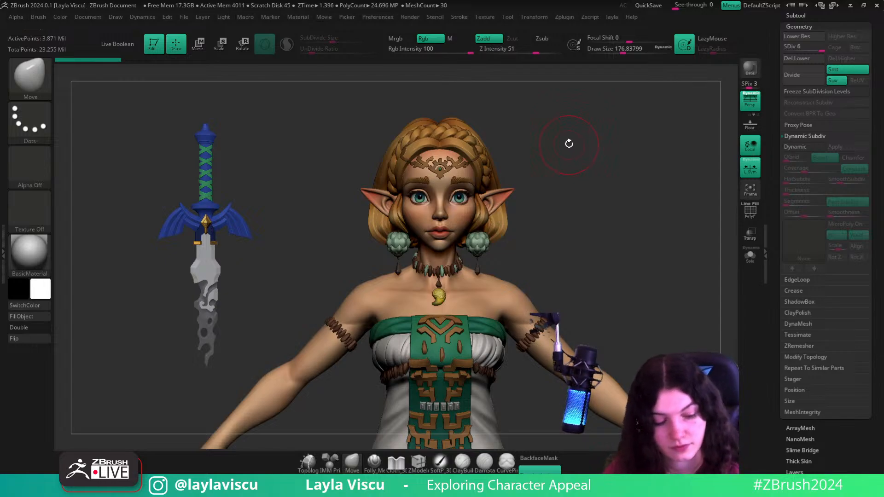
pyautogui.moveTo(570, 242)
pyautogui.keyDown('alt'); pyautogui.mouseDown(button='right')
pyautogui.moveTo(587, 217)
pyautogui.moveTo(580, 217)
pyautogui.moveTo(596, 213)
pyautogui.moveTo(579, 207)
pyautogui.moveTo(561, 174)
pyautogui.mouseUp(button='right'); pyautogui.keyUp('alt')
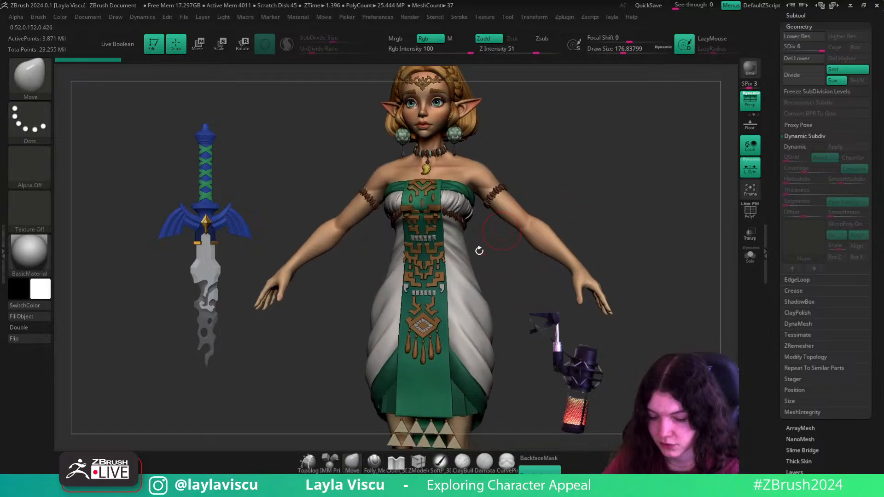
pyautogui.moveTo(519, 292)
pyautogui.keyDown('alt'); pyautogui.mouseDown(button='right')
pyautogui.moveTo(517, 330)
pyautogui.moveTo(536, 356)
pyautogui.mouseUp(button='right'); pyautogui.keyUp('alt')
pyautogui.press('s')
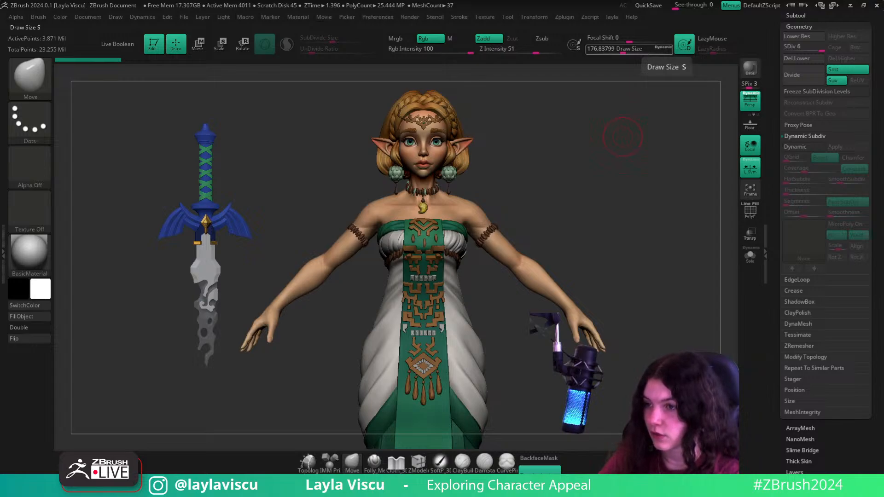
# - Bring up the reference board and examine the Zelda portraits and the full-length dress artwork on a white background
pyautogui.moveTo(722, 0); pyautogui.dragTo(428, 361, button='right')
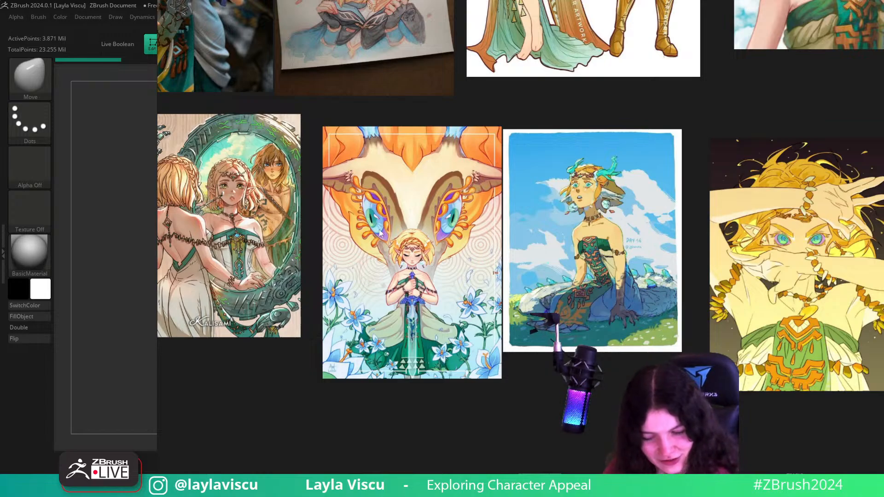
pyautogui.scroll(-3, 468, 284)
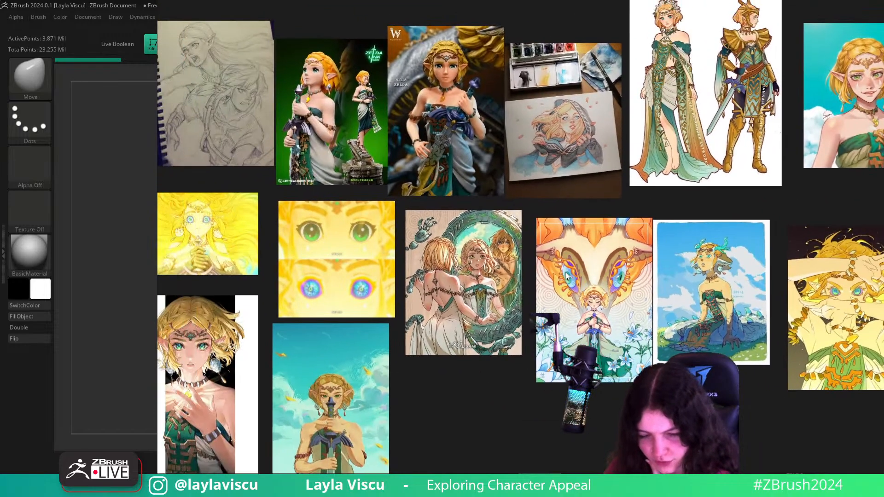
pyautogui.moveTo(289, 280); pyautogui.dragTo(629, 264, button='middle')
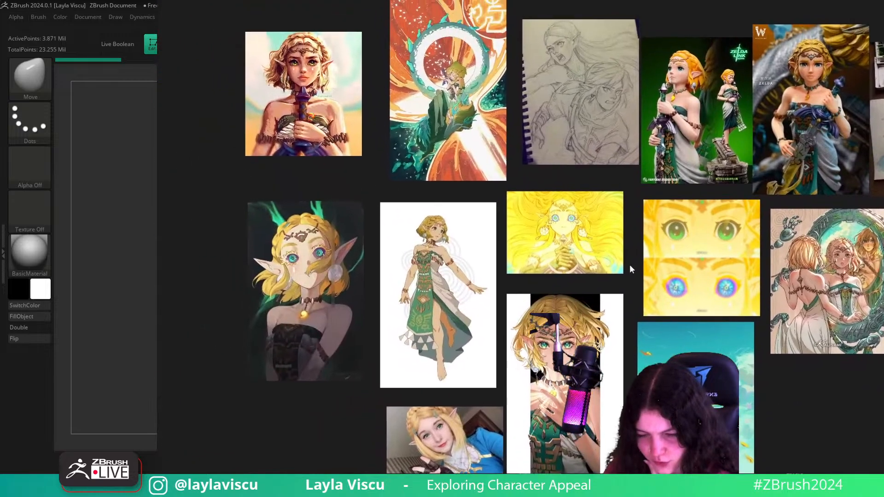
pyautogui.moveTo(588, 222); pyautogui.dragTo(581, 276, button='middle')
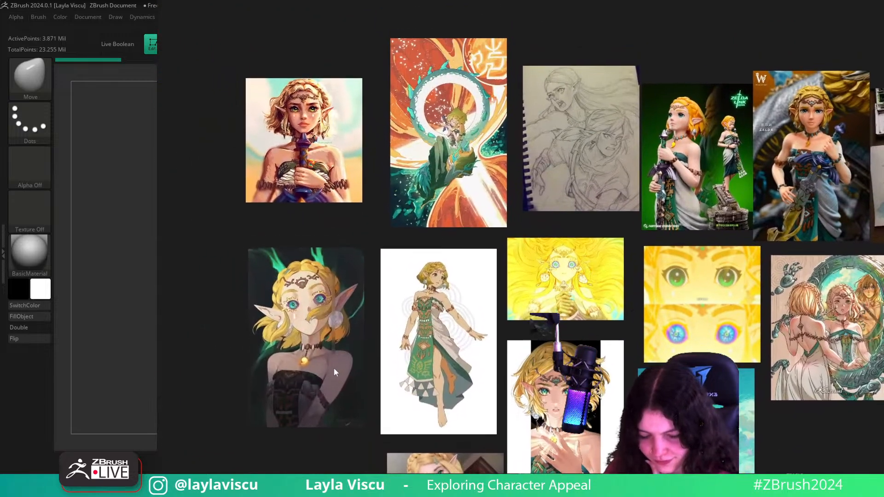
pyautogui.scroll(2, 334, 369)
pyautogui.scroll(-4, 320, 339)
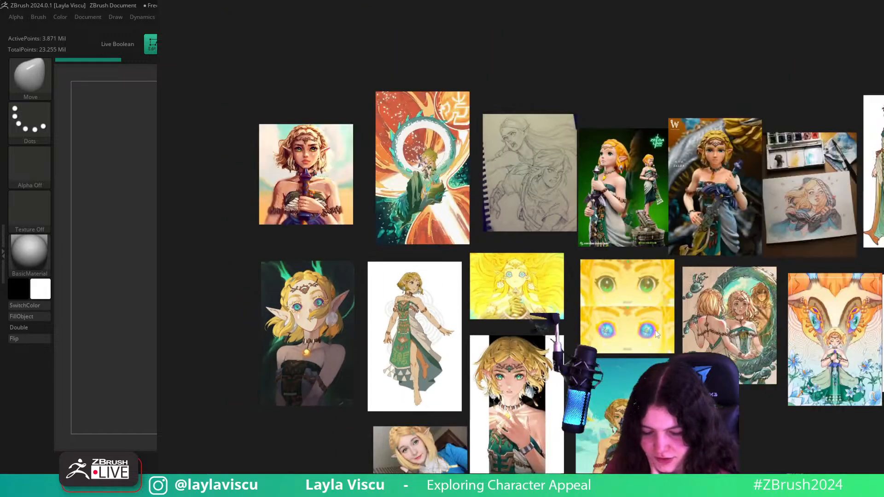
pyautogui.moveTo(637, 337); pyautogui.dragTo(506, 268, button='middle')
pyautogui.scroll(3, 224, 262)
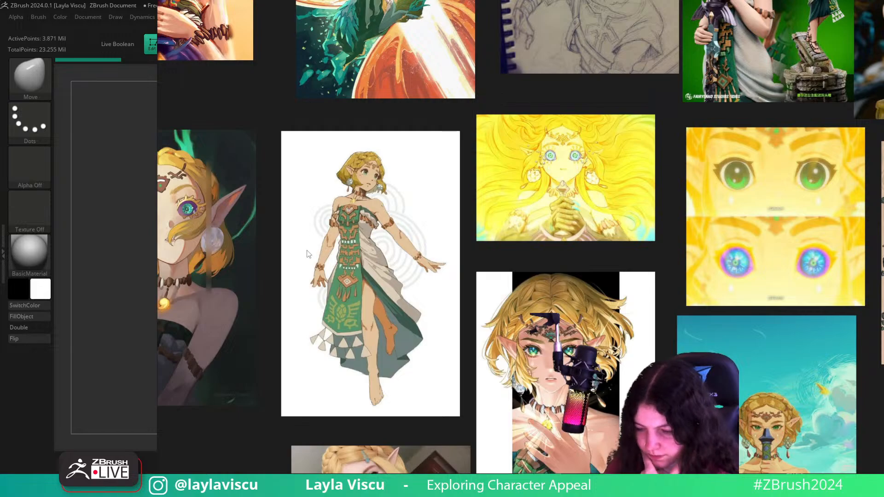
# - Examine the board's costume design pages, ruffle photos and remaining Zelda illustrations, and return to the sculpt
pyautogui.scroll(-3, 307, 254)
pyautogui.moveTo(632, 225); pyautogui.dragTo(480, 307, button='middle')
pyautogui.moveTo(670, 315); pyautogui.dragTo(324, 283, button='middle')
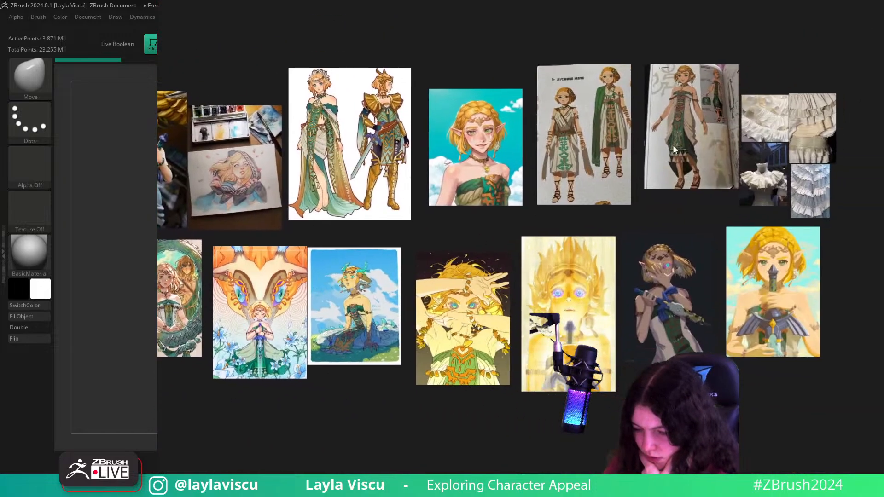
pyautogui.moveTo(440, 266); pyautogui.dragTo(608, 219, button='middle')
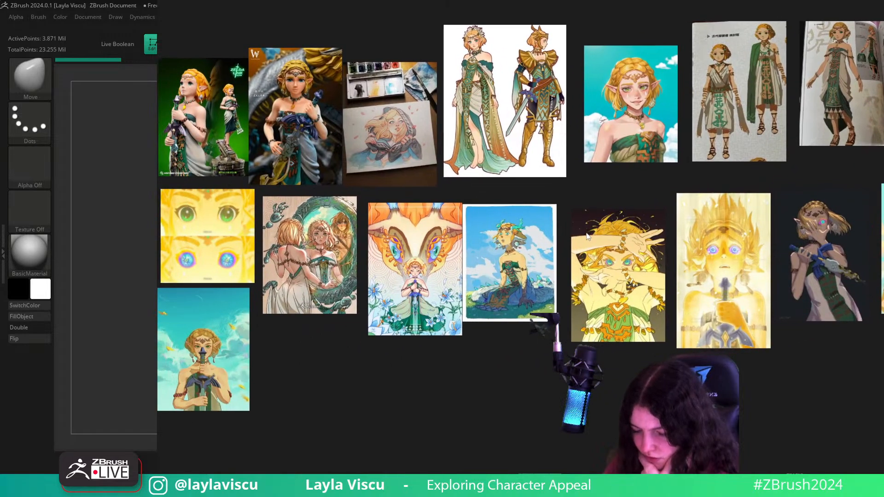
pyautogui.moveTo(508, 192); pyautogui.dragTo(572, 163, button='middle')
pyautogui.scroll(-4, 354, 403)
pyautogui.scroll(3, 506, 230)
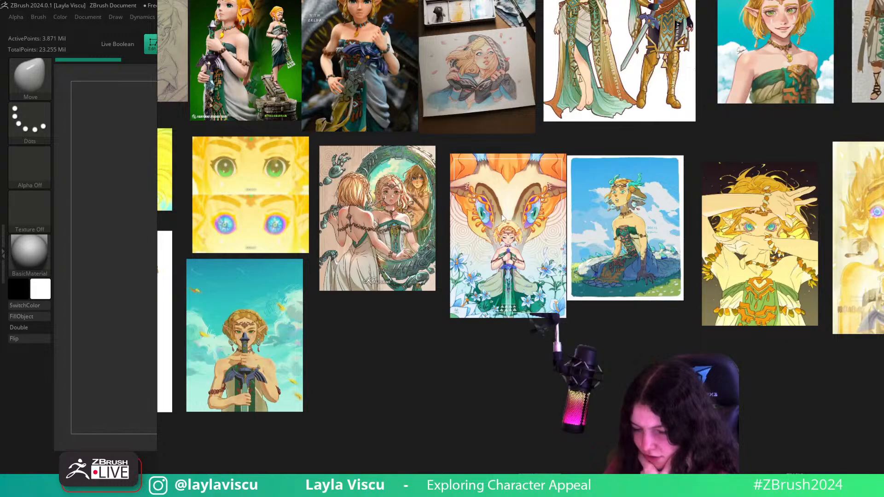
pyautogui.scroll(1, 528, 188)
pyautogui.moveTo(477, 260); pyautogui.dragTo(883, 46, button='right')
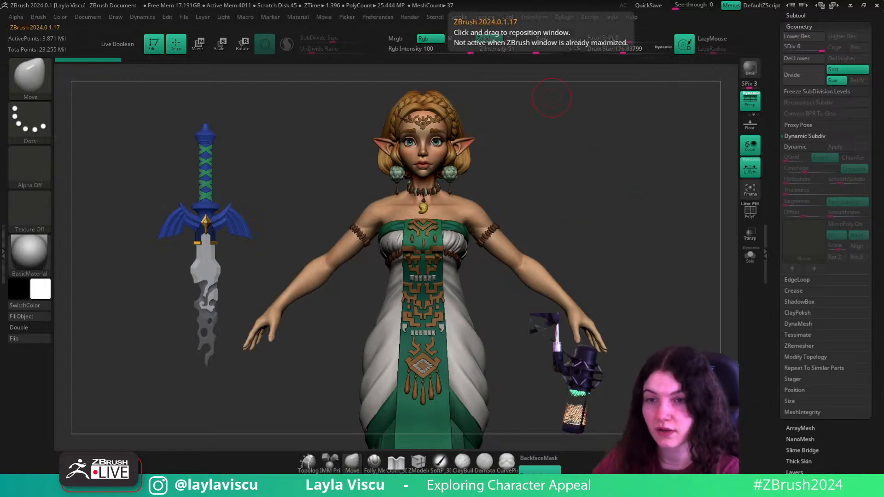
# - Display the braid's polygroups in PolyFrame with the wireframe lines off and only the fill colours showing
pyautogui.moveTo(599, 170); pyautogui.dragTo(590, 275)
pyautogui.keyDown('ctrl'); pyautogui.moveTo(449, 184); pyautogui.dragTo(449, 202, button='right'); pyautogui.keyUp('ctrl')
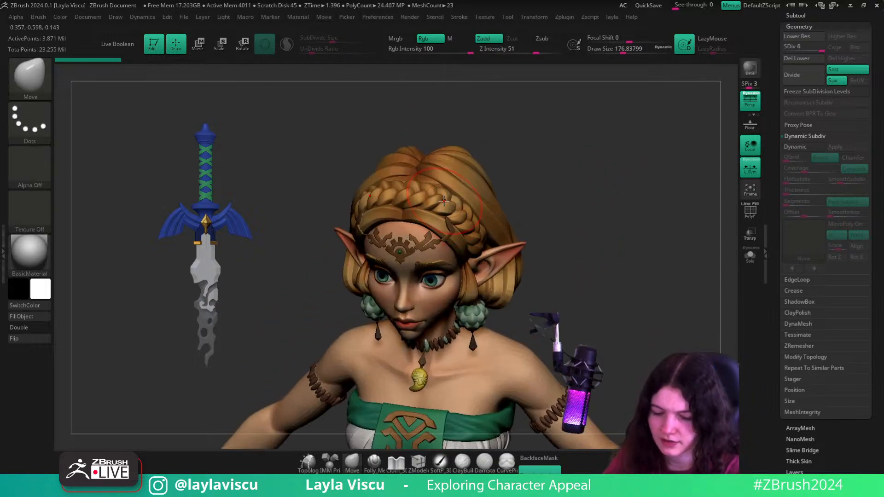
pyautogui.hotkey('shift', 'f')
pyautogui.keyDown('ctrl'); pyautogui.moveTo(667, 188); pyautogui.dragTo(671, 213, button='right'); pyautogui.keyUp('ctrl')
pyautogui.moveTo(671, 214); pyautogui.dragTo(669, 239)
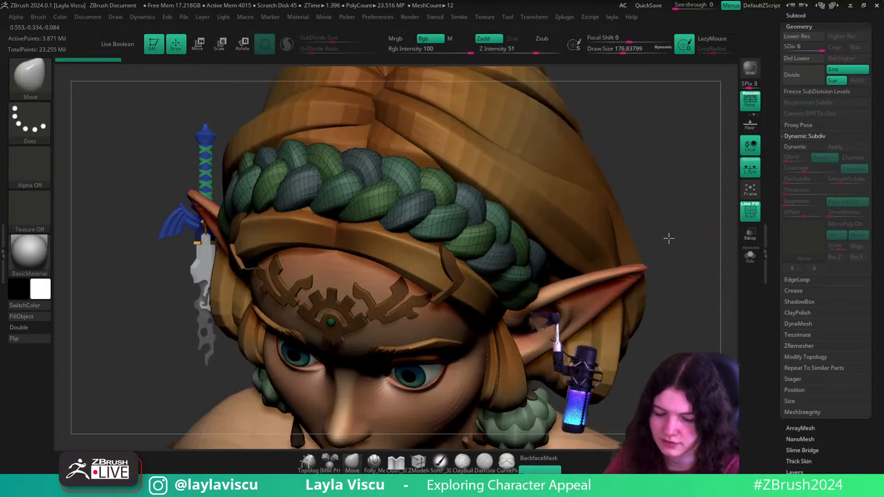
pyautogui.keyDown('ctrl'); pyautogui.moveTo(462, 193); pyautogui.dragTo(469, 243, button='right'); pyautogui.keyUp('ctrl')
pyautogui.click(743, 204)
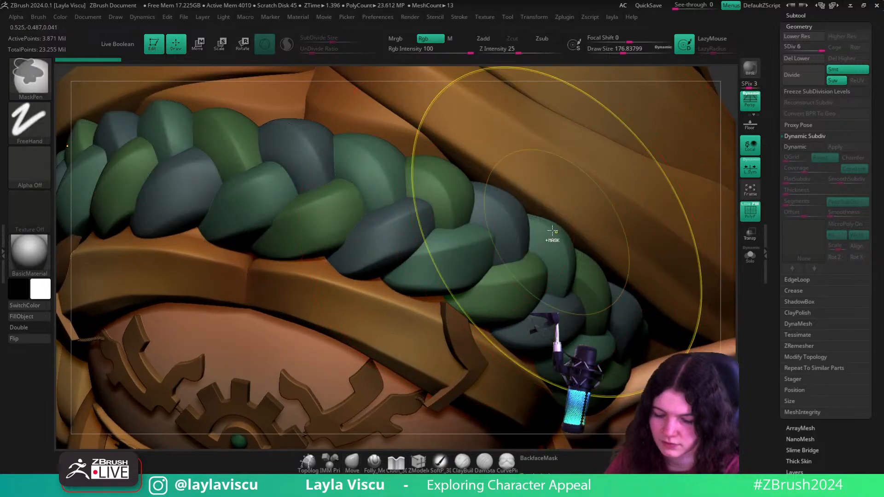
# - Undo a trial pull on the braid's front strands and turn off the Move brush's topological masking
pyautogui.keyDown('ctrl'); pyautogui.moveTo(552, 231); pyautogui.dragTo(521, 223, button='right'); pyautogui.keyUp('ctrl')
pyautogui.moveTo(691, 184)
pyautogui.mouseDown()
pyautogui.moveTo(710, 195)
pyautogui.moveTo(695, 175)
pyautogui.moveTo(681, 198)
pyautogui.mouseUp()
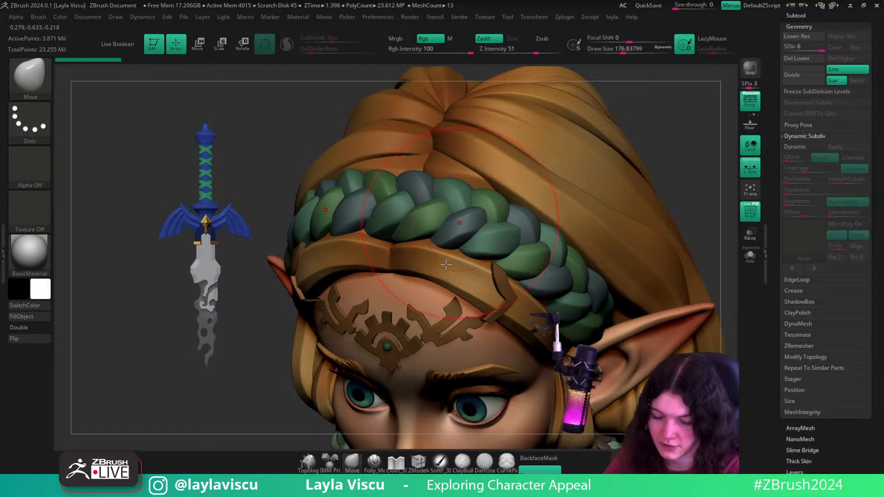
pyautogui.moveTo(459, 222); pyautogui.dragTo(456, 237)
pyautogui.hotkey('ctrl', 'z')
pyautogui.click(539, 470)
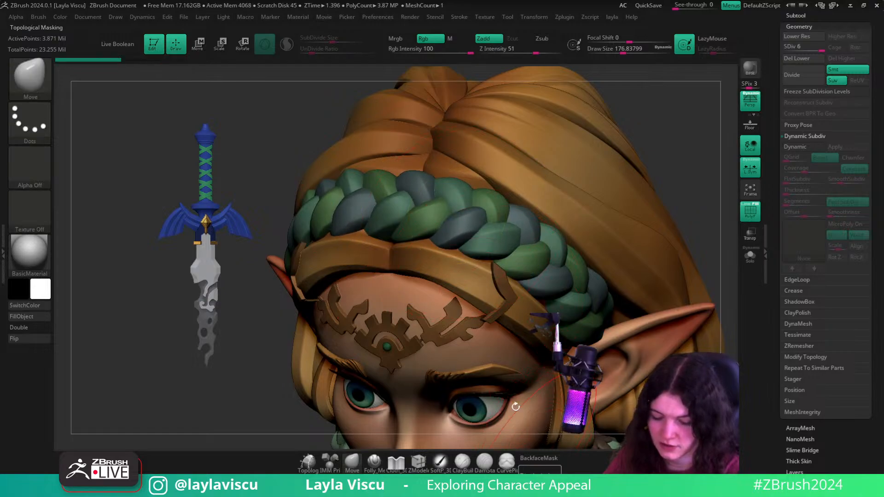
# - Dock the Brush palette and set Mask By Polygroups to 100 in its Auto Masking settings
pyautogui.click(39, 16)
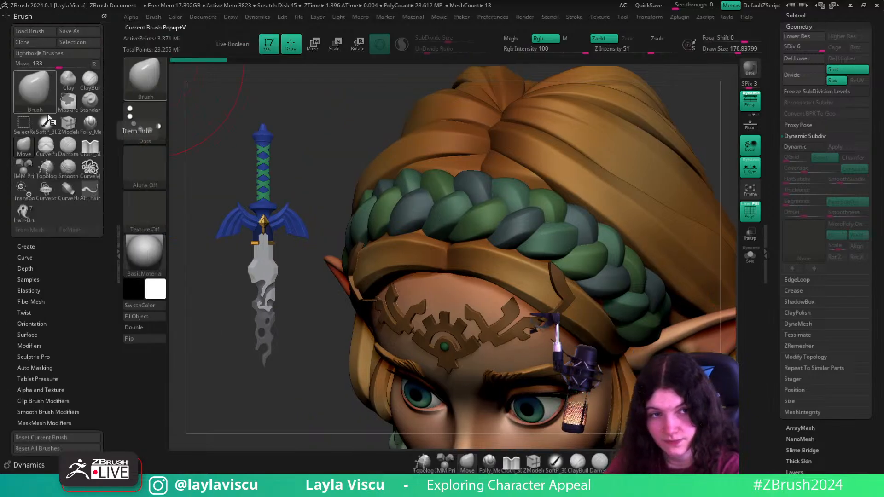
pyautogui.scroll(-2, 77, 326)
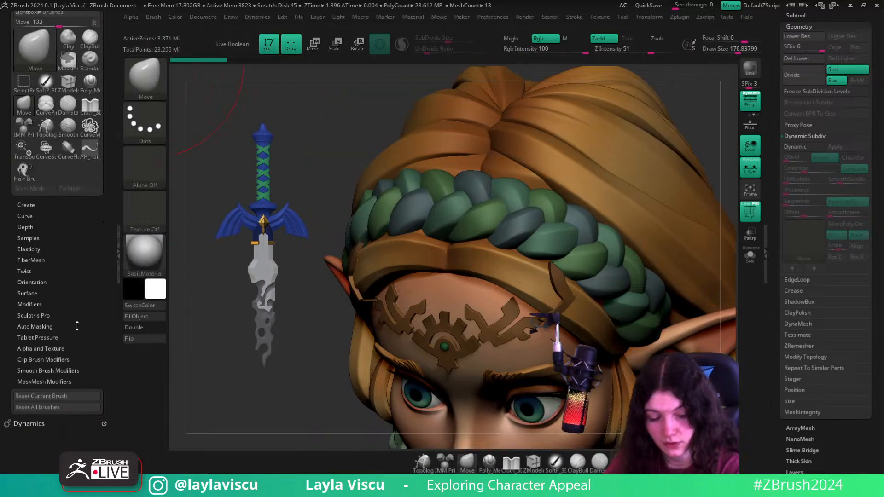
pyautogui.click(29, 325)
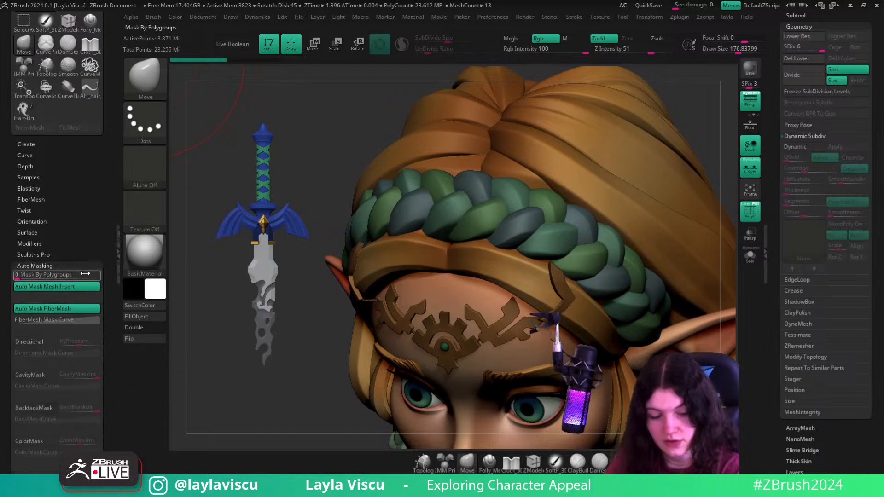
pyautogui.moveTo(23, 279); pyautogui.dragTo(32, 277)
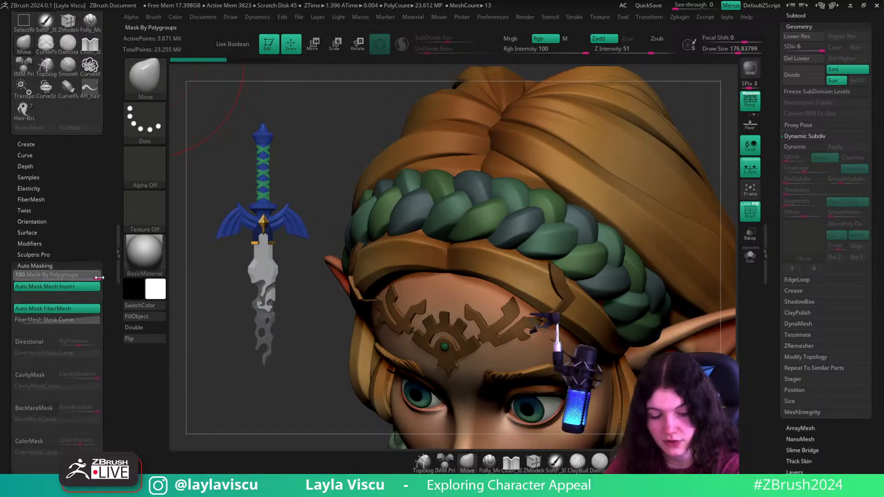
pyautogui.moveTo(100, 277); pyautogui.dragTo(101, 278)
# - Try pulling individual braid strands out of place with the polygroup-masked Move brush, and undo each pull
pyautogui.moveTo(479, 187)
pyautogui.mouseDown()
pyautogui.moveTo(480, 124)
pyautogui.moveTo(433, 251)
pyautogui.moveTo(377, 116)
pyautogui.moveTo(502, 128)
pyautogui.moveTo(369, 250)
pyautogui.moveTo(394, 124)
pyautogui.moveTo(468, 199)
pyautogui.mouseUp()
pyautogui.hotkey('ctrl', 'z')
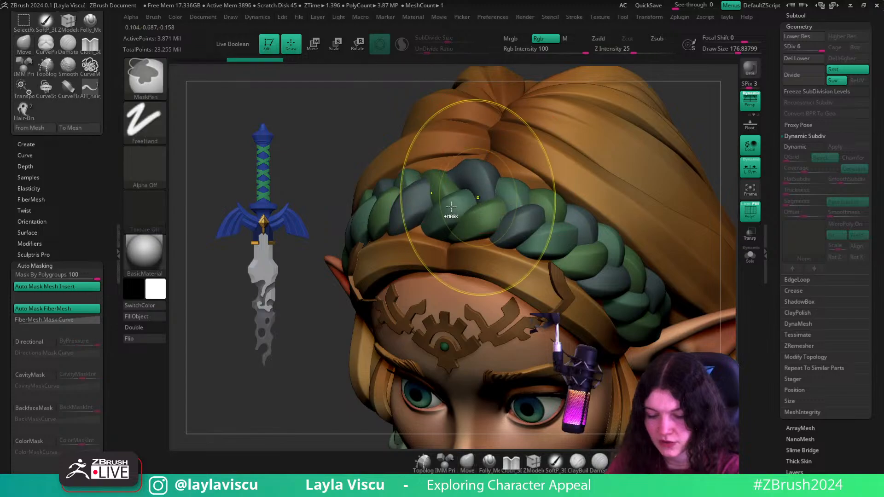
pyautogui.moveTo(432, 228)
pyautogui.mouseDown()
pyautogui.moveTo(436, 313)
pyautogui.moveTo(434, 197)
pyautogui.mouseUp()
pyautogui.hotkey('ctrl', 'z')
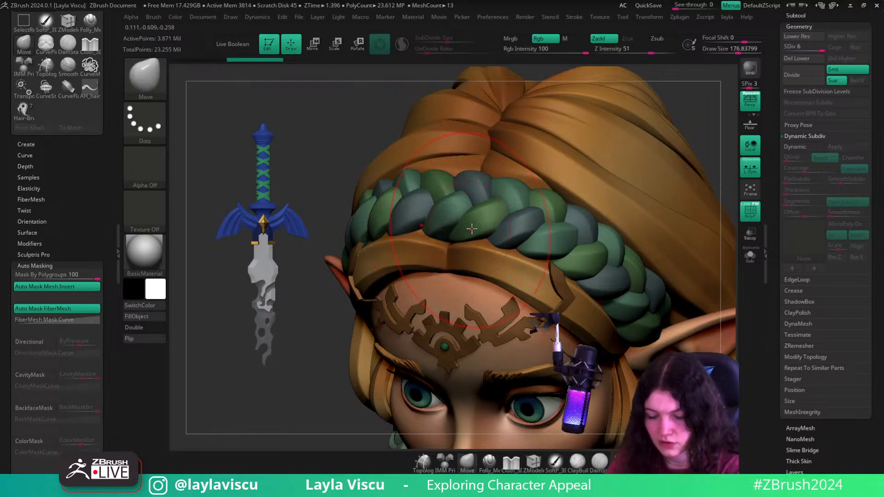
pyautogui.moveTo(471, 228)
pyautogui.mouseDown()
pyautogui.moveTo(504, 142)
pyautogui.moveTo(470, 134)
pyautogui.moveTo(466, 295)
pyautogui.mouseUp()
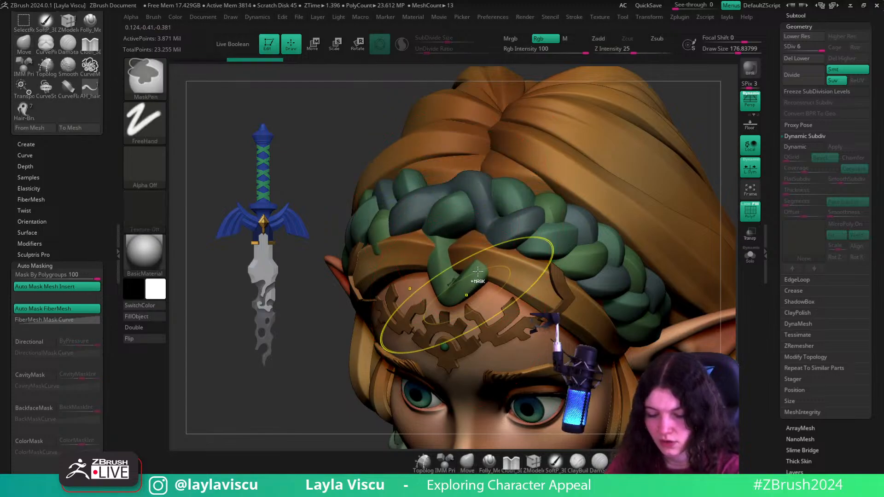
pyautogui.hotkey('ctrl', 'z')
pyautogui.hotkey('ctrl', 'z')
# - Set Mask By Polygroups to 0, try pulling the front of the braid upward unmasked, and undo the pull
pyautogui.keyDown('ctrl'); pyautogui.moveTo(423, 212); pyautogui.dragTo(616, 190, button='right'); pyautogui.keyUp('ctrl')
pyautogui.moveTo(646, 145); pyautogui.dragTo(720, 117)
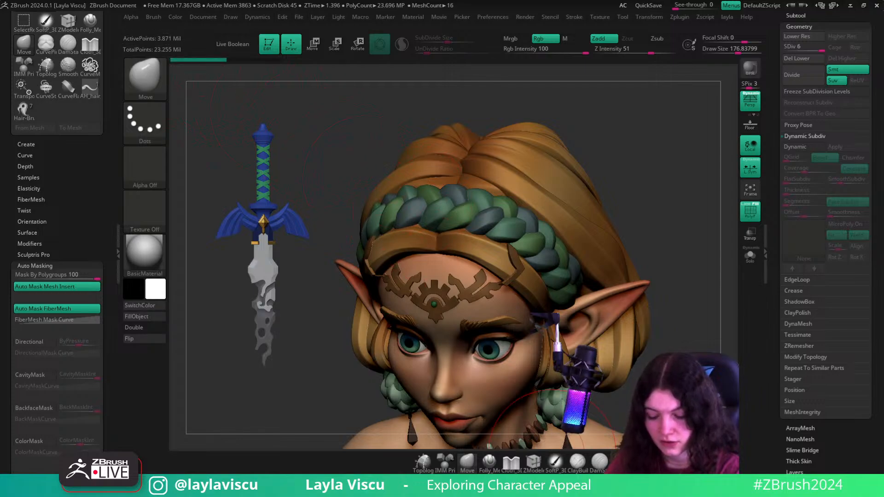
pyautogui.click(16, 276)
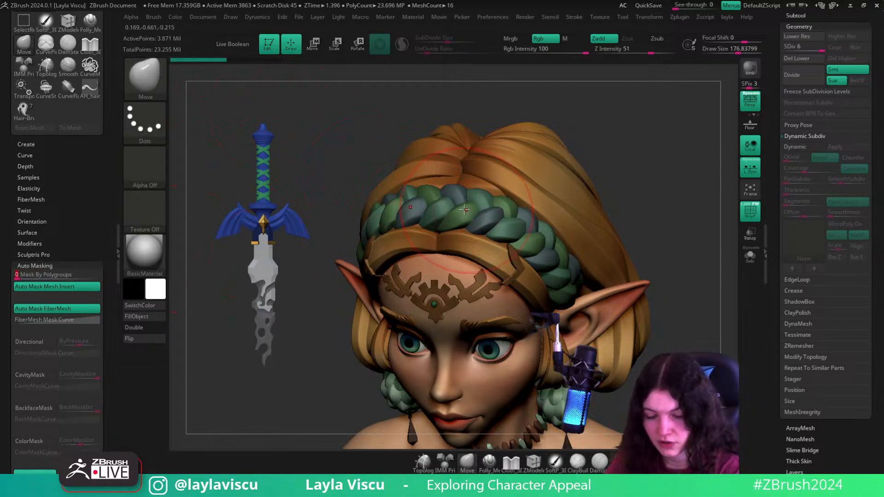
pyautogui.moveTo(456, 219); pyautogui.dragTo(456, 225)
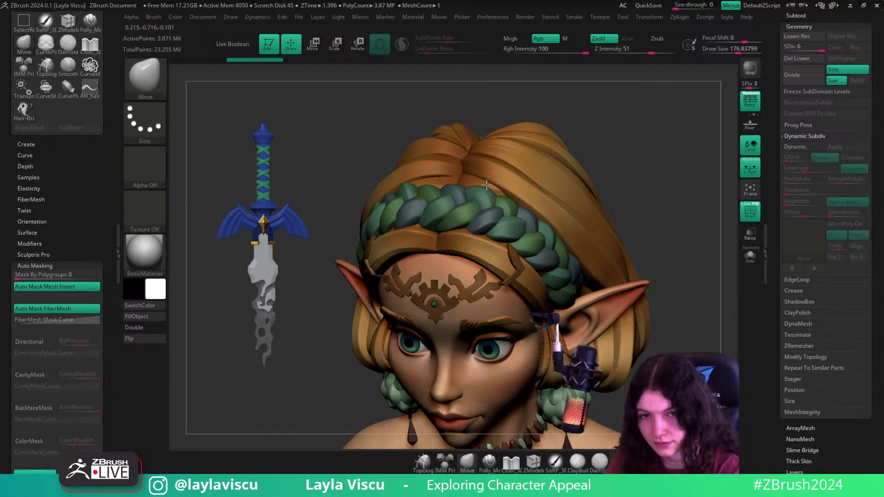
pyautogui.moveTo(486, 185); pyautogui.dragTo(490, 179)
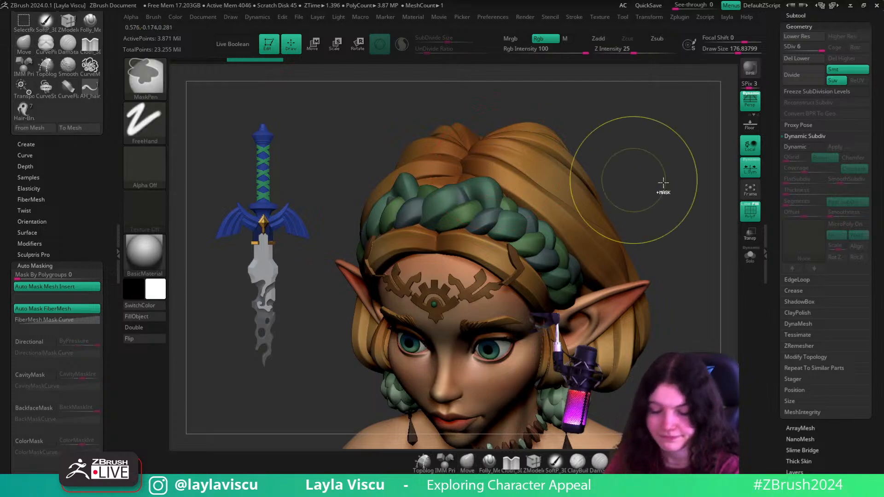
pyautogui.hotkey('ctrl', 'z')
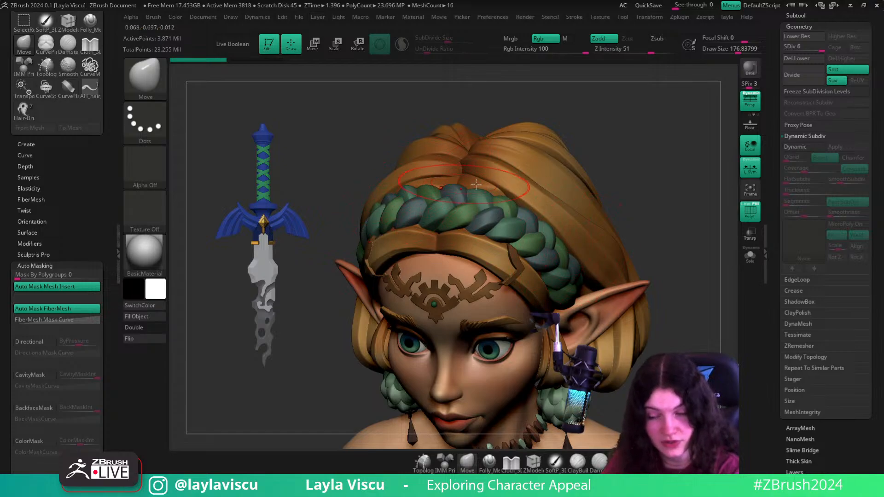
# - Raise Mask By Polygroups to 100, hide the docked Brush palette, and return the value to 0
pyautogui.moveTo(74, 273); pyautogui.dragTo(80, 275)
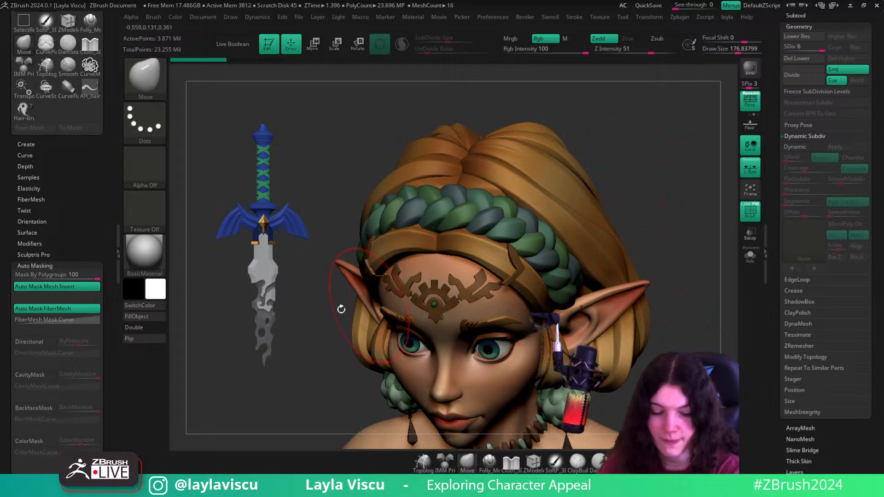
pyautogui.click(118, 231)
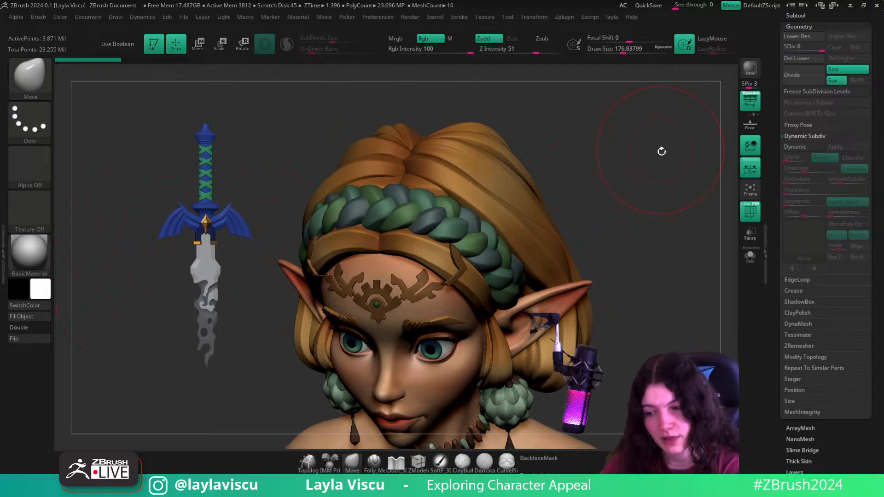
pyautogui.click(36, 16)
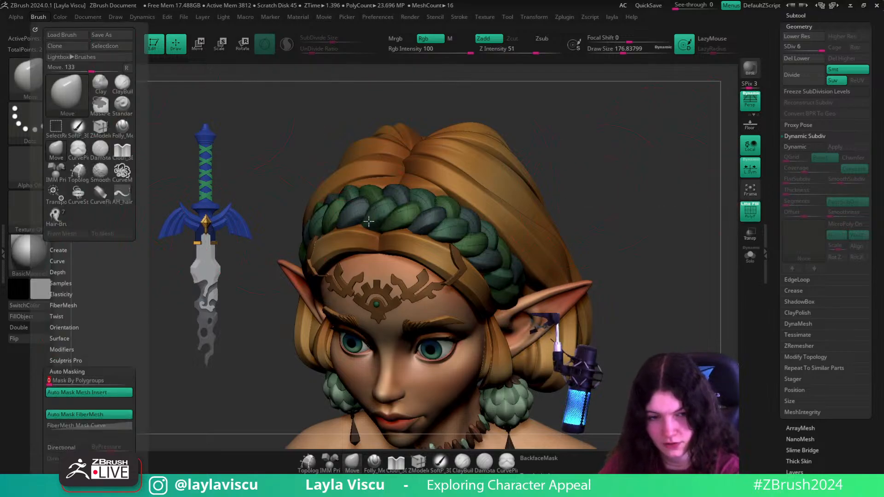
# - Turn off the PolyFrame display and switch the active material to SkinShade4 with the upper figure framed from the front
pyautogui.moveTo(593, 138)
pyautogui.mouseDown(button='right')
pyautogui.moveTo(643, 115)
pyautogui.moveTo(582, 195)
pyautogui.moveTo(505, 250)
pyautogui.moveTo(538, 116)
pyautogui.mouseUp(button='right')
pyautogui.hotkey('shift', 'f')
pyautogui.keyDown('alt'); pyautogui.moveTo(561, 195); pyautogui.dragTo(594, 186, button='right'); pyautogui.keyUp('alt')
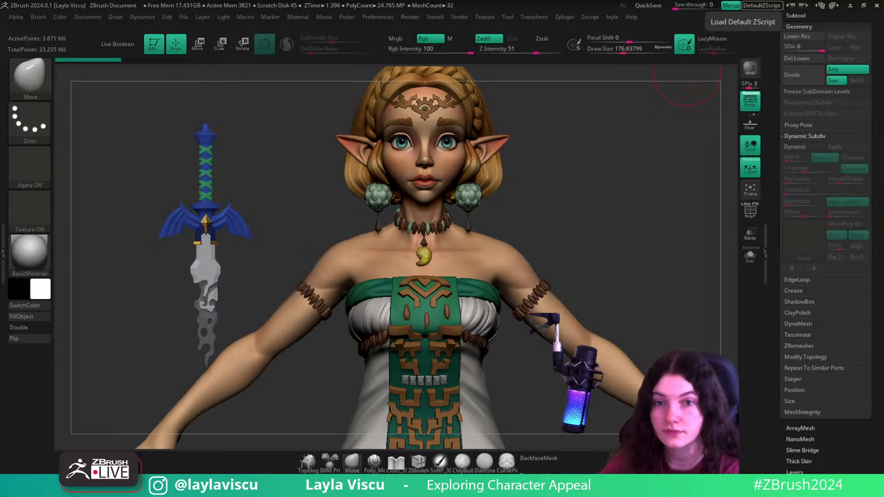
pyautogui.keyDown('ctrl'); pyautogui.moveTo(594, 200); pyautogui.dragTo(567, 221, button='right'); pyautogui.keyUp('ctrl')
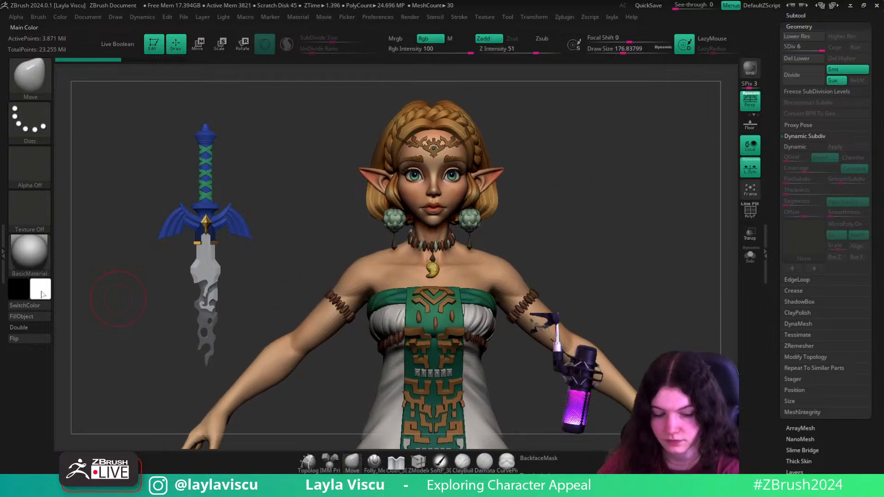
pyautogui.click(30, 253)
pyautogui.click(394, 189)
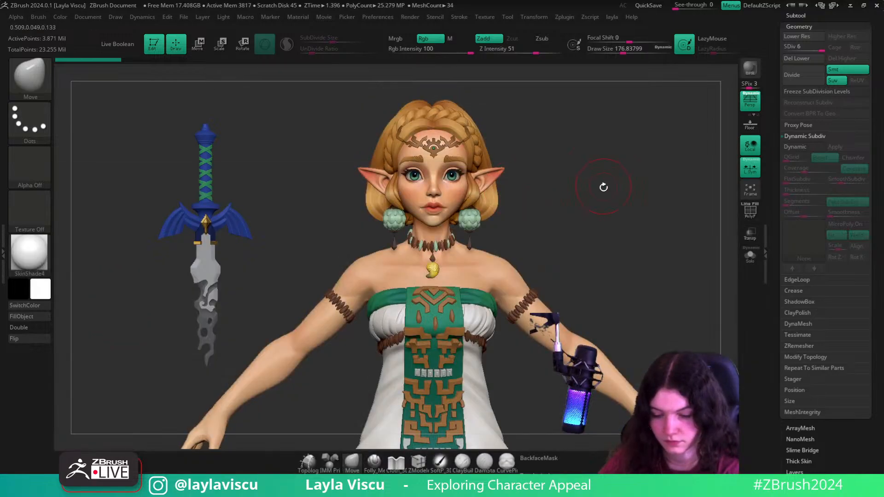
# - Select the bobbed hair mesh from behind and bring up the sculpting brushes beginning with H
pyautogui.moveTo(610, 210); pyautogui.dragTo(612, 230, button='right')
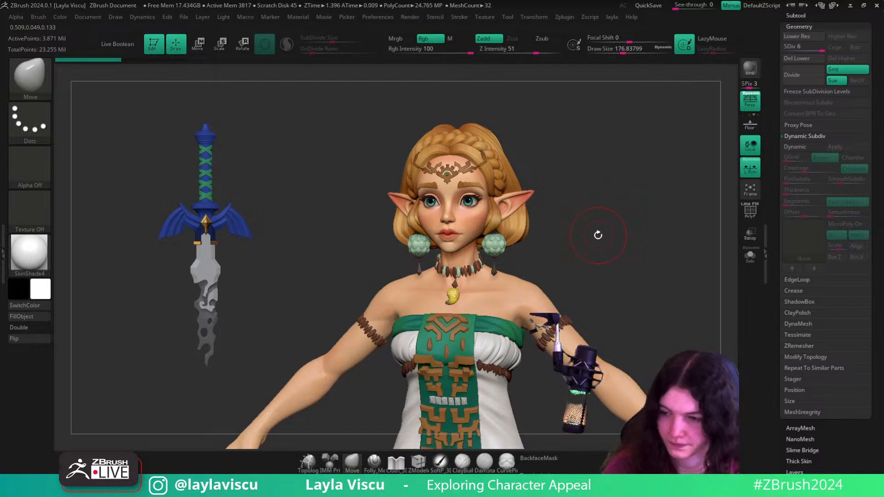
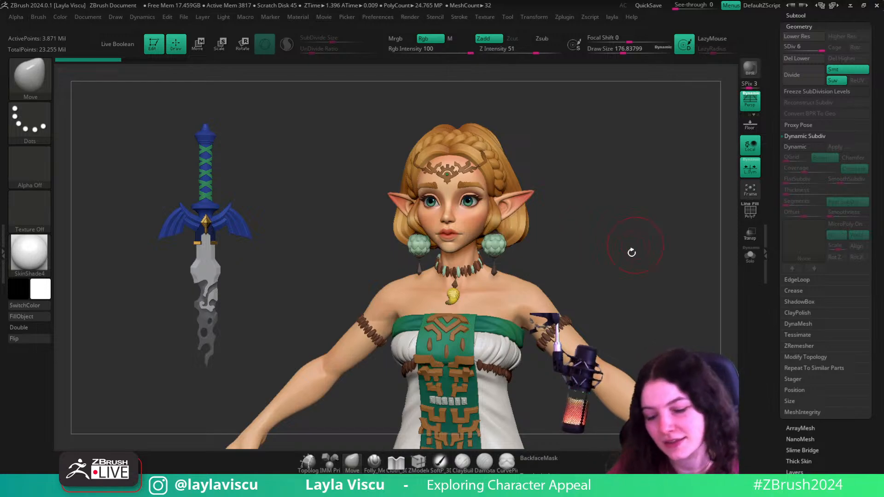
pyautogui.moveTo(635, 251); pyautogui.dragTo(637, 274)
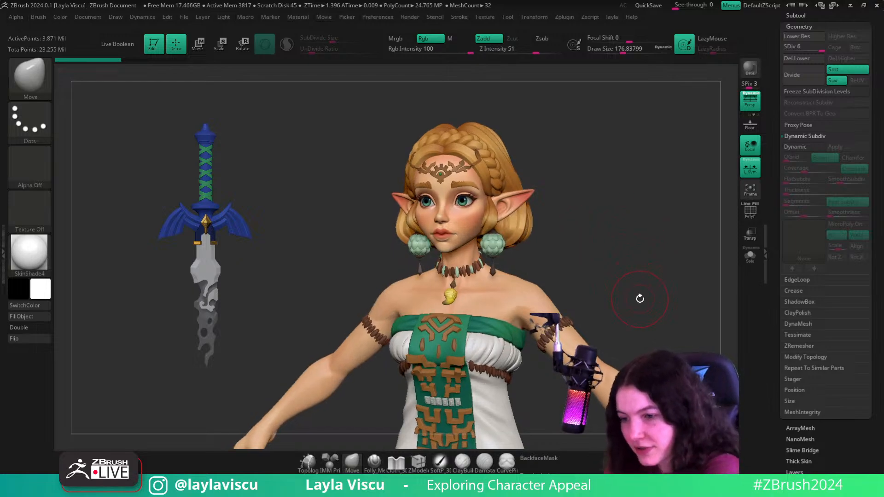
pyautogui.moveTo(632, 249)
pyautogui.mouseDown()
pyautogui.moveTo(580, 260)
pyautogui.moveTo(622, 261)
pyautogui.moveTo(589, 258)
pyautogui.mouseUp()
pyautogui.keyDown('alt'); pyautogui.click(496, 237); pyautogui.keyUp('alt')
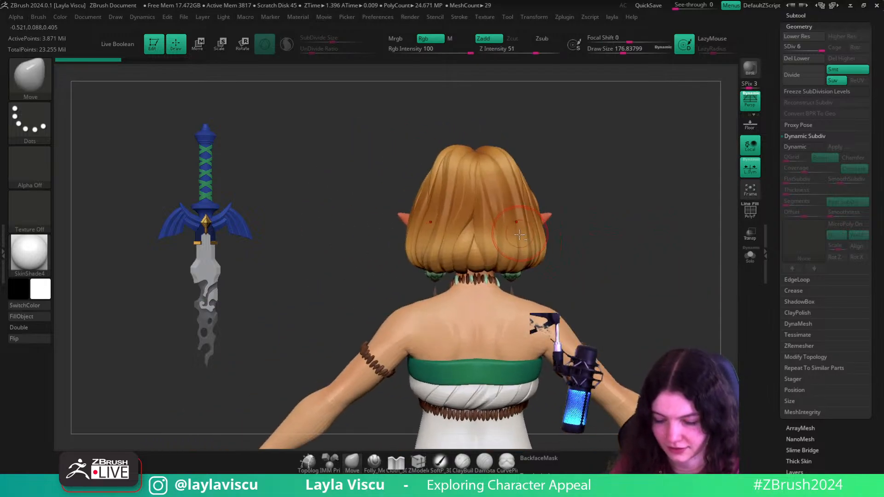
pyautogui.press('b')
pyautogui.press('h')
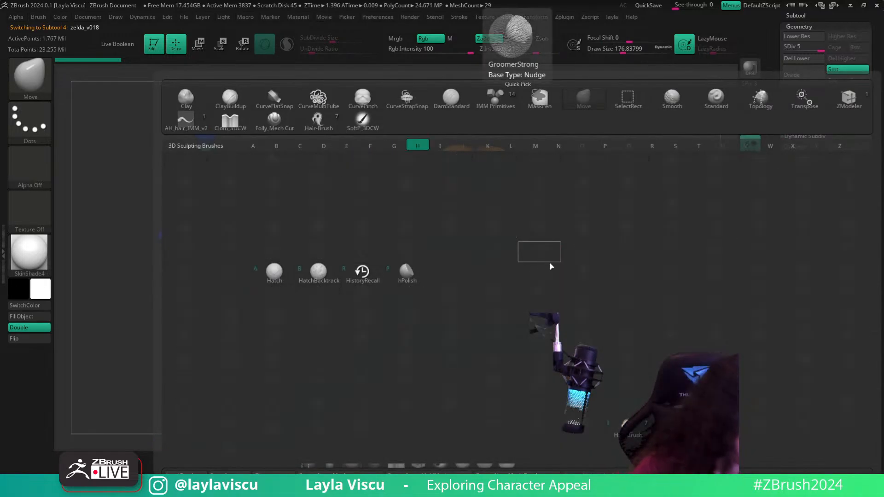
pyautogui.press('h')
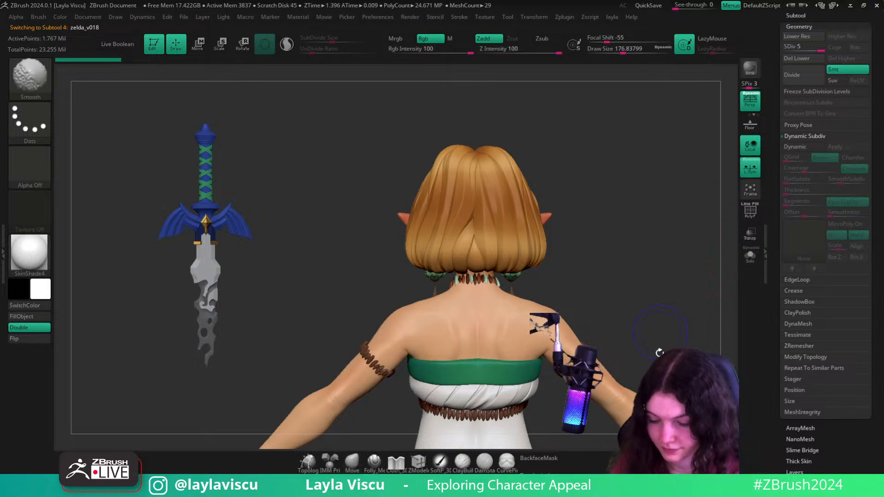
# - Switch the material to BasicMaterial and turn off the polypaint colour on the zelda_v018 hair subtool
pyautogui.click(46, 258)
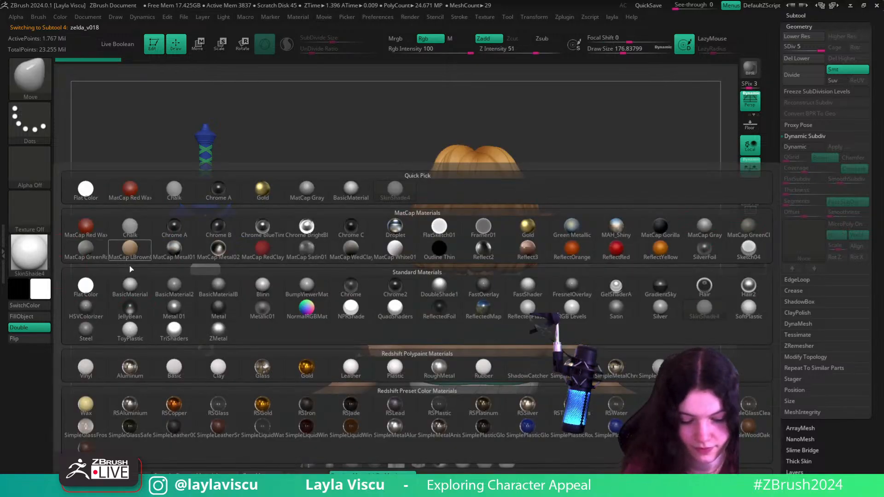
pyautogui.click(138, 276)
pyautogui.scroll(5, 825, 65)
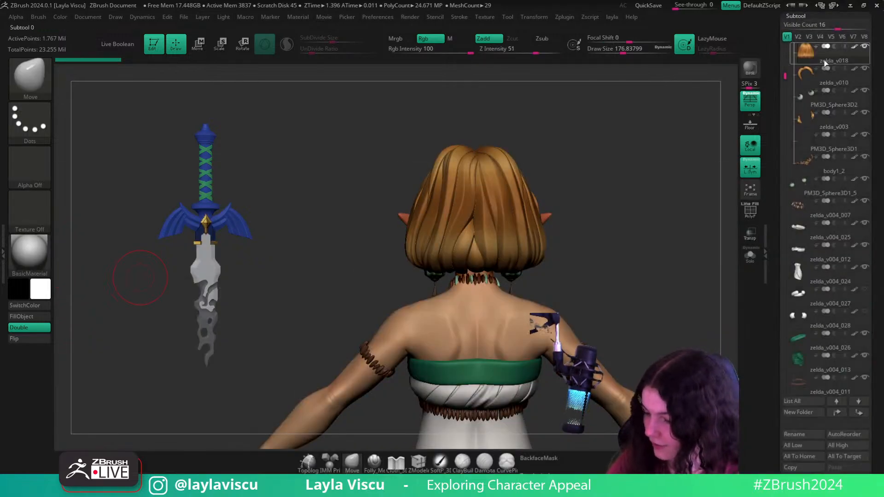
pyautogui.click(854, 46)
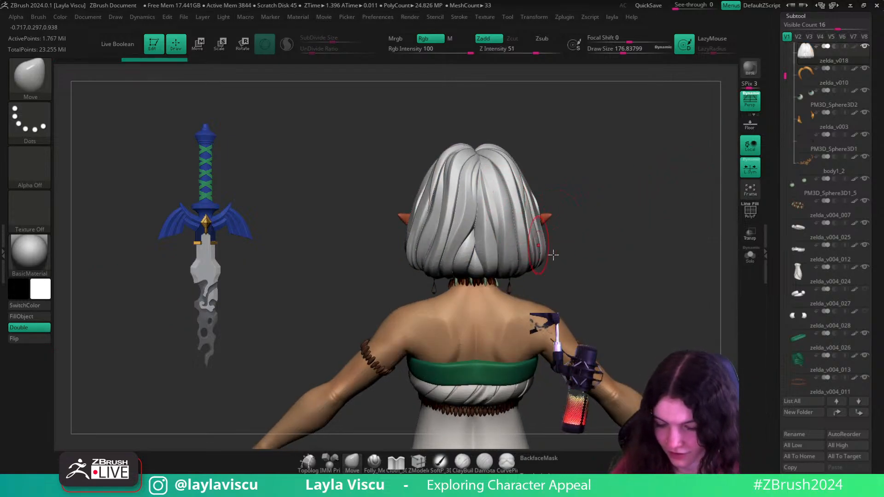
# - Duplicate the back hair subtool and lower the copy to subdivision level 3
pyautogui.moveTo(615, 275); pyautogui.dragTo(609, 293)
pyautogui.moveTo(878, 226); pyautogui.dragTo(878, 115)
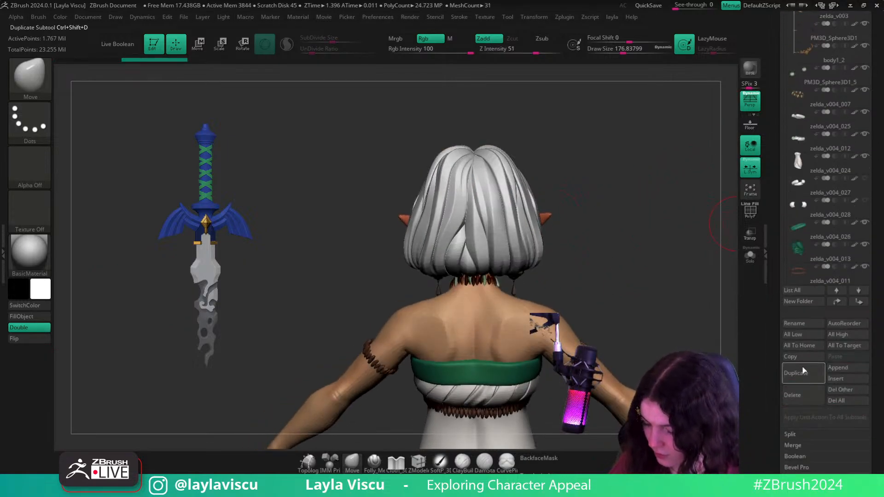
pyautogui.click(802, 371)
pyautogui.moveTo(874, 181); pyautogui.dragTo(874, 375)
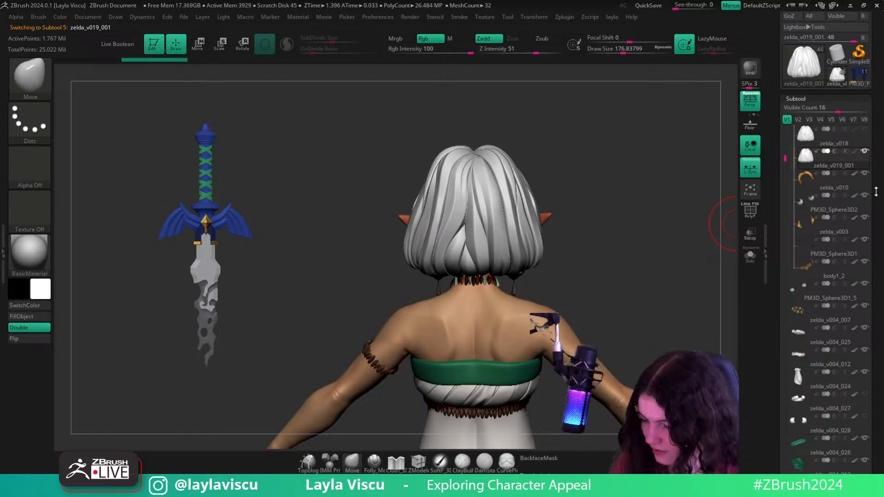
pyautogui.moveTo(875, 192); pyautogui.dragTo(868, 79)
pyautogui.click(797, 402)
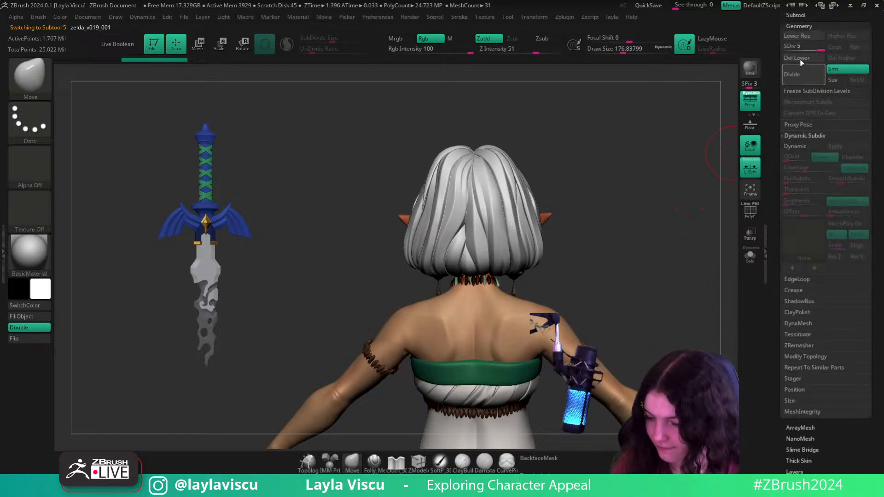
pyautogui.moveTo(790, 48); pyautogui.dragTo(790, 48)
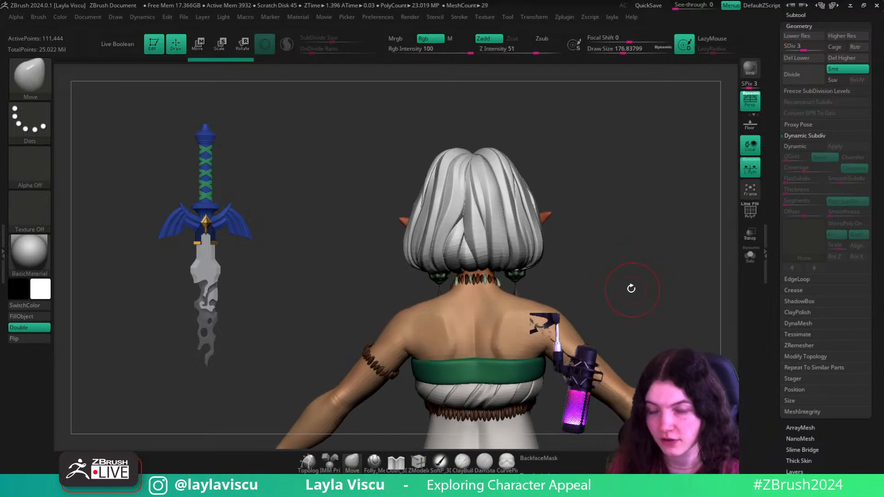
# - Choose the hPolish brush at draw size about 116 and isolate the wide strand just right of the back parting
pyautogui.keyDown('ctrl'); pyautogui.moveTo(534, 234); pyautogui.dragTo(491, 198, button='right'); pyautogui.keyUp('ctrl')
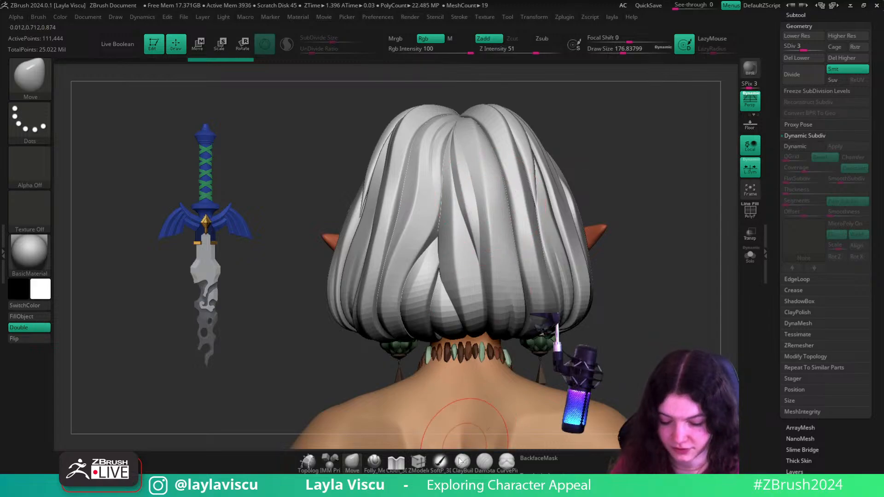
pyautogui.press('b')
pyautogui.press('h')
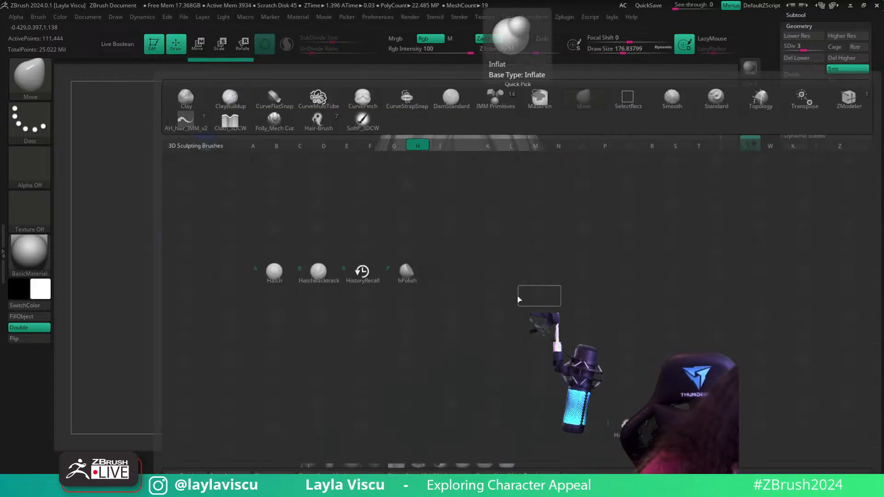
pyautogui.press('p')
pyautogui.press('s')
pyautogui.moveTo(491, 187); pyautogui.dragTo(485, 187)
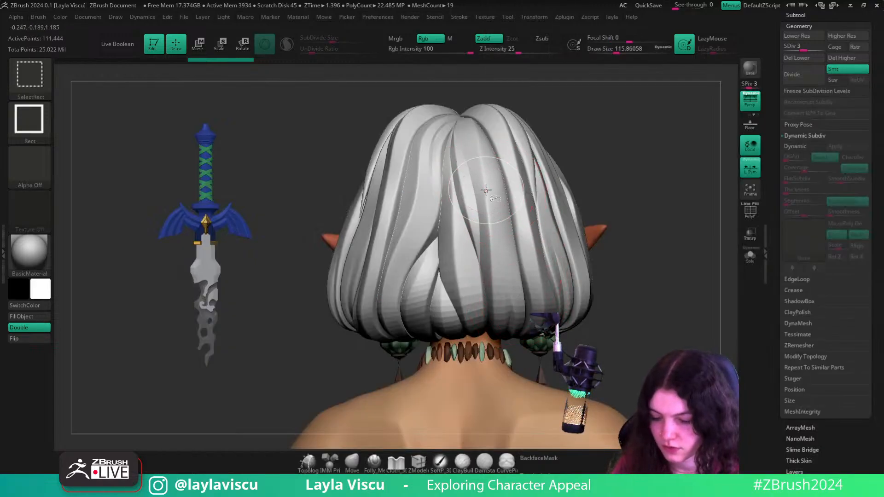
pyautogui.keyDown('ctrl'); pyautogui.keyDown('shift'); pyautogui.click(487, 191); pyautogui.keyUp('shift'); pyautogui.keyUp('ctrl')
pyautogui.keyDown('alt'); pyautogui.moveTo(625, 190); pyautogui.dragTo(630, 222, button='right'); pyautogui.keyUp('alt')
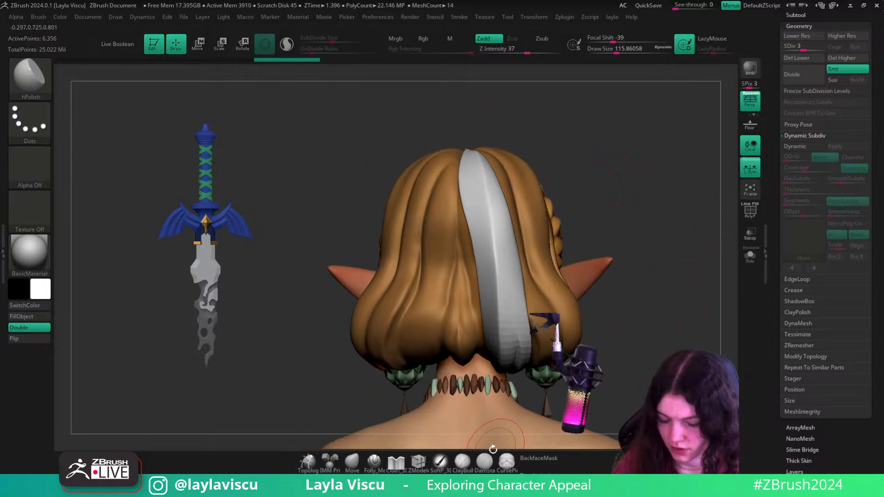
pyautogui.moveTo(649, 300)
pyautogui.mouseDown(button='right')
pyautogui.moveTo(676, 280)
pyautogui.moveTo(678, 322)
pyautogui.moveTo(667, 299)
pyautogui.mouseUp(button='right')
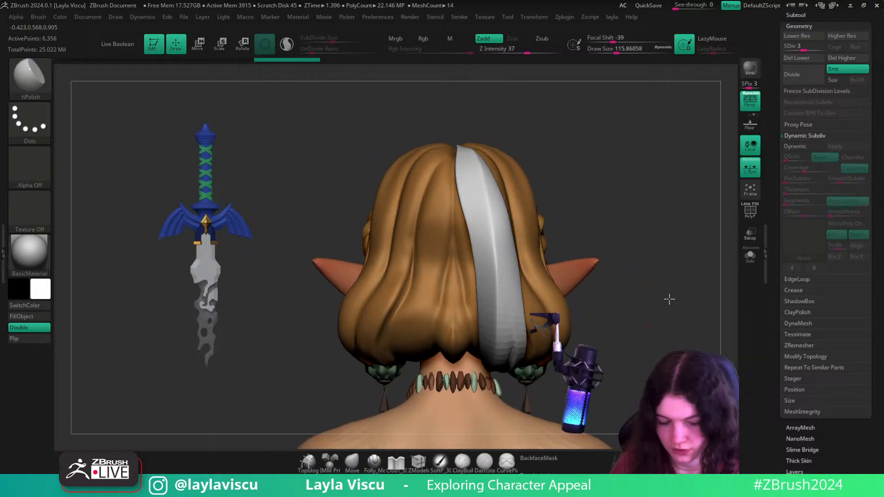
# - Flatten the isolated strand's ridges along its length with TrimDynamic, undo the last stroke, and show all the hair again
pyautogui.press('b')
pyautogui.press('t')
pyautogui.press('d')
pyautogui.moveTo(496, 366)
pyautogui.mouseDown()
pyautogui.moveTo(498, 290)
pyautogui.moveTo(481, 179)
pyautogui.moveTo(510, 317)
pyautogui.mouseUp()
pyautogui.moveTo(480, 162); pyautogui.dragTo(507, 331)
pyautogui.moveTo(502, 225)
pyautogui.mouseDown()
pyautogui.moveTo(514, 299)
pyautogui.moveTo(479, 154)
pyautogui.mouseUp()
pyautogui.moveTo(597, 156); pyautogui.dragTo(591, 185)
pyautogui.moveTo(467, 181)
pyautogui.mouseDown()
pyautogui.moveTo(480, 217)
pyautogui.moveTo(490, 368)
pyautogui.moveTo(462, 158)
pyautogui.moveTo(496, 323)
pyautogui.mouseUp()
pyautogui.hotkey('ctrl', 'z')
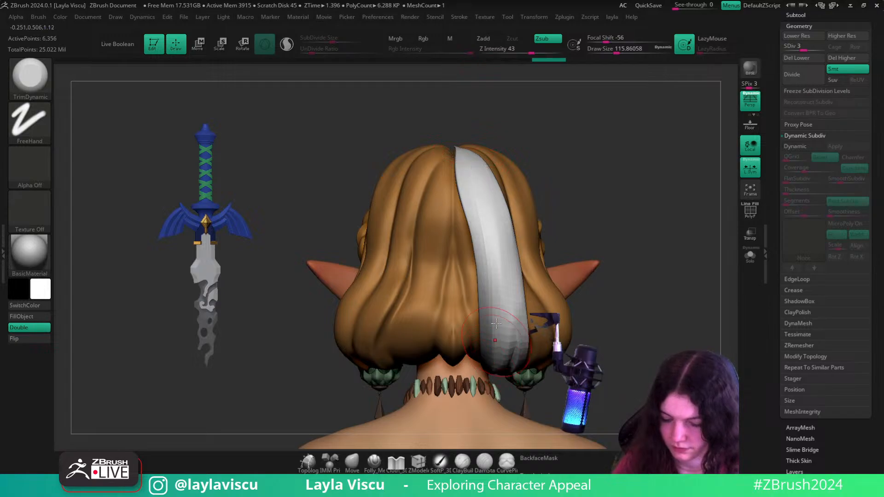
pyautogui.keyDown('ctrl'); pyautogui.keyDown('shift'); pyautogui.click(627, 217); pyautogui.keyUp('shift'); pyautogui.keyUp('ctrl')
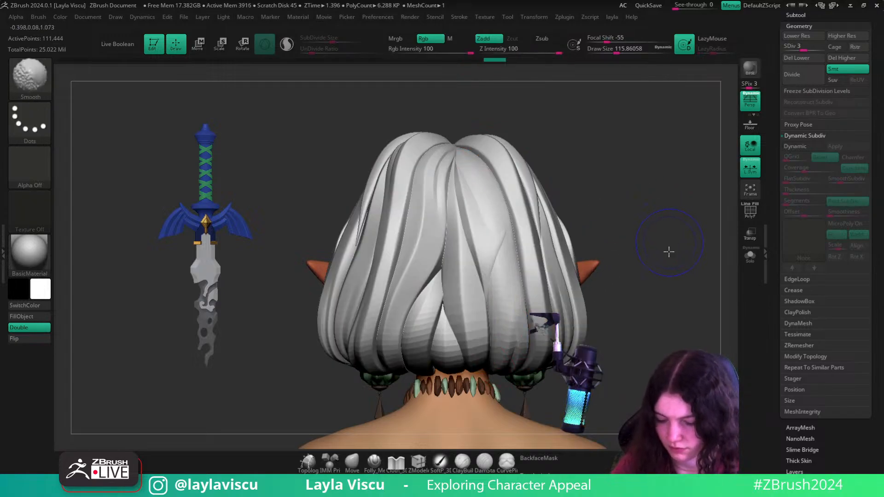
# - Reshape the trimmed strand beside the back parting using the Move brush at draw size about 344
pyautogui.click(352, 463)
pyautogui.press('s')
pyautogui.moveTo(496, 209)
pyautogui.mouseDown()
pyautogui.moveTo(516, 209)
pyautogui.moveTo(488, 221)
pyautogui.mouseUp()
pyautogui.press('s')
pyautogui.press('s')
pyautogui.moveTo(598, 171); pyautogui.dragTo(590, 166)
# - Turn on BackfaceMask and nudge the strands around the back parting with the Move brush at draw size about 311
pyautogui.press('s')
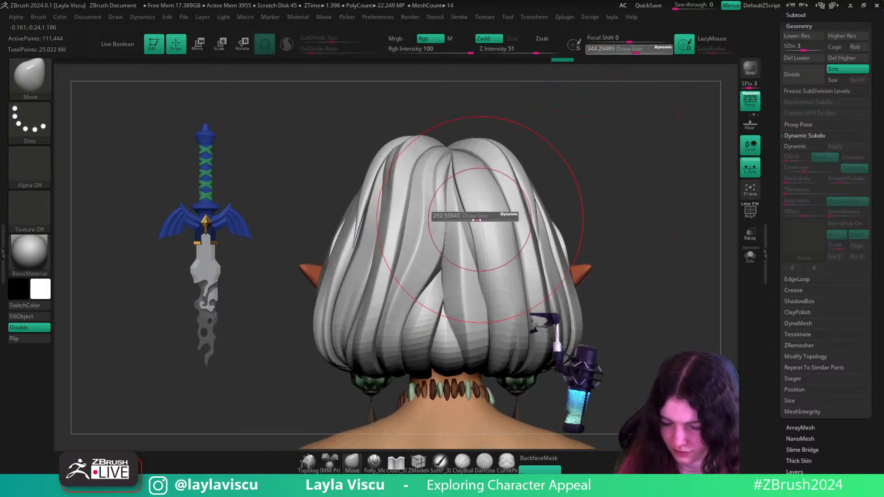
pyautogui.moveTo(475, 218); pyautogui.dragTo(468, 218)
pyautogui.click(550, 458)
pyautogui.moveTo(593, 281); pyautogui.dragTo(573, 275)
pyautogui.moveTo(482, 221); pyautogui.dragTo(474, 229)
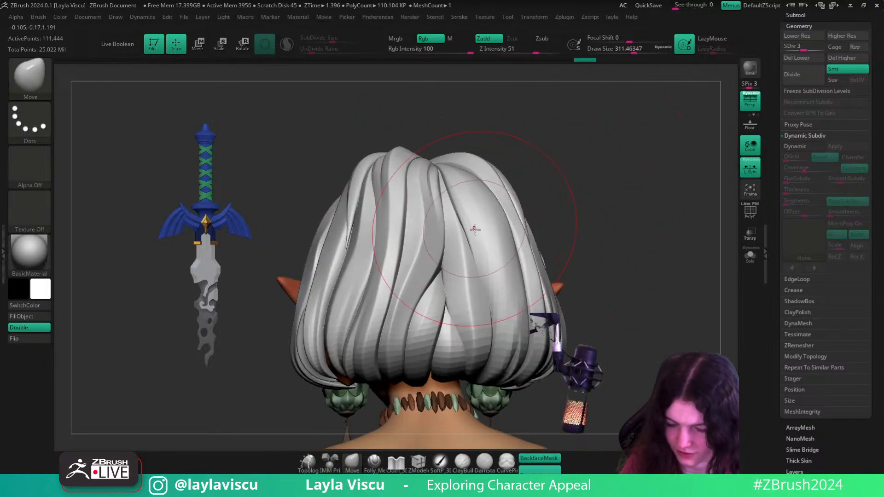
pyautogui.moveTo(567, 199); pyautogui.dragTo(600, 195)
pyautogui.moveTo(440, 189); pyautogui.dragTo(444, 188)
pyautogui.keyDown('shift'); pyautogui.moveTo(564, 162); pyautogui.dragTo(624, 194); pyautogui.keyUp('shift')
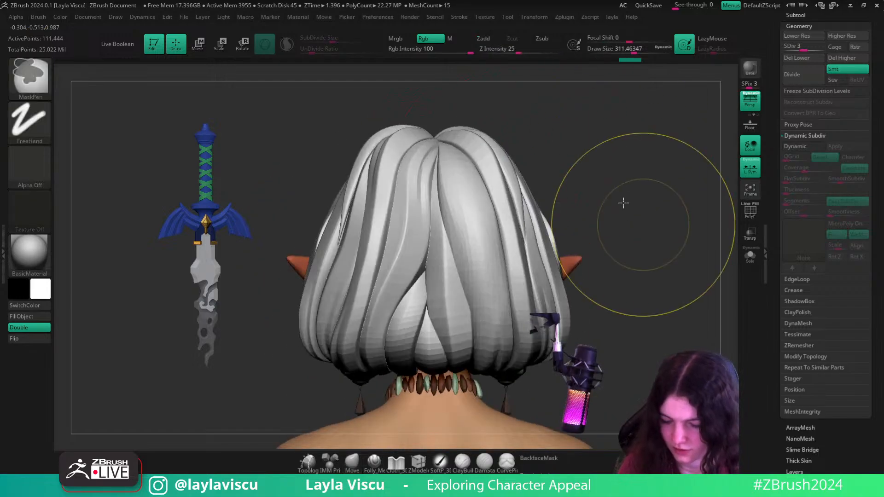
# - Adjust the wide strand within the back hair with Move at draw size about 239, then reduce the brush to about 149
pyautogui.keyDown('ctrl'); pyautogui.moveTo(623, 203); pyautogui.dragTo(590, 235, button='right'); pyautogui.keyUp('ctrl')
pyautogui.moveTo(595, 230)
pyautogui.keyDown('alt'); pyautogui.mouseDown()
pyautogui.moveTo(606, 269)
pyautogui.moveTo(589, 263)
pyautogui.mouseUp(); pyautogui.keyUp('alt')
pyautogui.press('s')
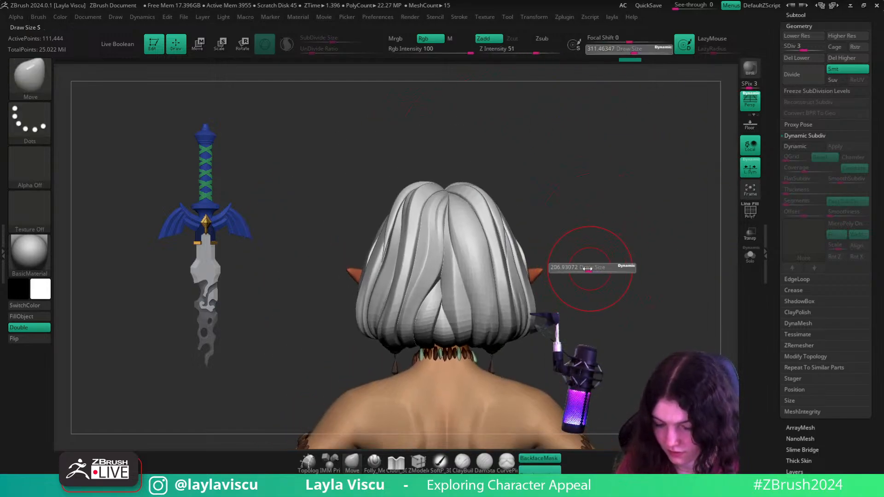
pyautogui.press('s')
pyautogui.moveTo(452, 252); pyautogui.dragTo(461, 242)
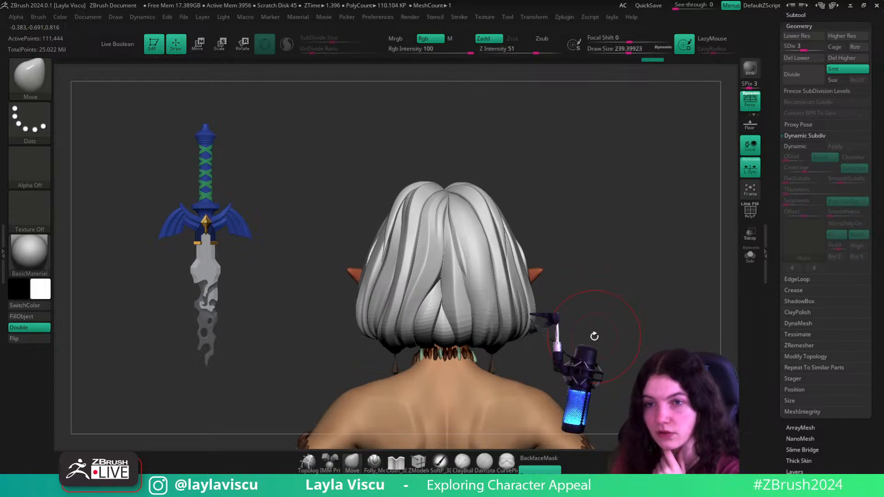
pyautogui.moveTo(581, 283); pyautogui.dragTo(577, 300)
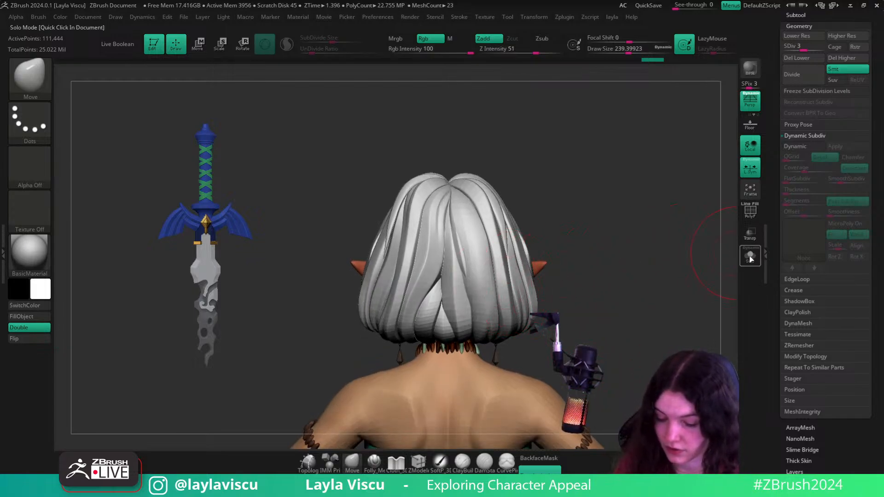
pyautogui.press('[')
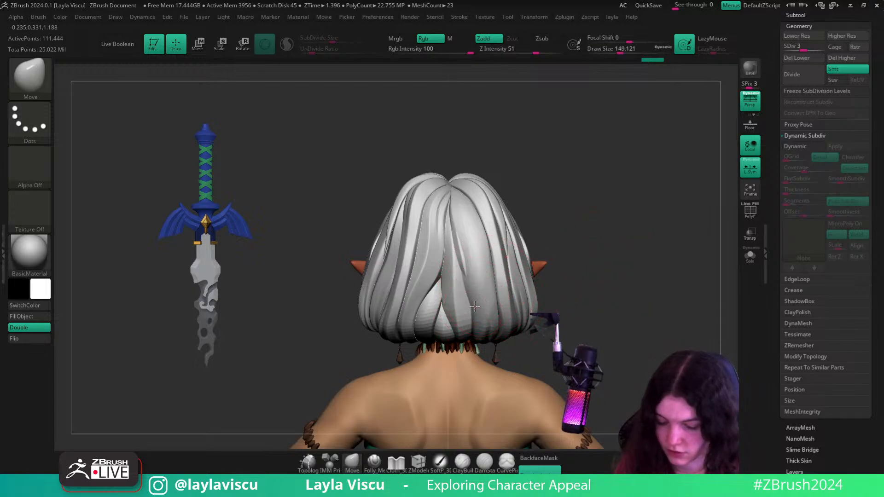
pyautogui.moveTo(594, 273); pyautogui.dragTo(519, 290)
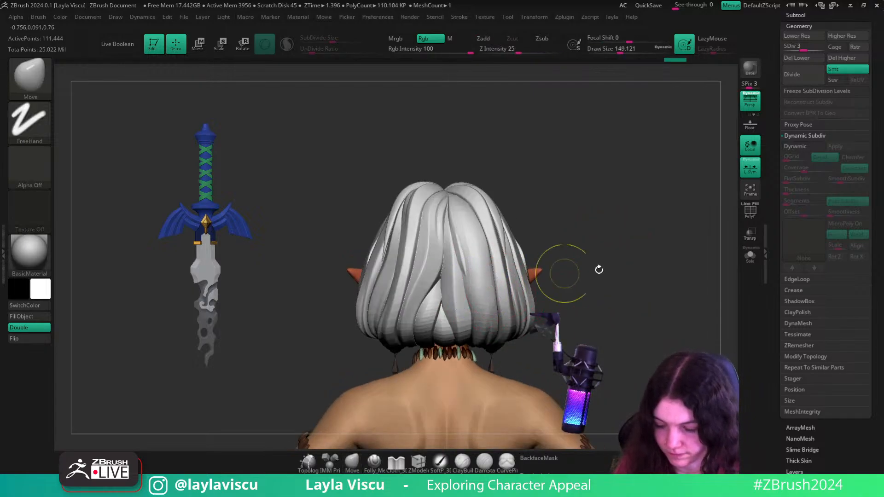
# - Solo the hair, isolate the wide strand and smooth its upper and middle length, then show the full hair
pyautogui.click(749, 257)
pyautogui.keyDown('ctrl'); pyautogui.keyDown('shift'); pyautogui.click(484, 287); pyautogui.keyUp('shift'); pyautogui.keyUp('ctrl')
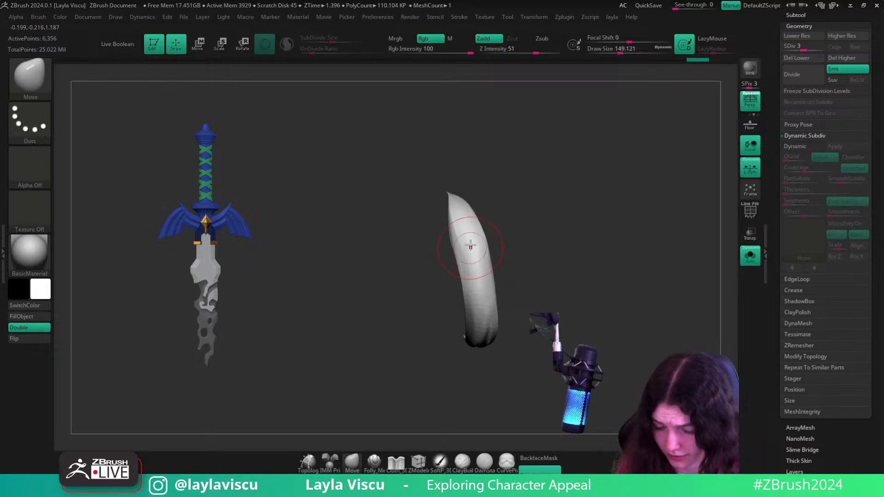
pyautogui.keyDown('shift'); pyautogui.moveTo(470, 248); pyautogui.dragTo(473, 276); pyautogui.keyUp('shift')
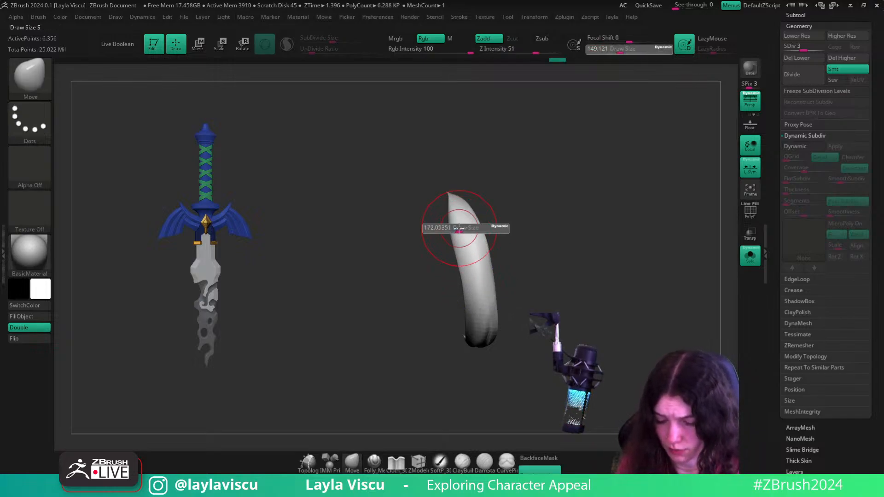
pyautogui.keyDown('ctrl'); pyautogui.keyDown('shift'); pyautogui.click(565, 236); pyautogui.keyUp('shift'); pyautogui.keyUp('ctrl')
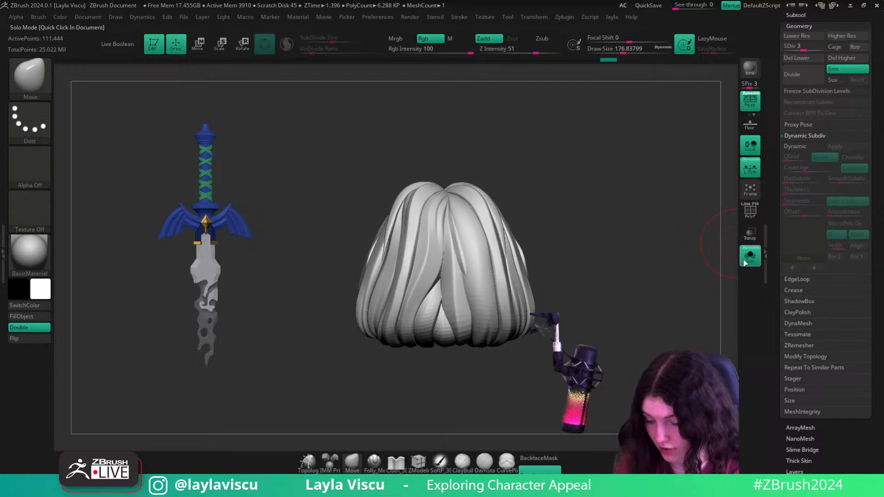
pyautogui.keyDown('ctrl'); pyautogui.keyDown('shift'); pyautogui.click(489, 288); pyautogui.keyUp('shift'); pyautogui.keyUp('ctrl')
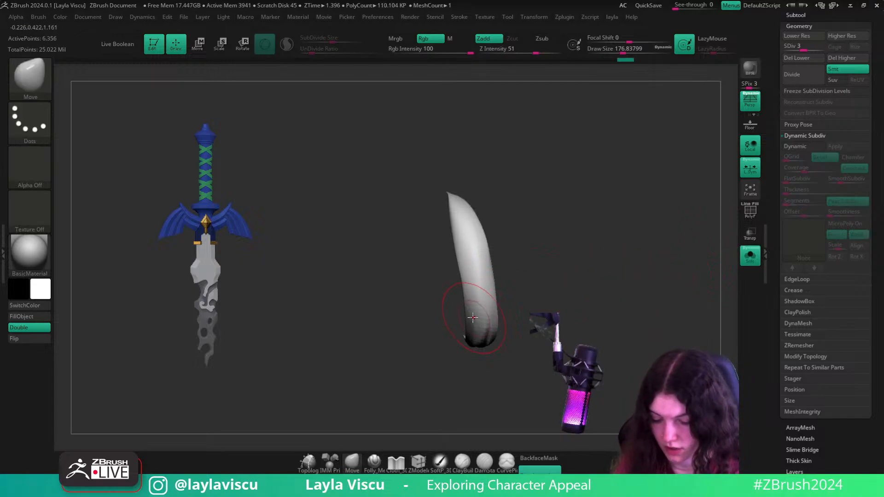
pyautogui.keyDown('ctrl'); pyautogui.keyDown('shift'); pyautogui.click(549, 272); pyautogui.keyUp('shift'); pyautogui.keyUp('ctrl')
# - Isolate the wide strand and reshape its lower curve with Move at draw size about 182, then unhide the other strands
pyautogui.keyDown('ctrl'); pyautogui.keyDown('shift'); pyautogui.click(486, 291); pyautogui.keyUp('shift'); pyautogui.keyUp('ctrl')
pyautogui.moveTo(514, 311); pyautogui.dragTo(554, 296)
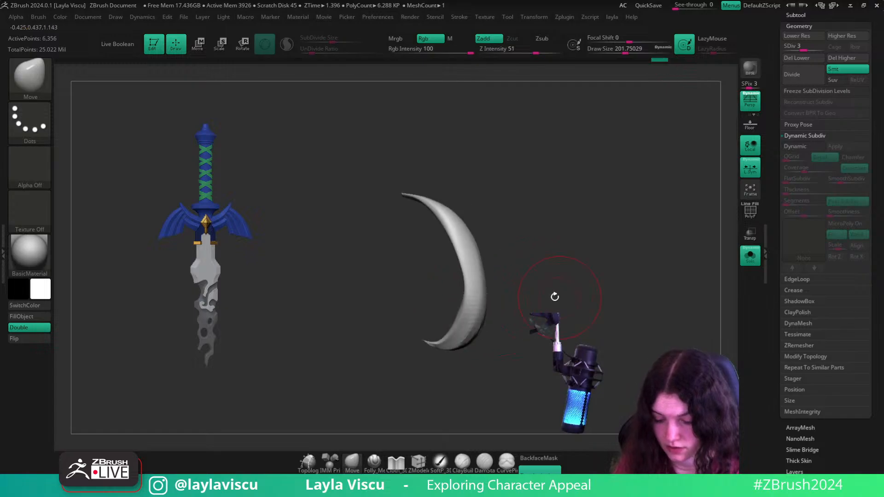
pyautogui.press('s')
pyautogui.click(464, 314)
pyautogui.moveTo(461, 314); pyautogui.dragTo(470, 308)
pyautogui.moveTo(543, 285)
pyautogui.mouseDown()
pyautogui.moveTo(590, 270)
pyautogui.moveTo(572, 258)
pyautogui.mouseUp()
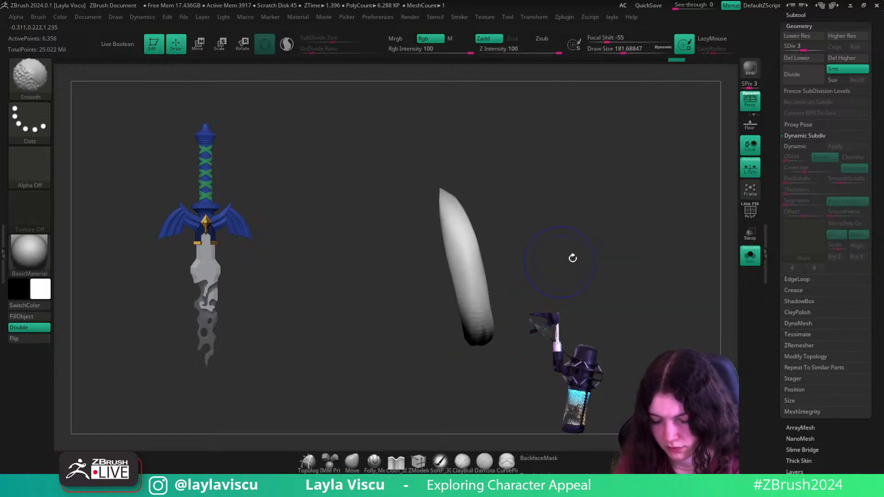
pyautogui.keyDown('ctrl'); pyautogui.keyDown('shift'); pyautogui.click(579, 274); pyautogui.keyUp('shift'); pyautogui.keyUp('ctrl')
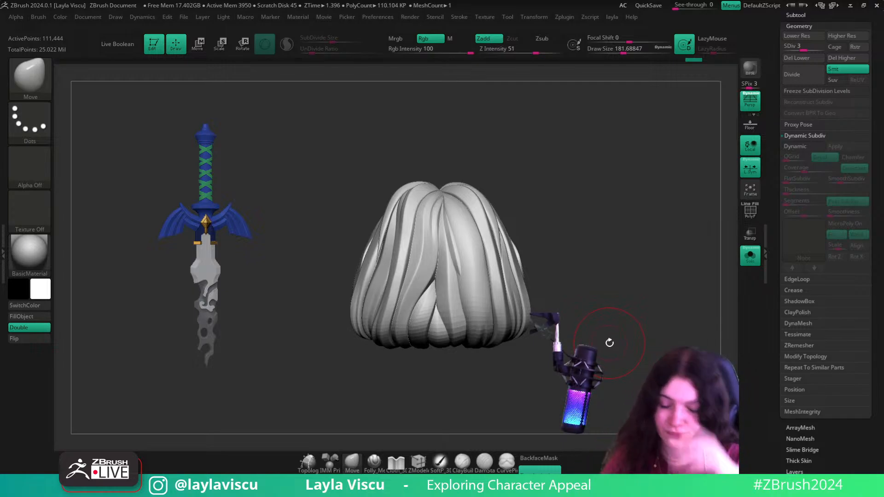
# - Isolate the wide strand again and refine its lower end with Move at draw size about 172, then unhide the rest
pyautogui.moveTo(630, 273); pyautogui.dragTo(625, 274)
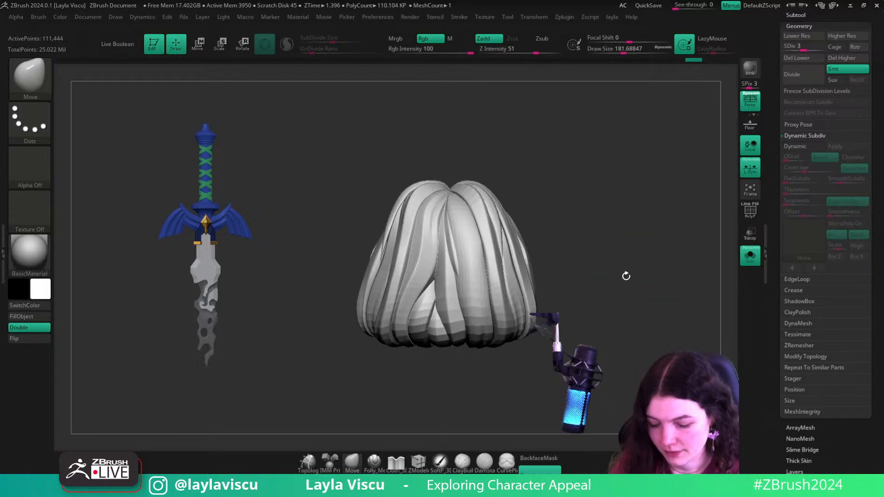
pyautogui.keyDown('ctrl'); pyautogui.keyDown('shift'); pyautogui.click(481, 310); pyautogui.keyUp('shift'); pyautogui.keyUp('ctrl')
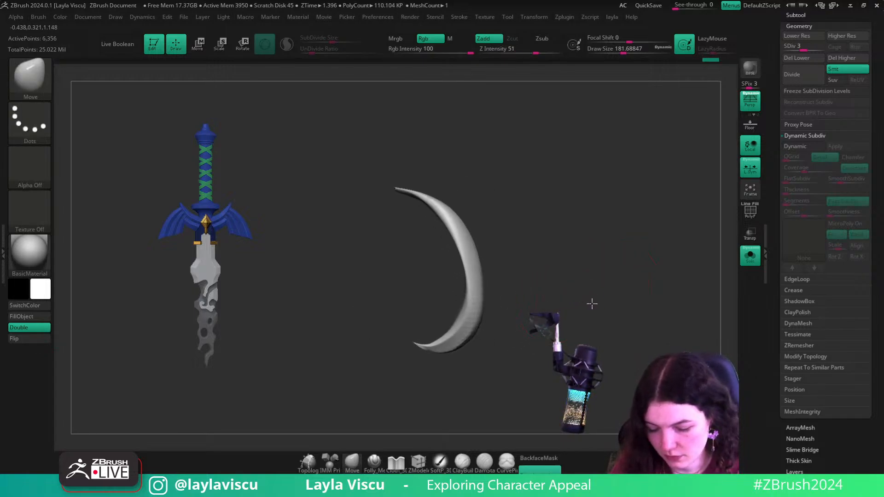
pyautogui.press('s')
pyautogui.click(469, 321)
pyautogui.keyDown('shift'); pyautogui.moveTo(496, 332); pyautogui.dragTo(506, 334); pyautogui.keyUp('shift')
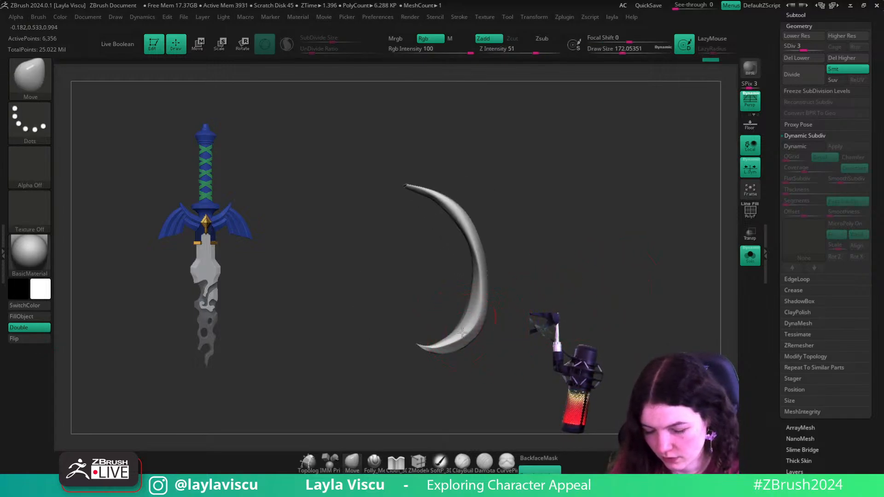
pyautogui.moveTo(554, 288); pyautogui.dragTo(578, 276)
pyautogui.keyDown('ctrl'); pyautogui.keyDown('shift'); pyautogui.click(579, 276); pyautogui.keyUp('shift'); pyautogui.keyUp('ctrl')
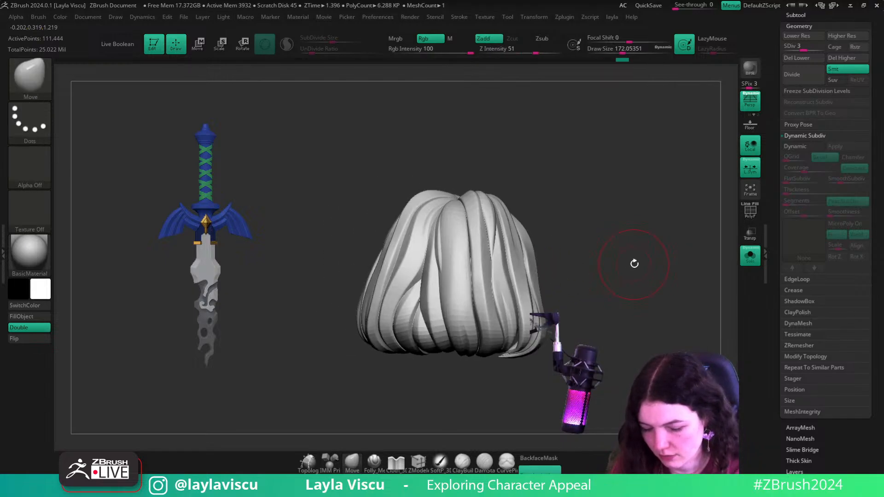
# - Fit the wide strand against its neighbours from several angles with Move, varying the draw size up to about 268
pyautogui.moveTo(635, 263)
pyautogui.mouseDown()
pyautogui.moveTo(617, 286)
pyautogui.moveTo(589, 276)
pyautogui.mouseUp()
pyautogui.press('s')
pyautogui.moveTo(442, 248); pyautogui.dragTo(446, 250)
pyautogui.moveTo(573, 258)
pyautogui.mouseDown()
pyautogui.moveTo(596, 265)
pyautogui.moveTo(553, 279)
pyautogui.mouseUp()
pyautogui.press('s')
pyautogui.moveTo(466, 311); pyautogui.dragTo(460, 311)
pyautogui.moveTo(575, 295)
pyautogui.mouseDown()
pyautogui.moveTo(604, 284)
pyautogui.moveTo(594, 298)
pyautogui.moveTo(597, 276)
pyautogui.mouseUp()
pyautogui.press('s')
pyautogui.moveTo(440, 220); pyautogui.dragTo(442, 220)
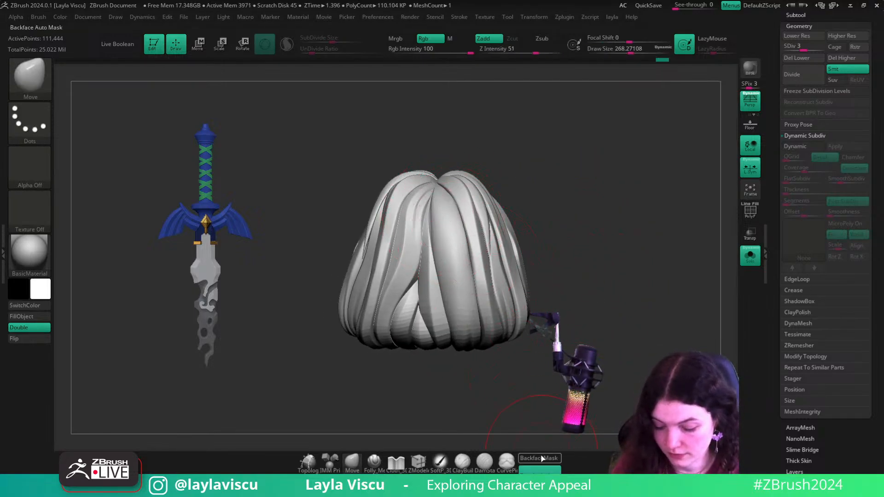
# - Turn on BackfaceMask and adjust the strand's volume from the back and side with Move at draw size about 207
pyautogui.click(540, 458)
pyautogui.moveTo(571, 313); pyautogui.dragTo(559, 302)
pyautogui.moveTo(520, 191)
pyautogui.mouseDown()
pyautogui.moveTo(517, 179)
pyautogui.moveTo(525, 230)
pyautogui.moveTo(516, 249)
pyautogui.moveTo(471, 252)
pyautogui.mouseUp()
pyautogui.press('s')
pyautogui.press('s')
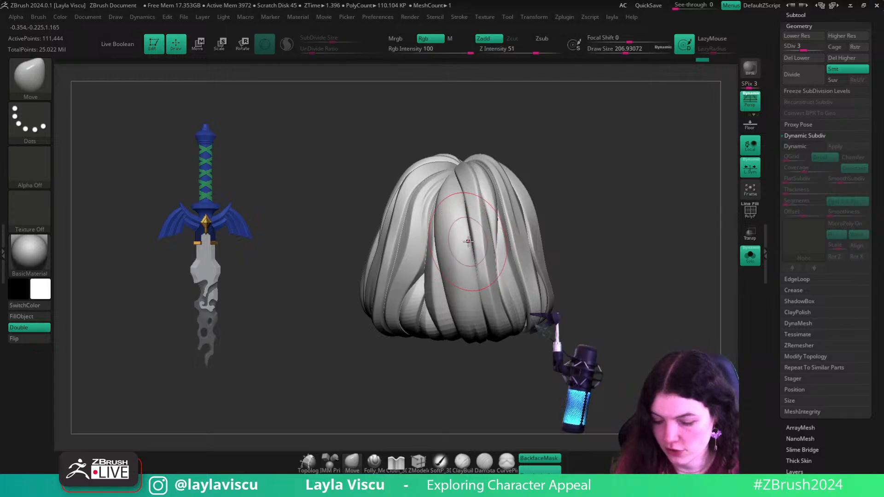
pyautogui.moveTo(568, 174); pyautogui.dragTo(530, 227)
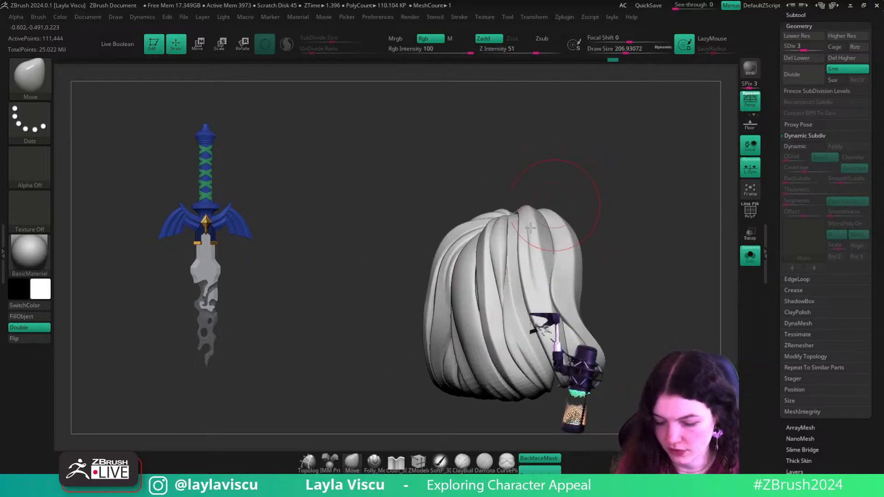
pyautogui.moveTo(592, 209); pyautogui.dragTo(581, 184)
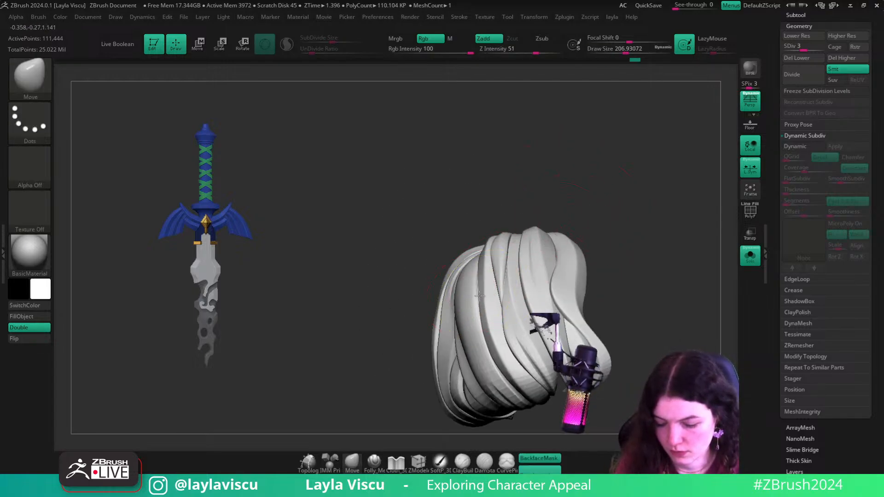
pyautogui.moveTo(612, 258)
pyautogui.mouseDown()
pyautogui.moveTo(626, 244)
pyautogui.moveTo(601, 262)
pyautogui.moveTo(500, 230)
pyautogui.moveTo(547, 229)
pyautogui.moveTo(533, 247)
pyautogui.moveTo(565, 266)
pyautogui.mouseUp()
# - Smooth the middle and lower length of the wide strand, checking the back hair's silhouette from a distance
pyautogui.moveTo(460, 295)
pyautogui.keyDown('shift'); pyautogui.mouseDown()
pyautogui.moveTo(450, 316)
pyautogui.moveTo(456, 345)
pyautogui.mouseUp(); pyautogui.keyUp('shift')
pyautogui.keyDown('ctrl'); pyautogui.moveTo(562, 276); pyautogui.dragTo(554, 245, button='right'); pyautogui.keyUp('ctrl')
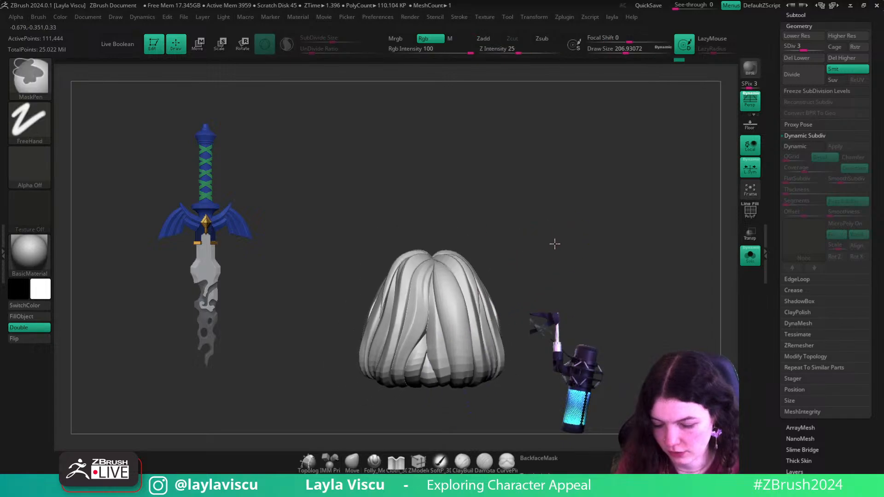
pyautogui.moveTo(555, 245)
pyautogui.mouseDown()
pyautogui.moveTo(551, 288)
pyautogui.moveTo(560, 282)
pyautogui.moveTo(566, 333)
pyautogui.mouseUp()
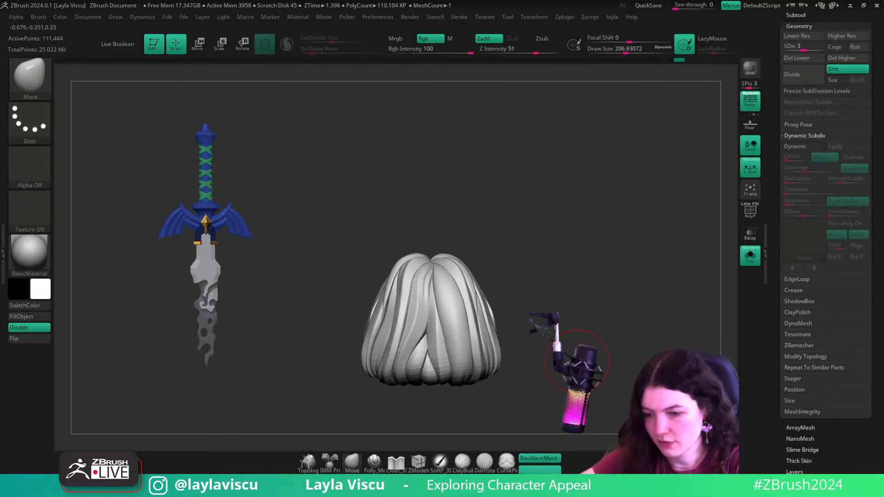
pyautogui.keyDown('alt'); pyautogui.moveTo(538, 329); pyautogui.dragTo(552, 306); pyautogui.keyUp('alt')
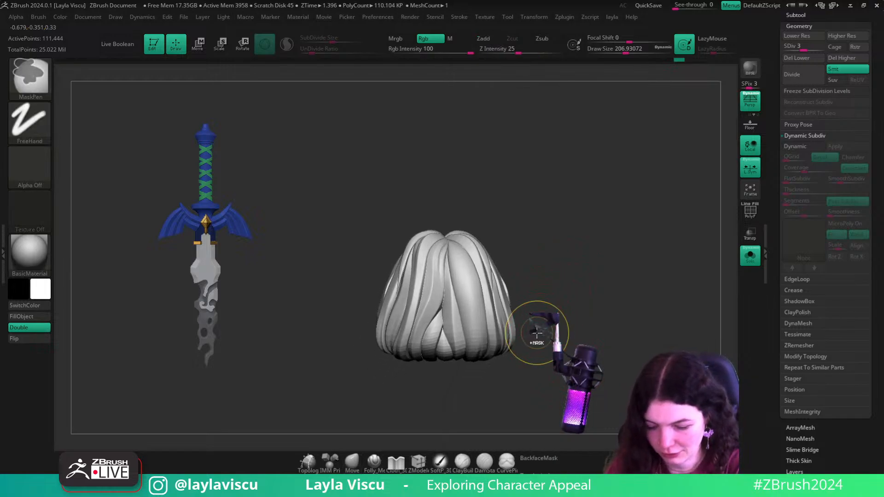
pyautogui.keyDown('ctrl'); pyautogui.moveTo(537, 334); pyautogui.dragTo(542, 340, button='right'); pyautogui.keyUp('ctrl')
pyautogui.keyDown('alt'); pyautogui.moveTo(585, 336); pyautogui.dragTo(562, 310); pyautogui.keyUp('alt')
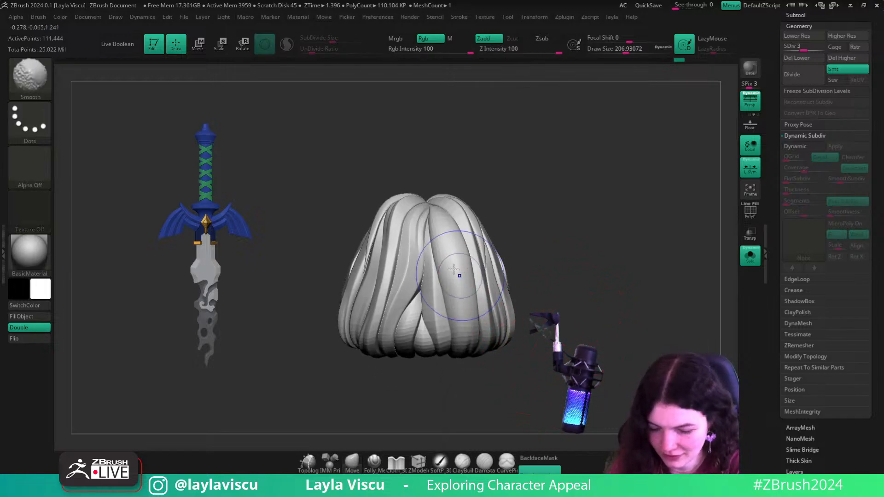
pyautogui.keyDown('shift'); pyautogui.moveTo(459, 276); pyautogui.dragTo(456, 318); pyautogui.keyUp('shift')
pyautogui.keyDown('ctrl'); pyautogui.moveTo(541, 281); pyautogui.dragTo(547, 261, button='right'); pyautogui.keyUp('ctrl')
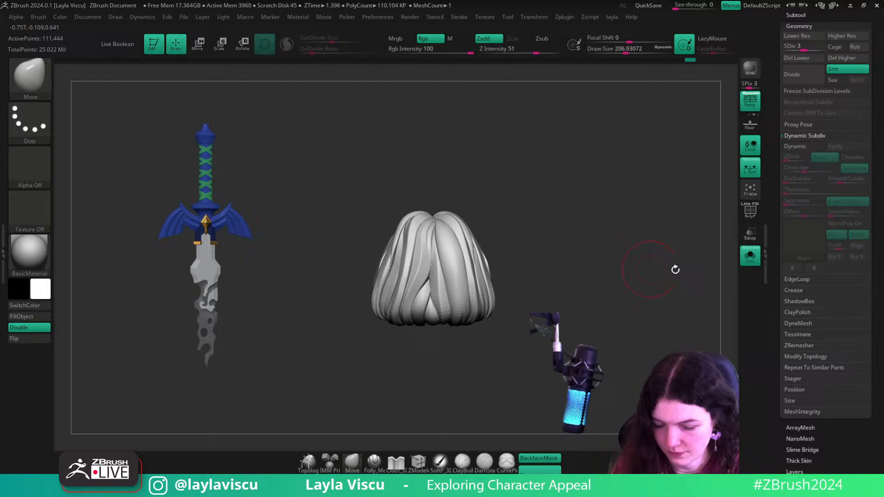
# - Turn off Solo, isolate the narrow centre strand and smooth it at subdivision level 1, then unhide the remaining hair
pyautogui.click(748, 257)
pyautogui.keyDown('ctrl'); pyautogui.moveTo(607, 287); pyautogui.dragTo(610, 313, button='right'); pyautogui.keyUp('ctrl')
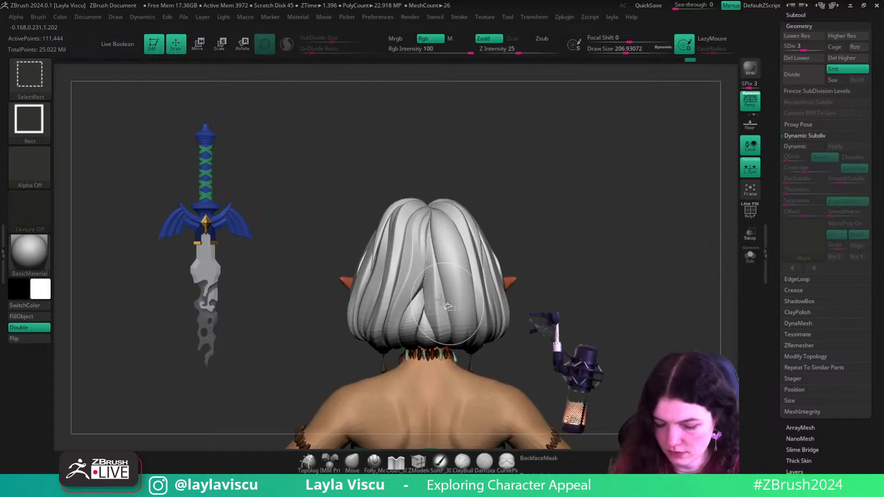
pyautogui.keyDown('ctrl'); pyautogui.keyDown('shift'); pyautogui.click(446, 305); pyautogui.keyUp('shift'); pyautogui.keyUp('ctrl')
pyautogui.hotkey('shift', 'd')
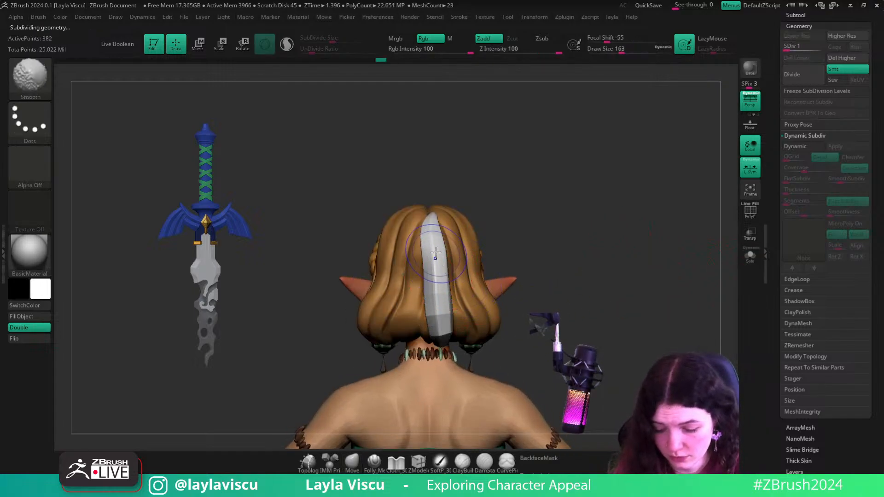
pyautogui.keyDown('shift'); pyautogui.moveTo(437, 264); pyautogui.dragTo(434, 309); pyautogui.keyUp('shift')
pyautogui.press('s')
pyautogui.keyDown('ctrl'); pyautogui.keyDown('shift'); pyautogui.click(546, 235); pyautogui.keyUp('shift'); pyautogui.keyUp('ctrl')
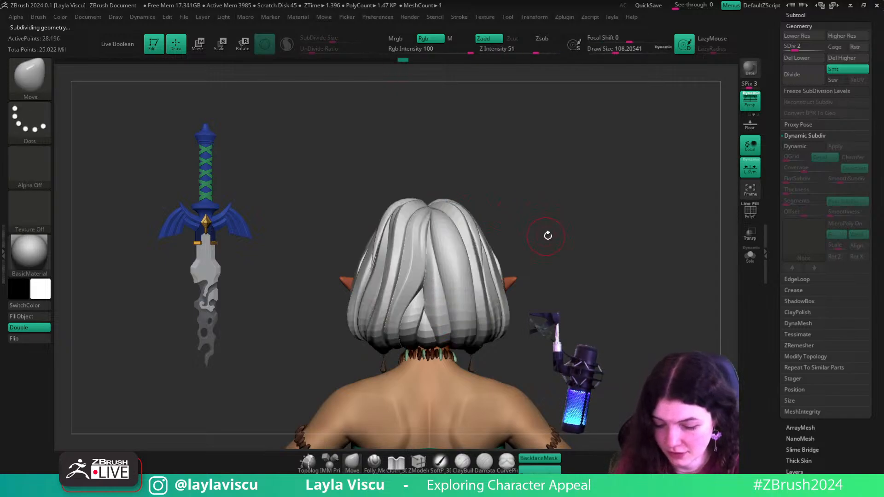
# - Nudge the middle and lower centre strands of the back hair with Move at draw size about 324
pyautogui.press('s')
pyautogui.moveTo(435, 284)
pyautogui.mouseDown()
pyautogui.moveTo(450, 284)
pyautogui.moveTo(436, 282)
pyautogui.mouseUp()
pyautogui.press('s')
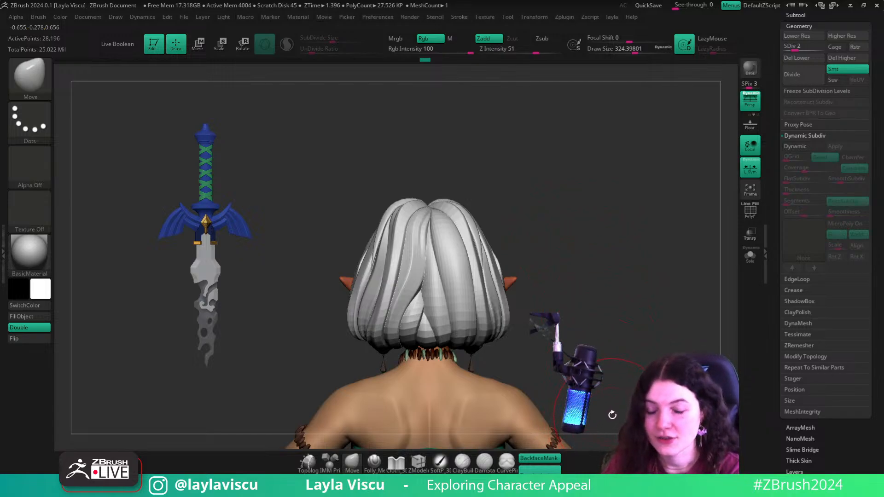
pyautogui.moveTo(607, 368); pyautogui.dragTo(607, 374)
pyautogui.moveTo(443, 309); pyautogui.dragTo(451, 309)
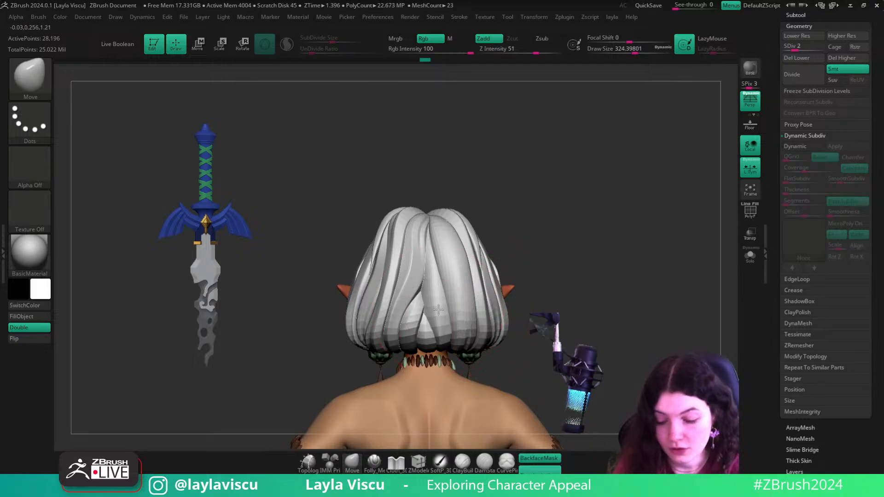
pyautogui.moveTo(518, 272); pyautogui.dragTo(519, 265)
pyautogui.moveTo(453, 314); pyautogui.dragTo(439, 315)
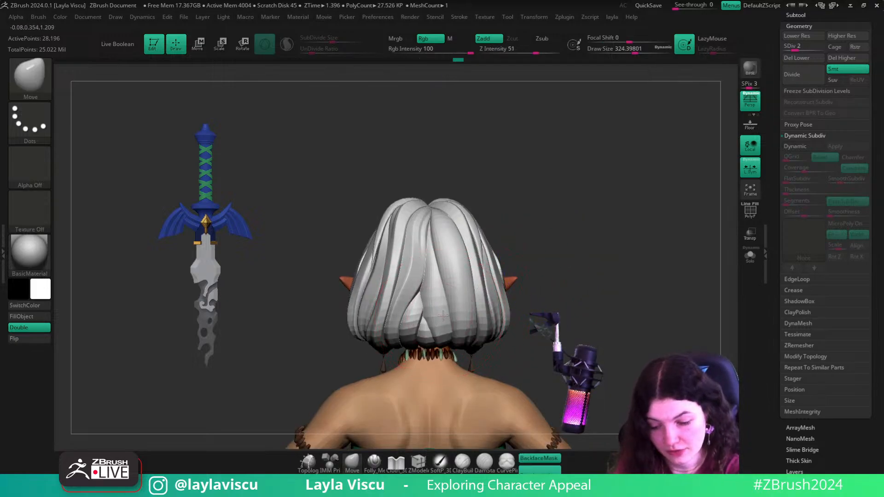
# - Raise the body to subdivision level 6, then make the back hair the active subtool again
pyautogui.click(794, 347)
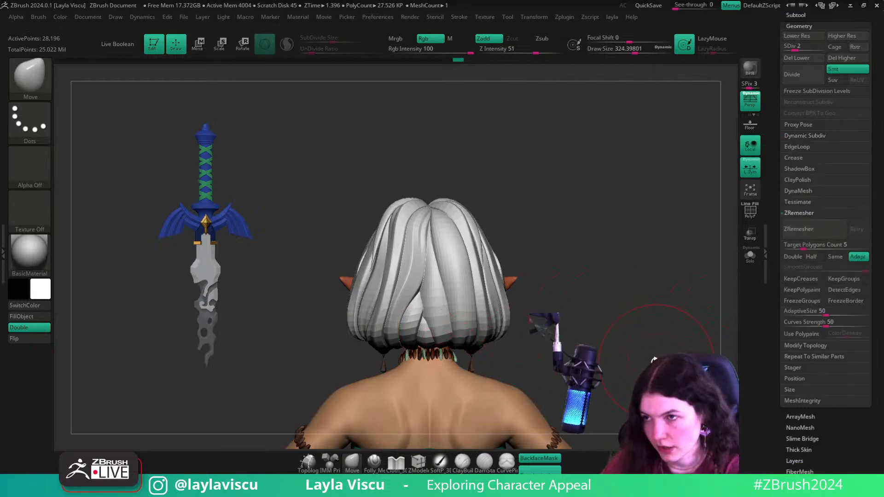
pyautogui.keyDown('ctrl'); pyautogui.moveTo(564, 188); pyautogui.dragTo(523, 186, button='right'); pyautogui.keyUp('ctrl')
pyautogui.keyDown('alt'); pyautogui.moveTo(541, 251); pyautogui.dragTo(517, 172, button='right'); pyautogui.keyUp('alt')
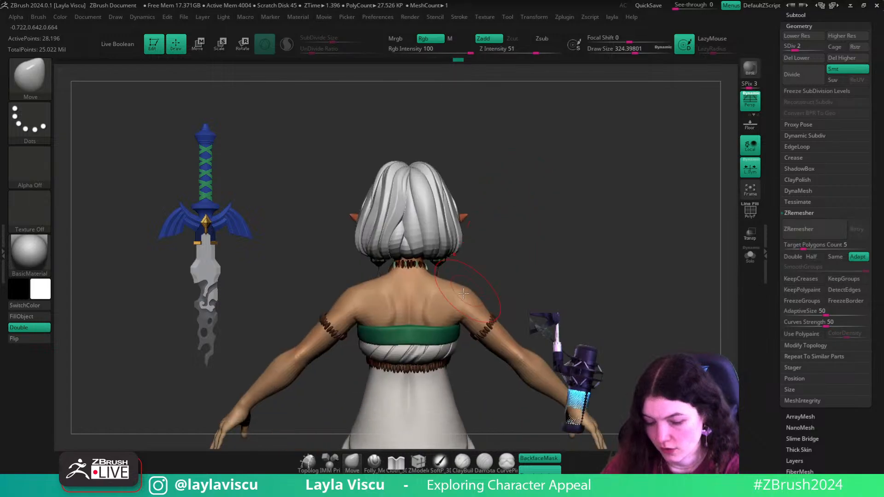
pyautogui.keyDown('alt'); pyautogui.click(458, 299); pyautogui.keyUp('alt')
pyautogui.press('d')
pyautogui.press('d')
pyautogui.press('d')
pyautogui.press('d')
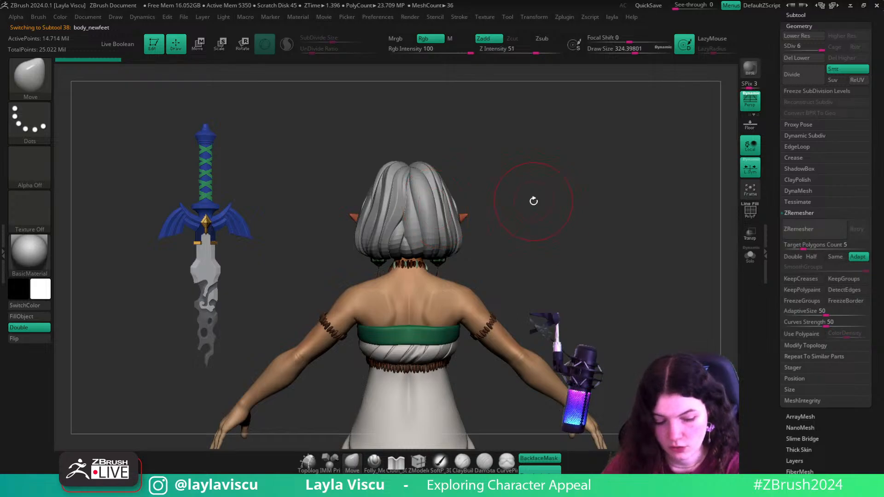
pyautogui.press('n')
pyautogui.click(514, 252)
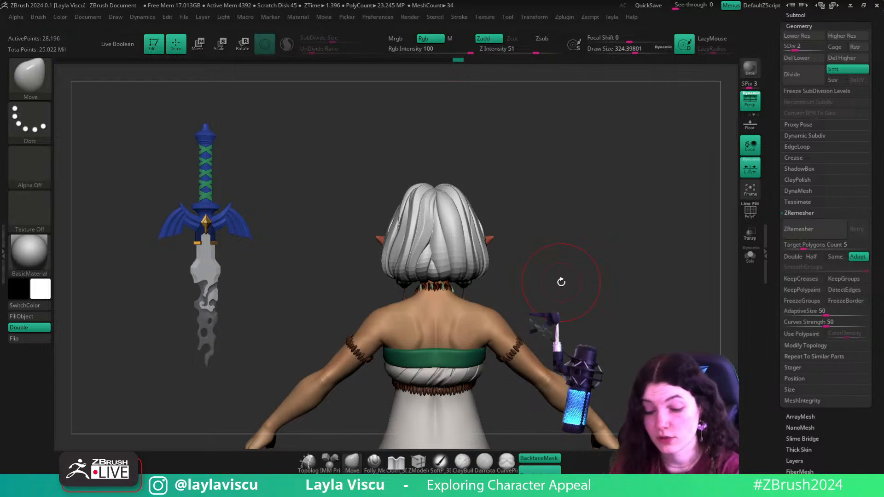
# - Shift the lower part of the wide back strand outward with Move at draw size about 358
pyautogui.keyDown('ctrl'); pyautogui.moveTo(458, 221); pyautogui.dragTo(462, 268, button='right'); pyautogui.keyUp('ctrl')
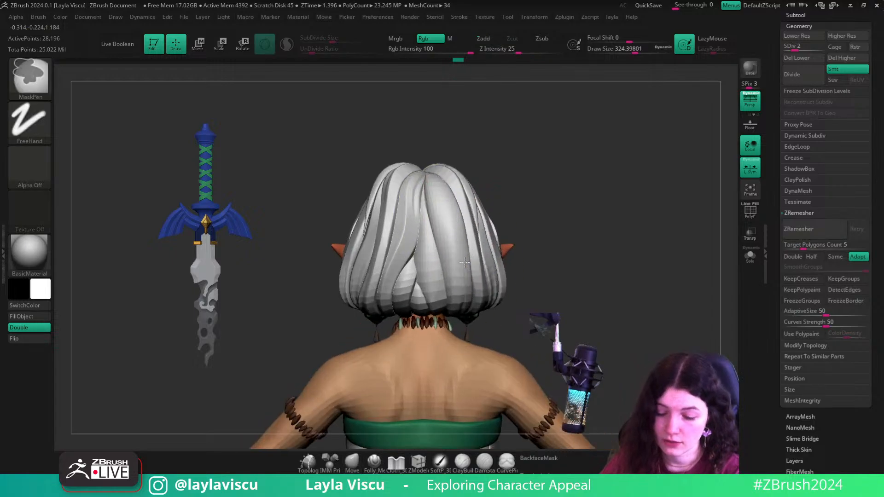
pyautogui.press('s')
pyautogui.moveTo(462, 269); pyautogui.dragTo(470, 269)
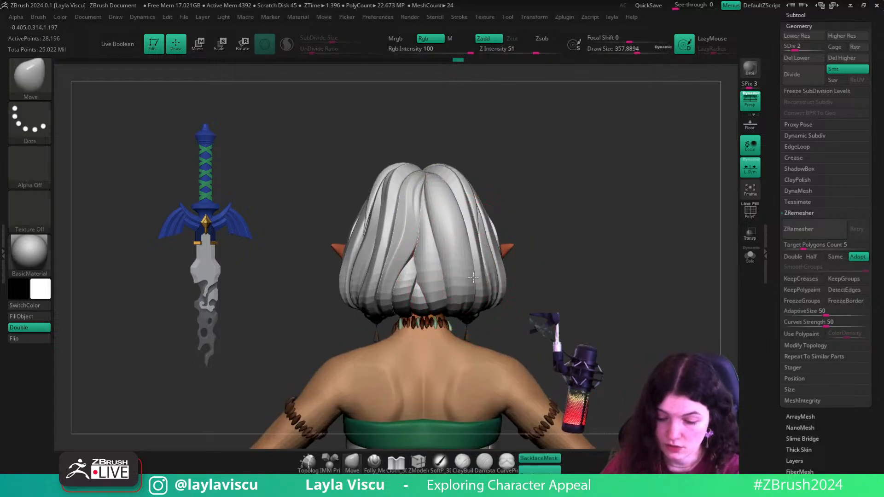
# - With draw size about 172 and BackfaceMask off, isolate the wide back strand and smooth it, then unhide the rest
pyautogui.press('s')
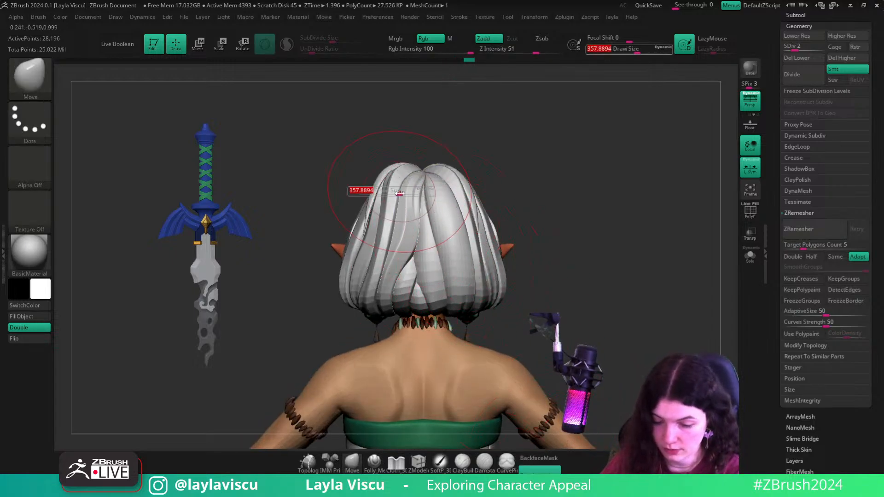
pyautogui.hotkey('ctrl', 'shift')
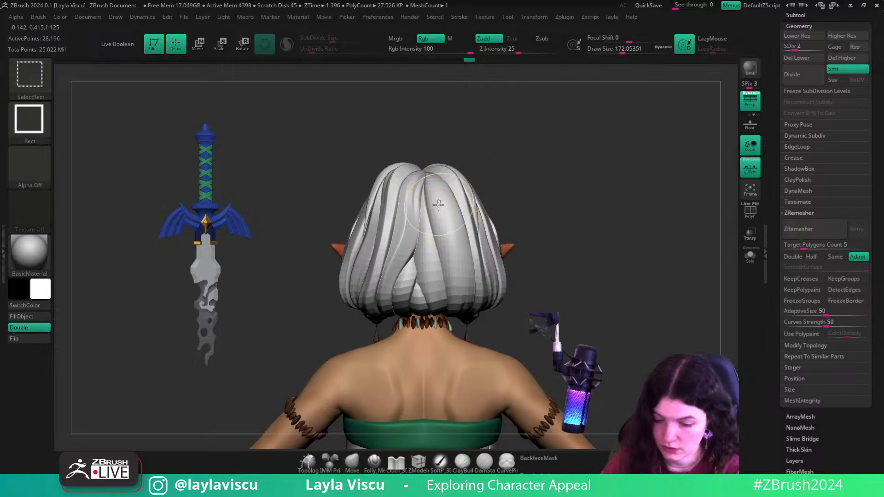
pyautogui.keyDown('ctrl'); pyautogui.keyDown('shift'); pyautogui.click(438, 204); pyautogui.keyUp('shift'); pyautogui.keyUp('ctrl')
pyautogui.keyDown('ctrl'); pyautogui.keyDown('shift'); pyautogui.click(574, 178); pyautogui.keyUp('shift'); pyautogui.keyUp('ctrl')
pyautogui.keyDown('ctrl'); pyautogui.keyDown('shift'); pyautogui.click(451, 223); pyautogui.keyUp('shift'); pyautogui.keyUp('ctrl')
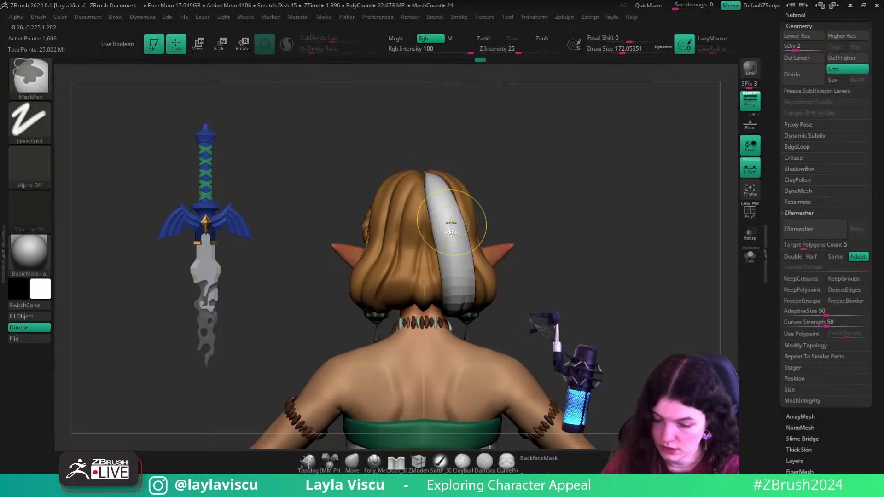
pyautogui.press('shift')
pyautogui.keyDown('ctrl'); pyautogui.keyDown('shift'); pyautogui.click(529, 187); pyautogui.keyUp('shift'); pyautogui.keyUp('ctrl')
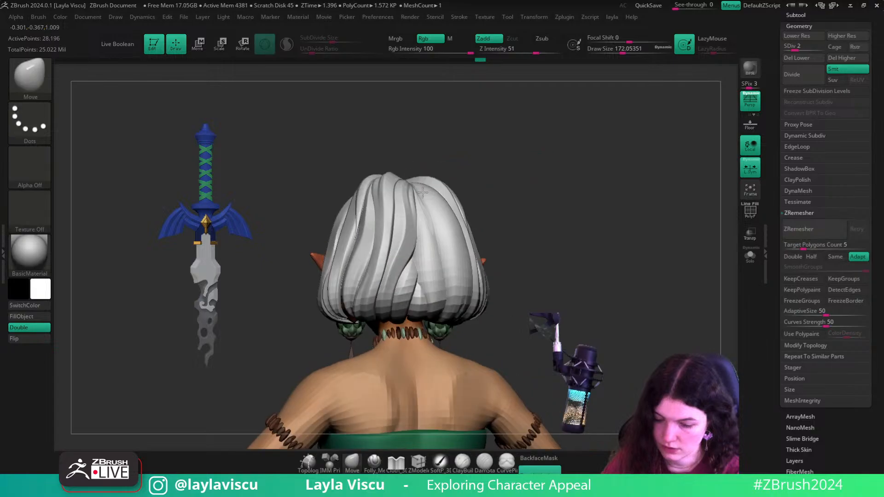
# - Adjust the upper central strands with Move at draw sizes from about 172 to 331, checking the hair's silhouette from the back and side
pyautogui.moveTo(424, 219); pyautogui.dragTo(421, 221)
pyautogui.keyDown('shift'); pyautogui.moveTo(590, 191); pyautogui.dragTo(524, 207, button='right'); pyautogui.keyUp('shift')
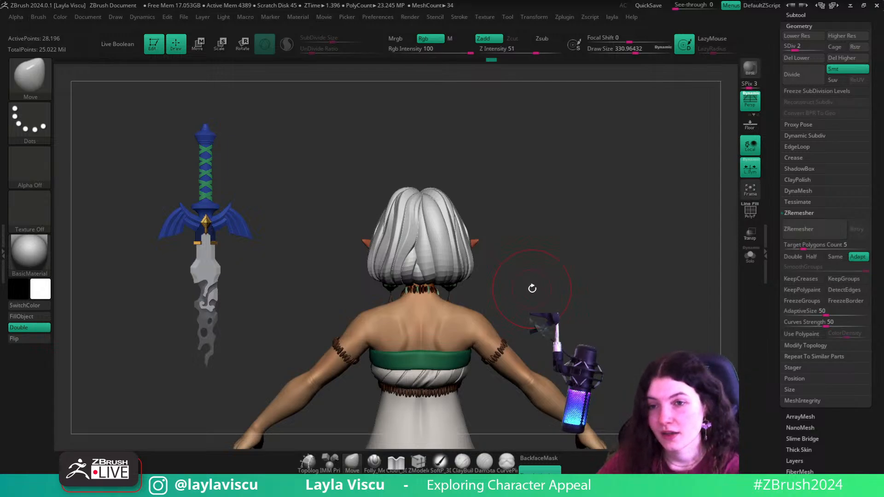
pyautogui.moveTo(497, 260); pyautogui.dragTo(415, 207)
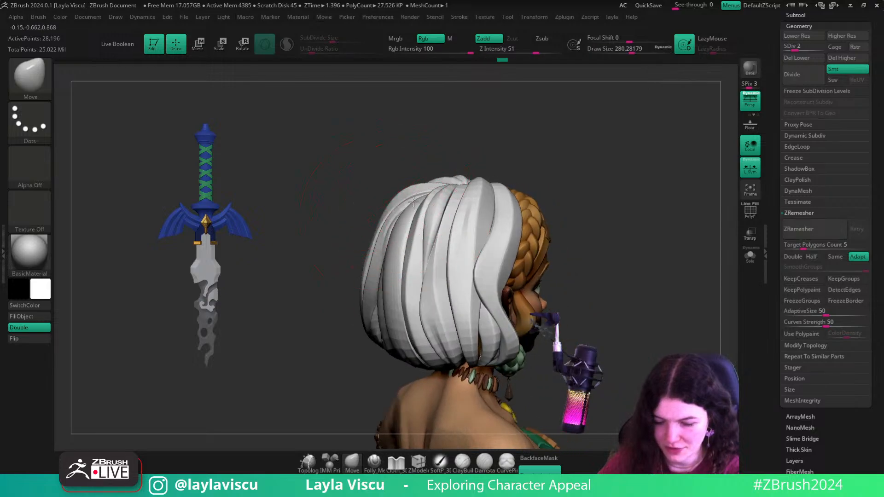
pyautogui.keyDown('shift'); pyautogui.moveTo(619, 242); pyautogui.dragTo(582, 242); pyautogui.keyUp('shift')
pyautogui.keyDown('ctrl'); pyautogui.moveTo(624, 247); pyautogui.dragTo(581, 247, button='right'); pyautogui.keyUp('ctrl')
pyautogui.moveTo(581, 246); pyautogui.dragTo(645, 247)
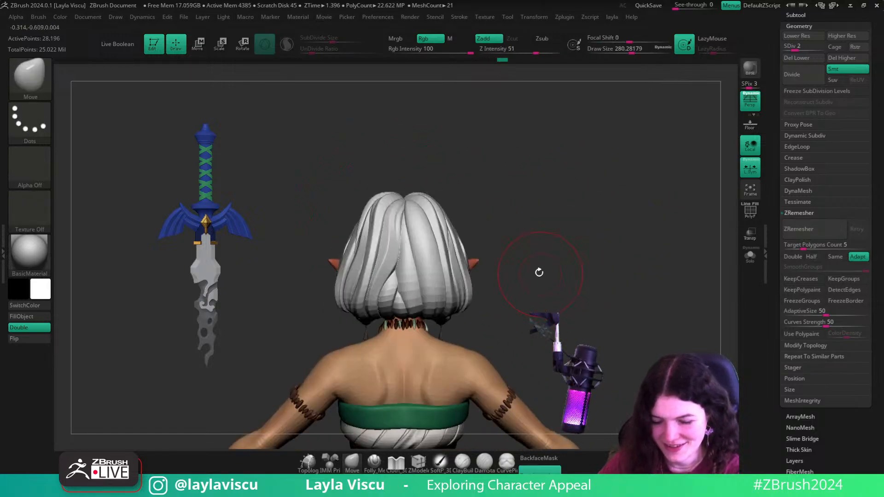
pyautogui.keyDown('alt'); pyautogui.moveTo(539, 272); pyautogui.dragTo(582, 272); pyautogui.keyUp('alt')
pyautogui.keyDown('ctrl'); pyautogui.moveTo(439, 276); pyautogui.dragTo(452, 265, button='right'); pyautogui.keyUp('ctrl')
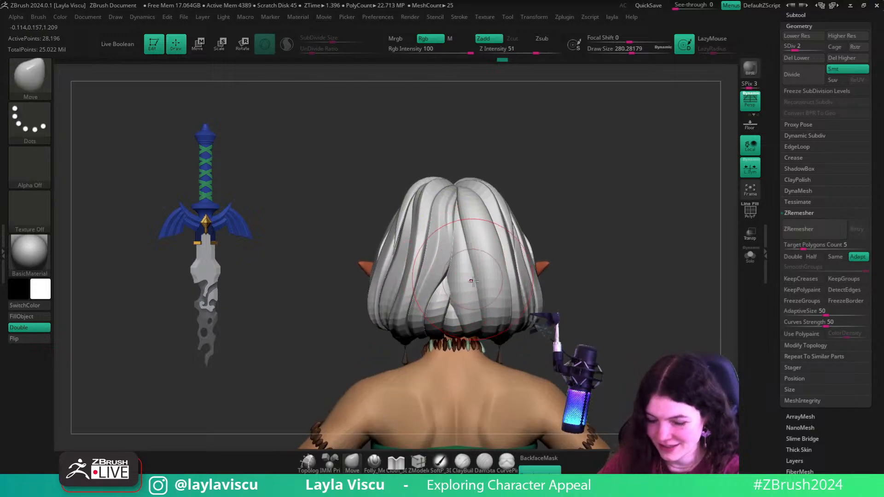
# - Adjust the lower back hair, then isolate the strand left of the parting and broaden it using the Move brush with BackfaceMask on
pyautogui.moveTo(462, 319); pyautogui.dragTo(471, 321)
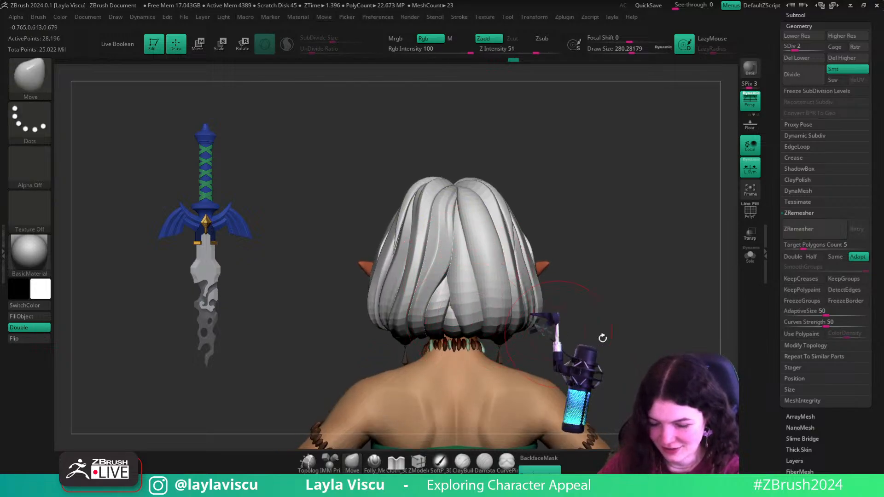
pyautogui.moveTo(602, 338); pyautogui.dragTo(599, 299)
pyautogui.keyDown('ctrl'); pyautogui.keyDown('shift'); pyautogui.click(432, 293); pyautogui.keyUp('shift'); pyautogui.keyUp('ctrl')
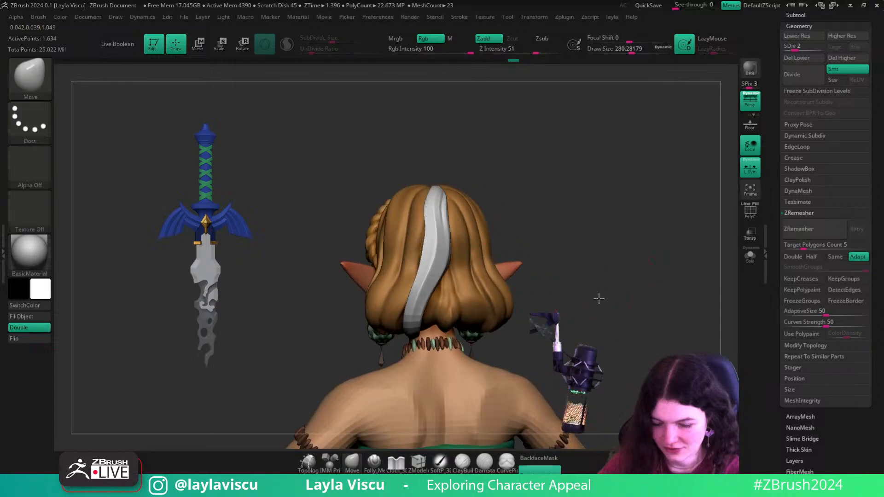
pyautogui.press('s')
pyautogui.moveTo(441, 264); pyautogui.dragTo(434, 264)
pyautogui.click(551, 457)
pyautogui.press('s')
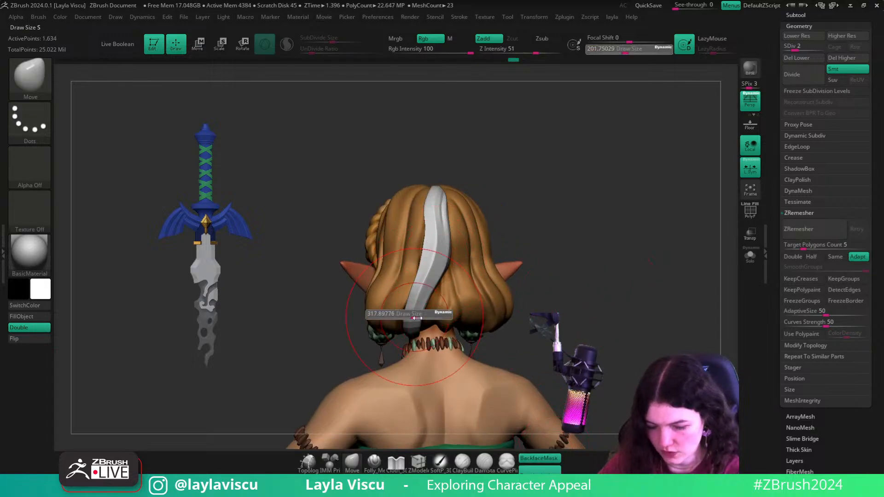
pyautogui.moveTo(396, 308); pyautogui.dragTo(429, 309)
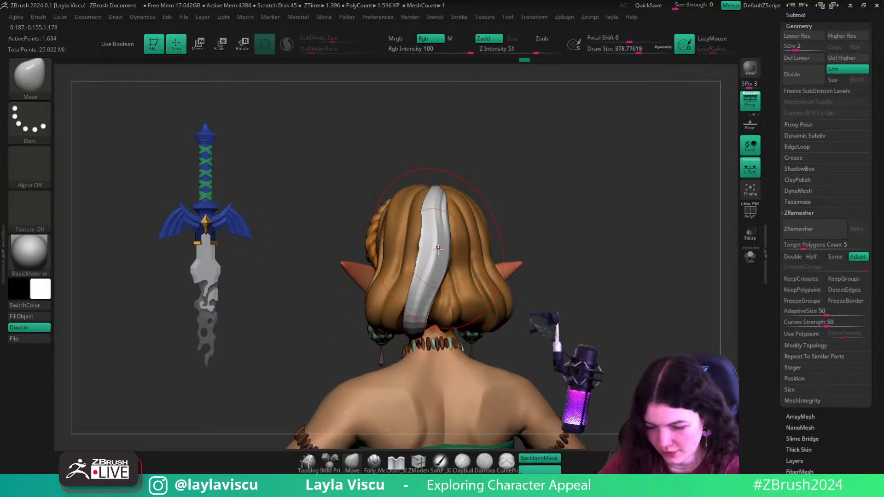
# - Smooth the isolated strand along its length and show all the hair strands again
pyautogui.press('s')
pyautogui.moveTo(440, 250); pyautogui.dragTo(425, 250)
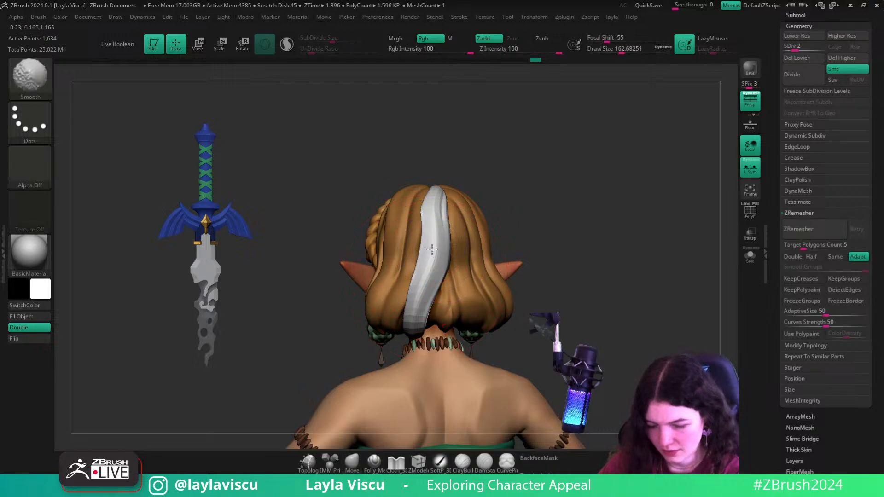
pyautogui.hotkey('ctrl', 'shift')
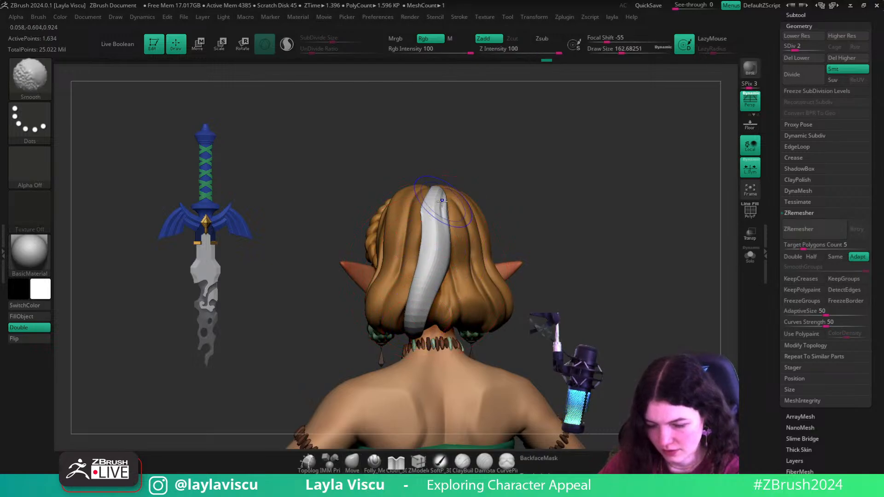
pyautogui.keyDown('ctrl'); pyautogui.keyDown('shift'); pyautogui.click(617, 231); pyautogui.keyUp('shift'); pyautogui.keyUp('ctrl')
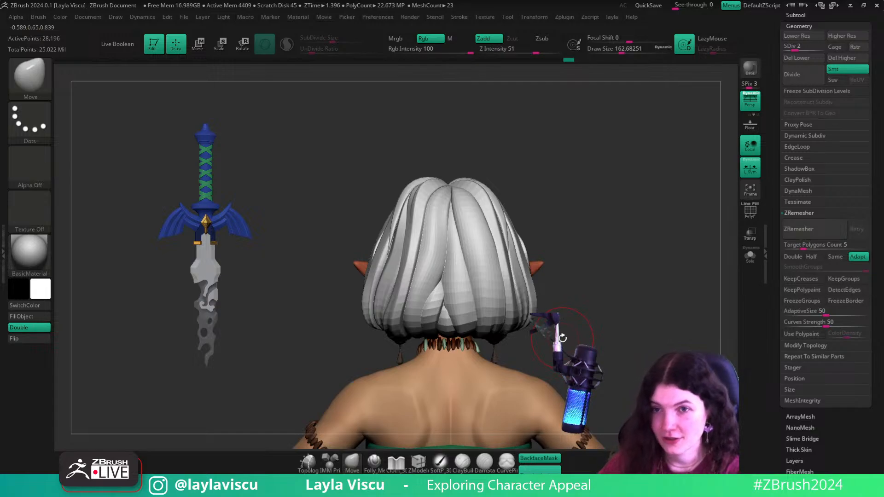
# - Reshape the lower back strands using the Move brush enlarged to a draw size of about 386
pyautogui.moveTo(631, 318); pyautogui.dragTo(600, 335)
pyautogui.press('s')
pyautogui.moveTo(406, 317); pyautogui.dragTo(415, 318)
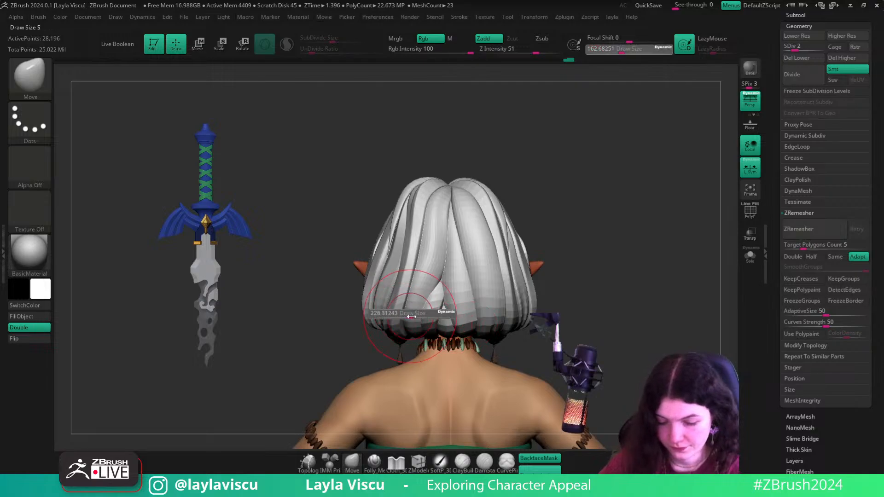
pyautogui.moveTo(335, 358); pyautogui.dragTo(382, 358)
pyautogui.press('s')
pyautogui.moveTo(417, 316); pyautogui.dragTo(429, 316)
pyautogui.moveTo(432, 311); pyautogui.dragTo(443, 308)
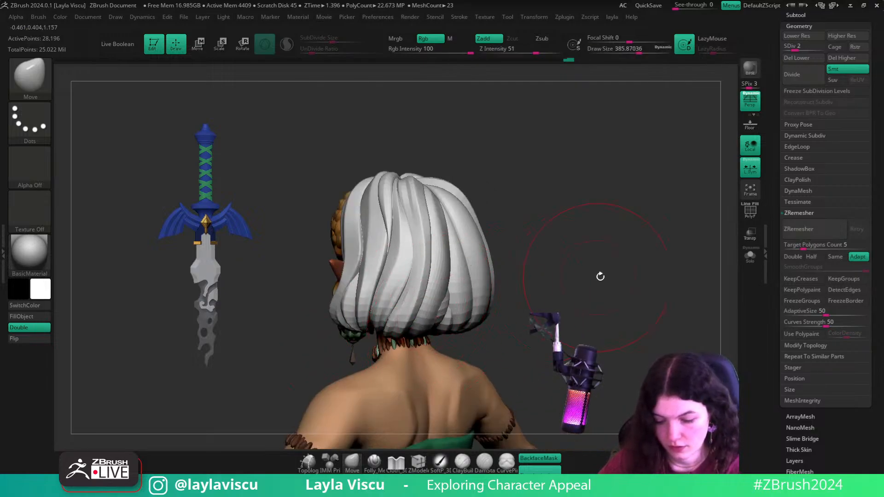
# - Refine the curve of the back strands from several angles using the Move brush, reducing its draw size to about 280
pyautogui.keyDown('shift'); pyautogui.moveTo(599, 276); pyautogui.dragTo(566, 290); pyautogui.keyUp('shift')
pyautogui.moveTo(618, 324); pyautogui.dragTo(656, 300)
pyautogui.moveTo(428, 276); pyautogui.dragTo(445, 296)
pyautogui.moveTo(622, 270)
pyautogui.mouseDown()
pyautogui.moveTo(602, 272)
pyautogui.moveTo(614, 292)
pyautogui.mouseUp()
pyautogui.press('[')
pyautogui.press('[')
pyautogui.press('[')
pyautogui.press('[')
pyautogui.press('[')
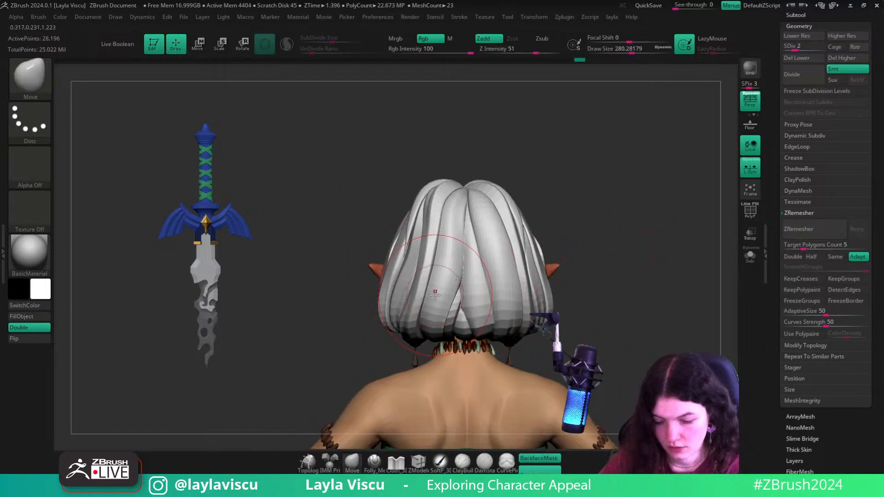
pyautogui.moveTo(599, 280)
pyautogui.keyDown('shift'); pyautogui.mouseDown()
pyautogui.moveTo(592, 257)
pyautogui.moveTo(572, 240)
pyautogui.moveTo(570, 267)
pyautogui.mouseUp(); pyautogui.keyUp('shift')
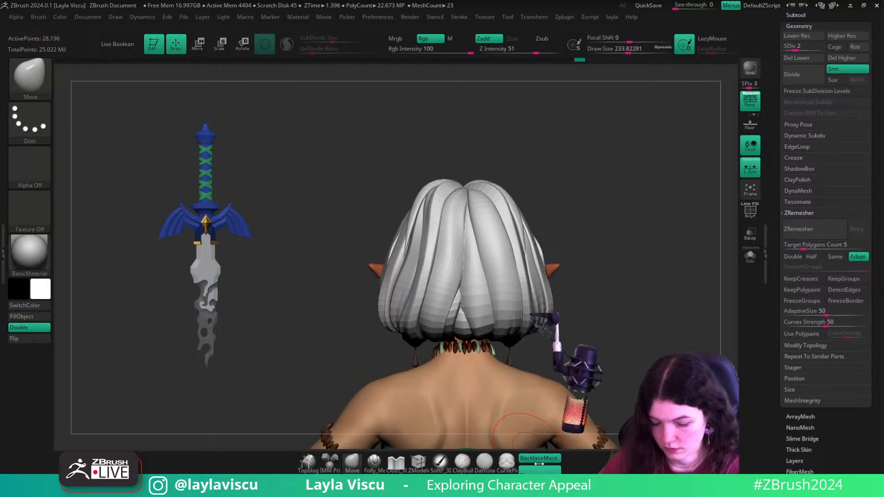
# - Undo the last stroke near the parting, then isolate the strand left of it for smoothing and show all hair again
pyautogui.moveTo(463, 252); pyautogui.dragTo(472, 237)
pyautogui.hotkey('ctrl', 'z')
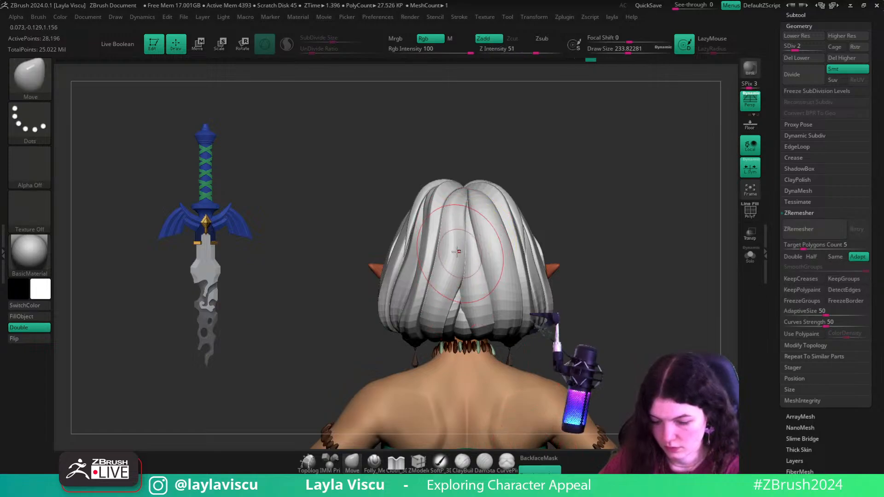
pyautogui.keyDown('ctrl'); pyautogui.keyDown('shift'); pyautogui.click(454, 253); pyautogui.keyUp('shift'); pyautogui.keyUp('ctrl')
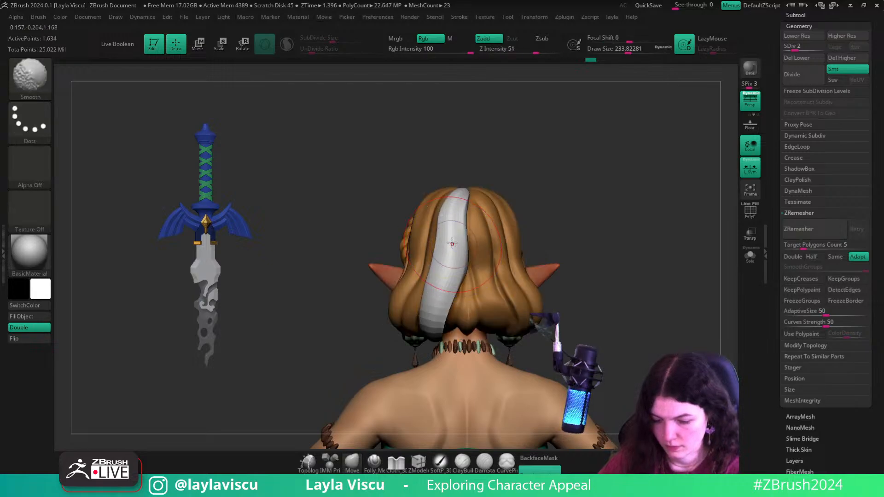
pyautogui.keyDown('ctrl'); pyautogui.keyDown('shift'); pyautogui.click(572, 252); pyautogui.keyUp('shift'); pyautogui.keyUp('ctrl')
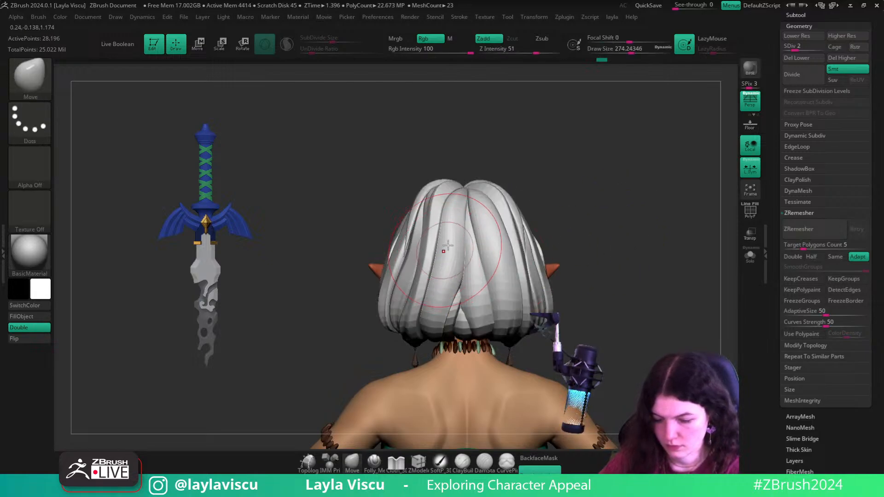
# - Reshape the strands around the back parting against the overall hair silhouette, using the Move brush at a draw size of about 299
pyautogui.moveTo(633, 226); pyautogui.dragTo(624, 225)
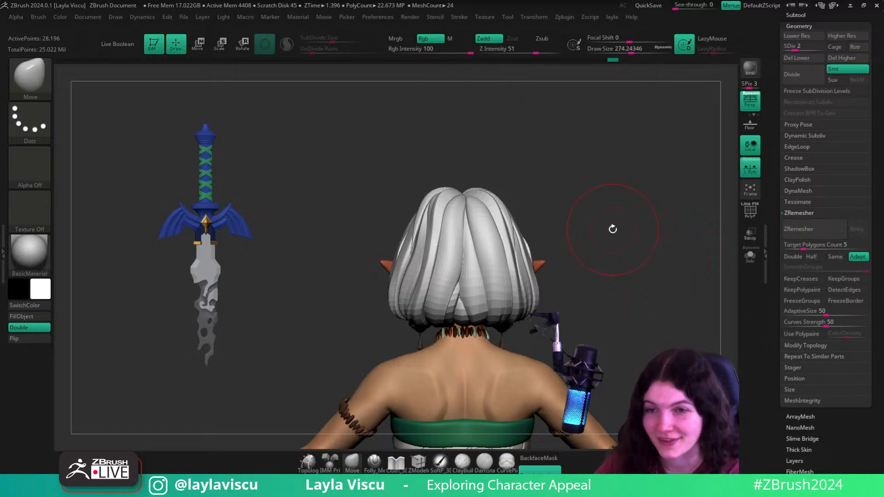
pyautogui.keyDown('alt'); pyautogui.moveTo(613, 229); pyautogui.dragTo(593, 201, button='right'); pyautogui.keyUp('alt')
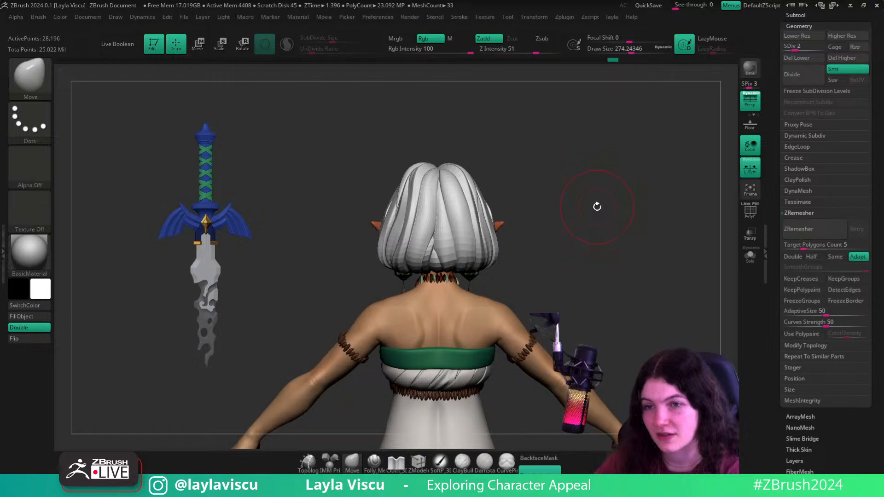
pyautogui.moveTo(597, 207); pyautogui.dragTo(598, 227)
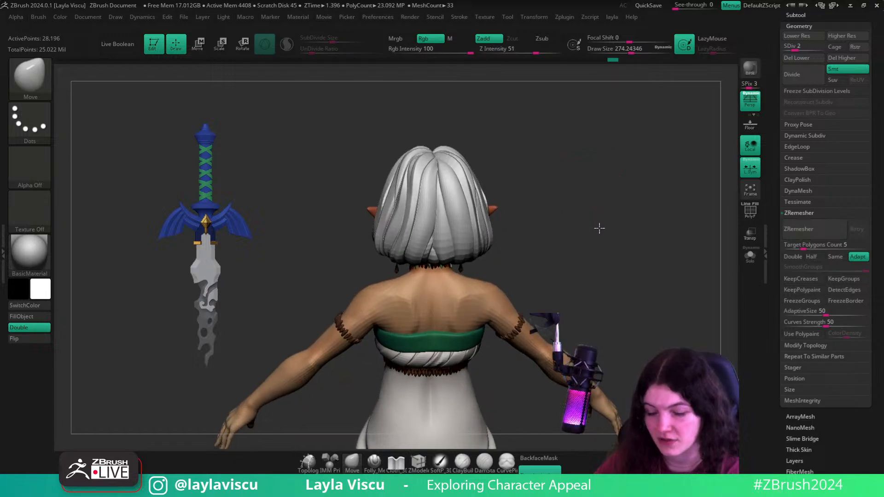
pyautogui.keyDown('ctrl'); pyautogui.moveTo(466, 193); pyautogui.dragTo(519, 204, button='right'); pyautogui.keyUp('ctrl')
pyautogui.moveTo(553, 205); pyautogui.dragTo(585, 208)
pyautogui.press('s')
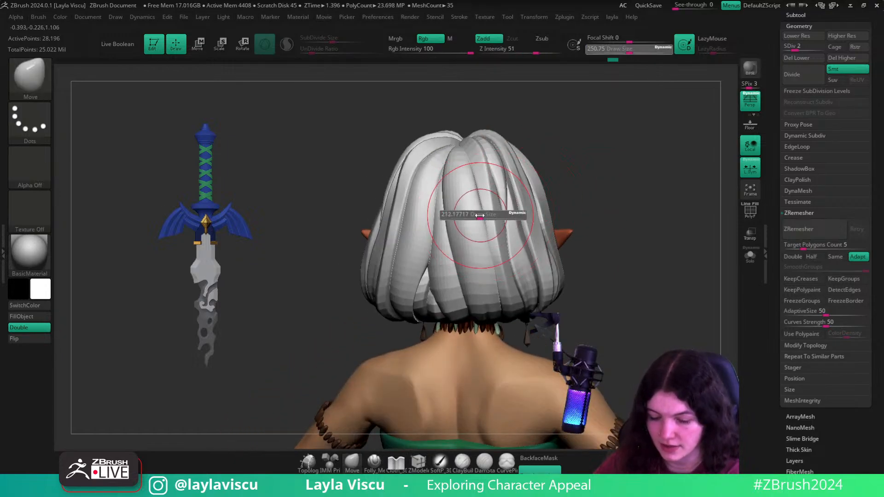
pyautogui.moveTo(480, 215); pyautogui.dragTo(473, 215)
pyautogui.moveTo(629, 205); pyautogui.dragTo(603, 207)
pyautogui.press('s')
pyautogui.moveTo(494, 228); pyautogui.dragTo(502, 229)
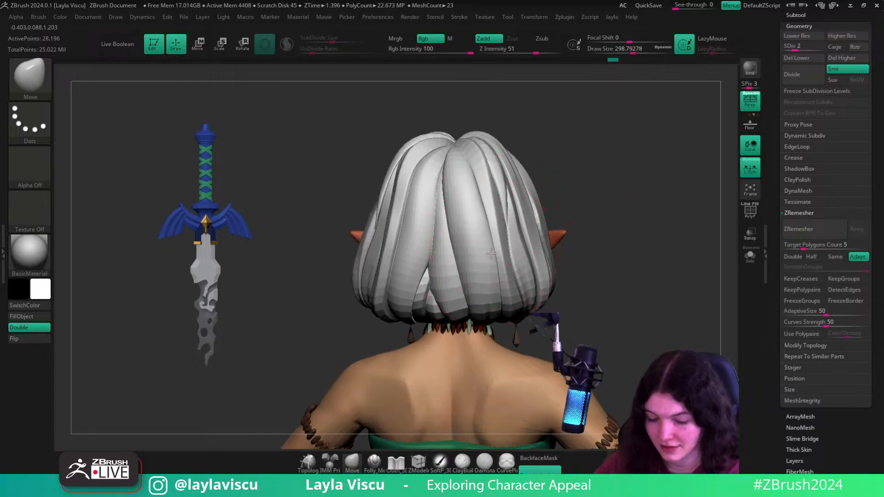
pyautogui.moveTo(683, 192); pyautogui.dragTo(621, 234)
pyautogui.keyDown('ctrl'); pyautogui.moveTo(580, 244); pyautogui.dragTo(571, 260, button='right'); pyautogui.keyUp('ctrl')
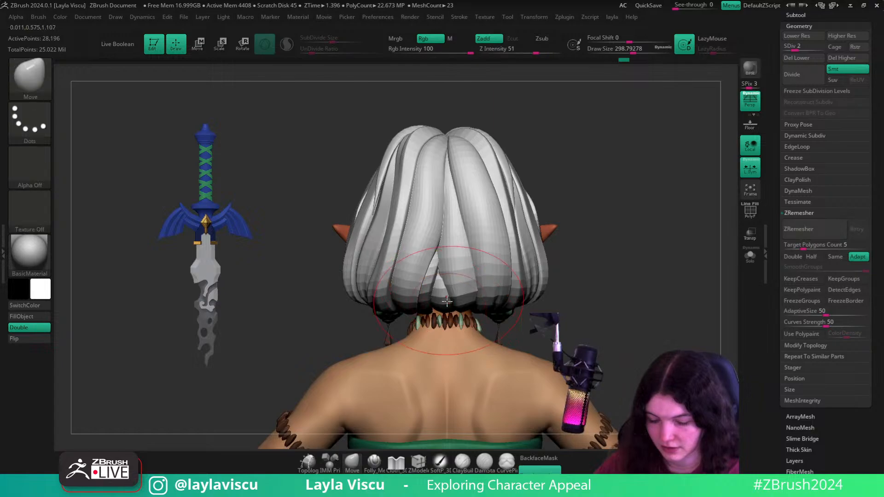
# - Isolate the strand right of the parting, push its lower end outward, smooth it and show all hair again
pyautogui.keyDown('alt'); pyautogui.click(445, 302); pyautogui.keyUp('alt')
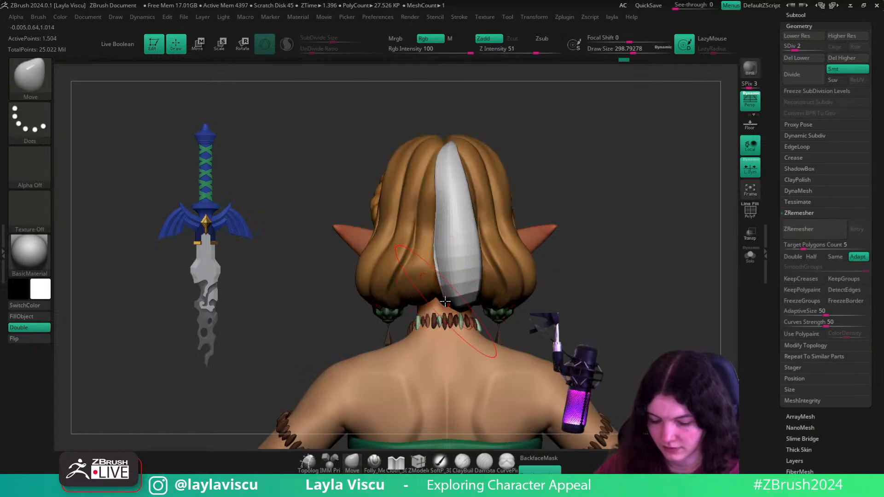
pyautogui.moveTo(448, 300); pyautogui.dragTo(473, 301)
pyautogui.press('s')
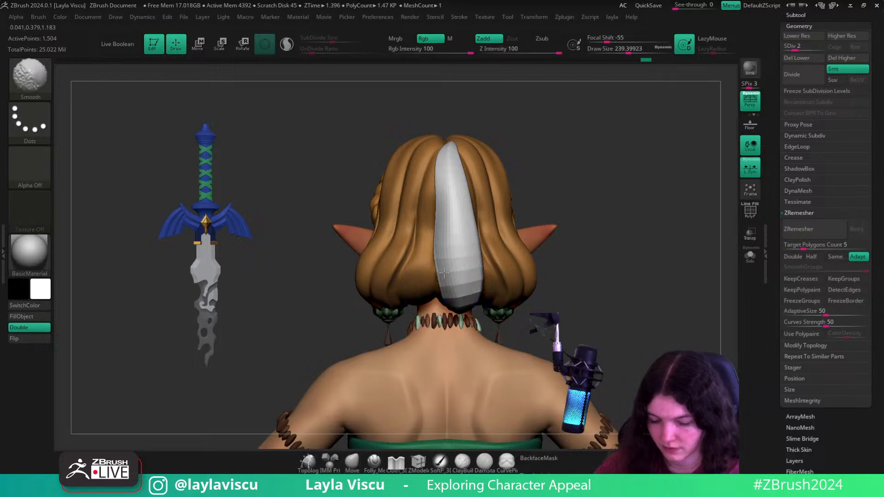
pyautogui.keyDown('ctrl'); pyautogui.keyDown('shift'); pyautogui.click(607, 237); pyautogui.keyUp('shift'); pyautogui.keyUp('ctrl')
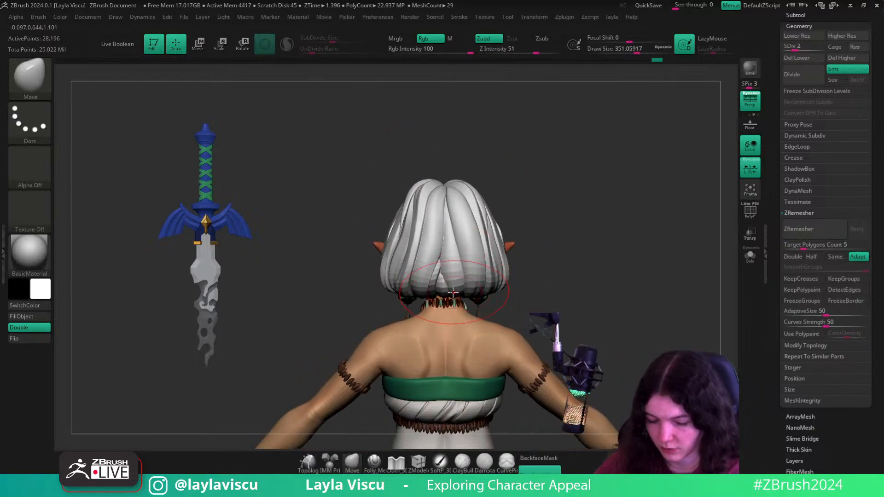
# - Subdivide the hair to level 3, then smooth the strand left of the parting in isolation and show all hair again
pyautogui.keyDown('ctrl'); pyautogui.moveTo(453, 292); pyautogui.dragTo(482, 283, button='right'); pyautogui.keyUp('ctrl')
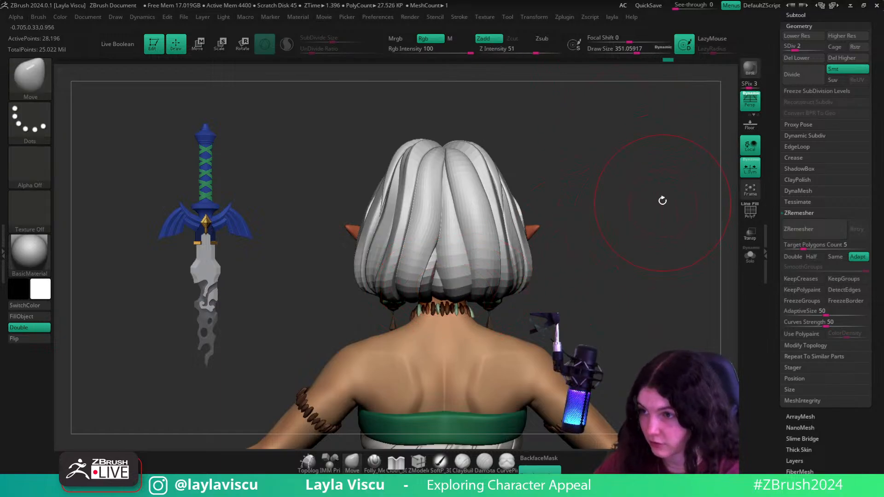
pyautogui.hotkey('ctrl', 'd')
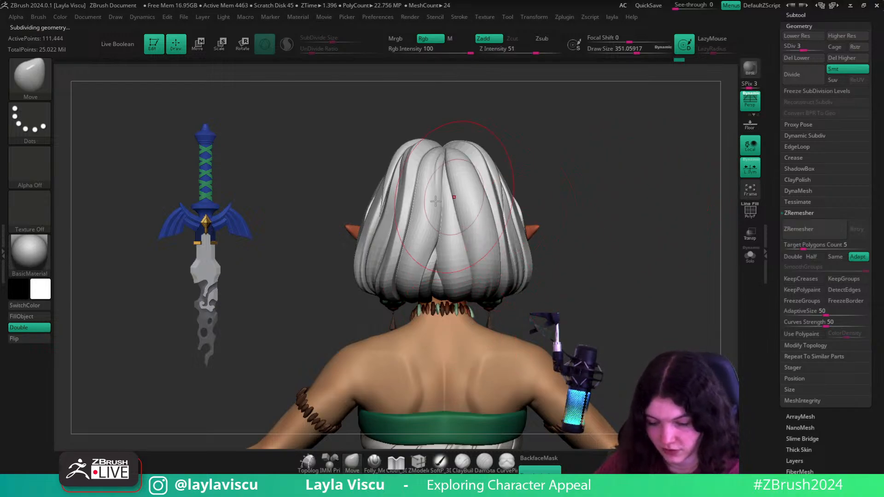
pyautogui.keyDown('ctrl'); pyautogui.keyDown('shift'); pyautogui.click(427, 202); pyautogui.keyUp('shift'); pyautogui.keyUp('ctrl')
pyautogui.moveTo(426, 202); pyautogui.dragTo(430, 193, button='right')
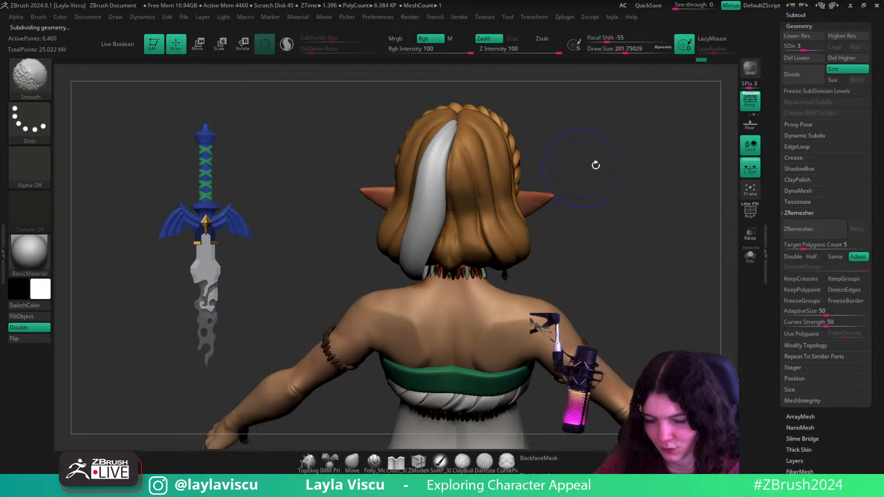
pyautogui.keyDown('shift'); pyautogui.moveTo(596, 166); pyautogui.dragTo(610, 180); pyautogui.keyUp('shift')
pyautogui.keyDown('ctrl'); pyautogui.keyDown('shift'); pyautogui.click(587, 198); pyautogui.keyUp('shift'); pyautogui.keyUp('ctrl')
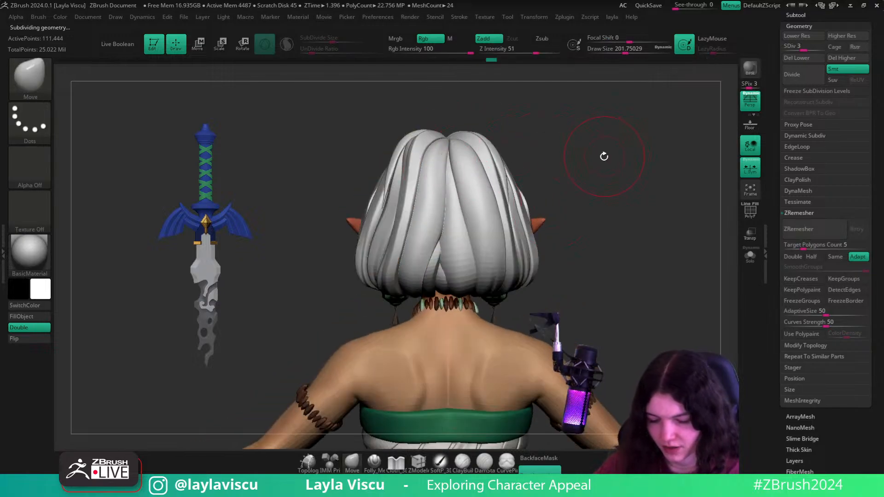
# - Adjust the lower back strands using the Move brush at a draw size of about 286
pyautogui.press('s')
pyautogui.moveTo(457, 277); pyautogui.dragTo(465, 277)
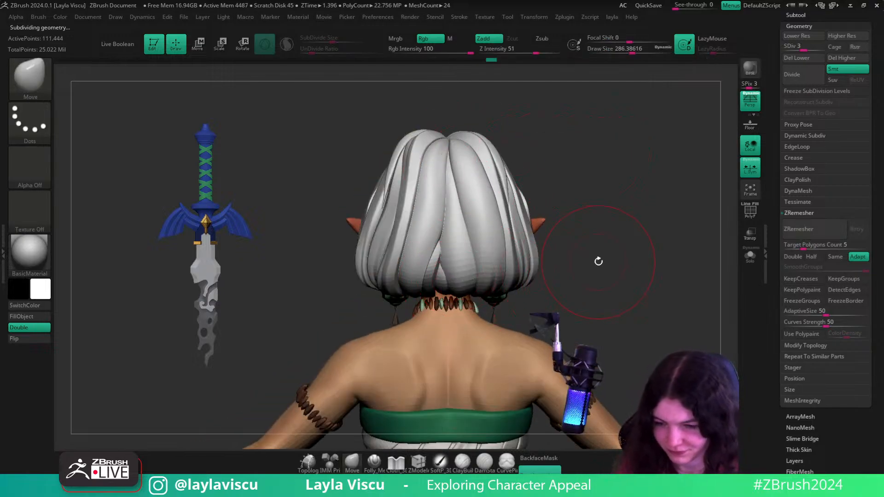
pyautogui.moveTo(598, 261)
pyautogui.mouseDown()
pyautogui.moveTo(608, 222)
pyautogui.moveTo(606, 244)
pyautogui.moveTo(577, 272)
pyautogui.mouseUp()
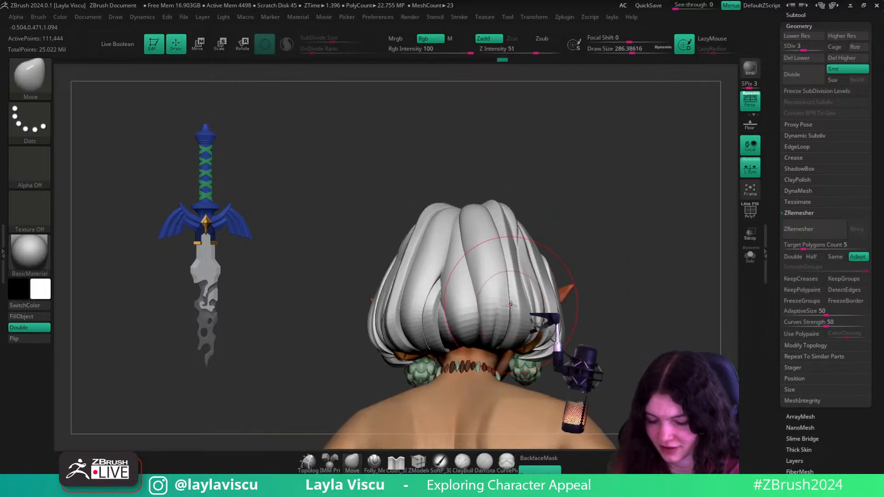
# - Raise the hair to subdivision level 5, reduce the draw size to about 80 and check the strand left of the parting in isolation
pyautogui.press('d')
pyautogui.press('d')
pyautogui.moveTo(597, 288)
pyautogui.keyDown('ctrl'); pyautogui.mouseDown(button='right')
pyautogui.moveTo(601, 264)
pyautogui.moveTo(607, 299)
pyautogui.mouseUp(button='right'); pyautogui.keyUp('ctrl')
pyautogui.moveTo(608, 299)
pyautogui.keyDown('shift'); pyautogui.mouseDown()
pyautogui.moveTo(589, 300)
pyautogui.moveTo(578, 275)
pyautogui.moveTo(577, 318)
pyautogui.moveTo(575, 290)
pyautogui.mouseUp(); pyautogui.keyUp('shift')
pyautogui.keyDown('ctrl'); pyautogui.moveTo(453, 253); pyautogui.dragTo(463, 263, button='right'); pyautogui.keyUp('ctrl')
pyautogui.press('s')
pyautogui.moveTo(463, 249)
pyautogui.mouseDown()
pyautogui.moveTo(443, 249)
pyautogui.moveTo(451, 304)
pyautogui.mouseUp()
pyautogui.keyDown('ctrl'); pyautogui.keyDown('shift'); pyautogui.click(455, 237); pyautogui.keyUp('shift'); pyautogui.keyUp('ctrl')
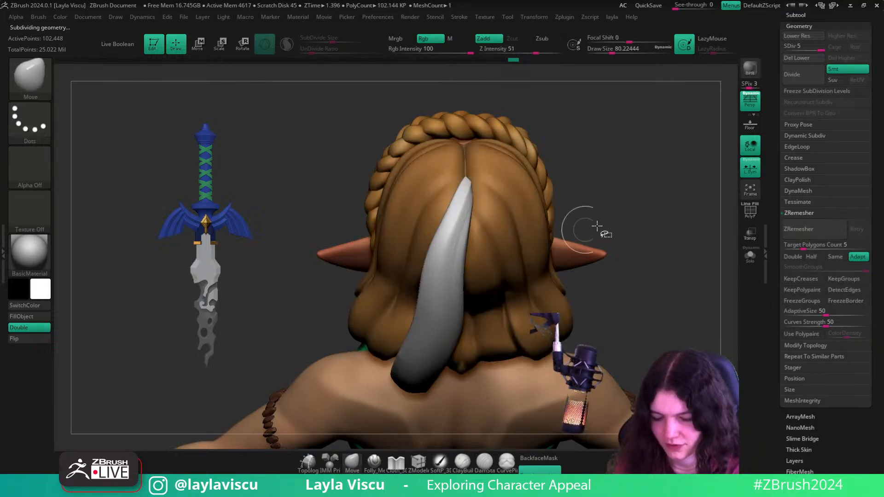
pyautogui.keyDown('ctrl'); pyautogui.keyDown('shift'); pyautogui.click(625, 195); pyautogui.keyUp('shift'); pyautogui.keyUp('ctrl')
# - Polish the isolated strand left of the parting with the hPolish brush, smooth it and show all hair again
pyautogui.keyDown('shift'); pyautogui.moveTo(658, 225); pyautogui.dragTo(658, 282); pyautogui.keyUp('shift')
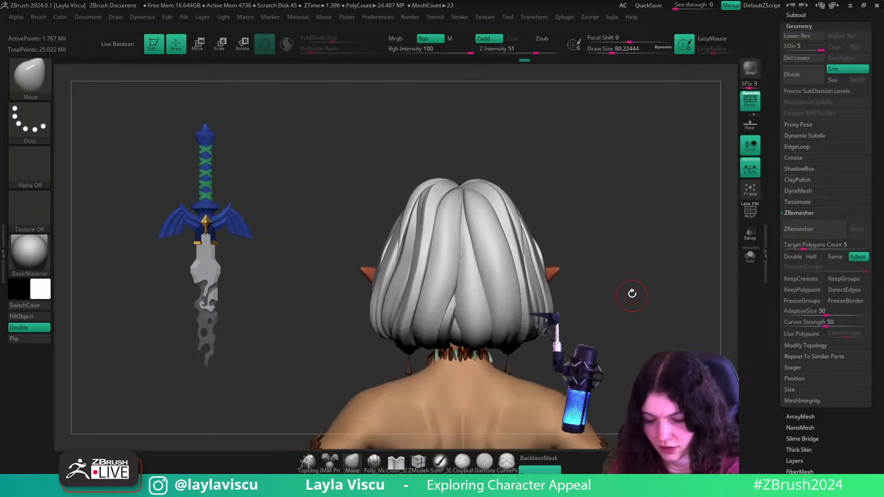
pyautogui.moveTo(631, 294)
pyautogui.mouseDown()
pyautogui.moveTo(633, 308)
pyautogui.moveTo(600, 276)
pyautogui.mouseUp()
pyautogui.press('b')
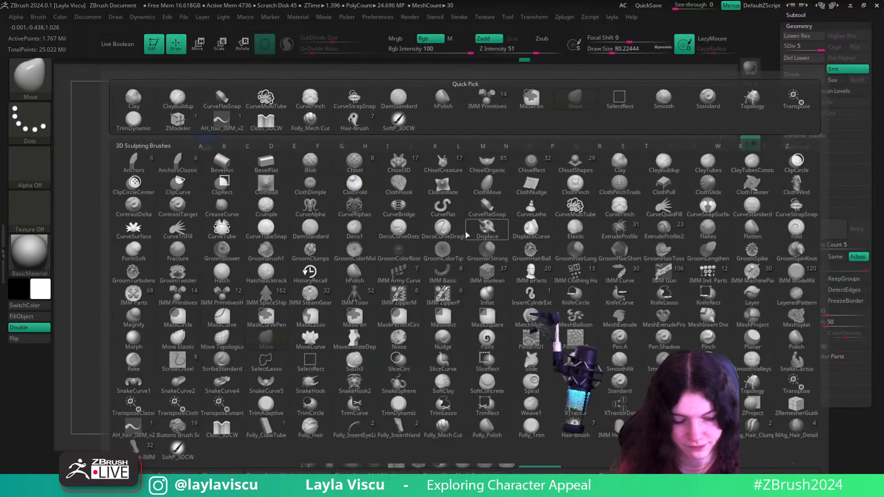
pyautogui.press('h')
pyautogui.press('p')
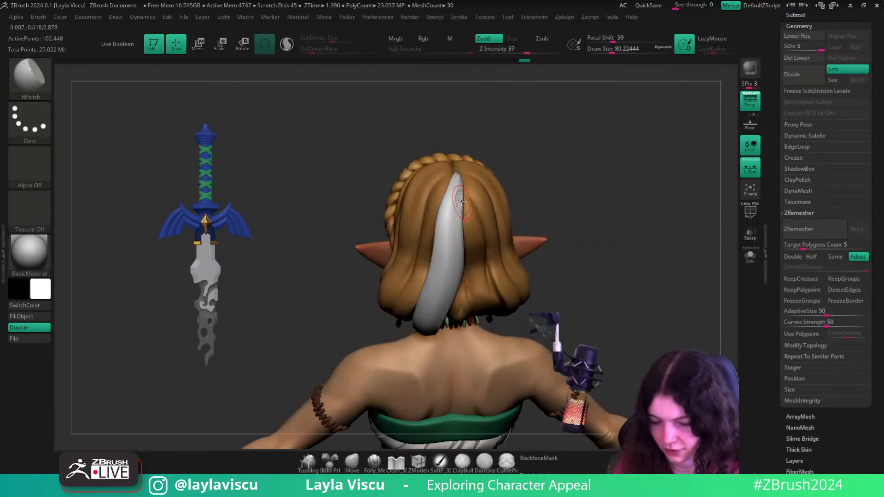
pyautogui.press('shift')
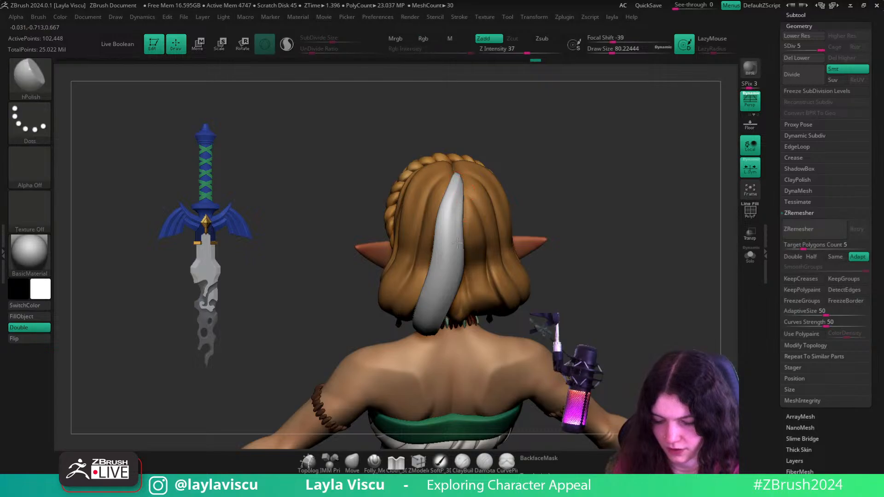
pyautogui.moveTo(460, 192); pyautogui.dragTo(460, 233)
pyautogui.moveTo(461, 187); pyautogui.dragTo(452, 223)
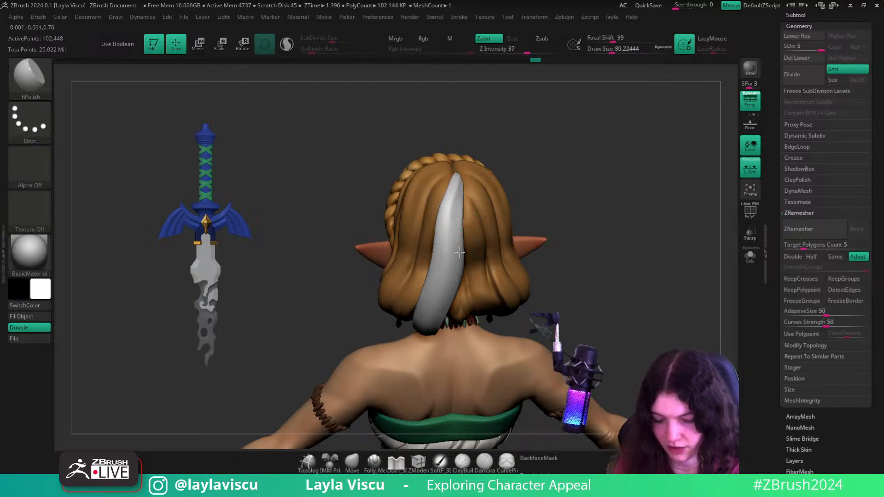
pyautogui.press('shift')
pyautogui.keyDown('shift'); pyautogui.moveTo(575, 210); pyautogui.dragTo(614, 199); pyautogui.keyUp('shift')
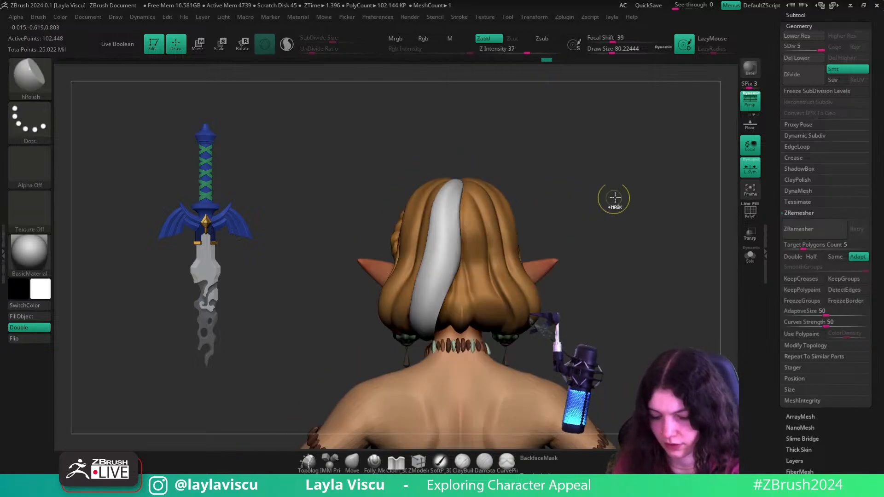
pyautogui.keyDown('ctrl'); pyautogui.keyDown('shift'); pyautogui.click(632, 223); pyautogui.keyUp('shift'); pyautogui.keyUp('ctrl')
pyautogui.press('shift')
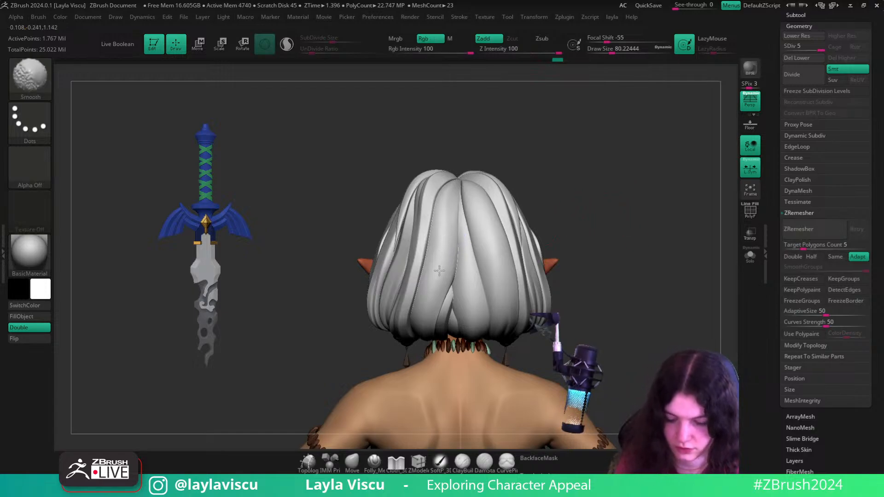
# - Adjust the strands along the lower parting with the Move brush, reducing the draw size from about 187 to 158
pyautogui.moveTo(640, 229)
pyautogui.mouseDown()
pyautogui.moveTo(664, 245)
pyautogui.moveTo(661, 295)
pyautogui.moveTo(588, 315)
pyautogui.mouseUp()
pyautogui.click(352, 462)
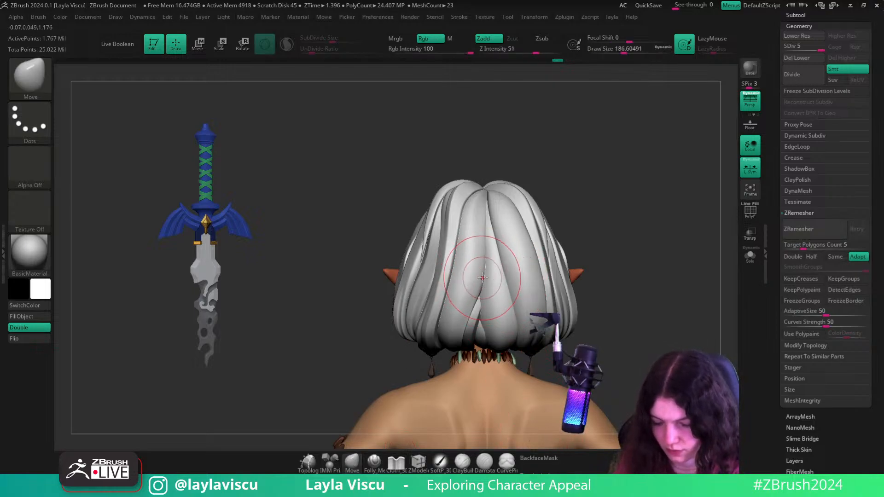
pyautogui.press('ctrl')
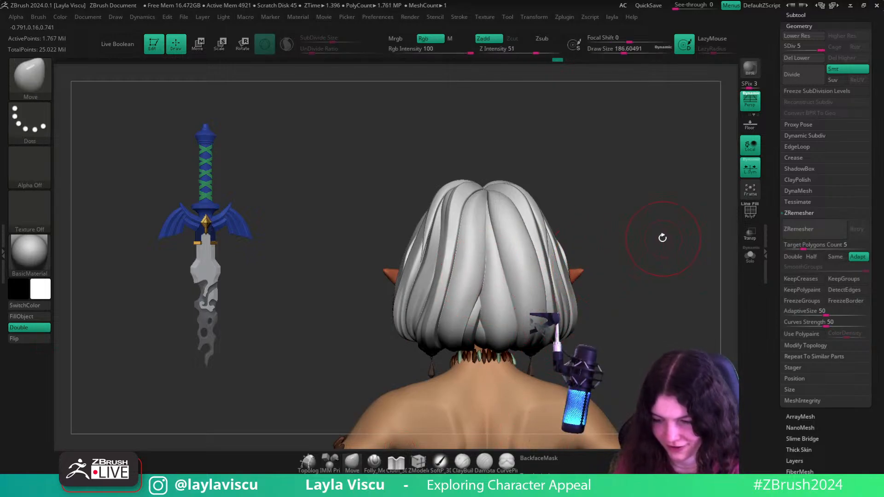
pyautogui.press('space')
pyautogui.moveTo(605, 262)
pyautogui.keyDown('alt'); pyautogui.mouseDown()
pyautogui.moveTo(579, 272)
pyautogui.moveTo(600, 286)
pyautogui.mouseUp(); pyautogui.keyUp('alt')
pyautogui.click(540, 469)
pyautogui.press('s')
pyautogui.moveTo(476, 285); pyautogui.dragTo(468, 286)
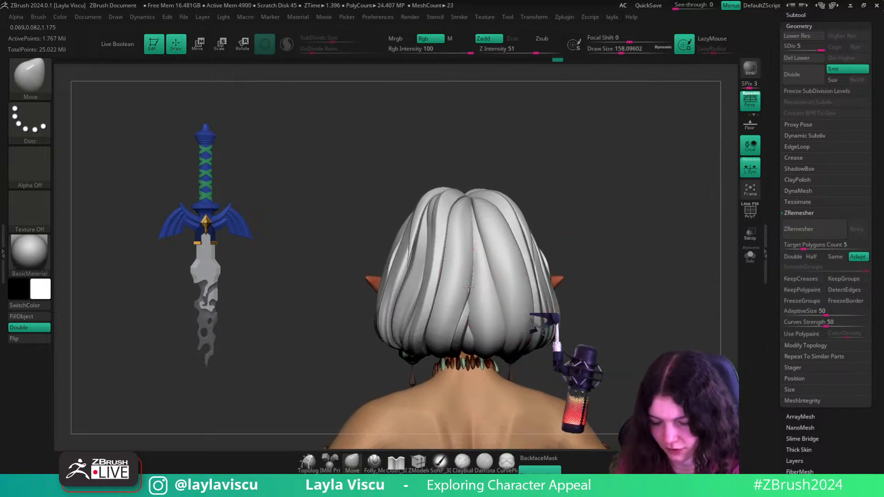
pyautogui.moveTo(592, 248); pyautogui.dragTo(580, 253)
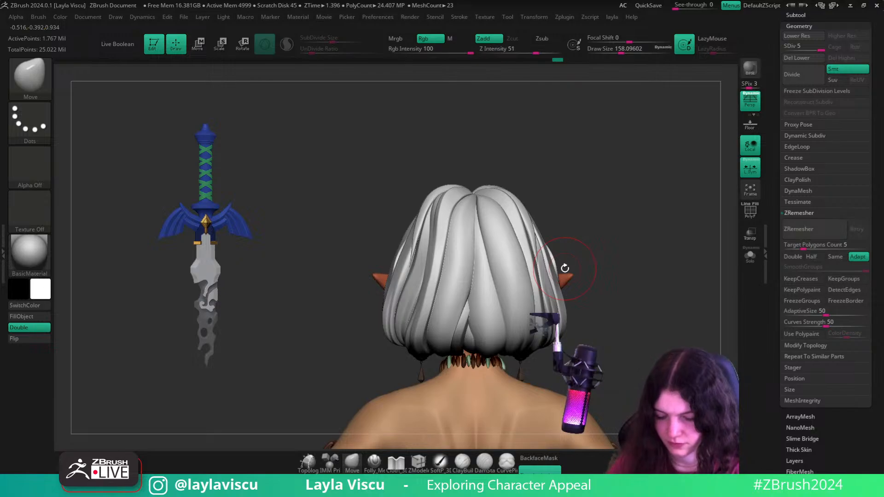
# - Enlarge the Move brush to a draw size of about 293 and reshape the lower back strands from the side
pyautogui.press(']')
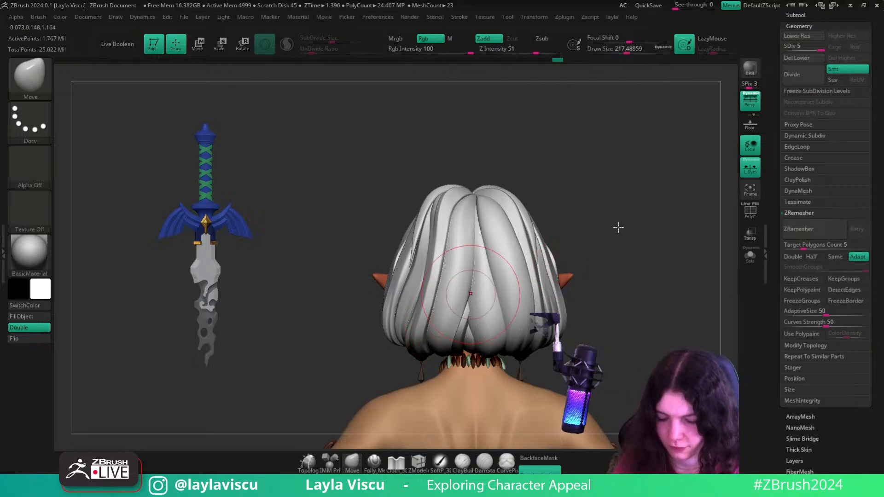
pyautogui.moveTo(618, 228); pyautogui.dragTo(566, 237)
pyautogui.press(']')
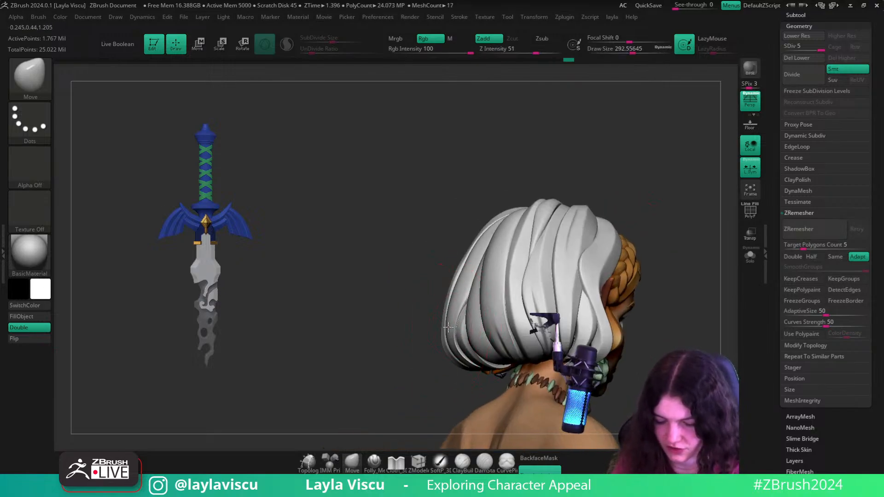
pyautogui.moveTo(445, 393); pyautogui.dragTo(463, 349)
# - Solo the hair, isolate the rearmost strand, then reshape its lower end with the Move brush and smooth it
pyautogui.click(748, 255)
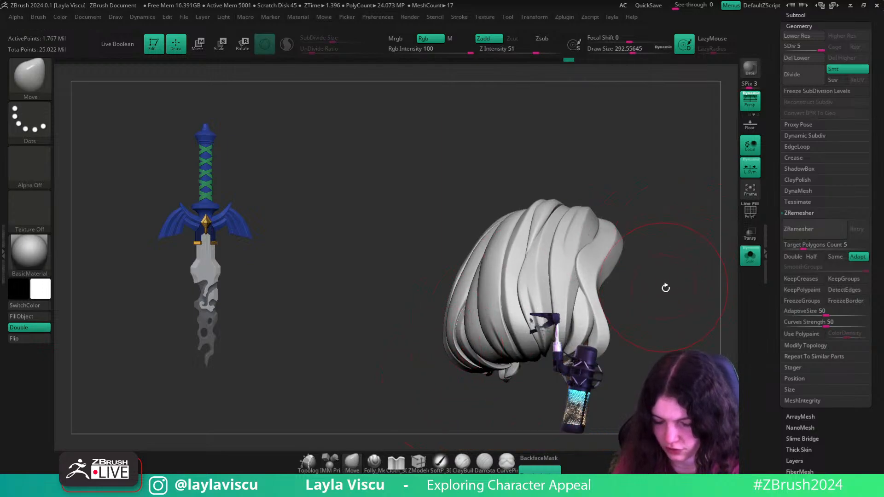
pyautogui.moveTo(664, 288); pyautogui.dragTo(646, 288)
pyautogui.keyDown('ctrl'); pyautogui.keyDown('shift'); pyautogui.click(457, 302); pyautogui.keyUp('shift'); pyautogui.keyUp('ctrl')
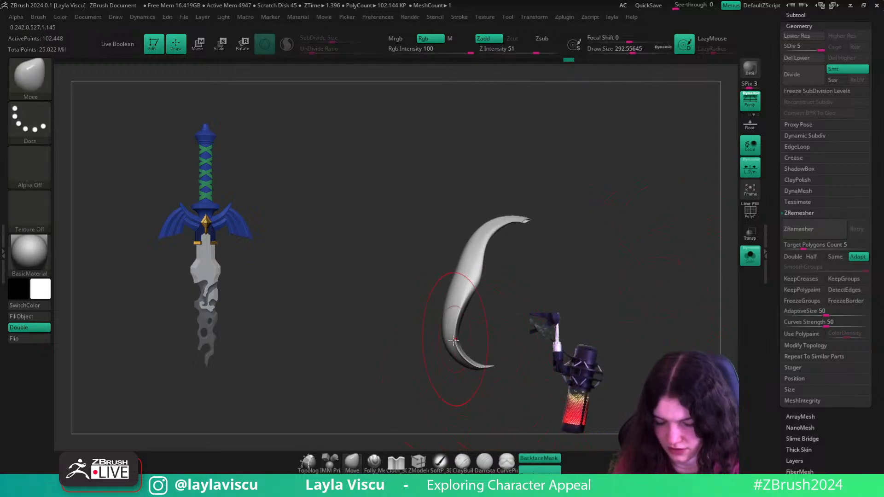
pyautogui.moveTo(519, 318); pyautogui.dragTo(473, 359)
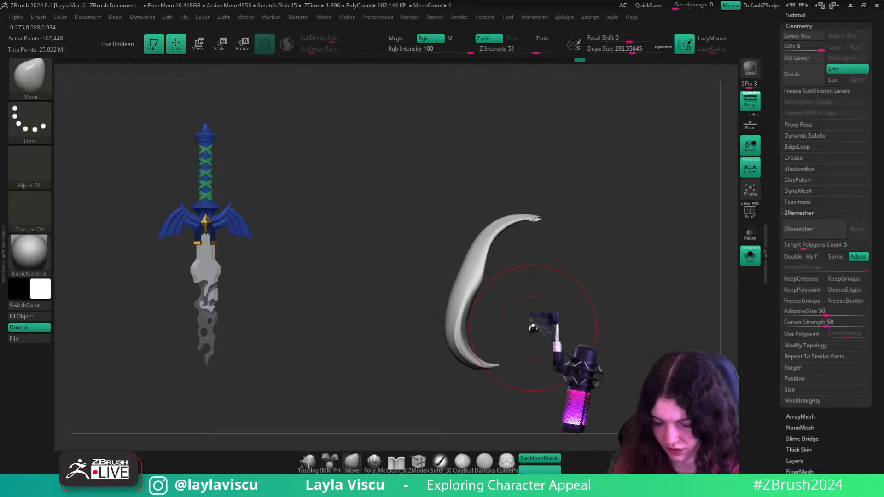
pyautogui.press('shift')
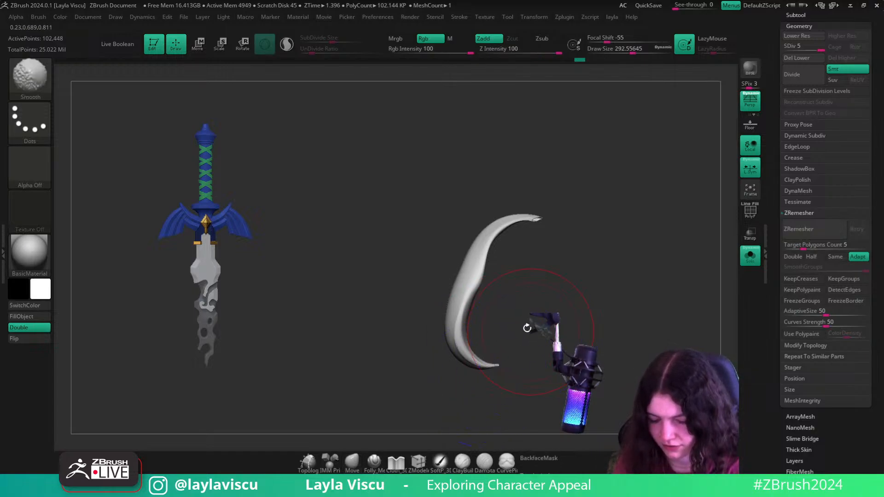
# - Drop to subdivision level 4, polish and smooth the strand's lower end with hPolish at draw size 112, and show the whole character again
pyautogui.hotkey('shift', 'd')
pyautogui.press('b')
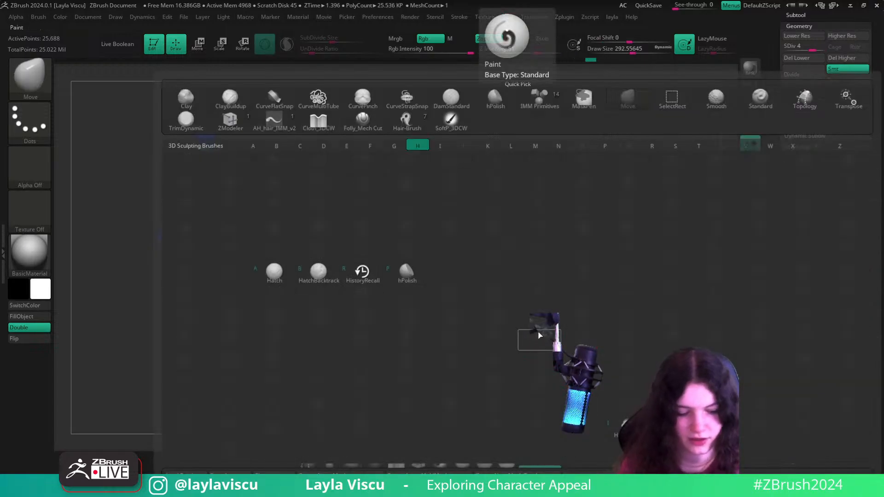
pyautogui.press('h')
pyautogui.press('p')
pyautogui.moveTo(539, 302); pyautogui.dragTo(461, 322)
pyautogui.press('s')
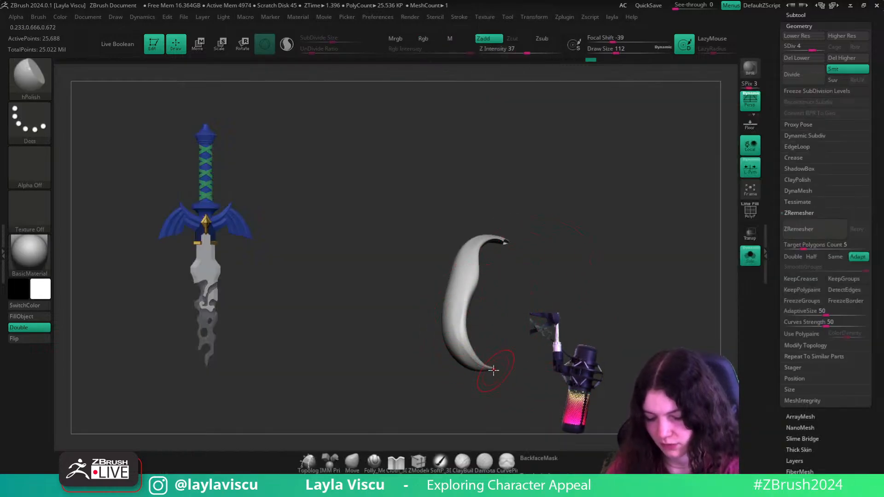
pyautogui.moveTo(492, 372)
pyautogui.mouseDown()
pyautogui.moveTo(454, 310)
pyautogui.moveTo(511, 368)
pyautogui.moveTo(497, 366)
pyautogui.mouseUp()
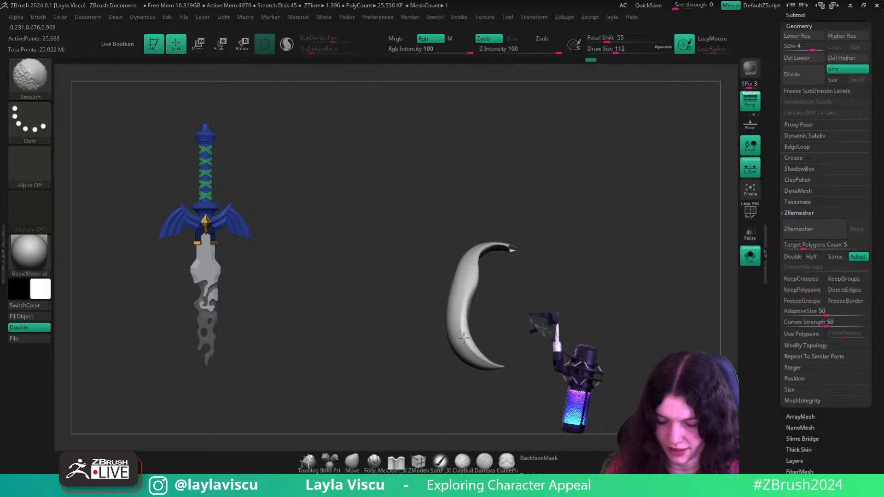
pyautogui.keyDown('shift'); pyautogui.moveTo(463, 338); pyautogui.dragTo(478, 352); pyautogui.keyUp('shift')
pyautogui.moveTo(529, 302)
pyautogui.mouseDown()
pyautogui.moveTo(518, 277)
pyautogui.moveTo(478, 331)
pyautogui.mouseUp()
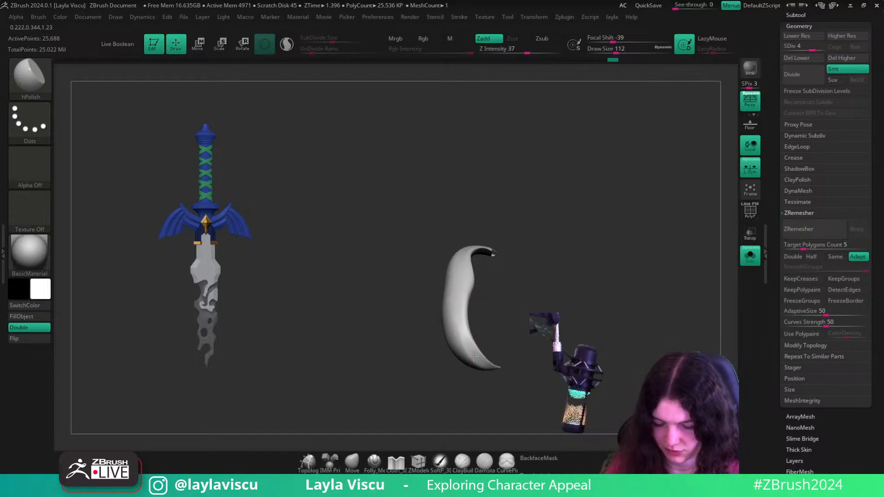
pyautogui.moveTo(513, 363)
pyautogui.mouseDown()
pyautogui.moveTo(454, 331)
pyautogui.moveTo(484, 357)
pyautogui.mouseUp()
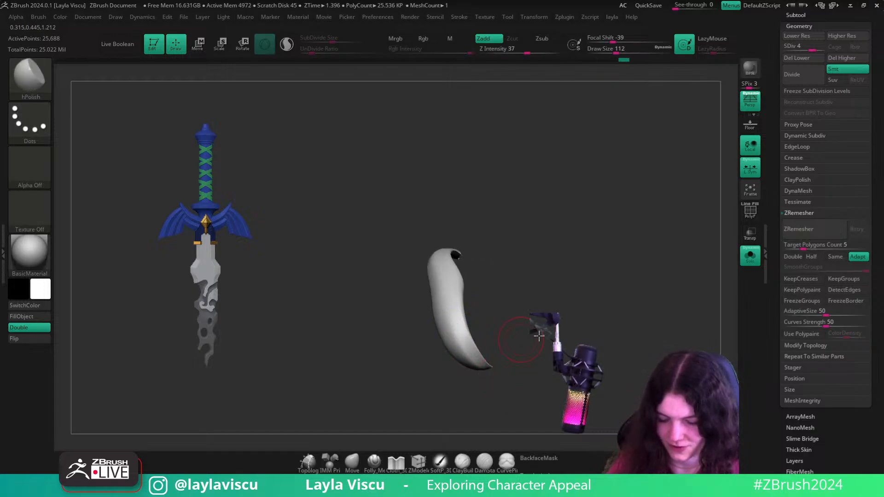
pyautogui.keyDown('shift'); pyautogui.moveTo(537, 333); pyautogui.dragTo(659, 272); pyautogui.keyUp('shift')
pyautogui.click(750, 257)
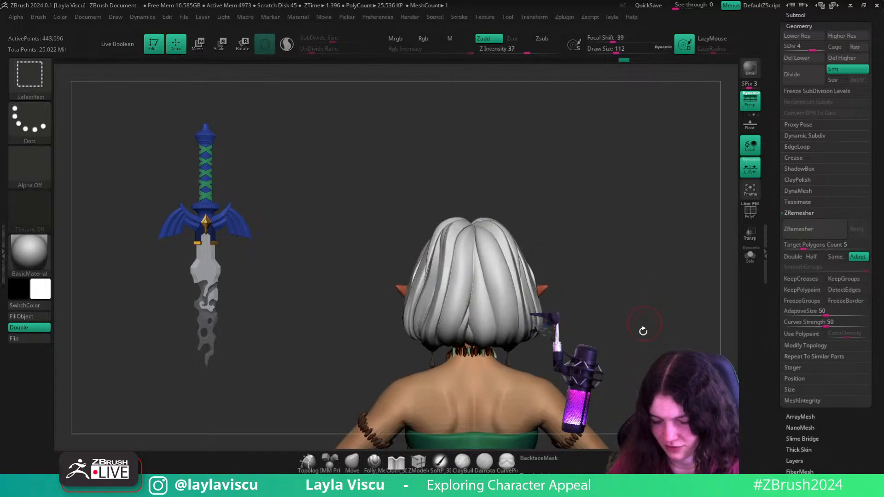
# - Adjust the lower back strands with the Move brush, reducing the draw size from about 299 to 228 and 182
pyautogui.click(352, 464)
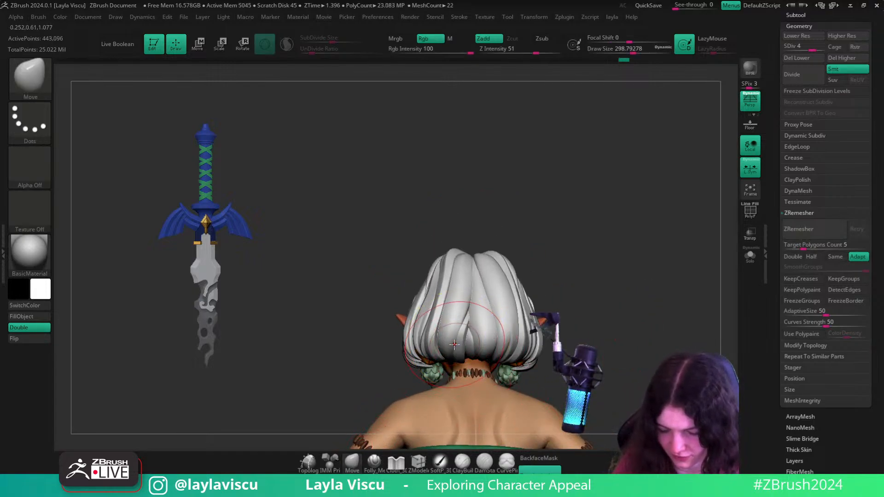
pyautogui.moveTo(584, 282); pyautogui.dragTo(573, 253)
pyautogui.press('s')
pyautogui.moveTo(454, 331); pyautogui.dragTo(442, 331)
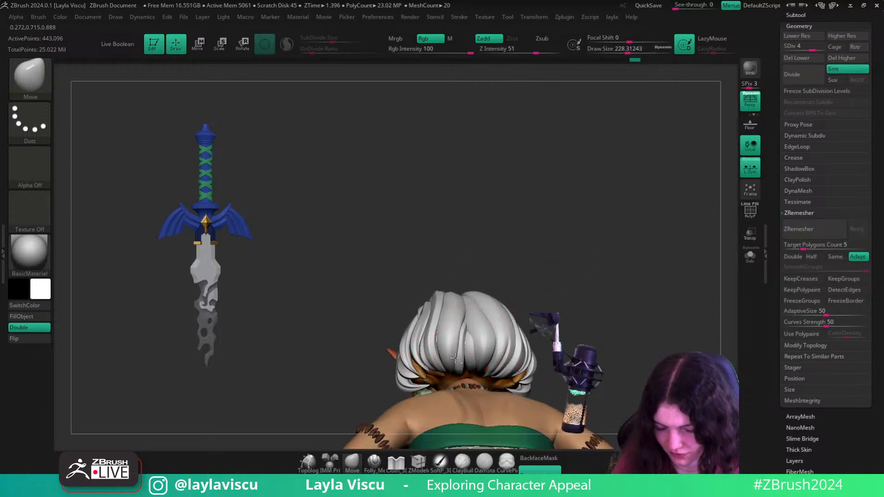
pyautogui.moveTo(587, 263)
pyautogui.mouseDown()
pyautogui.moveTo(605, 322)
pyautogui.moveTo(630, 316)
pyautogui.mouseUp()
pyautogui.press('s')
pyautogui.moveTo(468, 336); pyautogui.dragTo(457, 337)
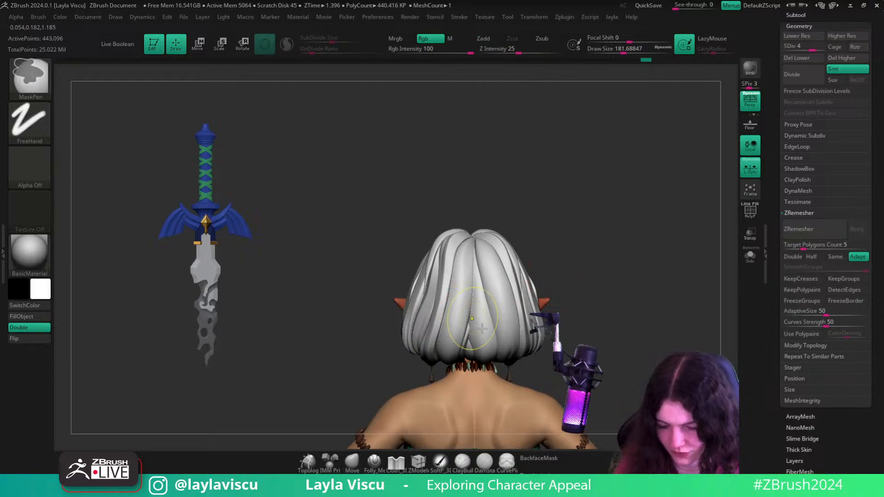
# - Refine the outline of the back strands from the side using the Move brush at a draw size of about 268
pyautogui.moveTo(607, 216)
pyautogui.keyDown('ctrl'); pyautogui.mouseDown(button='right')
pyautogui.moveTo(614, 241)
pyautogui.moveTo(567, 325)
pyautogui.mouseUp(button='right'); pyautogui.keyUp('ctrl')
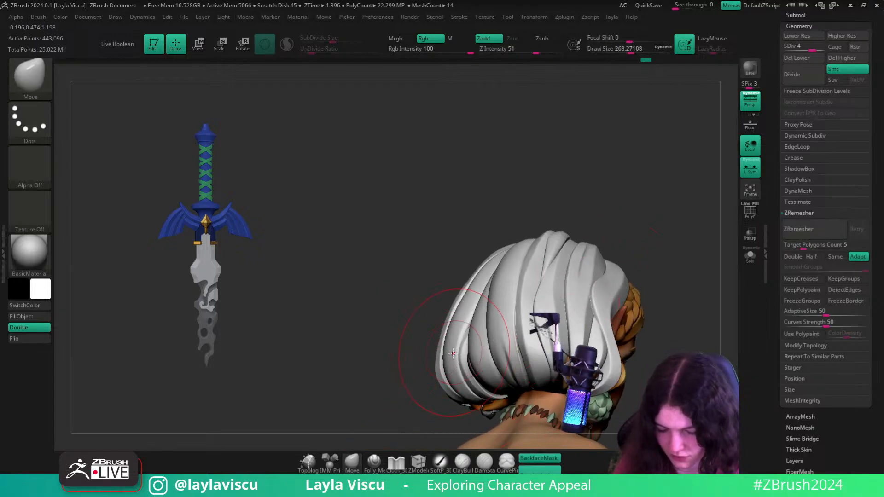
pyautogui.moveTo(476, 294); pyautogui.dragTo(594, 295, button='right')
pyautogui.keyDown('ctrl'); pyautogui.moveTo(504, 287); pyautogui.dragTo(501, 295, button='right'); pyautogui.keyUp('ctrl')
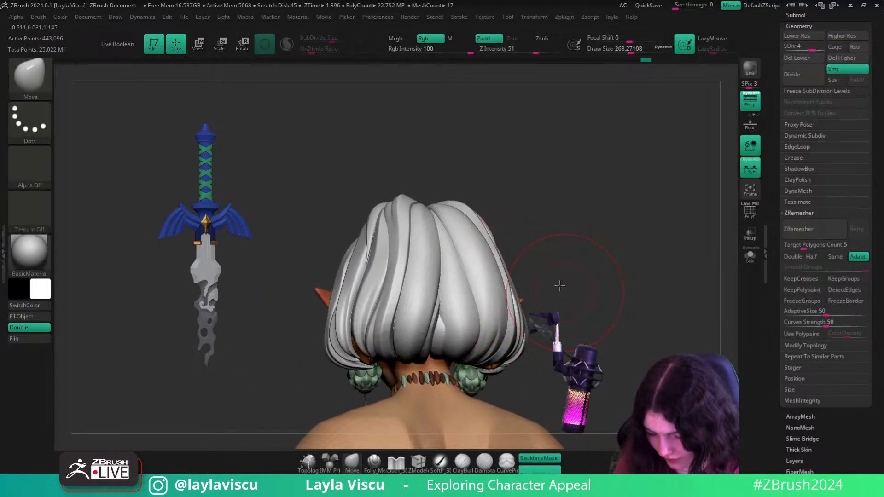
# - Polish the lower end of the strand right of the parting with hPolish at draw size about 112, smooth it isolated and show all hair
pyautogui.moveTo(560, 285); pyautogui.dragTo(529, 272, button='right')
pyautogui.press('s')
pyautogui.moveTo(503, 326); pyautogui.dragTo(489, 326)
pyautogui.press('b')
pyautogui.press('h')
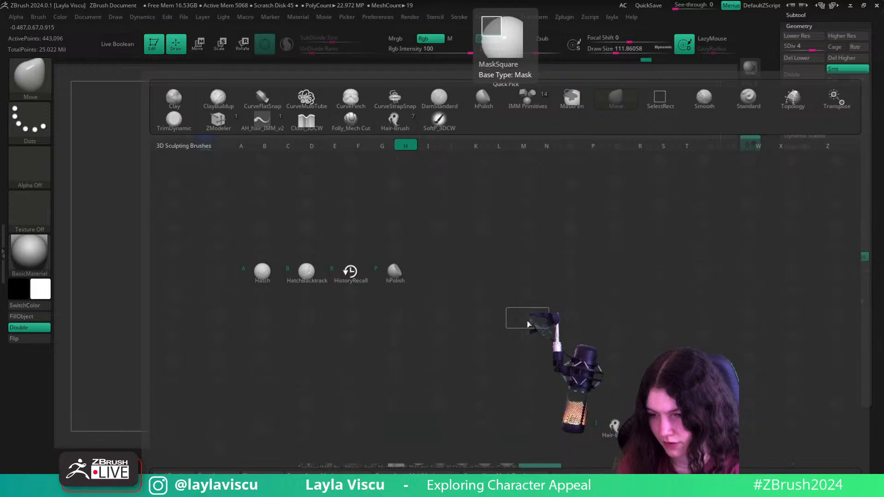
pyautogui.press('p')
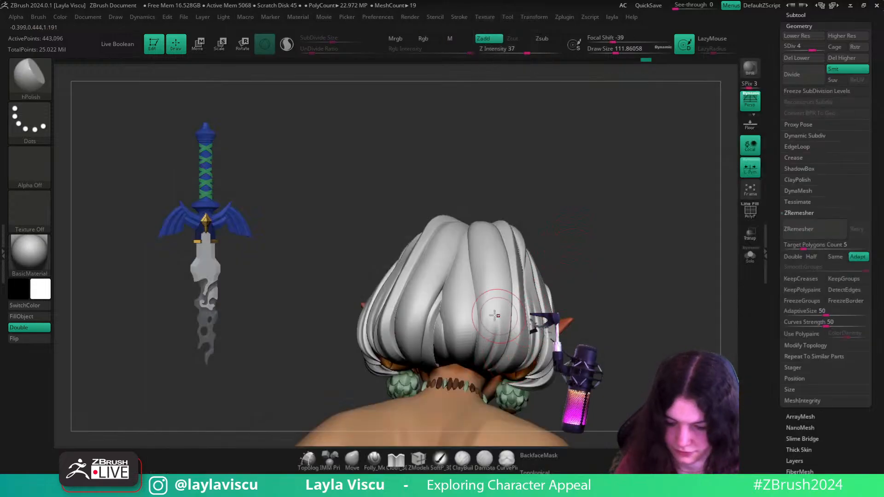
pyautogui.moveTo(476, 378); pyautogui.dragTo(486, 358)
pyautogui.keyDown('shift'); pyautogui.moveTo(486, 358); pyautogui.dragTo(479, 363); pyautogui.keyUp('shift')
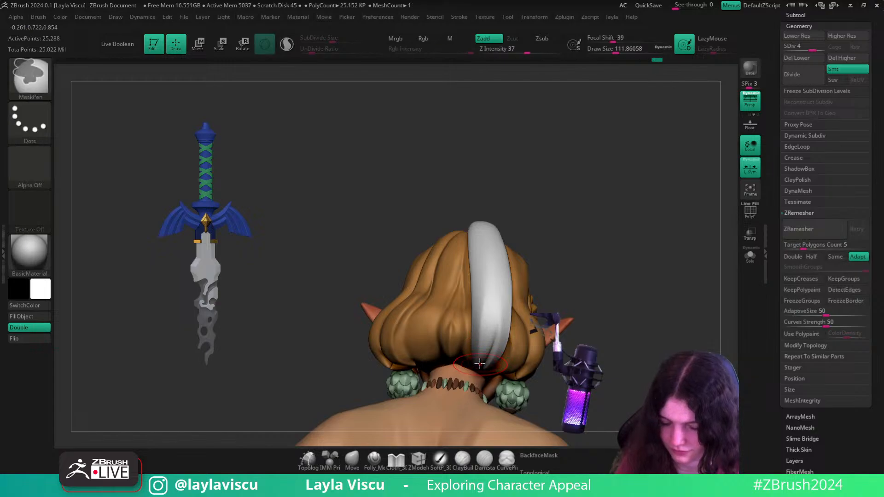
pyautogui.keyDown('shift'); pyautogui.moveTo(499, 308); pyautogui.dragTo(495, 301); pyautogui.keyUp('shift')
pyautogui.keyDown('shift'); pyautogui.moveTo(594, 285); pyautogui.dragTo(620, 310); pyautogui.keyUp('shift')
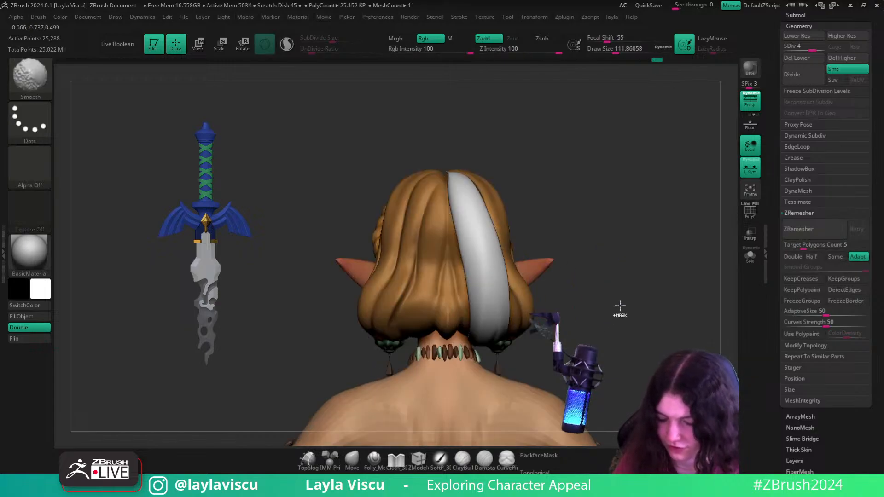
pyautogui.keyDown('ctrl'); pyautogui.keyDown('shift'); pyautogui.click(620, 310); pyautogui.keyUp('shift'); pyautogui.keyUp('ctrl')
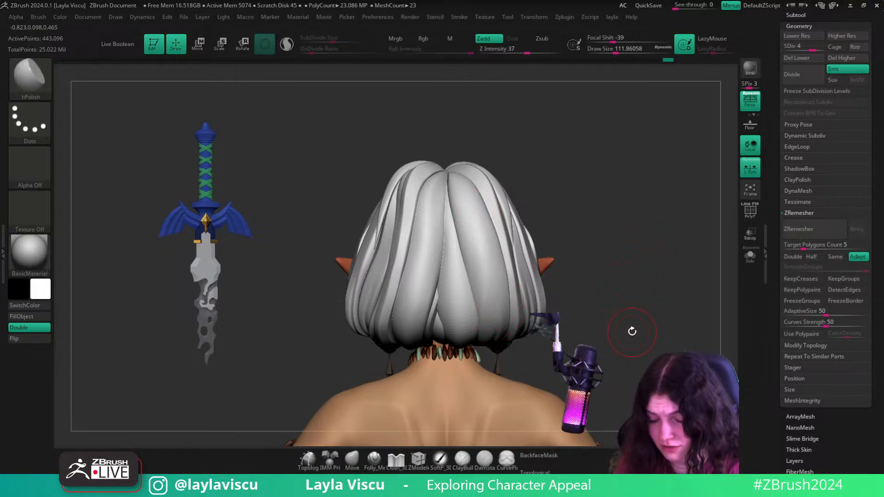
# - Isolate the wide strand right of the parting, smooth its surface, and show all the hair again
pyautogui.keyDown('ctrl'); pyautogui.keyDown('shift'); pyautogui.click(483, 242); pyautogui.keyUp('shift'); pyautogui.keyUp('ctrl')
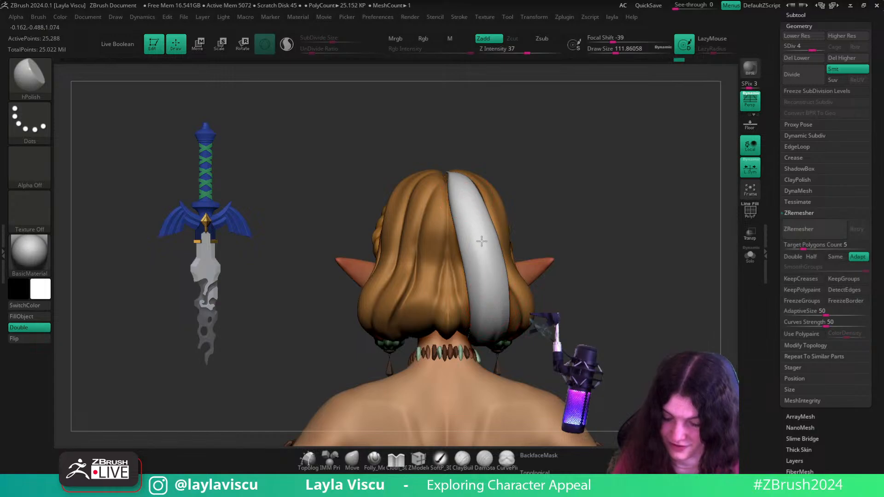
pyautogui.press('shift')
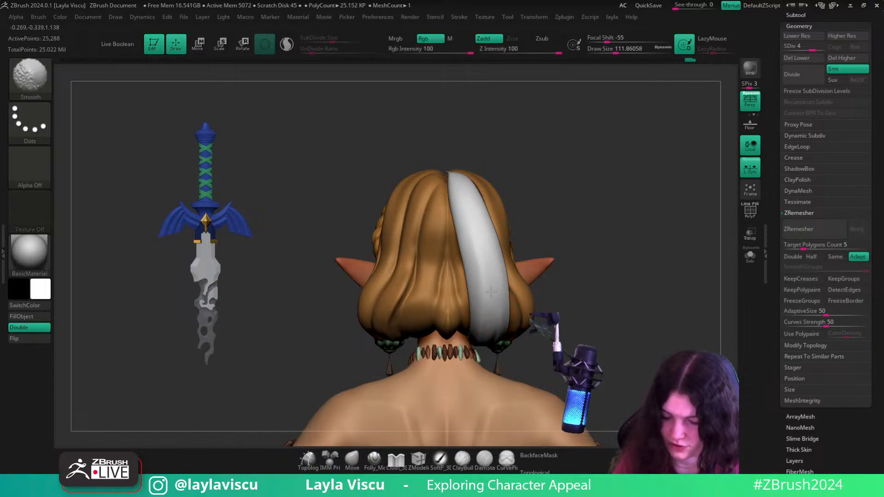
pyautogui.keyDown('ctrl'); pyautogui.keyDown('shift'); pyautogui.click(633, 289); pyautogui.keyUp('shift'); pyautogui.keyUp('ctrl')
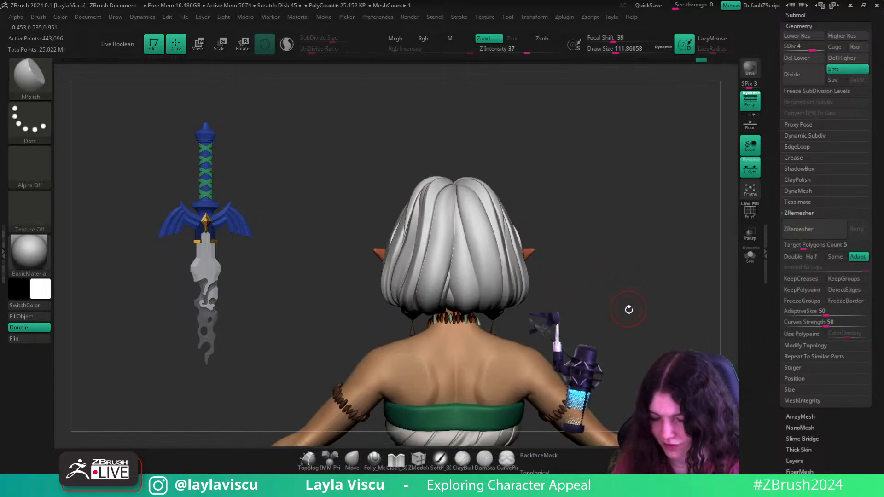
pyautogui.moveTo(629, 320)
pyautogui.keyDown('alt'); pyautogui.mouseDown()
pyautogui.moveTo(648, 329)
pyautogui.moveTo(633, 333)
pyautogui.mouseUp(); pyautogui.keyUp('alt')
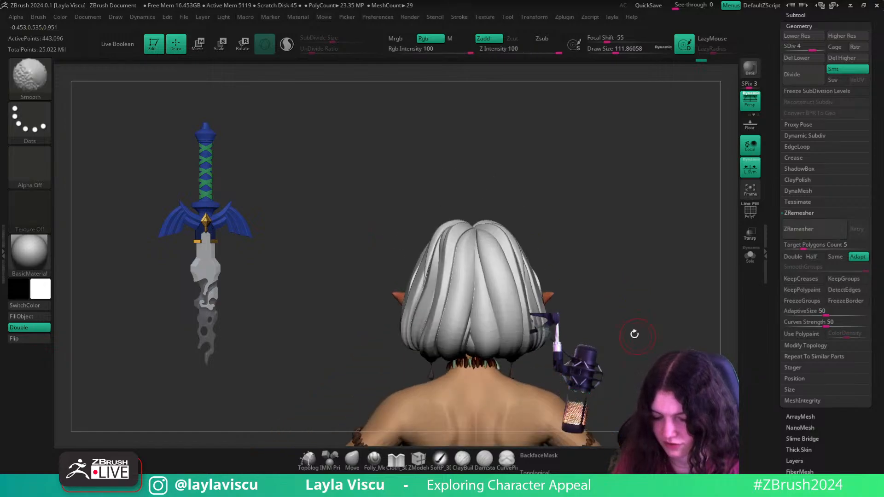
# - Isolate the strand left of the parting, polish and smooth it with hPolish at draw size about 112, and show all hair
pyautogui.keyDown('ctrl'); pyautogui.keyDown('shift'); pyautogui.click(460, 299); pyautogui.keyUp('shift'); pyautogui.keyUp('ctrl')
pyautogui.moveTo(454, 338); pyautogui.dragTo(462, 309)
pyautogui.keyDown('shift'); pyautogui.moveTo(476, 272); pyautogui.dragTo(445, 350); pyautogui.keyUp('shift')
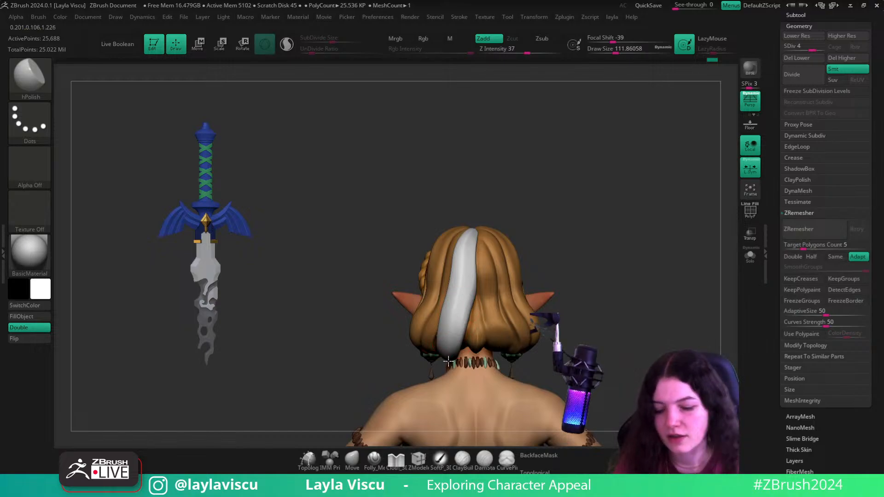
pyautogui.keyDown('shift'); pyautogui.moveTo(467, 251); pyautogui.dragTo(468, 304); pyautogui.keyUp('shift')
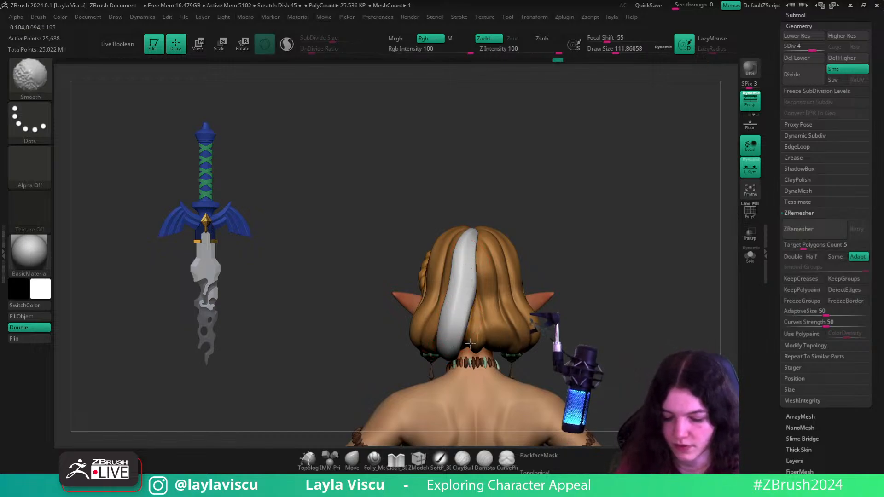
pyautogui.keyDown('ctrl'); pyautogui.keyDown('shift'); pyautogui.click(624, 233); pyautogui.keyUp('shift'); pyautogui.keyUp('ctrl')
# - Solo the strand right of the parting, polish it with hPolish at draw size about 112, and bring the whole character back
pyautogui.moveTo(637, 262)
pyautogui.mouseDown()
pyautogui.moveTo(641, 312)
pyautogui.moveTo(637, 306)
pyautogui.mouseUp()
pyautogui.keyDown('ctrl'); pyautogui.keyDown('shift'); pyautogui.click(508, 304); pyautogui.keyUp('shift'); pyautogui.keyUp('ctrl')
pyautogui.click(750, 255)
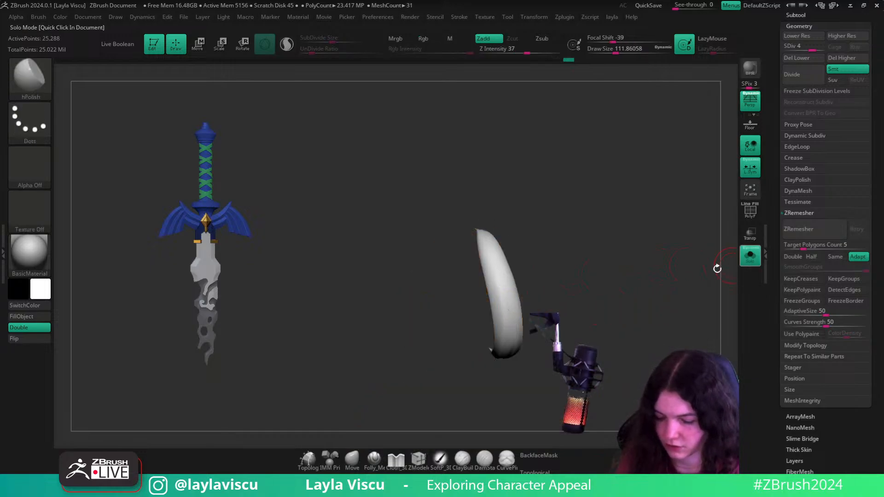
pyautogui.moveTo(516, 236); pyautogui.dragTo(504, 277)
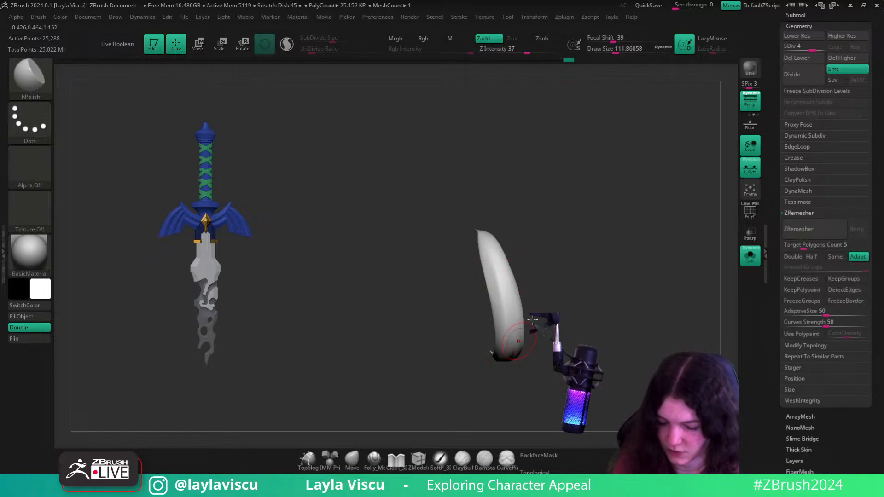
pyautogui.keyDown('ctrl'); pyautogui.keyDown('shift'); pyautogui.click(612, 258); pyautogui.keyUp('shift'); pyautogui.keyUp('ctrl')
pyautogui.click(749, 256)
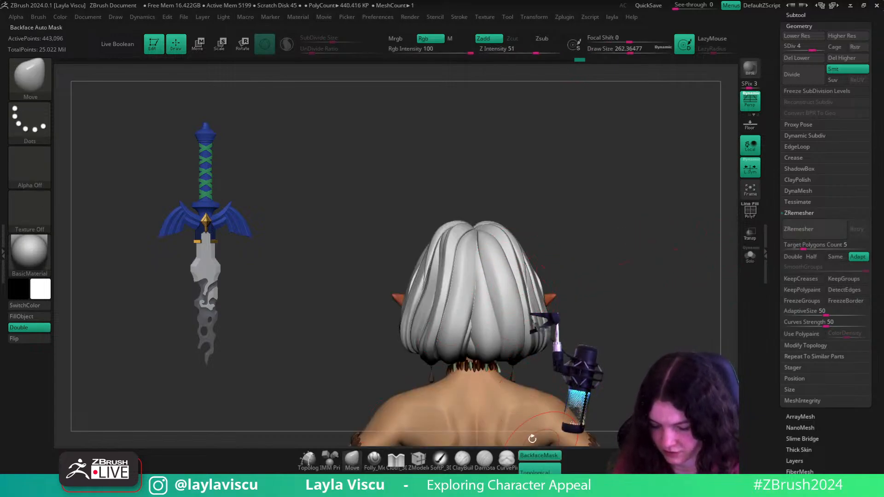
# - Adjust the back and crown strands using the Move brush with backface masking, at draw sizes of about 324 and 197
pyautogui.moveTo(580, 285); pyautogui.dragTo(580, 292)
pyautogui.press(']')
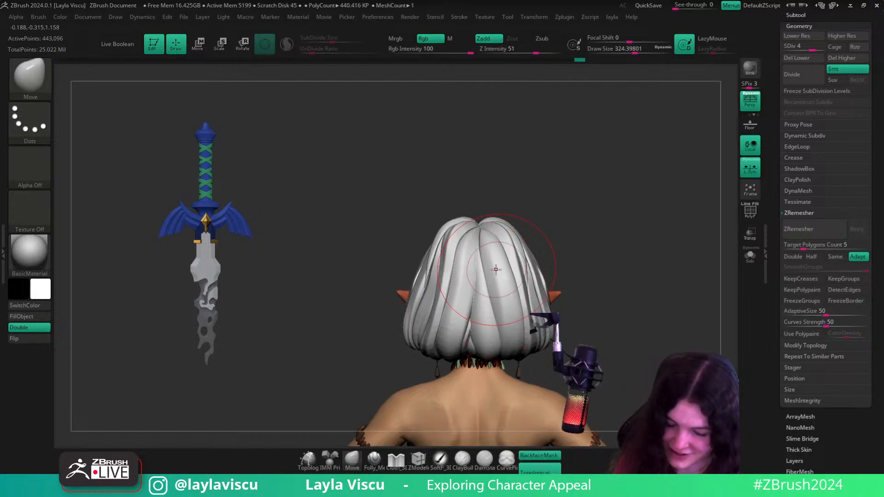
pyautogui.moveTo(494, 271); pyautogui.dragTo(520, 236)
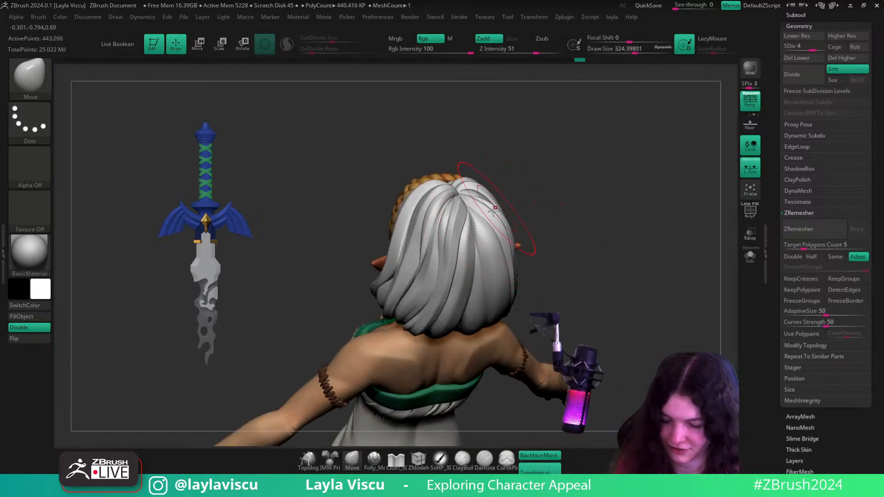
pyautogui.press('s')
pyautogui.moveTo(551, 181); pyautogui.dragTo(483, 207)
pyautogui.keyDown('shift'); pyautogui.moveTo(552, 221); pyautogui.dragTo(587, 192); pyautogui.keyUp('shift')
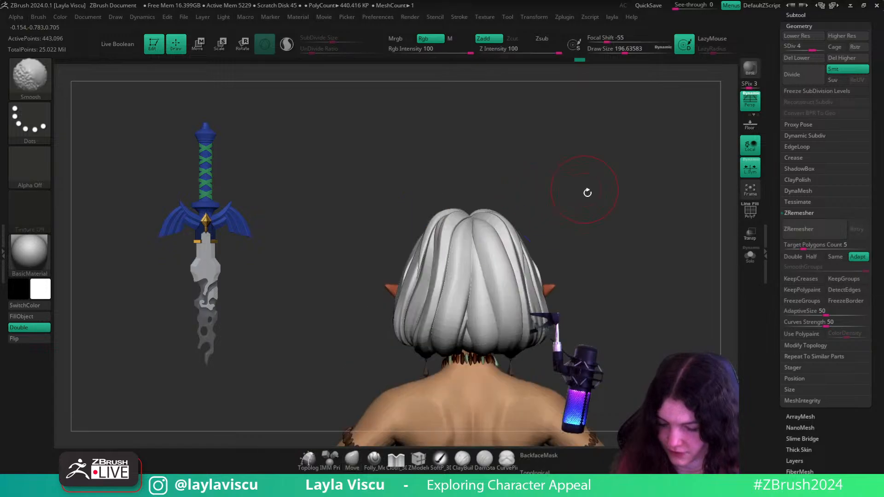
# - Turn off backface masking and reshape the lower back strands with the Move brush at a draw size of about 365
pyautogui.keyDown('ctrl'); pyautogui.moveTo(588, 193); pyautogui.dragTo(591, 308, button='right'); pyautogui.keyUp('ctrl')
pyautogui.click(539, 455)
pyautogui.press('s')
pyautogui.moveTo(479, 293); pyautogui.dragTo(492, 293)
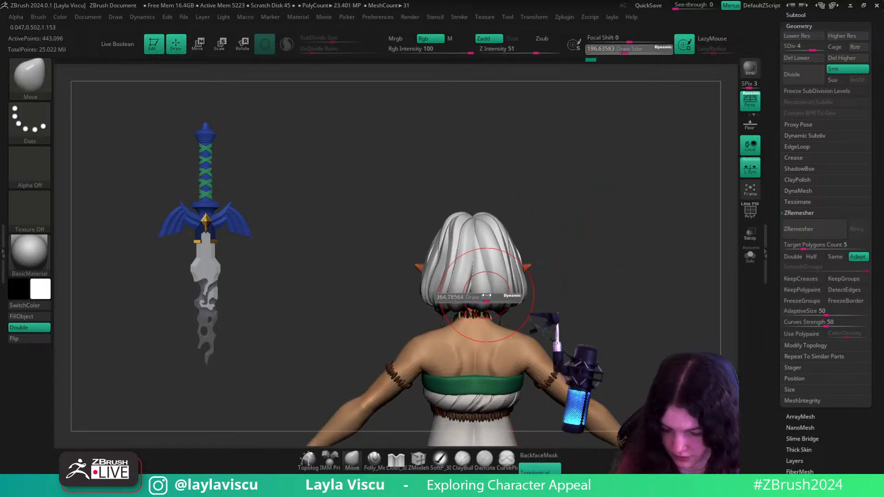
pyautogui.moveTo(570, 251); pyautogui.dragTo(573, 260)
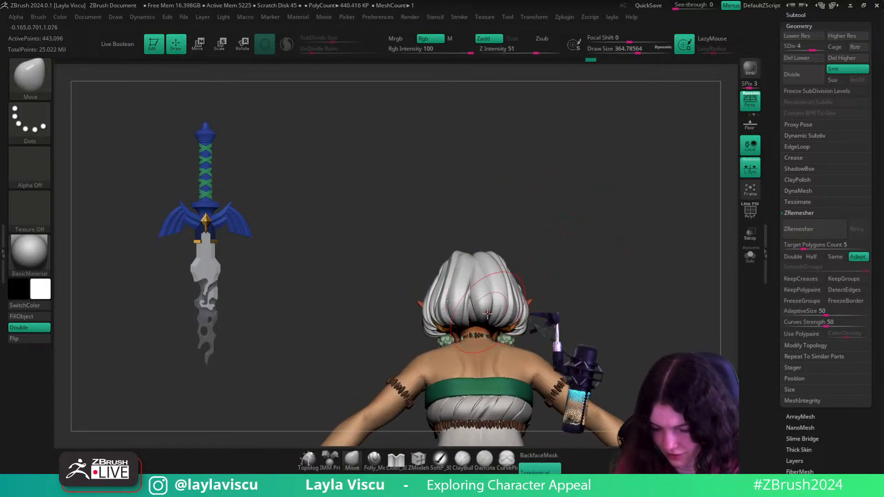
# - Refine the hair's rear silhouette from several angles using the Move brush at a draw size of about 344
pyautogui.press('s')
pyautogui.moveTo(482, 312); pyautogui.dragTo(486, 312)
pyautogui.moveTo(577, 296); pyautogui.dragTo(600, 277)
pyautogui.keyDown('ctrl'); pyautogui.moveTo(601, 276); pyautogui.dragTo(558, 296, button='right'); pyautogui.keyUp('ctrl')
pyautogui.keyDown('shift'); pyautogui.moveTo(552, 276); pyautogui.dragTo(608, 267); pyautogui.keyUp('shift')
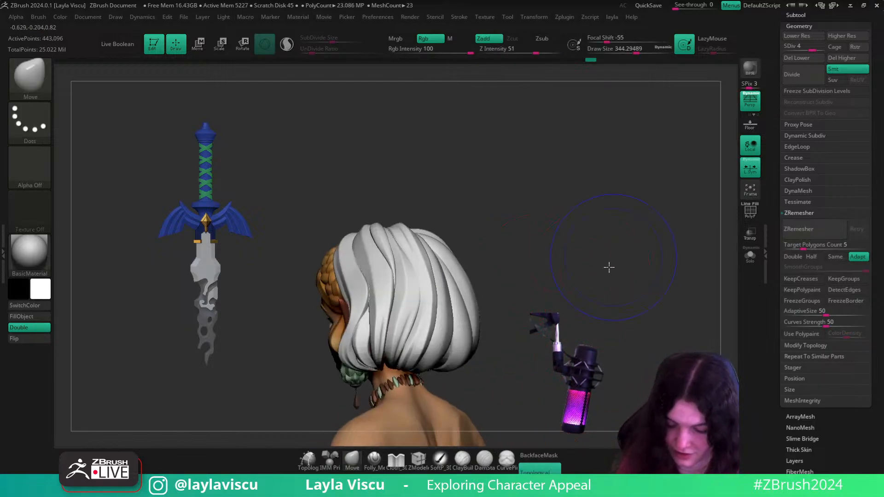
pyautogui.keyDown('ctrl'); pyautogui.moveTo(607, 267); pyautogui.dragTo(556, 262, button='right'); pyautogui.keyUp('ctrl')
pyautogui.moveTo(495, 310); pyautogui.dragTo(461, 340)
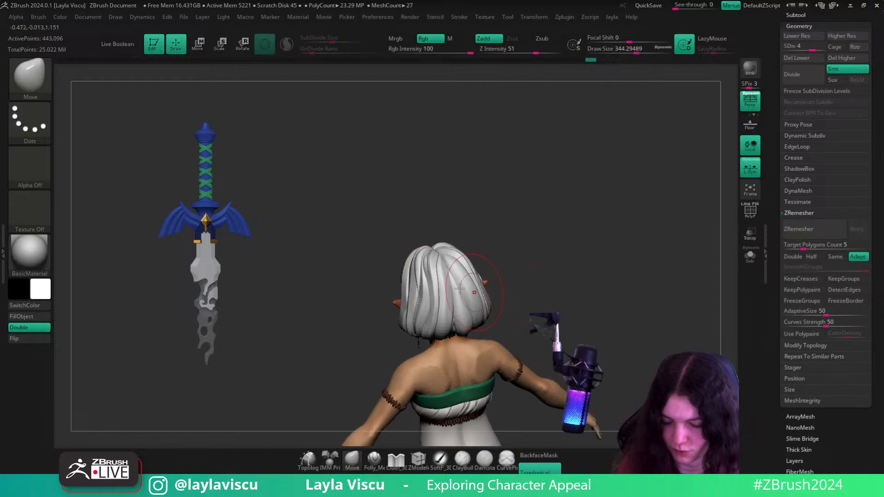
pyautogui.keyDown('ctrl'); pyautogui.moveTo(462, 340); pyautogui.dragTo(528, 256, button='right'); pyautogui.keyUp('ctrl')
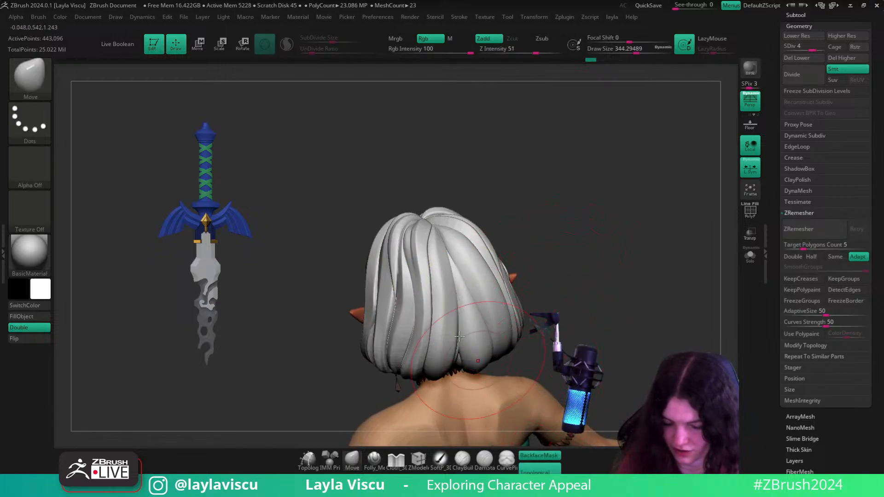
# - Reposition the back strands using the Move brush with backface masking, reducing the draw size from about 311 to 192
pyautogui.press('s')
pyautogui.moveTo(427, 295); pyautogui.dragTo(433, 297)
pyautogui.moveTo(526, 222)
pyautogui.mouseDown()
pyautogui.moveTo(533, 217)
pyautogui.moveTo(467, 222)
pyautogui.moveTo(550, 203)
pyautogui.moveTo(432, 313)
pyautogui.moveTo(544, 228)
pyautogui.moveTo(430, 297)
pyautogui.mouseUp()
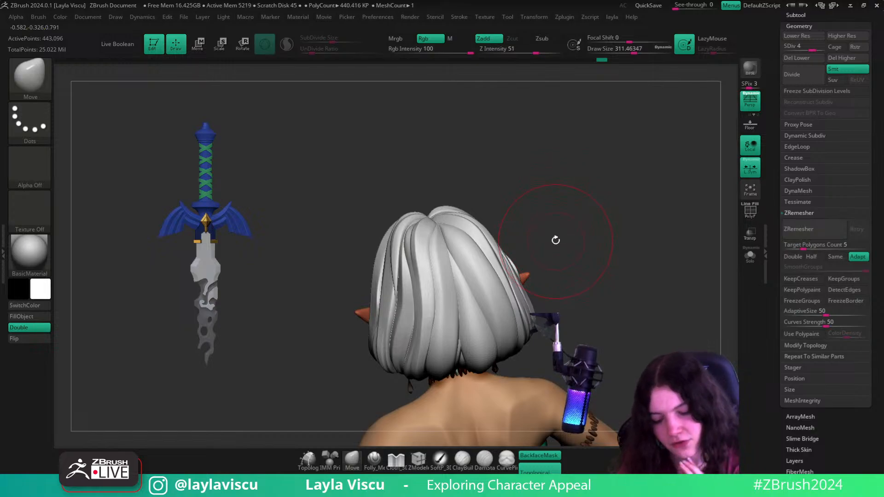
pyautogui.moveTo(556, 241)
pyautogui.mouseDown()
pyautogui.moveTo(554, 258)
pyautogui.moveTo(582, 221)
pyautogui.moveTo(558, 263)
pyautogui.moveTo(577, 276)
pyautogui.moveTo(565, 221)
pyautogui.moveTo(543, 260)
pyautogui.mouseUp()
pyautogui.press('s')
pyautogui.moveTo(466, 237); pyautogui.dragTo(456, 237)
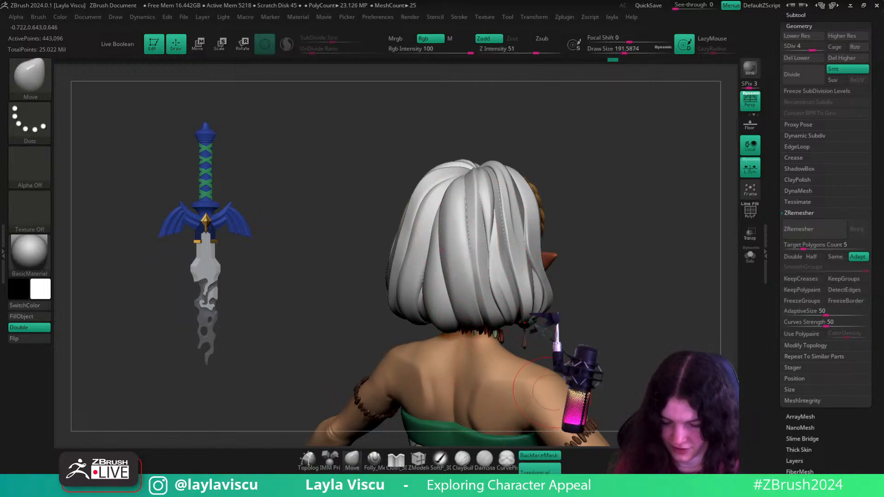
pyautogui.moveTo(575, 317); pyautogui.dragTo(600, 335)
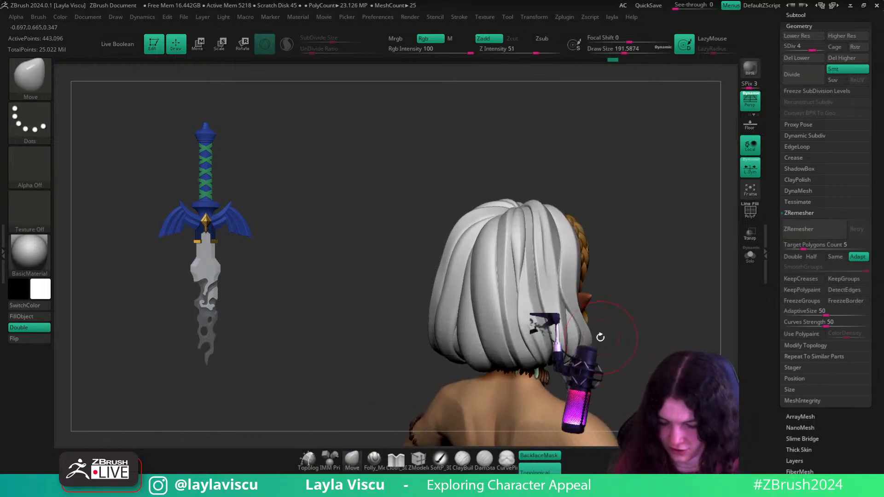
# - Isolate the narrow strand to the right of the parting and switch to the TrimDynamic brush at draw size about 149
pyautogui.keyDown('alt'); pyautogui.click(517, 282); pyautogui.keyUp('alt')
pyautogui.press('s')
pyautogui.moveTo(515, 284); pyautogui.dragTo(510, 284)
pyautogui.press('b')
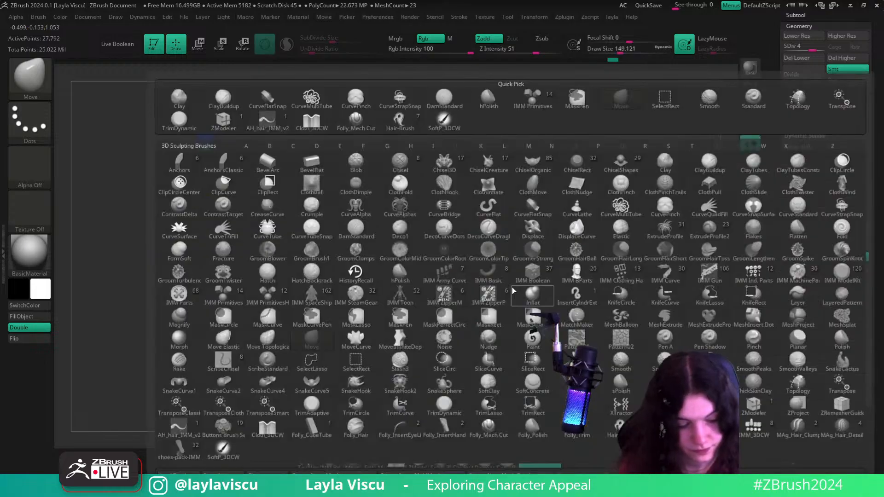
pyautogui.press('t')
pyautogui.press('d')
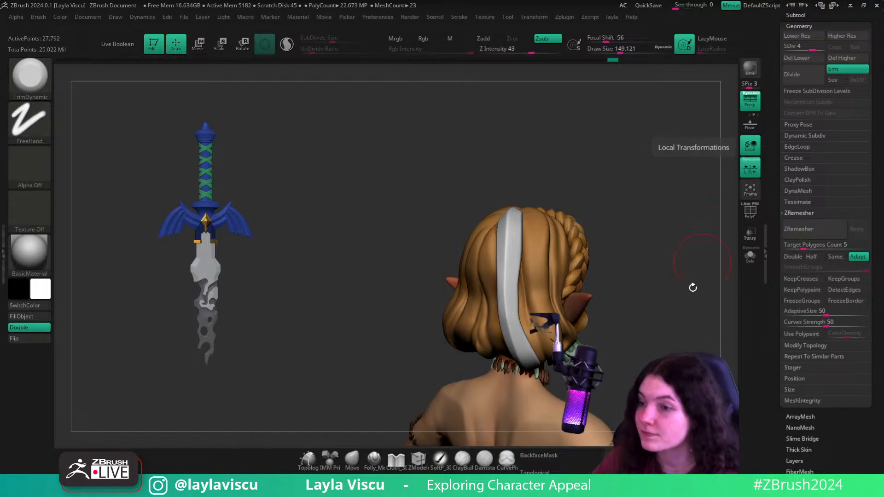
# - Adjust the isolated strand's right edge with the backface-masked Move brush at draw sizes of about 223 and 172
pyautogui.keyDown('alt'); pyautogui.moveTo(629, 366); pyautogui.dragTo(609, 296); pyautogui.keyUp('alt')
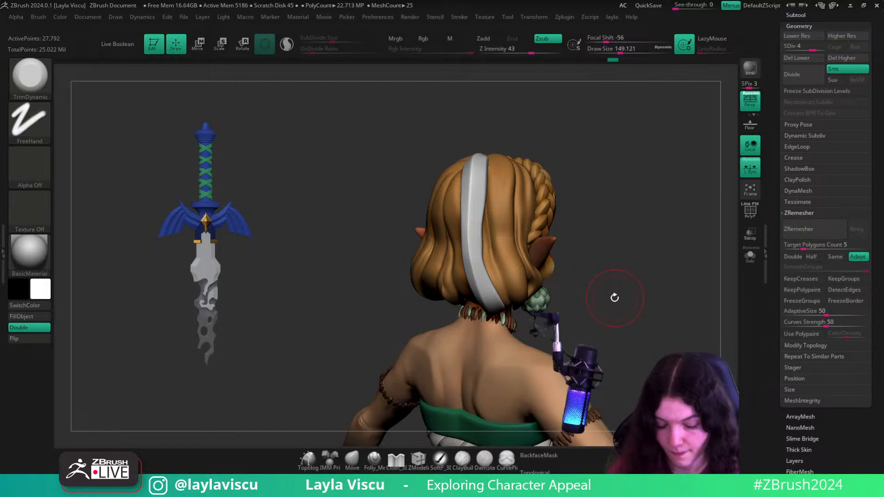
pyautogui.click(352, 460)
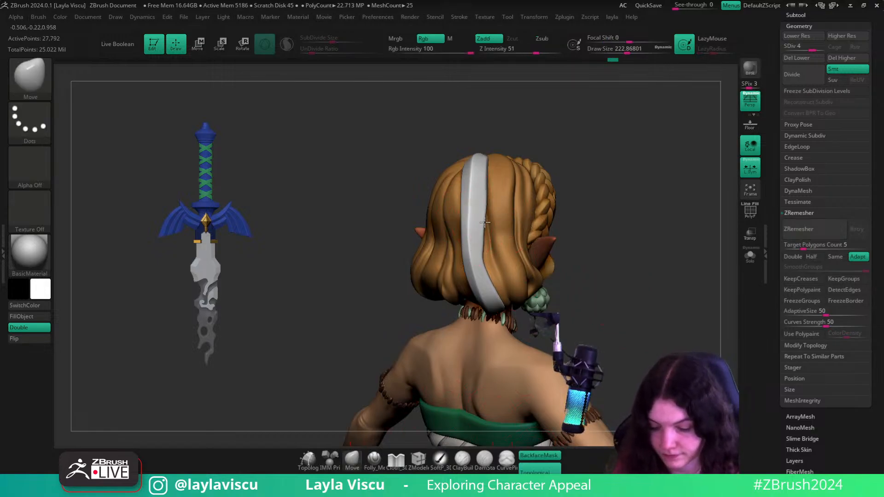
pyautogui.moveTo(484, 222); pyautogui.dragTo(487, 263)
pyautogui.press('[')
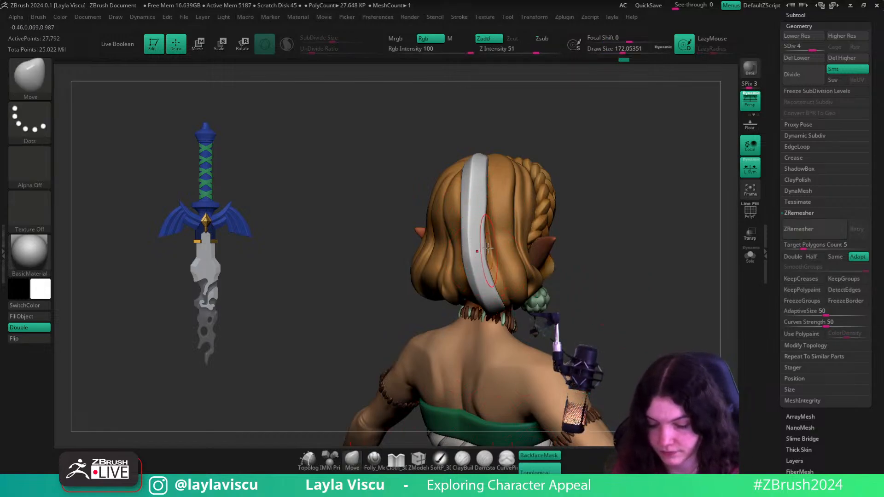
pyautogui.press('shift')
# - Smooth the isolated strand at subdivision level 1 with draw size 145, show all hair, and return to level 3
pyautogui.hotkey('shift', 'd')
pyautogui.hotkey('shift', 'd')
pyautogui.hotkey('shift', 'd')
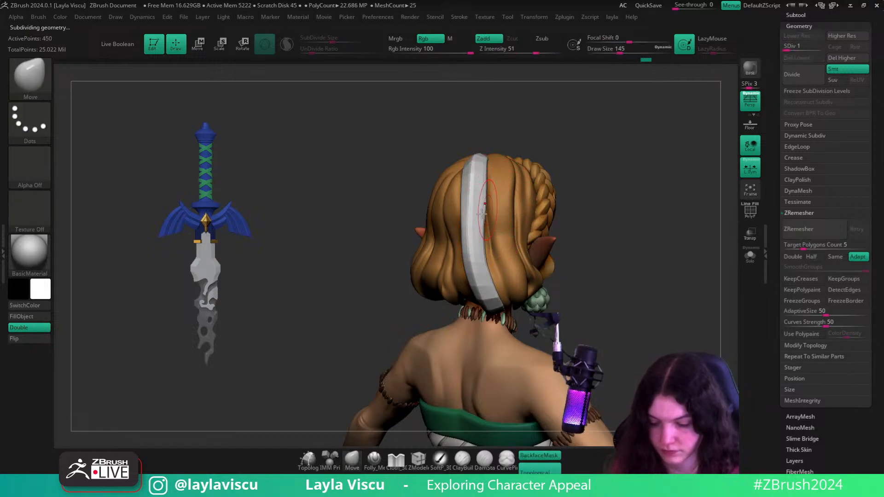
pyautogui.keyDown('shift'); pyautogui.moveTo(479, 207); pyautogui.dragTo(486, 296); pyautogui.keyUp('shift')
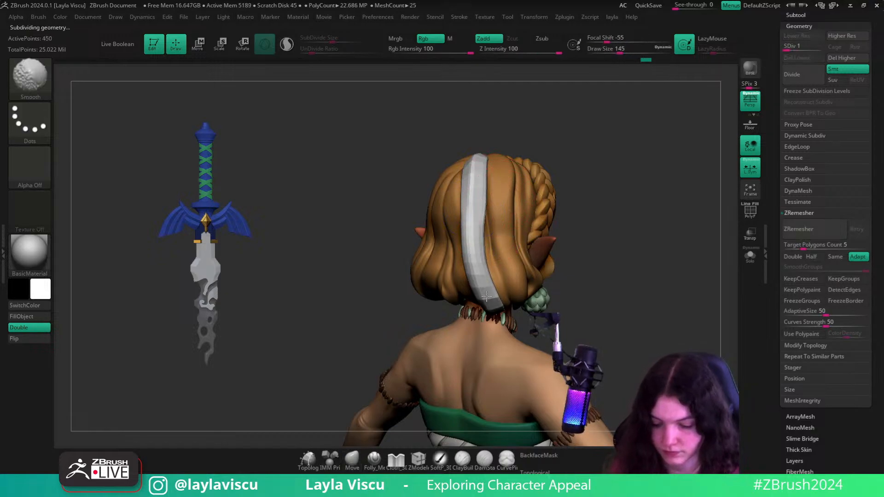
pyautogui.keyDown('ctrl'); pyautogui.keyDown('shift'); pyautogui.click(591, 184); pyautogui.keyUp('shift'); pyautogui.keyUp('ctrl')
pyautogui.press('d')
pyautogui.press('d')
# - Reshape the hair's lower back and underside with the Move brush at draw sizes of about 351 and 293
pyautogui.moveTo(632, 258); pyautogui.dragTo(601, 310)
pyautogui.press('s')
pyautogui.moveTo(487, 241); pyautogui.dragTo(506, 240)
pyautogui.moveTo(590, 204); pyautogui.dragTo(554, 249)
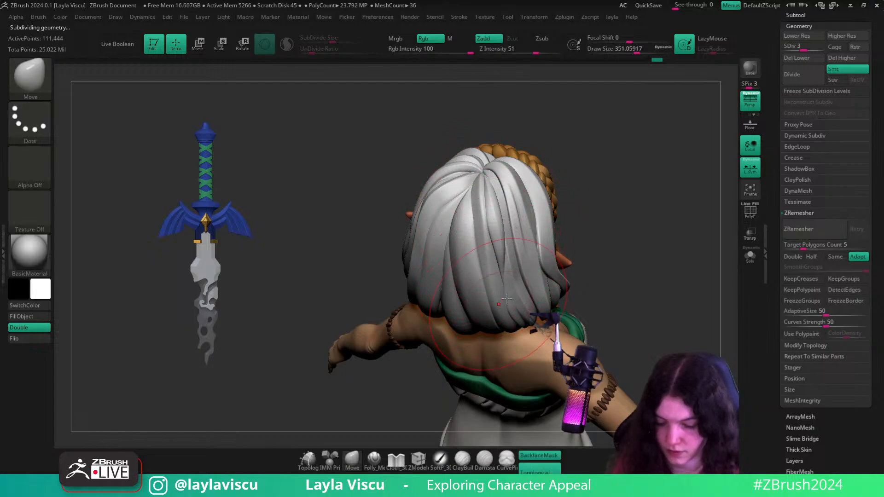
pyautogui.moveTo(625, 253)
pyautogui.mouseDown()
pyautogui.moveTo(621, 206)
pyautogui.moveTo(613, 266)
pyautogui.moveTo(607, 222)
pyautogui.moveTo(525, 240)
pyautogui.mouseUp()
pyautogui.press('s')
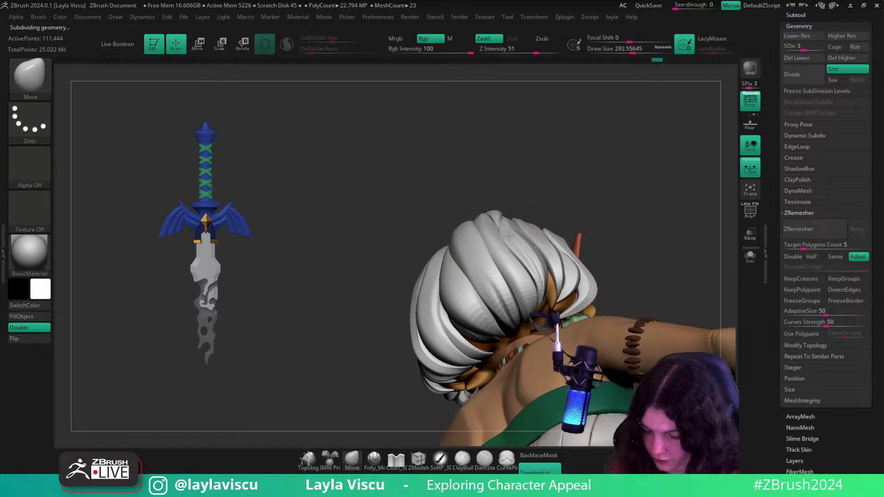
pyautogui.moveTo(566, 191); pyautogui.dragTo(629, 314)
# - Isolate the narrow right strand, reshape its upper part using backface-masked Move at draw size about 393, smooth it, and show all hair
pyautogui.click(543, 456)
pyautogui.keyDown('ctrl'); pyautogui.keyDown('shift'); pyautogui.click(495, 239); pyautogui.keyUp('shift'); pyautogui.keyUp('ctrl')
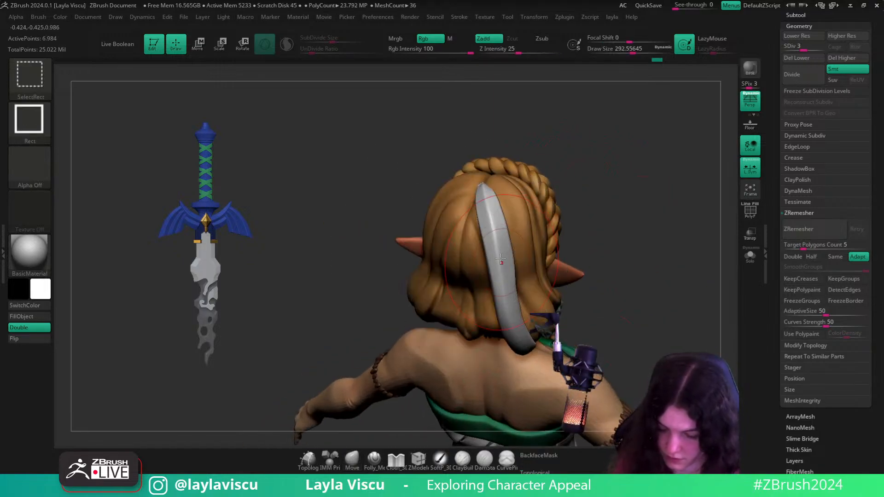
pyautogui.press('s')
pyautogui.moveTo(493, 239); pyautogui.dragTo(501, 239)
pyautogui.moveTo(489, 220); pyautogui.dragTo(487, 207)
pyautogui.moveTo(580, 171); pyautogui.dragTo(539, 194)
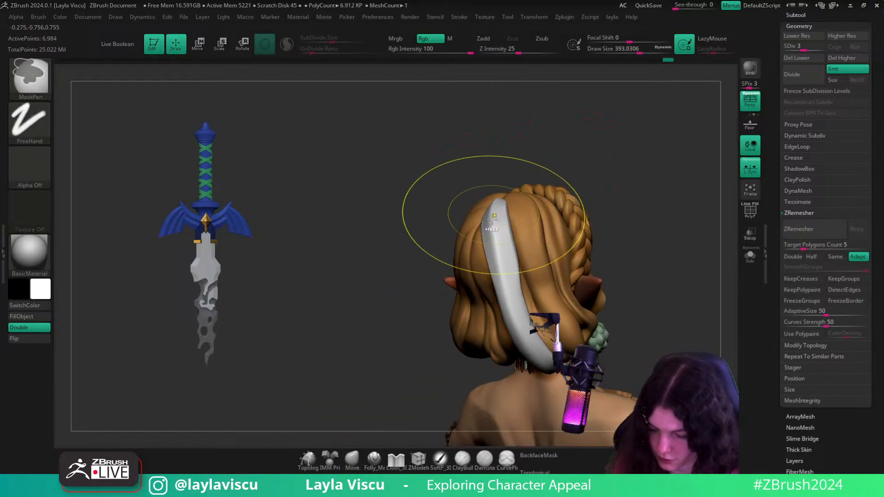
pyautogui.moveTo(619, 162)
pyautogui.mouseDown()
pyautogui.moveTo(592, 203)
pyautogui.moveTo(552, 211)
pyautogui.mouseUp()
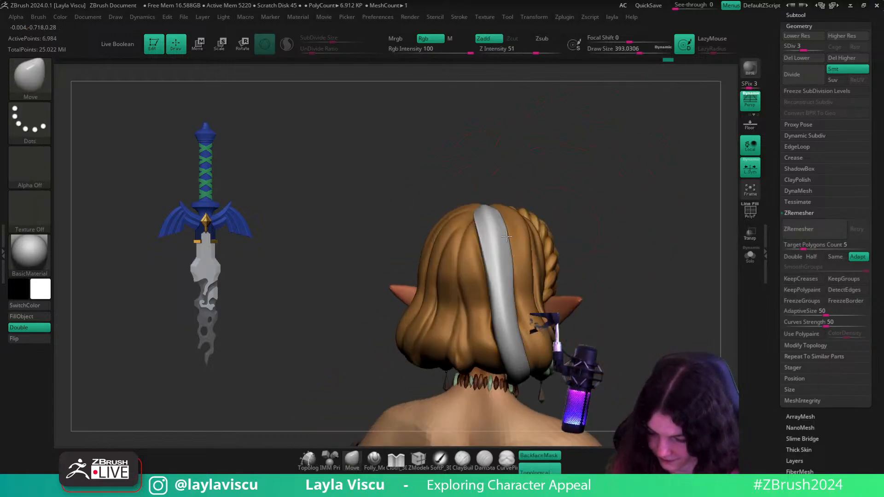
pyautogui.press('shift')
pyautogui.moveTo(622, 281)
pyautogui.keyDown('ctrl'); pyautogui.mouseDown(button='right')
pyautogui.moveTo(651, 307)
pyautogui.moveTo(636, 274)
pyautogui.mouseUp(button='right'); pyautogui.keyUp('ctrl')
pyautogui.keyDown('ctrl'); pyautogui.keyDown('shift'); pyautogui.click(637, 282); pyautogui.keyUp('shift'); pyautogui.keyUp('ctrl')
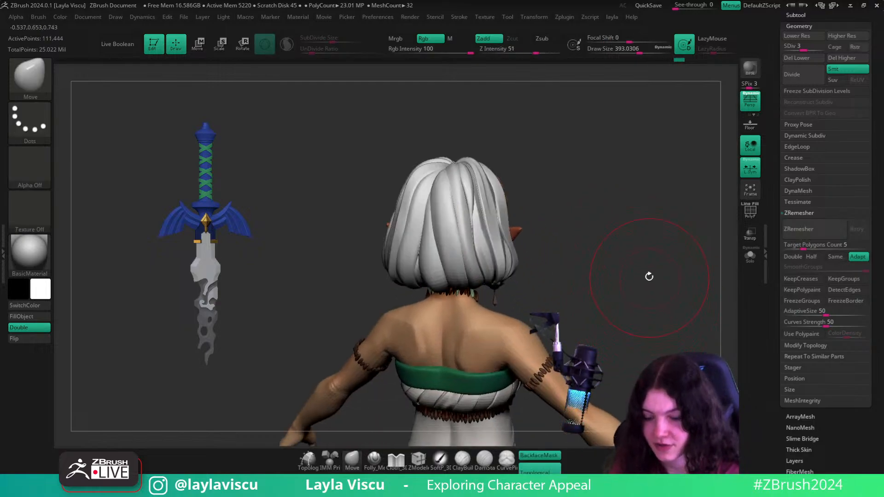
# - Isolate the long strand beside the parting, smooth its upper part at draw size about 293, and show all hair
pyautogui.moveTo(649, 276); pyautogui.dragTo(537, 306)
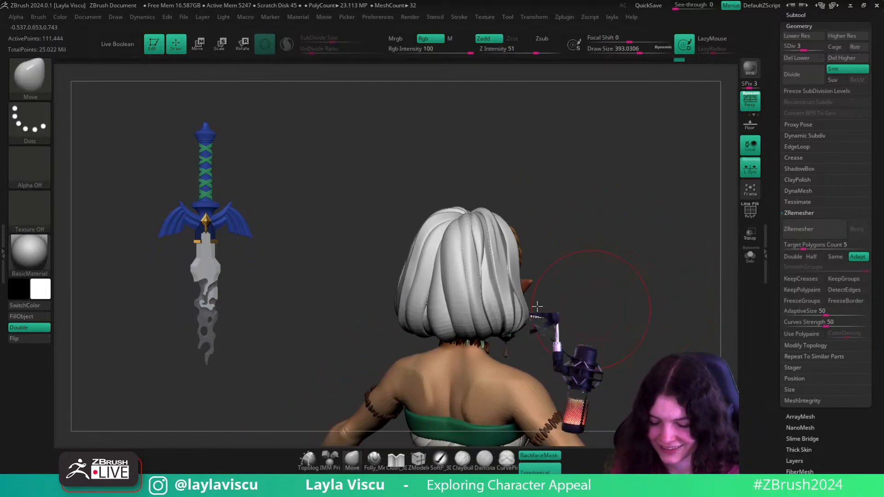
pyautogui.keyDown('ctrl'); pyautogui.moveTo(537, 306); pyautogui.dragTo(536, 192, button='right'); pyautogui.keyUp('ctrl')
pyautogui.moveTo(617, 295); pyautogui.dragTo(622, 257)
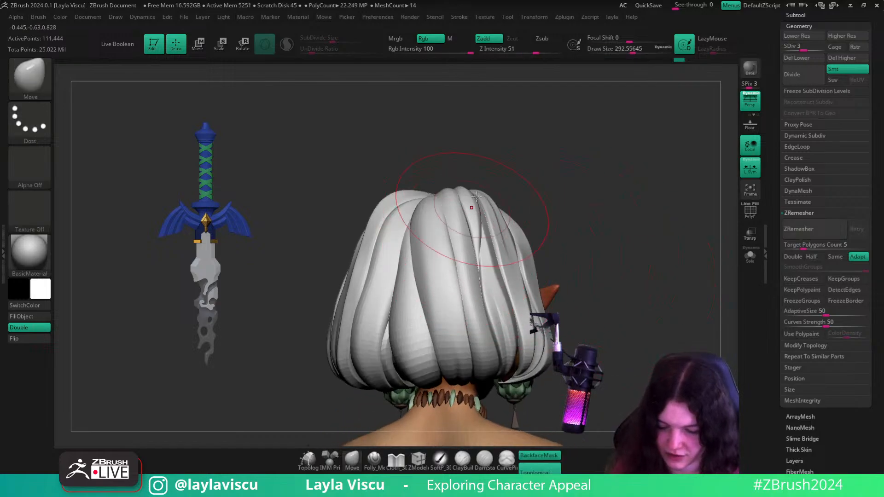
pyautogui.moveTo(476, 197)
pyautogui.mouseDown(button='right')
pyautogui.moveTo(463, 207)
pyautogui.moveTo(464, 199)
pyautogui.mouseUp(button='right')
pyautogui.keyDown('ctrl'); pyautogui.keyDown('shift'); pyautogui.click(464, 198); pyautogui.keyUp('shift'); pyautogui.keyUp('ctrl')
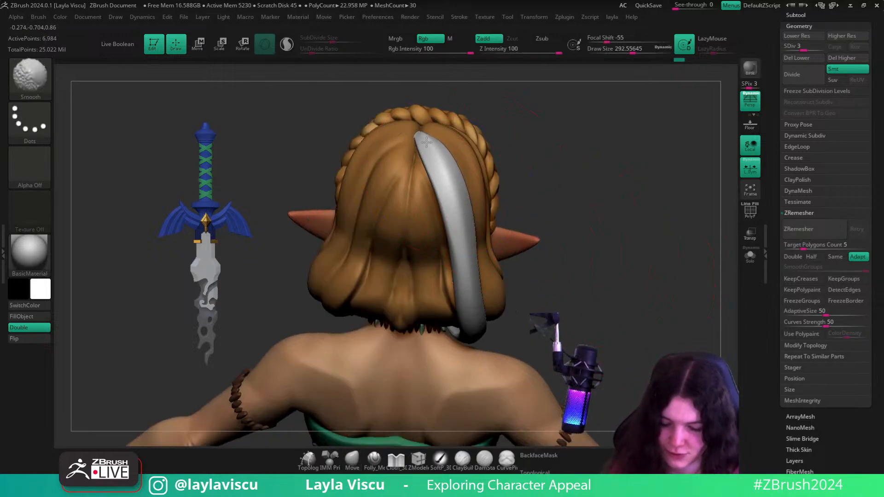
pyautogui.keyDown('ctrl'); pyautogui.keyDown('shift'); pyautogui.click(588, 182); pyautogui.keyUp('shift'); pyautogui.keyUp('ctrl')
# - Refine the strands converging at the crown using the Move brush at draw size about 149 with backface masking off
pyautogui.moveTo(664, 264); pyautogui.dragTo(649, 359)
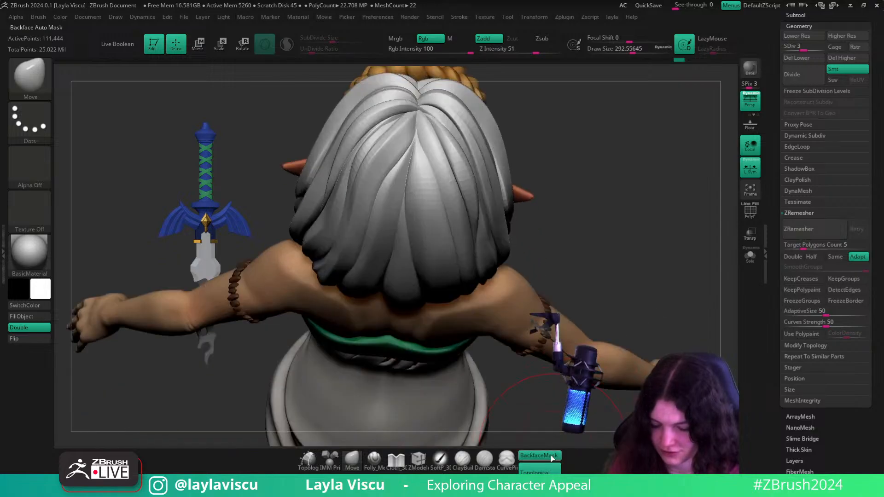
pyautogui.moveTo(573, 177); pyautogui.dragTo(594, 238)
pyautogui.press('s')
pyautogui.moveTo(515, 109); pyautogui.dragTo(455, 200)
pyautogui.press('s')
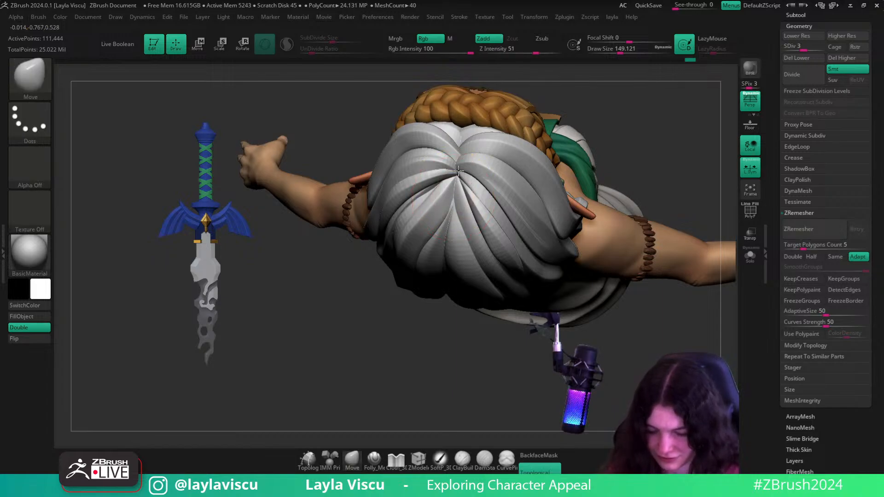
# - Reshape the back hair's right half using the backface-masked Move brush at draw sizes of about 239 and 262
pyautogui.moveTo(688, 184); pyautogui.dragTo(609, 257)
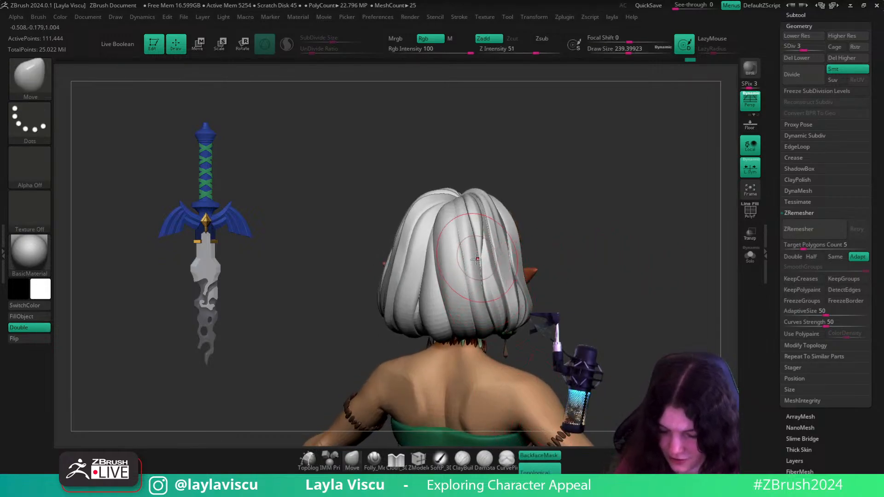
pyautogui.moveTo(576, 217)
pyautogui.mouseDown()
pyautogui.moveTo(455, 295)
pyautogui.moveTo(484, 307)
pyautogui.mouseUp()
pyautogui.press('s')
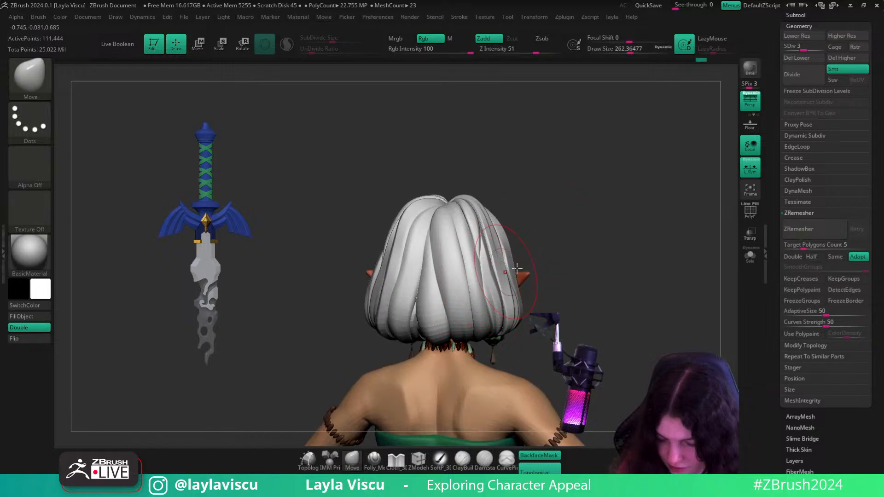
# - Isolate a middle strand on the back of the head, smooth it at draw size about 262, and show all hair
pyautogui.moveTo(569, 253); pyautogui.dragTo(506, 260)
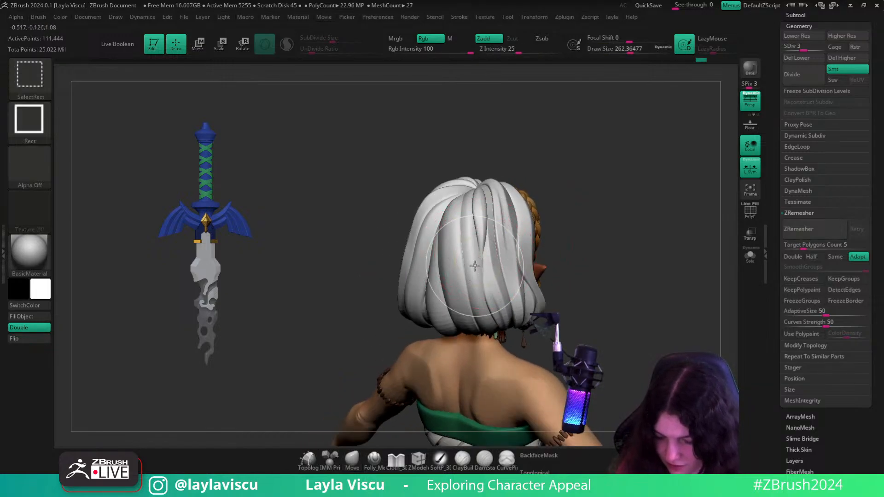
pyautogui.keyDown('ctrl'); pyautogui.keyDown('shift'); pyautogui.click(468, 253); pyautogui.keyUp('shift'); pyautogui.keyUp('ctrl')
pyautogui.keyDown('ctrl'); pyautogui.keyDown('shift'); pyautogui.click(588, 184); pyautogui.keyUp('shift'); pyautogui.keyUp('ctrl')
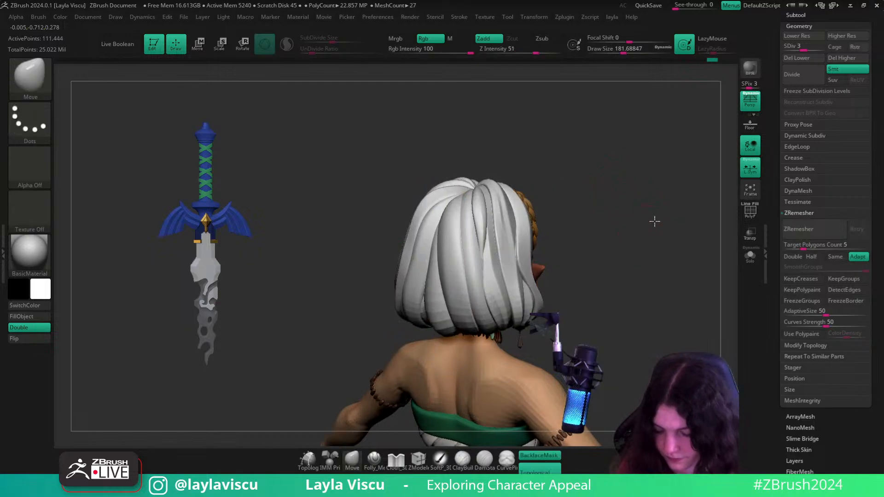
# - Isolate the narrow strand on the right half of the back, smooth it at draw size about 182, and show all hair
pyautogui.moveTo(653, 221)
pyautogui.mouseDown()
pyautogui.moveTo(649, 195)
pyautogui.moveTo(643, 294)
pyautogui.mouseUp()
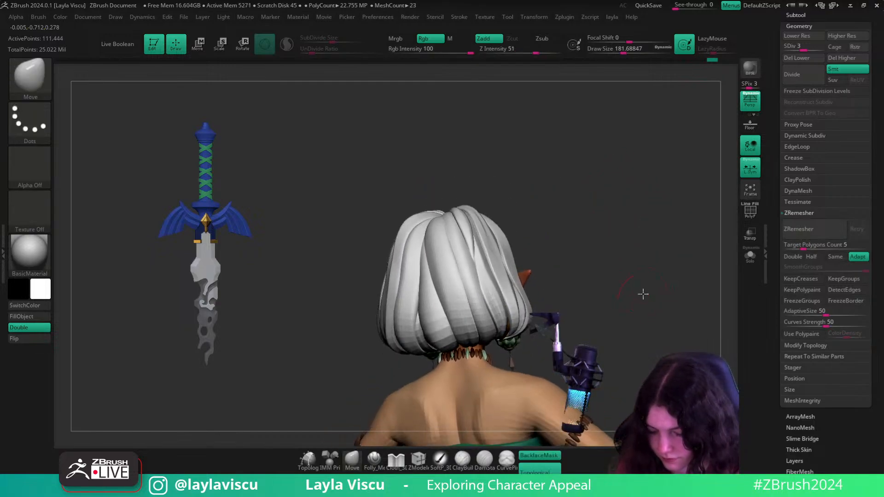
pyautogui.keyDown('ctrl'); pyautogui.keyDown('shift'); pyautogui.click(500, 301); pyautogui.keyUp('shift'); pyautogui.keyUp('ctrl')
pyautogui.press('shift')
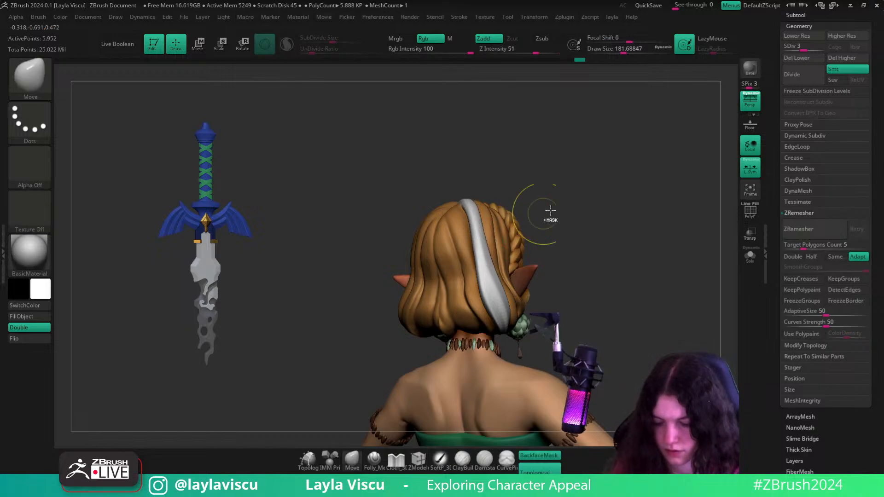
pyautogui.keyDown('ctrl'); pyautogui.keyDown('shift'); pyautogui.click(617, 233); pyautogui.keyUp('shift'); pyautogui.keyUp('ctrl')
# - Adjust the outer strands on the head's right side with the backface-masked Move brush at draw size about 182
pyautogui.moveTo(617, 233)
pyautogui.mouseDown()
pyautogui.moveTo(616, 217)
pyautogui.moveTo(623, 277)
pyautogui.moveTo(593, 223)
pyautogui.mouseUp()
pyautogui.keyDown('ctrl'); pyautogui.moveTo(505, 290); pyautogui.dragTo(517, 315, button='right'); pyautogui.keyUp('ctrl')
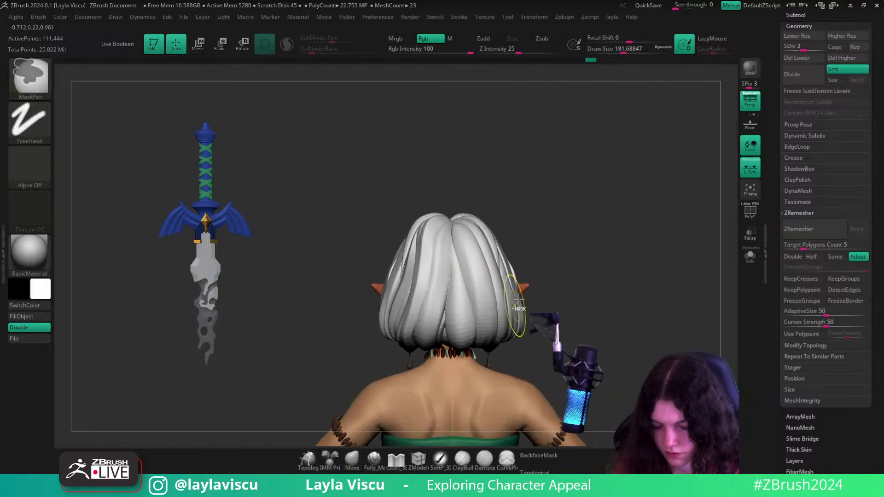
pyautogui.keyDown('alt'); pyautogui.moveTo(561, 276); pyautogui.dragTo(591, 247, button='right'); pyautogui.keyUp('alt')
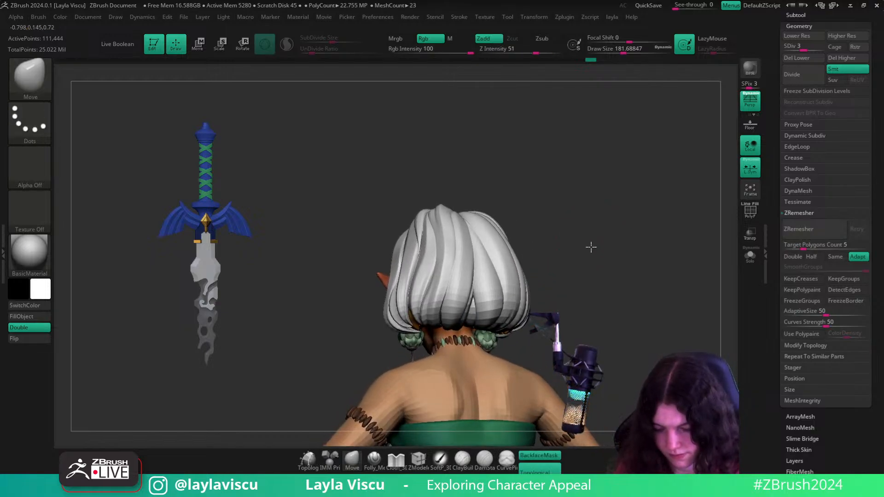
# - Isolate the long strand running down from beside the parting, smooth its top at draw size about 182, and show all hair
pyautogui.moveTo(590, 247)
pyautogui.mouseDown()
pyautogui.moveTo(659, 223)
pyautogui.moveTo(647, 247)
pyautogui.moveTo(621, 258)
pyautogui.mouseUp()
pyautogui.keyDown('alt'); pyautogui.click(513, 218); pyautogui.keyUp('alt')
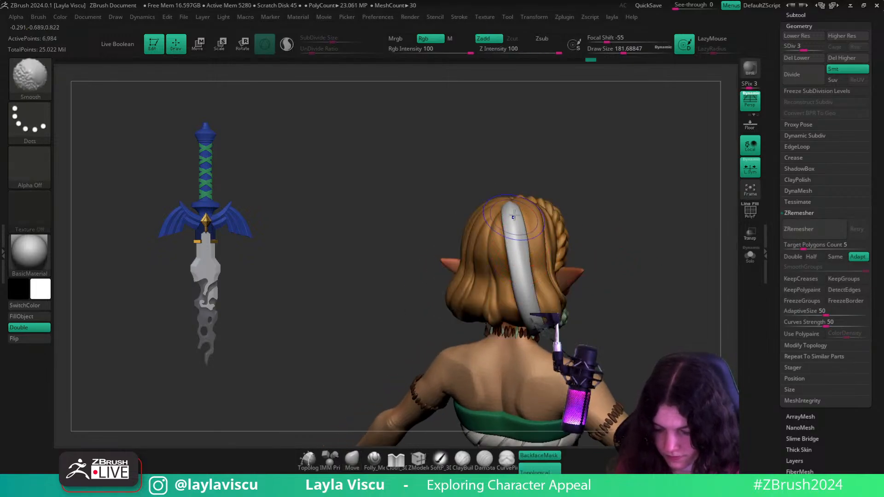
pyautogui.keyDown('ctrl'); pyautogui.keyDown('shift'); pyautogui.click(647, 254); pyautogui.keyUp('shift'); pyautogui.keyUp('ctrl')
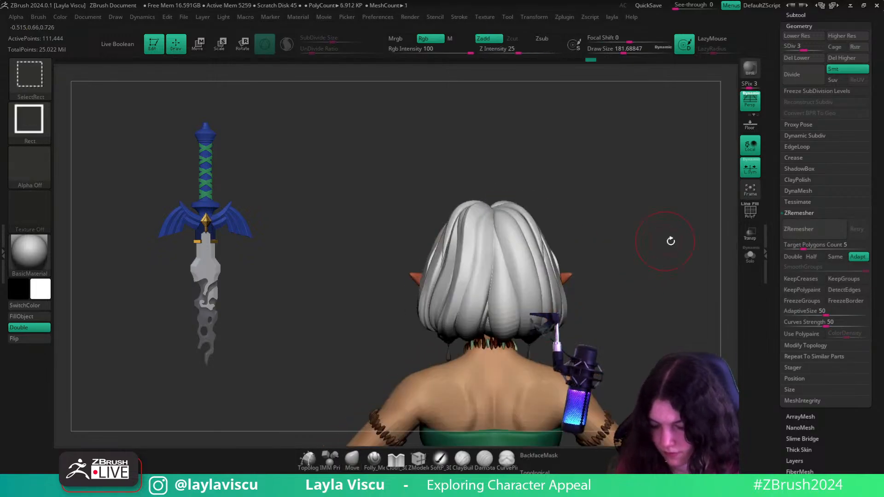
# - Isolate the narrow strand behind the right ear, refine it at draw size about 116, and show all hair
pyautogui.moveTo(671, 240); pyautogui.dragTo(654, 236)
pyautogui.keyDown('alt'); pyautogui.click(525, 276); pyautogui.keyUp('alt')
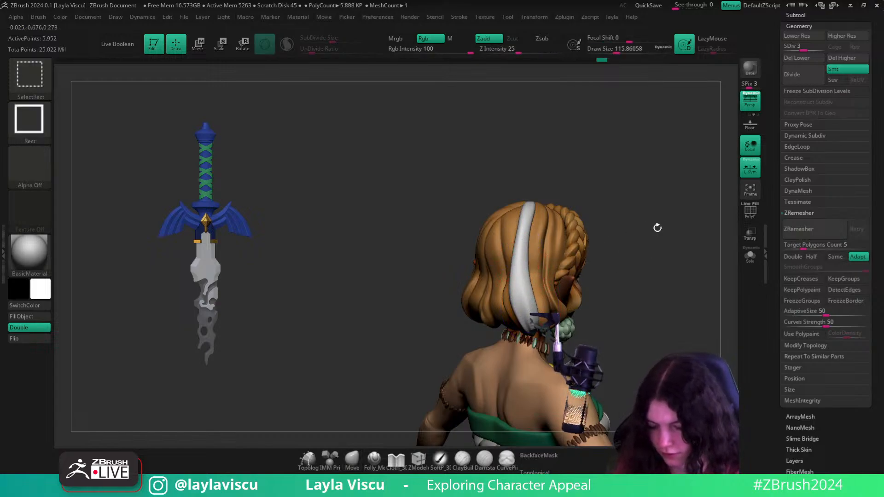
pyautogui.keyDown('ctrl'); pyautogui.keyDown('shift'); pyautogui.click(659, 239); pyautogui.keyUp('shift'); pyautogui.keyUp('ctrl')
# - Isolate the wider strand nearer the side braid, smooth its upper part at draw size about 116, and show all hair
pyautogui.moveTo(661, 247); pyautogui.dragTo(593, 246)
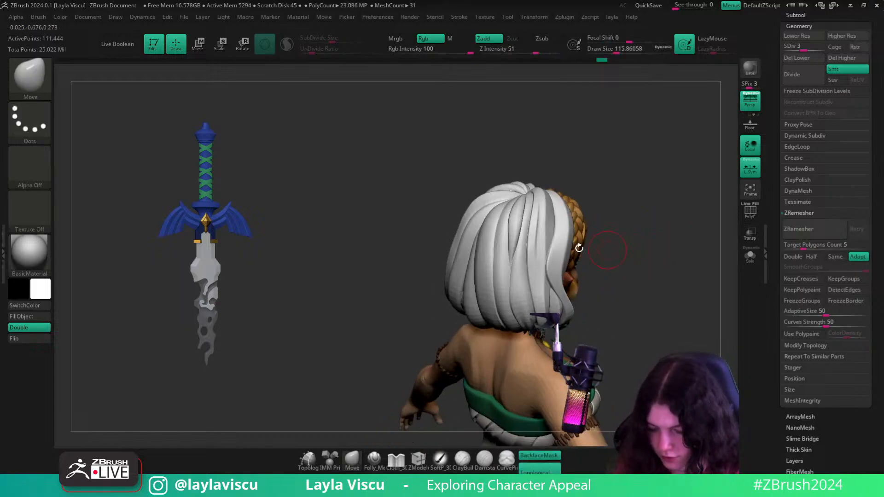
pyautogui.keyDown('alt'); pyautogui.click(530, 244); pyautogui.keyUp('alt')
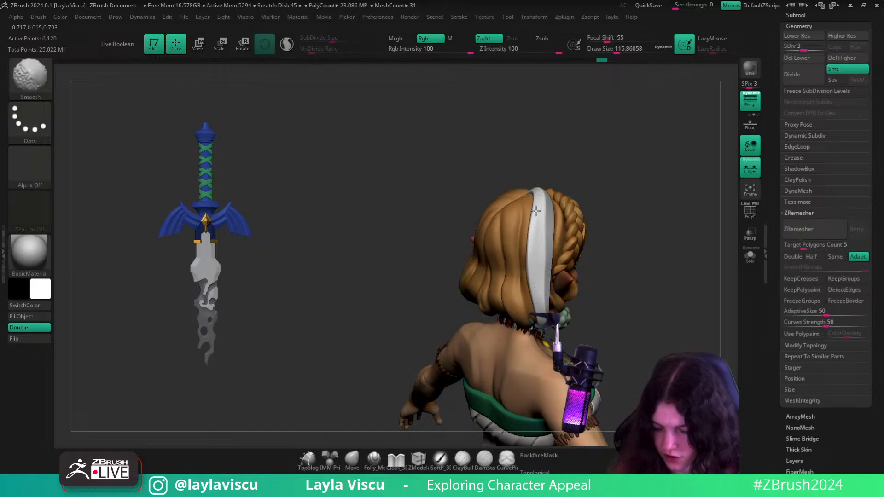
pyautogui.keyDown('ctrl'); pyautogui.keyDown('shift'); pyautogui.click(636, 228); pyautogui.keyUp('shift'); pyautogui.keyUp('ctrl')
# - Reshape the hair's side and back profile with the Move brush at draw sizes of about 257 and 187
pyautogui.moveTo(653, 234)
pyautogui.mouseDown()
pyautogui.moveTo(672, 270)
pyautogui.moveTo(663, 258)
pyautogui.mouseUp()
pyautogui.press('s')
pyautogui.click(597, 236)
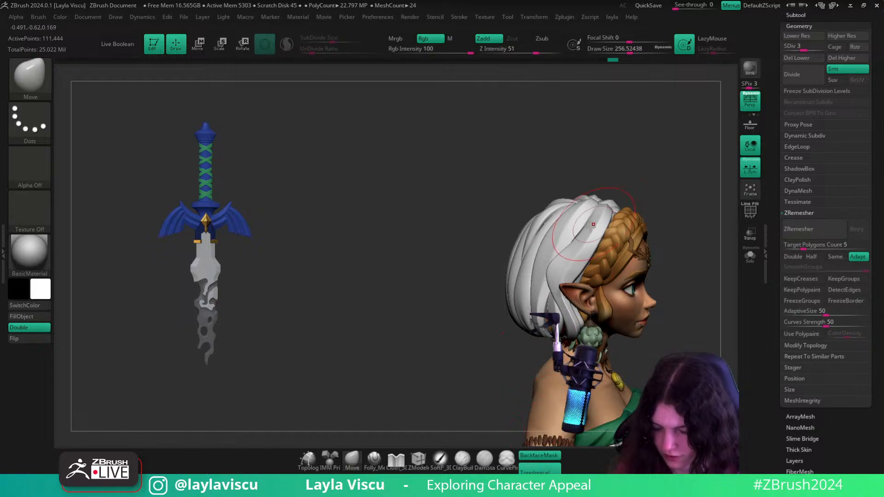
pyautogui.moveTo(667, 237); pyautogui.dragTo(686, 234)
pyautogui.keyDown('alt'); pyautogui.moveTo(444, 367); pyautogui.dragTo(428, 367); pyautogui.keyUp('alt')
pyautogui.press('s')
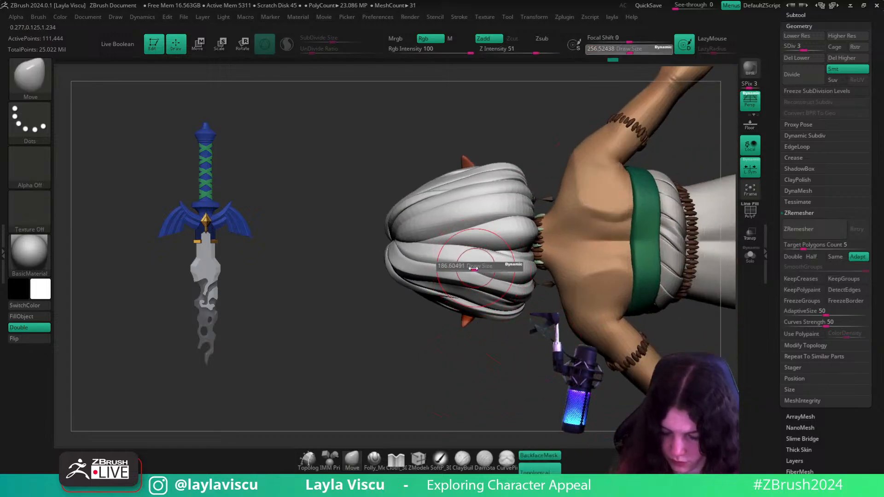
pyautogui.moveTo(479, 262); pyautogui.dragTo(473, 262)
# - Display the hair's polygroup colours with the polyframe fill and hide the wireframe lines
pyautogui.click(750, 189)
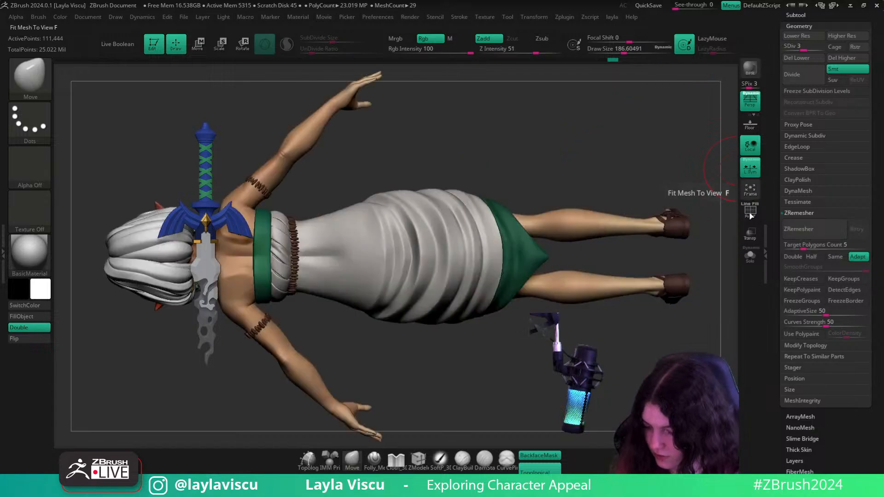
pyautogui.click(750, 211)
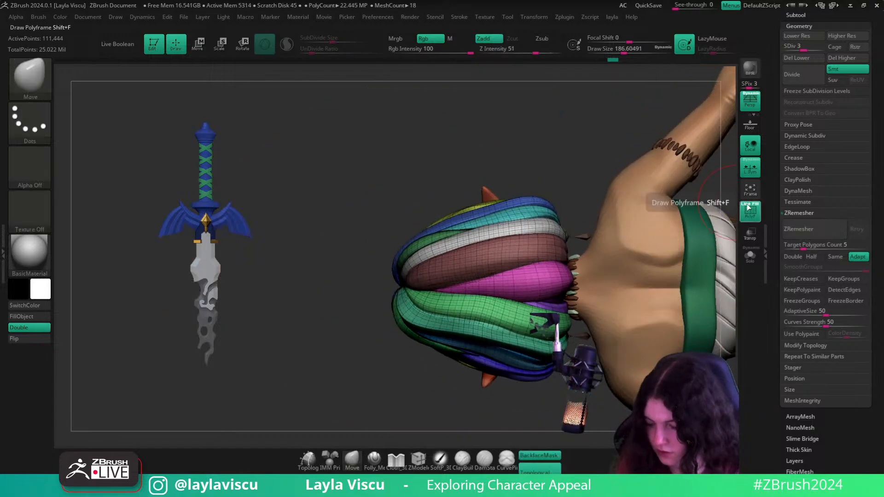
pyautogui.click(748, 208)
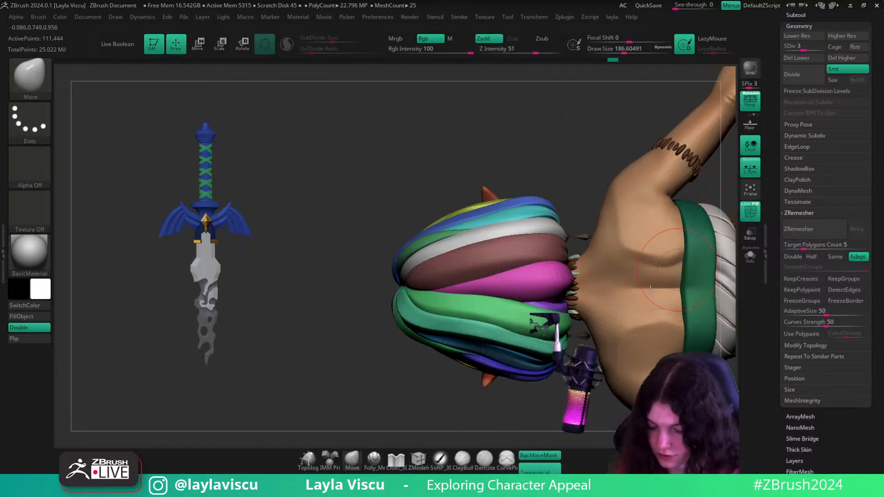
# - Refine the green strands left of the parting with the Move and Smooth brushes at draw size about 154
pyautogui.moveTo(562, 405); pyautogui.dragTo(636, 274)
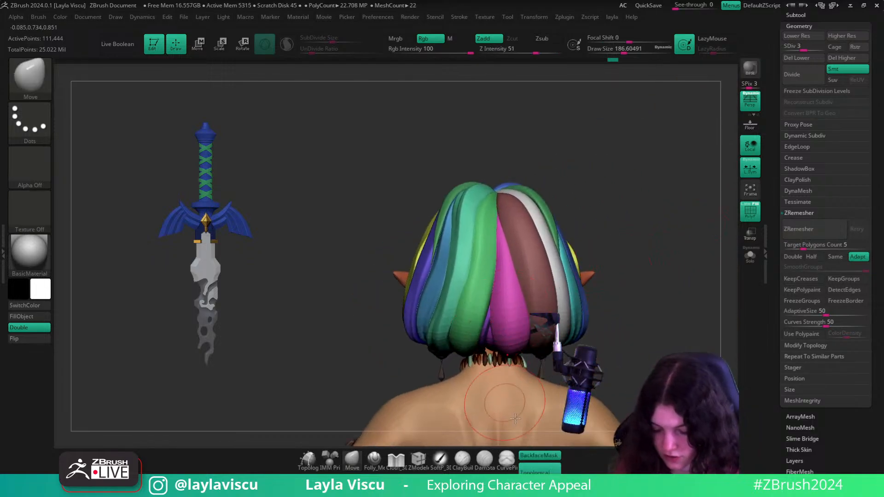
pyautogui.keyDown('ctrl'); pyautogui.moveTo(477, 298); pyautogui.dragTo(474, 292, button='right'); pyautogui.keyUp('ctrl')
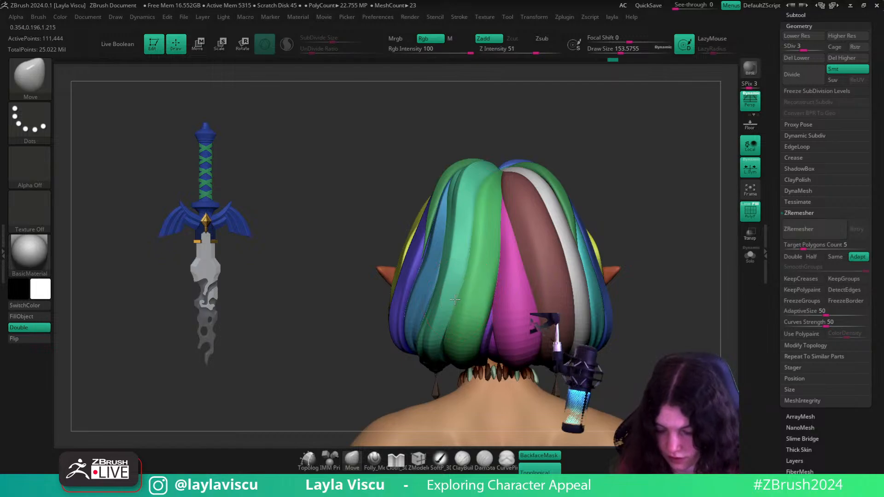
pyautogui.press('shift')
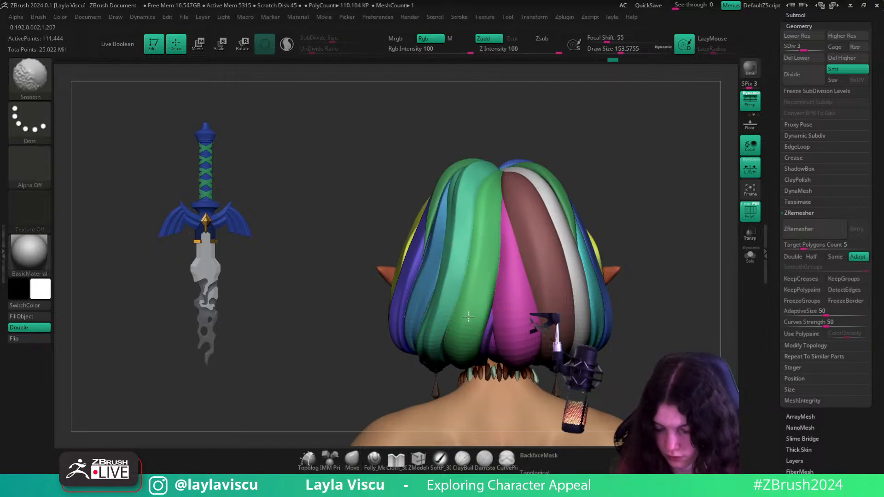
pyautogui.keyDown('ctrl'); pyautogui.moveTo(477, 283); pyautogui.dragTo(481, 301, button='right'); pyautogui.keyUp('ctrl')
pyautogui.moveTo(612, 277)
pyautogui.mouseDown(button='right')
pyautogui.moveTo(636, 266)
pyautogui.moveTo(664, 278)
pyautogui.moveTo(695, 254)
pyautogui.mouseUp(button='right')
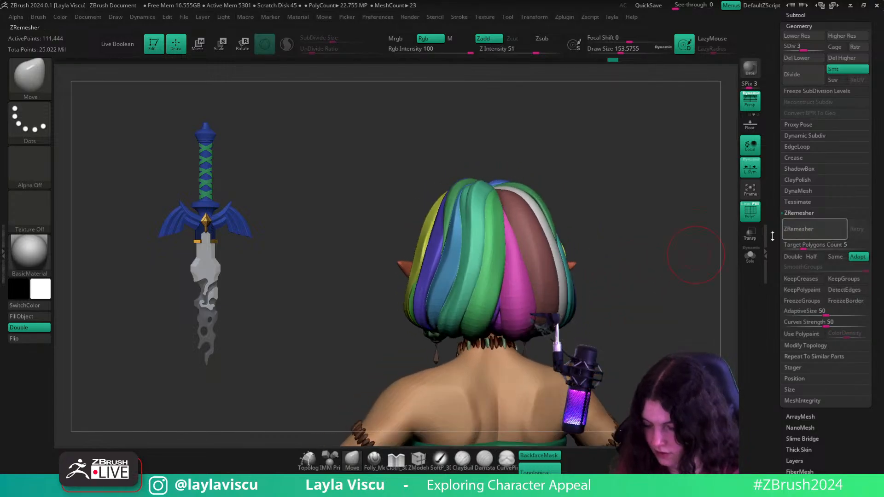
# - Compare the hair's polyframe display with lines only, fill only and both, and turn the polyframe off
pyautogui.click(750, 211)
pyautogui.click(751, 211)
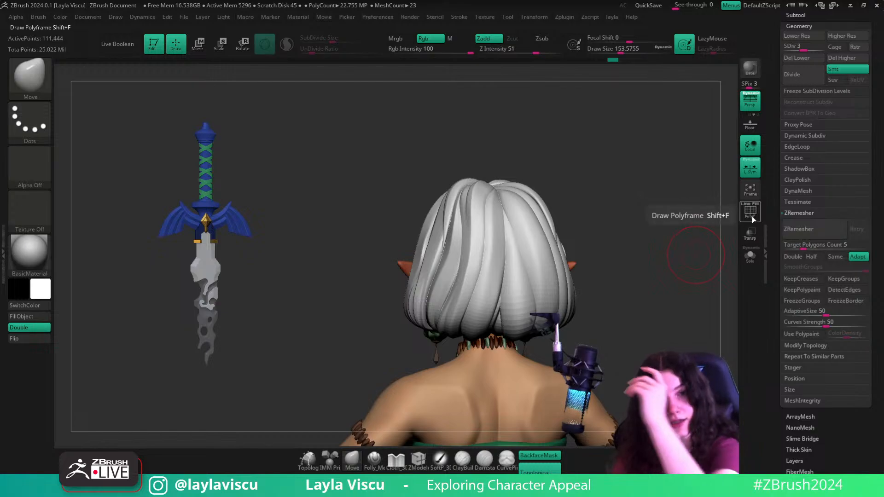
pyautogui.click(751, 216)
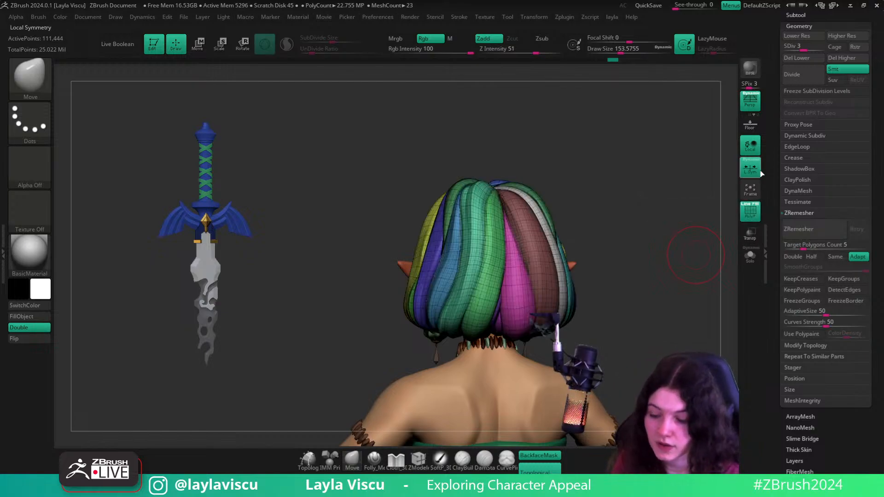
pyautogui.click(747, 209)
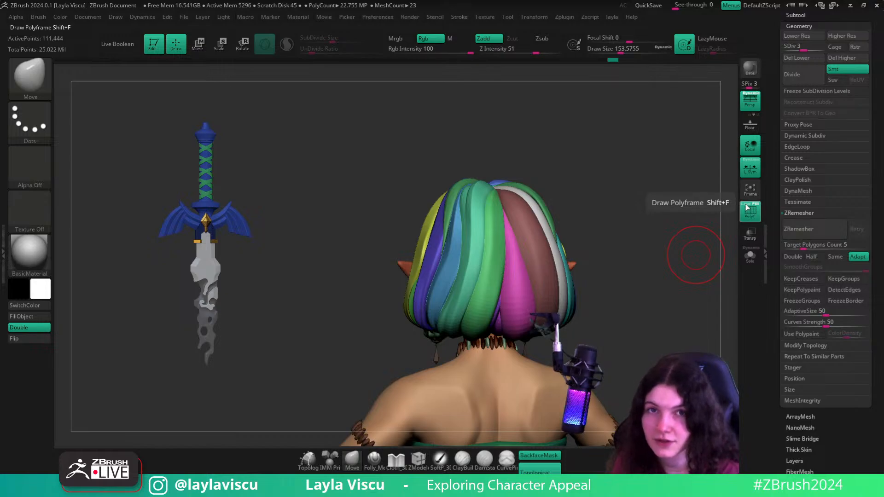
pyautogui.click(748, 209)
pyautogui.click(756, 207)
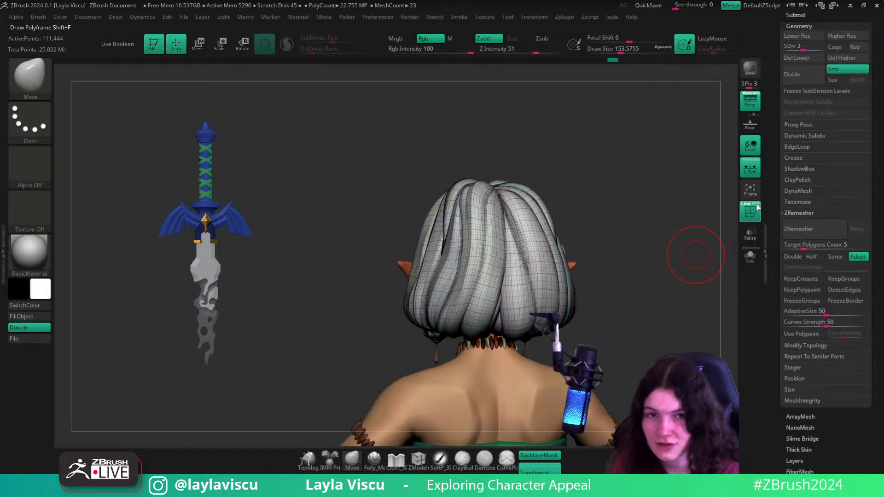
pyautogui.moveTo(662, 281)
pyautogui.mouseDown()
pyautogui.moveTo(631, 286)
pyautogui.moveTo(656, 253)
pyautogui.moveTo(653, 278)
pyautogui.moveTo(754, 209)
pyautogui.moveTo(638, 281)
pyautogui.moveTo(672, 276)
pyautogui.moveTo(635, 278)
pyautogui.moveTo(640, 311)
pyautogui.mouseUp()
pyautogui.click(755, 206)
pyautogui.hotkey('shift', 'f')
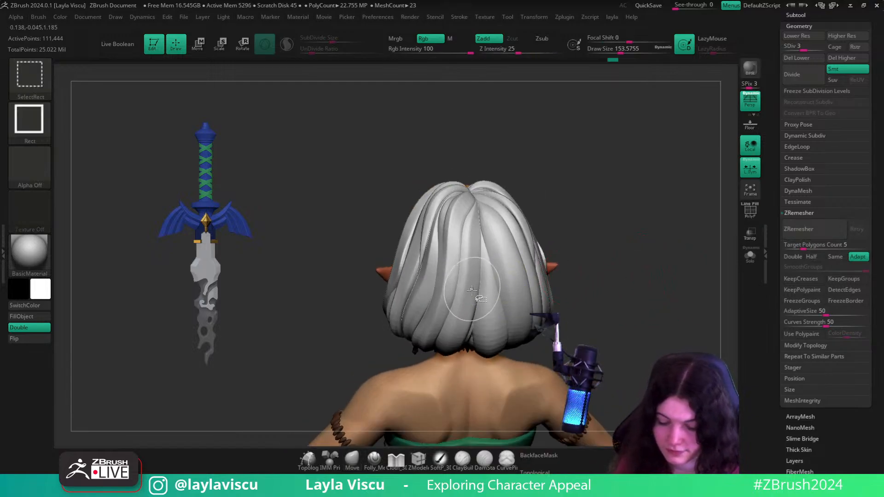
# - Isolate the strand left of the parting, smooth its upper part at draw size about 120, and show all hair
pyautogui.keyDown('ctrl'); pyautogui.keyDown('shift'); pyautogui.click(461, 287); pyautogui.keyUp('shift'); pyautogui.keyUp('ctrl')
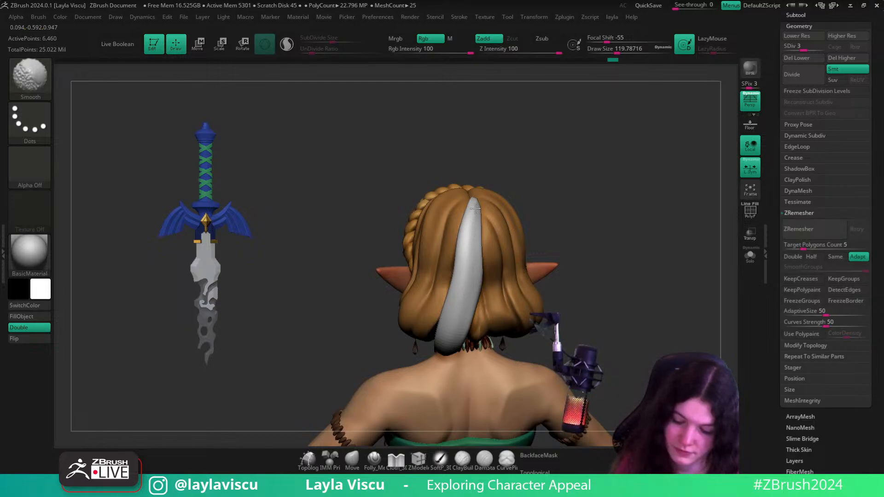
pyautogui.keyDown('ctrl'); pyautogui.keyDown('shift'); pyautogui.click(574, 240); pyautogui.keyUp('shift'); pyautogui.keyUp('ctrl')
# - Adjust the central back strands and their lower ends using the backface-masked Move brush at draw sizes of about 120 and 365
pyautogui.keyDown('alt'); pyautogui.moveTo(611, 242); pyautogui.dragTo(631, 236, button='right'); pyautogui.keyUp('alt')
pyautogui.keyDown('alt'); pyautogui.click(472, 319); pyautogui.keyUp('alt')
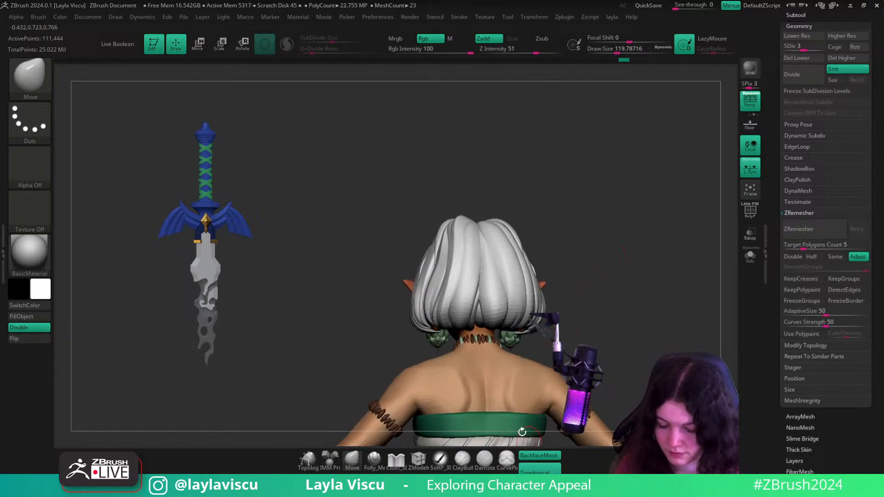
pyautogui.keyDown('shift'); pyautogui.moveTo(576, 251); pyautogui.dragTo(603, 282, button='right'); pyautogui.keyUp('shift')
pyautogui.keyDown('alt'); pyautogui.click(477, 323); pyautogui.keyUp('alt')
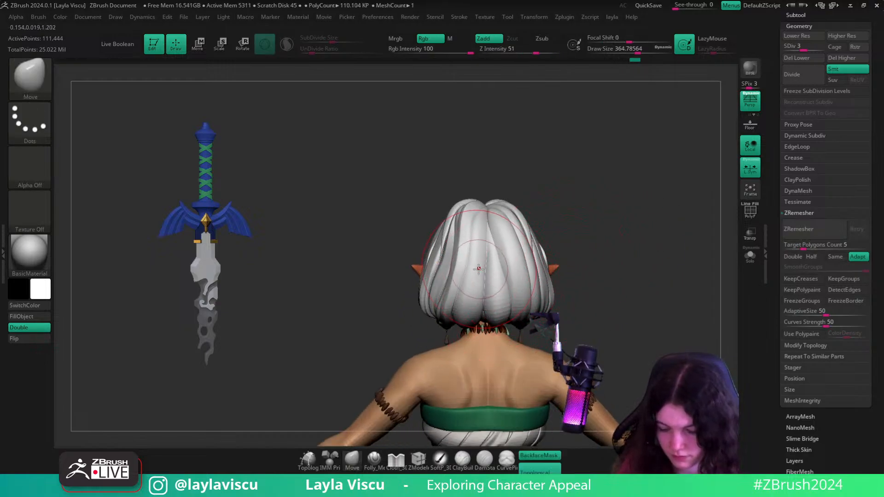
# - Adjust the back hair strands around the parting using the Move brush at draw size about 245 and turn off backface masking
pyautogui.moveTo(501, 227); pyautogui.dragTo(523, 233, button='right')
pyautogui.press('s')
pyautogui.moveTo(489, 275); pyautogui.dragTo(480, 273)
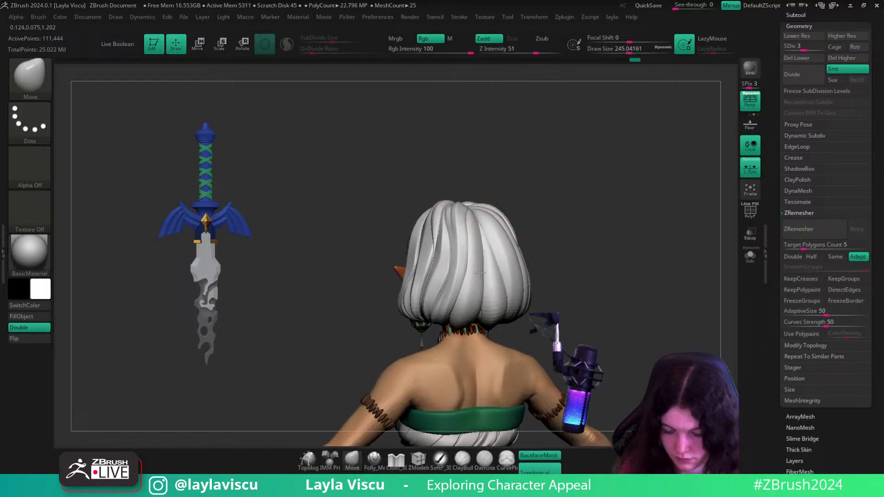
pyautogui.moveTo(559, 230); pyautogui.dragTo(480, 278, button='right')
pyautogui.moveTo(562, 223); pyautogui.dragTo(506, 366, button='right')
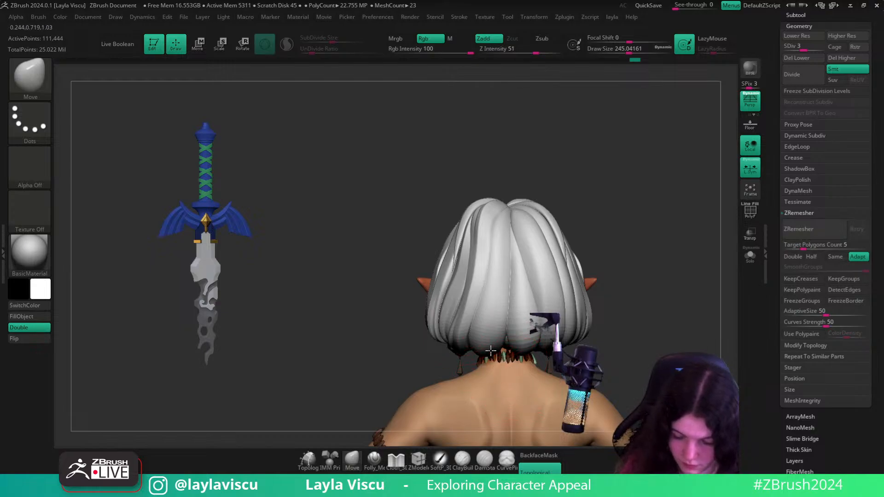
pyautogui.moveTo(636, 280); pyautogui.dragTo(672, 275)
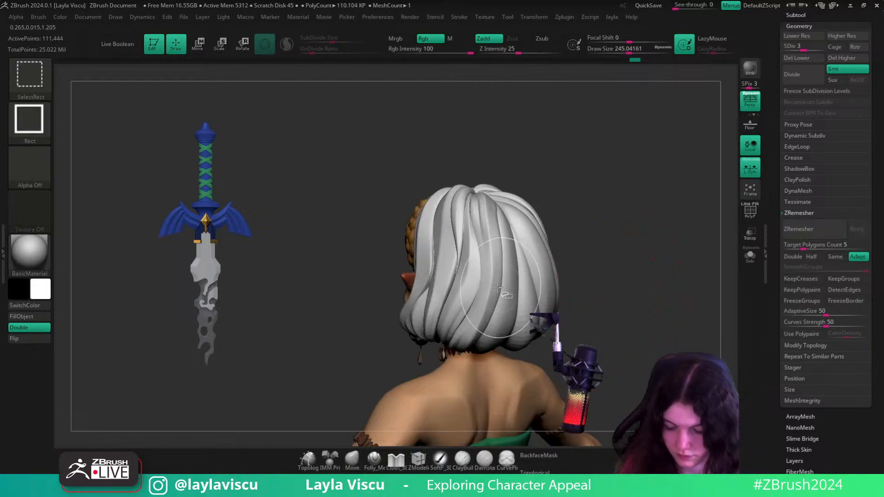
# - Isolate the strand left of the parting and reshape it using the Move brush at draw size about 97
pyautogui.keyDown('ctrl'); pyautogui.keyDown('shift'); pyautogui.click(492, 276); pyautogui.keyUp('shift'); pyautogui.keyUp('ctrl')
pyautogui.press('s')
pyautogui.moveTo(497, 251); pyautogui.dragTo(483, 251)
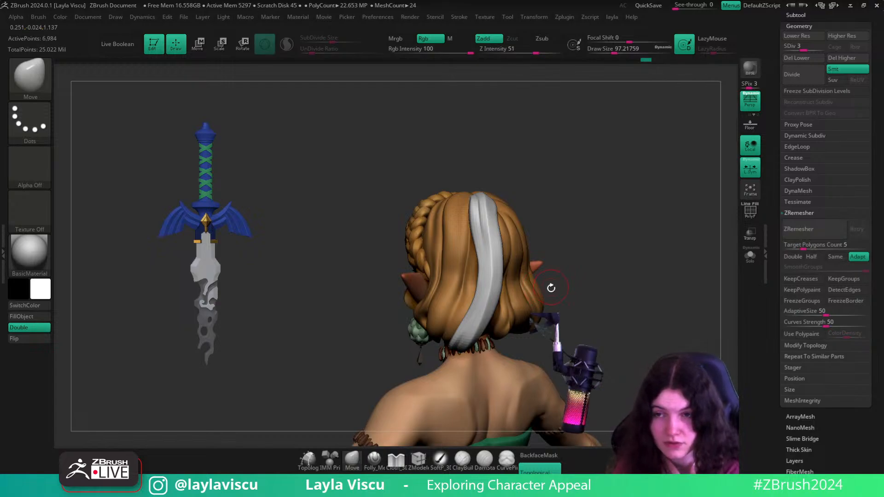
# - Flatten the isolated strand along its length using the TrimDynamic brush at draw size about 101
pyautogui.press('b')
pyautogui.press('t')
pyautogui.press('d')
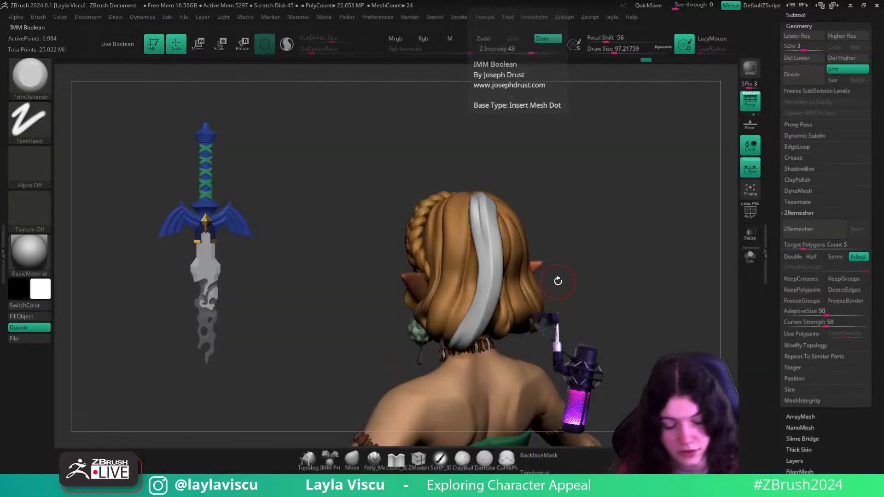
pyautogui.moveTo(522, 261); pyautogui.dragTo(517, 218)
pyautogui.press('s')
pyautogui.moveTo(517, 218); pyautogui.dragTo(518, 193, button='right')
pyautogui.press('s')
pyautogui.moveTo(487, 210); pyautogui.dragTo(484, 210)
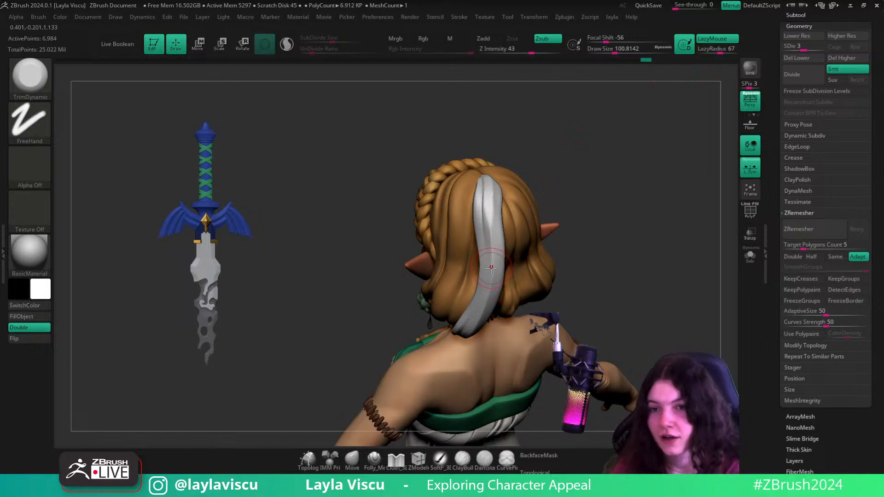
pyautogui.moveTo(500, 168); pyautogui.dragTo(489, 194)
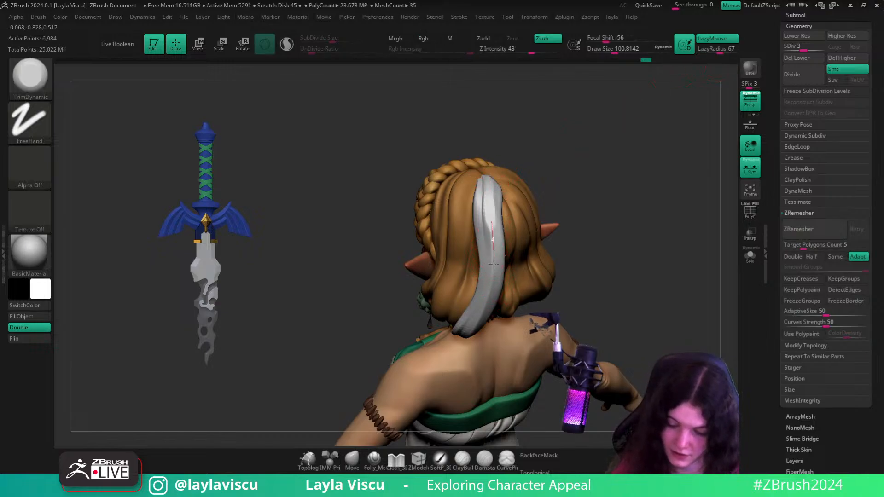
pyautogui.moveTo(596, 179); pyautogui.dragTo(552, 149)
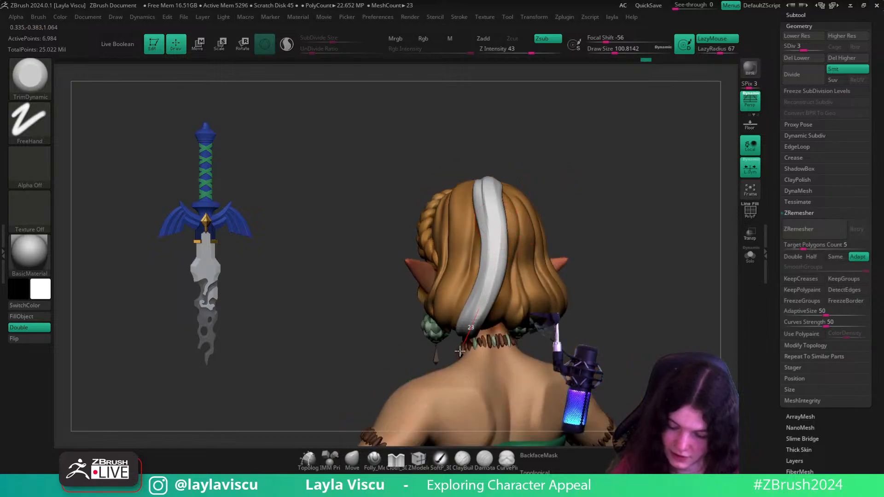
pyautogui.moveTo(503, 186); pyautogui.dragTo(480, 324)
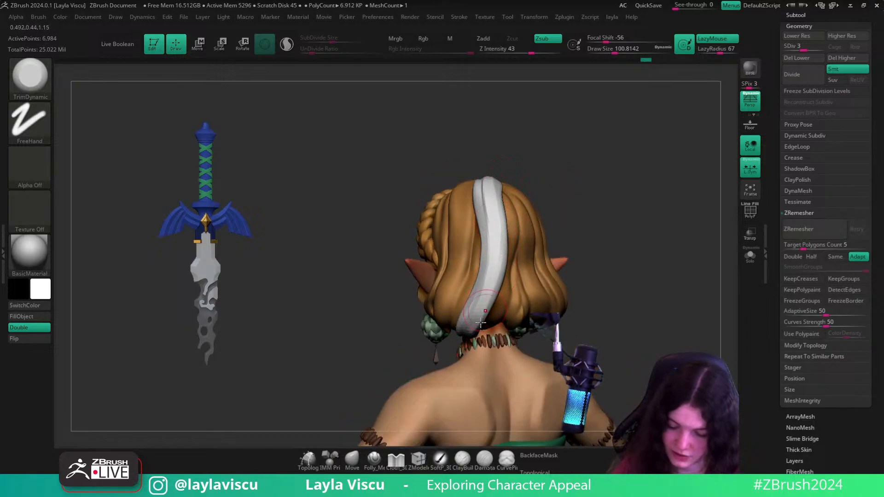
pyautogui.moveTo(530, 162); pyautogui.dragTo(497, 165)
# - Smooth the trimmed planes of the isolated strand and show all hair
pyautogui.press('shift')
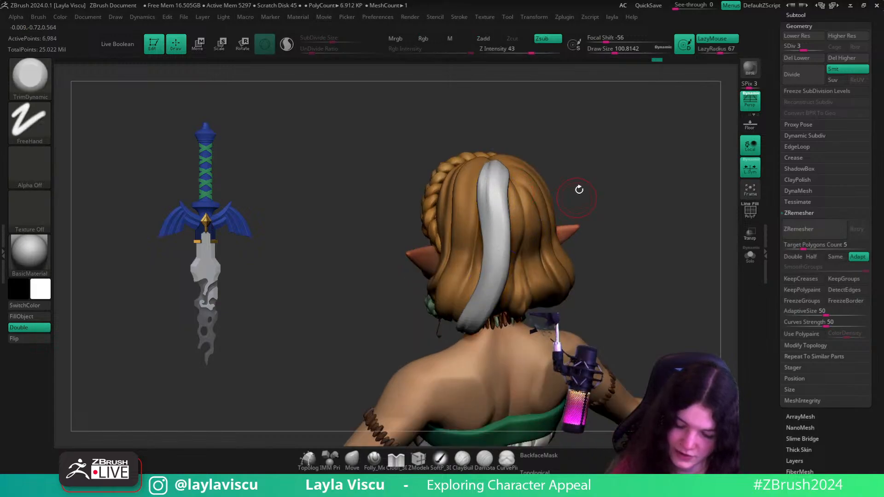
pyautogui.moveTo(578, 191); pyautogui.dragTo(508, 267)
pyautogui.keyDown('shift'); pyautogui.moveTo(603, 197); pyautogui.dragTo(628, 162); pyautogui.keyUp('shift')
pyautogui.keyDown('ctrl'); pyautogui.keyDown('shift'); pyautogui.click(651, 146); pyautogui.keyUp('shift'); pyautogui.keyUp('ctrl')
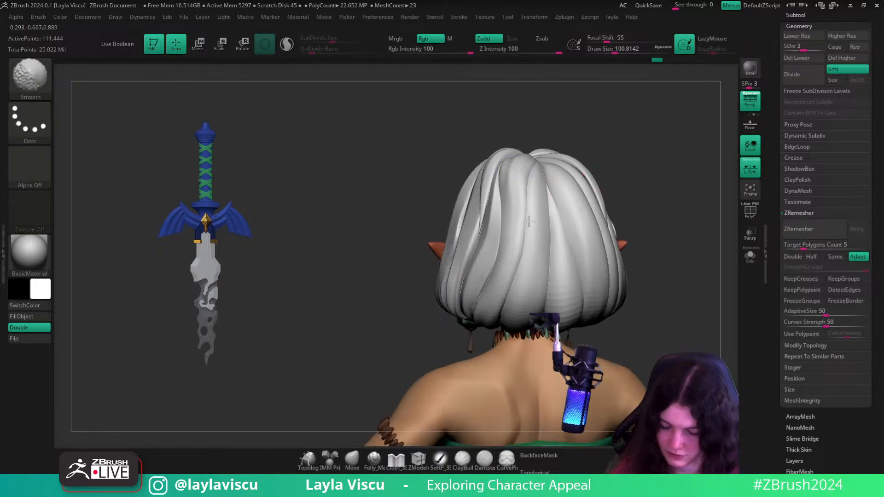
# - Isolate the strand left of the parting again, smooth it from crown to tip at draw size about 101, and show all hair
pyautogui.keyDown('alt'); pyautogui.moveTo(577, 148); pyautogui.dragTo(556, 204); pyautogui.keyUp('alt')
pyautogui.click(357, 461)
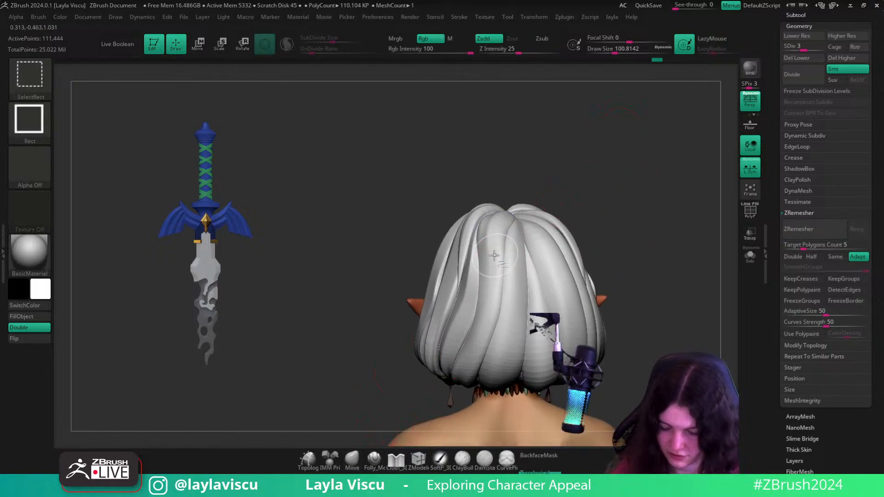
pyautogui.keyDown('ctrl'); pyautogui.keyDown('shift'); pyautogui.click(491, 255); pyautogui.keyUp('shift'); pyautogui.keyUp('ctrl')
pyautogui.keyDown('shift'); pyautogui.moveTo(502, 228); pyautogui.dragTo(492, 243); pyautogui.keyUp('shift')
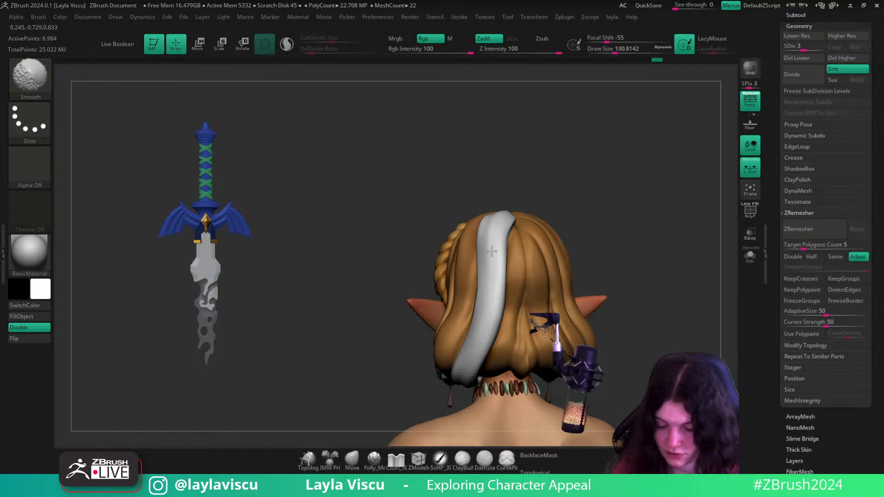
pyautogui.moveTo(573, 174); pyautogui.dragTo(499, 223)
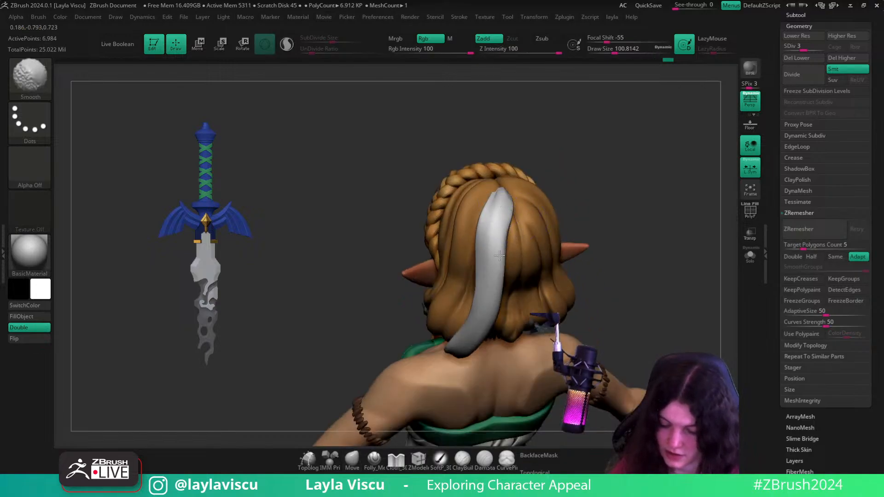
pyautogui.moveTo(572, 184)
pyautogui.mouseDown()
pyautogui.moveTo(592, 168)
pyautogui.moveTo(598, 193)
pyautogui.mouseUp()
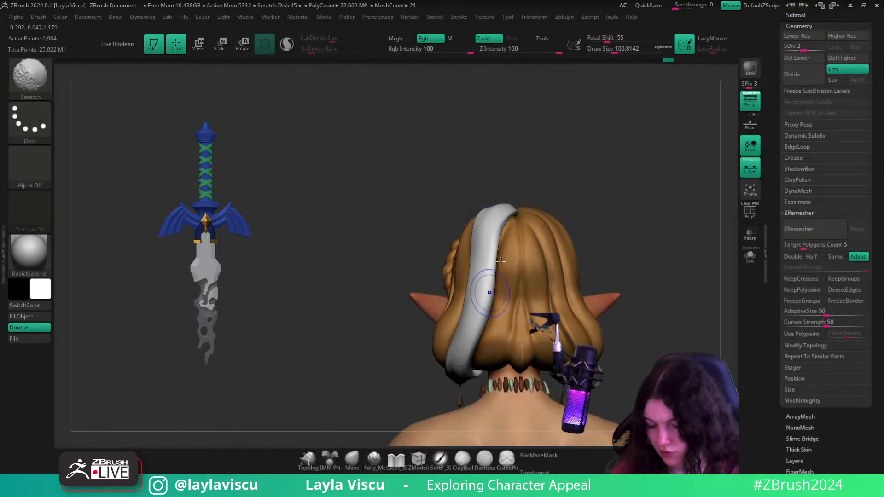
pyautogui.keyDown('ctrl'); pyautogui.keyDown('shift'); pyautogui.click(587, 160); pyautogui.keyUp('shift'); pyautogui.keyUp('ctrl')
# - Reshape the back strands left of the parting using the backface-masked Move brush at draw sizes of about 379 and 187
pyautogui.keyDown('ctrl'); pyautogui.moveTo(578, 203); pyautogui.dragTo(557, 197, button='right'); pyautogui.keyUp('ctrl')
pyautogui.press('s')
pyautogui.moveTo(490, 250); pyautogui.dragTo(459, 274)
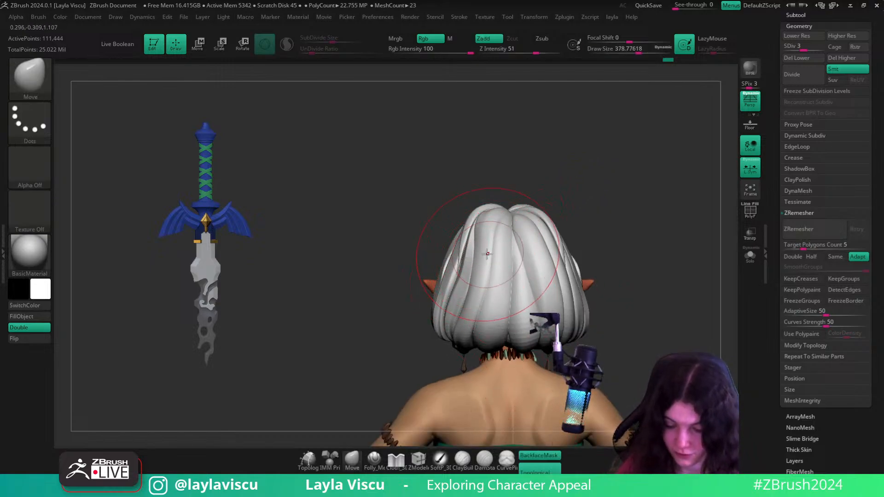
pyautogui.press('s')
pyautogui.moveTo(490, 236)
pyautogui.mouseDown()
pyautogui.moveTo(479, 239)
pyautogui.moveTo(481, 264)
pyautogui.mouseUp()
pyautogui.press('s')
pyautogui.press('s')
pyautogui.moveTo(560, 152); pyautogui.dragTo(555, 198)
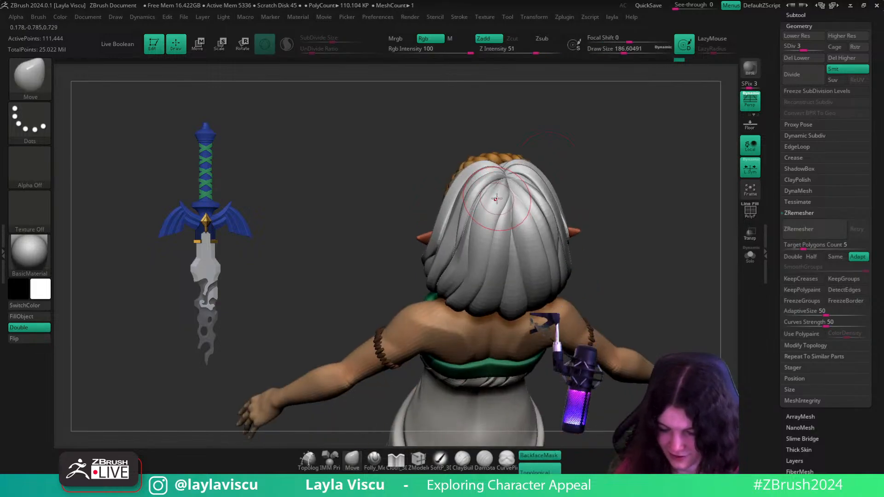
# - Isolate the strand beside the parting, refine its crown end at draw size about 132, and show all hair
pyautogui.moveTo(564, 138)
pyautogui.keyDown('alt'); pyautogui.mouseDown(button='right')
pyautogui.moveTo(571, 194)
pyautogui.moveTo(593, 165)
pyautogui.moveTo(594, 182)
pyautogui.moveTo(584, 176)
pyautogui.moveTo(575, 114)
pyautogui.moveTo(570, 187)
pyautogui.mouseUp(button='right'); pyautogui.keyUp('alt')
pyautogui.keyDown('ctrl'); pyautogui.keyDown('shift'); pyautogui.click(544, 262); pyautogui.keyUp('shift'); pyautogui.keyUp('ctrl')
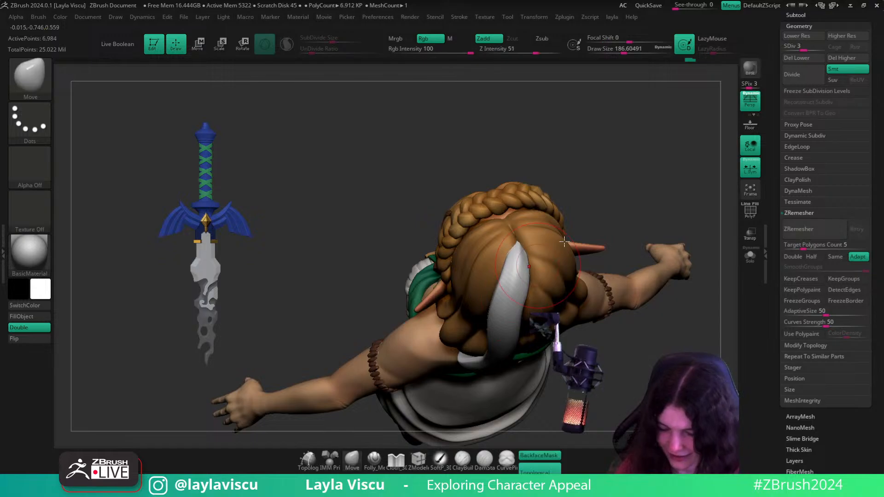
pyautogui.keyDown('ctrl'); pyautogui.keyDown('shift'); pyautogui.click(641, 180); pyautogui.keyUp('shift'); pyautogui.keyUp('ctrl')
pyautogui.moveTo(647, 196); pyautogui.dragTo(621, 288, button='right')
pyautogui.keyDown('ctrl'); pyautogui.moveTo(536, 321); pyautogui.dragTo(543, 258, button='right'); pyautogui.keyUp('ctrl')
pyautogui.keyDown('ctrl'); pyautogui.keyDown('shift'); pyautogui.click(544, 255); pyautogui.keyUp('shift'); pyautogui.keyUp('ctrl')
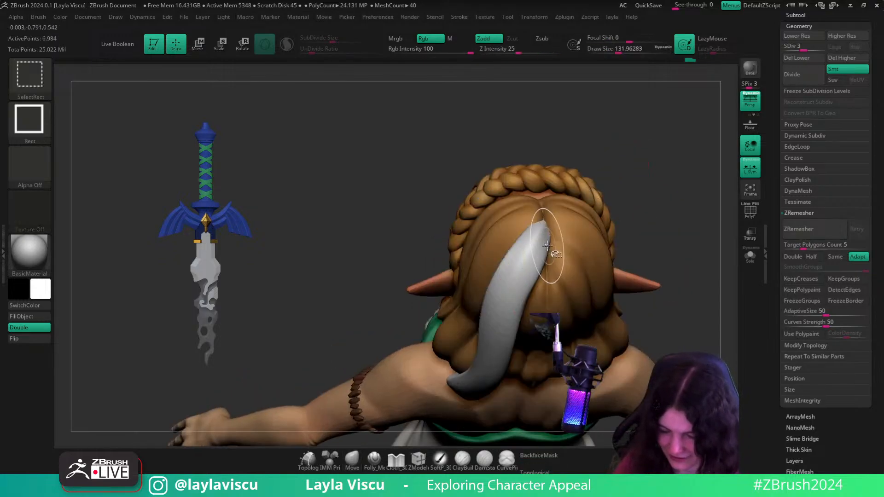
pyautogui.keyDown('ctrl'); pyautogui.keyDown('shift'); pyautogui.click(663, 199); pyautogui.keyUp('shift'); pyautogui.keyUp('ctrl')
pyautogui.moveTo(661, 215)
pyautogui.keyDown('ctrl'); pyautogui.mouseDown(button='right')
pyautogui.moveTo(640, 180)
pyautogui.moveTo(656, 202)
pyautogui.mouseUp(button='right'); pyautogui.keyUp('ctrl')
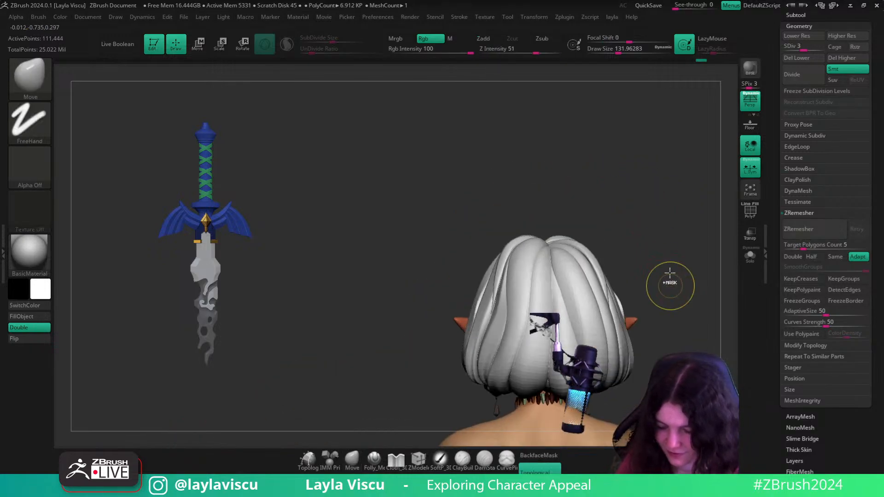
# - Adjust the left back strands and silhouette using the backface-masked Move brush at draw size about 212
pyautogui.keyDown('ctrl'); pyautogui.moveTo(668, 280); pyautogui.dragTo(653, 251, button='right'); pyautogui.keyUp('ctrl')
pyautogui.moveTo(654, 251); pyautogui.dragTo(688, 253, button='right')
pyautogui.moveTo(597, 272); pyautogui.dragTo(671, 267, button='right')
pyautogui.press('s')
pyautogui.moveTo(520, 313); pyautogui.dragTo(529, 313)
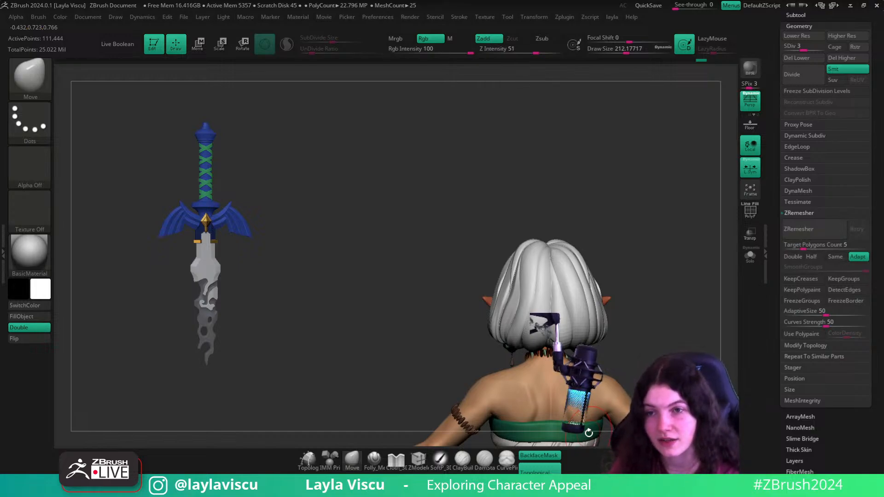
pyautogui.moveTo(674, 266); pyautogui.dragTo(647, 318, button='right')
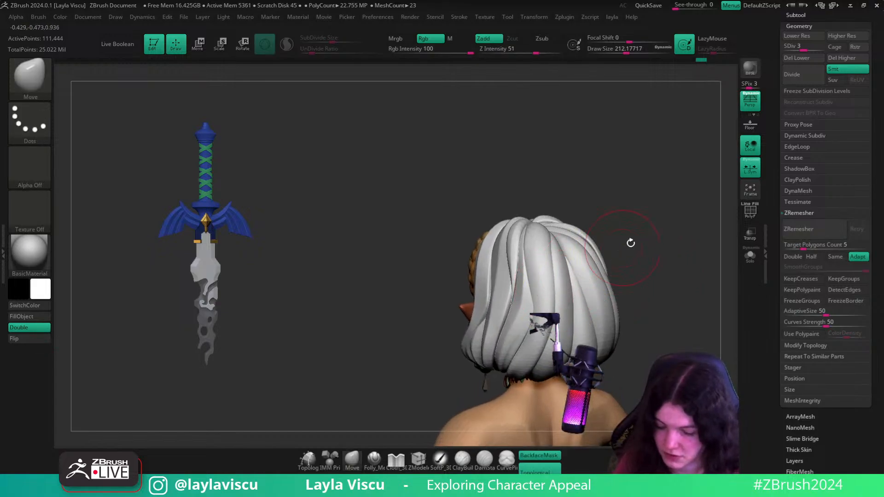
# - Refine the tops of the strands near the crown using the Move brush at draw size about 212
pyautogui.moveTo(646, 246); pyautogui.dragTo(465, 199, button='right')
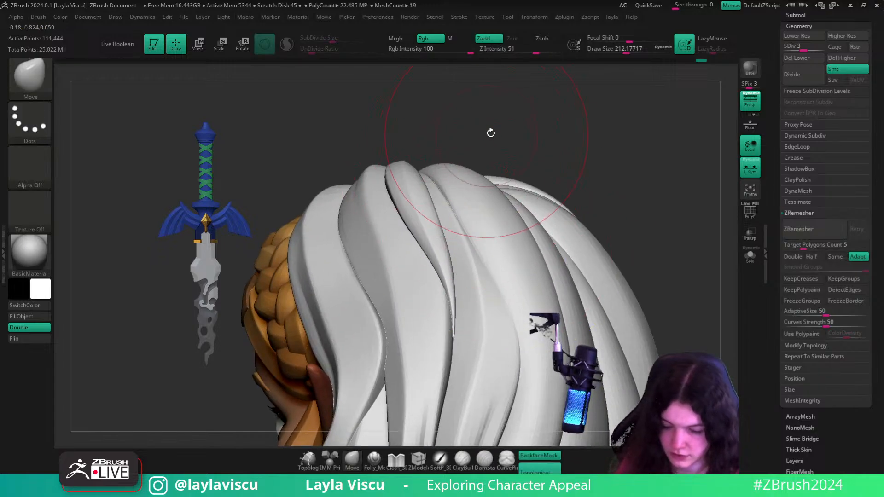
pyautogui.moveTo(489, 134); pyautogui.dragTo(467, 210, button='right')
pyautogui.moveTo(515, 172); pyautogui.dragTo(469, 217, button='right')
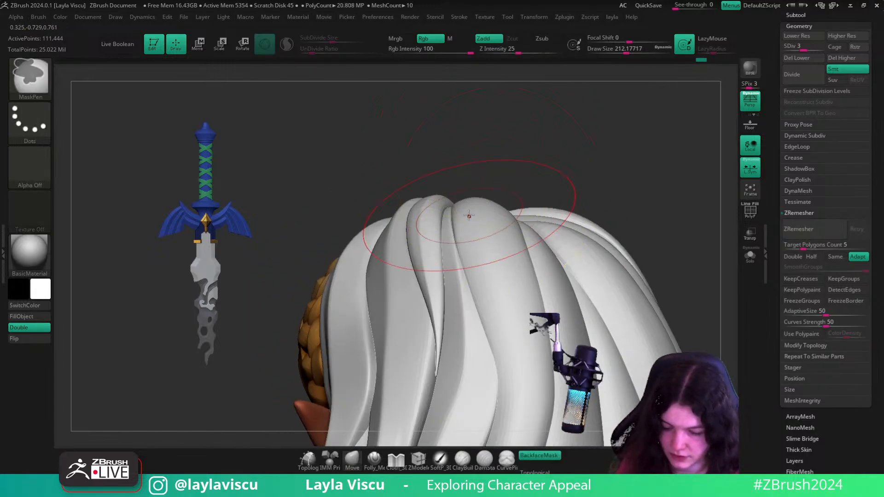
pyautogui.moveTo(543, 182); pyautogui.dragTo(527, 143, button='right')
pyautogui.keyDown('alt'); pyautogui.moveTo(648, 317); pyautogui.dragTo(646, 292, button='right'); pyautogui.keyUp('alt')
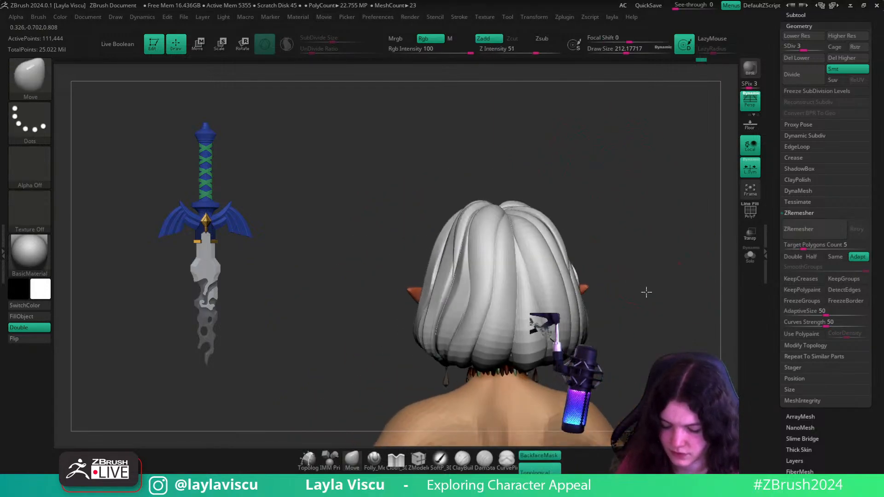
# - Subdivide the hair mesh to subdivision level 4
pyautogui.moveTo(621, 250)
pyautogui.mouseDown(button='right')
pyautogui.moveTo(640, 246)
pyautogui.moveTo(635, 271)
pyautogui.moveTo(617, 283)
pyautogui.moveTo(623, 289)
pyautogui.moveTo(529, 290)
pyautogui.moveTo(594, 241)
pyautogui.mouseUp(button='right')
pyautogui.moveTo(520, 293); pyautogui.dragTo(450, 221, button='right')
pyautogui.hotkey('ctrl', 'd')
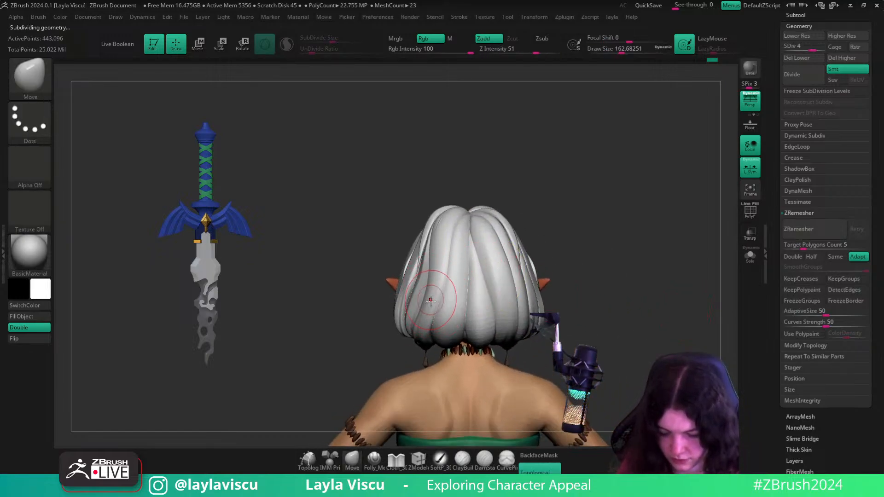
pyautogui.press('shift')
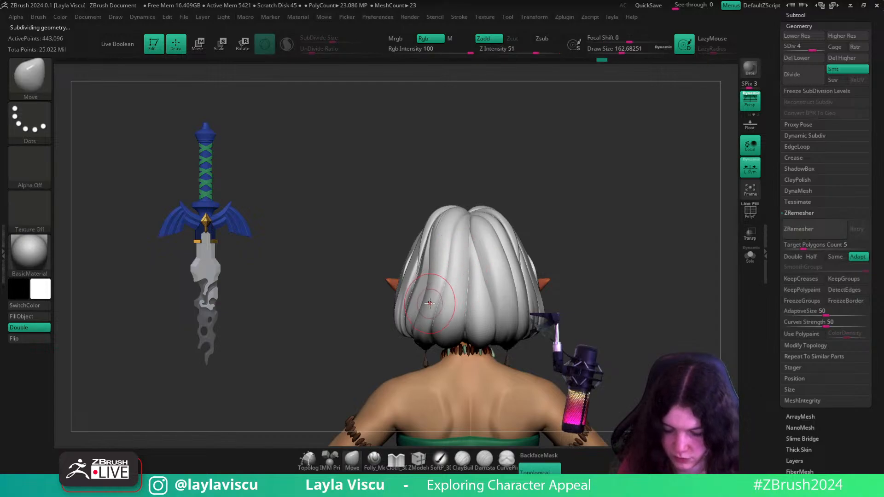
# - Refine the subdivided back strands using the Move brush at draw size about 245 and the Smooth brush at about 202
pyautogui.keyDown('ctrl'); pyautogui.moveTo(602, 242); pyautogui.dragTo(602, 259, button='right'); pyautogui.keyUp('ctrl')
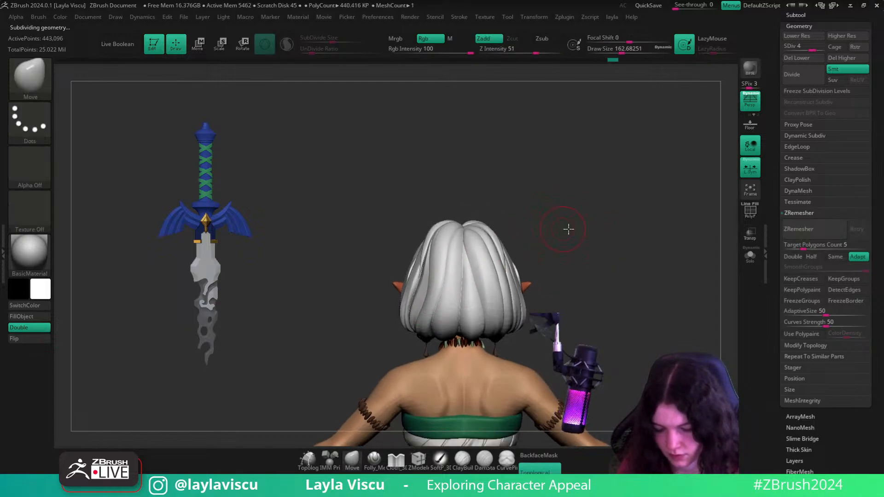
pyautogui.moveTo(568, 229)
pyautogui.mouseDown(button='right')
pyautogui.moveTo(568, 246)
pyautogui.moveTo(569, 203)
pyautogui.mouseUp(button='right')
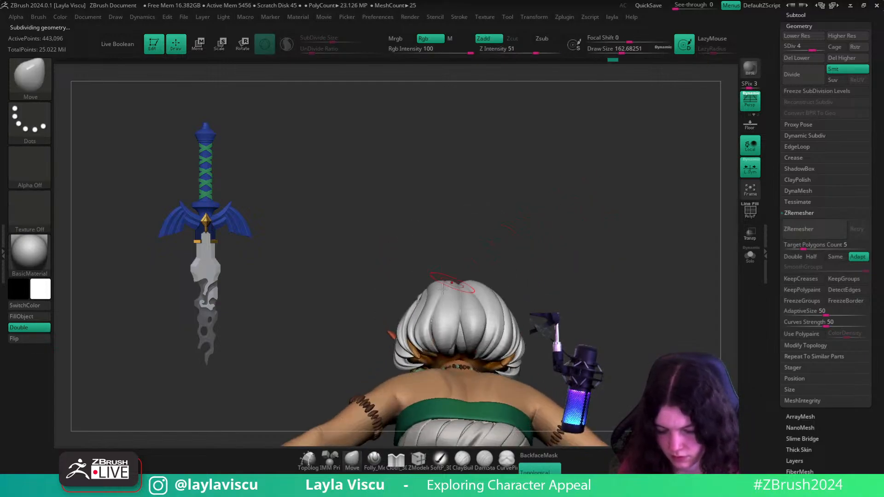
pyautogui.moveTo(607, 248); pyautogui.dragTo(615, 277, button='right')
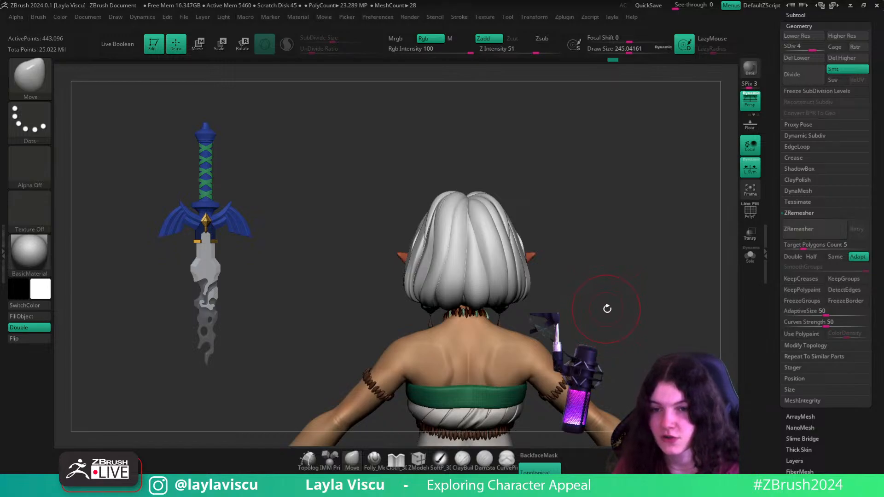
pyautogui.moveTo(607, 309)
pyautogui.mouseDown(button='right')
pyautogui.moveTo(627, 294)
pyautogui.moveTo(629, 327)
pyautogui.moveTo(587, 315)
pyautogui.moveTo(592, 322)
pyautogui.mouseUp(button='right')
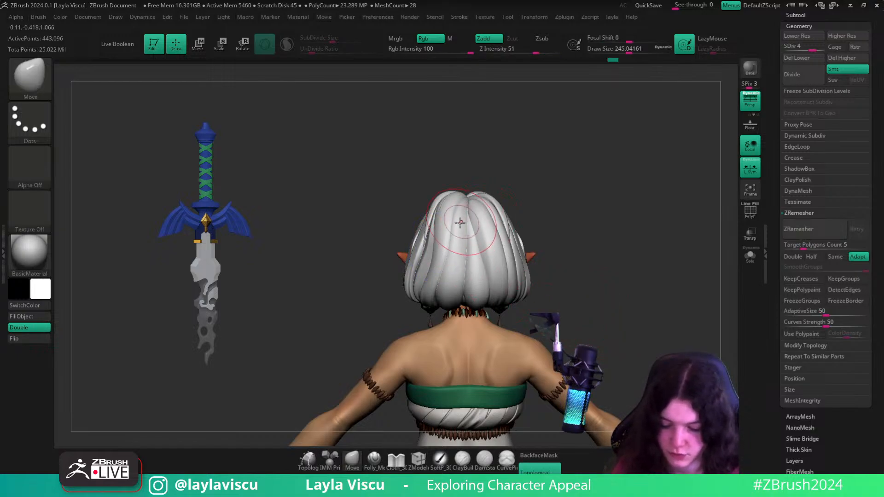
pyautogui.moveTo(459, 223); pyautogui.dragTo(444, 208, button='right')
pyautogui.press('shift')
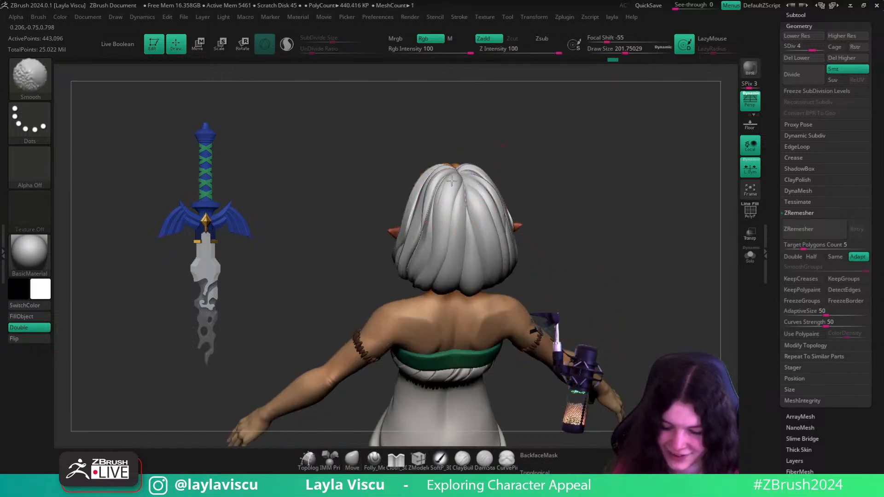
pyautogui.moveTo(523, 160)
pyautogui.keyDown('shift'); pyautogui.mouseDown(button='right')
pyautogui.moveTo(543, 163)
pyautogui.moveTo(515, 219)
pyautogui.moveTo(447, 270)
pyautogui.mouseUp(button='right'); pyautogui.keyUp('shift')
pyautogui.press('b')
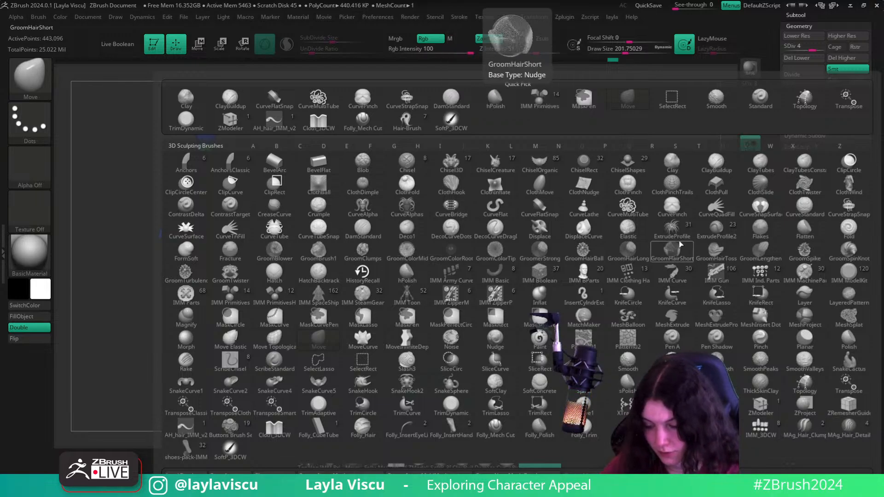
pyautogui.press('Escape')
pyautogui.moveTo(608, 251)
pyautogui.mouseDown()
pyautogui.moveTo(612, 335)
pyautogui.moveTo(601, 255)
pyautogui.mouseUp()
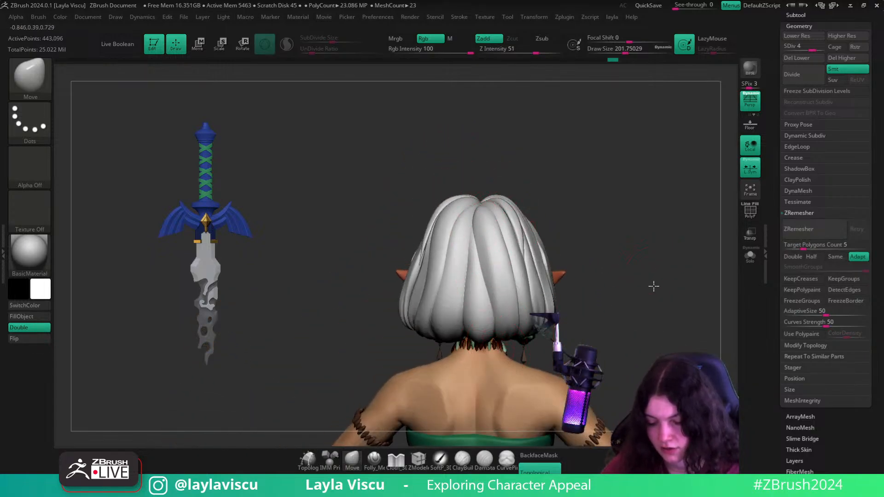
pyautogui.moveTo(653, 286); pyautogui.dragTo(529, 304)
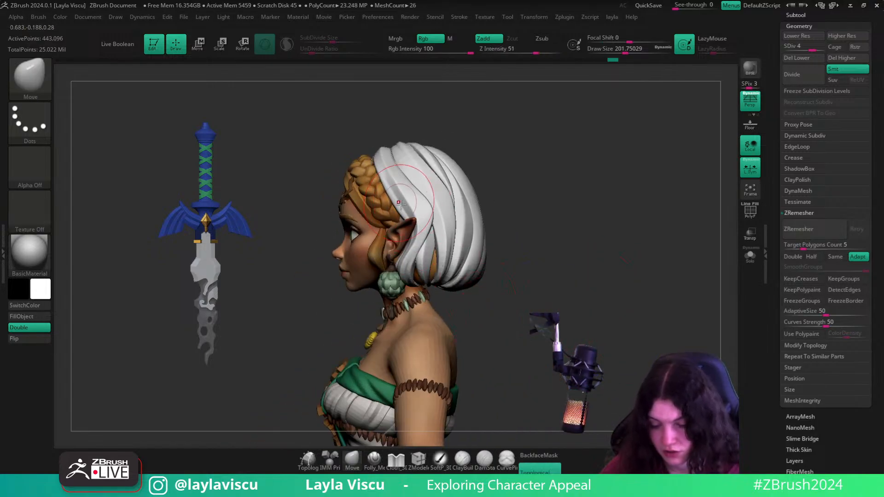
# - Delete the hair's lower subdivision levels and try drawing a back strand with the CurveMultiTube brush at draw size about 68
pyautogui.moveTo(552, 217); pyautogui.dragTo(615, 316)
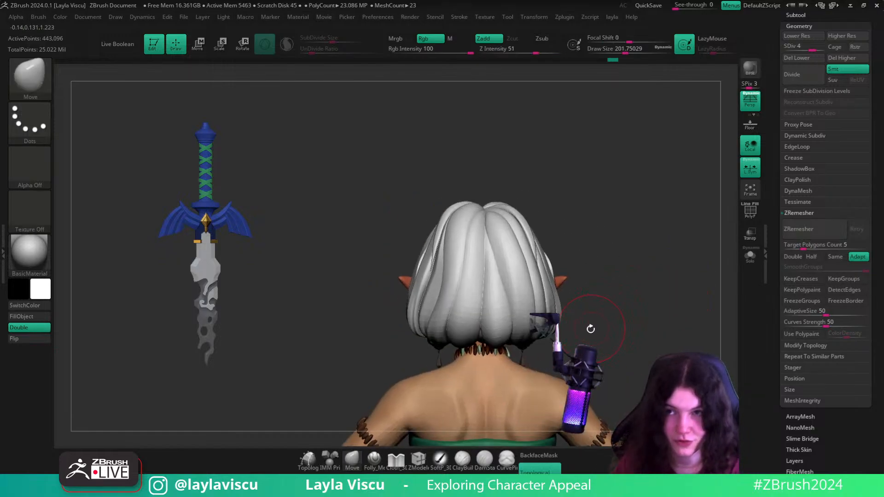
pyautogui.moveTo(606, 287); pyautogui.dragTo(594, 308)
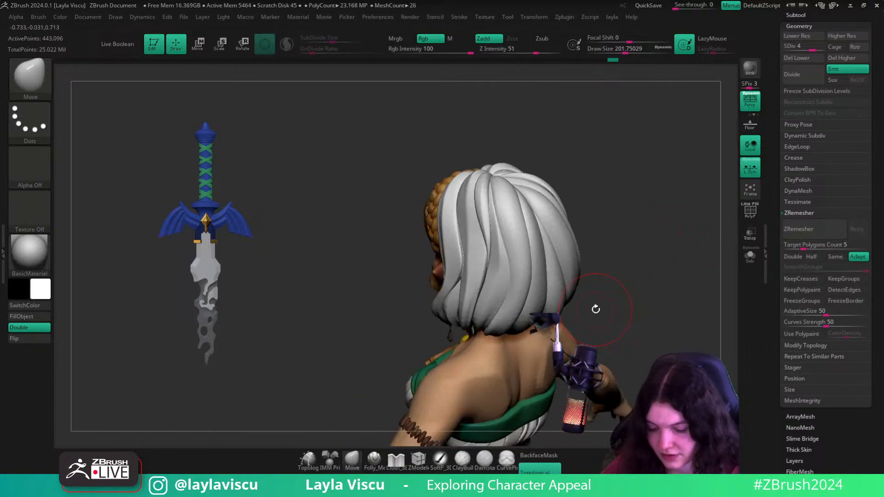
pyautogui.moveTo(626, 261); pyautogui.dragTo(607, 268)
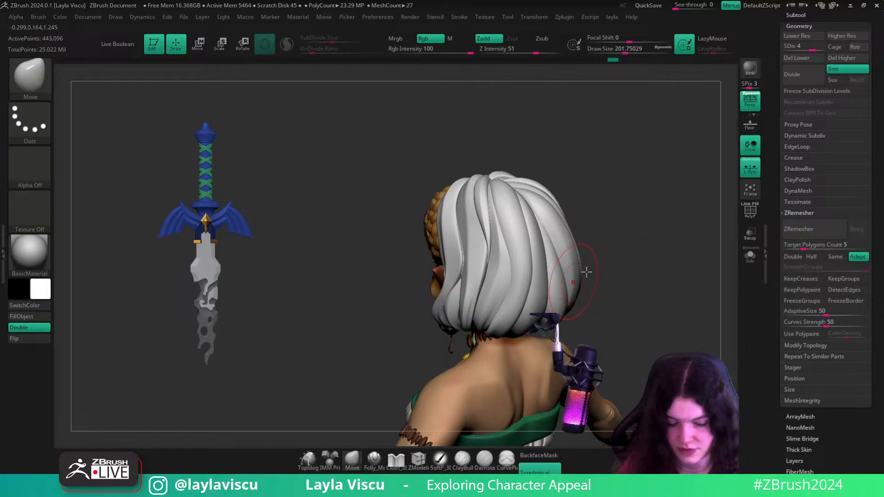
pyautogui.press('b')
pyautogui.click(628, 210)
pyautogui.press('s')
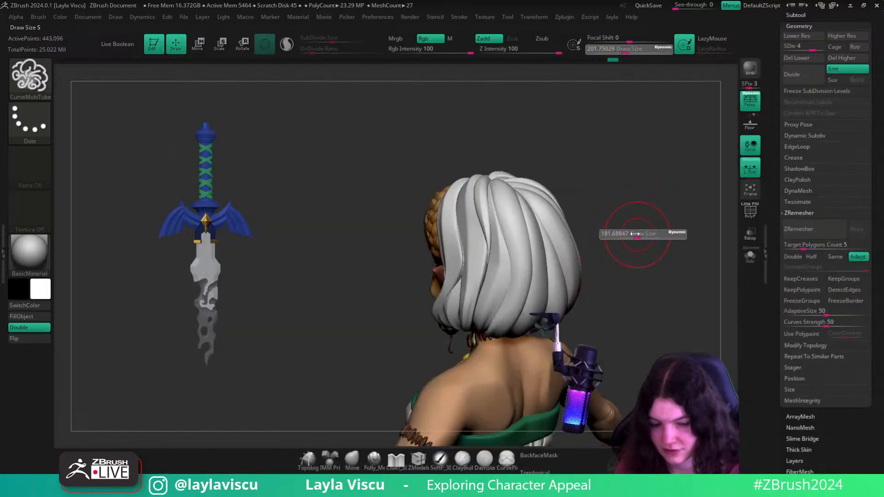
pyautogui.moveTo(622, 230); pyautogui.dragTo(624, 230)
pyautogui.click(824, 49)
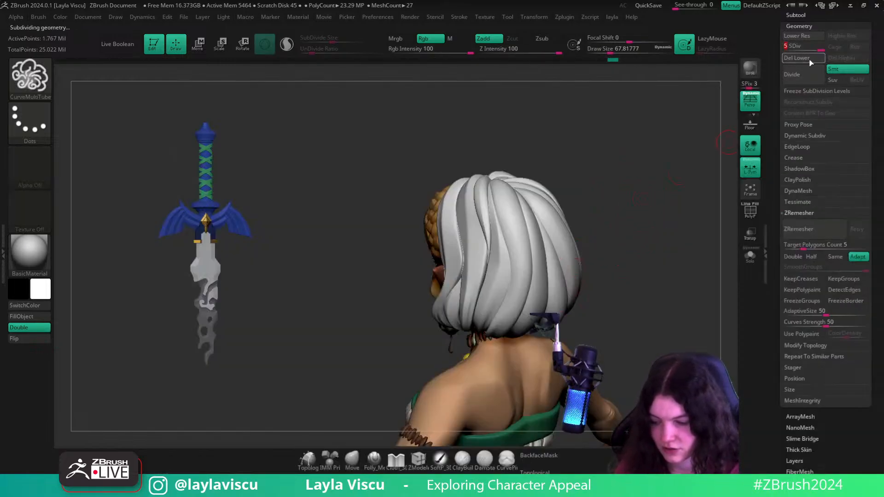
pyautogui.click(810, 62)
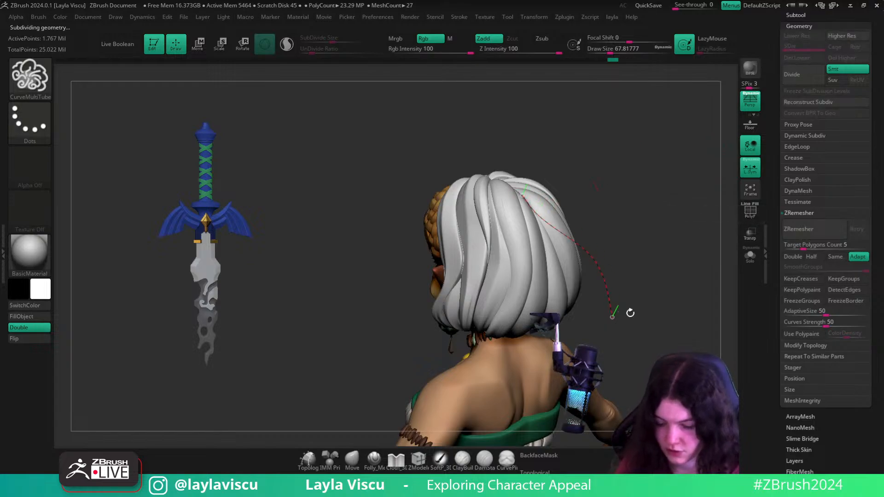
pyautogui.hotkey('ctrl', 'z')
# - Reshape the Curve Falloff graph in the curve modifiers into a rounded arch that tapers at both ends
pyautogui.click(460, 17)
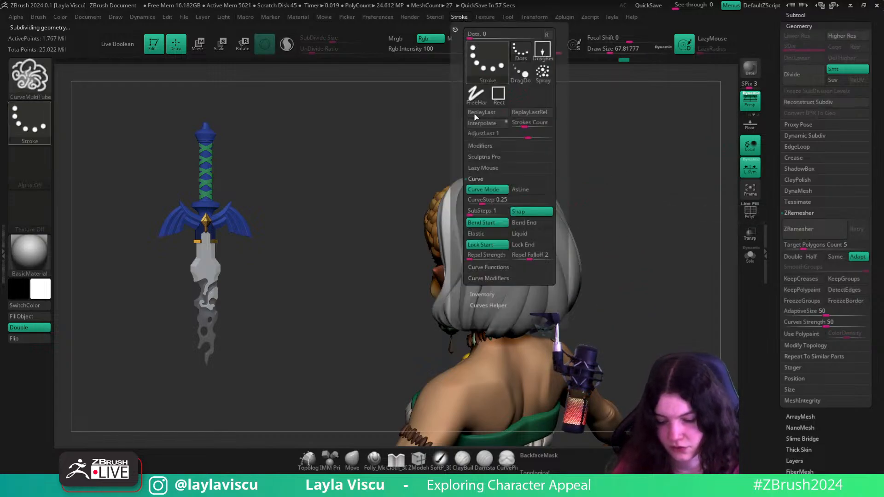
pyautogui.click(507, 278)
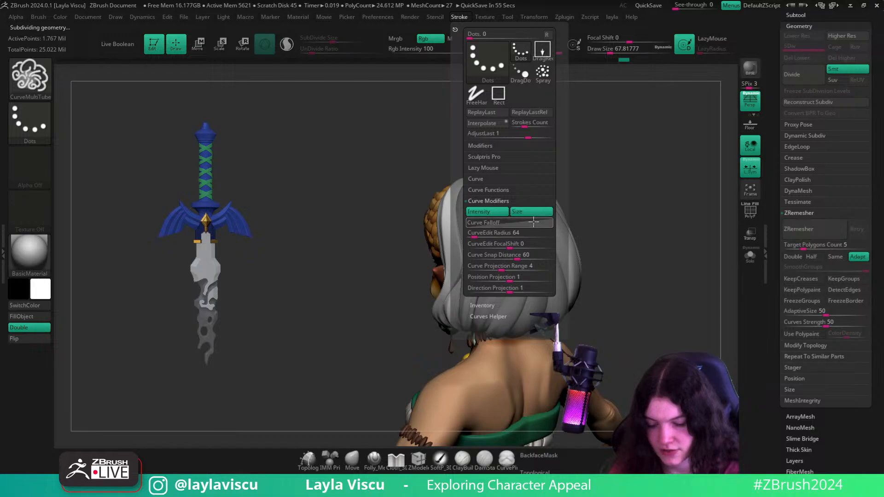
pyautogui.click(533, 222)
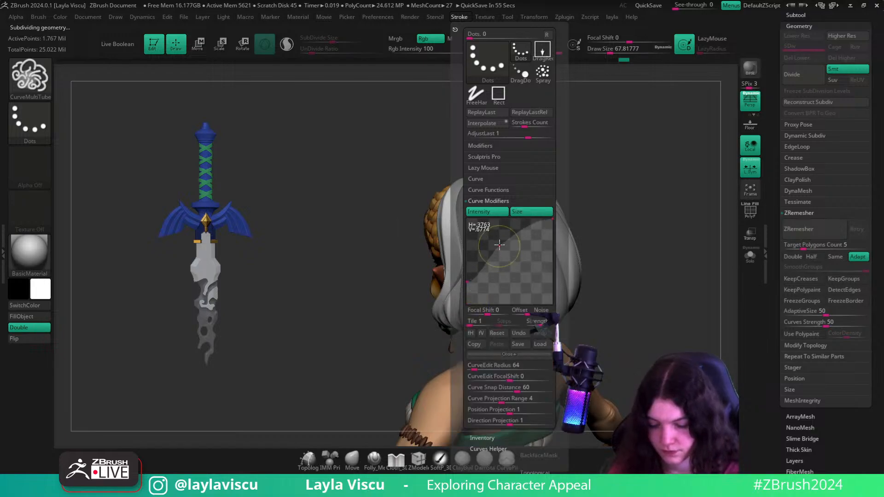
pyautogui.click(499, 245)
pyautogui.moveTo(552, 220); pyautogui.dragTo(547, 289)
pyautogui.moveTo(500, 244); pyautogui.dragTo(513, 222)
pyautogui.moveTo(466, 282); pyautogui.dragTo(465, 289)
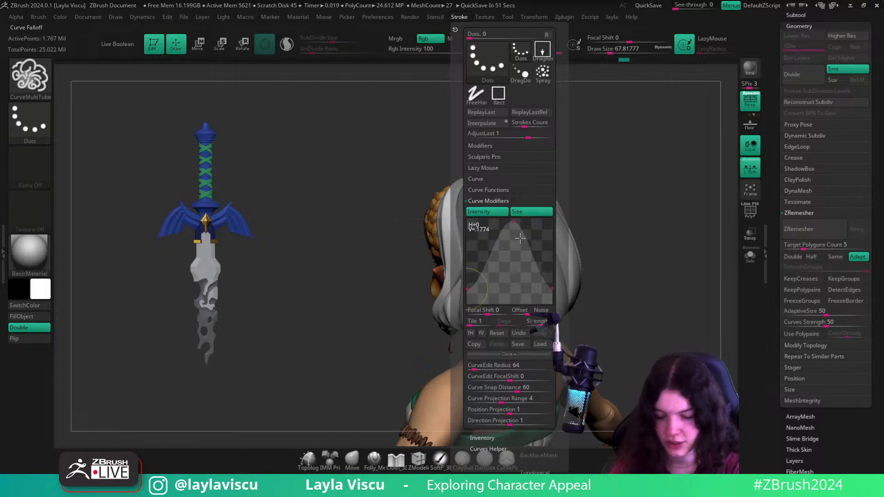
pyautogui.moveTo(489, 257); pyautogui.dragTo(538, 244)
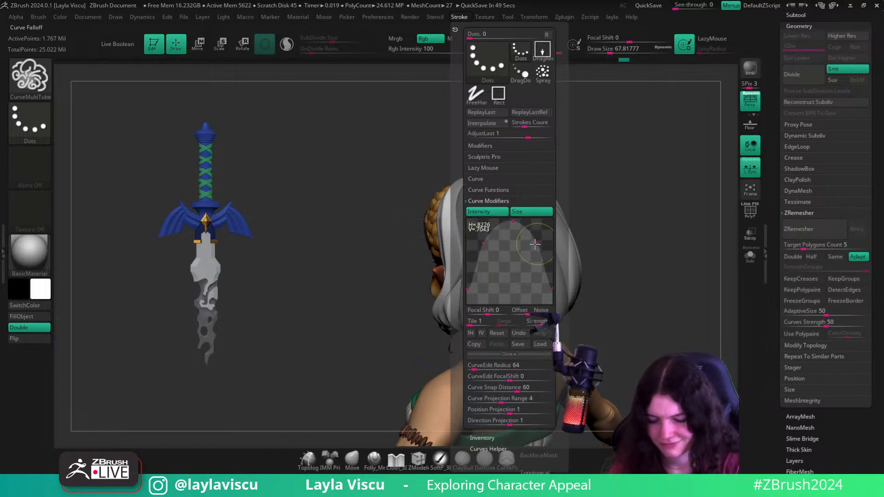
# - Try a tapered CurveMultiTube strand running from the crown down the back of the hair
pyautogui.moveTo(634, 221); pyautogui.dragTo(606, 212)
pyautogui.hotkey('ctrl', 'z')
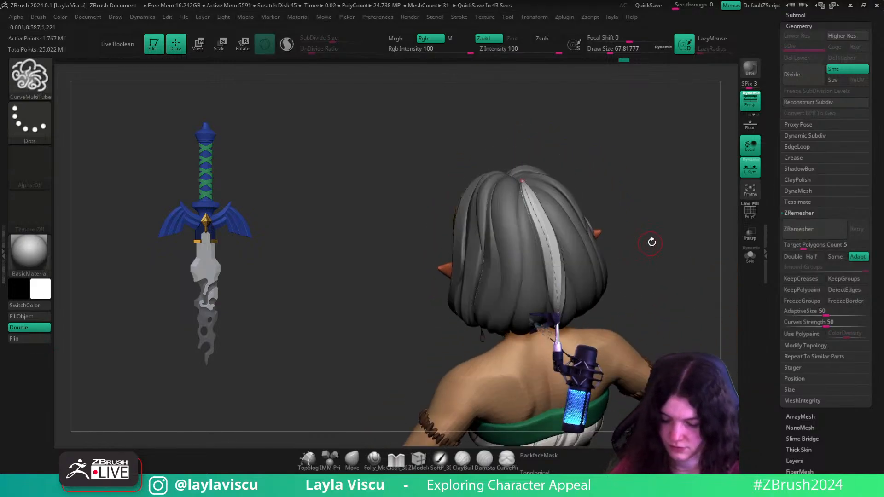
pyautogui.moveTo(651, 241)
pyautogui.mouseDown()
pyautogui.moveTo(622, 231)
pyautogui.moveTo(617, 215)
pyautogui.moveTo(651, 236)
pyautogui.mouseUp()
pyautogui.hotkey('ctrl', 'z')
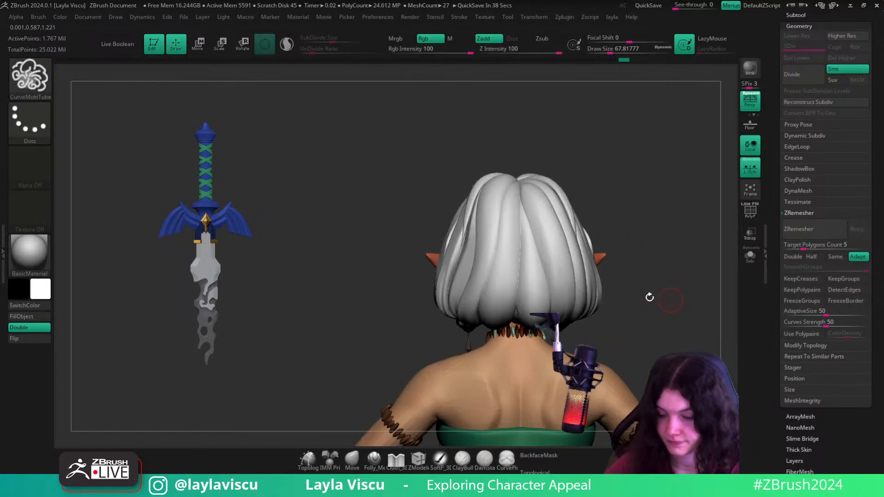
# - Pick the Hair-Brush insert brush and undo the deletion of the hair's lower subdivision levels
pyautogui.press('b')
pyautogui.click(622, 428)
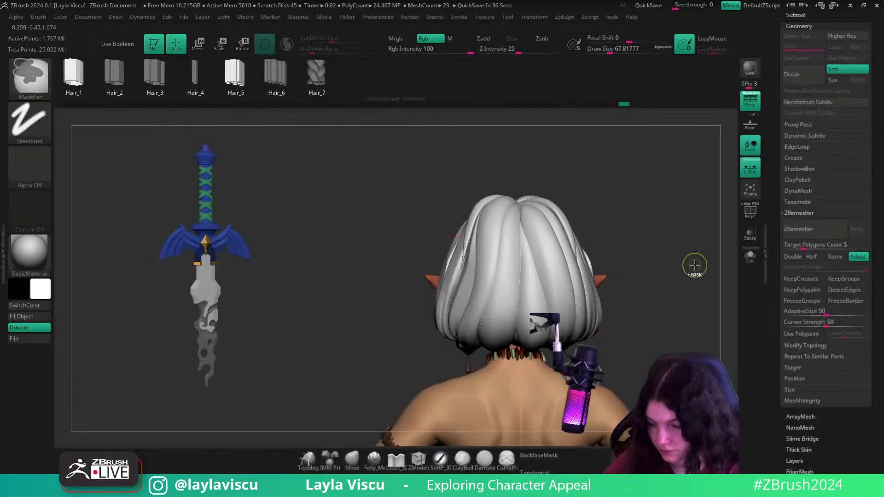
pyautogui.hotkey('ctrl', 'z')
pyautogui.moveTo(644, 284)
pyautogui.keyDown('alt'); pyautogui.mouseDown()
pyautogui.moveTo(580, 260)
pyautogui.moveTo(637, 278)
pyautogui.moveTo(620, 280)
pyautogui.moveTo(620, 295)
pyautogui.moveTo(628, 258)
pyautogui.moveTo(632, 295)
pyautogui.mouseUp(); pyautogui.keyUp('alt')
pyautogui.hotkey('shift', 'd')
pyautogui.hotkey('shift', 'd')
pyautogui.hotkey('shift', 'd')
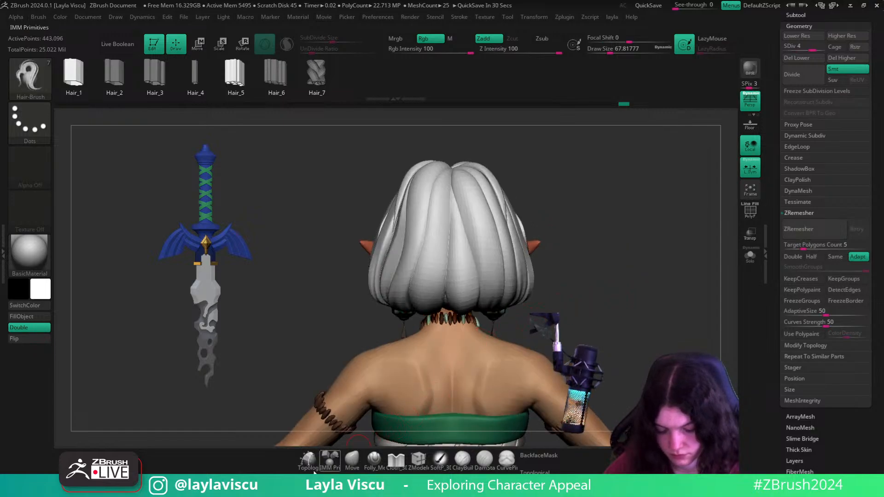
# - Adjust the overall back silhouette and lower hair edge using the backface-masked Move brush at draw size about 468
pyautogui.press('b')
pyautogui.press('m')
pyautogui.press('v')
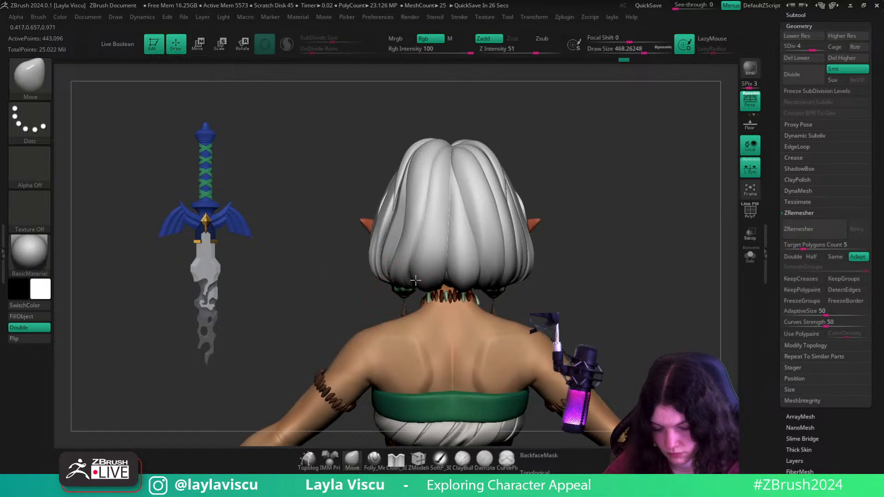
pyautogui.moveTo(477, 279); pyautogui.dragTo(477, 286)
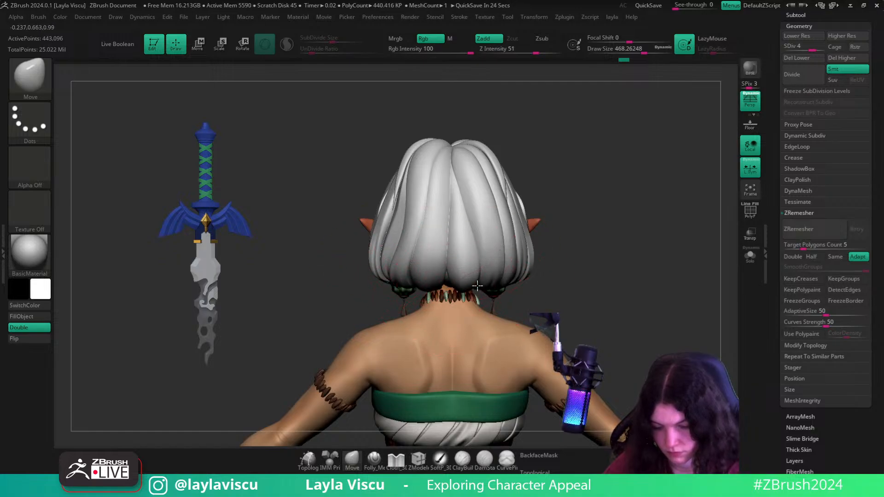
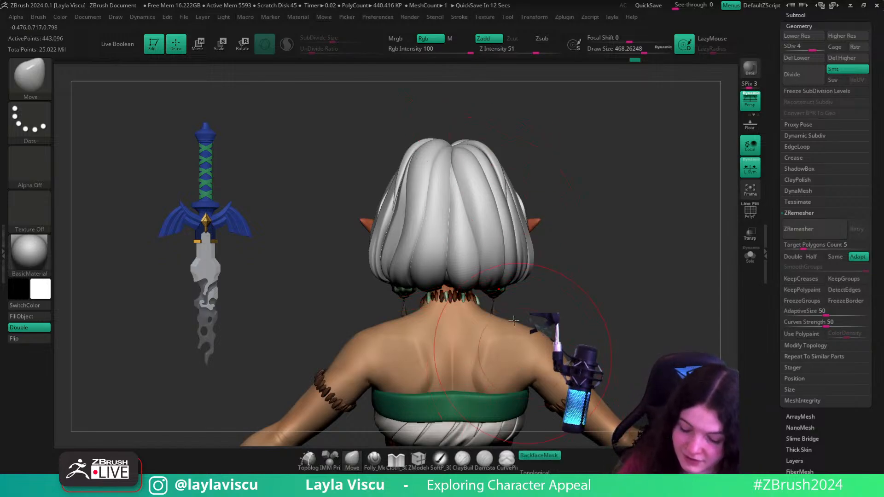
pyautogui.moveTo(560, 131); pyautogui.dragTo(529, 179)
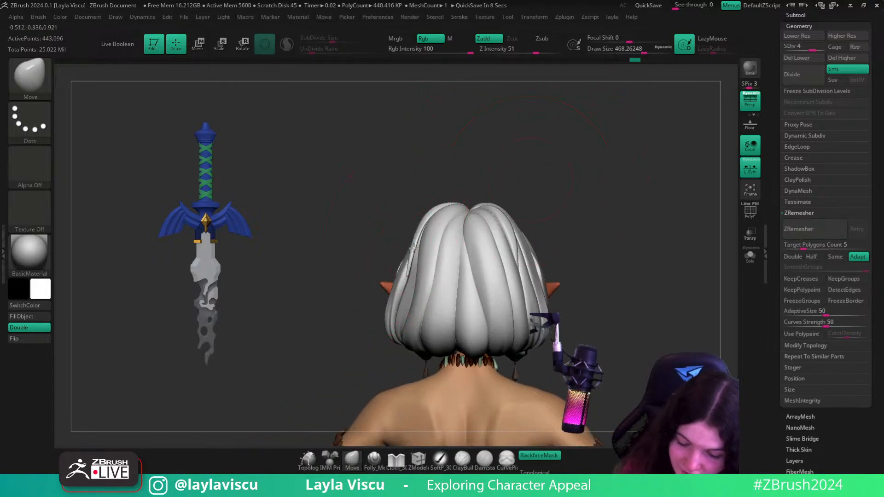
pyautogui.moveTo(407, 221); pyautogui.dragTo(485, 191)
pyautogui.moveTo(546, 193); pyautogui.dragTo(568, 209)
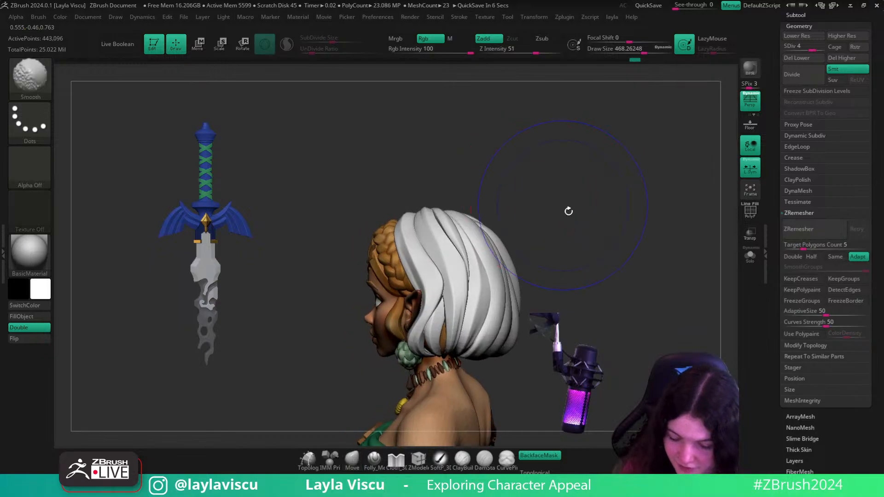
# - Isolate the long left back strand, refine its shape using the Move brush at draw size about 197, and restore the full hair
pyautogui.moveTo(551, 293)
pyautogui.mouseDown()
pyautogui.moveTo(479, 296)
pyautogui.moveTo(485, 324)
pyautogui.mouseUp()
pyautogui.keyDown('ctrl'); pyautogui.keyDown('shift'); pyautogui.click(491, 324); pyautogui.keyUp('shift'); pyautogui.keyUp('ctrl')
pyautogui.press('s')
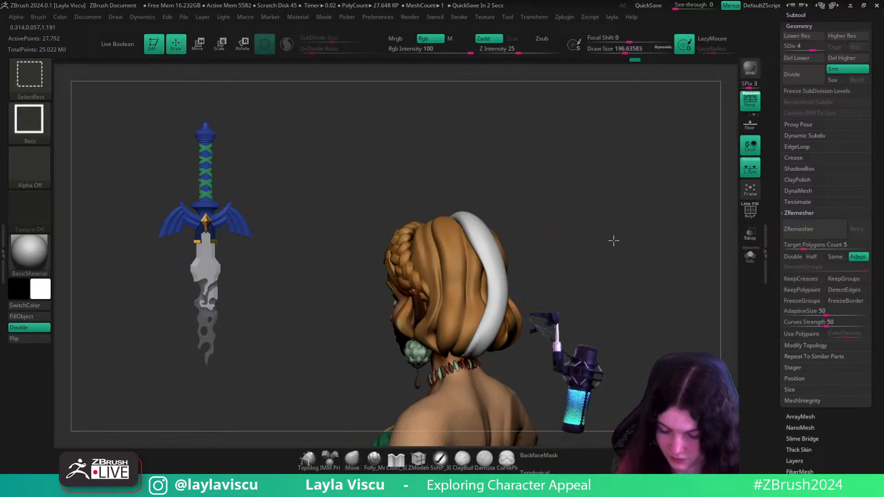
pyautogui.keyDown('ctrl'); pyautogui.keyDown('shift'); pyautogui.click(613, 240); pyautogui.keyUp('shift'); pyautogui.keyUp('ctrl')
pyautogui.moveTo(614, 241); pyautogui.dragTo(529, 290)
pyautogui.keyDown('ctrl'); pyautogui.keyDown('shift'); pyautogui.click(498, 308); pyautogui.keyUp('shift'); pyautogui.keyUp('ctrl')
pyautogui.press('Escape')
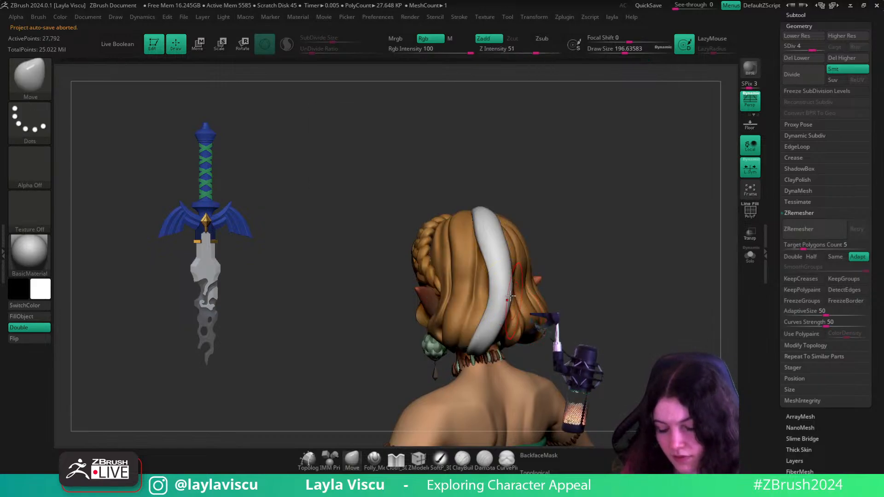
pyautogui.keyDown('ctrl'); pyautogui.keyDown('shift'); pyautogui.click(604, 259); pyautogui.keyUp('shift'); pyautogui.keyUp('ctrl')
# - Isolate and check another back strand, then refine the strands around the crown using the Move brush at draw size about 197
pyautogui.moveTo(604, 258)
pyautogui.mouseDown()
pyautogui.moveTo(622, 264)
pyautogui.moveTo(649, 233)
pyautogui.moveTo(654, 279)
pyautogui.moveTo(642, 249)
pyautogui.moveTo(680, 280)
pyautogui.moveTo(668, 272)
pyautogui.mouseUp()
pyautogui.keyDown('ctrl'); pyautogui.keyDown('shift'); pyautogui.click(495, 221); pyautogui.keyUp('shift'); pyautogui.keyUp('ctrl')
pyautogui.keyDown('ctrl'); pyautogui.keyDown('shift'); pyautogui.click(651, 264); pyautogui.keyUp('shift'); pyautogui.keyUp('ctrl')
pyautogui.moveTo(572, 252); pyautogui.dragTo(651, 337)
pyautogui.moveTo(660, 306); pyautogui.dragTo(641, 197)
pyautogui.moveTo(537, 170); pyautogui.dragTo(535, 430)
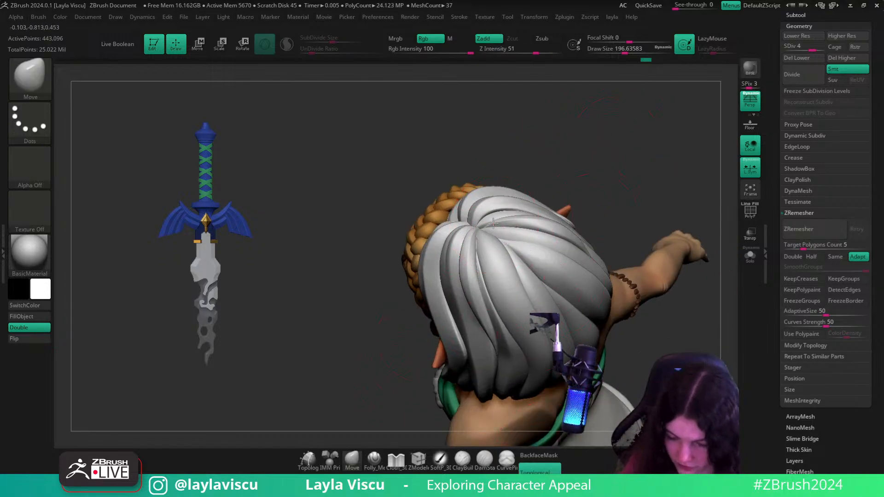
pyautogui.moveTo(558, 170); pyautogui.dragTo(617, 226)
# - Refine the crown and left back strands using the Move brush at draw sizes about 154 and 132
pyautogui.press('s')
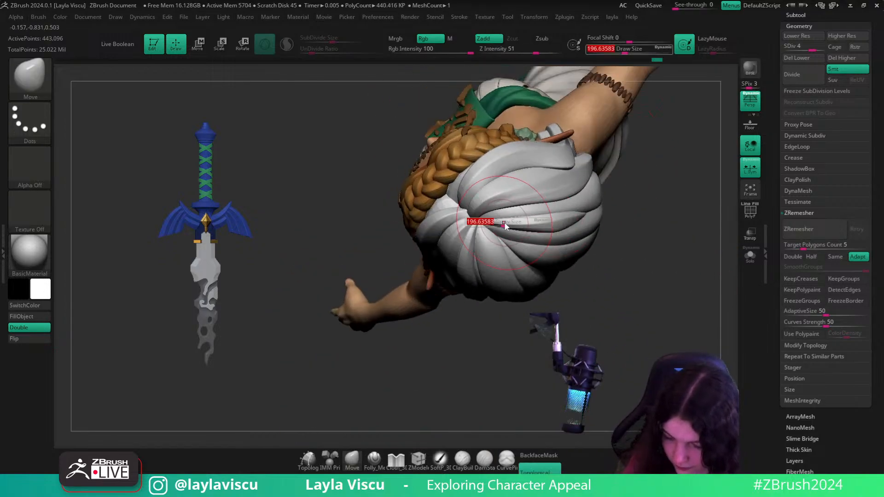
pyautogui.moveTo(495, 223)
pyautogui.keyDown('ctrl'); pyautogui.mouseDown(button='right')
pyautogui.moveTo(639, 275)
pyautogui.moveTo(643, 267)
pyautogui.mouseUp(button='right'); pyautogui.keyUp('ctrl')
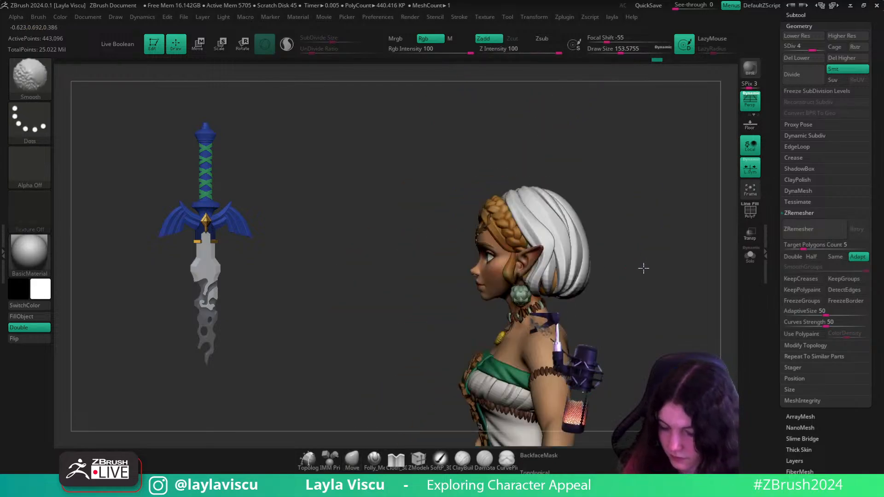
pyautogui.moveTo(659, 232)
pyautogui.mouseDown()
pyautogui.moveTo(582, 255)
pyautogui.moveTo(634, 270)
pyautogui.moveTo(627, 253)
pyautogui.moveTo(604, 290)
pyautogui.moveTo(638, 276)
pyautogui.mouseUp()
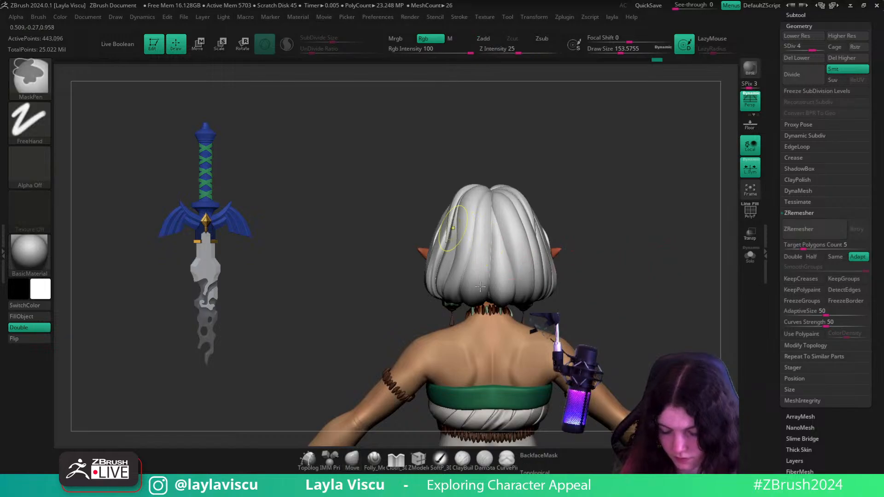
pyautogui.moveTo(373, 244)
pyautogui.keyDown('ctrl'); pyautogui.mouseDown(button='right')
pyautogui.moveTo(327, 389)
pyautogui.moveTo(334, 398)
pyautogui.mouseUp(button='right'); pyautogui.keyUp('ctrl')
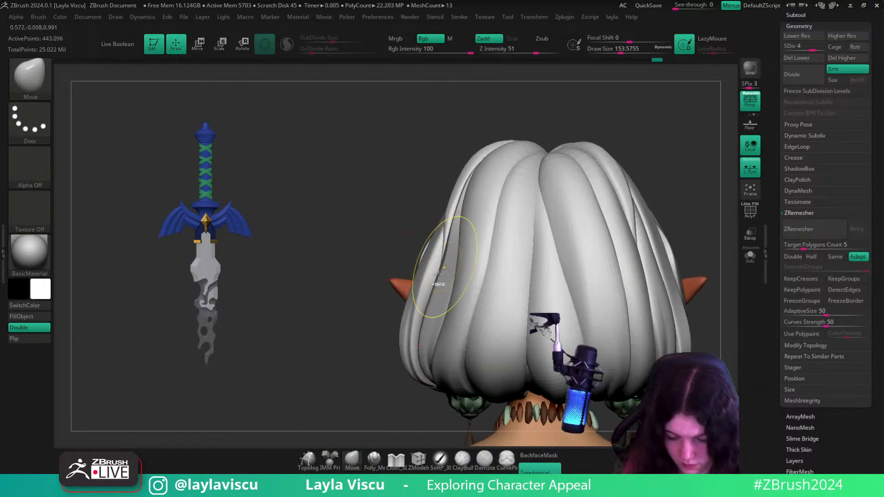
pyautogui.moveTo(438, 275)
pyautogui.keyDown('ctrl'); pyautogui.mouseDown(button='right')
pyautogui.moveTo(622, 207)
pyautogui.moveTo(547, 244)
pyautogui.moveTo(515, 345)
pyautogui.mouseUp(button='right'); pyautogui.keyUp('ctrl')
pyautogui.press('s')
pyautogui.moveTo(436, 246); pyautogui.dragTo(433, 246)
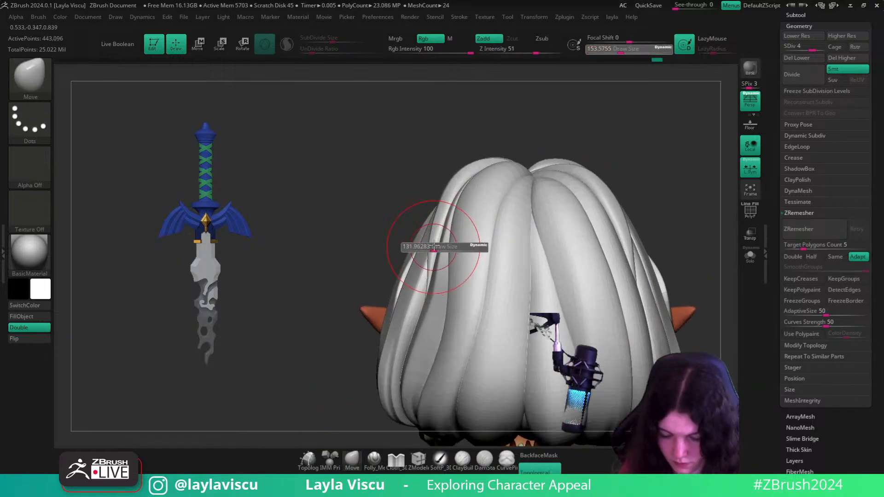
pyautogui.keyDown('ctrl'); pyautogui.moveTo(434, 245); pyautogui.dragTo(627, 258, button='right'); pyautogui.keyUp('ctrl')
pyautogui.keyDown('alt'); pyautogui.moveTo(659, 304); pyautogui.dragTo(668, 265, button='right'); pyautogui.keyUp('alt')
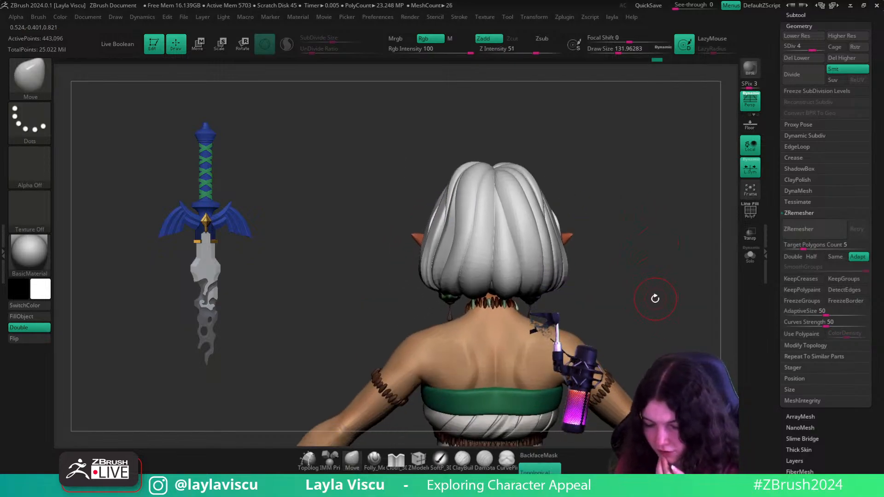
# - Isolate the strand beside the centre back, smooth it using the Smooth brush at draw size about 132, and restore the full hair
pyautogui.moveTo(655, 299); pyautogui.dragTo(636, 281, button='right')
pyautogui.keyDown('ctrl'); pyautogui.keyDown('shift'); pyautogui.click(512, 206); pyautogui.keyUp('shift'); pyautogui.keyUp('ctrl')
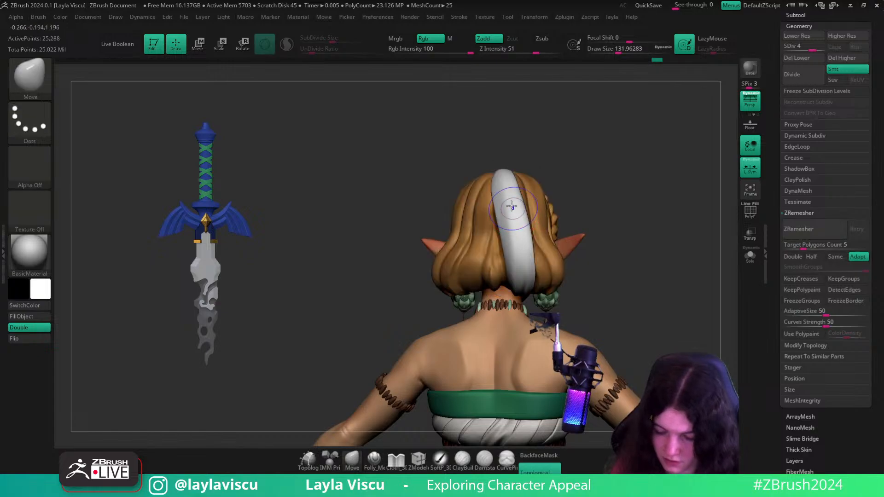
pyautogui.press('shift')
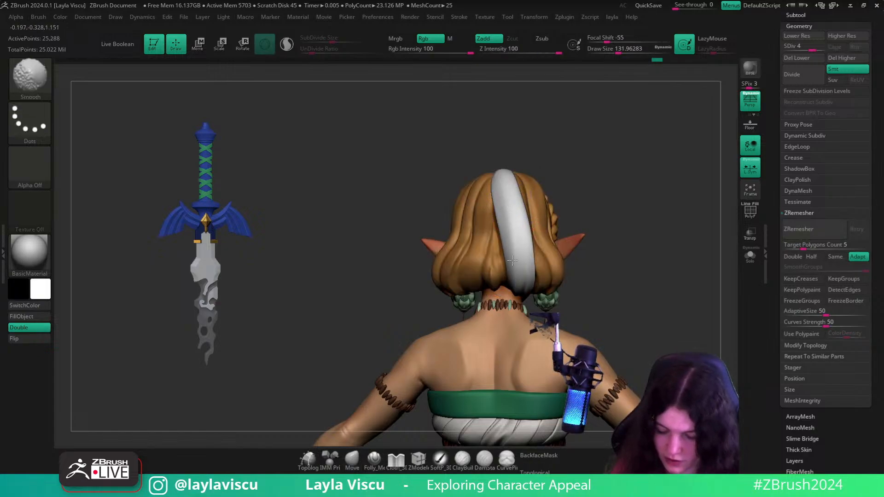
pyautogui.keyDown('ctrl'); pyautogui.keyDown('shift'); pyautogui.click(635, 258); pyautogui.keyUp('shift'); pyautogui.keyUp('ctrl')
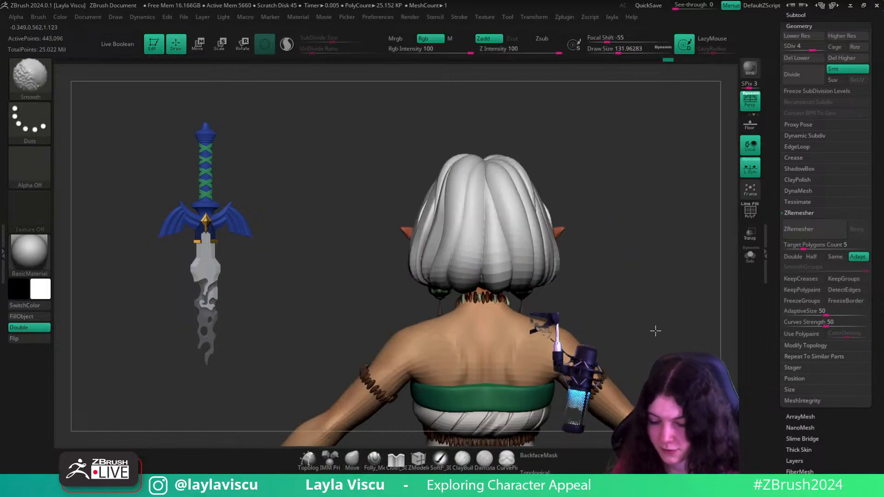
# - Adjust the strand tips at the nape from below using the Move brush at draw size about 212
pyautogui.moveTo(649, 347)
pyautogui.mouseDown(button='right')
pyautogui.moveTo(635, 332)
pyautogui.moveTo(641, 378)
pyautogui.moveTo(645, 250)
pyautogui.moveTo(647, 258)
pyautogui.mouseUp(button='right')
pyautogui.press('ctrl')
pyautogui.keyDown('ctrl'); pyautogui.moveTo(500, 326); pyautogui.dragTo(516, 336, button='right'); pyautogui.keyUp('ctrl')
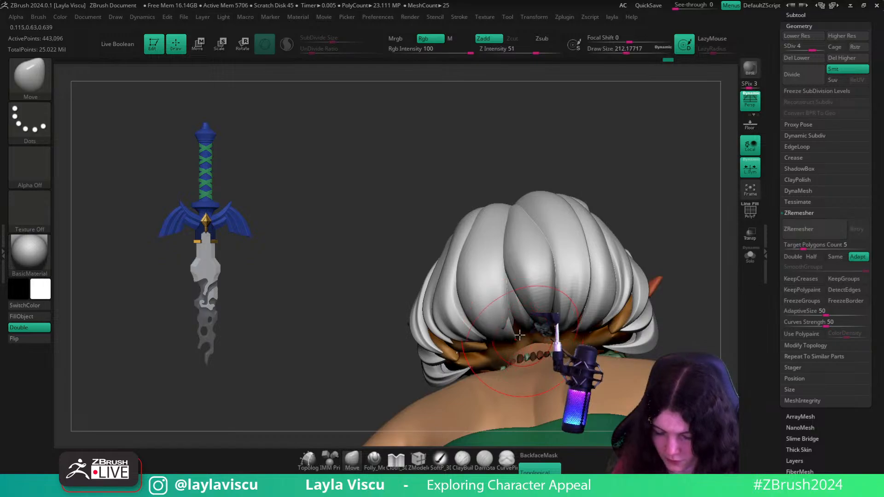
pyautogui.moveTo(709, 265); pyautogui.dragTo(516, 322, button='right')
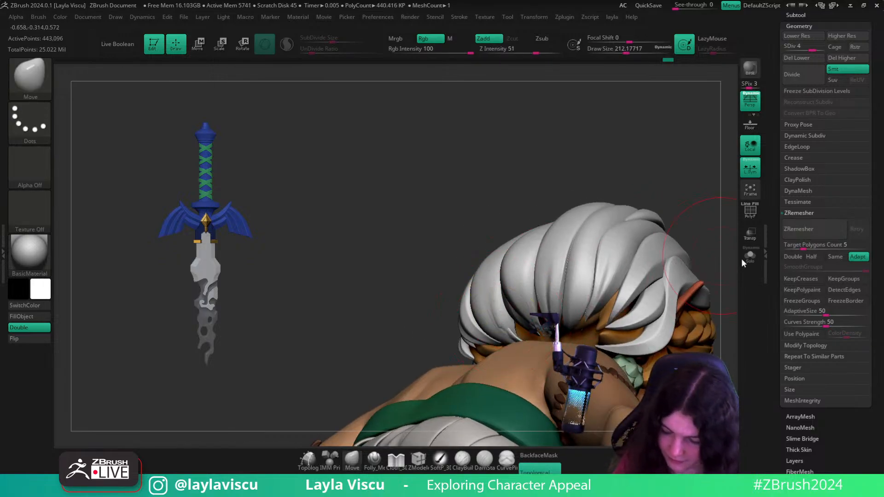
# - Solo the hair, isolate two central back strands one at a time, smooth their lower ends with the Smooth brush, and restore all strands
pyautogui.click(749, 256)
pyautogui.keyDown('ctrl'); pyautogui.keyDown('shift'); pyautogui.click(502, 312); pyautogui.keyUp('shift'); pyautogui.keyUp('ctrl')
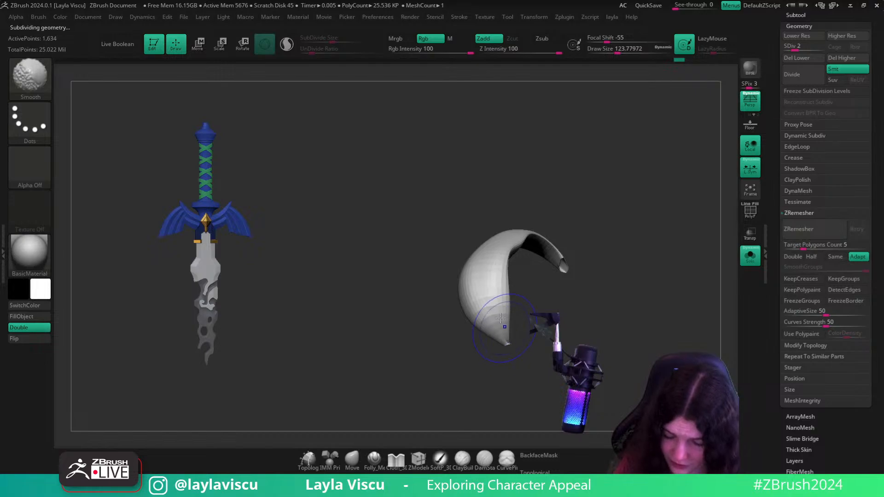
pyautogui.keyDown('ctrl'); pyautogui.keyDown('shift'); pyautogui.click(629, 201); pyautogui.keyUp('shift'); pyautogui.keyUp('ctrl')
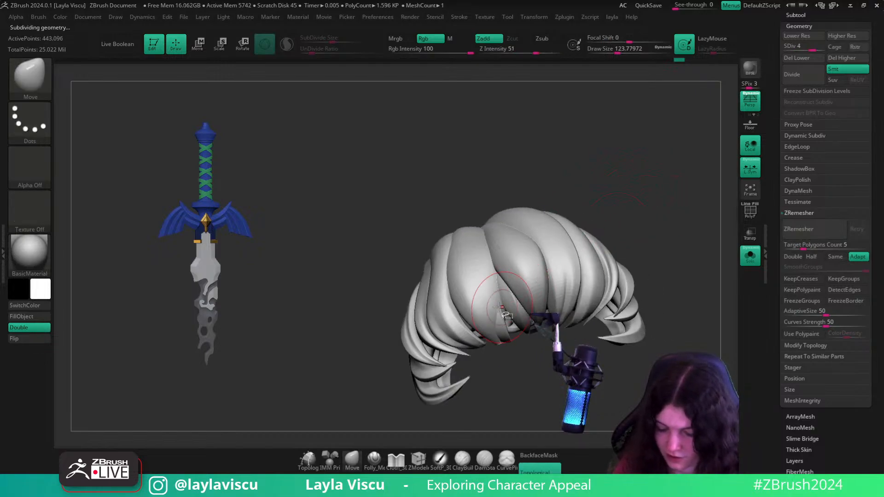
pyautogui.keyDown('ctrl'); pyautogui.keyDown('shift'); pyautogui.click(499, 328); pyautogui.keyUp('shift'); pyautogui.keyUp('ctrl')
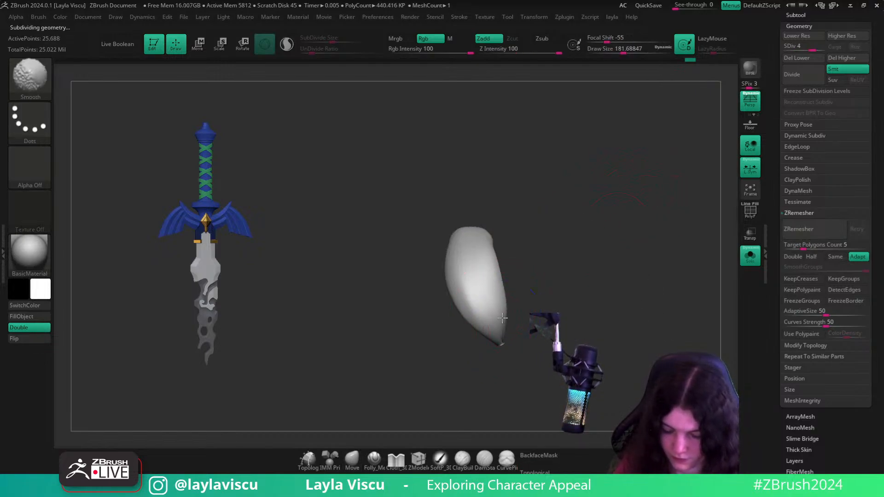
pyautogui.keyDown('ctrl'); pyautogui.keyDown('shift'); pyautogui.click(683, 195); pyautogui.keyUp('shift'); pyautogui.keyUp('ctrl')
# - Adjust the nape strand tips using the Move brush at draw size about 245, then isolate and smooth one strand at about 97
pyautogui.moveTo(649, 192); pyautogui.dragTo(509, 317)
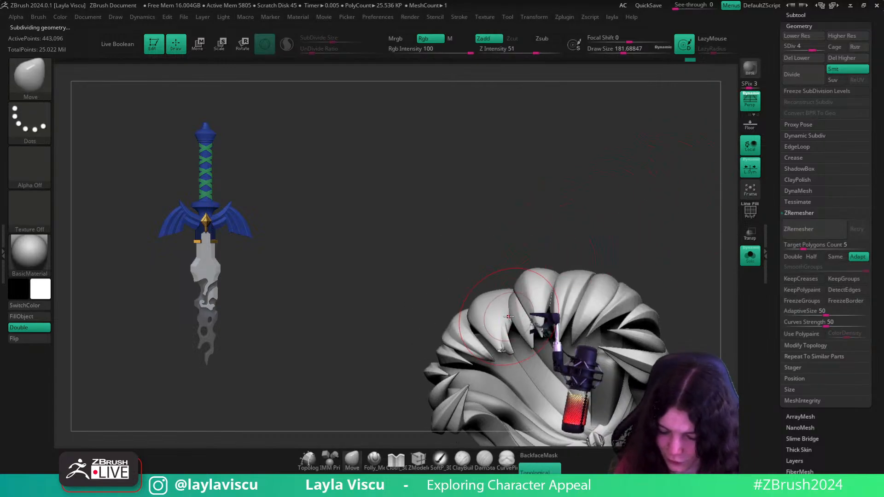
pyautogui.moveTo(516, 286); pyautogui.dragTo(519, 292, button='right')
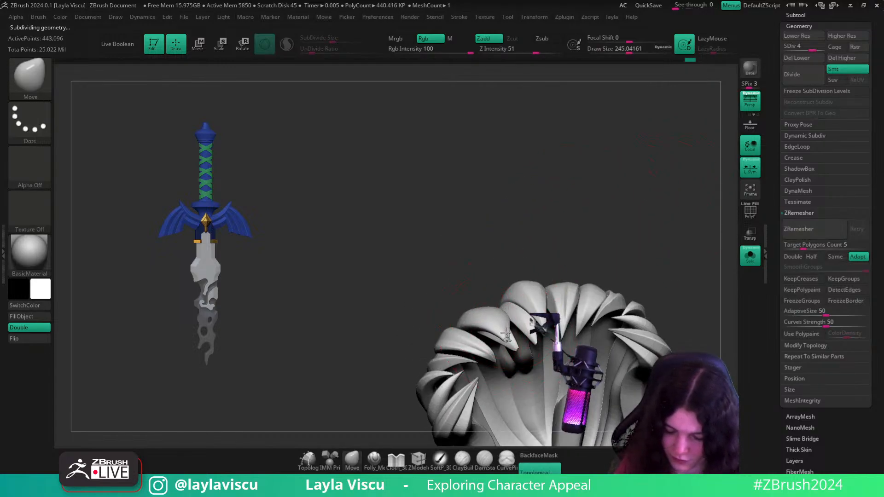
pyautogui.moveTo(593, 207); pyautogui.dragTo(594, 329)
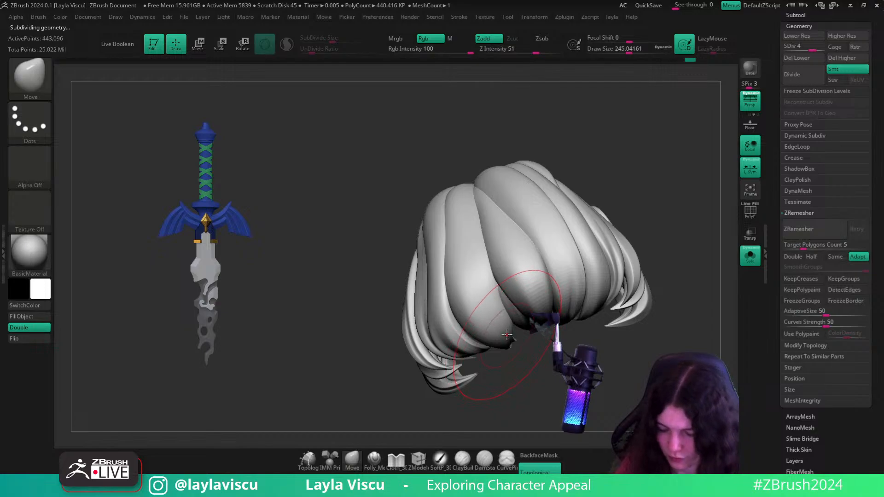
pyautogui.keyDown('ctrl'); pyautogui.keyDown('shift'); pyautogui.click(500, 324); pyautogui.keyUp('shift'); pyautogui.keyUp('ctrl')
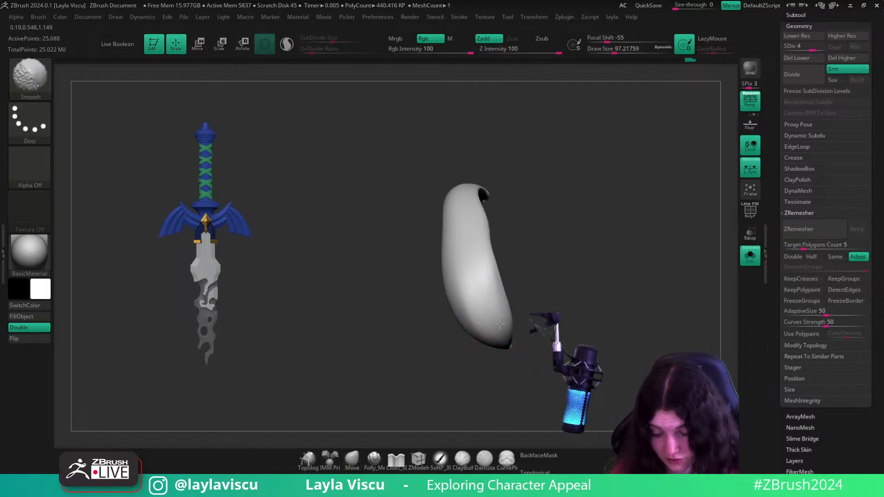
pyautogui.keyDown('ctrl'); pyautogui.keyDown('shift'); pyautogui.click(581, 252); pyautogui.keyUp('shift'); pyautogui.keyUp('ctrl')
pyautogui.keyDown('shift'); pyautogui.moveTo(581, 252); pyautogui.dragTo(667, 225, button='right'); pyautogui.keyUp('shift')
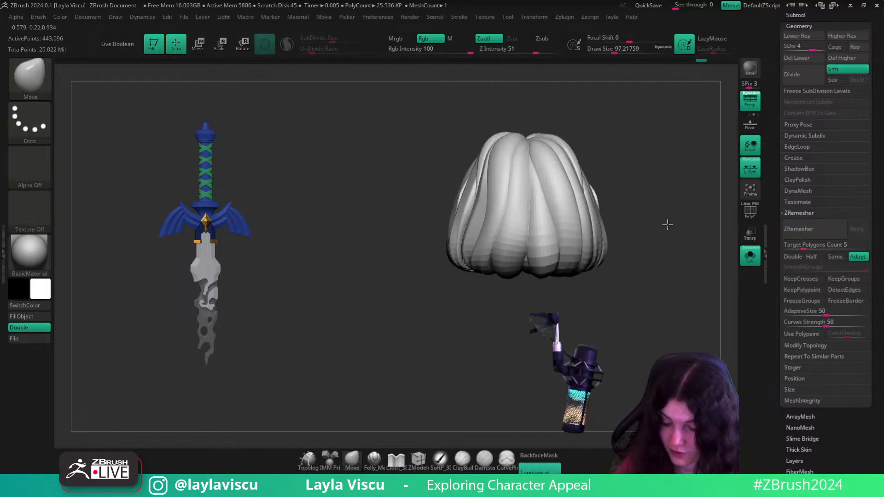
# - Adjust the lower edge of the central back strands using the Move brush with BackfaceMask at draw size about 239, and show the full character
pyautogui.keyDown('alt'); pyautogui.moveTo(684, 255); pyautogui.dragTo(667, 299, button='right'); pyautogui.keyUp('alt')
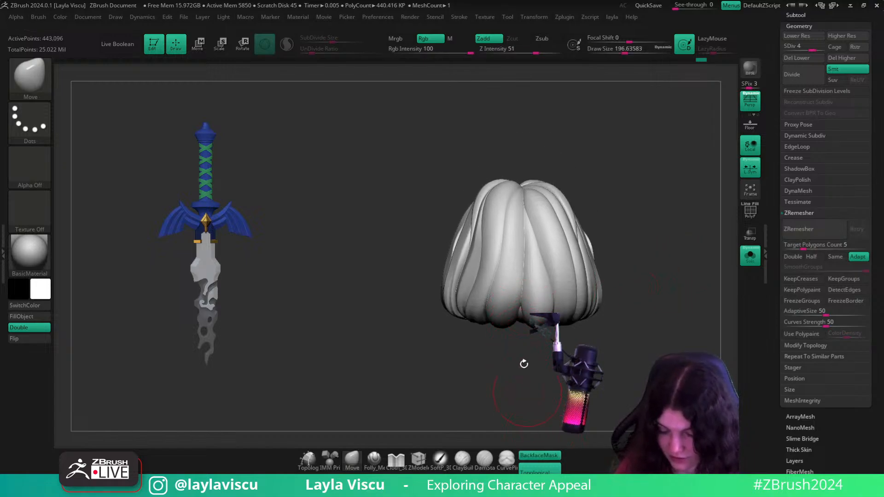
pyautogui.keyDown('ctrl'); pyautogui.moveTo(524, 364); pyautogui.dragTo(516, 311, button='right'); pyautogui.keyUp('ctrl')
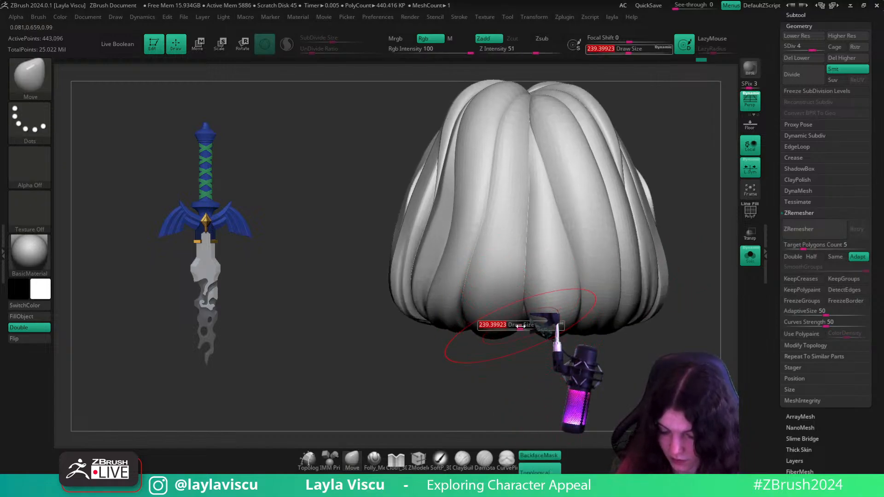
pyautogui.click(553, 461)
pyautogui.keyDown('ctrl'); pyautogui.moveTo(637, 262); pyautogui.dragTo(615, 259, button='right'); pyautogui.keyUp('ctrl')
pyautogui.click(749, 256)
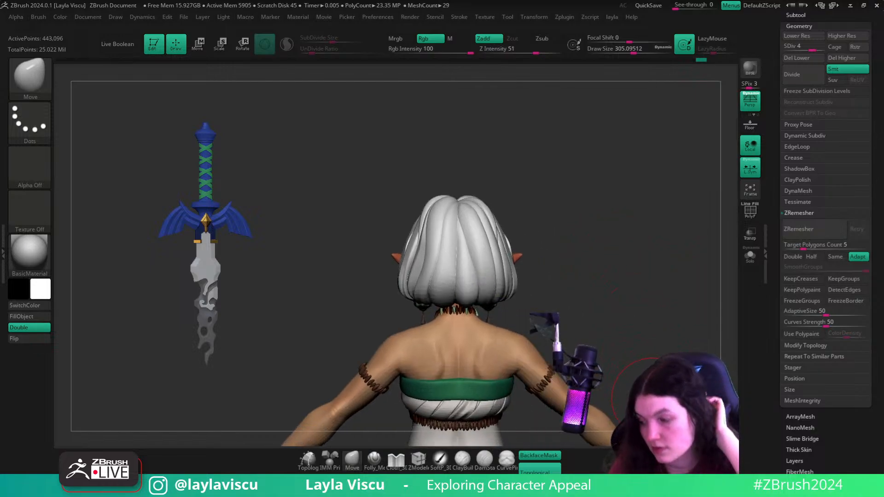
# - Reshape the back hair volume and its strands using the Move brush at draw sizes about 305 and 262
pyautogui.moveTo(645, 311); pyautogui.dragTo(665, 382, button='right')
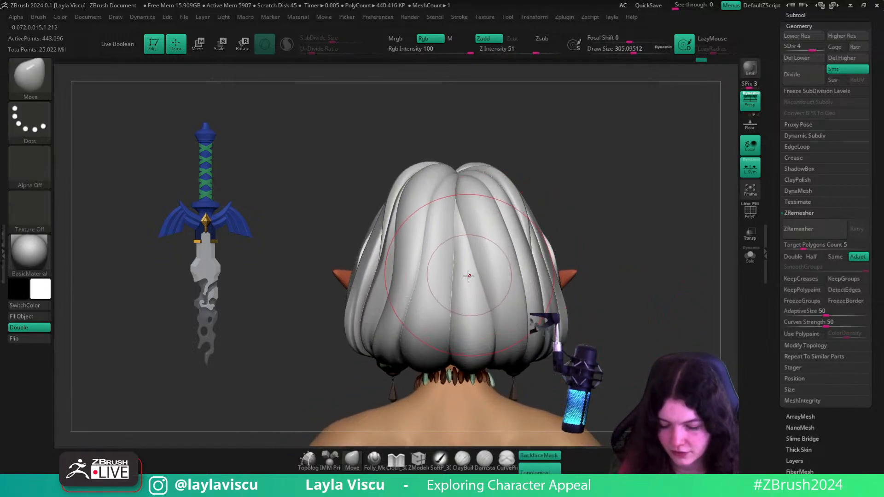
pyautogui.moveTo(612, 248)
pyautogui.keyDown('ctrl'); pyautogui.mouseDown(button='right')
pyautogui.moveTo(599, 185)
pyautogui.moveTo(575, 226)
pyautogui.moveTo(485, 262)
pyautogui.mouseUp(button='right'); pyautogui.keyUp('ctrl')
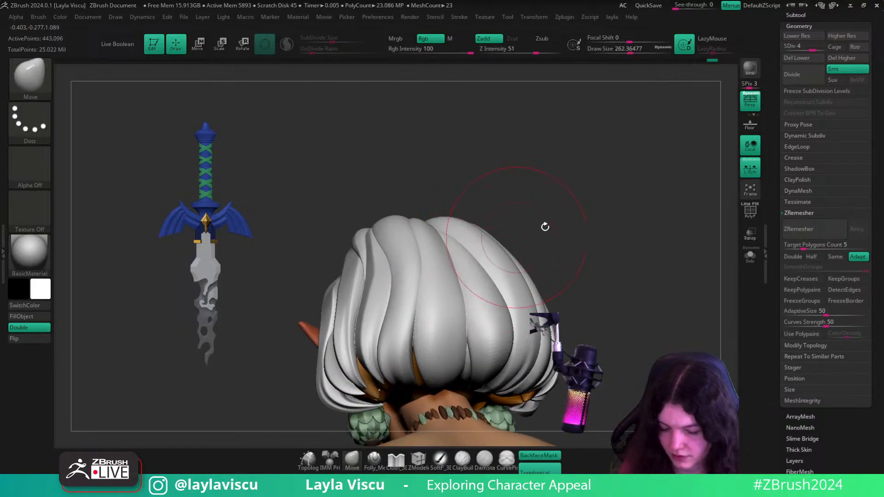
pyautogui.keyDown('ctrl'); pyautogui.moveTo(545, 227); pyautogui.dragTo(572, 239, button='right'); pyautogui.keyUp('ctrl')
pyautogui.moveTo(646, 323); pyautogui.dragTo(638, 248, button='right')
pyautogui.moveTo(474, 261)
pyautogui.keyDown('ctrl'); pyautogui.mouseDown(button='right')
pyautogui.moveTo(470, 279)
pyautogui.moveTo(626, 235)
pyautogui.moveTo(649, 323)
pyautogui.moveTo(666, 315)
pyautogui.moveTo(635, 294)
pyautogui.mouseUp(button='right'); pyautogui.keyUp('ctrl')
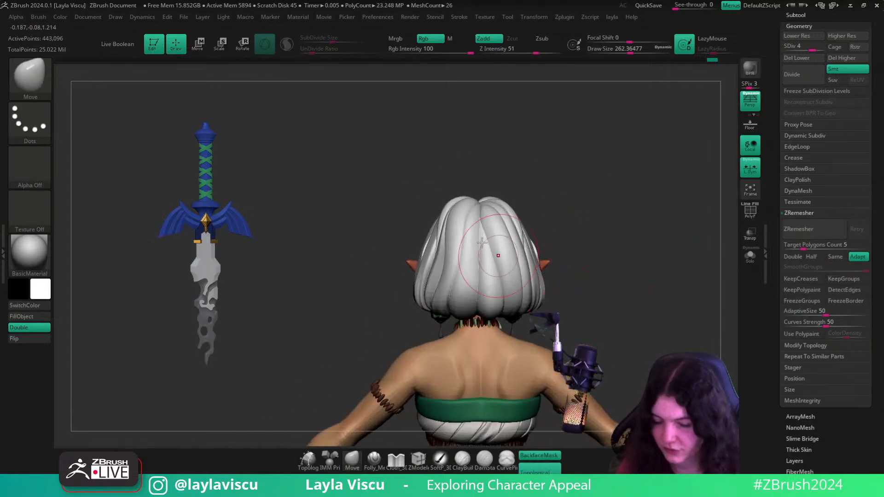
# - Refine the strands at the crown from behind using the Move brush at draw size about 177
pyautogui.keyDown('ctrl'); pyautogui.moveTo(497, 253); pyautogui.dragTo(460, 200, button='right'); pyautogui.keyUp('ctrl')
pyautogui.keyDown('ctrl'); pyautogui.moveTo(496, 226); pyautogui.dragTo(470, 189, button='right'); pyautogui.keyUp('ctrl')
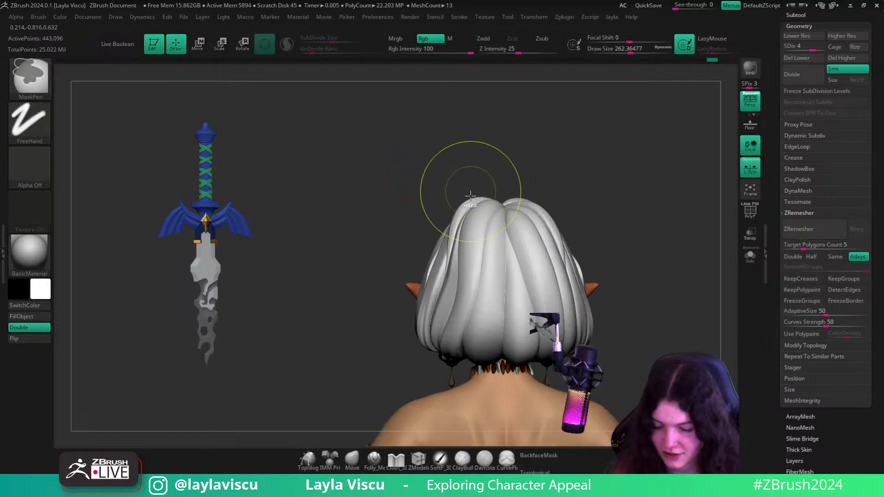
pyautogui.press('s')
pyautogui.moveTo(469, 201); pyautogui.dragTo(463, 202)
pyautogui.keyDown('ctrl'); pyautogui.moveTo(463, 201); pyautogui.dragTo(545, 201, button='right'); pyautogui.keyUp('ctrl')
pyautogui.keyDown('alt'); pyautogui.moveTo(574, 172); pyautogui.dragTo(636, 199, button='right'); pyautogui.keyUp('alt')
# - Isolate a back strand near the ear, check its shape with the Smooth brush at draw size about 177, and restore the full hair
pyautogui.keyDown('ctrl'); pyautogui.keyDown('shift'); pyautogui.click(473, 282); pyautogui.keyUp('shift'); pyautogui.keyUp('ctrl')
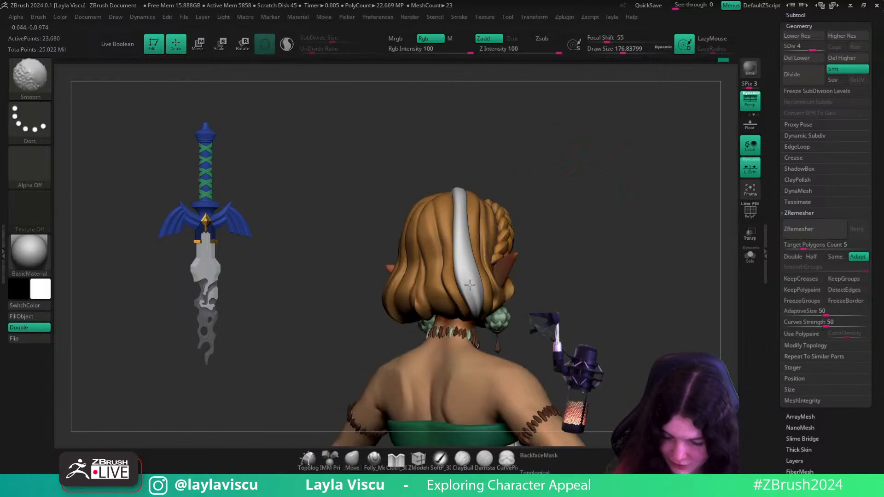
pyautogui.moveTo(561, 221)
pyautogui.mouseDown(button='right')
pyautogui.moveTo(612, 184)
pyautogui.moveTo(615, 208)
pyautogui.mouseUp(button='right')
pyautogui.keyDown('ctrl'); pyautogui.keyDown('shift'); pyautogui.click(592, 132); pyautogui.keyUp('shift'); pyautogui.keyUp('ctrl')
# - Isolate the side strand behind the braid, flatten it using the hPolish brush at draw size about 90, and restore the full hair
pyautogui.keyDown('ctrl'); pyautogui.keyDown('shift'); pyautogui.click(516, 216); pyautogui.keyUp('shift'); pyautogui.keyUp('ctrl')
pyautogui.press('b')
pyautogui.press('h')
pyautogui.press('p')
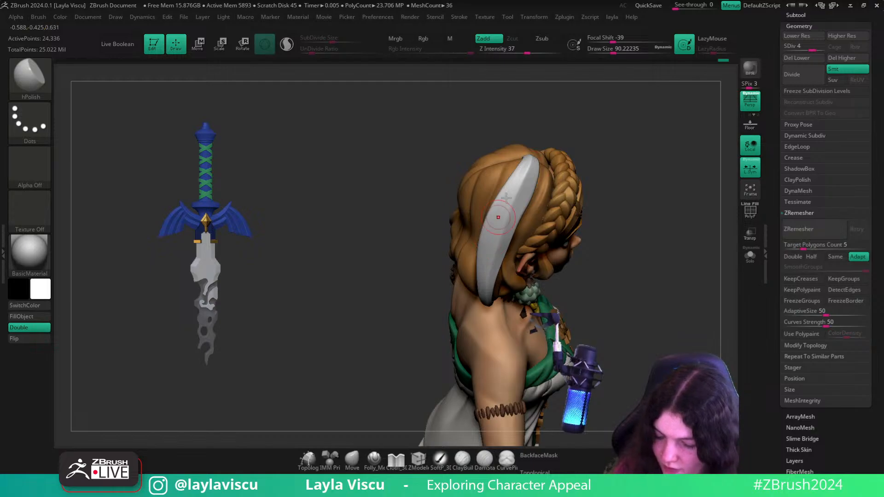
pyautogui.keyDown('shift'); pyautogui.moveTo(575, 182); pyautogui.dragTo(524, 170, button='right'); pyautogui.keyUp('shift')
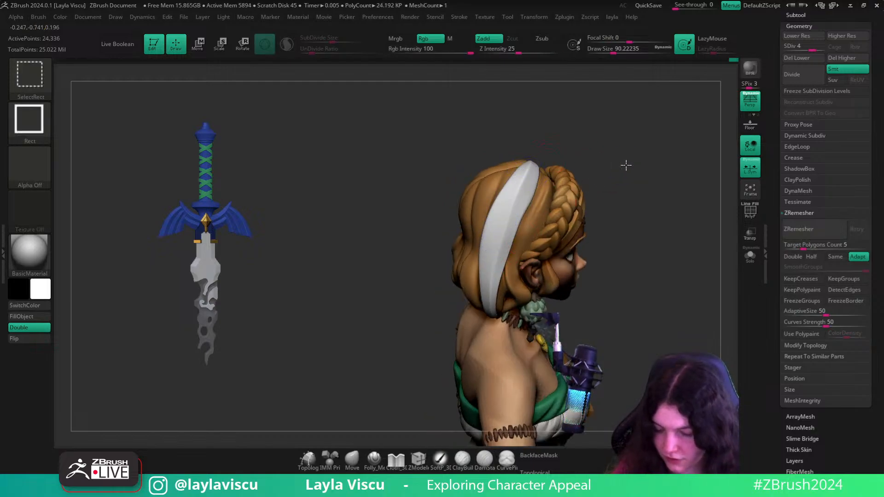
pyautogui.keyDown('ctrl'); pyautogui.keyDown('shift'); pyautogui.click(639, 184); pyautogui.keyUp('shift'); pyautogui.keyUp('ctrl')
# - Refine the side and back strands using the Move brush, turning BackfaceMask off and setting the draw size to about 154
pyautogui.moveTo(637, 175)
pyautogui.keyDown('shift'); pyautogui.mouseDown(button='right')
pyautogui.moveTo(657, 202)
pyautogui.moveTo(619, 158)
pyautogui.moveTo(628, 199)
pyautogui.mouseUp(button='right'); pyautogui.keyUp('shift')
pyautogui.click(353, 459)
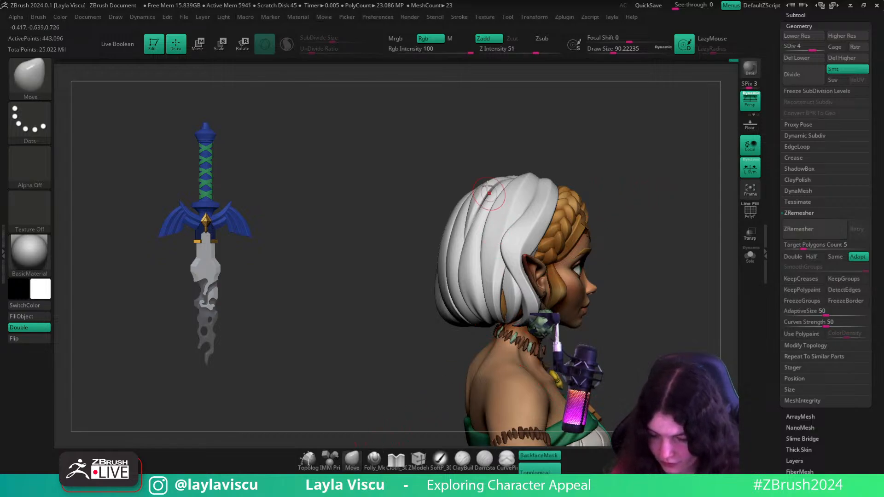
pyautogui.press('s')
pyautogui.moveTo(522, 152)
pyautogui.mouseDown(button='right')
pyautogui.moveTo(498, 181)
pyautogui.moveTo(606, 142)
pyautogui.moveTo(562, 188)
pyautogui.moveTo(591, 185)
pyautogui.moveTo(510, 165)
pyautogui.moveTo(508, 151)
pyautogui.moveTo(559, 124)
pyautogui.mouseUp(button='right')
pyautogui.moveTo(639, 156)
pyautogui.keyDown('shift'); pyautogui.mouseDown(button='right')
pyautogui.moveTo(675, 207)
pyautogui.moveTo(627, 189)
pyautogui.moveTo(669, 188)
pyautogui.moveTo(630, 205)
pyautogui.moveTo(640, 262)
pyautogui.mouseUp(button='right'); pyautogui.keyUp('shift')
pyautogui.press('[')
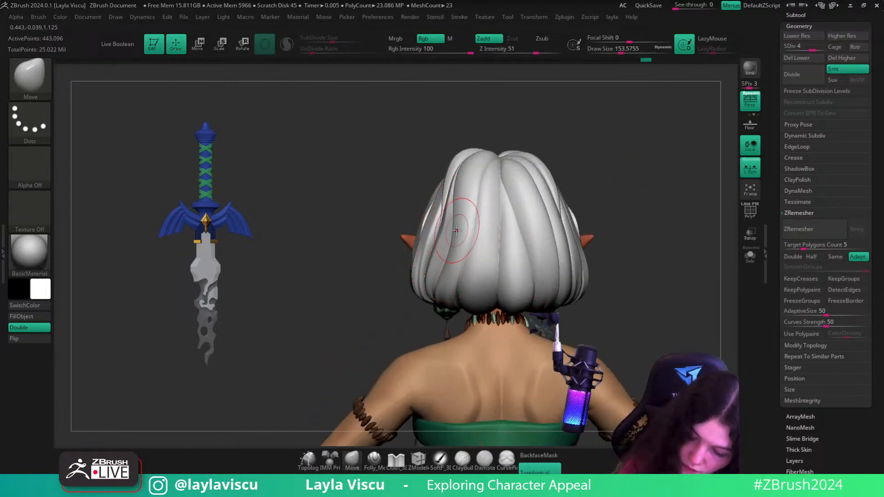
# - Reshape the strands along the left back of the head using the Move brush at draw size about 140
pyautogui.press('s')
pyautogui.moveTo(520, 193)
pyautogui.keyDown('ctrl'); pyautogui.mouseDown(button='right')
pyautogui.moveTo(540, 138)
pyautogui.moveTo(543, 192)
pyautogui.moveTo(460, 246)
pyautogui.moveTo(460, 290)
pyautogui.mouseUp(button='right'); pyautogui.keyUp('ctrl')
pyautogui.moveTo(432, 253)
pyautogui.mouseDown()
pyautogui.moveTo(421, 251)
pyautogui.moveTo(425, 257)
pyautogui.mouseUp()
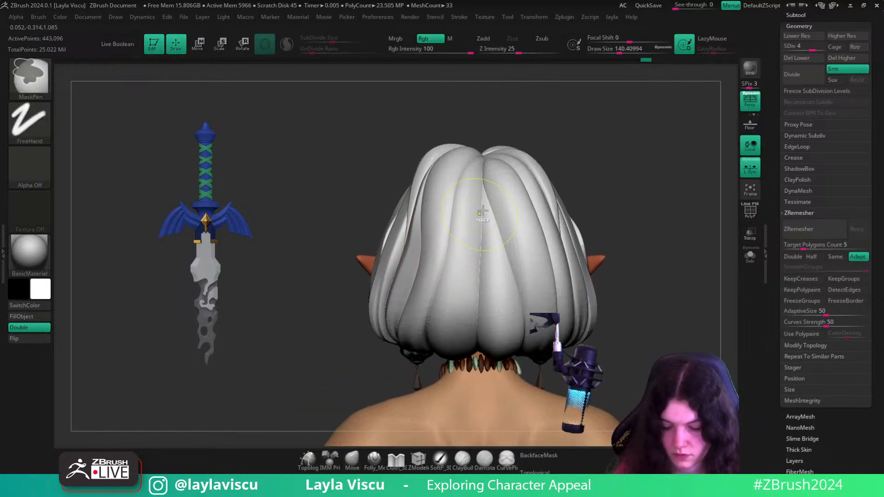
pyautogui.keyDown('ctrl'); pyautogui.moveTo(480, 209); pyautogui.dragTo(481, 169, button='right'); pyautogui.keyUp('ctrl')
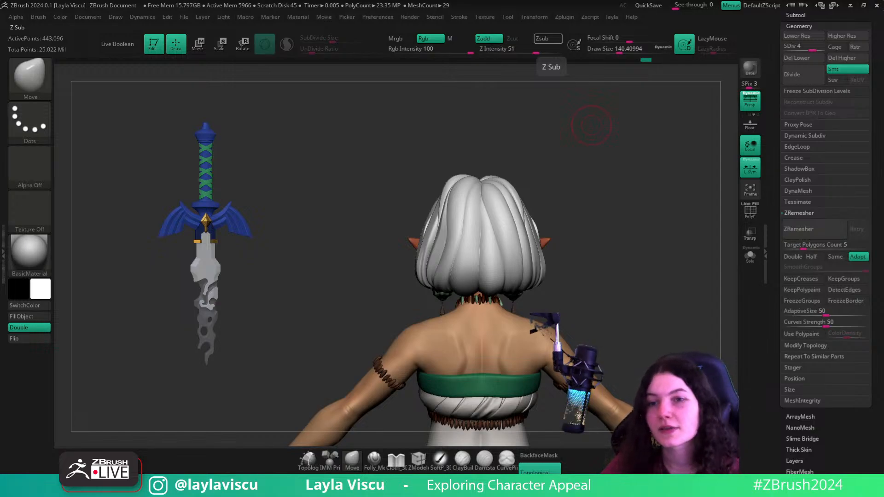
# - Smooth the upper part of the left back strand using the Smooth brush at draw size about 140
pyautogui.keyDown('alt'); pyautogui.moveTo(629, 218); pyautogui.dragTo(566, 184, button='right'); pyautogui.keyUp('alt')
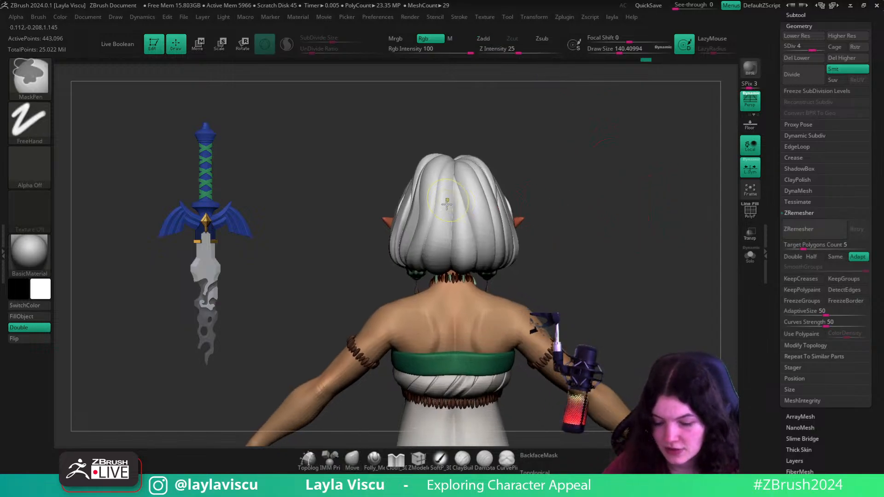
pyautogui.keyDown('ctrl'); pyautogui.moveTo(448, 207); pyautogui.dragTo(395, 235, button='right'); pyautogui.keyUp('ctrl')
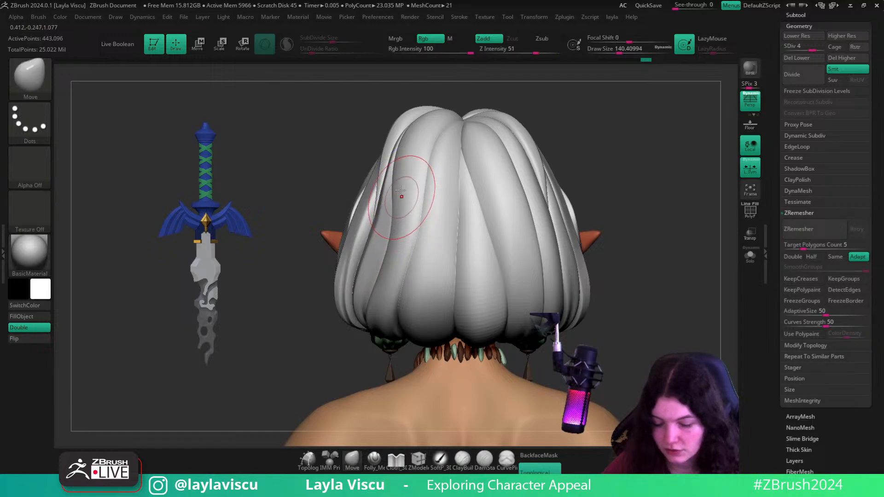
pyautogui.keyDown('shift'); pyautogui.moveTo(403, 195); pyautogui.dragTo(406, 215); pyautogui.keyUp('shift')
pyautogui.keyDown('ctrl'); pyautogui.moveTo(736, 233); pyautogui.dragTo(640, 226, button='right'); pyautogui.keyUp('ctrl')
pyautogui.moveTo(582, 225)
pyautogui.keyDown('alt'); pyautogui.mouseDown(button='right')
pyautogui.moveTo(595, 243)
pyautogui.moveTo(613, 242)
pyautogui.mouseUp(button='right'); pyautogui.keyUp('alt')
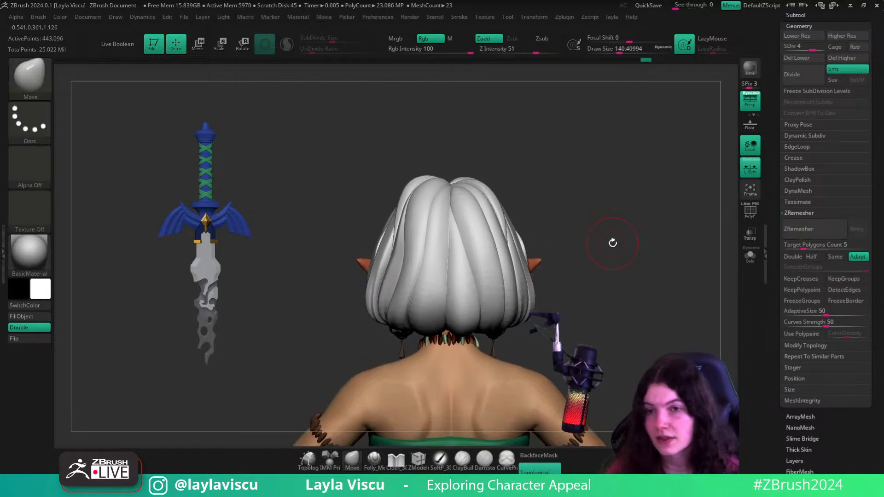
# - Check the hair silhouette from the front and adjust the strands above the braid using the Move brush at draw sizes about 286 and 187
pyautogui.keyDown('ctrl'); pyautogui.moveTo(584, 210); pyautogui.dragTo(597, 137, button='right'); pyautogui.keyUp('ctrl')
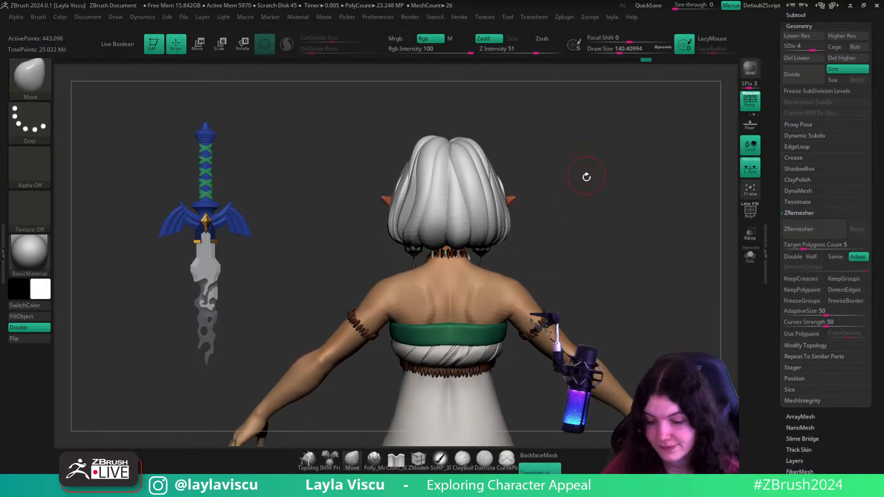
pyautogui.moveTo(586, 177)
pyautogui.mouseDown(button='right')
pyautogui.moveTo(497, 179)
pyautogui.moveTo(529, 213)
pyautogui.mouseUp(button='right')
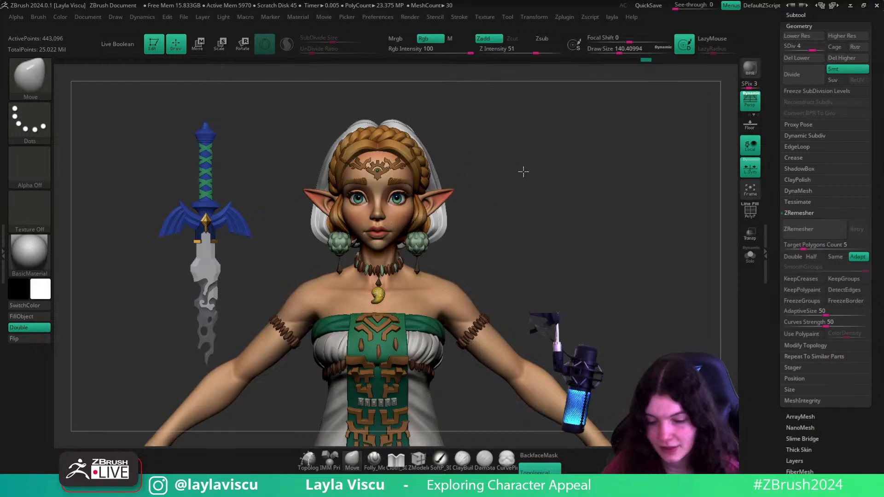
pyautogui.moveTo(523, 171); pyautogui.dragTo(562, 172, button='right')
pyautogui.keyDown('ctrl'); pyautogui.moveTo(469, 164); pyautogui.dragTo(490, 200, button='right'); pyautogui.keyUp('ctrl')
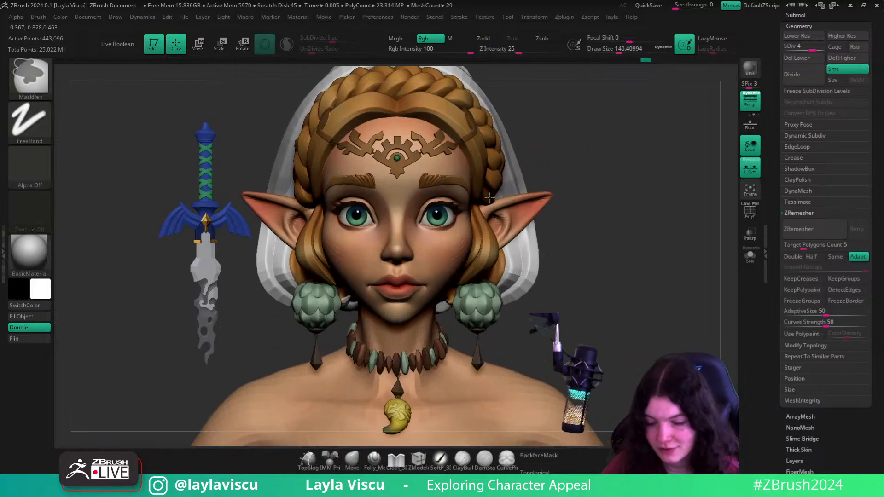
pyautogui.keyDown('alt'); pyautogui.moveTo(581, 115); pyautogui.dragTo(594, 239, button='right'); pyautogui.keyUp('alt')
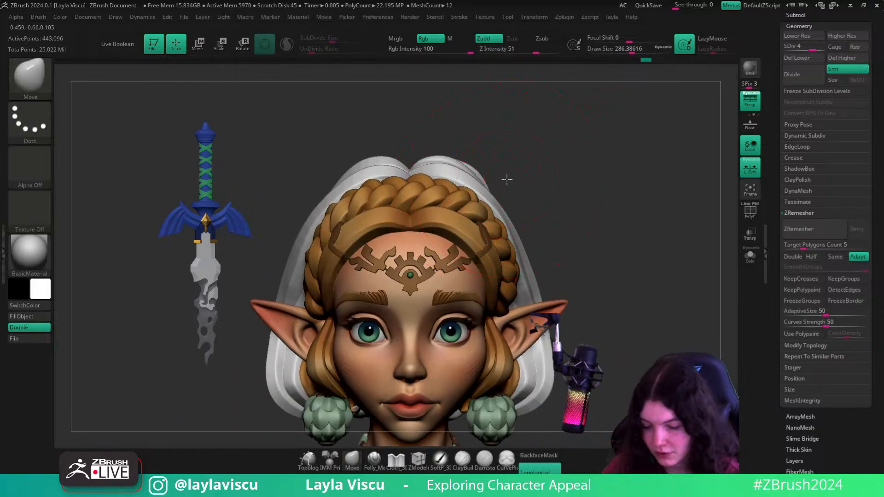
pyautogui.moveTo(506, 179); pyautogui.dragTo(462, 179, button='right')
pyautogui.press('s')
pyautogui.moveTo(459, 179); pyautogui.dragTo(424, 180)
pyautogui.press('s')
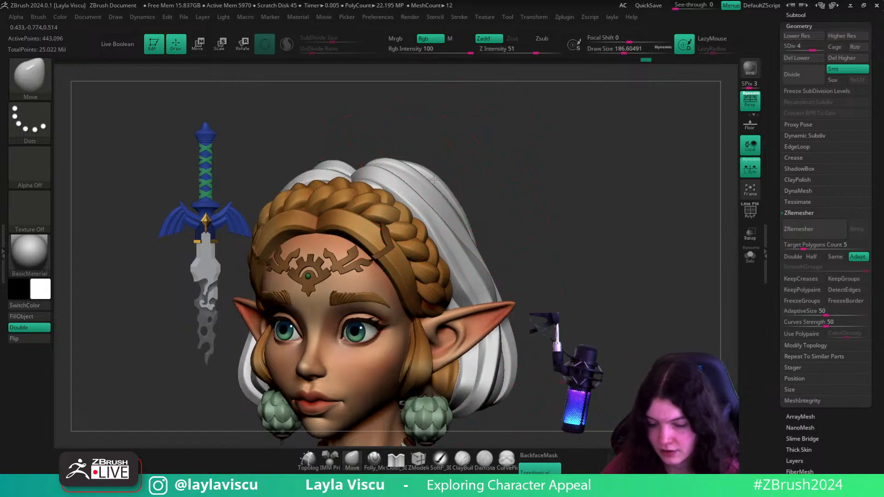
# - Refine the side strands behind the ear using the Move brush at draw sizes about 145 and 120
pyautogui.press('s')
pyautogui.moveTo(480, 217); pyautogui.dragTo(466, 214)
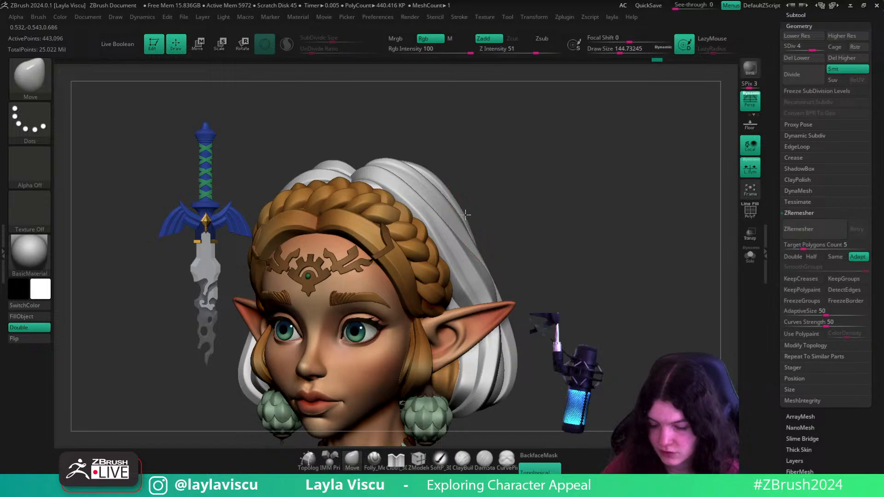
pyautogui.moveTo(565, 217); pyautogui.dragTo(464, 214)
pyautogui.press('s')
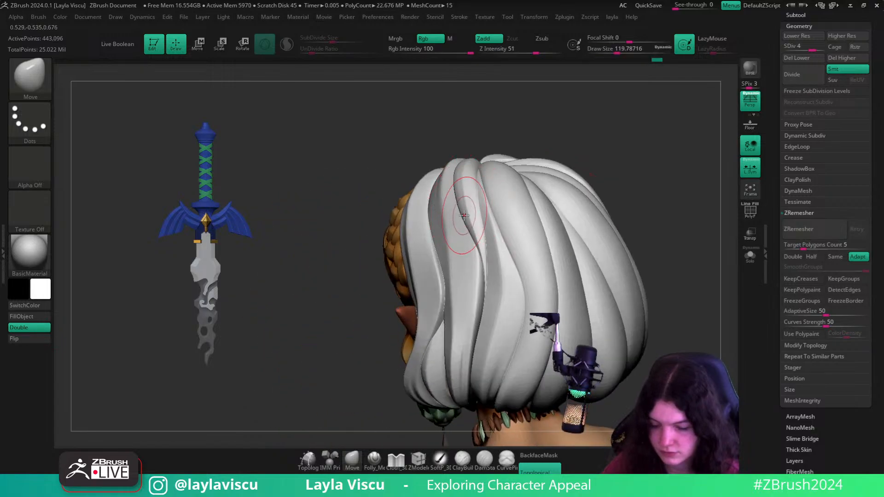
# - Inspect the back and side hair strands by isolating individual groups and comparing them with the full hair
pyautogui.keyDown('ctrl'); pyautogui.keyDown('shift'); pyautogui.click(506, 184); pyautogui.keyUp('shift'); pyautogui.keyUp('ctrl')
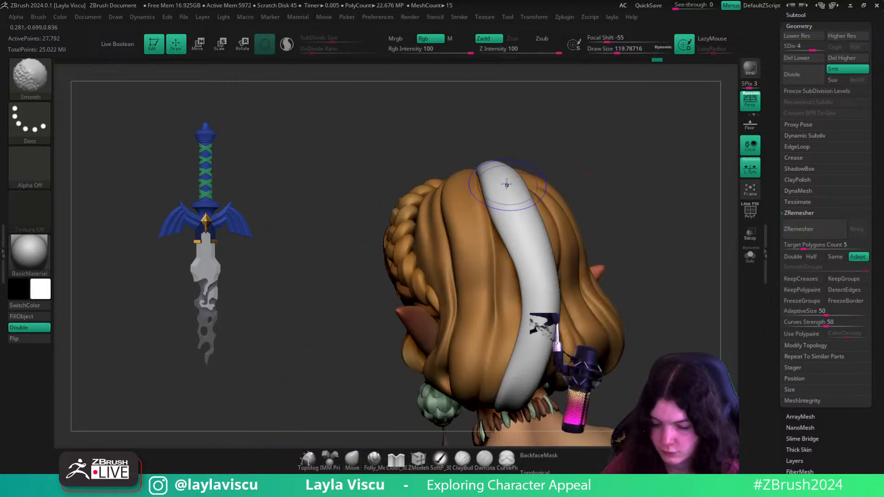
pyautogui.keyDown('ctrl'); pyautogui.keyDown('shift'); pyautogui.click(671, 197); pyautogui.keyUp('shift'); pyautogui.keyUp('ctrl')
pyautogui.moveTo(670, 197); pyautogui.dragTo(666, 208)
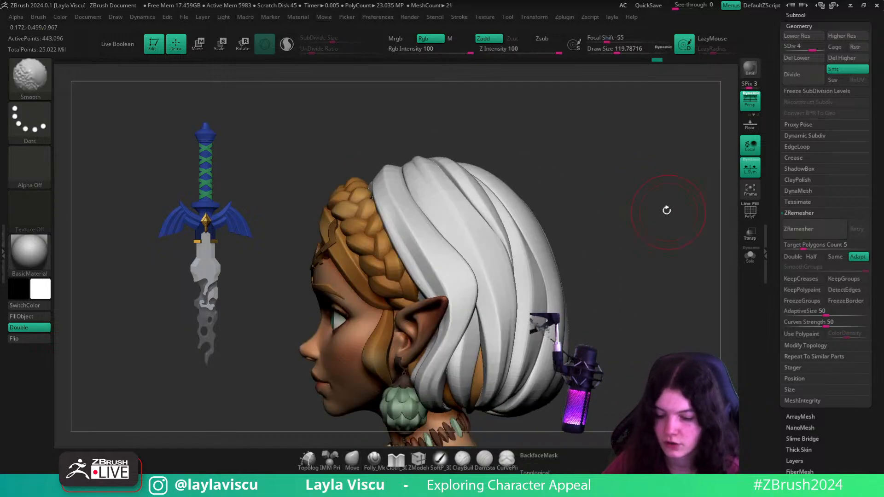
pyautogui.keyDown('ctrl'); pyautogui.keyDown('shift'); pyautogui.click(500, 229); pyautogui.keyUp('shift'); pyautogui.keyUp('ctrl')
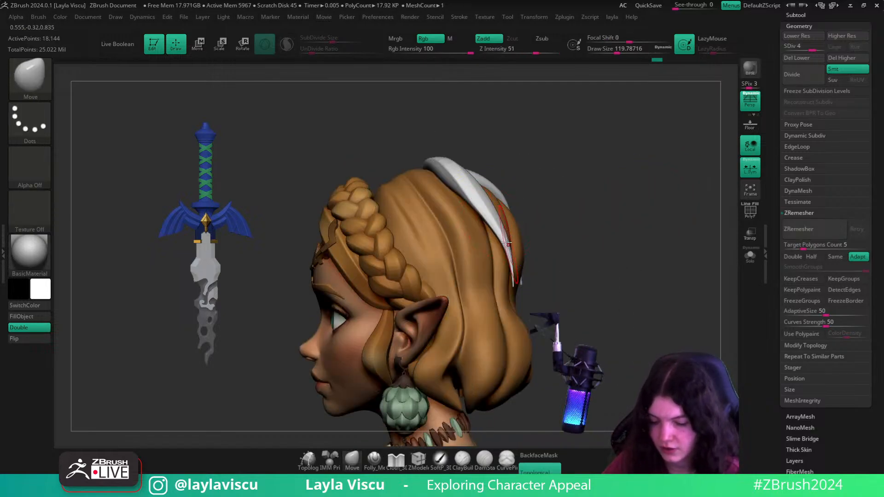
pyautogui.keyDown('ctrl'); pyautogui.keyDown('shift'); pyautogui.click(651, 174); pyautogui.keyUp('shift'); pyautogui.keyUp('ctrl')
pyautogui.moveTo(650, 174)
pyautogui.mouseDown()
pyautogui.moveTo(637, 180)
pyautogui.moveTo(665, 189)
pyautogui.moveTo(592, 205)
pyautogui.moveTo(533, 166)
pyautogui.mouseUp()
pyautogui.keyDown('ctrl'); pyautogui.moveTo(361, 170); pyautogui.dragTo(368, 196, button='right'); pyautogui.keyUp('ctrl')
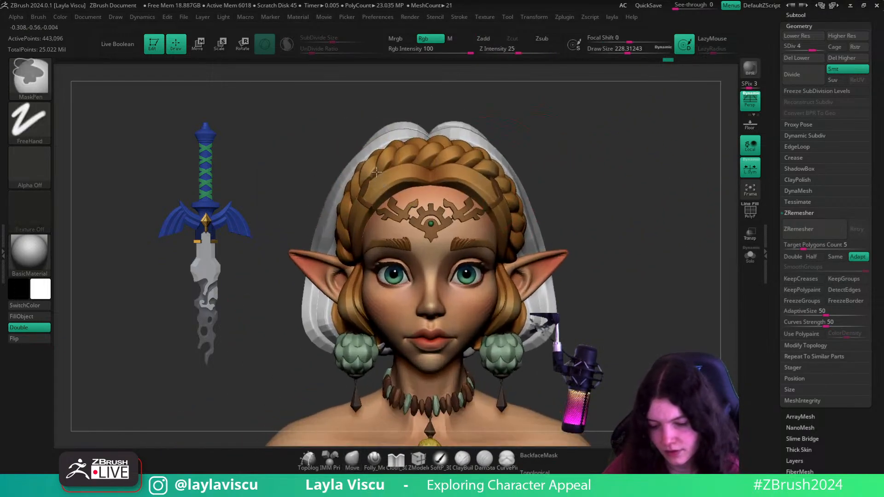
# - Isolate the front side strands in solo view and refine them using the Move and Smooth brushes at draw size about 177
pyautogui.press('s')
pyautogui.keyDown('alt'); pyautogui.click(323, 226); pyautogui.keyUp('alt')
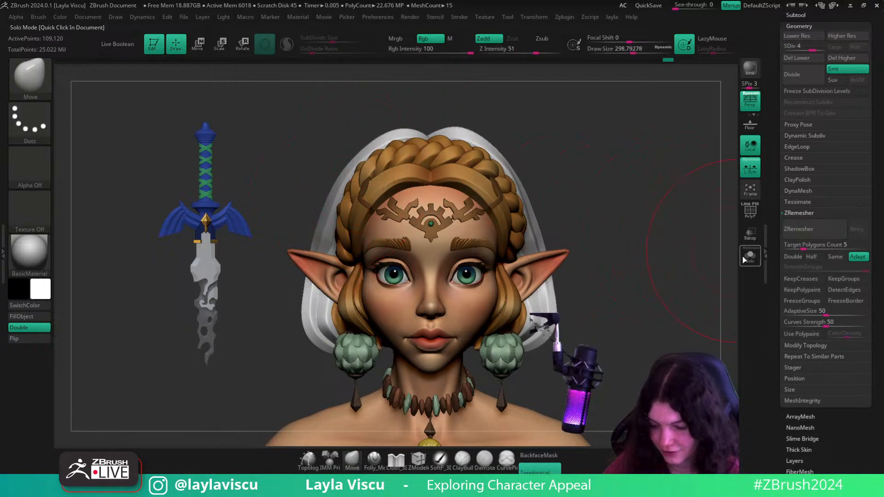
pyautogui.click(744, 258)
pyautogui.moveTo(614, 212); pyautogui.dragTo(638, 215)
pyautogui.press('s')
pyautogui.moveTo(312, 219); pyautogui.dragTo(302, 219)
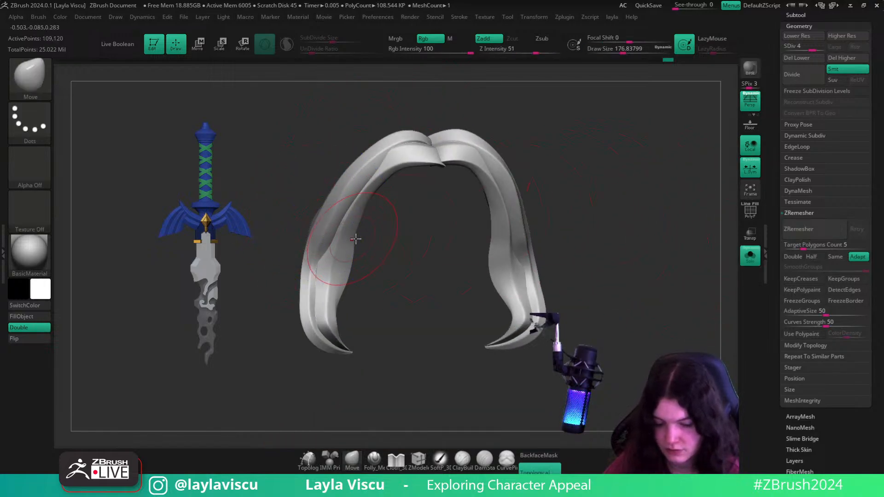
pyautogui.press('shift')
pyautogui.press('shift')
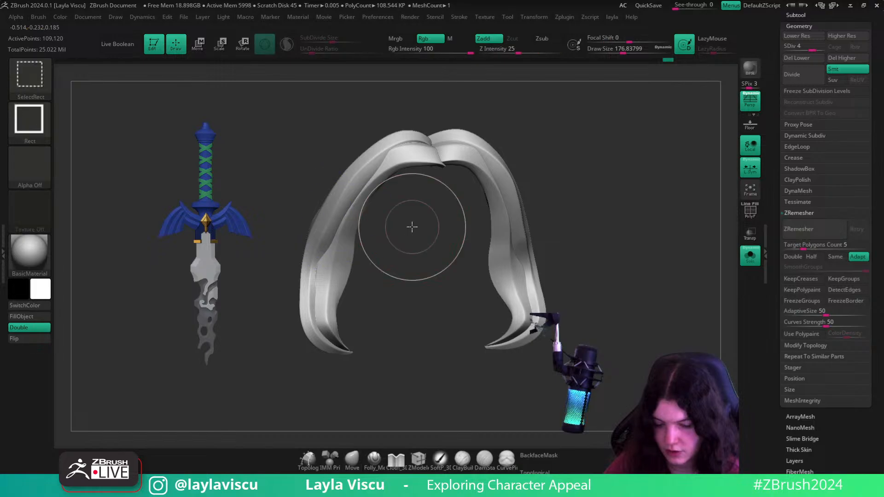
pyautogui.keyDown('ctrl'); pyautogui.keyDown('shift'); pyautogui.click(715, 229); pyautogui.keyUp('shift'); pyautogui.keyUp('ctrl')
pyautogui.click(658, 230)
pyautogui.moveTo(350, 245)
pyautogui.keyDown('ctrl'); pyautogui.mouseDown(button='right')
pyautogui.moveTo(349, 203)
pyautogui.moveTo(347, 253)
pyautogui.moveTo(347, 245)
pyautogui.mouseUp(button='right'); pyautogui.keyUp('ctrl')
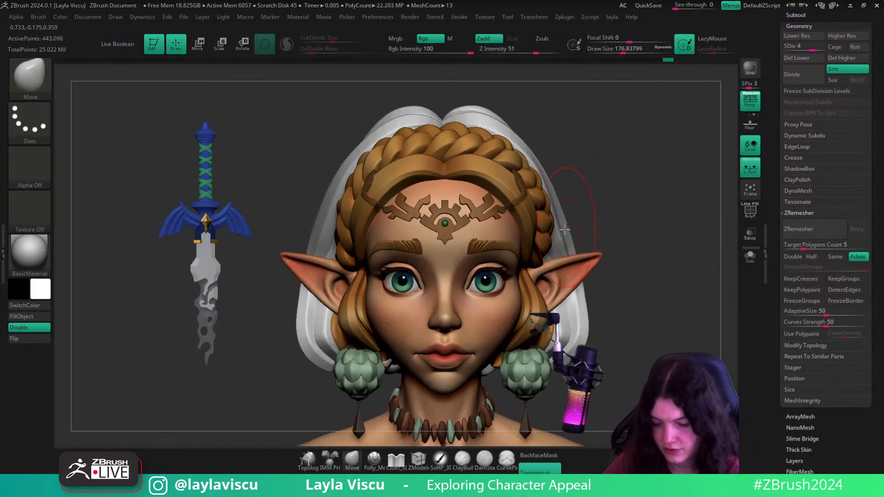
# - Set up the hPolish brush at draw size about 87 for the side strands
pyautogui.moveTo(648, 228)
pyautogui.mouseDown()
pyautogui.moveTo(612, 221)
pyautogui.moveTo(681, 239)
pyautogui.mouseUp()
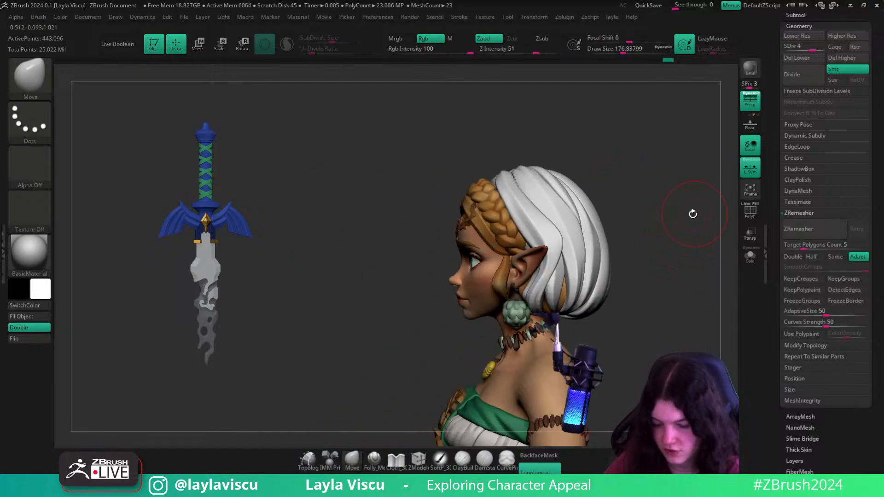
pyautogui.press('b')
pyautogui.press('h')
pyautogui.press('p')
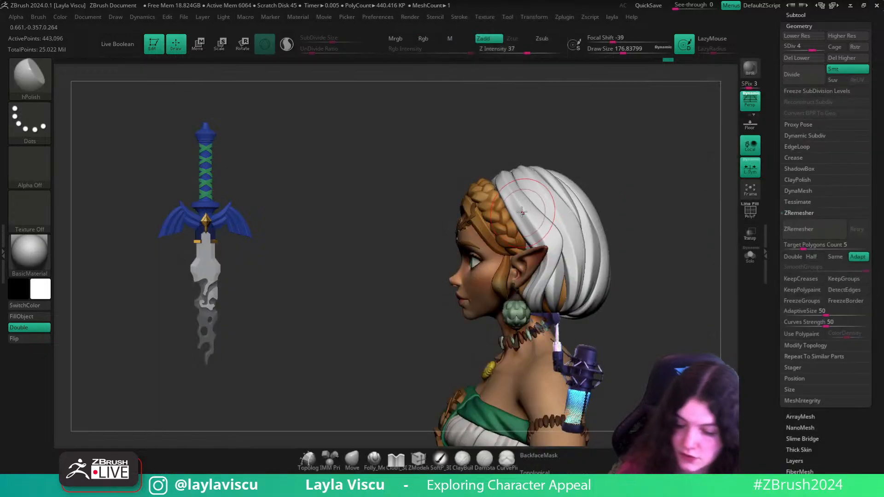
pyautogui.press('s')
pyautogui.moveTo(524, 214); pyautogui.dragTo(515, 214)
# - Isolate the front side strands in solo view and assign separate polygroups to them with Auto Groups
pyautogui.moveTo(556, 197); pyautogui.dragTo(547, 210, button='right')
pyautogui.keyDown('ctrl'); pyautogui.keyDown('shift'); pyautogui.click(537, 230); pyautogui.keyUp('shift'); pyautogui.keyUp('ctrl')
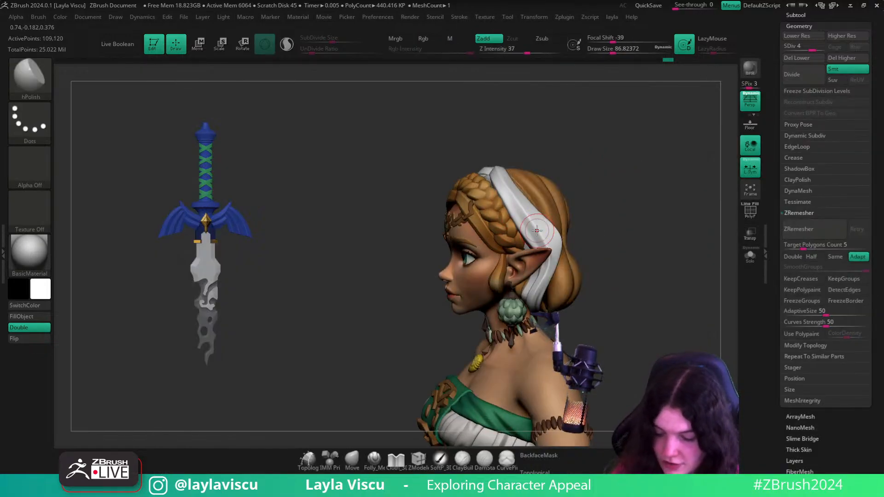
pyautogui.click(749, 255)
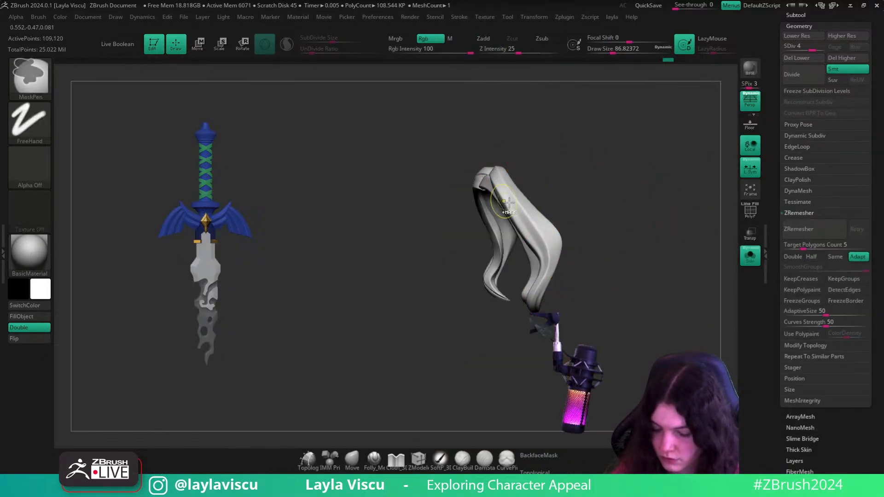
pyautogui.keyDown('ctrl'); pyautogui.moveTo(504, 205); pyautogui.dragTo(596, 140, button='right'); pyautogui.keyUp('ctrl')
pyautogui.hotkey('shift', 'f')
pyautogui.press('1')
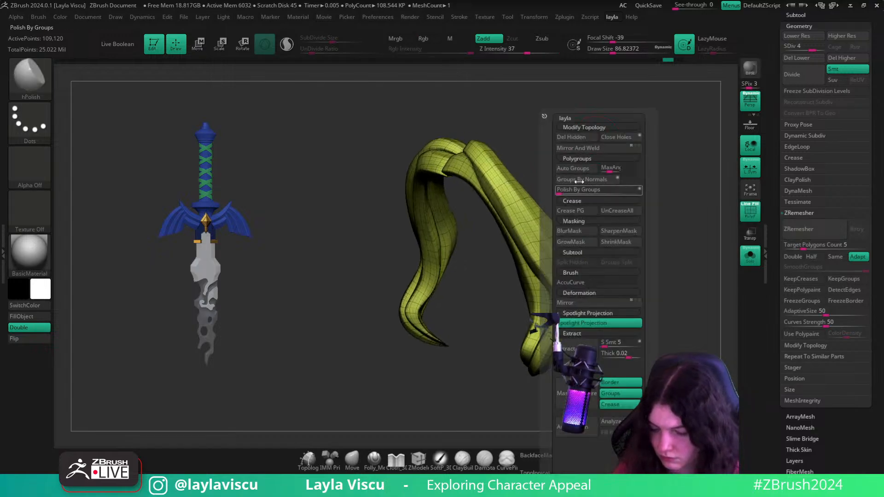
pyautogui.click(577, 168)
# - Isolate a single front side strand, refine its surface with hPolish and Smooth at draw size about 87, and restore the full character
pyautogui.keyDown('ctrl'); pyautogui.keyDown('shift'); pyautogui.click(541, 181); pyautogui.keyUp('shift'); pyautogui.keyUp('ctrl')
pyautogui.keyDown('ctrl'); pyautogui.keyDown('shift'); pyautogui.click(527, 196); pyautogui.keyUp('shift'); pyautogui.keyUp('ctrl')
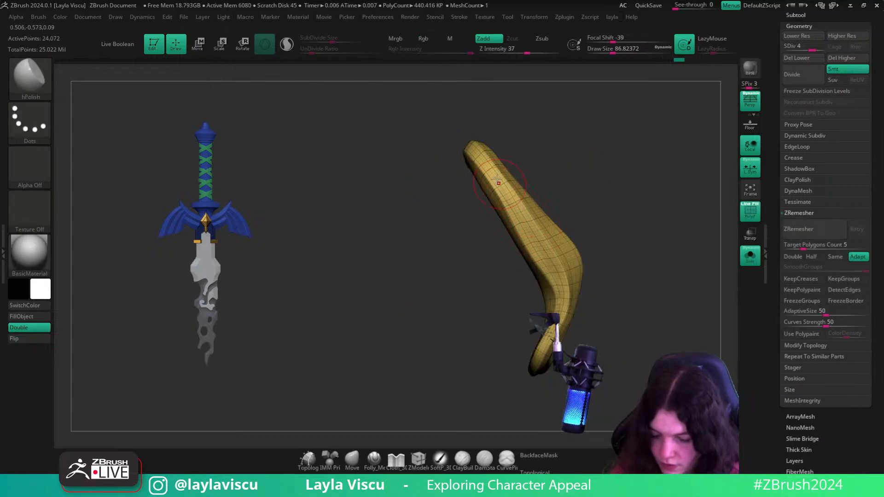
pyautogui.hotkey('shift', 'f')
pyautogui.moveTo(559, 159); pyautogui.dragTo(524, 163, button='right')
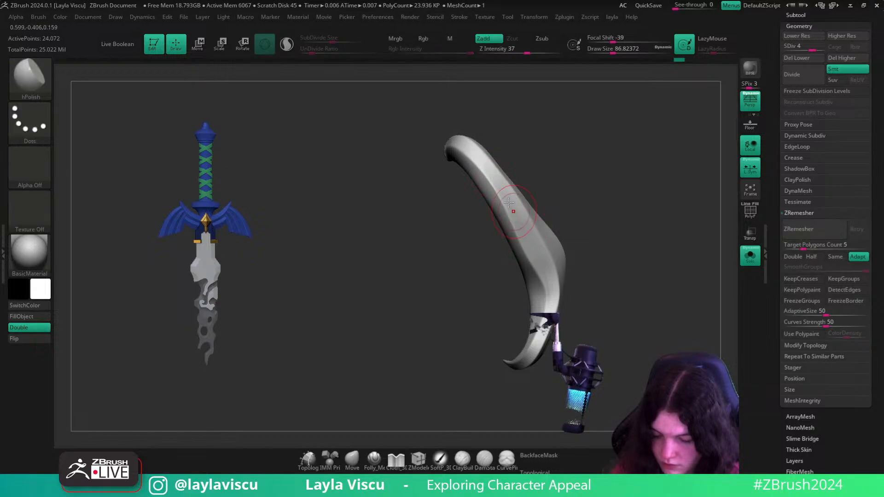
pyautogui.press('shift')
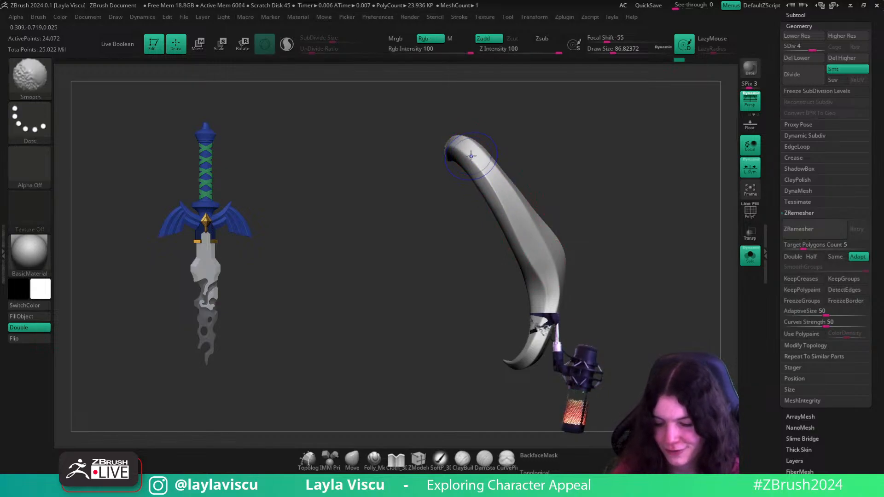
pyautogui.moveTo(505, 197); pyautogui.dragTo(566, 203, button='right')
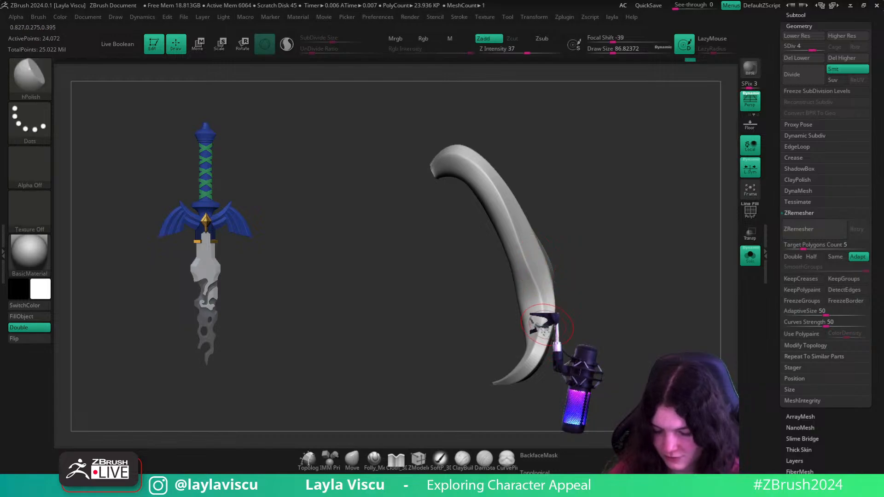
pyautogui.press('shift')
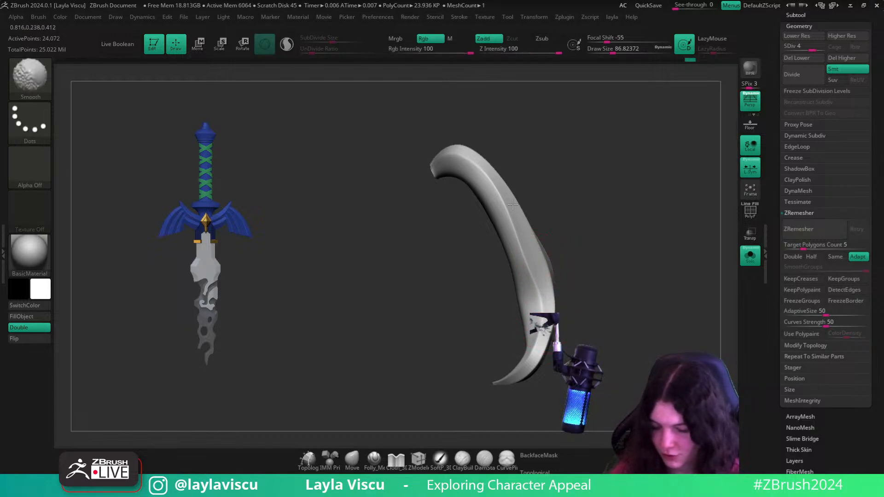
pyautogui.keyDown('ctrl'); pyautogui.keyDown('shift'); pyautogui.click(580, 193); pyautogui.keyUp('shift'); pyautogui.keyUp('ctrl')
pyautogui.keyDown('ctrl'); pyautogui.moveTo(580, 193); pyautogui.dragTo(663, 230, button='right'); pyautogui.keyUp('ctrl')
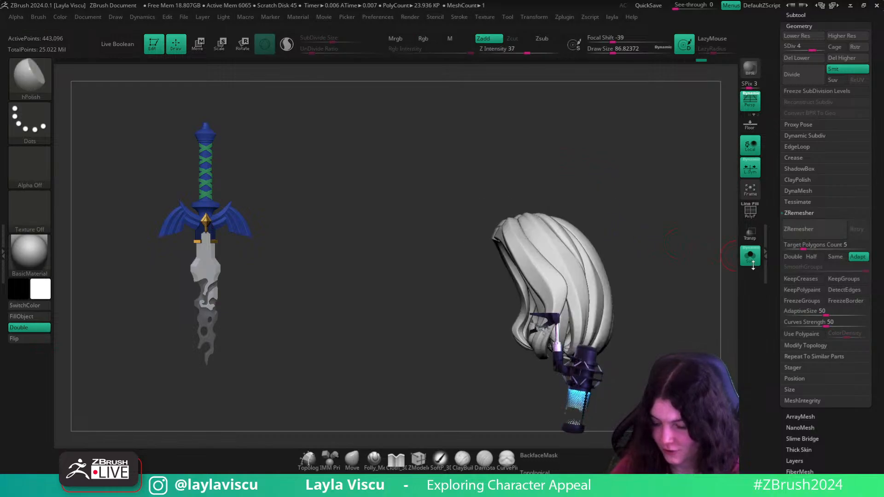
pyautogui.click(752, 262)
pyautogui.keyDown('shift'); pyautogui.moveTo(691, 345); pyautogui.dragTo(630, 354, button='right'); pyautogui.keyUp('shift')
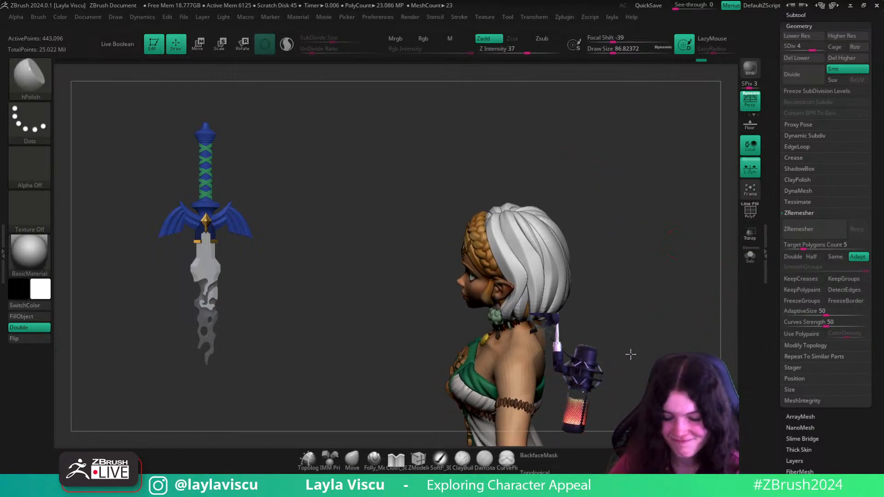
# - Adjust the hair silhouette from the front using the Move brush, ending at draw size about 299
pyautogui.click(352, 460)
pyautogui.keyDown('ctrl'); pyautogui.moveTo(510, 211); pyautogui.dragTo(474, 237, button='right'); pyautogui.keyUp('ctrl')
pyautogui.press('s')
pyautogui.moveTo(477, 236); pyautogui.dragTo(496, 235)
pyautogui.moveTo(555, 169)
pyautogui.mouseDown(button='right')
pyautogui.moveTo(540, 167)
pyautogui.moveTo(609, 180)
pyautogui.moveTo(557, 166)
pyautogui.moveTo(598, 176)
pyautogui.moveTo(592, 213)
pyautogui.moveTo(557, 184)
pyautogui.moveTo(525, 177)
pyautogui.mouseUp(button='right')
pyautogui.press('s')
pyautogui.keyDown('ctrl'); pyautogui.moveTo(456, 210); pyautogui.dragTo(466, 229, button='right'); pyautogui.keyUp('ctrl')
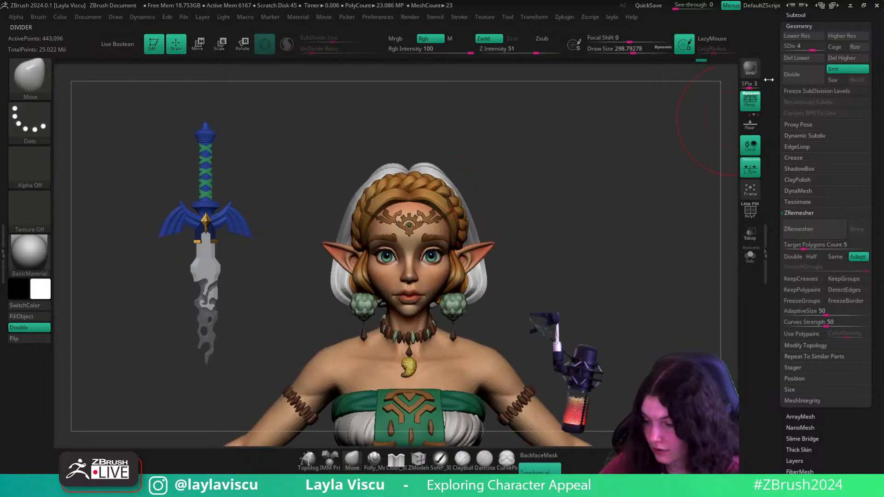
# - Turn on the polypaint colour display for the hair subtool zelda_v019_001
pyautogui.click(796, 15)
pyautogui.moveTo(855, 52)
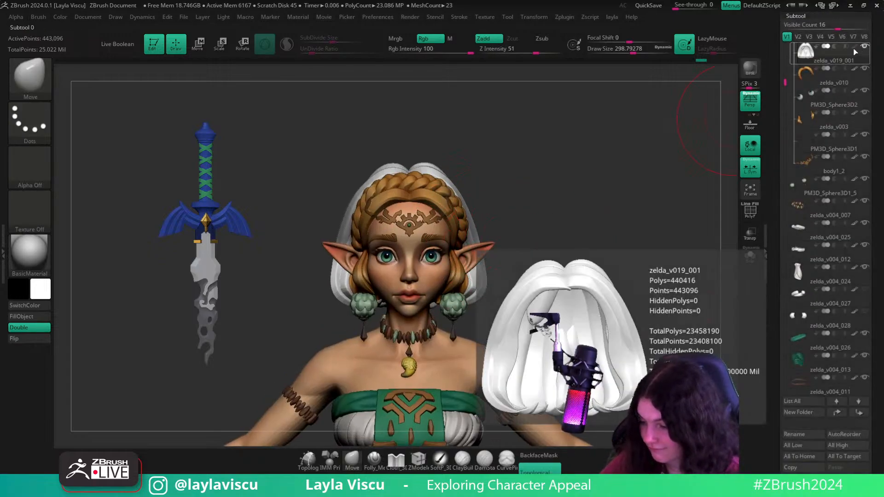
pyautogui.click(831, 69)
pyautogui.moveTo(799, 83)
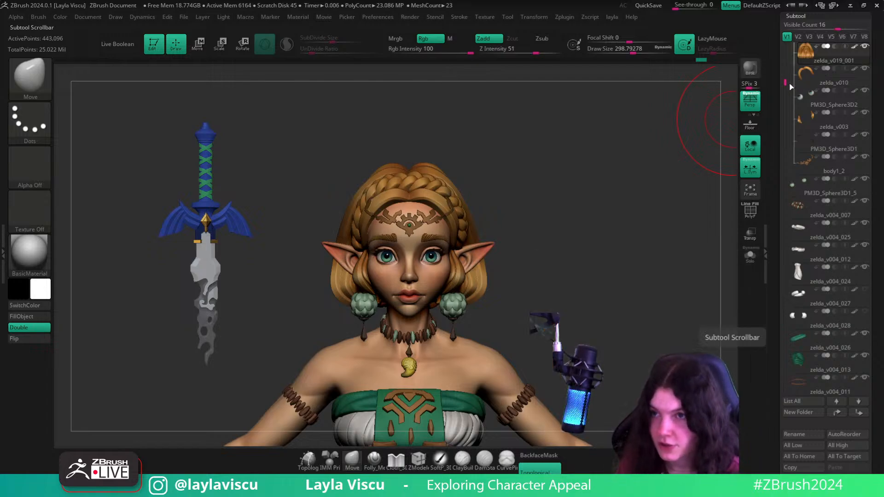
# - Try pulling the side hair outwards with the Move brush at draw size about 430, undo it, and turn off Topological masking
pyautogui.moveTo(496, 189)
pyautogui.keyDown('ctrl'); pyautogui.mouseDown(button='right')
pyautogui.moveTo(526, 198)
pyautogui.moveTo(512, 156)
pyautogui.mouseUp(button='right'); pyautogui.keyUp('ctrl')
pyautogui.keyDown('ctrl'); pyautogui.moveTo(415, 145); pyautogui.dragTo(538, 151, button='right'); pyautogui.keyUp('ctrl')
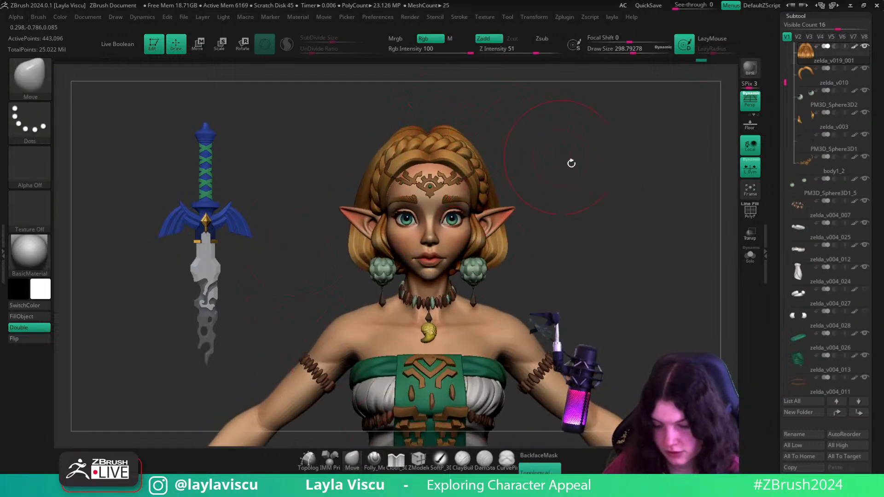
pyautogui.moveTo(571, 163); pyautogui.dragTo(539, 207)
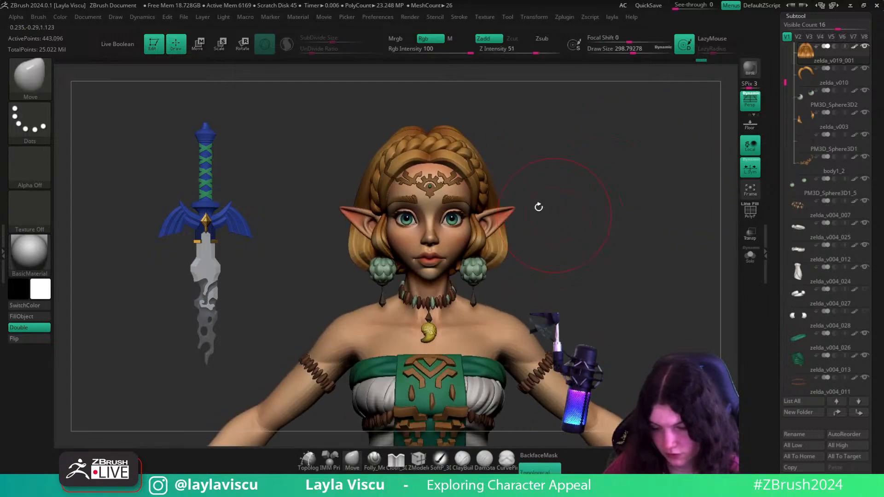
pyautogui.keyDown('ctrl'); pyautogui.moveTo(639, 268); pyautogui.dragTo(476, 217, button='right'); pyautogui.keyUp('ctrl')
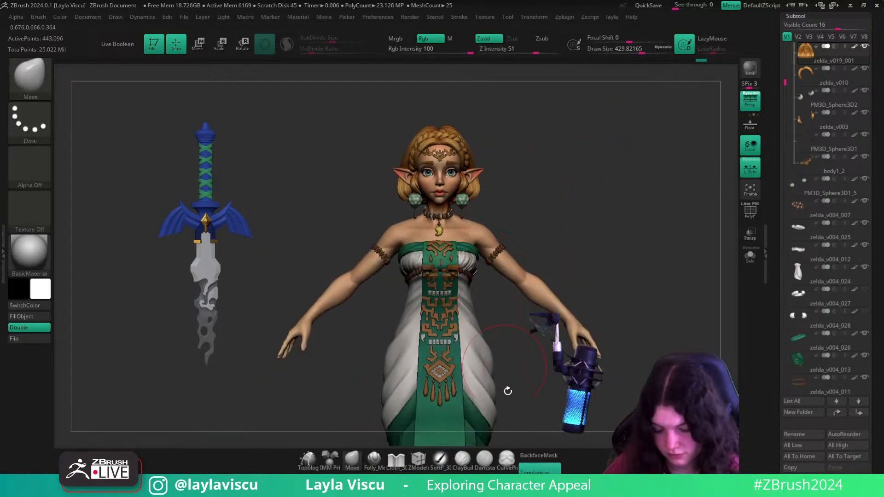
pyautogui.moveTo(493, 197); pyautogui.dragTo(597, 223)
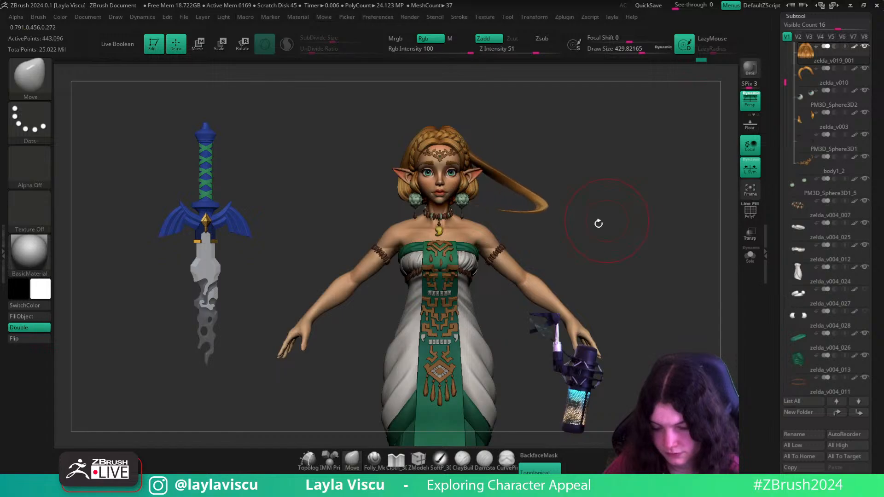
pyautogui.hotkey('ctrl', 'z')
pyautogui.click(534, 470)
pyautogui.moveTo(473, 189); pyautogui.dragTo(569, 210)
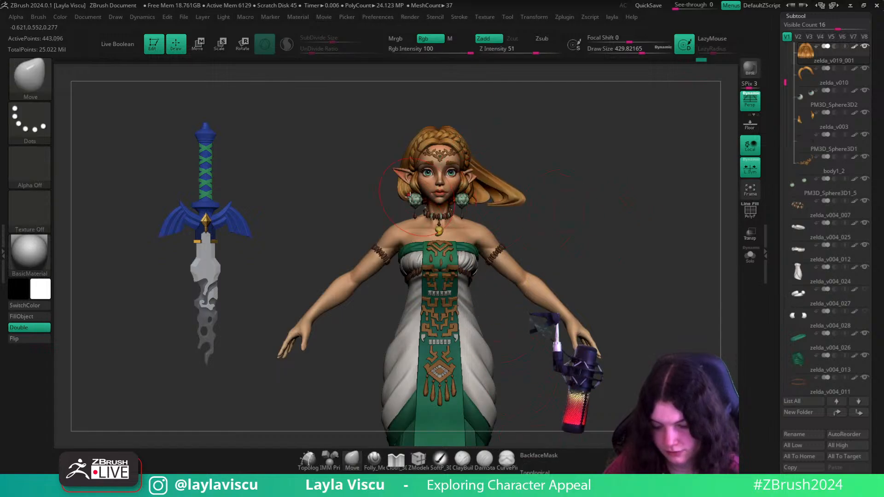
pyautogui.moveTo(392, 207)
pyautogui.mouseDown()
pyautogui.moveTo(353, 226)
pyautogui.moveTo(371, 221)
pyautogui.moveTo(355, 225)
pyautogui.moveTo(324, 210)
pyautogui.mouseUp()
pyautogui.hotkey('ctrl', 'z')
pyautogui.hotkey('ctrl', 'z')
pyautogui.hotkey('ctrl', 'z')
pyautogui.hotkey('ctrl', 'z')
pyautogui.hotkey('ctrl', 'z')
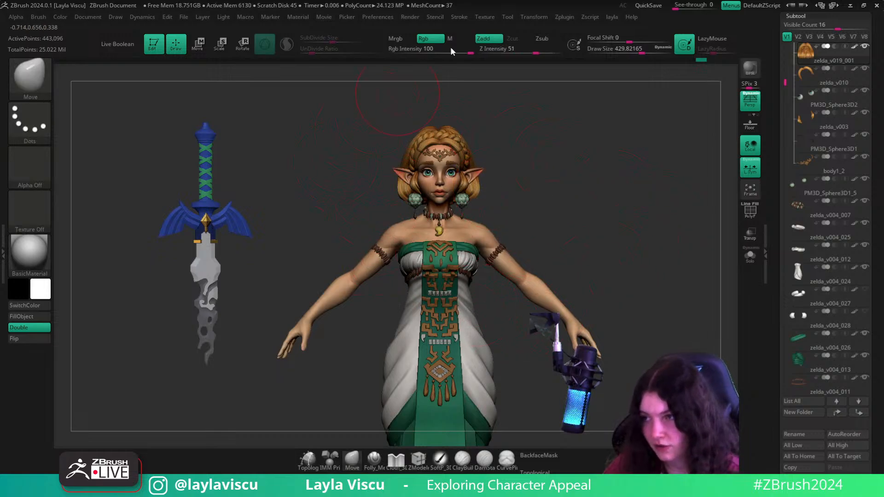
# - Adjust the side hair ends below the ears using the Move brush at draw size about 212 and check the back
pyautogui.keyDown('ctrl'); pyautogui.moveTo(456, 98); pyautogui.dragTo(406, 211, button='right'); pyautogui.keyUp('ctrl')
pyautogui.press('s')
pyautogui.moveTo(401, 199); pyautogui.dragTo(386, 199)
pyautogui.press('s')
pyautogui.moveTo(395, 188); pyautogui.dragTo(391, 188)
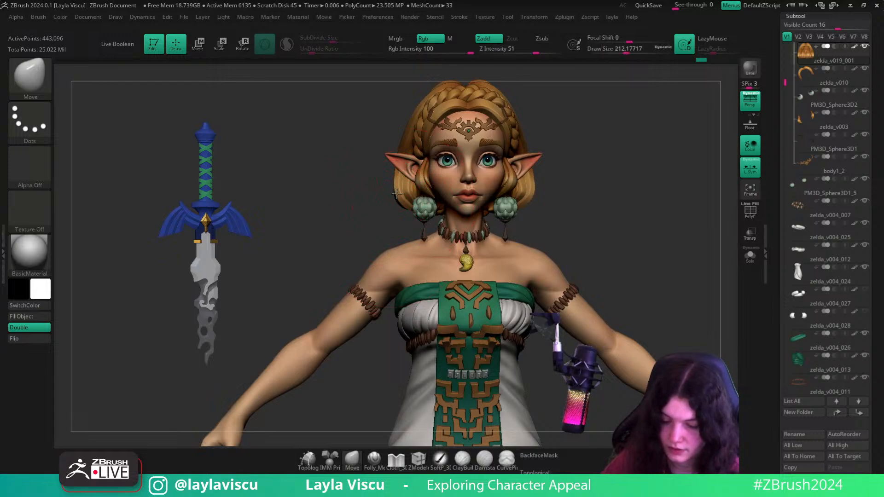
pyautogui.keyDown('alt'); pyautogui.moveTo(567, 248); pyautogui.dragTo(495, 295, button='right'); pyautogui.keyUp('alt')
pyautogui.moveTo(555, 268); pyautogui.dragTo(489, 297, button='right')
pyautogui.keyDown('alt'); pyautogui.moveTo(406, 257); pyautogui.dragTo(594, 267, button='right'); pyautogui.keyUp('alt')
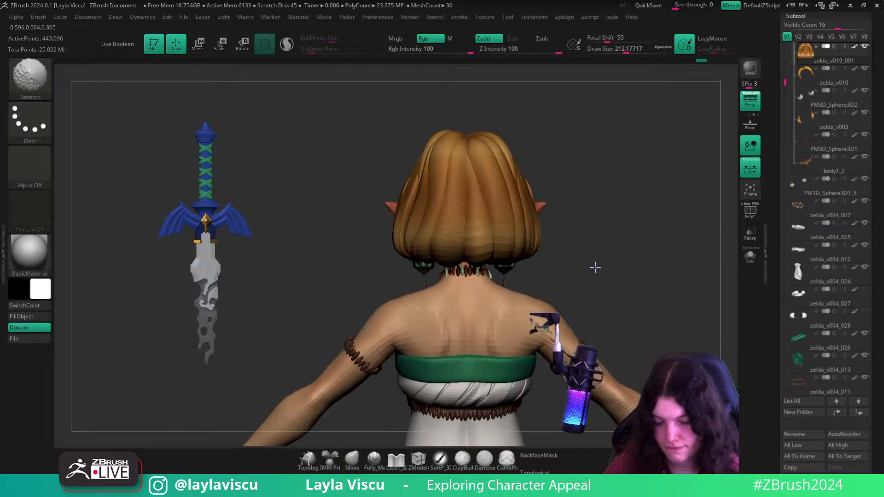
# - Turn on the silhouette thumbnail, enlarge it to size 512, and compare the character's silhouette from the back and front
pyautogui.click(387, 18)
pyautogui.click(400, 349)
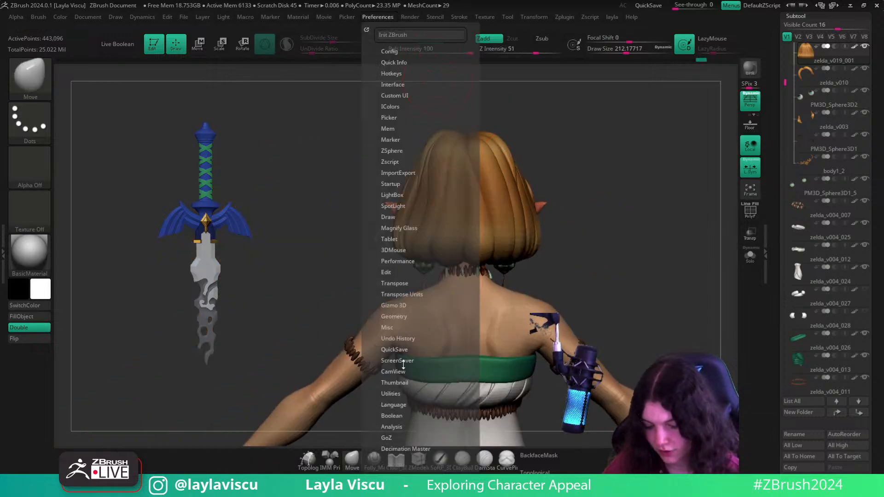
pyautogui.moveTo(403, 365); pyautogui.dragTo(402, 348)
pyautogui.click(396, 366)
pyautogui.click(399, 381)
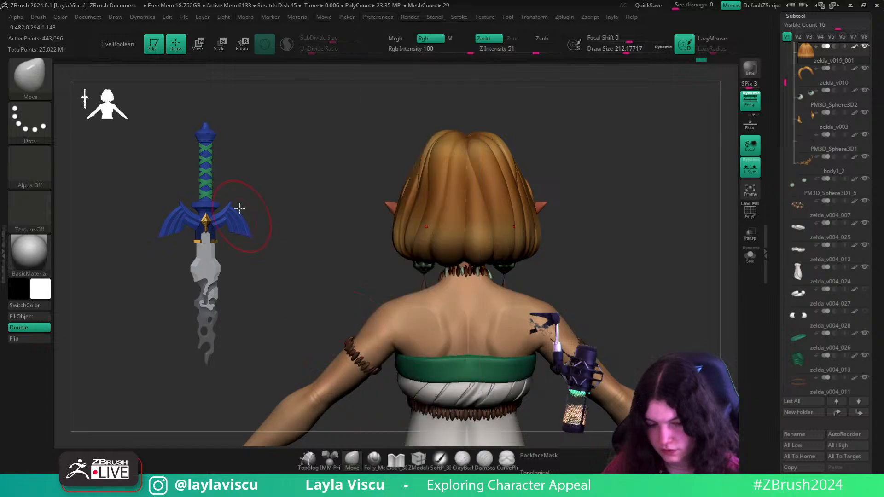
pyautogui.moveTo(110, 100); pyautogui.dragTo(338, 185)
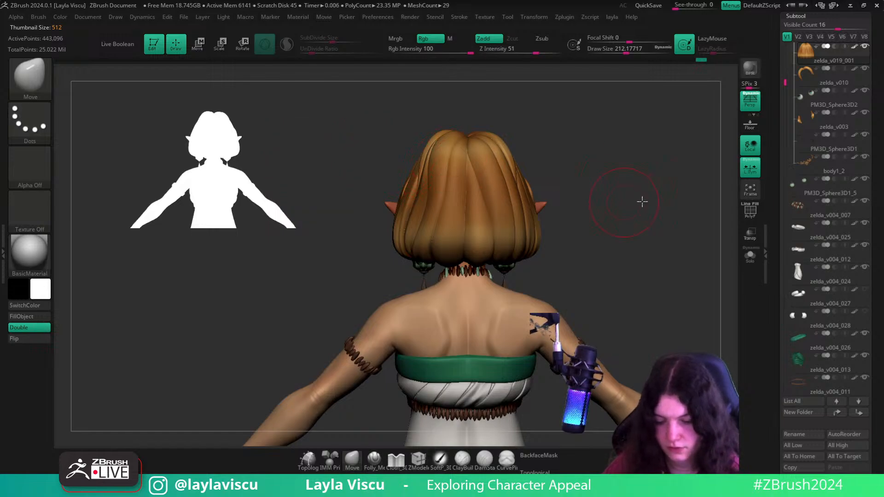
pyautogui.moveTo(642, 201); pyautogui.dragTo(549, 187)
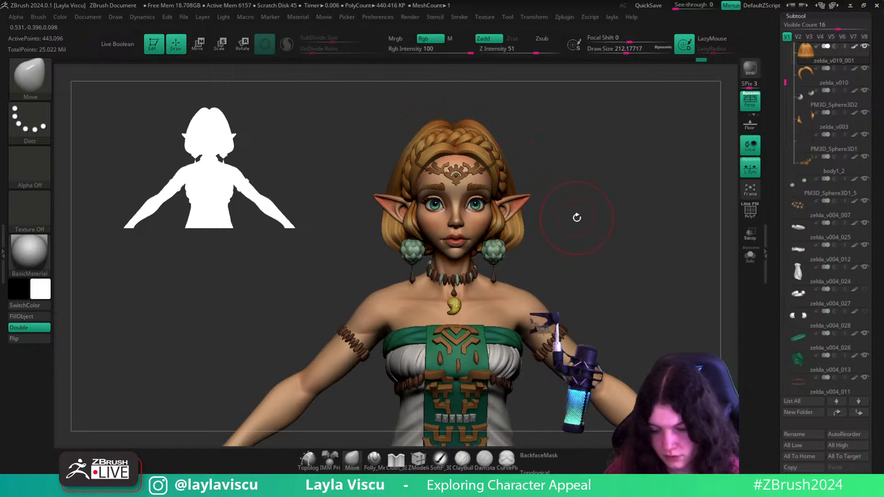
# - Undo the last Move stroke, turn on Topological masking, and reshape the hair's crown beside the parting with the Move brush at draw size about 212
pyautogui.scroll(3, 426, 133)
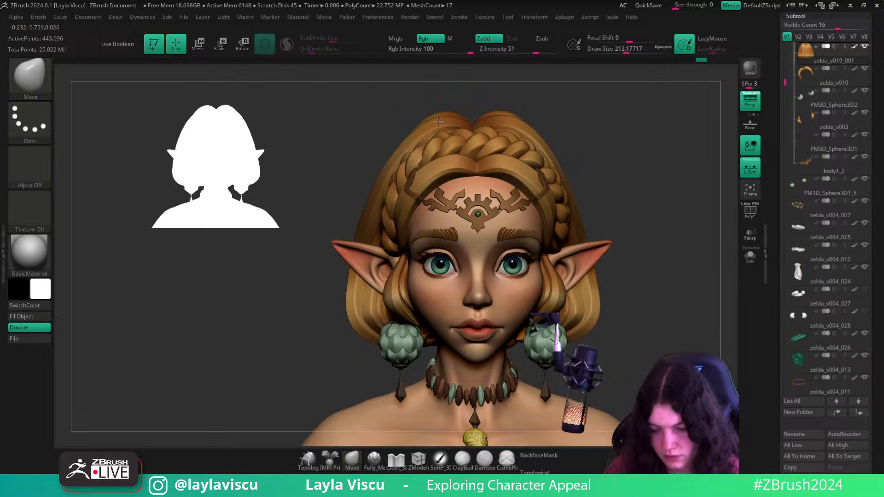
pyautogui.hotkey('ctrl', 'z')
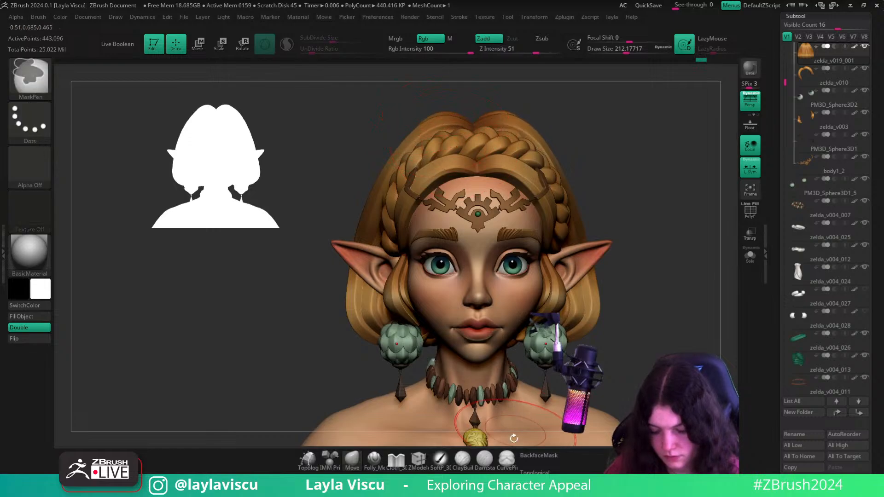
pyautogui.click(539, 469)
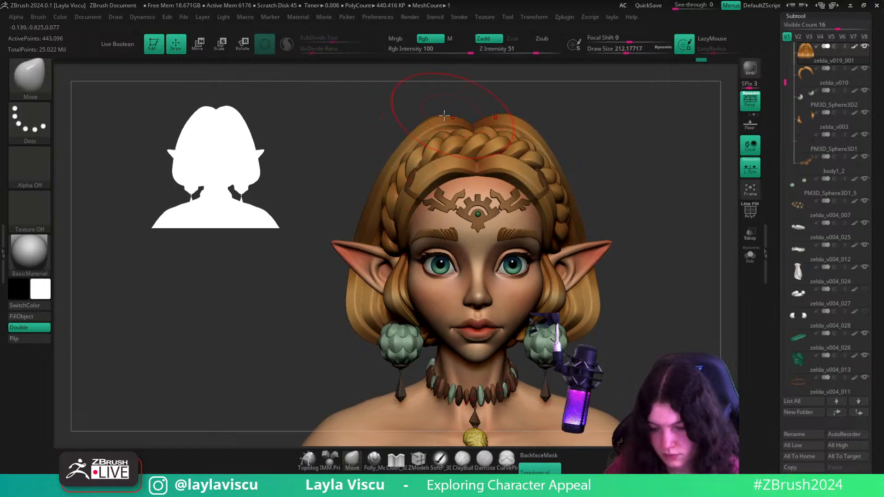
pyautogui.moveTo(429, 113); pyautogui.dragTo(431, 115)
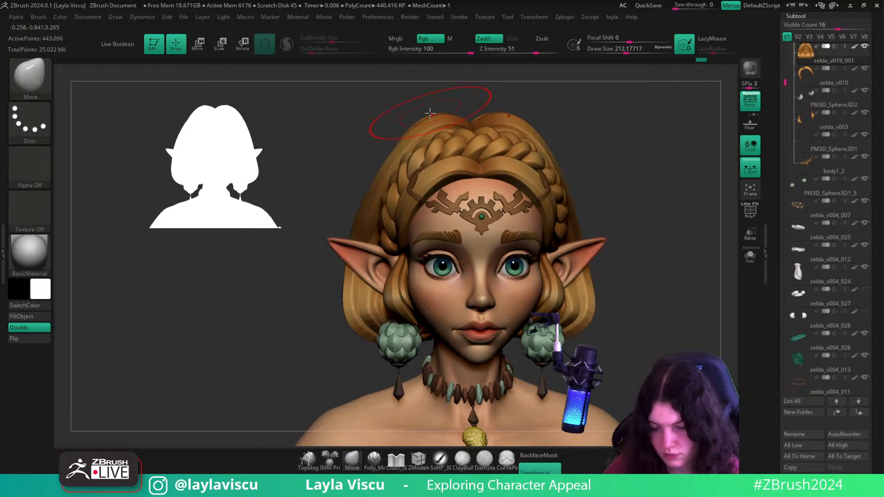
pyautogui.scroll(-3, 429, 100)
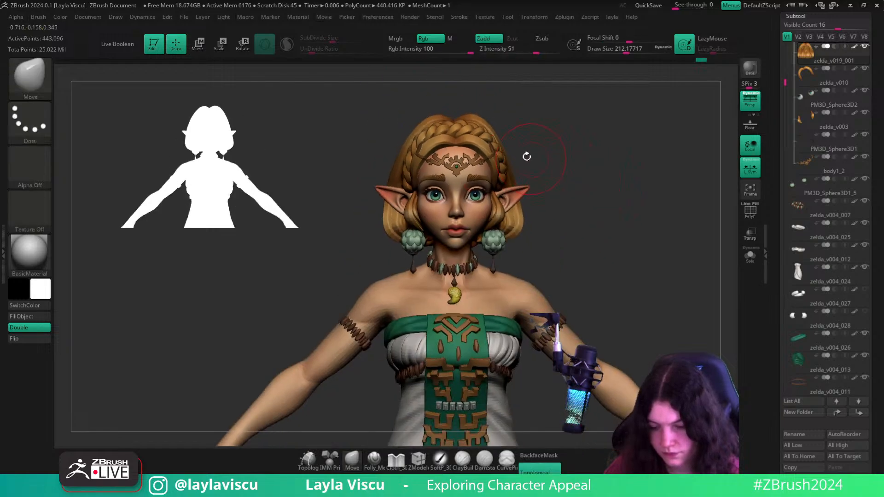
pyautogui.keyDown('ctrl'); pyautogui.moveTo(526, 157); pyautogui.dragTo(527, 207, button='right'); pyautogui.keyUp('ctrl')
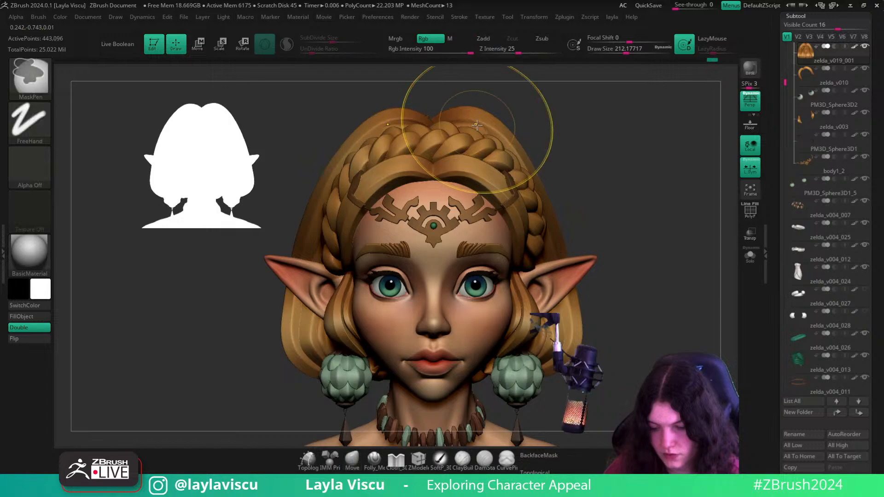
# - Isolate the hair strands above the braid, adjust them with the Move brush at draw size about 128, and show the full hair again
pyautogui.moveTo(531, 118)
pyautogui.mouseDown(button='right')
pyautogui.moveTo(502, 124)
pyautogui.moveTo(607, 134)
pyautogui.moveTo(474, 134)
pyautogui.moveTo(577, 118)
pyautogui.moveTo(492, 138)
pyautogui.mouseUp(button='right')
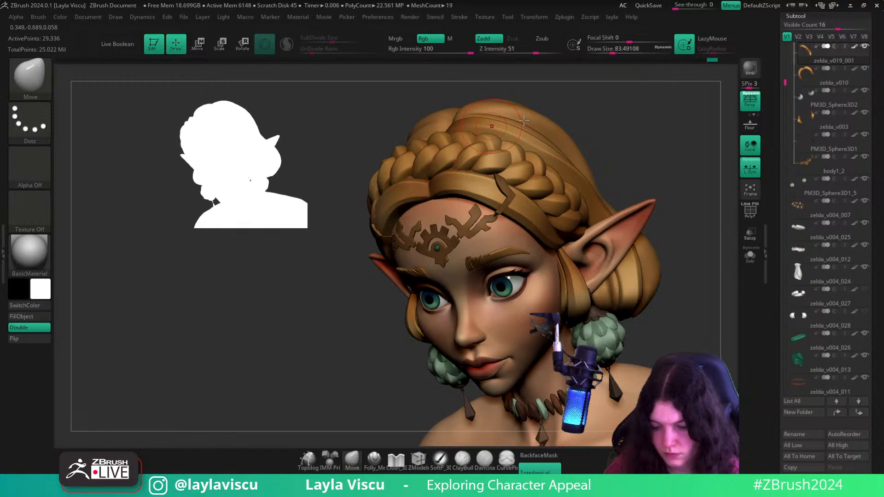
pyautogui.moveTo(650, 134); pyautogui.dragTo(377, 138, button='right')
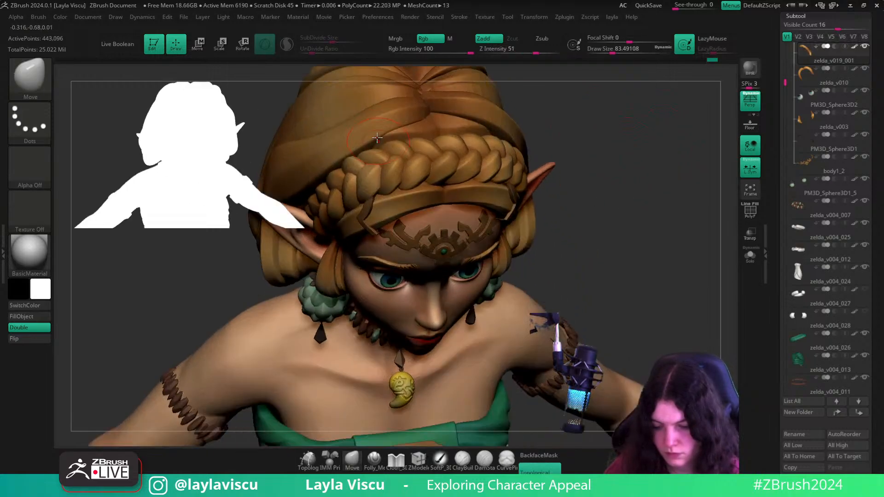
pyautogui.press('s')
pyautogui.moveTo(377, 137); pyautogui.dragTo(393, 135)
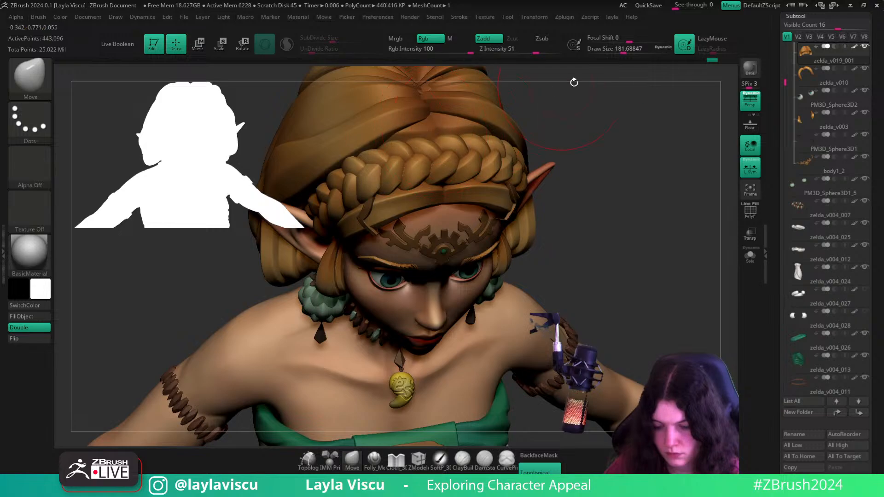
pyautogui.moveTo(574, 82); pyautogui.dragTo(581, 133, button='right')
pyautogui.keyDown('ctrl'); pyautogui.keyDown('shift'); pyautogui.click(414, 127); pyautogui.keyUp('shift'); pyautogui.keyUp('ctrl')
pyautogui.press('s')
pyautogui.moveTo(382, 132); pyautogui.dragTo(375, 131)
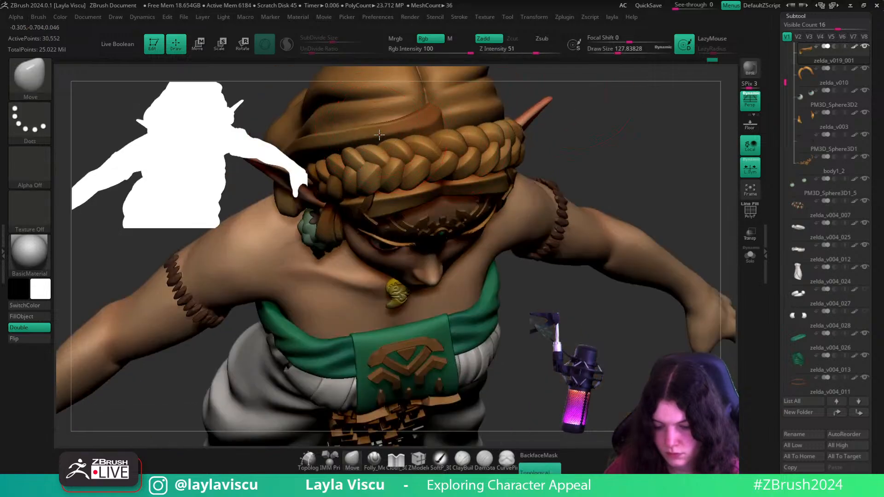
pyautogui.keyDown('ctrl'); pyautogui.keyDown('shift'); pyautogui.click(619, 159); pyautogui.keyUp('shift'); pyautogui.keyUp('ctrl')
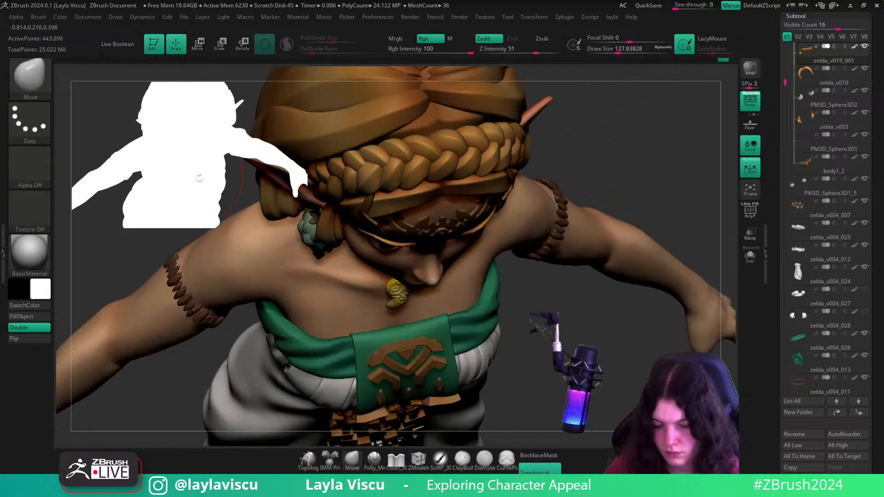
# - Shrink the silhouette thumbnail to size 80 and tweak the isolated inner strands above the braid before showing all the hair
pyautogui.moveTo(200, 178); pyautogui.dragTo(2, 33)
pyautogui.moveTo(625, 146); pyautogui.dragTo(607, 146, button='right')
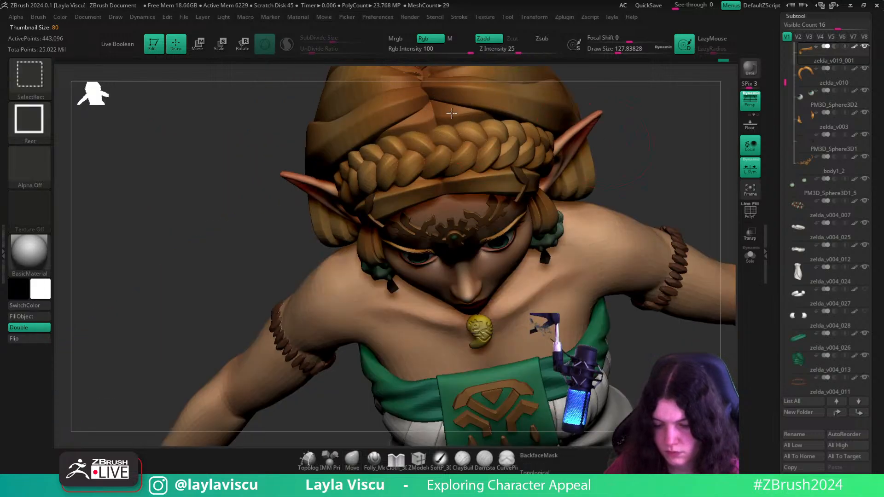
pyautogui.keyDown('ctrl'); pyautogui.keyDown('shift'); pyautogui.click(431, 108); pyautogui.keyUp('shift'); pyautogui.keyUp('ctrl')
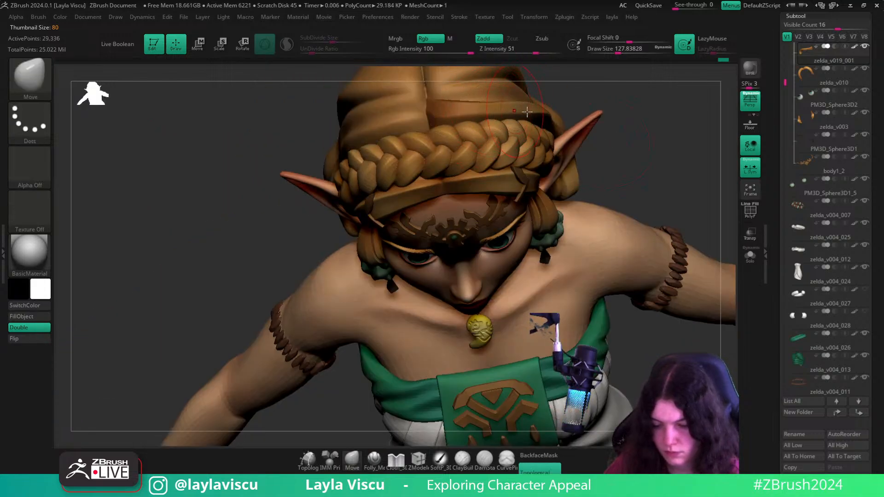
pyautogui.keyDown('ctrl'); pyautogui.moveTo(513, 107); pyautogui.dragTo(621, 142, button='right'); pyautogui.keyUp('ctrl')
pyautogui.keyDown('ctrl'); pyautogui.keyDown('shift'); pyautogui.click(666, 118); pyautogui.keyUp('shift'); pyautogui.keyUp('ctrl')
# - Adjust the strands around the crown parting from above with the Move brush at draw sizes about 207 and 132
pyautogui.moveTo(605, 173)
pyautogui.keyDown('alt'); pyautogui.mouseDown(button='right')
pyautogui.moveTo(550, 245)
pyautogui.moveTo(405, 152)
pyautogui.moveTo(527, 146)
pyautogui.moveTo(519, 166)
pyautogui.mouseUp(button='right'); pyautogui.keyUp('alt')
pyautogui.keyDown('alt'); pyautogui.moveTo(519, 167); pyautogui.dragTo(617, 198, button='right'); pyautogui.keyUp('alt')
pyautogui.keyDown('ctrl'); pyautogui.moveTo(503, 235); pyautogui.dragTo(626, 336, button='right'); pyautogui.keyUp('ctrl')
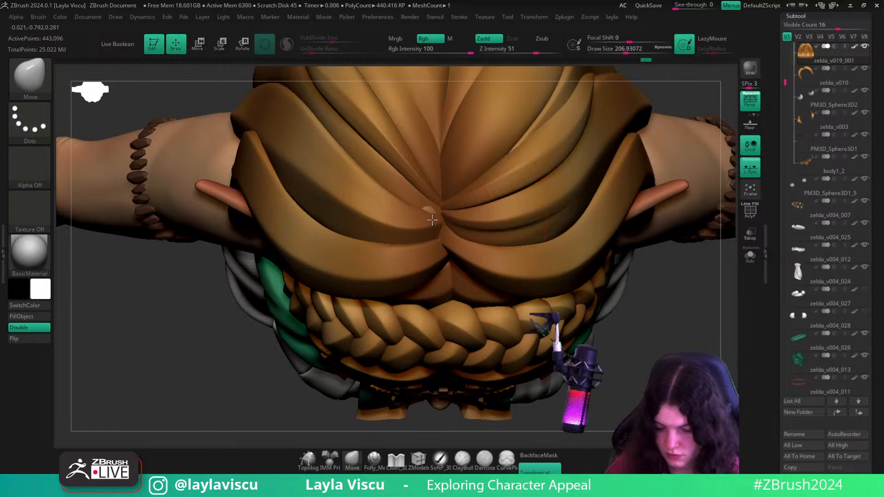
pyautogui.keyDown('ctrl'); pyautogui.moveTo(413, 194); pyautogui.dragTo(578, 290, button='right'); pyautogui.keyUp('ctrl')
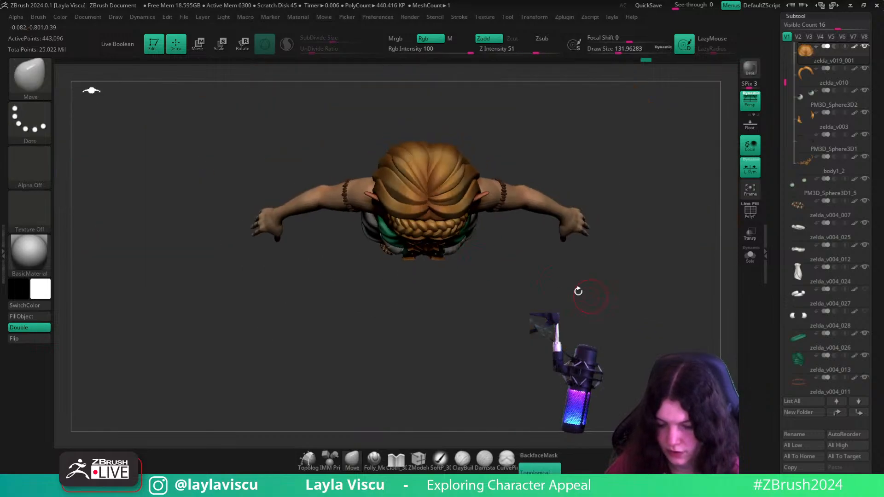
pyautogui.moveTo(533, 172)
pyautogui.mouseDown()
pyautogui.moveTo(557, 192)
pyautogui.moveTo(559, 130)
pyautogui.moveTo(474, 197)
pyautogui.mouseUp()
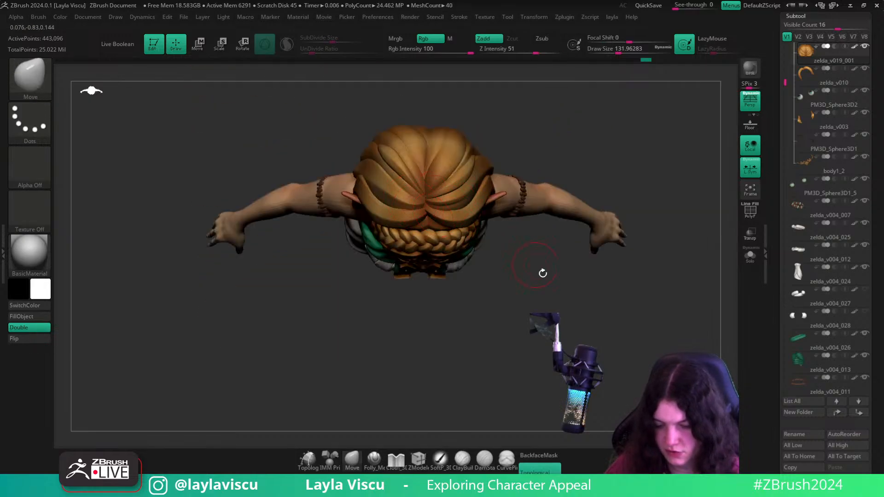
# - Turn off Topological masking and refine the overall hair volume from the back and side with the Move brush at draw size about 286
pyautogui.moveTo(543, 273)
pyautogui.mouseDown()
pyautogui.moveTo(545, 174)
pyautogui.moveTo(548, 200)
pyautogui.moveTo(571, 179)
pyautogui.moveTo(568, 206)
pyautogui.moveTo(594, 181)
pyautogui.moveTo(585, 218)
pyautogui.moveTo(598, 174)
pyautogui.moveTo(558, 173)
pyautogui.moveTo(488, 219)
pyautogui.moveTo(544, 188)
pyautogui.moveTo(628, 165)
pyautogui.moveTo(517, 221)
pyautogui.moveTo(506, 217)
pyautogui.mouseUp()
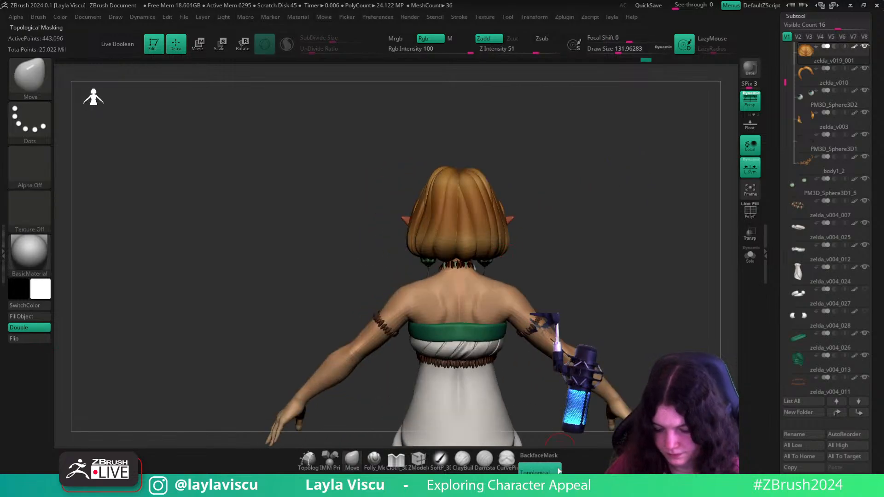
pyautogui.moveTo(464, 213); pyautogui.dragTo(518, 225, button='right')
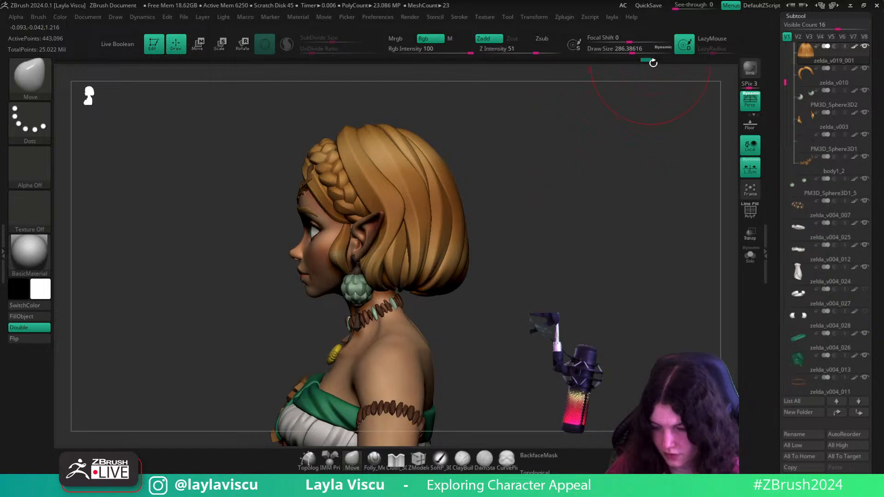
pyautogui.moveTo(619, 145); pyautogui.dragTo(582, 213)
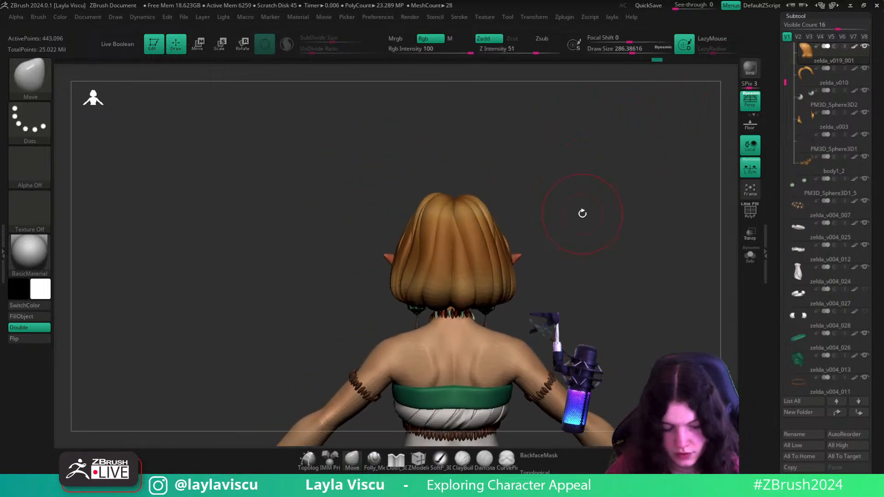
# - Flatten the strands on the back of the hair with the hPolish brush at draw size about 182, covering both sides
pyautogui.press('b')
pyautogui.press('h')
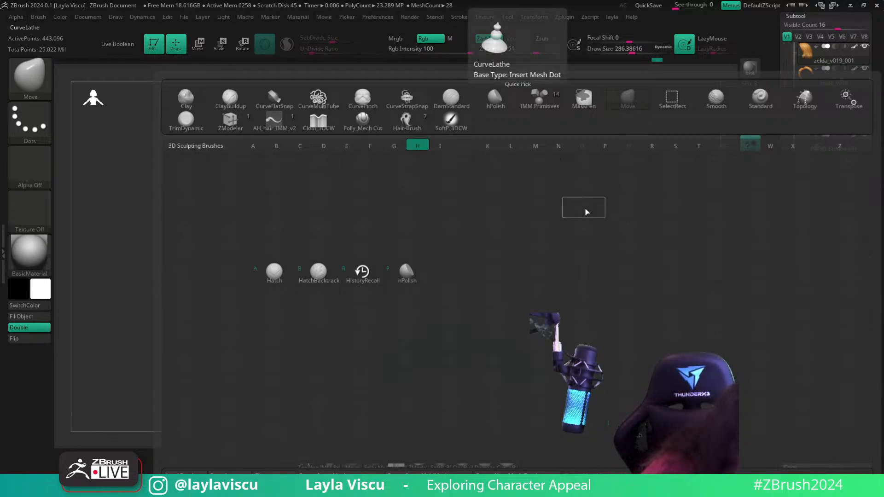
pyautogui.press('p')
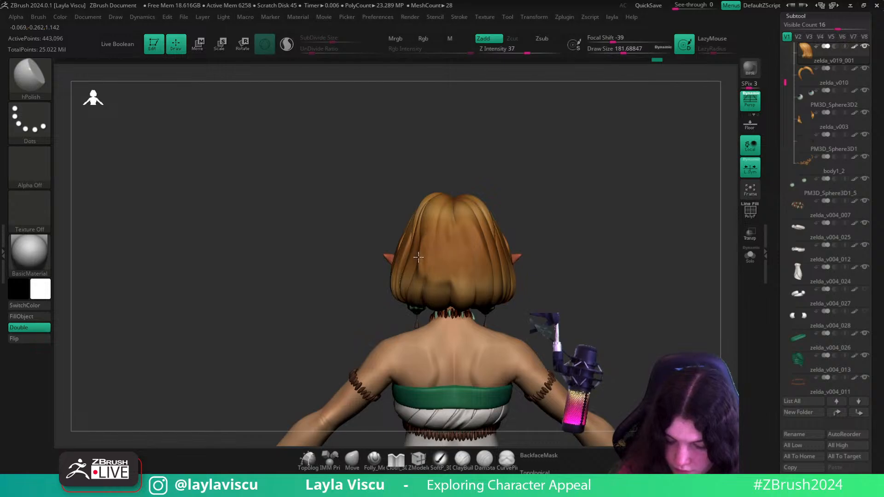
pyautogui.moveTo(542, 186); pyautogui.dragTo(485, 244)
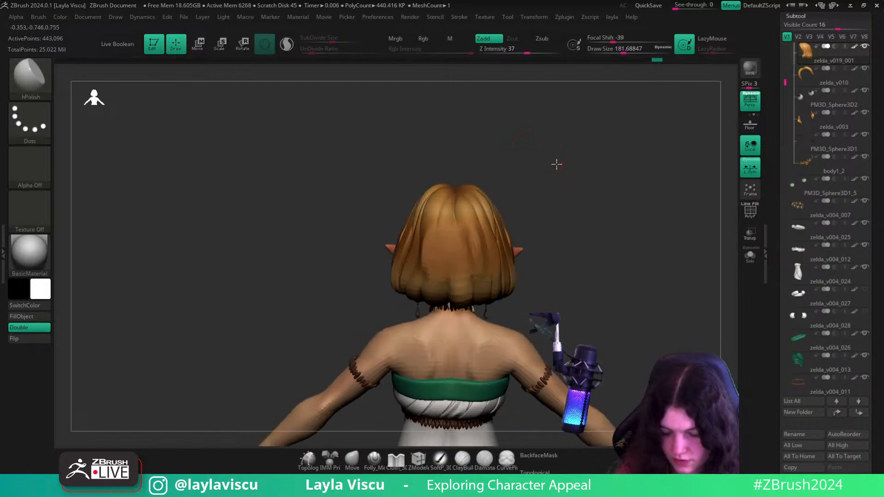
pyautogui.moveTo(556, 163); pyautogui.dragTo(427, 264)
pyautogui.moveTo(539, 187); pyautogui.dragTo(566, 200)
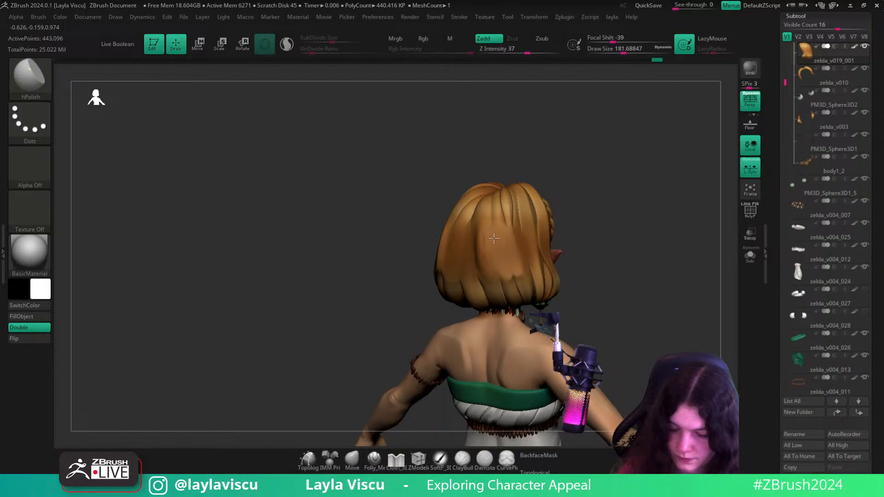
pyautogui.moveTo(482, 268)
pyautogui.mouseDown()
pyautogui.moveTo(471, 247)
pyautogui.moveTo(448, 245)
pyautogui.moveTo(497, 269)
pyautogui.mouseUp()
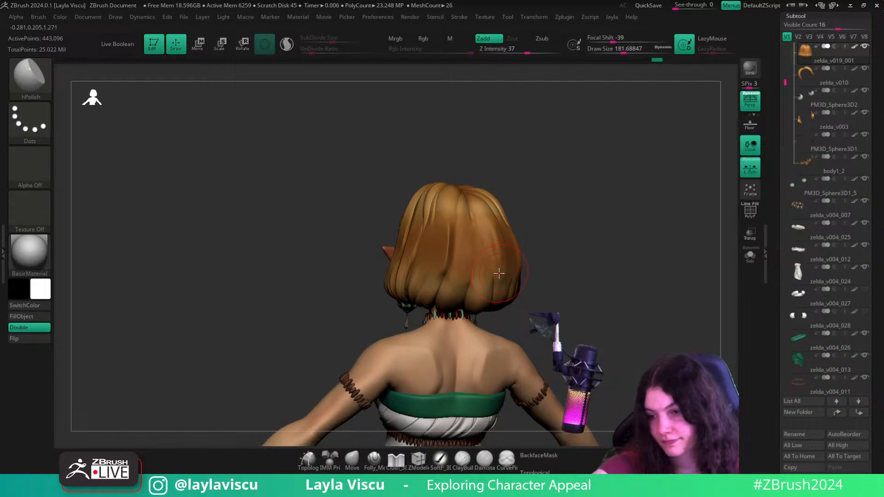
pyautogui.moveTo(573, 265); pyautogui.dragTo(557, 278)
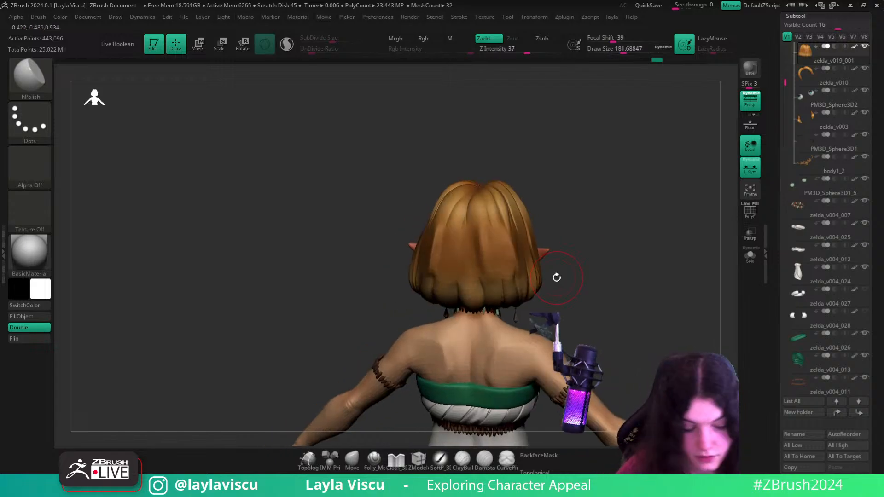
# - Plane the back of the hair with the TrimDynamic brush at draw size about 182 with LazyMouse turned off
pyautogui.press('b')
pyautogui.press('t')
pyautogui.press('d')
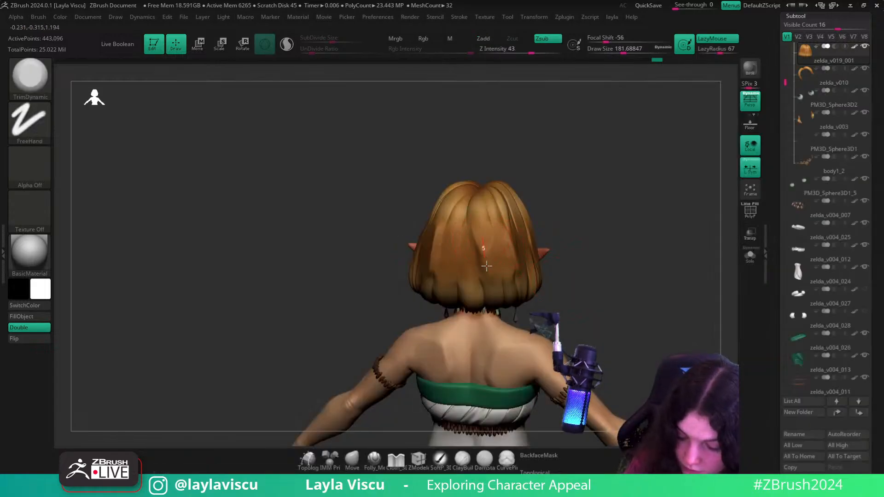
pyautogui.click(715, 40)
pyautogui.moveTo(475, 222); pyautogui.dragTo(489, 277)
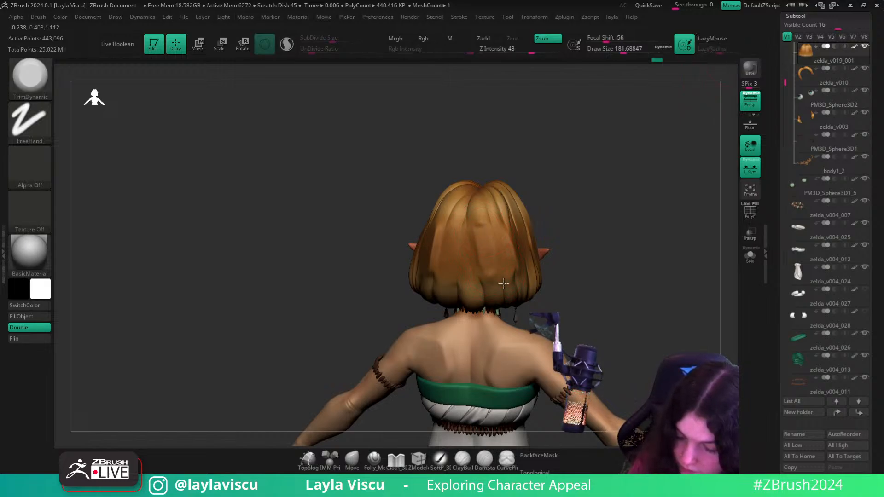
pyautogui.moveTo(488, 174); pyautogui.dragTo(530, 170)
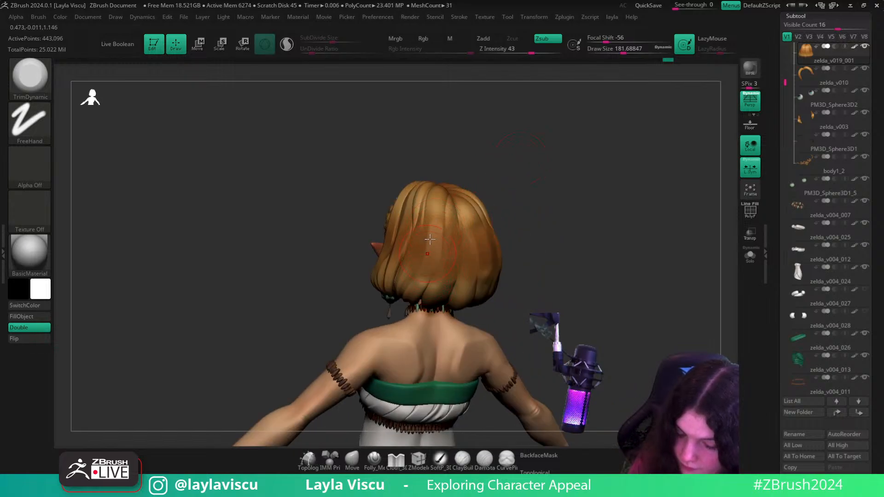
pyautogui.moveTo(556, 198); pyautogui.dragTo(513, 249)
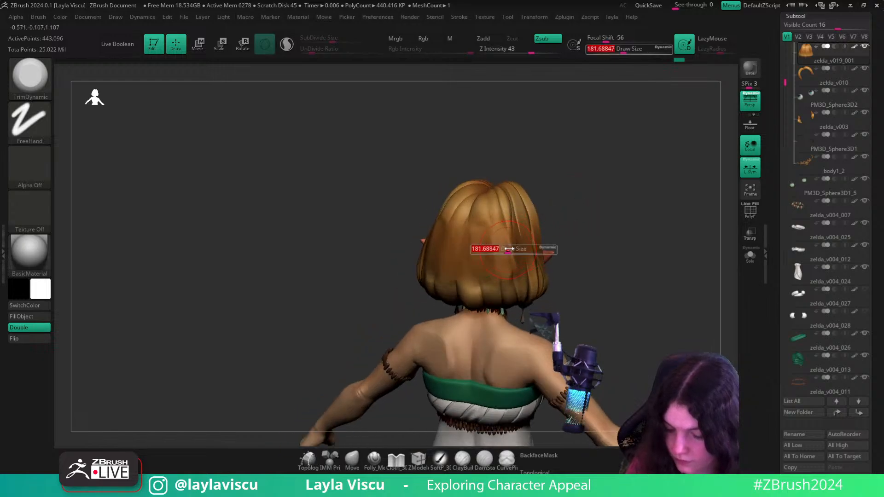
pyautogui.keyDown('shift'); pyautogui.moveTo(569, 205); pyautogui.dragTo(616, 247); pyautogui.keyUp('shift')
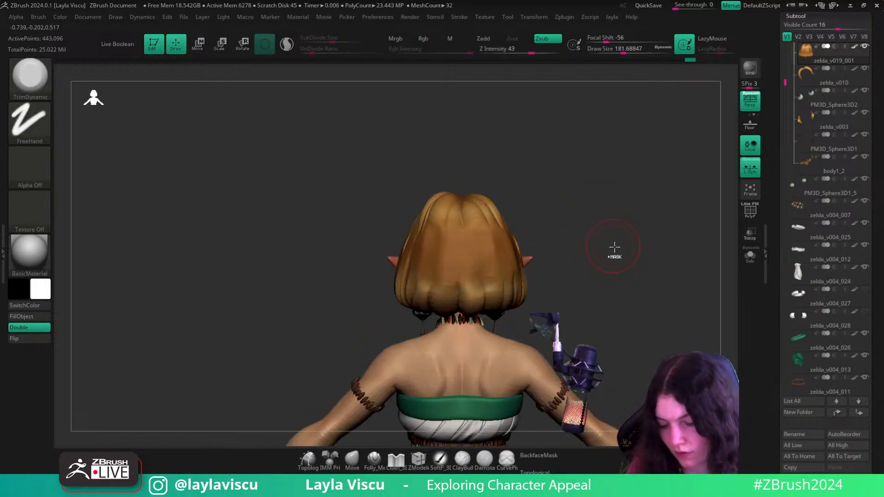
# - Try smoothing the back of the hair at a lower subdivision level with draw size 311, undo it, and check the whole figure
pyautogui.keyDown('ctrl'); pyautogui.moveTo(615, 247); pyautogui.dragTo(607, 236, button='right'); pyautogui.keyUp('ctrl')
pyautogui.hotkey('shift', 'd')
pyautogui.hotkey('shift', 'd')
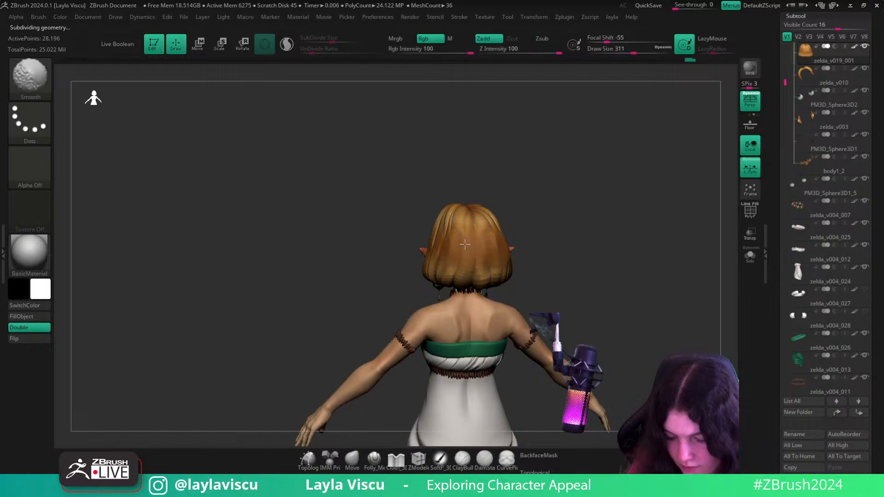
pyautogui.moveTo(518, 213); pyautogui.dragTo(503, 216)
pyautogui.keyDown('shift'); pyautogui.moveTo(466, 243); pyautogui.dragTo(495, 240); pyautogui.keyUp('shift')
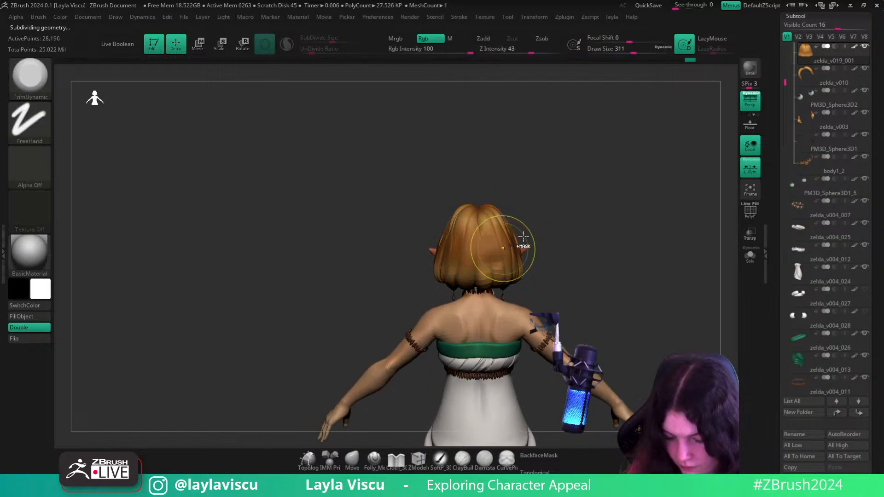
pyautogui.press('d')
pyautogui.moveTo(569, 237); pyautogui.dragTo(565, 231)
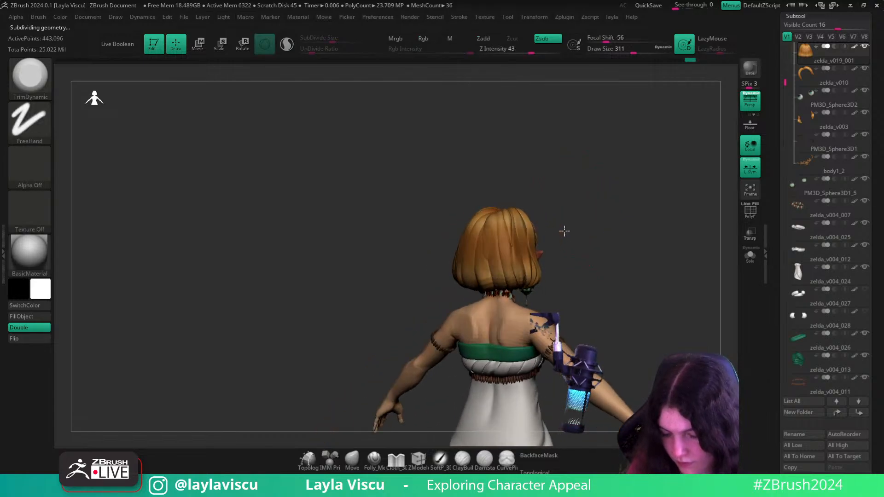
pyautogui.hotkey('ctrl', 'z')
pyautogui.press('d')
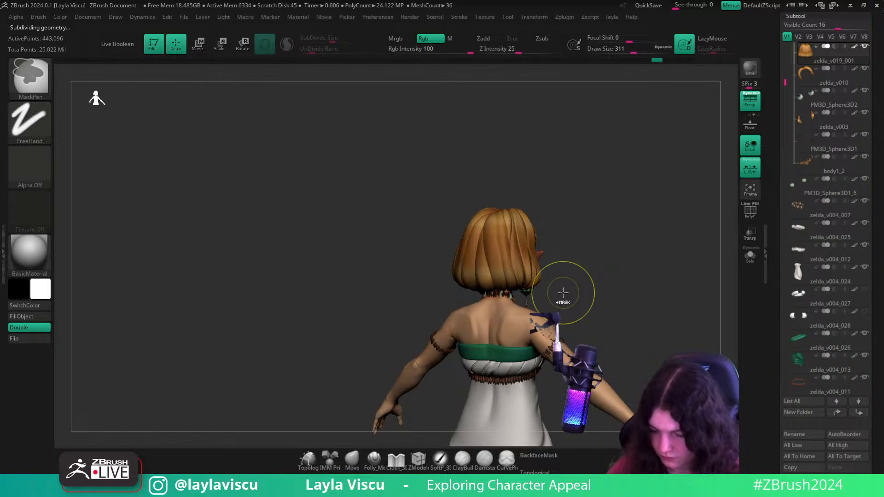
pyautogui.moveTo(562, 292)
pyautogui.mouseDown()
pyautogui.moveTo(651, 339)
pyautogui.moveTo(660, 319)
pyautogui.moveTo(671, 357)
pyautogui.moveTo(662, 350)
pyautogui.moveTo(683, 307)
pyautogui.moveTo(667, 292)
pyautogui.moveTo(671, 352)
pyautogui.moveTo(677, 332)
pyautogui.moveTo(695, 320)
pyautogui.moveTo(629, 312)
pyautogui.moveTo(643, 317)
pyautogui.moveTo(639, 332)
pyautogui.moveTo(569, 322)
pyautogui.moveTo(626, 325)
pyautogui.moveTo(614, 352)
pyautogui.moveTo(645, 325)
pyautogui.moveTo(631, 341)
pyautogui.mouseUp()
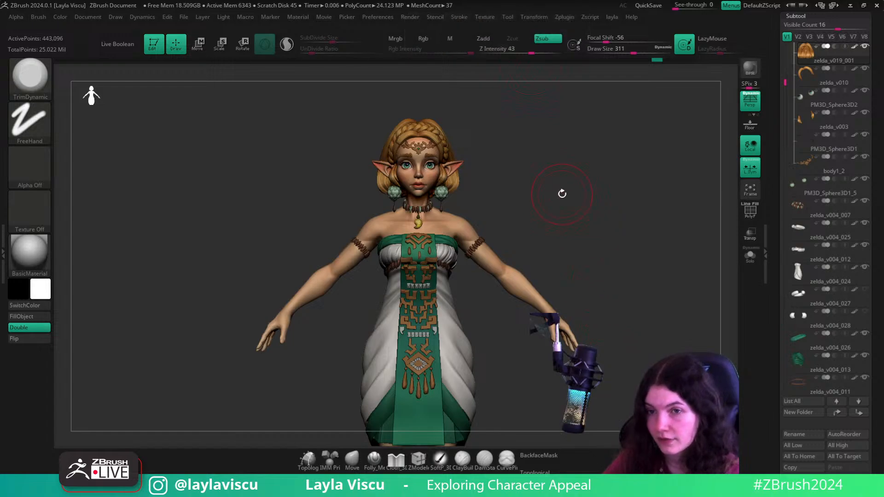
# - Check the hair from the front and back, and adjust the back strands with the Move brush at draw size about 212
pyautogui.moveTo(562, 193); pyautogui.dragTo(501, 221)
pyautogui.keyDown('ctrl'); pyautogui.moveTo(462, 195); pyautogui.dragTo(486, 214, button='right'); pyautogui.keyUp('ctrl')
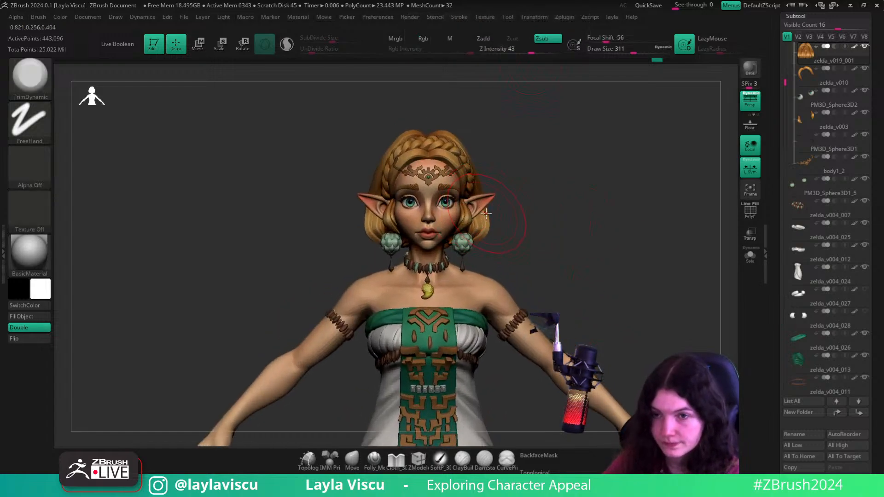
pyautogui.moveTo(589, 235); pyautogui.dragTo(625, 239)
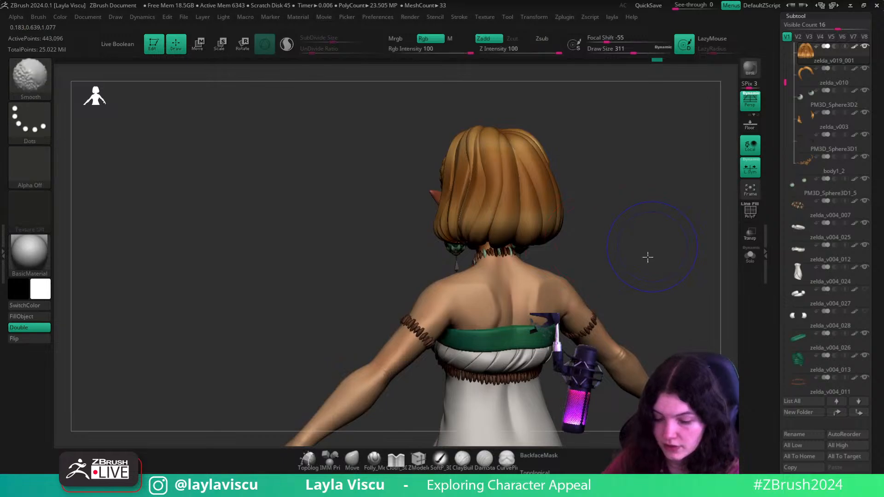
pyautogui.keyDown('ctrl'); pyautogui.moveTo(463, 198); pyautogui.dragTo(457, 243, button='right'); pyautogui.keyUp('ctrl')
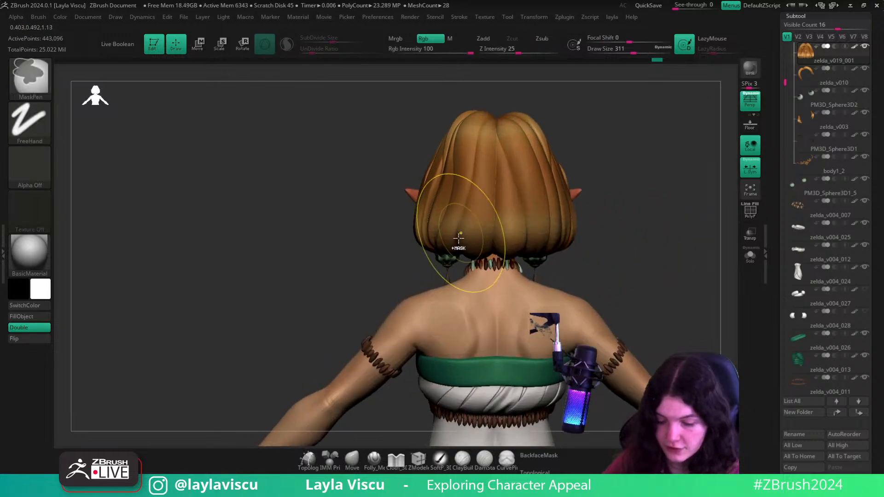
pyautogui.click(351, 462)
pyautogui.moveTo(308, 271)
pyautogui.mouseDown()
pyautogui.moveTo(457, 249)
pyautogui.moveTo(432, 249)
pyautogui.mouseUp()
pyautogui.press('s')
pyautogui.moveTo(517, 261); pyautogui.dragTo(478, 261)
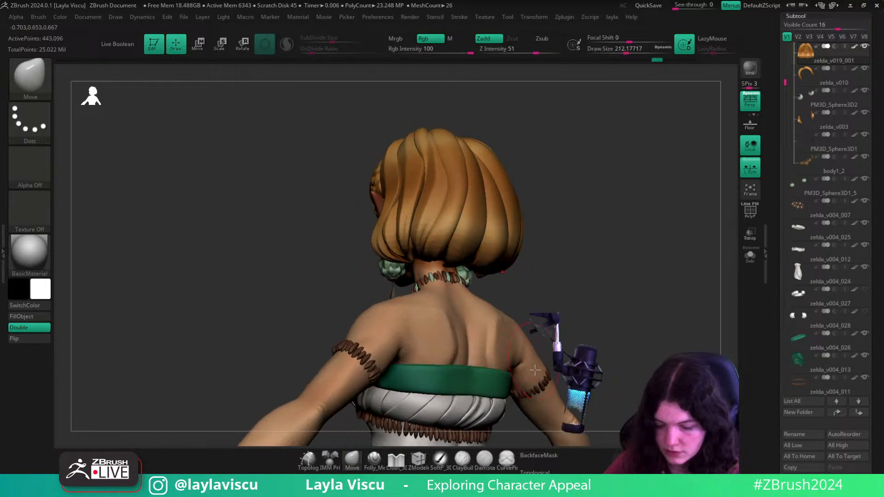
# - Turn on BackfaceMask and reshape the strands on the lower back of the hair with the Move brush
pyautogui.click(543, 457)
pyautogui.moveTo(456, 322); pyautogui.dragTo(448, 240, button='right')
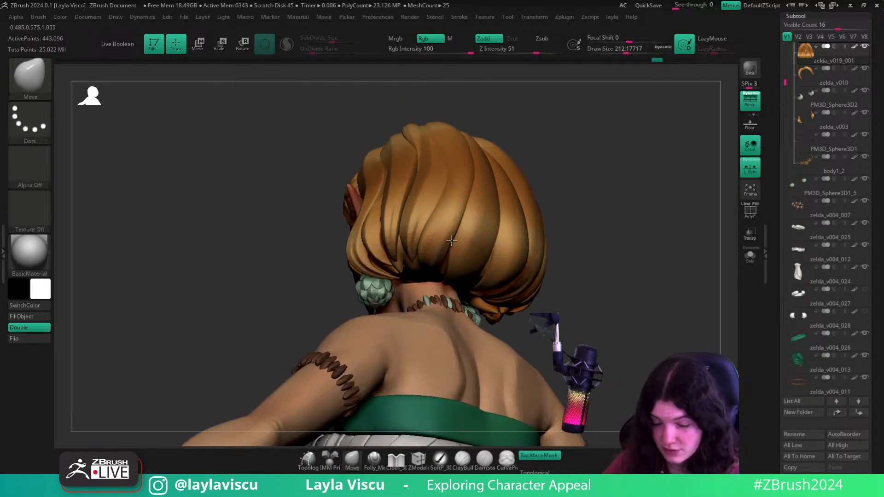
pyautogui.moveTo(451, 240); pyautogui.dragTo(564, 379)
pyautogui.click(459, 281)
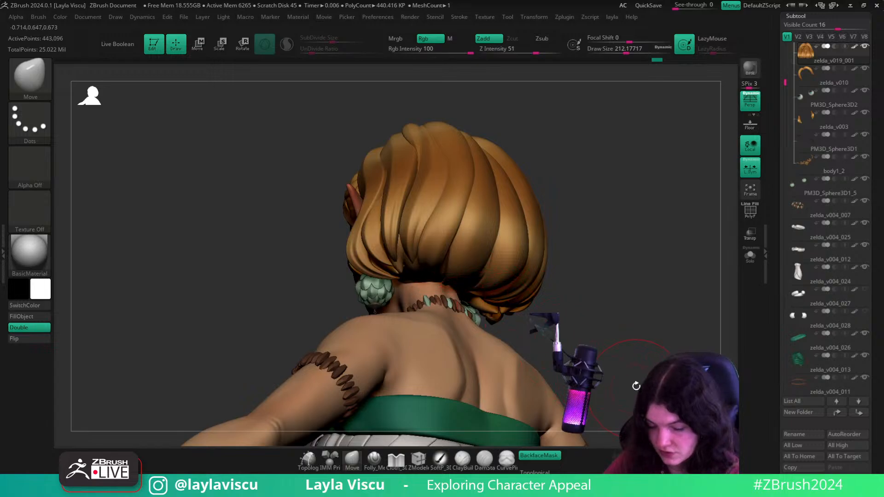
pyautogui.moveTo(636, 386); pyautogui.dragTo(450, 272, button='right')
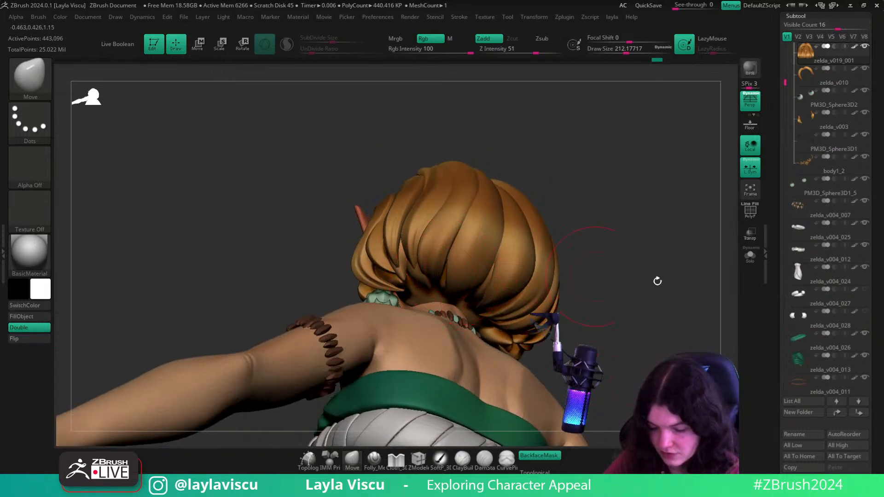
pyautogui.moveTo(657, 280); pyautogui.dragTo(637, 302, button='right')
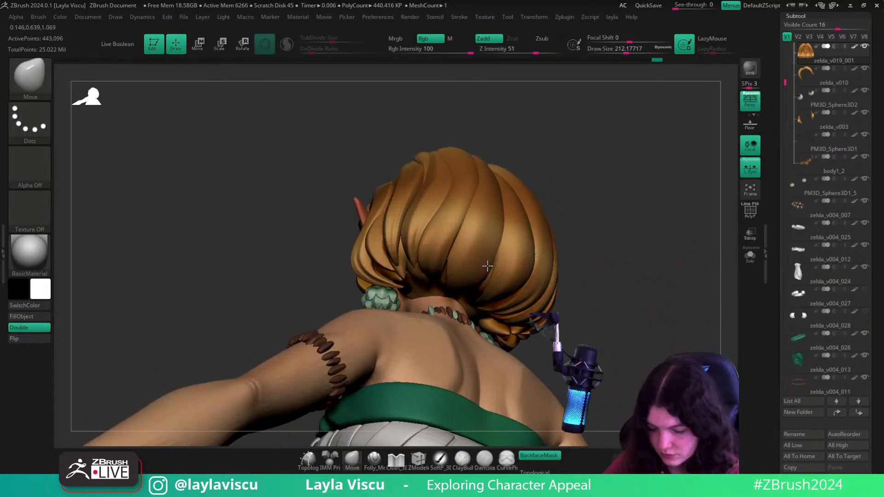
# - Try smoothing the back of the hair two subdivision levels lower
pyautogui.hotkey('shift', 'd')
pyautogui.hotkey('shift', 'd')
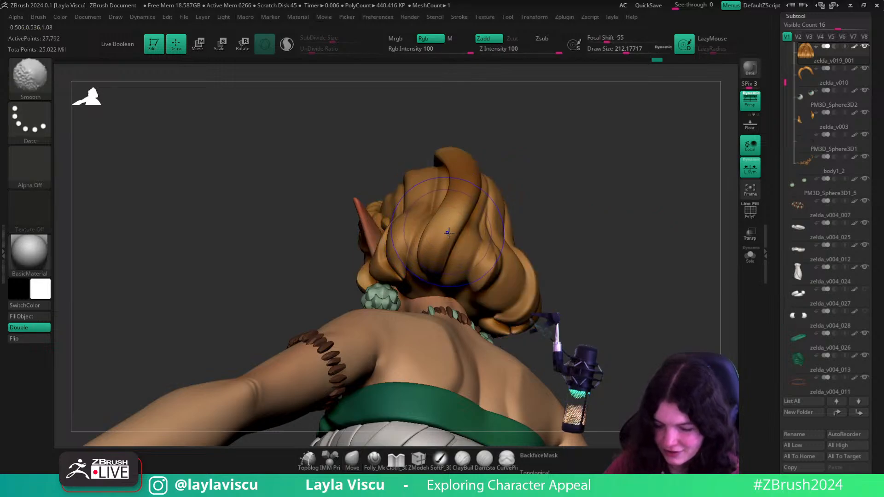
pyautogui.hotkey('ctrl', 'z')
# - Refine the strands on the opposite side of the back hair with the Move brush, working from below and behind
pyautogui.moveTo(602, 225); pyautogui.dragTo(704, 168, button='right')
pyautogui.moveTo(457, 252)
pyautogui.mouseDown(button='right')
pyautogui.moveTo(602, 198)
pyautogui.moveTo(467, 247)
pyautogui.mouseUp(button='right')
pyautogui.moveTo(622, 173); pyautogui.dragTo(623, 195, button='right')
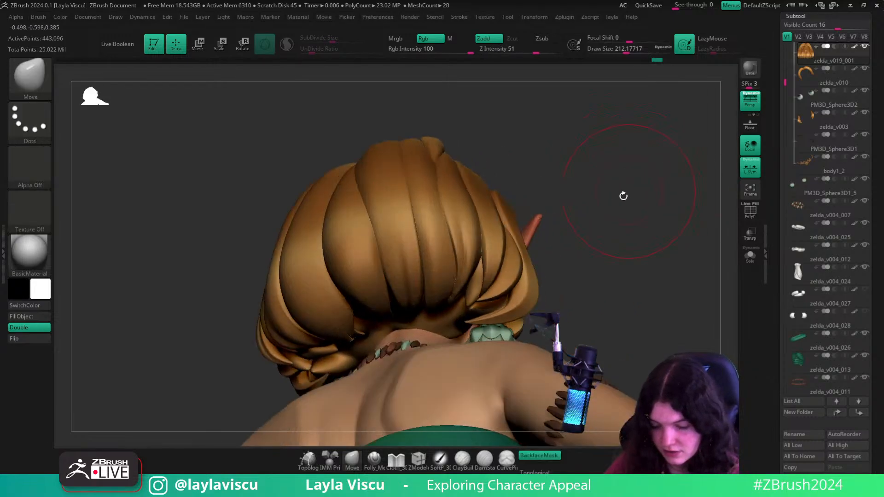
pyautogui.moveTo(566, 245); pyautogui.dragTo(464, 265, button='right')
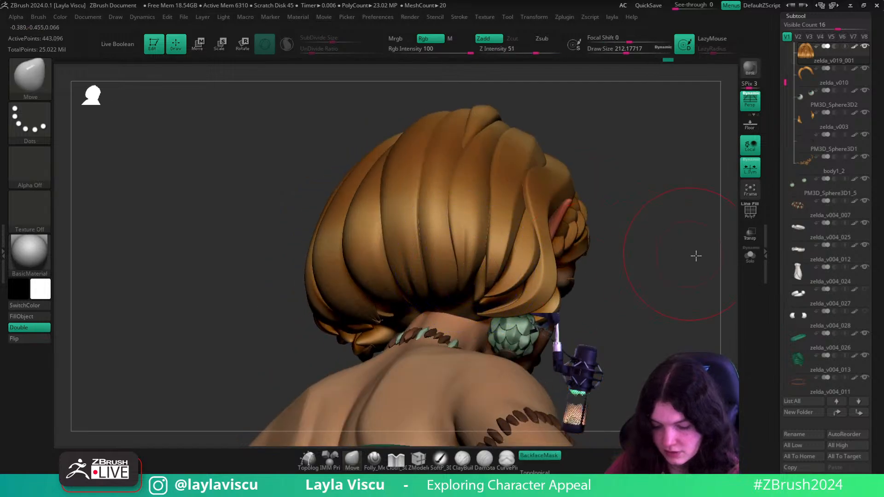
pyautogui.moveTo(695, 253)
pyautogui.mouseDown(button='right')
pyautogui.moveTo(493, 266)
pyautogui.moveTo(583, 200)
pyautogui.moveTo(608, 229)
pyautogui.moveTo(599, 234)
pyautogui.mouseUp(button='right')
# - Turn BackfaceMask off and Topological masking on, and refine the overall back hair volume with the Move brush at draw size about 311
pyautogui.keyDown('alt'); pyautogui.moveTo(490, 260); pyautogui.dragTo(504, 296, button='right'); pyautogui.keyUp('alt')
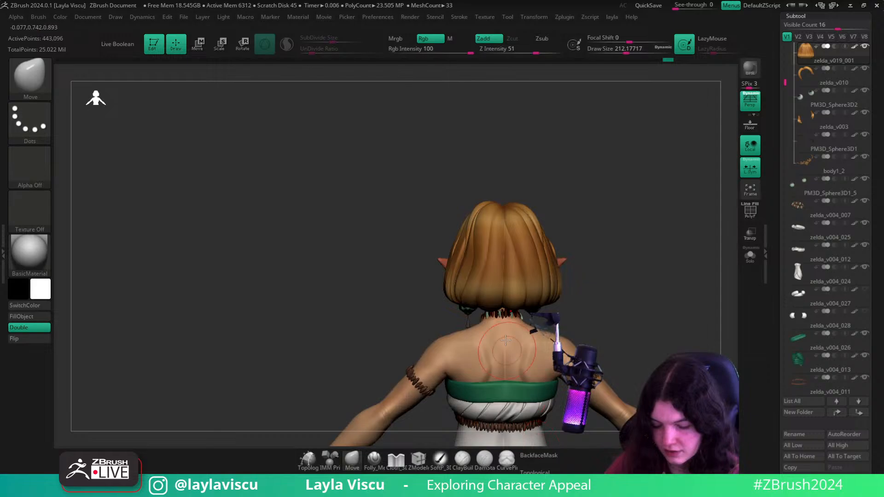
pyautogui.keyDown('ctrl'); pyautogui.moveTo(515, 249); pyautogui.dragTo(549, 294, button='right'); pyautogui.keyUp('ctrl')
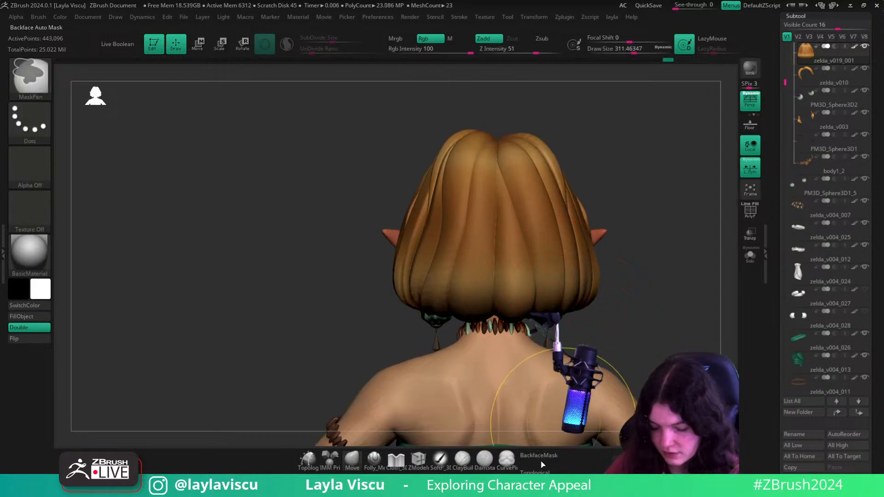
pyautogui.moveTo(672, 320); pyautogui.dragTo(554, 270, button='right')
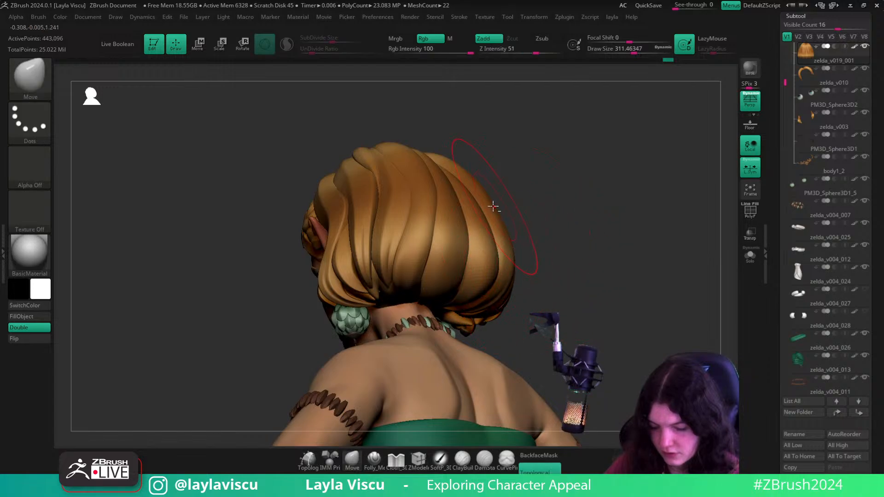
pyautogui.moveTo(622, 217); pyautogui.dragTo(487, 221, button='right')
# - Switch the character's material to SkinShade4 and frame the figure from the front
pyautogui.click(29, 253)
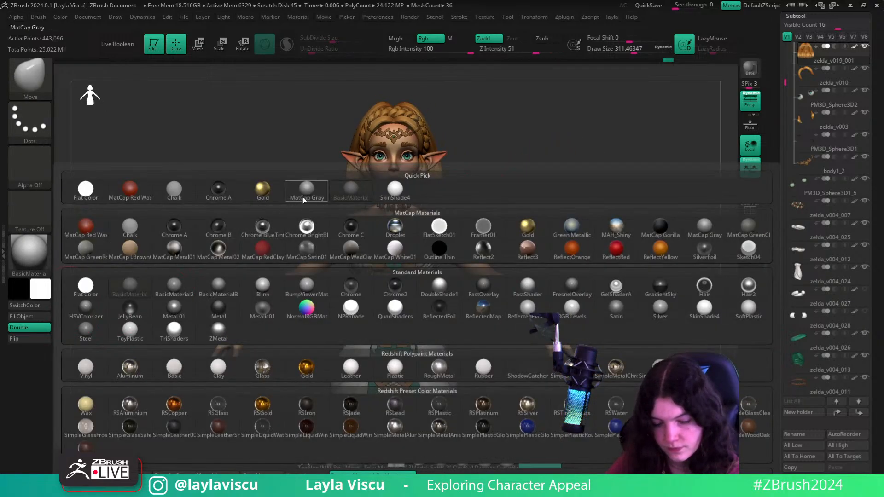
pyautogui.click(405, 195)
pyautogui.moveTo(543, 214)
pyautogui.keyDown('alt'); pyautogui.mouseDown(button='right')
pyautogui.moveTo(557, 235)
pyautogui.moveTo(545, 214)
pyautogui.moveTo(615, 231)
pyautogui.moveTo(600, 229)
pyautogui.moveTo(541, 261)
pyautogui.mouseUp(button='right'); pyautogui.keyUp('alt')
# - Save the tool as a new version named zelda_v020 in the zbrush folder
pyautogui.hotkey('ctrl', 's')
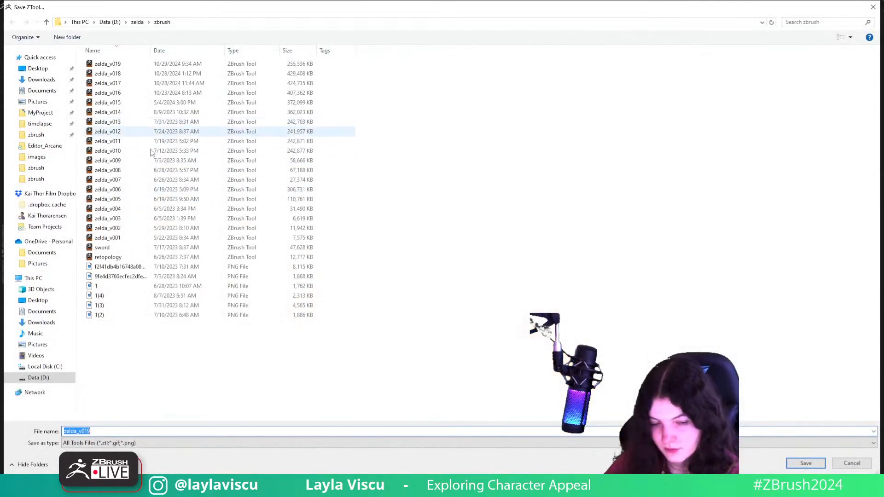
pyautogui.click(112, 65)
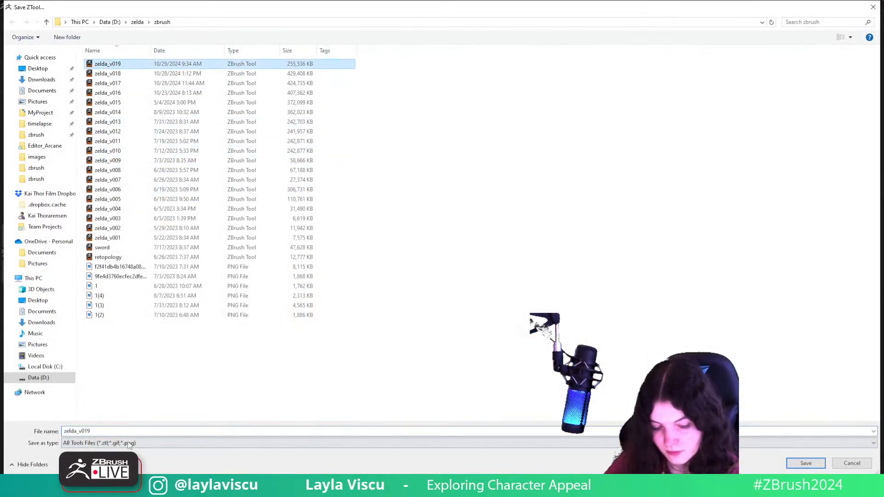
pyautogui.doubleClick(87, 431)
pyautogui.write('20')
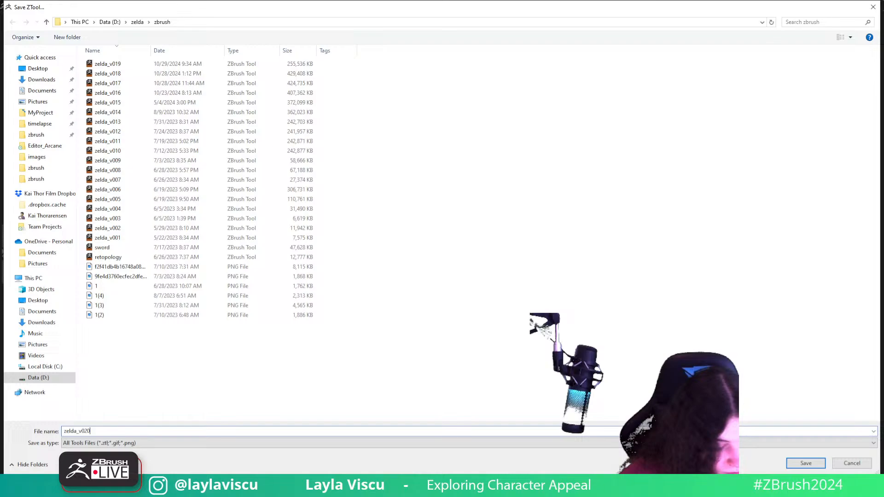
pyautogui.press('Return')
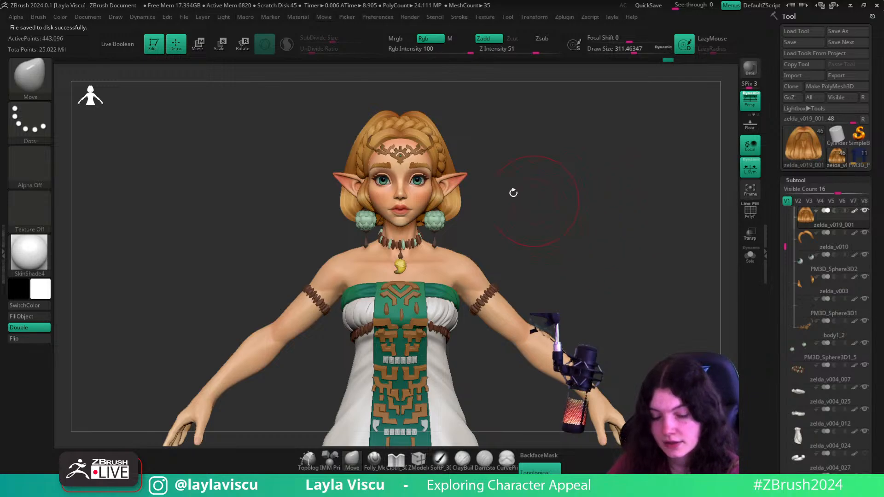
# - Switch the material to BasicMaterial and hide the polypaint colours on all subtools to show the whole figure in grey
pyautogui.moveTo(548, 220)
pyautogui.keyDown('alt'); pyautogui.mouseDown()
pyautogui.moveTo(591, 217)
pyautogui.moveTo(590, 247)
pyautogui.moveTo(570, 239)
pyautogui.moveTo(601, 221)
pyautogui.mouseUp(); pyautogui.keyUp('alt')
pyautogui.press('shift')
pyautogui.press('s')
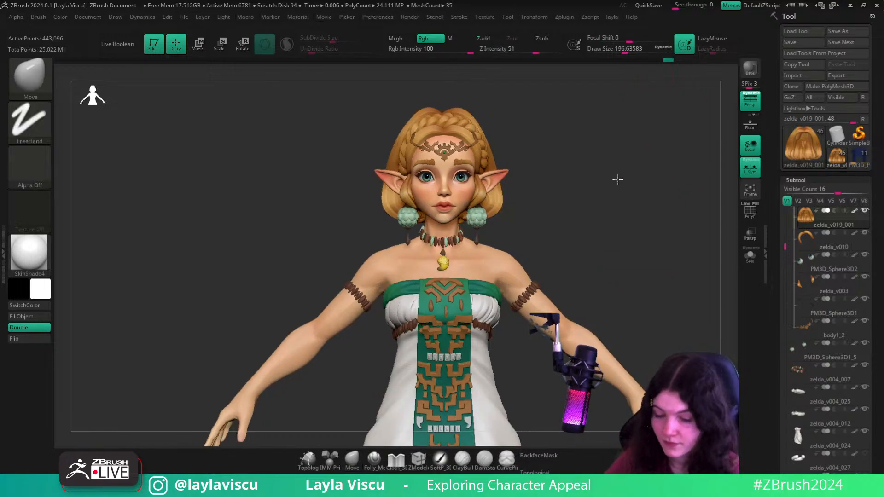
pyautogui.keyDown('ctrl'); pyautogui.moveTo(617, 179); pyautogui.dragTo(511, 225, button='right'); pyautogui.keyUp('ctrl')
pyautogui.click(29, 256)
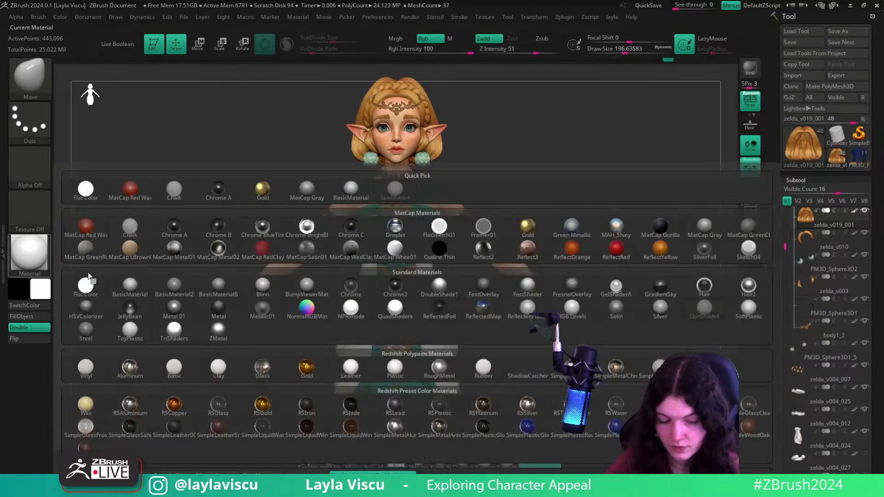
pyautogui.click(130, 285)
pyautogui.keyDown('ctrl'); pyautogui.keyDown('shift'); pyautogui.click(855, 211); pyautogui.keyUp('shift'); pyautogui.keyUp('ctrl')
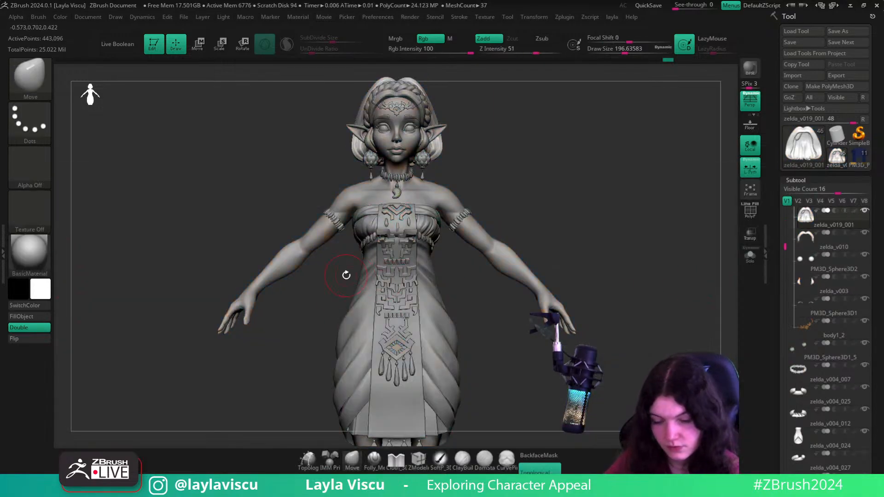
pyautogui.moveTo(559, 205)
pyautogui.mouseDown(button='right')
pyautogui.moveTo(499, 198)
pyautogui.moveTo(481, 205)
pyautogui.mouseUp(button='right')
pyautogui.keyDown('shift'); pyautogui.moveTo(538, 214); pyautogui.dragTo(552, 247, button='right'); pyautogui.keyUp('shift')
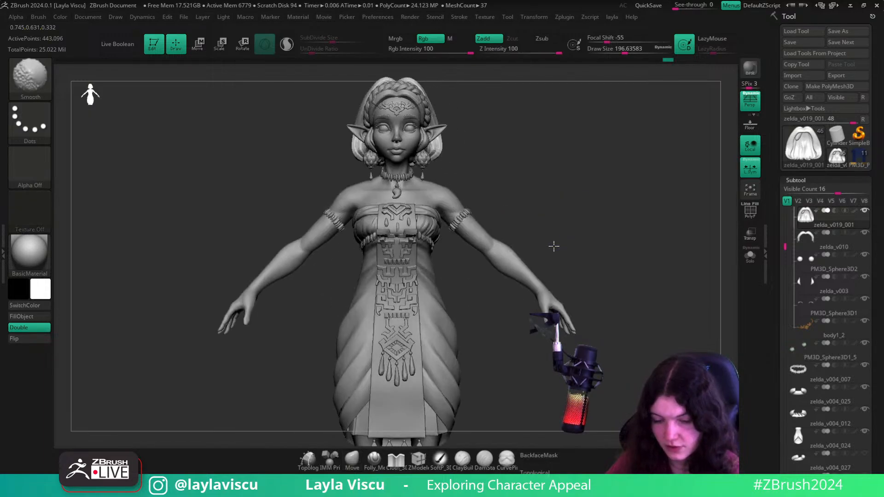
pyautogui.moveTo(562, 187)
pyautogui.mouseDown(button='right')
pyautogui.moveTo(556, 230)
pyautogui.moveTo(525, 215)
pyautogui.moveTo(617, 209)
pyautogui.moveTo(637, 225)
pyautogui.moveTo(635, 242)
pyautogui.moveTo(566, 201)
pyautogui.moveTo(569, 180)
pyautogui.mouseUp(button='right')
# - Select the draped white dress subtool, set the draw size to about 358, and inspect its folds and hem from all sides
pyautogui.keyDown('alt'); pyautogui.click(433, 299); pyautogui.keyUp('alt')
pyautogui.press('s')
pyautogui.moveTo(441, 303); pyautogui.dragTo(452, 303)
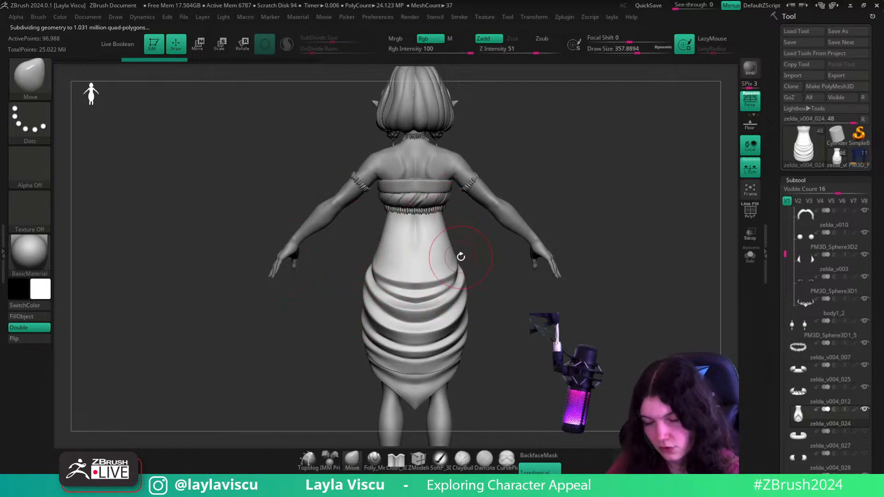
pyautogui.moveTo(480, 256)
pyautogui.mouseDown(button='right')
pyautogui.moveTo(488, 276)
pyautogui.moveTo(614, 260)
pyautogui.moveTo(621, 290)
pyautogui.mouseUp(button='right')
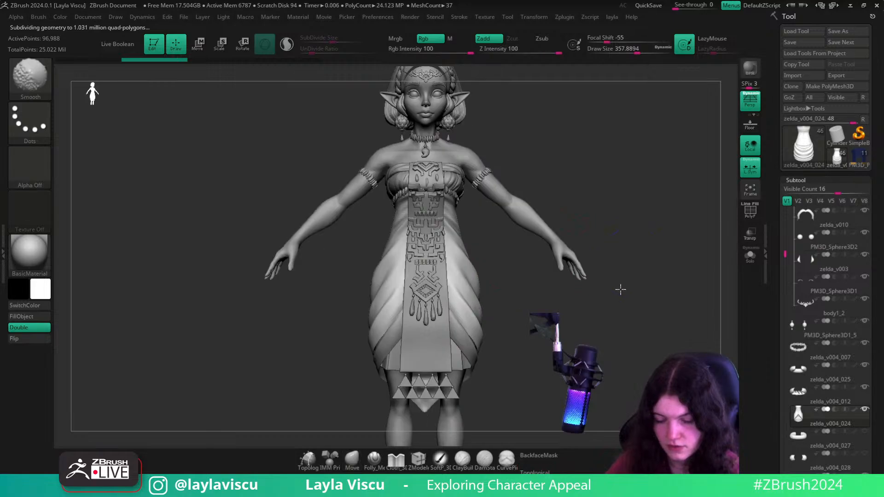
pyautogui.moveTo(552, 217)
pyautogui.mouseDown(button='right')
pyautogui.moveTo(427, 230)
pyautogui.moveTo(556, 389)
pyautogui.moveTo(435, 264)
pyautogui.mouseUp(button='right')
pyautogui.moveTo(414, 315); pyautogui.dragTo(390, 373, button='right')
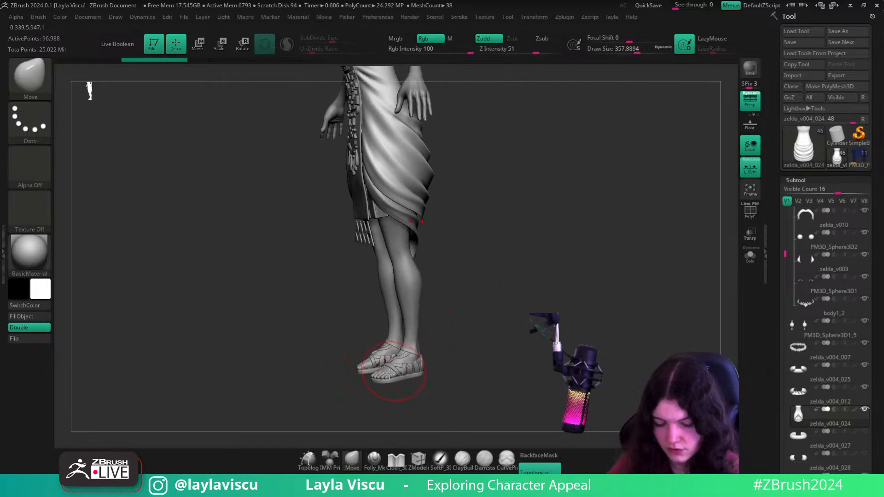
pyautogui.keyDown('shift'); pyautogui.moveTo(478, 329); pyautogui.dragTo(515, 278, button='right'); pyautogui.keyUp('shift')
pyautogui.keyDown('alt'); pyautogui.moveTo(515, 185); pyautogui.dragTo(536, 334, button='right'); pyautogui.keyUp('alt')
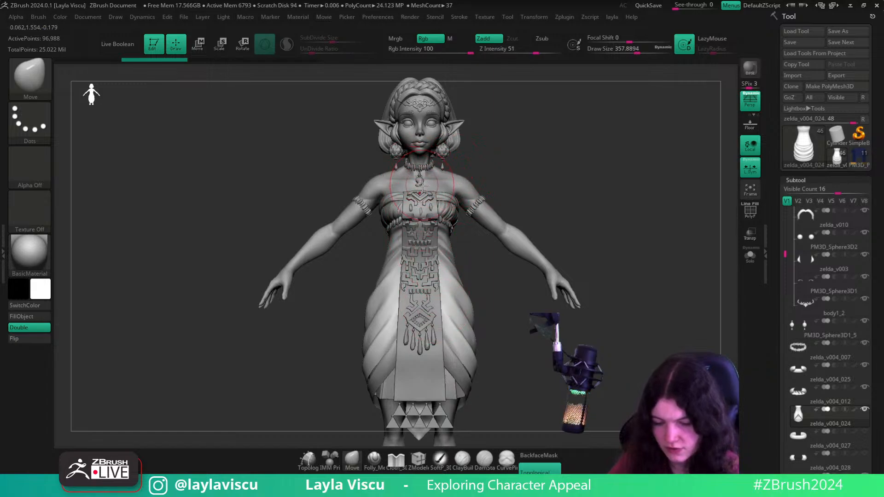
pyautogui.keyDown('alt'); pyautogui.moveTo(551, 154); pyautogui.dragTo(557, 192, button='right'); pyautogui.keyUp('alt')
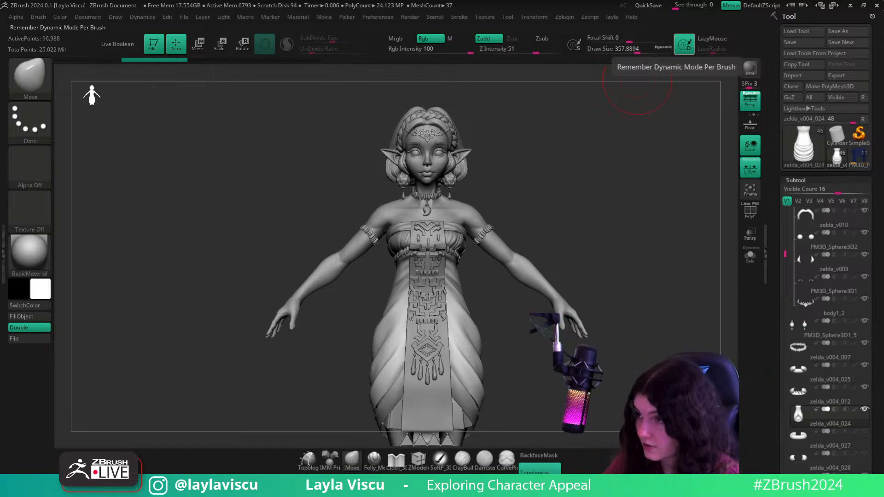
# - Examine the portrait and full-body outfit references on the reference board and compare them with the grey figure
pyautogui.moveTo(883, 276); pyautogui.dragTo(562, 186, button='right')
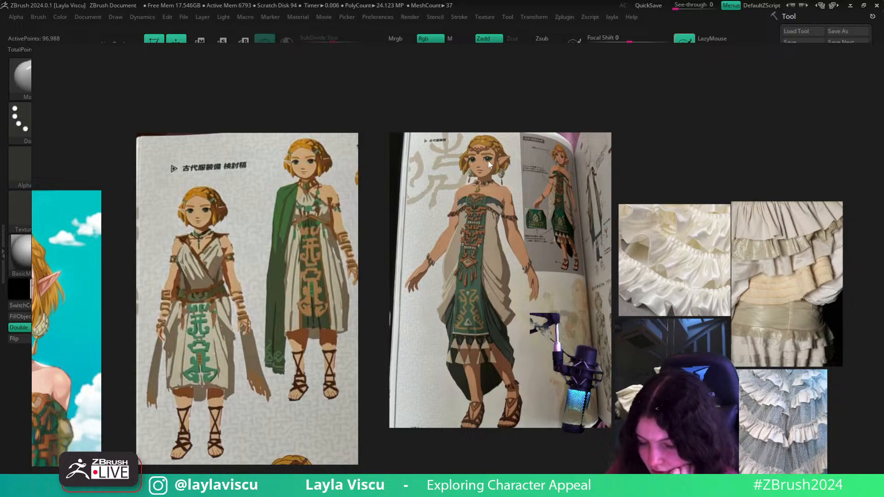
pyautogui.scroll(-3, 487, 161)
pyautogui.moveTo(184, 249); pyautogui.dragTo(430, 214, button='middle')
pyautogui.scroll(4, 427, 212)
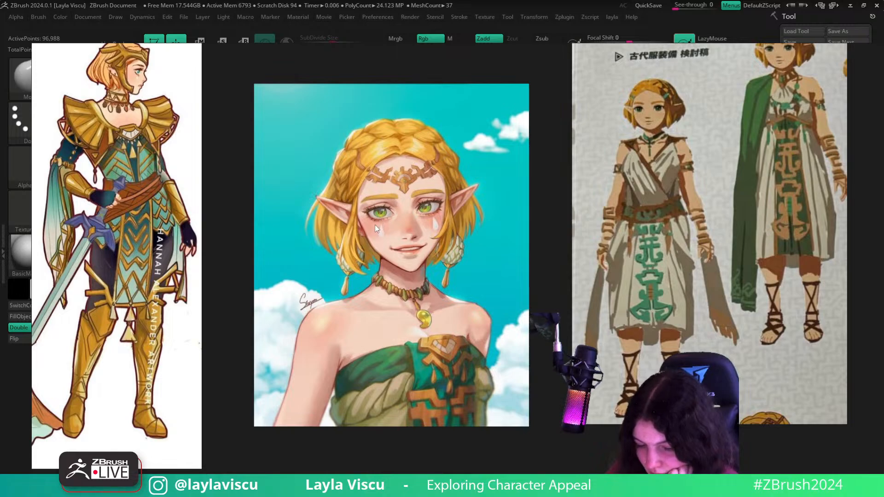
pyautogui.scroll(-2, 608, 210)
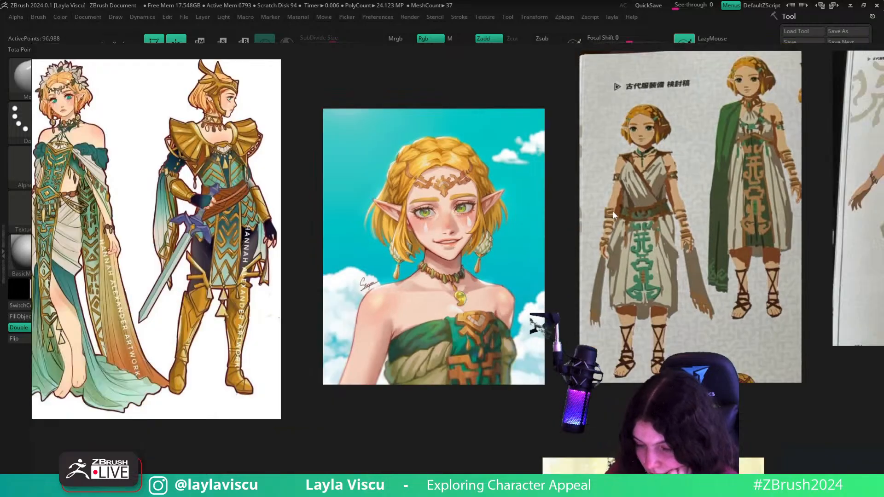
pyautogui.moveTo(694, 219); pyautogui.dragTo(473, 280, button='middle')
pyautogui.moveTo(553, 288); pyautogui.dragTo(485, 262, button='middle')
pyautogui.scroll(1, 665, 196)
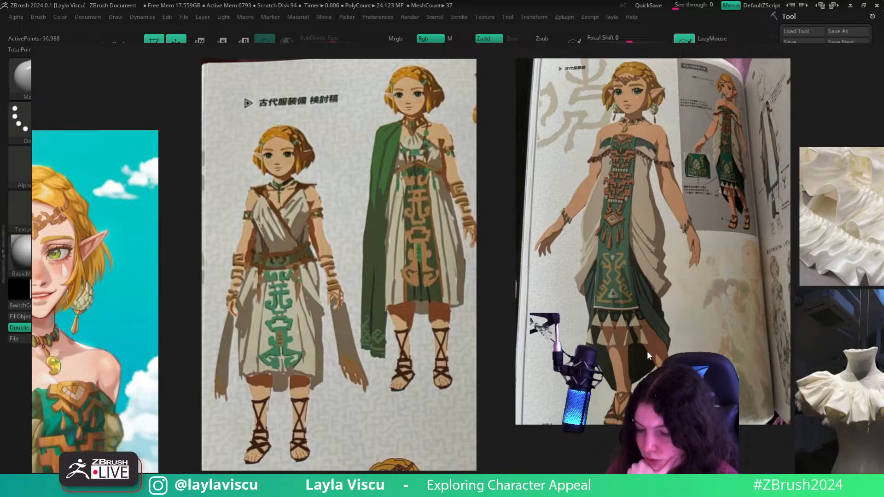
pyautogui.moveTo(647, 352); pyautogui.dragTo(883, 0, button='right')
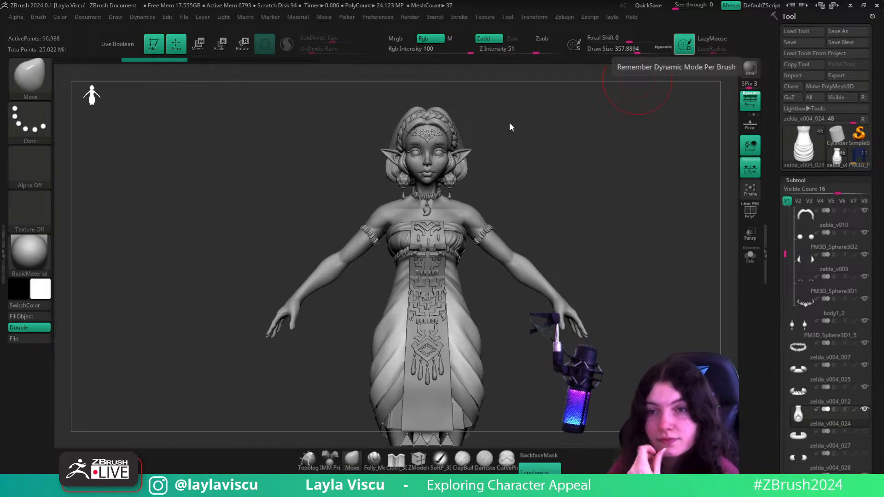
pyautogui.moveTo(594, 211); pyautogui.dragTo(596, 207)
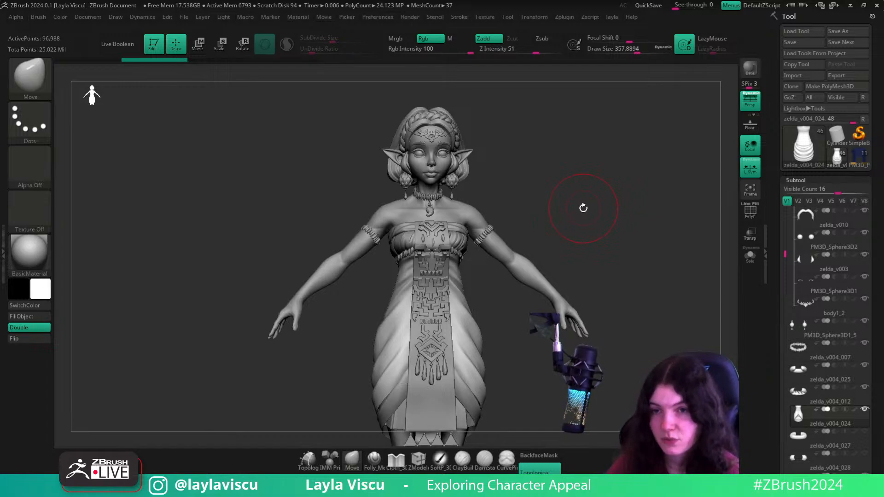
pyautogui.moveTo(608, 236)
pyautogui.mouseDown()
pyautogui.moveTo(565, 216)
pyautogui.moveTo(483, 257)
pyautogui.moveTo(592, 249)
pyautogui.mouseUp()
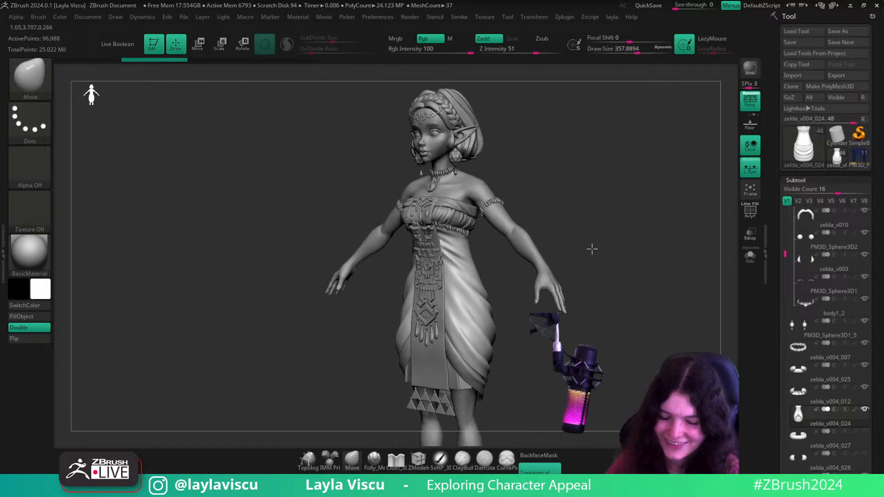
# - Select the pleated chest band subtool, set the Move brush draw size to about 136, and adjust the band's front folds
pyautogui.keyDown('alt'); pyautogui.click(458, 223); pyautogui.keyUp('alt')
pyautogui.keyDown('ctrl'); pyautogui.moveTo(479, 230); pyautogui.dragTo(507, 258, button='right'); pyautogui.keyUp('ctrl')
pyautogui.moveTo(506, 258)
pyautogui.mouseDown()
pyautogui.moveTo(525, 276)
pyautogui.moveTo(655, 280)
pyautogui.moveTo(531, 242)
pyautogui.mouseUp()
pyautogui.keyDown('ctrl'); pyautogui.moveTo(531, 242); pyautogui.dragTo(520, 281, button='right'); pyautogui.keyUp('ctrl')
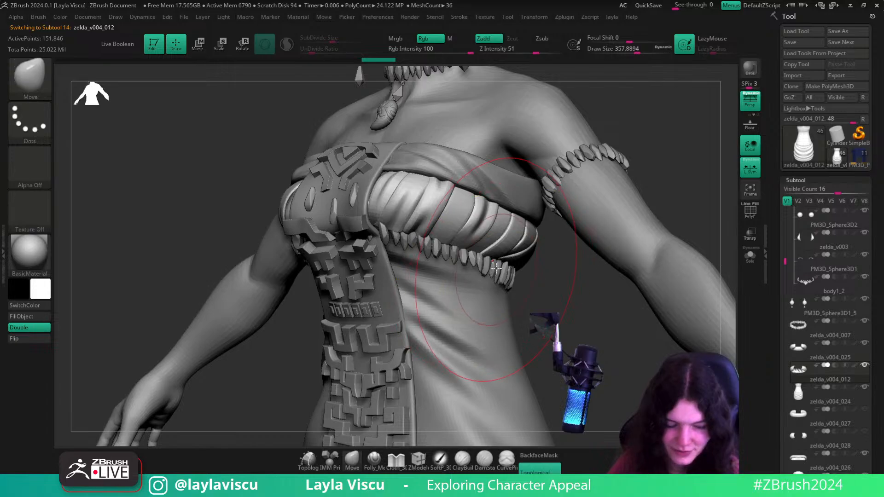
pyautogui.press('s')
pyautogui.moveTo(470, 216); pyautogui.dragTo(460, 216)
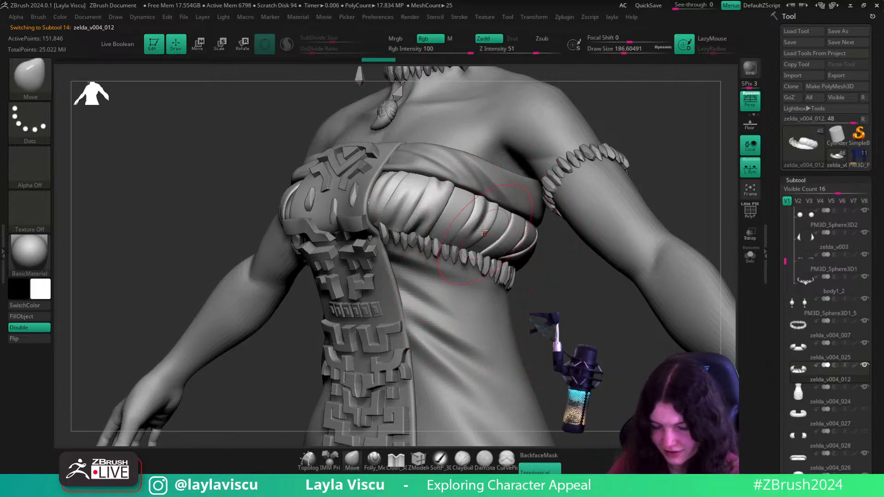
pyautogui.moveTo(512, 280); pyautogui.dragTo(455, 259)
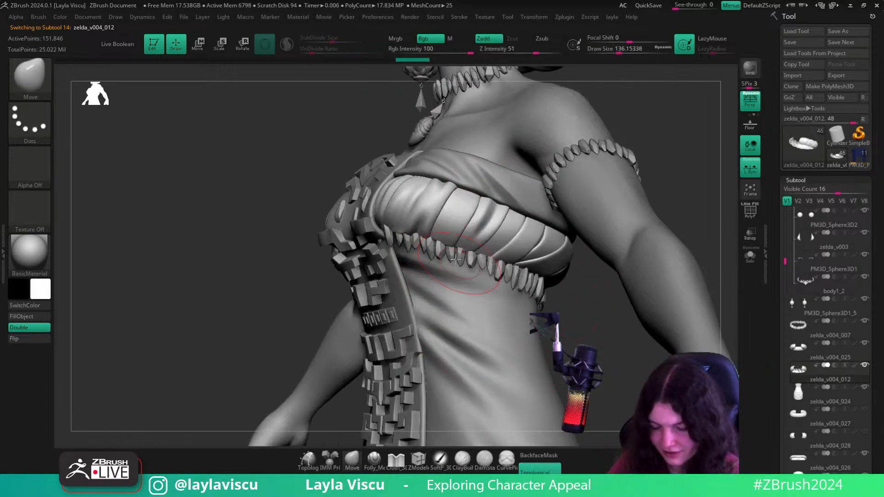
# - Reshape the pleated chest band along its side beneath the arm, using the Move brush at a draw size of about 104
pyautogui.moveTo(592, 328)
pyautogui.mouseDown()
pyautogui.moveTo(434, 270)
pyautogui.moveTo(464, 260)
pyautogui.moveTo(621, 313)
pyautogui.moveTo(709, 313)
pyautogui.mouseUp()
pyautogui.moveTo(671, 250); pyautogui.dragTo(702, 240)
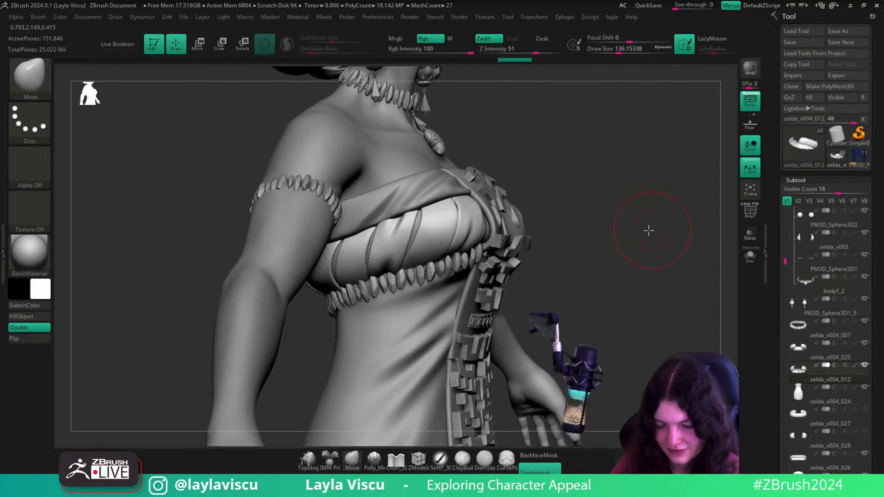
pyautogui.moveTo(598, 245); pyautogui.dragTo(631, 243)
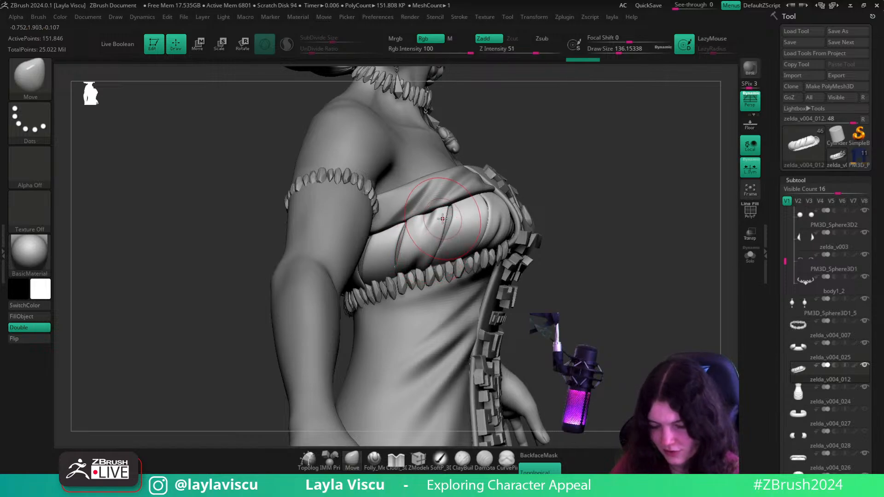
pyautogui.press('[')
pyautogui.press(']')
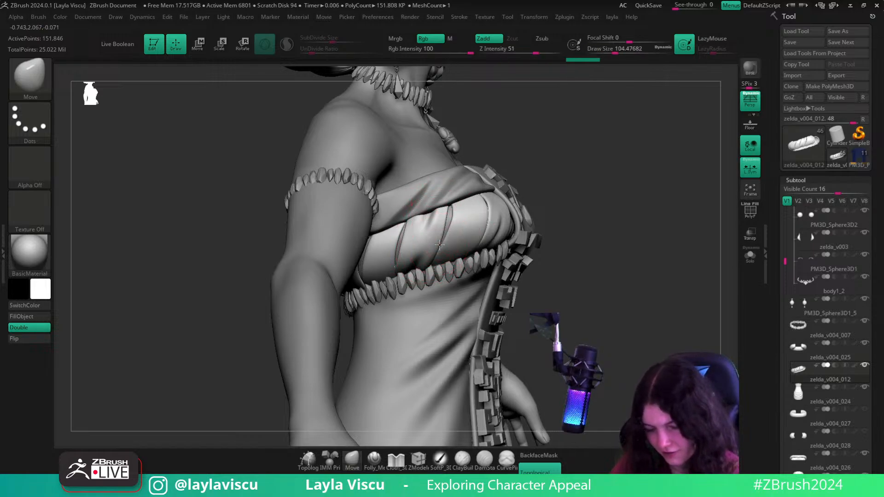
pyautogui.moveTo(591, 278); pyautogui.dragTo(594, 218)
pyautogui.moveTo(561, 249)
pyautogui.mouseDown()
pyautogui.moveTo(578, 287)
pyautogui.moveTo(554, 299)
pyautogui.moveTo(527, 347)
pyautogui.mouseUp()
# - Undo the last stroke and nudge the pleated band's upper edge across the back at a draw size of about 145
pyautogui.press('ctrl')
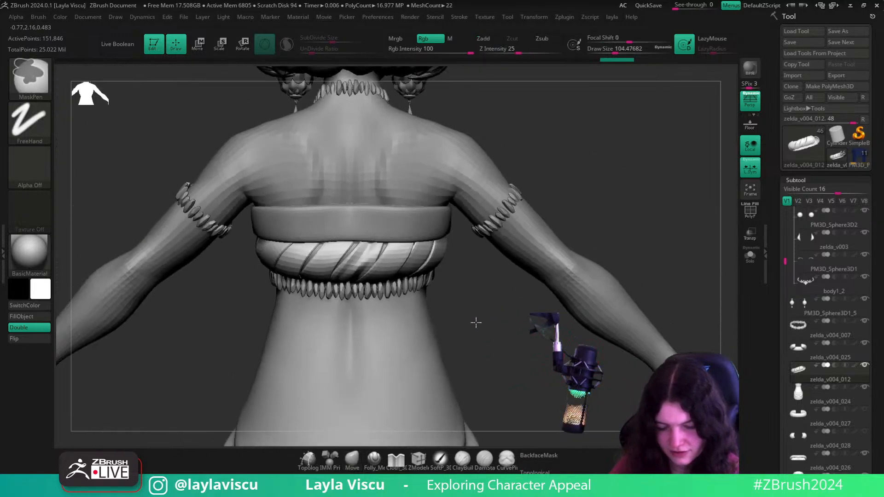
pyautogui.keyDown('ctrl'); pyautogui.moveTo(476, 323); pyautogui.dragTo(476, 359, button='right'); pyautogui.keyUp('ctrl')
pyautogui.moveTo(515, 318); pyautogui.dragTo(511, 276)
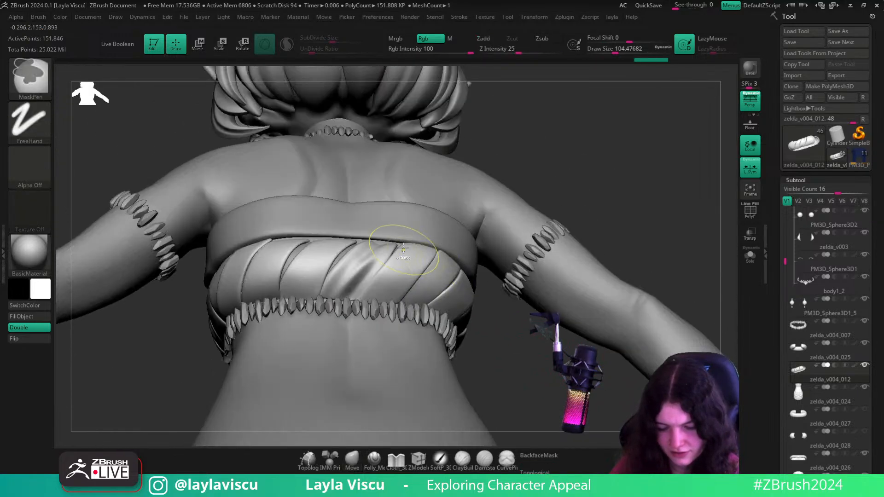
pyautogui.keyDown('shift'); pyautogui.moveTo(543, 361); pyautogui.dragTo(539, 389); pyautogui.keyUp('shift')
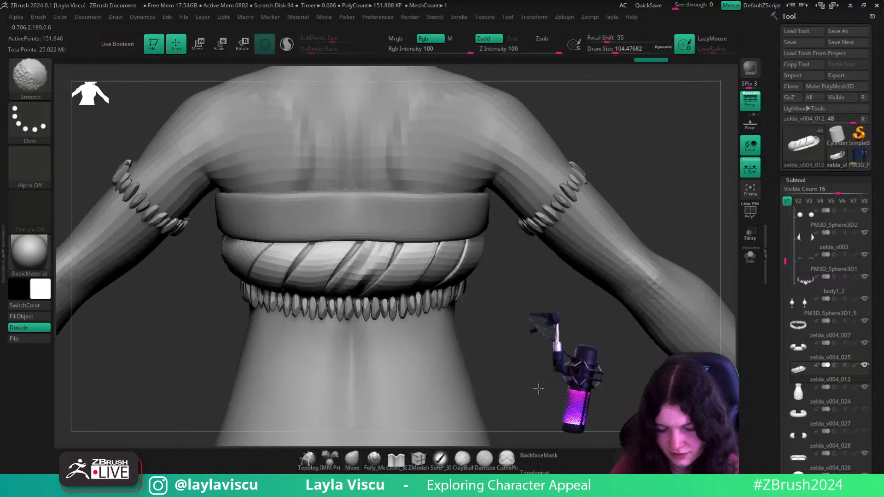
pyautogui.hotkey('ctrl', 'z')
pyautogui.press('s')
pyautogui.click(385, 247)
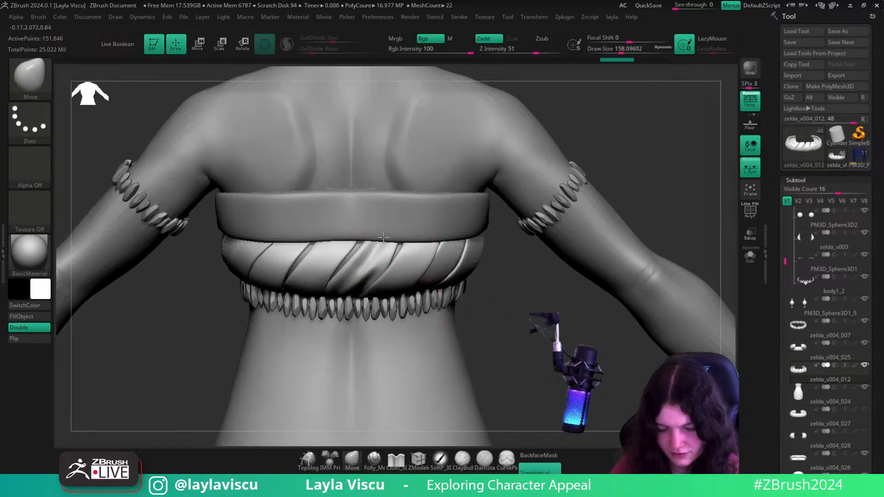
pyautogui.press('s')
pyautogui.click(401, 239)
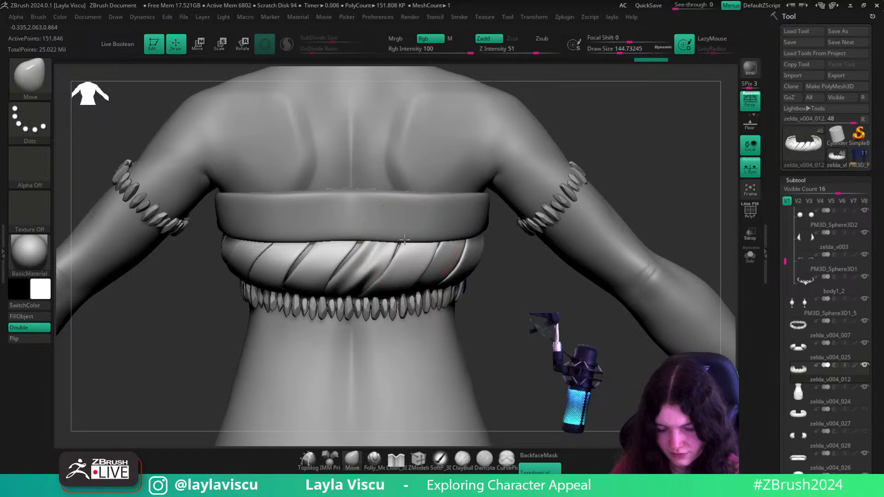
# - Set the draw size to about 136, try moving the pleats at the middle of the back, and undo the last strokes
pyautogui.hotkey('ctrl', 'shift', 'z')
pyautogui.moveTo(469, 304); pyautogui.dragTo(479, 276)
pyautogui.press('s')
pyautogui.click(346, 291)
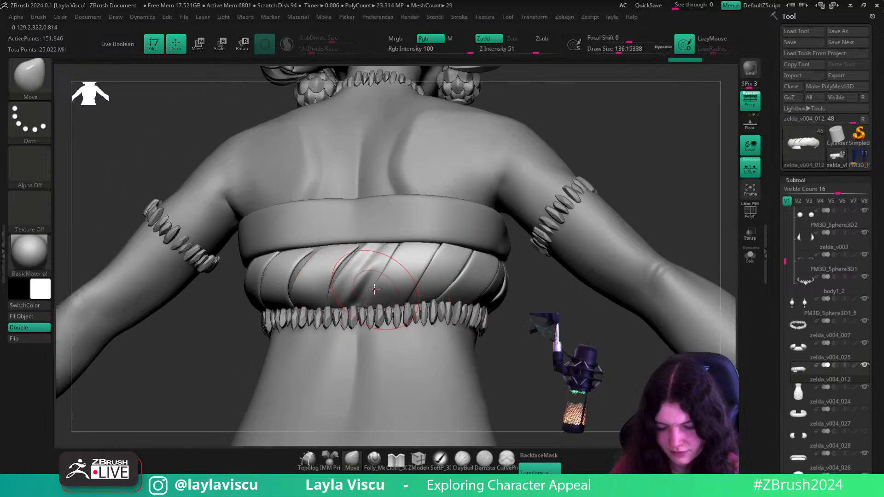
pyautogui.hotkey('ctrl', 'z')
pyautogui.hotkey('ctrl', 'z')
pyautogui.hotkey('ctrl', 'z')
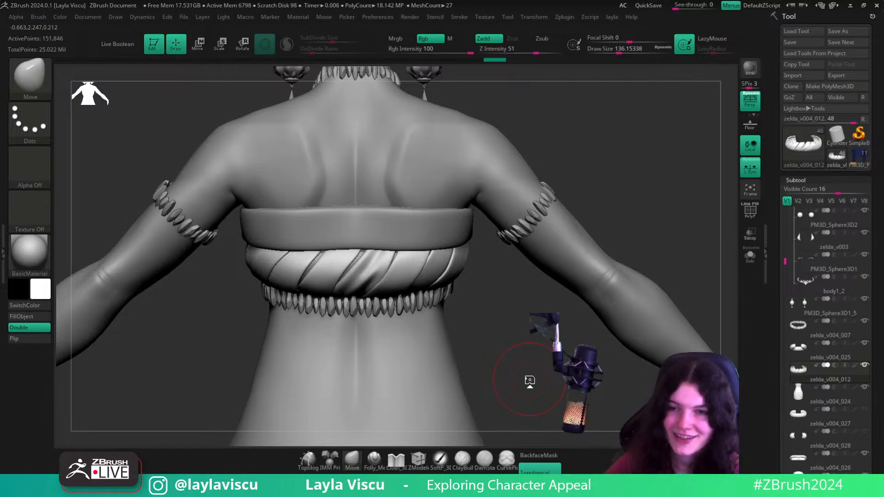
# - Nudge the pleated band's upper edge at the back so it follows the underside of the plain strap
pyautogui.moveTo(506, 329); pyautogui.dragTo(504, 262)
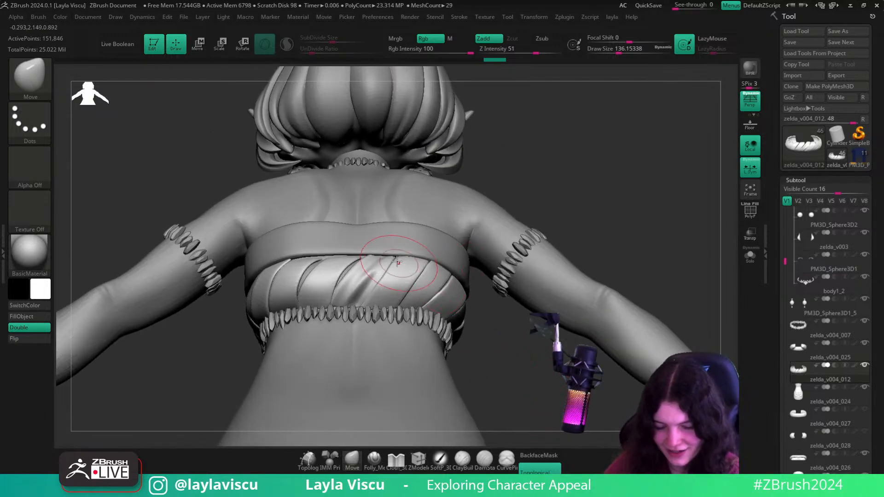
pyautogui.moveTo(361, 249); pyautogui.dragTo(361, 265)
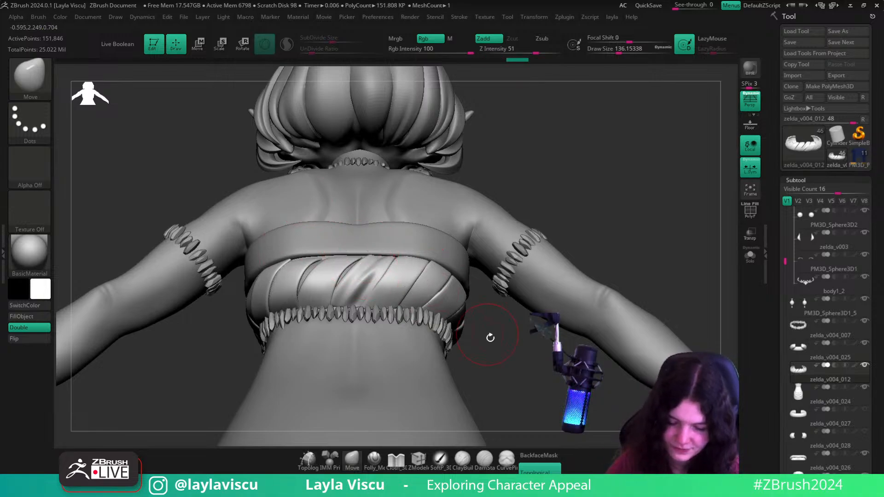
pyautogui.moveTo(490, 336); pyautogui.dragTo(479, 382)
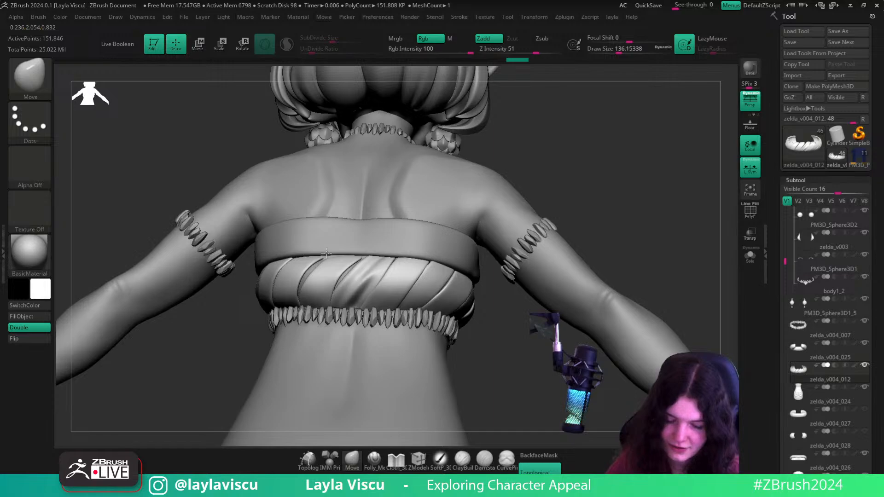
pyautogui.moveTo(327, 253); pyautogui.dragTo(349, 259)
pyautogui.moveTo(507, 414); pyautogui.dragTo(517, 367)
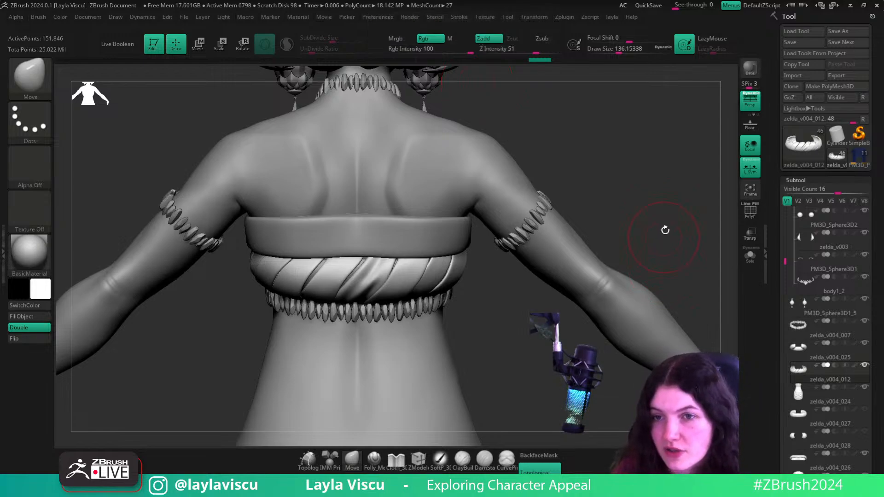
# - Refine the pleats at the back of the chest band from a low angle and check the dress from behind and front
pyautogui.moveTo(663, 228); pyautogui.dragTo(670, 231)
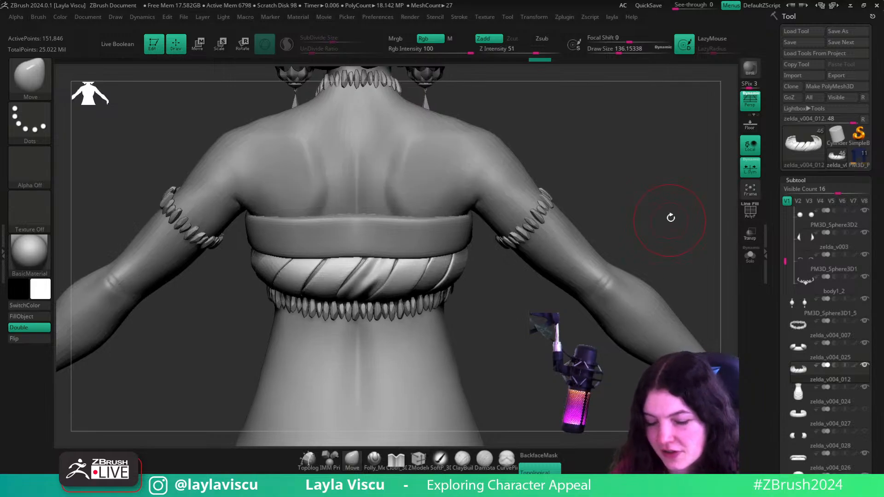
pyautogui.moveTo(669, 217)
pyautogui.mouseDown()
pyautogui.moveTo(669, 202)
pyautogui.moveTo(610, 258)
pyautogui.moveTo(604, 297)
pyautogui.moveTo(609, 256)
pyautogui.mouseUp()
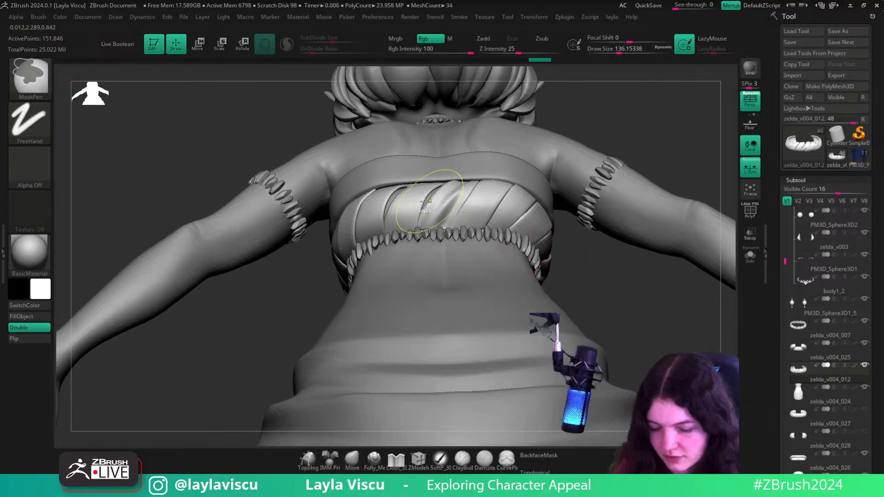
pyautogui.keyDown('ctrl'); pyautogui.moveTo(435, 204); pyautogui.dragTo(458, 285, button='right'); pyautogui.keyUp('ctrl')
pyautogui.moveTo(715, 364); pyautogui.dragTo(755, 359)
pyautogui.keyDown('ctrl'); pyautogui.moveTo(443, 255); pyautogui.dragTo(627, 351, button='right'); pyautogui.keyUp('ctrl')
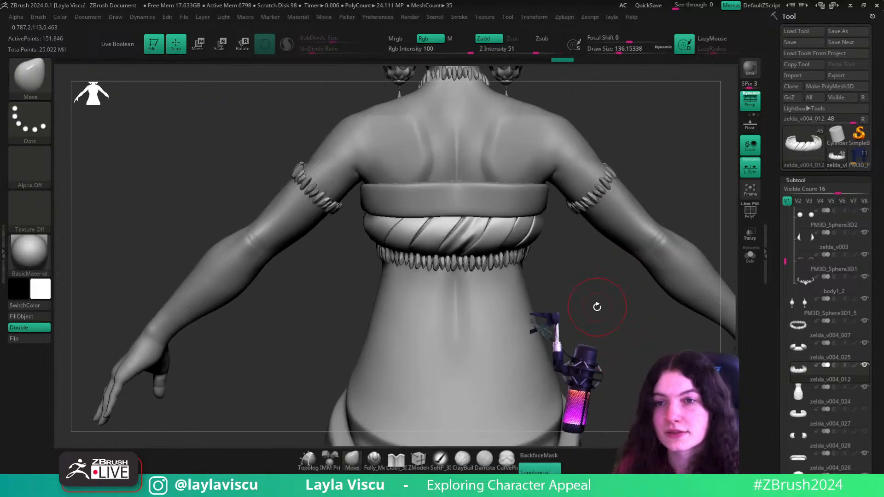
pyautogui.keyDown('ctrl'); pyautogui.moveTo(597, 315); pyautogui.dragTo(576, 303, button='right'); pyautogui.keyUp('ctrl')
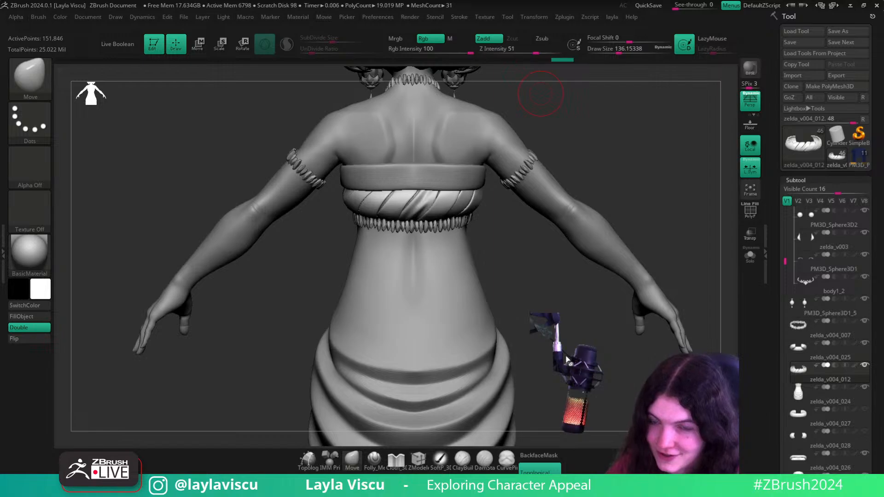
pyautogui.moveTo(541, 93); pyautogui.dragTo(600, 313)
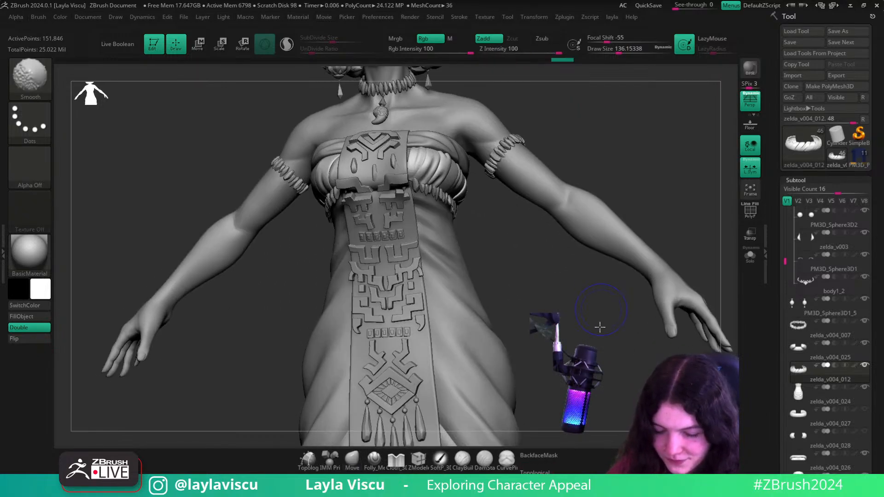
# - Select the bead necklace and adjust its fit around the neck with the Move brush at a Draw Size of about 207
pyautogui.keyDown('ctrl'); pyautogui.moveTo(600, 313); pyautogui.dragTo(512, 310, button='right'); pyautogui.keyUp('ctrl')
pyautogui.moveTo(606, 244); pyautogui.dragTo(604, 243)
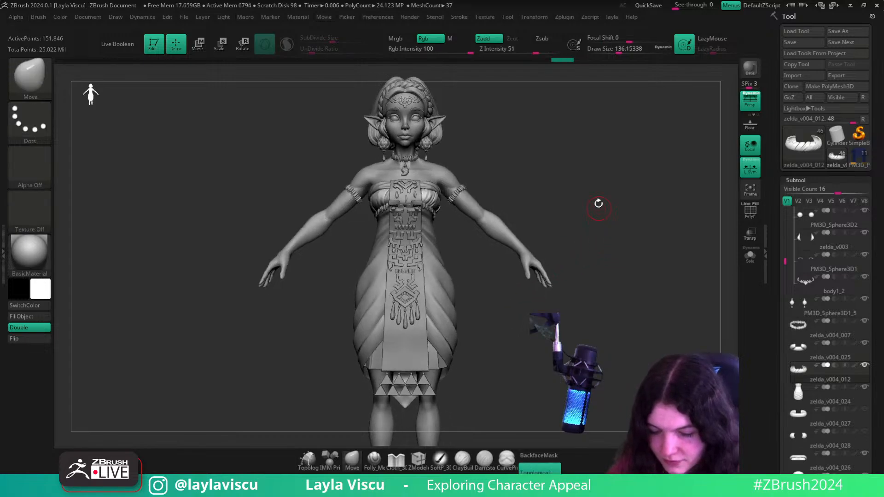
pyautogui.keyDown('alt'); pyautogui.moveTo(596, 203); pyautogui.dragTo(620, 219); pyautogui.keyUp('alt')
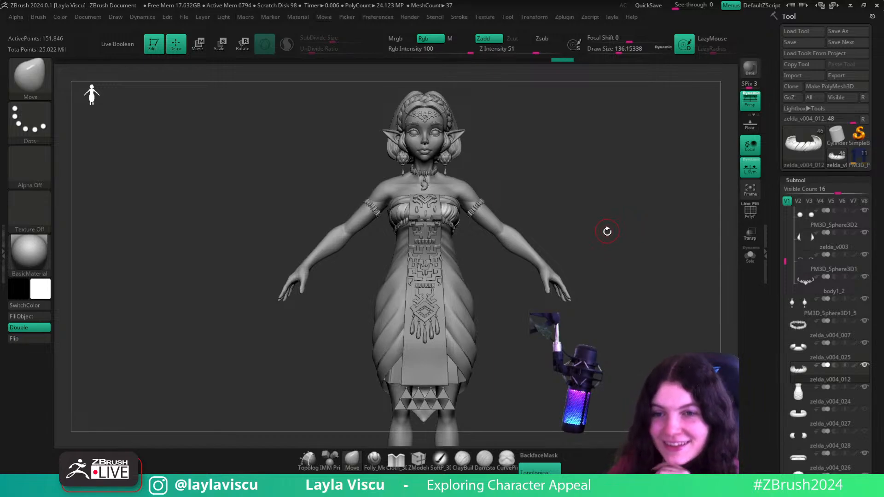
pyautogui.keyDown('ctrl'); pyautogui.moveTo(527, 193); pyautogui.dragTo(437, 175, button='right'); pyautogui.keyUp('ctrl')
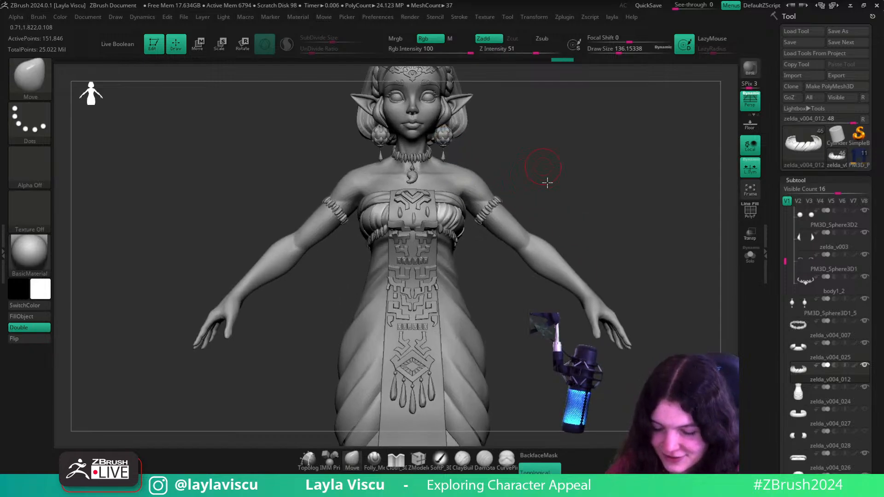
pyautogui.moveTo(546, 181)
pyautogui.keyDown('alt'); pyautogui.mouseDown(button='right')
pyautogui.moveTo(555, 217)
pyautogui.moveTo(450, 205)
pyautogui.mouseUp(button='right'); pyautogui.keyUp('alt')
pyautogui.keyDown('alt'); pyautogui.click(439, 189); pyautogui.keyUp('alt')
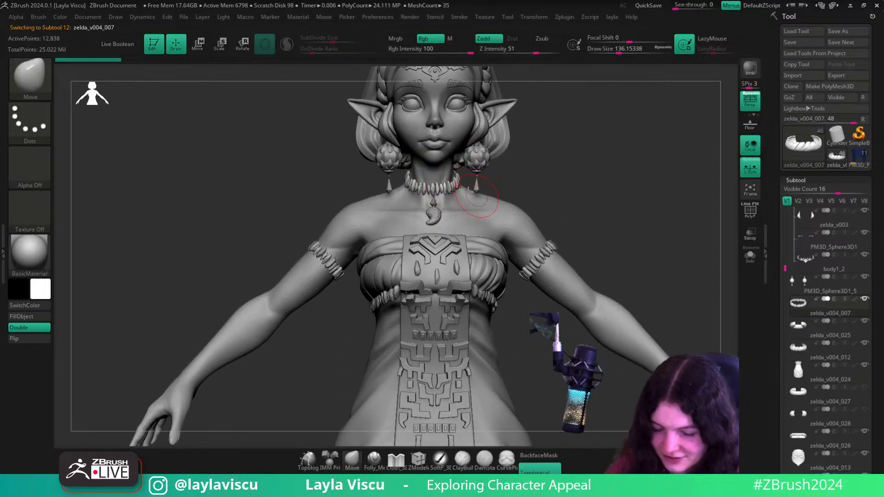
pyautogui.keyDown('ctrl'); pyautogui.moveTo(501, 220); pyautogui.dragTo(440, 188, button='right'); pyautogui.keyUp('ctrl')
pyautogui.press('s')
pyautogui.moveTo(435, 186); pyautogui.dragTo(445, 187)
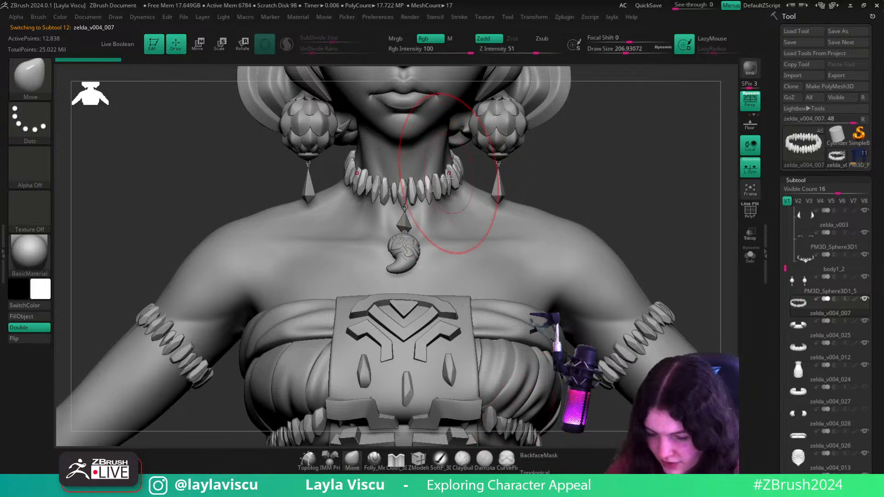
pyautogui.keyDown('ctrl'); pyautogui.moveTo(503, 193); pyautogui.dragTo(318, 184, button='right'); pyautogui.keyUp('ctrl')
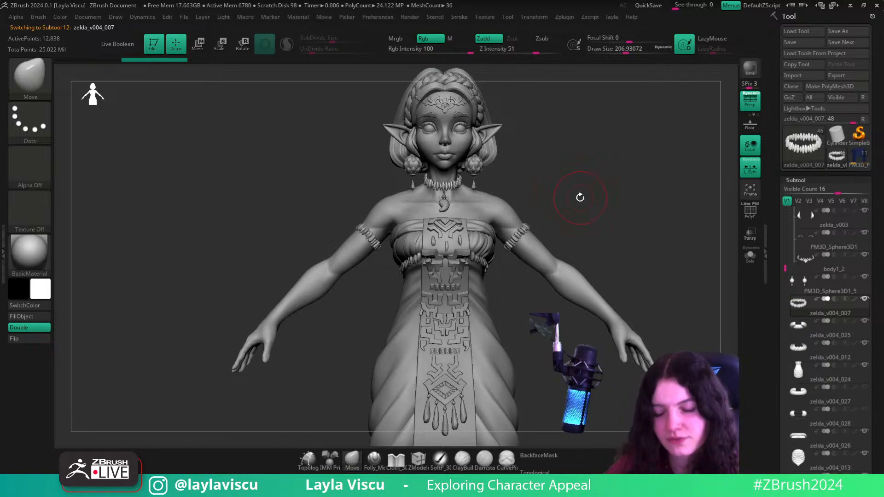
# - Try to reshape the centre strands at the back of the hair with the Move brush
pyautogui.moveTo(569, 201); pyautogui.dragTo(558, 188, button='right')
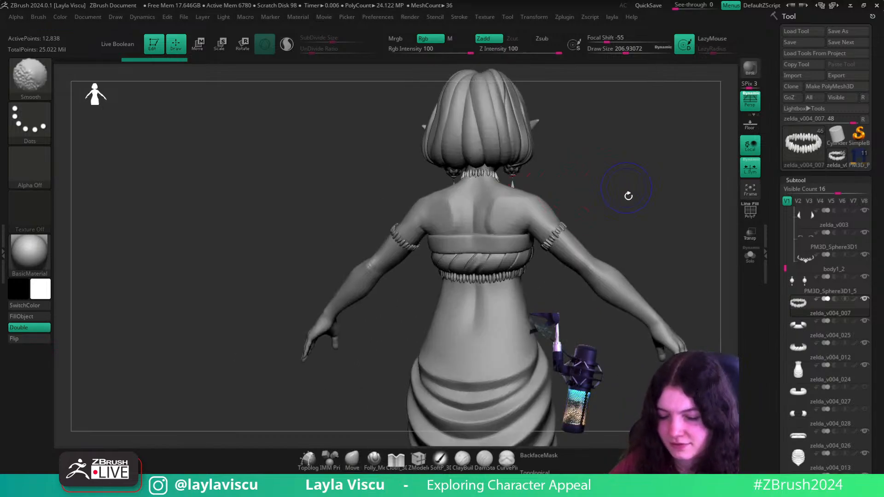
pyautogui.keyDown('shift'); pyautogui.moveTo(627, 195); pyautogui.dragTo(593, 273, button='right'); pyautogui.keyUp('shift')
pyautogui.keyDown('ctrl'); pyautogui.moveTo(471, 205); pyautogui.dragTo(489, 186, button='right'); pyautogui.keyUp('ctrl')
pyautogui.keyDown('alt'); pyautogui.click(489, 186); pyautogui.keyUp('alt')
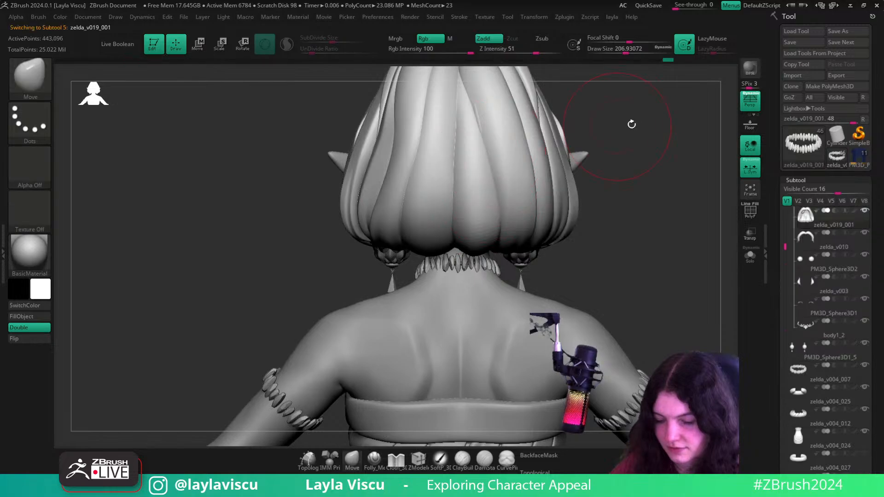
pyautogui.keyDown('alt'); pyautogui.moveTo(631, 125); pyautogui.dragTo(631, 199, button='right'); pyautogui.keyUp('alt')
pyautogui.moveTo(468, 195); pyautogui.dragTo(470, 197)
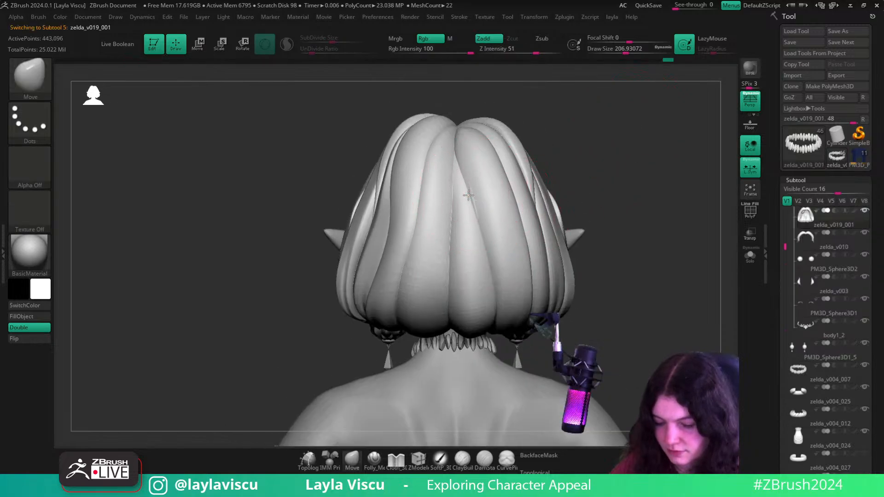
pyautogui.hotkey('ctrl', 'z')
pyautogui.press('f')
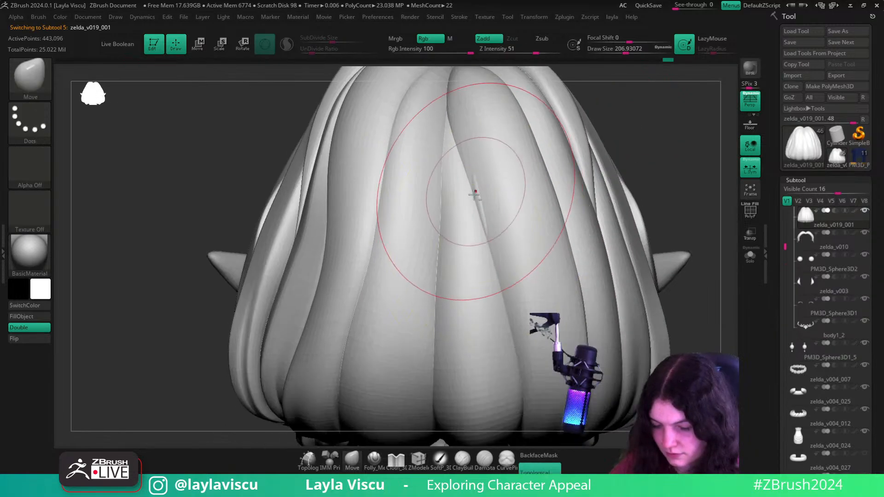
# - Select the dress and reshape its draped folds at the back with the Move brush at a Draw Size of about 331
pyautogui.moveTo(447, 195)
pyautogui.keyDown('ctrl'); pyautogui.mouseDown(button='right')
pyautogui.moveTo(607, 275)
pyautogui.moveTo(557, 194)
pyautogui.mouseUp(button='right'); pyautogui.keyUp('ctrl')
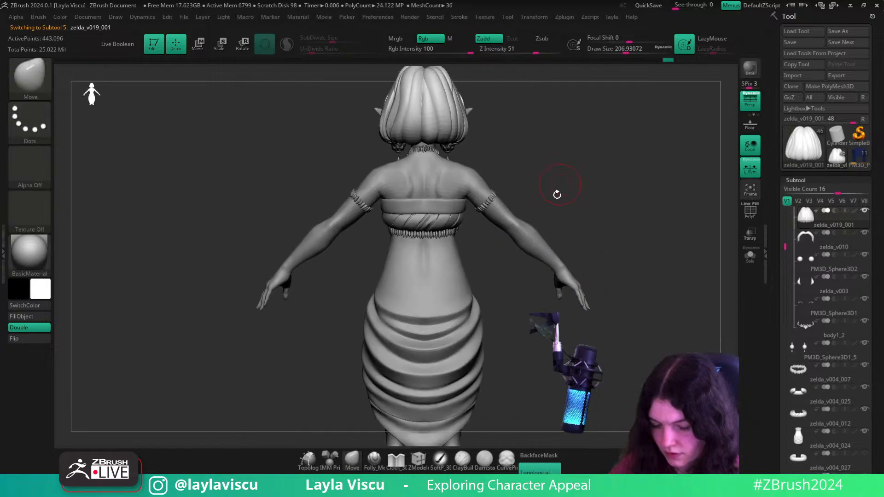
pyautogui.keyDown('alt'); pyautogui.moveTo(449, 308); pyautogui.dragTo(437, 263, button='right'); pyautogui.keyUp('alt')
pyautogui.keyDown('alt'); pyautogui.click(437, 263); pyautogui.keyUp('alt')
pyautogui.press('s')
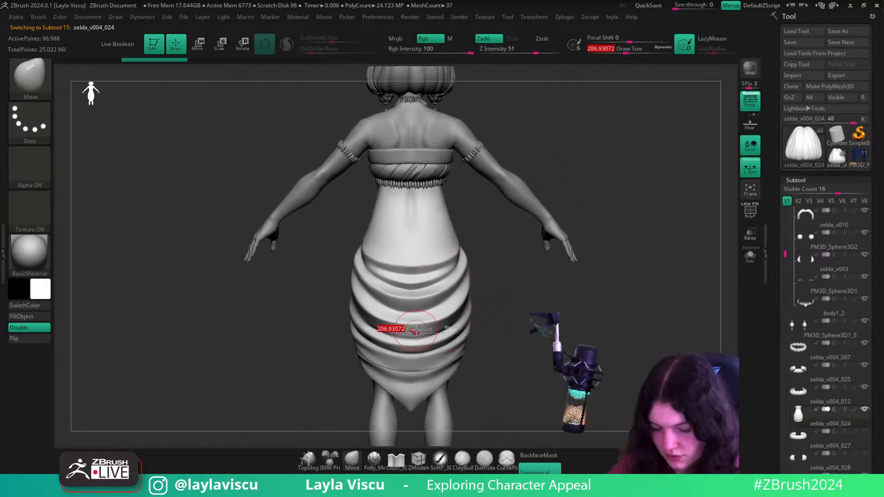
pyautogui.press('s')
pyautogui.moveTo(404, 327)
pyautogui.mouseDown()
pyautogui.moveTo(416, 325)
pyautogui.moveTo(408, 355)
pyautogui.moveTo(388, 341)
pyautogui.moveTo(401, 315)
pyautogui.moveTo(374, 339)
pyautogui.moveTo(369, 325)
pyautogui.mouseUp()
pyautogui.press('s')
pyautogui.press('s')
pyautogui.moveTo(369, 321); pyautogui.dragTo(373, 321)
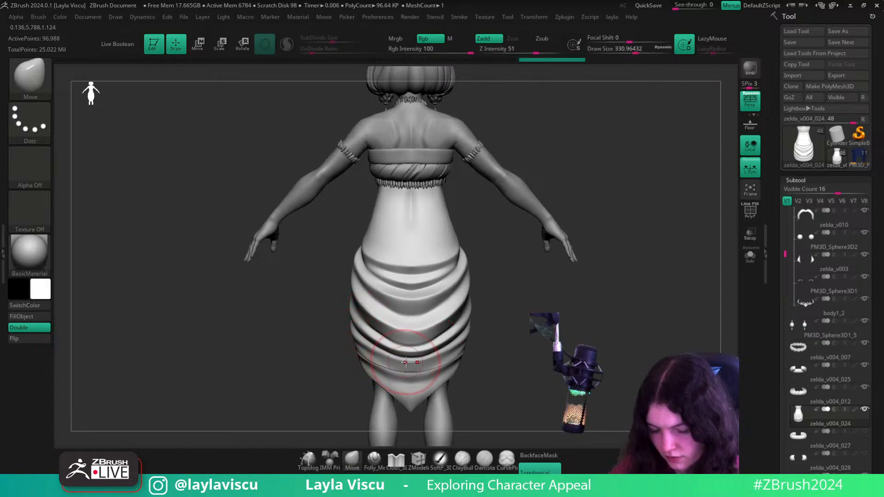
# - Select the gathered chest wrap and adjust its front shape with the Move brush at a Draw Size of about 257
pyautogui.keyDown('ctrl'); pyautogui.moveTo(607, 321); pyautogui.dragTo(594, 280, button='right'); pyautogui.keyUp('ctrl')
pyautogui.moveTo(594, 280); pyautogui.dragTo(606, 343, button='right')
pyautogui.moveTo(607, 258)
pyautogui.keyDown('ctrl'); pyautogui.mouseDown(button='right')
pyautogui.moveTo(606, 250)
pyautogui.moveTo(584, 259)
pyautogui.moveTo(572, 235)
pyautogui.moveTo(600, 269)
pyautogui.moveTo(594, 193)
pyautogui.moveTo(572, 213)
pyautogui.mouseUp(button='right'); pyautogui.keyUp('ctrl')
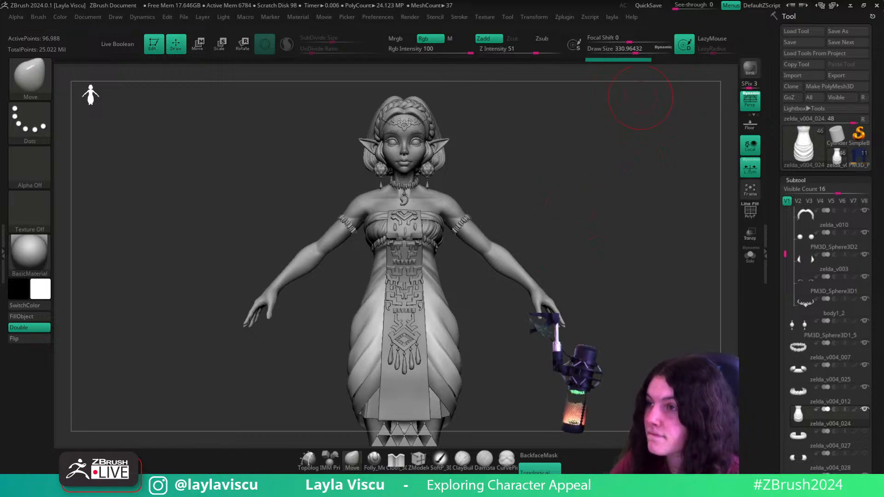
pyautogui.moveTo(582, 238); pyautogui.dragTo(559, 241, button='right')
pyautogui.moveTo(433, 238)
pyautogui.keyDown('ctrl'); pyautogui.mouseDown(button='right')
pyautogui.moveTo(446, 246)
pyautogui.moveTo(438, 243)
pyautogui.mouseUp(button='right'); pyautogui.keyUp('ctrl')
pyautogui.keyDown('alt'); pyautogui.click(451, 253); pyautogui.keyUp('alt')
pyautogui.press('s')
pyautogui.moveTo(455, 243); pyautogui.dragTo(448, 243)
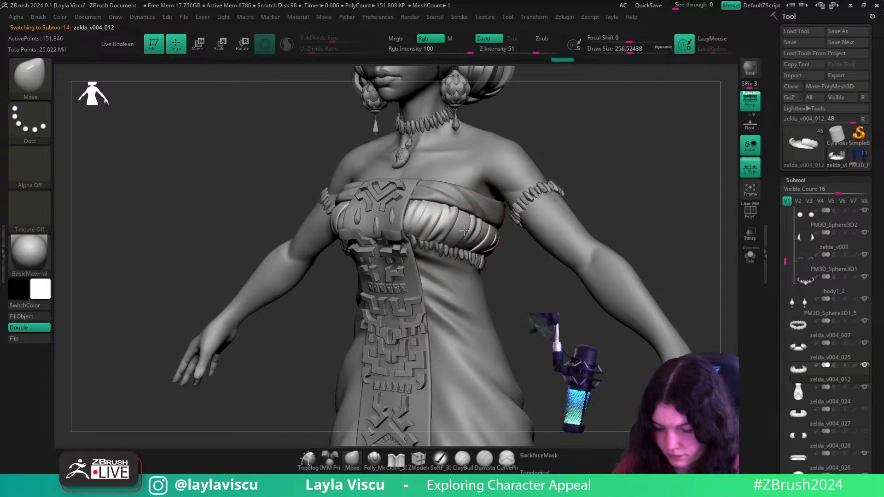
# - Examine the folds and silhouette of the gathered chest wrap from the front and the side
pyautogui.moveTo(511, 278)
pyautogui.mouseDown(button='right')
pyautogui.moveTo(531, 280)
pyautogui.moveTo(505, 319)
pyautogui.moveTo(548, 316)
pyautogui.moveTo(511, 334)
pyautogui.moveTo(525, 295)
pyautogui.mouseUp(button='right')
pyautogui.press('w')
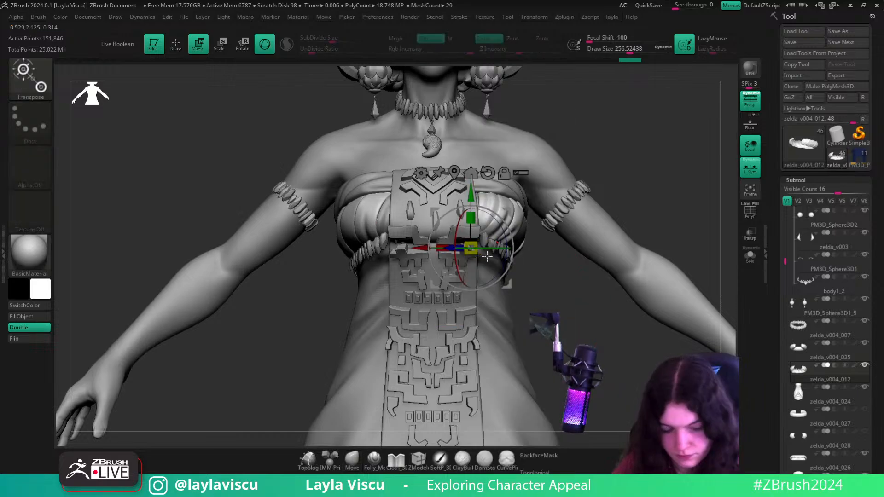
pyautogui.press('b')
pyautogui.press('q')
pyautogui.moveTo(534, 325)
pyautogui.keyDown('ctrl'); pyautogui.mouseDown(button='right')
pyautogui.moveTo(520, 305)
pyautogui.moveTo(519, 318)
pyautogui.moveTo(488, 317)
pyautogui.mouseUp(button='right'); pyautogui.keyUp('ctrl')
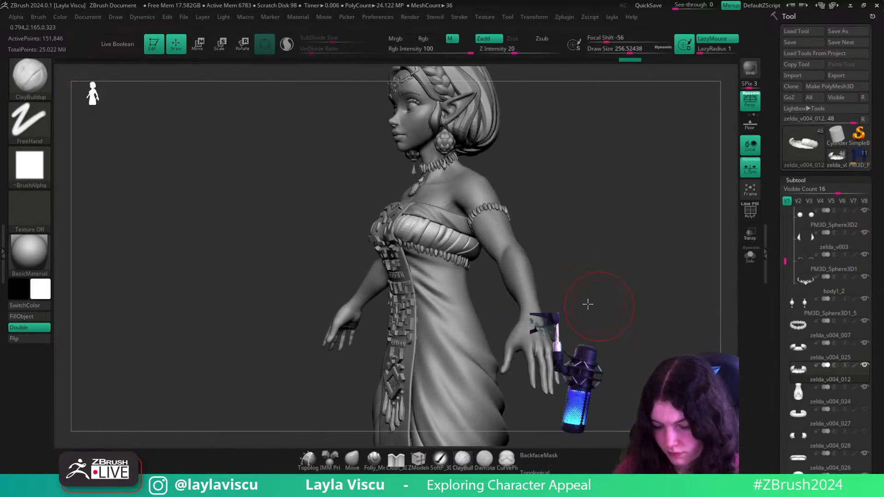
pyautogui.moveTo(588, 303)
pyautogui.mouseDown(button='right')
pyautogui.moveTo(433, 312)
pyautogui.moveTo(575, 329)
pyautogui.mouseUp(button='right')
pyautogui.keyDown('ctrl'); pyautogui.moveTo(418, 220); pyautogui.dragTo(474, 277, button='right'); pyautogui.keyUp('ctrl')
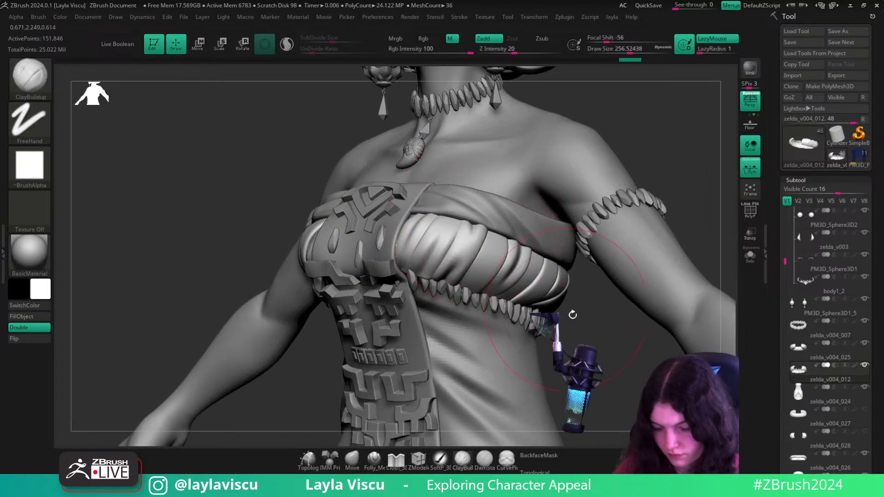
pyautogui.moveTo(570, 313)
pyautogui.keyDown('ctrl'); pyautogui.mouseDown(button='right')
pyautogui.moveTo(594, 322)
pyautogui.moveTo(659, 255)
pyautogui.moveTo(655, 276)
pyautogui.mouseUp(button='right'); pyautogui.keyUp('ctrl')
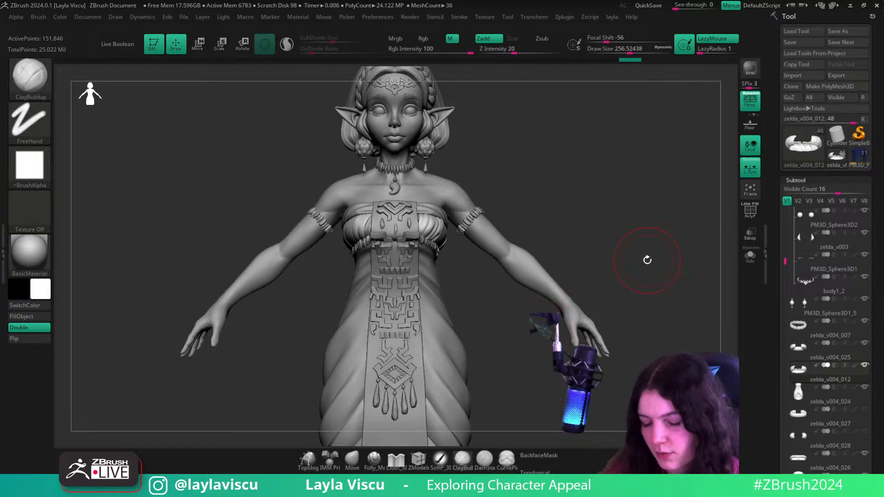
# - Adjust the chest wrap's lower edge along the bead trim from below, using the Move brush at a Draw Size of about 108
pyautogui.moveTo(646, 258)
pyautogui.mouseDown()
pyautogui.moveTo(624, 237)
pyautogui.moveTo(582, 234)
pyautogui.mouseUp()
pyautogui.keyDown('ctrl'); pyautogui.moveTo(479, 197); pyautogui.dragTo(481, 237, button='right'); pyautogui.keyUp('ctrl')
pyautogui.moveTo(405, 223); pyautogui.dragTo(455, 180, button='right')
pyautogui.keyDown('ctrl'); pyautogui.moveTo(182, 290); pyautogui.dragTo(181, 330, button='right'); pyautogui.keyUp('ctrl')
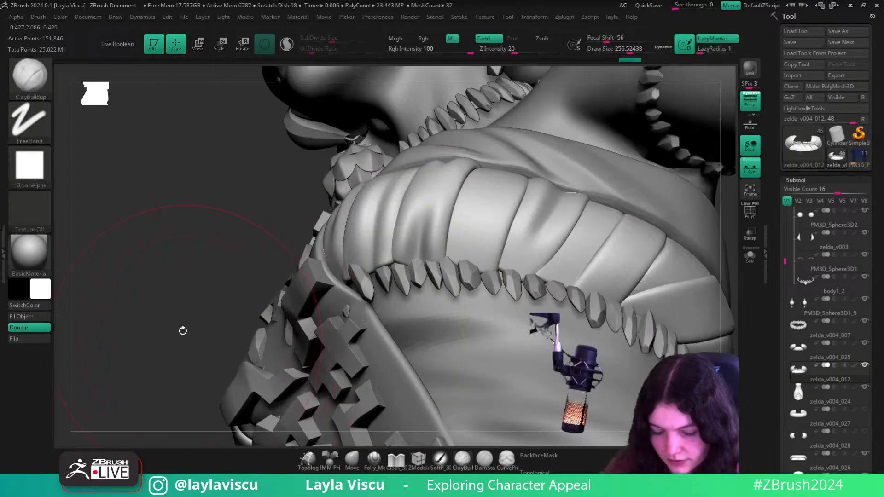
pyautogui.moveTo(181, 329); pyautogui.dragTo(287, 279)
pyautogui.click(351, 459)
pyautogui.press('[')
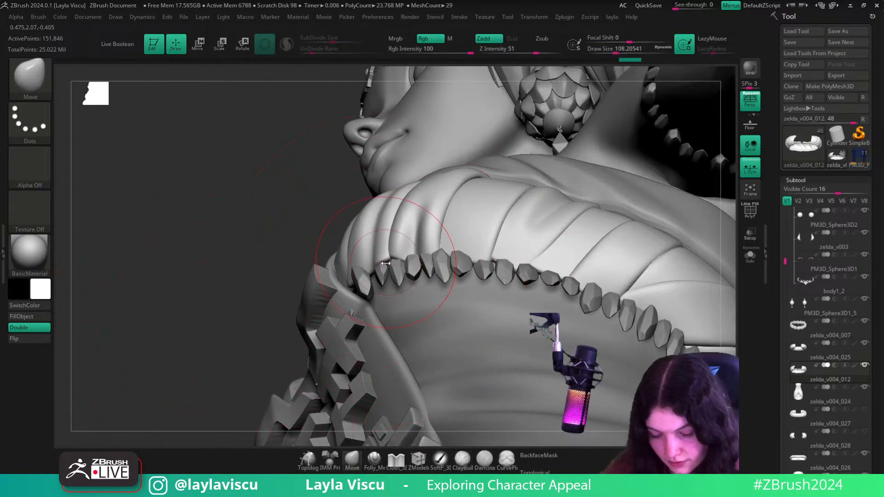
pyautogui.moveTo(246, 309); pyautogui.dragTo(240, 282)
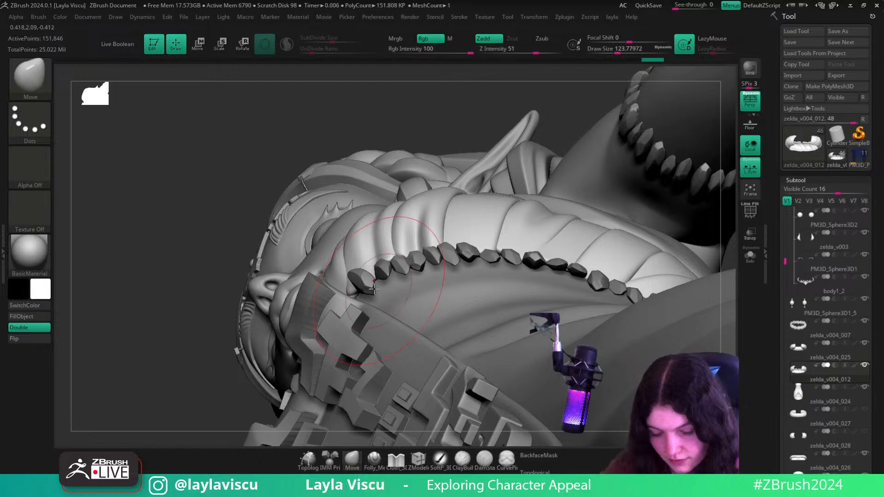
# - Refine the chest wrap where it meets the front panel and bead trim, reducing the Move brush's Draw Size to about 71
pyautogui.press('ctrl')
pyautogui.click(541, 468)
pyautogui.moveTo(223, 274); pyautogui.dragTo(231, 209)
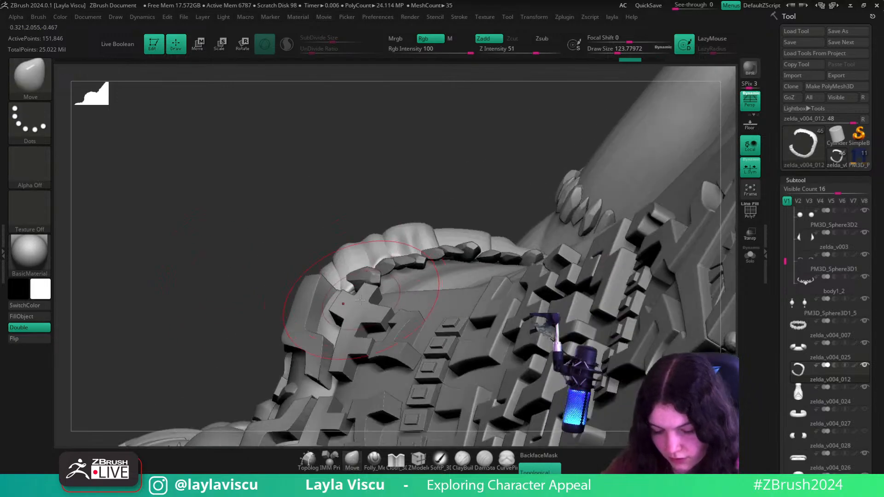
pyautogui.moveTo(378, 226); pyautogui.dragTo(400, 237)
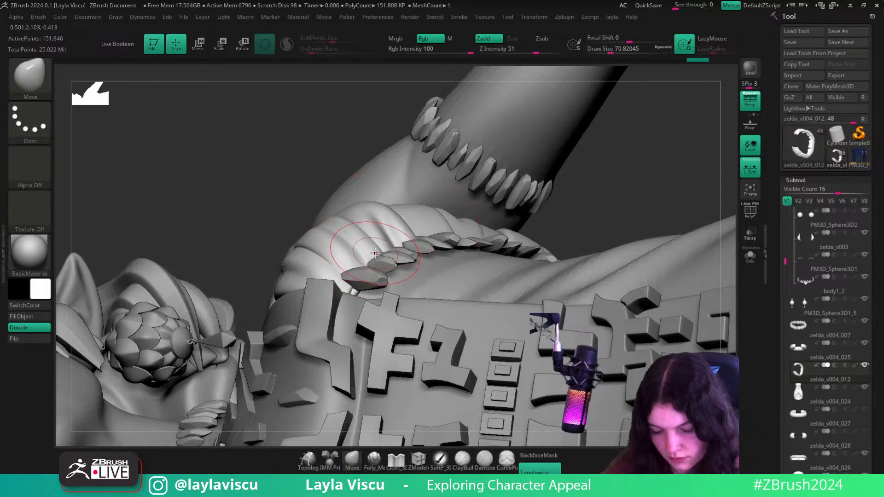
pyautogui.keyDown('ctrl'); pyautogui.moveTo(375, 253); pyautogui.dragTo(672, 300, button='right'); pyautogui.keyUp('ctrl')
pyautogui.moveTo(404, 174)
pyautogui.keyDown('ctrl'); pyautogui.mouseDown(button='right')
pyautogui.moveTo(647, 256)
pyautogui.moveTo(694, 351)
pyautogui.moveTo(703, 266)
pyautogui.moveTo(697, 336)
pyautogui.moveTo(612, 341)
pyautogui.mouseUp(button='right'); pyautogui.keyUp('ctrl')
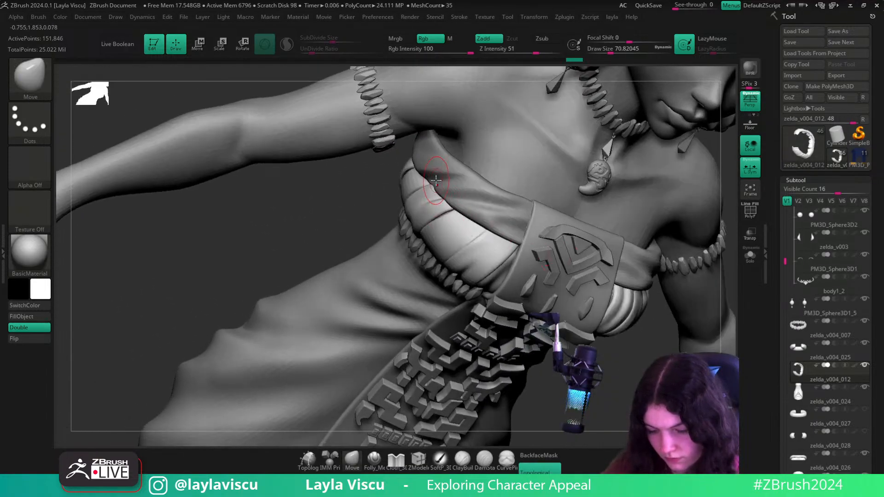
pyautogui.moveTo(442, 182)
pyautogui.keyDown('ctrl'); pyautogui.mouseDown(button='right')
pyautogui.moveTo(598, 221)
pyautogui.moveTo(667, 260)
pyautogui.moveTo(690, 175)
pyautogui.moveTo(628, 284)
pyautogui.moveTo(619, 267)
pyautogui.moveTo(557, 254)
pyautogui.moveTo(626, 234)
pyautogui.moveTo(583, 238)
pyautogui.mouseUp(button='right'); pyautogui.keyUp('ctrl')
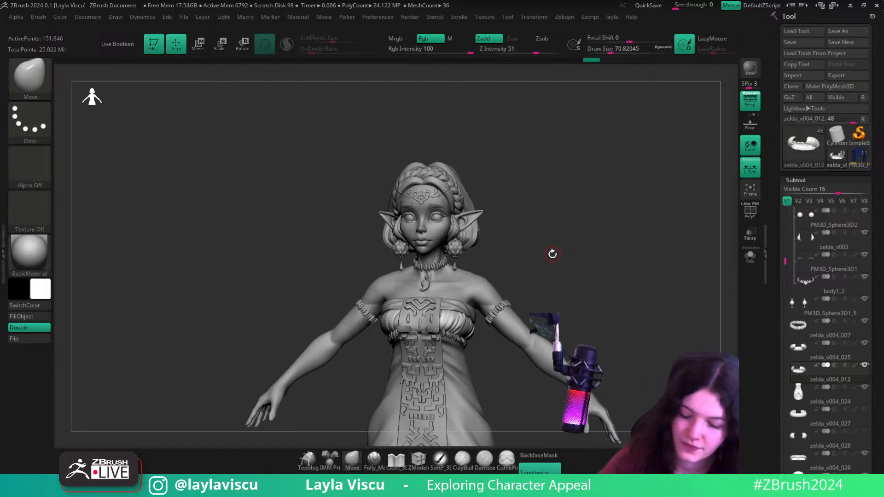
# - Switch the material to SkinShade4 to show the character's painted colours and open the Preview AO render settings
pyautogui.keyDown('alt'); pyautogui.moveTo(578, 249); pyautogui.dragTo(633, 243); pyautogui.keyUp('alt')
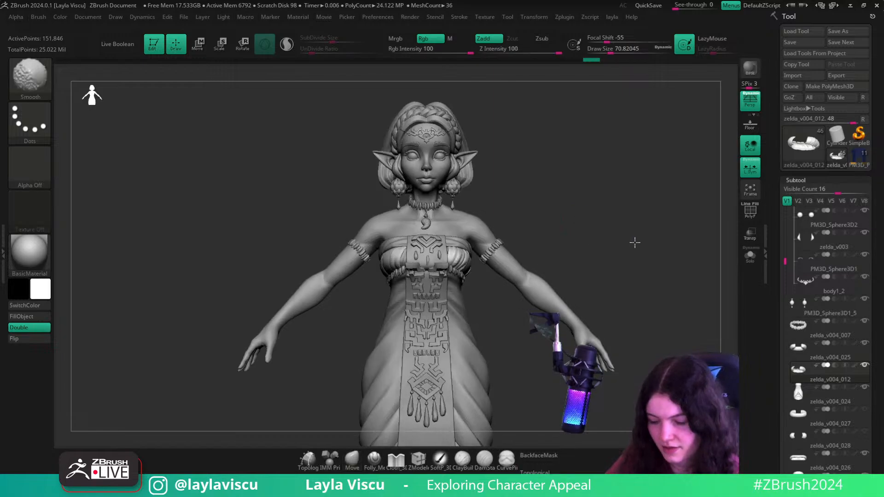
pyautogui.click(31, 252)
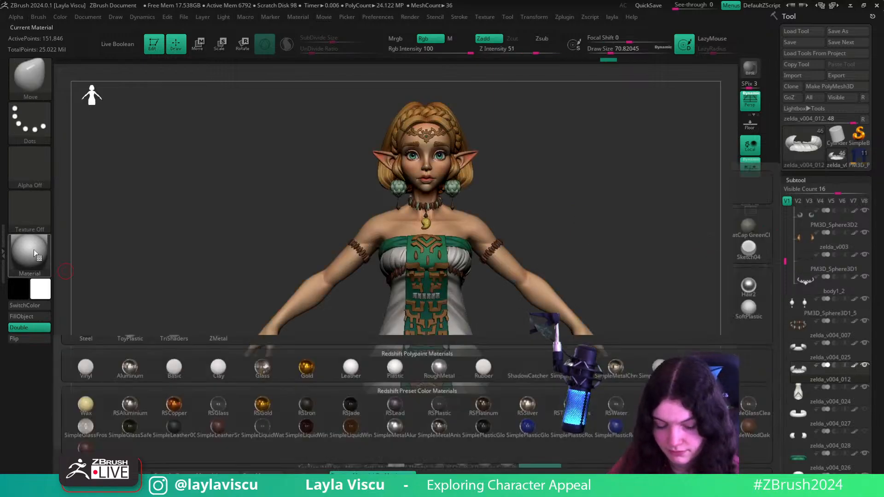
pyautogui.click(395, 190)
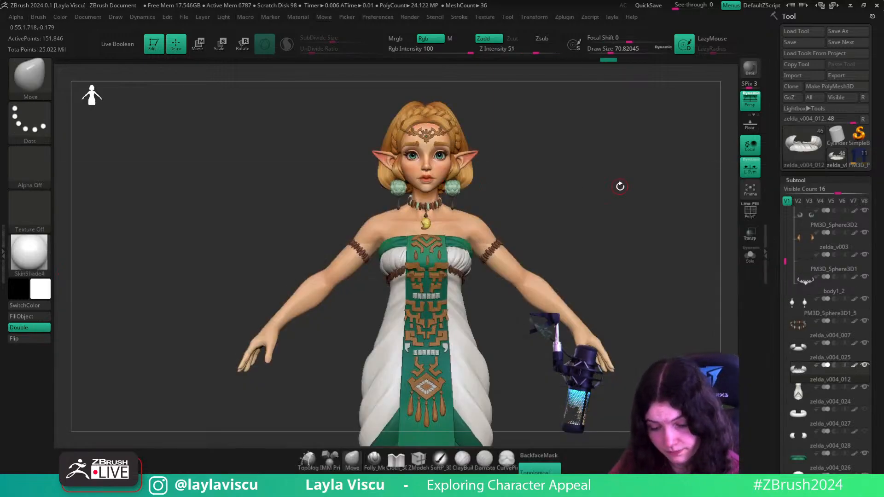
pyautogui.keyDown('alt'); pyautogui.moveTo(619, 186); pyautogui.dragTo(616, 197); pyautogui.keyUp('alt')
pyautogui.click(410, 17)
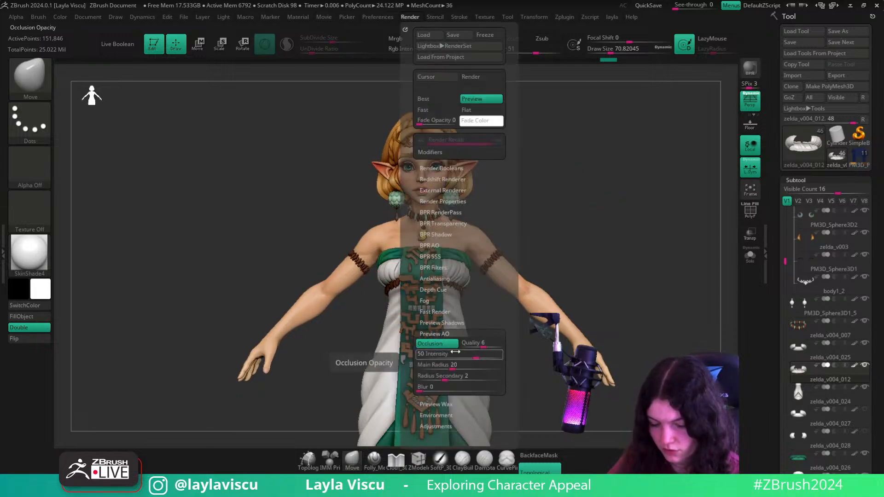
pyautogui.moveTo(616, 217)
pyautogui.mouseDown()
pyautogui.moveTo(635, 215)
pyautogui.moveTo(617, 249)
pyautogui.moveTo(606, 249)
pyautogui.mouseUp()
pyautogui.keyDown('ctrl'); pyautogui.moveTo(512, 209); pyautogui.dragTo(570, 198, button='right'); pyautogui.keyUp('ctrl')
pyautogui.moveTo(570, 199)
pyautogui.keyDown('shift'); pyautogui.mouseDown()
pyautogui.moveTo(580, 210)
pyautogui.moveTo(570, 226)
pyautogui.mouseUp(); pyautogui.keyUp('shift')
# - Switch to the reference image board and examine the character illustrations for the costume design
pyautogui.press('space')
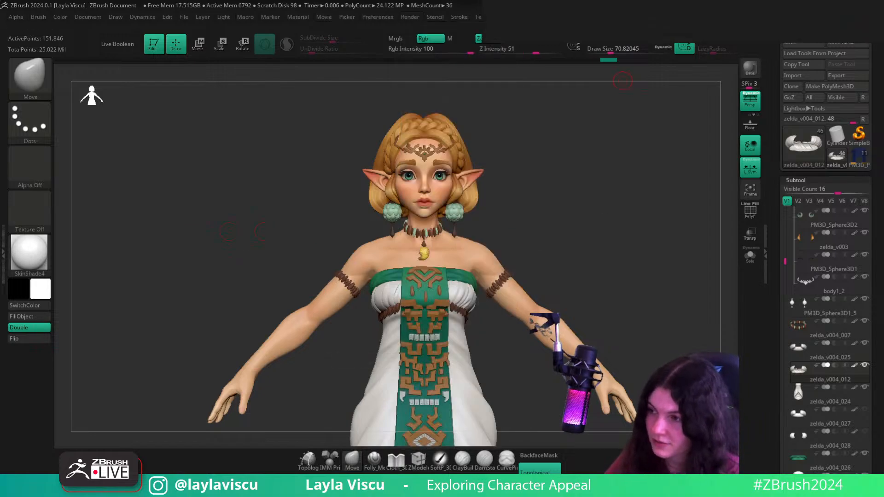
pyautogui.moveTo(875, 9); pyautogui.dragTo(485, 243, button='right')
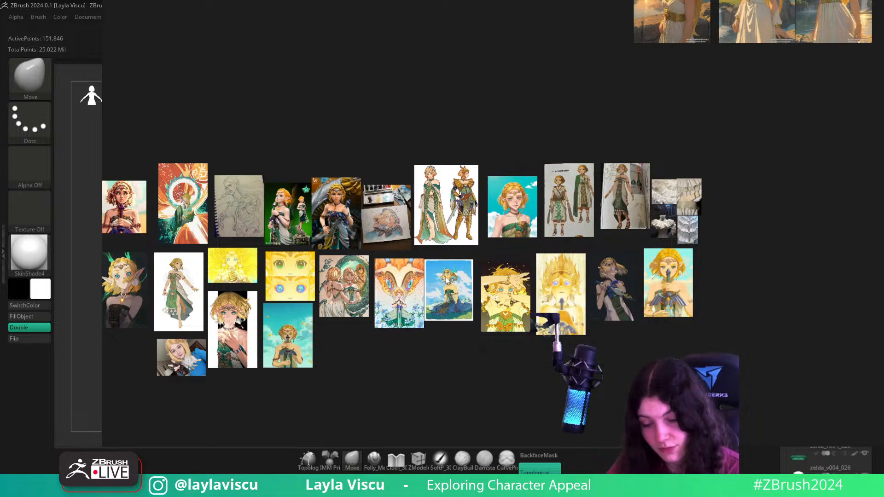
pyautogui.scroll(1, 445, 280)
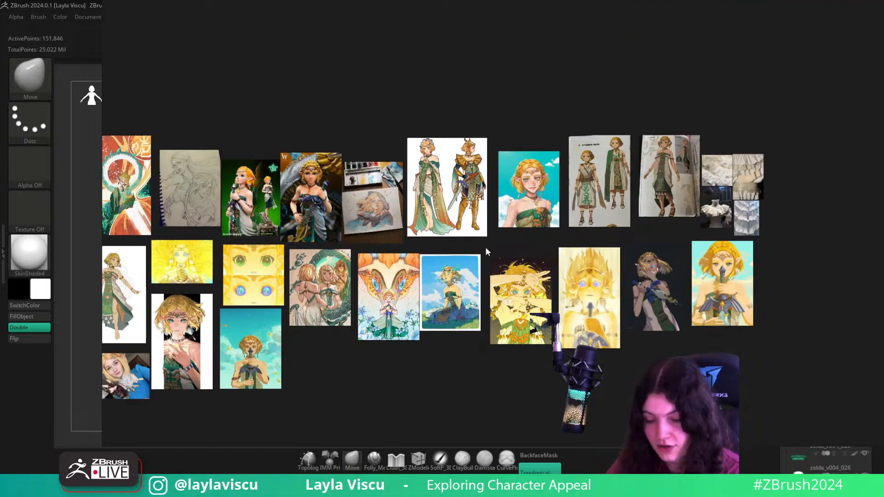
pyautogui.scroll(3, 460, 178)
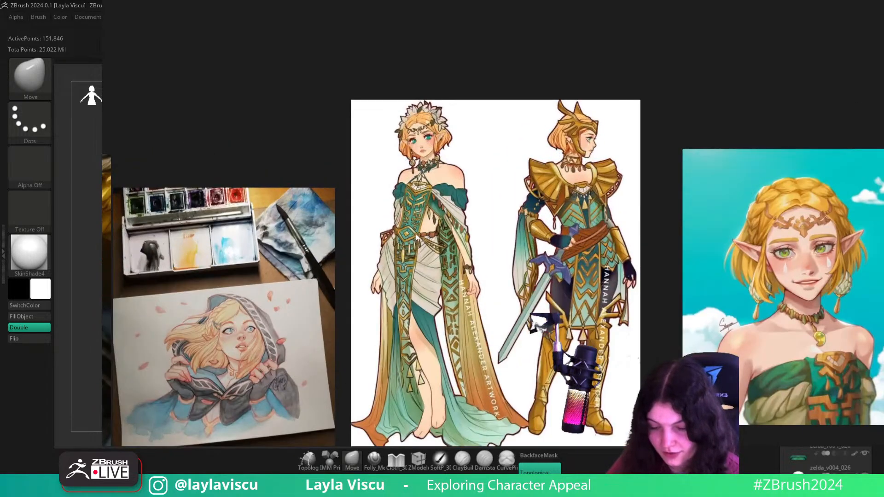
pyautogui.scroll(-1, 480, 408)
pyautogui.moveTo(480, 408); pyautogui.dragTo(591, 277, button='middle')
pyautogui.moveTo(459, 265); pyautogui.dragTo(325, 370, button='middle')
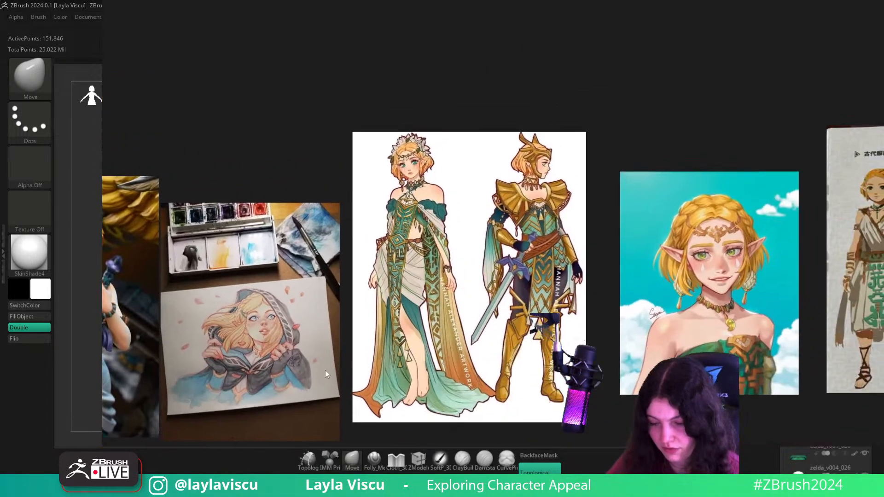
# - Examine the costume and portrait illustrations on the reference board, return to ZBrush and compare the character's front and back
pyautogui.moveTo(379, 360); pyautogui.dragTo(268, 341, button='middle')
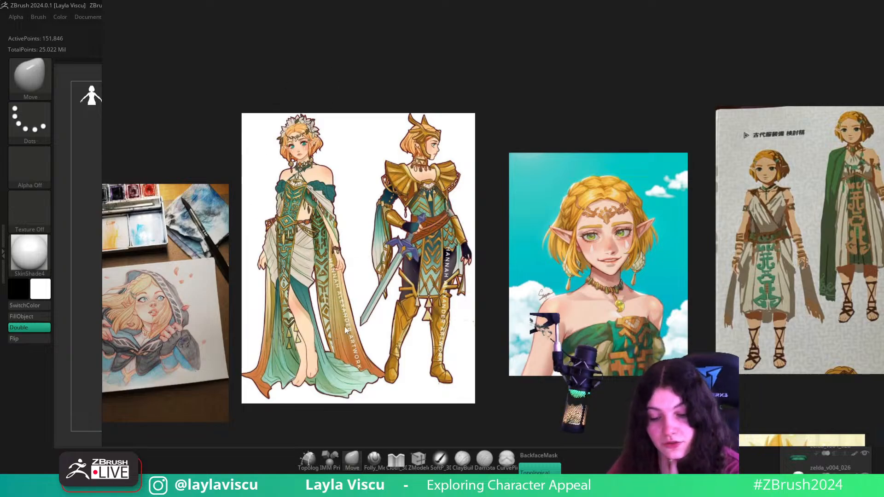
pyautogui.moveTo(400, 313); pyautogui.dragTo(622, 81, button='right')
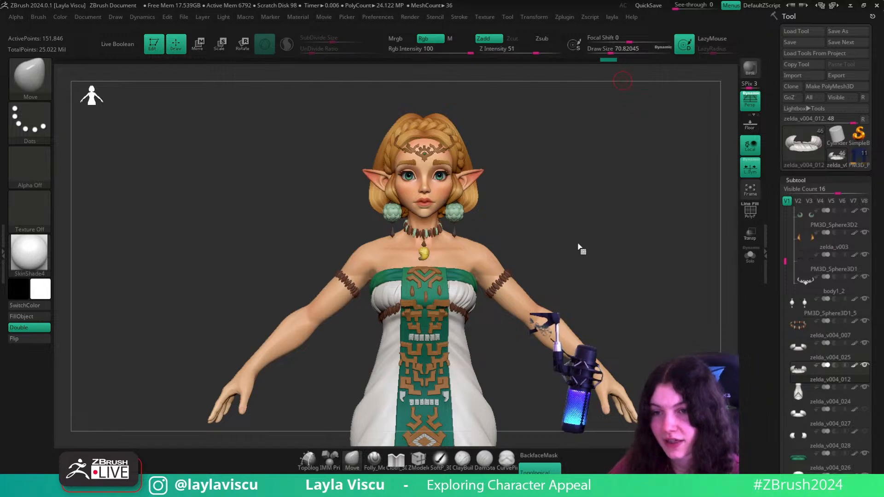
pyautogui.moveTo(578, 247); pyautogui.dragTo(520, 257)
pyautogui.keyDown('ctrl'); pyautogui.moveTo(520, 256); pyautogui.dragTo(520, 237, button='right'); pyautogui.keyUp('ctrl')
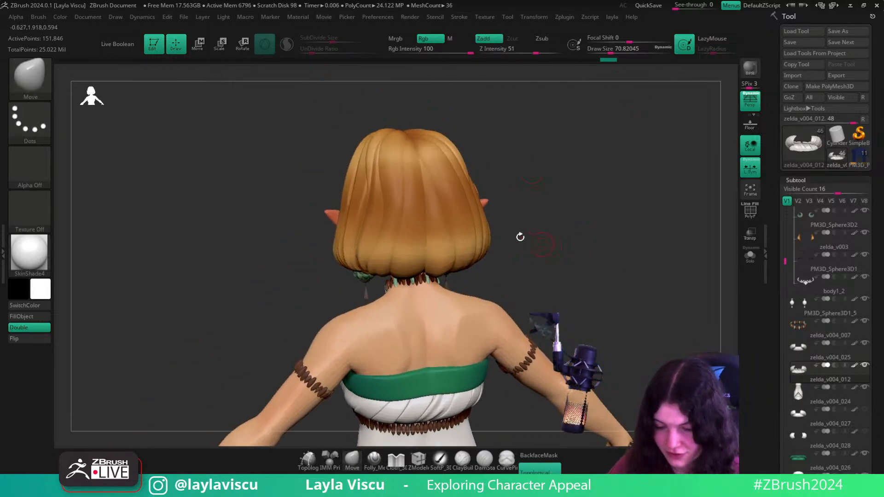
# - Select the hair, isolate a strand on the back of the head, smooth it and show the full hair again
pyautogui.keyDown('alt'); pyautogui.click(462, 203); pyautogui.keyUp('alt')
pyautogui.moveTo(529, 188); pyautogui.dragTo(551, 194)
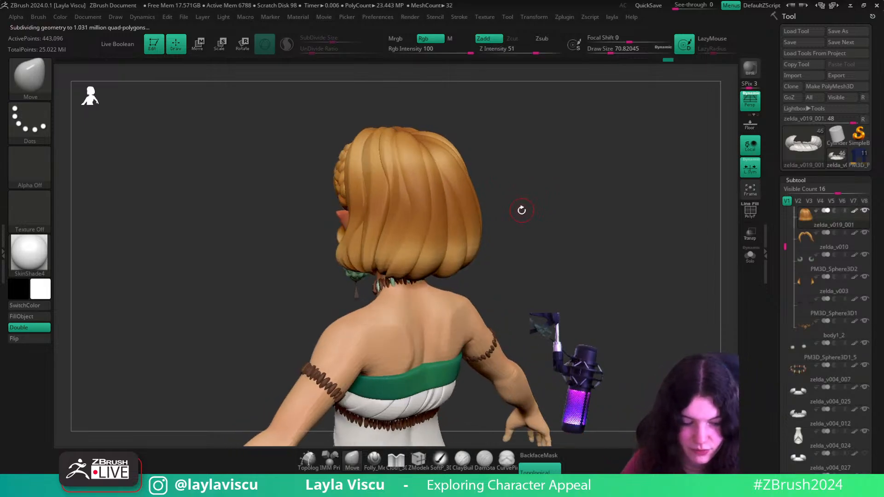
pyautogui.press('b')
pyautogui.press('t')
pyautogui.press('d')
pyautogui.moveTo(560, 264)
pyautogui.mouseDown()
pyautogui.moveTo(569, 260)
pyautogui.moveTo(595, 305)
pyautogui.moveTo(572, 291)
pyautogui.moveTo(604, 243)
pyautogui.moveTo(604, 256)
pyautogui.moveTo(571, 262)
pyautogui.mouseUp()
pyautogui.keyDown('ctrl'); pyautogui.moveTo(428, 204); pyautogui.dragTo(446, 204, button='right'); pyautogui.keyUp('ctrl')
pyautogui.keyDown('ctrl'); pyautogui.keyDown('shift'); pyautogui.click(442, 203); pyautogui.keyUp('shift'); pyautogui.keyUp('ctrl')
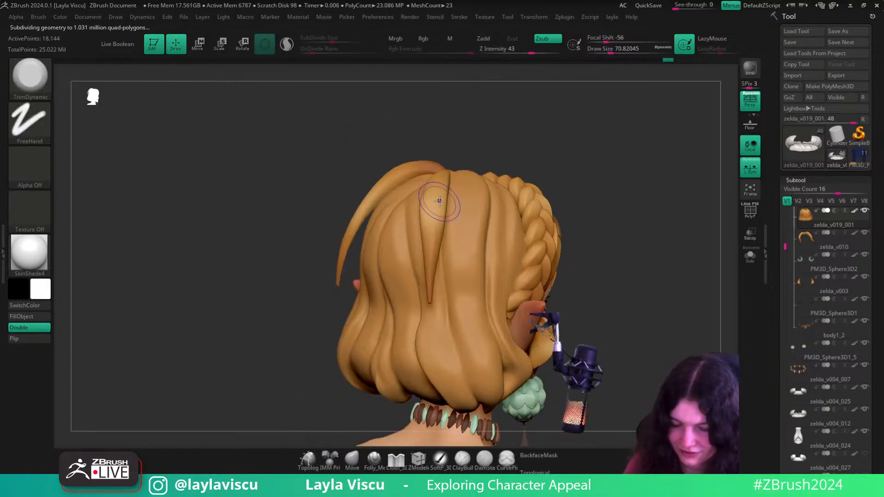
pyautogui.keyDown('shift'); pyautogui.moveTo(439, 201); pyautogui.dragTo(431, 204); pyautogui.keyUp('shift')
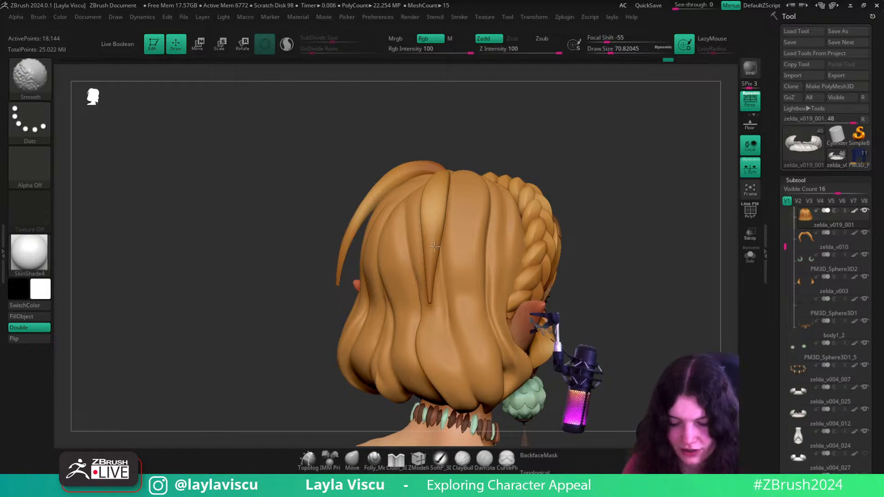
pyautogui.keyDown('ctrl'); pyautogui.keyDown('shift'); pyautogui.click(615, 193); pyautogui.keyUp('shift'); pyautogui.keyUp('ctrl')
# - Reshape the upper back of the hair with the Move brush at a Draw Size of about 120
pyautogui.press('s')
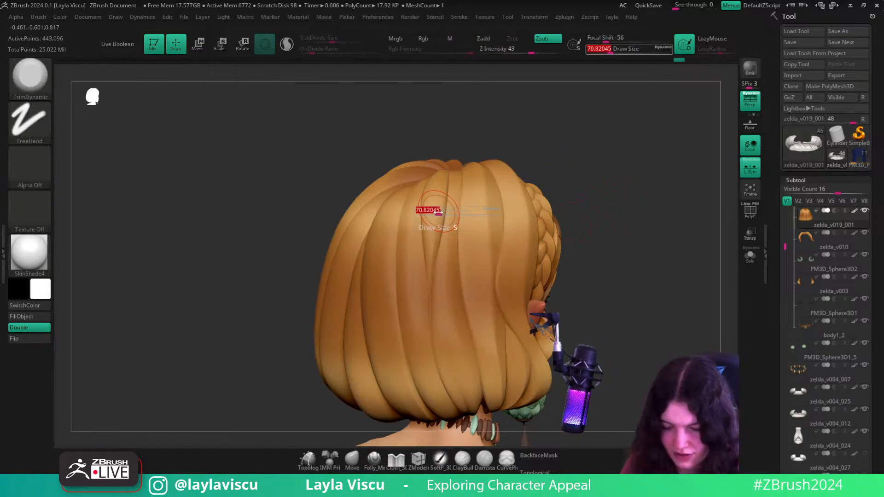
pyautogui.press('b')
pyautogui.press('m')
pyautogui.press('v')
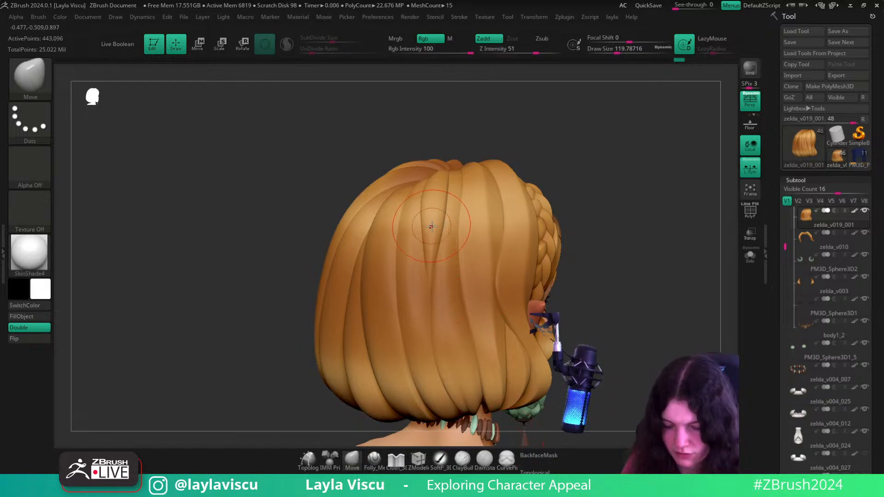
pyautogui.moveTo(433, 233); pyautogui.dragTo(434, 215)
pyautogui.moveTo(434, 215)
pyautogui.keyDown('ctrl'); pyautogui.mouseDown(button='right')
pyautogui.moveTo(527, 188)
pyautogui.moveTo(582, 252)
pyautogui.moveTo(605, 250)
pyautogui.moveTo(604, 274)
pyautogui.moveTo(594, 275)
pyautogui.mouseUp(button='right'); pyautogui.keyUp('ctrl')
pyautogui.moveTo(603, 207)
pyautogui.keyDown('ctrl'); pyautogui.mouseDown(button='right')
pyautogui.moveTo(613, 237)
pyautogui.moveTo(610, 212)
pyautogui.mouseUp(button='right'); pyautogui.keyUp('ctrl')
# - Undo the last Move stroke, toggle topological masking and adjust the side hair strands, setting the Draw Size to about 197
pyautogui.press('s')
pyautogui.moveTo(390, 274)
pyautogui.mouseDown()
pyautogui.moveTo(399, 275)
pyautogui.moveTo(390, 289)
pyautogui.moveTo(388, 267)
pyautogui.moveTo(399, 258)
pyautogui.mouseUp()
pyautogui.hotkey('ctrl', 'z')
pyautogui.click(544, 470)
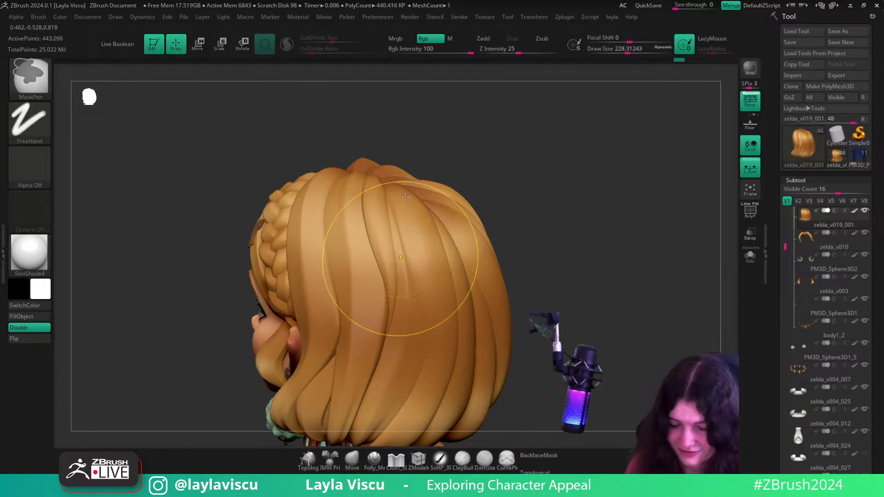
pyautogui.keyDown('ctrl'); pyautogui.moveTo(404, 256); pyautogui.dragTo(529, 276, button='right'); pyautogui.keyUp('ctrl')
pyautogui.moveTo(530, 277)
pyautogui.keyDown('shift'); pyautogui.mouseDown(button='right')
pyautogui.moveTo(570, 315)
pyautogui.moveTo(552, 245)
pyautogui.moveTo(560, 271)
pyautogui.mouseUp(button='right'); pyautogui.keyUp('shift')
pyautogui.press('s')
pyautogui.moveTo(472, 262); pyautogui.dragTo(469, 262)
pyautogui.keyDown('ctrl'); pyautogui.moveTo(525, 252); pyautogui.dragTo(608, 232, button='right'); pyautogui.keyUp('ctrl')
pyautogui.moveTo(631, 302)
pyautogui.keyDown('ctrl'); pyautogui.mouseDown(button='right')
pyautogui.moveTo(622, 261)
pyautogui.moveTo(639, 284)
pyautogui.mouseUp(button='right'); pyautogui.keyUp('ctrl')
pyautogui.moveTo(650, 317)
pyautogui.keyDown('alt'); pyautogui.mouseDown(button='right')
pyautogui.moveTo(616, 270)
pyautogui.moveTo(624, 275)
pyautogui.mouseUp(button='right'); pyautogui.keyUp('alt')
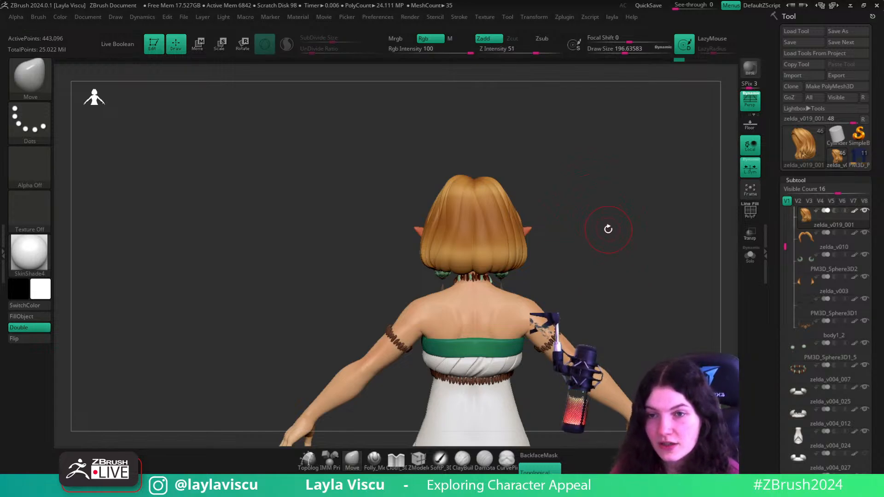
# - Turn off the Move brush's topological masking and adjust the hair's side silhouette, enlarging the Draw Size to about 311
pyautogui.moveTo(603, 222); pyautogui.dragTo(635, 236)
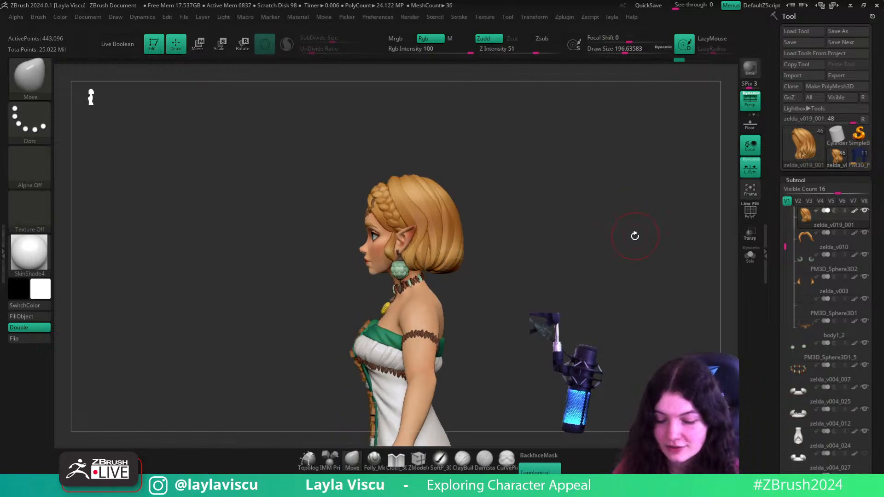
pyautogui.click(527, 467)
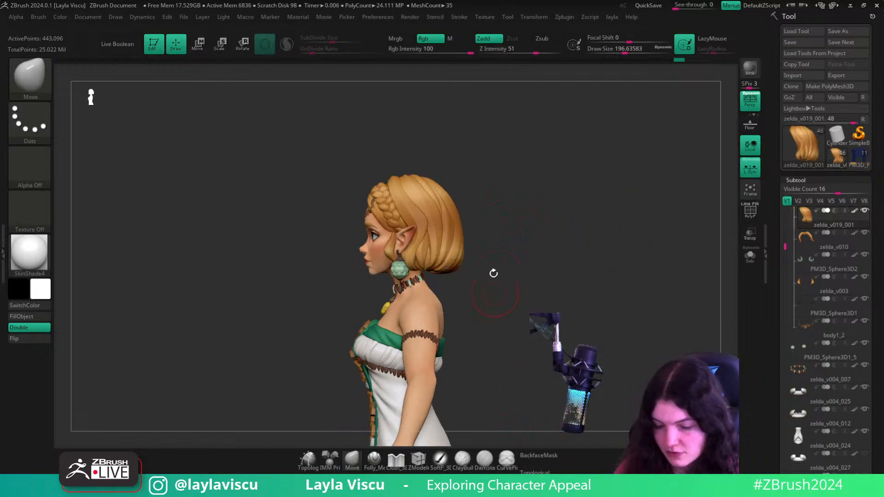
pyautogui.press('s')
pyautogui.moveTo(463, 205)
pyautogui.mouseDown()
pyautogui.moveTo(472, 204)
pyautogui.moveTo(453, 203)
pyautogui.moveTo(476, 221)
pyautogui.moveTo(536, 189)
pyautogui.moveTo(631, 191)
pyautogui.moveTo(570, 189)
pyautogui.moveTo(533, 204)
pyautogui.mouseUp()
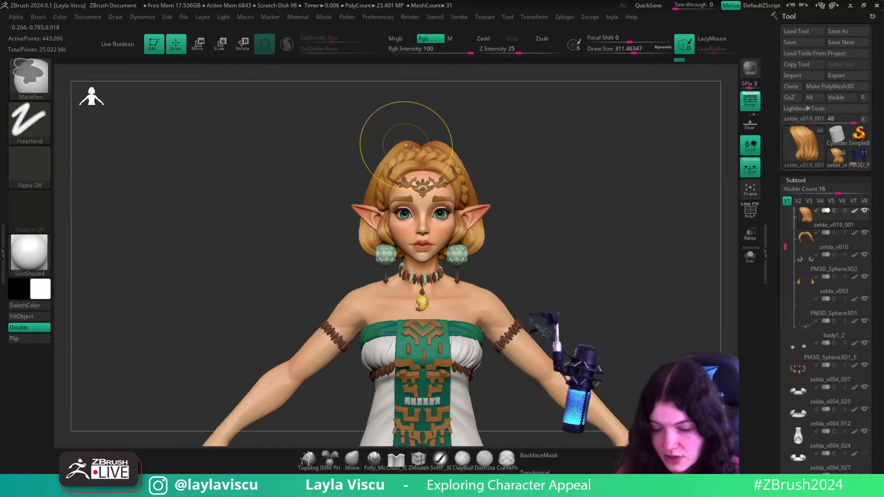
# - Shape the crown of the hair from the front with the Move brush at a Draw Size of about 257
pyautogui.keyDown('ctrl'); pyautogui.moveTo(408, 142); pyautogui.dragTo(509, 177, button='right'); pyautogui.keyUp('ctrl')
pyautogui.press('s')
pyautogui.moveTo(509, 177); pyautogui.dragTo(504, 176)
pyautogui.click(535, 456)
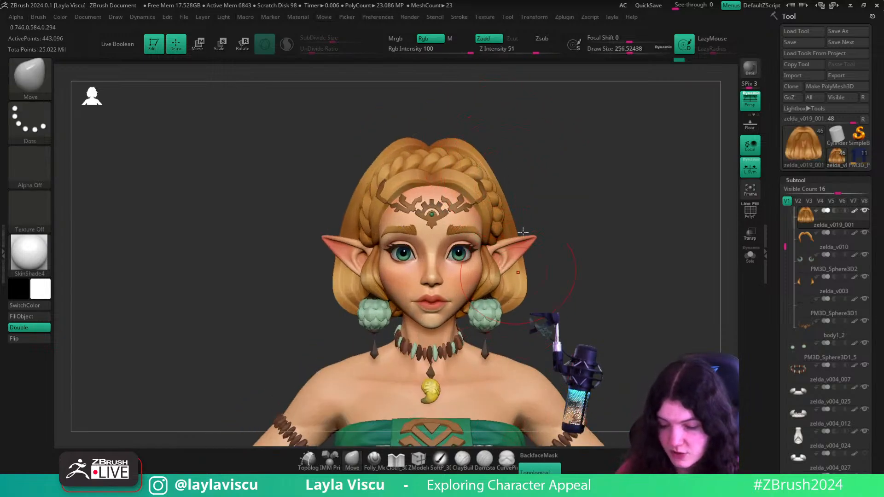
pyautogui.click(497, 180)
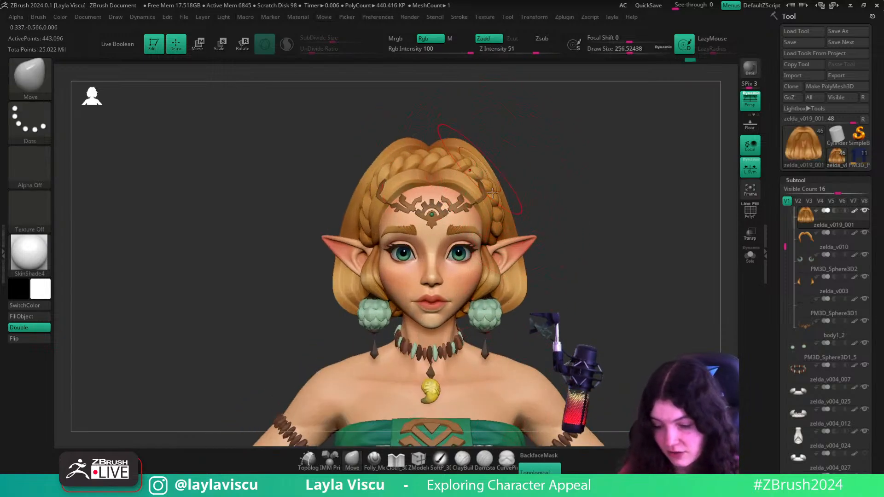
pyautogui.moveTo(592, 297)
pyautogui.keyDown('ctrl'); pyautogui.mouseDown(button='right')
pyautogui.moveTo(591, 240)
pyautogui.moveTo(588, 258)
pyautogui.moveTo(612, 268)
pyautogui.mouseUp(button='right'); pyautogui.keyUp('ctrl')
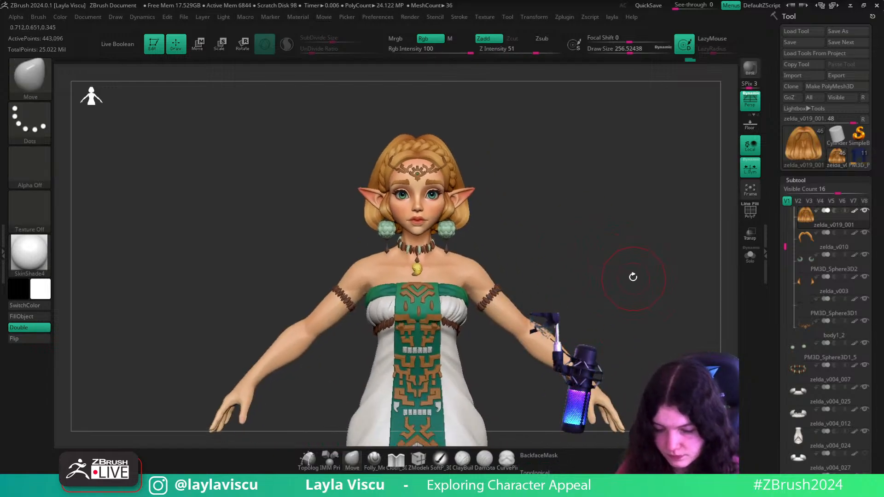
pyautogui.moveTo(634, 273); pyautogui.dragTo(637, 288, button='right')
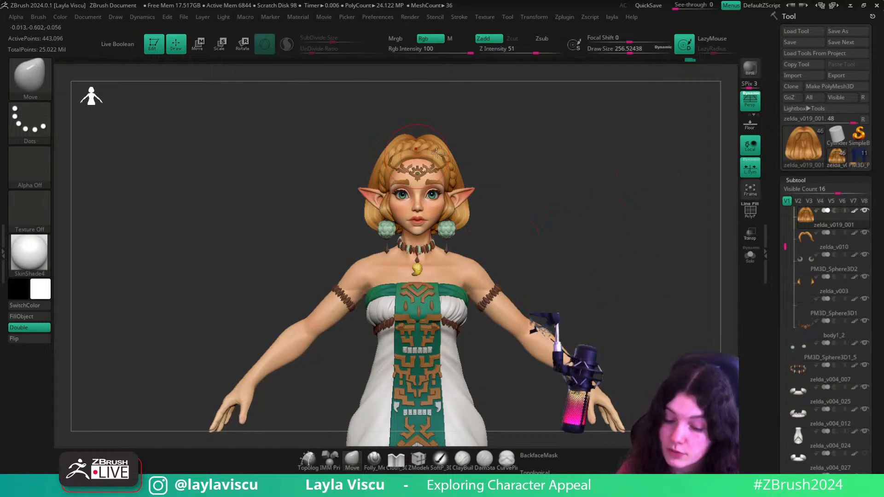
# - Refine the hair's outline on both sides of the head at a Draw Size of about 245
pyautogui.press('s')
pyautogui.moveTo(468, 174); pyautogui.dragTo(463, 174)
pyautogui.press('s')
pyautogui.moveTo(369, 181); pyautogui.dragTo(373, 182)
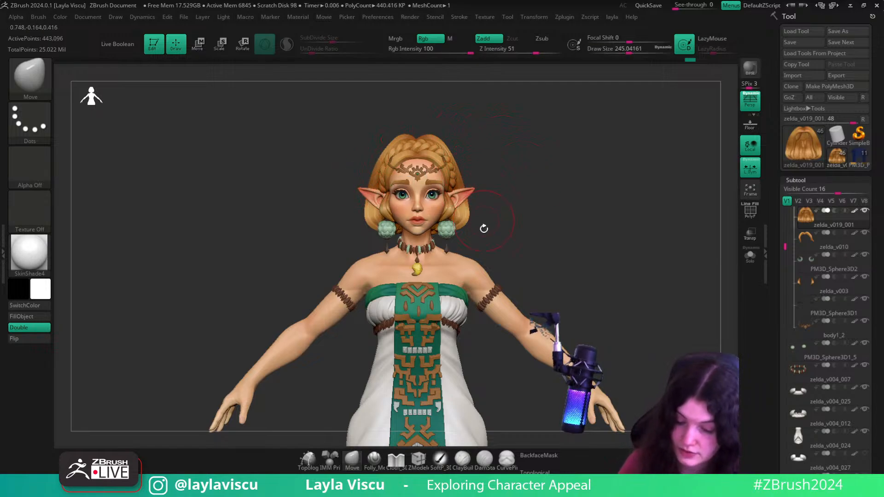
# - Isolate a strand on the side of the hair and flatten it with hPolish at a Draw Size of about 87
pyautogui.moveTo(631, 267); pyautogui.dragTo(580, 288)
pyautogui.keyDown('ctrl'); pyautogui.moveTo(397, 175); pyautogui.dragTo(386, 181, button='right'); pyautogui.keyUp('ctrl')
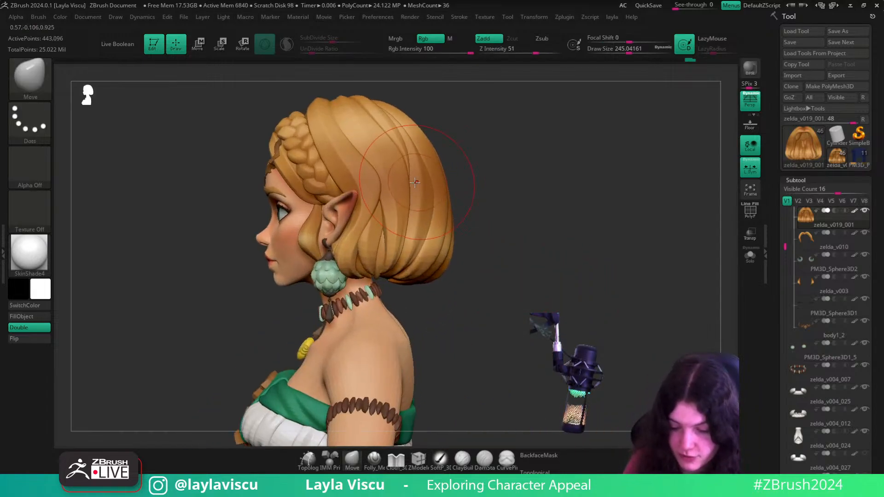
pyautogui.keyDown('ctrl'); pyautogui.keyDown('shift'); pyautogui.click(408, 206); pyautogui.keyUp('shift'); pyautogui.keyUp('ctrl')
pyautogui.press('b')
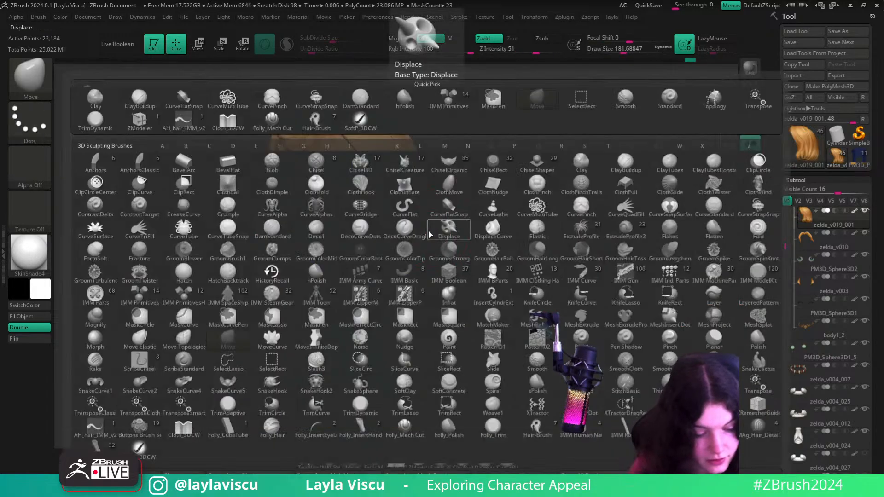
pyautogui.press('h')
pyautogui.press('p')
pyautogui.press('s')
pyautogui.moveTo(416, 206); pyautogui.dragTo(405, 207)
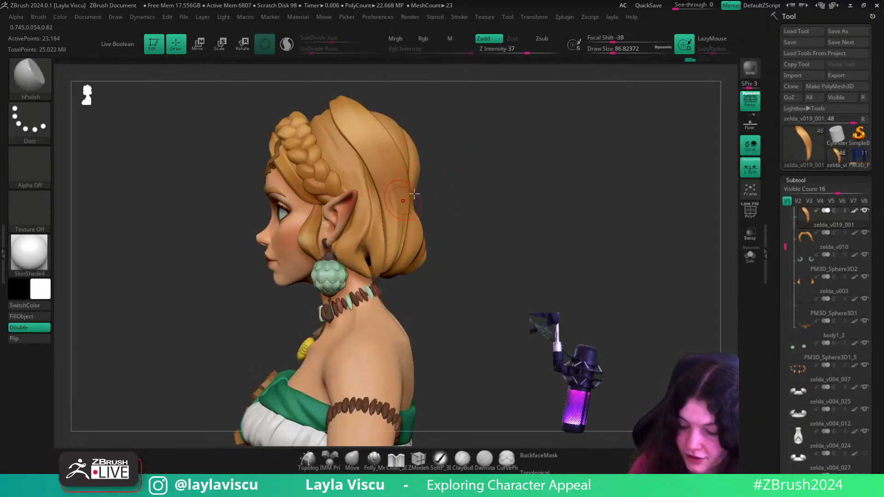
pyautogui.moveTo(411, 195); pyautogui.dragTo(402, 221, button='right')
pyautogui.moveTo(404, 222); pyautogui.dragTo(394, 250)
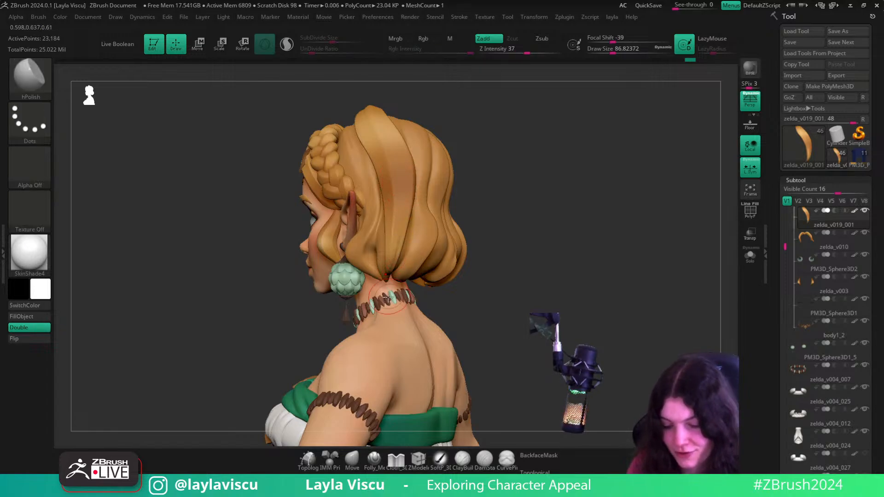
pyautogui.press('shift')
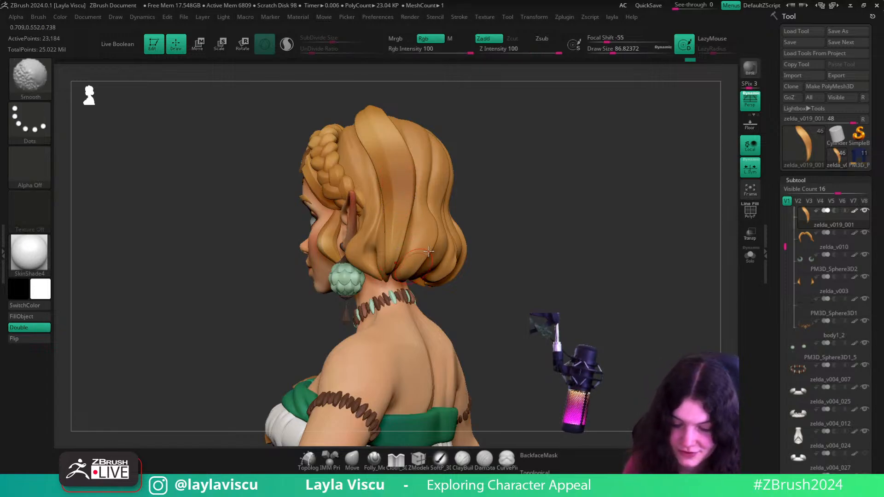
pyautogui.moveTo(428, 251)
pyautogui.keyDown('shift'); pyautogui.mouseDown(button='right')
pyautogui.moveTo(557, 256)
pyautogui.moveTo(558, 233)
pyautogui.moveTo(531, 188)
pyautogui.moveTo(614, 231)
pyautogui.mouseUp(button='right'); pyautogui.keyUp('shift')
# - Adjust the back of the hair with the Move brush at a Draw Size of about 177
pyautogui.keyDown('ctrl'); pyautogui.moveTo(371, 240); pyautogui.dragTo(364, 350, button='right'); pyautogui.keyUp('ctrl')
pyautogui.click(351, 461)
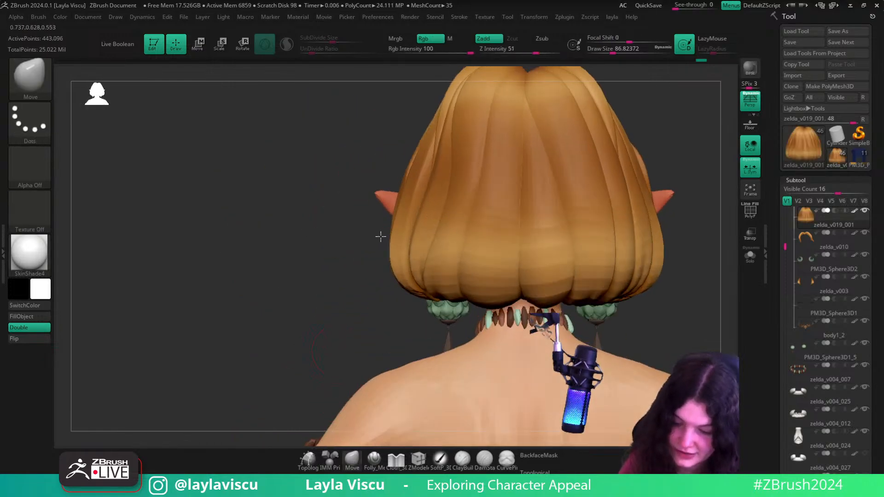
pyautogui.press('s')
pyautogui.moveTo(423, 181); pyautogui.dragTo(434, 181)
pyautogui.moveTo(437, 221)
pyautogui.keyDown('ctrl'); pyautogui.mouseDown(button='right')
pyautogui.moveTo(385, 98)
pyautogui.moveTo(662, 236)
pyautogui.moveTo(663, 264)
pyautogui.moveTo(635, 282)
pyautogui.moveTo(638, 199)
pyautogui.mouseUp(button='right'); pyautogui.keyUp('ctrl')
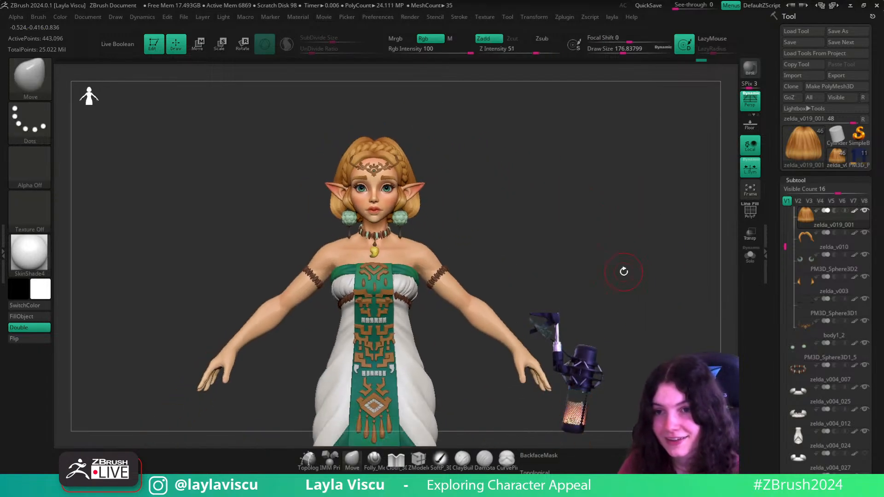
# - Select the front hair locks and examine the hairstyle and face from the front and at an angle
pyautogui.moveTo(612, 269); pyautogui.dragTo(627, 277, button='right')
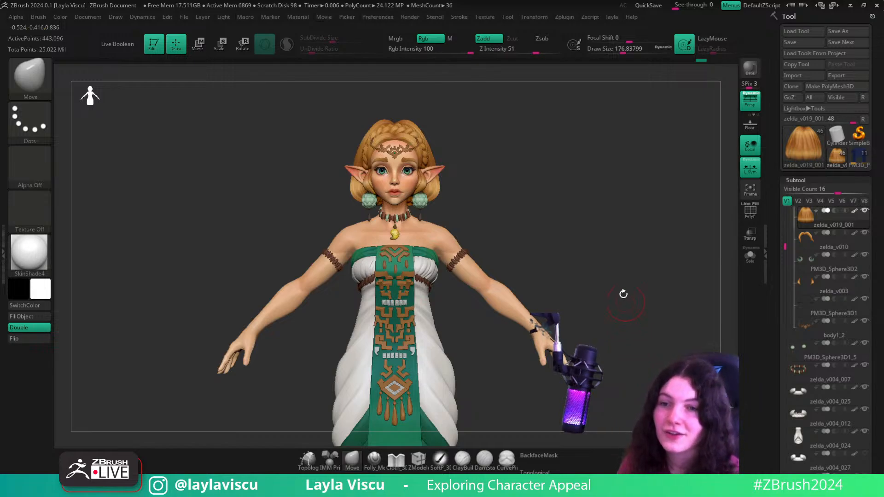
pyautogui.moveTo(603, 253); pyautogui.dragTo(624, 266, button='right')
pyautogui.keyDown('ctrl'); pyautogui.moveTo(560, 259); pyautogui.dragTo(550, 318, button='right'); pyautogui.keyUp('ctrl')
pyautogui.keyDown('alt'); pyautogui.click(457, 211); pyautogui.keyUp('alt')
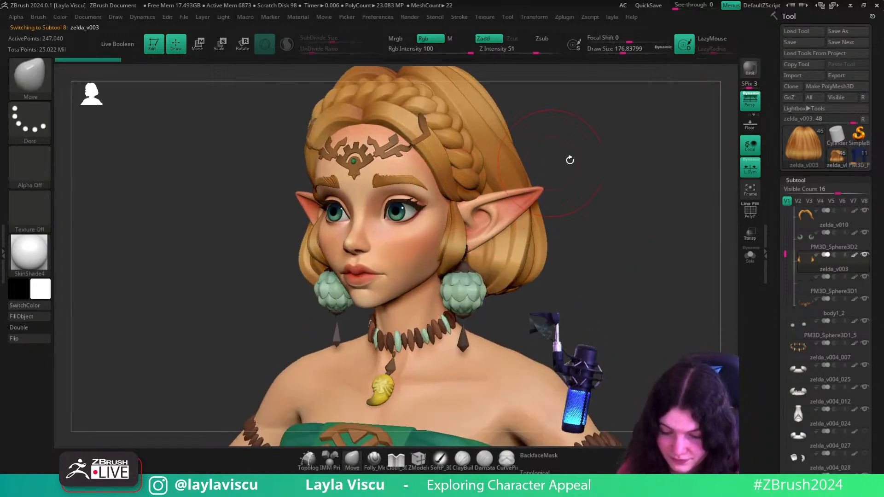
pyautogui.moveTo(570, 160); pyautogui.dragTo(561, 178, button='right')
pyautogui.keyDown('shift'); pyautogui.moveTo(614, 172); pyautogui.dragTo(597, 159, button='right'); pyautogui.keyUp('shift')
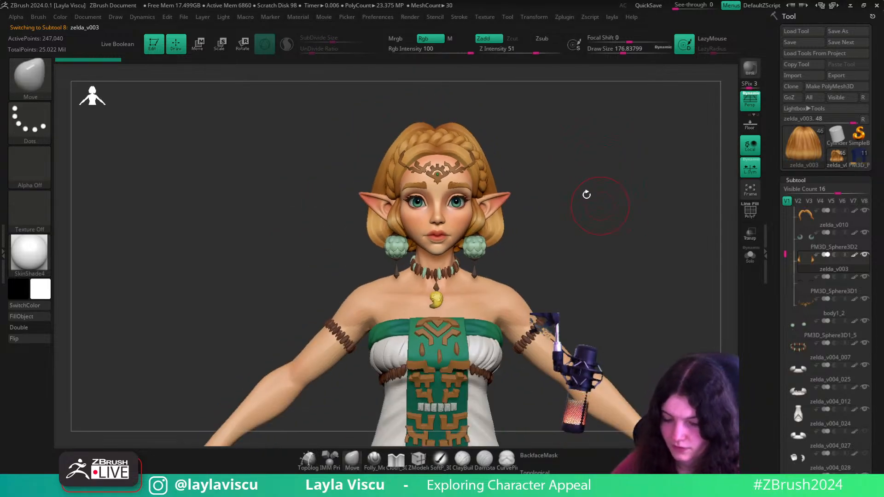
pyautogui.keyDown('alt'); pyautogui.moveTo(587, 239); pyautogui.dragTo(554, 232, button='right'); pyautogui.keyUp('alt')
pyautogui.keyDown('ctrl'); pyautogui.moveTo(477, 207); pyautogui.dragTo(481, 172, button='right'); pyautogui.keyUp('ctrl')
pyautogui.keyDown('ctrl'); pyautogui.moveTo(509, 228); pyautogui.dragTo(471, 237, button='right'); pyautogui.keyUp('ctrl')
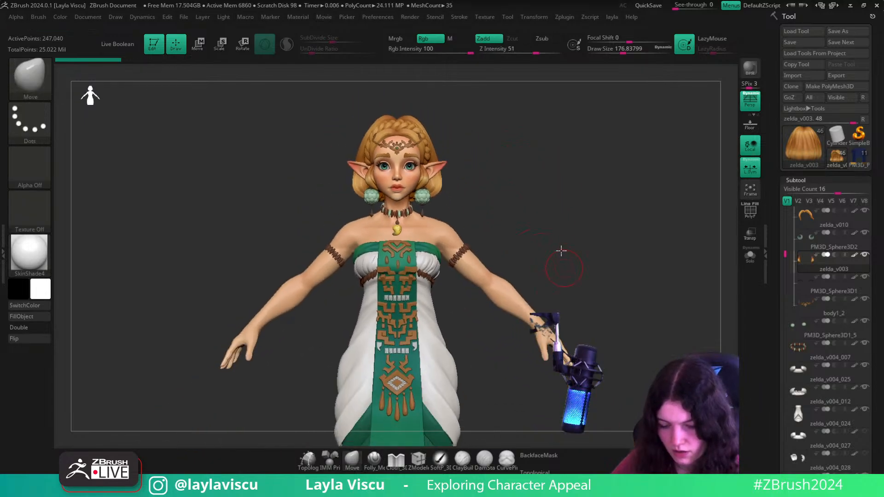
# - Select the white dress and switch the material to BasicMaterial to check the character's forms under different shading
pyautogui.keyDown('alt'); pyautogui.moveTo(560, 250); pyautogui.dragTo(550, 181, button='right'); pyautogui.keyUp('alt')
pyautogui.keyDown('alt'); pyautogui.click(448, 295); pyautogui.keyUp('alt')
pyautogui.moveTo(534, 322); pyautogui.dragTo(304, 352, button='right')
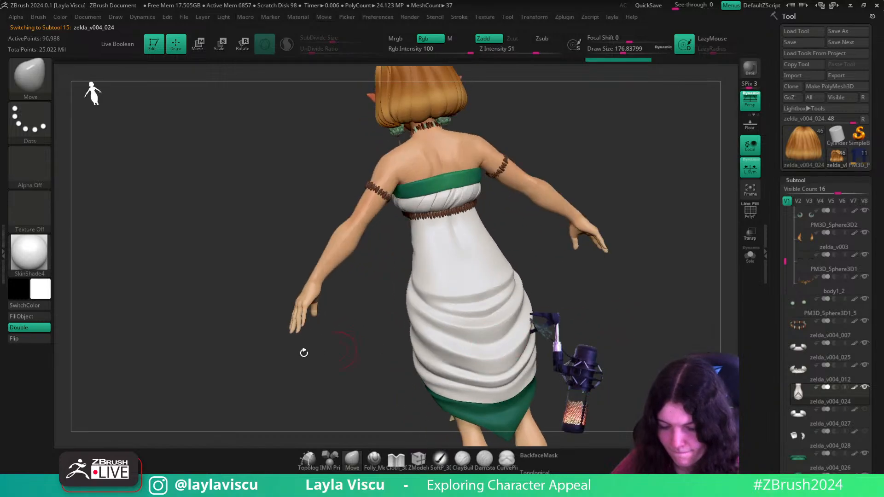
pyautogui.click(29, 252)
pyautogui.click(650, 354)
pyautogui.moveTo(650, 354)
pyautogui.mouseDown(button='right')
pyautogui.moveTo(702, 339)
pyautogui.moveTo(645, 345)
pyautogui.mouseUp(button='right')
pyautogui.moveTo(603, 247)
pyautogui.keyDown('alt'); pyautogui.mouseDown(button='right')
pyautogui.moveTo(623, 306)
pyautogui.moveTo(616, 297)
pyautogui.mouseUp(button='right'); pyautogui.keyUp('alt')
pyautogui.keyDown('ctrl'); pyautogui.moveTo(388, 262); pyautogui.dragTo(614, 208, button='right'); pyautogui.keyUp('ctrl')
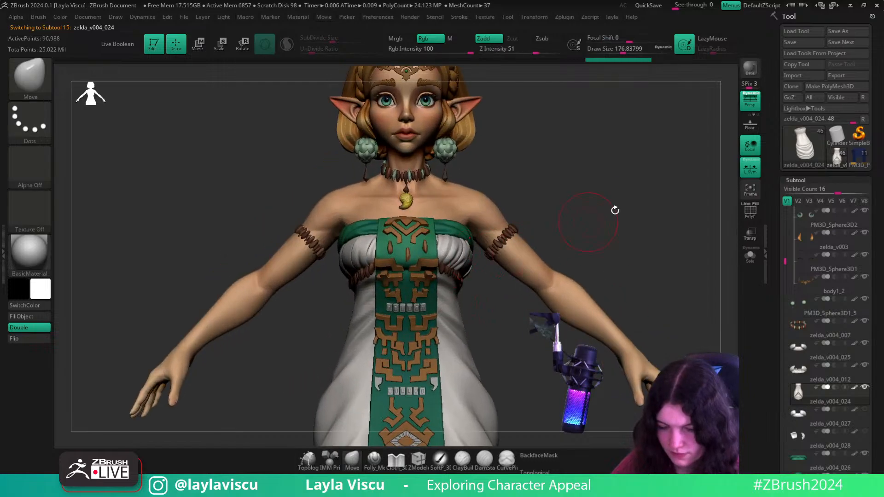
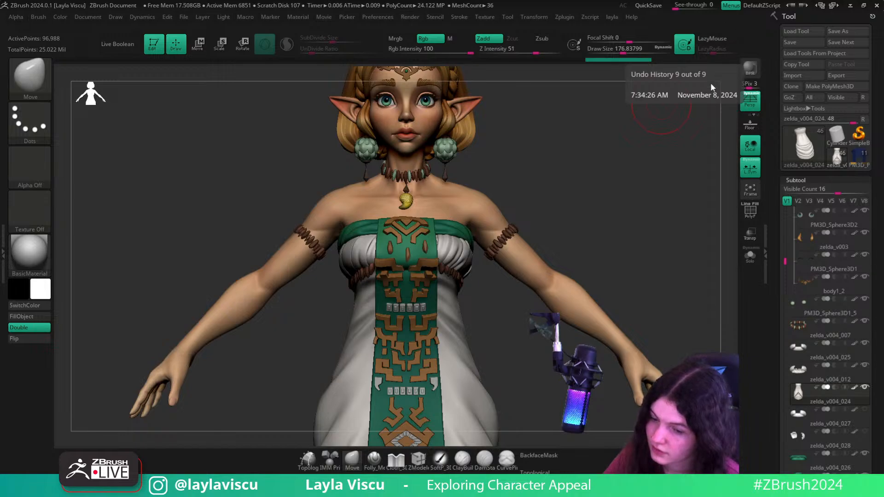
pyautogui.click(566, 17)
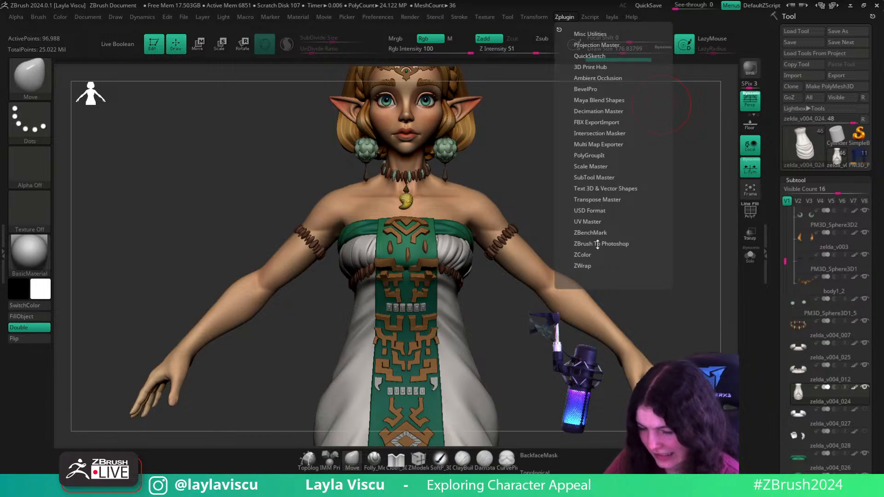
pyautogui.click(590, 17)
pyautogui.click(534, 17)
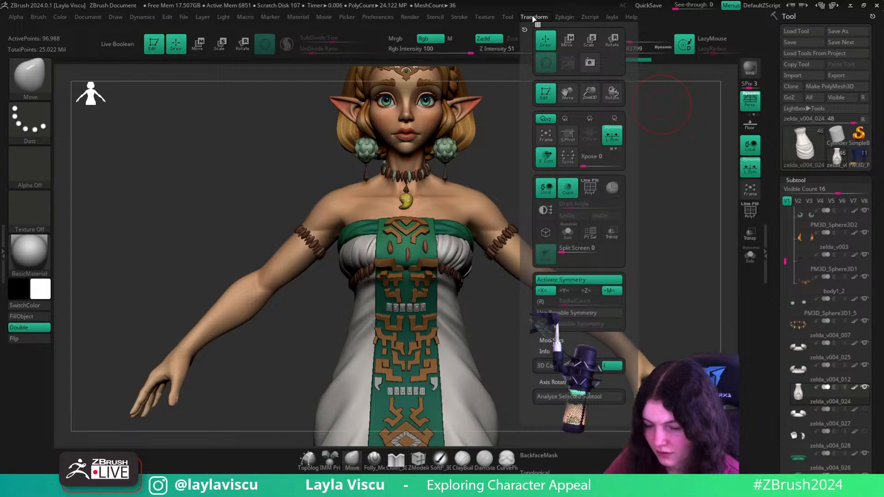
pyautogui.click(372, 18)
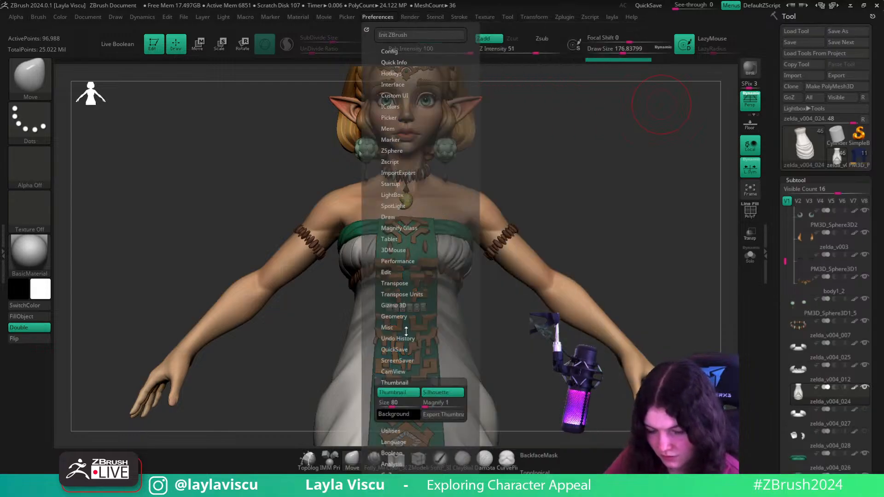
pyautogui.click(398, 383)
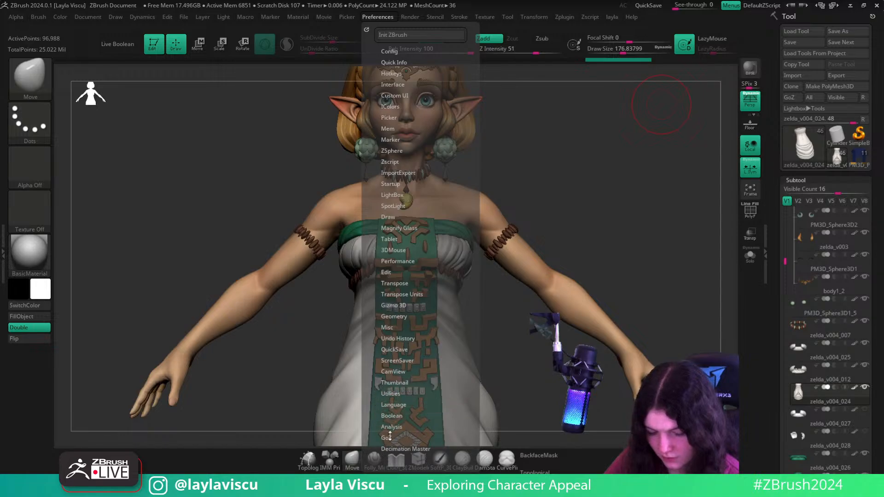
pyautogui.click(390, 436)
pyautogui.moveTo(396, 415); pyautogui.dragTo(413, 321)
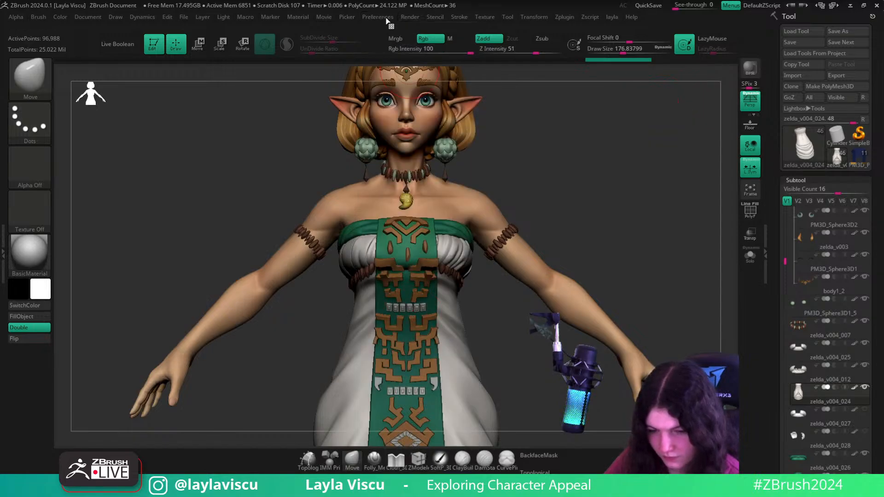
pyautogui.click(377, 17)
pyautogui.click(418, 325)
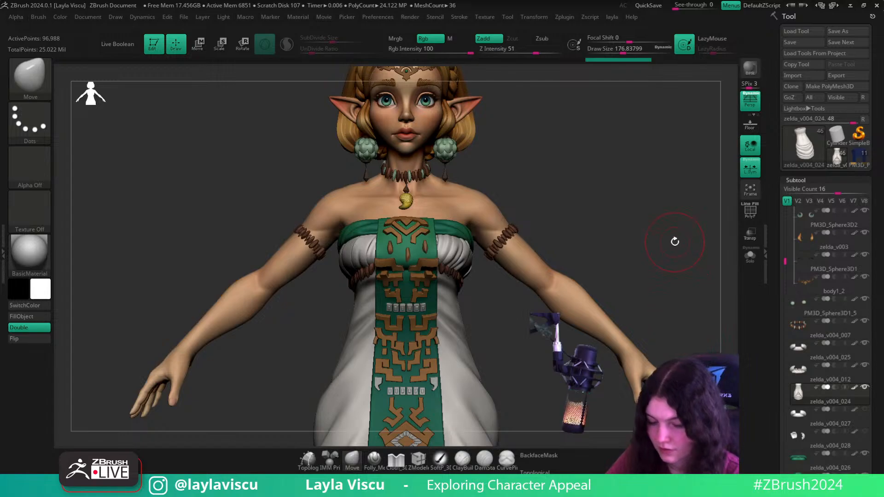
# - Select the brown ornaments on the upper part of the green front panel and display their polygroups in close-up
pyautogui.moveTo(675, 241); pyautogui.dragTo(660, 262)
pyautogui.keyDown('alt'); pyautogui.click(423, 224); pyautogui.keyUp('alt')
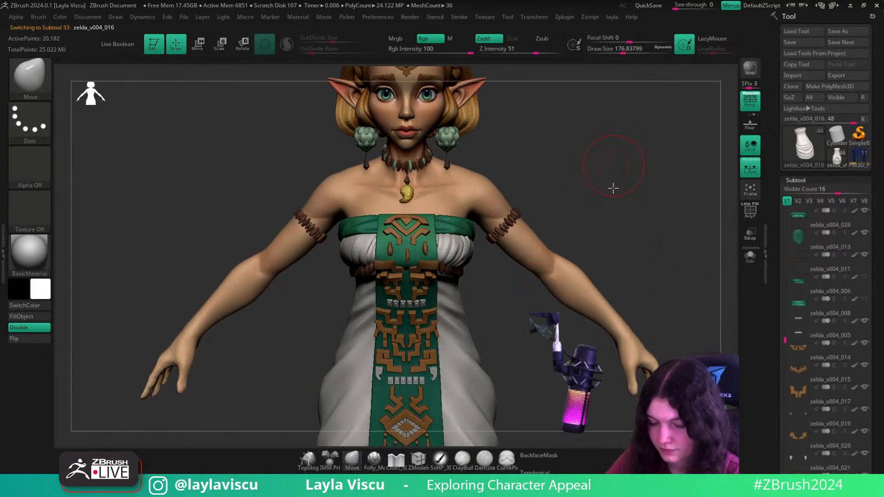
pyautogui.moveTo(613, 189); pyautogui.dragTo(489, 289, button='right')
pyautogui.hotkey('shift', 'f')
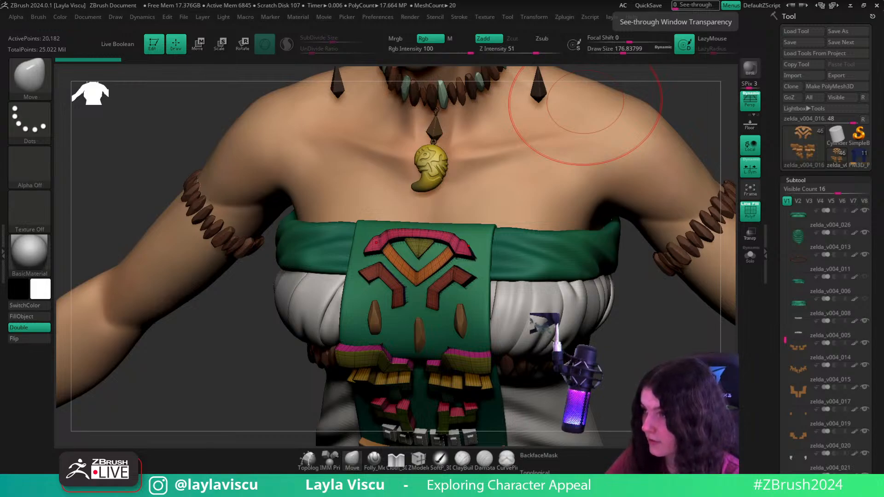
# - Examine the reference art for the shape of the ornament at the top of the dress's green panel
pyautogui.moveTo(523, 0); pyautogui.dragTo(549, 189, button='right')
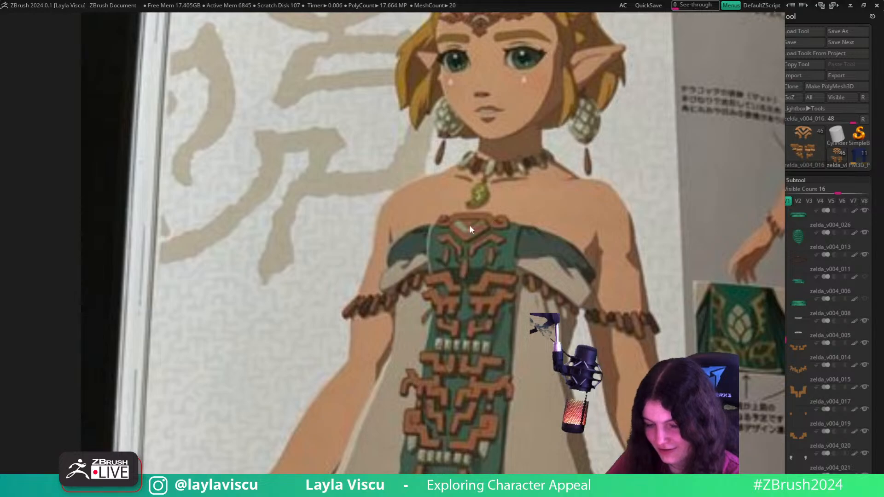
pyautogui.scroll(-7, 455, 243)
pyautogui.moveTo(322, 239); pyautogui.dragTo(543, 120, button='middle')
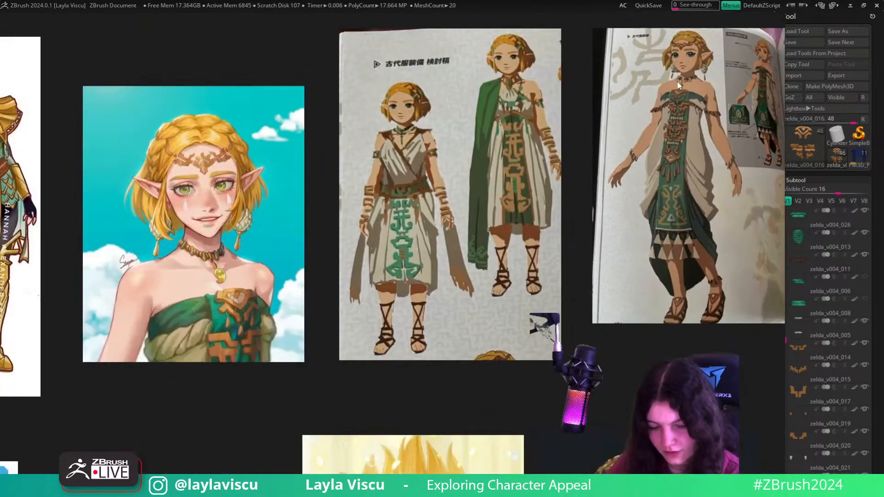
pyautogui.moveTo(272, 234); pyautogui.dragTo(457, 195, button='middle')
pyautogui.scroll(3, 415, 249)
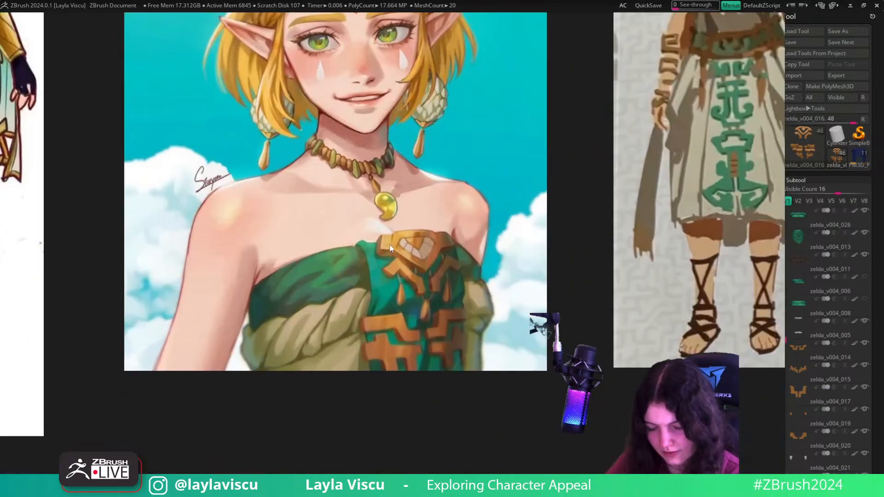
pyautogui.scroll(-5, 537, 169)
pyautogui.moveTo(537, 170); pyautogui.dragTo(373, 292, button='middle')
pyautogui.moveTo(764, 99); pyautogui.dragTo(600, 174, button='middle')
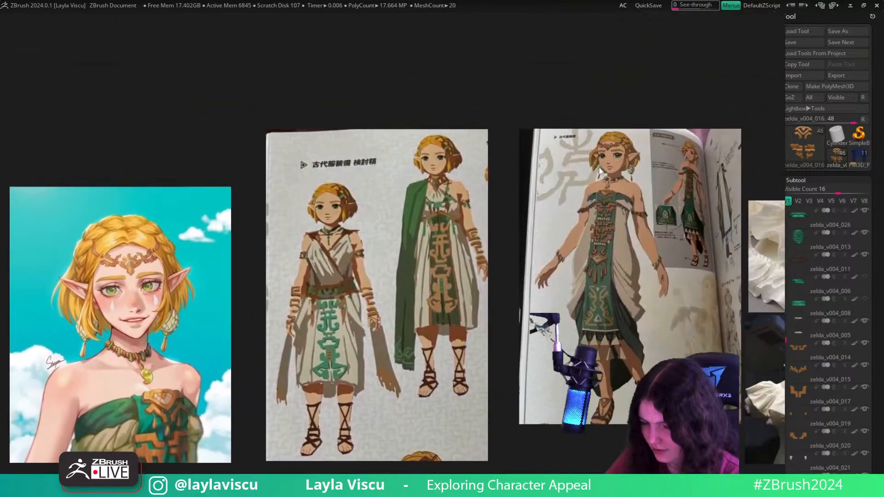
pyautogui.scroll(5, 618, 165)
pyautogui.moveTo(475, 257); pyautogui.dragTo(561, 1, button='right')
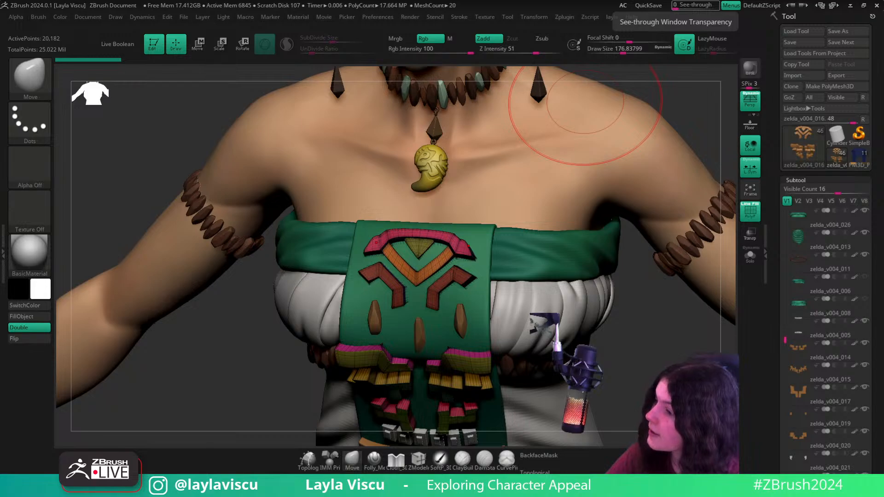
# - Turn off the polygroup display and examine the chest ornaments and green front panel from the front and side
pyautogui.moveTo(658, 343); pyautogui.dragTo(647, 347, button='right')
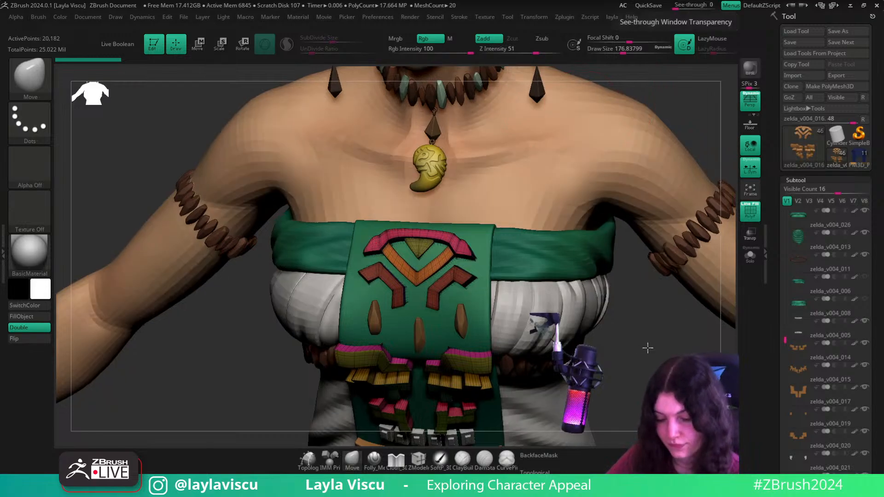
pyautogui.hotkey('shift', 'f')
pyautogui.moveTo(541, 308)
pyautogui.keyDown('ctrl'); pyautogui.mouseDown(button='right')
pyautogui.moveTo(566, 254)
pyautogui.moveTo(616, 222)
pyautogui.moveTo(614, 236)
pyautogui.mouseUp(button='right'); pyautogui.keyUp('ctrl')
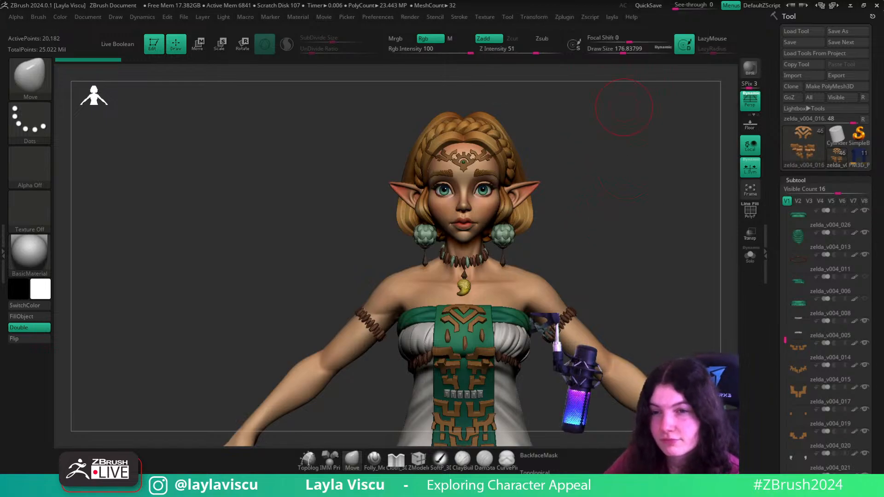
pyautogui.moveTo(679, 230); pyautogui.dragTo(437, 212)
pyautogui.keyDown('ctrl'); pyautogui.moveTo(437, 212); pyautogui.dragTo(434, 335, button='right'); pyautogui.keyUp('ctrl')
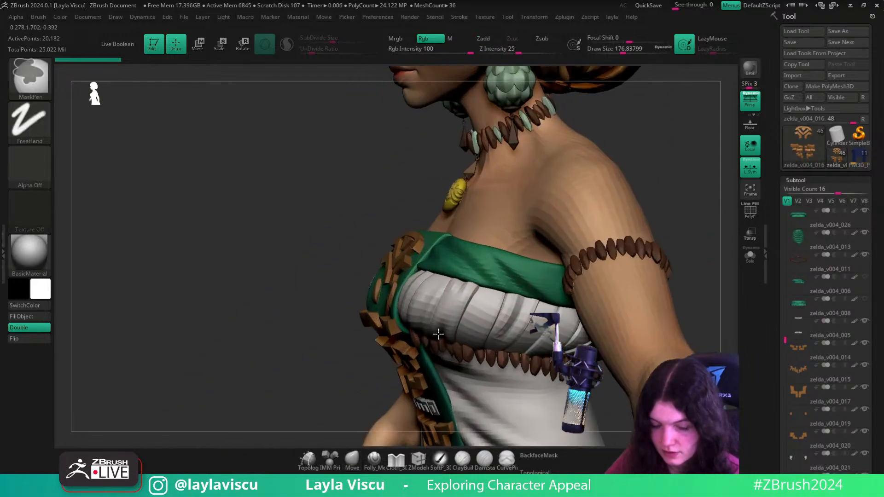
pyautogui.keyDown('alt'); pyautogui.click(402, 287); pyautogui.keyUp('alt')
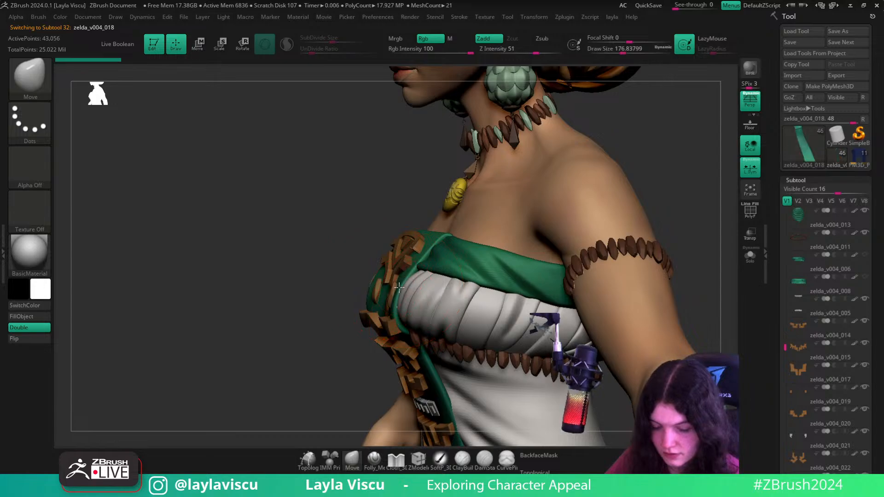
pyautogui.keyDown('ctrl'); pyautogui.moveTo(400, 288); pyautogui.dragTo(339, 289, button='right'); pyautogui.keyUp('ctrl')
pyautogui.moveTo(340, 289); pyautogui.dragTo(527, 247)
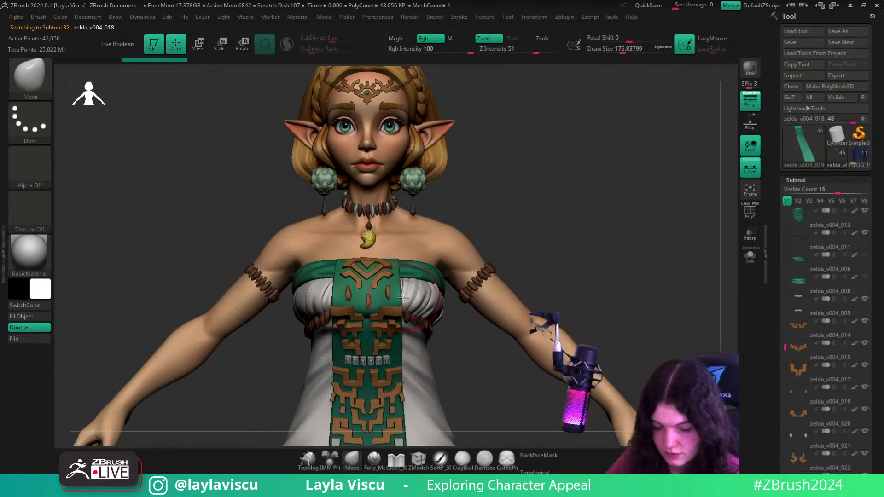
pyautogui.moveTo(626, 308); pyautogui.dragTo(598, 306)
# - Reselect the brown chest ornaments, display their polygroups and open the Dynamic Subdiv geometry settings
pyautogui.keyDown('alt'); pyautogui.click(396, 264); pyautogui.keyUp('alt')
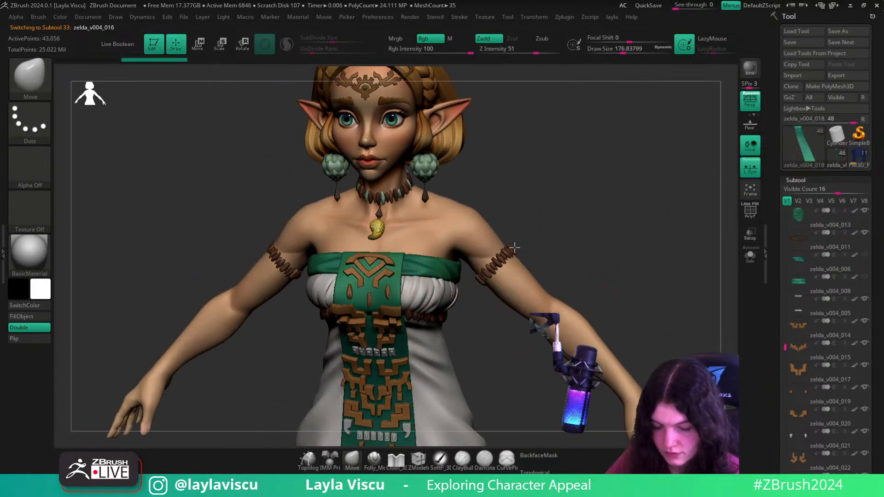
pyautogui.keyDown('alt'); pyautogui.moveTo(610, 225); pyautogui.dragTo(640, 258); pyautogui.keyUp('alt')
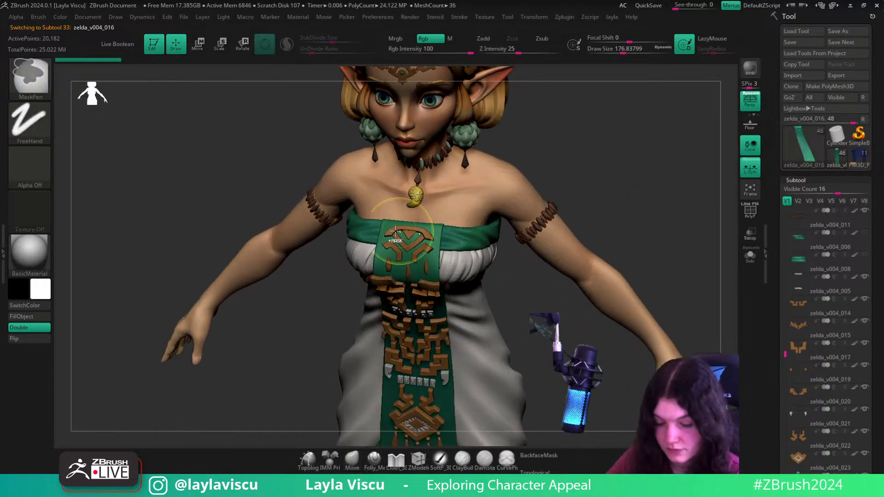
pyautogui.keyDown('ctrl'); pyautogui.moveTo(639, 258); pyautogui.dragTo(657, 335, button='right'); pyautogui.keyUp('ctrl')
pyautogui.hotkey('shift', 'f')
pyautogui.scroll(-10, 801, 214)
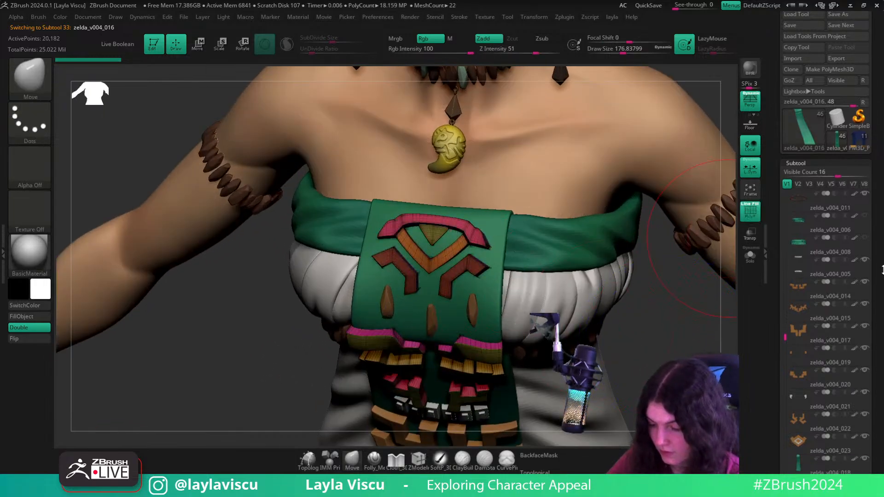
pyautogui.click(800, 165)
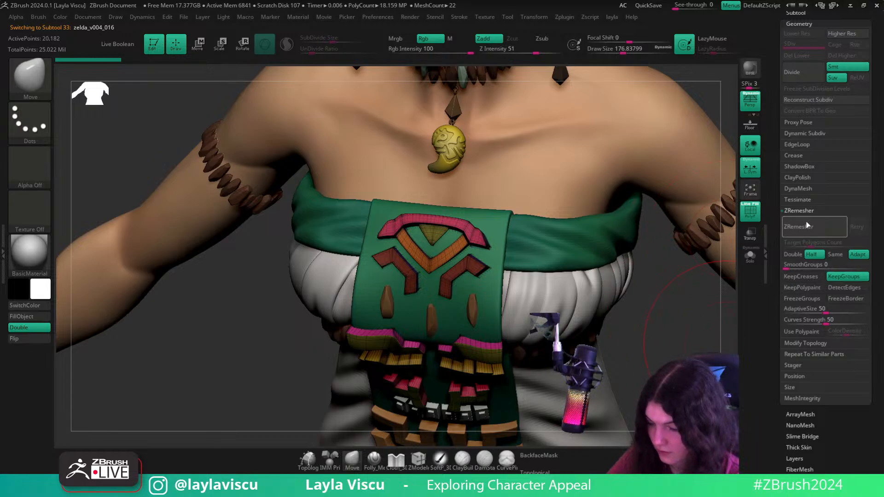
pyautogui.click(804, 133)
# - Hide the curved bar at the top of the chest ornament and delete the hidden geometry
pyautogui.moveTo(651, 357); pyautogui.dragTo(667, 349)
pyautogui.keyDown('ctrl'); pyautogui.keyDown('shift'); pyautogui.click(482, 240); pyautogui.keyUp('shift'); pyautogui.keyUp('ctrl')
pyautogui.press('space')
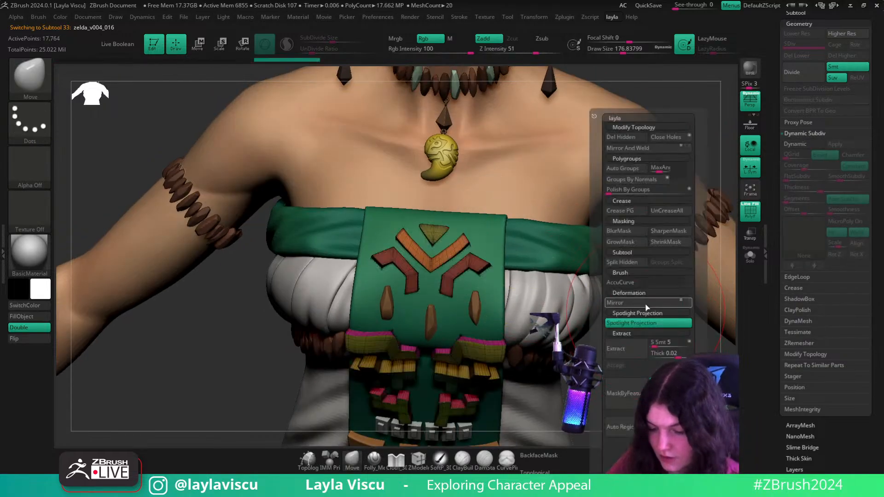
pyautogui.click(623, 137)
pyautogui.hotkey('shift', 'f')
# - Try smoothing the angled side pieces of the upper chest ornament
pyautogui.keyDown('shift'); pyautogui.moveTo(694, 160); pyautogui.dragTo(672, 162, button='right'); pyautogui.keyUp('shift')
pyautogui.keyDown('alt'); pyautogui.moveTo(625, 418); pyautogui.dragTo(483, 262, button='right'); pyautogui.keyUp('alt')
pyautogui.moveTo(484, 262)
pyautogui.keyDown('shift'); pyautogui.mouseDown()
pyautogui.moveTo(491, 258)
pyautogui.moveTo(485, 265)
pyautogui.mouseUp(); pyautogui.keyUp('shift')
pyautogui.hotkey('ctrl', 'z')
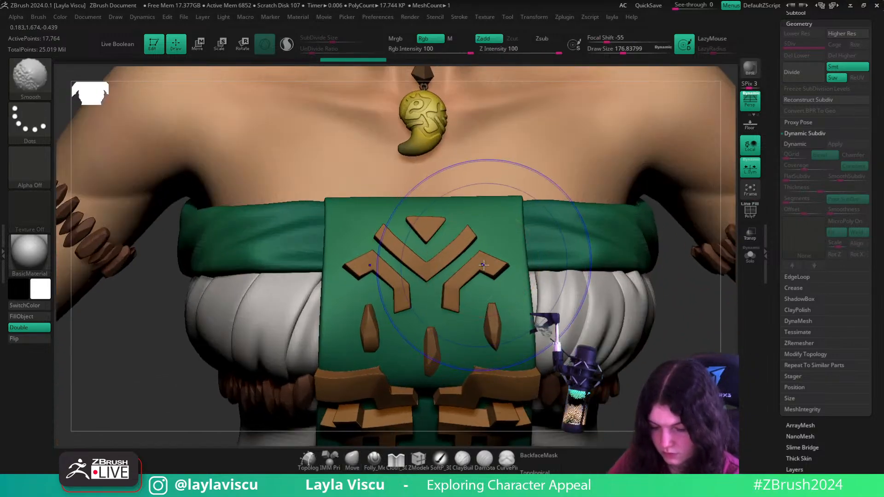
# - Isolate the chest ornaments and mask all pieces except the upper triangle, chevron and angled brackets
pyautogui.moveTo(613, 294)
pyautogui.keyDown('ctrl'); pyautogui.mouseDown(button='right')
pyautogui.moveTo(609, 341)
pyautogui.moveTo(661, 302)
pyautogui.moveTo(664, 317)
pyautogui.moveTo(635, 203)
pyautogui.moveTo(692, 223)
pyautogui.moveTo(669, 266)
pyautogui.moveTo(639, 268)
pyautogui.moveTo(613, 329)
pyautogui.moveTo(598, 325)
pyautogui.moveTo(603, 349)
pyautogui.mouseUp(button='right'); pyautogui.keyUp('ctrl')
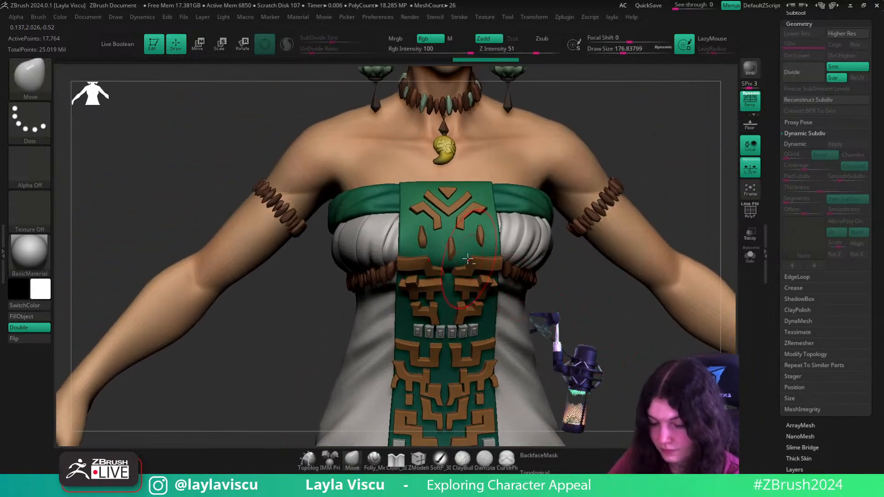
pyautogui.keyDown('alt'); pyautogui.click(453, 251); pyautogui.keyUp('alt')
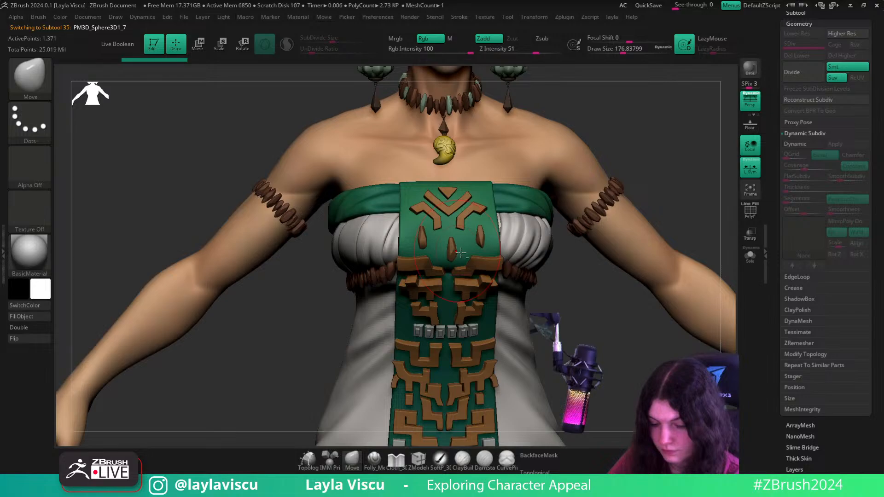
pyautogui.moveTo(615, 311); pyautogui.dragTo(609, 375, button='right')
pyautogui.keyDown('alt'); pyautogui.click(458, 204); pyautogui.keyUp('alt')
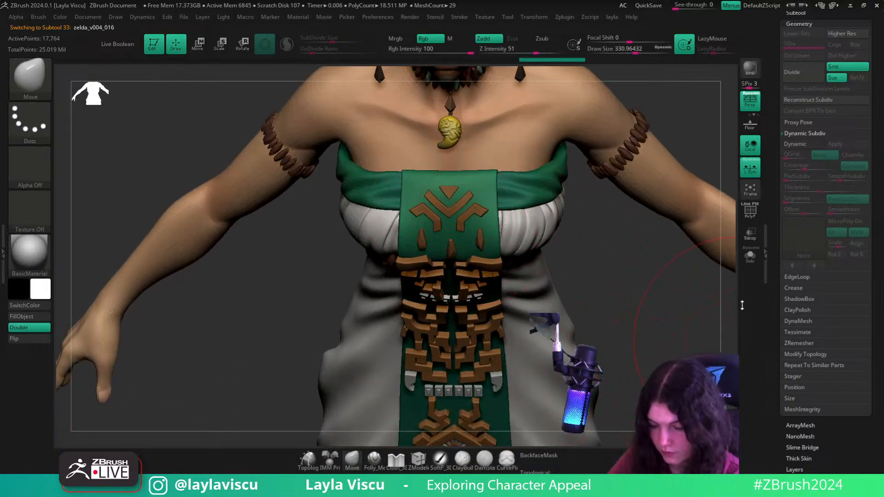
pyautogui.click(750, 256)
pyautogui.keyDown('ctrl'); pyautogui.moveTo(347, 128); pyautogui.dragTo(576, 246); pyautogui.keyUp('ctrl')
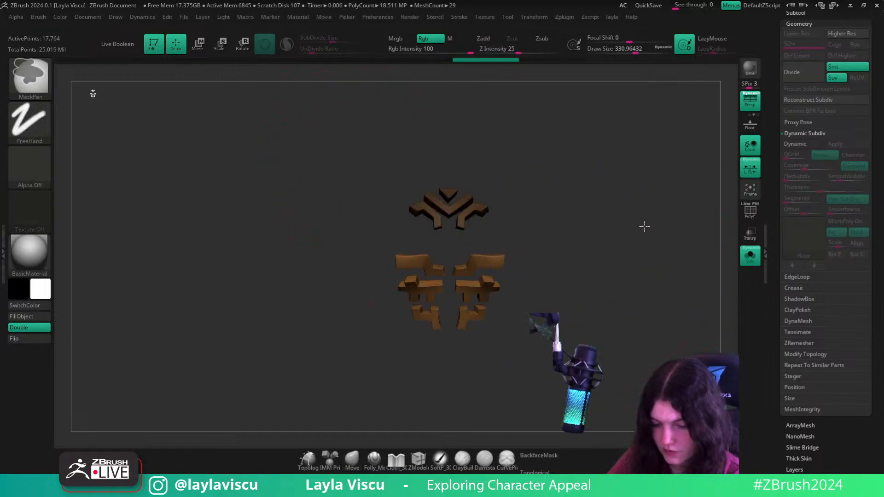
pyautogui.keyDown('ctrl'); pyautogui.click(644, 227); pyautogui.keyUp('ctrl')
pyautogui.click(752, 256)
# - Lower the unmasked upper ornament slightly with the Move brush at a Draw Size of about 611, and reduce the size to about 212
pyautogui.moveTo(643, 342); pyautogui.dragTo(640, 378, button='right')
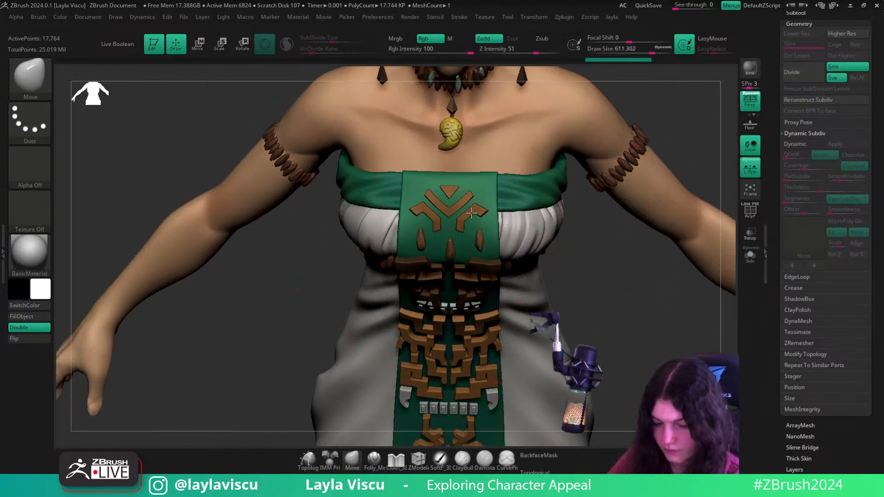
pyautogui.moveTo(471, 213); pyautogui.dragTo(471, 217)
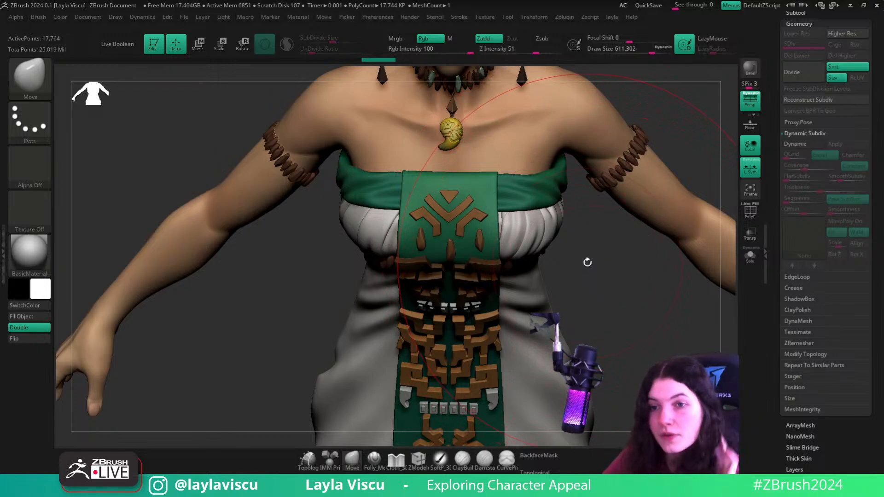
pyautogui.press('s')
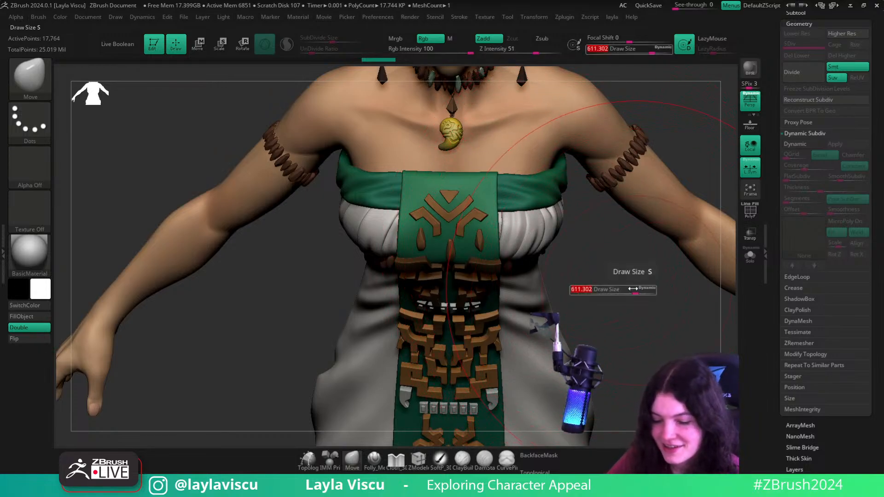
pyautogui.press('s')
pyautogui.moveTo(481, 183); pyautogui.dragTo(456, 184)
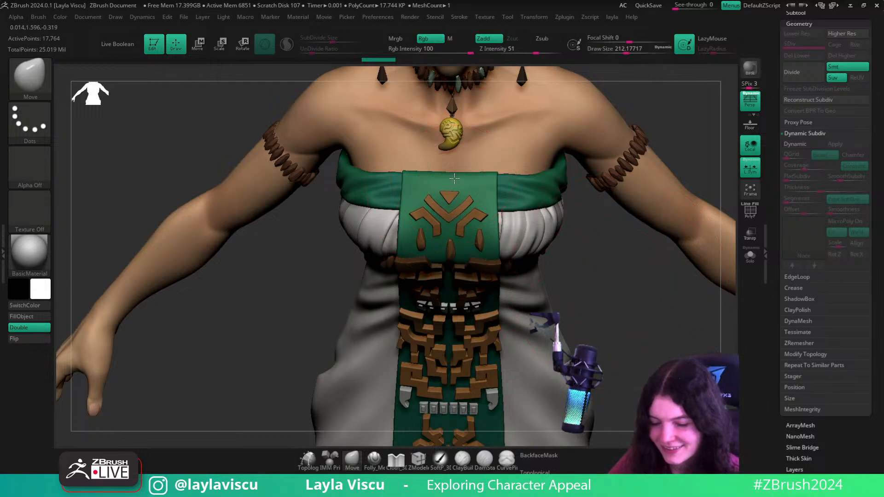
# - Select the green front panel, check its mesh in close-up and set the Draw Size to about 11
pyautogui.moveTo(579, 274)
pyautogui.mouseDown()
pyautogui.moveTo(628, 317)
pyautogui.moveTo(608, 331)
pyautogui.moveTo(601, 377)
pyautogui.mouseUp()
pyautogui.keyDown('alt'); pyautogui.click(460, 194); pyautogui.keyUp('alt')
pyautogui.press('f')
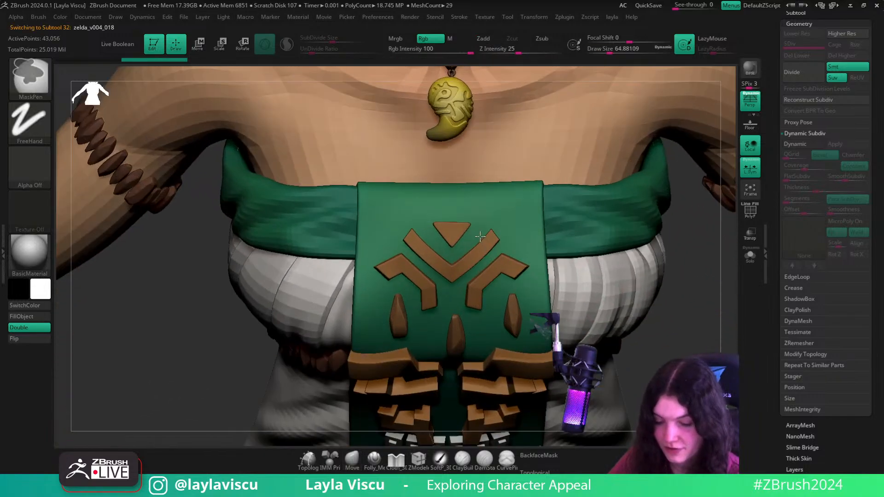
pyautogui.hotkey('shift', 'f')
pyautogui.hotkey('shift', 'f')
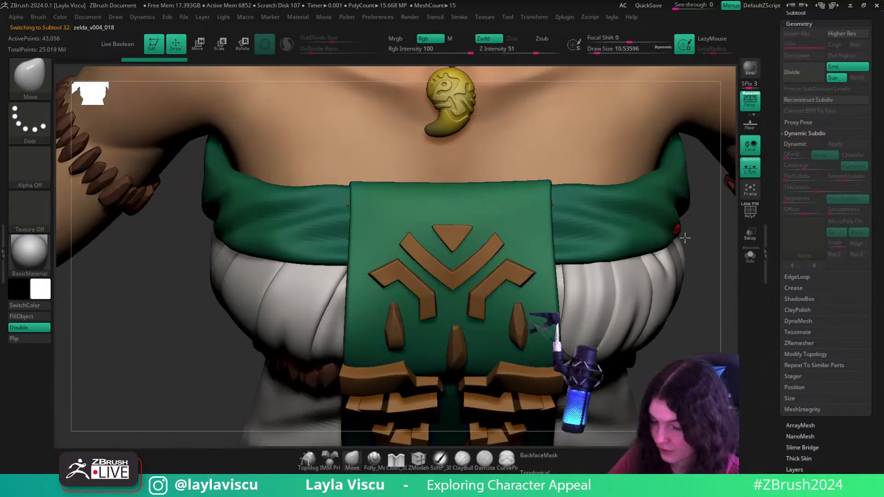
pyautogui.moveTo(704, 273); pyautogui.dragTo(654, 295)
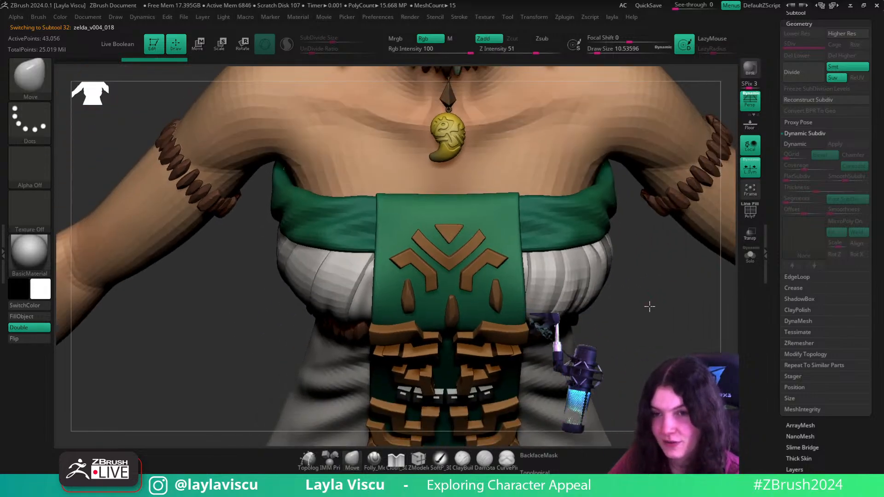
# - Select the plain green front panel behind the chest ornaments and isolate it from the other subtools
pyautogui.click(749, 257)
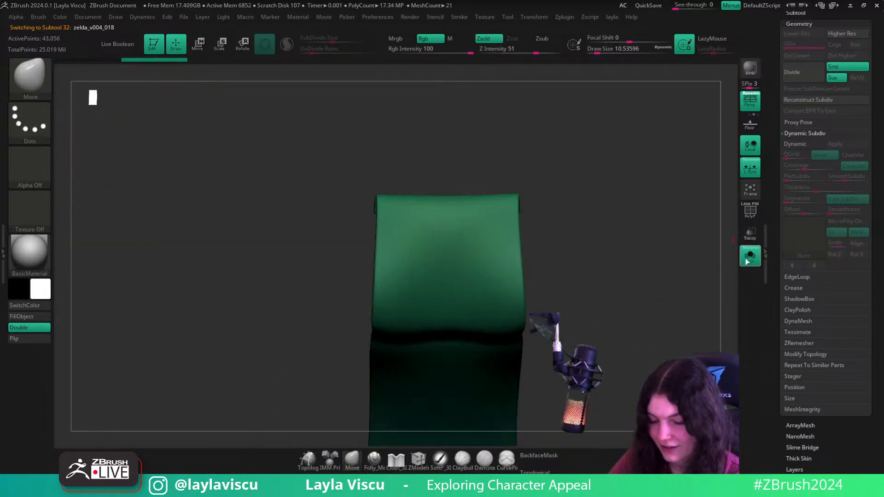
pyautogui.click(750, 256)
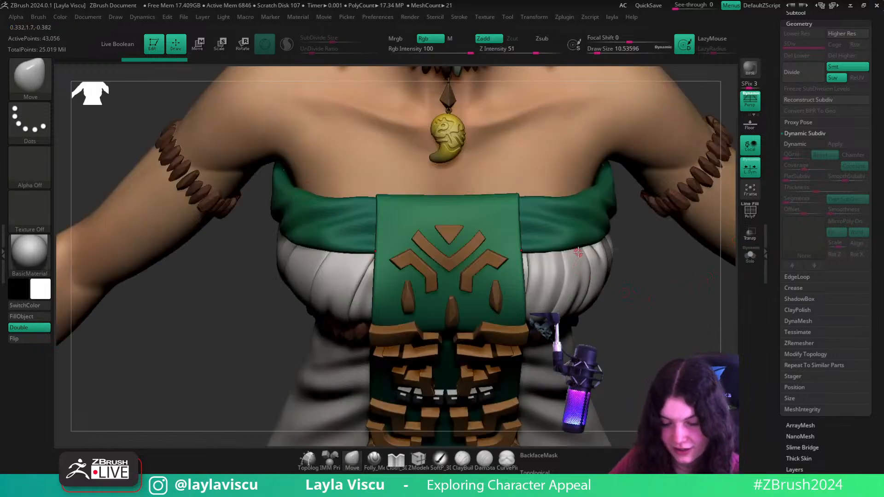
pyautogui.keyDown('alt'); pyautogui.click(405, 217); pyautogui.keyUp('alt')
pyautogui.hotkey('ctrl', 'shift')
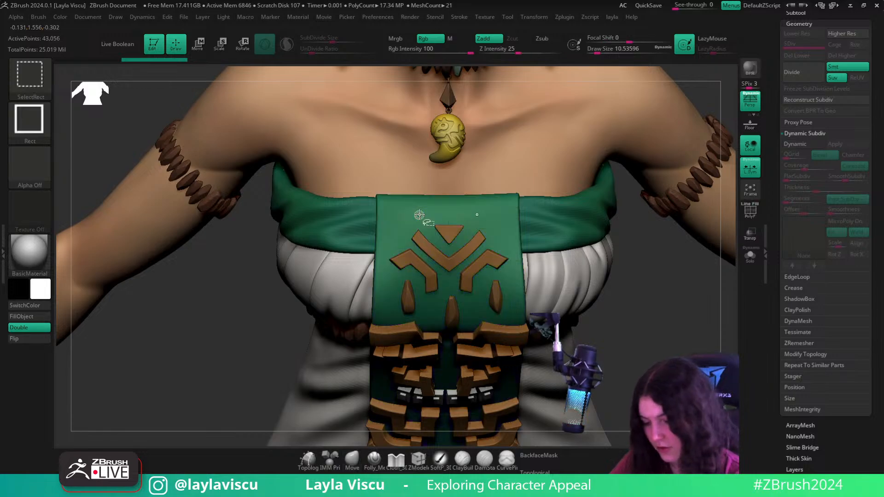
pyautogui.click(750, 256)
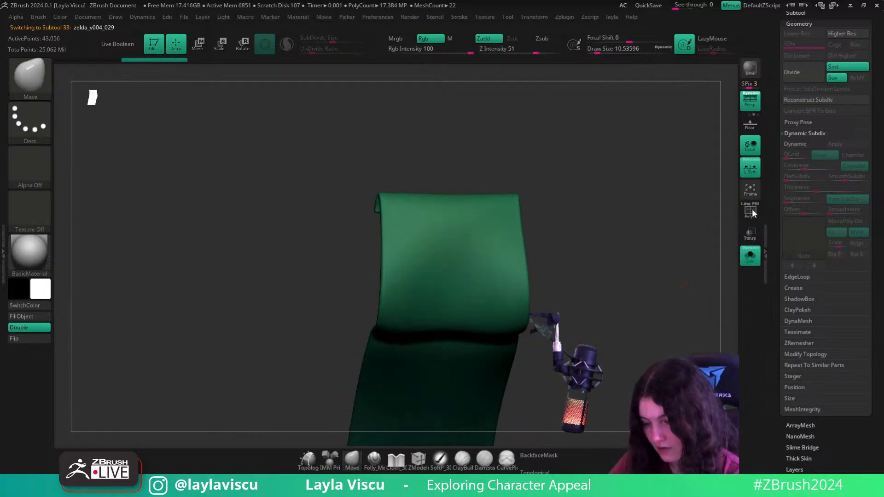
# - Divide the isolated front panel twice, up to subdivision level 3, checking its mesh density with the wireframe display
pyautogui.press('shift')
pyautogui.press('shift')
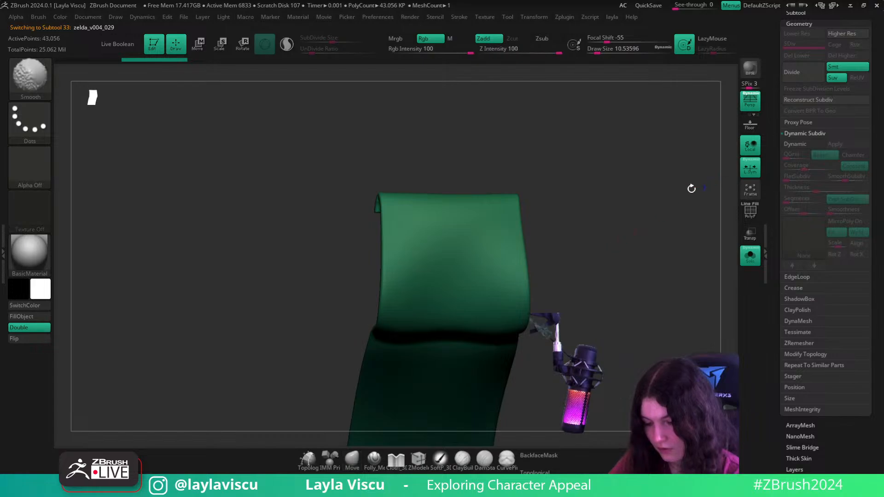
pyautogui.hotkey('shift', 'f')
pyautogui.hotkey('ctrl', 'd')
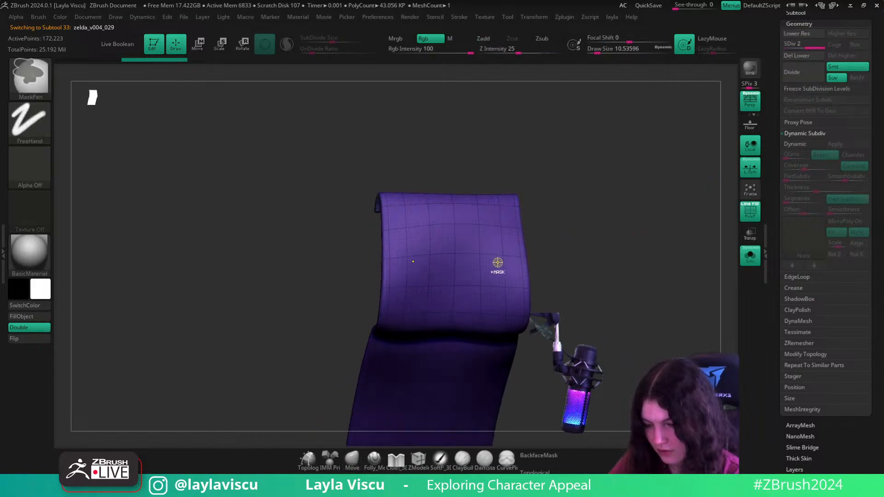
pyautogui.hotkey('ctrl', 'd')
pyautogui.hotkey('shift', 'f')
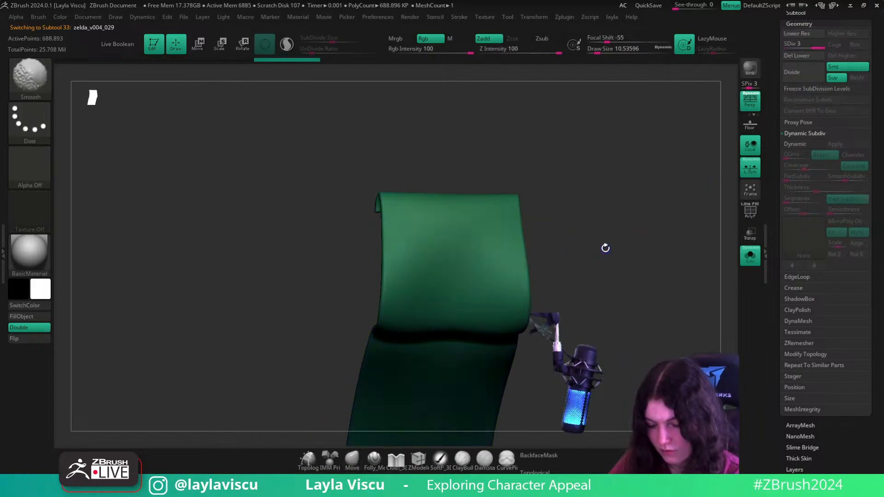
pyautogui.keyDown('ctrl'); pyautogui.moveTo(437, 224); pyautogui.dragTo(419, 258); pyautogui.keyUp('ctrl')
pyautogui.keyDown('ctrl'); pyautogui.moveTo(428, 250); pyautogui.dragTo(474, 304, button='right'); pyautogui.keyUp('ctrl')
pyautogui.hotkey('ctrl', 'z')
pyautogui.hotkey('ctrl', 'z')
pyautogui.keyDown('ctrl'); pyautogui.moveTo(408, 221); pyautogui.dragTo(404, 229); pyautogui.keyUp('ctrl')
pyautogui.hotkey('ctrl', 'z')
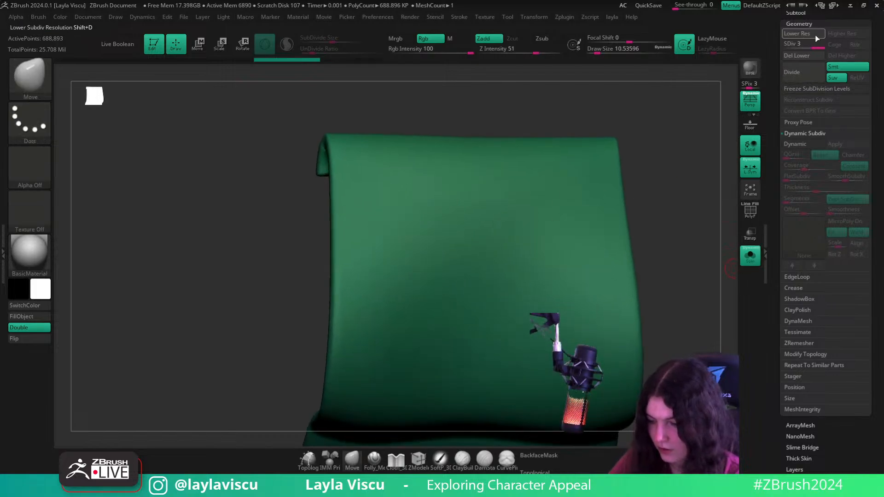
# - Delete the panel's lower subdivision levels and mask a thin symmetrical band with dropped, upturned ends near its upper edge
pyautogui.click(797, 56)
pyautogui.click(751, 256)
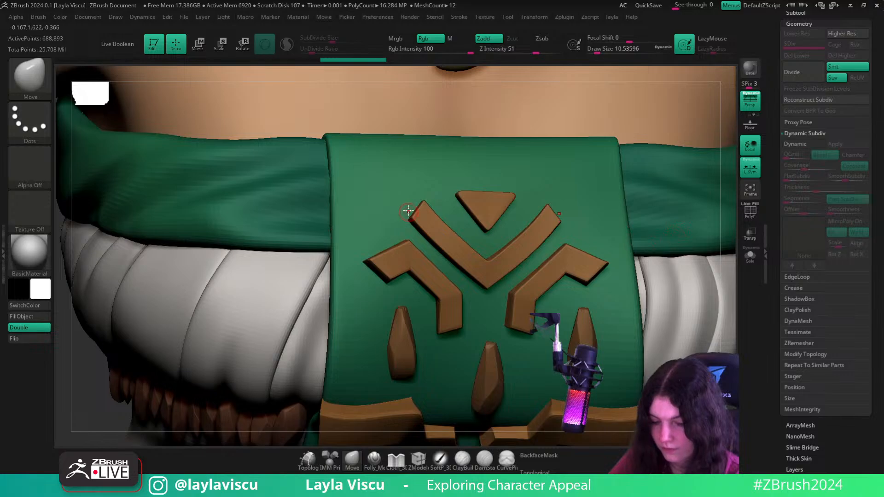
pyautogui.keyDown('ctrl'); pyautogui.moveTo(364, 161); pyautogui.dragTo(363, 199); pyautogui.keyUp('ctrl')
pyautogui.click(750, 256)
pyautogui.moveTo(364, 164)
pyautogui.keyDown('ctrl'); pyautogui.mouseDown()
pyautogui.moveTo(361, 175)
pyautogui.moveTo(362, 165)
pyautogui.moveTo(386, 192)
pyautogui.moveTo(367, 193)
pyautogui.moveTo(408, 166)
pyautogui.mouseUp(); pyautogui.keyUp('ctrl')
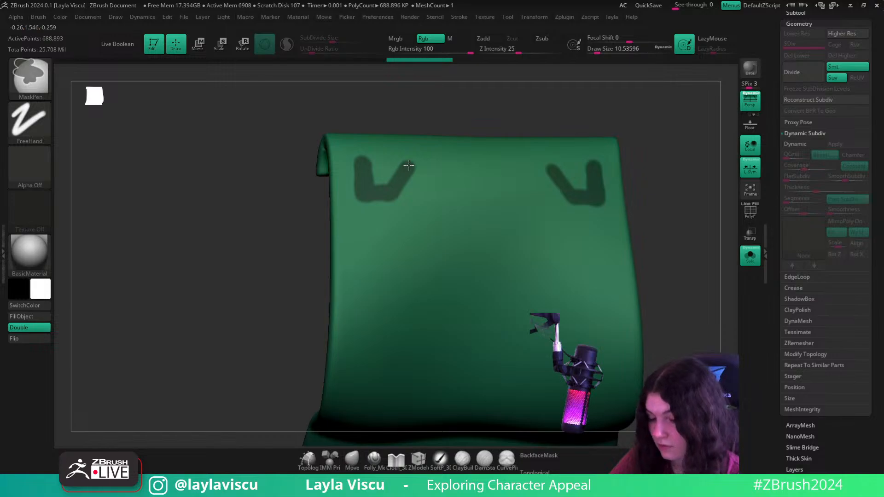
pyautogui.moveTo(408, 165); pyautogui.dragTo(473, 166)
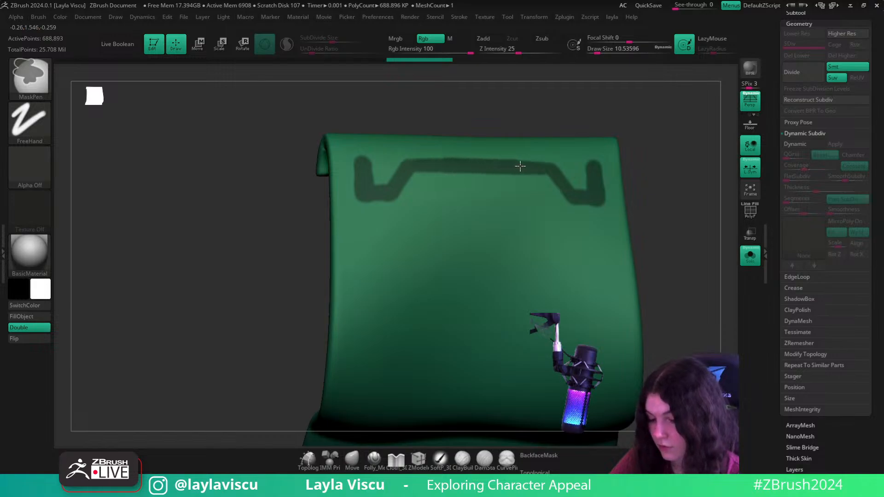
pyautogui.keyDown('ctrl'); pyautogui.moveTo(545, 166); pyautogui.dragTo(551, 170); pyautogui.keyUp('ctrl')
# - Thicken the masked band, add inward-hooked ends, and compare its placement with the chest ornaments
pyautogui.click(748, 261)
pyautogui.moveTo(704, 272)
pyautogui.keyDown('ctrl'); pyautogui.mouseDown(button='right')
pyautogui.moveTo(694, 321)
pyautogui.moveTo(741, 272)
pyautogui.mouseUp(button='right'); pyautogui.keyUp('ctrl')
pyautogui.click(752, 260)
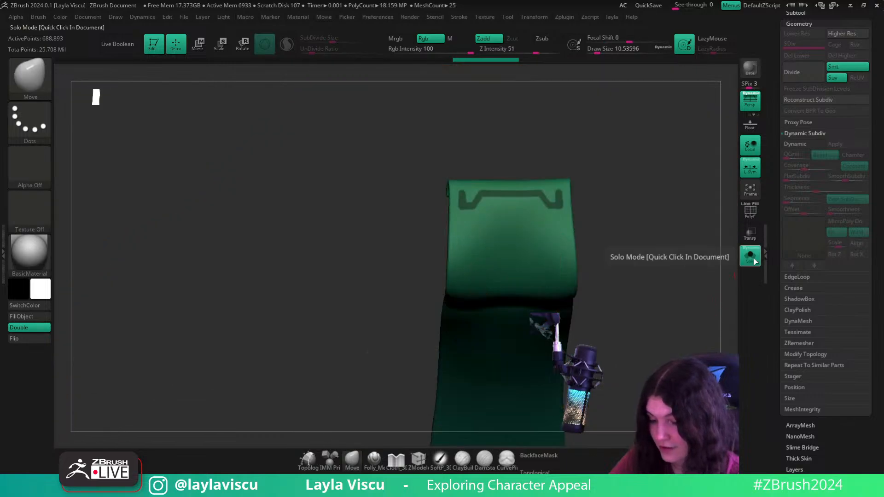
pyautogui.keyDown('ctrl'); pyautogui.moveTo(527, 213); pyautogui.dragTo(617, 242, button='right'); pyautogui.keyUp('ctrl')
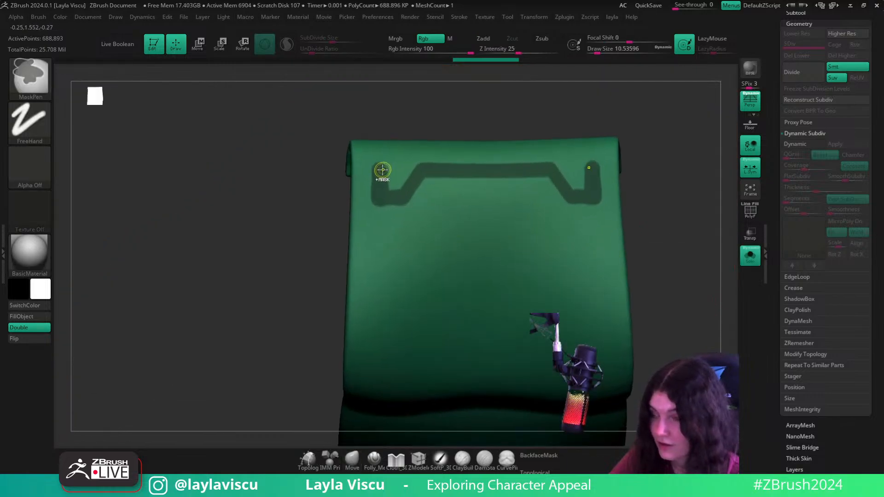
pyautogui.keyDown('ctrl'); pyautogui.moveTo(387, 170); pyautogui.dragTo(426, 169, button='right'); pyautogui.keyUp('ctrl')
pyautogui.moveTo(423, 166)
pyautogui.keyDown('ctrl'); pyautogui.mouseDown()
pyautogui.moveTo(381, 163)
pyautogui.moveTo(375, 214)
pyautogui.moveTo(415, 215)
pyautogui.moveTo(434, 188)
pyautogui.moveTo(418, 217)
pyautogui.moveTo(378, 216)
pyautogui.moveTo(424, 207)
pyautogui.moveTo(450, 169)
pyautogui.moveTo(495, 189)
pyautogui.moveTo(438, 188)
pyautogui.moveTo(466, 185)
pyautogui.mouseUp(); pyautogui.keyUp('ctrl')
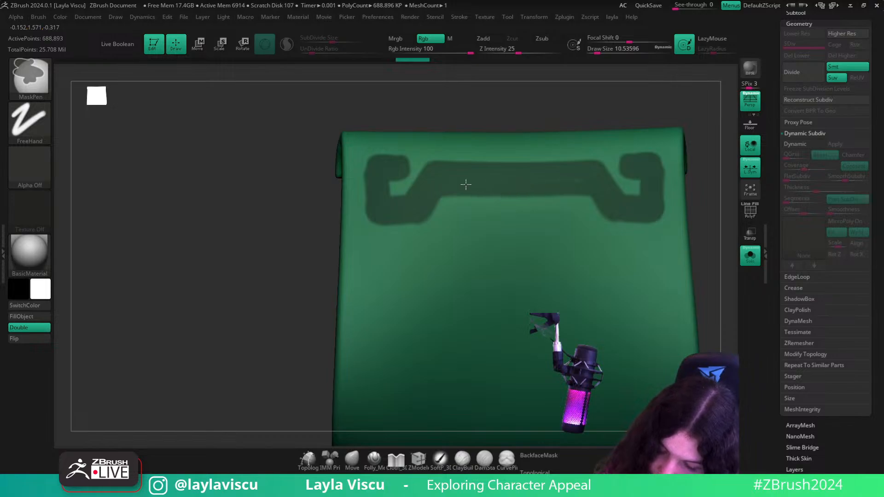
pyautogui.click(753, 256)
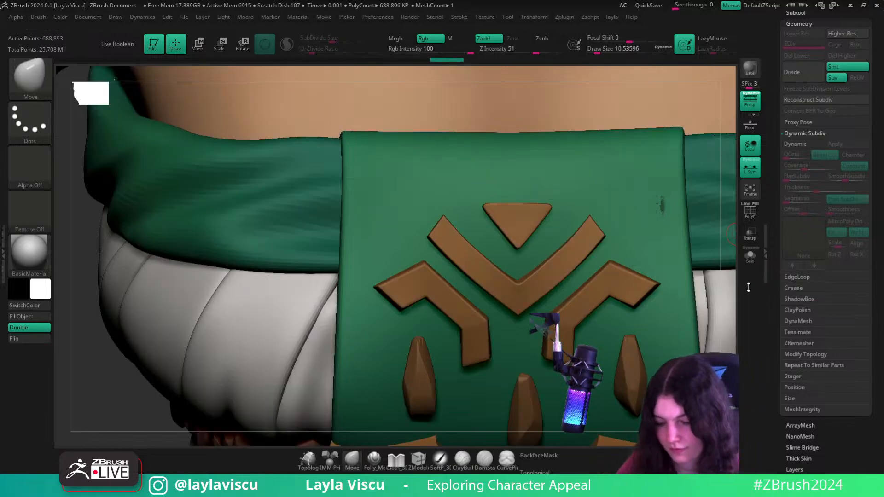
pyautogui.click(757, 260)
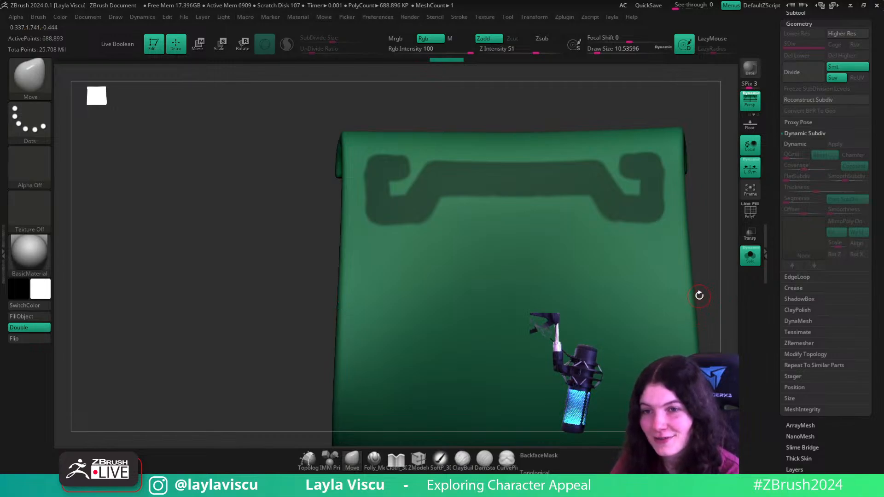
pyautogui.moveTo(722, 263); pyautogui.dragTo(717, 295)
pyautogui.keyDown('ctrl'); pyautogui.click(29, 122); pyautogui.keyUp('ctrl')
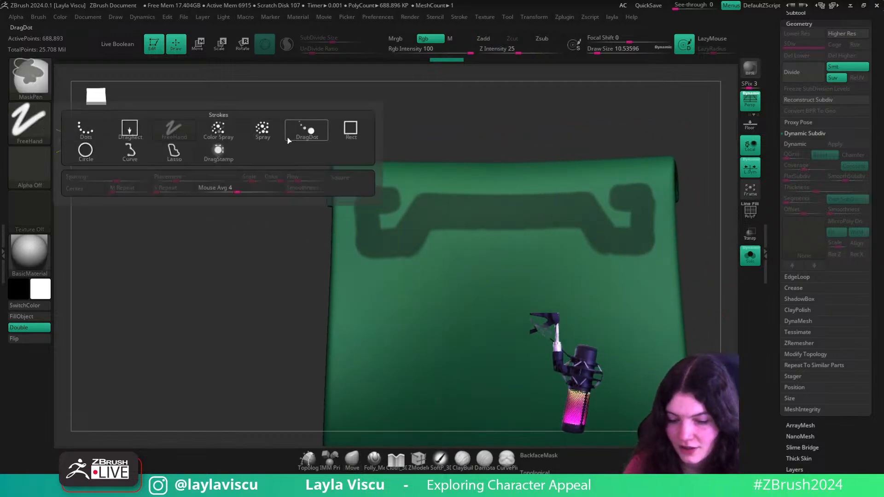
pyautogui.keyDown('ctrl'); pyautogui.click(165, 154); pyautogui.keyUp('ctrl')
pyautogui.keyDown('ctrl'); pyautogui.click(29, 122); pyautogui.keyUp('ctrl')
pyautogui.keyDown('ctrl'); pyautogui.click(166, 130); pyautogui.keyUp('ctrl')
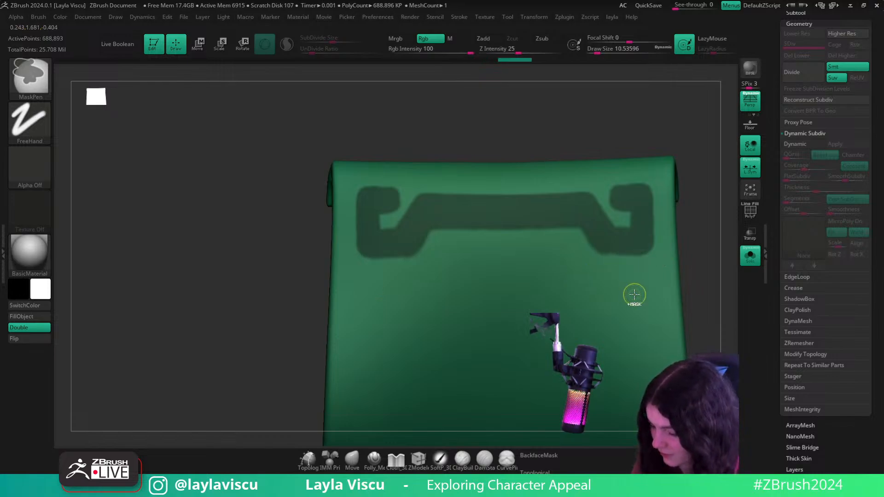
# - Set the mask brush's Draw Size to about 8.4, turn on LazyMouse and trim the band's lower and outer edges into straight lines
pyautogui.press('s')
pyautogui.press('ctrl')
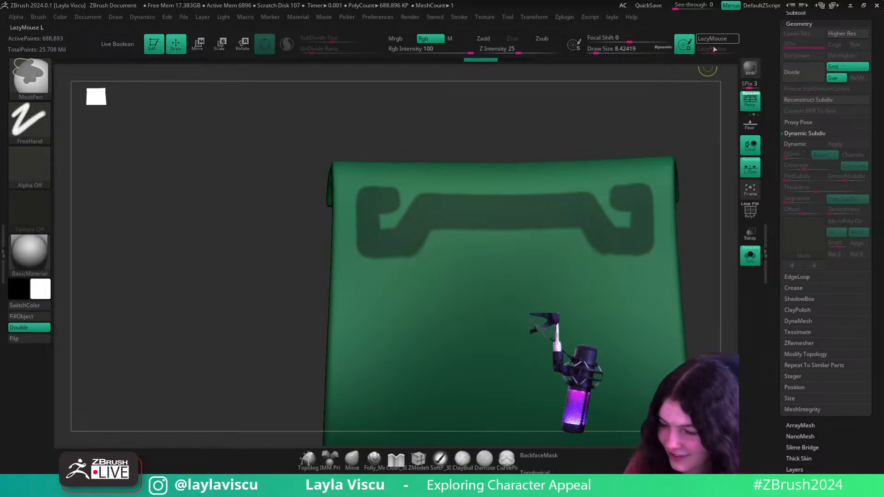
pyautogui.moveTo(584, 264)
pyautogui.keyDown('ctrl'); pyautogui.keyDown('alt'); pyautogui.mouseDown()
pyautogui.moveTo(681, 253)
pyautogui.moveTo(618, 260)
pyautogui.mouseUp(); pyautogui.keyUp('alt'); pyautogui.keyUp('ctrl')
pyautogui.keyDown('ctrl'); pyautogui.keyDown('alt'); pyautogui.moveTo(577, 235); pyautogui.dragTo(590, 252); pyautogui.keyUp('alt'); pyautogui.keyUp('ctrl')
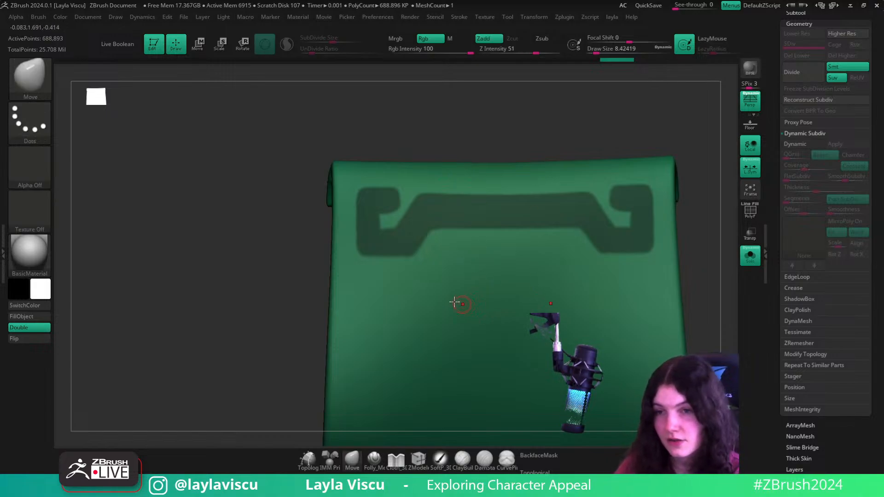
pyautogui.keyDown('ctrl'); pyautogui.keyDown('alt'); pyautogui.moveTo(358, 279); pyautogui.dragTo(355, 152); pyautogui.keyUp('alt'); pyautogui.keyUp('ctrl')
pyautogui.hotkey('ctrl', 'z')
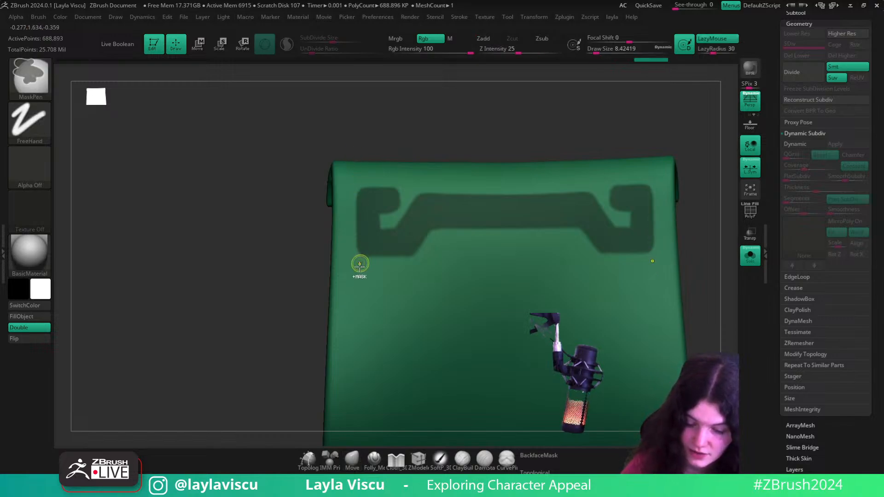
pyautogui.keyDown('ctrl'); pyautogui.keyDown('alt'); pyautogui.moveTo(359, 262); pyautogui.dragTo(355, 152); pyautogui.keyUp('alt'); pyautogui.keyUp('ctrl')
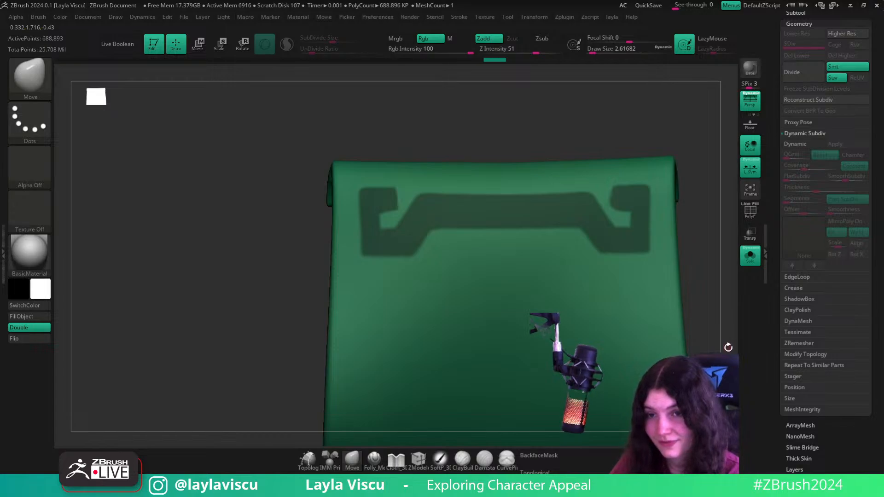
# - Clean up the inner edges of the band's hooked ends with fine mask strokes at a Draw Size of about 2.6
pyautogui.moveTo(729, 343); pyautogui.dragTo(703, 341)
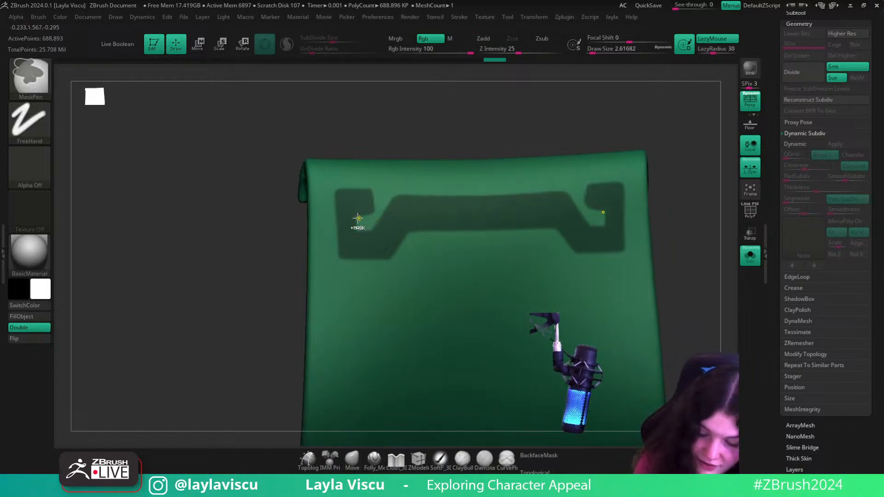
pyautogui.keyDown('ctrl'); pyautogui.moveTo(387, 210); pyautogui.dragTo(392, 207); pyautogui.keyUp('ctrl')
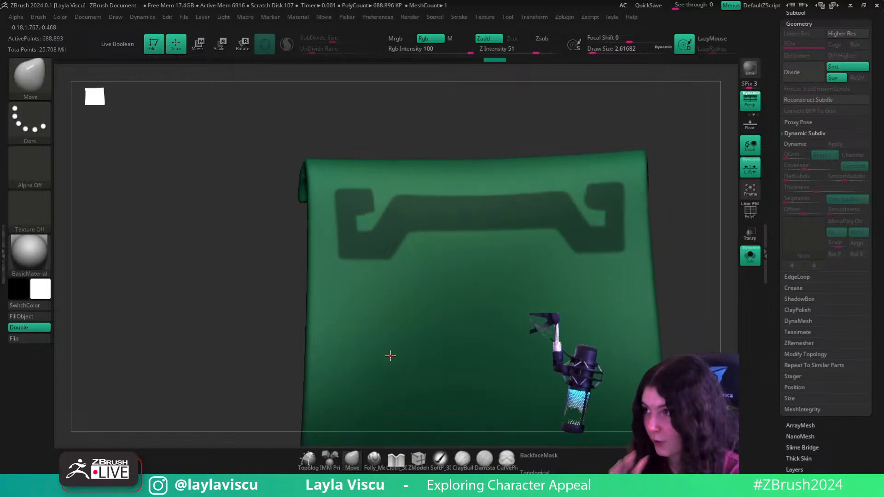
pyautogui.moveTo(708, 300); pyautogui.dragTo(676, 279)
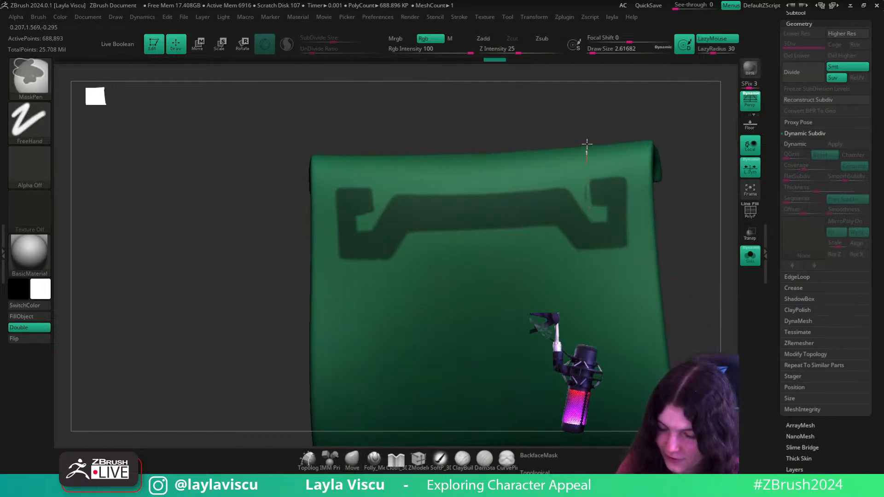
pyautogui.keyDown('ctrl'); pyautogui.moveTo(629, 244); pyautogui.dragTo(708, 247, button='right'); pyautogui.keyUp('ctrl')
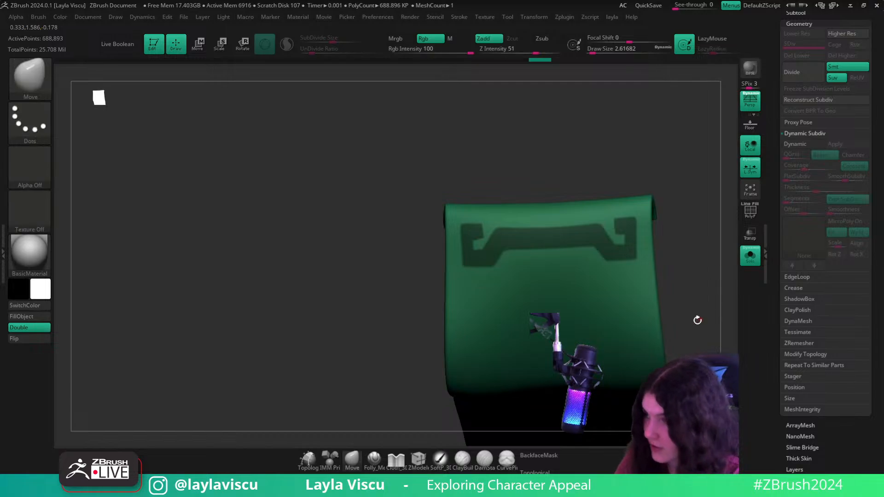
pyautogui.moveTo(696, 319)
pyautogui.keyDown('alt'); pyautogui.mouseDown()
pyautogui.moveTo(659, 307)
pyautogui.moveTo(682, 299)
pyautogui.mouseUp(); pyautogui.keyUp('alt')
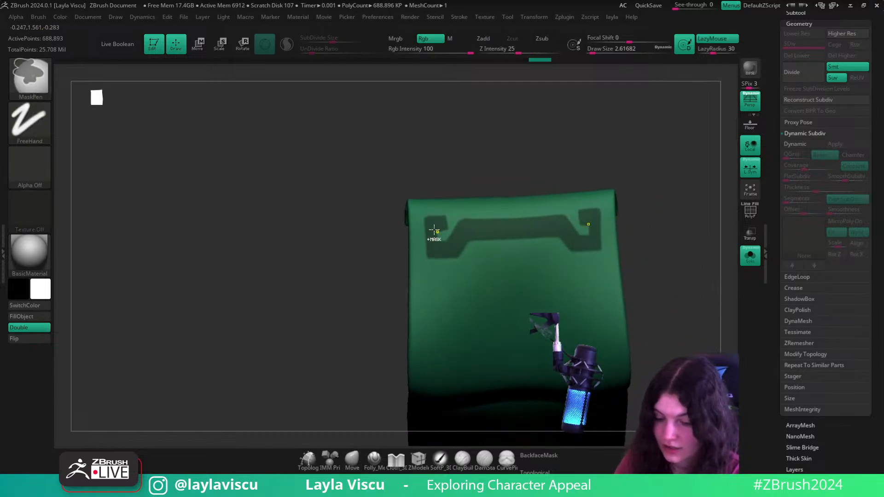
# - Set the LazyRadius to 10, then extend the masked hook's tip inward and square off its corners
pyautogui.keyDown('ctrl'); pyautogui.moveTo(430, 233); pyautogui.dragTo(480, 211, button='right'); pyautogui.keyUp('ctrl')
pyautogui.moveTo(711, 48); pyautogui.dragTo(690, 63)
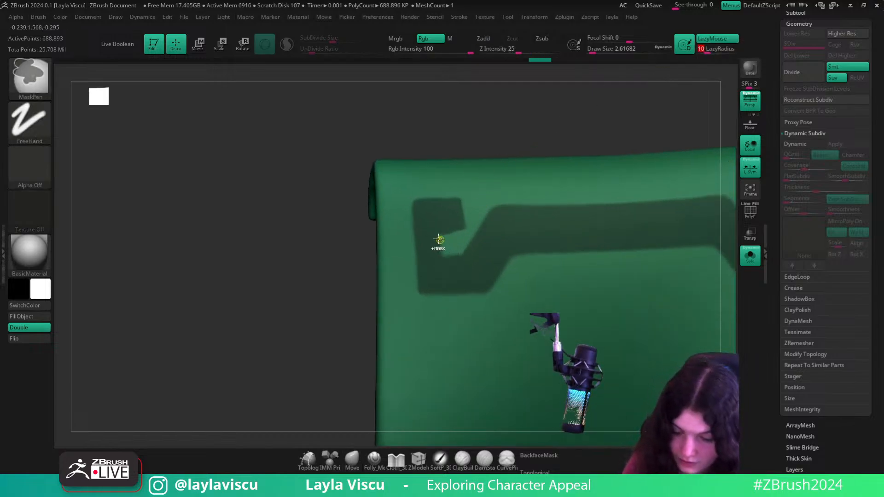
pyautogui.keyDown('ctrl'); pyautogui.moveTo(438, 239); pyautogui.dragTo(469, 230); pyautogui.keyUp('ctrl')
pyautogui.keyDown('ctrl'); pyautogui.moveTo(465, 195); pyautogui.dragTo(460, 199); pyautogui.keyUp('ctrl')
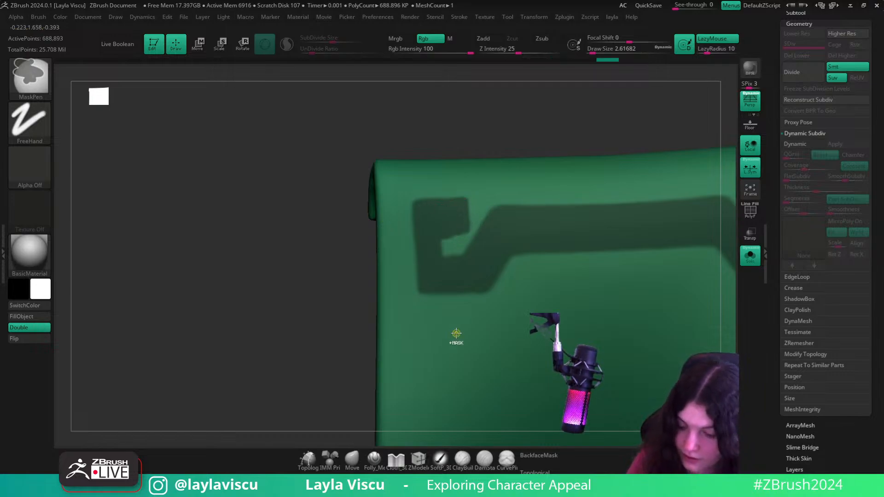
# - Straighten the masked edges around the notch between the hook and the band's diagonal section
pyautogui.keyDown('ctrl'); pyautogui.moveTo(456, 333); pyautogui.dragTo(459, 281, button='right'); pyautogui.keyUp('ctrl')
pyautogui.keyDown('alt'); pyautogui.moveTo(663, 276); pyautogui.dragTo(632, 231, button='right'); pyautogui.keyUp('alt')
pyautogui.keyDown('ctrl'); pyautogui.moveTo(479, 264); pyautogui.dragTo(413, 254, button='right'); pyautogui.keyUp('ctrl')
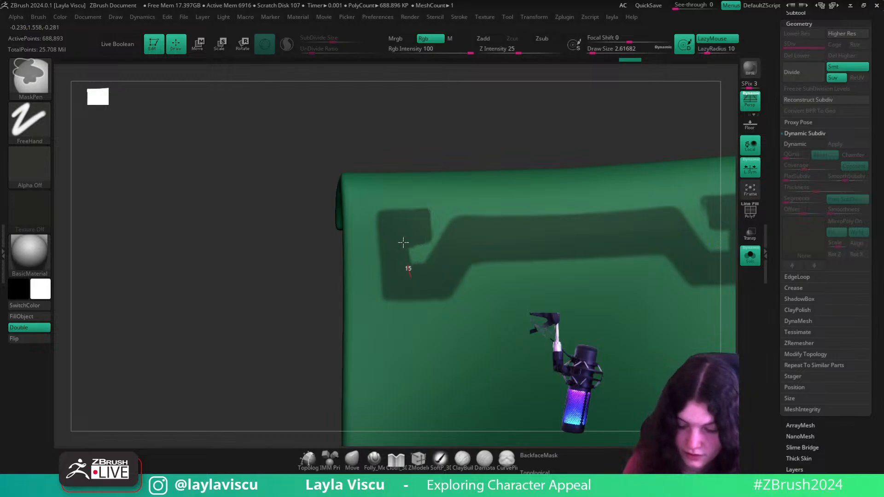
pyautogui.keyDown('ctrl'); pyautogui.moveTo(404, 242); pyautogui.dragTo(430, 212); pyautogui.keyUp('ctrl')
pyautogui.keyDown('ctrl'); pyautogui.moveTo(422, 242); pyautogui.dragTo(428, 261); pyautogui.keyUp('ctrl')
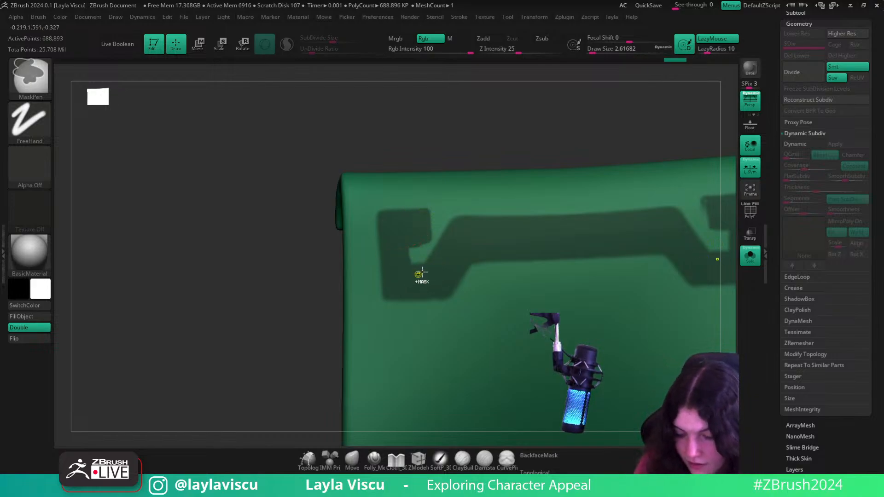
pyautogui.keyDown('ctrl'); pyautogui.moveTo(434, 290); pyautogui.dragTo(612, 314, button='right'); pyautogui.keyUp('ctrl')
pyautogui.keyDown('ctrl'); pyautogui.moveTo(726, 349); pyautogui.dragTo(718, 295, button='right'); pyautogui.keyUp('ctrl')
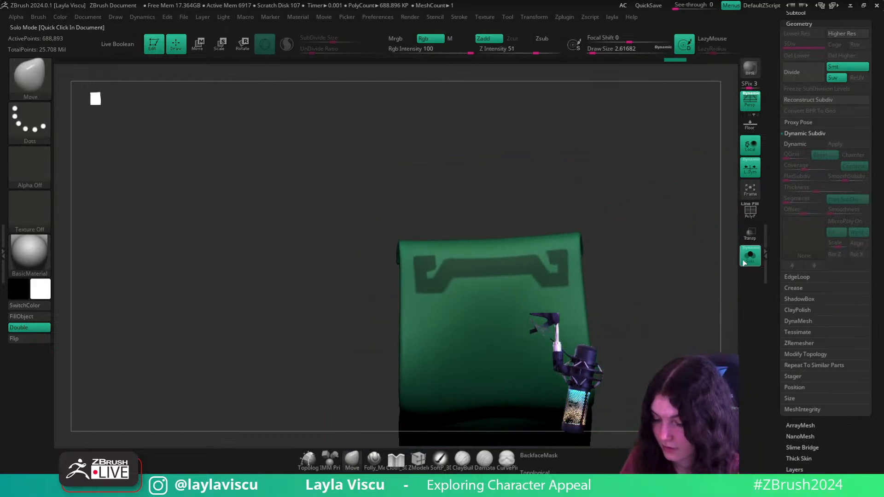
# - Sharpen the inner edge of the opposite masked hook and bring back the other subtools to review the chest
pyautogui.keyDown('ctrl'); pyautogui.moveTo(548, 251); pyautogui.dragTo(553, 262, button='right'); pyautogui.keyUp('ctrl')
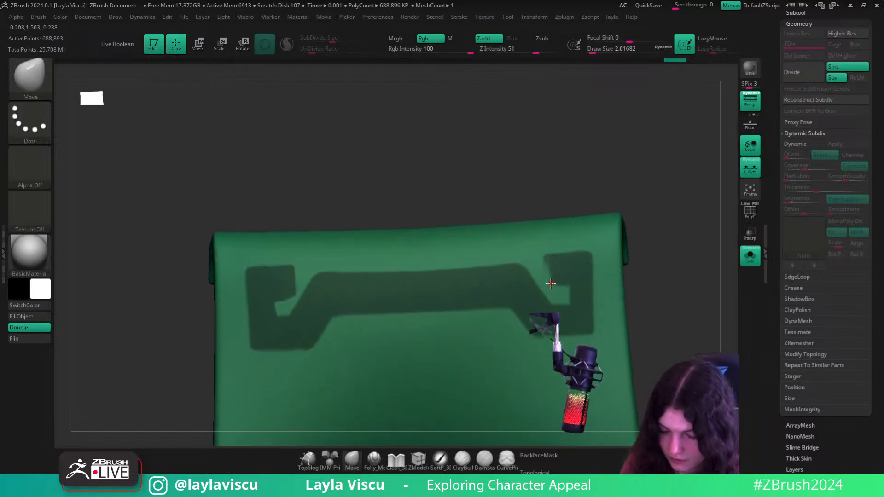
pyautogui.press('ctrl')
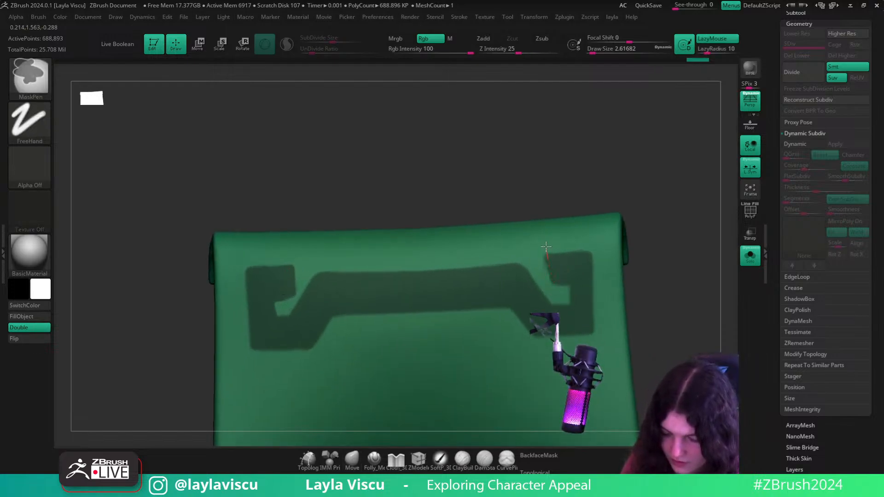
pyautogui.keyDown('ctrl'); pyautogui.moveTo(546, 247); pyautogui.dragTo(545, 244); pyautogui.keyUp('ctrl')
pyautogui.moveTo(556, 248)
pyautogui.keyDown('ctrl'); pyautogui.mouseDown(button='right')
pyautogui.moveTo(551, 213)
pyautogui.moveTo(575, 275)
pyautogui.moveTo(587, 212)
pyautogui.mouseUp(button='right'); pyautogui.keyUp('ctrl')
pyautogui.click(750, 261)
pyautogui.keyDown('ctrl'); pyautogui.moveTo(669, 300); pyautogui.dragTo(693, 252, button='right'); pyautogui.keyUp('ctrl')
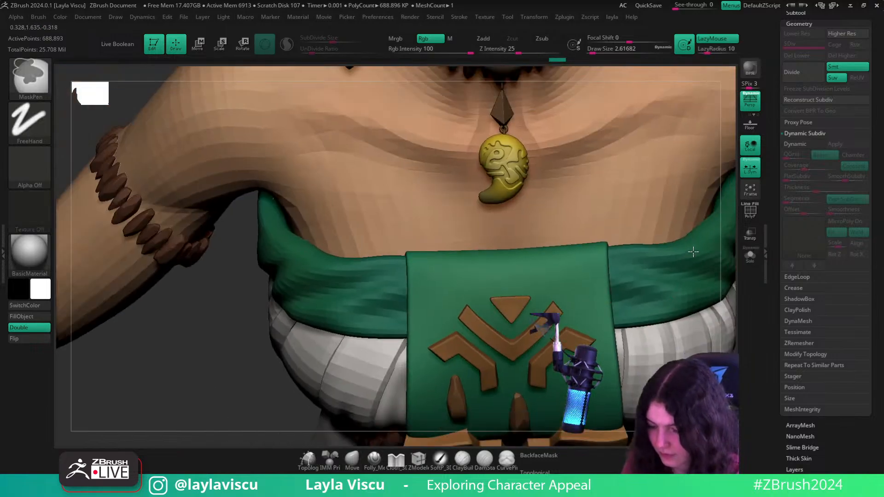
# - Solo the green front panel, turn its masked hooked band into a separate polygroup, and isolate that group
pyautogui.click(749, 256)
pyautogui.moveTo(685, 300)
pyautogui.keyDown('ctrl'); pyautogui.mouseDown()
pyautogui.moveTo(667, 323)
pyautogui.moveTo(669, 310)
pyautogui.mouseUp(); pyautogui.keyUp('ctrl')
pyautogui.hotkey('shift', 'f')
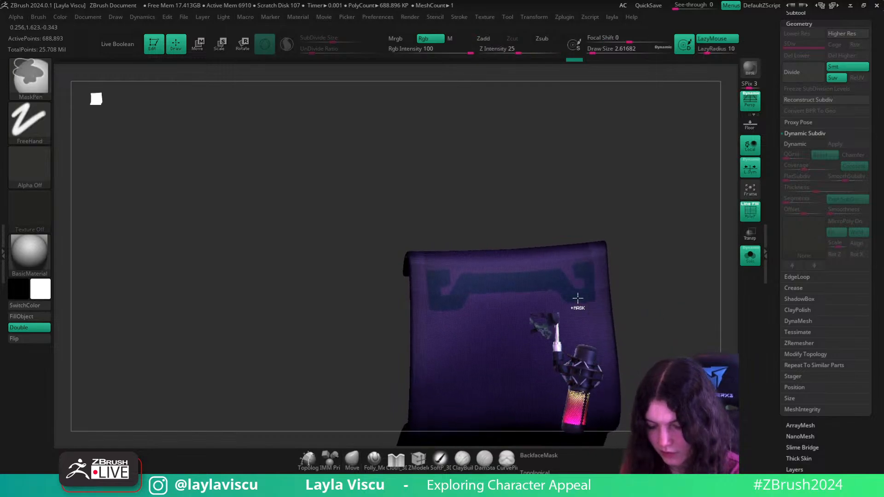
pyautogui.keyDown('ctrl'); pyautogui.keyDown('shift'); pyautogui.click(549, 279); pyautogui.keyUp('shift'); pyautogui.keyUp('ctrl')
pyautogui.moveTo(696, 222); pyautogui.dragTo(667, 306)
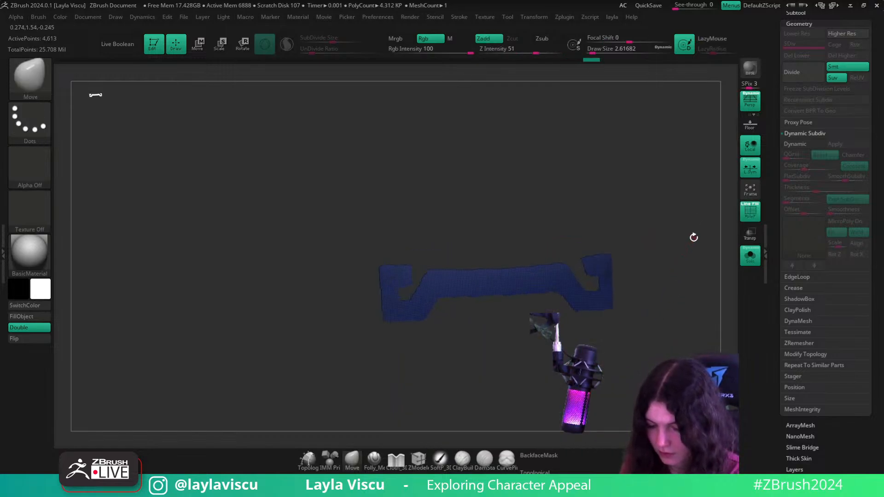
# - Delete the hidden panel geometry and use Mirror And Weld to make the band symmetrical
pyautogui.press('1')
pyautogui.click(685, 148)
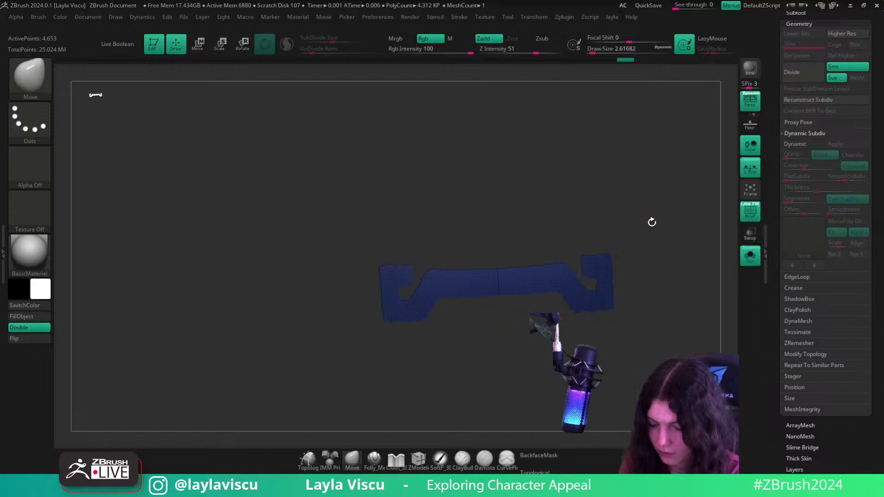
pyautogui.hotkey('ctrl', 'z')
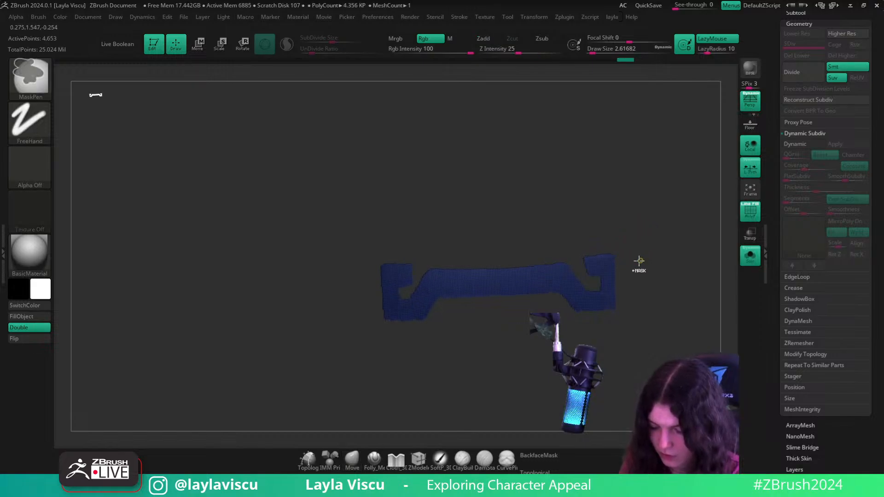
pyautogui.press('1')
pyautogui.click(695, 151)
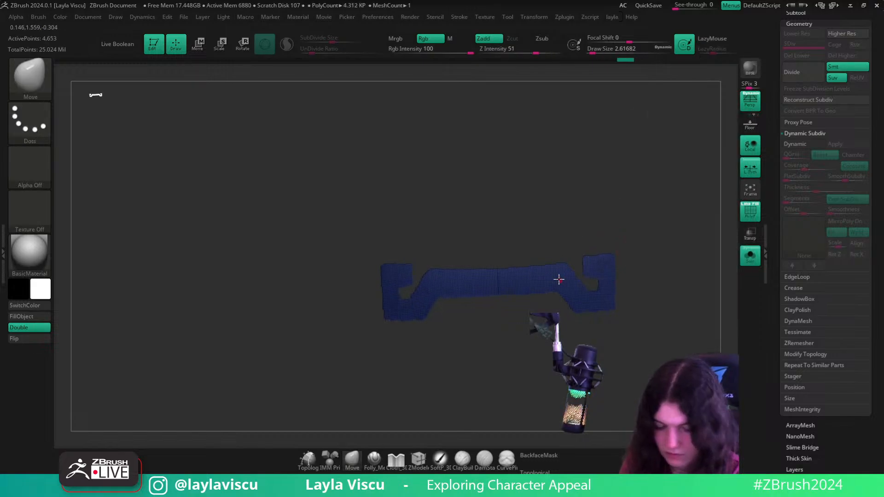
# - Smooth the band's jagged outline with Polish By Groups
pyautogui.scroll(-5, 816, 388)
pyautogui.keyDown('ctrl'); pyautogui.moveTo(609, 322); pyautogui.dragTo(644, 361, button='right'); pyautogui.keyUp('ctrl')
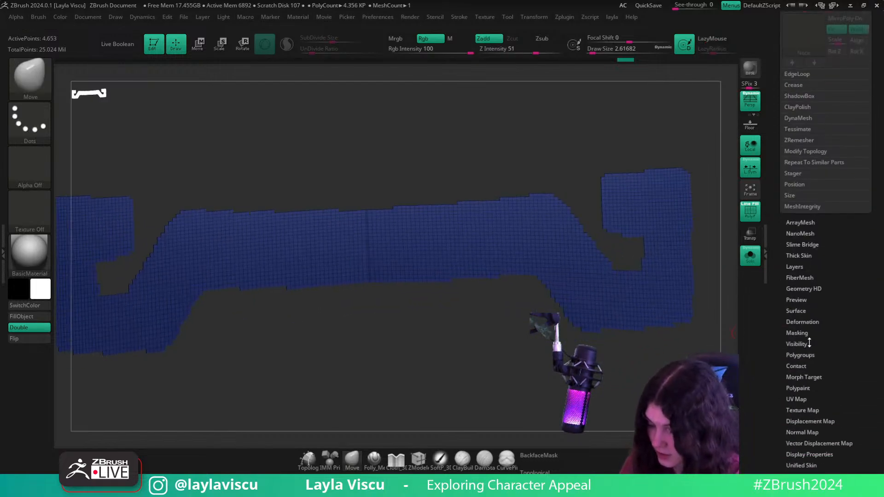
pyautogui.click(810, 322)
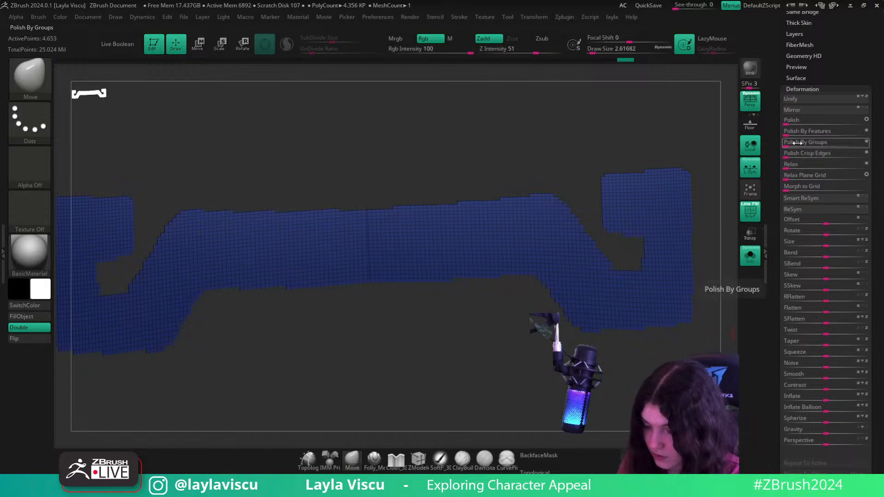
pyautogui.moveTo(797, 144); pyautogui.dragTo(804, 142)
pyautogui.keyDown('ctrl'); pyautogui.moveTo(641, 280); pyautogui.dragTo(641, 248, button='right'); pyautogui.keyUp('ctrl')
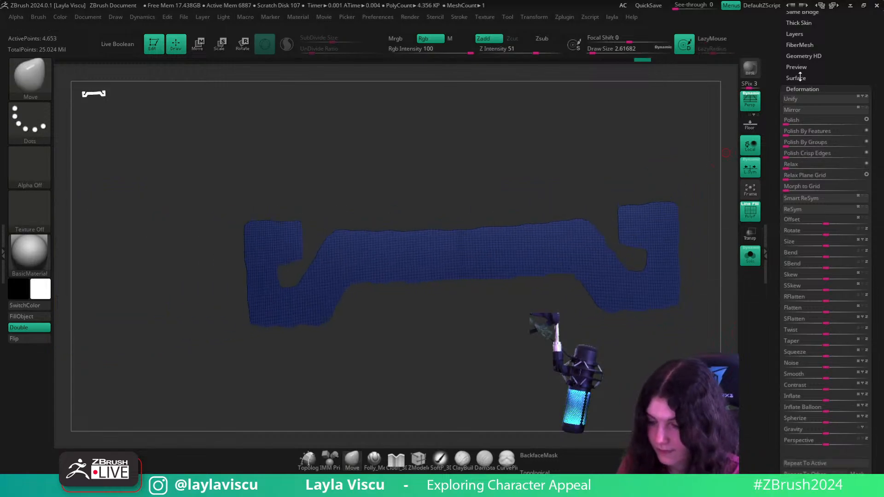
# - Try remeshing the band with ZRemesher at Target Polygons Counts of 1.29117 and 0.12969, and undo both results
pyautogui.moveTo(800, 76); pyautogui.dragTo(798, 131)
pyautogui.click(805, 104)
pyautogui.keyDown('alt'); pyautogui.moveTo(763, 322); pyautogui.dragTo(737, 310, button='right'); pyautogui.keyUp('alt')
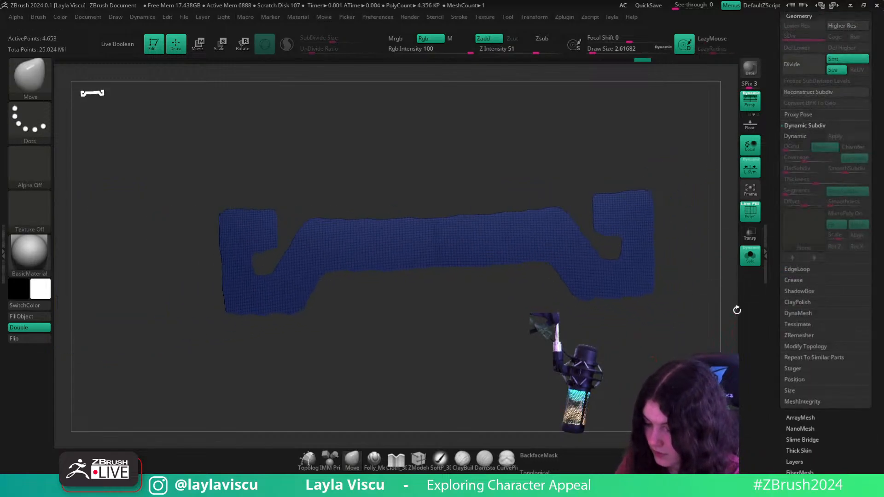
pyautogui.click(798, 335)
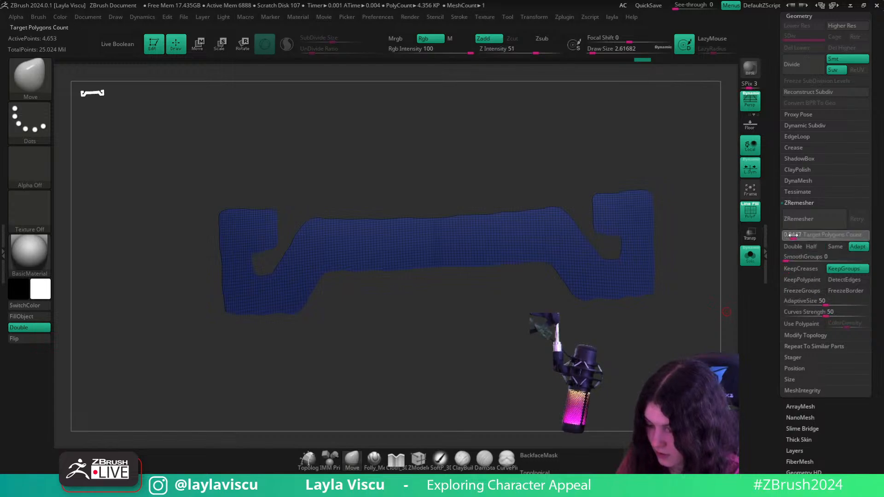
pyautogui.moveTo(792, 234); pyautogui.dragTo(795, 235)
pyautogui.click(809, 220)
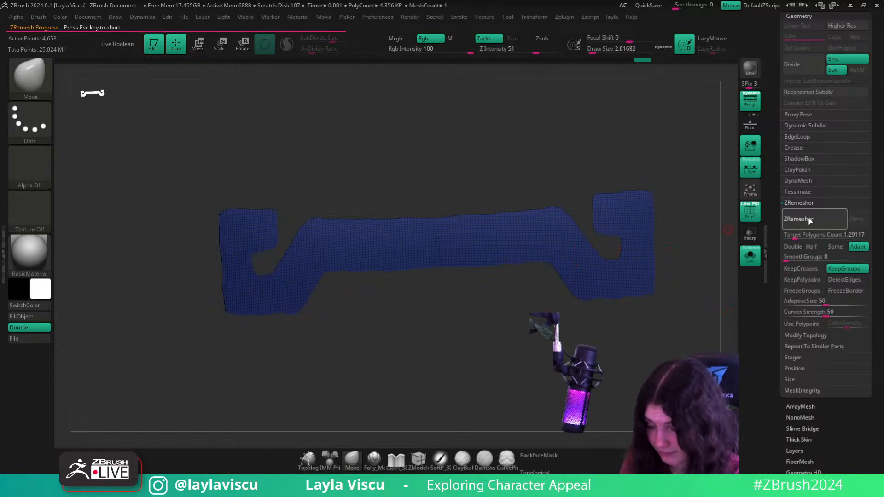
pyautogui.moveTo(794, 236); pyautogui.dragTo(787, 236)
pyautogui.click(803, 223)
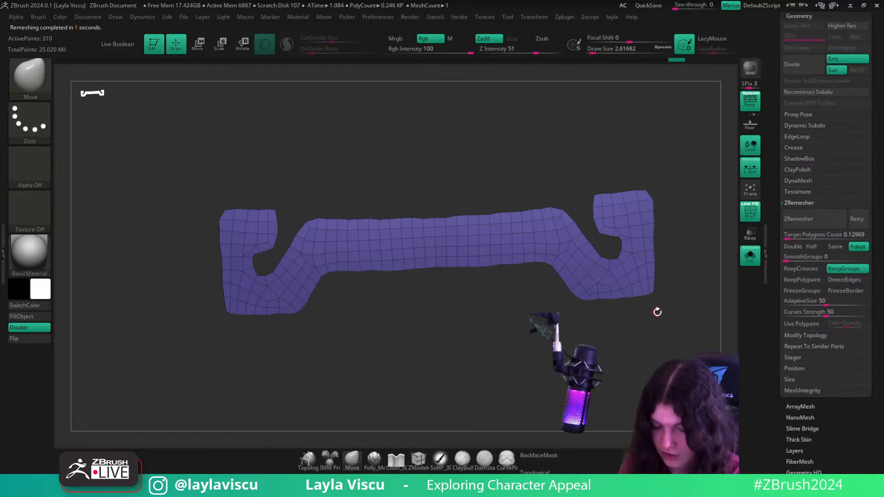
pyautogui.hotkey('ctrl', 'z')
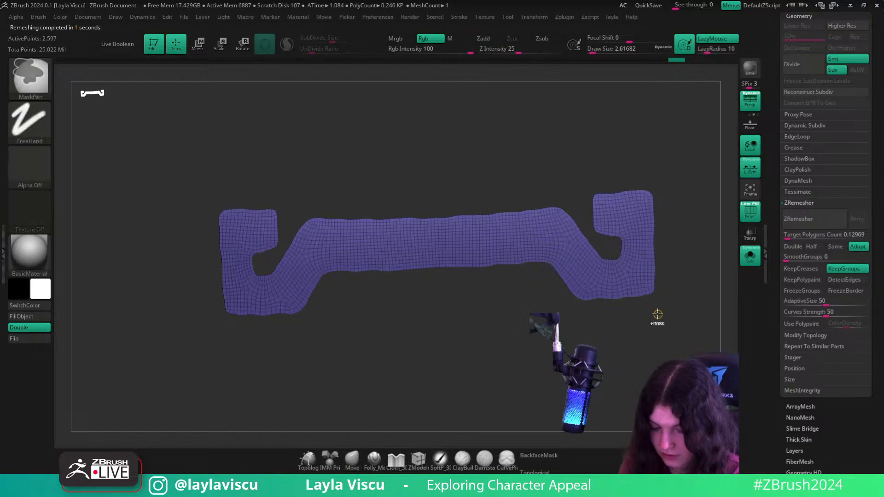
pyautogui.hotkey('ctrl', 'z')
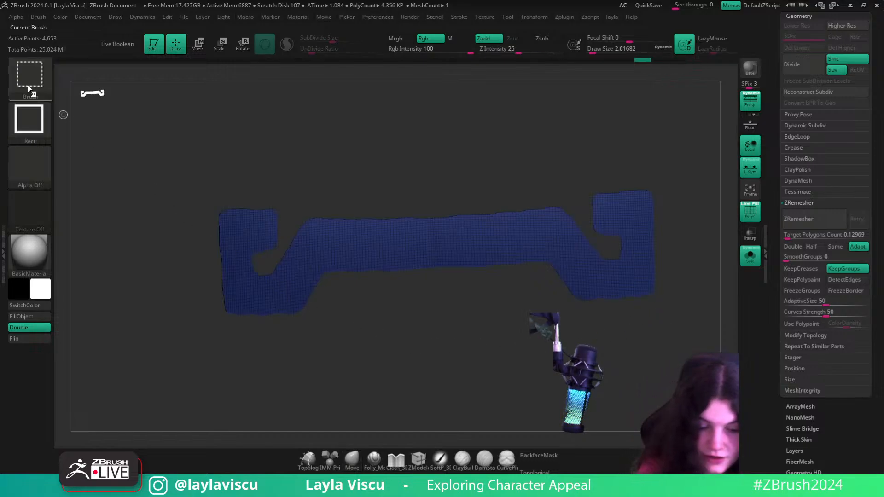
# - Slice the hooked end off the band's straight middle with SliceCurve, and mirror and weld the cut to the other side
pyautogui.keyDown('ctrl'); pyautogui.keyDown('shift'); pyautogui.click(30, 76); pyautogui.keyUp('shift'); pyautogui.keyUp('ctrl')
pyautogui.click(617, 127)
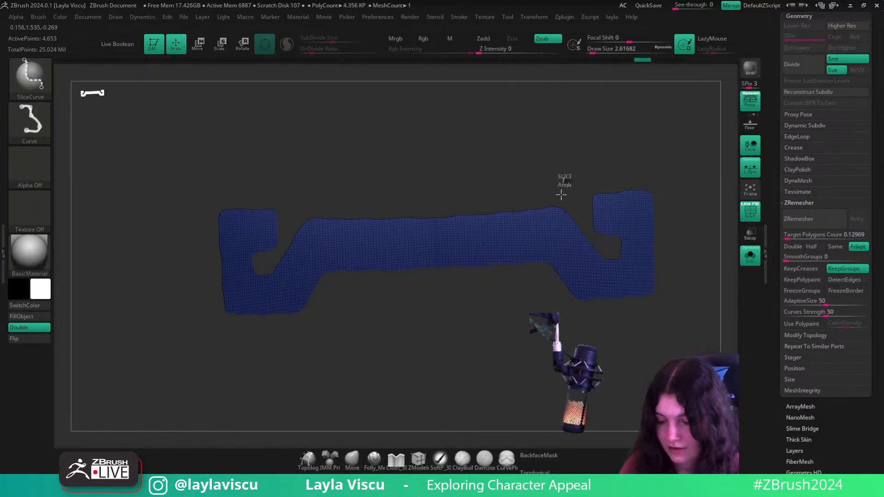
pyautogui.keyDown('ctrl'); pyautogui.keyDown('shift'); pyautogui.moveTo(563, 178); pyautogui.dragTo(537, 334); pyautogui.keyUp('shift'); pyautogui.keyUp('ctrl')
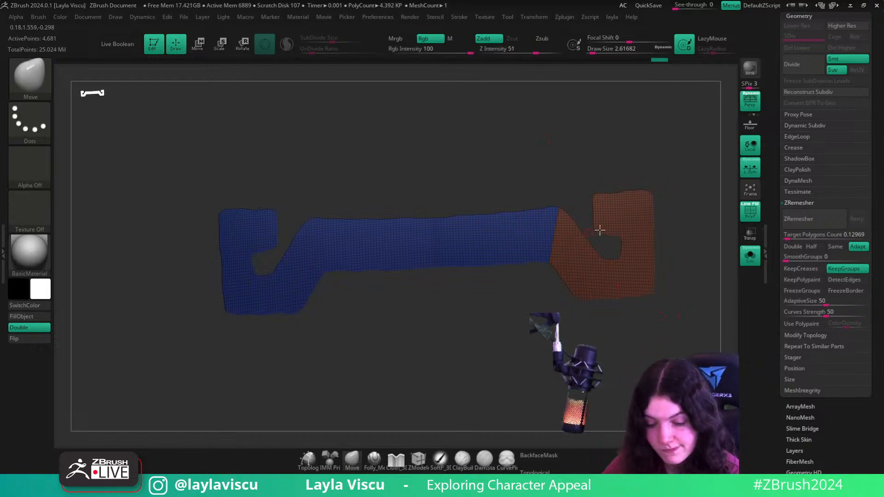
pyautogui.press('1')
pyautogui.click(601, 302)
pyautogui.click(611, 149)
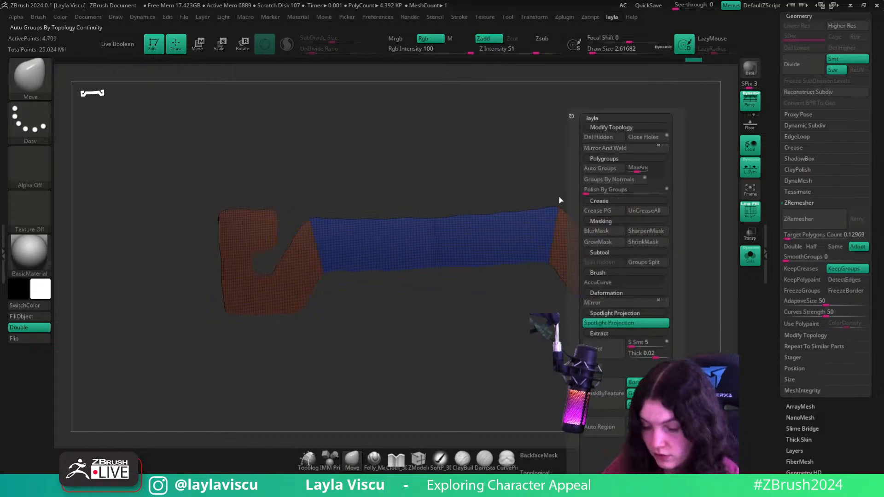
# - Slice the hook across its bends into separate polygroups, and mirror and weld the cuts to the opposite hook
pyautogui.moveTo(606, 250)
pyautogui.keyDown('ctrl'); pyautogui.keyDown('shift'); pyautogui.mouseDown()
pyautogui.moveTo(555, 369)
pyautogui.moveTo(548, 359)
pyautogui.mouseUp(); pyautogui.keyUp('shift'); pyautogui.keyUp('ctrl')
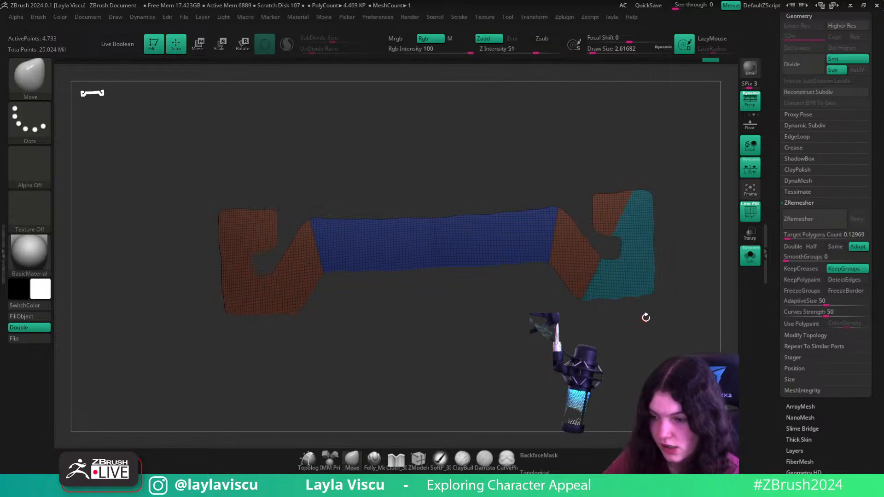
pyautogui.keyDown('alt'); pyautogui.moveTo(648, 327); pyautogui.dragTo(614, 334); pyautogui.keyUp('alt')
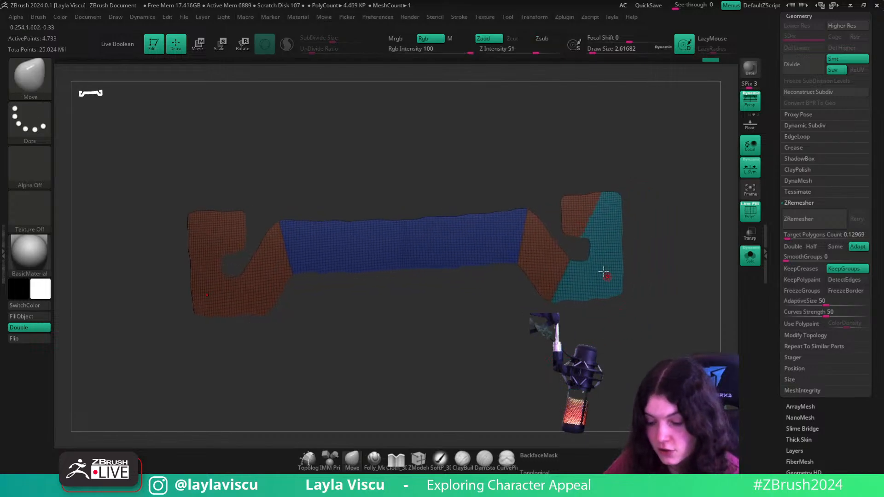
pyautogui.moveTo(581, 252)
pyautogui.keyDown('ctrl'); pyautogui.keyDown('shift'); pyautogui.mouseDown()
pyautogui.moveTo(658, 337)
pyautogui.moveTo(642, 318)
pyautogui.moveTo(625, 205)
pyautogui.moveTo(664, 134)
pyautogui.mouseUp(); pyautogui.keyUp('shift'); pyautogui.keyUp('ctrl')
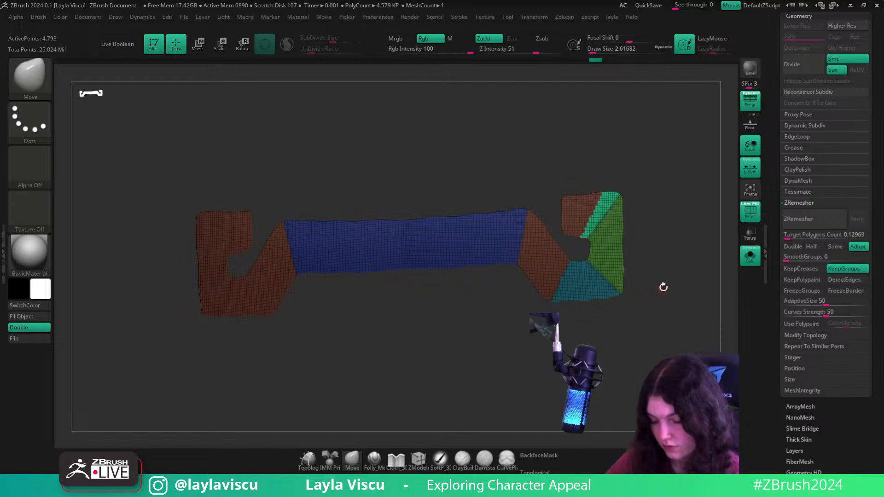
pyautogui.press('2')
pyautogui.click(661, 302)
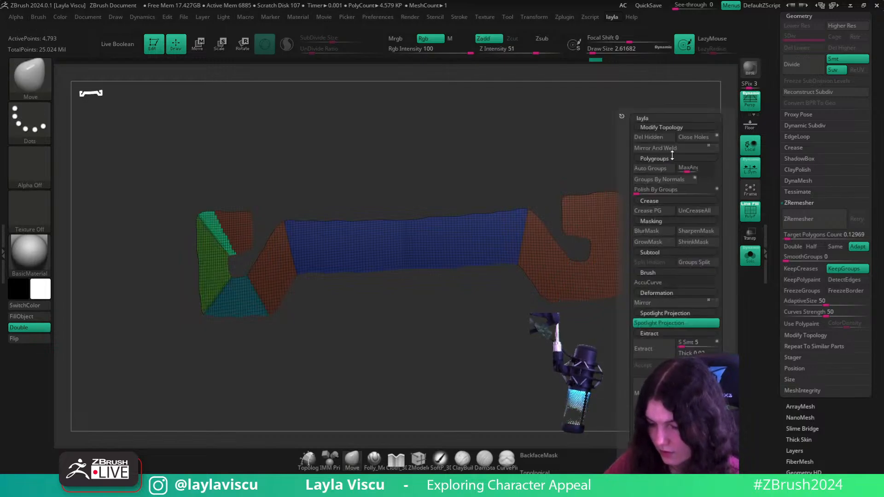
pyautogui.click(671, 150)
# - Isolate the hook-tip and diagonal pieces, regroup them with Auto Groups, and mirror and weld the full band
pyautogui.keyDown('ctrl'); pyautogui.keyDown('shift'); pyautogui.click(589, 225); pyautogui.keyUp('shift'); pyautogui.keyUp('ctrl')
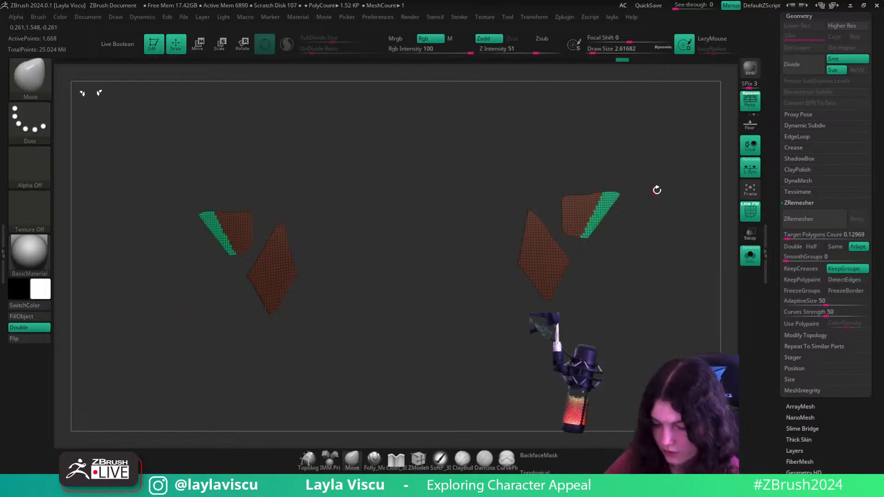
pyautogui.press('2')
pyautogui.click(658, 175)
pyautogui.keyDown('ctrl'); pyautogui.keyDown('shift'); pyautogui.click(681, 229); pyautogui.keyUp('shift'); pyautogui.keyUp('ctrl')
pyautogui.press('2')
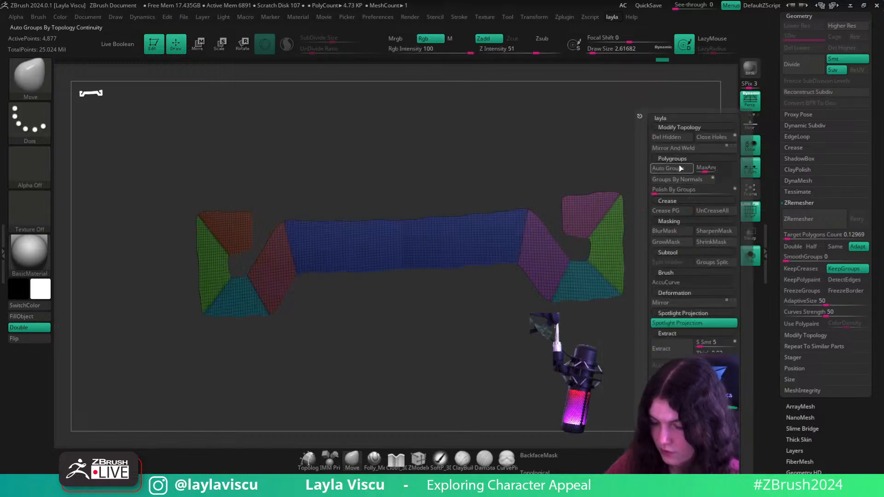
pyautogui.click(673, 150)
# - Try remeshing the grouped band with SmoothGroups at 0.16666 and Target Polygons Count at 0.21878, and undo it
pyautogui.press('f')
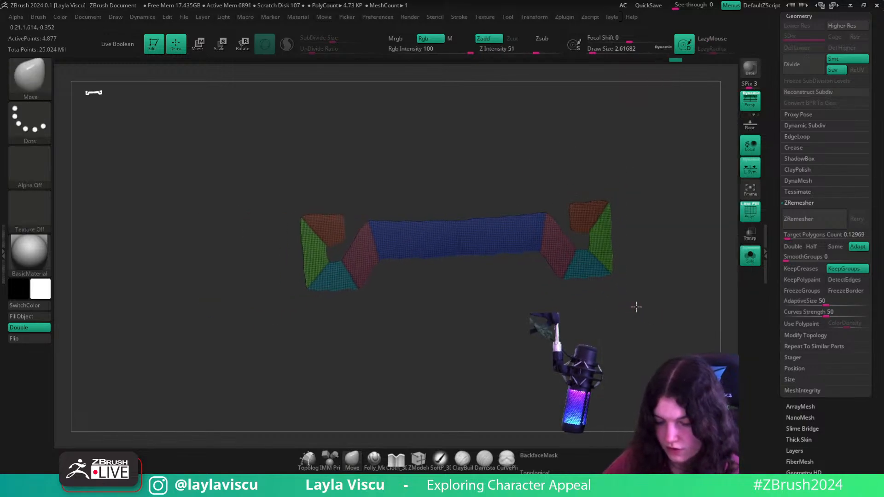
pyautogui.keyDown('ctrl'); pyautogui.moveTo(583, 269); pyautogui.dragTo(596, 304, button='right'); pyautogui.keyUp('ctrl')
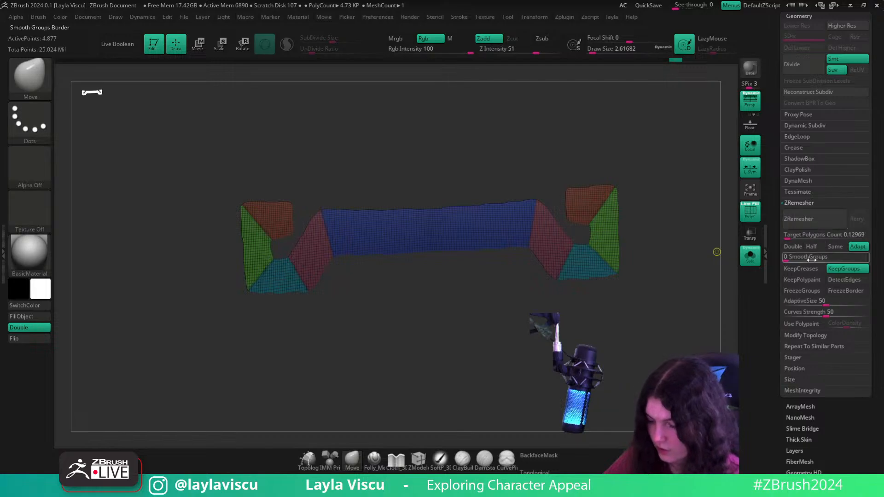
pyautogui.moveTo(792, 261); pyautogui.dragTo(789, 238)
pyautogui.click(793, 224)
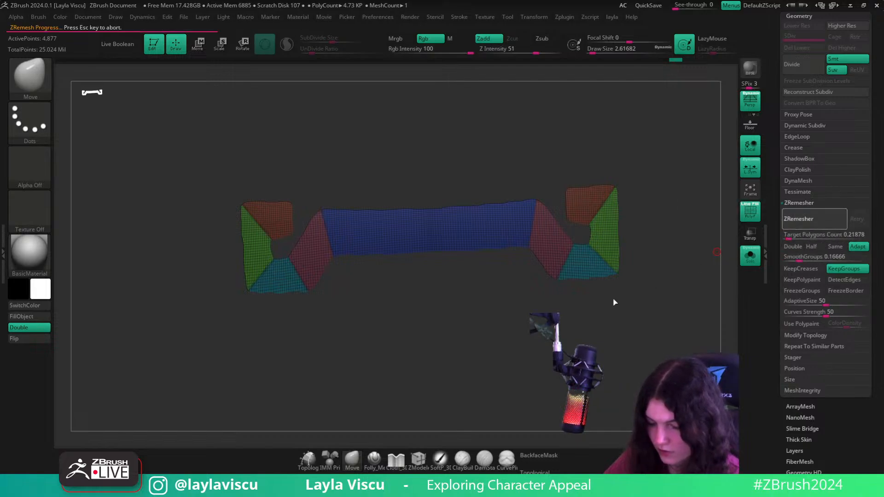
pyautogui.hotkey('ctrl', 'z')
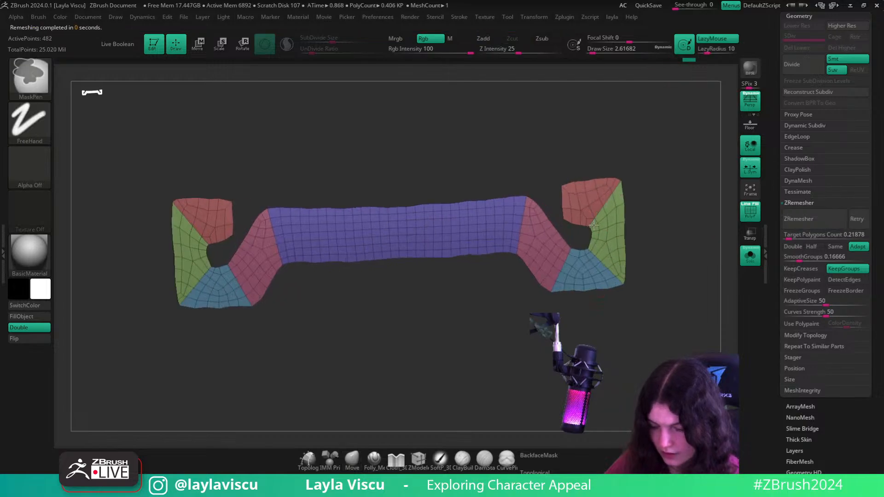
# - Try ZRemesher at a Target Polygons Count of 0.74673 with SmoothGroups at 0.16666, 0.01149 and 0, undoing the results
pyautogui.moveTo(789, 238); pyautogui.dragTo(793, 238)
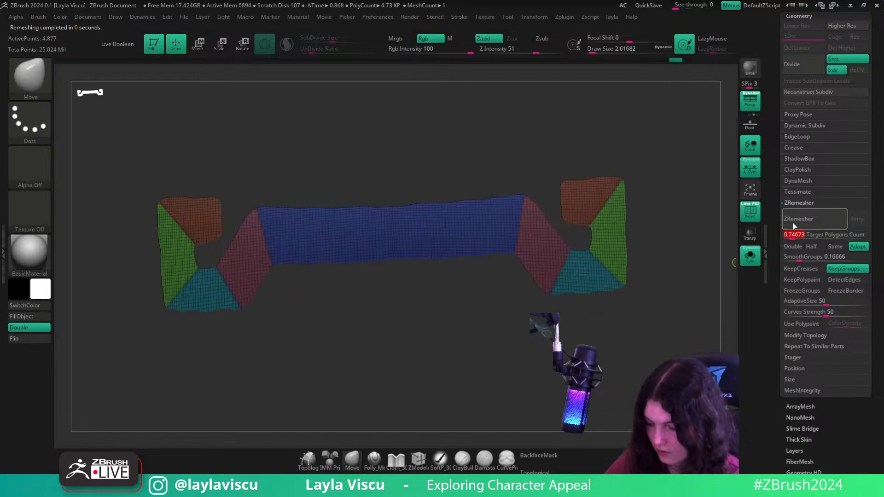
pyautogui.click(788, 225)
pyautogui.click(787, 219)
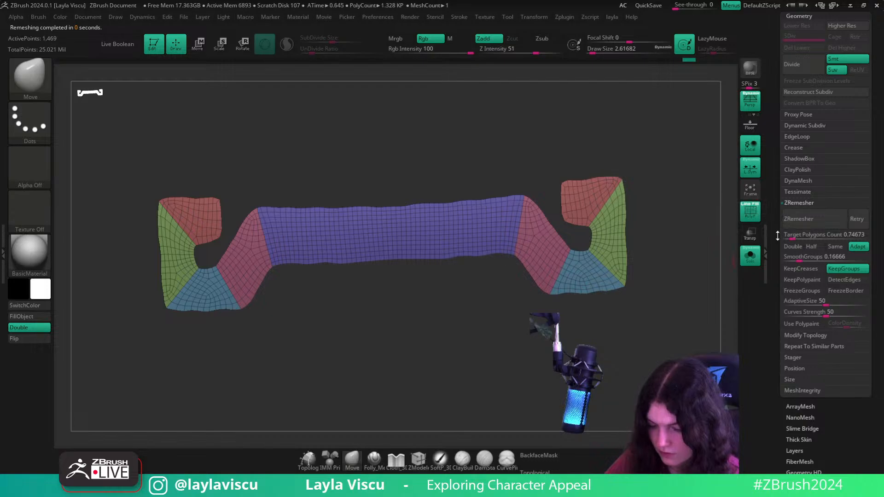
pyautogui.click(785, 257)
pyautogui.click(790, 220)
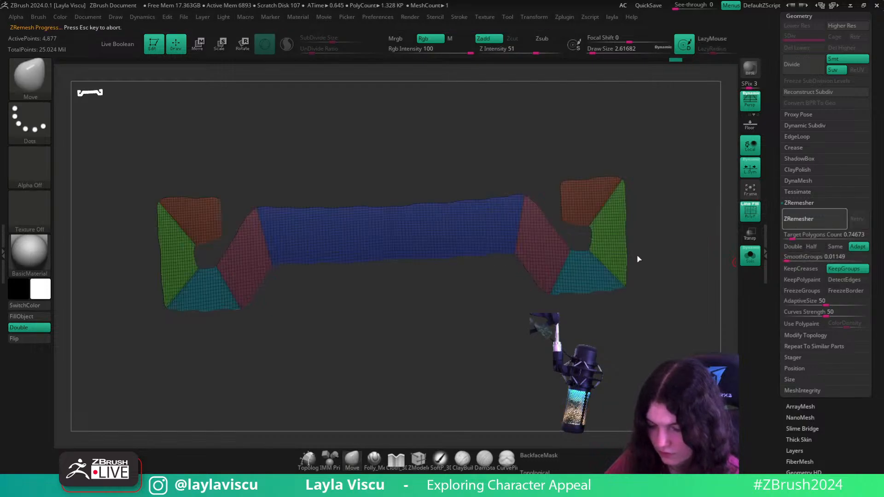
pyautogui.click(785, 257)
pyautogui.click(798, 219)
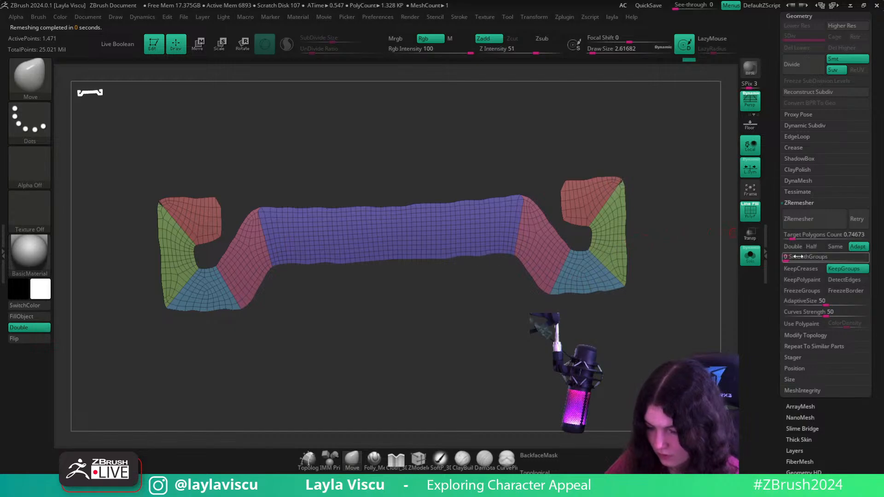
pyautogui.hotkey('ctrl', 'z')
pyautogui.hotkey('ctrl', 'z')
# - Remesh the band with SmoothGroups at 0.05747, try another pass at a Target Polygons Count of 0.26168, and undo that pass
pyautogui.moveTo(785, 258); pyautogui.dragTo(788, 236)
pyautogui.click(796, 220)
pyautogui.click(801, 216)
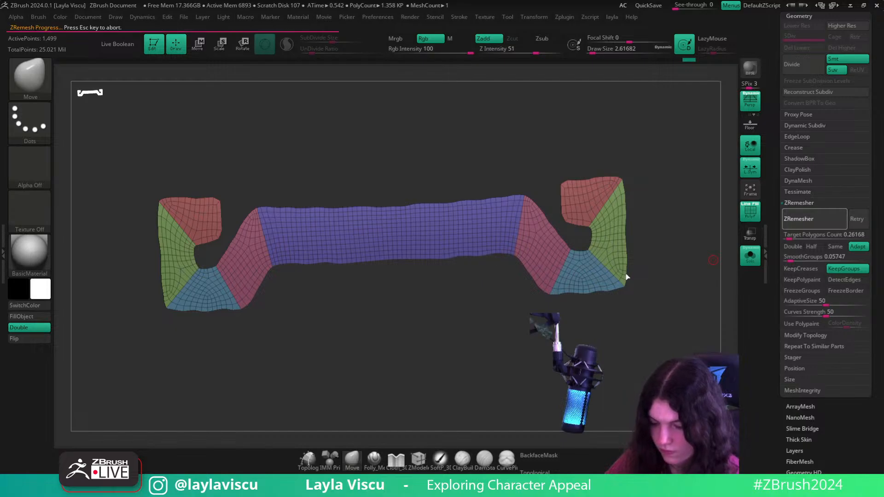
pyautogui.hotkey('ctrl', 'z')
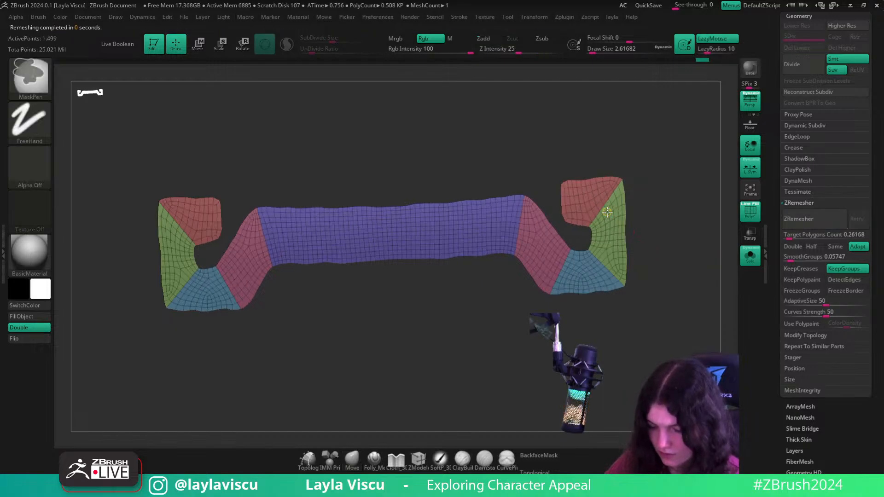
# - Draw a ZRemesherGuides curve from the hook's tip along its centre to the band's middle, and remesh the band
pyautogui.press('b')
pyautogui.click(850, 407)
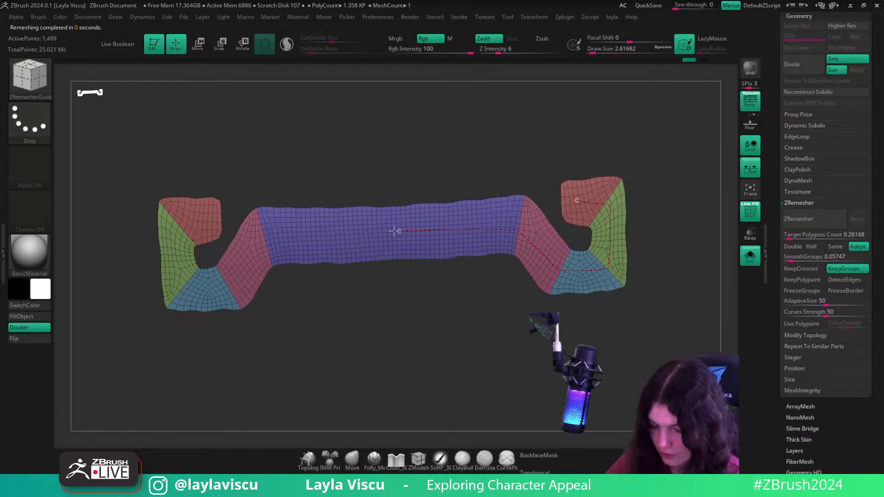
pyautogui.click(799, 219)
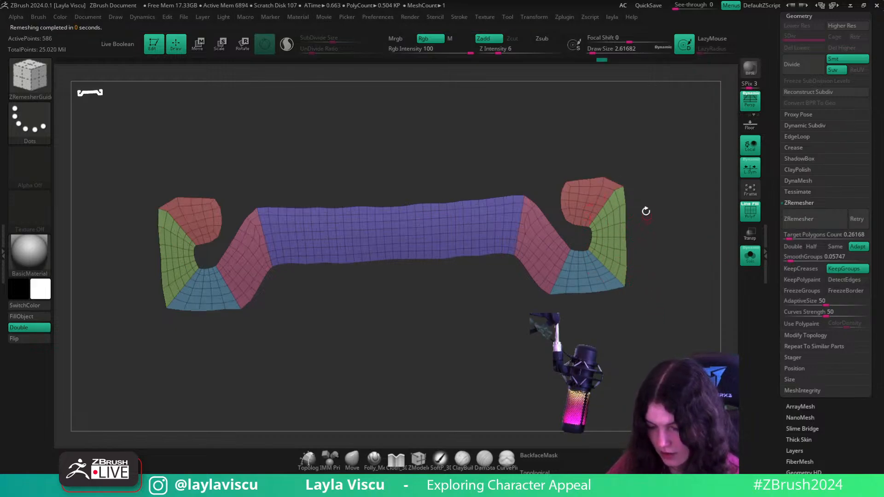
# - Compare the lower-poly remeshed band with the denser version carrying the guide curve, inspecting the hook's edge flow in both
pyautogui.moveTo(594, 60); pyautogui.dragTo(612, 59)
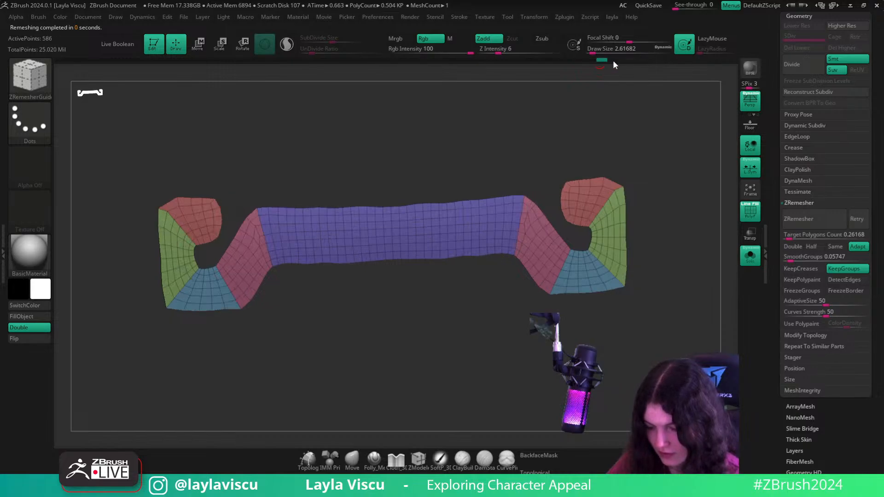
pyautogui.keyDown('ctrl'); pyautogui.moveTo(584, 237); pyautogui.dragTo(584, 243, button='right'); pyautogui.keyUp('ctrl')
pyautogui.moveTo(600, 59); pyautogui.dragTo(594, 60)
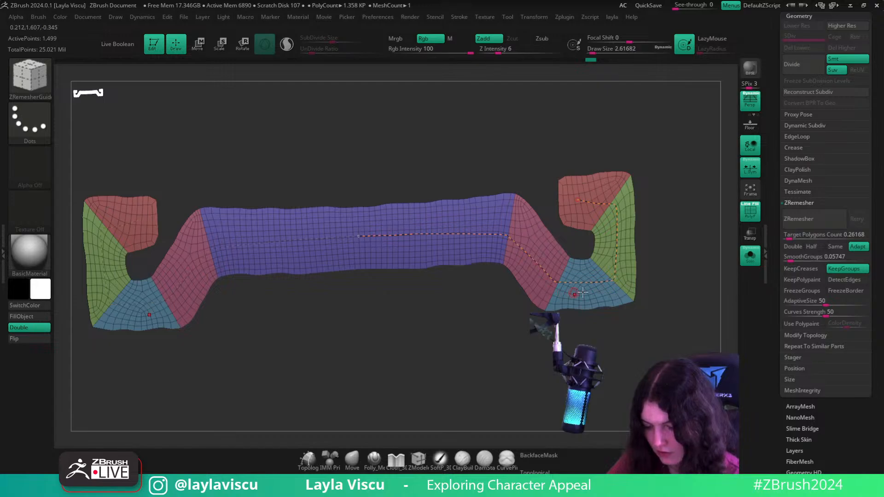
pyautogui.keyDown('ctrl'); pyautogui.moveTo(592, 292); pyautogui.dragTo(567, 283, button='right'); pyautogui.keyUp('ctrl')
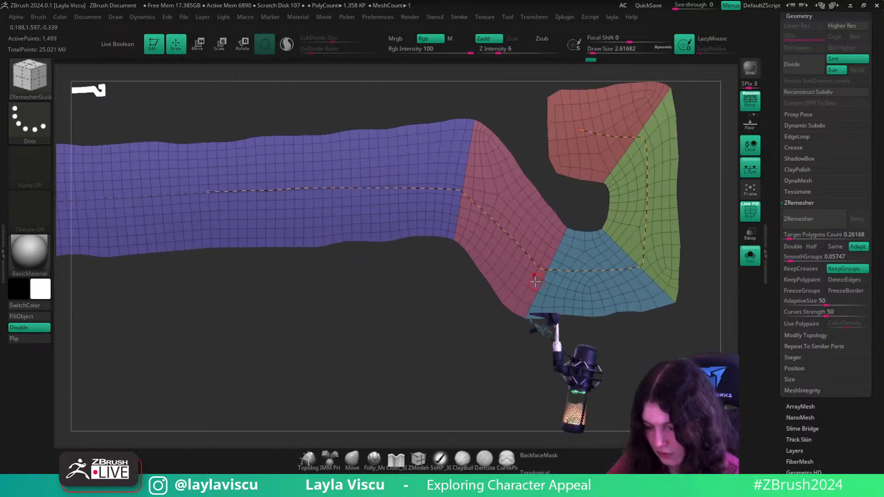
pyautogui.click(601, 60)
pyautogui.keyDown('ctrl'); pyautogui.moveTo(602, 343); pyautogui.dragTo(579, 317, button='right'); pyautogui.keyUp('ctrl')
pyautogui.keyDown('ctrl'); pyautogui.moveTo(572, 220); pyautogui.dragTo(572, 263, button='right'); pyautogui.keyUp('ctrl')
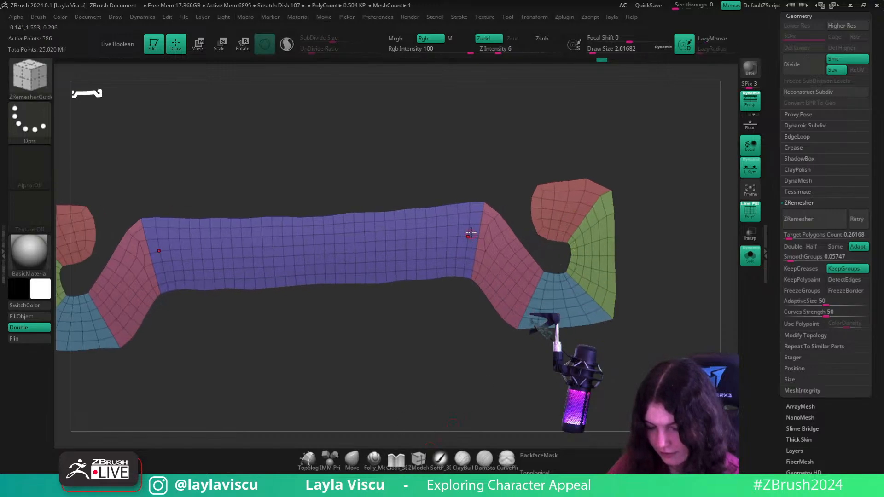
# - Stitch stray points together with the ZModeler point action Stitch where the band's blue and pink polygroups meet
pyautogui.click(423, 462)
pyautogui.keyDown('ctrl'); pyautogui.moveTo(506, 227); pyautogui.dragTo(507, 270, button='right'); pyautogui.keyUp('ctrl')
pyautogui.press('space')
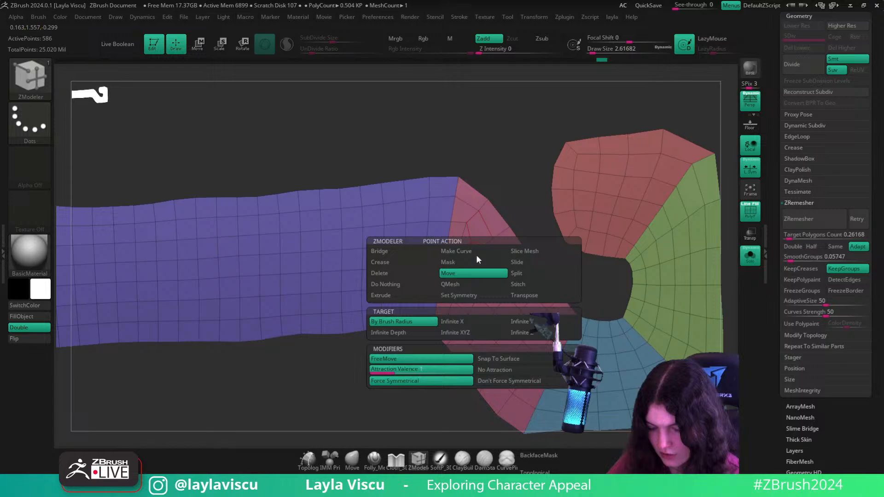
pyautogui.click(520, 284)
pyautogui.press('space')
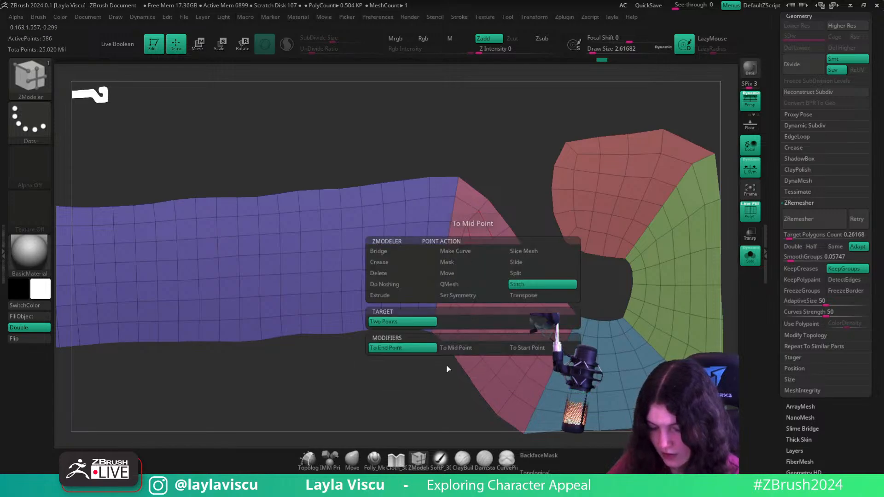
pyautogui.click(459, 253)
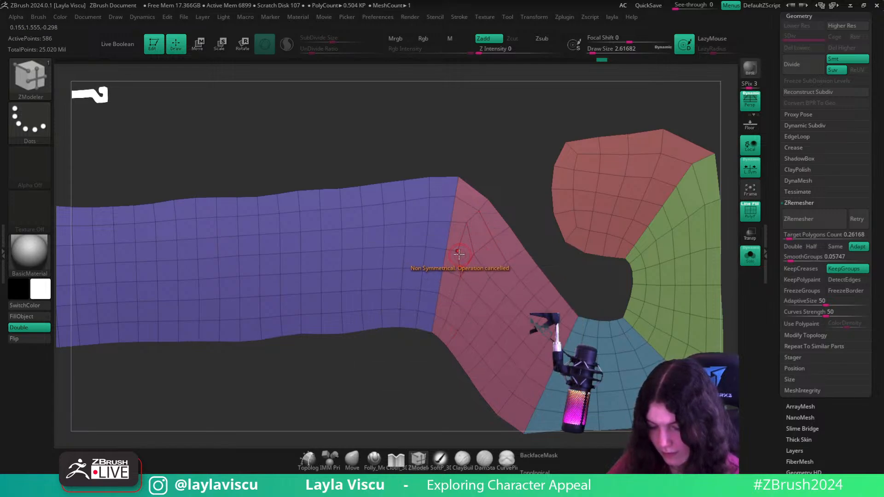
pyautogui.click(472, 255)
pyautogui.moveTo(467, 258)
pyautogui.keyDown('ctrl'); pyautogui.mouseDown(button='right')
pyautogui.moveTo(465, 241)
pyautogui.moveTo(382, 277)
pyautogui.mouseUp(button='right'); pyautogui.keyUp('ctrl')
# - Try removing more points with ZModeler along the seam between the blue and pink polygroups, and undo the edits
pyautogui.click(348, 461)
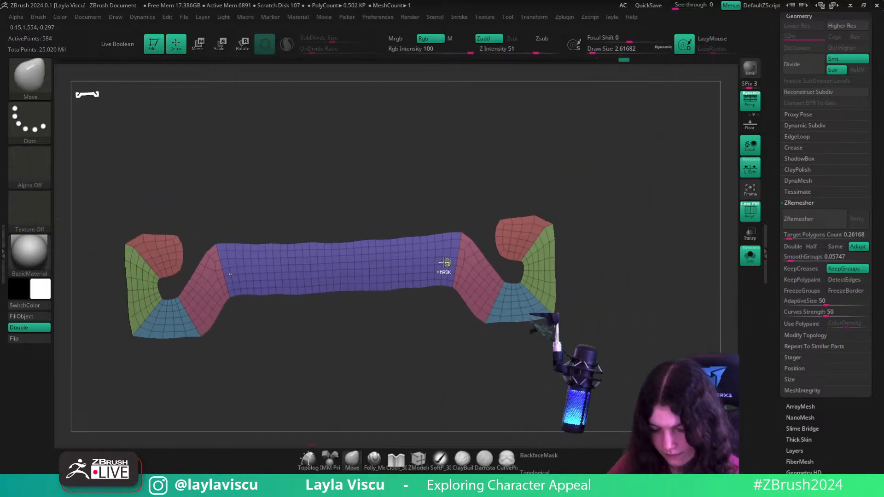
pyautogui.moveTo(446, 264)
pyautogui.keyDown('ctrl'); pyautogui.mouseDown(button='right')
pyautogui.moveTo(429, 341)
pyautogui.moveTo(471, 339)
pyautogui.mouseUp(button='right'); pyautogui.keyUp('ctrl')
pyautogui.keyDown('ctrl'); pyautogui.moveTo(476, 248); pyautogui.dragTo(481, 249, button='right'); pyautogui.keyUp('ctrl')
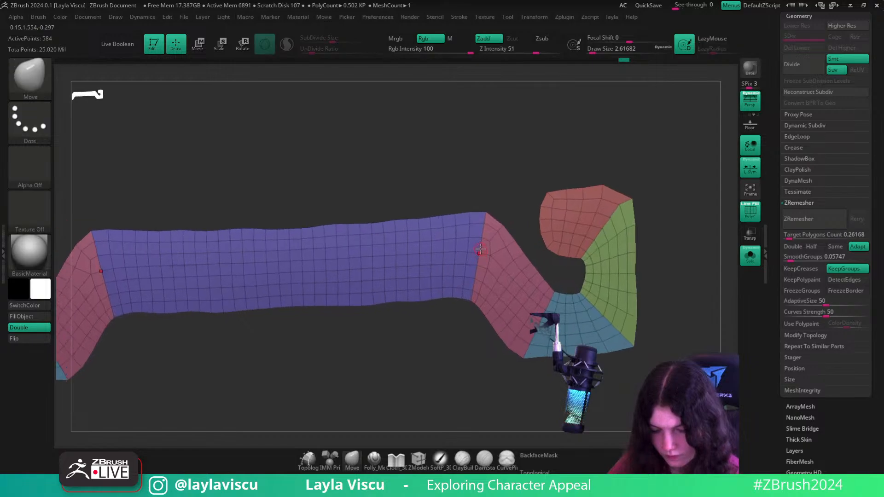
pyautogui.click(418, 460)
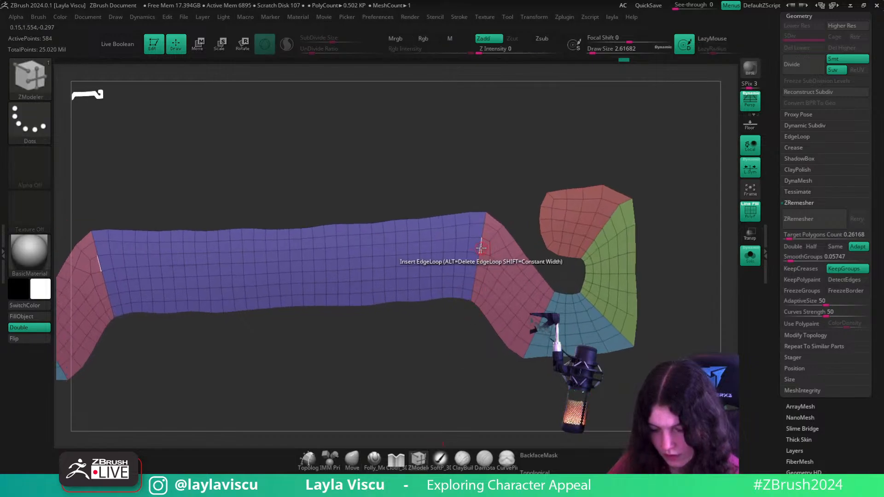
pyautogui.press('space')
pyautogui.click(368, 228)
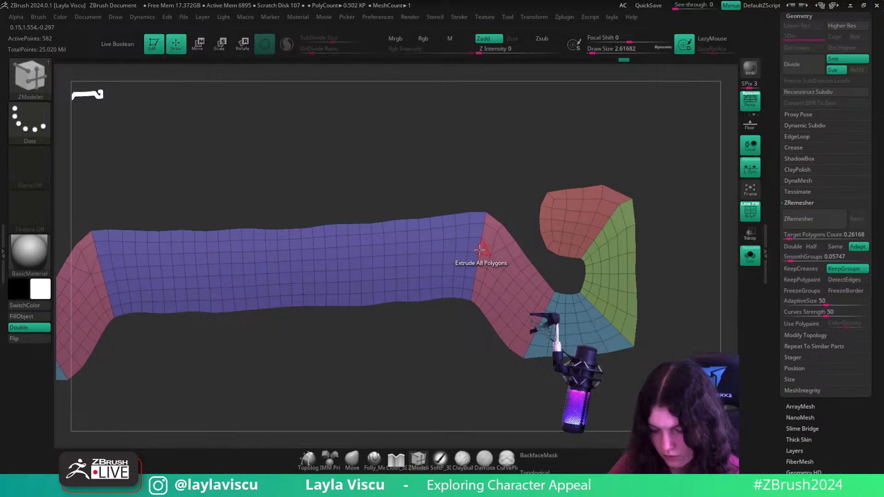
pyautogui.click(468, 244)
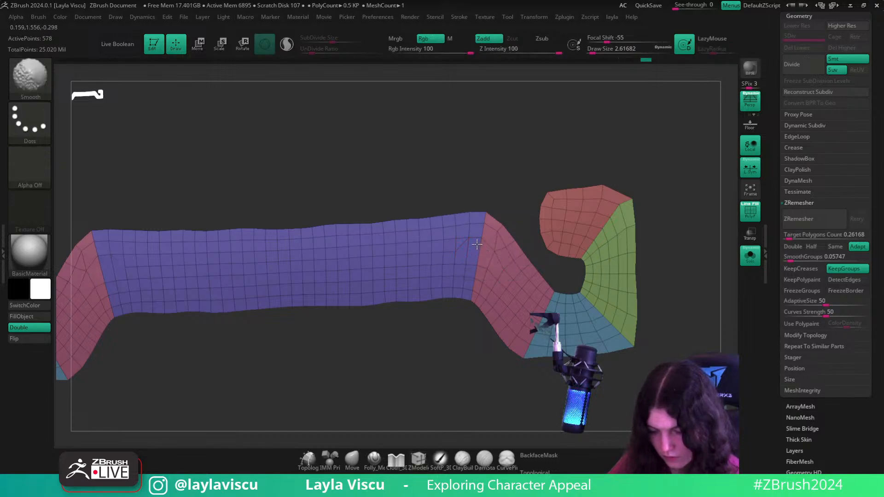
pyautogui.hotkey('ctrl', 'z')
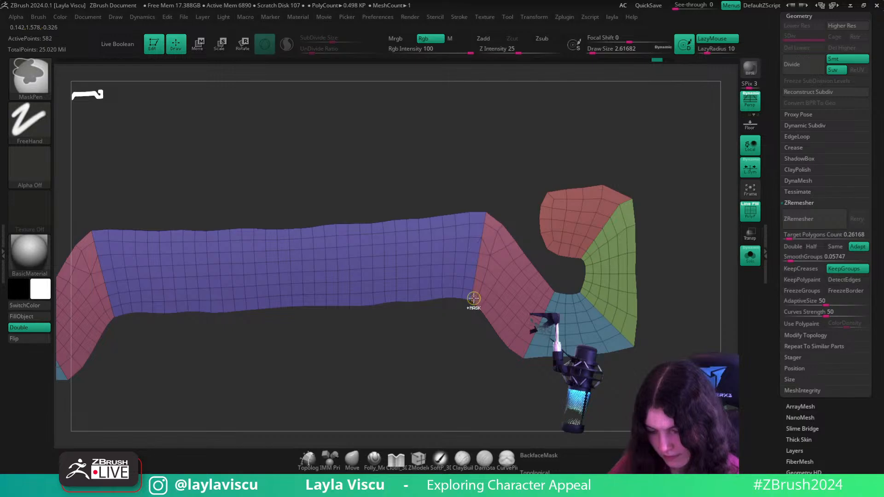
pyautogui.keyDown('ctrl'); pyautogui.moveTo(487, 297); pyautogui.dragTo(514, 327, button='right'); pyautogui.keyUp('ctrl')
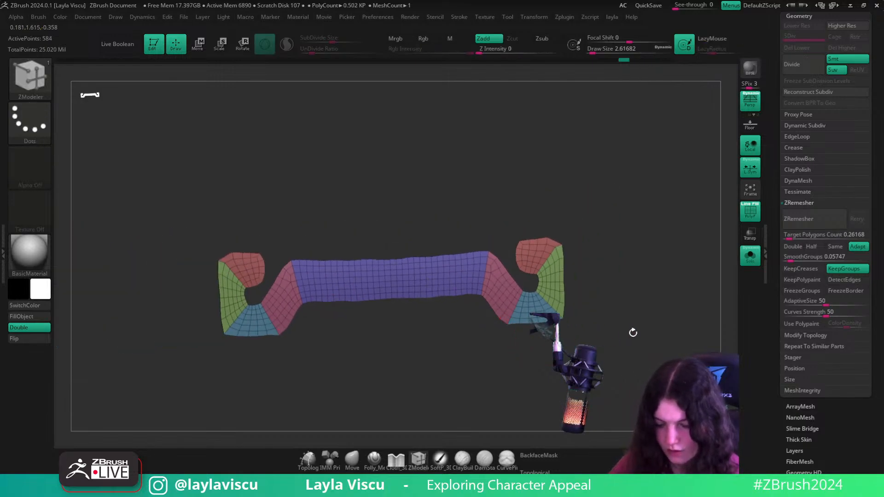
# - Pull the inner corner of the hook's red tip outward with the Move brush at a draw size of 21.62277
pyautogui.keyDown('ctrl'); pyautogui.moveTo(594, 279); pyautogui.dragTo(537, 246, button='right'); pyautogui.keyUp('ctrl')
pyautogui.click(352, 460)
pyautogui.press('s')
pyautogui.moveTo(482, 253); pyautogui.dragTo(494, 243)
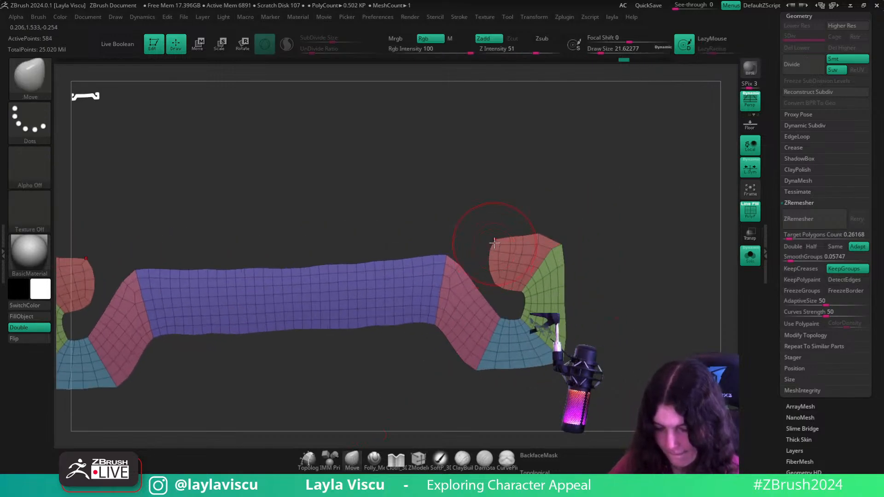
pyautogui.press('space')
pyautogui.click(618, 284)
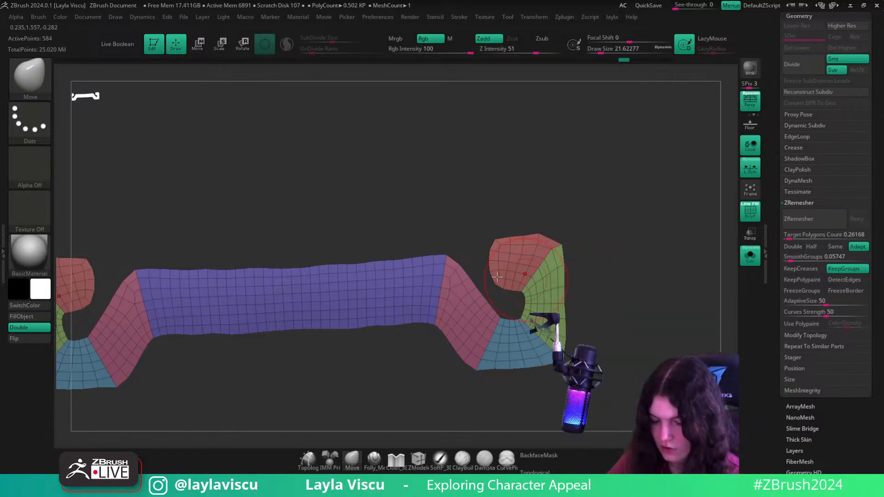
pyautogui.moveTo(494, 239); pyautogui.dragTo(490, 225)
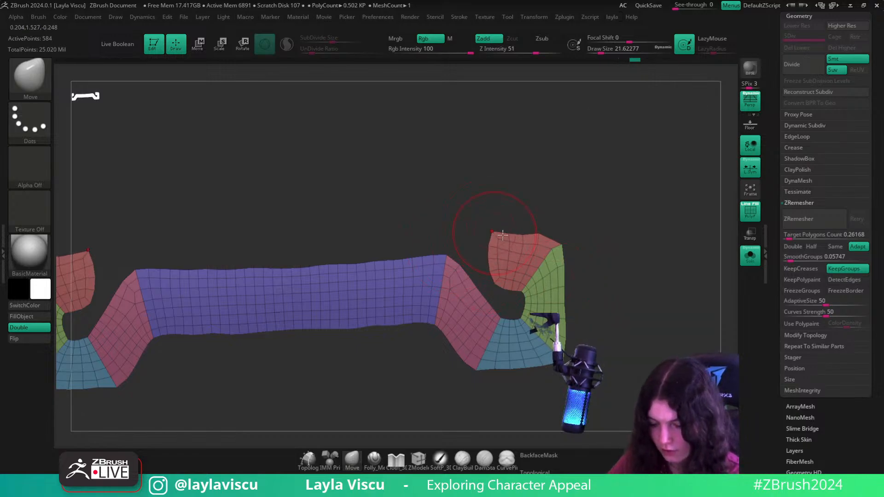
# - Square off the remaining hook and band corners using topological masking at draw size 15.55142, and reduce the draw size to 8.42419
pyautogui.press('s')
pyautogui.moveTo(491, 286); pyautogui.dragTo(488, 299)
pyautogui.click(533, 470)
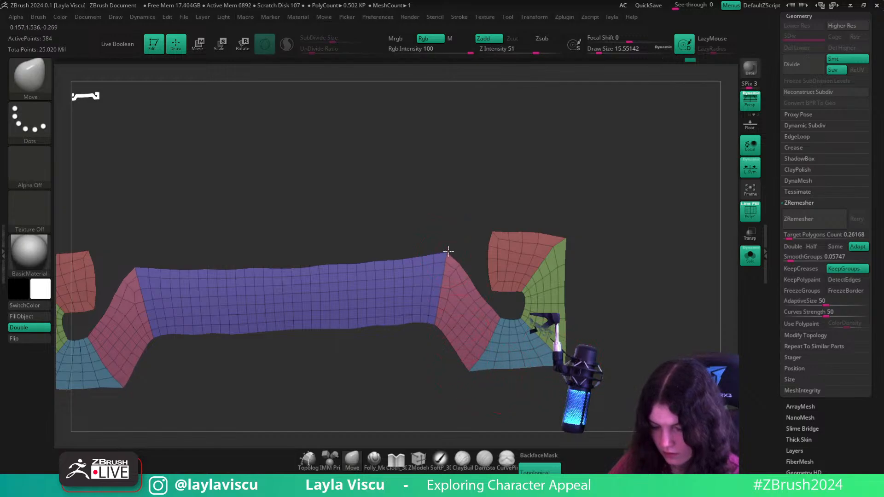
pyautogui.press('s')
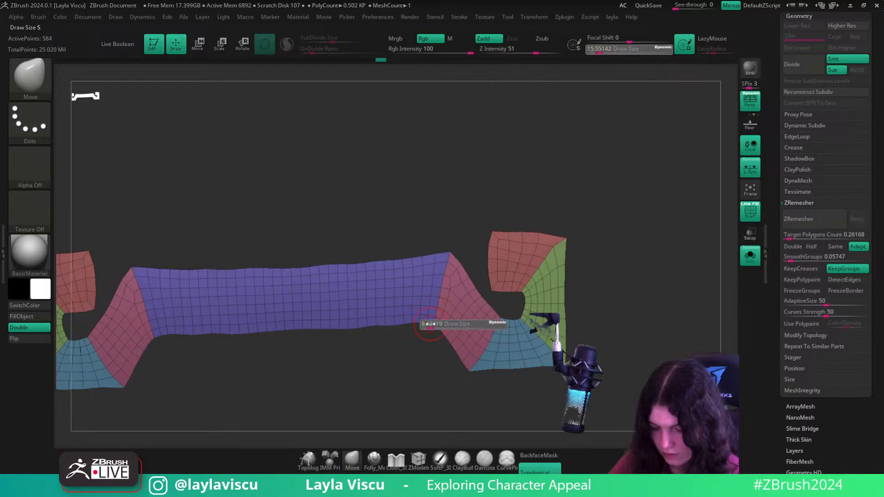
pyautogui.moveTo(432, 325); pyautogui.dragTo(429, 325)
# - Delete the crosswise edge loops from the hook's red tip and green side with ZModeler's edge Insert action
pyautogui.keyDown('ctrl'); pyautogui.moveTo(441, 320); pyautogui.dragTo(438, 231, button='right'); pyautogui.keyUp('ctrl')
pyautogui.keyDown('alt'); pyautogui.moveTo(488, 297); pyautogui.dragTo(534, 327, button='right'); pyautogui.keyUp('alt')
pyautogui.keyDown('ctrl'); pyautogui.moveTo(525, 244); pyautogui.dragTo(524, 369, button='right'); pyautogui.keyUp('ctrl')
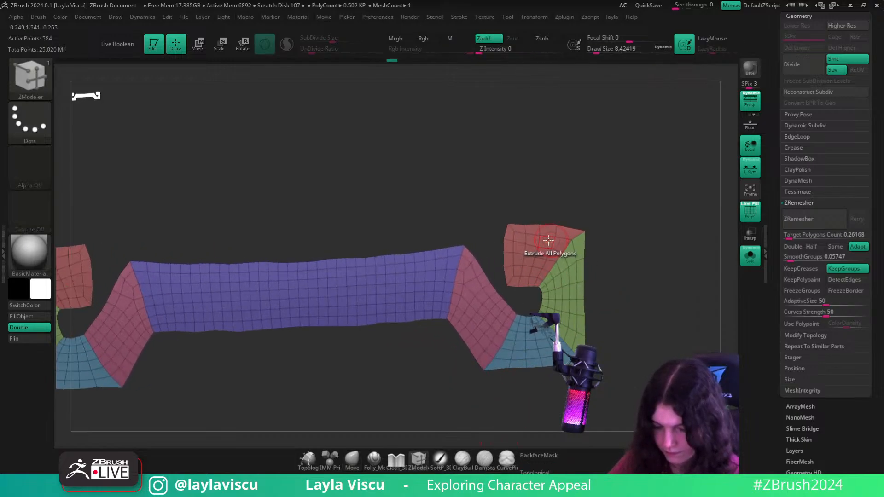
pyautogui.press('space')
pyautogui.click(528, 186)
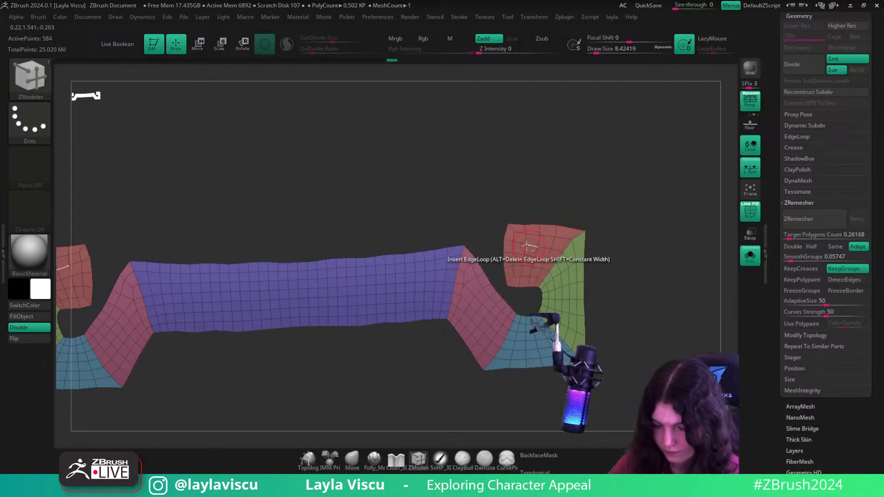
pyautogui.keyDown('alt'); pyautogui.click(555, 242); pyautogui.keyUp('alt')
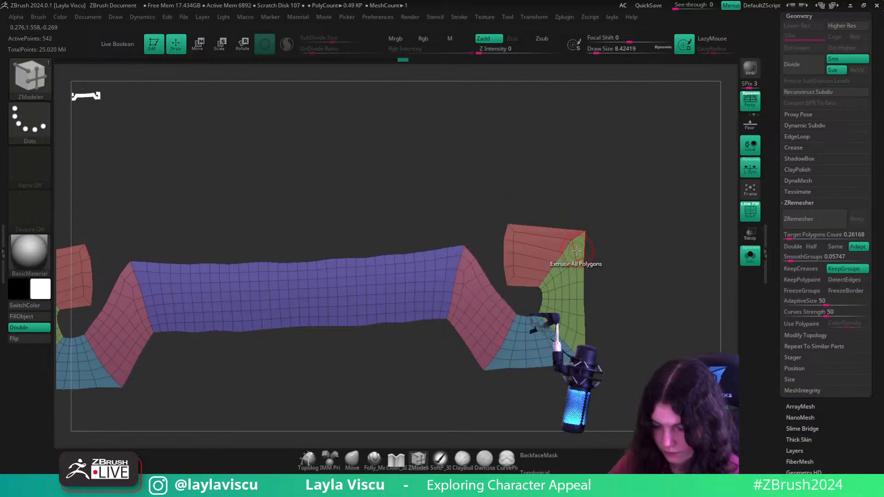
pyautogui.keyDown('alt'); pyautogui.click(570, 292); pyautogui.keyUp('alt')
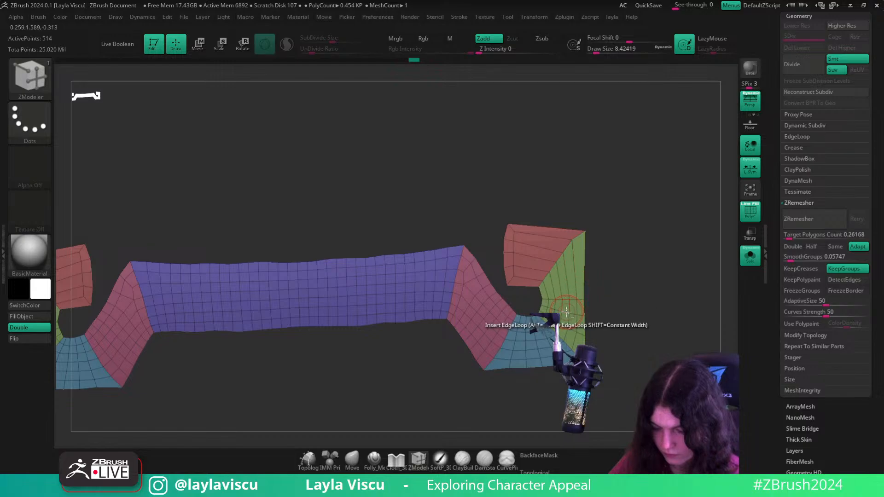
pyautogui.keyDown('alt'); pyautogui.click(563, 307); pyautogui.keyUp('alt')
pyautogui.keyDown('alt'); pyautogui.click(556, 308); pyautogui.keyUp('alt')
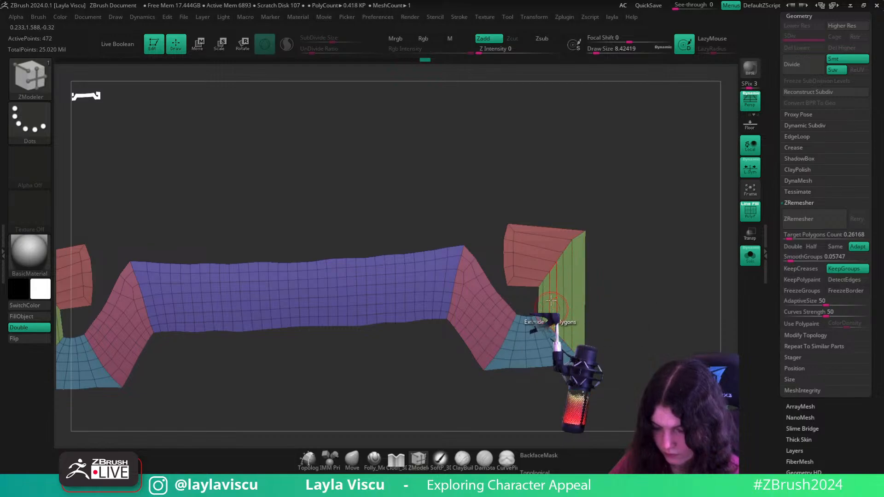
# - Pull the hook's outer corner up with the Move brush to straighten its top edge
pyautogui.keyDown('ctrl'); pyautogui.moveTo(534, 254); pyautogui.dragTo(550, 269, button='right'); pyautogui.keyUp('ctrl')
pyautogui.click(352, 460)
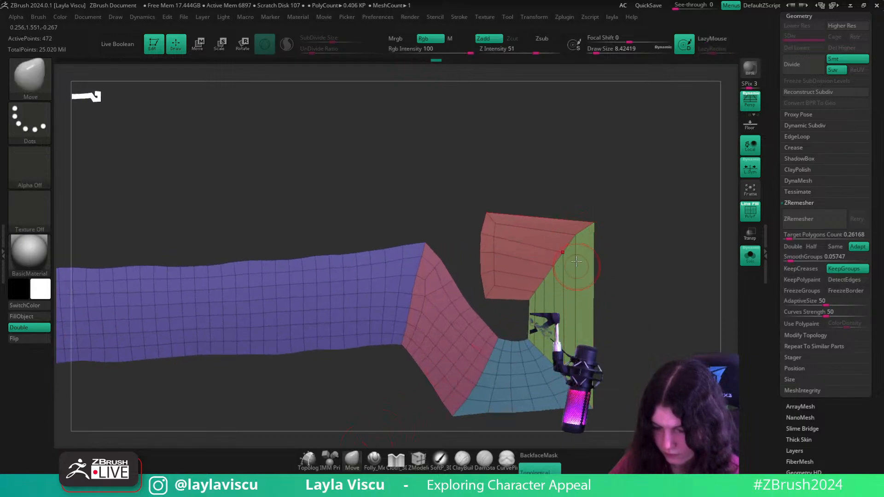
pyautogui.moveTo(596, 223); pyautogui.dragTo(600, 212)
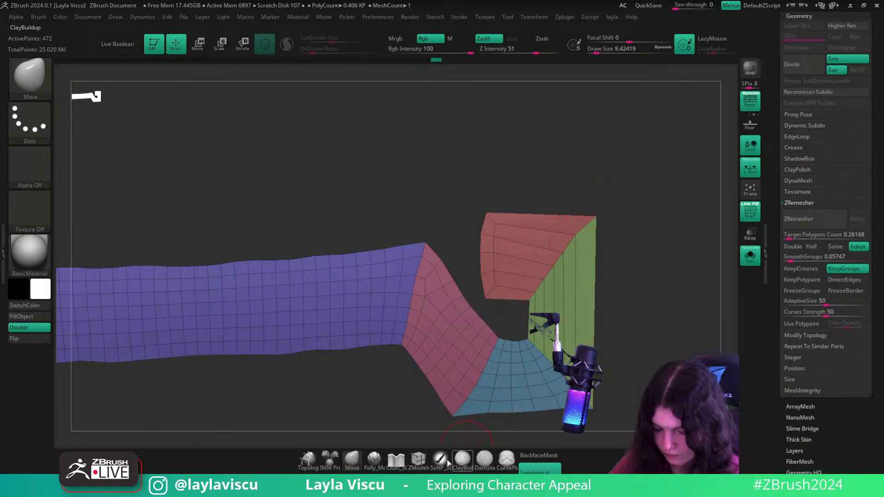
# - Insert three edge loops across the hook's green side and one across its red tip with ZModeler's Multiple EdgeLoops target
pyautogui.click(418, 460)
pyautogui.press('space')
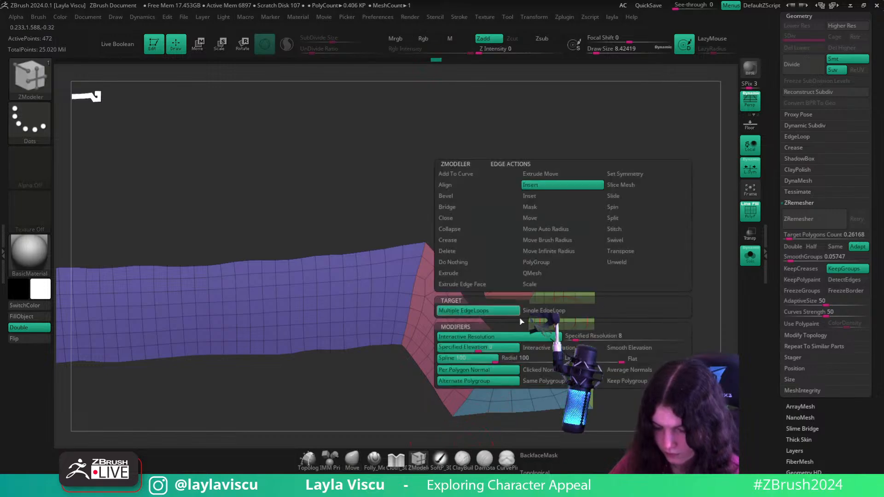
pyautogui.click(579, 304)
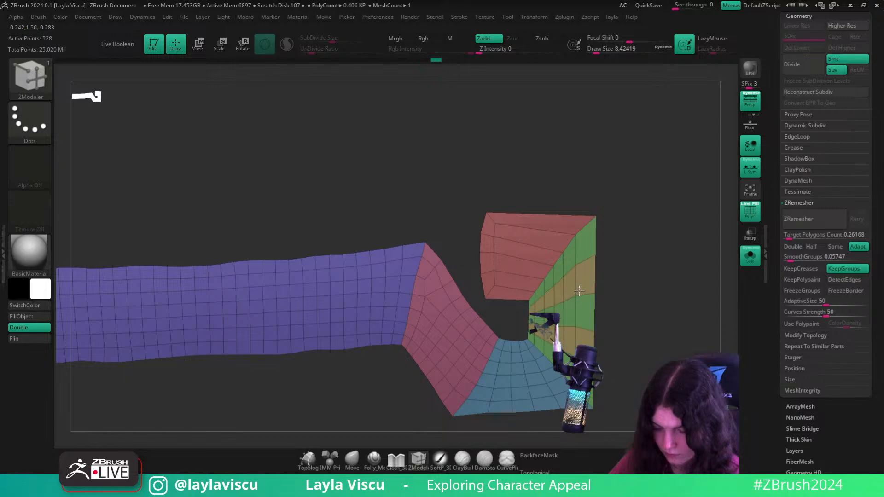
pyautogui.click(538, 249)
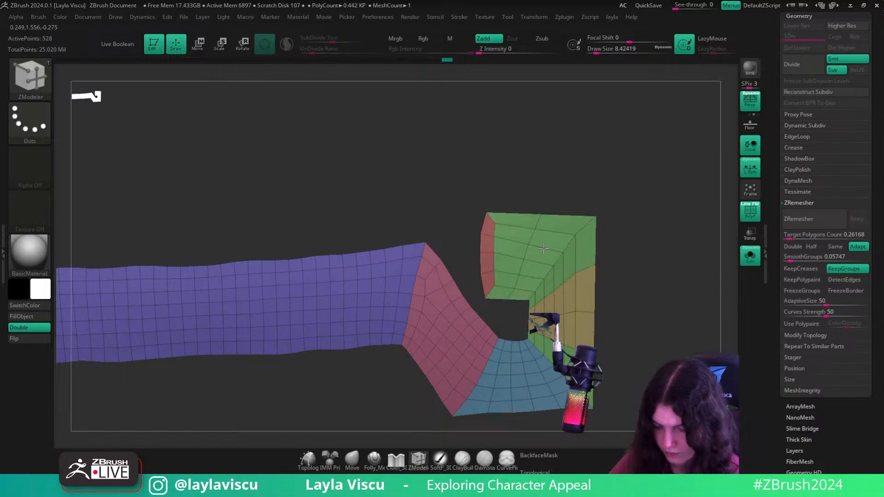
pyautogui.press('f')
pyautogui.moveTo(455, 250); pyautogui.dragTo(584, 249)
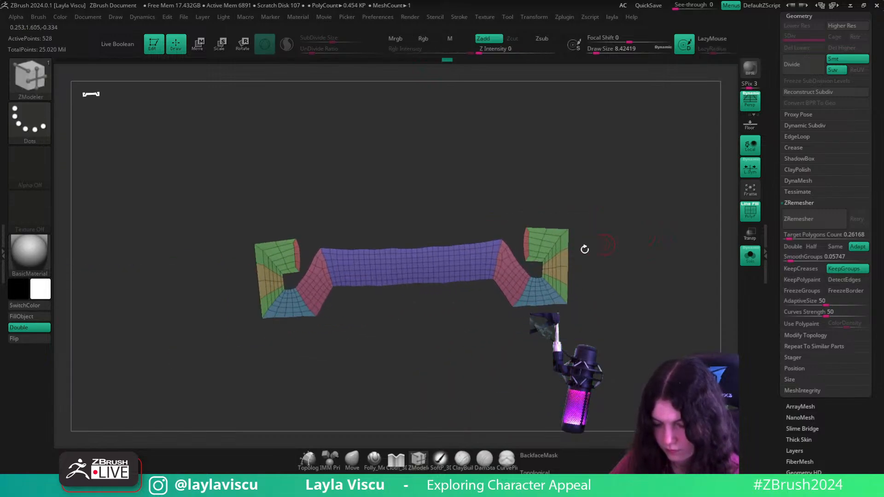
# - Insert two more edge loops across the hook's tip, one on each side of the existing middle loop
pyautogui.keyDown('ctrl'); pyautogui.moveTo(519, 276); pyautogui.dragTo(527, 306, button='right'); pyautogui.keyUp('ctrl')
pyautogui.keyDown('ctrl'); pyautogui.moveTo(491, 254); pyautogui.dragTo(505, 292, button='right'); pyautogui.keyUp('ctrl')
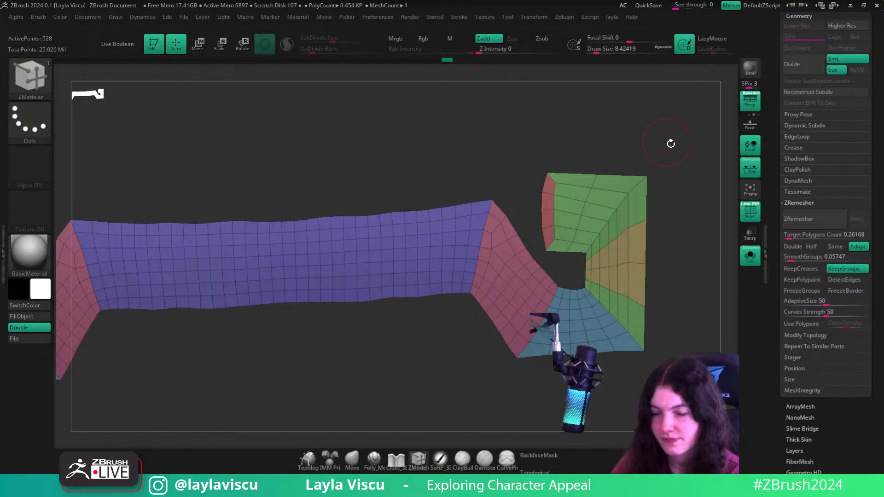
pyautogui.press('f')
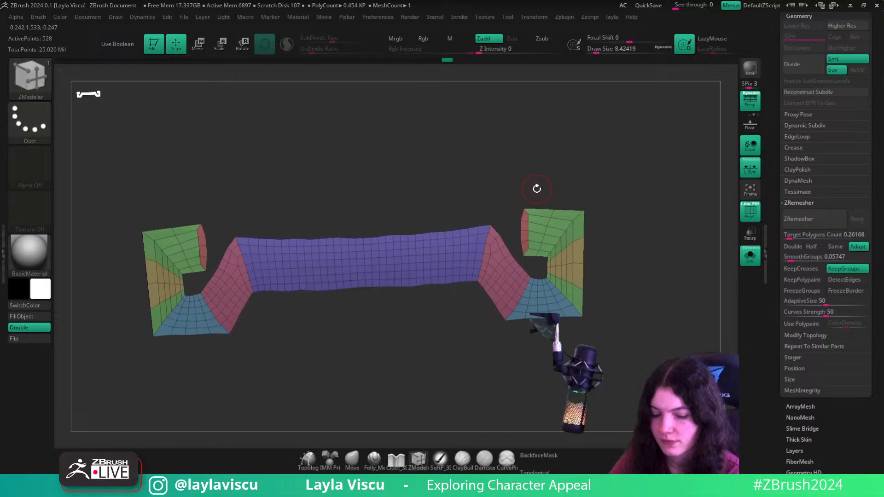
pyautogui.keyDown('ctrl'); pyautogui.moveTo(545, 232); pyautogui.dragTo(567, 213, button='right'); pyautogui.keyUp('ctrl')
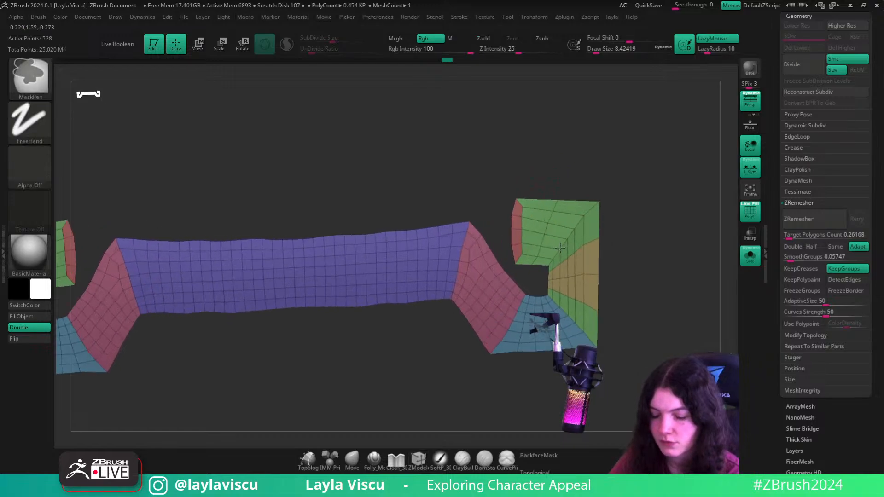
pyautogui.click(567, 213)
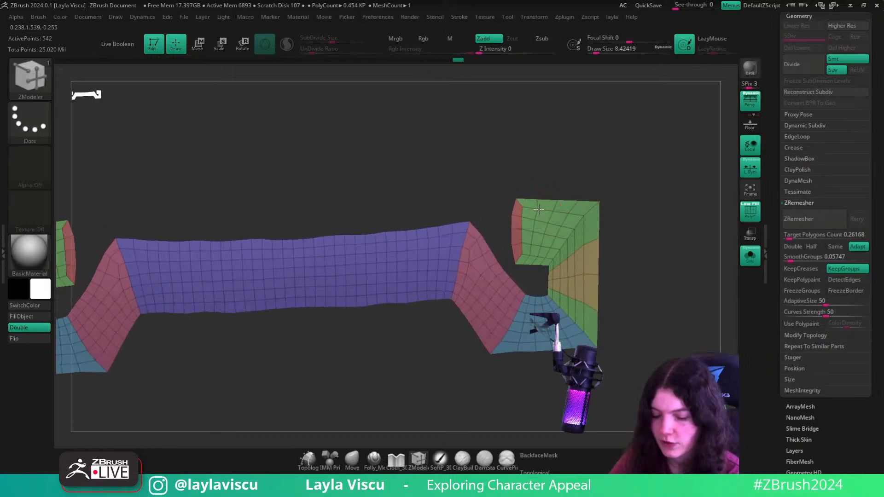
pyautogui.press('f')
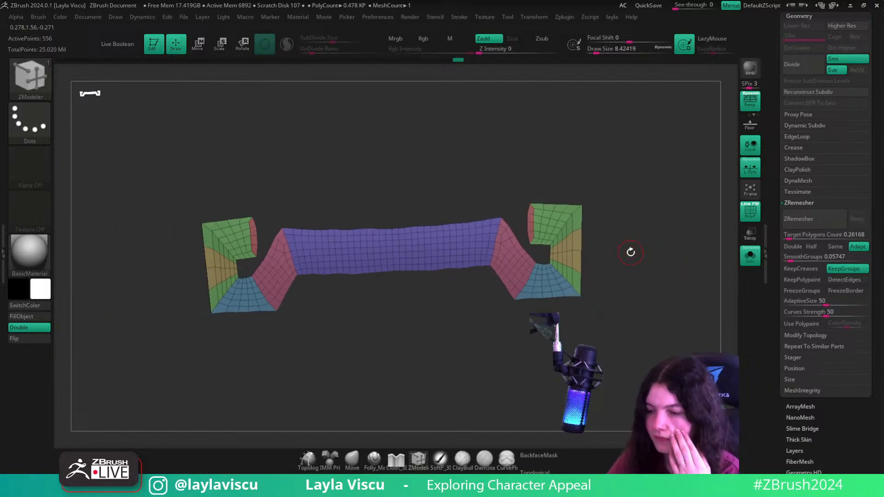
# - Insert four edge loops across the hook's outer yellow side with ZModeler's edge Insert action and check the band's shape
pyautogui.keyDown('ctrl'); pyautogui.moveTo(574, 237); pyautogui.dragTo(575, 253, button='right'); pyautogui.keyUp('ctrl')
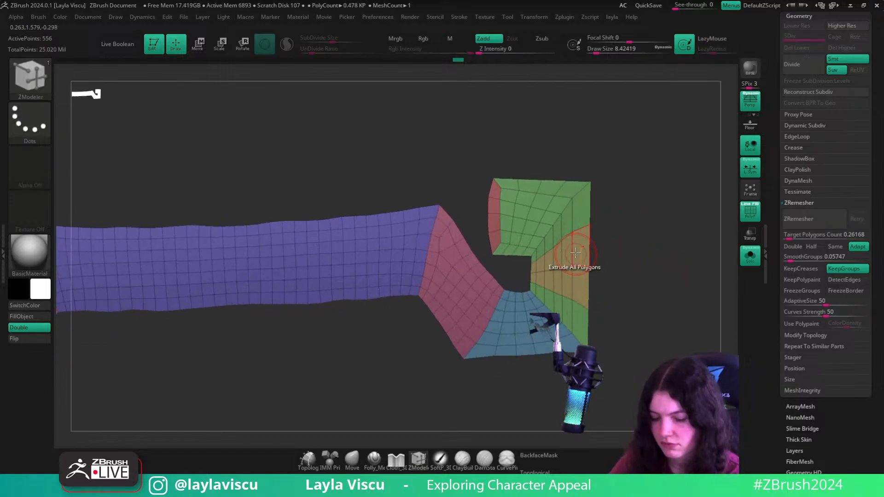
pyautogui.press('space')
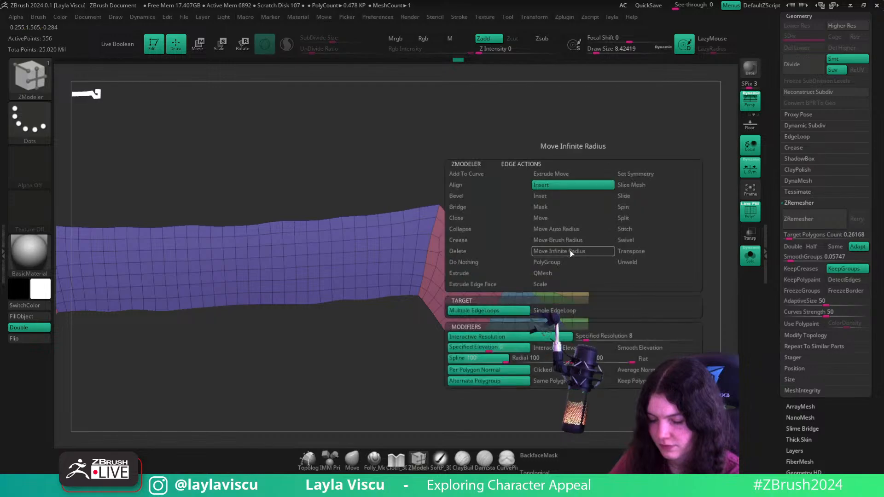
pyautogui.click(627, 241)
pyautogui.click(572, 216)
pyautogui.click(572, 248)
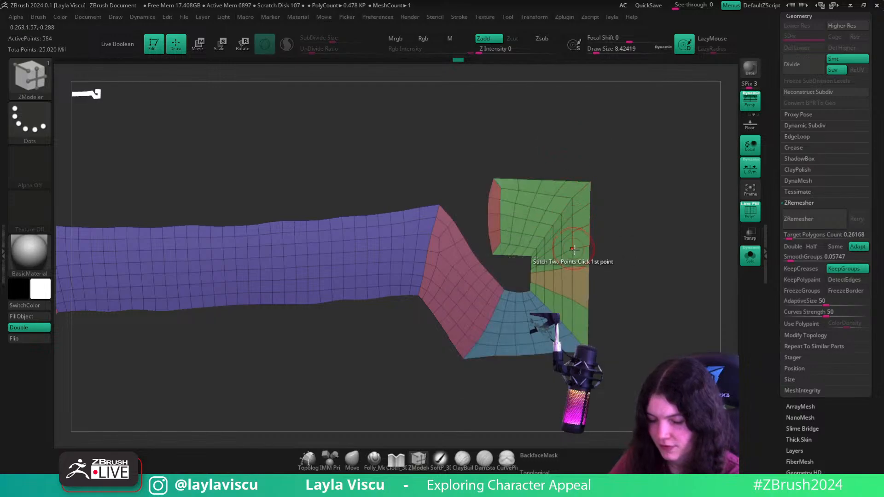
pyautogui.click(572, 282)
pyautogui.click(571, 312)
pyautogui.keyDown('ctrl'); pyautogui.moveTo(575, 318); pyautogui.dragTo(510, 297, button='right'); pyautogui.keyUp('ctrl')
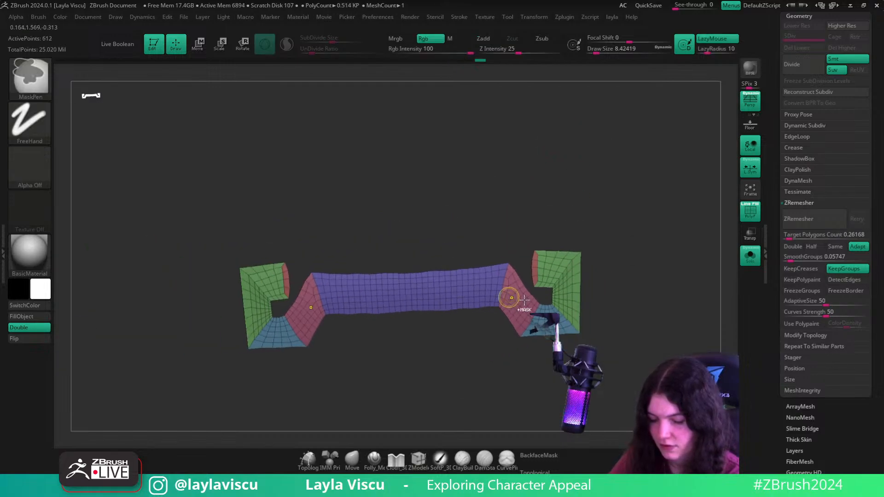
pyautogui.keyDown('alt'); pyautogui.moveTo(648, 323); pyautogui.dragTo(637, 284, button='right'); pyautogui.keyUp('alt')
pyautogui.keyDown('ctrl'); pyautogui.moveTo(571, 268); pyautogui.dragTo(604, 296, button='right'); pyautogui.keyUp('ctrl')
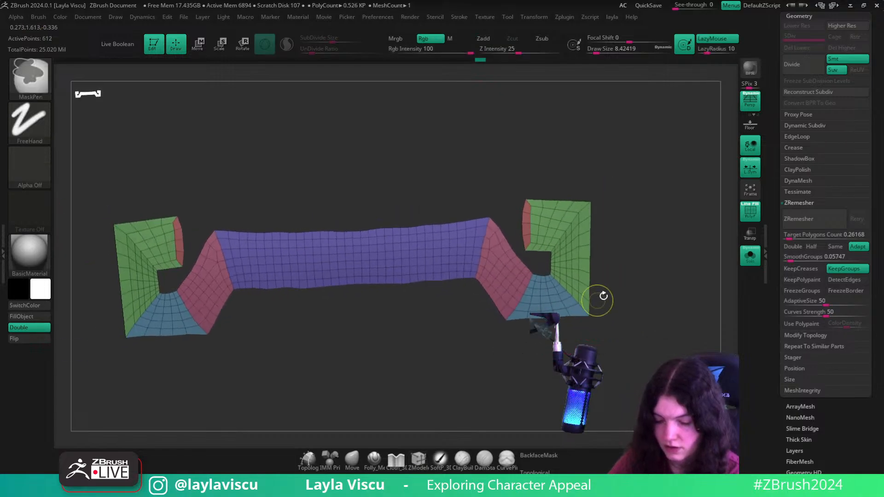
pyautogui.hotkey('shift', 'f')
pyautogui.hotkey('shift', 'f')
# - Isolate the band's purple middle section, mask its two ends, and smooth the unmasked part with the Deformation settings
pyautogui.press('b')
pyautogui.press('z')
pyautogui.press('m')
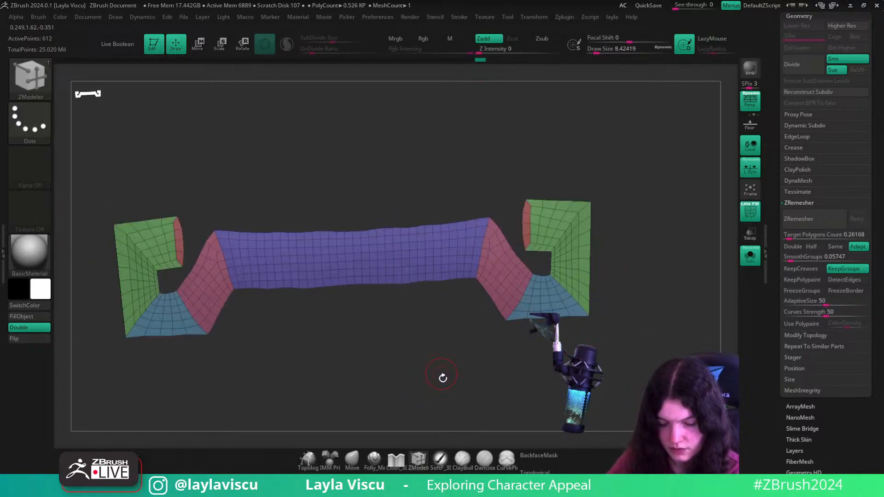
pyautogui.keyDown('alt'); pyautogui.moveTo(441, 266); pyautogui.dragTo(469, 299, button='right'); pyautogui.keyUp('alt')
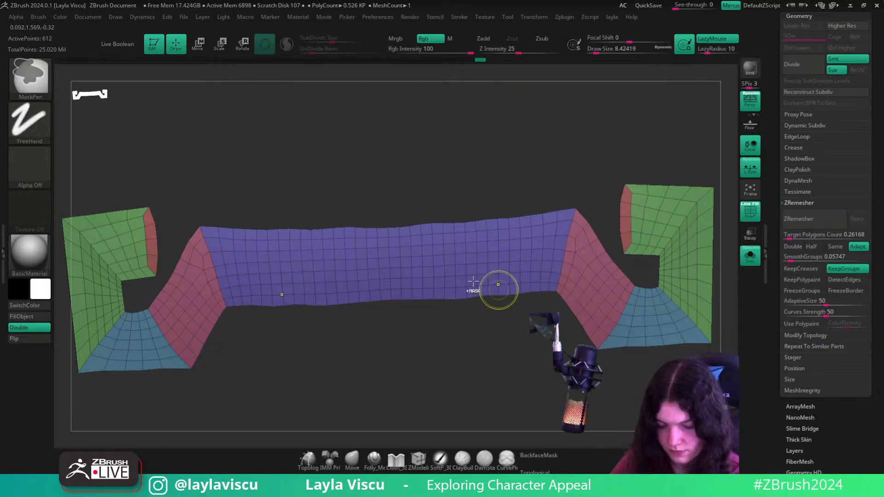
pyautogui.keyDown('ctrl'); pyautogui.keyDown('shift'); pyautogui.click(497, 289); pyautogui.keyUp('shift'); pyautogui.keyUp('ctrl')
pyautogui.moveTo(868, 338); pyautogui.dragTo(811, 280)
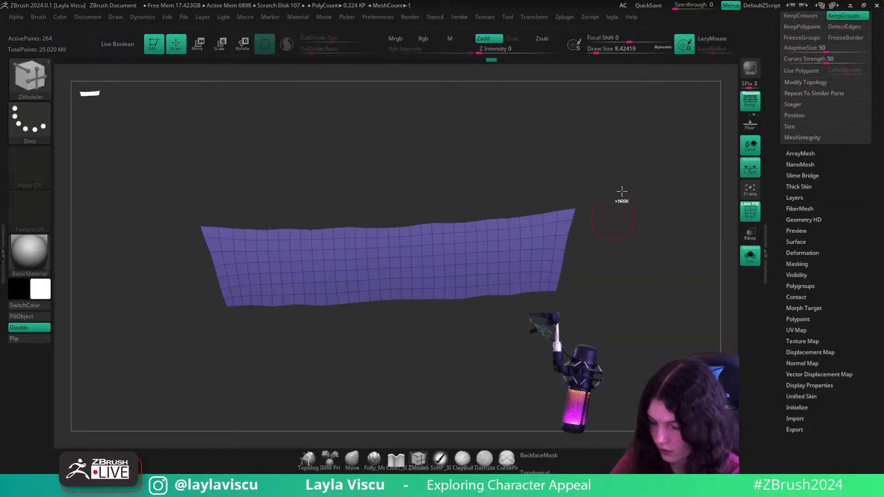
pyautogui.keyDown('ctrl'); pyautogui.moveTo(621, 191); pyautogui.dragTo(557, 336); pyautogui.keyUp('ctrl')
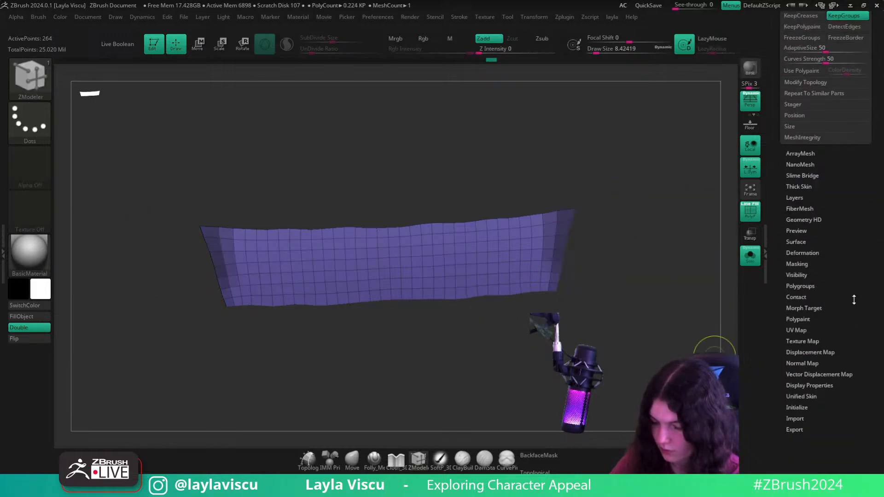
pyautogui.click(802, 253)
pyautogui.keyDown('ctrl'); pyautogui.moveTo(654, 295); pyautogui.dragTo(660, 300); pyautogui.keyUp('ctrl')
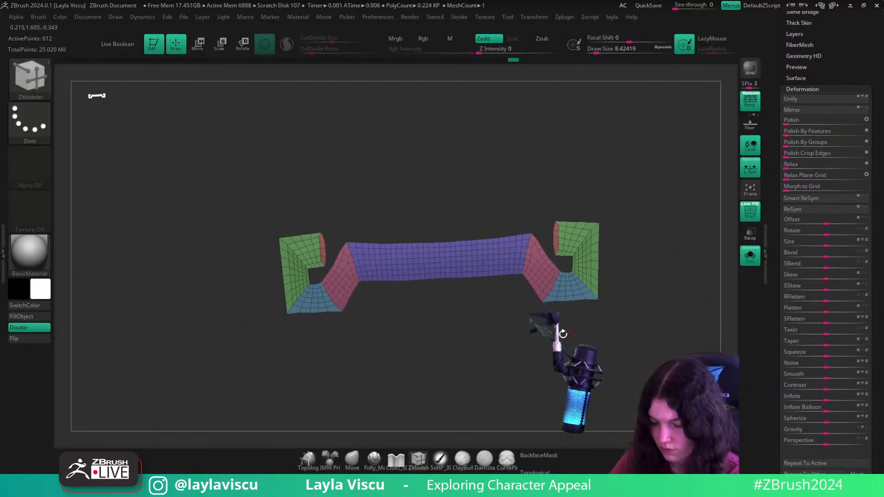
# - Hide the wireframe, show the whole character again, and run Mirror And Weld on the hooked band
pyautogui.hotkey('shift', 'f')
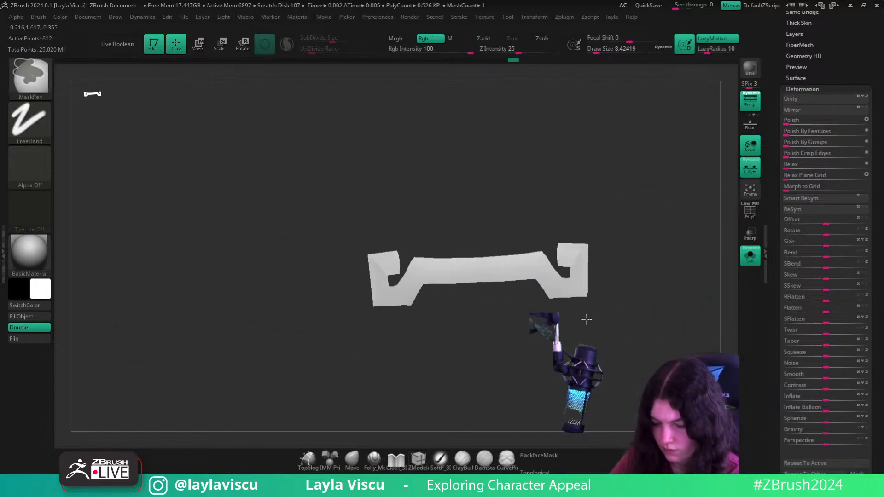
pyautogui.click(750, 256)
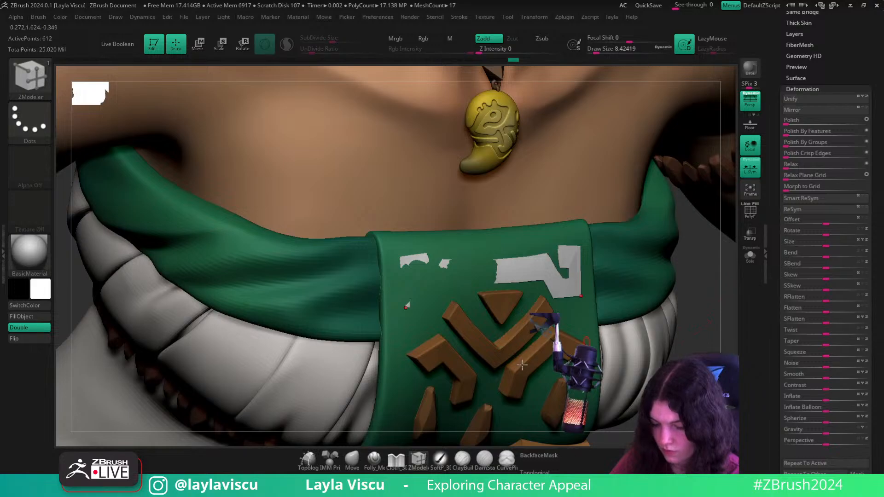
pyautogui.click(353, 461)
pyautogui.press('s')
pyautogui.press('2')
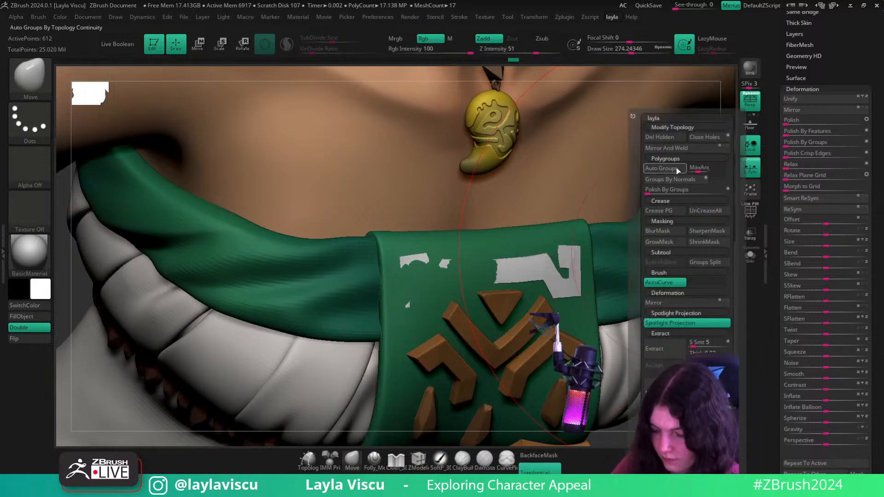
pyautogui.click(676, 151)
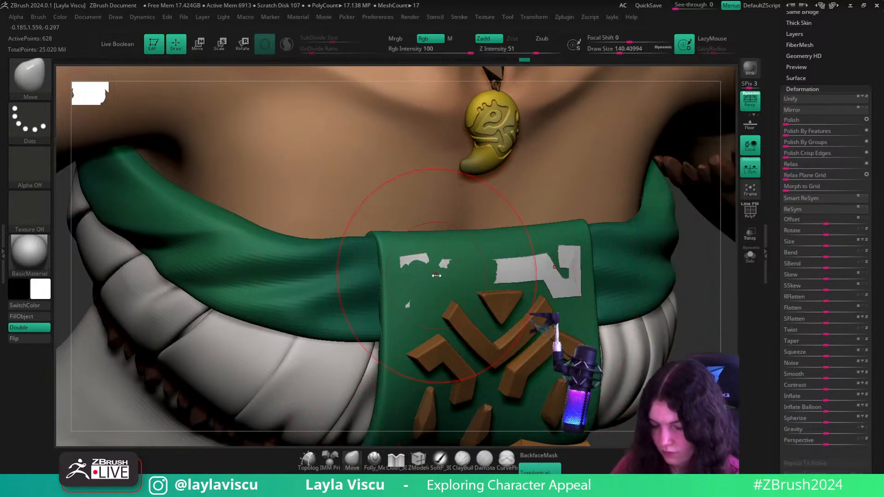
# - Colour the hooked band with the brown sampled from the other ornaments on the green panel
pyautogui.keyDown('ctrl'); pyautogui.moveTo(574, 305); pyautogui.dragTo(528, 320, button='right'); pyautogui.keyUp('ctrl')
pyautogui.press('c')
pyautogui.keyDown('alt'); pyautogui.moveTo(730, 379); pyautogui.dragTo(697, 350, button='right'); pyautogui.keyUp('alt')
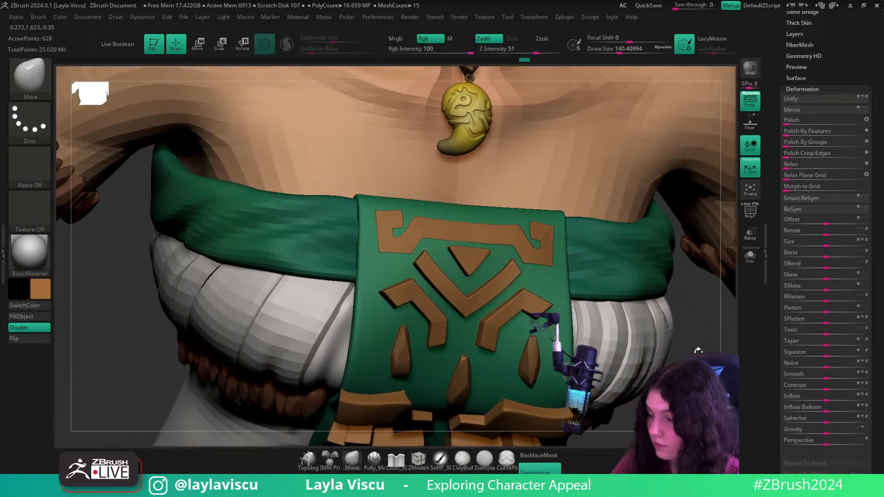
# - Reset the Gizmo's orientation on the hooked band and shift the band slightly down along the green front panel
pyautogui.press('w')
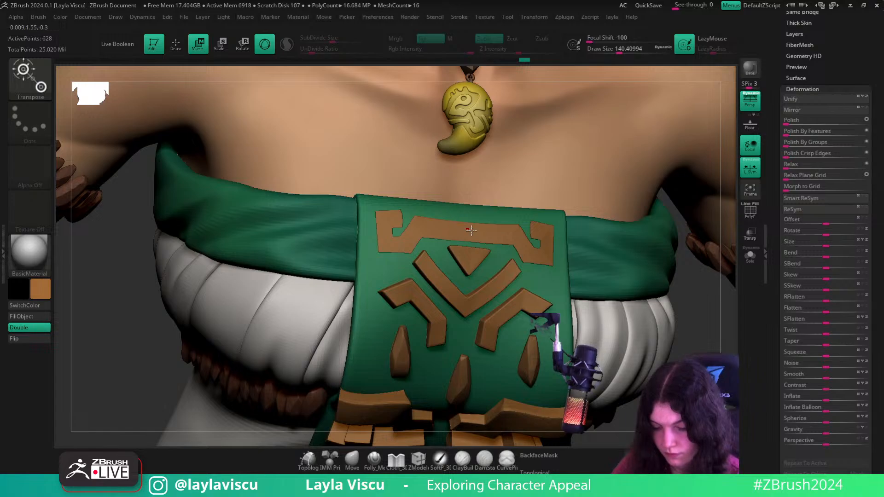
pyautogui.click(470, 230)
pyautogui.click(483, 155)
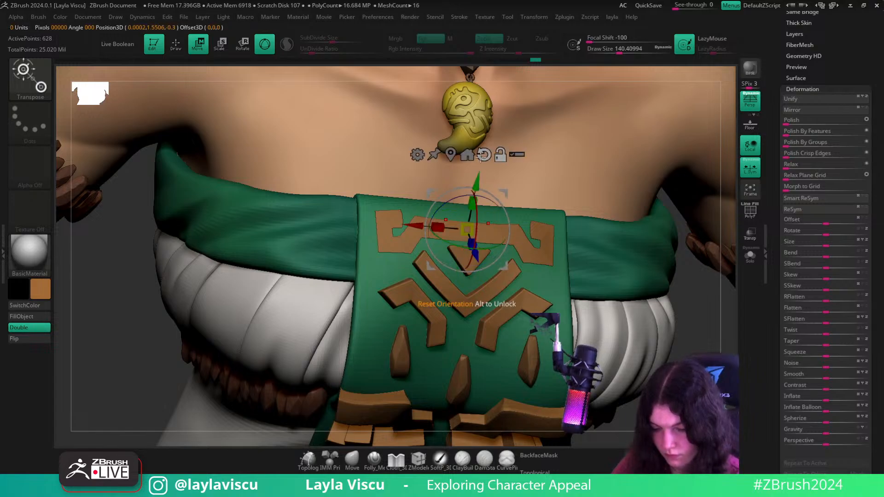
pyautogui.keyDown('alt'); pyautogui.click(422, 233); pyautogui.keyUp('alt')
pyautogui.moveTo(525, 240); pyautogui.dragTo(497, 264, button='right')
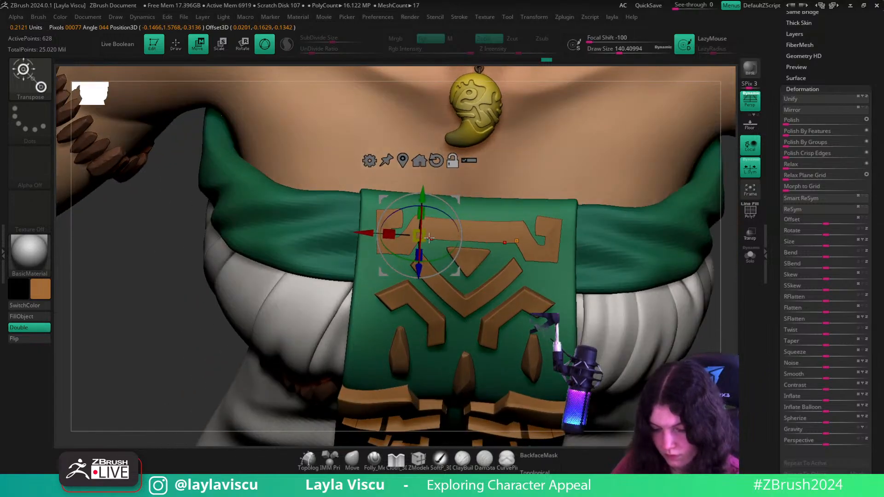
pyautogui.moveTo(429, 237); pyautogui.dragTo(427, 275)
pyautogui.moveTo(280, 353); pyautogui.dragTo(375, 298, button='right')
pyautogui.moveTo(410, 298); pyautogui.dragTo(415, 308)
# - Pull the band's hooks up and outward with the Move brush and check them against the whole outfit
pyautogui.click(351, 461)
pyautogui.moveTo(349, 226); pyautogui.dragTo(384, 221, button='right')
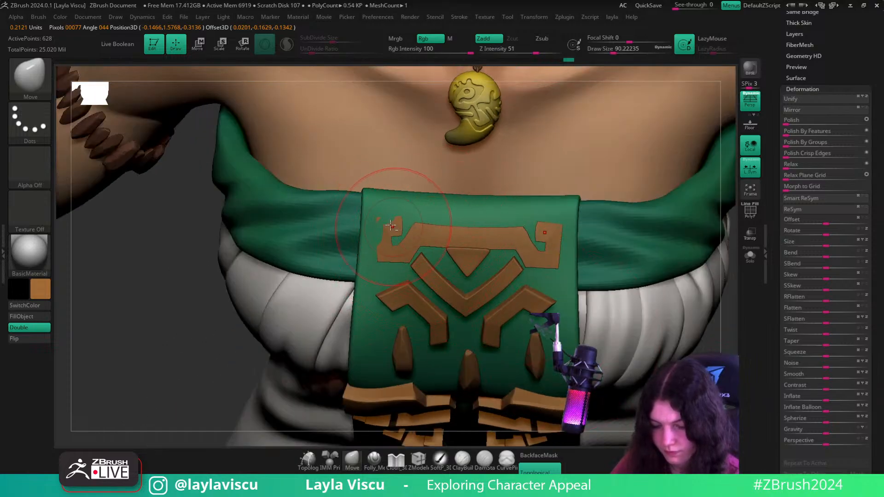
pyautogui.moveTo(390, 225); pyautogui.dragTo(377, 209)
pyautogui.moveTo(257, 198)
pyautogui.keyDown('ctrl'); pyautogui.mouseDown(button='right')
pyautogui.moveTo(255, 206)
pyautogui.moveTo(593, 333)
pyautogui.mouseUp(button='right'); pyautogui.keyUp('ctrl')
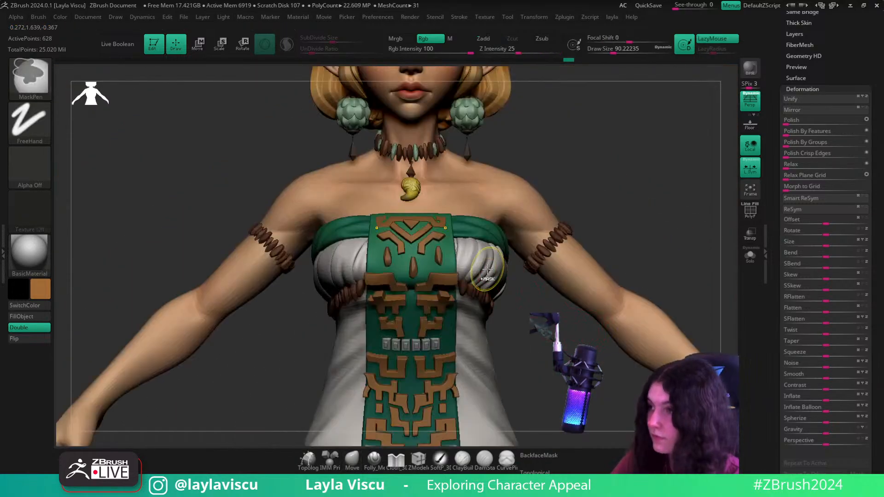
pyautogui.keyDown('ctrl'); pyautogui.moveTo(487, 269); pyautogui.dragTo(706, 235, button='right'); pyautogui.keyUp('ctrl')
pyautogui.keyDown('ctrl'); pyautogui.moveTo(405, 227); pyautogui.dragTo(704, 309, button='right'); pyautogui.keyUp('ctrl')
# - Reduce the Move brush size and straighten the upper inner corner of the band's hook tip
pyautogui.keyDown('ctrl'); pyautogui.moveTo(323, 208); pyautogui.dragTo(322, 193, button='right'); pyautogui.keyUp('ctrl')
pyautogui.press('s')
pyautogui.moveTo(323, 193)
pyautogui.mouseDown()
pyautogui.moveTo(370, 186)
pyautogui.moveTo(372, 194)
pyautogui.mouseUp()
pyautogui.press('s')
pyautogui.press('s')
pyautogui.moveTo(368, 195); pyautogui.dragTo(371, 194)
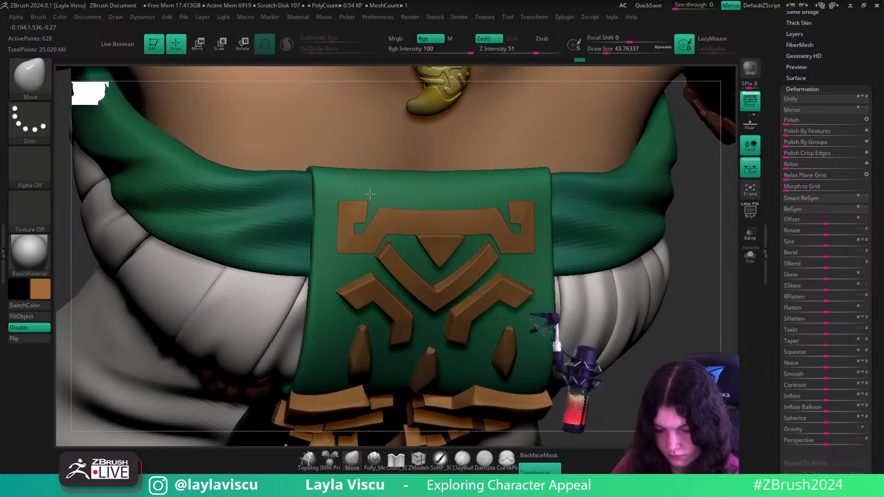
# - Adjust the corner of the hook's inner notch with a Move brush about 12 in size
pyautogui.moveTo(603, 351); pyautogui.dragTo(617, 351, button='right')
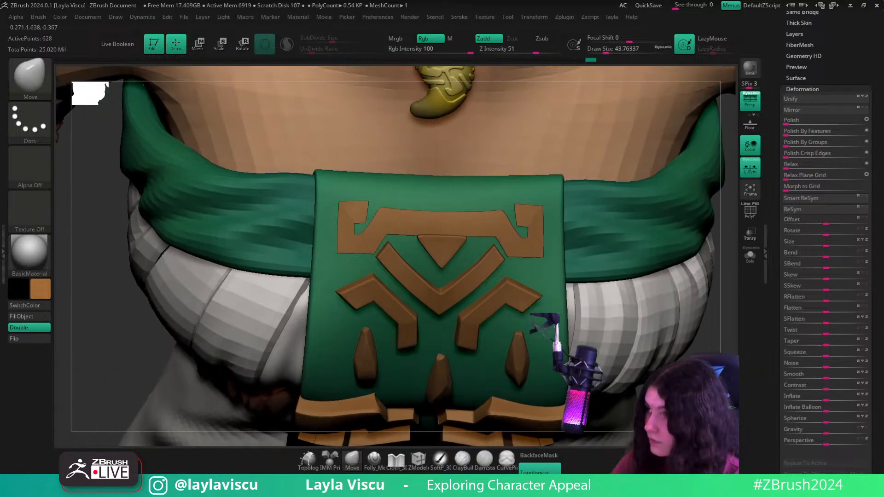
pyautogui.keyDown('ctrl'); pyautogui.moveTo(414, 253); pyautogui.dragTo(348, 231, button='right'); pyautogui.keyUp('ctrl')
pyautogui.press('s')
pyautogui.moveTo(348, 231); pyautogui.dragTo(341, 226)
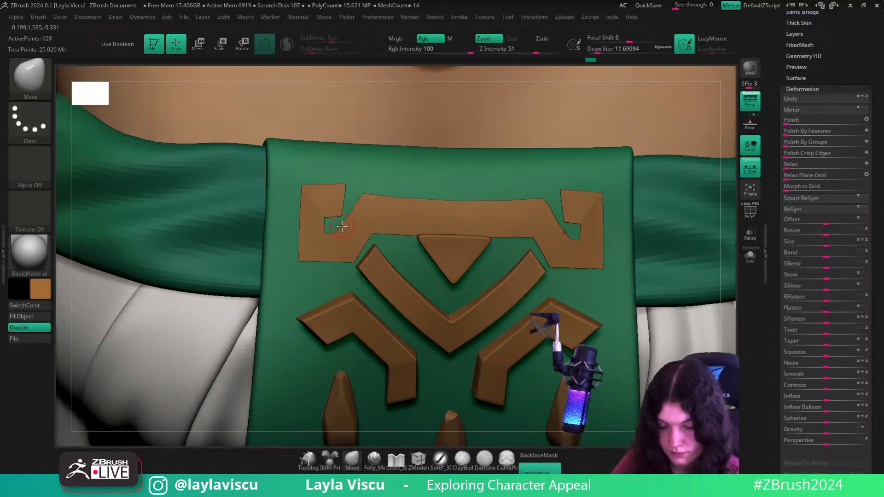
pyautogui.keyDown('ctrl'); pyautogui.moveTo(342, 233); pyautogui.dragTo(509, 306, button='right'); pyautogui.keyUp('ctrl')
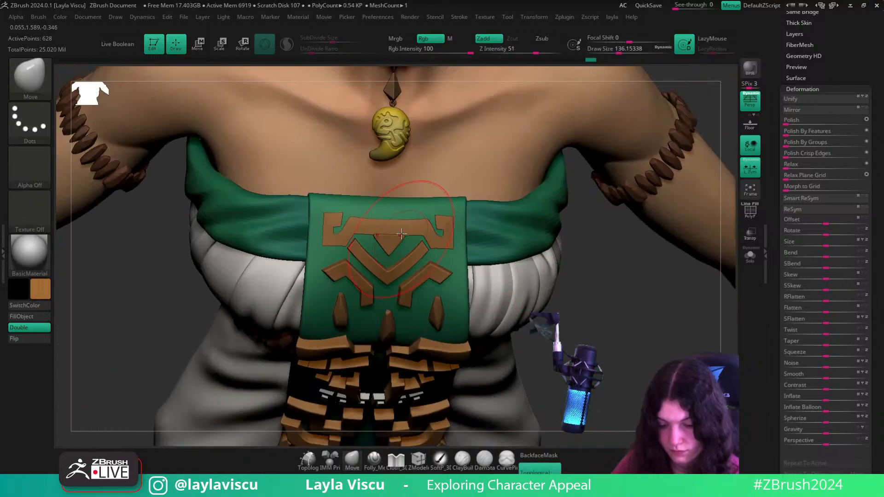
# - Select the green front panel, isolate it with Solo, and subdivide it twice
pyautogui.keyDown('ctrl'); pyautogui.moveTo(519, 262); pyautogui.dragTo(554, 341, button='right'); pyautogui.keyUp('ctrl')
pyautogui.moveTo(569, 362); pyautogui.dragTo(561, 328)
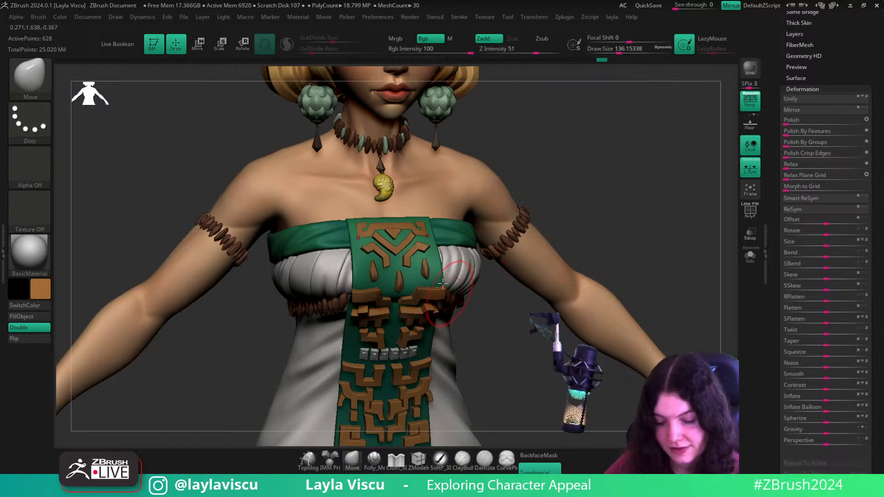
pyautogui.keyDown('alt'); pyautogui.click(419, 275); pyautogui.keyUp('alt')
pyautogui.click(750, 258)
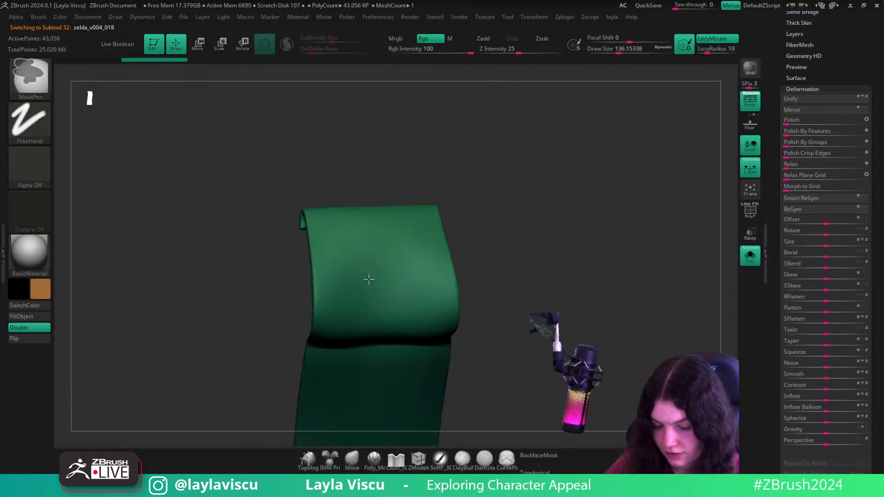
pyautogui.hotkey('ctrl', 'd')
pyautogui.hotkey('ctrl', 'd')
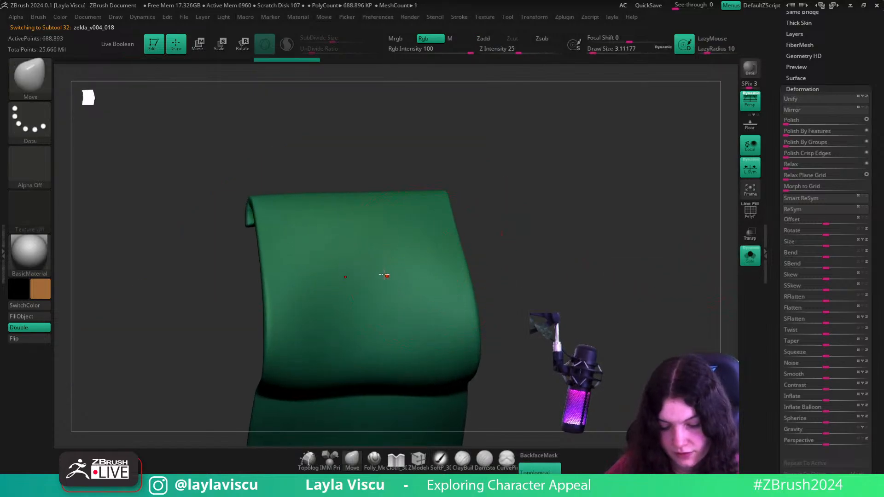
# - Paint a symmetrical closed ring mask on the panel's upper section with a brush size of about 33 and sharpen the mask
pyautogui.press('s')
pyautogui.moveTo(382, 274)
pyautogui.mouseDown()
pyautogui.moveTo(393, 272)
pyautogui.moveTo(409, 328)
pyautogui.moveTo(370, 345)
pyautogui.mouseUp()
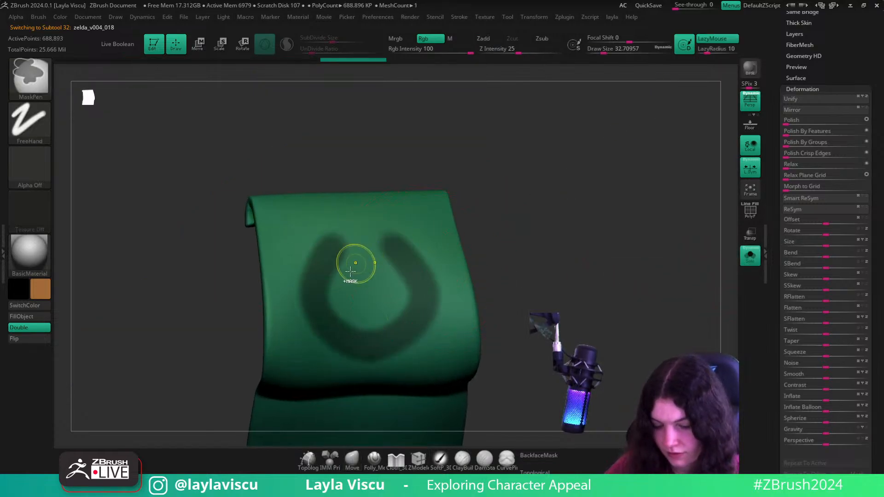
pyautogui.keyDown('ctrl'); pyautogui.moveTo(325, 266); pyautogui.dragTo(404, 257); pyautogui.keyUp('ctrl')
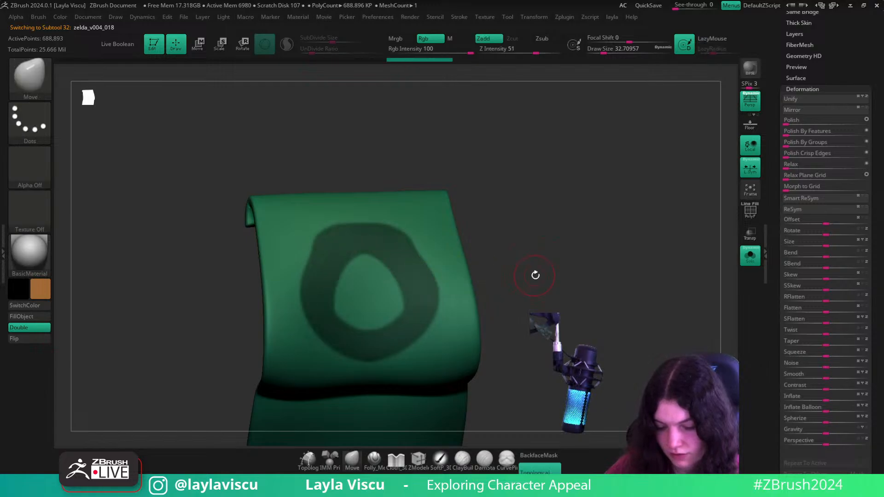
pyautogui.moveTo(534, 275); pyautogui.dragTo(514, 263)
pyautogui.keyDown('ctrl'); pyautogui.keyDown('alt'); pyautogui.click(390, 293); pyautogui.keyUp('alt'); pyautogui.keyUp('ctrl')
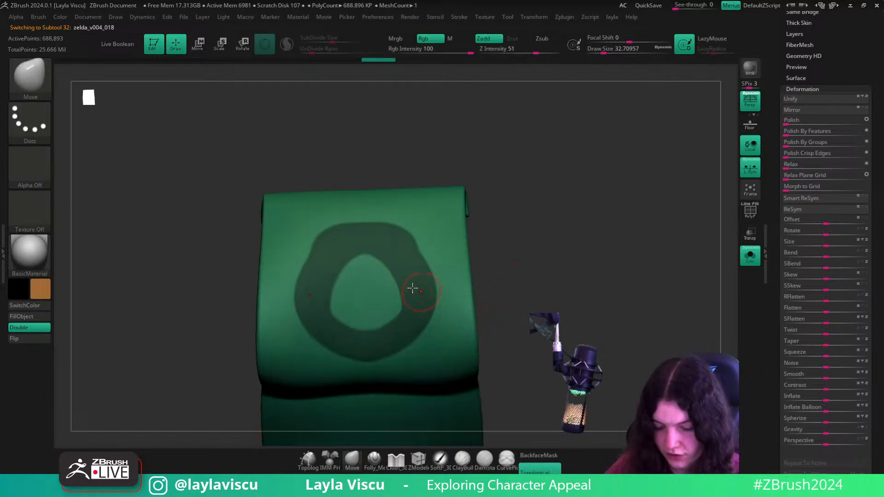
pyautogui.keyDown('ctrl'); pyautogui.moveTo(412, 288); pyautogui.dragTo(414, 309, button='right'); pyautogui.keyUp('ctrl')
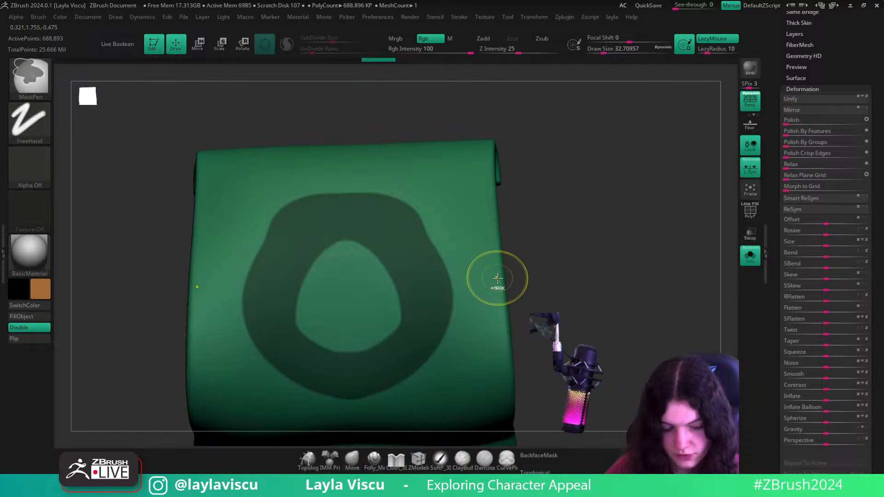
# - Try turning the masked ring into its own polygroup, examine its border with the wireframe on, and undo the grouping
pyautogui.hotkey('ctrl', 'w')
pyautogui.hotkey('shift', 'f')
pyautogui.keyDown('ctrl'); pyautogui.moveTo(543, 255); pyautogui.dragTo(419, 305, button='right'); pyautogui.keyUp('ctrl')
pyautogui.keyDown('ctrl'); pyautogui.moveTo(430, 213); pyautogui.dragTo(442, 251, button='right'); pyautogui.keyUp('ctrl')
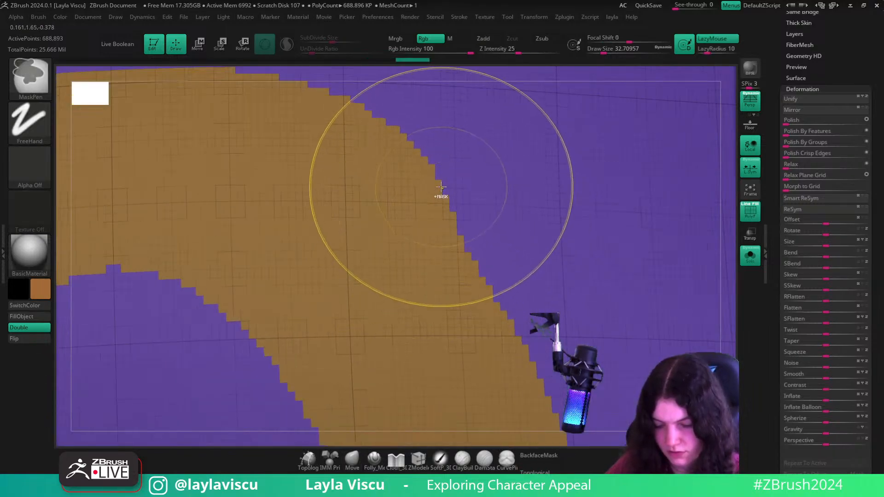
pyautogui.keyDown('ctrl'); pyautogui.moveTo(443, 210); pyautogui.dragTo(319, 234, button='right'); pyautogui.keyUp('ctrl')
pyautogui.hotkey('ctrl', 'z')
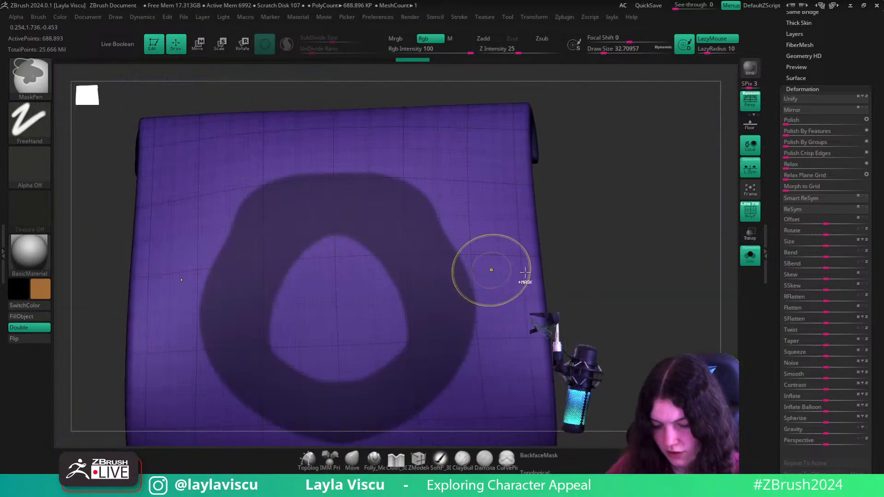
# - Blur the ring mask, try making a polygroup from the softened mask, and undo only the grouping
pyautogui.keyDown('ctrl'); pyautogui.click(493, 276); pyautogui.keyUp('ctrl')
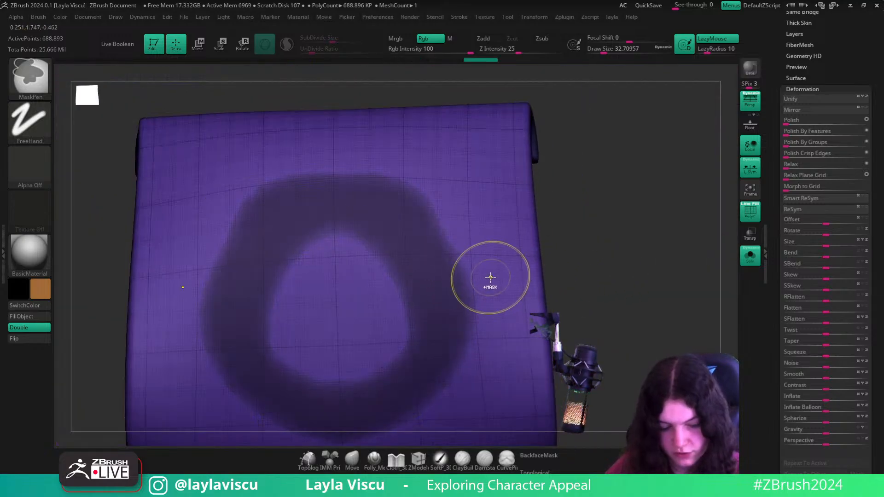
pyautogui.hotkey('ctrl', 'w')
pyautogui.keyDown('ctrl'); pyautogui.moveTo(459, 263); pyautogui.dragTo(165, 212, button='right'); pyautogui.keyUp('ctrl')
pyautogui.hotkey('ctrl', 'z')
pyautogui.keyDown('alt'); pyautogui.moveTo(651, 314); pyautogui.dragTo(577, 240, button='right'); pyautogui.keyUp('alt')
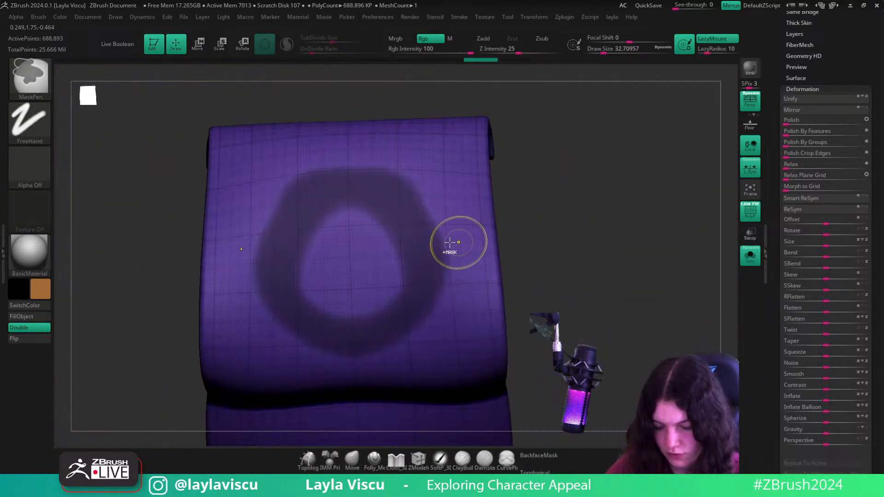
# - Try grouping the softened ring mask again to check the polygroup's edge, and undo the grouping
pyautogui.hotkey('ctrl', 'w')
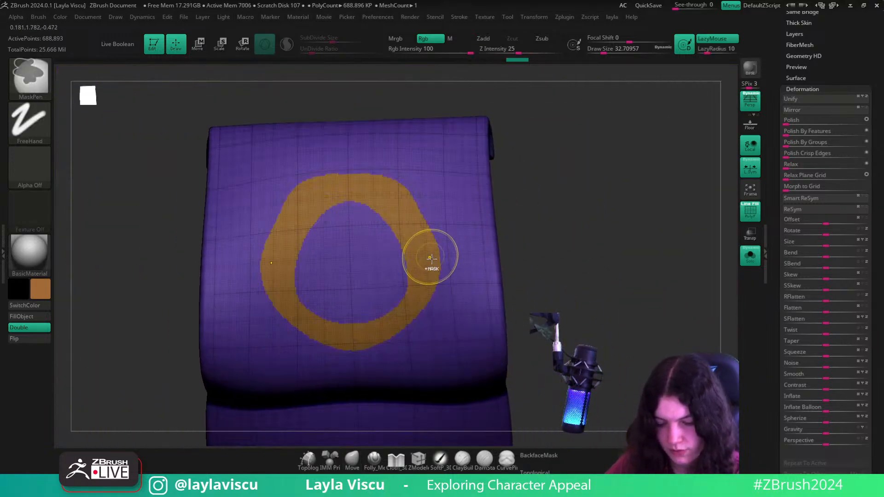
pyautogui.keyDown('ctrl'); pyautogui.moveTo(422, 263); pyautogui.dragTo(416, 171, button='right'); pyautogui.keyUp('ctrl')
pyautogui.hotkey('ctrl', 'z')
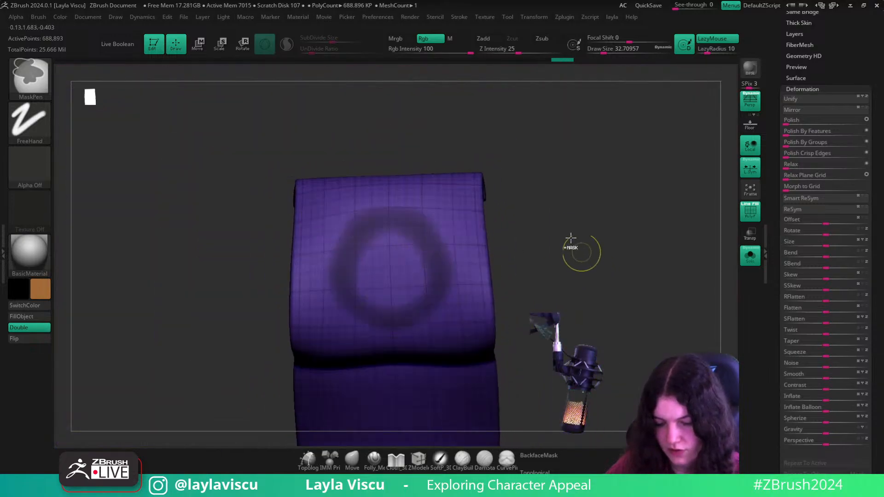
# - Clear the ring mask from the green panel, show all subtools again, and turn off the wireframe
pyautogui.keyDown('ctrl'); pyautogui.moveTo(571, 237); pyautogui.dragTo(601, 280); pyautogui.keyUp('ctrl')
pyautogui.scroll(5, 819, 111)
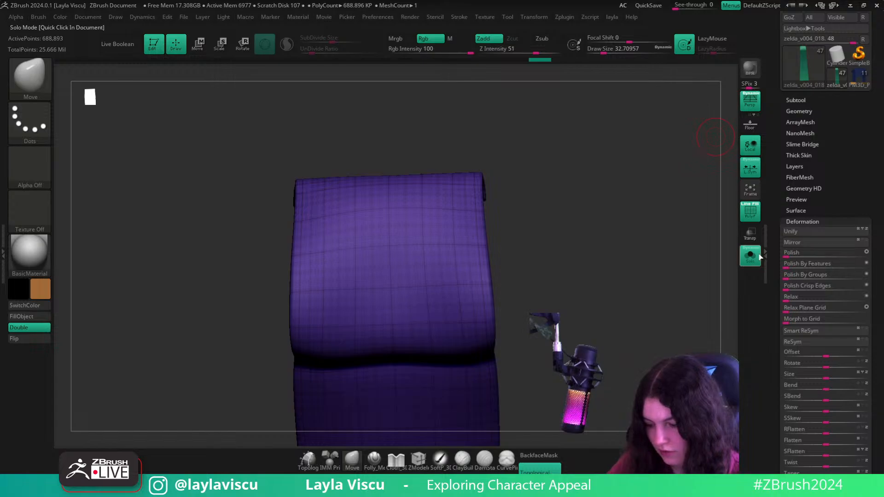
pyautogui.click(758, 256)
pyautogui.keyDown('ctrl'); pyautogui.moveTo(618, 229); pyautogui.dragTo(574, 252, button='right'); pyautogui.keyUp('ctrl')
pyautogui.hotkey('shift', 'f')
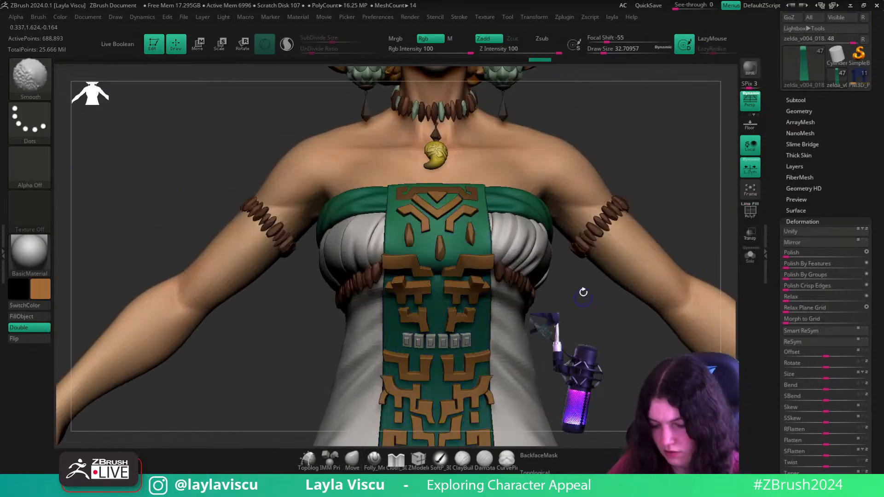
pyautogui.moveTo(583, 292)
pyautogui.mouseDown()
pyautogui.moveTo(586, 315)
pyautogui.moveTo(574, 318)
pyautogui.mouseUp()
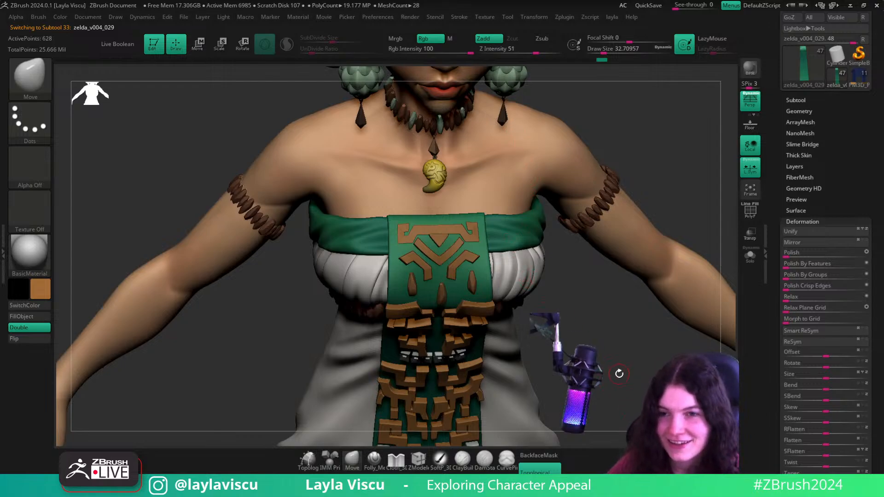
pyautogui.moveTo(621, 371); pyautogui.dragTo(562, 365)
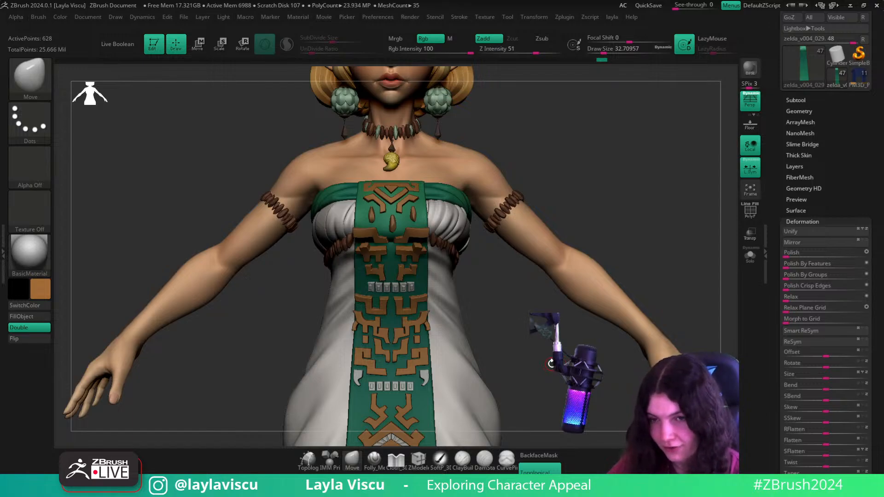
pyautogui.moveTo(551, 364); pyautogui.dragTo(545, 397)
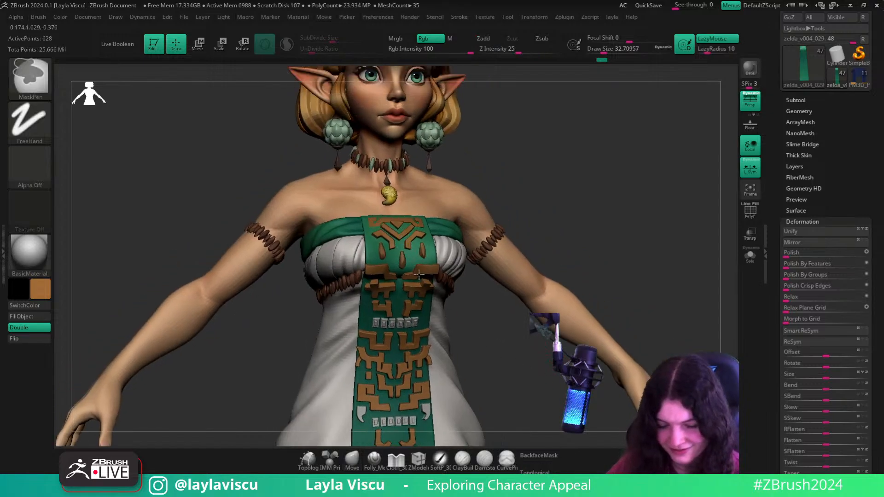
# - Isolate the flat hooked band with its wireframe on and delete its centre edge loop with ZModeler
pyautogui.moveTo(632, 170)
pyautogui.keyDown('ctrl'); pyautogui.mouseDown(button='right')
pyautogui.moveTo(644, 196)
pyautogui.moveTo(483, 385)
pyautogui.mouseUp(button='right'); pyautogui.keyUp('ctrl')
pyautogui.hotkey('shift', 'f')
pyautogui.click(419, 460)
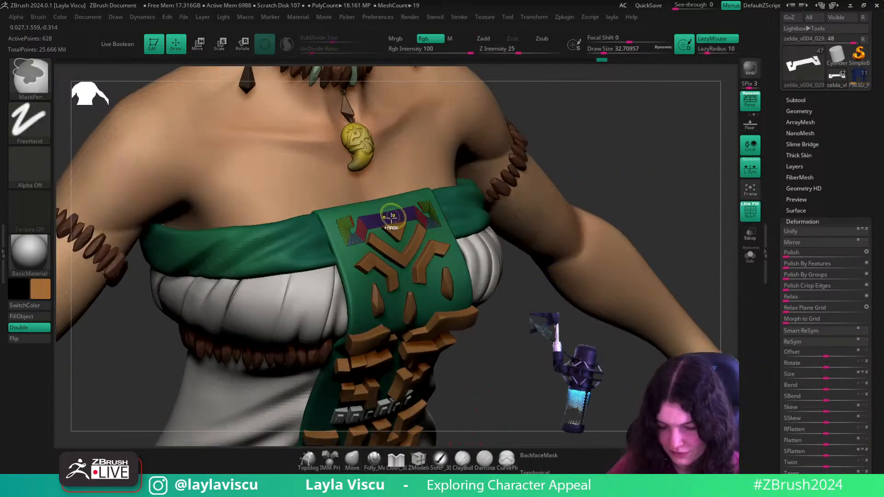
pyautogui.keyDown('ctrl'); pyautogui.moveTo(392, 217); pyautogui.dragTo(381, 286, button='right'); pyautogui.keyUp('ctrl')
pyautogui.keyDown('ctrl'); pyautogui.moveTo(370, 233); pyautogui.dragTo(414, 219, button='right'); pyautogui.keyUp('ctrl')
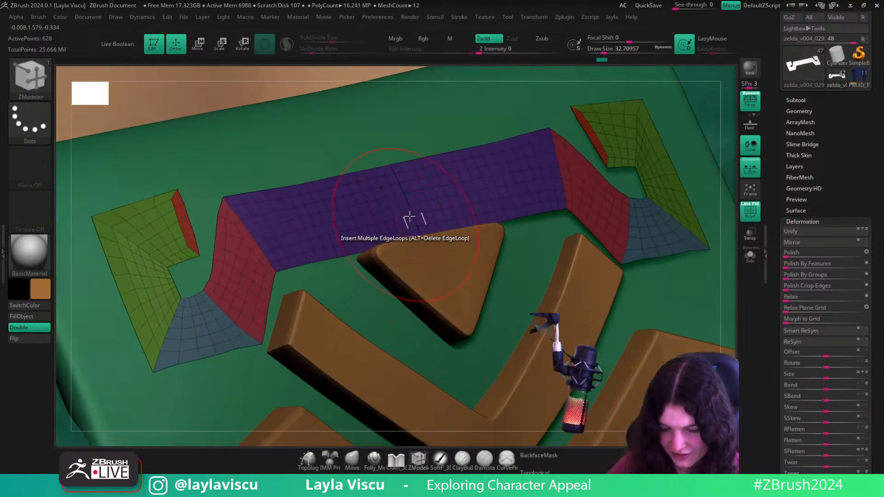
pyautogui.moveTo(736, 241); pyautogui.dragTo(748, 259)
pyautogui.click(749, 256)
pyautogui.keyDown('ctrl'); pyautogui.moveTo(404, 197); pyautogui.dragTo(465, 193, button='right'); pyautogui.keyUp('ctrl')
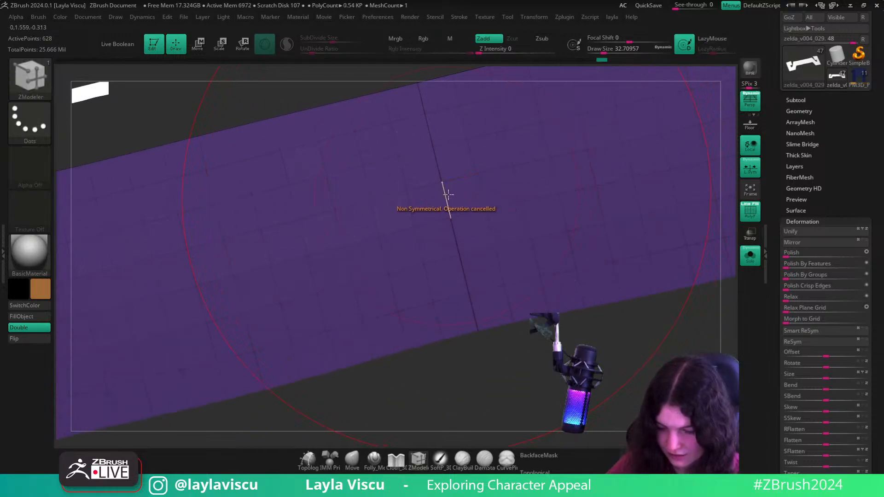
pyautogui.keyDown('alt'); pyautogui.click(446, 199); pyautogui.keyUp('alt')
pyautogui.keyDown('ctrl'); pyautogui.moveTo(444, 201); pyautogui.dragTo(489, 232, button='right'); pyautogui.keyUp('ctrl')
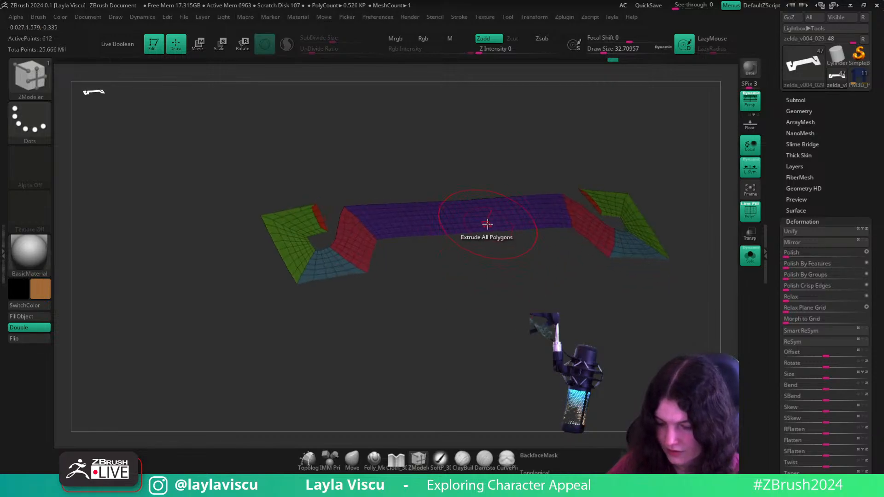
# - Extrude all polygons of the hooked band to give it thickness and bring the rest of the character back into view
pyautogui.moveTo(487, 224); pyautogui.dragTo(505, 200)
pyautogui.click(750, 255)
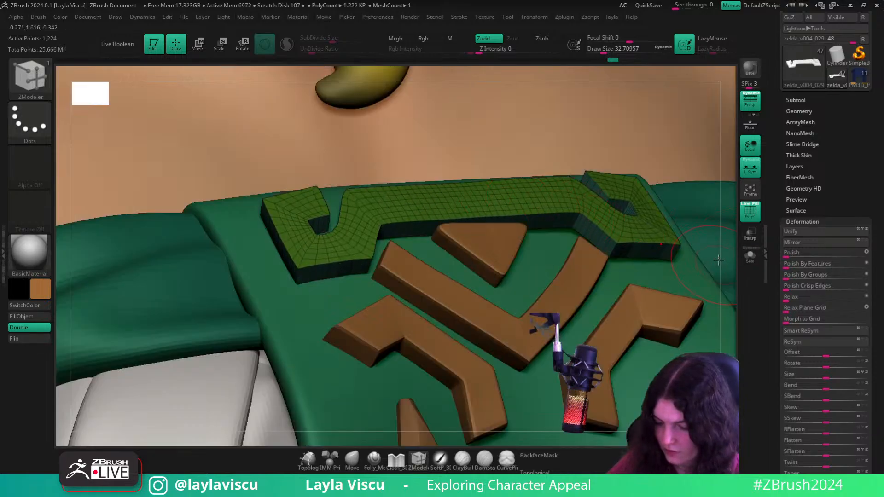
pyautogui.moveTo(731, 232)
pyautogui.mouseDown(button='right')
pyautogui.moveTo(732, 206)
pyautogui.moveTo(710, 205)
pyautogui.mouseUp(button='right')
# - Try fitting the thickened band closer to the panel with the Move brush at sizes of about 228 and 9, and undo the changes
pyautogui.click(352, 460)
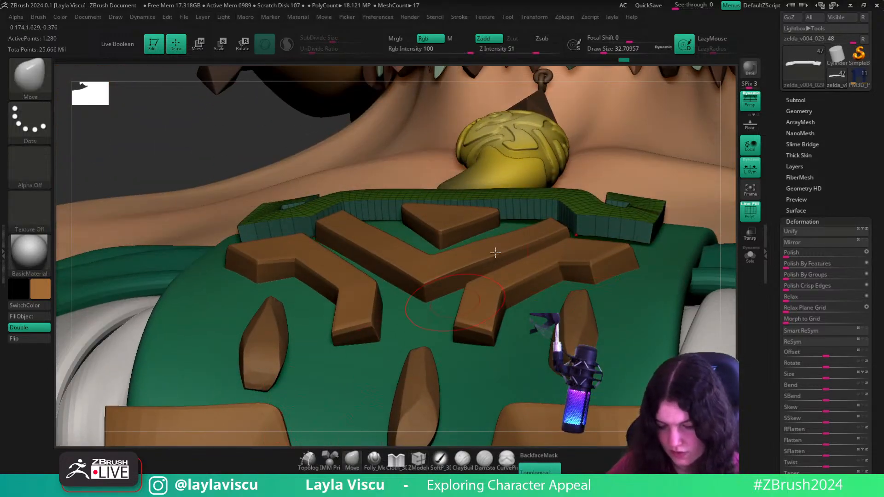
pyautogui.press('s')
pyautogui.moveTo(517, 230)
pyautogui.mouseDown()
pyautogui.moveTo(542, 230)
pyautogui.moveTo(551, 215)
pyautogui.moveTo(549, 223)
pyautogui.mouseUp()
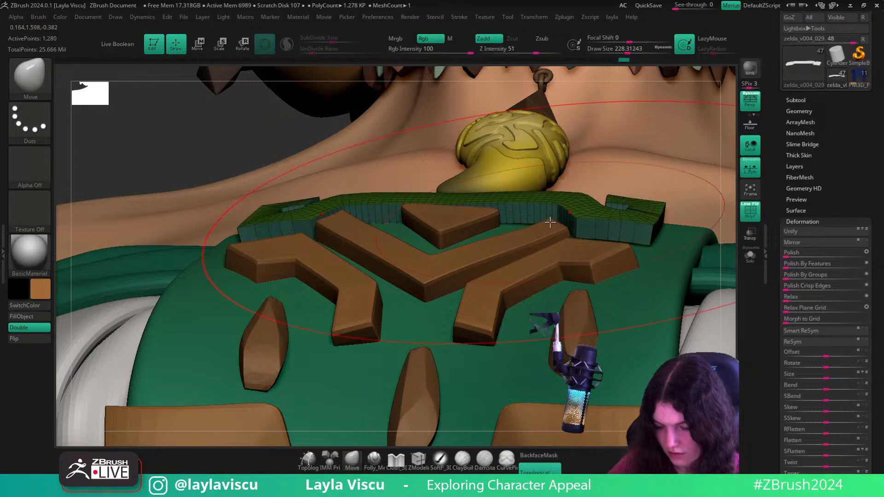
pyautogui.moveTo(634, 237); pyautogui.dragTo(634, 241)
pyautogui.keyDown('ctrl'); pyautogui.moveTo(633, 246); pyautogui.dragTo(387, 258, button='right'); pyautogui.keyUp('ctrl')
pyautogui.hotkey('shift', 'f')
pyautogui.keyDown('alt'); pyautogui.moveTo(705, 371); pyautogui.dragTo(663, 387, button='right'); pyautogui.keyUp('alt')
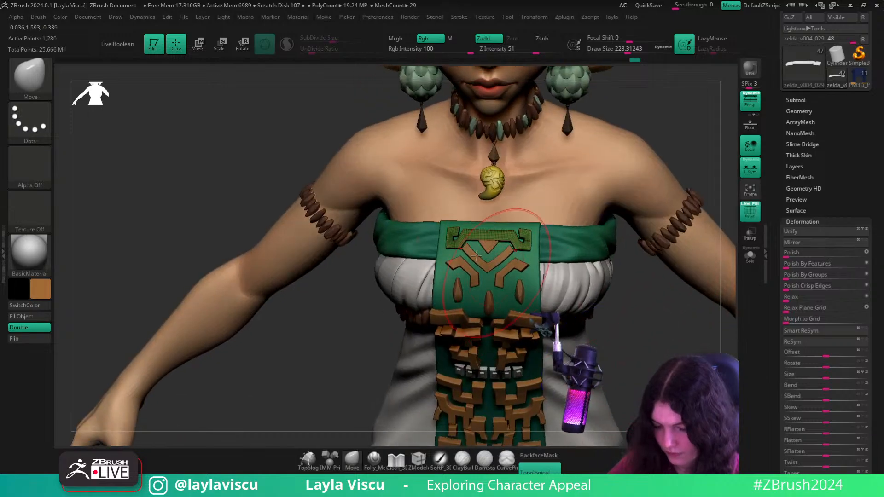
pyautogui.hotkey('shift', 'f')
pyautogui.moveTo(517, 279)
pyautogui.keyDown('ctrl'); pyautogui.mouseDown(button='right')
pyautogui.moveTo(578, 308)
pyautogui.moveTo(663, 307)
pyautogui.moveTo(646, 278)
pyautogui.mouseUp(button='right'); pyautogui.keyUp('ctrl')
pyautogui.press('s')
pyautogui.moveTo(644, 277); pyautogui.dragTo(613, 279)
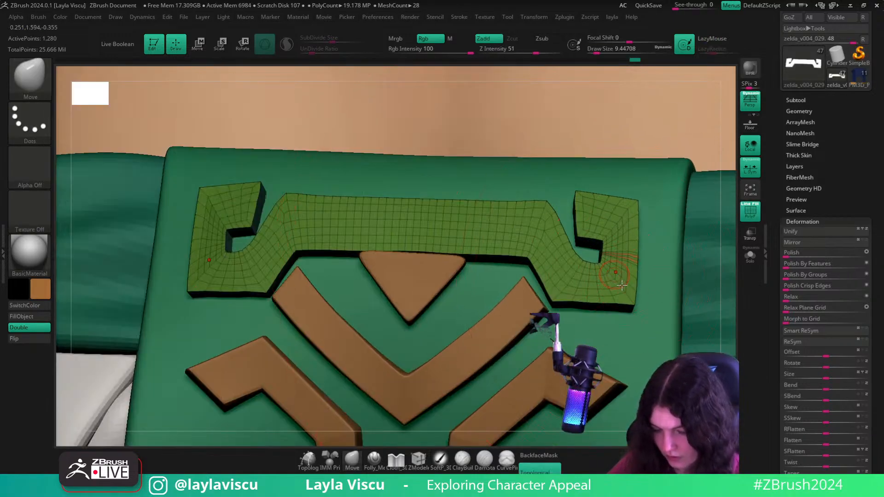
pyautogui.hotkey('ctrl', 'z')
pyautogui.hotkey('ctrl', 'z')
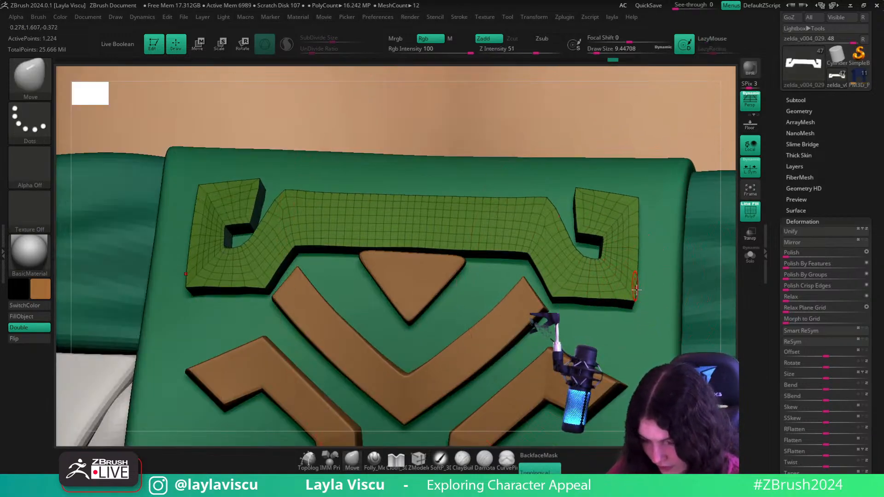
# - Fit the thickened hooked band to the panel's curve with a large Move brush and hide the wireframe
pyautogui.moveTo(721, 290)
pyautogui.mouseDown(button='right')
pyautogui.moveTo(733, 270)
pyautogui.moveTo(653, 194)
pyautogui.mouseUp(button='right')
pyautogui.press('s')
pyautogui.moveTo(596, 247)
pyautogui.mouseDown()
pyautogui.moveTo(631, 247)
pyautogui.moveTo(594, 244)
pyautogui.mouseUp()
pyautogui.hotkey('ctrl', 'z')
pyautogui.moveTo(593, 245)
pyautogui.keyDown('ctrl'); pyautogui.mouseDown(button='right')
pyautogui.moveTo(721, 246)
pyautogui.moveTo(734, 295)
pyautogui.moveTo(709, 288)
pyautogui.mouseUp(button='right'); pyautogui.keyUp('ctrl')
pyautogui.moveTo(525, 254)
pyautogui.keyDown('ctrl'); pyautogui.mouseDown(button='right')
pyautogui.moveTo(696, 349)
pyautogui.moveTo(651, 372)
pyautogui.moveTo(556, 315)
pyautogui.moveTo(615, 321)
pyautogui.mouseUp(button='right'); pyautogui.keyUp('ctrl')
pyautogui.hotkey('shift', 'f')
# - Turn on dynamic subdivision for the hooked band with FlatSubdiv at 2 and thickness at 0
pyautogui.press('d')
pyautogui.click(474, 165)
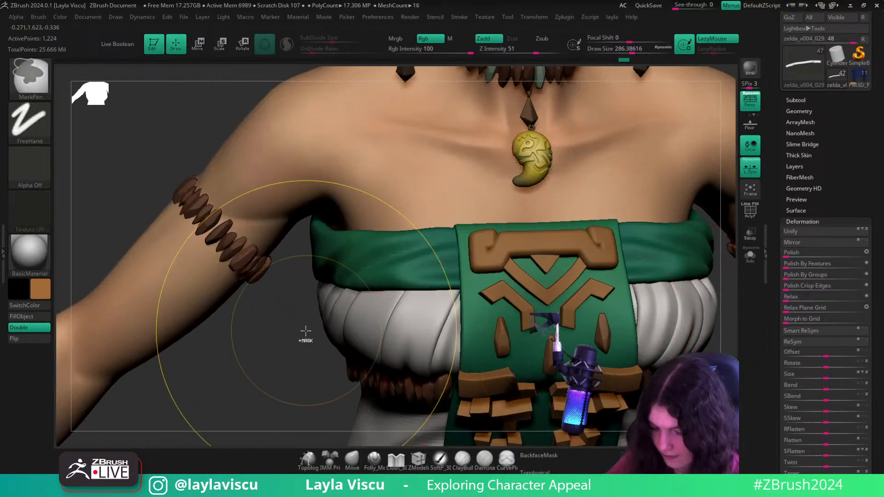
pyautogui.keyDown('ctrl'); pyautogui.moveTo(305, 333); pyautogui.dragTo(235, 361, button='right'); pyautogui.keyUp('ctrl')
pyautogui.click(811, 111)
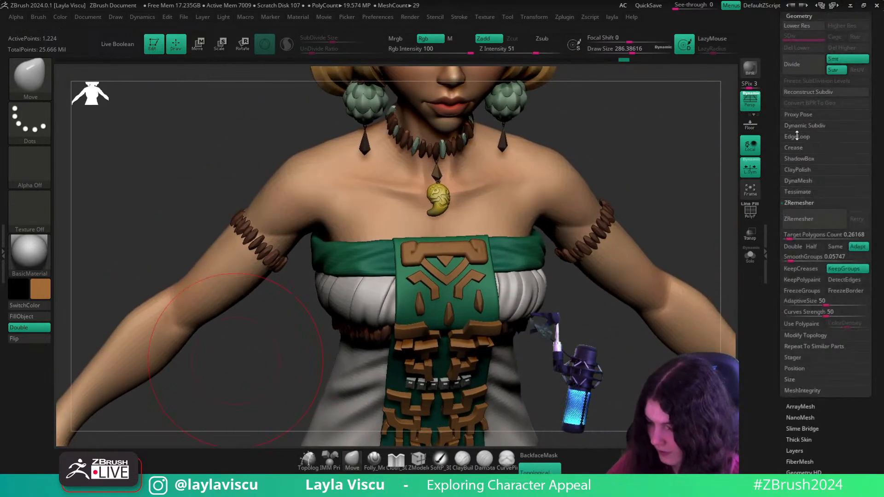
pyautogui.click(803, 126)
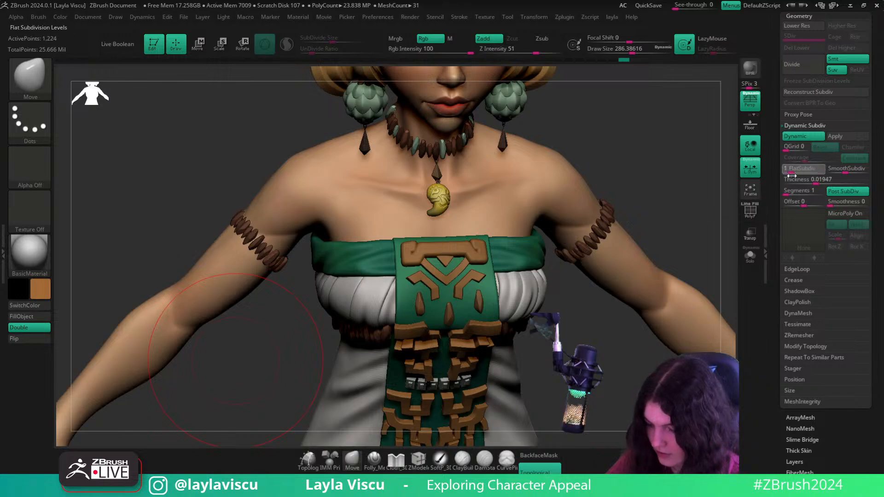
pyautogui.moveTo(816, 182); pyautogui.dragTo(781, 181)
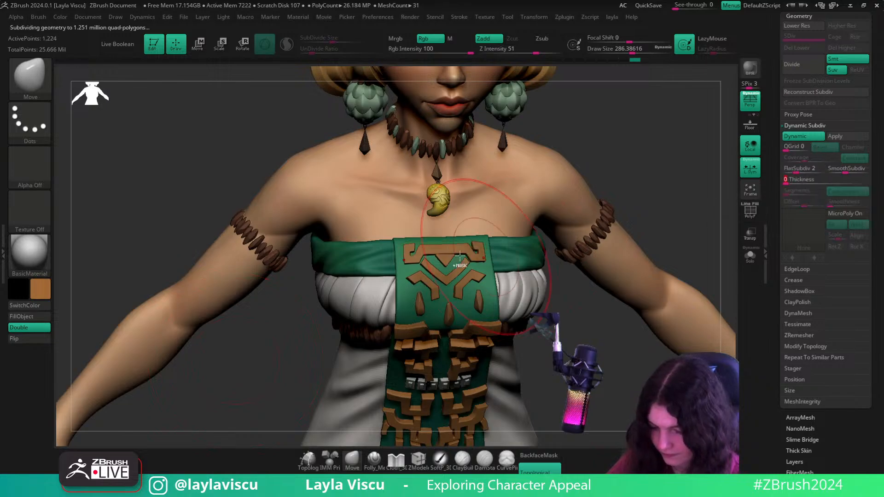
# - Select the chevron ornaments and adjust their fit beneath the hooked band with the Move brush at sizes of about 77 and 120
pyautogui.keyDown('ctrl'); pyautogui.moveTo(457, 259); pyautogui.dragTo(509, 321, button='right'); pyautogui.keyUp('ctrl')
pyautogui.hotkey('shift', 'f')
pyautogui.hotkey('shift', 'f')
pyautogui.moveTo(686, 378)
pyautogui.mouseDown(button='right')
pyautogui.moveTo(683, 331)
pyautogui.moveTo(691, 387)
pyautogui.moveTo(686, 378)
pyautogui.moveTo(608, 366)
pyautogui.moveTo(460, 313)
pyautogui.moveTo(478, 349)
pyautogui.mouseUp(button='right')
pyautogui.keyDown('alt'); pyautogui.click(448, 278); pyautogui.keyUp('alt')
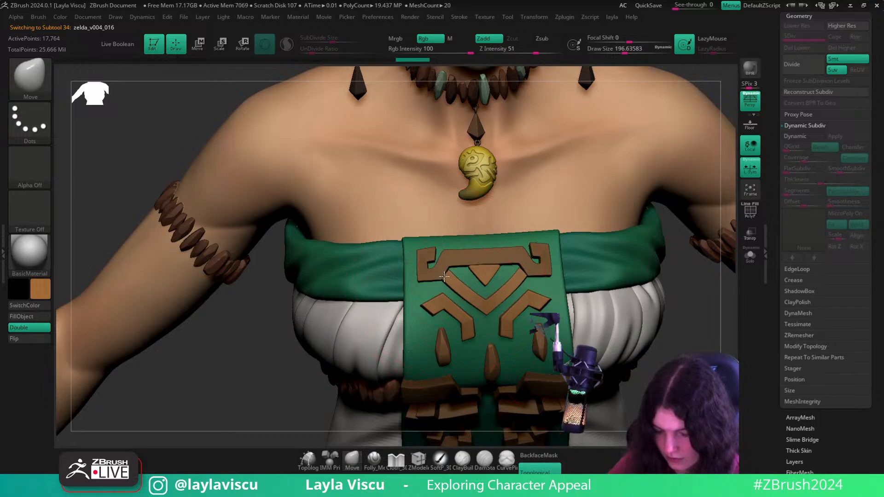
pyautogui.keyDown('ctrl'); pyautogui.moveTo(481, 335); pyautogui.dragTo(501, 391, button='right'); pyautogui.keyUp('ctrl')
pyautogui.press('s')
pyautogui.moveTo(441, 261); pyautogui.dragTo(427, 261)
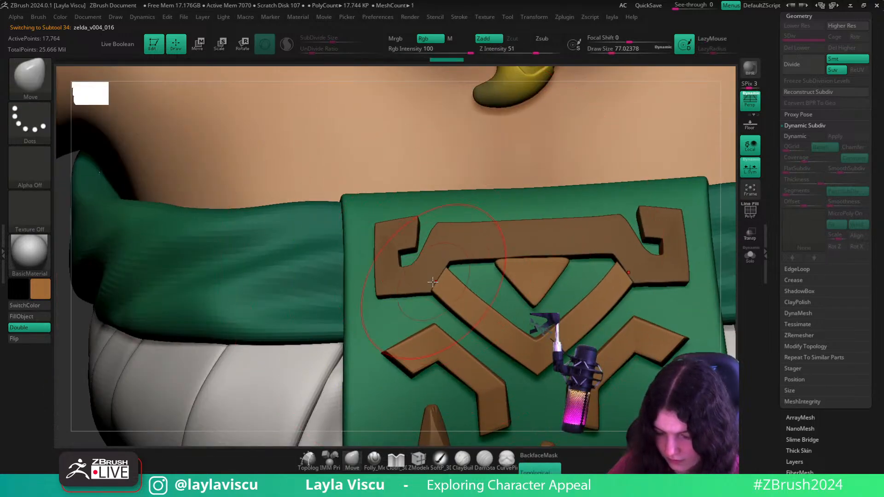
pyautogui.moveTo(736, 304)
pyautogui.mouseDown(button='right')
pyautogui.moveTo(751, 287)
pyautogui.moveTo(746, 258)
pyautogui.mouseUp(button='right')
pyautogui.press('s')
pyautogui.moveTo(426, 280); pyautogui.dragTo(433, 280)
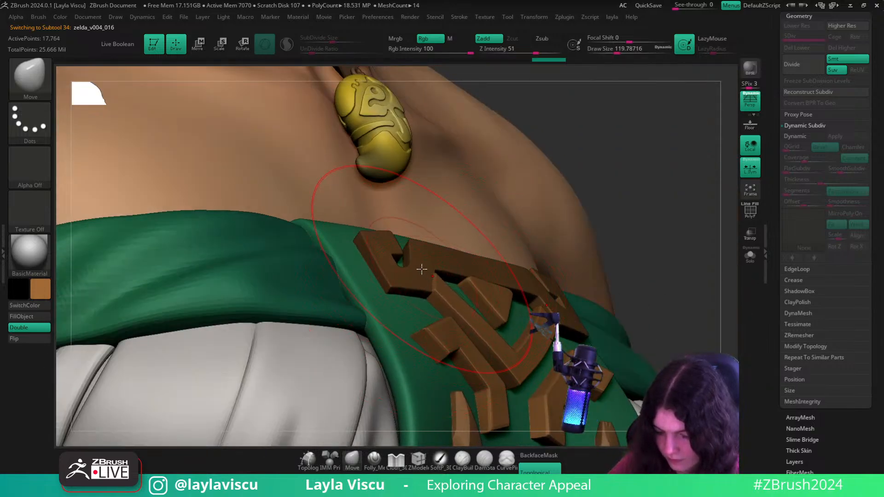
# - Isolate the hooked band's front-face polygroup to check its side profile against the panel, and restore the full band
pyautogui.moveTo(719, 322); pyautogui.dragTo(653, 317, button='right')
pyautogui.hotkey('shift', 'f')
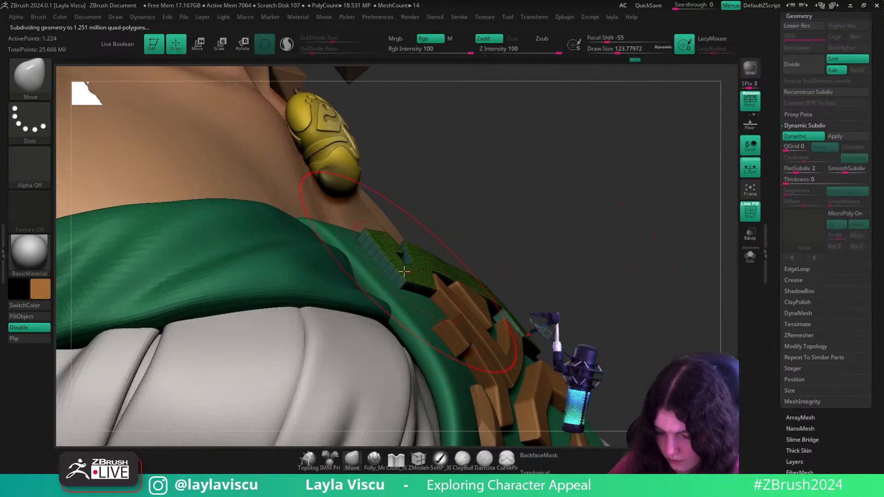
pyautogui.keyDown('ctrl'); pyautogui.keyDown('shift'); pyautogui.click(414, 280); pyautogui.keyUp('shift'); pyautogui.keyUp('ctrl')
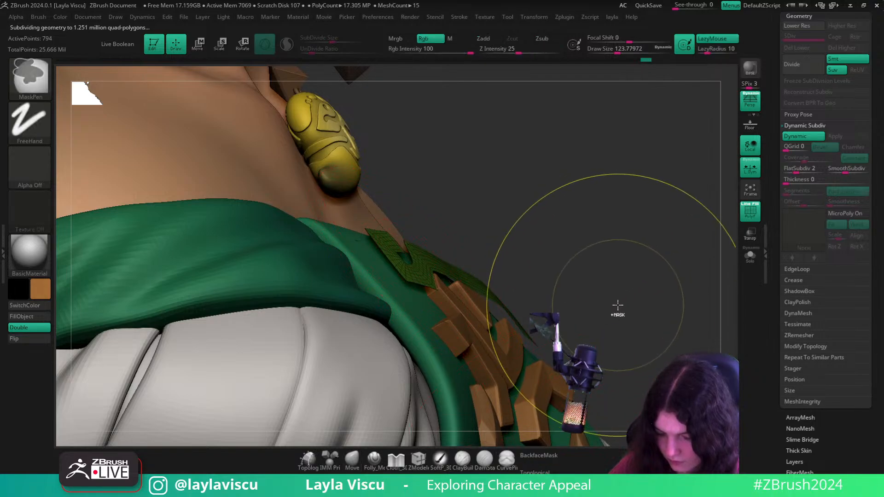
pyautogui.press('s')
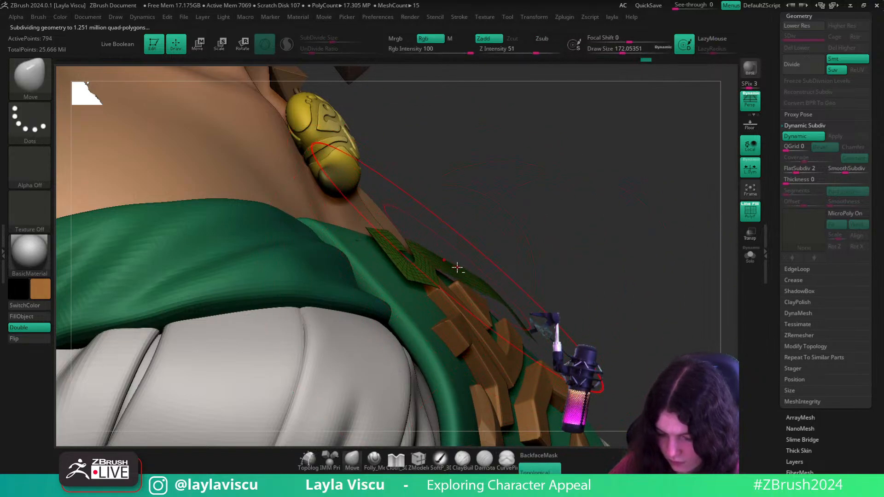
pyautogui.keyDown('ctrl'); pyautogui.keyDown('shift'); pyautogui.click(607, 287); pyautogui.keyUp('shift'); pyautogui.keyUp('ctrl')
pyautogui.moveTo(607, 287); pyautogui.dragTo(543, 299, button='right')
pyautogui.hotkey('shift', 'f')
pyautogui.keyDown('ctrl'); pyautogui.moveTo(662, 377); pyautogui.dragTo(479, 316, button='right'); pyautogui.keyUp('ctrl')
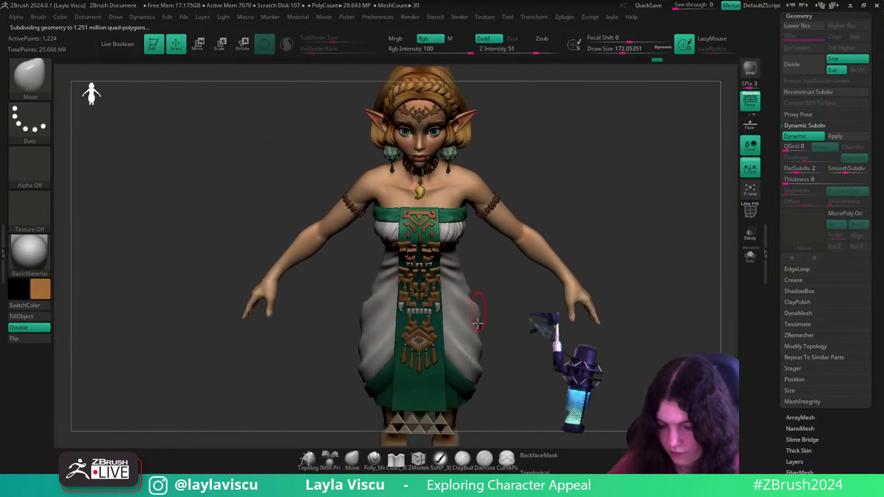
# - Raise the middle of the hooked band into a slight arch with the Move brush at a size of about 108
pyautogui.keyDown('ctrl'); pyautogui.moveTo(449, 260); pyautogui.dragTo(495, 317, button='right'); pyautogui.keyUp('ctrl')
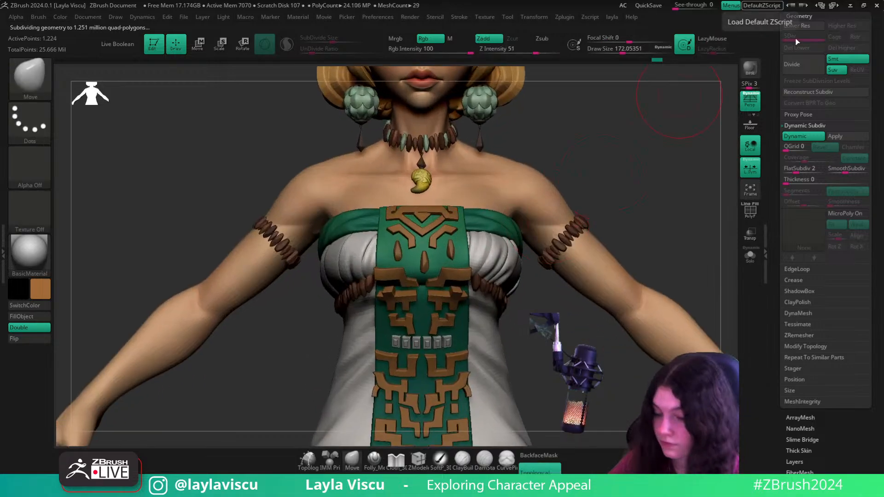
pyautogui.moveTo(643, 217); pyautogui.dragTo(643, 281, button='right')
pyautogui.keyDown('ctrl'); pyautogui.moveTo(437, 209); pyautogui.dragTo(483, 262, button='right'); pyautogui.keyUp('ctrl')
pyautogui.moveTo(673, 288); pyautogui.dragTo(669, 322, button='right')
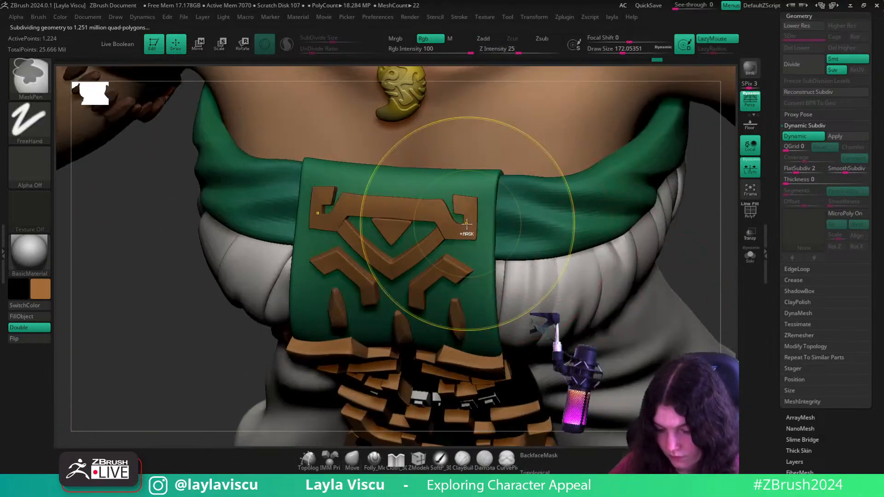
pyautogui.keyDown('ctrl'); pyautogui.moveTo(465, 223); pyautogui.dragTo(502, 271, button='right'); pyautogui.keyUp('ctrl')
pyautogui.press('s')
pyautogui.moveTo(725, 242); pyautogui.dragTo(520, 226, button='right')
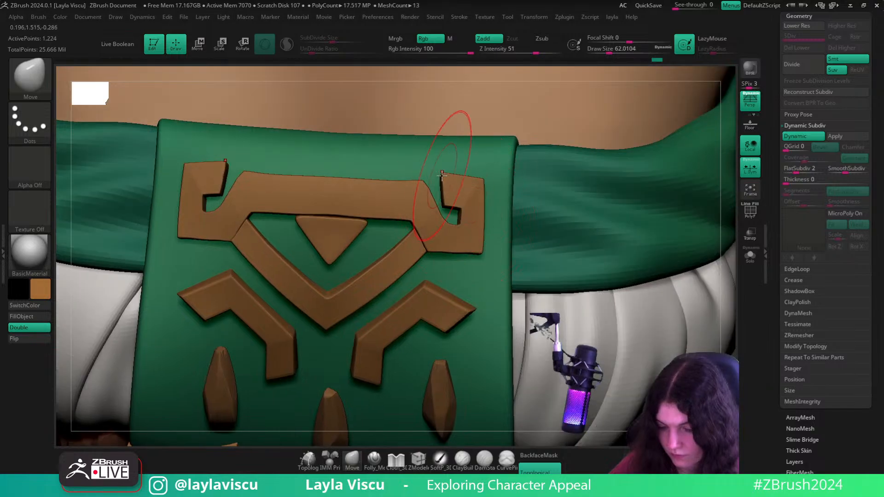
pyautogui.moveTo(420, 191)
pyautogui.keyDown('ctrl'); pyautogui.mouseDown(button='right')
pyautogui.moveTo(402, 185)
pyautogui.moveTo(406, 209)
pyautogui.mouseUp(button='right'); pyautogui.keyUp('ctrl')
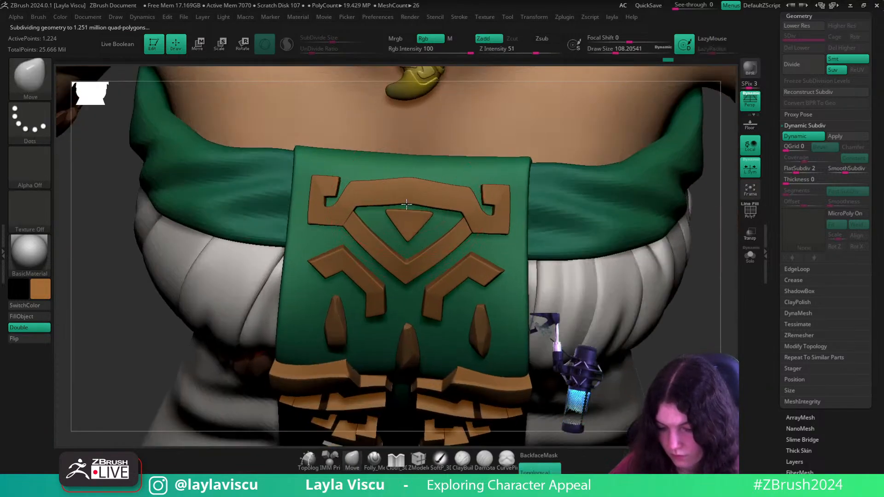
# - Fit the triangle ornament against the underside of the hooked band with the Move brush at sizes of about 163 and 104
pyautogui.keyDown('alt'); pyautogui.click(417, 218); pyautogui.keyUp('alt')
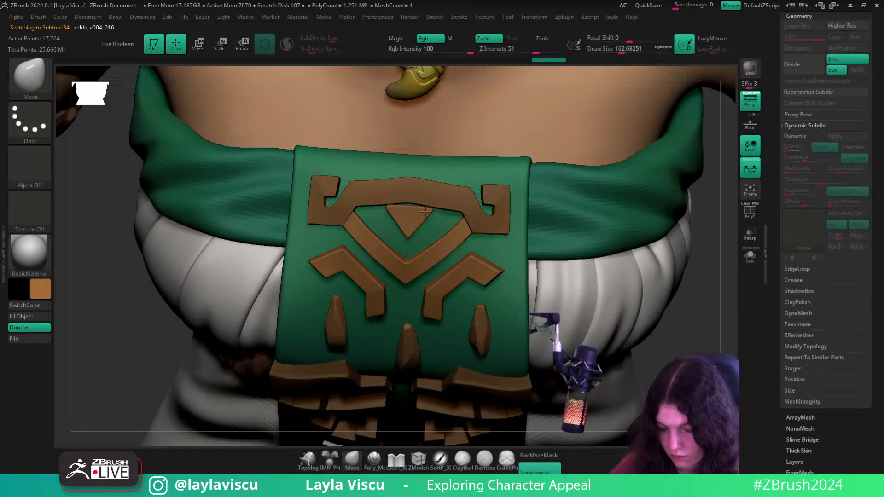
pyautogui.moveTo(424, 208)
pyautogui.keyDown('ctrl'); pyautogui.mouseDown(button='right')
pyautogui.moveTo(493, 288)
pyautogui.moveTo(568, 323)
pyautogui.moveTo(543, 302)
pyautogui.mouseUp(button='right'); pyautogui.keyUp('ctrl')
pyautogui.keyDown('ctrl'); pyautogui.moveTo(412, 203); pyautogui.dragTo(444, 207, button='right'); pyautogui.keyUp('ctrl')
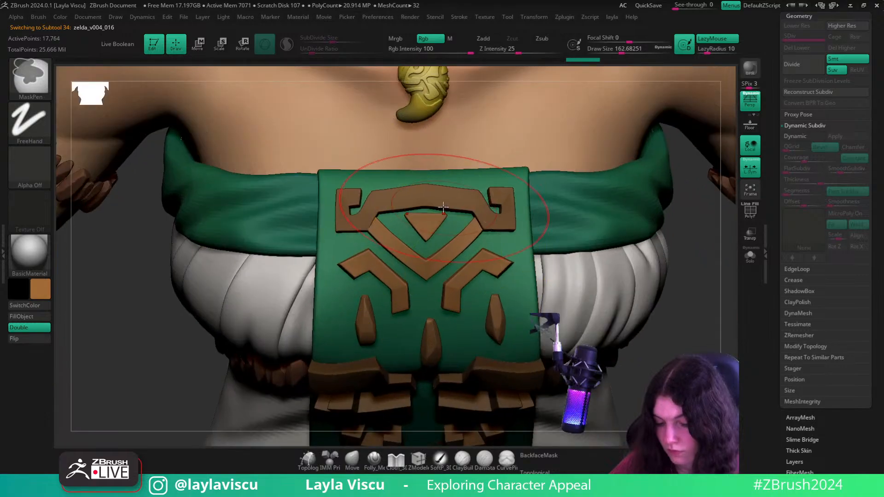
pyautogui.keyDown('alt'); pyautogui.click(443, 201); pyautogui.keyUp('alt')
pyautogui.keyDown('ctrl'); pyautogui.moveTo(657, 359); pyautogui.dragTo(624, 316, button='right'); pyautogui.keyUp('ctrl')
pyautogui.moveTo(431, 260)
pyautogui.keyDown('ctrl'); pyautogui.mouseDown(button='right')
pyautogui.moveTo(424, 267)
pyautogui.moveTo(444, 227)
pyautogui.moveTo(456, 228)
pyautogui.moveTo(665, 300)
pyautogui.moveTo(506, 258)
pyautogui.moveTo(452, 227)
pyautogui.mouseUp(button='right'); pyautogui.keyUp('ctrl')
pyautogui.keyDown('alt'); pyautogui.click(457, 228); pyautogui.keyUp('alt')
pyautogui.press('s')
pyautogui.moveTo(445, 228); pyautogui.dragTo(432, 228)
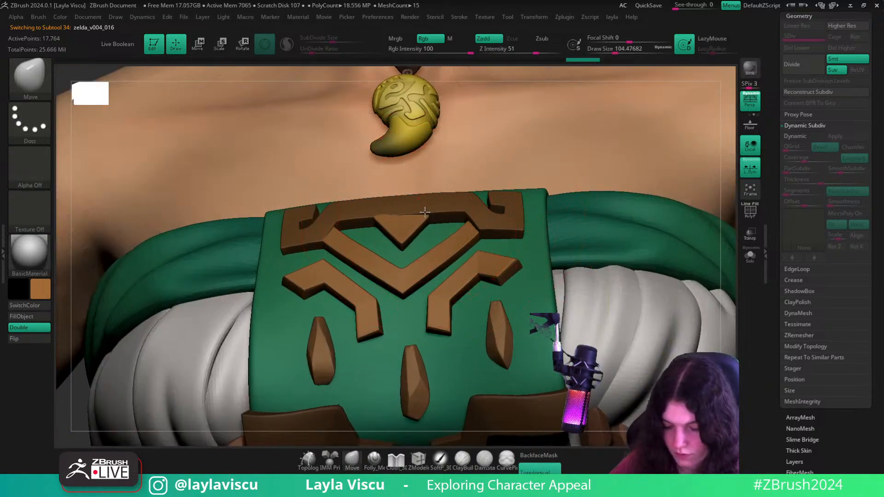
pyautogui.keyDown('ctrl'); pyautogui.moveTo(434, 204); pyautogui.dragTo(518, 322, button='right'); pyautogui.keyUp('ctrl')
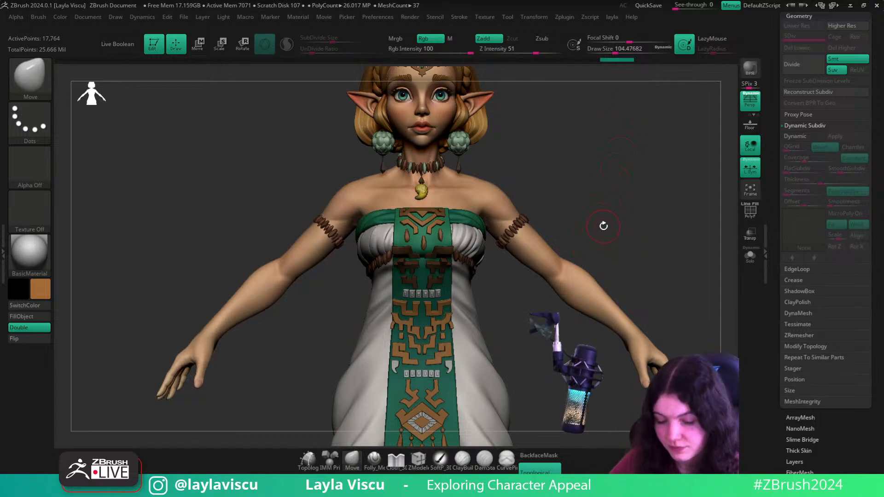
# - Examine how the ornaments on the green panel read on the whole figure, from full view to the chest close-up
pyautogui.keyDown('alt'); pyautogui.moveTo(603, 226); pyautogui.dragTo(605, 192); pyautogui.keyUp('alt')
pyautogui.moveTo(626, 211); pyautogui.dragTo(570, 218)
pyautogui.keyDown('shift'); pyautogui.moveTo(672, 217); pyautogui.dragTo(655, 245); pyautogui.keyUp('shift')
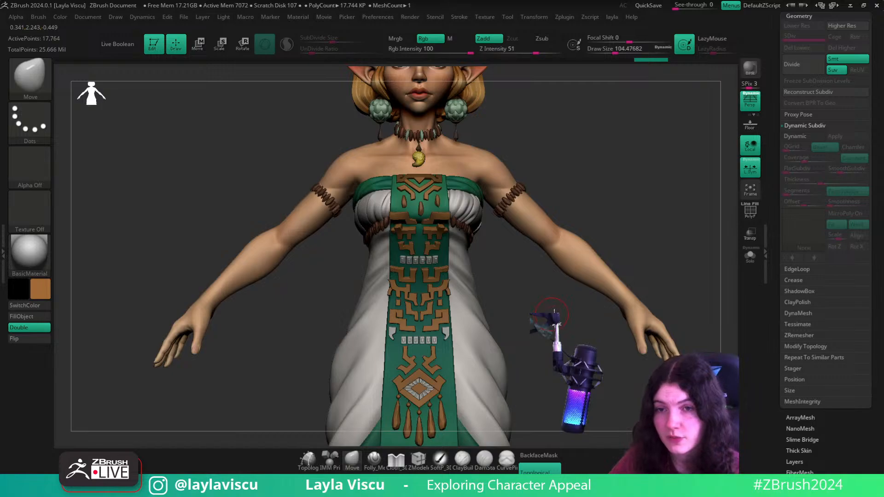
pyautogui.keyDown('ctrl'); pyautogui.moveTo(554, 311); pyautogui.dragTo(583, 276, button='right'); pyautogui.keyUp('ctrl')
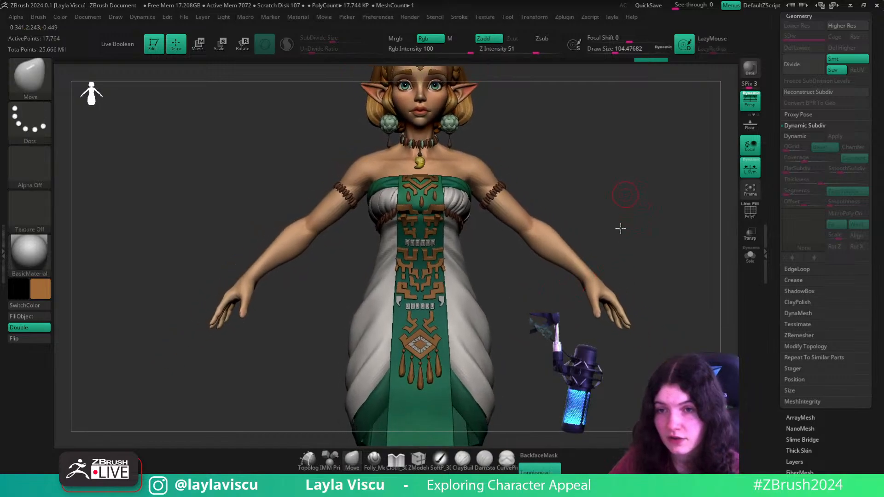
pyautogui.keyDown('alt'); pyautogui.moveTo(621, 228); pyautogui.dragTo(594, 274, button='right'); pyautogui.keyUp('alt')
pyautogui.keyDown('ctrl'); pyautogui.moveTo(461, 246); pyautogui.dragTo(468, 252, button='right'); pyautogui.keyUp('ctrl')
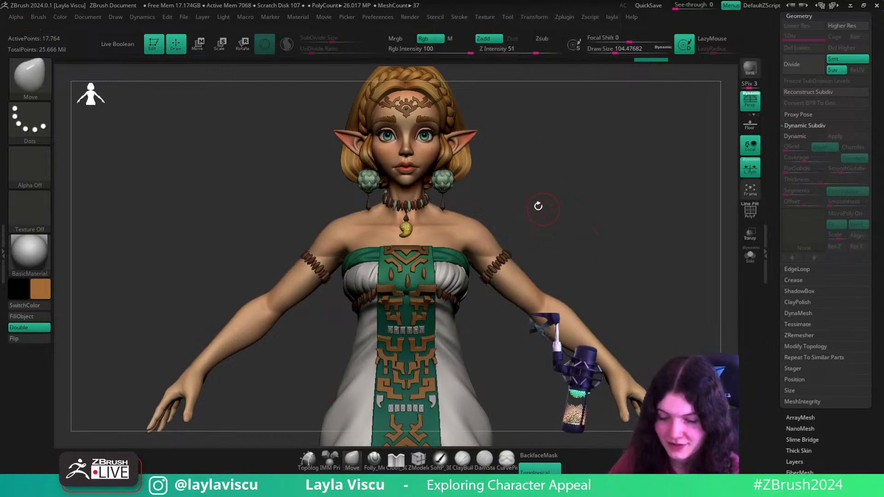
pyautogui.moveTo(537, 203); pyautogui.dragTo(582, 247)
pyautogui.moveTo(591, 270)
pyautogui.mouseDown(button='right')
pyautogui.moveTo(561, 276)
pyautogui.moveTo(348, 264)
pyautogui.mouseUp(button='right')
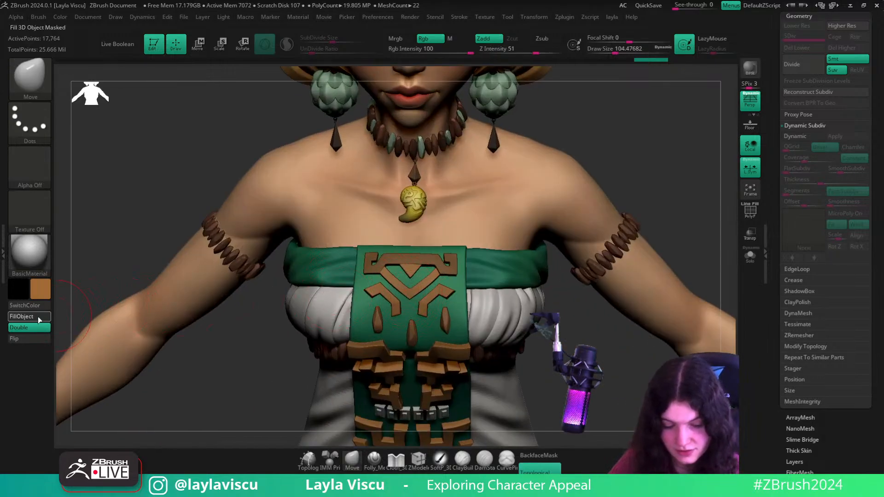
pyautogui.press('d')
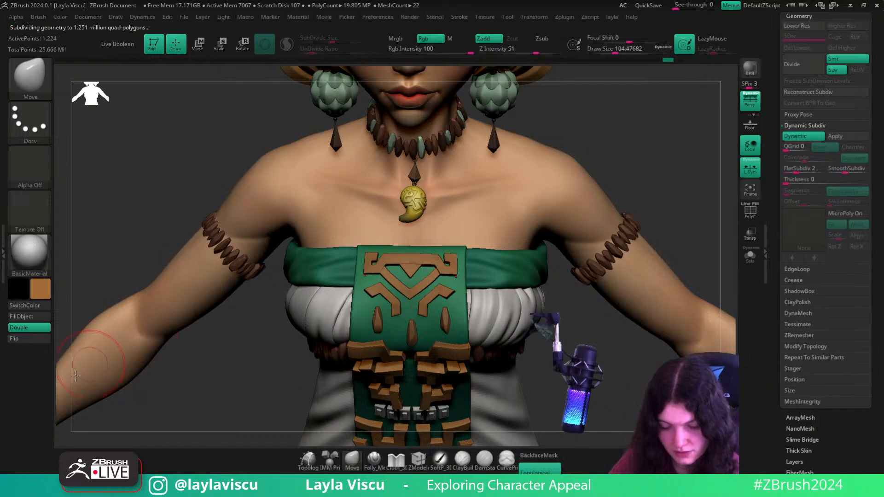
pyautogui.moveTo(623, 433)
pyautogui.keyDown('ctrl'); pyautogui.mouseDown(button='right')
pyautogui.moveTo(572, 395)
pyautogui.moveTo(527, 414)
pyautogui.moveTo(521, 314)
pyautogui.moveTo(528, 326)
pyautogui.moveTo(447, 313)
pyautogui.mouseUp(button='right'); pyautogui.keyUp('ctrl')
pyautogui.moveTo(613, 384)
pyautogui.keyDown('ctrl'); pyautogui.mouseDown(button='right')
pyautogui.moveTo(548, 362)
pyautogui.moveTo(666, 250)
pyautogui.moveTo(627, 241)
pyautogui.moveTo(584, 207)
pyautogui.mouseUp(button='right'); pyautogui.keyUp('ctrl')
# - Switch to the broken sword tool, choose the SkinShade4 material, and bring the character tool back to full view
pyautogui.moveTo(880, 141); pyautogui.dragTo(880, 317)
pyautogui.click(861, 158)
pyautogui.keyDown('alt'); pyautogui.moveTo(491, 229); pyautogui.dragTo(373, 160, button='right'); pyautogui.keyUp('alt')
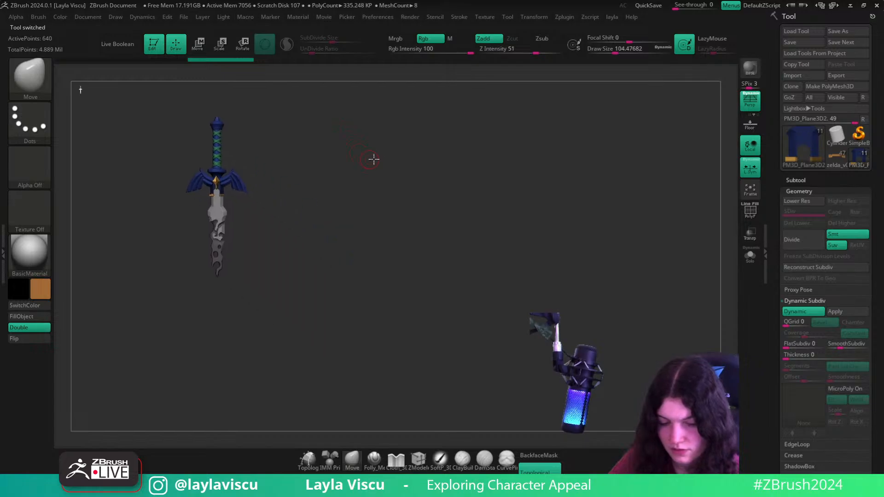
pyautogui.click(37, 250)
pyautogui.click(395, 190)
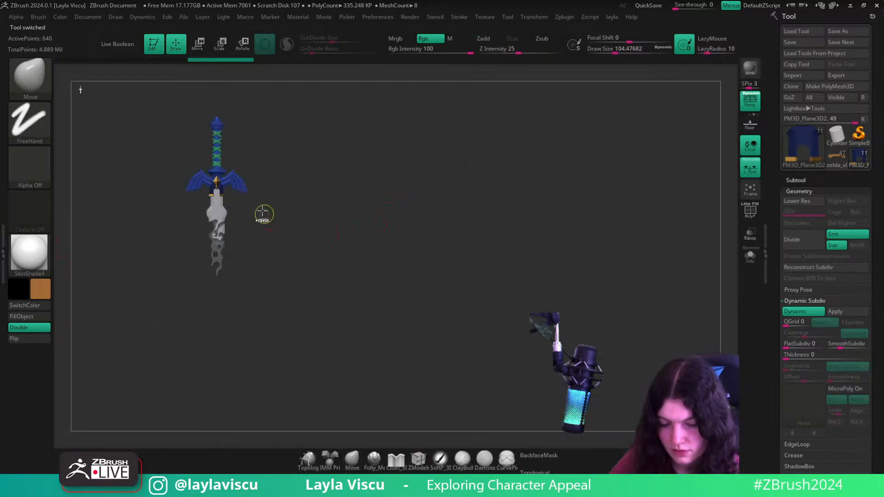
pyautogui.click(836, 153)
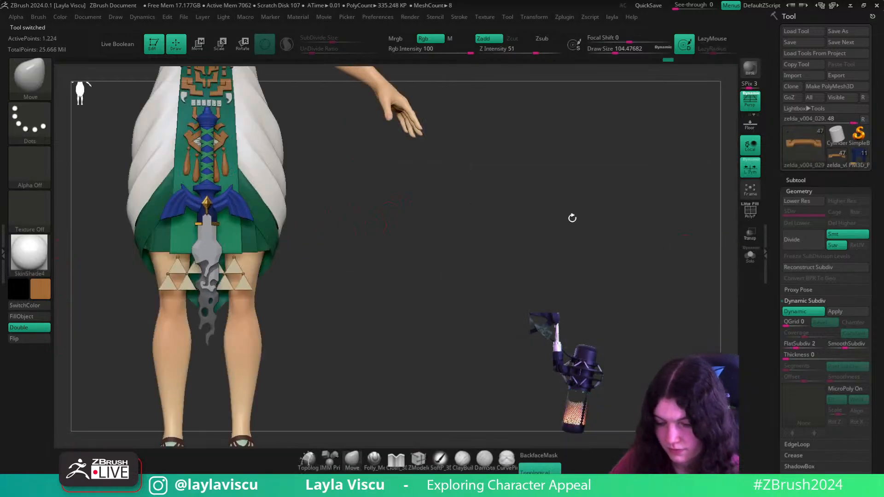
pyautogui.moveTo(654, 273); pyautogui.dragTo(635, 232)
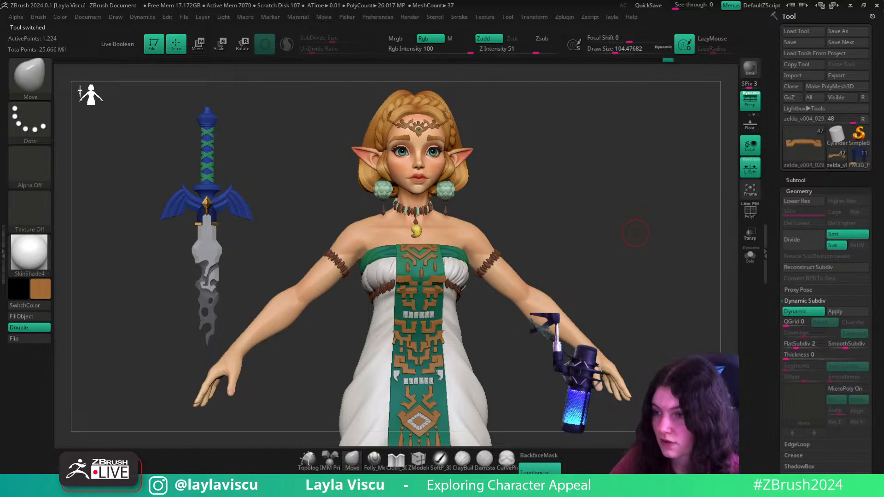
# - Switch to the reference board and examine the Zelda artwork, focusing on the full-body outfit concept sheets
pyautogui.hotkey('alt', 'Tab')
pyautogui.scroll(3, 371, 276)
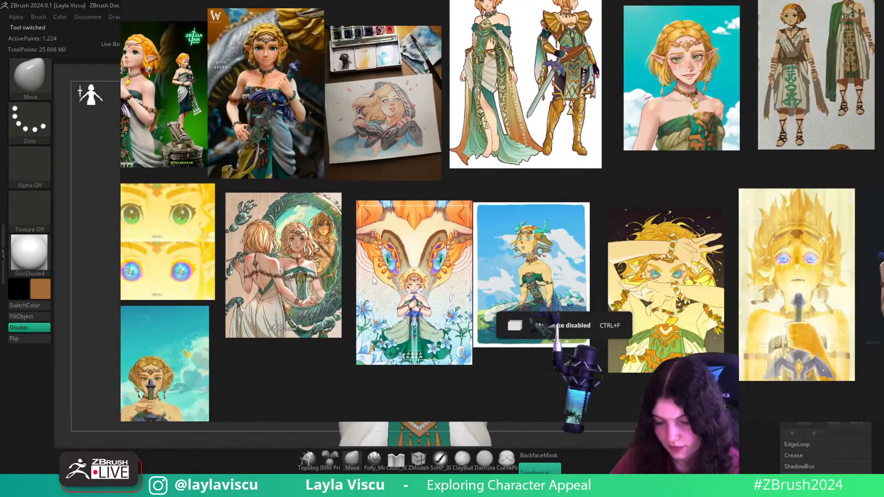
pyautogui.scroll(1, 413, 346)
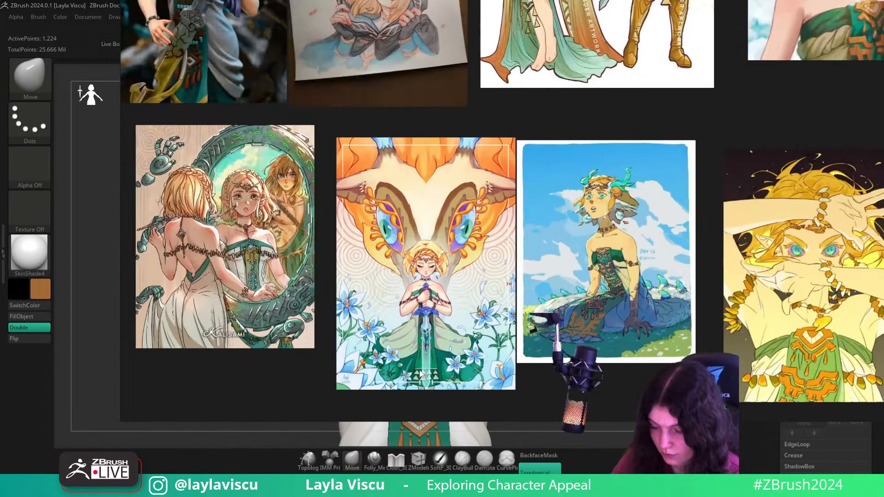
pyautogui.moveTo(633, 304); pyautogui.dragTo(548, 304, button='middle')
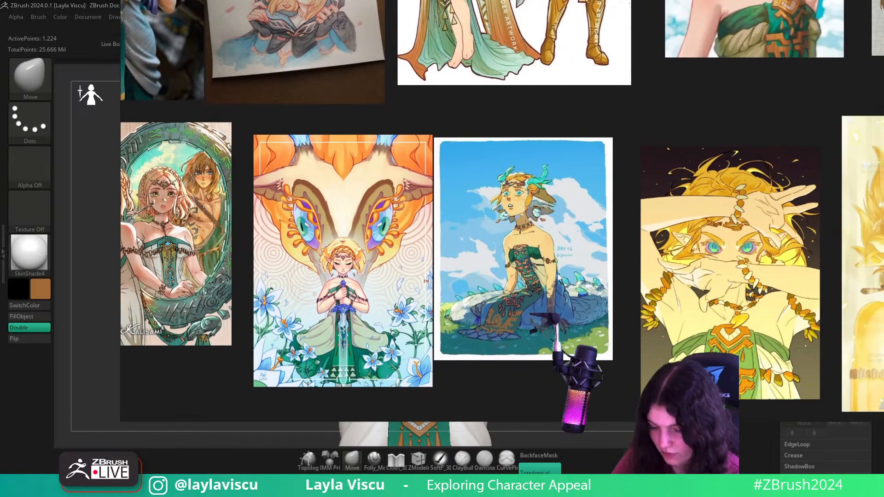
pyautogui.scroll(-1, 545, 283)
pyautogui.scroll(-1, 533, 266)
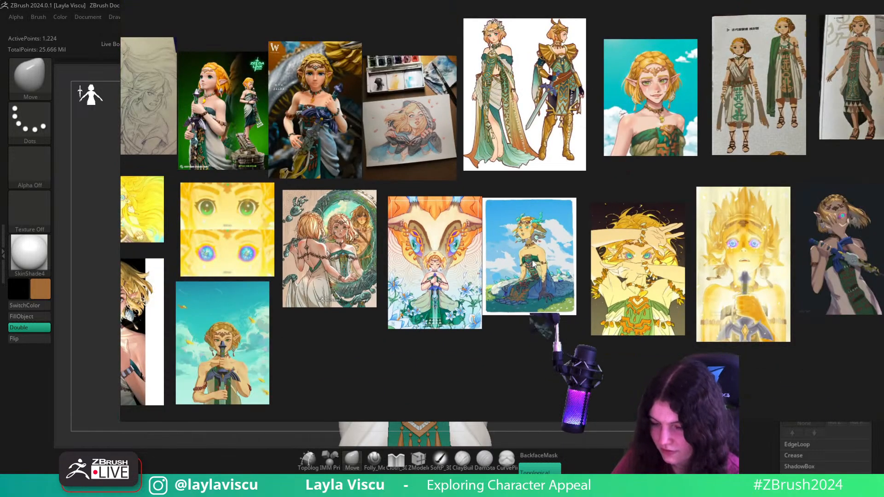
pyautogui.moveTo(530, 261); pyautogui.dragTo(384, 291, button='middle')
pyautogui.scroll(1, 754, 285)
pyautogui.moveTo(709, 288); pyautogui.dragTo(623, 308, button='middle')
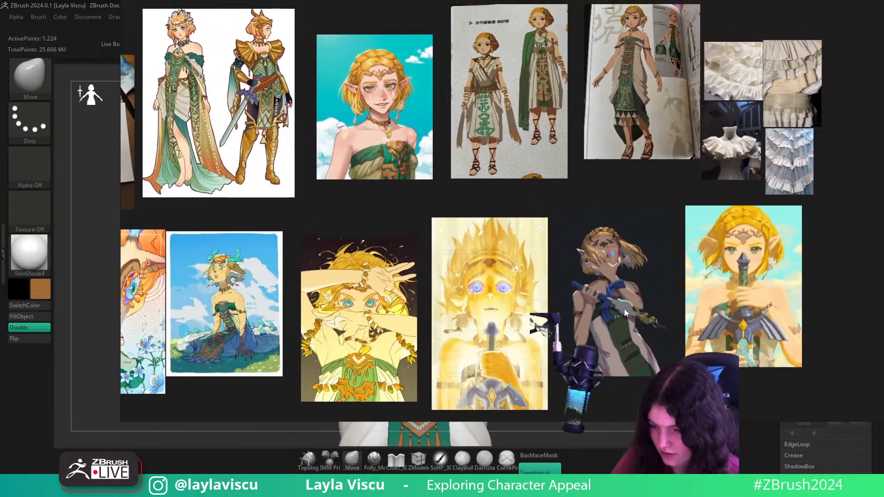
pyautogui.scroll(2, 622, 122)
pyautogui.scroll(1, 622, 123)
pyautogui.scroll(1, 619, 137)
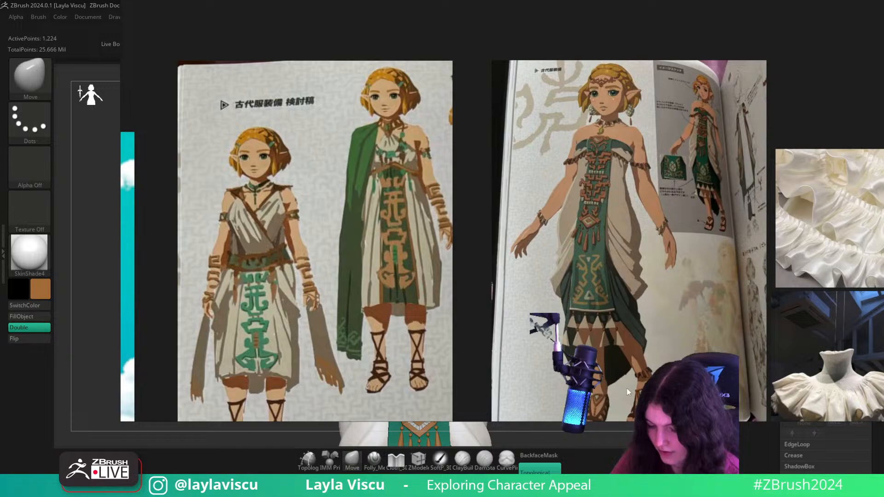
pyautogui.moveTo(627, 392); pyautogui.dragTo(883, 0, button='right')
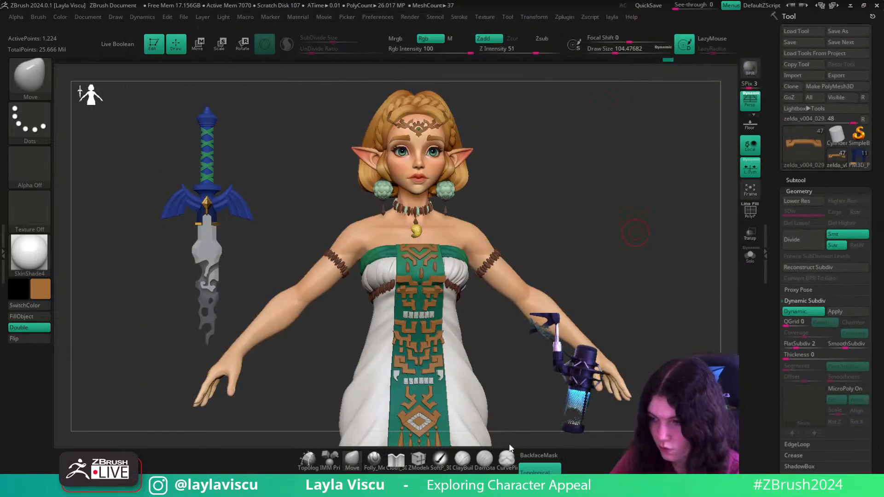
# - Examine the green skirt hem, the triangle fringe below it and the legs
pyautogui.keyDown('alt'); pyautogui.moveTo(631, 317); pyautogui.dragTo(652, 41); pyautogui.keyUp('alt')
pyautogui.keyDown('alt'); pyautogui.moveTo(562, 414); pyautogui.dragTo(441, 340); pyautogui.keyUp('alt')
pyautogui.keyDown('alt'); pyautogui.moveTo(675, 304); pyautogui.dragTo(652, 87); pyautogui.keyUp('alt')
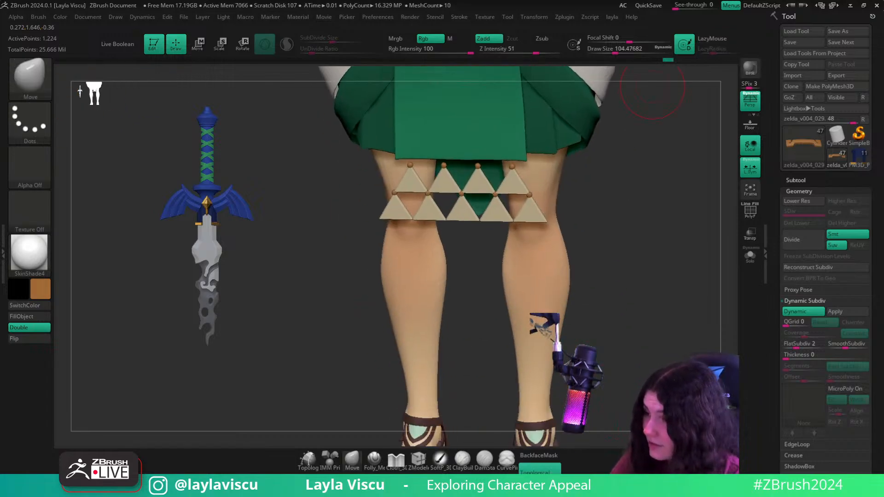
pyautogui.keyDown('alt'); pyautogui.moveTo(639, 302); pyautogui.dragTo(533, 386, button='right'); pyautogui.keyUp('alt')
pyautogui.keyDown('alt'); pyautogui.moveTo(635, 244); pyautogui.dragTo(630, 59, button='right'); pyautogui.keyUp('alt')
pyautogui.moveTo(612, 341); pyautogui.dragTo(186, 343, button='right')
# - Select the sandals and inspect the lower legs and footwear with the polyframe shown and hidden
pyautogui.keyDown('alt'); pyautogui.click(627, 261); pyautogui.keyUp('alt')
pyautogui.press('f')
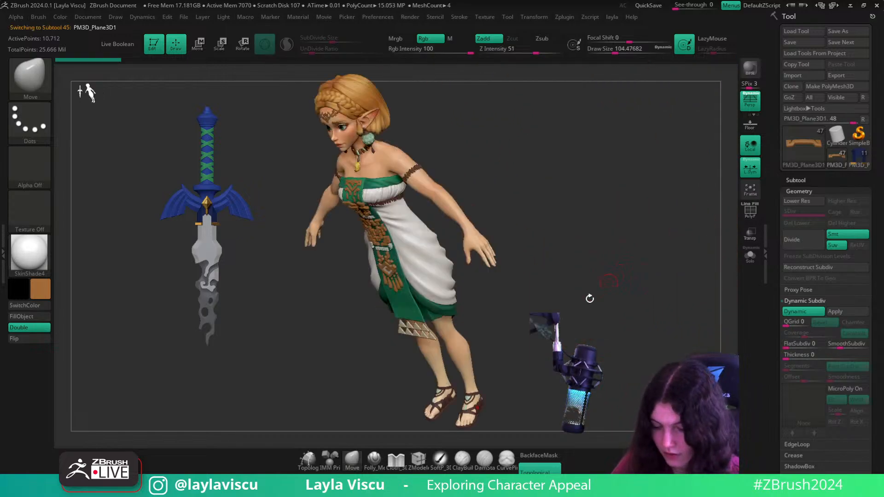
pyautogui.moveTo(590, 299); pyautogui.dragTo(527, 198, button='right')
pyautogui.hotkey('shift', 'f')
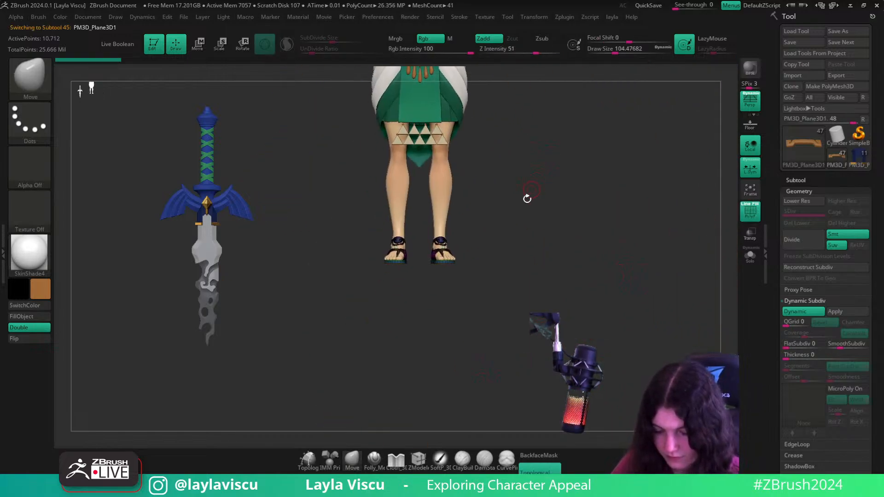
pyautogui.press('f')
pyautogui.moveTo(530, 284)
pyautogui.keyDown('ctrl'); pyautogui.mouseDown(button='right')
pyautogui.moveTo(594, 322)
pyautogui.moveTo(574, 370)
pyautogui.moveTo(601, 350)
pyautogui.moveTo(638, 350)
pyautogui.moveTo(558, 329)
pyautogui.moveTo(557, 287)
pyautogui.moveTo(617, 329)
pyautogui.moveTo(497, 369)
pyautogui.moveTo(603, 304)
pyautogui.moveTo(594, 317)
pyautogui.mouseUp(button='right'); pyautogui.keyUp('ctrl')
pyautogui.hotkey('shift', 'f')
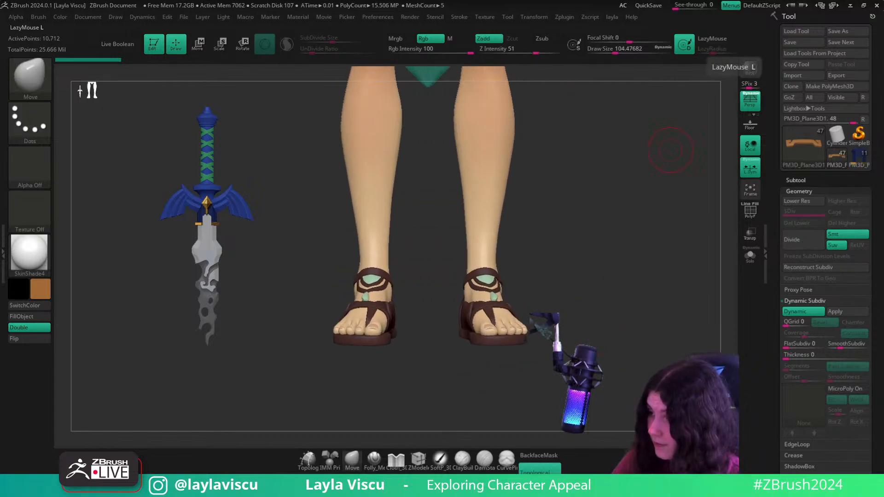
# - Select the bronze ornaments in the middle of the green panel and adjust them with the Move brush at sizes of about 207 and 268
pyautogui.moveTo(649, 207)
pyautogui.mouseDown(button='right')
pyautogui.moveTo(621, 244)
pyautogui.moveTo(600, 304)
pyautogui.moveTo(569, 220)
pyautogui.moveTo(590, 197)
pyautogui.moveTo(602, 357)
pyautogui.moveTo(592, 344)
pyautogui.mouseUp(button='right')
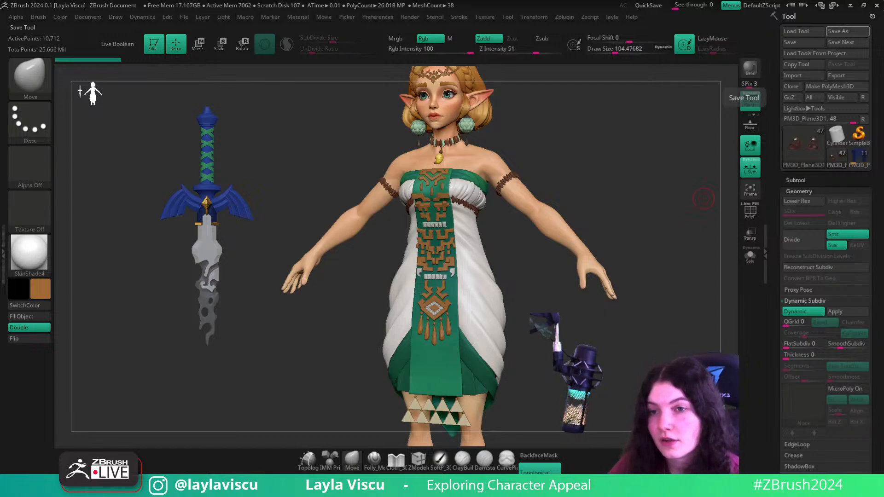
pyautogui.moveTo(661, 276); pyautogui.dragTo(670, 277)
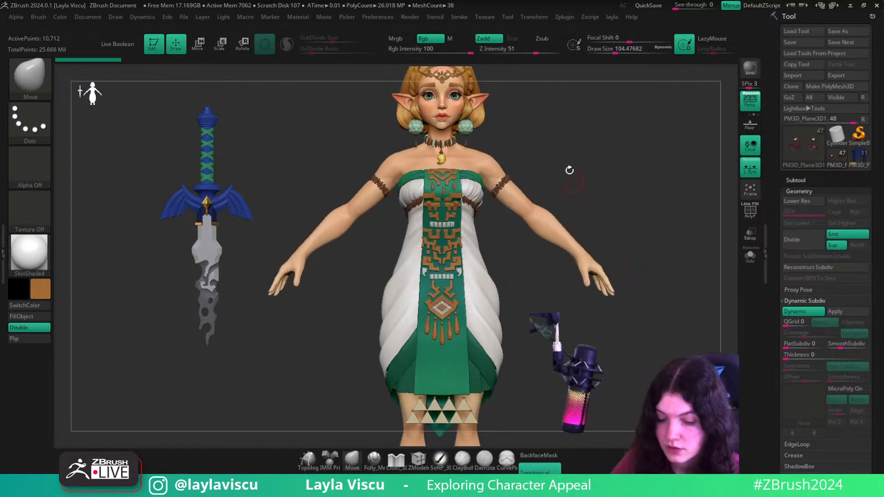
pyautogui.keyDown('alt'); pyautogui.moveTo(570, 169); pyautogui.dragTo(574, 192); pyautogui.keyUp('alt')
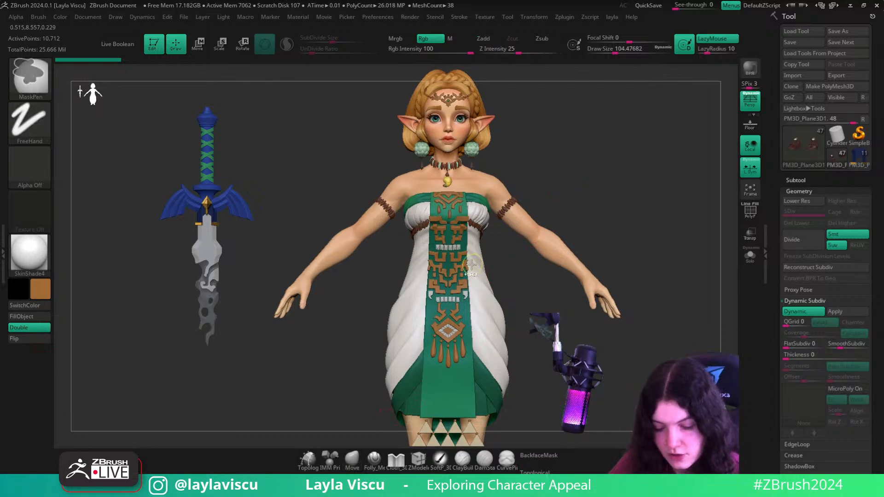
pyautogui.keyDown('ctrl'); pyautogui.moveTo(553, 139); pyautogui.dragTo(553, 189, button='right'); pyautogui.keyUp('ctrl')
pyautogui.keyDown('alt'); pyautogui.moveTo(579, 234); pyautogui.dragTo(568, 467, button='right'); pyautogui.keyUp('alt')
pyautogui.keyDown('alt'); pyautogui.click(448, 261); pyautogui.keyUp('alt')
pyautogui.press('s')
pyautogui.moveTo(363, 258); pyautogui.dragTo(379, 259)
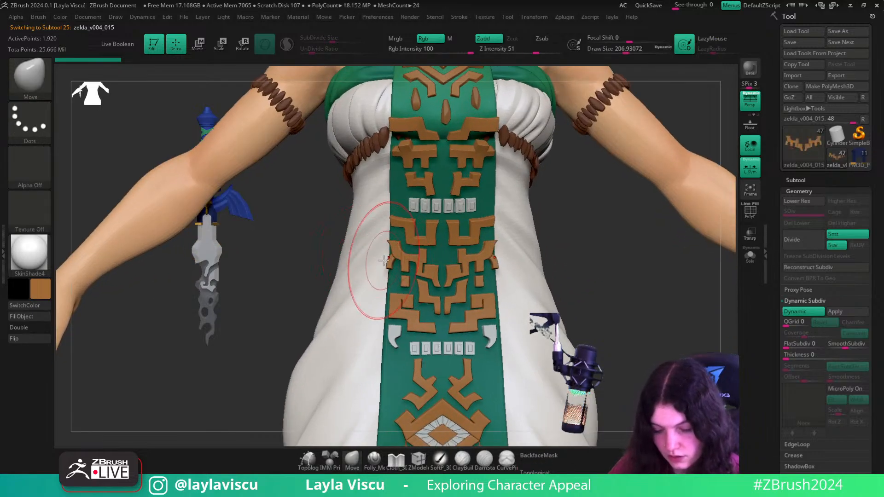
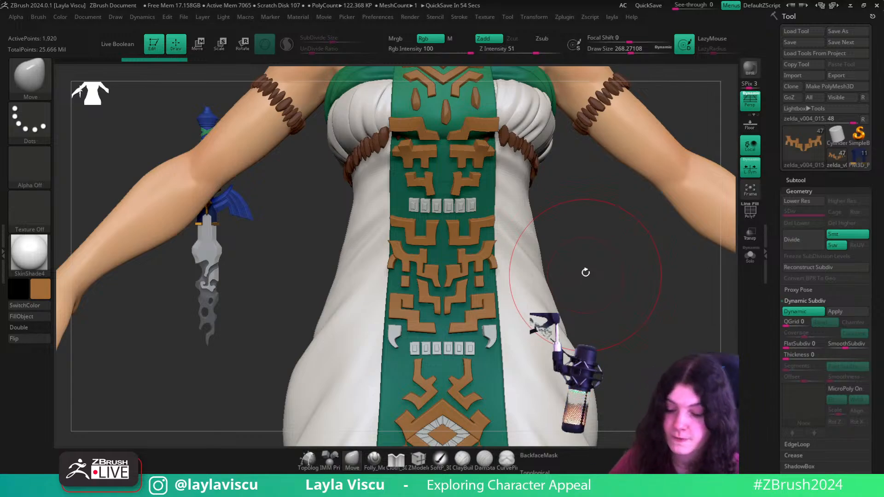
pyautogui.keyDown('ctrl'); pyautogui.moveTo(570, 280); pyautogui.dragTo(518, 272, button='right'); pyautogui.keyUp('ctrl')
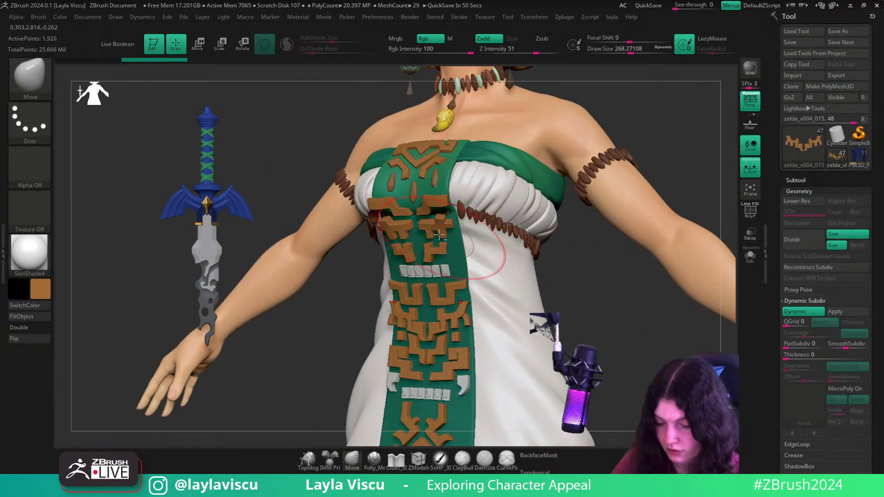
# - Select the brown bead string under the bust, turn on Topological for the Move brush and set its size to about 187
pyautogui.keyDown('alt'); pyautogui.click(486, 252); pyautogui.keyUp('alt')
pyautogui.keyDown('ctrl'); pyautogui.moveTo(612, 267); pyautogui.dragTo(594, 207, button='right'); pyautogui.keyUp('ctrl')
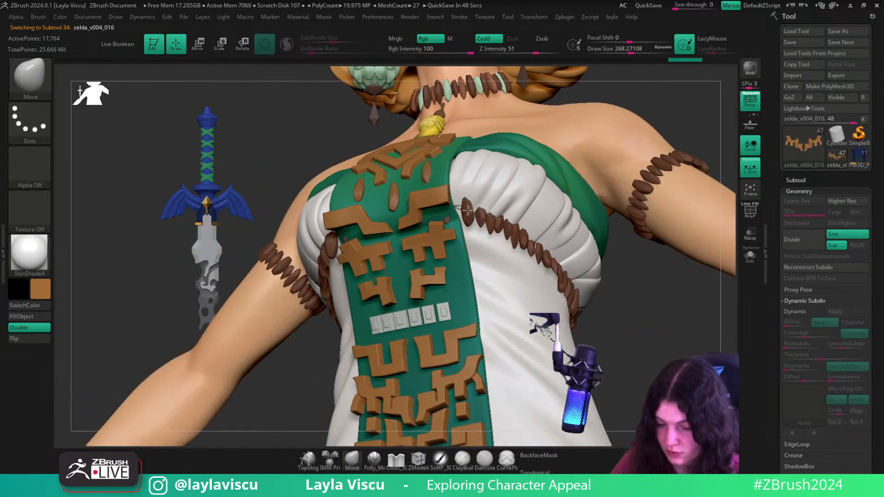
pyautogui.keyDown('alt'); pyautogui.click(464, 213); pyautogui.keyUp('alt')
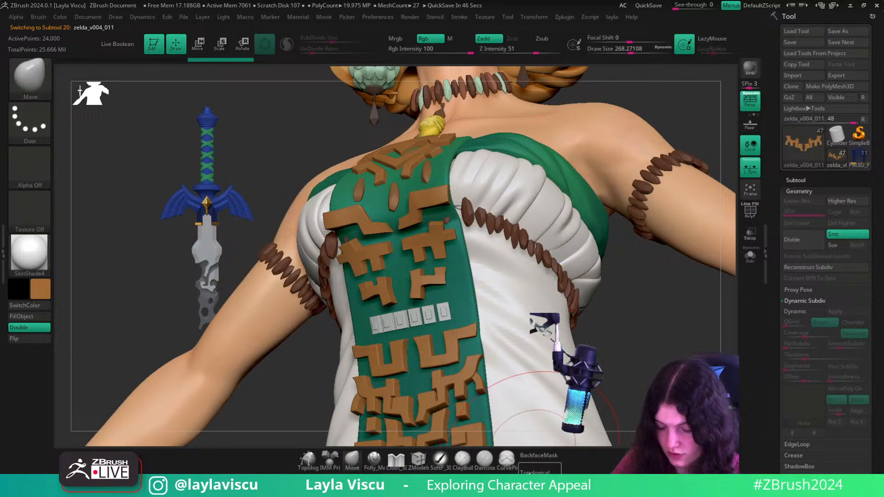
pyautogui.click(527, 468)
pyautogui.press('s')
pyautogui.moveTo(451, 222); pyautogui.dragTo(477, 216)
pyautogui.moveTo(637, 325); pyautogui.dragTo(518, 288, button='right')
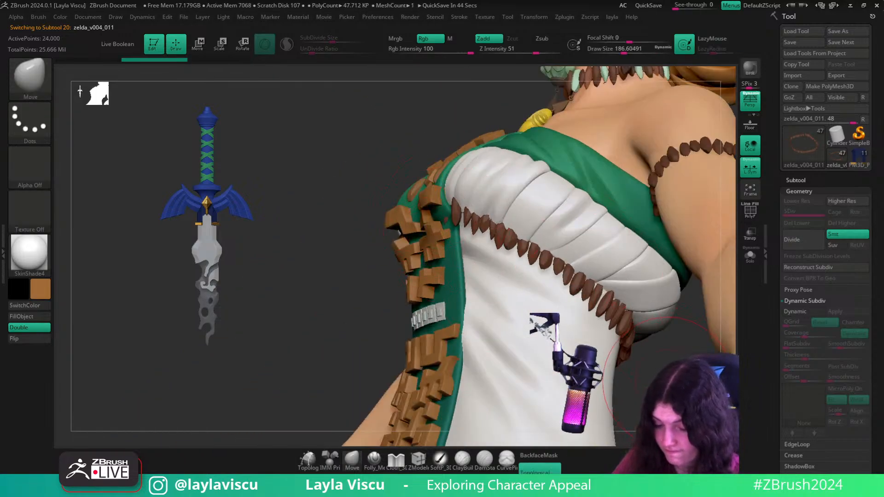
# - Isolate the bead string, set the selection brush to SelectRect and hide the row of beads behind the green panel
pyautogui.moveTo(614, 346); pyautogui.dragTo(732, 262, button='right')
pyautogui.click(750, 256)
pyautogui.hotkey('ctrl', 'shift')
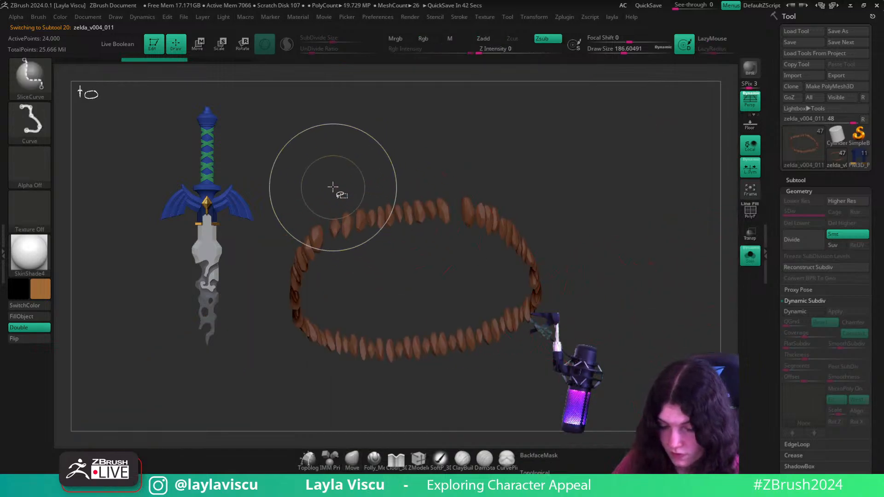
pyautogui.moveTo(333, 187); pyautogui.dragTo(445, 258)
pyautogui.click(26, 76)
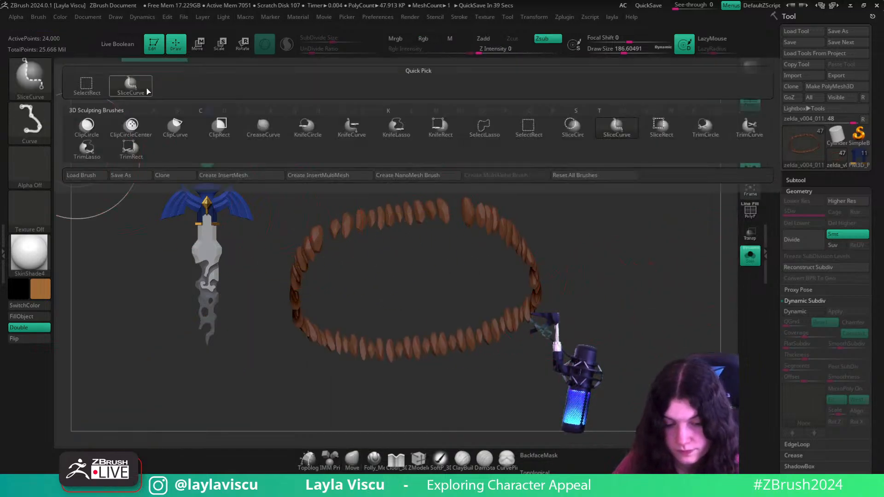
pyautogui.click(87, 85)
pyautogui.keyDown('ctrl'); pyautogui.keyDown('shift'); pyautogui.moveTo(325, 190); pyautogui.dragTo(455, 237); pyautogui.keyUp('shift'); pyautogui.keyUp('ctrl')
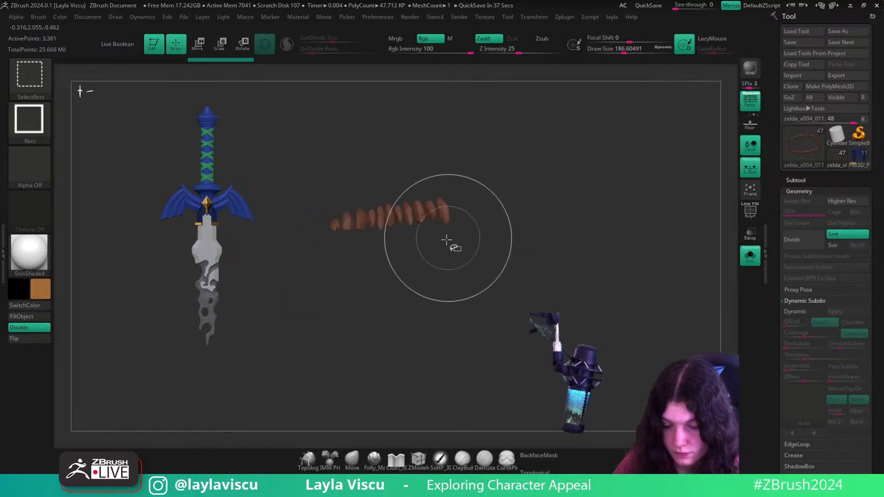
pyautogui.keyDown('ctrl'); pyautogui.keyDown('shift'); pyautogui.click(647, 184); pyautogui.keyUp('shift'); pyautogui.keyUp('ctrl')
pyautogui.keyDown('ctrl'); pyautogui.keyDown('shift'); pyautogui.moveTo(647, 184); pyautogui.dragTo(681, 212); pyautogui.keyUp('shift'); pyautogui.keyUp('ctrl')
pyautogui.hotkey('ctrl', 'shift', 'a')
pyautogui.keyDown('ctrl'); pyautogui.keyDown('shift'); pyautogui.moveTo(646, 178); pyautogui.dragTo(728, 256); pyautogui.keyUp('shift'); pyautogui.keyUp('ctrl')
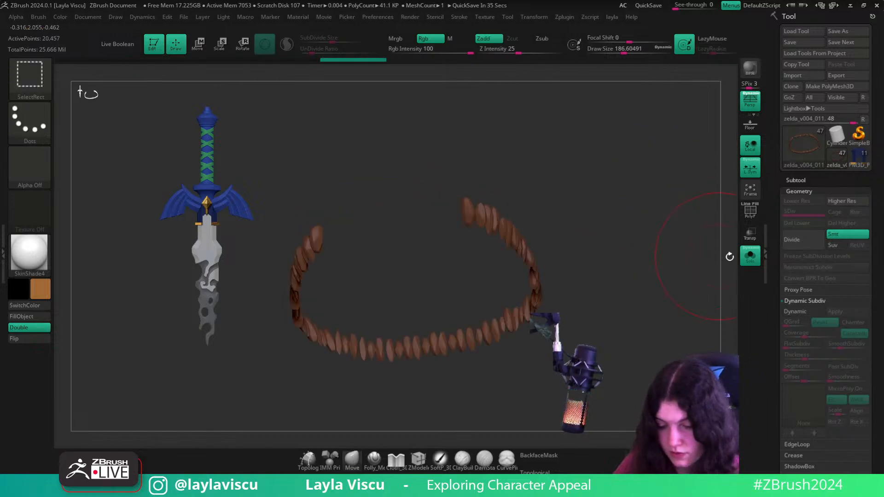
# - Show the whole character again and delete the hidden beads from the bead string
pyautogui.click(749, 255)
pyautogui.moveTo(671, 272); pyautogui.dragTo(621, 307)
pyautogui.press('1')
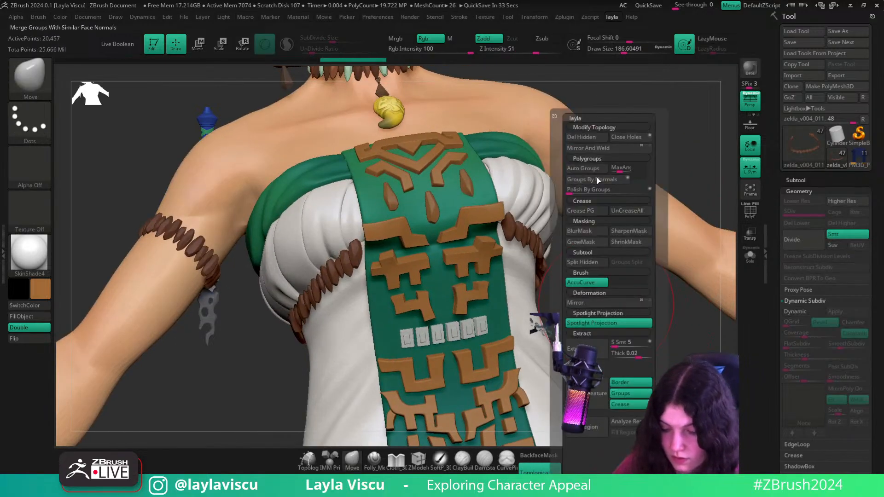
pyautogui.click(582, 137)
pyautogui.press('f')
pyautogui.moveTo(553, 230)
pyautogui.mouseDown()
pyautogui.moveTo(523, 241)
pyautogui.moveTo(585, 235)
pyautogui.moveTo(533, 244)
pyautogui.mouseUp()
pyautogui.keyDown('ctrl'); pyautogui.moveTo(598, 295); pyautogui.dragTo(628, 355, button='right'); pyautogui.keyUp('ctrl')
pyautogui.moveTo(628, 355)
pyautogui.mouseDown()
pyautogui.moveTo(647, 374)
pyautogui.moveTo(602, 371)
pyautogui.moveTo(481, 321)
pyautogui.moveTo(615, 255)
pyautogui.moveTo(621, 233)
pyautogui.mouseUp()
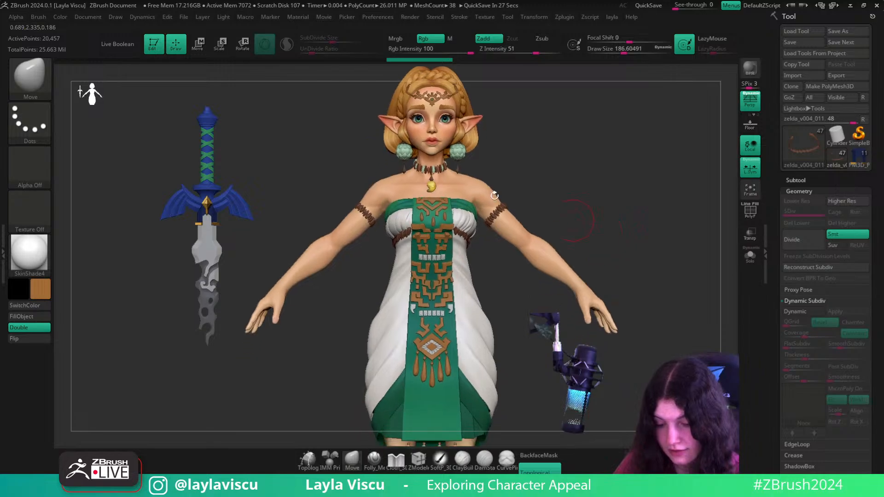
# - Fit the remaining beads under the bust along the front and sides with the Move brush at a size of about 187
pyautogui.keyDown('ctrl'); pyautogui.moveTo(438, 154); pyautogui.dragTo(445, 184, button='right'); pyautogui.keyUp('ctrl')
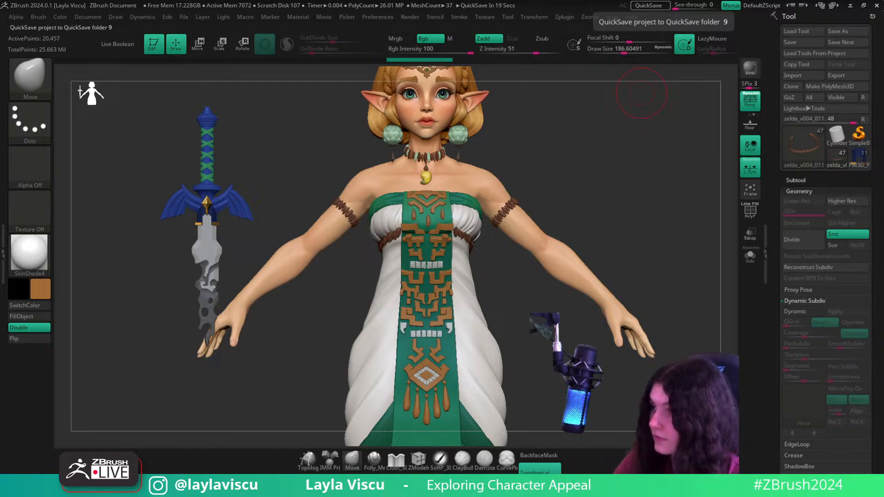
pyautogui.keyDown('ctrl'); pyautogui.moveTo(480, 238); pyautogui.dragTo(461, 272, button='right'); pyautogui.keyUp('ctrl')
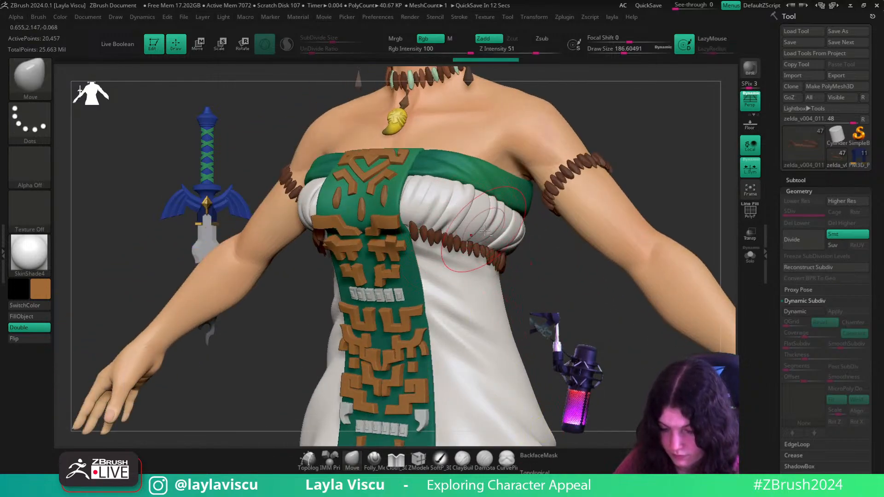
pyautogui.moveTo(424, 210); pyautogui.dragTo(497, 217, button='right')
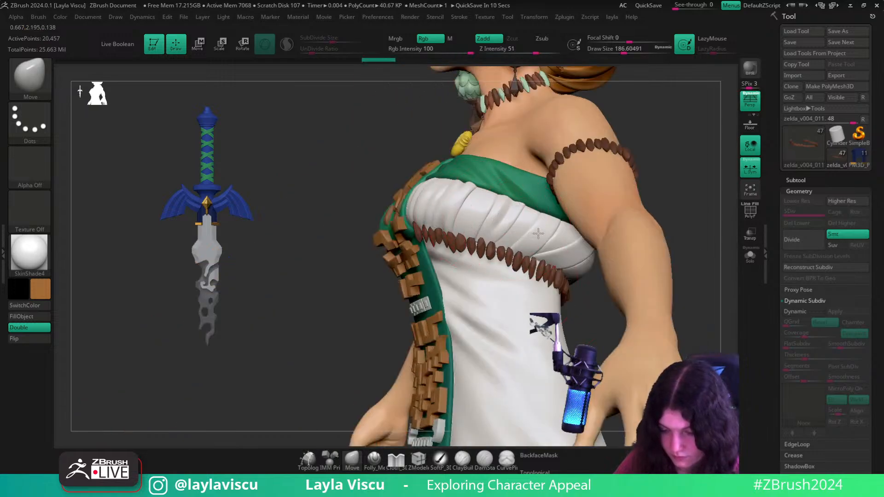
pyautogui.moveTo(588, 318)
pyautogui.mouseDown(button='right')
pyautogui.moveTo(537, 320)
pyautogui.moveTo(552, 268)
pyautogui.mouseUp(button='right')
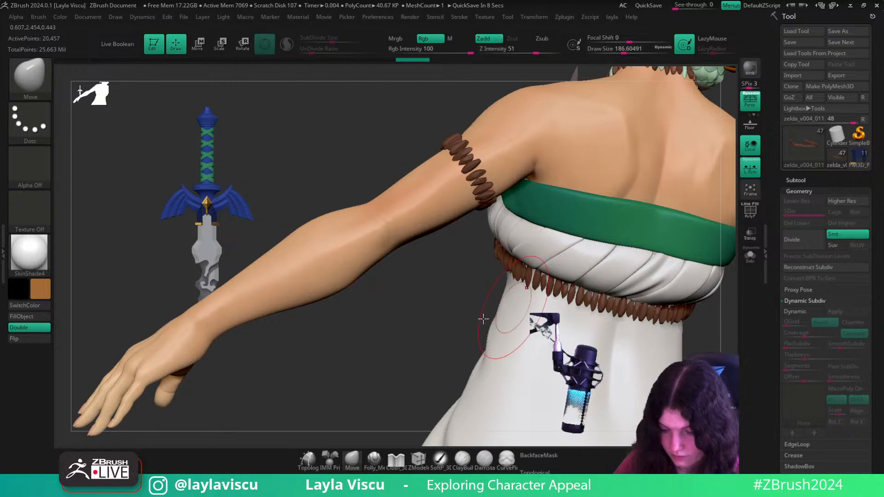
pyautogui.moveTo(483, 318); pyautogui.dragTo(430, 329, button='right')
pyautogui.moveTo(649, 370)
pyautogui.mouseDown(button='right')
pyautogui.moveTo(407, 357)
pyautogui.moveTo(301, 302)
pyautogui.moveTo(413, 233)
pyautogui.mouseUp(button='right')
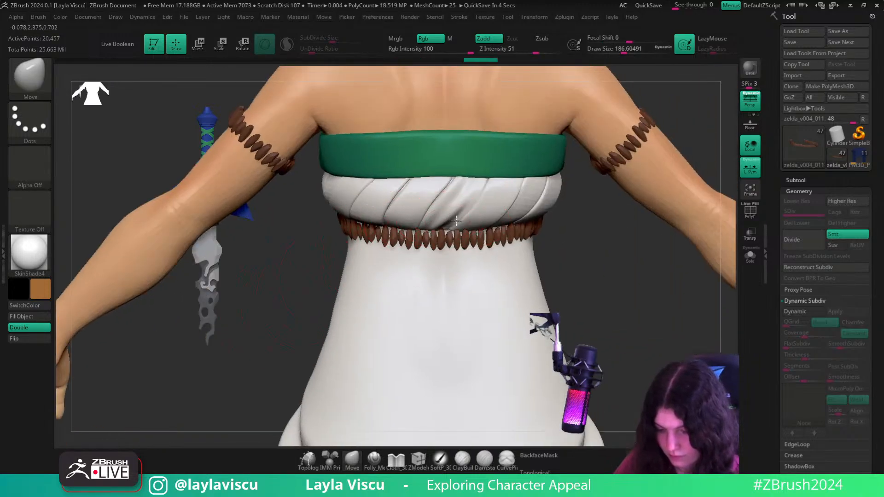
pyautogui.moveTo(596, 266); pyautogui.dragTo(540, 221, button='right')
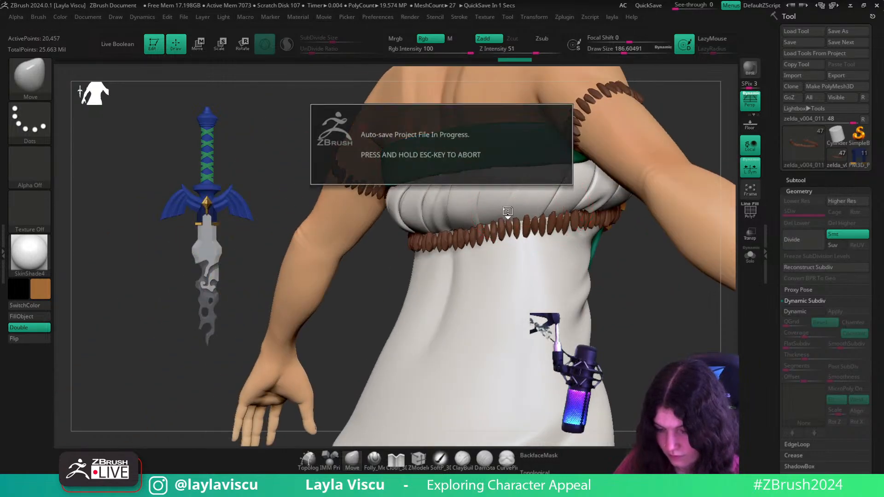
# - Abort the auto-save and continue fitting the bead string around the back and up to the green panel
pyautogui.press('Escape')
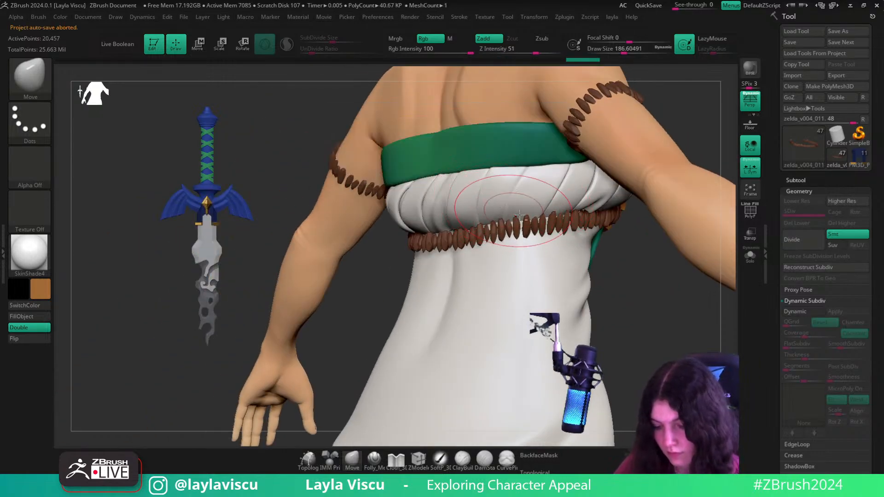
pyautogui.moveTo(519, 214)
pyautogui.mouseDown(button='right')
pyautogui.moveTo(564, 226)
pyautogui.moveTo(335, 307)
pyautogui.moveTo(483, 300)
pyautogui.mouseUp(button='right')
pyautogui.moveTo(649, 273)
pyautogui.mouseDown(button='right')
pyautogui.moveTo(620, 266)
pyautogui.moveTo(598, 276)
pyautogui.moveTo(671, 306)
pyautogui.moveTo(566, 265)
pyautogui.mouseUp(button='right')
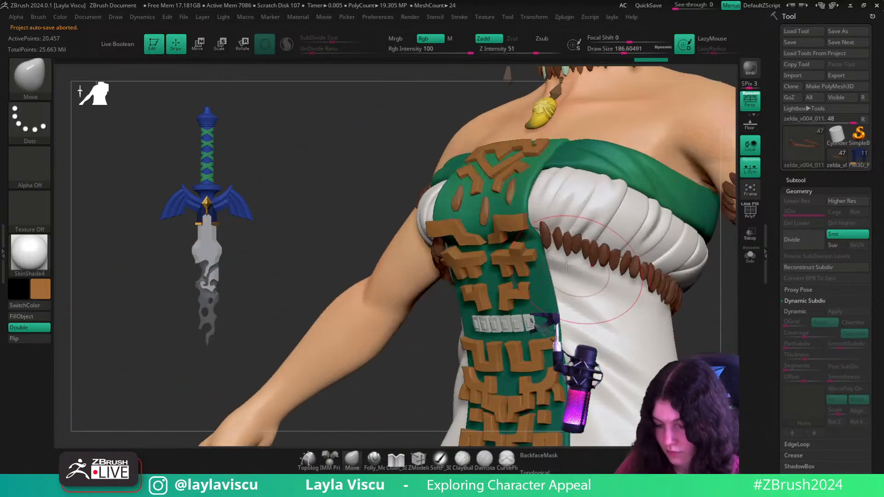
pyautogui.moveTo(686, 363); pyautogui.dragTo(429, 273, button='right')
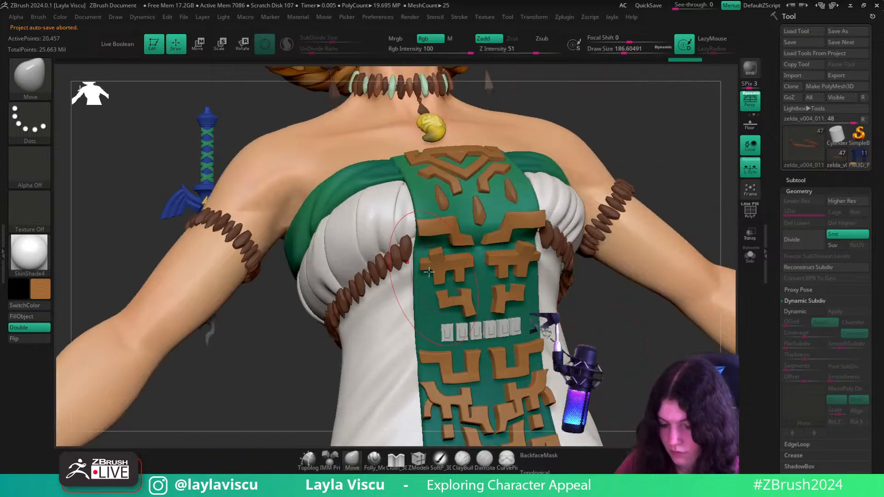
pyautogui.keyDown('shift'); pyautogui.moveTo(634, 350); pyautogui.dragTo(611, 371, button='right'); pyautogui.keyUp('shift')
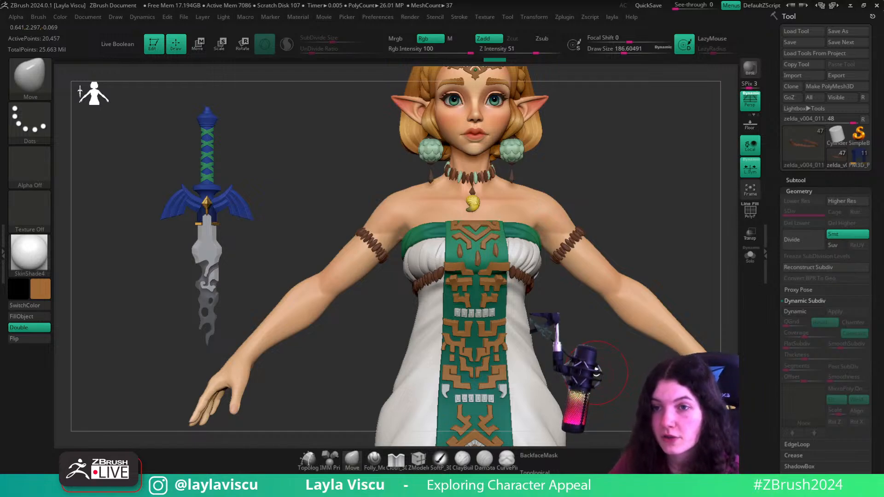
# - Adjust the bead string's fit against the bust from below and from both sides, using Move brush sizes of about 197 and 217
pyautogui.keyDown('ctrl'); pyautogui.moveTo(604, 374); pyautogui.dragTo(504, 275, button='right'); pyautogui.keyUp('ctrl')
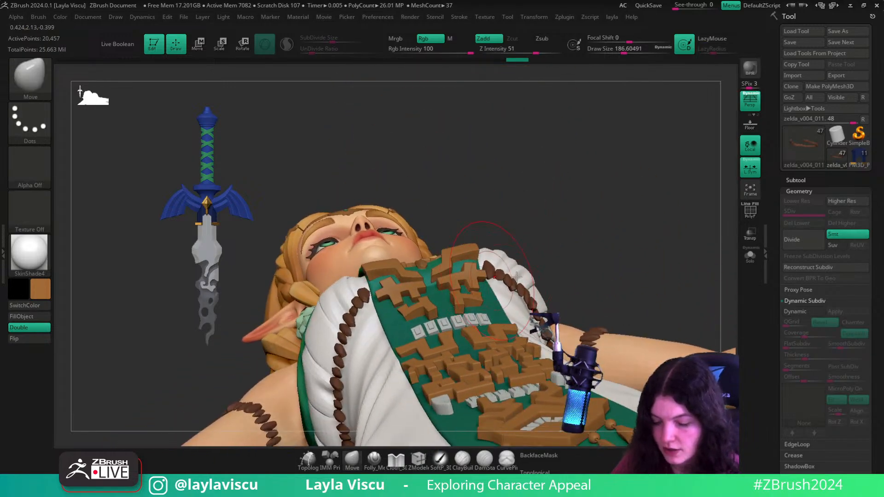
pyautogui.moveTo(572, 268); pyautogui.dragTo(553, 298, button='right')
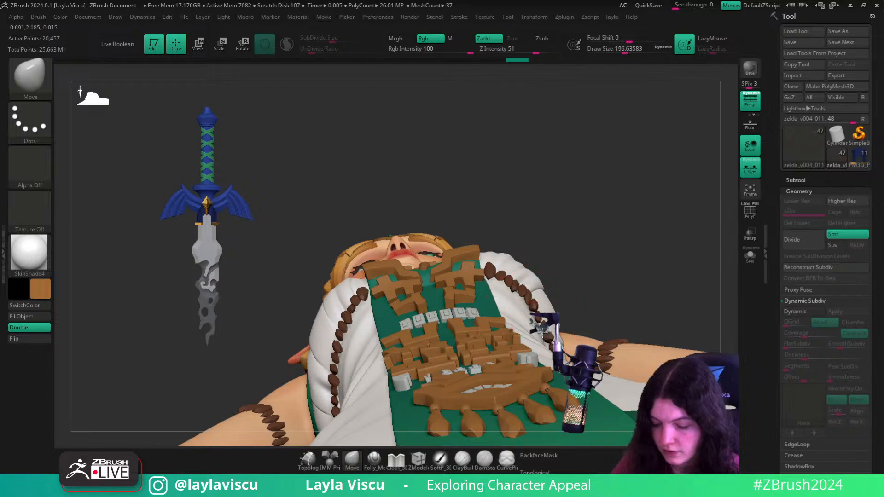
pyautogui.moveTo(615, 308); pyautogui.dragTo(567, 342, button='right')
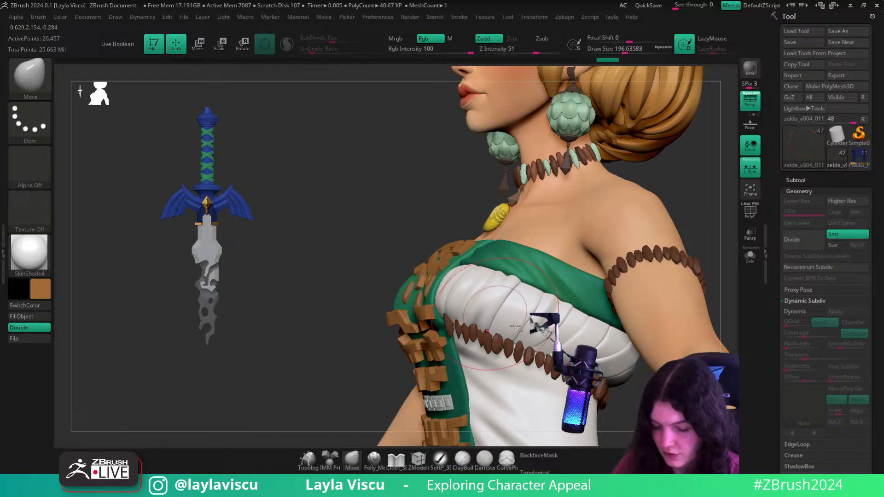
pyautogui.moveTo(516, 325); pyautogui.dragTo(464, 296, button='right')
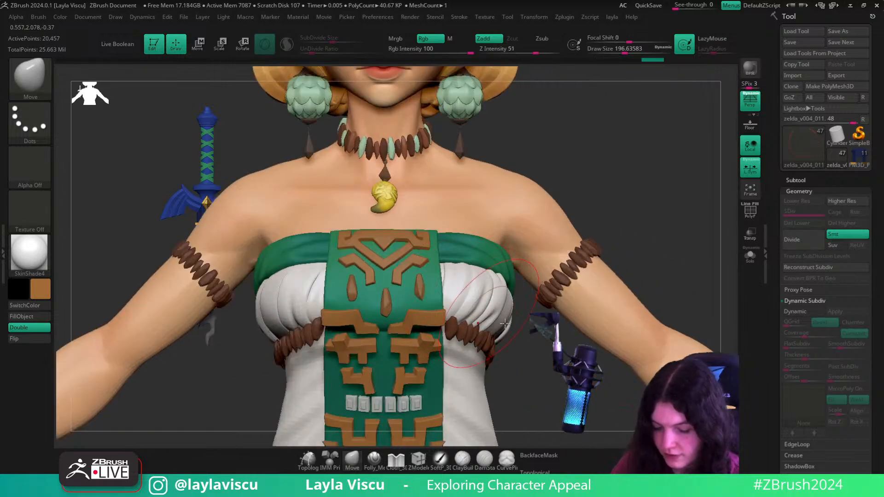
pyautogui.moveTo(504, 323); pyautogui.dragTo(347, 370, button='right')
pyautogui.moveTo(348, 332); pyautogui.dragTo(349, 328)
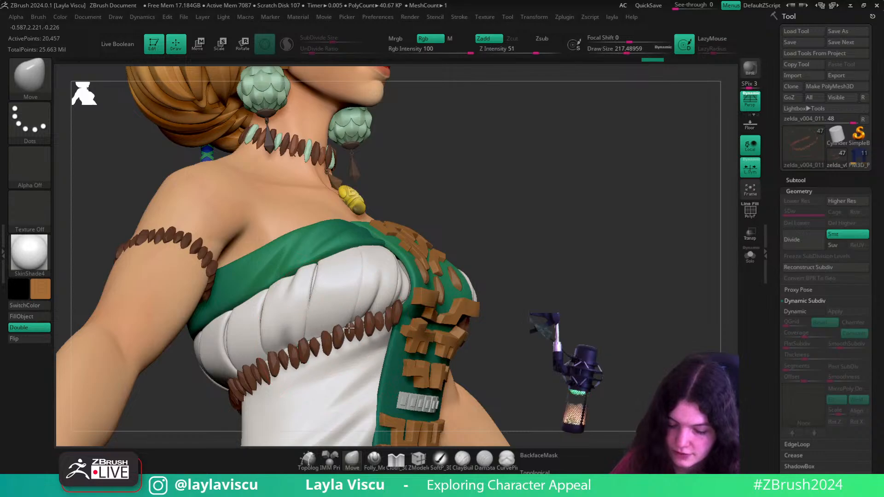
# - Set the Move brush size to about 293 and adjust the bead string across the character's back
pyautogui.keyDown('alt'); pyautogui.moveTo(502, 313); pyautogui.dragTo(568, 317); pyautogui.keyUp('alt')
pyautogui.moveTo(414, 376)
pyautogui.keyDown('shift'); pyautogui.mouseDown()
pyautogui.moveTo(381, 383)
pyautogui.moveTo(482, 301)
pyautogui.mouseUp(); pyautogui.keyUp('shift')
pyautogui.press('s')
pyautogui.moveTo(369, 292); pyautogui.dragTo(374, 292)
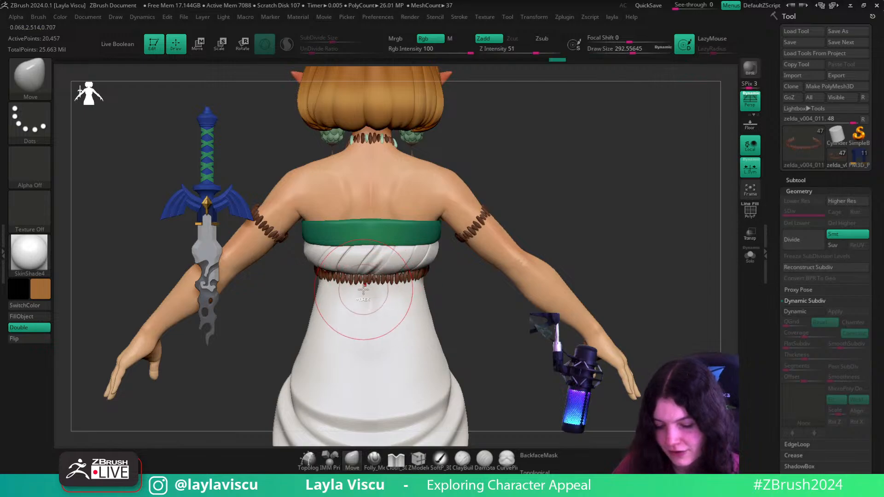
pyautogui.moveTo(499, 345); pyautogui.dragTo(659, 258)
pyautogui.keyDown('ctrl'); pyautogui.moveTo(659, 258); pyautogui.dragTo(615, 230, button='right'); pyautogui.keyUp('ctrl')
pyautogui.keyDown('alt'); pyautogui.moveTo(615, 231); pyautogui.dragTo(623, 285); pyautogui.keyUp('alt')
# - Switch to the reference board and examine the art book outfit pages and the neighbouring character illustrations
pyautogui.moveTo(883, 0); pyautogui.dragTo(336, 181, button='right')
pyautogui.scroll(-5, 503, 177)
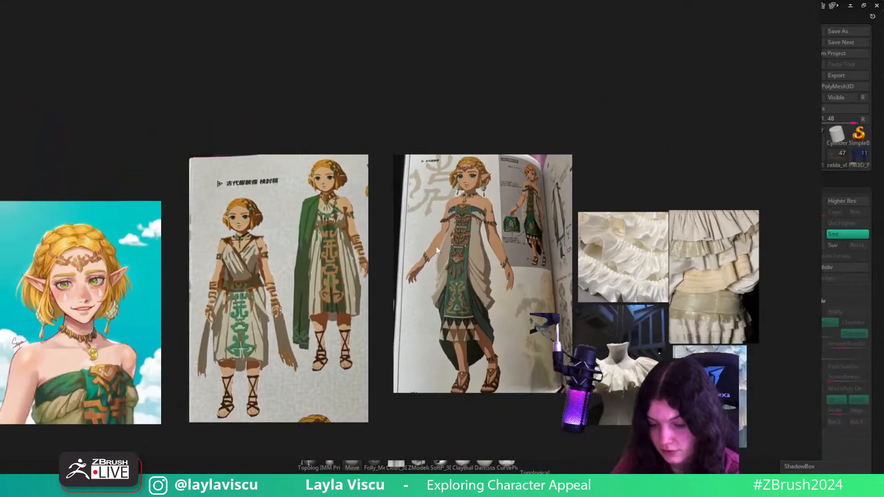
pyautogui.moveTo(436, 247); pyautogui.dragTo(664, 117, button='middle')
pyautogui.moveTo(441, 212); pyautogui.dragTo(561, 105, button='middle')
pyautogui.scroll(-1, 561, 105)
pyautogui.scroll(-2, 560, 109)
pyautogui.moveTo(558, 163); pyautogui.dragTo(718, 197, button='middle')
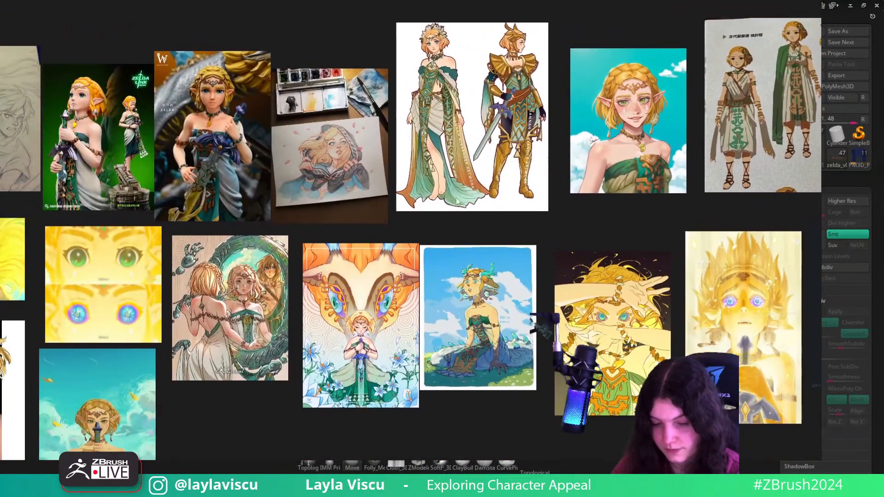
pyautogui.moveTo(244, 255); pyautogui.dragTo(491, 246, button='middle')
pyautogui.moveTo(280, 252); pyautogui.dragTo(600, 105, button='middle')
# - Compare the remaining reference illustrations, including the paintings of the character holding the sword, and return to ZBrush
pyautogui.scroll(2, 415, 154)
pyautogui.scroll(-2, 379, 202)
pyautogui.moveTo(389, 186); pyautogui.dragTo(380, 314, button='middle')
pyautogui.scroll(-2, 380, 317)
pyautogui.scroll(-2, 422, 276)
pyautogui.moveTo(422, 276); pyautogui.dragTo(146, 256, button='middle')
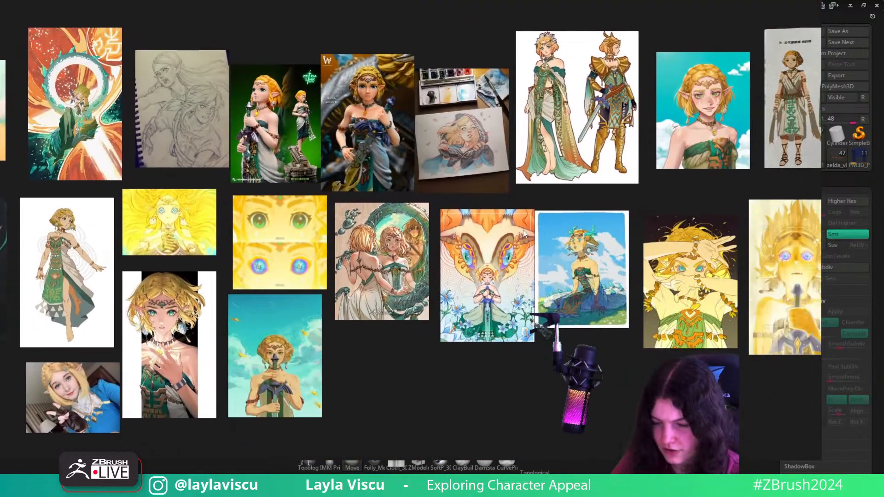
pyautogui.moveTo(512, 236); pyautogui.dragTo(336, 259, button='middle')
pyautogui.moveTo(559, 241); pyautogui.dragTo(380, 234, button='middle')
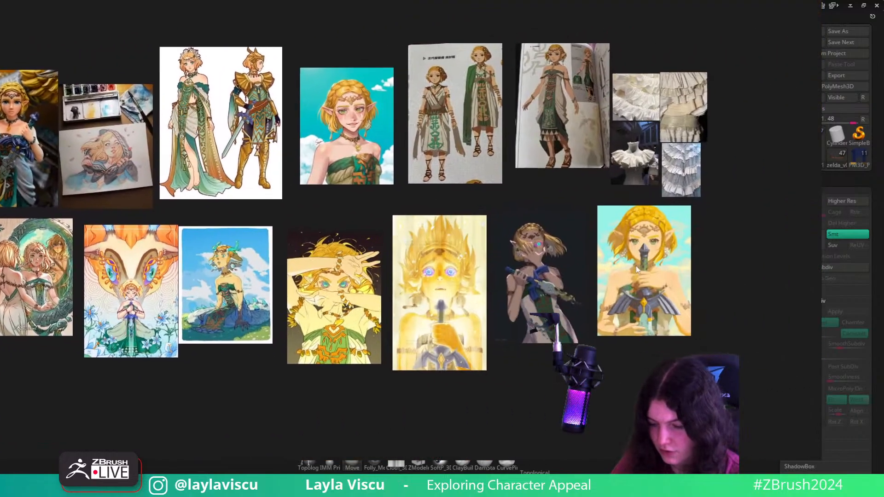
pyautogui.scroll(2, 637, 266)
pyautogui.scroll(1, 653, 284)
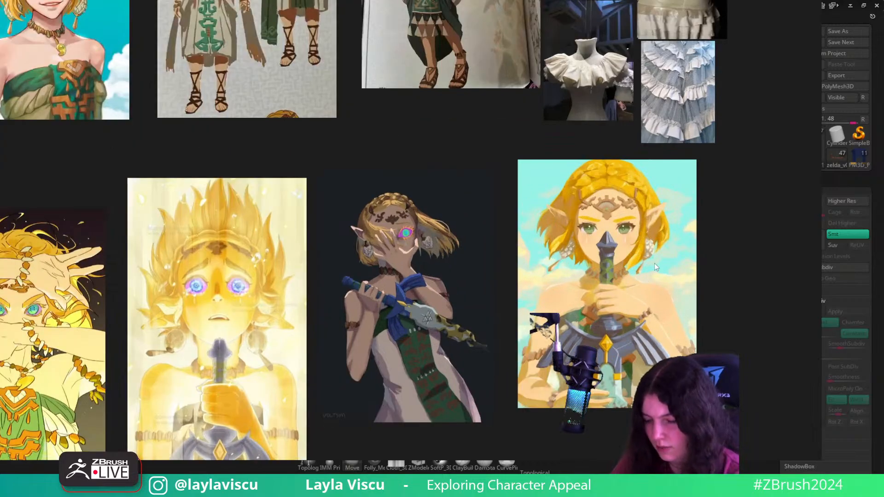
pyautogui.moveTo(589, 290); pyautogui.dragTo(612, 2, button='right')
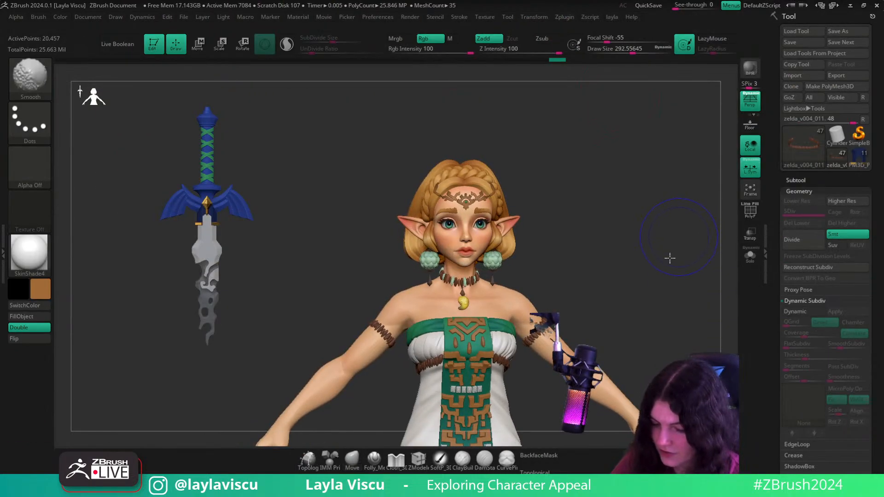
# - Review the head, beads and front of the dress from the front and from slightly different heights
pyautogui.moveTo(576, 261)
pyautogui.mouseDown(button='right')
pyautogui.moveTo(526, 218)
pyautogui.moveTo(518, 173)
pyautogui.moveTo(520, 289)
pyautogui.moveTo(499, 289)
pyautogui.moveTo(498, 318)
pyautogui.mouseUp(button='right')
pyautogui.keyDown('ctrl'); pyautogui.moveTo(603, 335); pyautogui.dragTo(596, 250, button='right'); pyautogui.keyUp('ctrl')
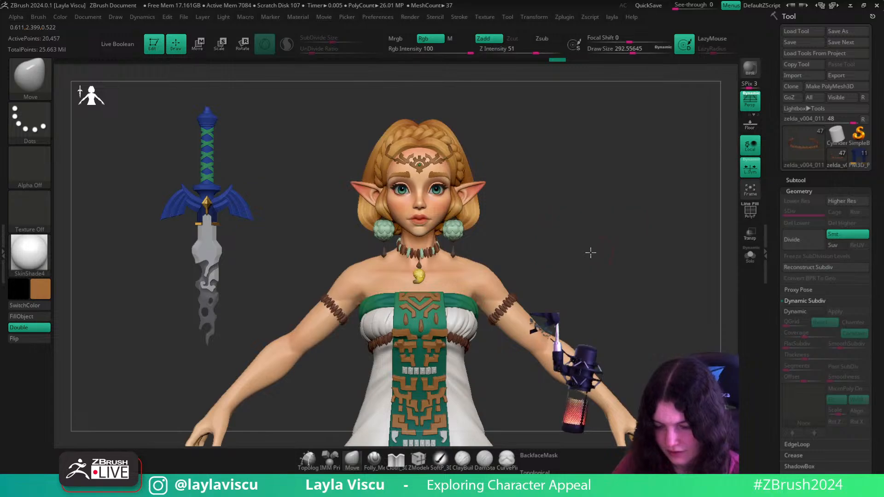
pyautogui.moveTo(608, 138)
pyautogui.keyDown('ctrl'); pyautogui.mouseDown(button='right')
pyautogui.moveTo(610, 204)
pyautogui.moveTo(592, 264)
pyautogui.moveTo(607, 235)
pyautogui.mouseUp(button='right'); pyautogui.keyUp('ctrl')
pyautogui.moveTo(623, 270)
pyautogui.keyDown('shift'); pyautogui.mouseDown(button='right')
pyautogui.moveTo(604, 276)
pyautogui.moveTo(566, 221)
pyautogui.moveTo(611, 215)
pyautogui.moveTo(612, 197)
pyautogui.moveTo(614, 206)
pyautogui.mouseUp(button='right'); pyautogui.keyUp('shift')
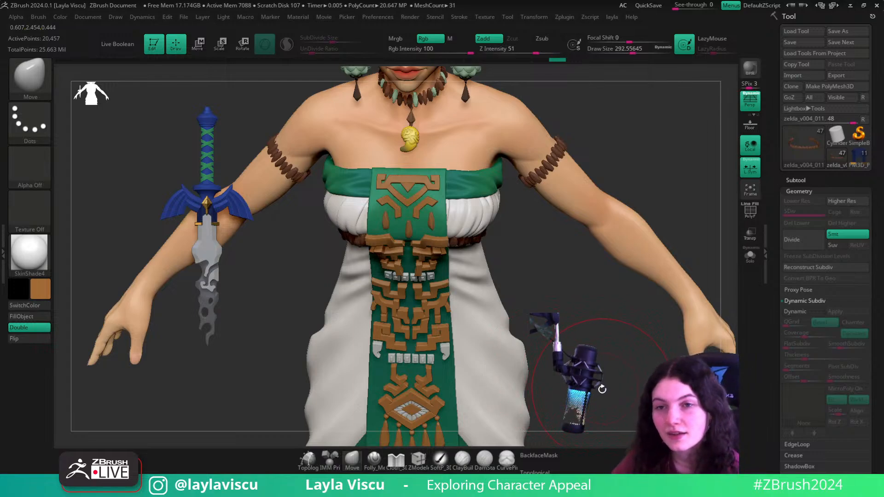
pyautogui.moveTo(599, 400); pyautogui.dragTo(656, 251, button='right')
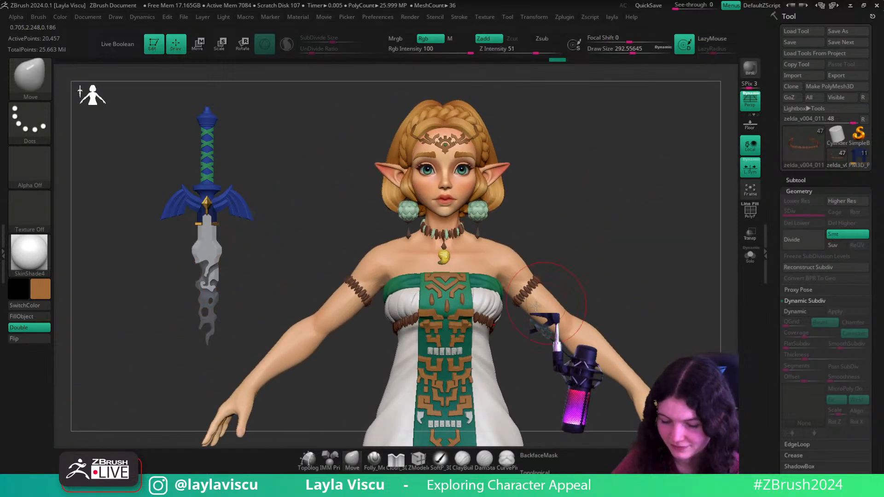
pyautogui.moveTo(662, 295)
pyautogui.mouseDown(button='right')
pyautogui.moveTo(623, 278)
pyautogui.moveTo(661, 290)
pyautogui.moveTo(661, 301)
pyautogui.mouseUp(button='right')
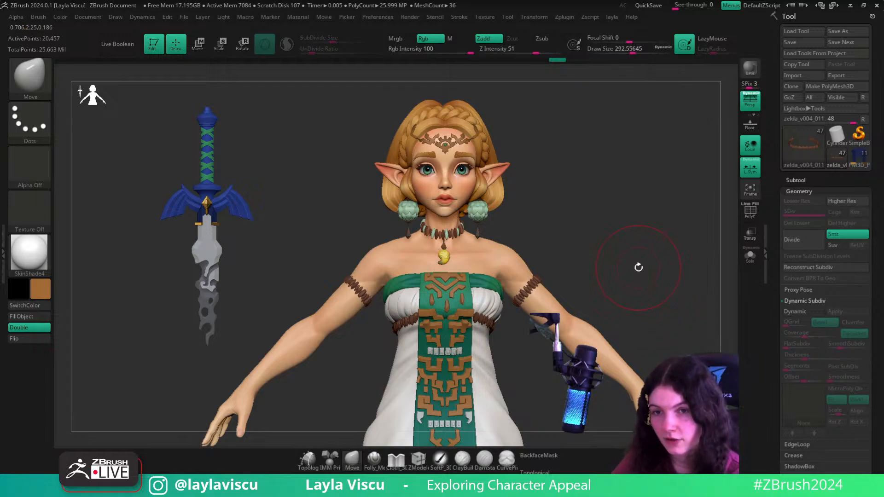
# - Select the green front panel and work on its edge beside the bead string with the Move brush at size about 80, Topological masking on
pyautogui.keyDown('alt'); pyautogui.moveTo(637, 281); pyautogui.dragTo(633, 180, button='right'); pyautogui.keyUp('alt')
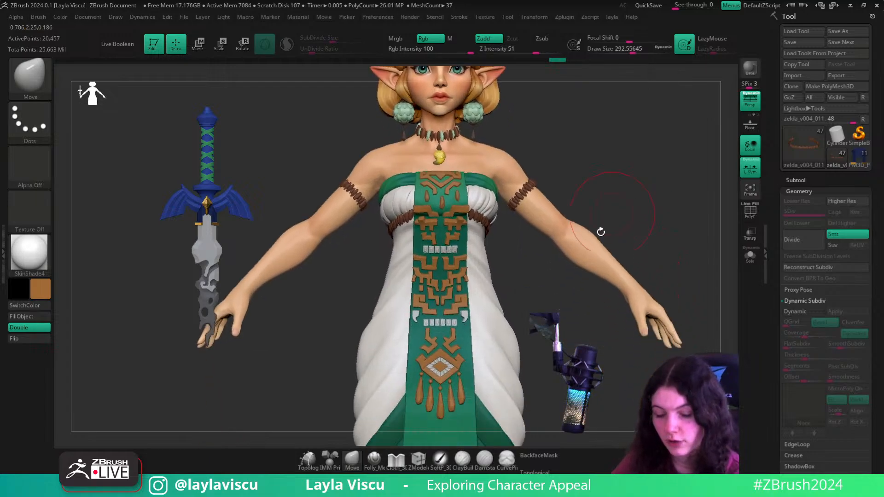
pyautogui.keyDown('alt'); pyautogui.click(454, 204); pyautogui.keyUp('alt')
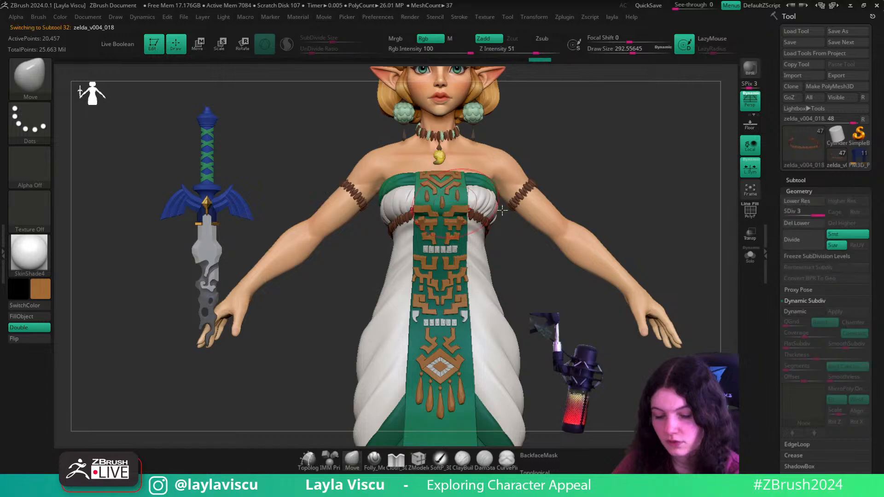
pyautogui.moveTo(584, 201); pyautogui.dragTo(599, 232, button='right')
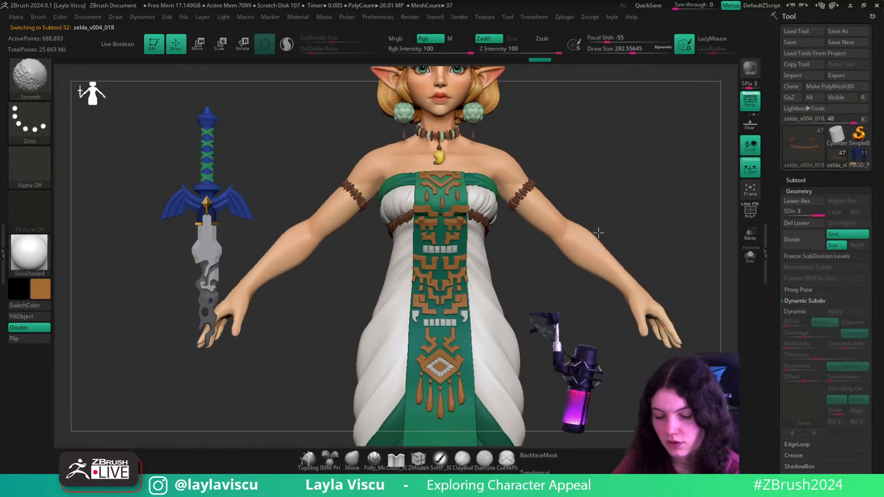
pyautogui.keyDown('alt'); pyautogui.moveTo(626, 185); pyautogui.dragTo(621, 214, button='right'); pyautogui.keyUp('alt')
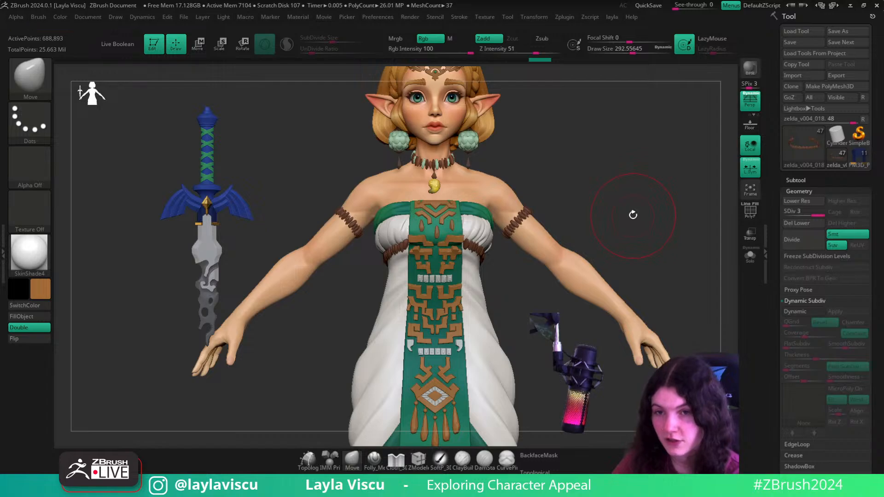
pyautogui.keyDown('alt'); pyautogui.moveTo(633, 214); pyautogui.dragTo(601, 262, button='right'); pyautogui.keyUp('alt')
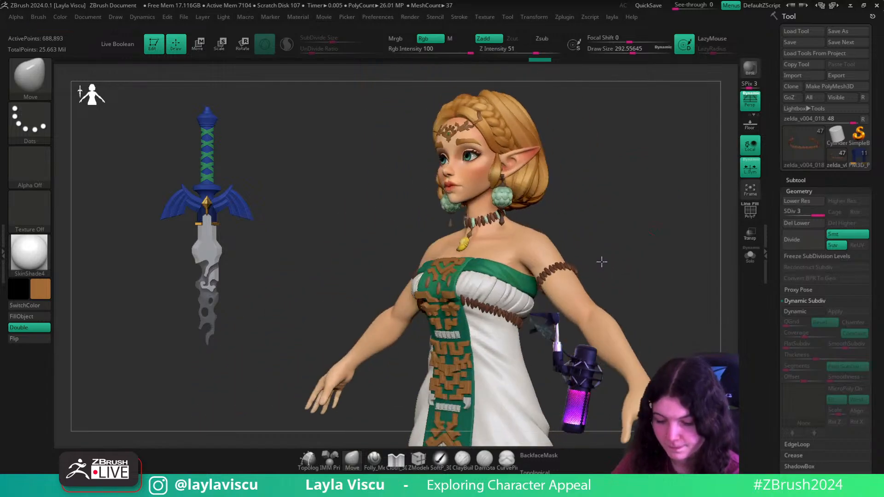
pyautogui.keyDown('ctrl'); pyautogui.moveTo(476, 309); pyautogui.dragTo(534, 342, button='right'); pyautogui.keyUp('ctrl')
pyautogui.keyDown('alt'); pyautogui.moveTo(634, 318); pyautogui.dragTo(732, 345, button='right'); pyautogui.keyUp('alt')
pyautogui.press('s')
pyautogui.moveTo(420, 234); pyautogui.dragTo(411, 234)
pyautogui.press('s')
pyautogui.moveTo(455, 255); pyautogui.dragTo(440, 255)
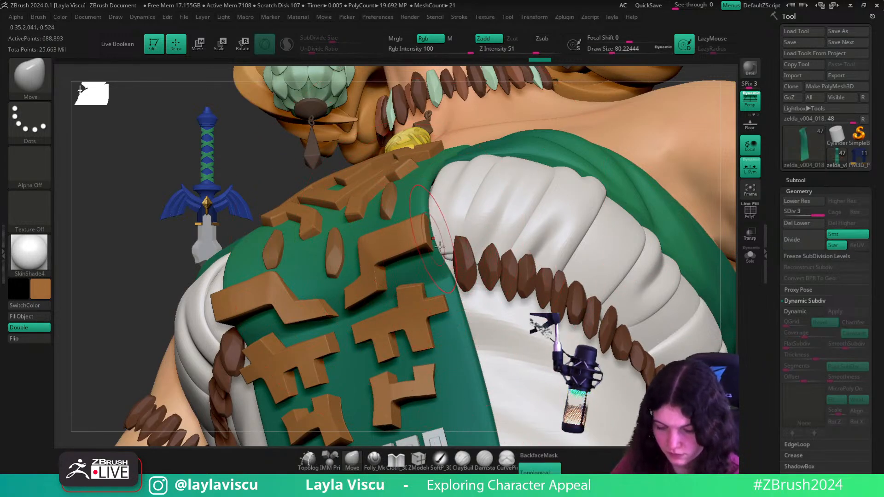
# - Select the white gathered bust fabric and nudge its upper inner corner against the green panel with a brush size of about 145
pyautogui.keyDown('alt'); pyautogui.click(451, 261); pyautogui.keyUp('alt')
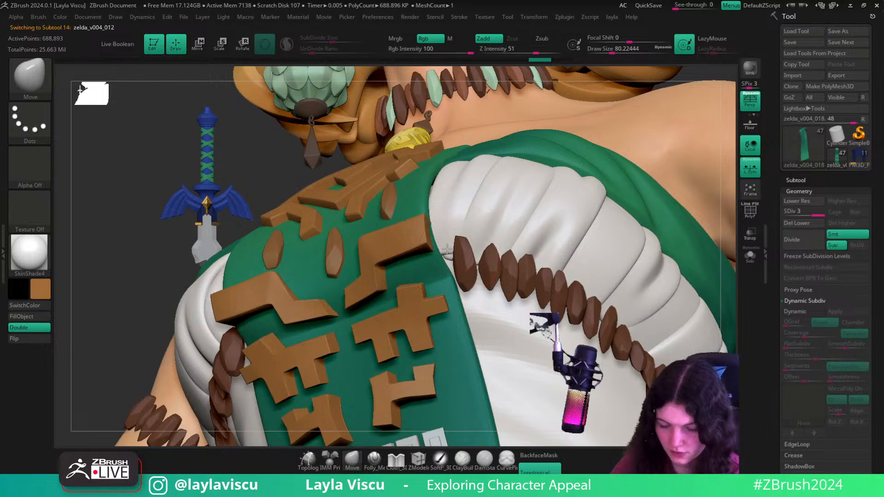
pyautogui.keyDown('ctrl'); pyautogui.moveTo(454, 276); pyautogui.dragTo(383, 222, button='right'); pyautogui.keyUp('ctrl')
pyautogui.moveTo(270, 91); pyautogui.dragTo(329, 170, button='right')
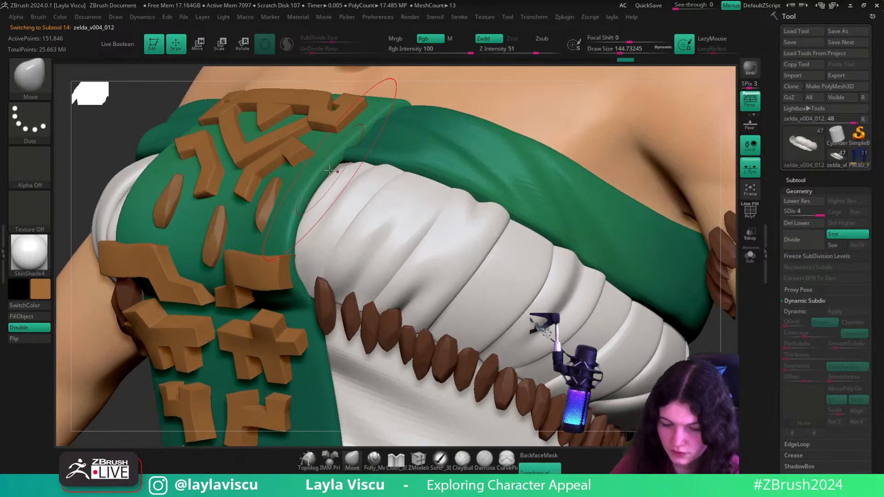
pyautogui.moveTo(338, 165); pyautogui.dragTo(332, 161)
pyautogui.keyDown('ctrl'); pyautogui.moveTo(326, 184); pyautogui.dragTo(309, 259, button='right'); pyautogui.keyUp('ctrl')
# - Set the Move brush size to 112 and fit the gathered fabric's inner edge to the green panel above the beads, checking both sides
pyautogui.press('s')
pyautogui.moveTo(315, 240); pyautogui.dragTo(310, 240)
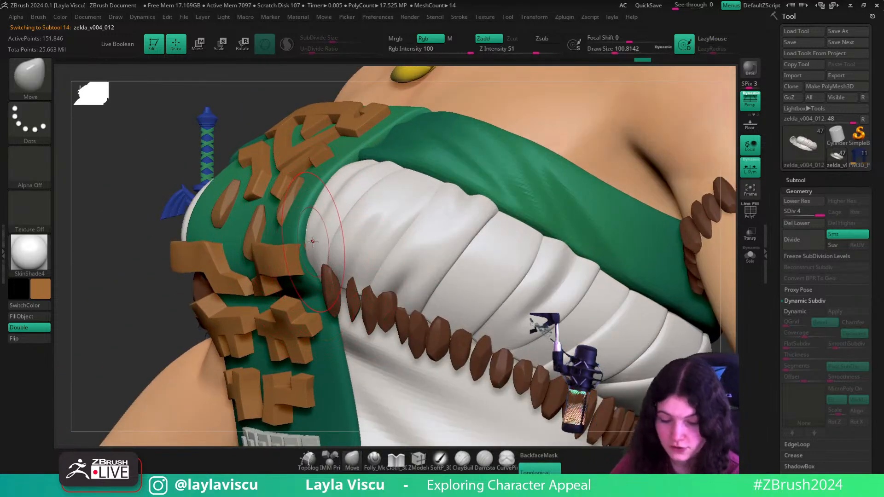
pyautogui.press('s')
pyautogui.hotkey('ctrl', 'shift', 'z')
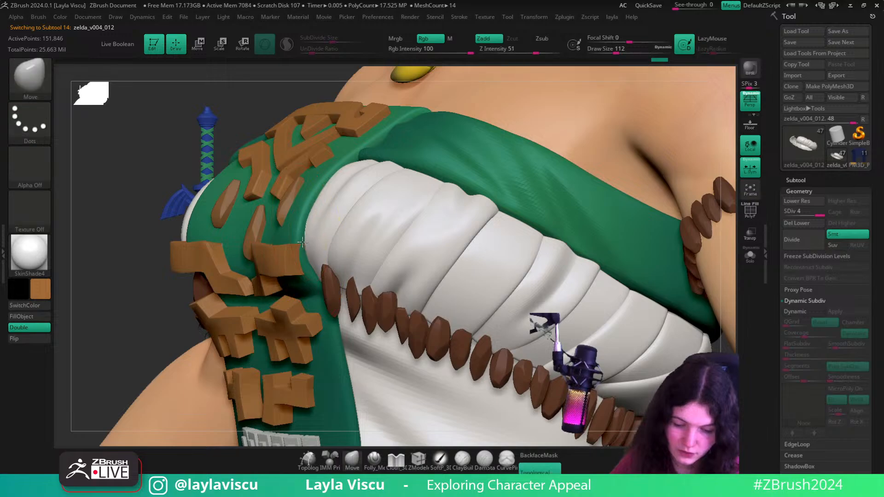
pyautogui.moveTo(267, 211); pyautogui.dragTo(279, 218, button='right')
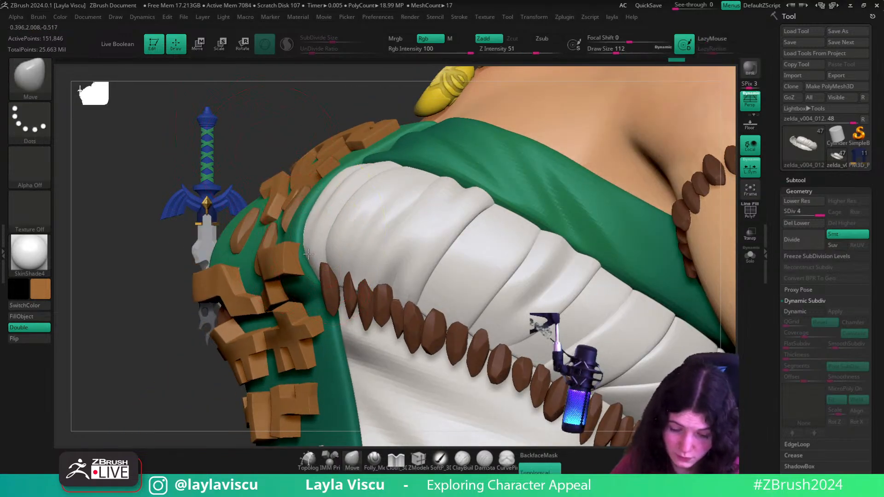
pyautogui.moveTo(285, 127)
pyautogui.mouseDown(button='right')
pyautogui.moveTo(247, 168)
pyautogui.moveTo(518, 335)
pyautogui.moveTo(450, 272)
pyautogui.moveTo(265, 194)
pyautogui.moveTo(294, 96)
pyautogui.moveTo(299, 189)
pyautogui.mouseUp(button='right')
pyautogui.moveTo(311, 224)
pyautogui.mouseDown(button='right')
pyautogui.moveTo(290, 150)
pyautogui.moveTo(517, 303)
pyautogui.moveTo(459, 286)
pyautogui.moveTo(549, 340)
pyautogui.moveTo(474, 310)
pyautogui.moveTo(529, 322)
pyautogui.moveTo(474, 276)
pyautogui.mouseUp(button='right')
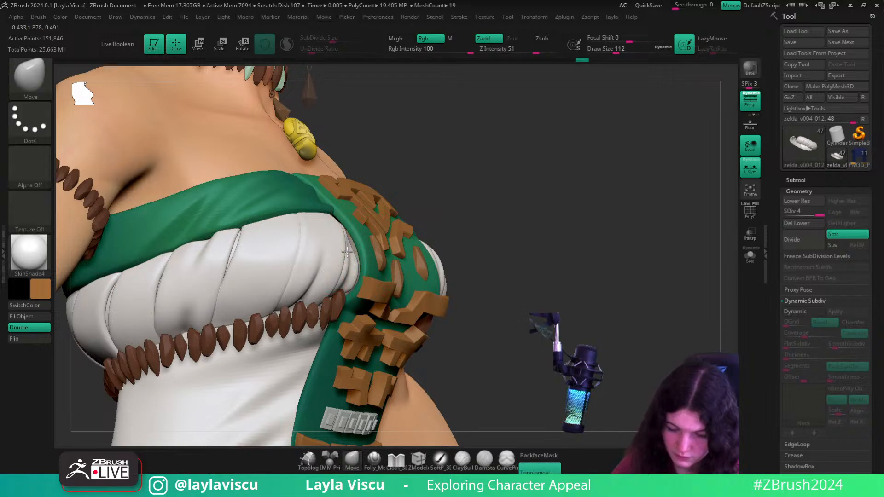
# - Select the smooth white bust layer bordering the green panel and adjust its upper inner edge, reducing the Move brush size to about 77
pyautogui.keyDown('alt'); pyautogui.click(357, 247); pyautogui.keyUp('alt')
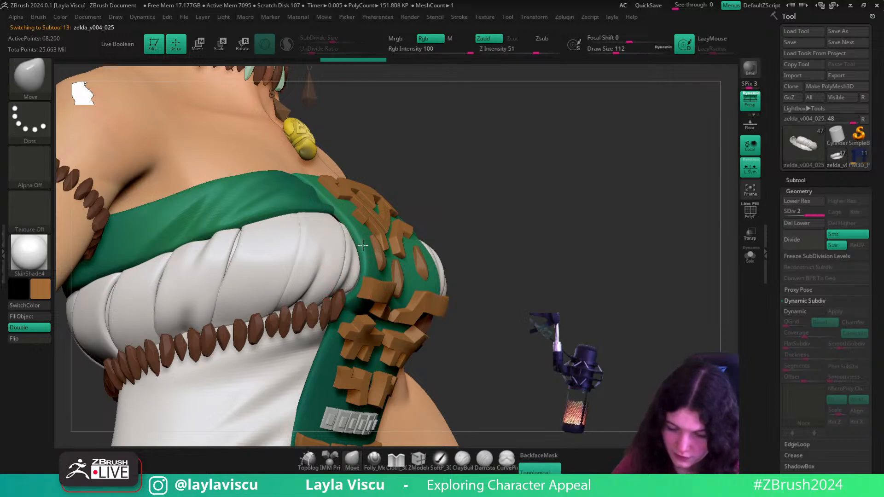
pyautogui.moveTo(467, 206); pyautogui.dragTo(322, 247)
pyautogui.press('s')
pyautogui.moveTo(343, 211); pyautogui.dragTo(339, 210)
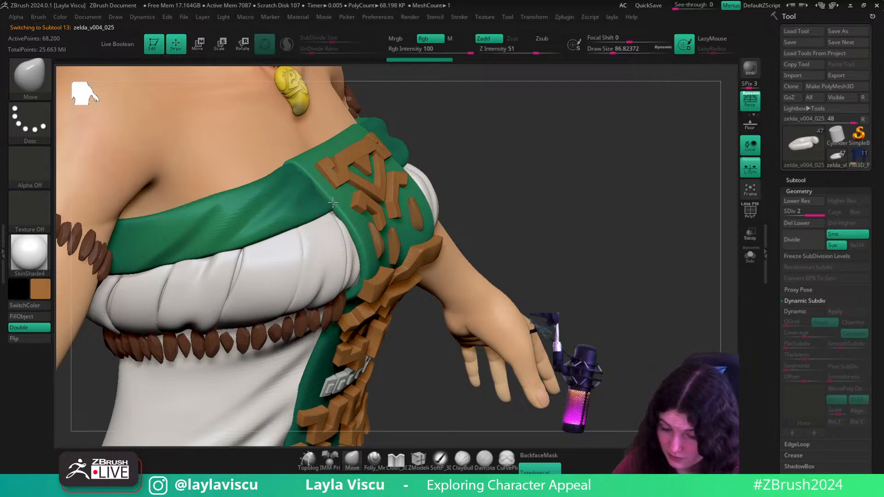
pyautogui.press('s')
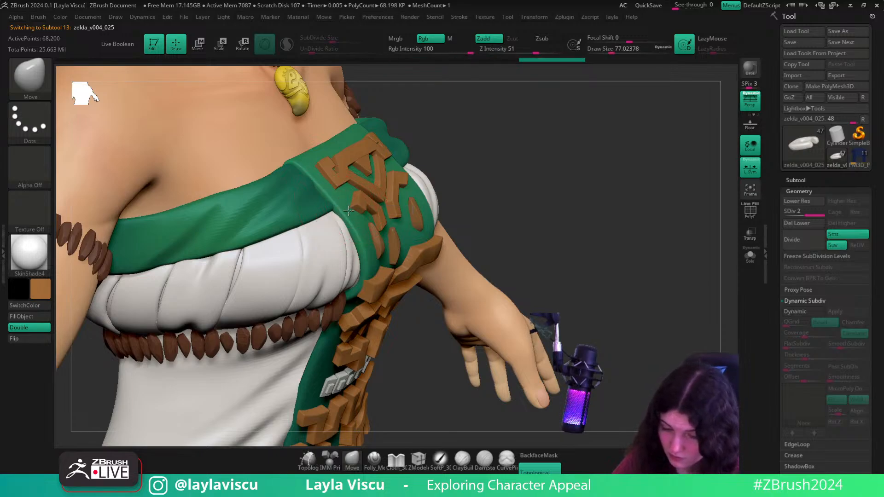
pyautogui.moveTo(507, 203)
pyautogui.mouseDown()
pyautogui.moveTo(539, 173)
pyautogui.moveTo(596, 188)
pyautogui.mouseUp()
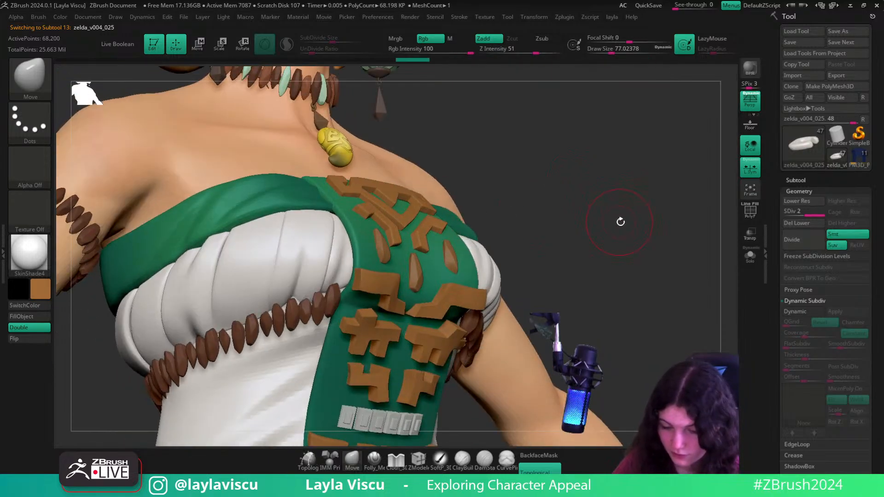
# - Fit the smooth bust layer's lower inner edge where the bead string meets the green panel, using a brush size of about 101
pyautogui.moveTo(620, 221); pyautogui.dragTo(667, 216)
pyautogui.press('s')
pyautogui.moveTo(360, 261); pyautogui.dragTo(369, 261)
pyautogui.moveTo(580, 249)
pyautogui.mouseDown()
pyautogui.moveTo(589, 247)
pyautogui.moveTo(530, 251)
pyautogui.mouseUp()
pyautogui.press('s')
pyautogui.moveTo(352, 284); pyautogui.dragTo(347, 284)
# - Select the orange ornaments on the front panel and review the whole upper outfit from the front
pyautogui.keyDown('alt'); pyautogui.moveTo(574, 257); pyautogui.dragTo(528, 372); pyautogui.keyUp('alt')
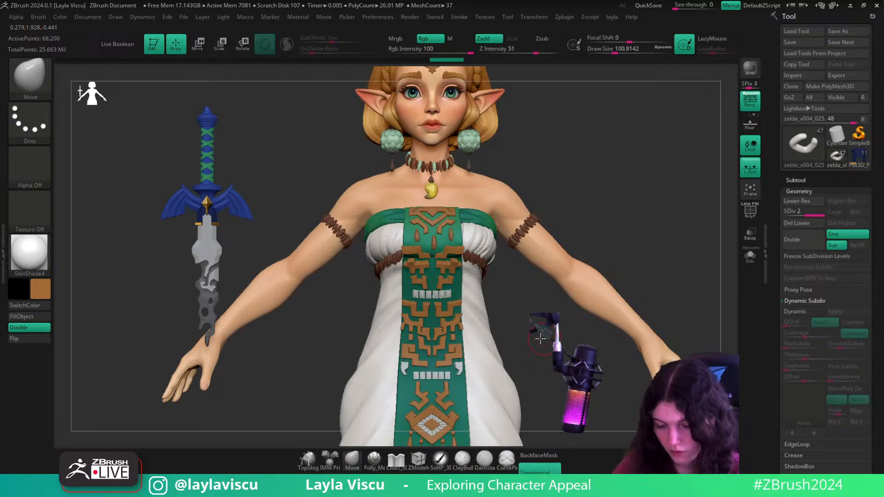
pyautogui.moveTo(543, 340)
pyautogui.mouseDown()
pyautogui.moveTo(525, 336)
pyautogui.moveTo(539, 348)
pyautogui.moveTo(521, 310)
pyautogui.mouseUp()
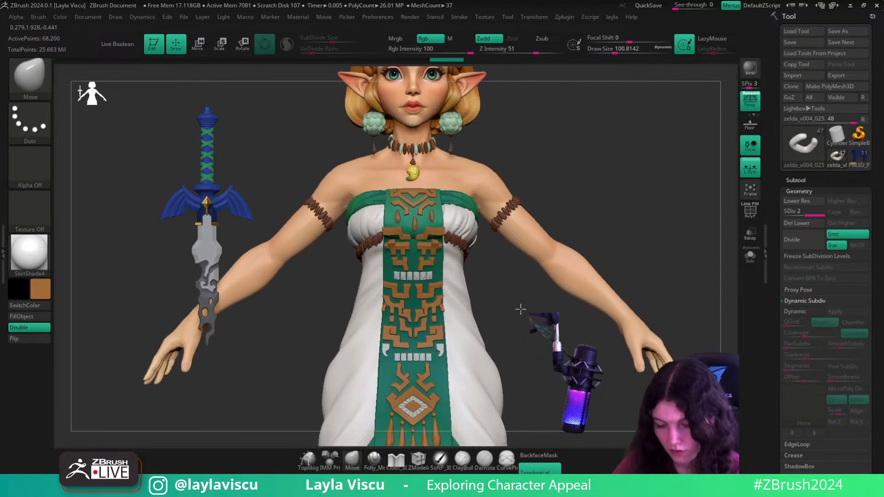
pyautogui.keyDown('alt'); pyautogui.click(425, 235); pyautogui.keyUp('alt')
pyautogui.moveTo(553, 188); pyautogui.dragTo(546, 264)
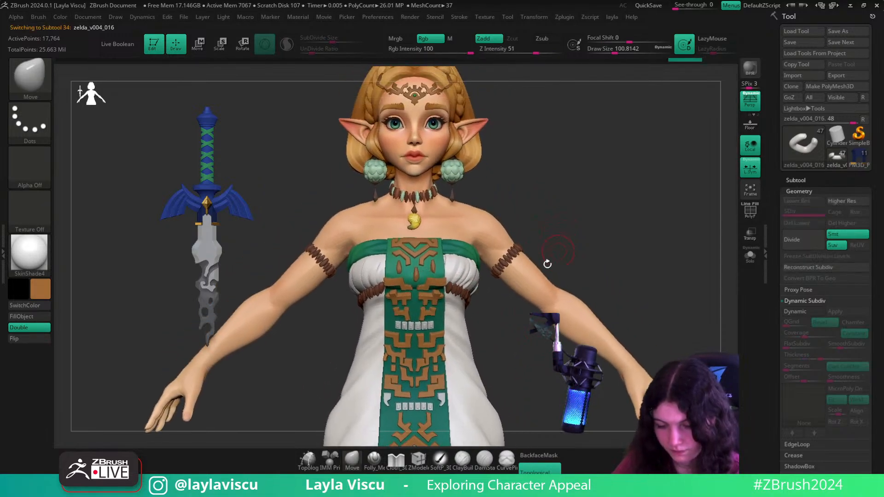
pyautogui.moveTo(615, 256); pyautogui.dragTo(615, 209)
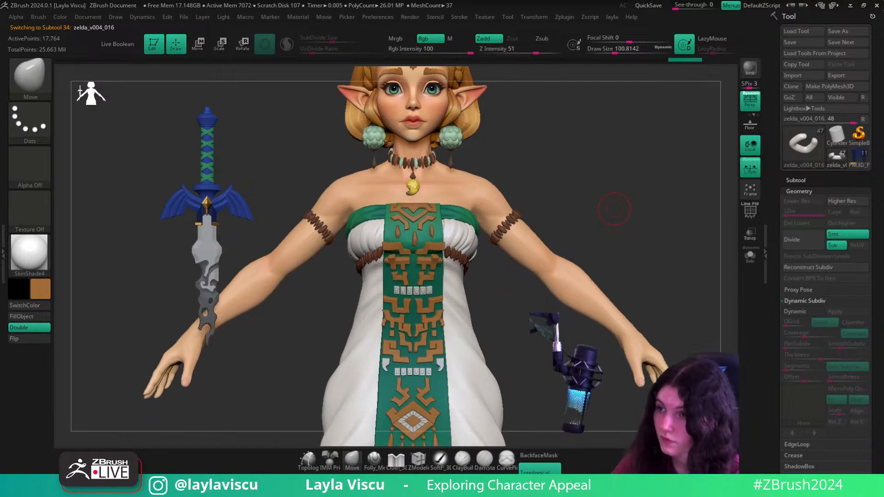
# - Select the beaded upper-arm bands and bring up the Move gizmo on the one beside the bust
pyautogui.keyDown('alt'); pyautogui.click(501, 229); pyautogui.keyUp('alt')
pyautogui.press('w')
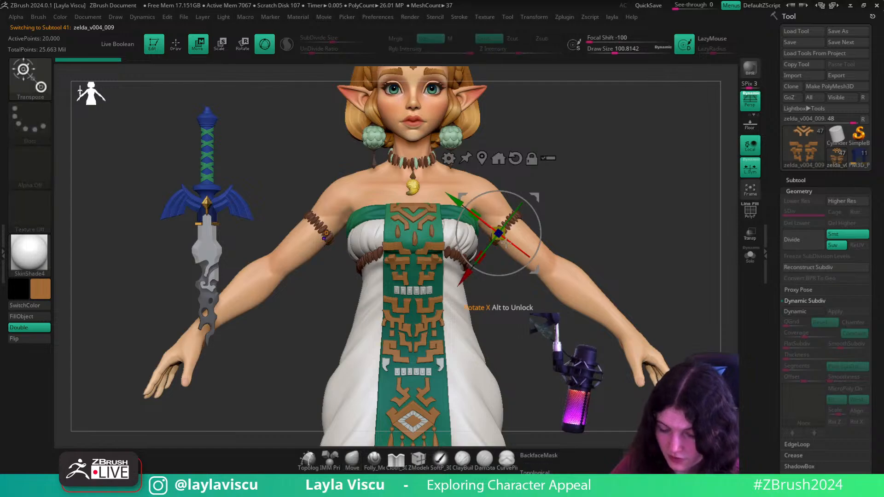
# - Duplicate the beaded upper-arm band, place the copy at the wrist and scale it down to wrist size
pyautogui.hotkey('shift', 'f')
pyautogui.keyDown('ctrl'); pyautogui.moveTo(510, 228); pyautogui.dragTo(627, 317); pyautogui.keyUp('ctrl')
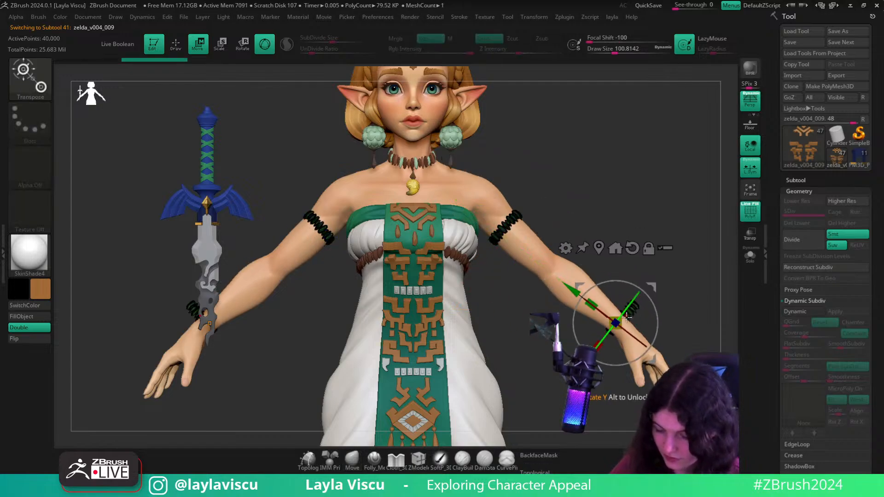
pyautogui.keyDown('shift'); pyautogui.moveTo(723, 300); pyautogui.dragTo(648, 380); pyautogui.keyUp('shift')
pyautogui.keyDown('shift'); pyautogui.moveTo(691, 350); pyautogui.dragTo(693, 311); pyautogui.keyUp('shift')
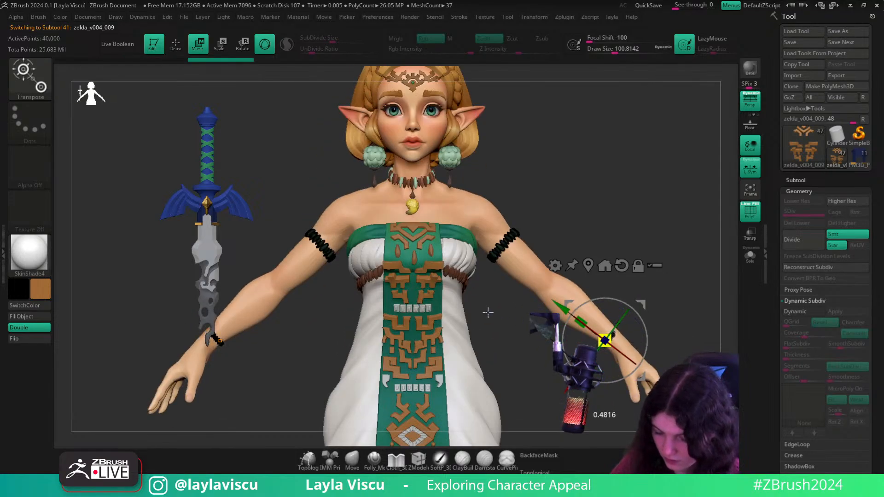
pyautogui.press('f')
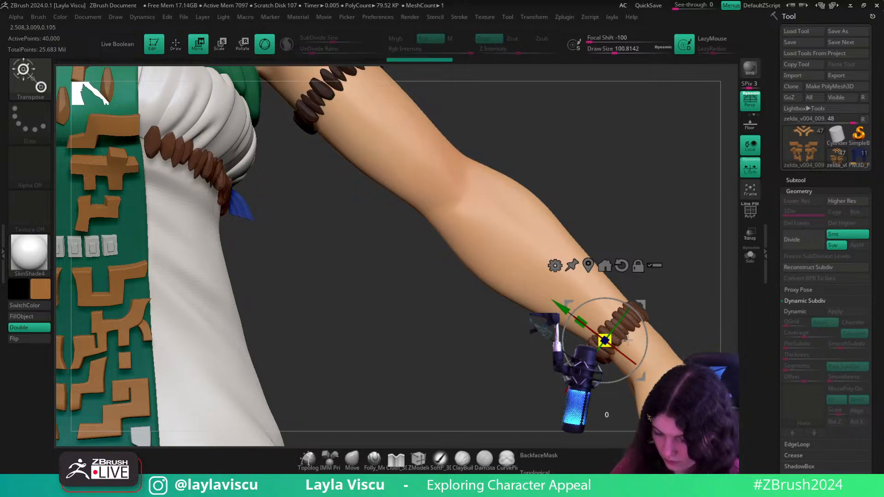
# - Rotate and shift the duplicated bead band with the gizmo so it sits around the wrist from front and side
pyautogui.moveTo(641, 360); pyautogui.dragTo(643, 377)
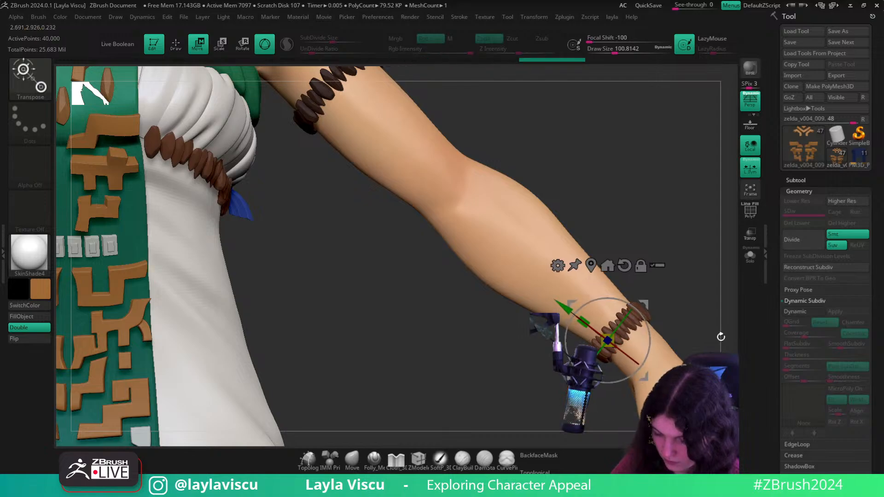
pyautogui.moveTo(721, 336); pyautogui.dragTo(465, 410)
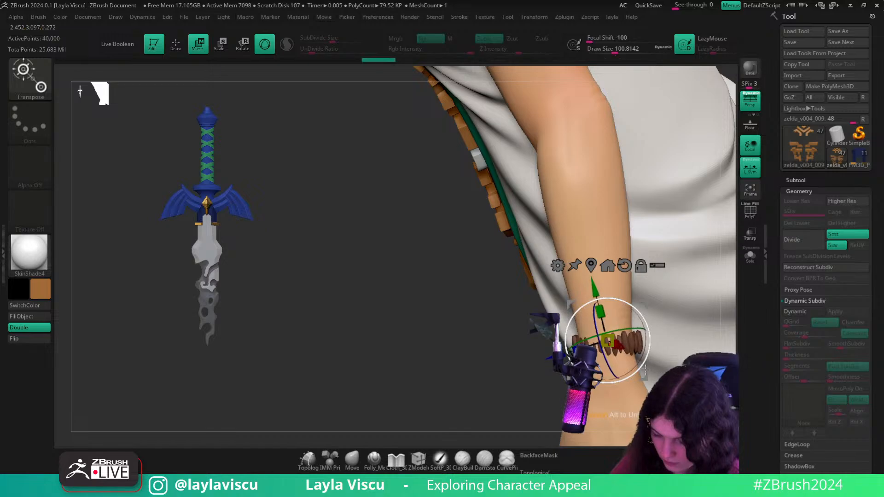
pyautogui.moveTo(645, 369); pyautogui.dragTo(641, 375)
pyautogui.moveTo(402, 430); pyautogui.dragTo(630, 353)
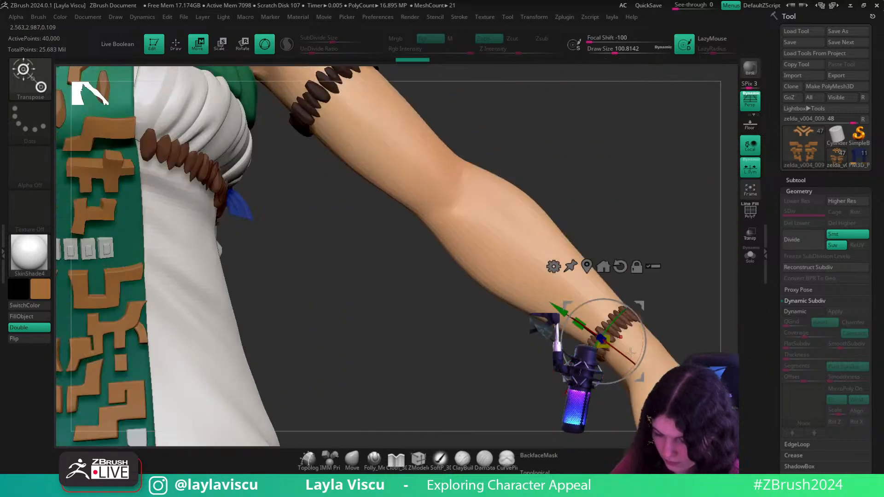
# - Shape the wrist beads with the Move brush, at a draw size of about 158, so they hug the wrist
pyautogui.click(357, 458)
pyautogui.moveTo(391, 332); pyautogui.dragTo(560, 258)
pyautogui.moveTo(683, 357); pyautogui.dragTo(653, 343)
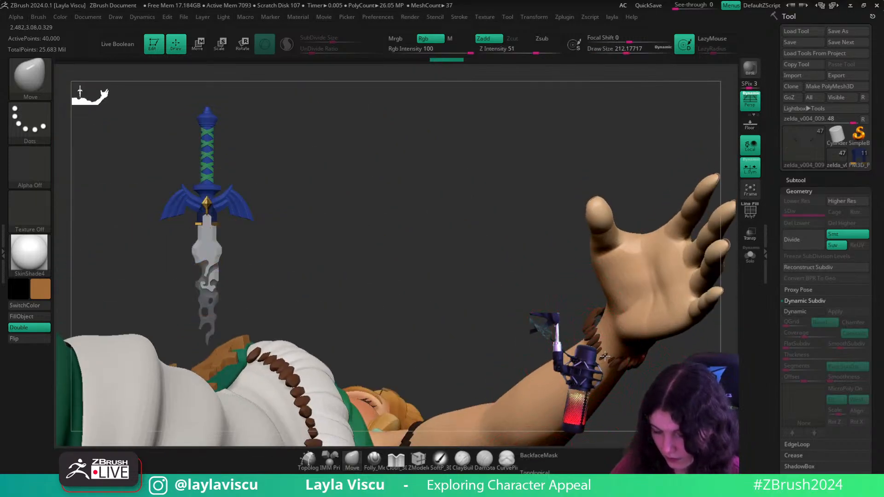
pyautogui.moveTo(689, 392)
pyautogui.mouseDown()
pyautogui.moveTo(658, 368)
pyautogui.moveTo(693, 330)
pyautogui.moveTo(601, 305)
pyautogui.mouseUp()
pyautogui.press('s')
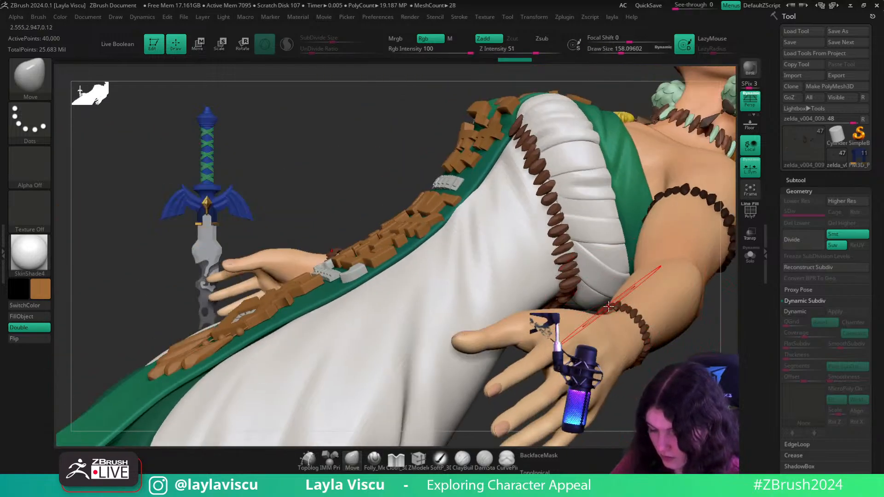
pyautogui.moveTo(628, 318)
pyautogui.mouseDown(button='right')
pyautogui.moveTo(711, 346)
pyautogui.moveTo(652, 332)
pyautogui.moveTo(613, 274)
pyautogui.moveTo(579, 261)
pyautogui.mouseUp(button='right')
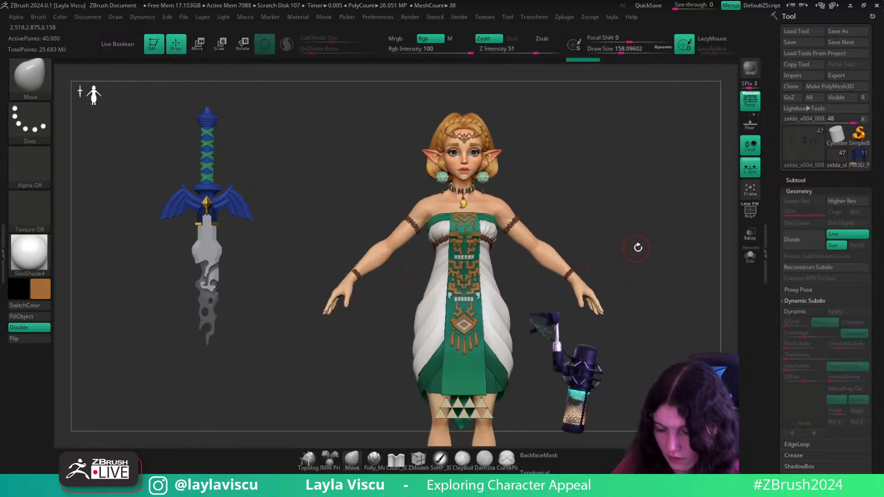
# - Apply Mirror And Weld to the bead bands so both arms match
pyautogui.press('1')
pyautogui.click(636, 148)
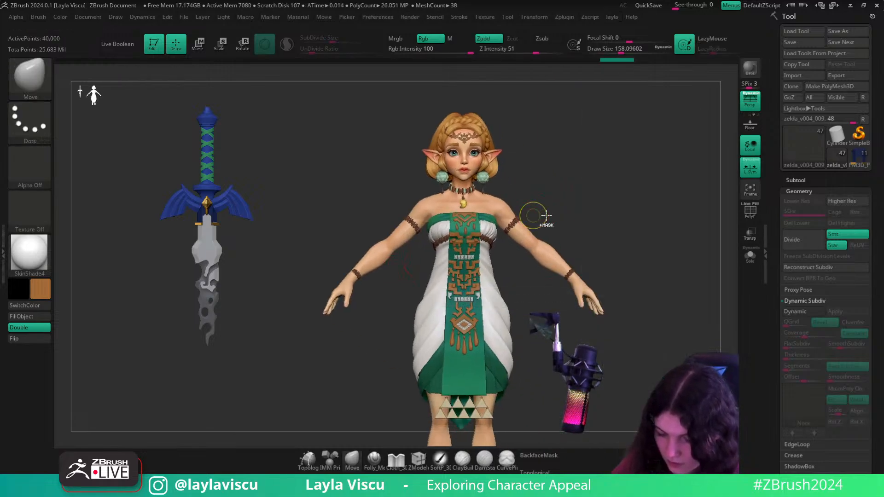
pyautogui.press('1')
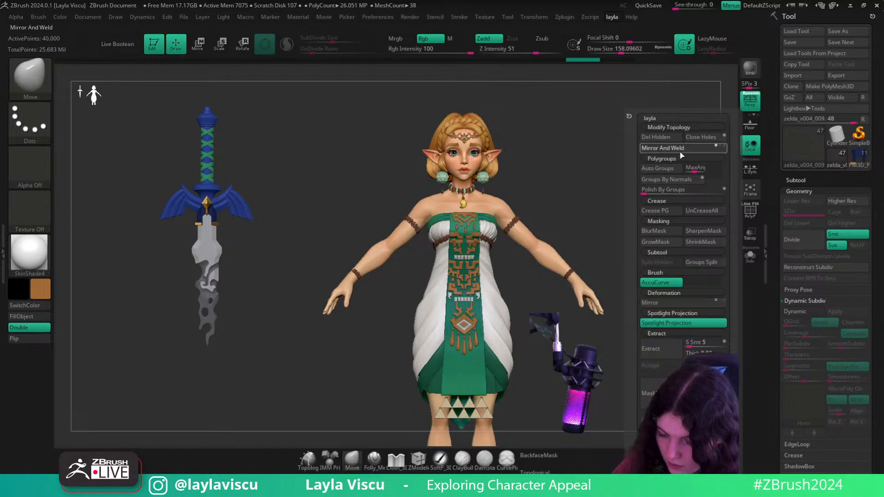
pyautogui.click(681, 152)
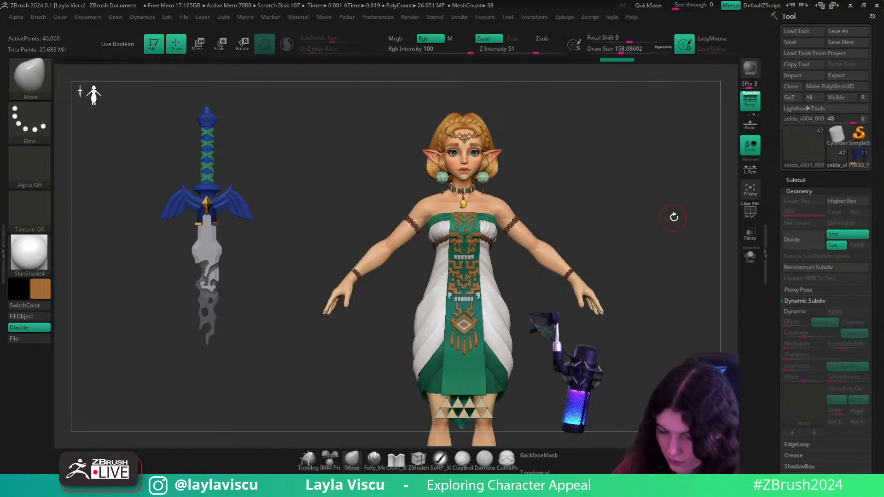
pyautogui.press('1')
pyautogui.click(665, 152)
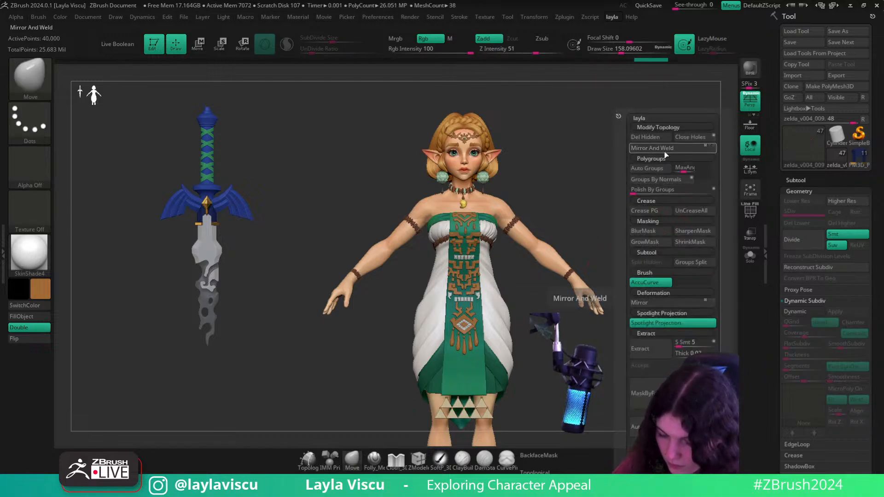
# - Isolate the wrist bracelets and split the hidden upper-arm bands off into a separate subtool
pyautogui.moveTo(570, 266)
pyautogui.keyDown('ctrl'); pyautogui.mouseDown(button='right')
pyautogui.moveTo(644, 269)
pyautogui.moveTo(558, 278)
pyautogui.moveTo(644, 288)
pyautogui.moveTo(569, 268)
pyautogui.moveTo(612, 319)
pyautogui.moveTo(635, 295)
pyautogui.moveTo(621, 244)
pyautogui.mouseUp(button='right'); pyautogui.keyUp('ctrl')
pyautogui.hotkey('shift', 'f')
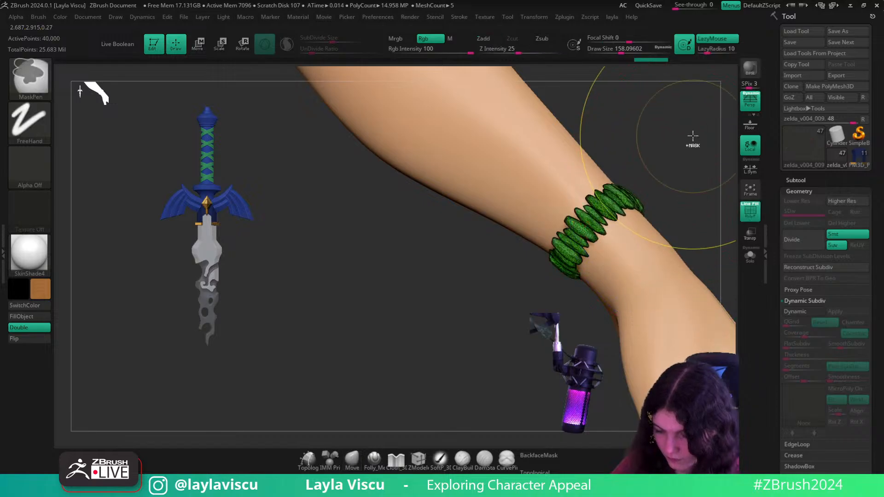
pyautogui.keyDown('ctrl'); pyautogui.moveTo(690, 138); pyautogui.dragTo(646, 168, button='right'); pyautogui.keyUp('ctrl')
pyautogui.keyDown('ctrl'); pyautogui.keyDown('shift'); pyautogui.moveTo(650, 166); pyautogui.dragTo(541, 343); pyautogui.keyUp('shift'); pyautogui.keyUp('ctrl')
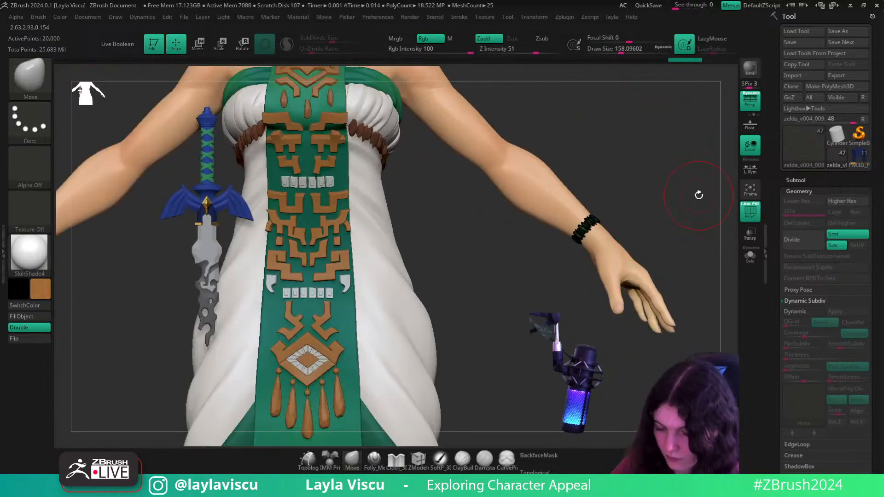
pyautogui.press('space')
pyautogui.press('space')
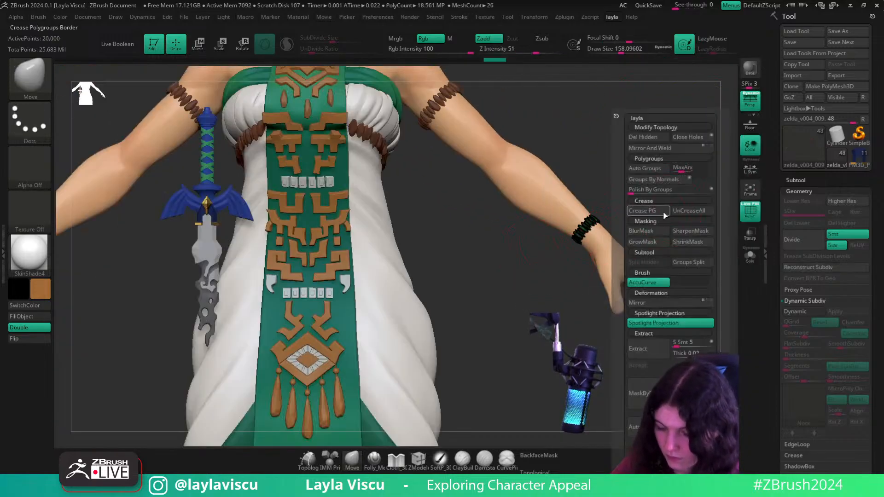
# - Hide individual beads around the outside of the wrist bracelet to leave gaps between the remaining ones
pyautogui.keyDown('ctrl'); pyautogui.moveTo(612, 242); pyautogui.dragTo(600, 246, button='right'); pyautogui.keyUp('ctrl')
pyautogui.hotkey('shift', 'f')
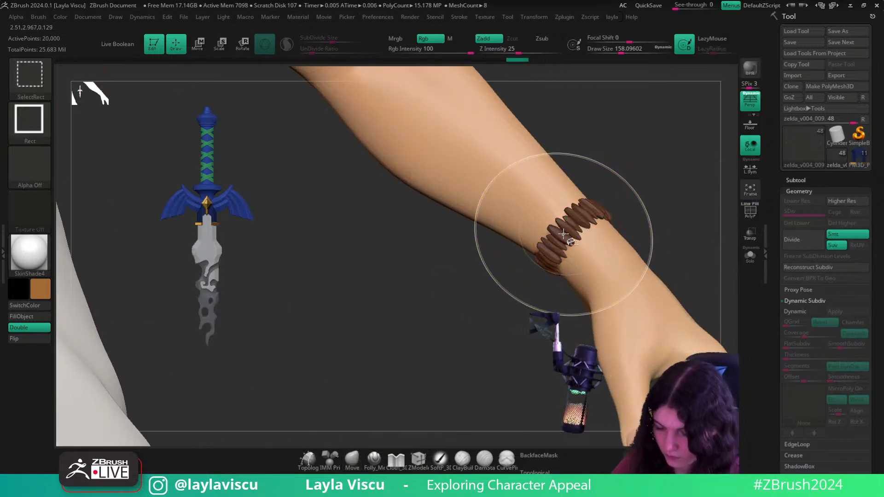
pyautogui.keyDown('ctrl'); pyautogui.keyDown('shift'); pyautogui.click(561, 231); pyautogui.keyUp('shift'); pyautogui.keyUp('ctrl')
pyautogui.keyDown('ctrl'); pyautogui.keyDown('shift'); pyautogui.click(561, 231); pyautogui.keyUp('shift'); pyautogui.keyUp('ctrl')
pyautogui.keyDown('ctrl'); pyautogui.keyDown('shift'); pyautogui.click(578, 218); pyautogui.keyUp('shift'); pyautogui.keyUp('ctrl')
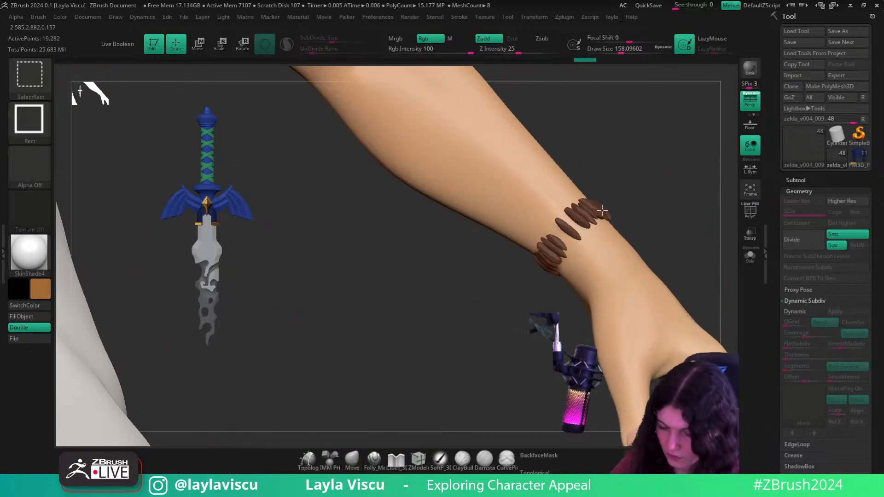
pyautogui.moveTo(583, 221); pyautogui.dragTo(601, 210, button='right')
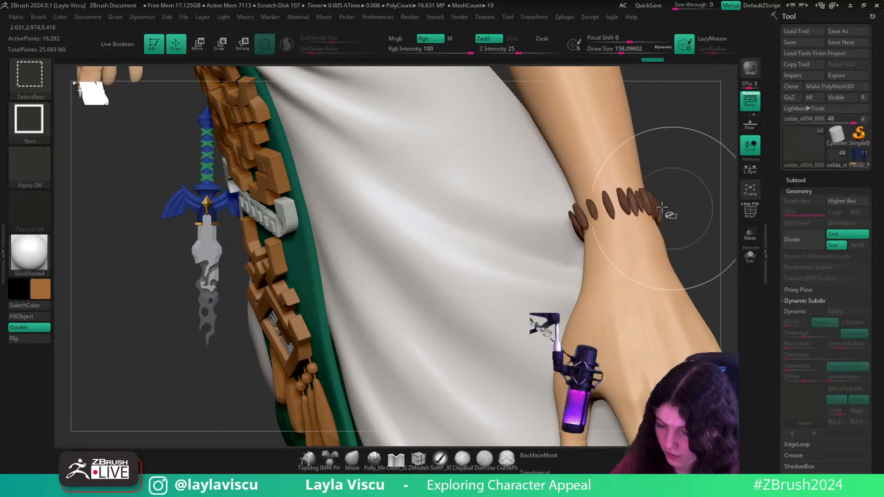
pyautogui.keyDown('ctrl'); pyautogui.keyDown('alt'); pyautogui.keyDown('shift'); pyautogui.click(641, 202); pyautogui.keyUp('shift'); pyautogui.keyUp('alt'); pyautogui.keyUp('ctrl')
pyautogui.moveTo(698, 205); pyautogui.dragTo(644, 205)
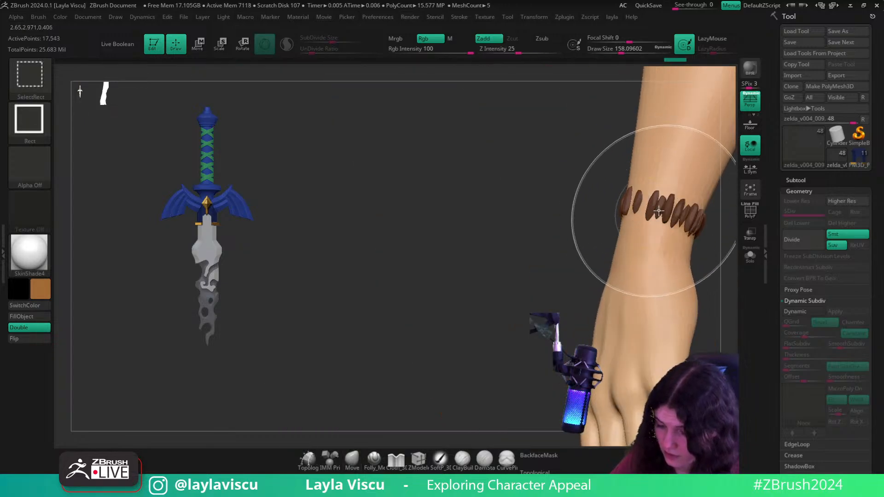
pyautogui.moveTo(718, 246); pyautogui.dragTo(604, 297)
pyautogui.keyDown('ctrl'); pyautogui.keyDown('alt'); pyautogui.keyDown('shift'); pyautogui.click(554, 256); pyautogui.keyUp('shift'); pyautogui.keyUp('alt'); pyautogui.keyUp('ctrl')
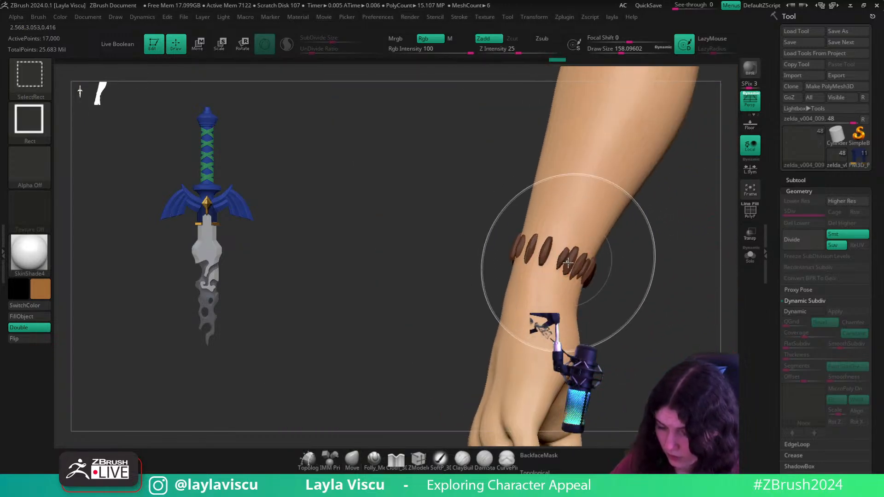
pyautogui.keyDown('ctrl'); pyautogui.keyDown('alt'); pyautogui.keyDown('shift'); pyautogui.click(568, 262); pyautogui.keyUp('shift'); pyautogui.keyUp('alt'); pyautogui.keyUp('ctrl')
pyautogui.moveTo(645, 272); pyautogui.dragTo(614, 276)
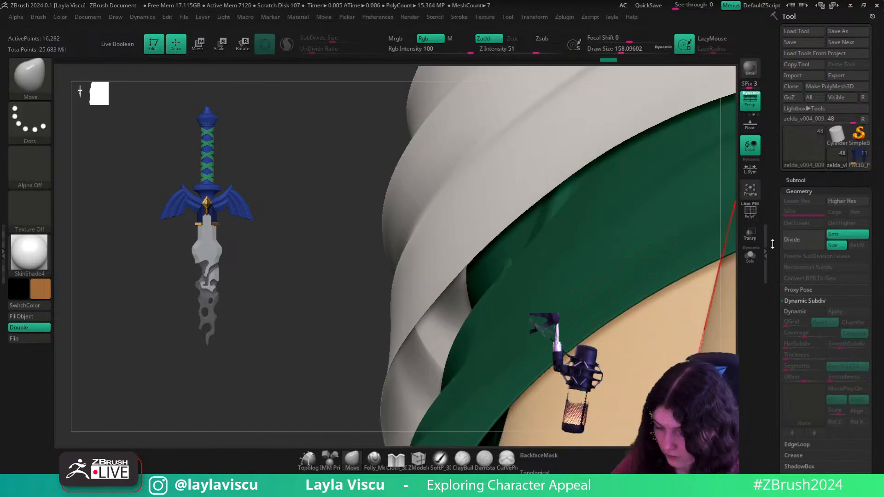
# - Solo the bracelet, finish hiding the surplus beads around its loop, and delete the hidden beads
pyautogui.click(750, 255)
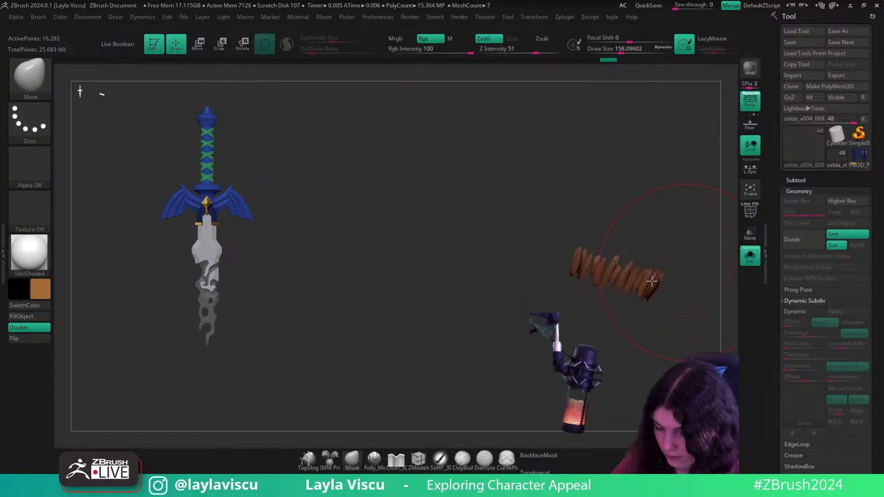
pyautogui.keyDown('ctrl'); pyautogui.keyDown('alt'); pyautogui.keyDown('shift'); pyautogui.click(617, 281); pyautogui.keyUp('shift'); pyautogui.keyUp('alt'); pyautogui.keyUp('ctrl')
pyautogui.moveTo(621, 284); pyautogui.dragTo(635, 290)
pyautogui.keyDown('ctrl'); pyautogui.keyDown('alt'); pyautogui.keyDown('shift'); pyautogui.click(647, 286); pyautogui.keyUp('shift'); pyautogui.keyUp('alt'); pyautogui.keyUp('ctrl')
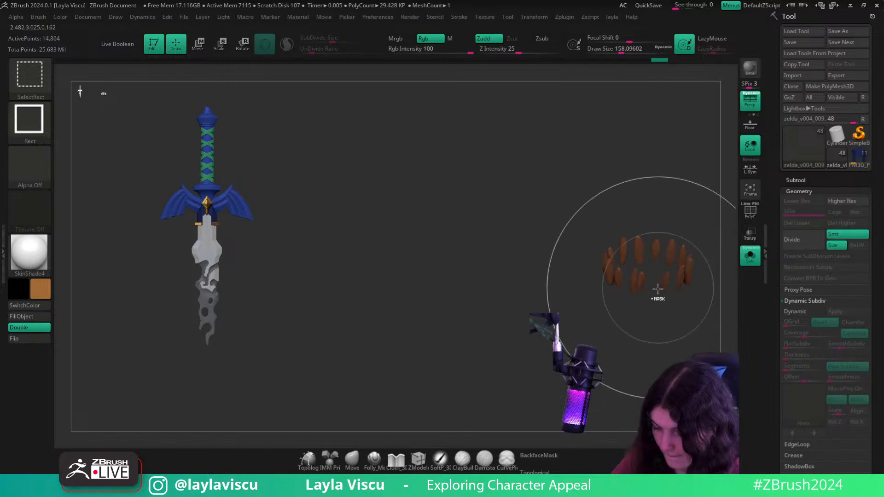
pyautogui.keyDown('ctrl'); pyautogui.keyDown('shift'); pyautogui.click(658, 289); pyautogui.keyUp('shift'); pyautogui.keyUp('ctrl')
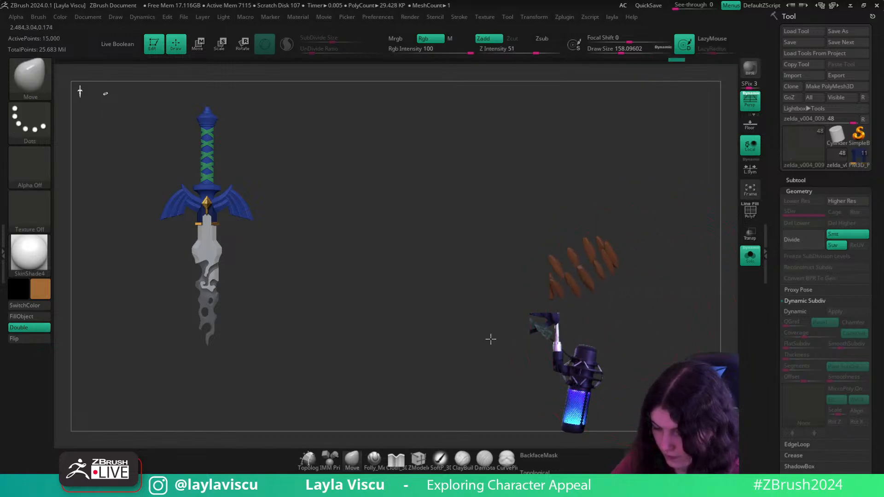
pyautogui.moveTo(491, 340); pyautogui.dragTo(674, 247)
pyautogui.press('space')
pyautogui.click(669, 149)
pyautogui.keyDown('ctrl'); pyautogui.moveTo(491, 255); pyautogui.dragTo(691, 280, button='right'); pyautogui.keyUp('ctrl')
pyautogui.click(749, 256)
pyautogui.keyDown('ctrl'); pyautogui.moveTo(561, 280); pyautogui.dragTo(530, 296, button='right'); pyautogui.keyUp('ctrl')
pyautogui.press('w')
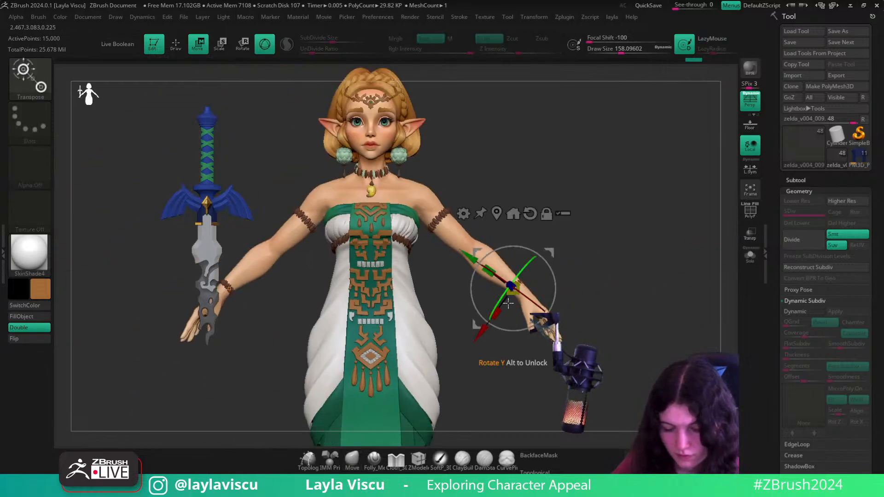
pyautogui.click(351, 459)
pyautogui.keyDown('alt'); pyautogui.moveTo(602, 380); pyautogui.dragTo(716, 360, button='right'); pyautogui.keyUp('alt')
# - Isolate the thinned-out bracelet in Solo mode and delete the full bracelet on the opposite wrist
pyautogui.click(750, 259)
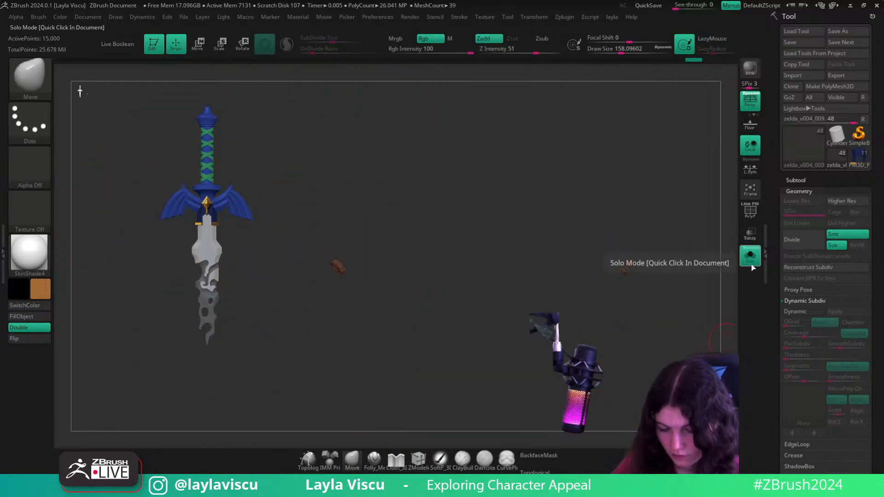
pyautogui.click(750, 259)
pyautogui.click(748, 259)
pyautogui.keyDown('ctrl'); pyautogui.keyDown('shift'); pyautogui.moveTo(581, 228); pyautogui.dragTo(660, 324); pyautogui.keyUp('shift'); pyautogui.keyUp('ctrl')
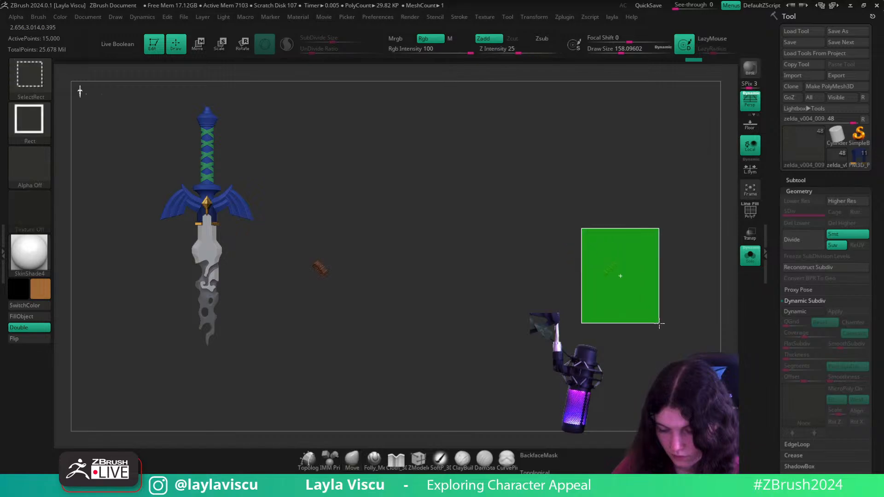
pyautogui.keyDown('ctrl'); pyautogui.keyDown('shift'); pyautogui.moveTo(577, 232); pyautogui.dragTo(655, 328); pyautogui.keyUp('shift'); pyautogui.keyUp('ctrl')
pyautogui.press('1')
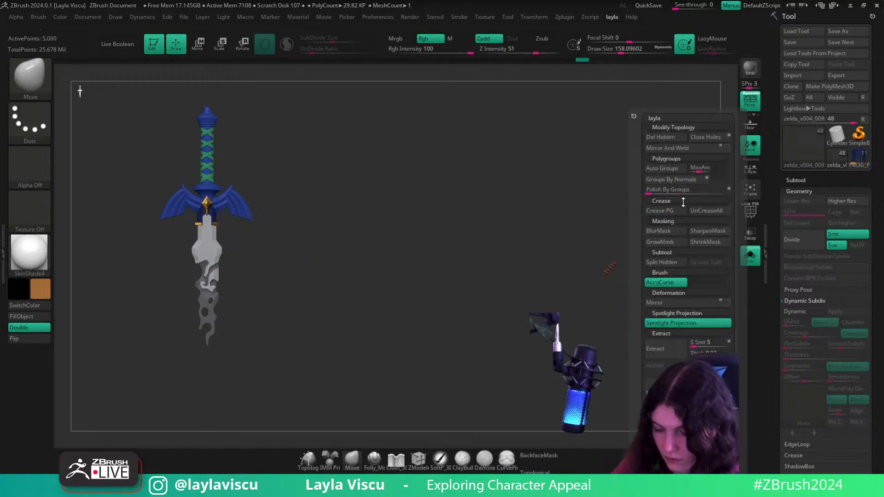
pyautogui.click(662, 138)
pyautogui.keyDown('ctrl'); pyautogui.moveTo(660, 310); pyautogui.dragTo(684, 280, button='right'); pyautogui.keyUp('ctrl')
pyautogui.click(748, 259)
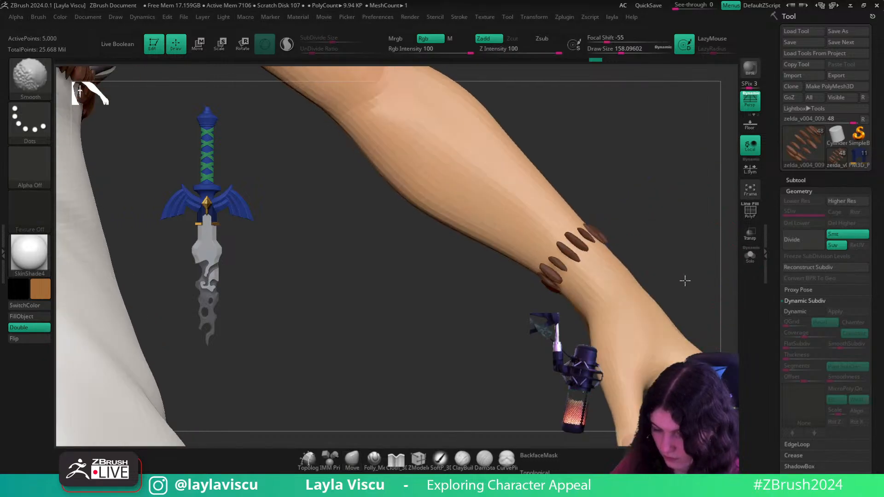
# - Set the Move brush's draw size to about 116 for working on the thinned-out wrist bracelet
pyautogui.moveTo(657, 244)
pyautogui.keyDown('ctrl'); pyautogui.mouseDown(button='right')
pyautogui.moveTo(557, 266)
pyautogui.moveTo(591, 299)
pyautogui.mouseUp(button='right'); pyautogui.keyUp('ctrl')
pyautogui.keyDown('ctrl'); pyautogui.moveTo(556, 272); pyautogui.dragTo(570, 295, button='right'); pyautogui.keyUp('ctrl')
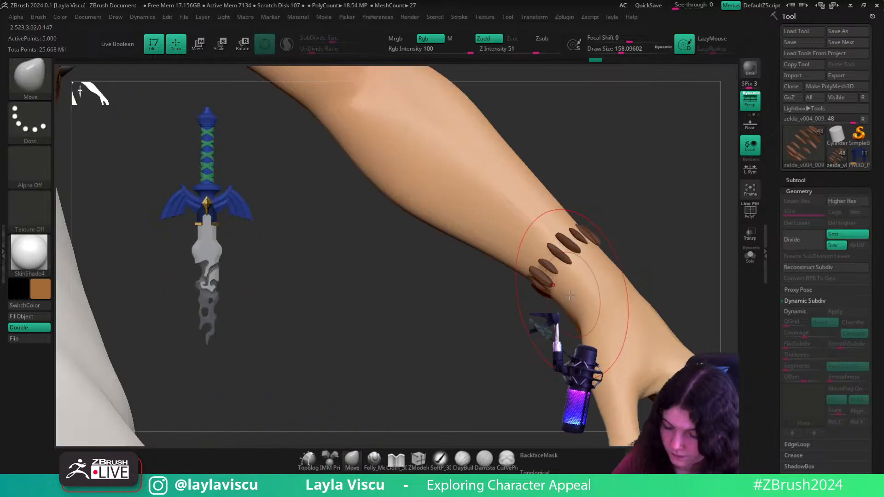
pyautogui.press('s')
pyautogui.moveTo(569, 295); pyautogui.dragTo(565, 296)
pyautogui.moveTo(656, 292)
pyautogui.mouseDown(button='right')
pyautogui.moveTo(673, 287)
pyautogui.moveTo(667, 282)
pyautogui.mouseUp(button='right')
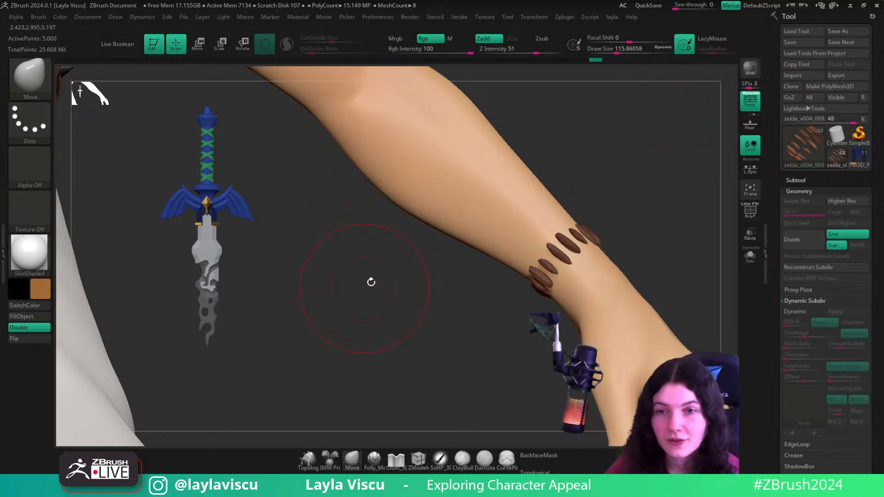
pyautogui.press('f')
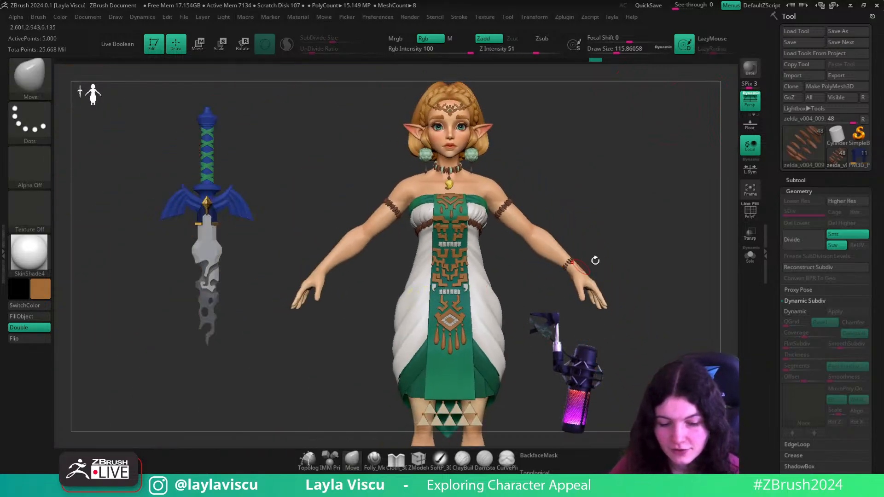
# - Switch to the sword tool and replace the old snapshot on the canvas with a new one of the sword
pyautogui.click(852, 157)
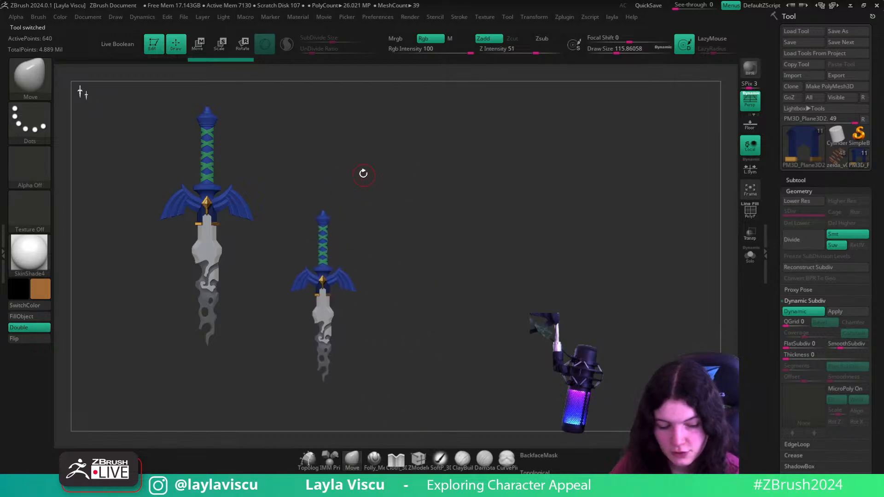
pyautogui.hotkey('ctrl', 'n')
pyautogui.moveTo(381, 229)
pyautogui.keyDown('alt'); pyautogui.mouseDown(button='right')
pyautogui.moveTo(281, 171)
pyautogui.moveTo(306, 184)
pyautogui.moveTo(381, 181)
pyautogui.moveTo(316, 173)
pyautogui.moveTo(324, 174)
pyautogui.moveTo(321, 187)
pyautogui.moveTo(492, 211)
pyautogui.mouseUp(button='right'); pyautogui.keyUp('alt')
pyautogui.hotkey('shift', 's')
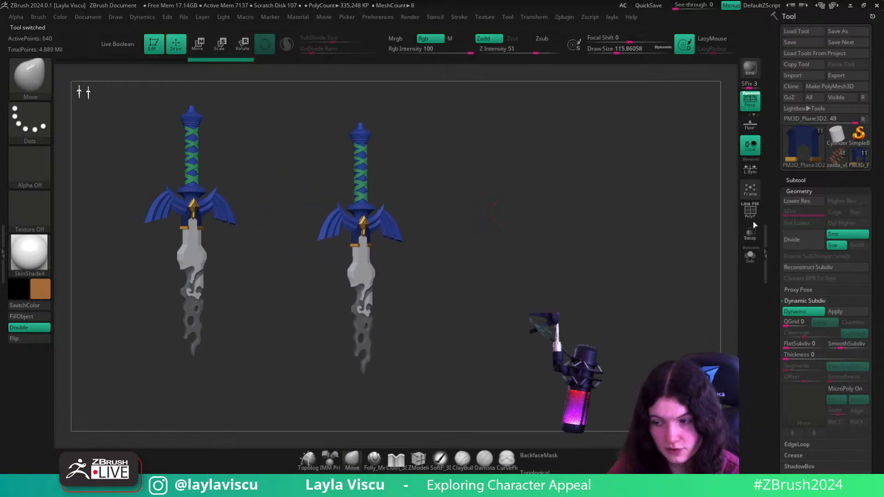
# - Switch back to the Zelda character tool and bring the thinned-out wrist bracelet into close view
pyautogui.click(843, 164)
pyautogui.keyDown('ctrl'); pyautogui.moveTo(614, 244); pyautogui.dragTo(576, 236, button='right'); pyautogui.keyUp('ctrl')
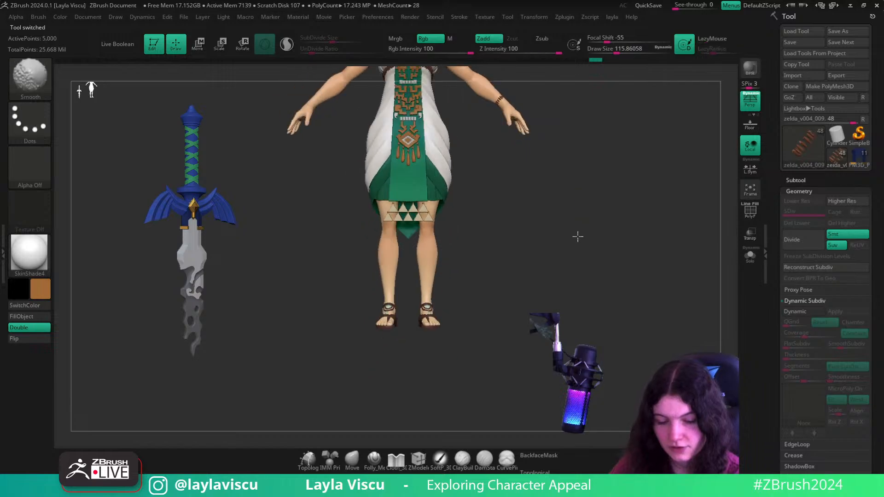
pyautogui.keyDown('alt'); pyautogui.moveTo(598, 198); pyautogui.dragTo(614, 287, button='right'); pyautogui.keyUp('alt')
pyautogui.keyDown('alt'); pyautogui.moveTo(606, 249); pyautogui.dragTo(633, 303, button='right'); pyautogui.keyUp('alt')
pyautogui.keyDown('ctrl'); pyautogui.moveTo(433, 212); pyautogui.dragTo(587, 249, button='right'); pyautogui.keyUp('ctrl')
pyautogui.keyDown('ctrl'); pyautogui.moveTo(506, 225); pyautogui.dragTo(639, 224, button='right'); pyautogui.keyUp('ctrl')
pyautogui.moveTo(647, 258); pyautogui.dragTo(628, 248, button='right')
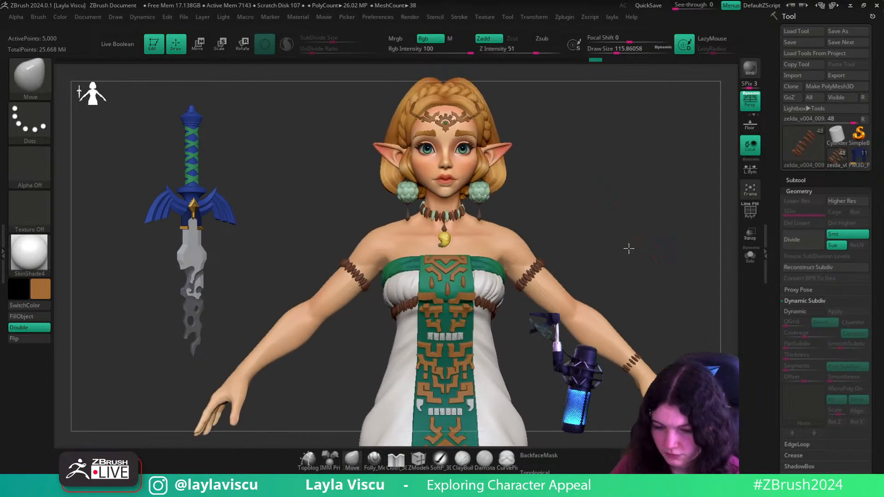
pyautogui.keyDown('alt'); pyautogui.moveTo(641, 317); pyautogui.dragTo(545, 166, button='right'); pyautogui.keyUp('alt')
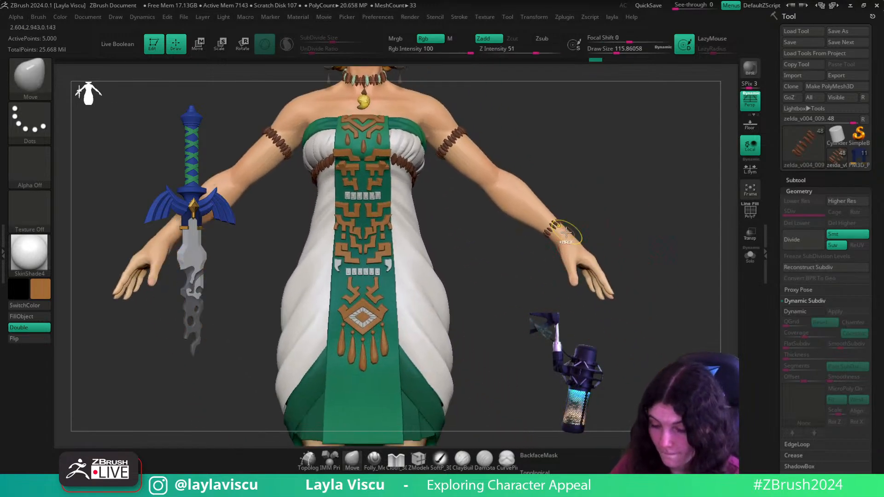
pyautogui.keyDown('ctrl'); pyautogui.moveTo(564, 233); pyautogui.dragTo(731, 275, button='right'); pyautogui.keyUp('ctrl')
pyautogui.moveTo(644, 222); pyautogui.dragTo(656, 222, button='right')
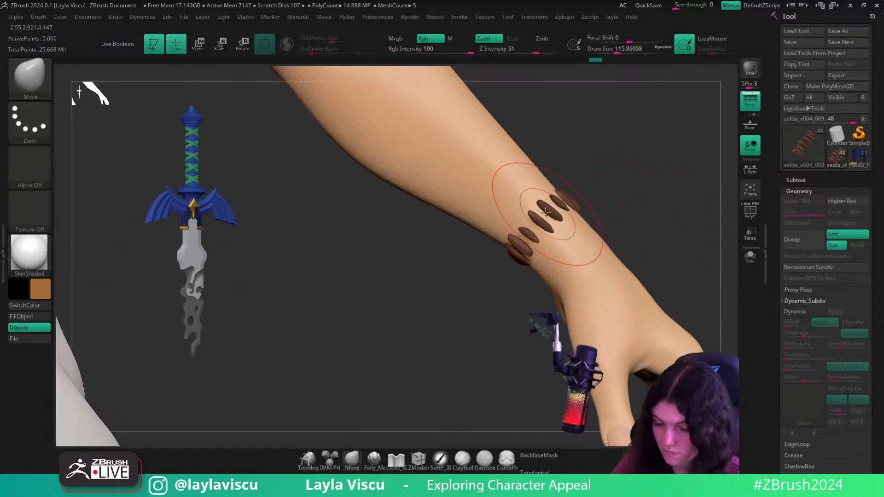
# - Mask every bead of the wrist bracelet except one on top of the wrist and enlarge that bead with the gizmo
pyautogui.keyDown('ctrl'); pyautogui.keyDown('shift'); pyautogui.click(548, 211); pyautogui.keyUp('shift'); pyautogui.keyUp('ctrl')
pyautogui.keyDown('ctrl'); pyautogui.click(656, 184); pyautogui.keyUp('ctrl')
pyautogui.keyDown('ctrl'); pyautogui.keyDown('shift'); pyautogui.click(660, 183); pyautogui.keyUp('shift'); pyautogui.keyUp('ctrl')
pyautogui.press('w')
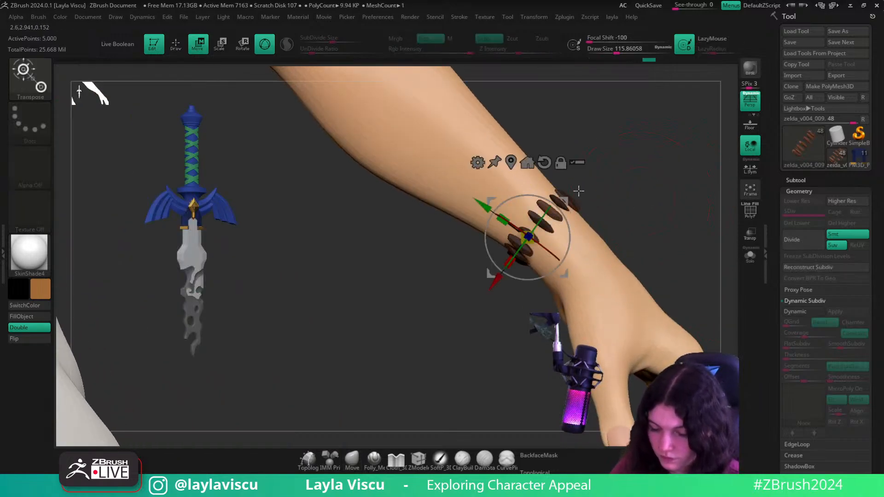
pyautogui.moveTo(556, 220); pyautogui.dragTo(559, 222)
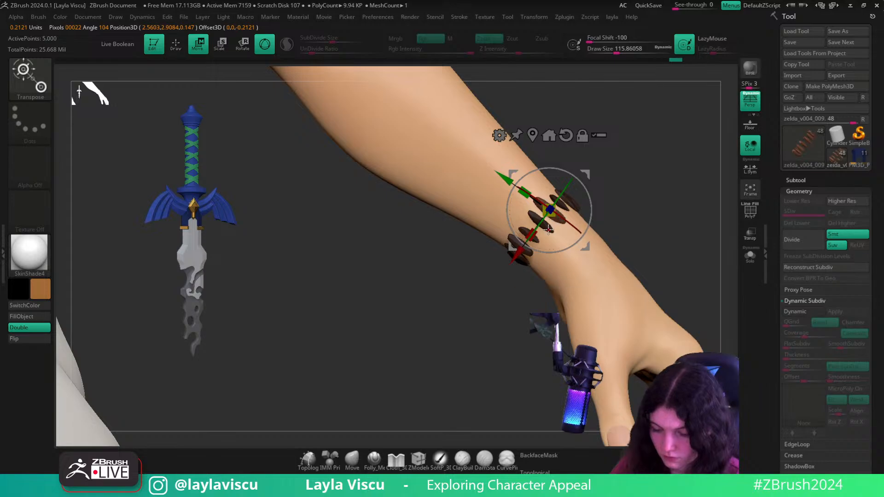
# - Unmask the next two beads one at a time, centre the gizmo on each with reset orientation, and enlarge them
pyautogui.keyDown('ctrl'); pyautogui.click(547, 229); pyautogui.keyUp('ctrl')
pyautogui.keyDown('alt'); pyautogui.click(564, 154); pyautogui.keyUp('alt')
pyautogui.click(530, 153)
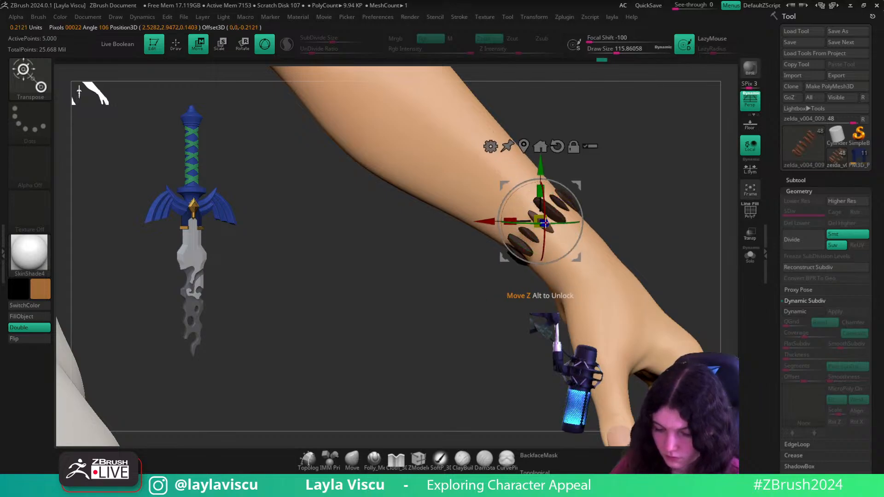
pyautogui.click(530, 237)
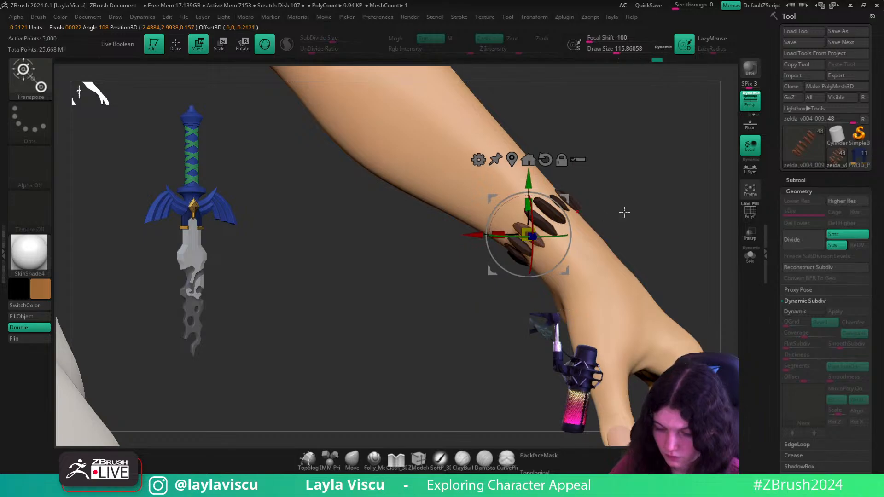
pyautogui.moveTo(624, 212); pyautogui.dragTo(576, 230)
pyautogui.click(537, 175)
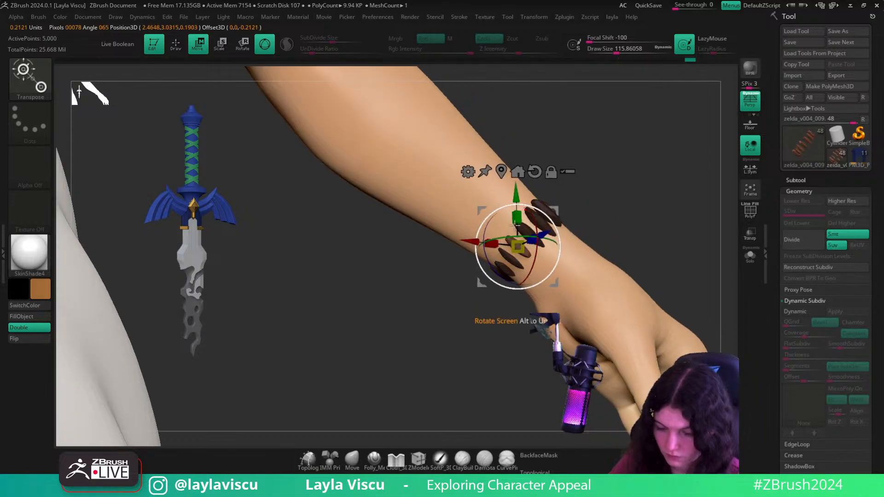
# - Unmask the small bead near the underside of the wrist and scale it up around its own centre
pyautogui.click(516, 265)
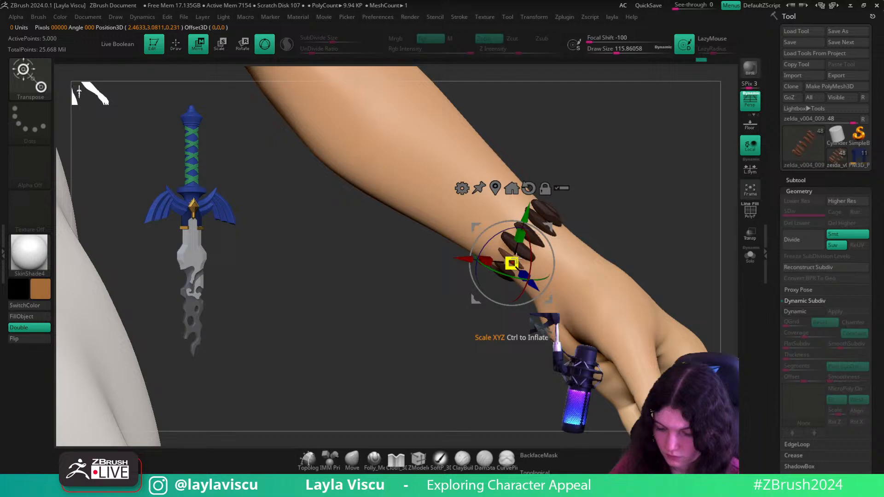
pyautogui.keyDown('alt'); pyautogui.click(522, 198); pyautogui.keyUp('alt')
pyautogui.keyDown('alt'); pyautogui.click(512, 257); pyautogui.keyUp('alt')
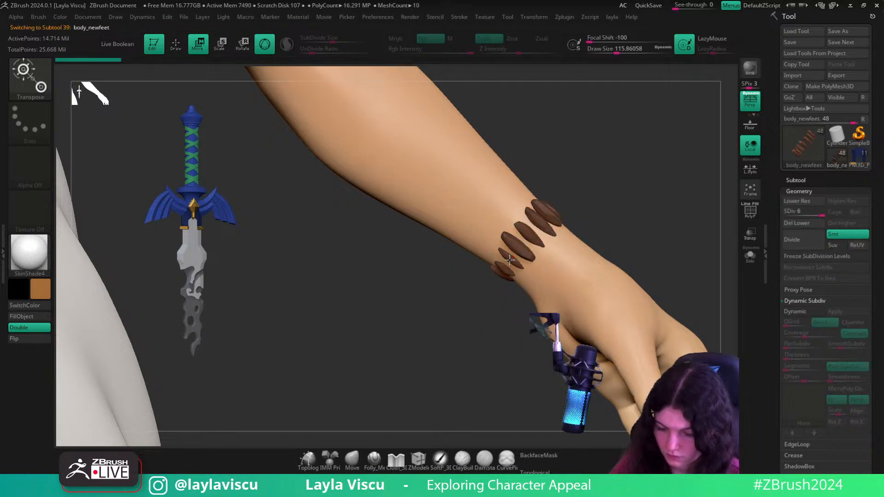
pyautogui.keyDown('alt'); pyautogui.click(510, 259); pyautogui.keyUp('alt')
pyautogui.keyDown('alt'); pyautogui.click(505, 121); pyautogui.keyUp('alt')
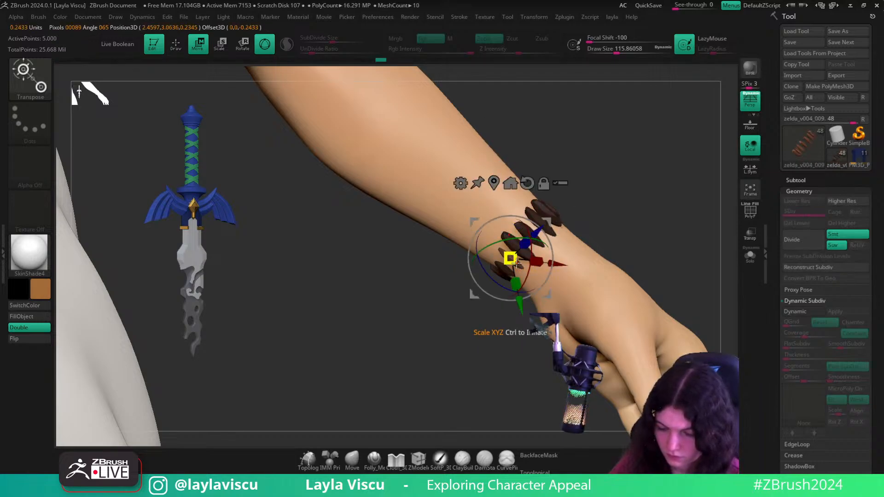
# - Solo the bracelet, centre the gizmo on the next bead, and undo the last changes
pyautogui.moveTo(608, 193); pyautogui.dragTo(653, 189)
pyautogui.click(748, 256)
pyautogui.moveTo(711, 202); pyautogui.dragTo(691, 191)
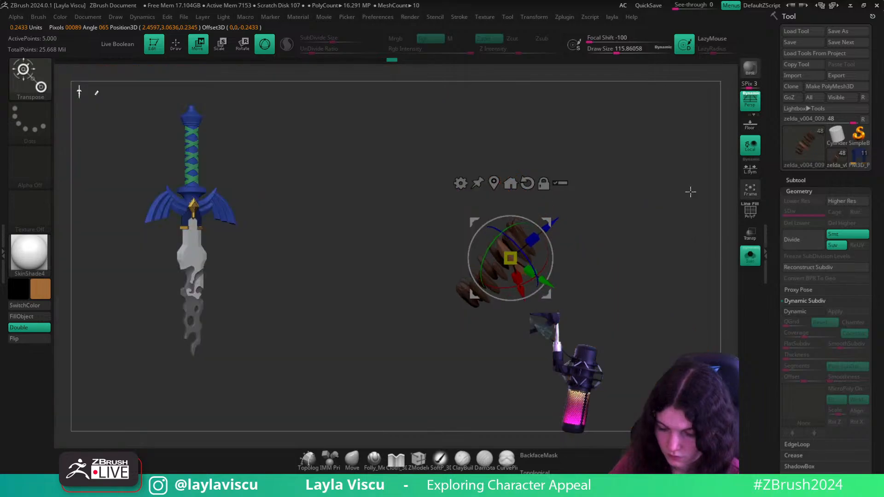
pyautogui.keyDown('alt'); pyautogui.click(497, 271); pyautogui.keyUp('alt')
pyautogui.moveTo(508, 238); pyautogui.dragTo(489, 226)
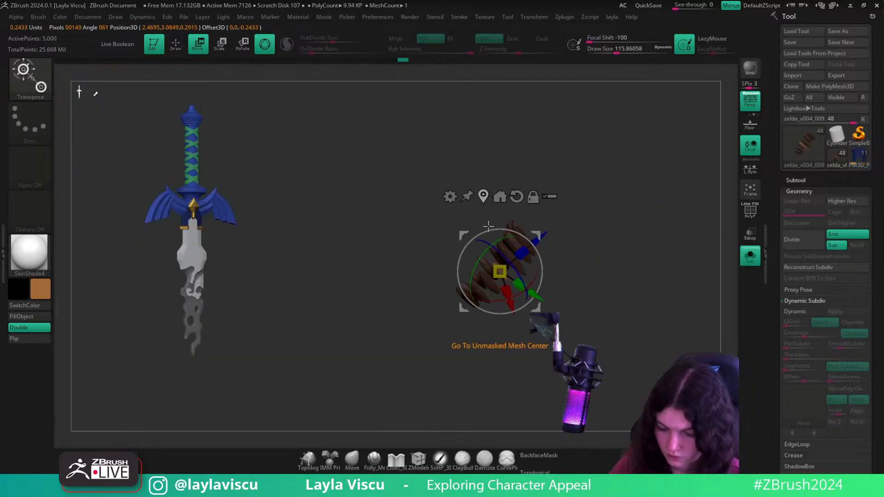
pyautogui.hotkey('ctrl', 'z')
pyautogui.hotkey('ctrl', 'z')
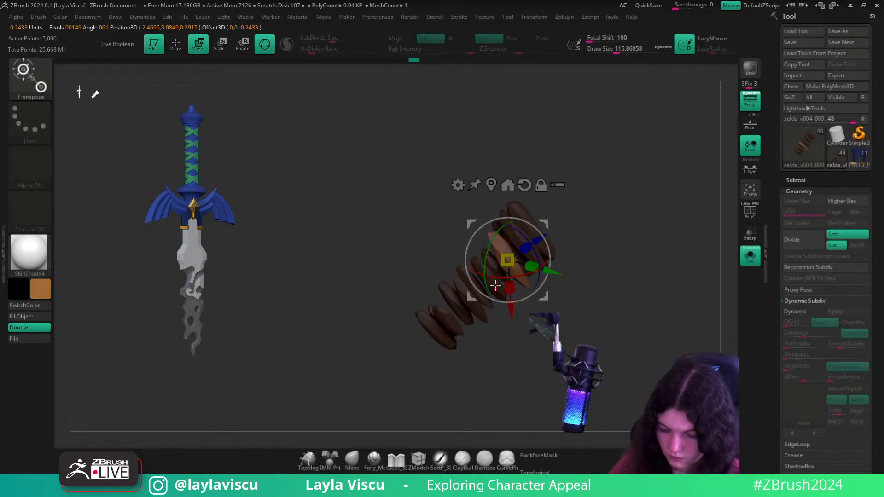
# - Centre the gizmo on the bead beside the last one and scale it up uniformly
pyautogui.keyDown('alt'); pyautogui.click(497, 289); pyautogui.keyUp('alt')
pyautogui.keyDown('alt'); pyautogui.click(480, 212); pyautogui.keyUp('alt')
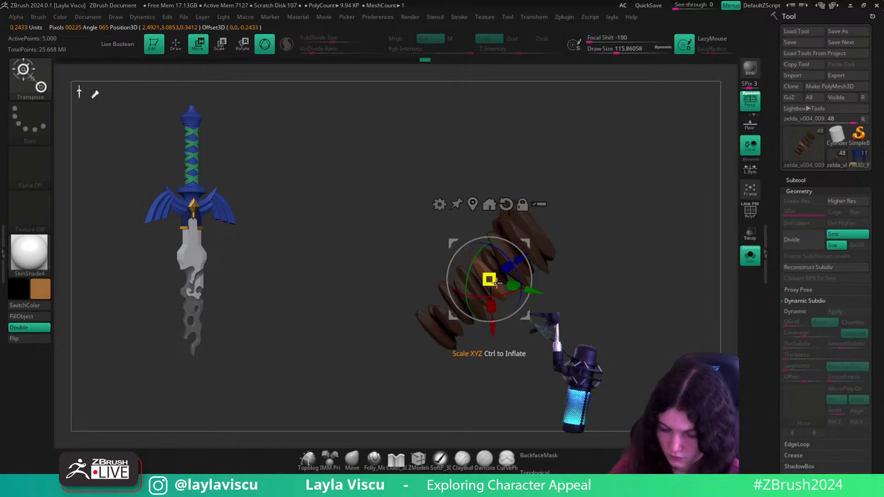
pyautogui.moveTo(489, 279); pyautogui.dragTo(508, 269)
pyautogui.moveTo(580, 249); pyautogui.dragTo(637, 219)
# - Unmask the following bead, reset the gizmo orientation, and scale it up to about 1.39 times its size
pyautogui.keyDown('alt'); pyautogui.click(470, 300); pyautogui.keyUp('alt')
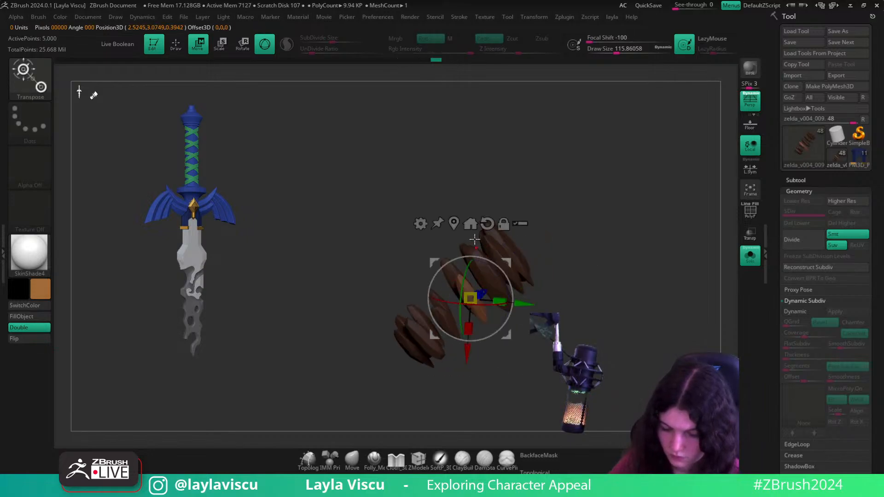
pyautogui.click(487, 224)
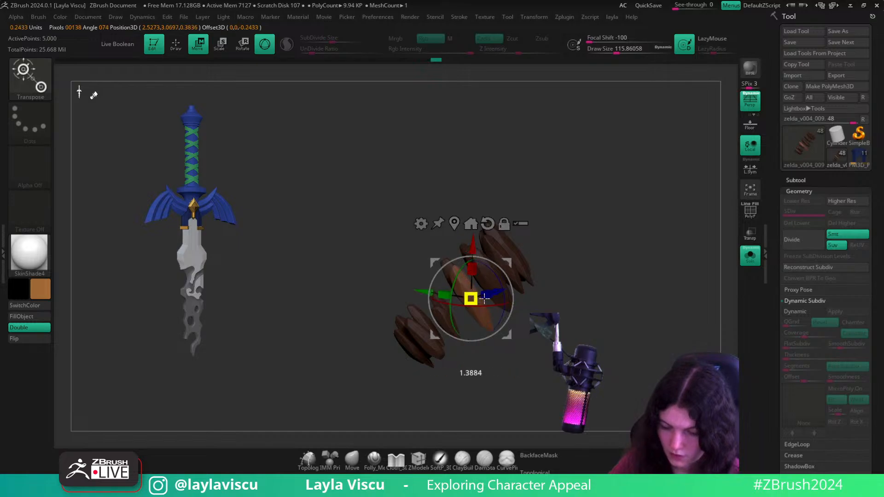
pyautogui.moveTo(612, 313); pyautogui.dragTo(639, 256)
# - Enlarge two more beads along the loop individually, scaling the second by about 1.16
pyautogui.keyDown('alt'); pyautogui.click(497, 247); pyautogui.keyUp('alt')
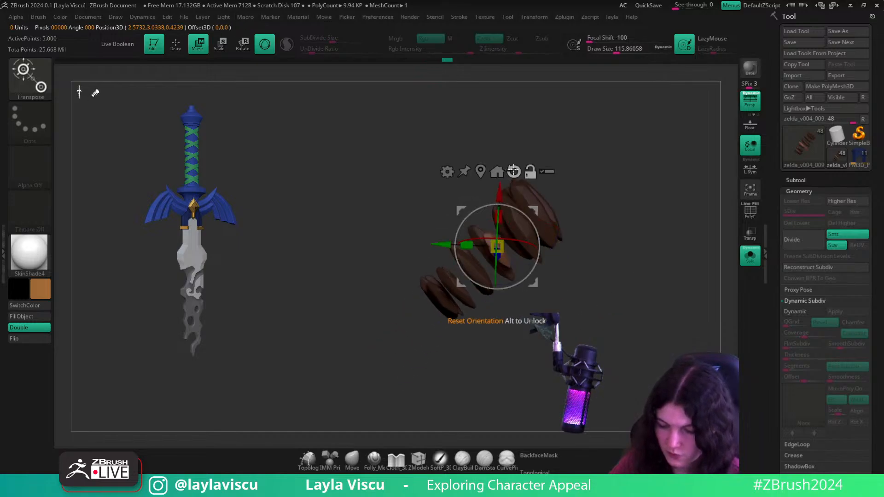
pyautogui.click(514, 171)
pyautogui.moveTo(531, 258); pyautogui.dragTo(516, 270, button='right')
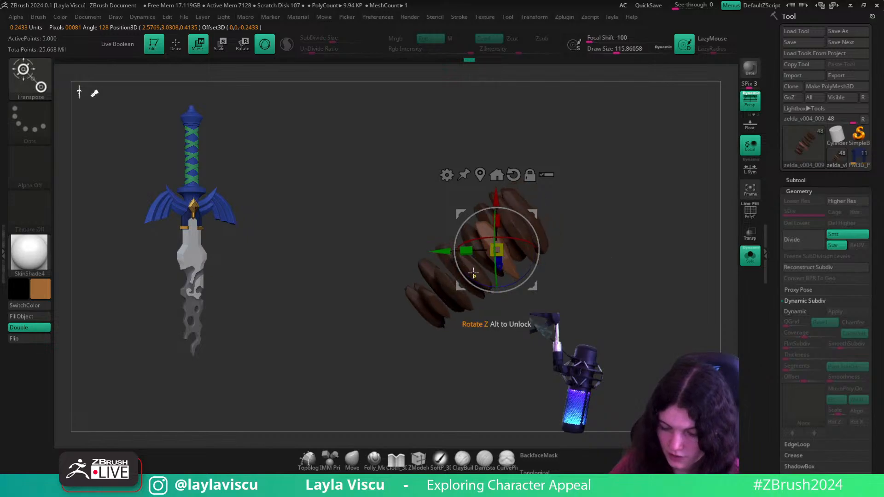
pyautogui.keyDown('ctrl'); pyautogui.click(471, 264); pyautogui.keyUp('ctrl')
pyautogui.click(455, 189)
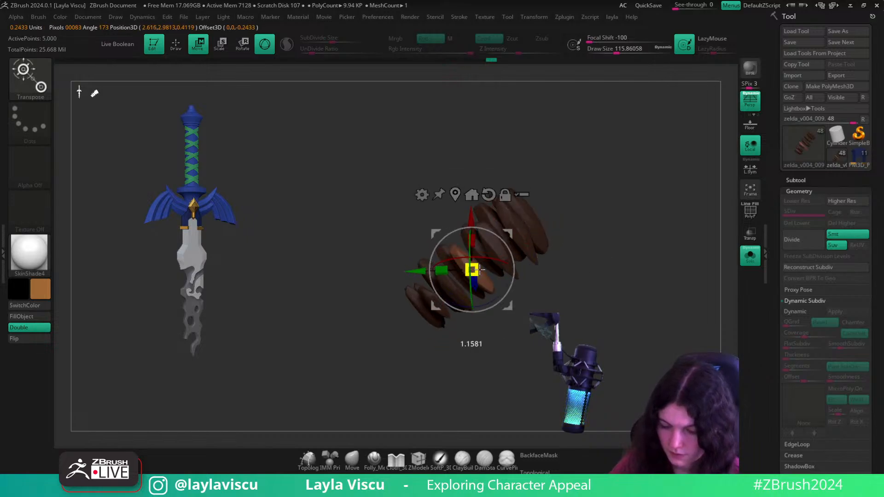
# - Unmask the next bead on the far side of the loop, reset the gizmo orientation, and resize it
pyautogui.moveTo(601, 285); pyautogui.dragTo(561, 313)
pyautogui.keyDown('alt'); pyautogui.moveTo(561, 313); pyautogui.dragTo(602, 274); pyautogui.keyUp('alt')
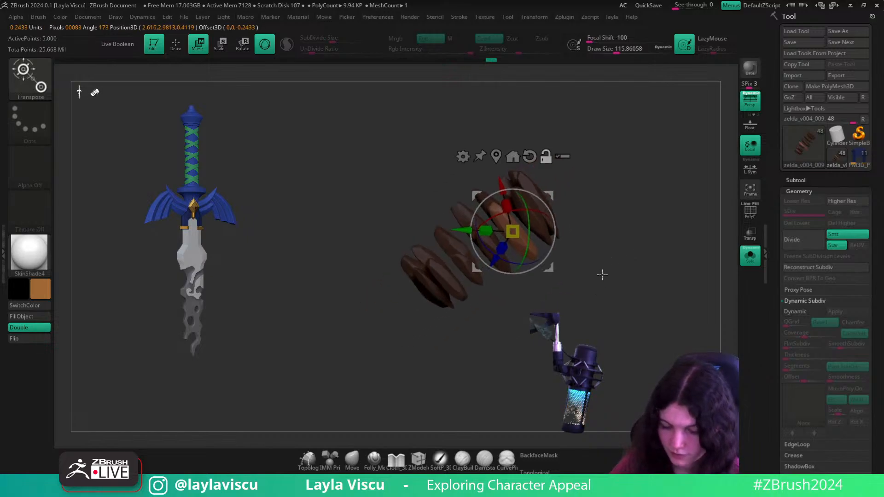
pyautogui.keyDown('alt'); pyautogui.moveTo(482, 261); pyautogui.dragTo(490, 195); pyautogui.keyUp('alt')
pyautogui.keyDown('ctrl'); pyautogui.click(491, 257); pyautogui.keyUp('ctrl')
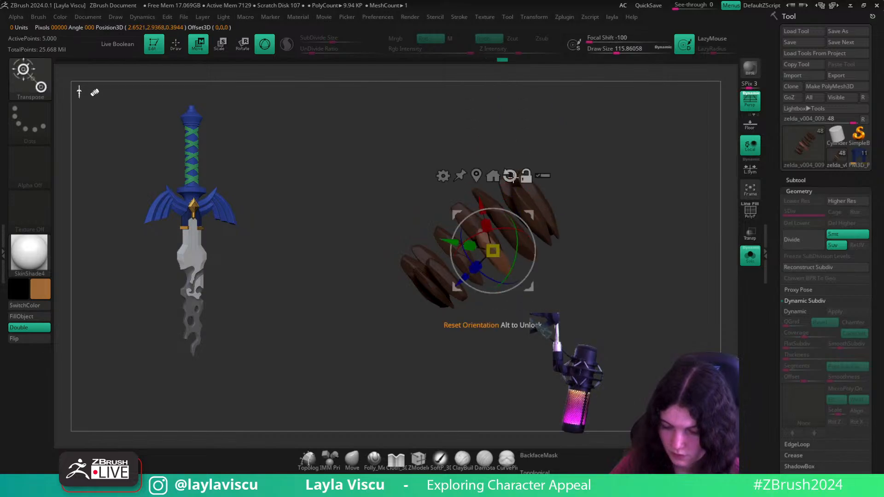
pyautogui.click(510, 176)
pyautogui.moveTo(504, 260); pyautogui.dragTo(506, 260)
# - Isolate the neighbouring bead from the mask and centre the gizmo on it for uniform scaling
pyautogui.moveTo(505, 260); pyautogui.dragTo(474, 269, button='right')
pyautogui.keyDown('ctrl'); pyautogui.click(471, 267); pyautogui.keyUp('ctrl')
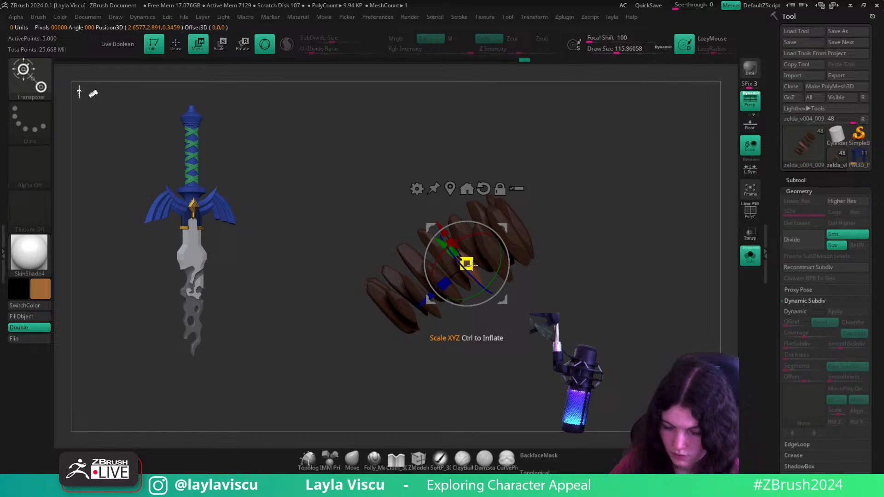
pyautogui.keyDown('alt'); pyautogui.click(483, 188); pyautogui.keyUp('alt')
pyautogui.moveTo(620, 322); pyautogui.dragTo(589, 322)
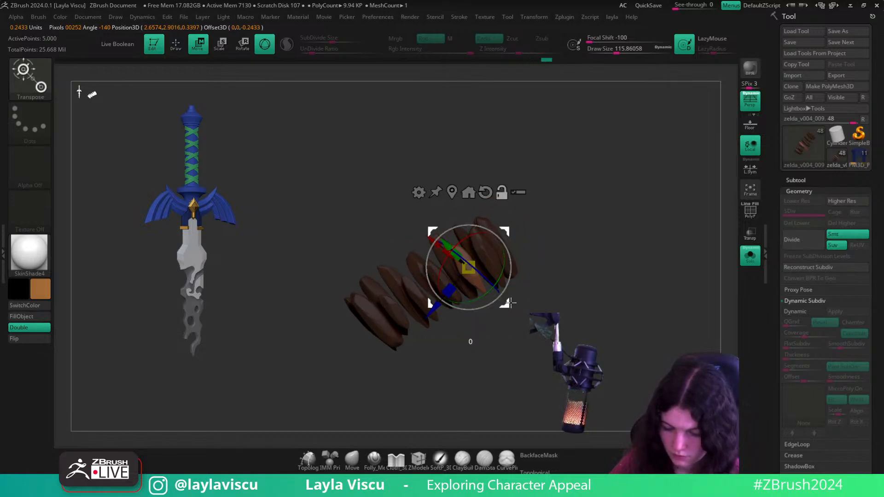
# - Adjust the current bead, then unmask the adjacent one and scale it around its own centre
pyautogui.keyDown('alt'); pyautogui.moveTo(510, 303); pyautogui.dragTo(508, 210); pyautogui.keyUp('alt')
pyautogui.keyDown('ctrl'); pyautogui.click(440, 288); pyautogui.keyUp('ctrl')
pyautogui.keyDown('alt'); pyautogui.click(459, 209); pyautogui.keyUp('alt')
pyautogui.keyDown('alt'); pyautogui.click(426, 209); pyautogui.keyUp('alt')
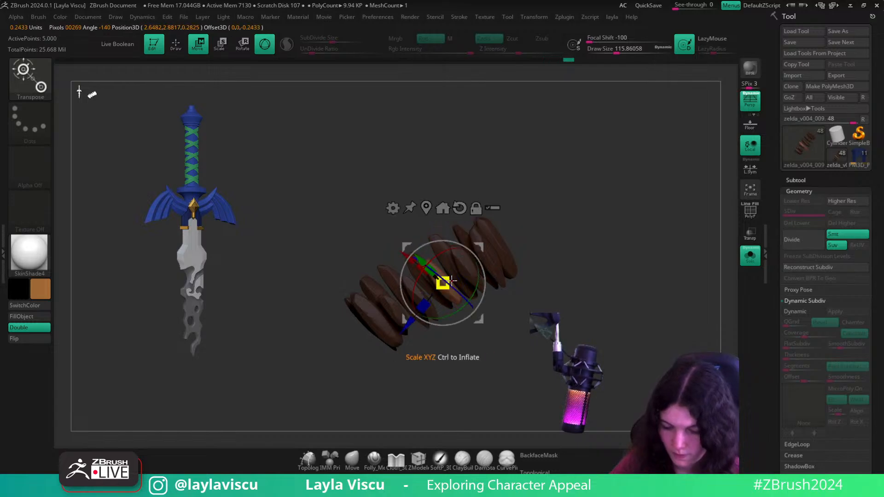
pyautogui.keyDown('alt'); pyautogui.moveTo(605, 315); pyautogui.dragTo(642, 284); pyautogui.keyUp('alt')
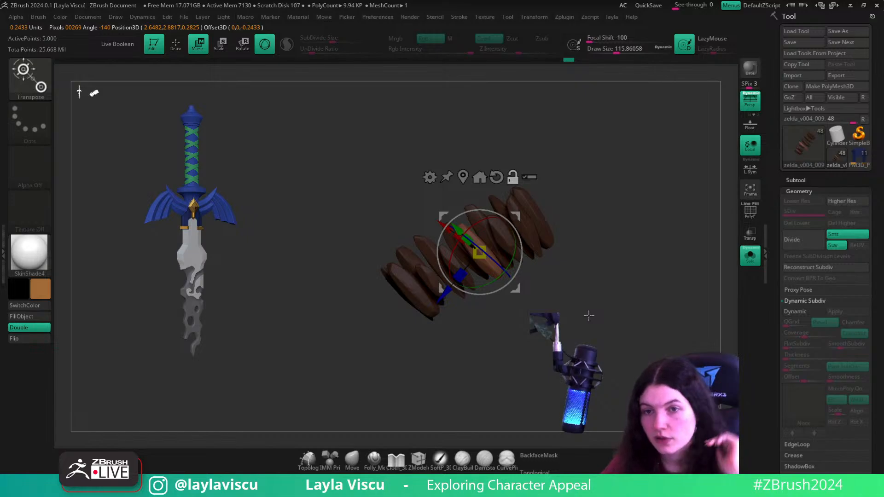
# - Unmask the next bead in the middle of the row and adjust it with the gizmo
pyautogui.moveTo(520, 303); pyautogui.dragTo(528, 289)
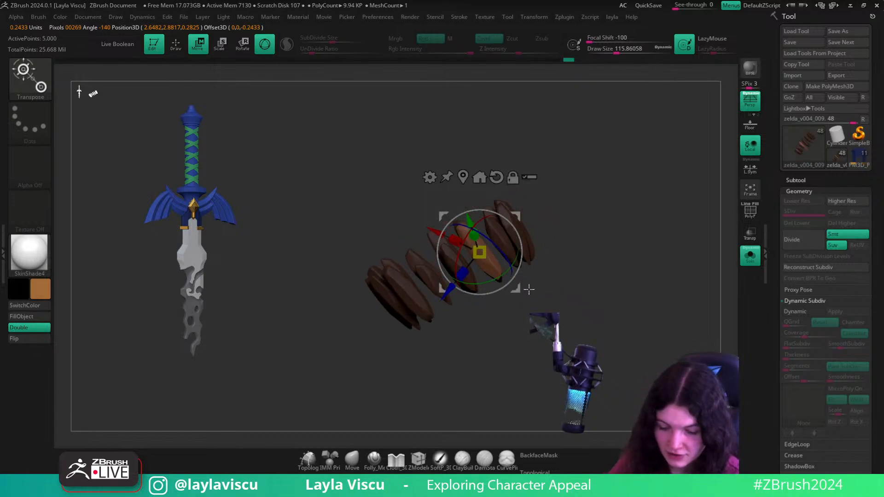
pyautogui.keyDown('ctrl'); pyautogui.click(449, 255); pyautogui.keyUp('ctrl')
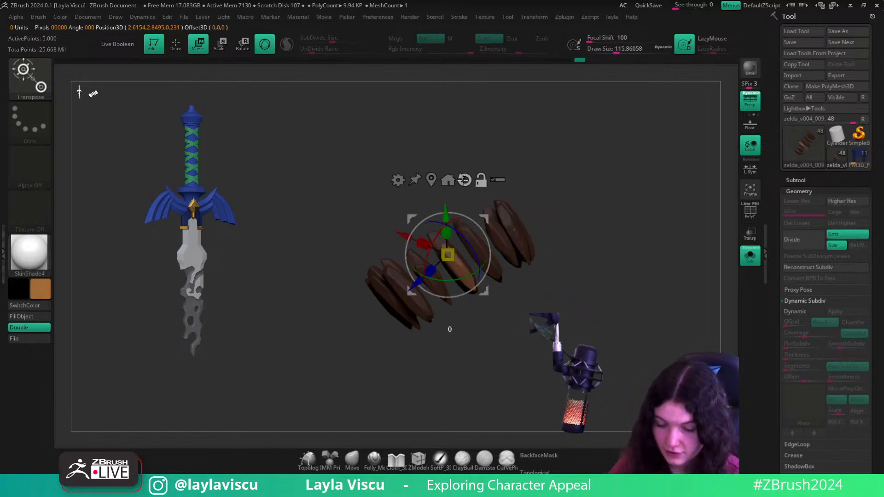
pyautogui.moveTo(446, 215); pyautogui.dragTo(450, 235)
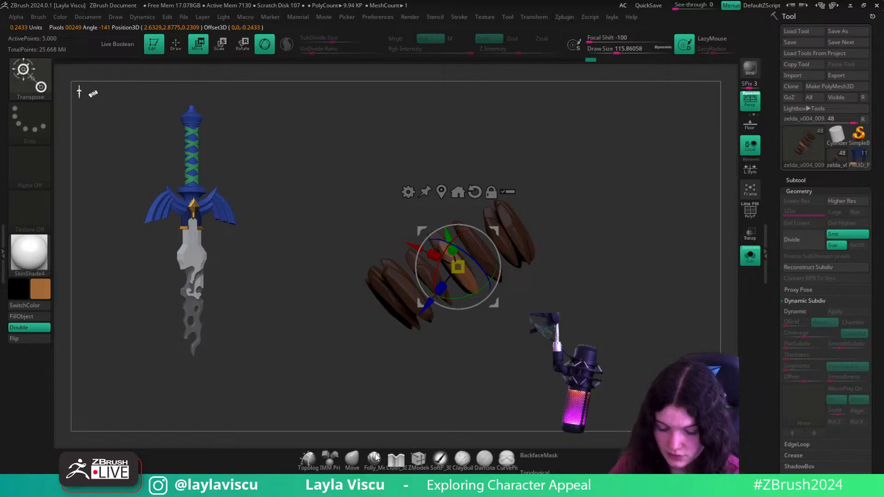
# - Mask all beads except the remaining small one, enlarge it with the gizmo, and clear the mask
pyautogui.click(352, 459)
pyautogui.keyDown('ctrl'); pyautogui.moveTo(465, 369); pyautogui.dragTo(482, 405); pyautogui.keyUp('ctrl')
pyautogui.keyDown('ctrl'); pyautogui.keyDown('shift'); pyautogui.click(434, 288); pyautogui.keyUp('shift'); pyautogui.keyUp('ctrl')
pyautogui.keyDown('ctrl'); pyautogui.keyDown('shift'); pyautogui.moveTo(621, 341); pyautogui.dragTo(600, 306); pyautogui.keyUp('shift'); pyautogui.keyUp('ctrl')
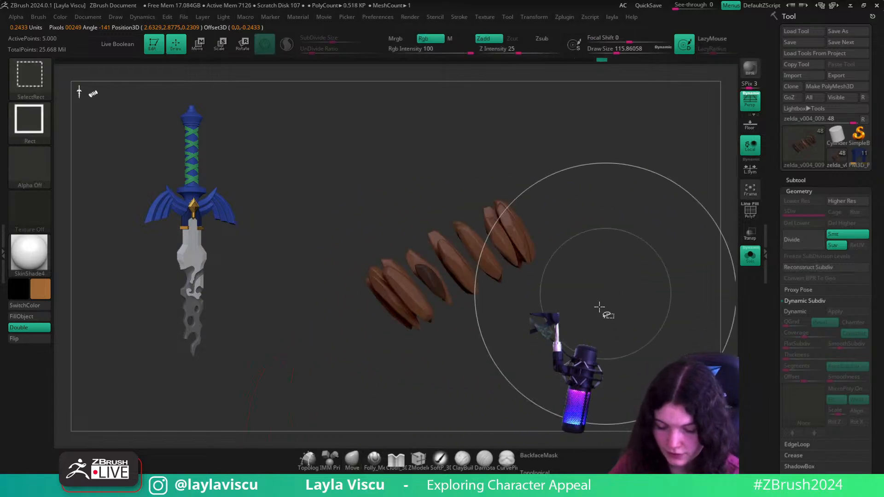
pyautogui.keyDown('ctrl'); pyautogui.click(594, 304); pyautogui.keyUp('ctrl')
pyautogui.keyDown('ctrl'); pyautogui.keyDown('shift'); pyautogui.click(552, 285); pyautogui.keyUp('shift'); pyautogui.keyUp('ctrl')
pyautogui.press('w')
pyautogui.click(442, 192)
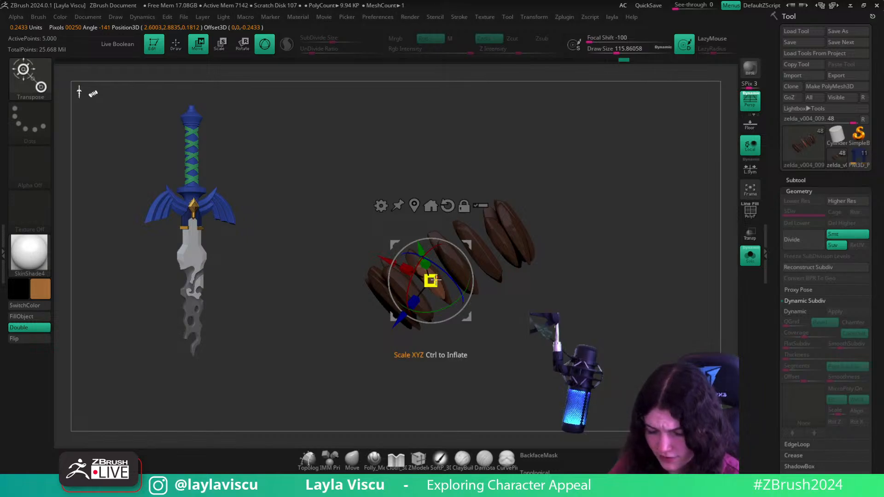
pyautogui.click(353, 459)
pyautogui.keyDown('ctrl'); pyautogui.moveTo(644, 322); pyautogui.dragTo(686, 316); pyautogui.keyUp('ctrl')
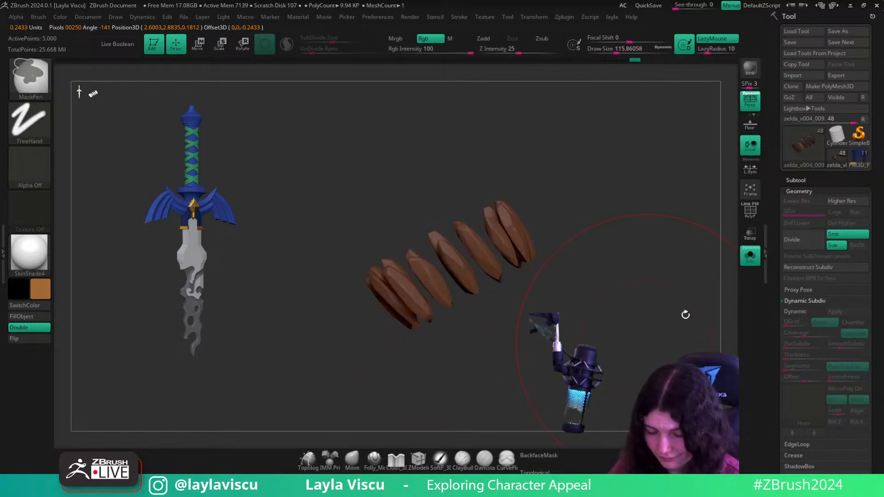
# - Turn off Solo mode and enable the Topological option for the Move brush at the wrist bracelet
pyautogui.click(749, 256)
pyautogui.moveTo(619, 278)
pyautogui.keyDown('alt'); pyautogui.mouseDown()
pyautogui.moveTo(539, 274)
pyautogui.moveTo(569, 353)
pyautogui.moveTo(582, 260)
pyautogui.moveTo(575, 307)
pyautogui.mouseUp(); pyautogui.keyUp('alt')
pyautogui.moveTo(552, 316)
pyautogui.keyDown('alt'); pyautogui.mouseDown(button='right')
pyautogui.moveTo(611, 290)
pyautogui.moveTo(517, 296)
pyautogui.moveTo(507, 312)
pyautogui.mouseUp(button='right'); pyautogui.keyUp('alt')
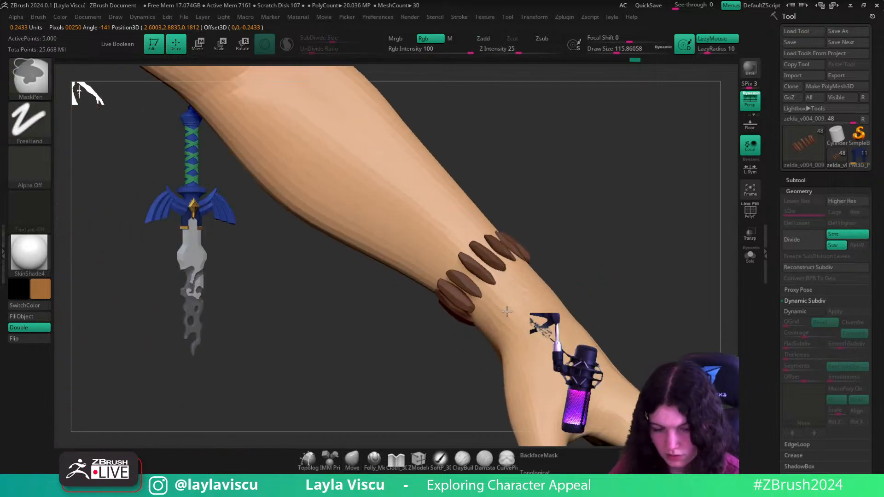
pyautogui.click(543, 473)
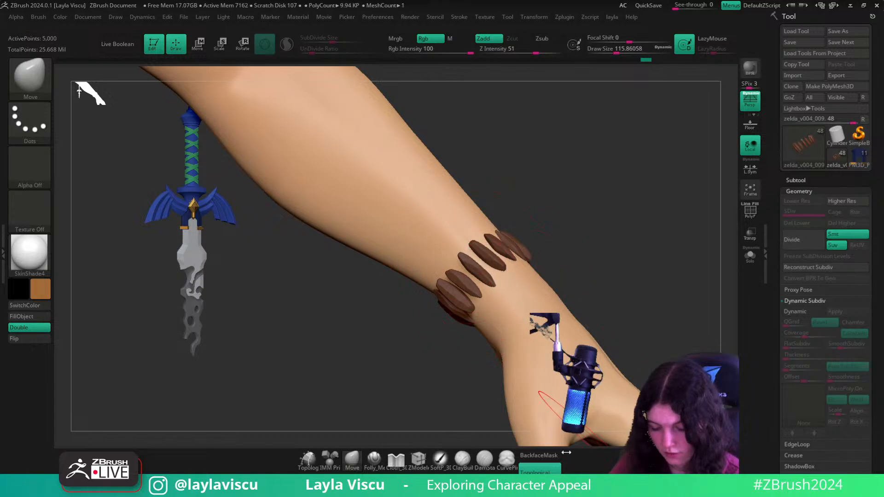
# - Nudge the wrist bracelet's beads with the Move brush, then mirror and weld the bracelet onto the other wrist
pyautogui.keyDown('alt'); pyautogui.click(449, 276); pyautogui.keyUp('alt')
pyautogui.moveTo(466, 254); pyautogui.dragTo(454, 263)
pyautogui.press('s')
pyautogui.keyDown('ctrl'); pyautogui.moveTo(616, 228); pyautogui.dragTo(479, 244, button='right'); pyautogui.keyUp('ctrl')
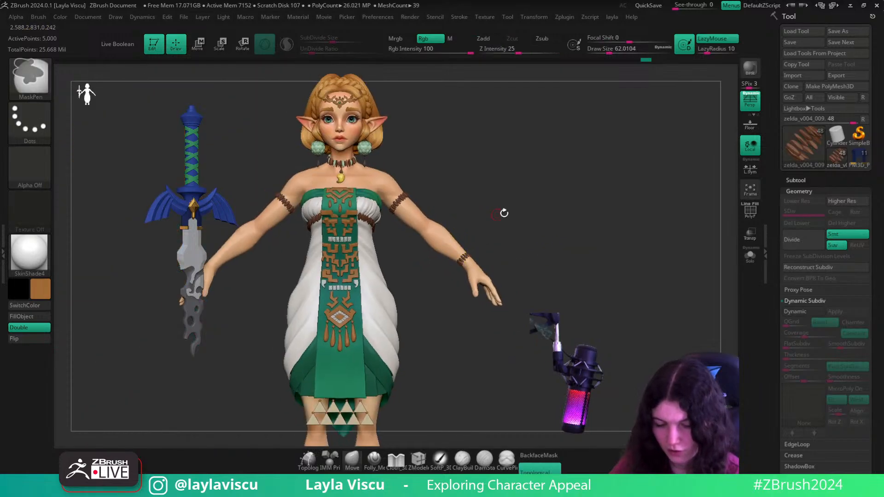
pyautogui.keyDown('alt'); pyautogui.moveTo(503, 212); pyautogui.dragTo(661, 237, button='right'); pyautogui.keyUp('alt')
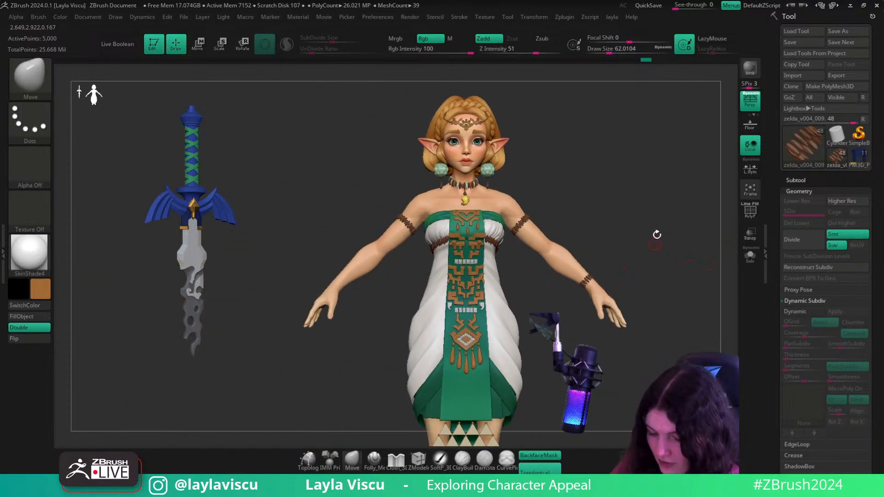
pyautogui.press('space')
pyautogui.click(673, 154)
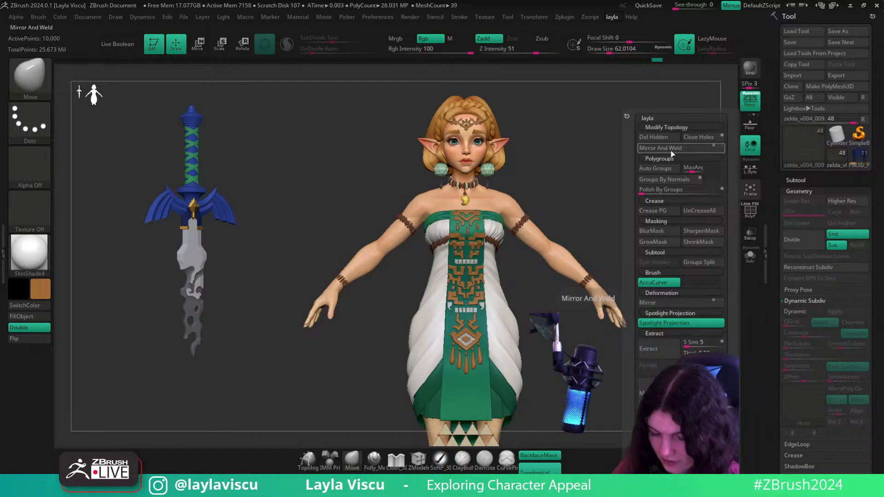
# - Examine the mirrored bracelet's bead spacing and fit from several sides of the wrist
pyautogui.keyDown('ctrl'); pyautogui.moveTo(563, 295); pyautogui.dragTo(732, 284, button='right'); pyautogui.keyUp('ctrl')
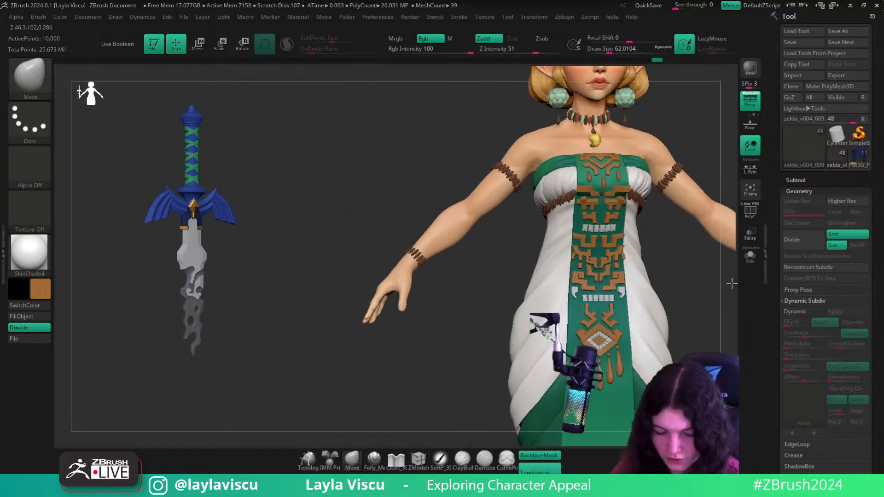
pyautogui.moveTo(487, 272); pyautogui.dragTo(486, 306, button='right')
pyautogui.moveTo(452, 279)
pyautogui.keyDown('ctrl'); pyautogui.mouseDown(button='right')
pyautogui.moveTo(465, 331)
pyautogui.moveTo(613, 359)
pyautogui.moveTo(614, 322)
pyautogui.mouseUp(button='right'); pyautogui.keyUp('ctrl')
pyautogui.moveTo(543, 351); pyautogui.dragTo(523, 359, button='right')
pyautogui.hotkey('shift', 'f')
pyautogui.hotkey('shift', 'f')
pyautogui.moveTo(631, 266); pyautogui.dragTo(399, 363, button='right')
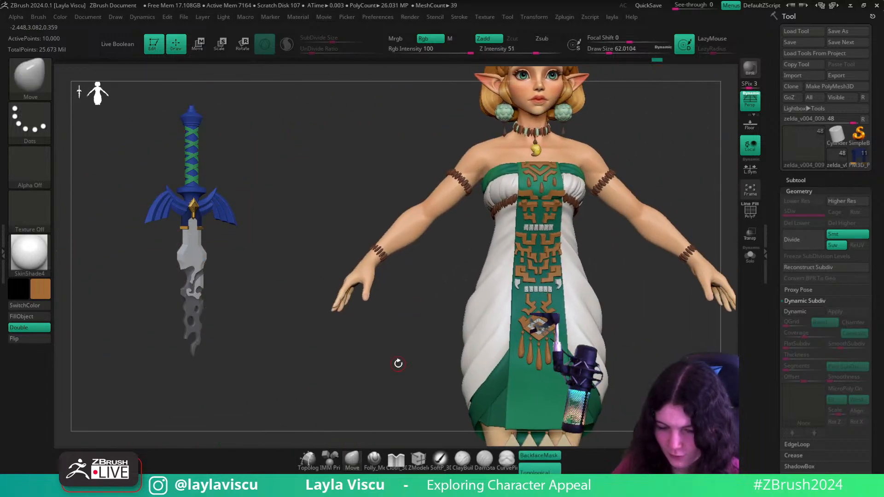
pyautogui.keyDown('ctrl'); pyautogui.moveTo(338, 277); pyautogui.dragTo(523, 339, button='right'); pyautogui.keyUp('ctrl')
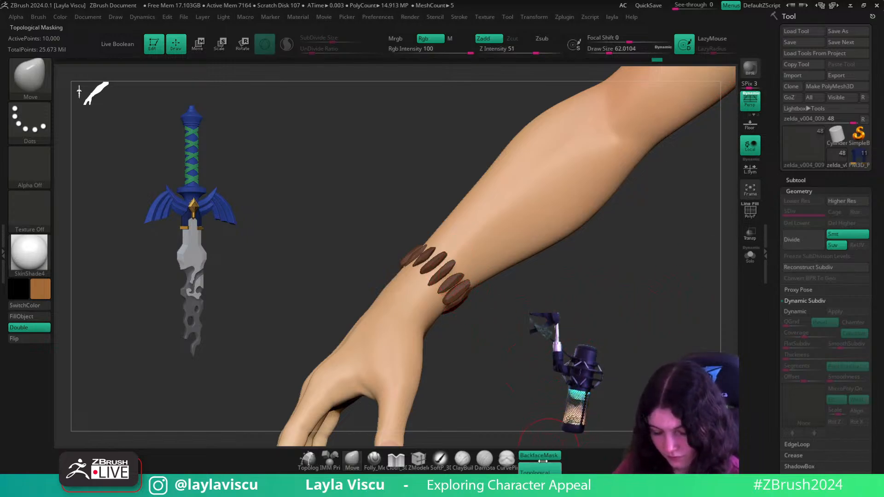
pyautogui.moveTo(532, 322)
pyautogui.mouseDown(button='right')
pyautogui.moveTo(531, 299)
pyautogui.moveTo(456, 278)
pyautogui.mouseUp(button='right')
pyautogui.moveTo(539, 297); pyautogui.dragTo(460, 276, button='right')
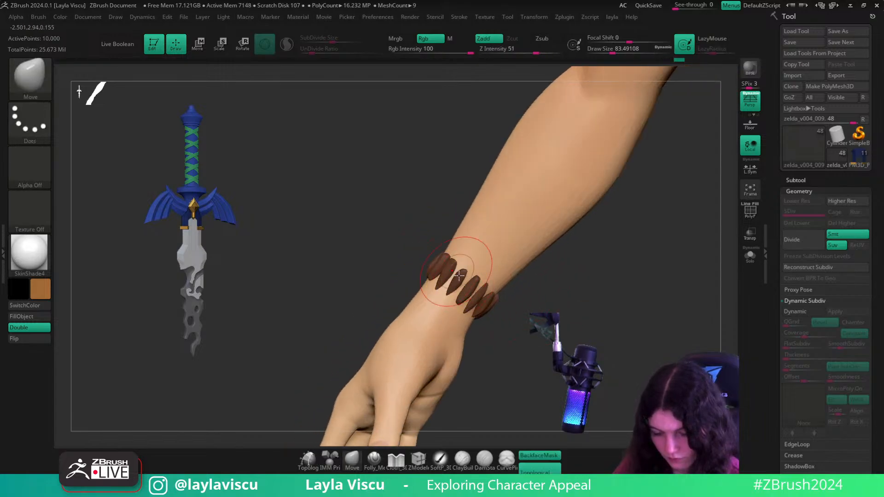
pyautogui.moveTo(612, 350)
pyautogui.keyDown('ctrl'); pyautogui.mouseDown(button='right')
pyautogui.moveTo(485, 316)
pyautogui.moveTo(509, 325)
pyautogui.moveTo(525, 387)
pyautogui.moveTo(479, 276)
pyautogui.moveTo(444, 252)
pyautogui.moveTo(487, 256)
pyautogui.moveTo(403, 235)
pyautogui.moveTo(491, 249)
pyautogui.moveTo(376, 236)
pyautogui.mouseUp(button='right'); pyautogui.keyUp('ctrl')
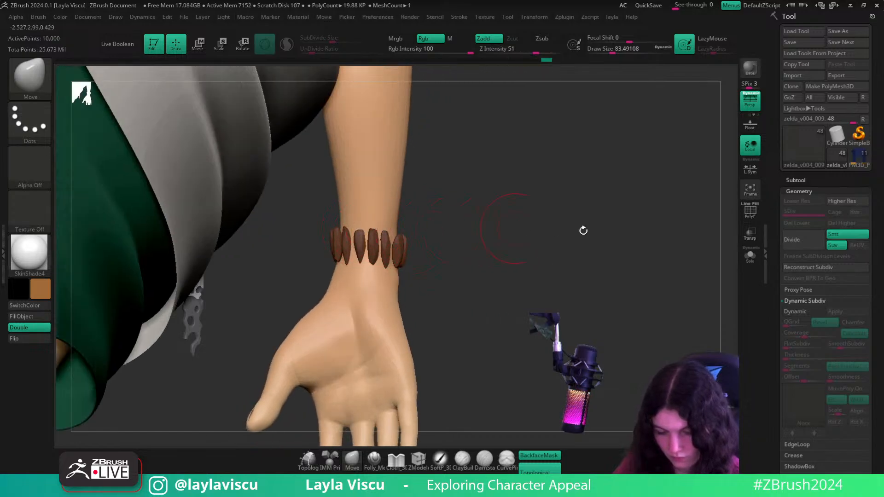
pyautogui.moveTo(654, 238); pyautogui.dragTo(451, 244, button='right')
# - Isolate the bracelets in Solo mode to check the bead shapes all around, and bring the full character back
pyautogui.click(750, 255)
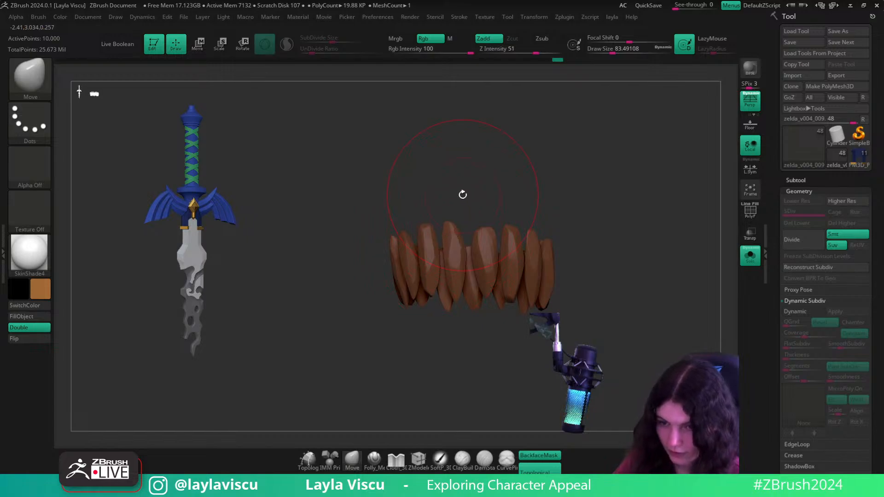
pyautogui.moveTo(463, 194); pyautogui.dragTo(480, 195)
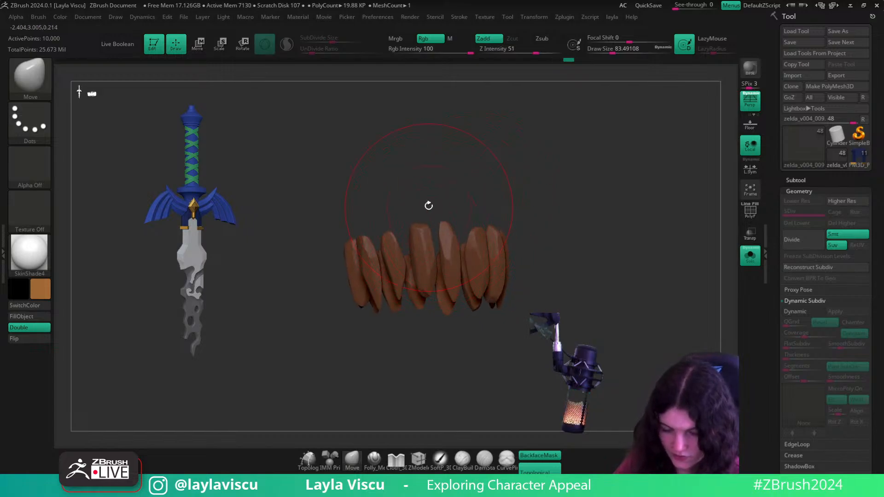
pyautogui.moveTo(428, 205)
pyautogui.mouseDown()
pyautogui.moveTo(389, 242)
pyautogui.moveTo(408, 199)
pyautogui.moveTo(395, 240)
pyautogui.mouseUp()
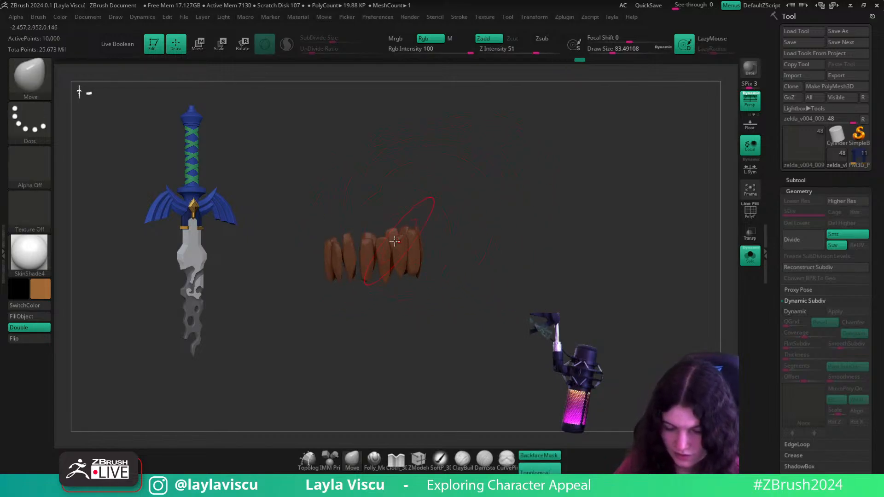
pyautogui.moveTo(491, 237); pyautogui.dragTo(529, 251)
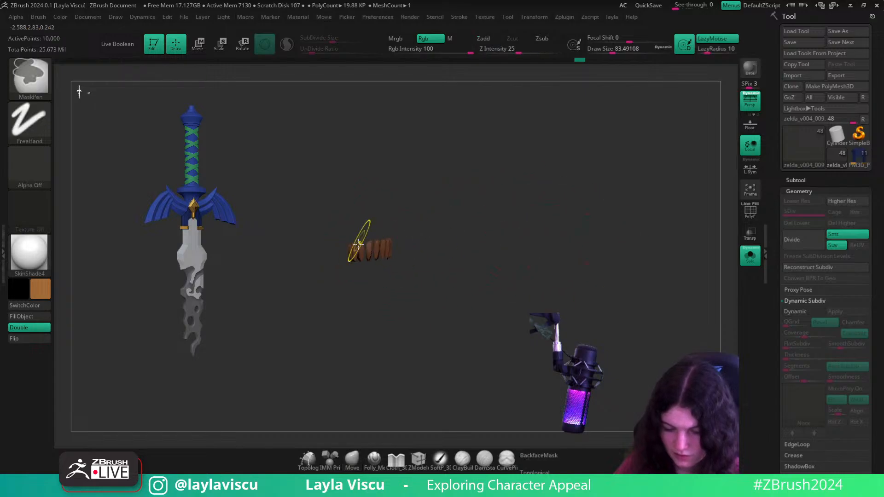
pyautogui.keyDown('ctrl'); pyautogui.moveTo(359, 240); pyautogui.dragTo(465, 331, button='right'); pyautogui.keyUp('ctrl')
pyautogui.keyDown('ctrl'); pyautogui.moveTo(643, 272); pyautogui.dragTo(639, 221, button='right'); pyautogui.keyUp('ctrl')
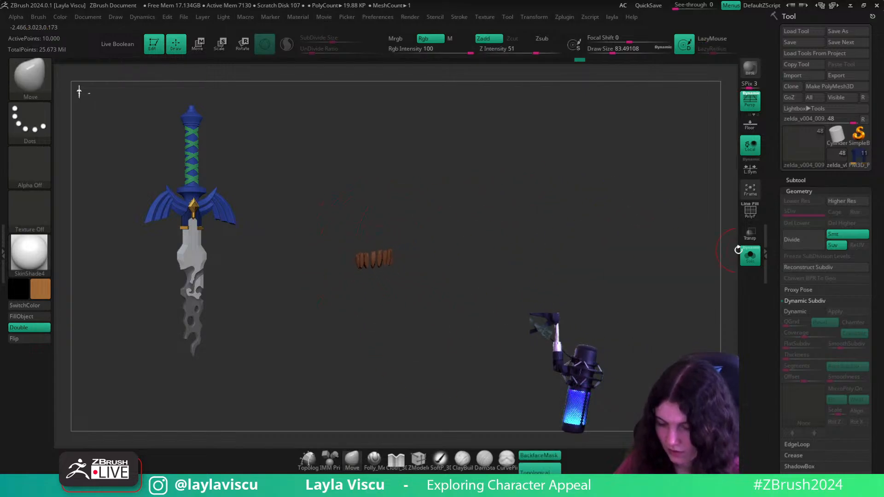
pyautogui.click(747, 255)
# - Sample a reddish-brown colour and isolate the wrist bracelets in Solo mode
pyautogui.keyDown('ctrl'); pyautogui.moveTo(522, 316); pyautogui.dragTo(639, 377, button='right'); pyautogui.keyUp('ctrl')
pyautogui.moveTo(589, 304)
pyautogui.keyDown('alt'); pyautogui.mouseDown(button='right')
pyautogui.moveTo(531, 290)
pyautogui.moveTo(641, 285)
pyautogui.moveTo(629, 321)
pyautogui.moveTo(574, 306)
pyautogui.moveTo(656, 237)
pyautogui.moveTo(639, 233)
pyautogui.moveTo(620, 254)
pyautogui.mouseUp(button='right'); pyautogui.keyUp('alt')
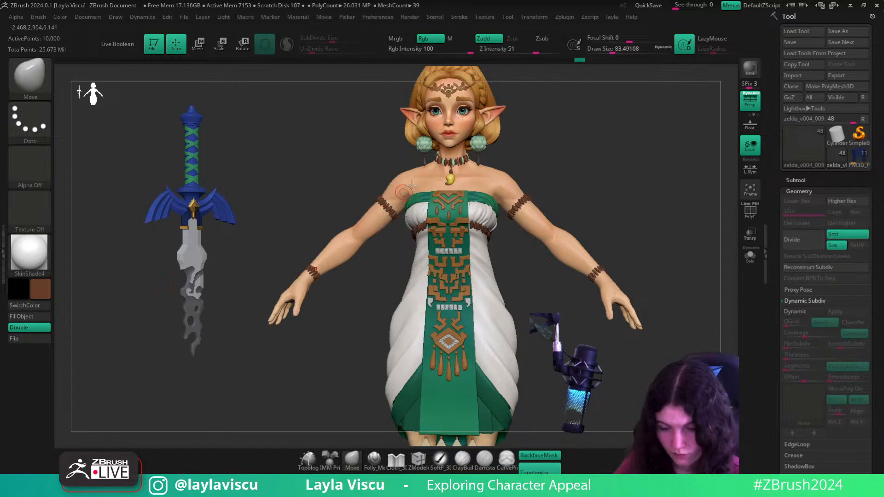
pyautogui.keyDown('alt'); pyautogui.moveTo(641, 239); pyautogui.dragTo(645, 201, button='right'); pyautogui.keyUp('alt')
pyautogui.keyDown('alt'); pyautogui.moveTo(571, 189); pyautogui.dragTo(488, 162, button='right'); pyautogui.keyUp('alt')
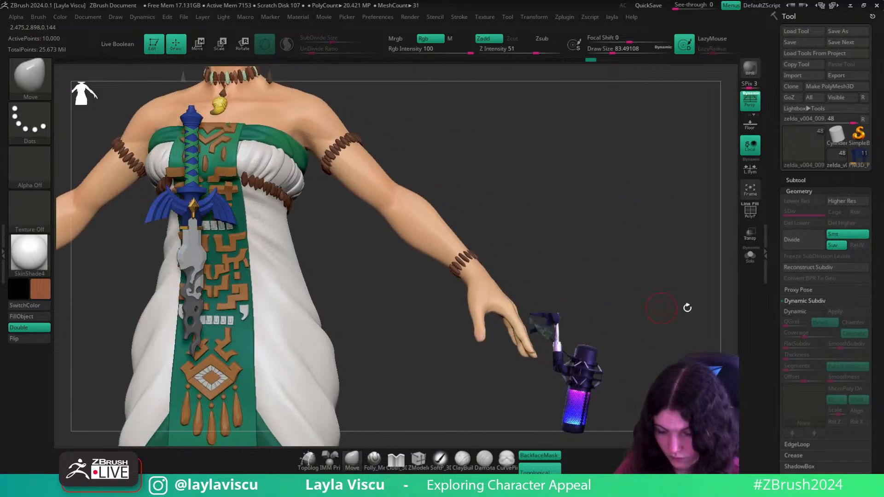
pyautogui.click(750, 256)
pyautogui.moveTo(547, 306); pyautogui.dragTo(494, 320, button='right')
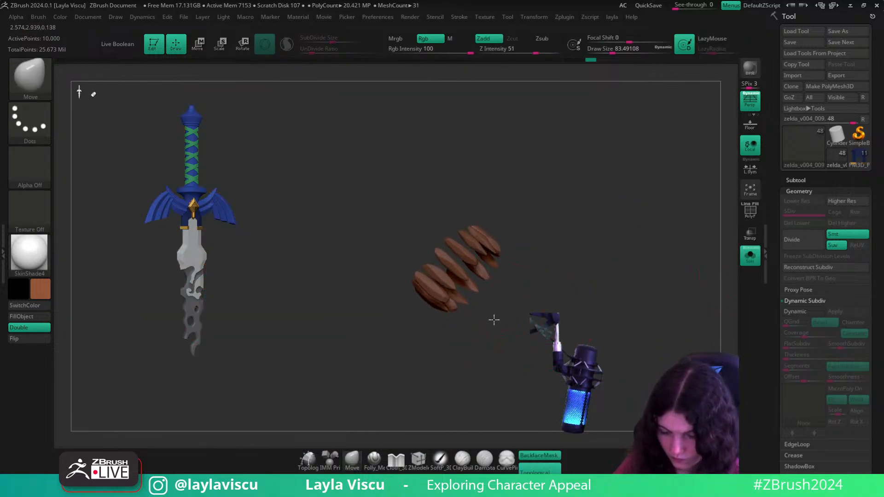
# - Hide scattered individual beads around the isolated bracelet
pyautogui.keyDown('ctrl'); pyautogui.keyDown('alt'); pyautogui.keyDown('shift'); pyautogui.click(462, 261); pyautogui.keyUp('shift'); pyautogui.keyUp('alt'); pyautogui.keyUp('ctrl')
pyautogui.moveTo(523, 244); pyautogui.dragTo(519, 304, button='right')
pyautogui.keyDown('ctrl'); pyautogui.keyDown('alt'); pyautogui.keyDown('shift'); pyautogui.click(515, 229); pyautogui.keyUp('shift'); pyautogui.keyUp('alt'); pyautogui.keyUp('ctrl')
pyautogui.keyDown('alt'); pyautogui.moveTo(616, 264); pyautogui.dragTo(479, 309, button='right'); pyautogui.keyUp('alt')
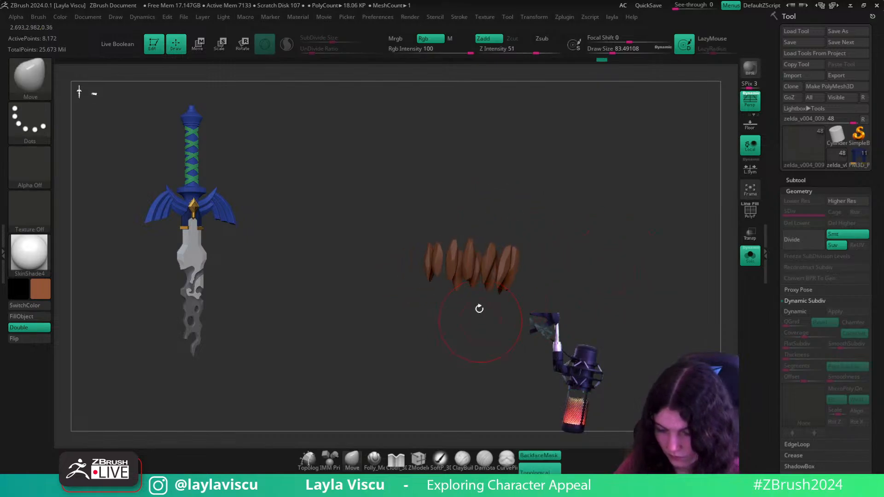
pyautogui.keyDown('ctrl'); pyautogui.keyDown('alt'); pyautogui.keyDown('shift'); pyautogui.click(469, 264); pyautogui.keyUp('shift'); pyautogui.keyUp('alt'); pyautogui.keyUp('ctrl')
pyautogui.moveTo(581, 319)
pyautogui.mouseDown(button='right')
pyautogui.moveTo(543, 313)
pyautogui.moveTo(450, 342)
pyautogui.mouseUp(button='right')
pyautogui.keyDown('ctrl'); pyautogui.keyDown('alt'); pyautogui.keyDown('shift'); pyautogui.click(515, 276); pyautogui.keyUp('shift'); pyautogui.keyUp('alt'); pyautogui.keyUp('ctrl')
pyautogui.keyDown('ctrl'); pyautogui.keyDown('alt'); pyautogui.keyDown('shift'); pyautogui.click(517, 268); pyautogui.keyUp('shift'); pyautogui.keyUp('alt'); pyautogui.keyUp('ctrl')
pyautogui.moveTo(517, 295); pyautogui.dragTo(463, 329, button='right')
# - Invert the bead visibility and fill the shown beads with the reddish brown, restoring the full bracelet and character
pyautogui.keyDown('ctrl'); pyautogui.keyDown('shift'); pyautogui.moveTo(549, 295); pyautogui.dragTo(565, 322); pyautogui.keyUp('shift'); pyautogui.keyUp('ctrl')
pyautogui.click(39, 322)
pyautogui.keyDown('ctrl'); pyautogui.keyDown('shift'); pyautogui.click(609, 316); pyautogui.keyUp('shift'); pyautogui.keyUp('ctrl')
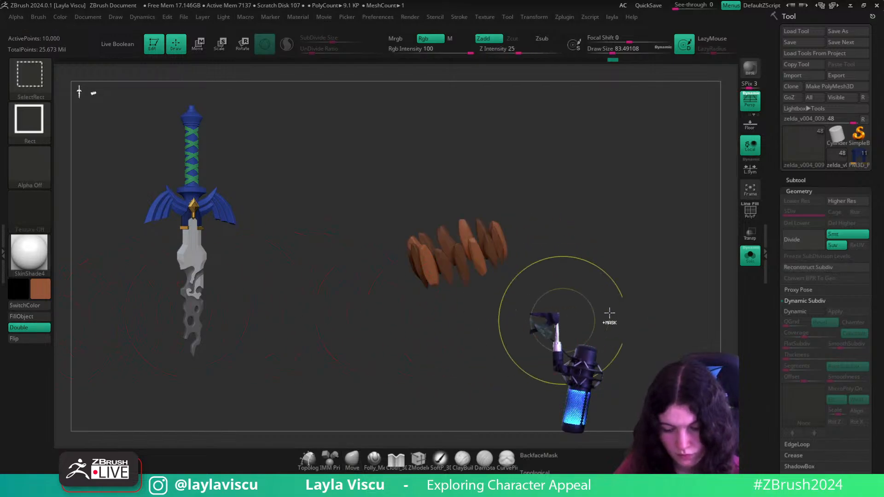
pyautogui.keyDown('ctrl'); pyautogui.moveTo(610, 316); pyautogui.dragTo(610, 293, button='right'); pyautogui.keyUp('ctrl')
pyautogui.moveTo(610, 293); pyautogui.dragTo(655, 286, button='right')
pyautogui.click(749, 256)
# - Sample a pale green colour and leave only a few spaced-out bracelet beads visible on the wrist
pyautogui.keyDown('shift'); pyautogui.moveTo(589, 227); pyautogui.dragTo(663, 304, button='right'); pyautogui.keyUp('shift')
pyautogui.moveTo(456, 283)
pyautogui.keyDown('ctrl'); pyautogui.mouseDown(button='right')
pyautogui.moveTo(504, 251)
pyautogui.moveTo(361, 384)
pyautogui.mouseUp(button='right'); pyautogui.keyUp('ctrl')
pyautogui.keyDown('alt'); pyautogui.moveTo(606, 177); pyautogui.dragTo(512, 230, button='right'); pyautogui.keyUp('alt')
pyautogui.keyDown('ctrl'); pyautogui.keyDown('shift'); pyautogui.click(507, 222); pyautogui.keyUp('shift'); pyautogui.keyUp('ctrl')
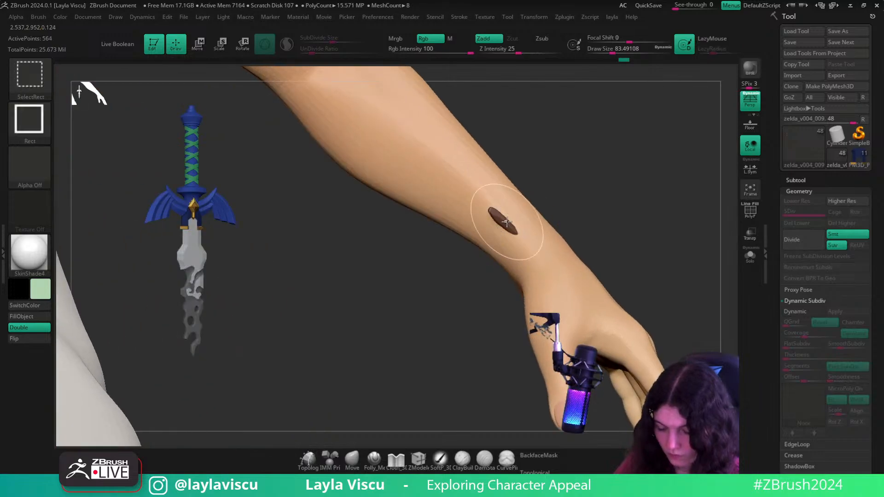
pyautogui.keyDown('ctrl'); pyautogui.keyDown('shift'); pyautogui.click(507, 222); pyautogui.keyUp('shift'); pyautogui.keyUp('ctrl')
pyautogui.moveTo(673, 194)
pyautogui.mouseDown(button='right')
pyautogui.moveTo(584, 218)
pyautogui.moveTo(550, 206)
pyautogui.moveTo(607, 252)
pyautogui.moveTo(564, 209)
pyautogui.mouseUp(button='right')
pyautogui.moveTo(640, 269); pyautogui.dragTo(595, 230, button='right')
pyautogui.keyDown('ctrl'); pyautogui.keyDown('shift'); pyautogui.click(595, 230); pyautogui.keyUp('shift'); pyautogui.keyUp('ctrl')
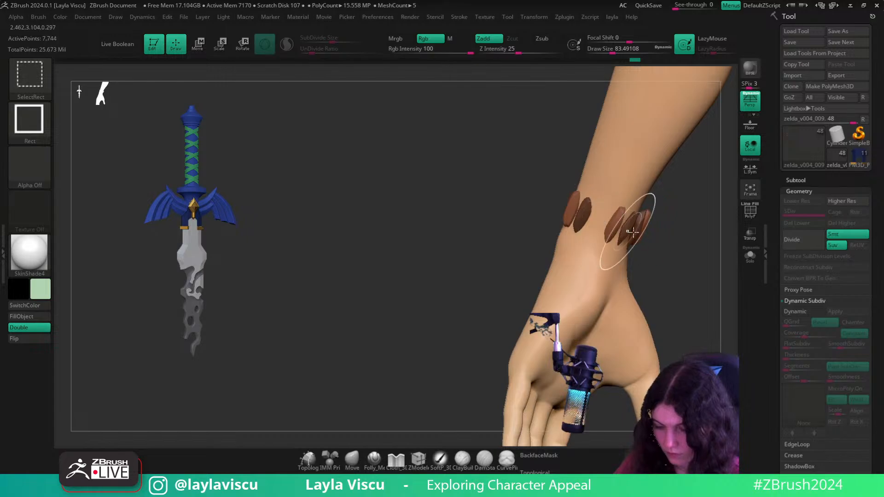
pyautogui.keyDown('ctrl'); pyautogui.keyDown('shift'); pyautogui.click(630, 232); pyautogui.keyUp('shift'); pyautogui.keyUp('ctrl')
pyautogui.moveTo(669, 252); pyautogui.dragTo(575, 257, button='right')
pyautogui.keyDown('ctrl'); pyautogui.keyDown('shift'); pyautogui.moveTo(576, 257); pyautogui.dragTo(561, 297); pyautogui.keyUp('shift'); pyautogui.keyUp('ctrl')
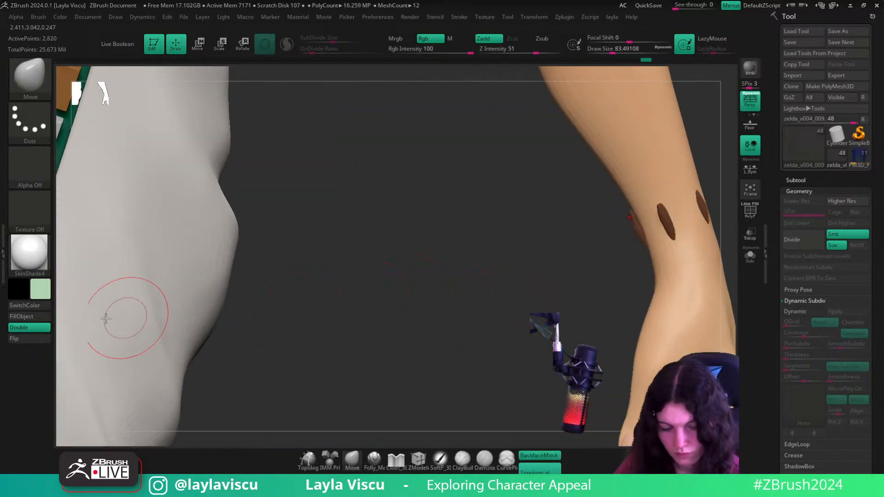
# - Fill the visible beads with the pale green and unhide the rest of the bracelet
pyautogui.click(45, 317)
pyautogui.keyDown('ctrl'); pyautogui.keyDown('shift'); pyautogui.click(552, 307); pyautogui.keyUp('shift'); pyautogui.keyUp('ctrl')
pyautogui.keyDown('ctrl'); pyautogui.moveTo(552, 307); pyautogui.dragTo(615, 396, button='right'); pyautogui.keyUp('ctrl')
pyautogui.keyDown('ctrl'); pyautogui.moveTo(627, 316); pyautogui.dragTo(620, 231, button='right'); pyautogui.keyUp('ctrl')
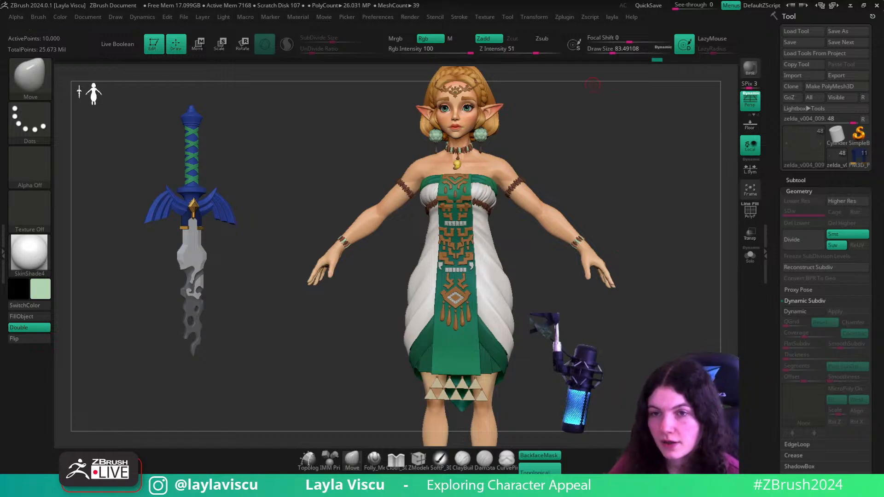
pyautogui.keyDown('shift'); pyautogui.moveTo(662, 253); pyautogui.dragTo(723, 206); pyautogui.keyUp('shift')
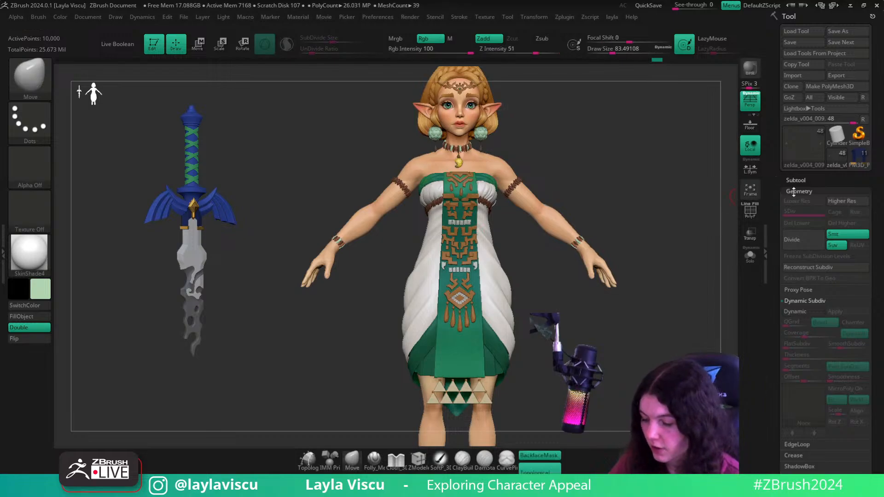
# - Open the subtool list and hide the zelda_v004_028 subtool
pyautogui.click(793, 191)
pyautogui.click(795, 164)
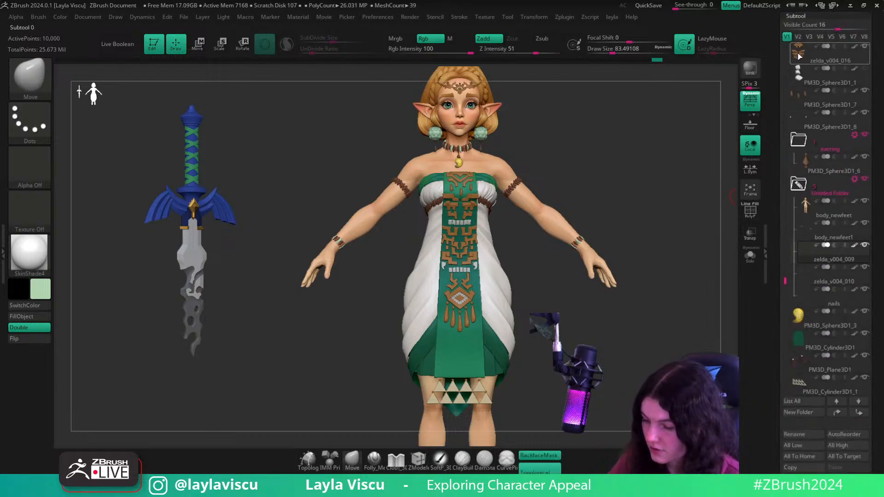
pyautogui.moveTo(787, 271)
pyautogui.mouseDown()
pyautogui.moveTo(777, 231)
pyautogui.moveTo(781, 79)
pyautogui.moveTo(782, 95)
pyautogui.mouseUp()
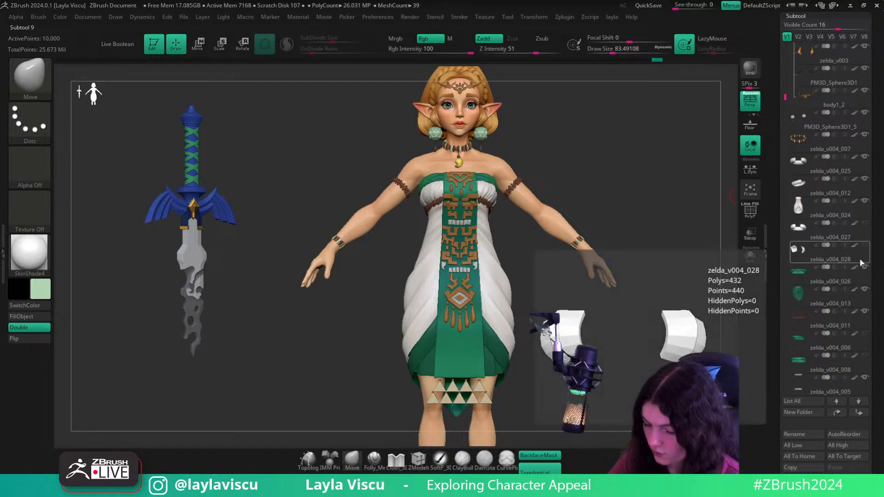
pyautogui.click(851, 235)
pyautogui.keyDown('alt'); pyautogui.moveTo(650, 219); pyautogui.dragTo(610, 268); pyautogui.keyUp('alt')
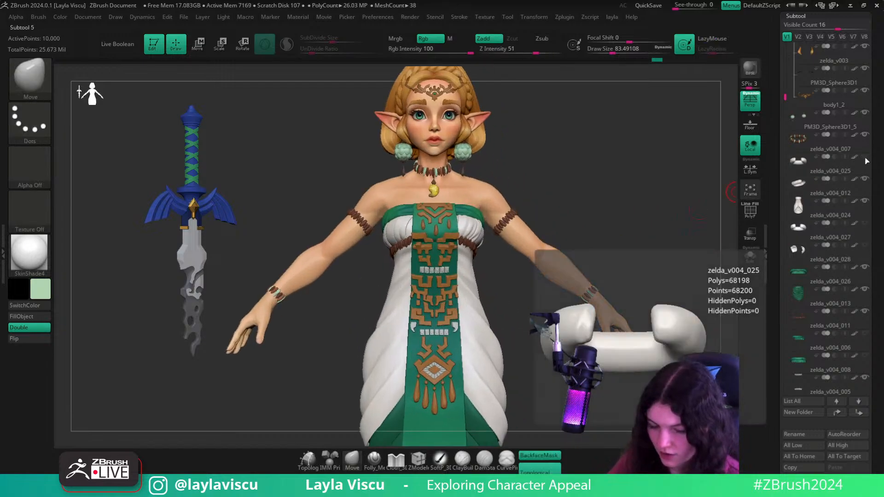
# - Change the model's material to BasicMaterial
pyautogui.click(22, 261)
pyautogui.click(131, 282)
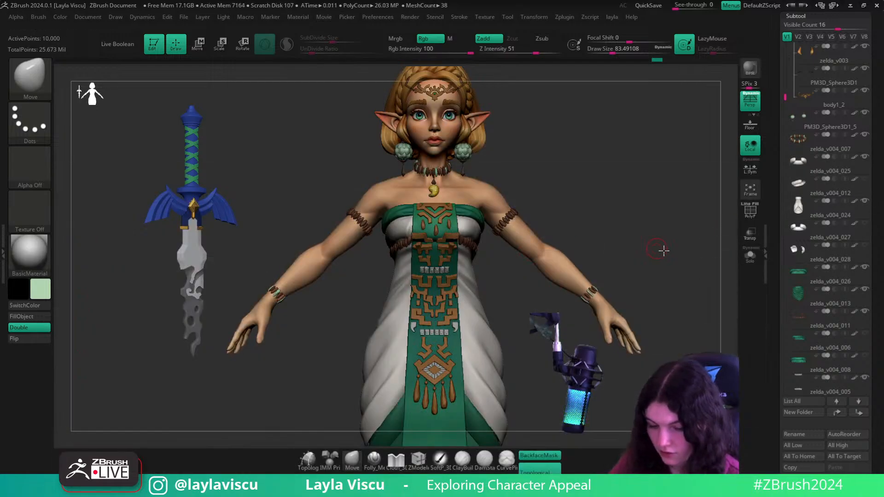
pyautogui.moveTo(663, 250); pyautogui.dragTo(525, 235)
pyautogui.keyDown('ctrl'); pyautogui.moveTo(653, 214); pyautogui.dragTo(656, 230, button='right'); pyautogui.keyUp('ctrl')
# - Hide the zelda_v004_025 subtool and select the white dress subtool zelda_v004_024
pyautogui.click(865, 158)
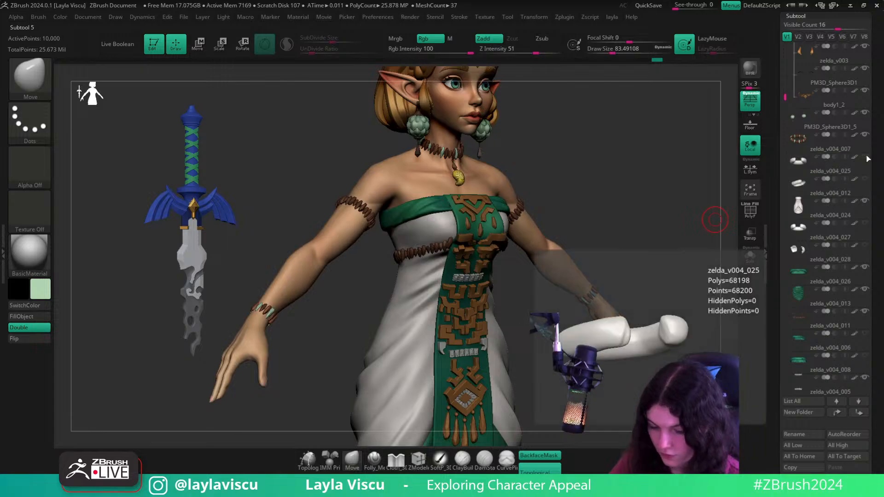
pyautogui.keyDown('shift'); pyautogui.moveTo(647, 224); pyautogui.dragTo(458, 238); pyautogui.keyUp('shift')
pyautogui.keyDown('alt'); pyautogui.click(455, 216); pyautogui.keyUp('alt')
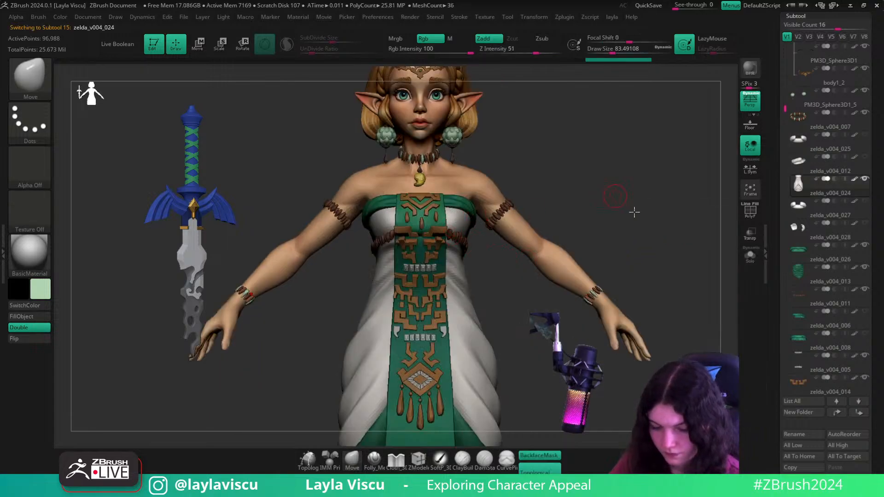
pyautogui.keyDown('alt'); pyautogui.moveTo(634, 211); pyautogui.dragTo(651, 241); pyautogui.keyUp('alt')
# - Choose the CurveMultiTube brush, isolate the dress in Solo mode, and try a tube stroke on the bust
pyautogui.press('s')
pyautogui.press('b')
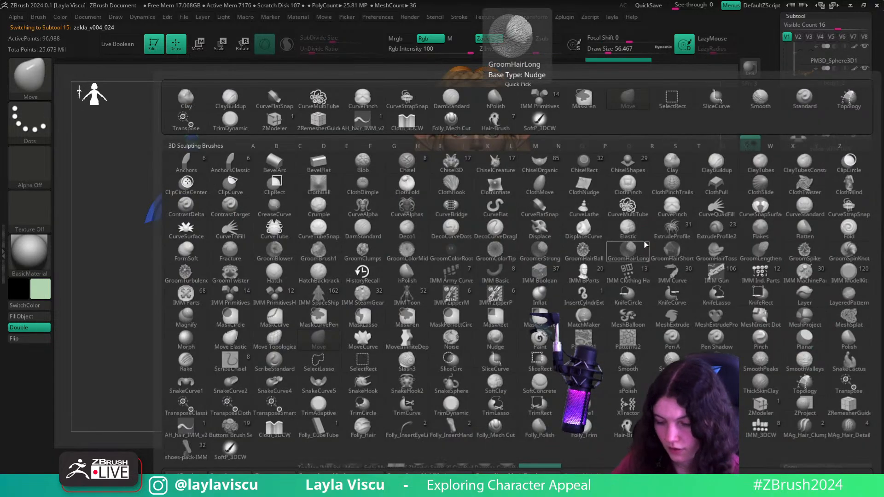
pyautogui.click(616, 212)
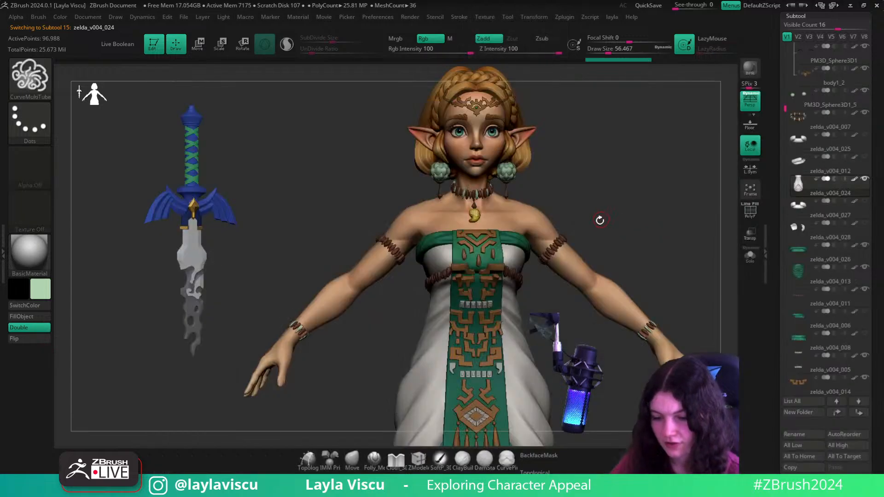
pyautogui.moveTo(601, 220); pyautogui.dragTo(723, 246)
pyautogui.click(751, 260)
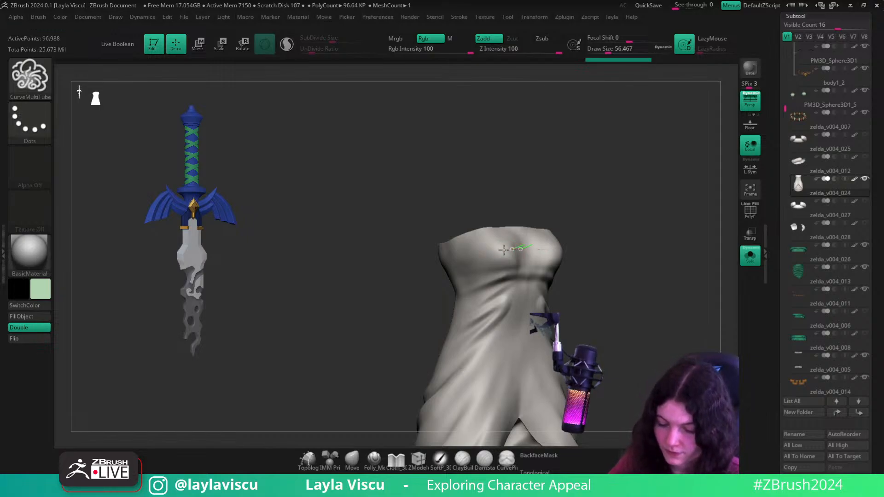
pyautogui.hotkey('ctrl', 'z')
# - Duplicate the dress subtool and delete the copy's lower subdivision levels
pyautogui.moveTo(866, 392); pyautogui.dragTo(866, 157)
pyautogui.click(801, 310)
pyautogui.click(812, 58)
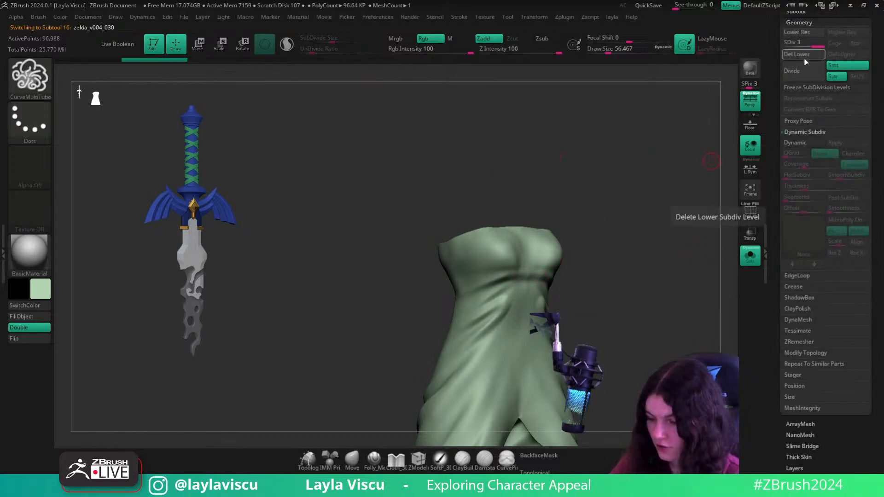
# - Set the draw size to about 37, draw a multi-tube curve across one side of the bust, and leave Solo mode
pyautogui.keyDown('ctrl'); pyautogui.moveTo(515, 242); pyautogui.dragTo(519, 257, button='right'); pyautogui.keyUp('ctrl')
pyautogui.press('s')
pyautogui.moveTo(518, 256); pyautogui.dragTo(514, 256)
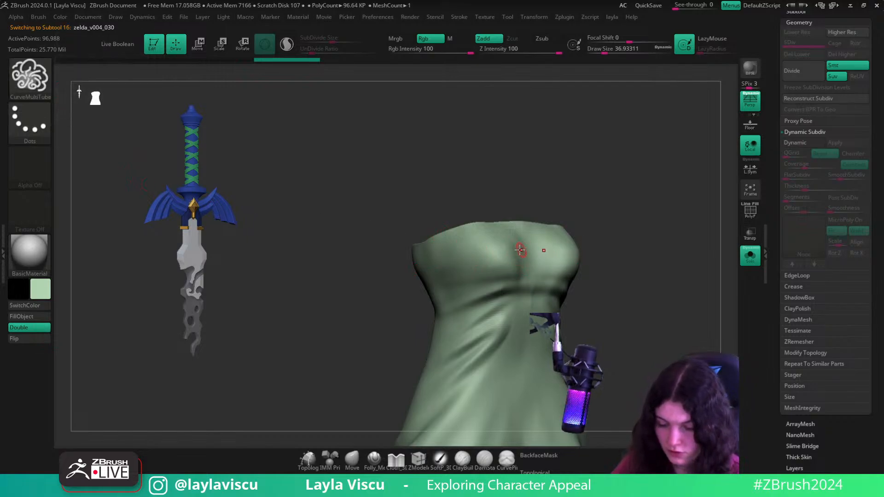
pyautogui.moveTo(453, 266); pyautogui.dragTo(452, 266)
pyautogui.click(749, 255)
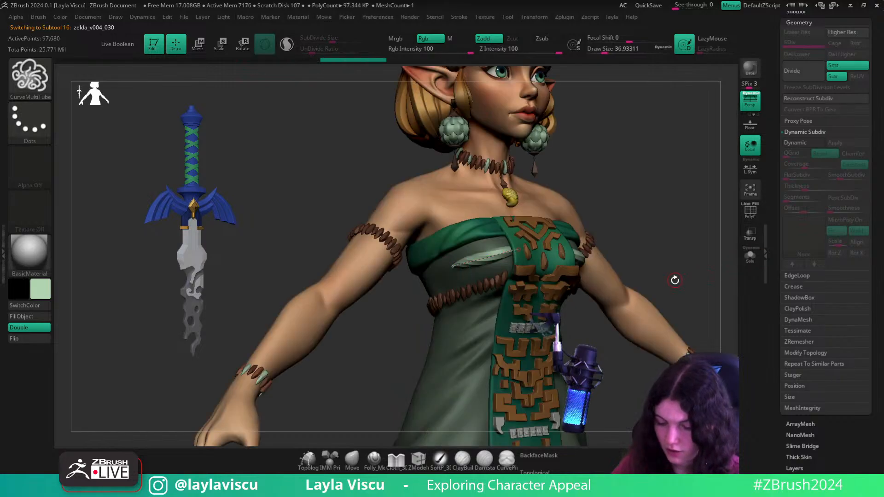
# - Isolate the dress in Solo mode and continue the multi-tube curve around the side of the bust towards the back
pyautogui.moveTo(673, 278)
pyautogui.mouseDown()
pyautogui.moveTo(702, 256)
pyautogui.moveTo(724, 254)
pyautogui.mouseUp()
pyautogui.click(749, 256)
pyautogui.moveTo(639, 278); pyautogui.dragTo(670, 276)
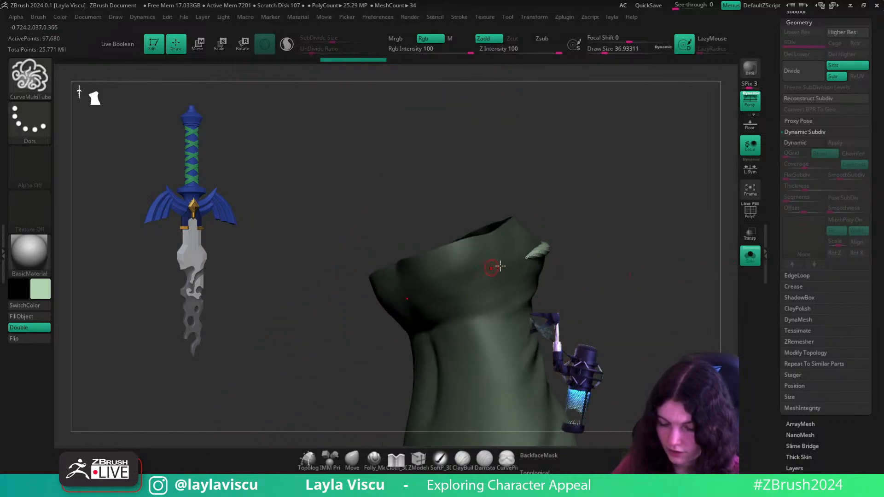
pyautogui.moveTo(514, 266); pyautogui.dragTo(468, 285)
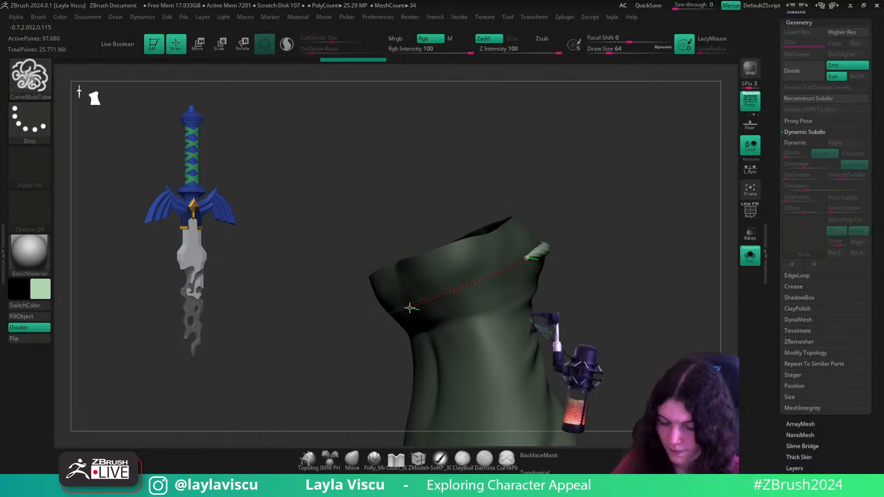
pyautogui.moveTo(410, 308); pyautogui.dragTo(390, 314)
# - Leave Solo mode and thicken the bust curve tubes, raising the draw size to about 90
pyautogui.moveTo(690, 279)
pyautogui.mouseDown()
pyautogui.moveTo(661, 286)
pyautogui.moveTo(657, 276)
pyautogui.mouseUp()
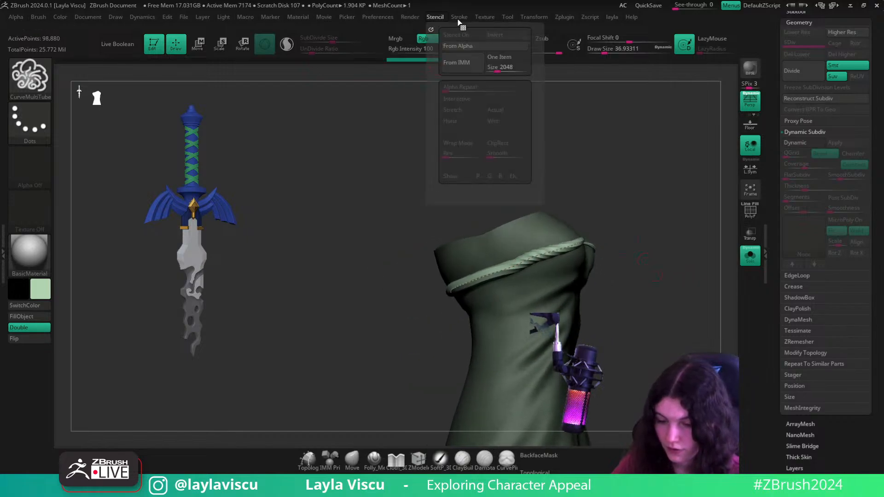
pyautogui.click(532, 214)
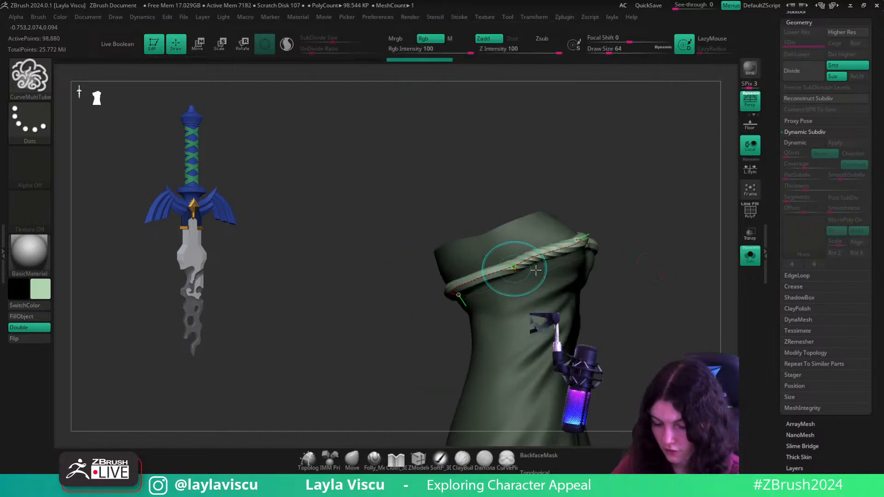
pyautogui.moveTo(676, 275)
pyautogui.mouseDown()
pyautogui.moveTo(684, 282)
pyautogui.moveTo(690, 274)
pyautogui.moveTo(676, 273)
pyautogui.moveTo(686, 275)
pyautogui.mouseUp()
pyautogui.press('s')
pyautogui.click(527, 259)
pyautogui.moveTo(603, 269); pyautogui.dragTo(647, 296)
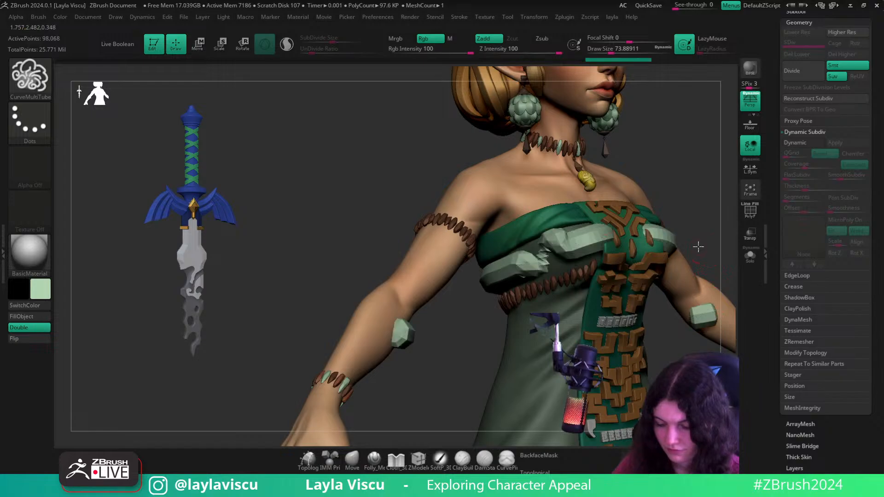
pyautogui.keyDown('alt'); pyautogui.moveTo(697, 240); pyautogui.dragTo(661, 244); pyautogui.keyUp('alt')
pyautogui.press('s')
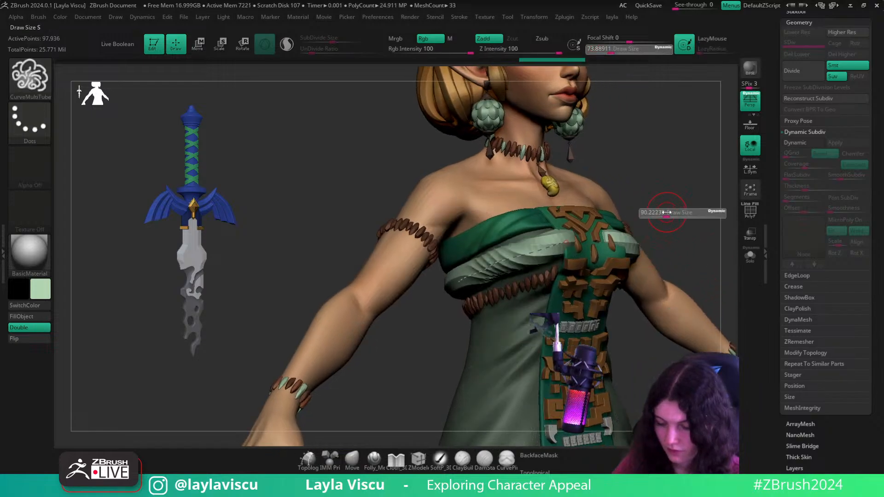
pyautogui.moveTo(672, 214); pyautogui.dragTo(548, 187)
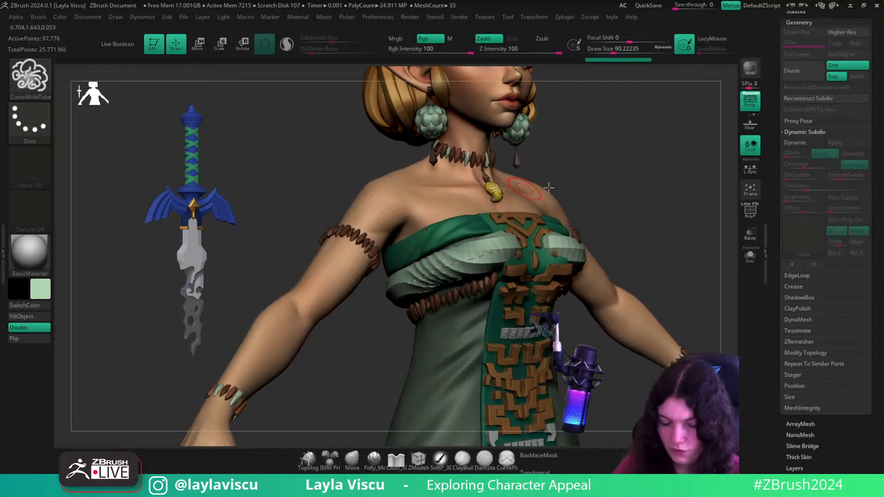
# - Set the CurveMultiTube brush's Imbed depth to about -35 and refresh the tubes along the bust curve
pyautogui.click(39, 17)
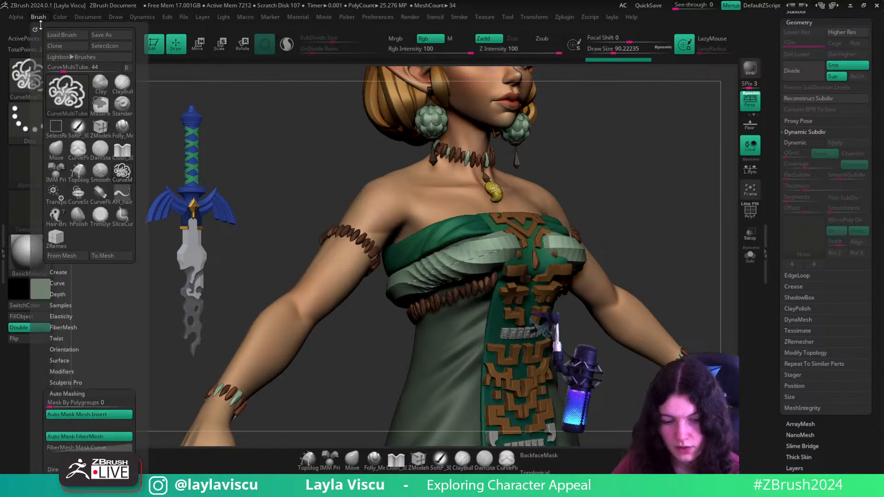
pyautogui.click(60, 295)
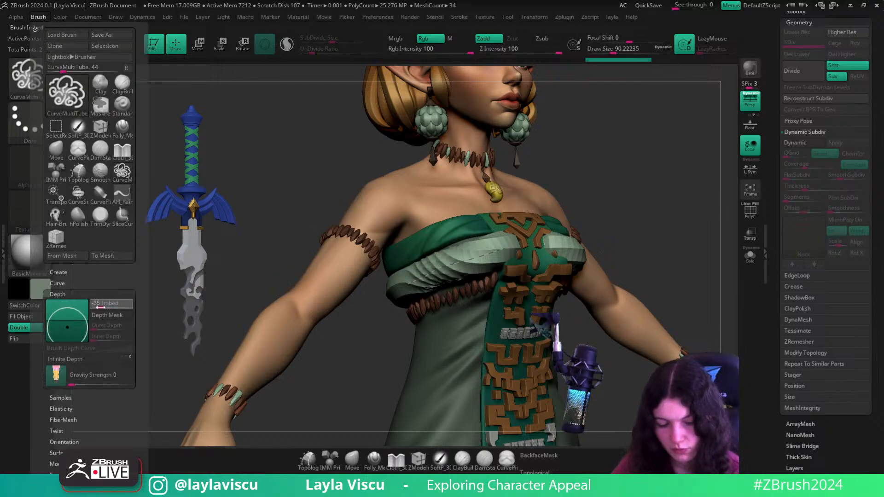
pyautogui.moveTo(618, 233); pyautogui.dragTo(528, 249)
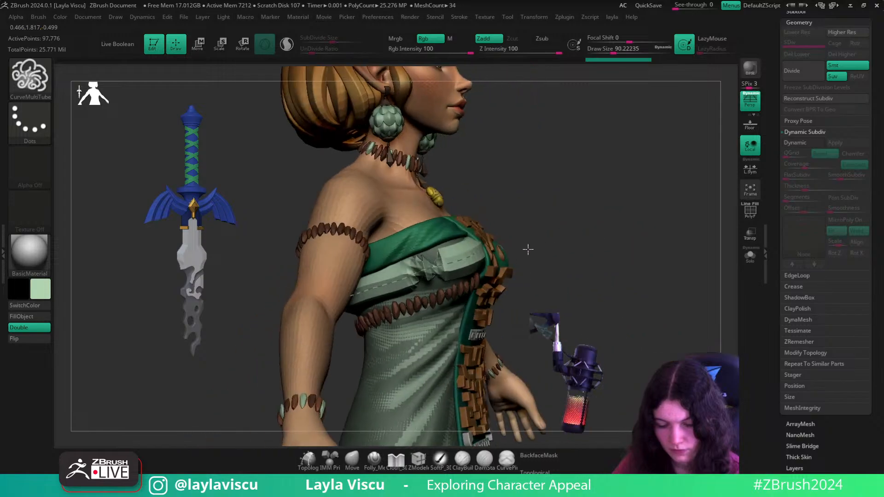
pyautogui.click(472, 259)
pyautogui.hotkey('ctrl', 'z')
pyautogui.click(472, 260)
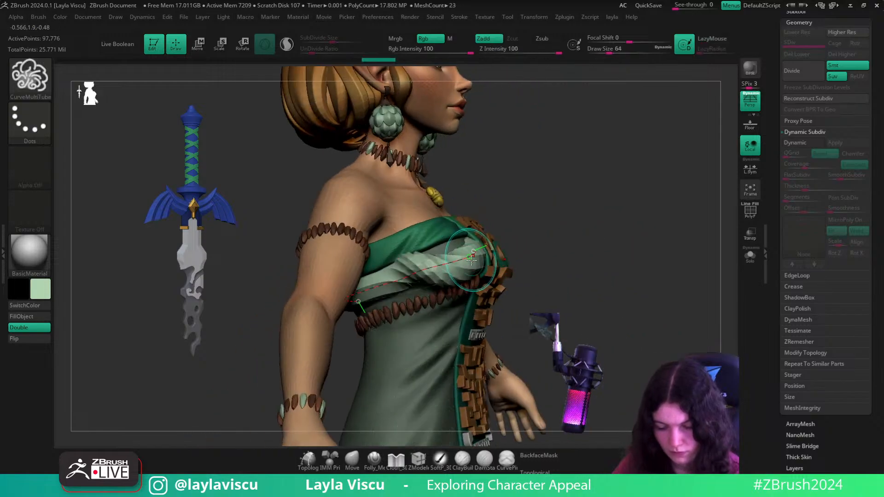
pyautogui.moveTo(612, 221); pyautogui.dragTo(529, 168)
pyautogui.click(39, 18)
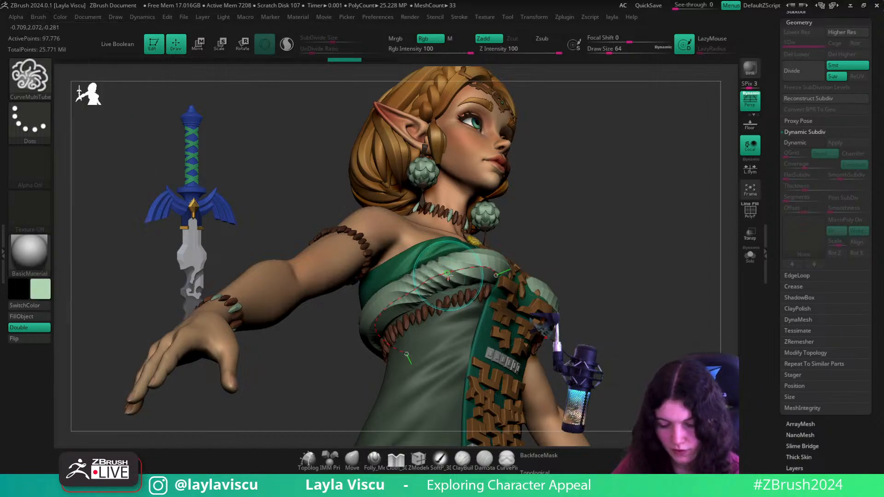
pyautogui.moveTo(610, 233)
pyautogui.mouseDown()
pyautogui.moveTo(619, 306)
pyautogui.moveTo(657, 319)
pyautogui.moveTo(695, 317)
pyautogui.moveTo(626, 233)
pyautogui.moveTo(584, 239)
pyautogui.moveTo(695, 273)
pyautogui.moveTo(261, 301)
pyautogui.mouseUp()
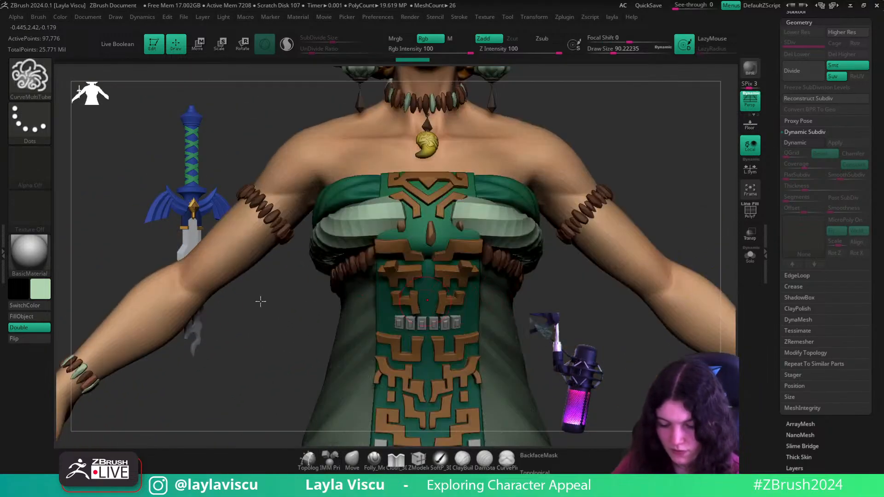
# - Set the active colour to white so the dress and bust tubes lose their green tint
pyautogui.click(41, 289)
pyautogui.click(17, 211)
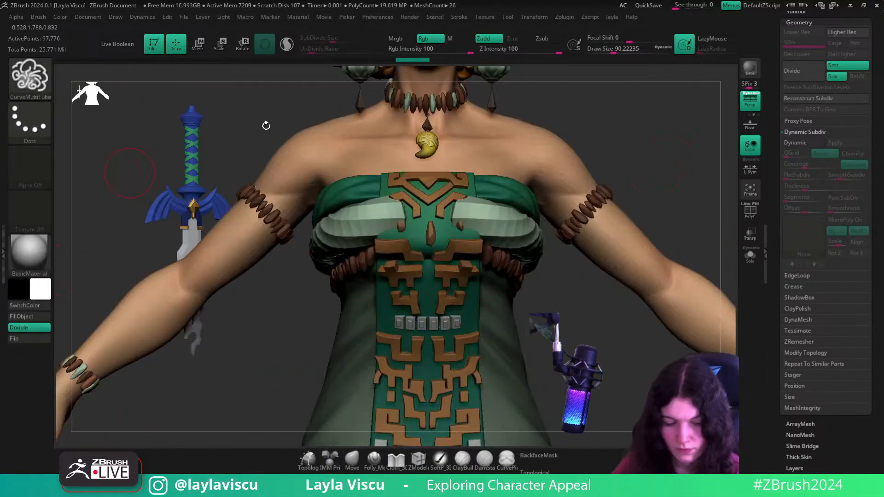
pyautogui.moveTo(278, 97); pyautogui.dragTo(302, 112)
pyautogui.moveTo(668, 212); pyautogui.dragTo(583, 244)
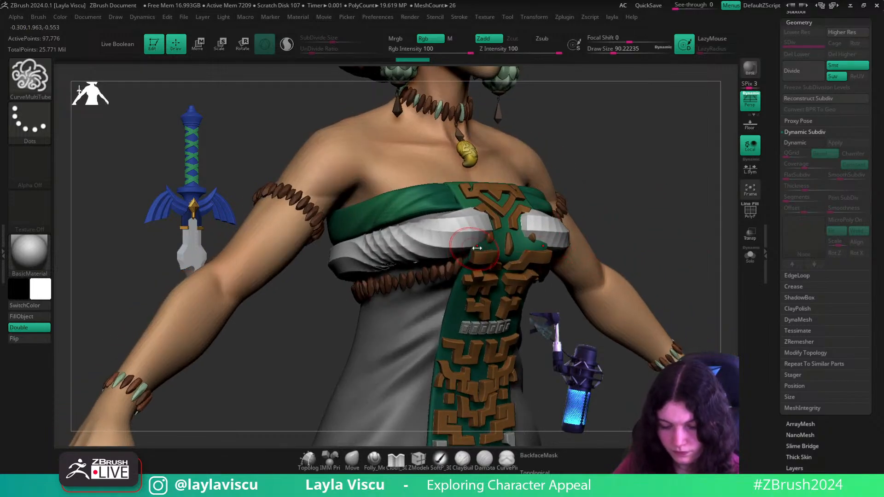
# - Set the draw size to about 217 and turn off the polypaint display on all subtools
pyautogui.moveTo(477, 249); pyautogui.dragTo(493, 248)
pyautogui.moveTo(793, 23); pyautogui.dragTo(793, 37)
pyautogui.click(795, 25)
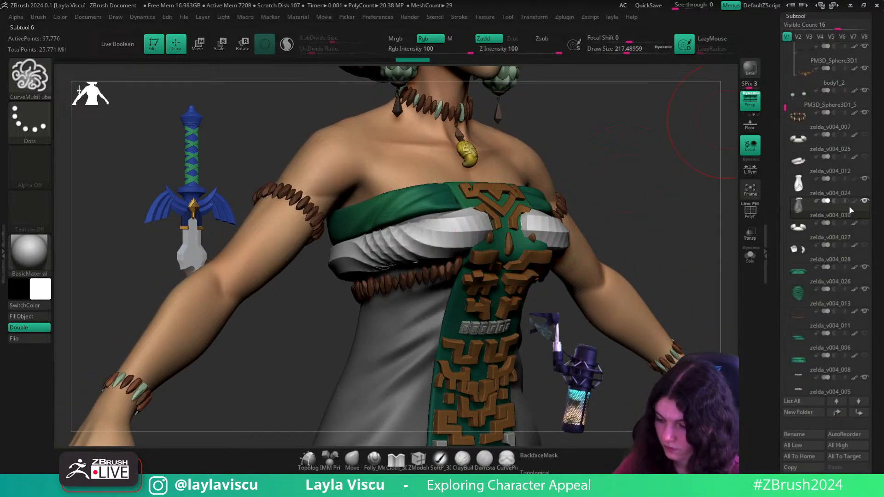
pyautogui.keyDown('ctrl'); pyautogui.keyDown('shift'); pyautogui.click(855, 224); pyautogui.keyUp('shift'); pyautogui.keyUp('ctrl')
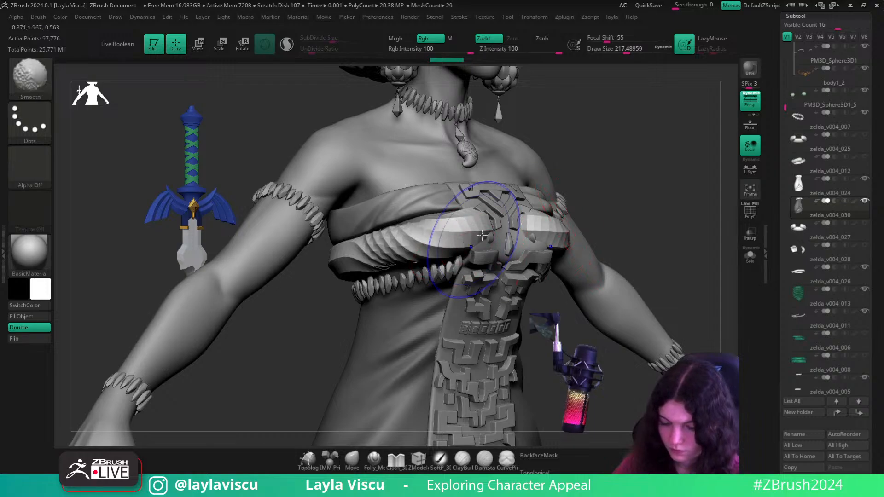
# - Isolate the bust tubes within subtool zelda_v004_030 and delete the hidden dress geometry from it
pyautogui.click(753, 262)
pyautogui.keyDown('ctrl'); pyautogui.keyDown('shift'); pyautogui.click(433, 231); pyautogui.keyUp('shift'); pyautogui.keyUp('ctrl')
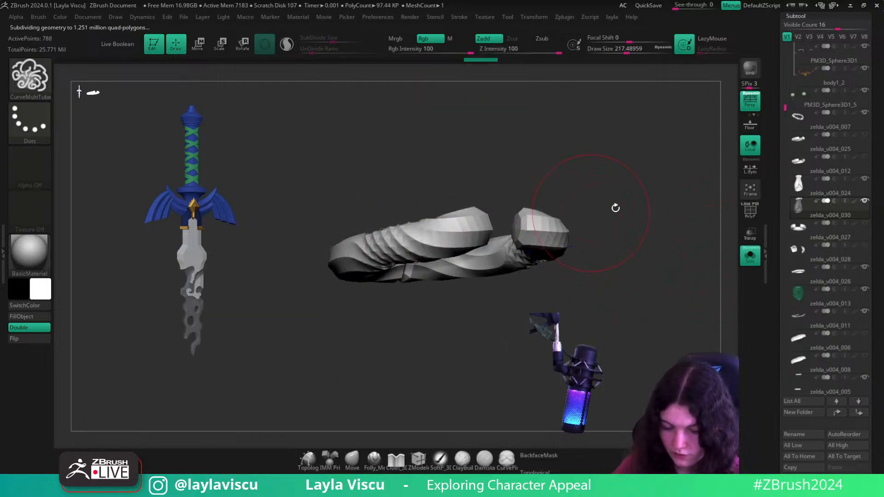
pyautogui.press('2')
pyautogui.click(618, 139)
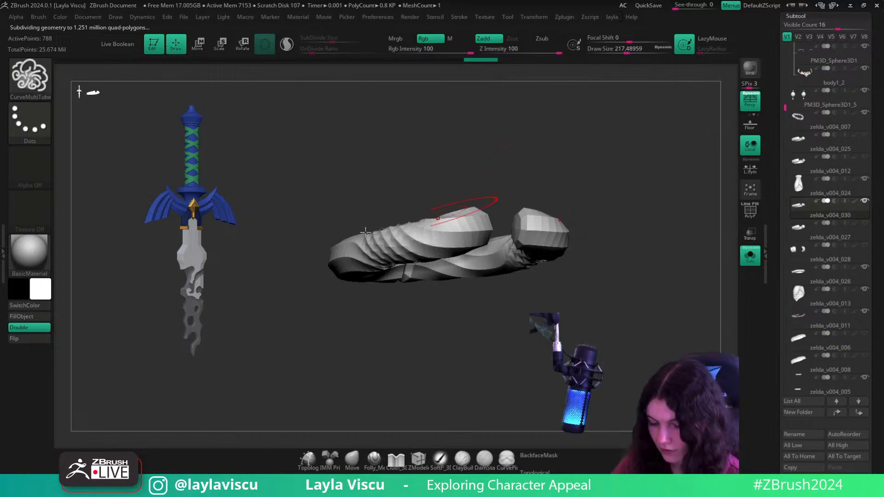
pyautogui.click(750, 257)
pyautogui.moveTo(667, 194); pyautogui.dragTo(420, 261)
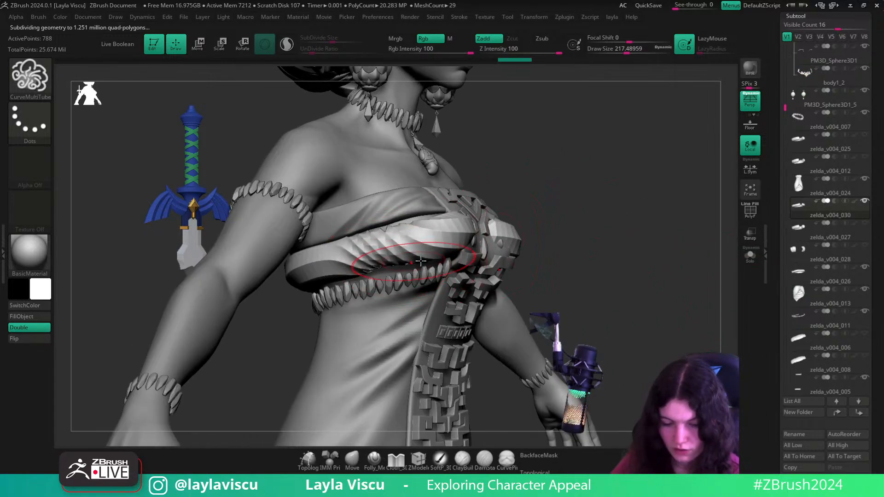
# - Subdivide the bust tubes once and shape their front over the bust with the Move brush
pyautogui.hotkey('ctrl', 'd')
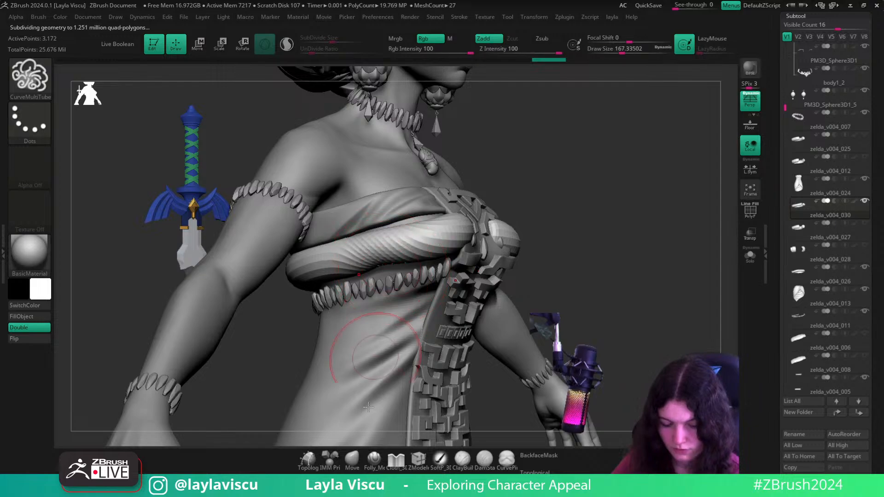
pyautogui.click(355, 462)
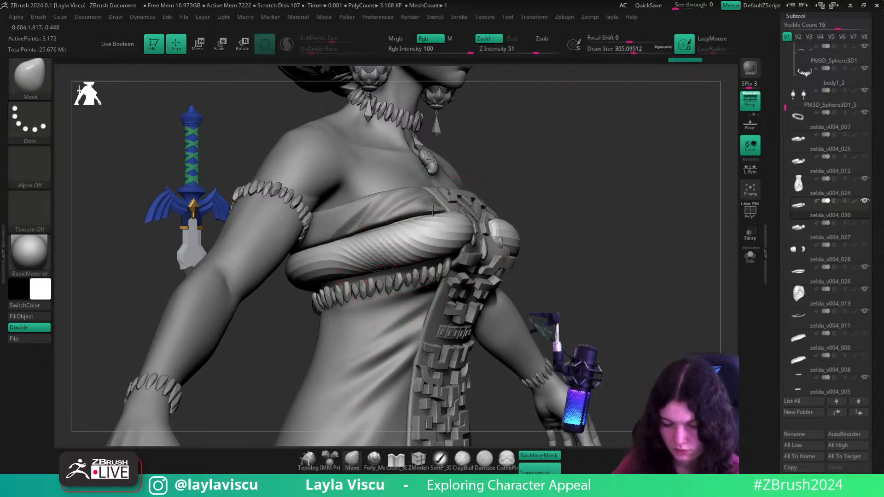
pyautogui.moveTo(576, 229); pyautogui.dragTo(482, 245)
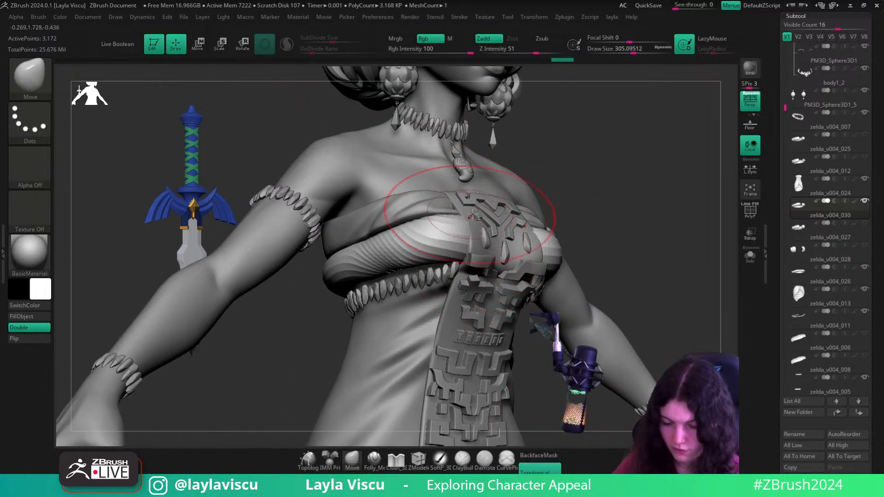
pyautogui.moveTo(472, 214); pyautogui.dragTo(492, 217, button='right')
pyautogui.press('s')
pyautogui.moveTo(492, 216); pyautogui.dragTo(464, 222)
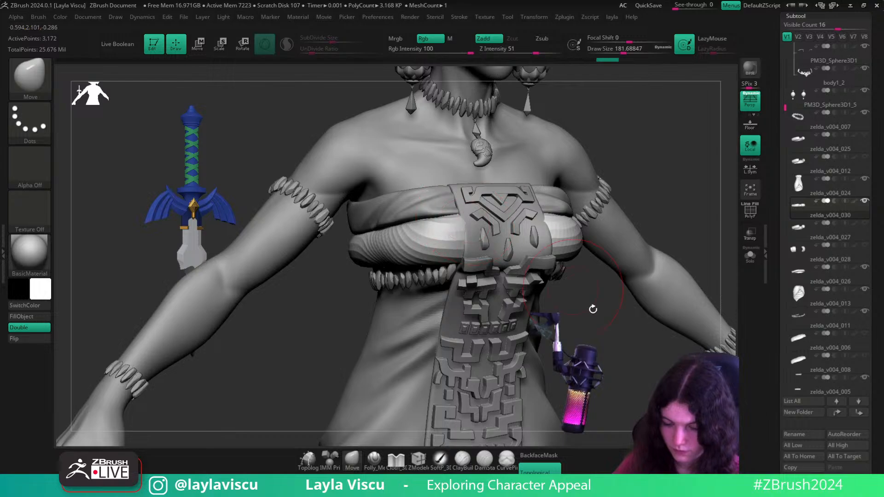
pyautogui.moveTo(593, 309)
pyautogui.mouseDown()
pyautogui.moveTo(545, 206)
pyautogui.moveTo(435, 204)
pyautogui.mouseUp()
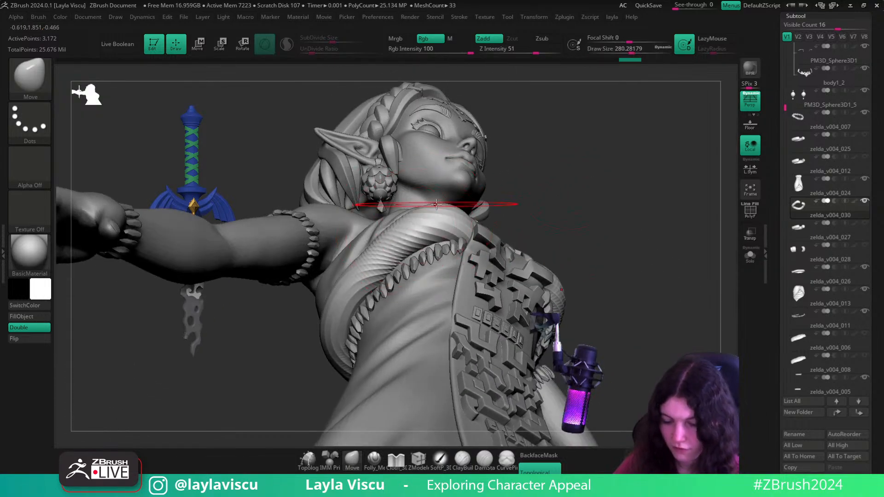
# - Turn on backface masking for the Move brush and fit the tube to the dress beneath the arm
pyautogui.moveTo(607, 239); pyautogui.dragTo(556, 400)
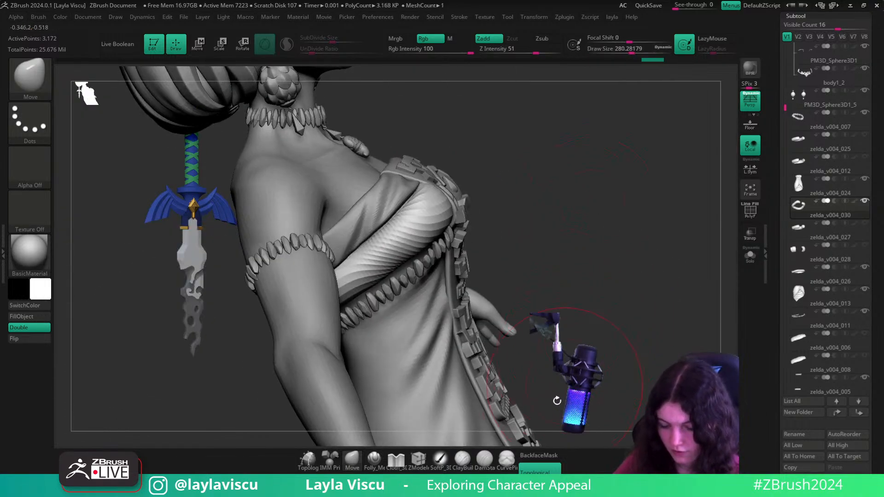
pyautogui.click(534, 456)
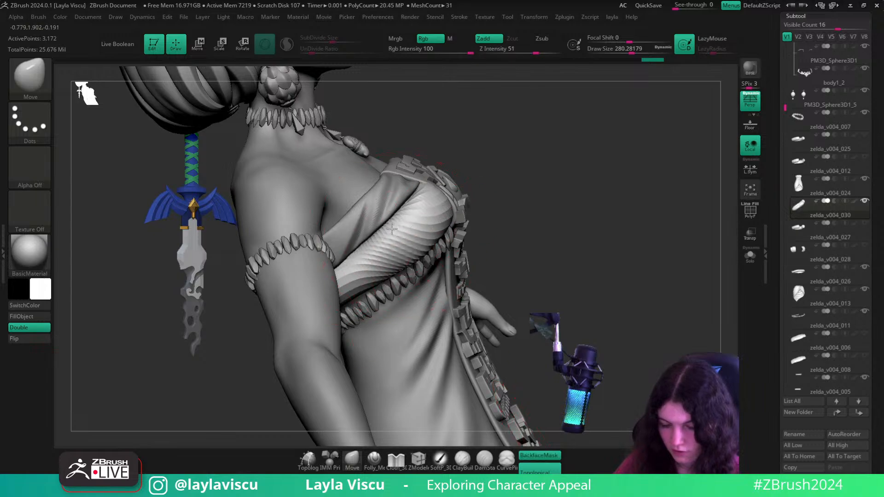
pyautogui.moveTo(593, 221)
pyautogui.mouseDown()
pyautogui.moveTo(553, 203)
pyautogui.moveTo(564, 230)
pyautogui.moveTo(458, 245)
pyautogui.mouseUp()
pyautogui.moveTo(628, 226)
pyautogui.mouseDown()
pyautogui.moveTo(630, 184)
pyautogui.moveTo(649, 183)
pyautogui.moveTo(651, 152)
pyautogui.moveTo(541, 435)
pyautogui.mouseUp()
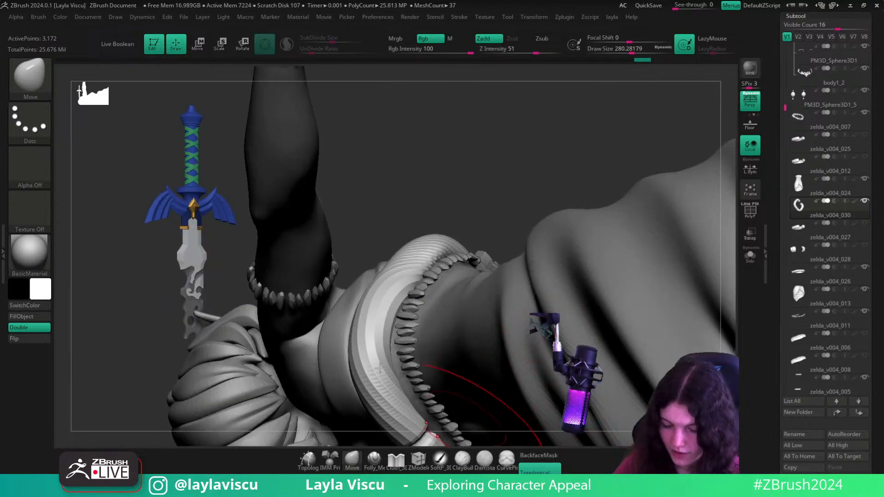
# - Set the draw size to about 262 and reshape the tube where it wraps around the back
pyautogui.press('s')
pyautogui.moveTo(361, 327); pyautogui.dragTo(386, 333)
pyautogui.press('s')
pyautogui.moveTo(427, 266); pyautogui.dragTo(420, 266)
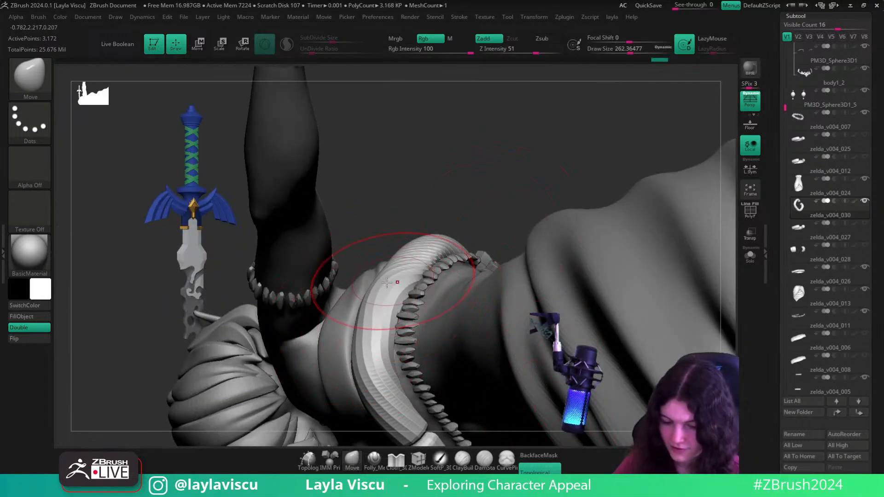
pyautogui.moveTo(493, 221); pyautogui.dragTo(390, 305)
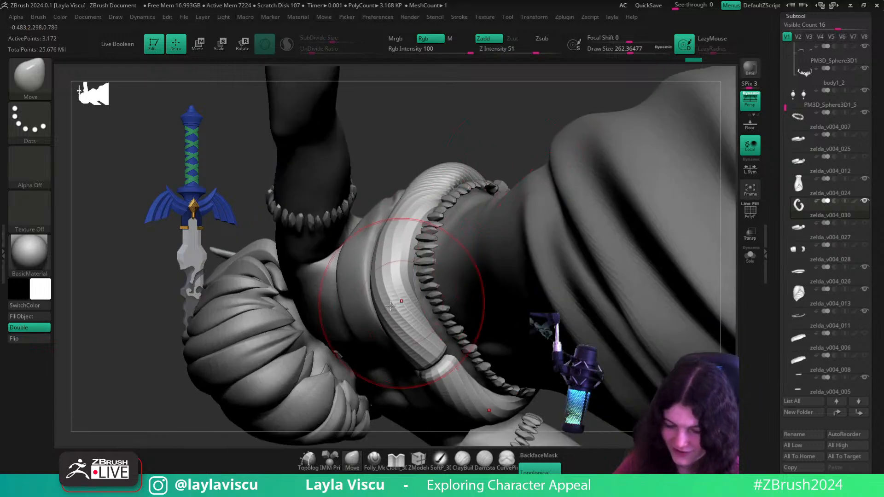
pyautogui.moveTo(498, 156); pyautogui.dragTo(470, 199)
# - Turn off AccuCurve and turn on backface masking while reshaping the back of the tube with the Move brush
pyautogui.hotkey('ctrl', '2')
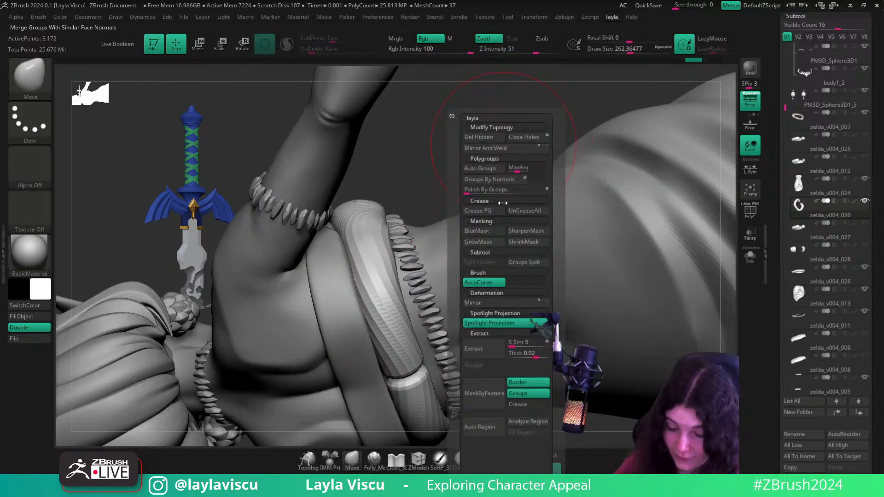
pyautogui.click(489, 283)
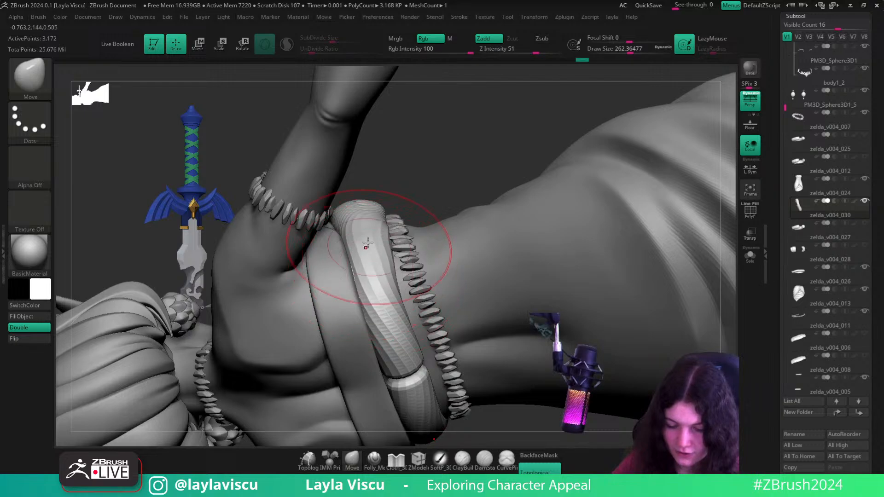
pyautogui.click(537, 456)
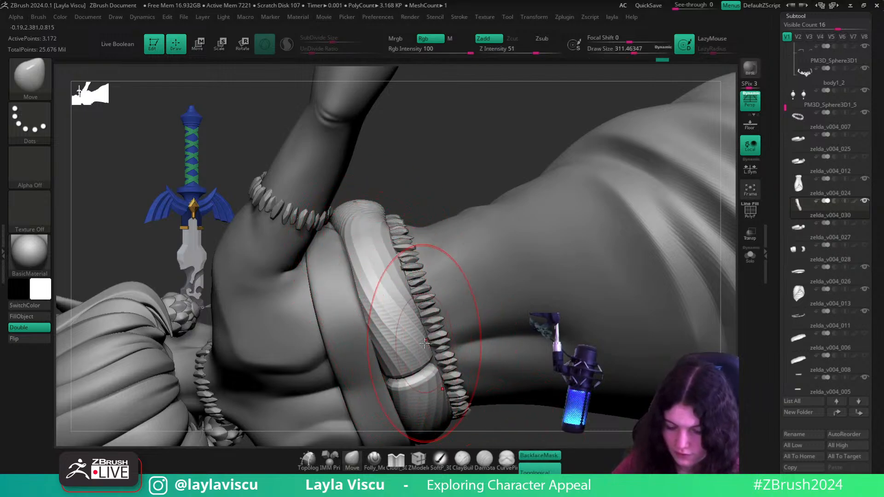
# - Isolate the bust tubes in Solo mode and set the draw size to about 197
pyautogui.keyDown('ctrl'); pyautogui.moveTo(481, 143); pyautogui.dragTo(462, 322, button='right'); pyautogui.keyUp('ctrl')
pyautogui.moveTo(645, 221)
pyautogui.mouseDown(button='right')
pyautogui.moveTo(558, 250)
pyautogui.moveTo(620, 278)
pyautogui.moveTo(623, 264)
pyautogui.mouseUp(button='right')
pyautogui.moveTo(594, 172)
pyautogui.keyDown('alt'); pyautogui.mouseDown(button='right')
pyautogui.moveTo(586, 156)
pyautogui.moveTo(630, 178)
pyautogui.moveTo(656, 176)
pyautogui.mouseUp(button='right'); pyautogui.keyUp('alt')
pyautogui.click(749, 256)
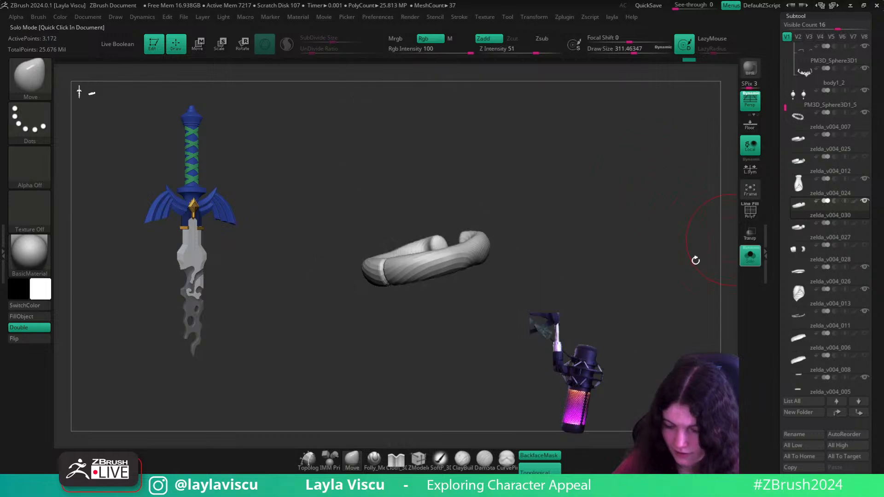
pyautogui.moveTo(499, 276)
pyautogui.mouseDown(button='right')
pyautogui.moveTo(503, 283)
pyautogui.moveTo(497, 217)
pyautogui.moveTo(499, 260)
pyautogui.moveTo(465, 198)
pyautogui.moveTo(498, 203)
pyautogui.mouseUp(button='right')
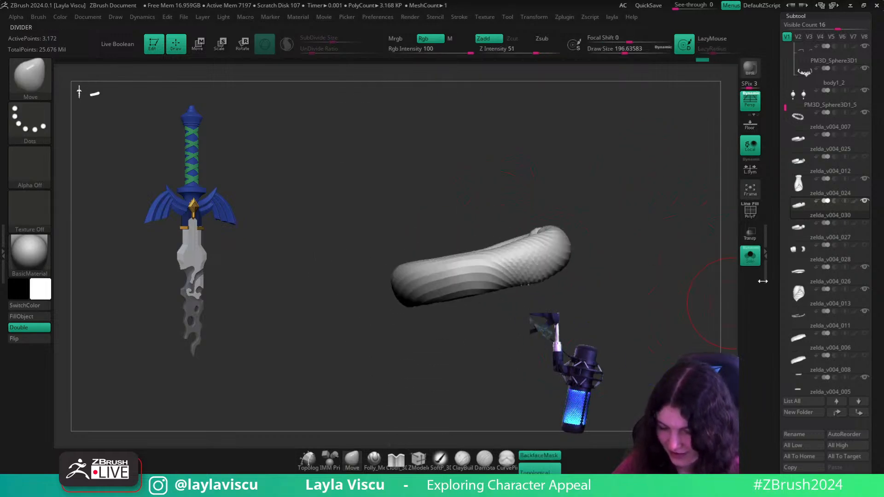
# - Show the full character again and reshape the tube across the back with the Move brush at draw sizes between about 197 and 239
pyautogui.click(750, 255)
pyautogui.moveTo(664, 314)
pyautogui.mouseDown(button='right')
pyautogui.moveTo(696, 312)
pyautogui.moveTo(687, 292)
pyautogui.moveTo(350, 253)
pyautogui.mouseUp(button='right')
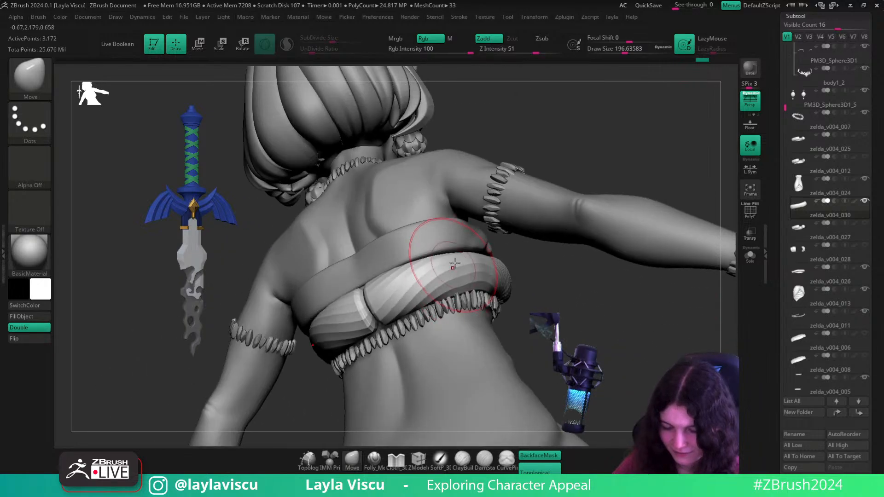
pyautogui.press('s')
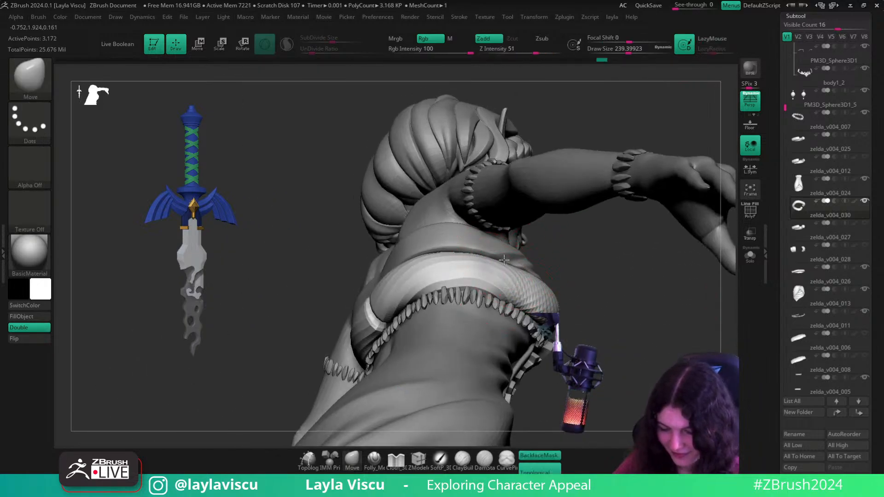
pyautogui.moveTo(503, 260); pyautogui.dragTo(495, 266, button='right')
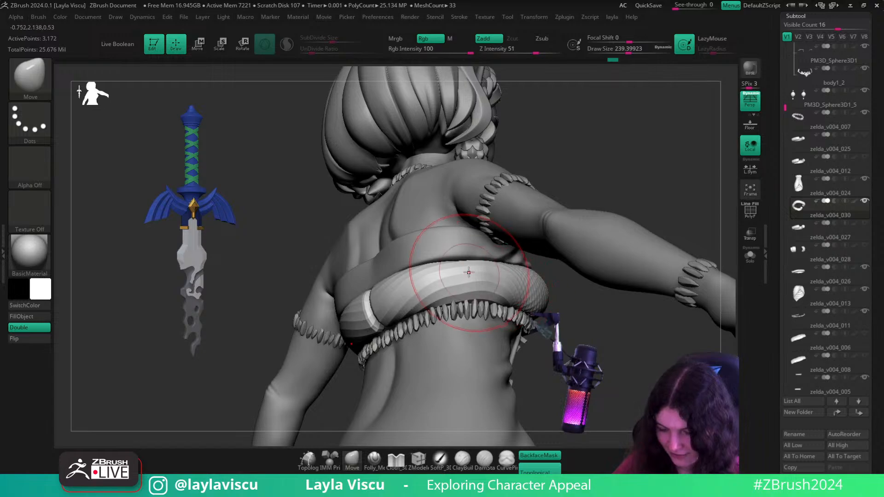
pyautogui.moveTo(588, 328); pyautogui.dragTo(518, 300, button='right')
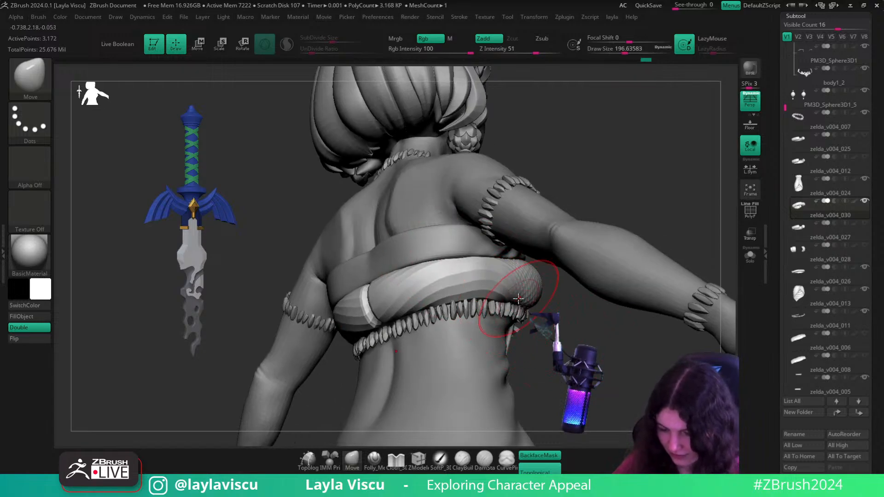
pyautogui.moveTo(583, 336); pyautogui.dragTo(652, 321, button='right')
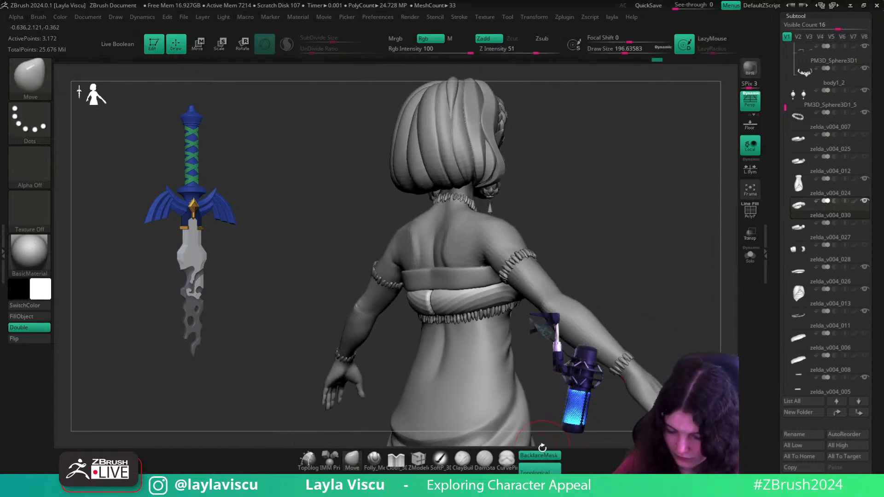
# - Fit the tube's ends where they meet at the centre of the back, toggling backface masking for the Move brush
pyautogui.moveTo(511, 391); pyautogui.dragTo(543, 440, button='right')
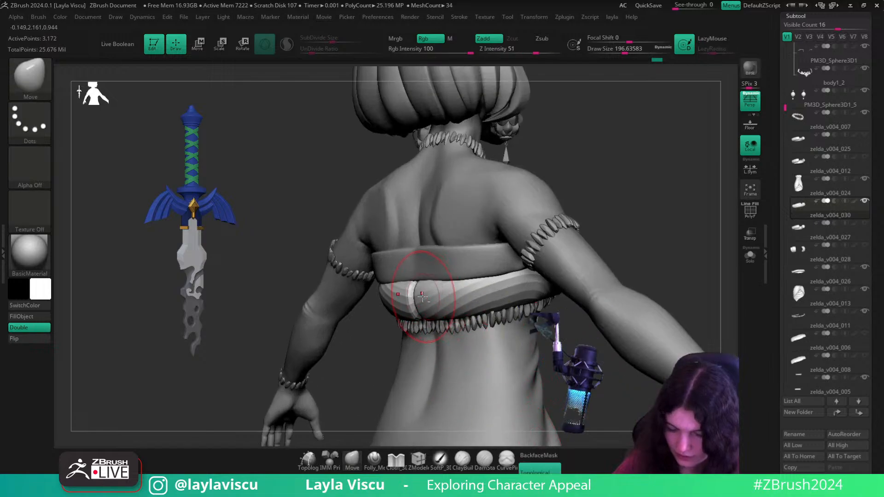
pyautogui.moveTo(449, 315); pyautogui.dragTo(592, 289, button='right')
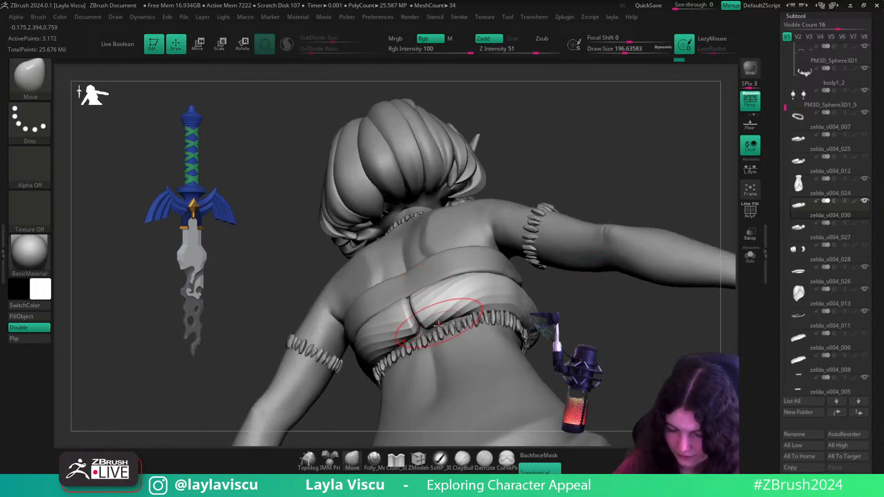
pyautogui.click(539, 455)
pyautogui.moveTo(497, 391); pyautogui.dragTo(520, 410, button='right')
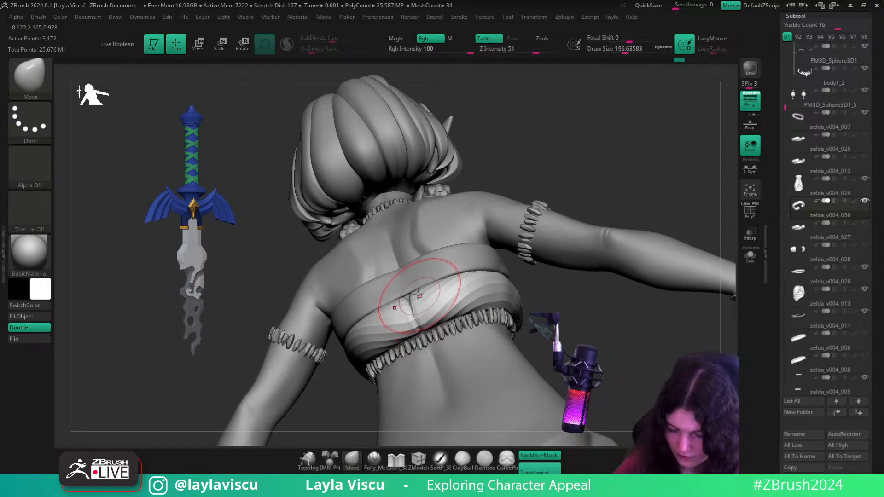
pyautogui.moveTo(450, 302); pyautogui.dragTo(530, 441, button='right')
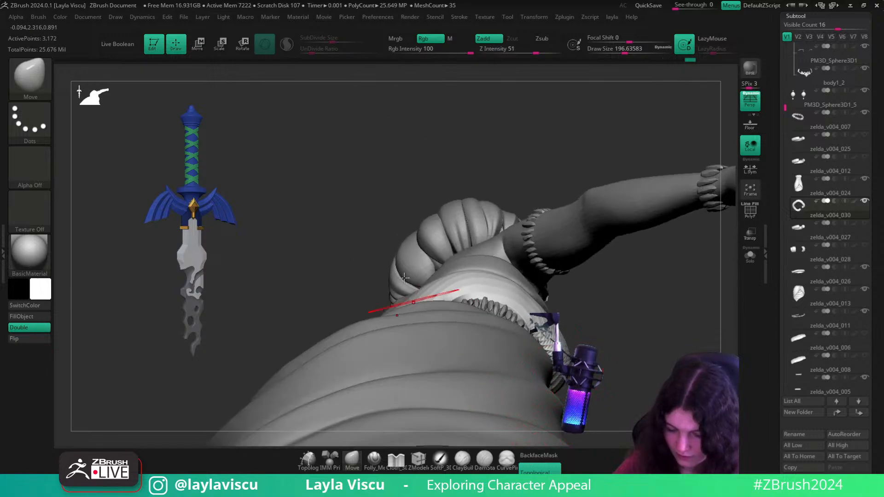
pyautogui.moveTo(405, 277)
pyautogui.mouseDown(button='right')
pyautogui.moveTo(631, 345)
pyautogui.moveTo(599, 349)
pyautogui.moveTo(576, 317)
pyautogui.moveTo(598, 234)
pyautogui.moveTo(670, 266)
pyautogui.moveTo(651, 247)
pyautogui.moveTo(502, 309)
pyautogui.mouseUp(button='right')
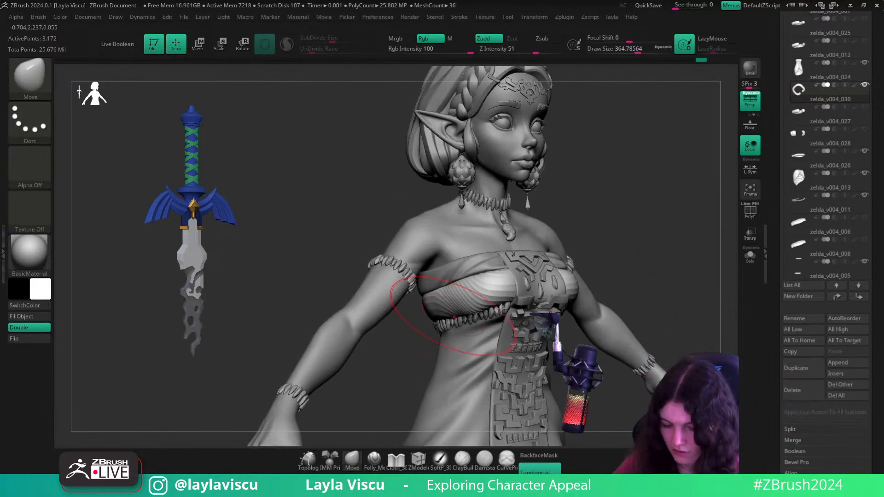
# - Subdivide the bust tube up to level 3 and delete its lower subdivision levels
pyautogui.hotkey('shift', 'f')
pyautogui.hotkey('shift', 'f')
pyautogui.moveTo(814, 414); pyautogui.dragTo(814, 303)
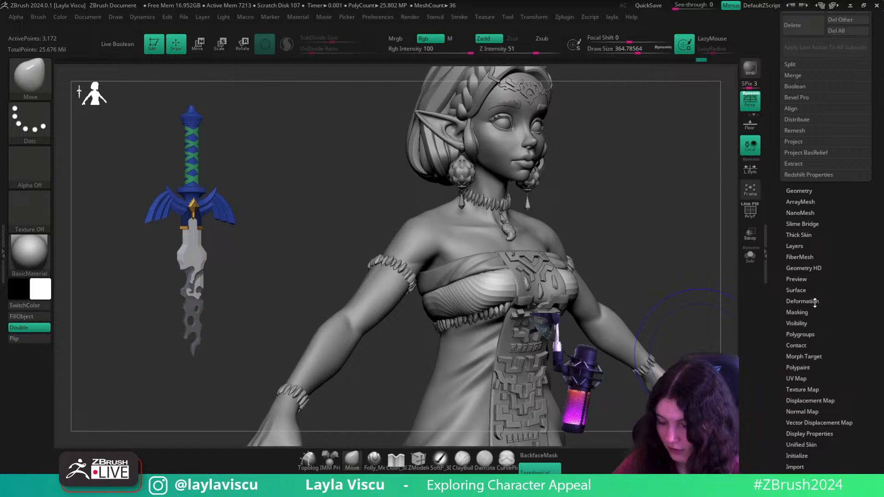
pyautogui.click(796, 191)
pyautogui.hotkey('ctrl', 'd')
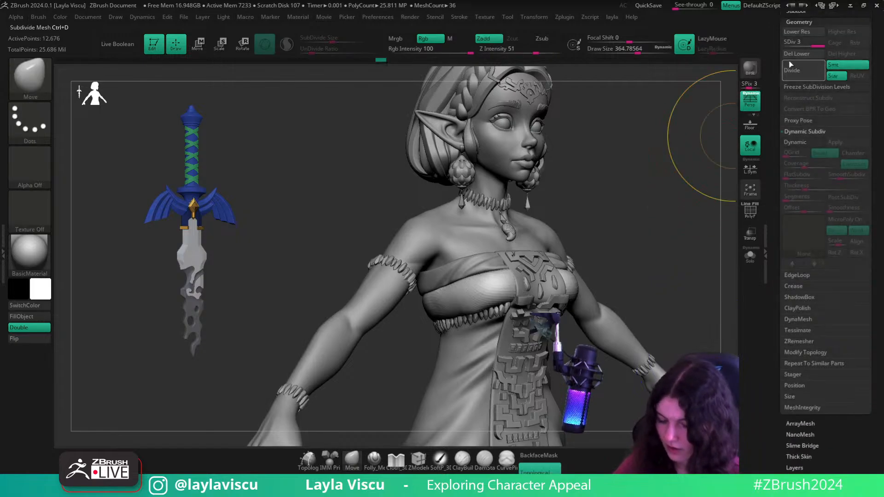
pyautogui.press('s')
pyautogui.moveTo(470, 321)
pyautogui.mouseDown()
pyautogui.moveTo(454, 321)
pyautogui.moveTo(466, 316)
pyautogui.mouseUp()
pyautogui.press('s')
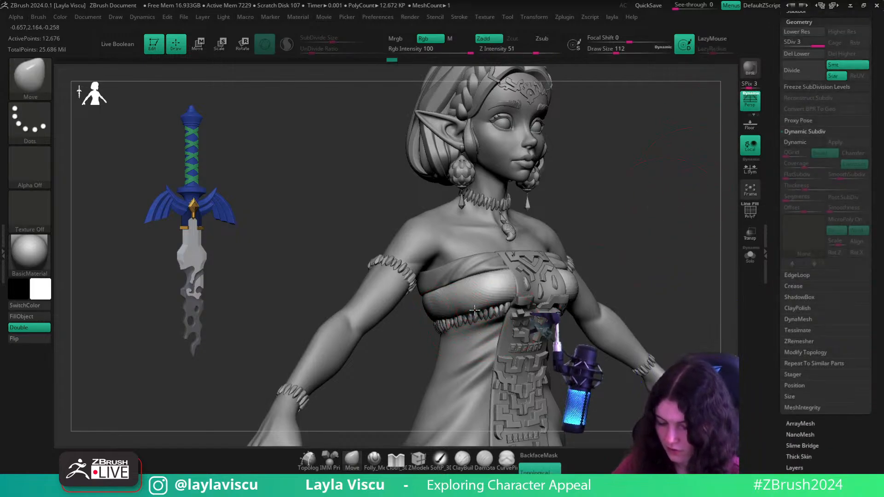
pyautogui.click(789, 57)
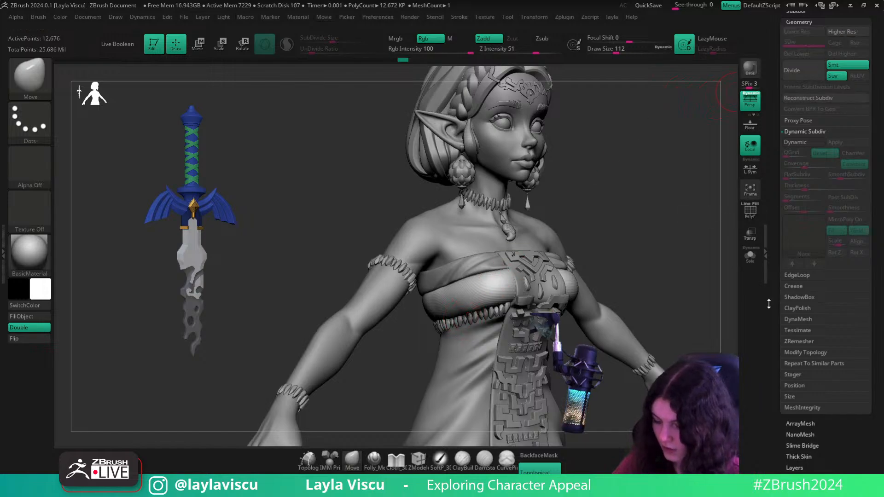
# - DynaMesh the bust tube, undoing the try at resolution 208 and remeshing it at resolution 112
pyautogui.click(798, 319)
pyautogui.click(801, 204)
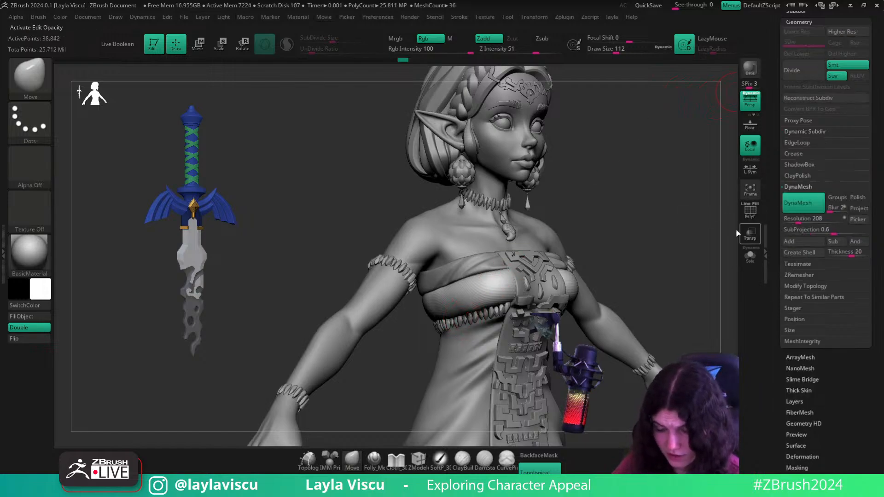
pyautogui.moveTo(644, 249); pyautogui.dragTo(657, 264)
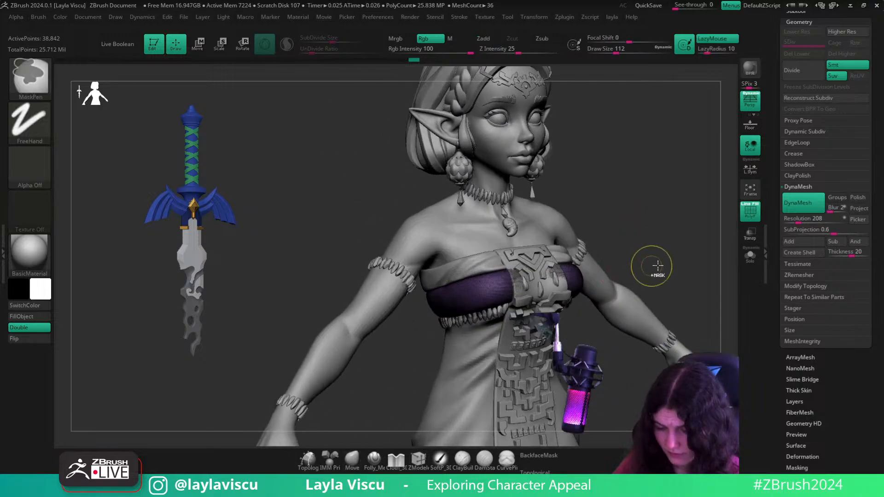
pyautogui.hotkey('ctrl', 'z')
pyautogui.moveTo(795, 224); pyautogui.dragTo(794, 219)
pyautogui.click(801, 203)
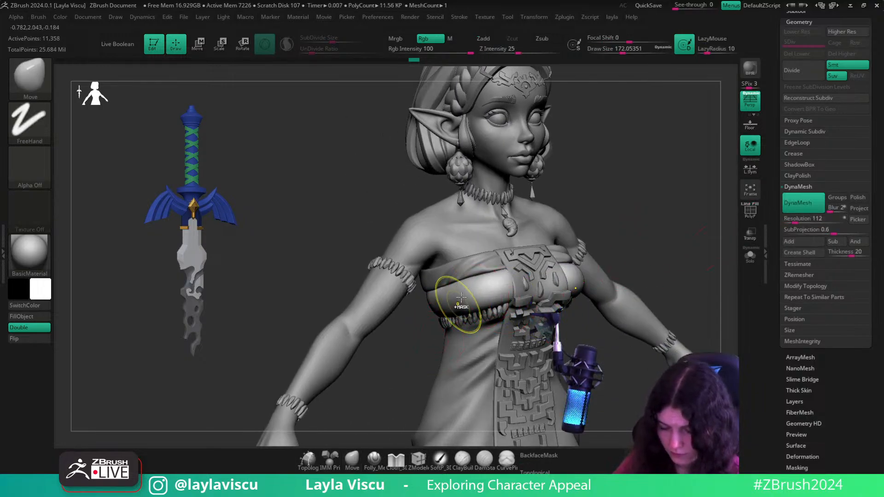
# - Smooth the tube's joined centre back and the front beneath the bust at draw size about 172
pyautogui.moveTo(453, 301)
pyautogui.mouseDown(button='right')
pyautogui.moveTo(483, 317)
pyautogui.moveTo(516, 317)
pyautogui.mouseUp(button='right')
pyautogui.keyDown('shift'); pyautogui.moveTo(407, 311); pyautogui.dragTo(414, 320); pyautogui.keyUp('shift')
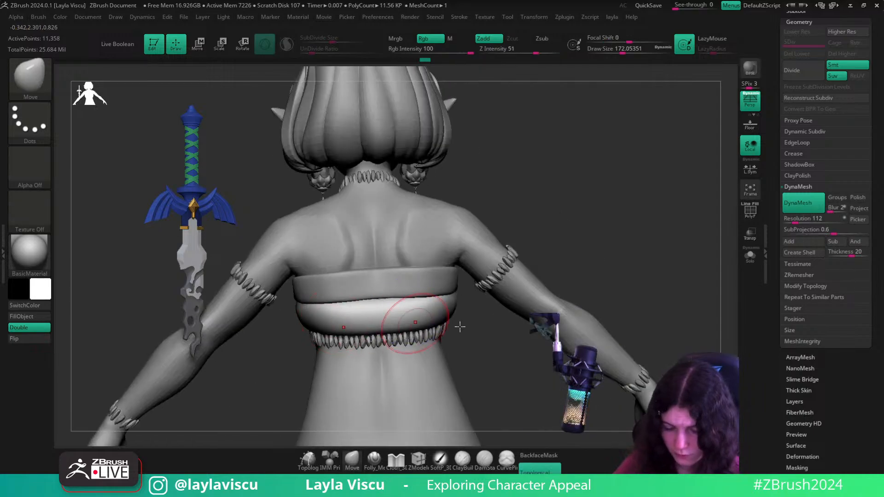
pyautogui.moveTo(460, 325)
pyautogui.mouseDown(button='right')
pyautogui.moveTo(430, 353)
pyautogui.moveTo(405, 350)
pyautogui.mouseUp(button='right')
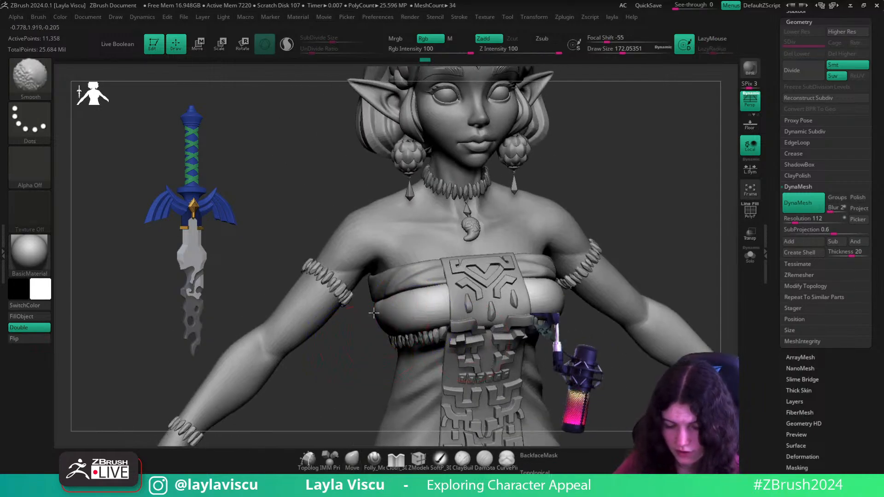
pyautogui.moveTo(418, 317)
pyautogui.mouseDown(button='right')
pyautogui.moveTo(346, 375)
pyautogui.moveTo(365, 366)
pyautogui.moveTo(324, 339)
pyautogui.mouseUp(button='right')
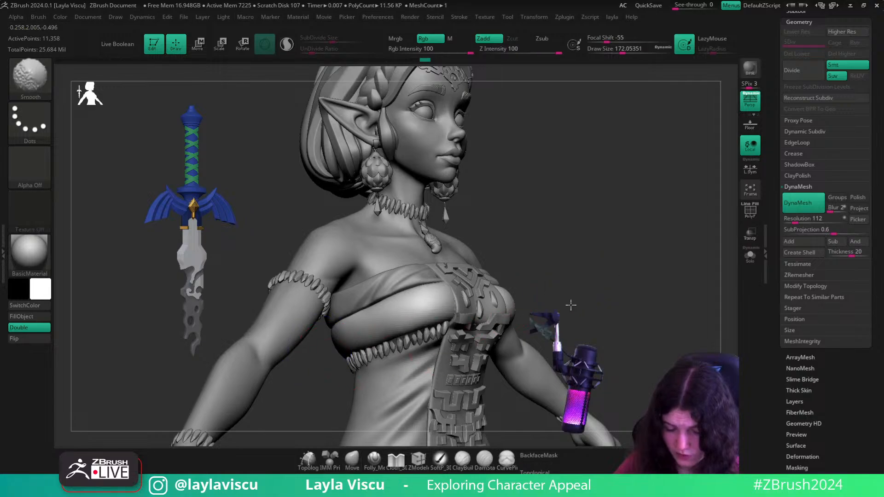
# - Reshape the tube's outer bust contour with the Move brush at draw size about 286 and smooth its side
pyautogui.moveTo(570, 304)
pyautogui.keyDown('ctrl'); pyautogui.mouseDown(button='right')
pyautogui.moveTo(490, 327)
pyautogui.moveTo(575, 282)
pyautogui.moveTo(552, 295)
pyautogui.moveTo(574, 300)
pyautogui.moveTo(626, 251)
pyautogui.moveTo(552, 204)
pyautogui.moveTo(555, 308)
pyautogui.mouseUp(button='right'); pyautogui.keyUp('ctrl')
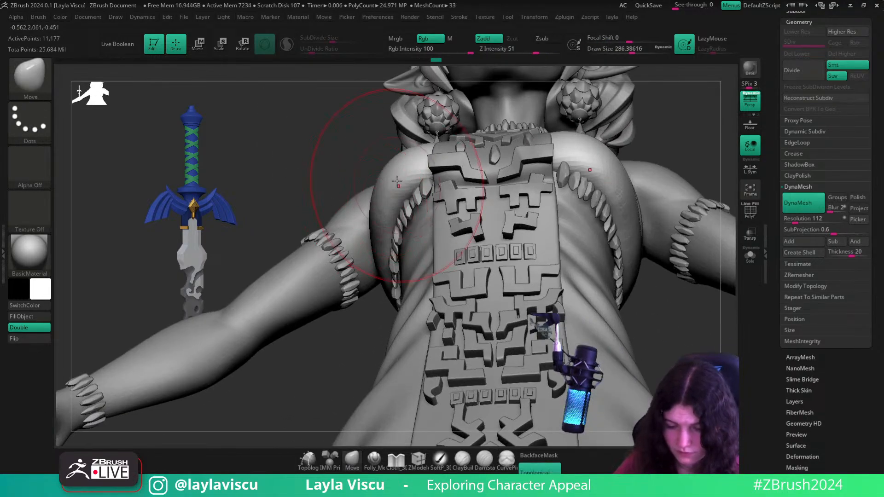
pyautogui.moveTo(387, 186); pyautogui.dragTo(399, 171)
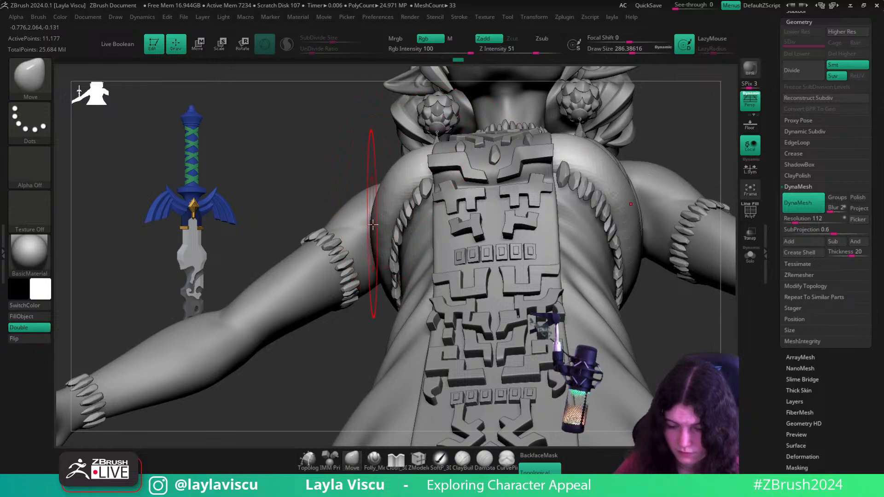
pyautogui.moveTo(373, 221); pyautogui.dragTo(366, 207)
pyautogui.moveTo(331, 160)
pyautogui.mouseDown(button='right')
pyautogui.moveTo(647, 323)
pyautogui.moveTo(570, 316)
pyautogui.moveTo(522, 268)
pyautogui.moveTo(506, 276)
pyautogui.mouseUp(button='right')
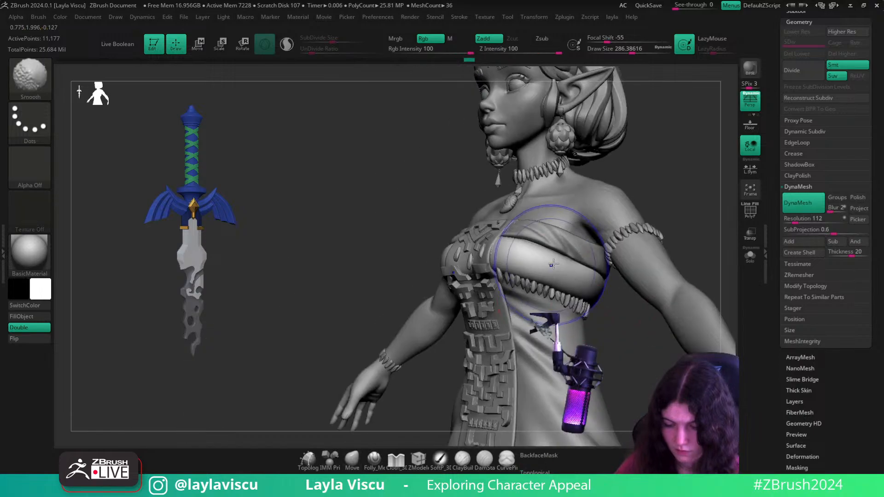
pyautogui.keyDown('shift'); pyautogui.moveTo(550, 265); pyautogui.dragTo(559, 274); pyautogui.keyUp('shift')
pyautogui.keyDown('shift'); pyautogui.moveTo(647, 339); pyautogui.dragTo(691, 334, button='right'); pyautogui.keyUp('shift')
# - Return to the Move brush after the transform gizmo and adjust the tube around the bust with draw size about 358
pyautogui.press('w')
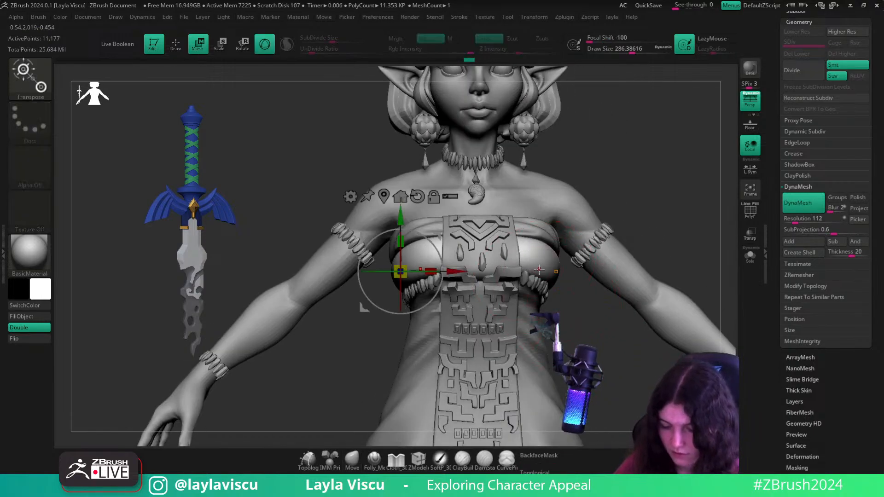
pyautogui.click(334, 458)
pyautogui.click(352, 459)
pyautogui.press('q')
pyautogui.moveTo(329, 370); pyautogui.dragTo(425, 361, button='right')
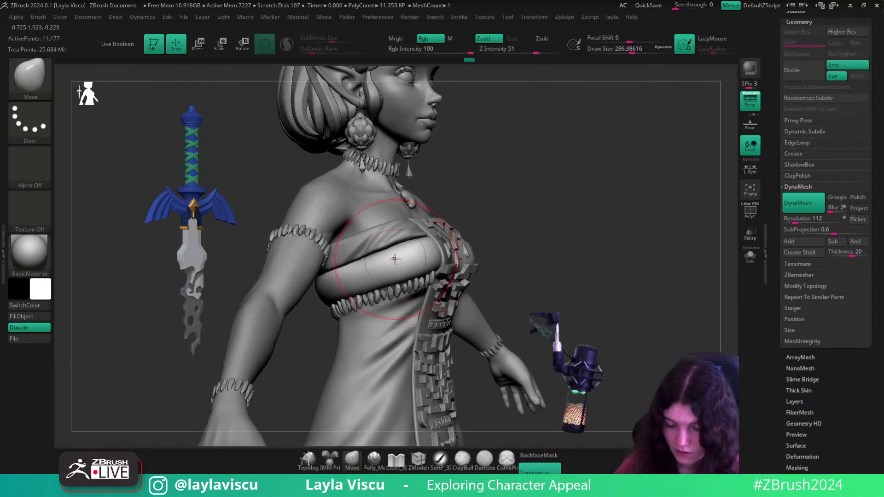
pyautogui.moveTo(622, 271); pyautogui.dragTo(668, 233, button='right')
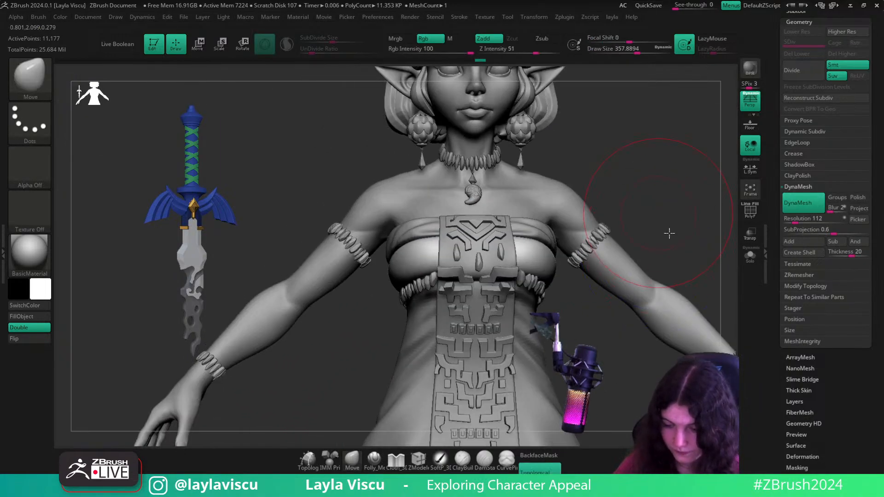
# - Choose the ZRemesherGuides brush, set the draw size to 28.75 and draw a guide curve across the bust tube beside the front panel
pyautogui.press('s')
pyautogui.moveTo(684, 252); pyautogui.dragTo(655, 252)
pyautogui.press('b')
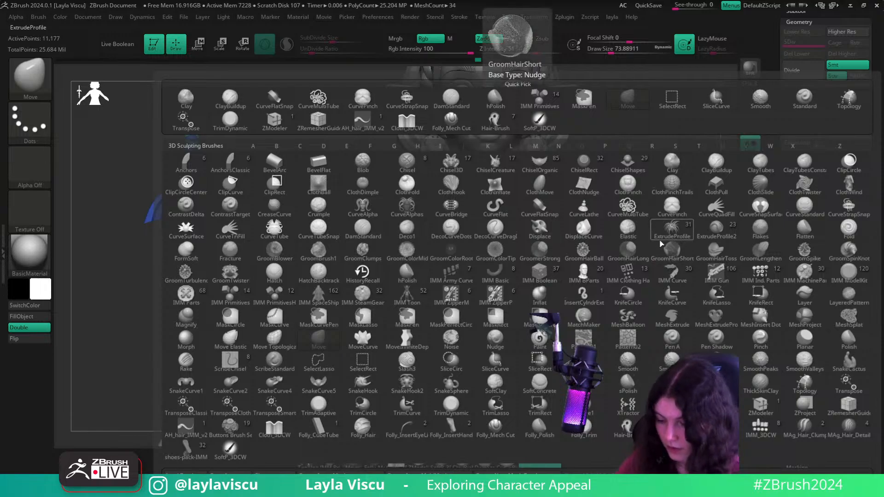
pyautogui.click(846, 407)
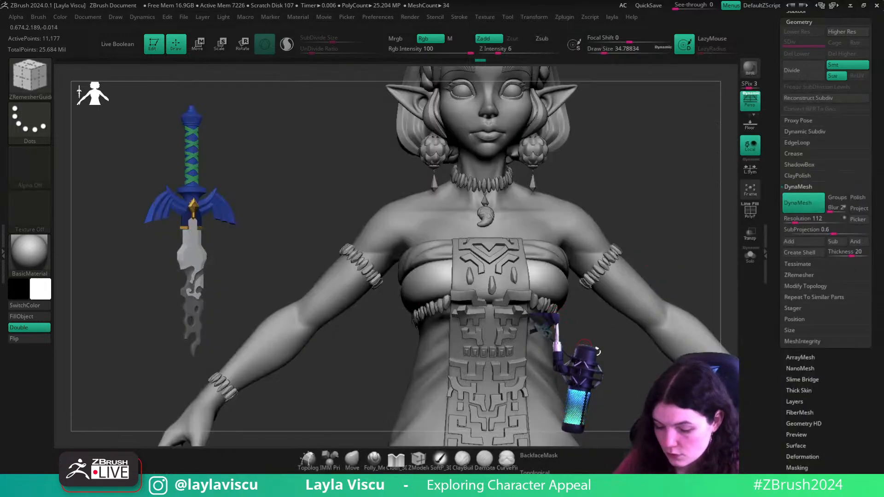
pyautogui.keyDown('ctrl'); pyautogui.moveTo(445, 297); pyautogui.dragTo(457, 270, button='right'); pyautogui.keyUp('ctrl')
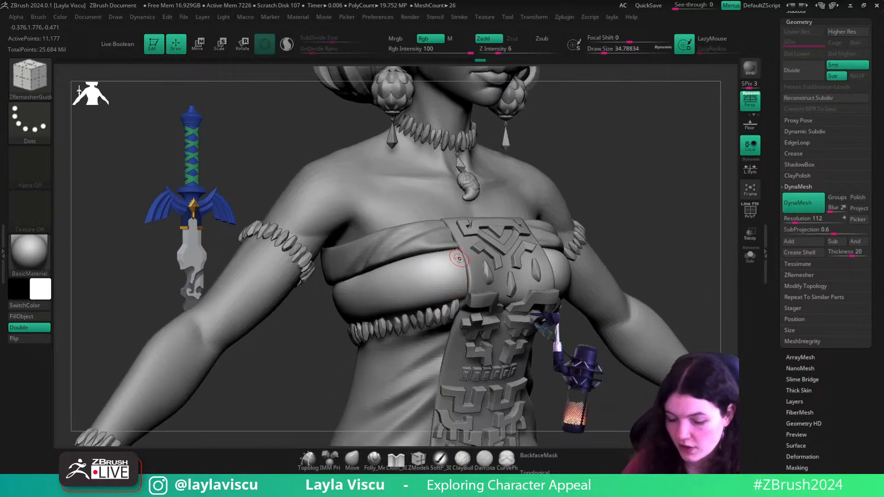
pyautogui.press('s')
pyautogui.moveTo(455, 257); pyautogui.dragTo(428, 315)
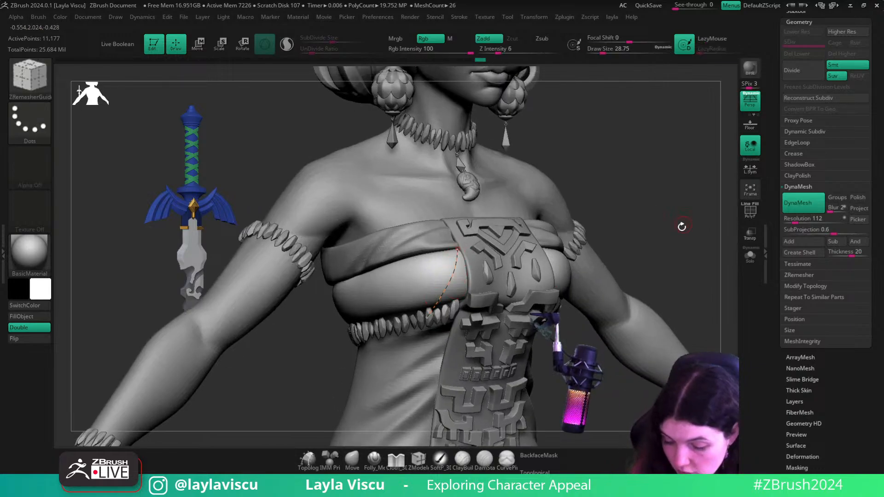
pyautogui.moveTo(682, 226); pyautogui.dragTo(649, 229)
pyautogui.hotkey('ctrl', 'z')
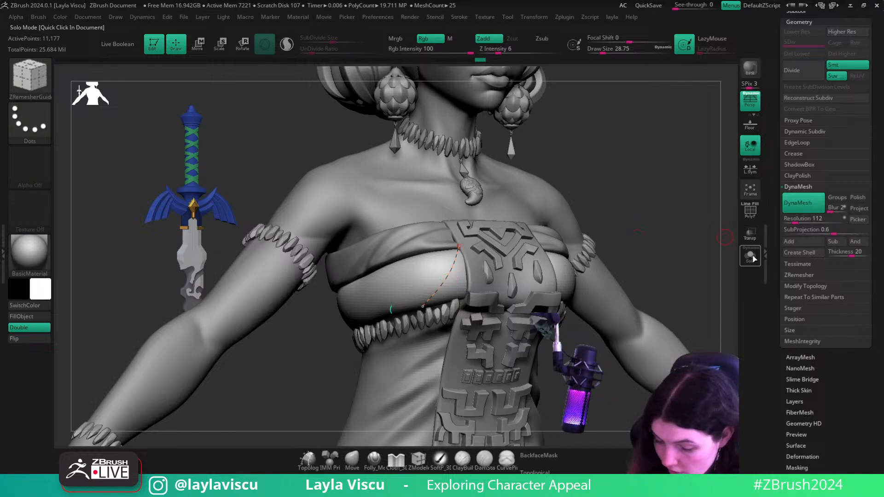
# - Isolate the bust tube in Solo mode and draw a CurveFlatSnap strip across its front at draw size 28.75
pyautogui.click(752, 258)
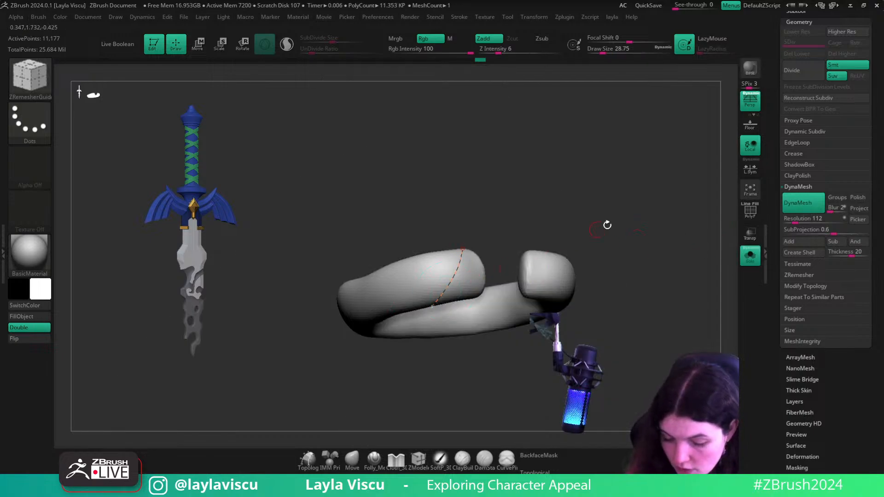
pyautogui.press('b')
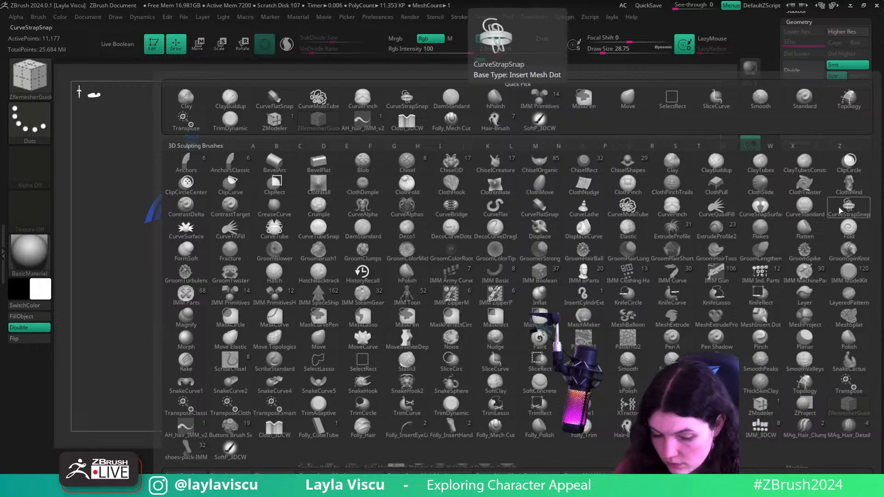
pyautogui.click(536, 205)
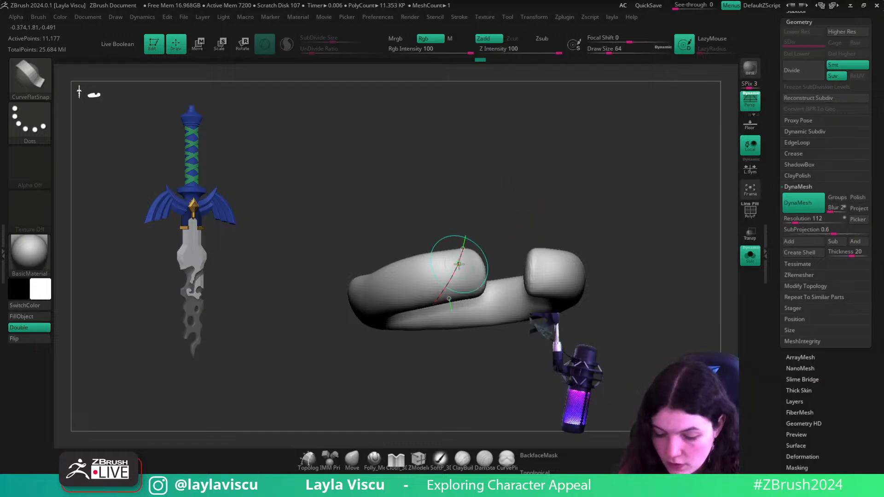
pyautogui.click(459, 264)
pyautogui.hotkey('ctrl', 'z')
pyautogui.moveTo(553, 217); pyautogui.dragTo(480, 237)
pyautogui.moveTo(456, 299); pyautogui.dragTo(445, 312)
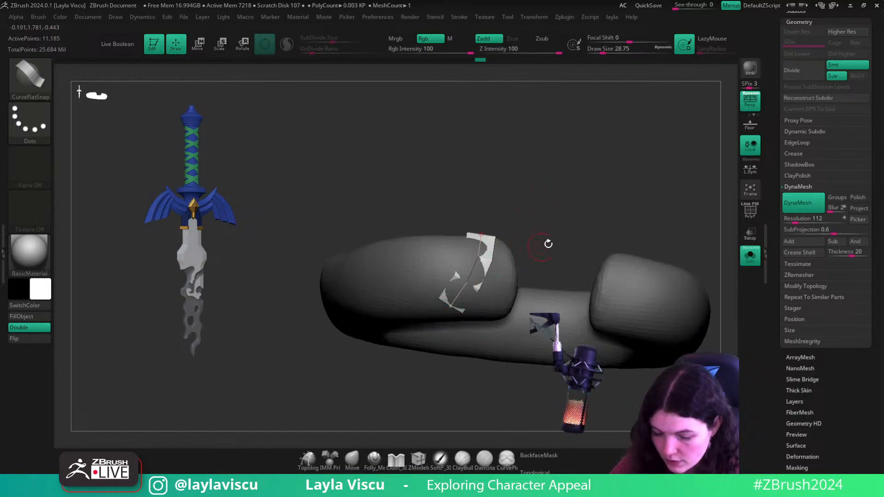
pyautogui.moveTo(548, 243); pyautogui.dragTo(562, 171)
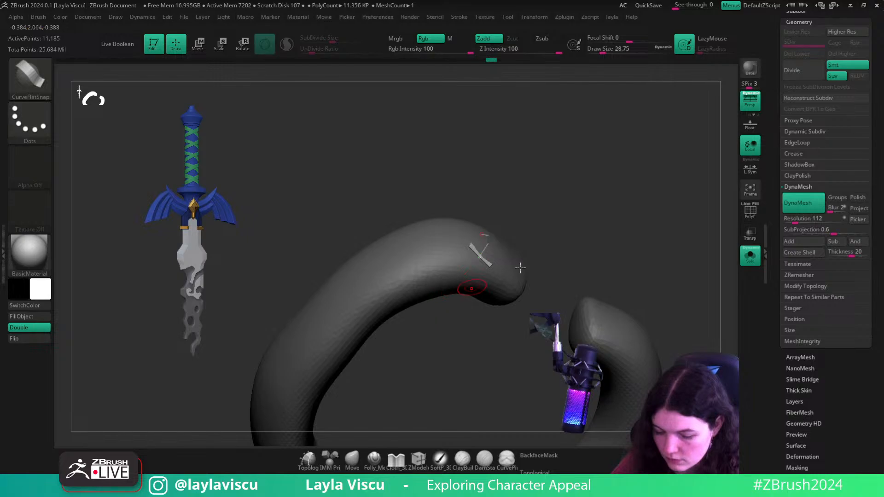
pyautogui.moveTo(471, 267); pyautogui.dragTo(432, 298)
pyautogui.hotkey('ctrl', 'z')
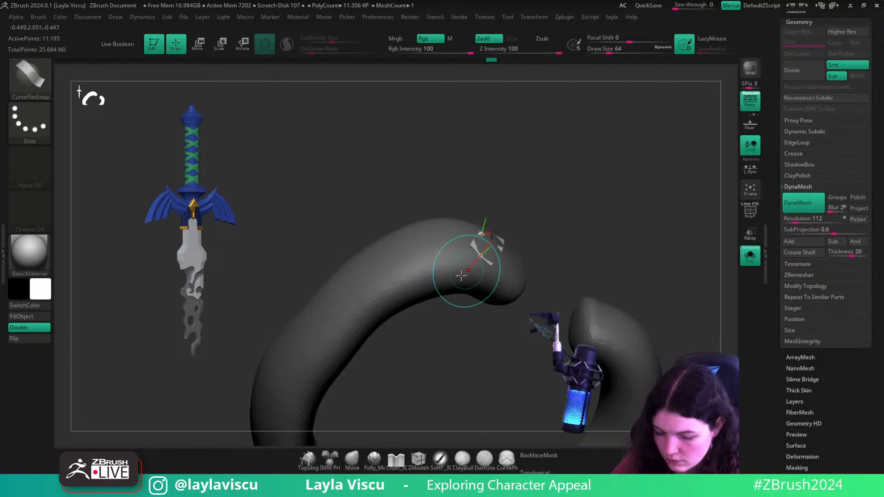
pyautogui.moveTo(534, 249)
pyautogui.mouseDown()
pyautogui.moveTo(551, 264)
pyautogui.moveTo(549, 251)
pyautogui.mouseUp()
pyautogui.press('b')
pyautogui.click(847, 407)
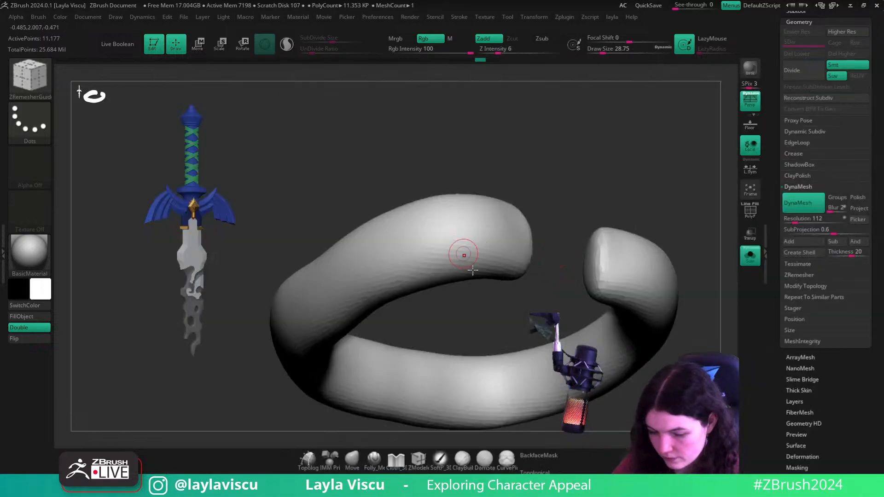
pyautogui.moveTo(541, 167); pyautogui.dragTo(506, 258)
pyautogui.moveTo(539, 322); pyautogui.dragTo(557, 253)
# - Choose the CurveFlatSnap brush, draw a strip across the bust tube near its open front end, and regenerate it after an undo
pyautogui.press('b')
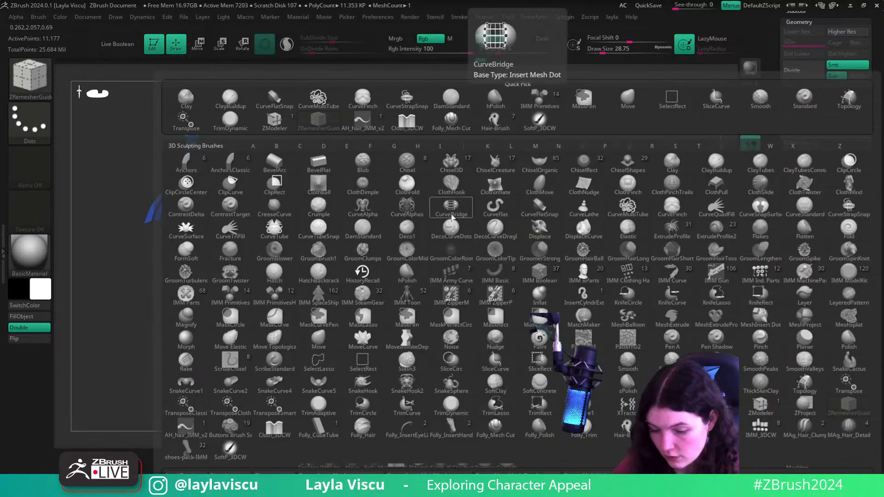
pyautogui.click(543, 211)
pyautogui.click(485, 214)
pyautogui.moveTo(545, 216); pyautogui.dragTo(544, 165)
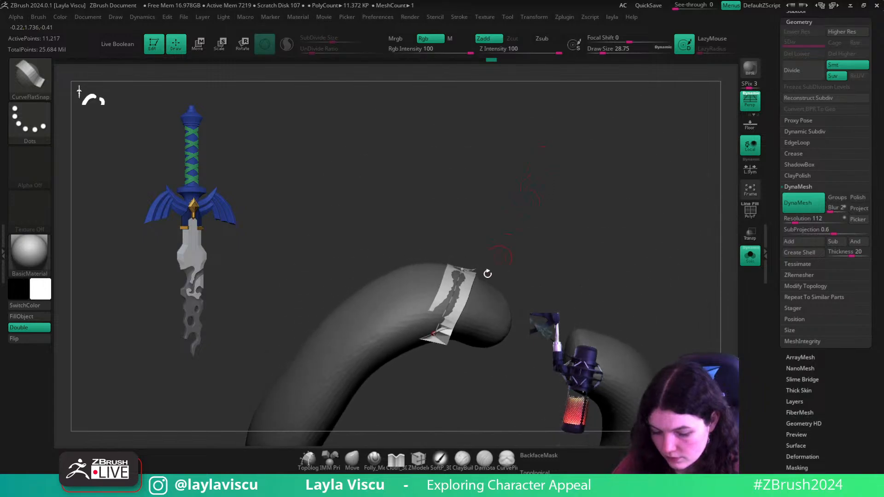
pyautogui.hotkey('ctrl', 'z')
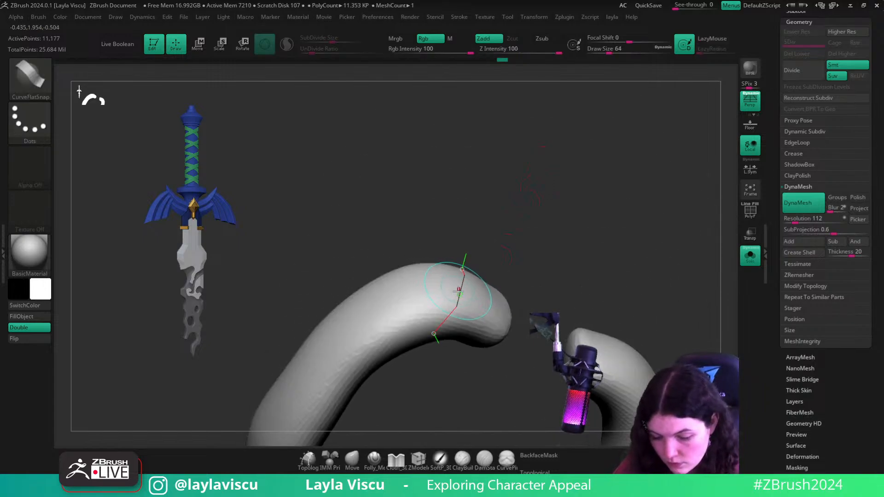
pyautogui.click(459, 291)
pyautogui.moveTo(509, 270)
pyautogui.mouseDown()
pyautogui.moveTo(534, 237)
pyautogui.moveTo(571, 231)
pyautogui.mouseUp()
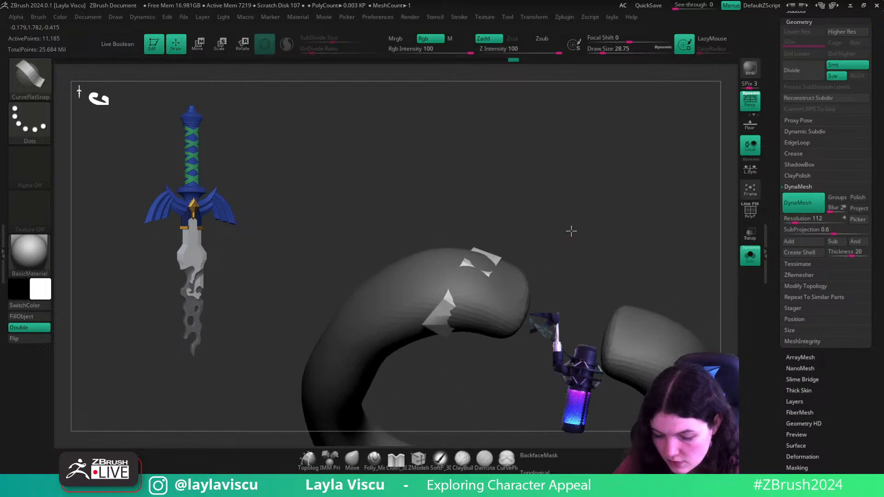
# - Adjust the new strip over the tube with the Move brush at draw size about 80 and centre the transform gizmo on it
pyautogui.click(352, 458)
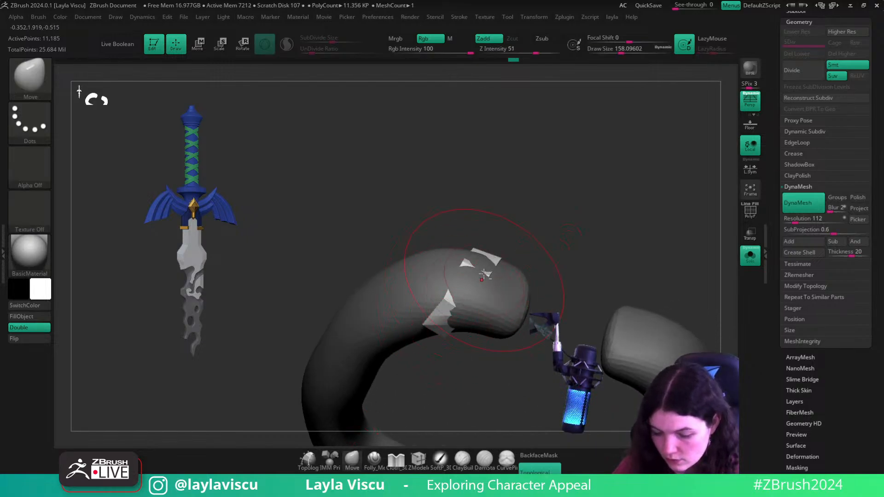
pyautogui.moveTo(494, 288); pyautogui.dragTo(484, 267, button='right')
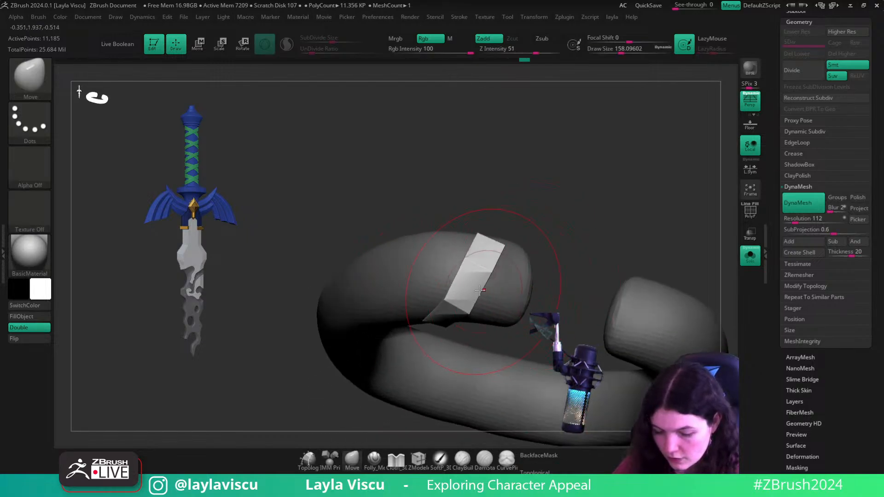
pyautogui.press('[')
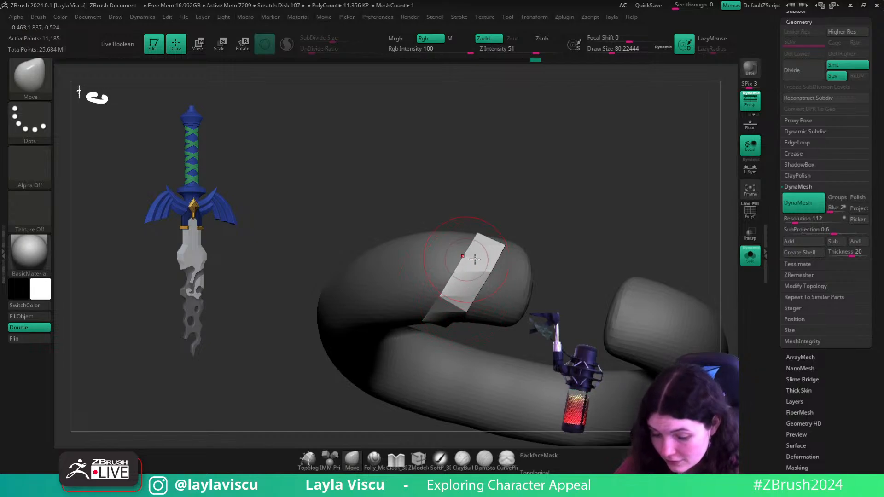
pyautogui.press('w')
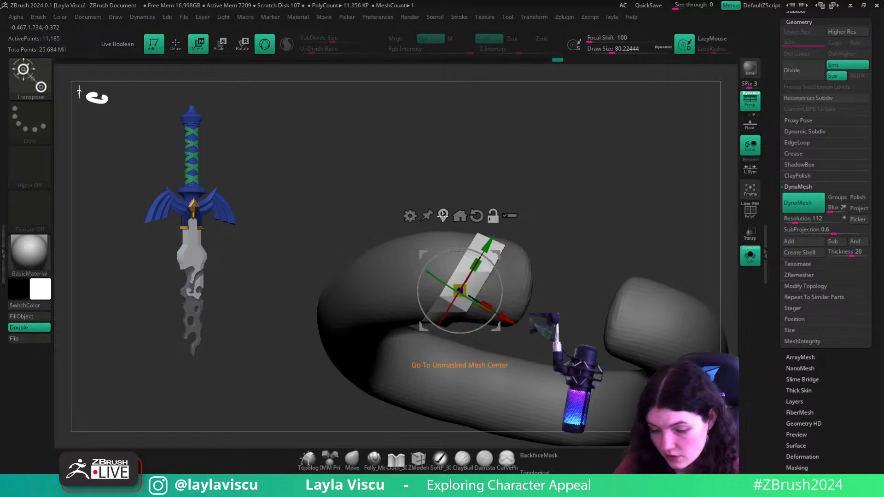
pyautogui.click(443, 215)
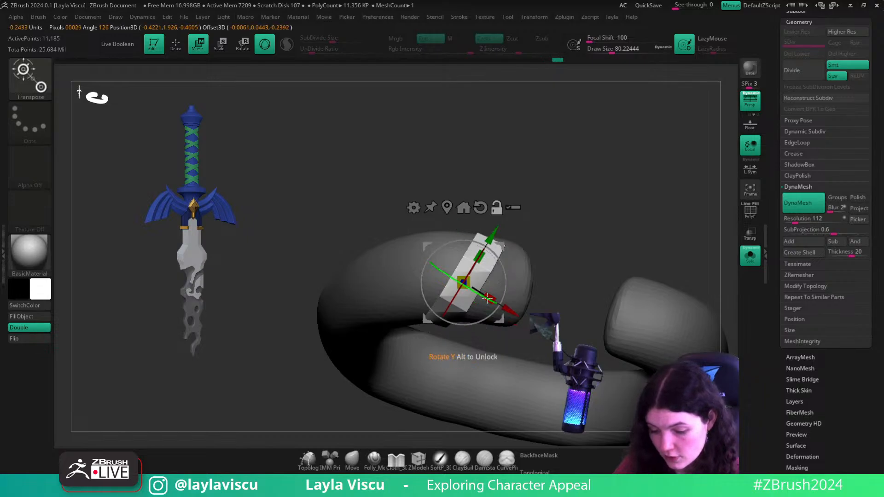
# - Return to the Move brush, clear the mask from the bust tube and turn on the polyframe display
pyautogui.click(353, 460)
pyautogui.keyDown('ctrl'); pyautogui.moveTo(531, 228); pyautogui.dragTo(545, 242); pyautogui.keyUp('ctrl')
pyautogui.hotkey('shift', 'f')
pyautogui.moveTo(542, 227); pyautogui.dragTo(501, 261, button='right')
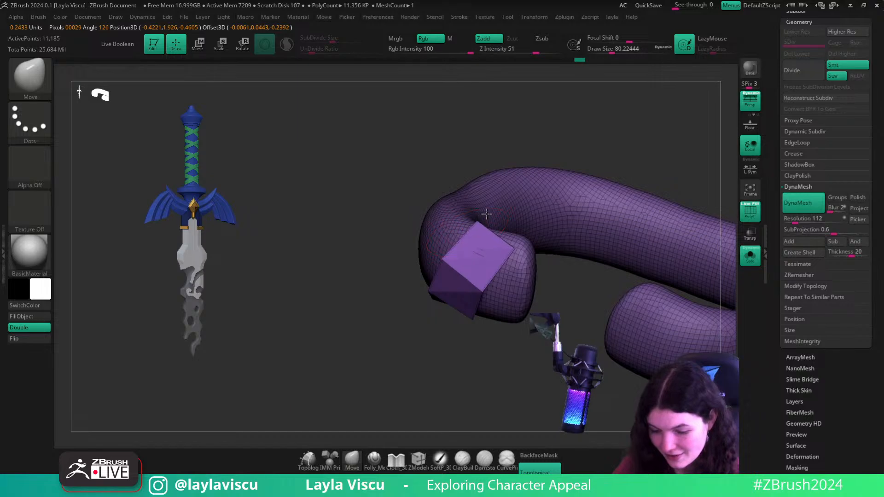
pyautogui.moveTo(538, 414)
pyautogui.keyDown('ctrl'); pyautogui.mouseDown(button='right')
pyautogui.moveTo(544, 363)
pyautogui.moveTo(481, 388)
pyautogui.moveTo(440, 432)
pyautogui.mouseUp(button='right'); pyautogui.keyUp('ctrl')
# - Set the ZModeler edge action to Insert with Single EdgeLoop and insert edge loops along and across the strip
pyautogui.click(418, 460)
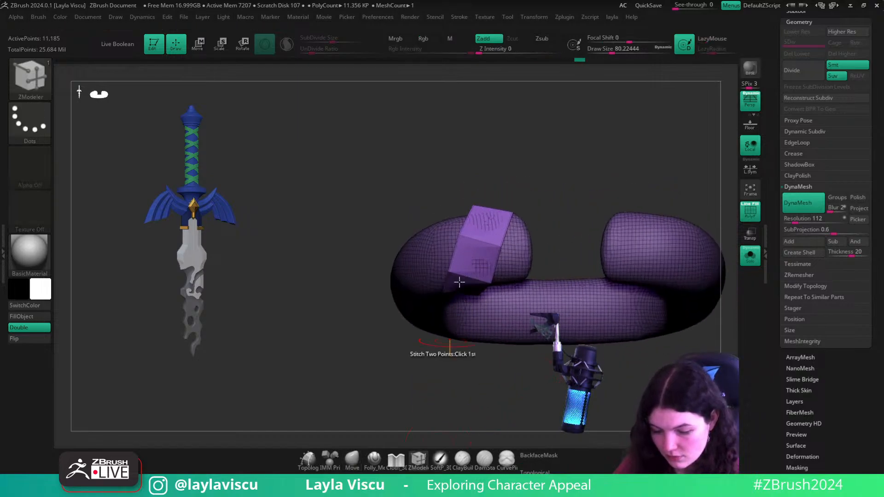
pyautogui.keyDown('ctrl'); pyautogui.moveTo(468, 245); pyautogui.dragTo(483, 237, button='right'); pyautogui.keyUp('ctrl')
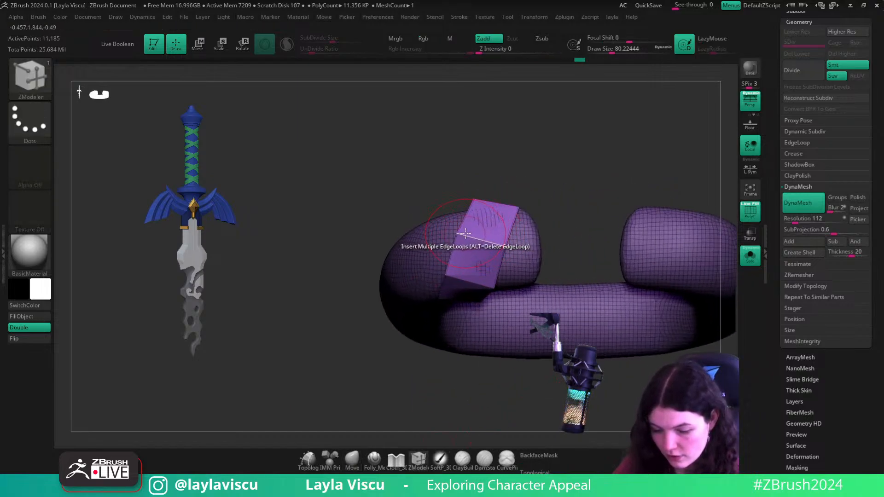
pyautogui.hotkey('ctrl', 'z')
pyautogui.press('space')
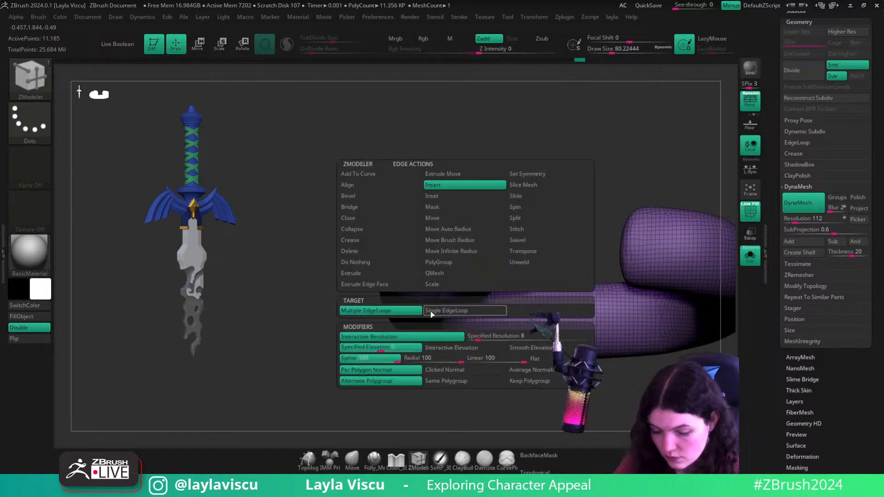
pyautogui.click(430, 311)
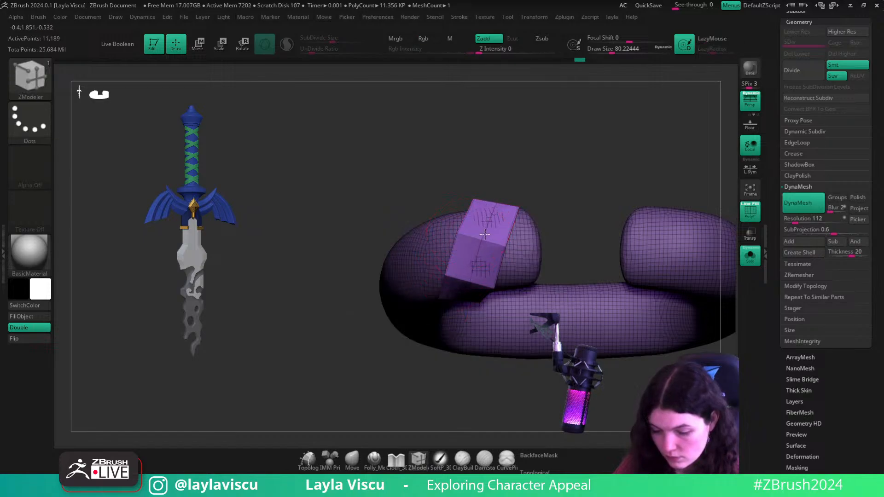
pyautogui.moveTo(485, 233); pyautogui.dragTo(501, 204, button='right')
pyautogui.moveTo(511, 295); pyautogui.dragTo(497, 272, button='right')
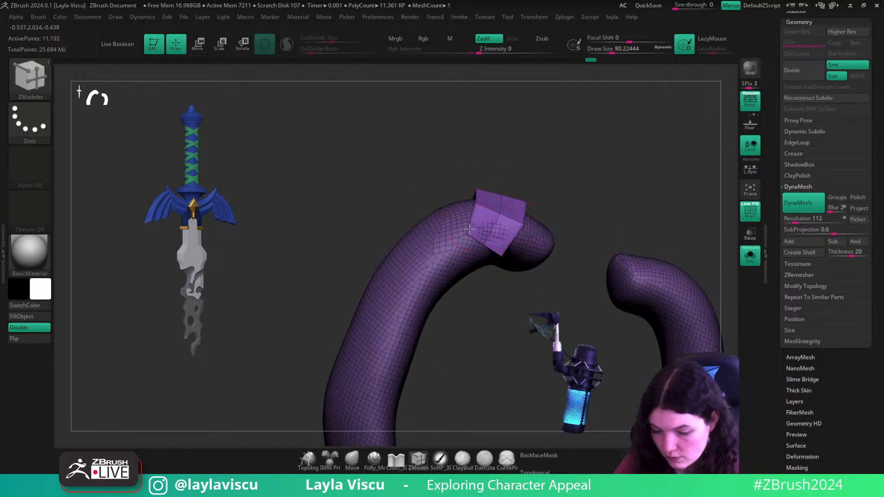
pyautogui.moveTo(545, 174); pyautogui.dragTo(527, 244, button='right')
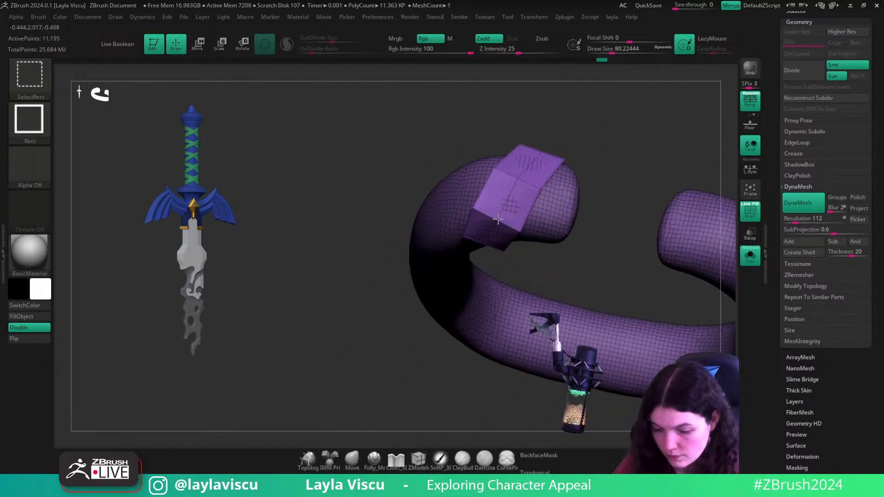
# - Isolate the strip, split it from the bust tube into its own subtool and leave Solo mode
pyautogui.keyDown('ctrl'); pyautogui.keyDown('shift'); pyautogui.click(513, 225); pyautogui.keyUp('shift'); pyautogui.keyUp('ctrl')
pyautogui.press('2')
pyautogui.click(595, 263)
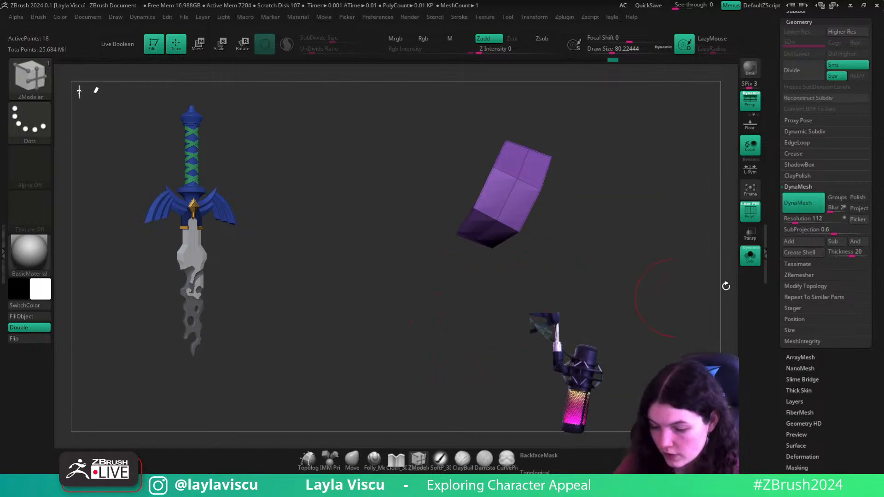
pyautogui.click(749, 263)
pyautogui.moveTo(257, 328); pyautogui.dragTo(312, 414, button='right')
# - Subdivide the separated strip once and delete its lower subdivision level
pyautogui.press('v')
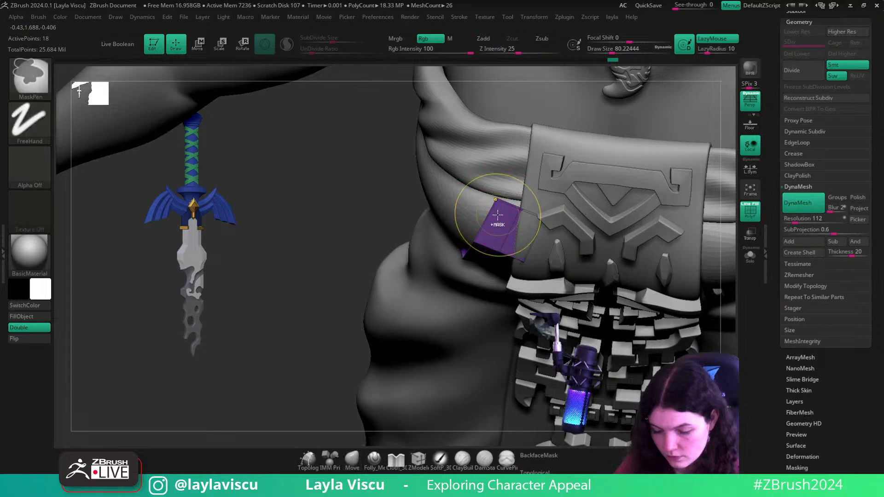
pyautogui.hotkey('ctrl', 'd')
pyautogui.click(803, 55)
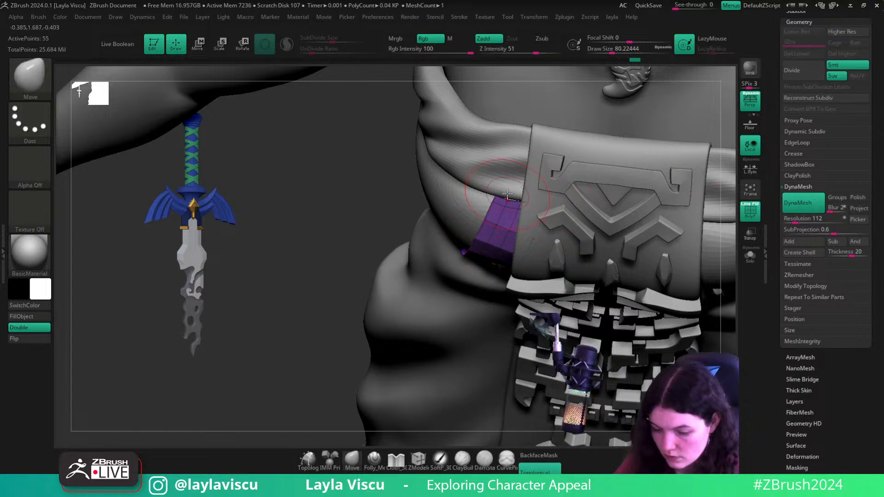
# - Fit the strip around the tube's end beside the front panel with the Move brush at draw sizes about 77 and 120
pyautogui.moveTo(337, 275); pyautogui.dragTo(518, 177)
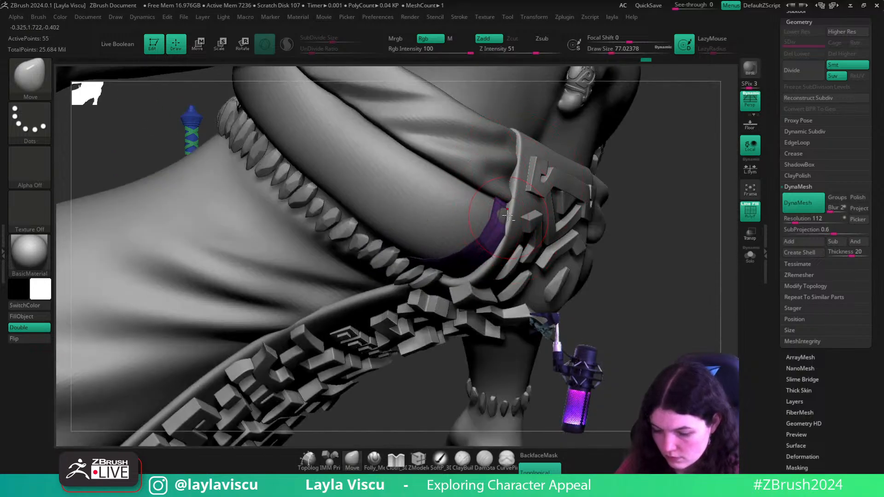
pyautogui.moveTo(631, 295)
pyautogui.mouseDown()
pyautogui.moveTo(653, 323)
pyautogui.moveTo(662, 202)
pyautogui.mouseUp()
pyautogui.press('s')
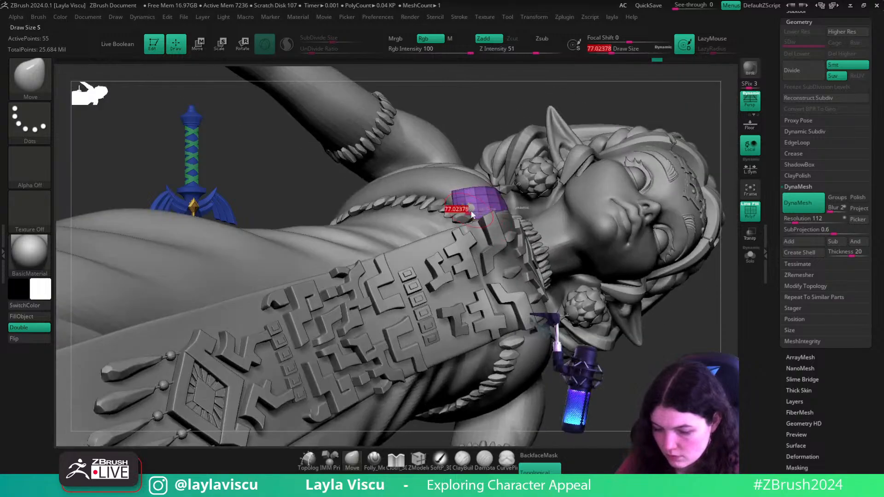
pyautogui.moveTo(471, 214); pyautogui.dragTo(477, 214)
pyautogui.keyDown('ctrl'); pyautogui.moveTo(477, 206); pyautogui.dragTo(667, 349, button='right'); pyautogui.keyUp('ctrl')
pyautogui.moveTo(489, 165)
pyautogui.mouseDown(button='right')
pyautogui.moveTo(657, 251)
pyautogui.moveTo(516, 310)
pyautogui.mouseUp(button='right')
# - Extrude all polygons of the strip with ZModeler to give it thickness
pyautogui.click(418, 459)
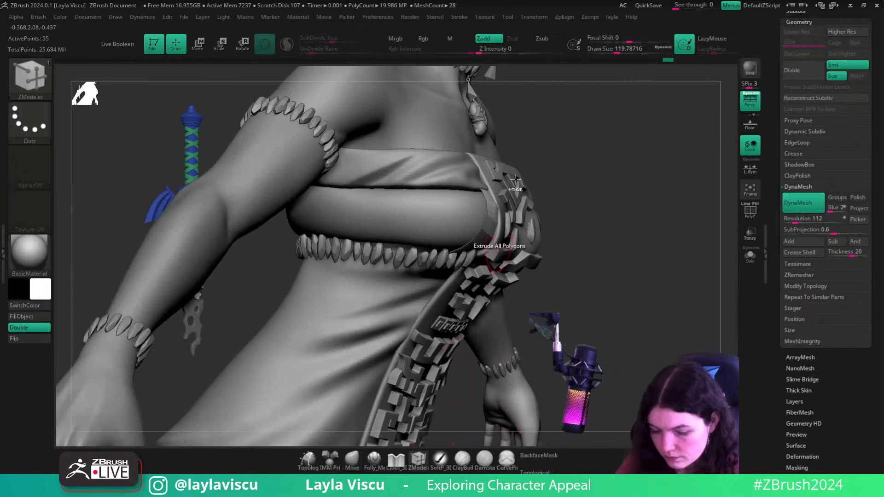
pyautogui.keyDown('ctrl'); pyautogui.moveTo(461, 331); pyautogui.dragTo(479, 306, button='right'); pyautogui.keyUp('ctrl')
pyautogui.press('space')
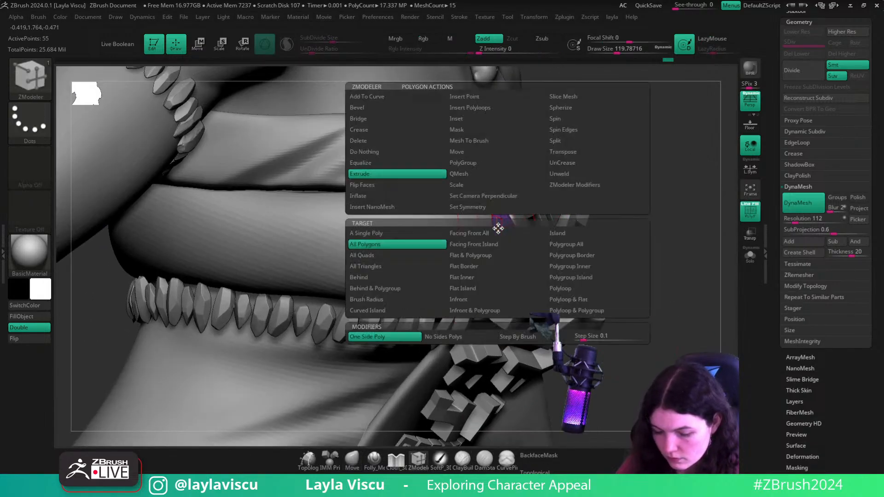
pyautogui.moveTo(498, 228); pyautogui.dragTo(481, 231)
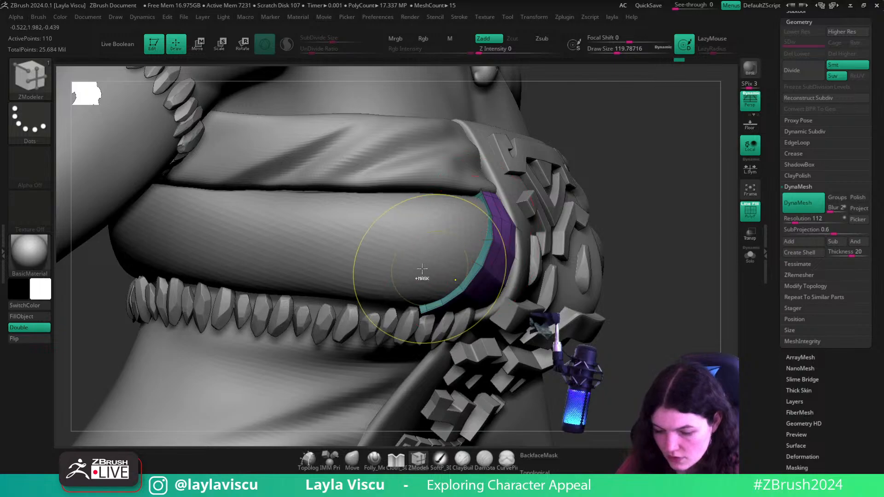
# - Turn off double-sided display for the strip and open its crease settings
pyautogui.keyDown('ctrl'); pyautogui.moveTo(422, 277); pyautogui.dragTo(344, 278, button='right'); pyautogui.keyUp('ctrl')
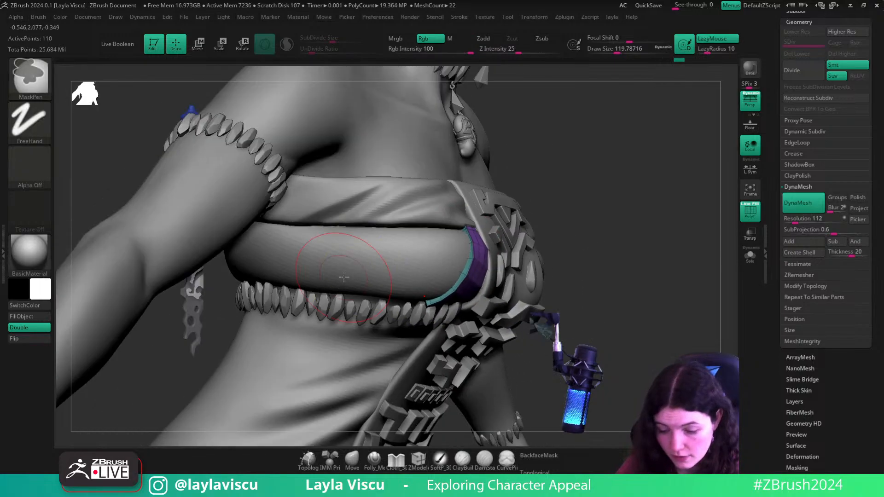
pyautogui.click(31, 327)
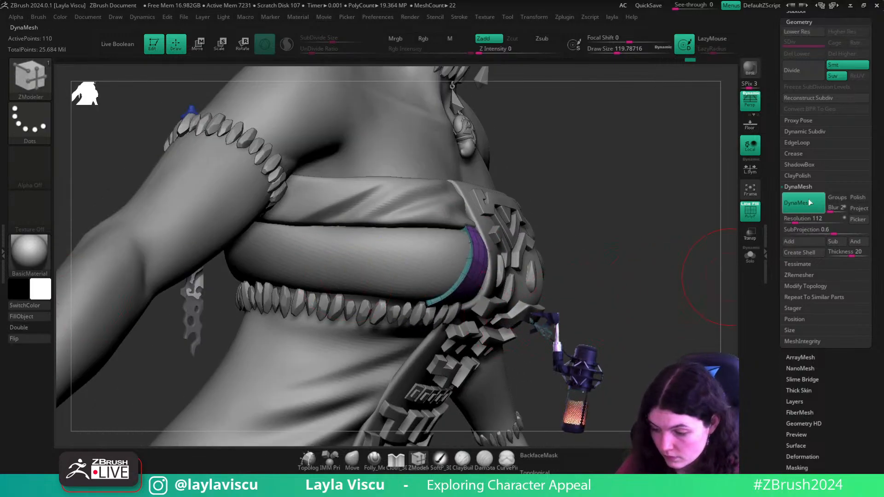
pyautogui.click(793, 154)
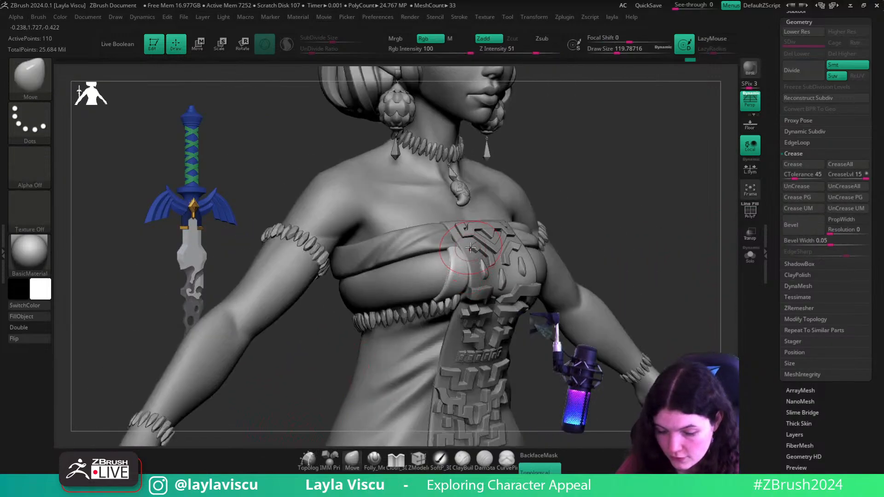
# - Nudge the strip's upper end toward the front panel with the Move brush at draw size about 140
pyautogui.press('s')
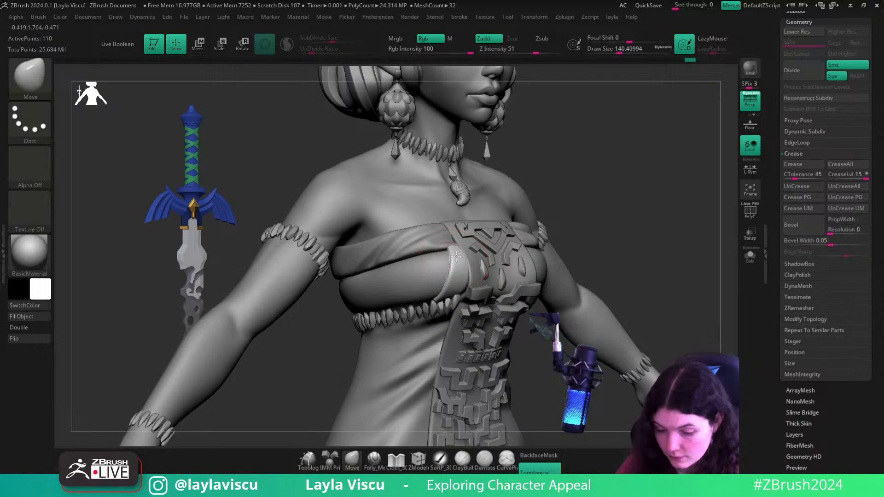
pyautogui.moveTo(566, 350); pyautogui.dragTo(446, 225, button='right')
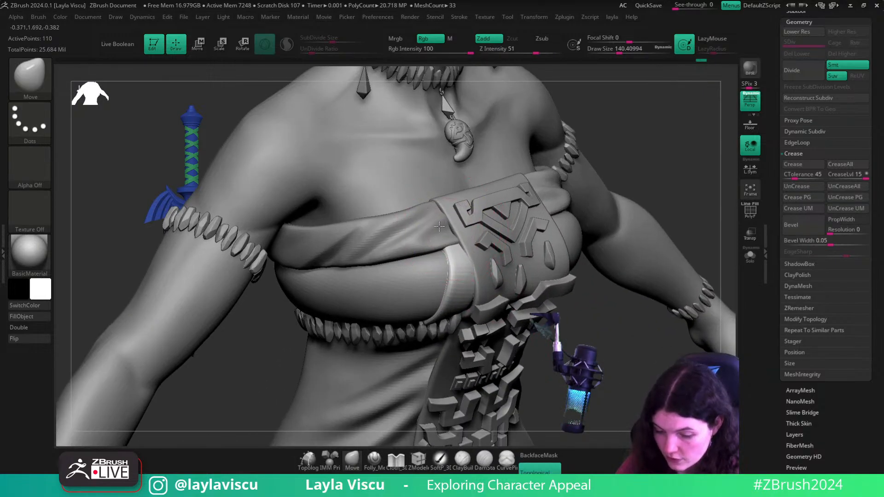
pyautogui.moveTo(451, 243); pyautogui.dragTo(464, 255)
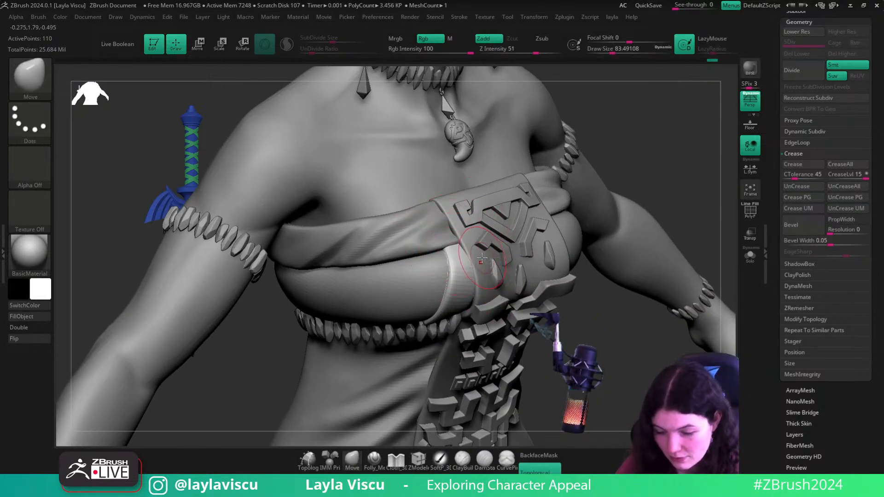
# - Select the strip beside the front panel and duplicate it with the gizmo, placing the copy next to it toward the arm
pyautogui.keyDown('alt'); pyautogui.click(482, 257); pyautogui.keyUp('alt')
pyautogui.moveTo(482, 258); pyautogui.dragTo(474, 221, button='right')
pyautogui.keyDown('alt'); pyautogui.click(473, 262); pyautogui.keyUp('alt')
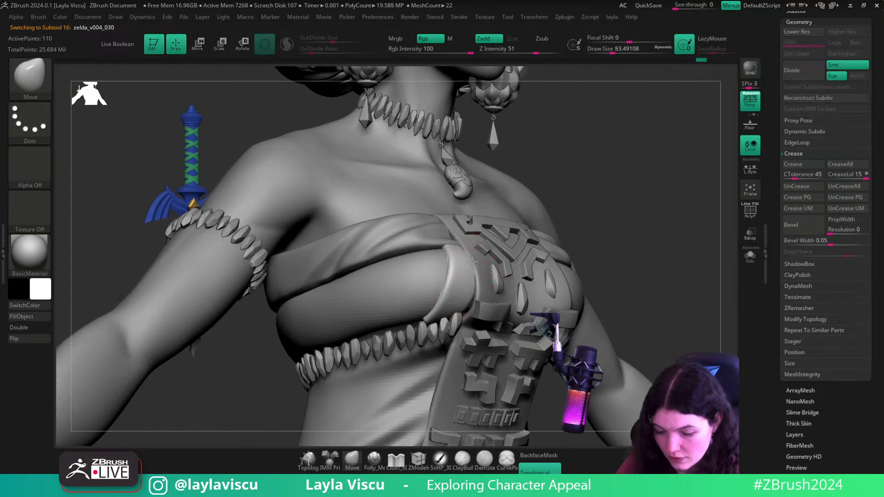
pyautogui.press('w')
pyautogui.moveTo(560, 248); pyautogui.dragTo(591, 295, button='right')
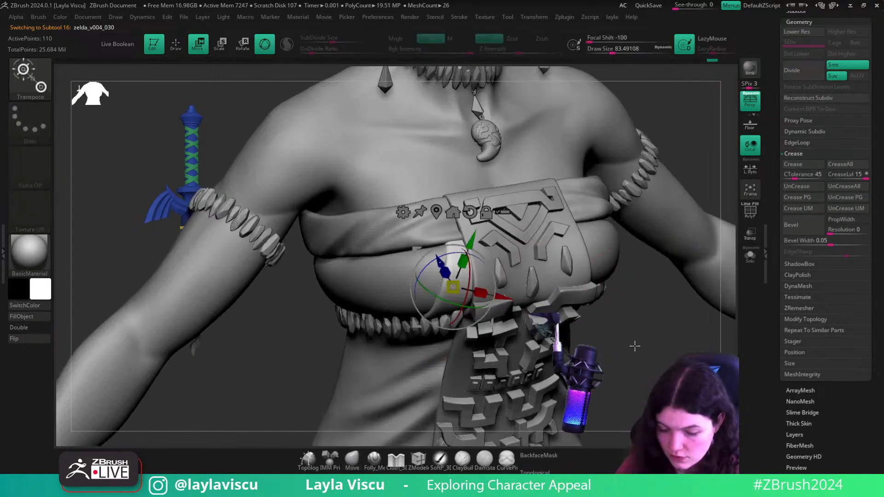
pyautogui.moveTo(635, 346); pyautogui.dragTo(581, 314, button='right')
pyautogui.keyDown('ctrl'); pyautogui.moveTo(504, 299); pyautogui.dragTo(461, 322); pyautogui.keyUp('ctrl')
pyautogui.moveTo(442, 249); pyautogui.dragTo(427, 285, button='right')
pyautogui.moveTo(431, 289); pyautogui.dragTo(435, 290)
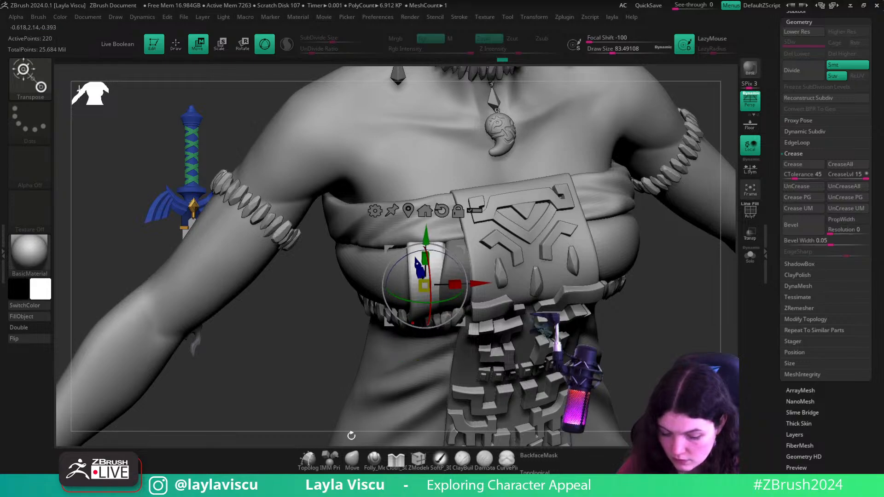
# - Adjust the strip copy's fit on the bust with the gizmo, and duplicate it once more farther along the tube
pyautogui.click(352, 459)
pyautogui.moveTo(685, 350)
pyautogui.mouseDown()
pyautogui.moveTo(698, 310)
pyautogui.moveTo(691, 272)
pyautogui.mouseUp()
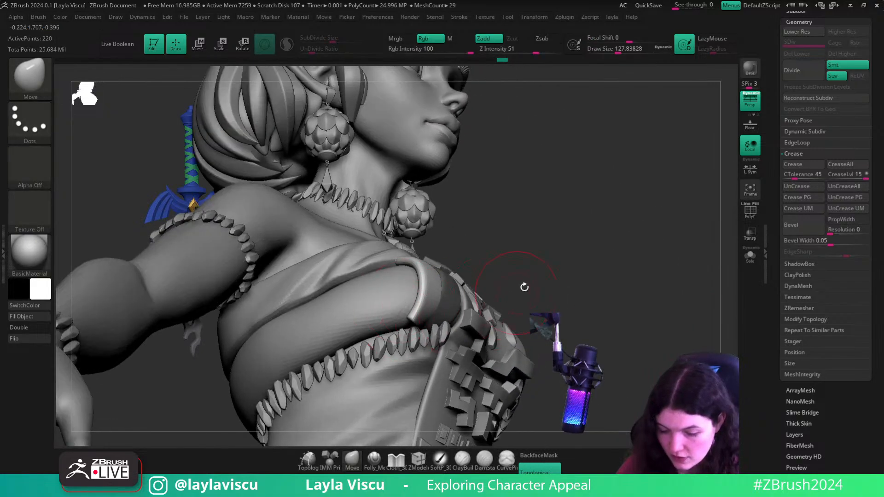
pyautogui.press('e')
pyautogui.moveTo(559, 245); pyautogui.dragTo(460, 270, button='right')
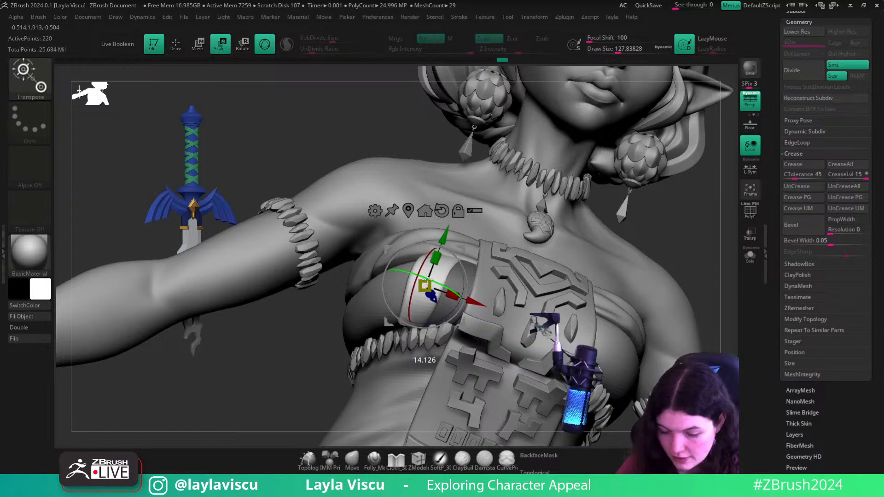
pyautogui.moveTo(427, 279); pyautogui.dragTo(430, 280)
pyautogui.moveTo(667, 243)
pyautogui.mouseDown()
pyautogui.moveTo(686, 264)
pyautogui.moveTo(676, 253)
pyautogui.mouseUp()
pyautogui.keyDown('ctrl'); pyautogui.moveTo(462, 325); pyautogui.dragTo(428, 332); pyautogui.keyUp('ctrl')
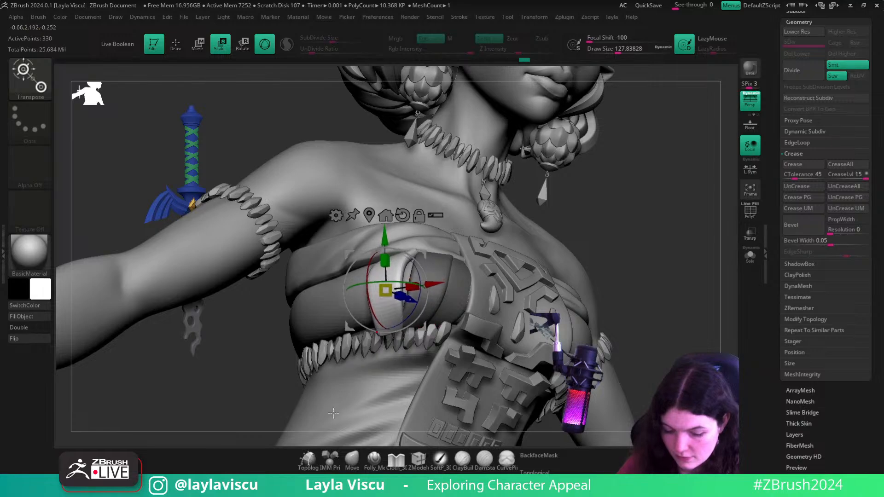
# - Fit the third strip around the bust tube with the Move brush at draw sizes about 251 and 167
pyautogui.press('q')
pyautogui.moveTo(632, 264); pyautogui.dragTo(604, 258)
pyautogui.press('s')
pyautogui.moveTo(377, 307); pyautogui.dragTo(390, 307)
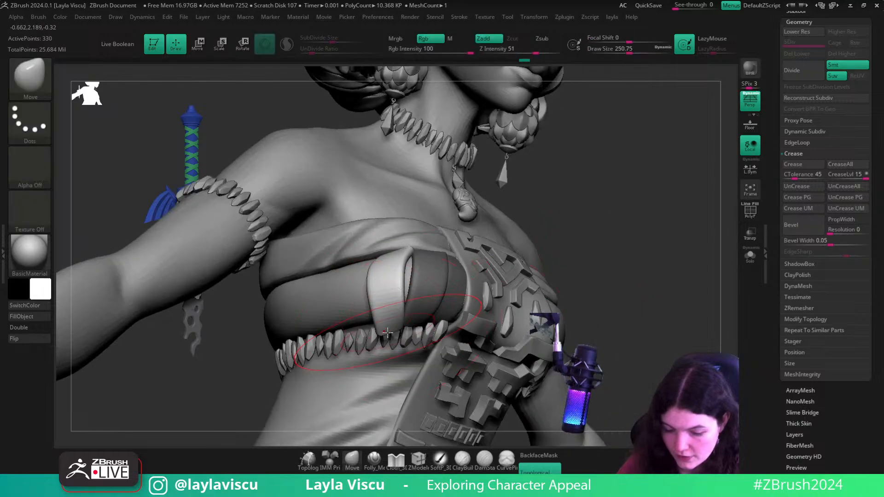
pyautogui.moveTo(600, 335); pyautogui.dragTo(612, 247)
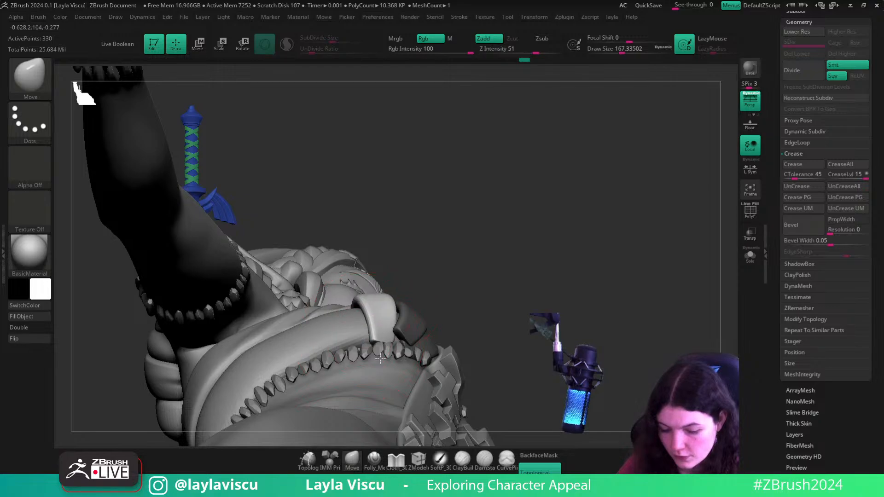
pyautogui.moveTo(494, 287); pyautogui.dragTo(372, 319)
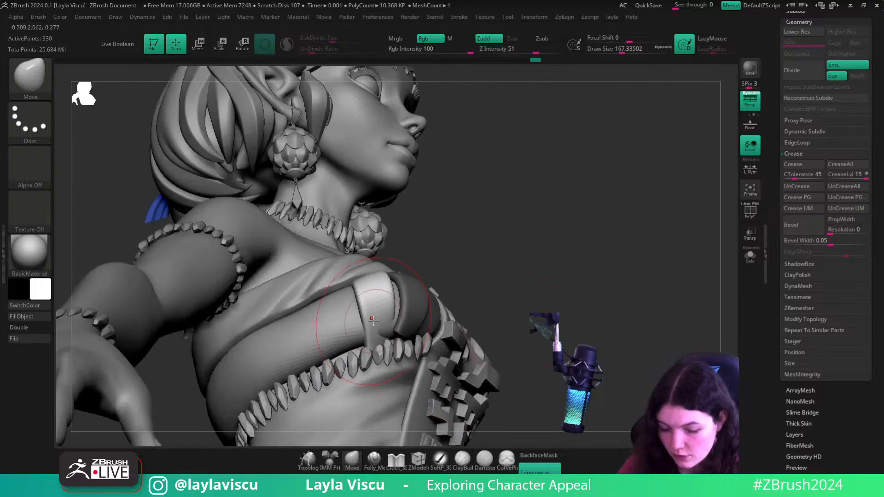
pyautogui.moveTo(463, 284); pyautogui.dragTo(379, 245)
pyautogui.moveTo(536, 270)
pyautogui.mouseDown()
pyautogui.moveTo(574, 278)
pyautogui.moveTo(531, 253)
pyautogui.mouseUp()
# - Invert the mask and adjust the two strips nearest the front panel with the Move brush
pyautogui.keyDown('ctrl'); pyautogui.click(466, 284); pyautogui.keyUp('ctrl')
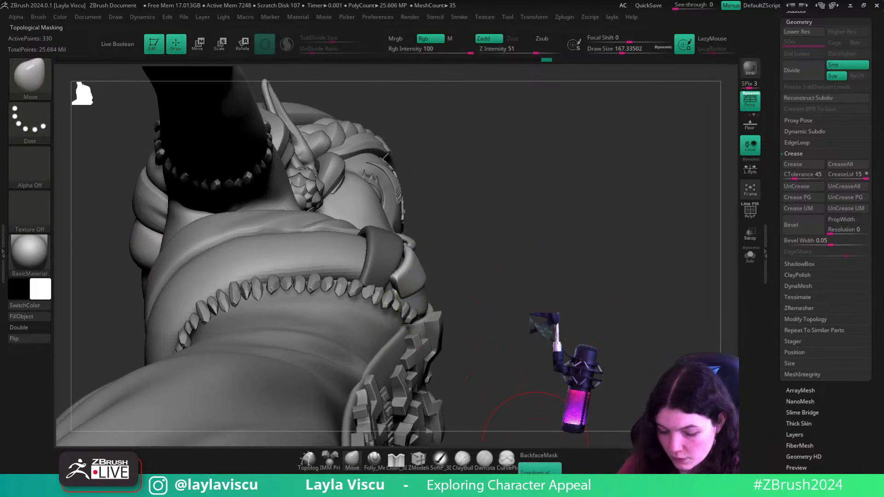
pyautogui.moveTo(401, 281)
pyautogui.mouseDown()
pyautogui.moveTo(385, 288)
pyautogui.moveTo(397, 276)
pyautogui.mouseUp()
pyautogui.moveTo(507, 245); pyautogui.dragTo(530, 318)
pyautogui.keyDown('ctrl'); pyautogui.moveTo(530, 318); pyautogui.dragTo(543, 379, button='right'); pyautogui.keyUp('ctrl')
pyautogui.moveTo(542, 379)
pyautogui.keyDown('shift'); pyautogui.mouseDown()
pyautogui.moveTo(649, 376)
pyautogui.moveTo(689, 347)
pyautogui.moveTo(627, 276)
pyautogui.moveTo(656, 273)
pyautogui.mouseUp(); pyautogui.keyUp('shift')
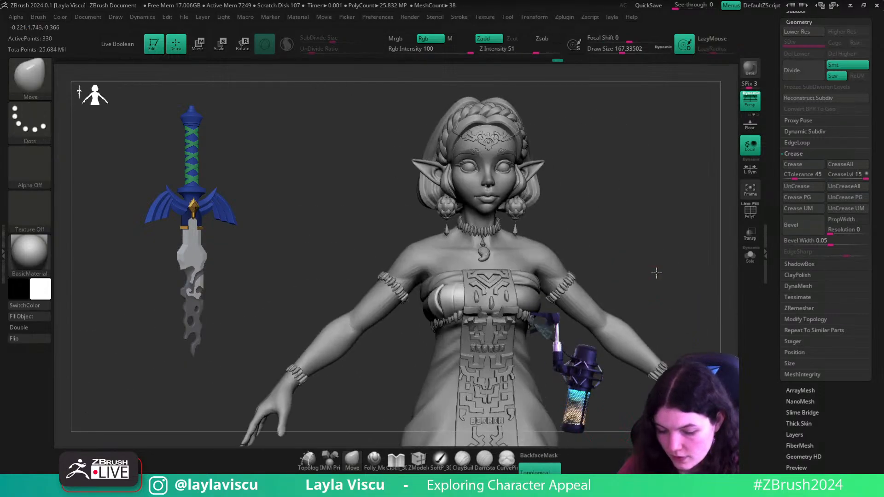
# - Refine the lower and upper edges of the overlapping strips with the Move brush at draw size about 167
pyautogui.moveTo(657, 273); pyautogui.dragTo(669, 276, button='right')
pyautogui.keyDown('ctrl'); pyautogui.moveTo(670, 276); pyautogui.dragTo(674, 331, button='right'); pyautogui.keyUp('ctrl')
pyautogui.moveTo(446, 331); pyautogui.dragTo(450, 314)
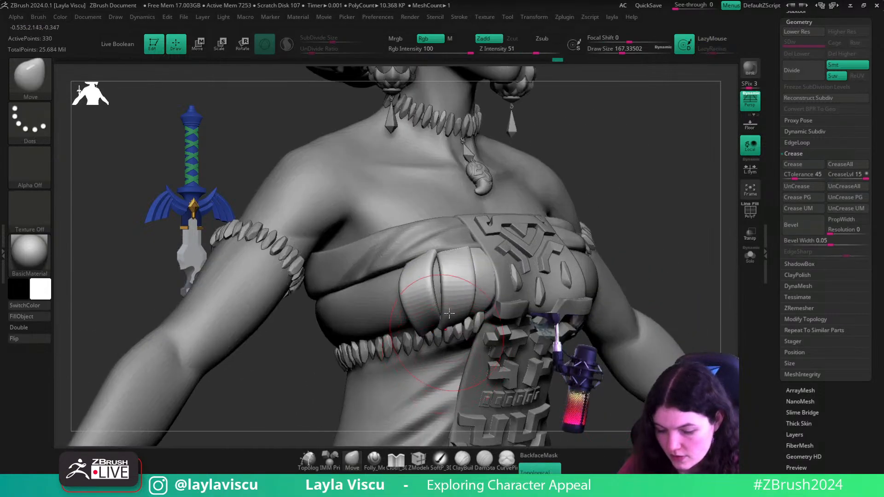
pyautogui.moveTo(437, 228); pyautogui.dragTo(442, 230)
pyautogui.moveTo(444, 230)
pyautogui.keyDown('ctrl'); pyautogui.mouseDown(button='right')
pyautogui.moveTo(539, 277)
pyautogui.moveTo(527, 268)
pyautogui.moveTo(534, 313)
pyautogui.mouseUp(button='right'); pyautogui.keyUp('ctrl')
# - Open the subtool list and select the bust fabric subtool zelda_v004_025
pyautogui.moveTo(806, 12); pyautogui.dragTo(806, 24)
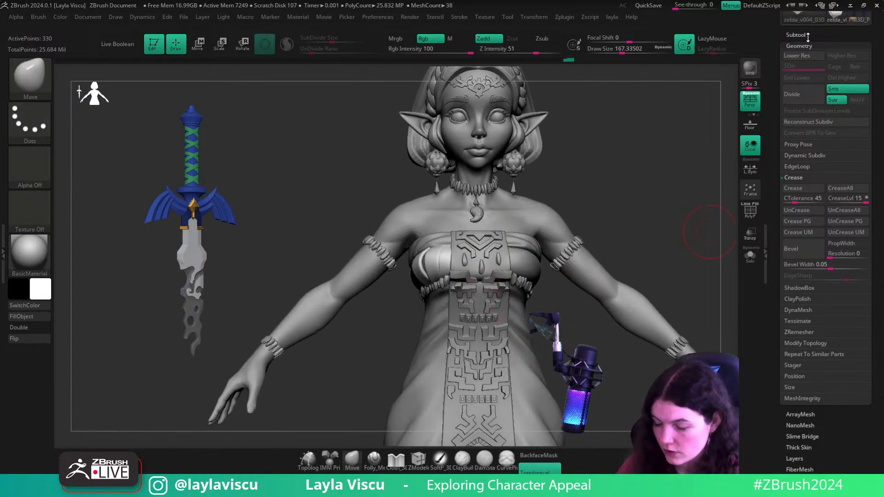
pyautogui.click(806, 35)
pyautogui.moveTo(863, 100)
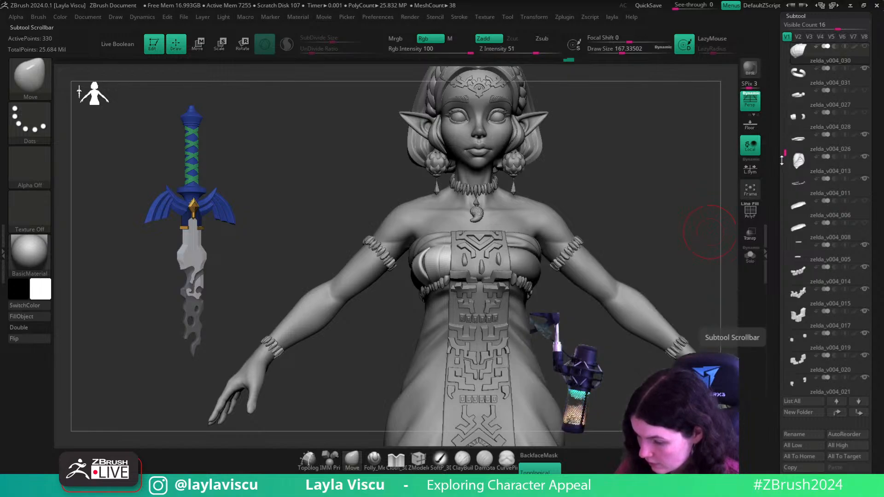
pyautogui.moveTo(781, 159); pyautogui.dragTo(782, 121)
pyautogui.moveTo(864, 137)
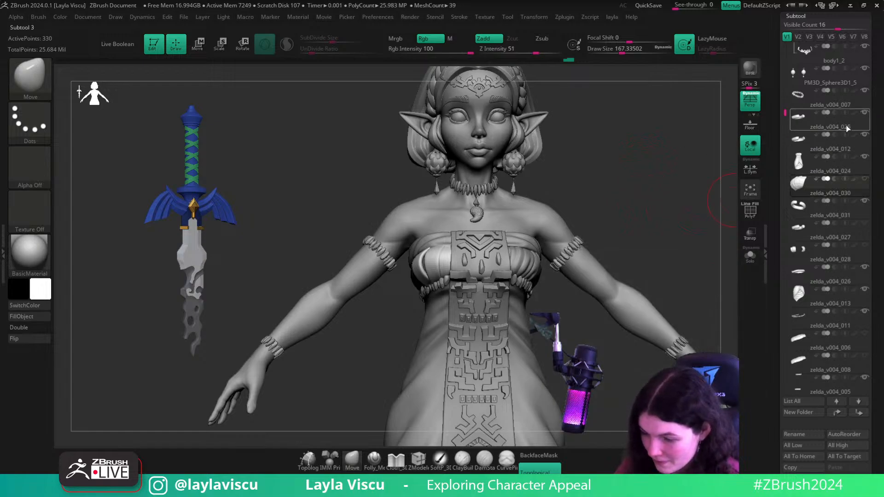
pyautogui.click(847, 128)
pyautogui.scroll(5, 455, 249)
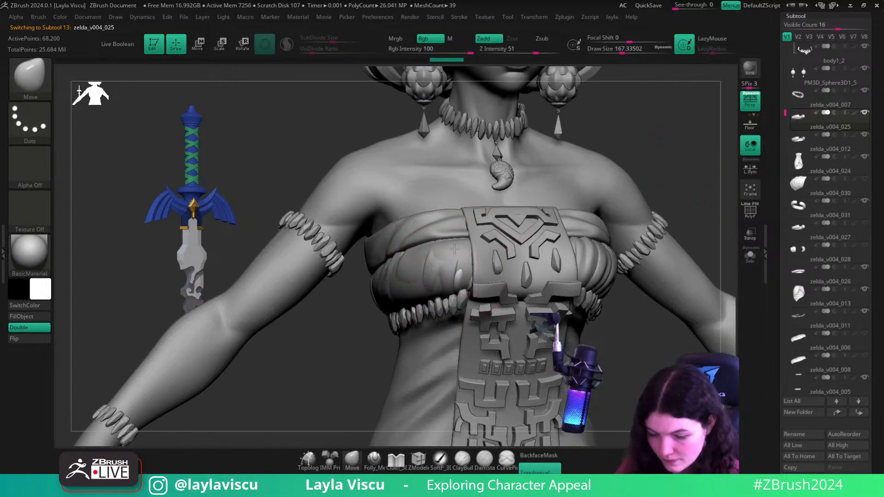
# - Select the gathered bust fabric subtool zelda_v004_012 and inspect its polygroups and wireframe
pyautogui.click(855, 138)
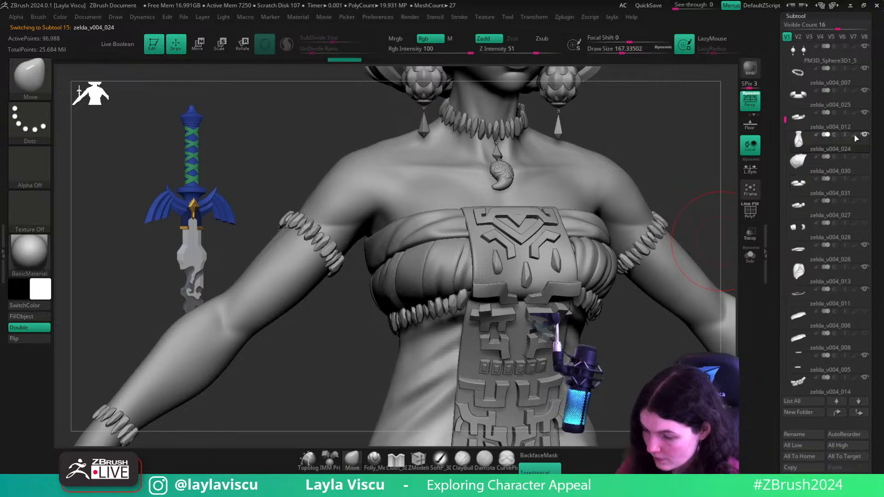
pyautogui.click(835, 128)
pyautogui.hotkey('shift', 'f')
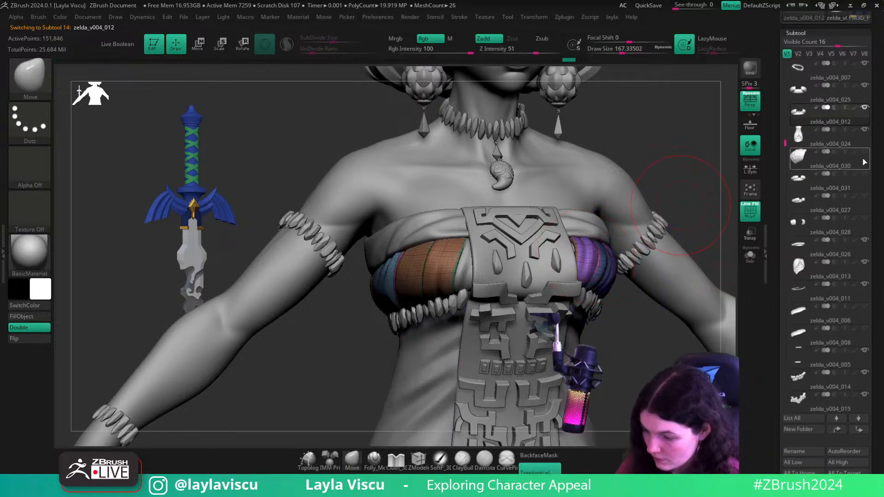
pyautogui.keyDown('ctrl'); pyautogui.moveTo(434, 253); pyautogui.dragTo(506, 303, button='right'); pyautogui.keyUp('ctrl')
pyautogui.hotkey('shift', 'f')
pyautogui.keyDown('alt'); pyautogui.moveTo(553, 327); pyautogui.dragTo(566, 322, button='right'); pyautogui.keyUp('alt')
pyautogui.moveTo(566, 323)
pyautogui.mouseDown(button='right')
pyautogui.moveTo(613, 324)
pyautogui.moveTo(571, 314)
pyautogui.moveTo(612, 303)
pyautogui.mouseUp(button='right')
# - Turn on painted colour for all subtools and switch the material to SkinShade4
pyautogui.keyDown('ctrl'); pyautogui.keyDown('shift'); pyautogui.click(855, 108); pyautogui.keyUp('shift'); pyautogui.keyUp('ctrl')
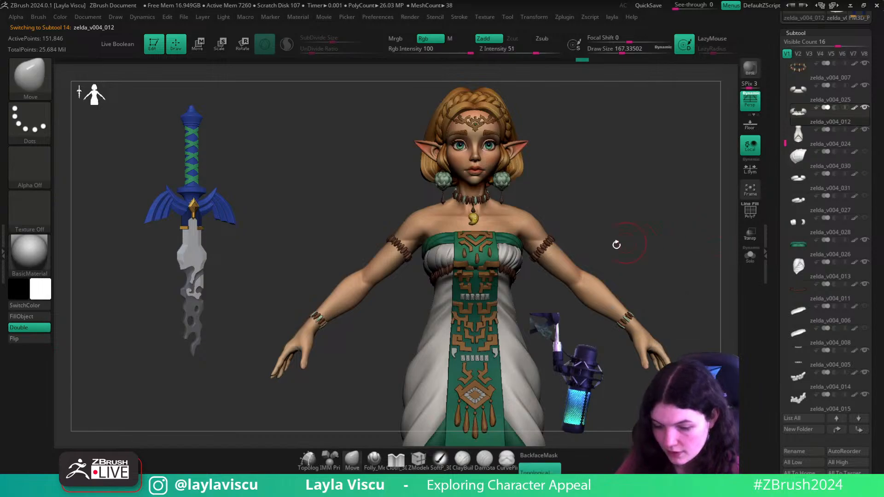
pyautogui.keyDown('alt'); pyautogui.moveTo(616, 245); pyautogui.dragTo(591, 250, button='right'); pyautogui.keyUp('alt')
pyautogui.click(29, 252)
pyautogui.click(641, 214)
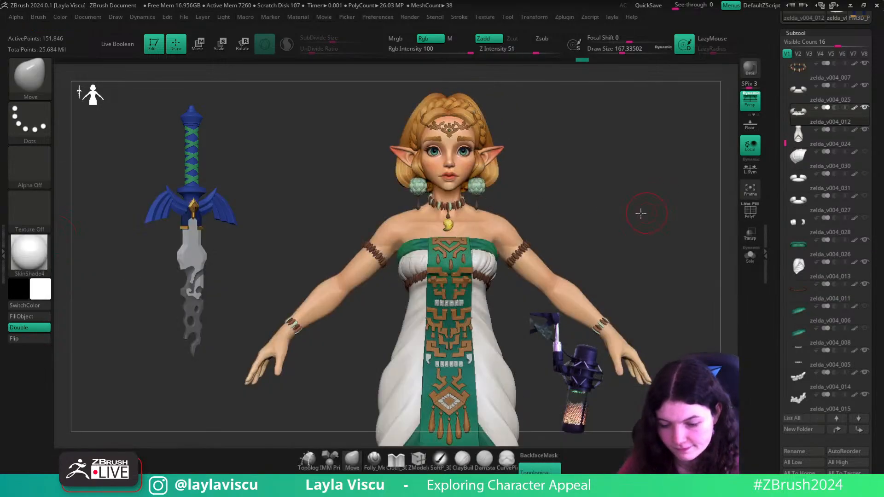
pyautogui.moveTo(641, 213); pyautogui.dragTo(657, 217, button='right')
pyautogui.keyDown('ctrl'); pyautogui.moveTo(598, 322); pyautogui.dragTo(618, 336, button='right'); pyautogui.keyUp('ctrl')
pyautogui.moveTo(633, 289)
pyautogui.mouseDown(button='right')
pyautogui.moveTo(681, 272)
pyautogui.moveTo(628, 310)
pyautogui.moveTo(700, 316)
pyautogui.moveTo(694, 288)
pyautogui.moveTo(641, 290)
pyautogui.moveTo(601, 253)
pyautogui.moveTo(613, 318)
pyautogui.mouseUp(button='right')
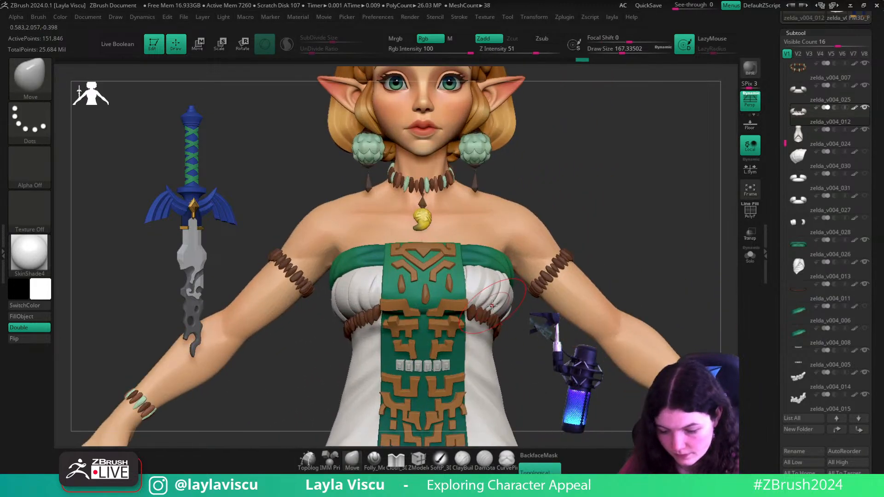
# - Set the Move brush's draw size to about 104 and turn off its topological mode
pyautogui.press('s')
pyautogui.moveTo(492, 305); pyautogui.dragTo(483, 306)
pyautogui.click(540, 467)
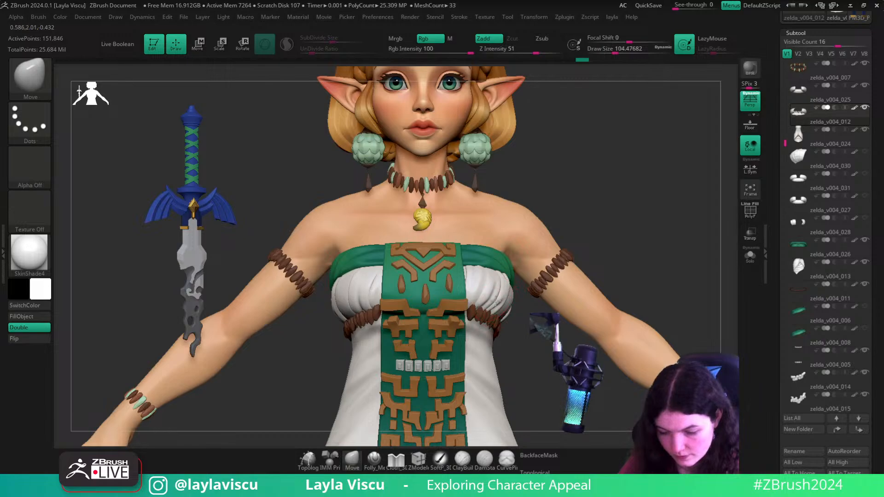
pyautogui.press('ctrl')
pyautogui.press('ctrl')
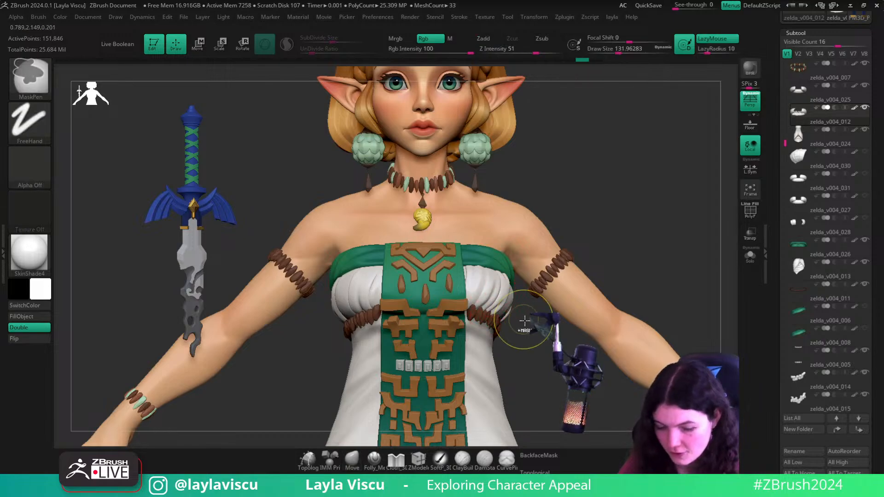
pyautogui.moveTo(525, 321)
pyautogui.keyDown('ctrl'); pyautogui.mouseDown(button='right')
pyautogui.moveTo(612, 296)
pyautogui.moveTo(599, 285)
pyautogui.moveTo(465, 275)
pyautogui.moveTo(568, 294)
pyautogui.moveTo(561, 277)
pyautogui.moveTo(430, 264)
pyautogui.moveTo(444, 255)
pyautogui.mouseUp(button='right'); pyautogui.keyUp('ctrl')
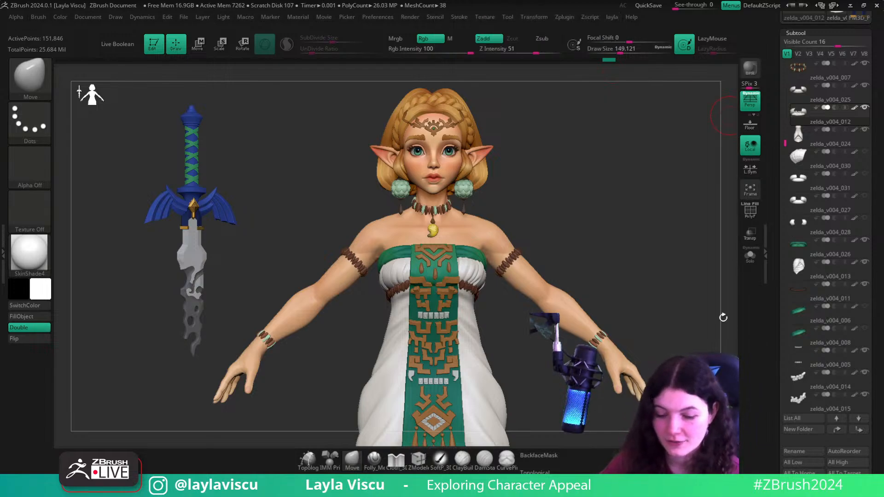
# - Reduce the subtool list to 8 visible entries and go to the end of the list
pyautogui.moveTo(842, 79); pyautogui.dragTo(841, 123)
pyautogui.moveTo(831, 86); pyautogui.dragTo(809, 86)
pyautogui.moveTo(783, 113); pyautogui.dragTo(775, 249)
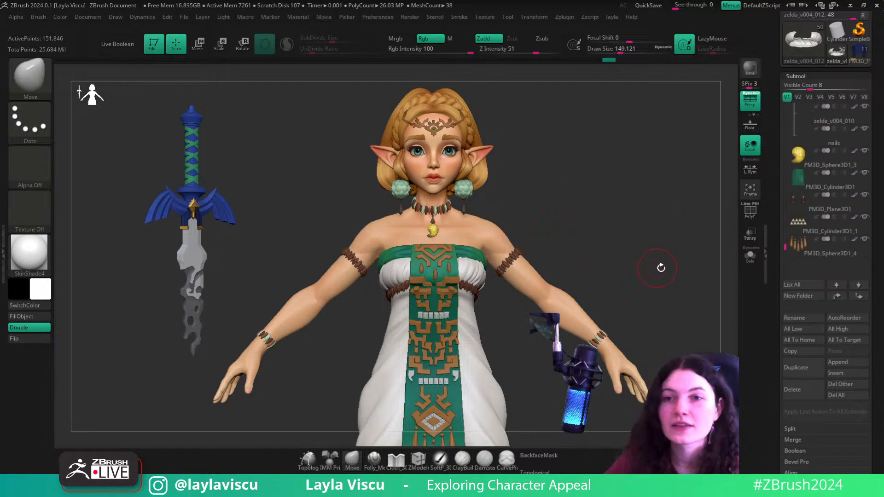
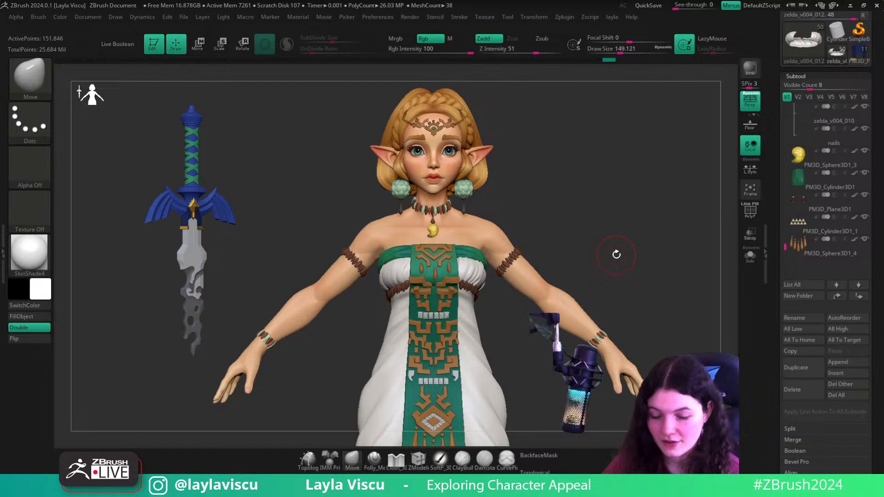
# - Select the wrist bracelet subtool zelda_v004_009 and return to the start of the subtool list
pyautogui.moveTo(616, 255)
pyautogui.mouseDown()
pyautogui.moveTo(627, 254)
pyautogui.moveTo(565, 257)
pyautogui.moveTo(619, 253)
pyautogui.mouseUp()
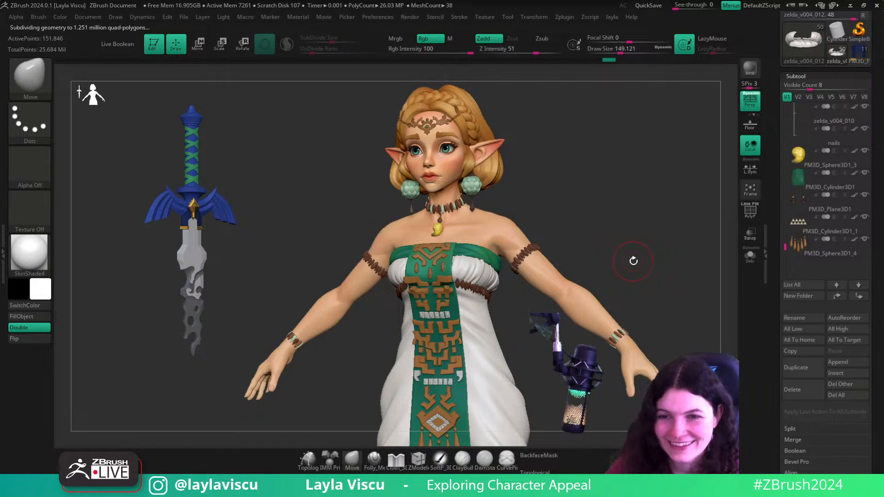
pyautogui.moveTo(630, 254); pyautogui.dragTo(585, 291)
pyautogui.keyDown('alt'); pyautogui.click(579, 287); pyautogui.keyUp('alt')
pyautogui.moveTo(648, 290); pyautogui.dragTo(701, 257)
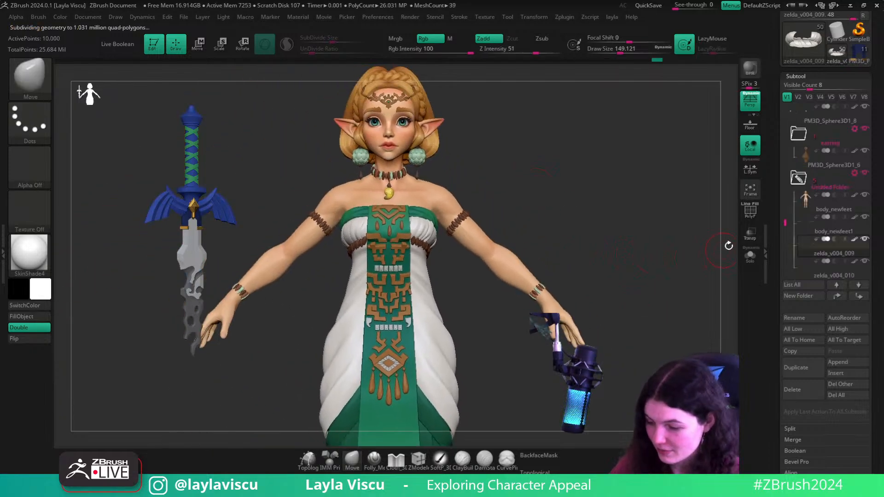
pyautogui.moveTo(784, 222); pyautogui.dragTo(785, 99)
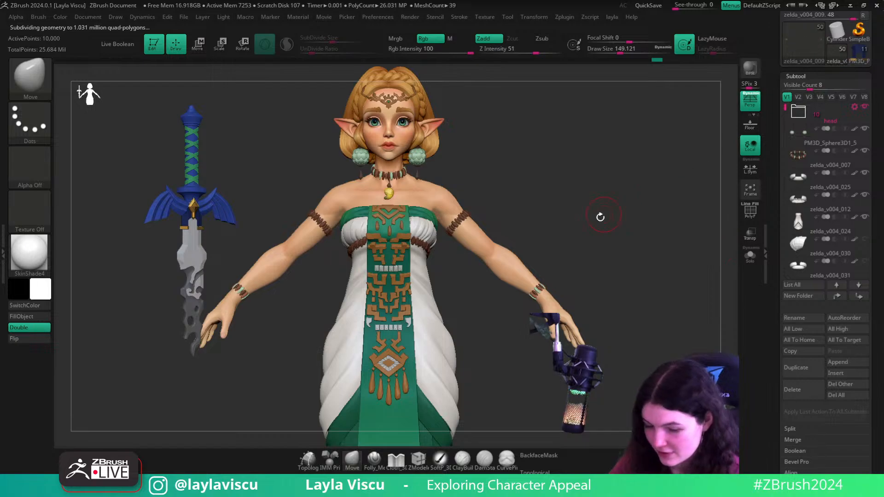
# - Isolate the wrist bracelet in Solo mode and turn off perspective
pyautogui.keyDown('alt'); pyautogui.moveTo(600, 225); pyautogui.dragTo(667, 368); pyautogui.keyUp('alt')
pyautogui.keyDown('alt'); pyautogui.moveTo(657, 304); pyautogui.dragTo(470, 236); pyautogui.keyUp('alt')
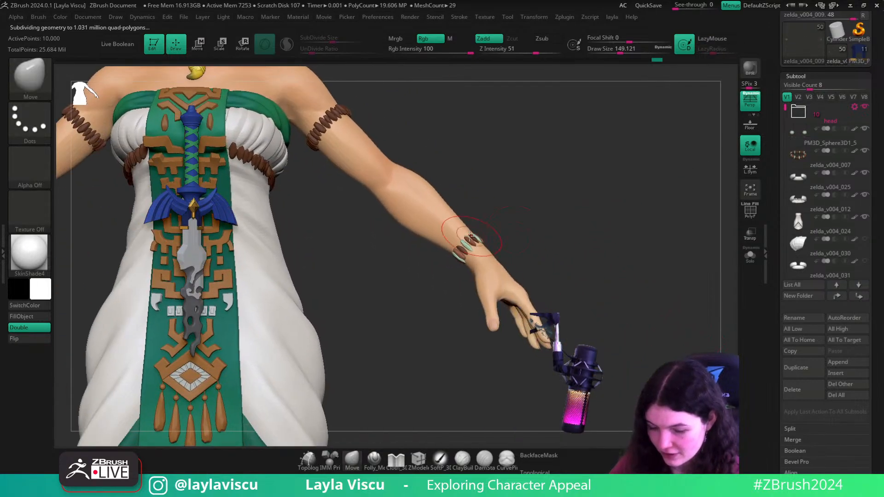
pyautogui.click(750, 254)
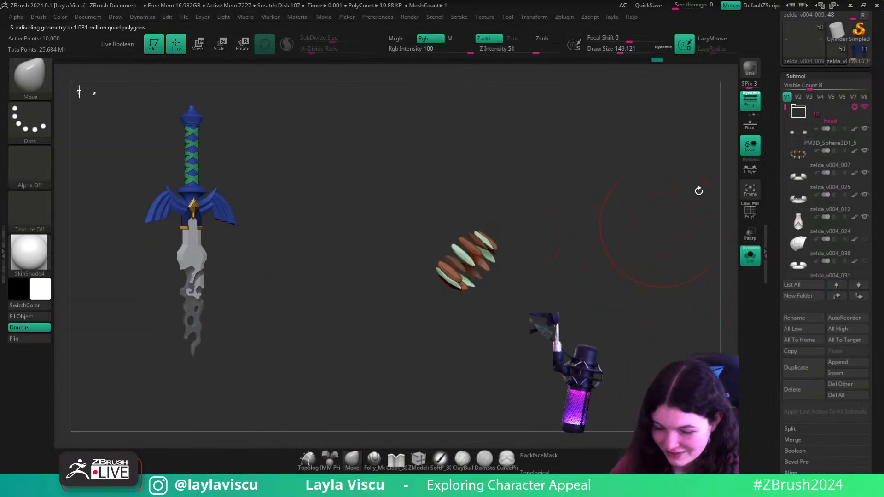
pyautogui.click(752, 106)
pyautogui.moveTo(585, 199); pyautogui.dragTo(593, 207)
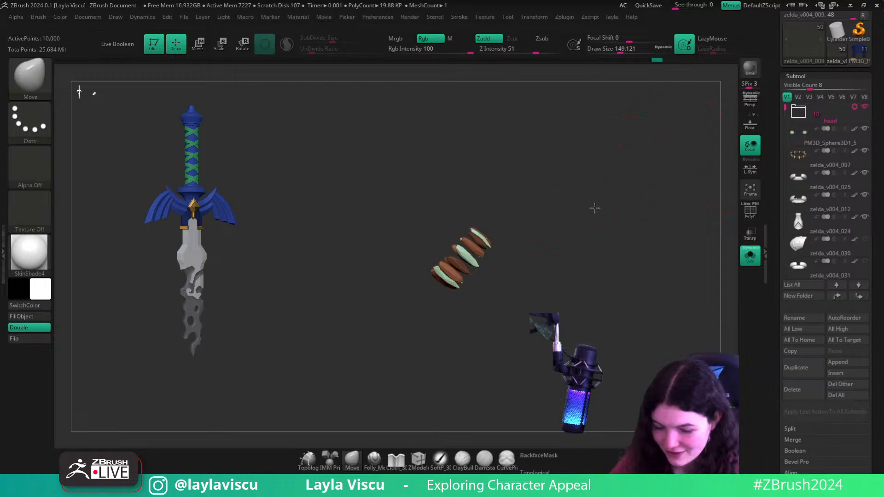
# - Set the masking brush's stroke to Lasso and mask part of the bracelet's beads
pyautogui.keyDown('ctrl'); pyautogui.click(32, 122); pyautogui.keyUp('ctrl')
pyautogui.click(161, 152)
pyautogui.keyDown('ctrl'); pyautogui.moveTo(436, 294); pyautogui.dragTo(516, 147); pyautogui.keyUp('ctrl')
# - Try to shift the bracelet's unmasked beads with the gizmo centred and reoriented on them
pyautogui.press('w')
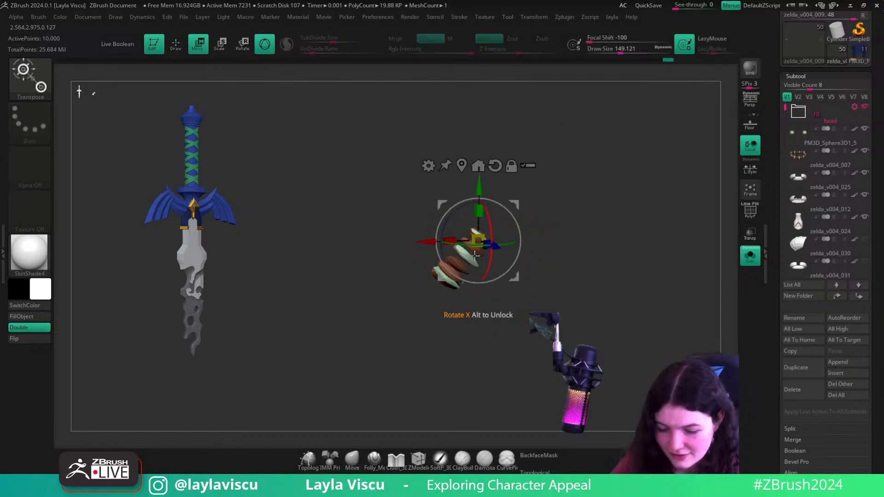
pyautogui.click(461, 165)
pyautogui.keyDown('alt'); pyautogui.moveTo(491, 261); pyautogui.dragTo(471, 268); pyautogui.keyUp('alt')
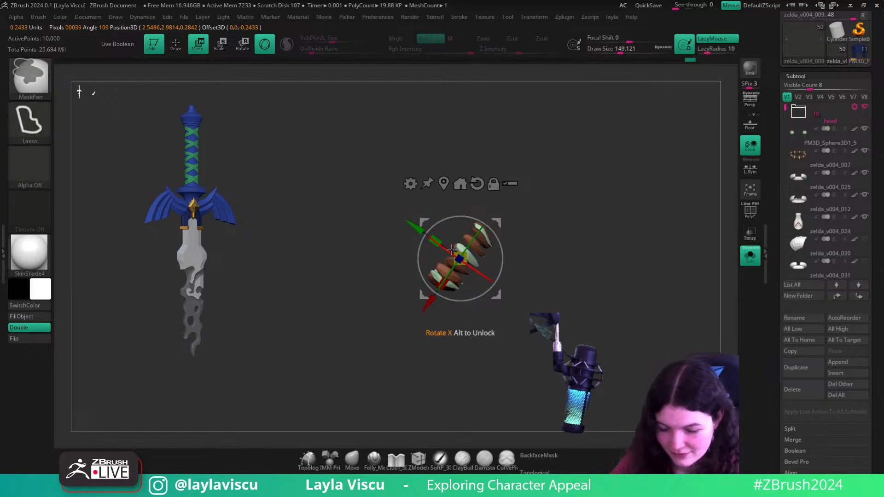
pyautogui.moveTo(466, 259); pyautogui.dragTo(474, 258)
pyautogui.press('q')
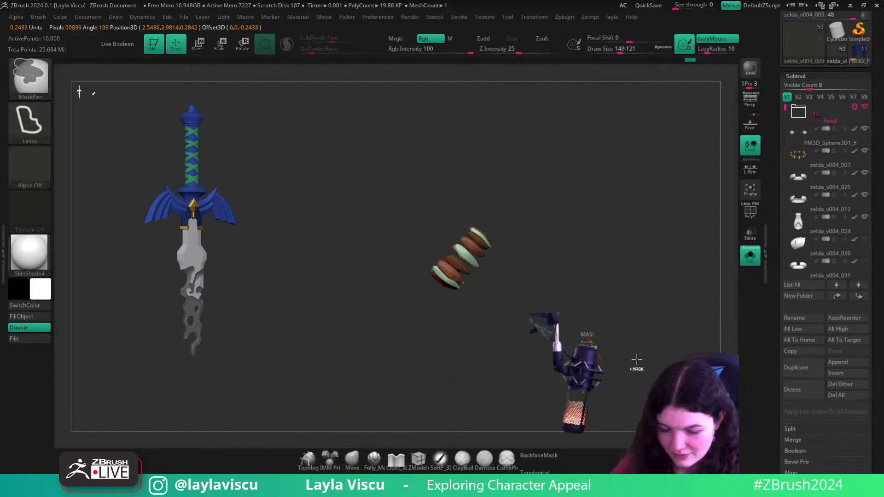
# - Bring the whole character back from Solo mode and turn perspective back on
pyautogui.click(750, 256)
pyautogui.keyDown('alt'); pyautogui.moveTo(551, 288); pyautogui.dragTo(625, 315); pyautogui.keyUp('alt')
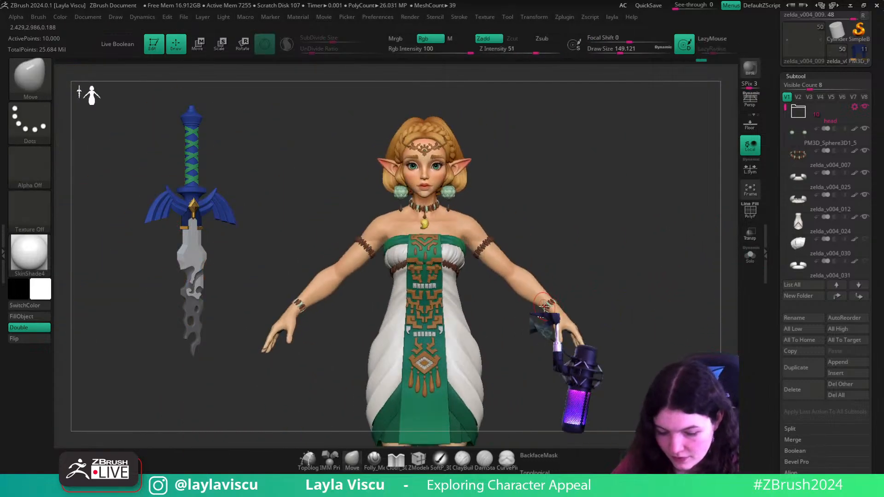
pyautogui.moveTo(621, 289)
pyautogui.keyDown('ctrl'); pyautogui.mouseDown(button='right')
pyautogui.moveTo(617, 322)
pyautogui.moveTo(617, 295)
pyautogui.mouseUp(button='right'); pyautogui.keyUp('ctrl')
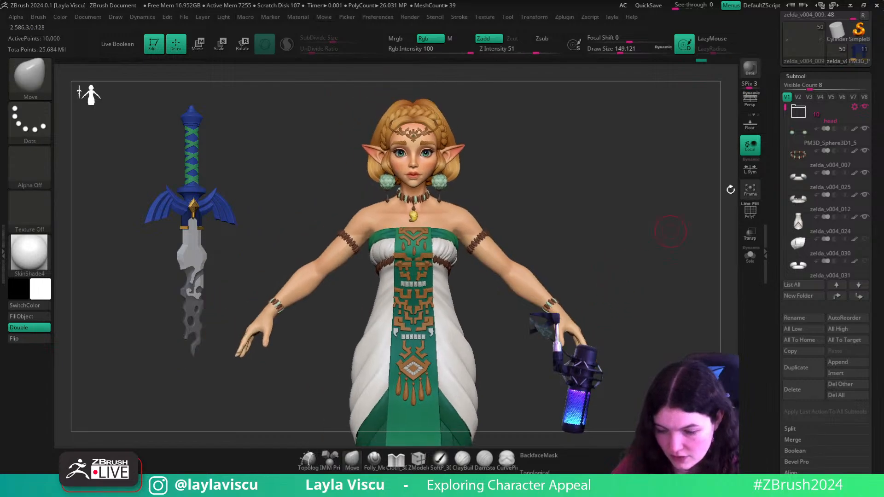
pyautogui.click(750, 102)
pyautogui.moveTo(596, 209)
pyautogui.keyDown('alt'); pyautogui.mouseDown()
pyautogui.moveTo(637, 221)
pyautogui.moveTo(663, 213)
pyautogui.mouseUp(); pyautogui.keyUp('alt')
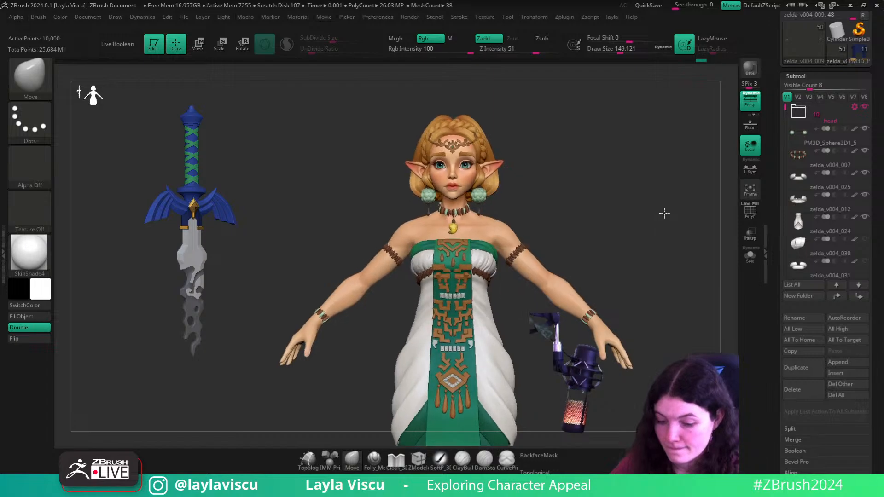
pyautogui.moveTo(520, 214)
pyautogui.keyDown('ctrl'); pyautogui.mouseDown(button='right')
pyautogui.moveTo(511, 219)
pyautogui.moveTo(651, 252)
pyautogui.mouseUp(button='right'); pyautogui.keyUp('ctrl')
pyautogui.moveTo(444, 149)
pyautogui.keyDown('alt'); pyautogui.mouseDown(button='right')
pyautogui.moveTo(516, 231)
pyautogui.moveTo(570, 173)
pyautogui.moveTo(628, 243)
pyautogui.moveTo(614, 243)
pyautogui.mouseUp(button='right'); pyautogui.keyUp('alt')
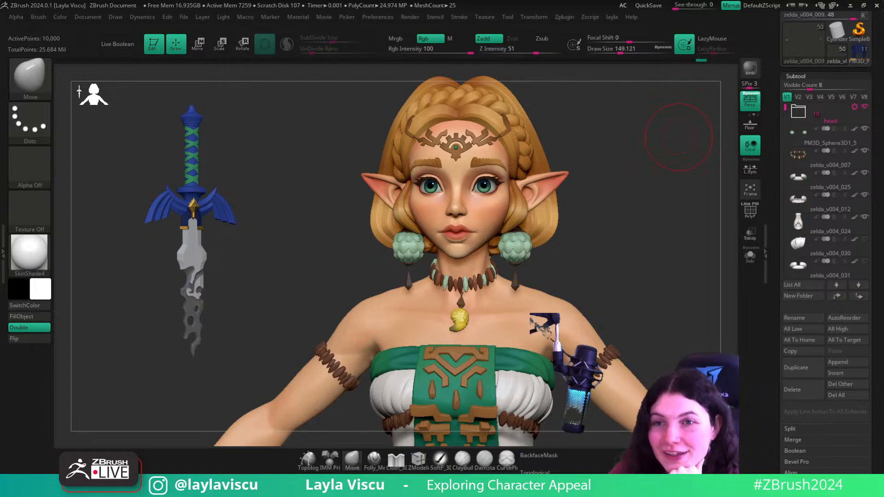
pyautogui.moveTo(652, 326); pyautogui.dragTo(687, 317, button='right')
pyautogui.keyDown('alt'); pyautogui.moveTo(645, 298); pyautogui.dragTo(515, 183, button='right'); pyautogui.keyUp('alt')
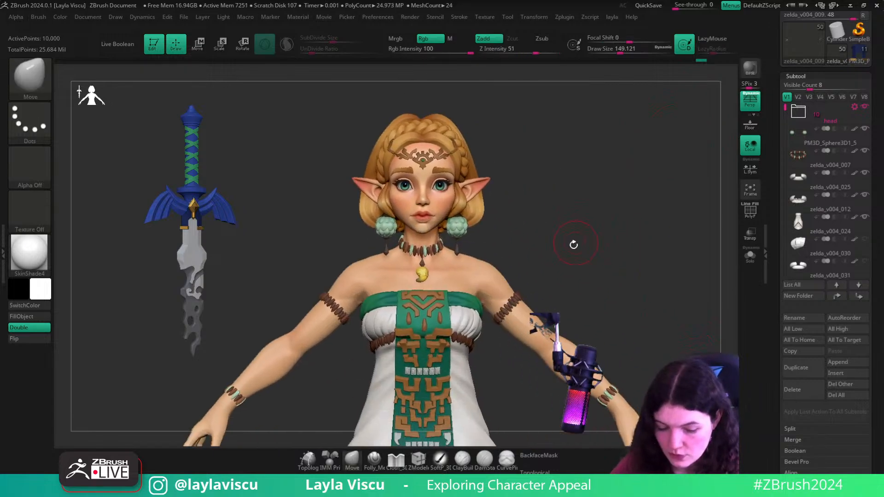
pyautogui.keyDown('alt'); pyautogui.moveTo(568, 248); pyautogui.dragTo(562, 203, button='right'); pyautogui.keyUp('alt')
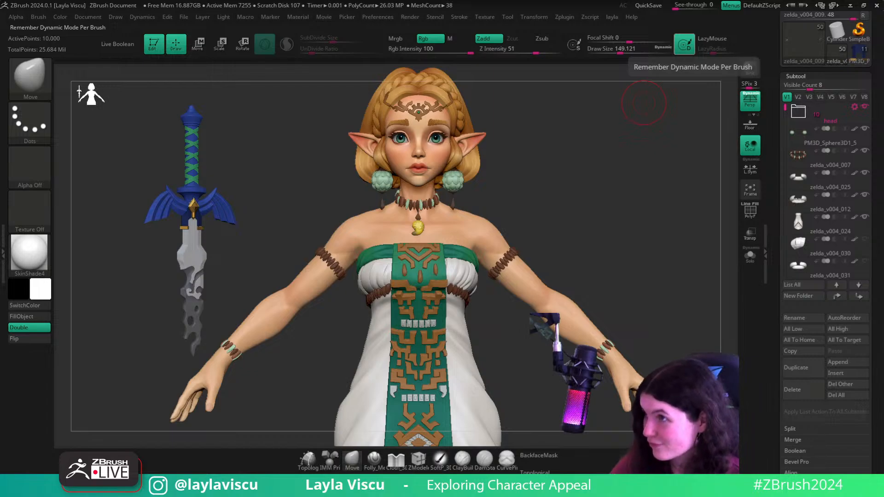
# - Isolate the upper-arm bead bands, subtool zelda_v004_010, in Solo mode and give each bead its own polygroup
pyautogui.keyDown('ctrl'); pyautogui.moveTo(485, 281); pyautogui.dragTo(490, 339, button='right'); pyautogui.keyUp('ctrl')
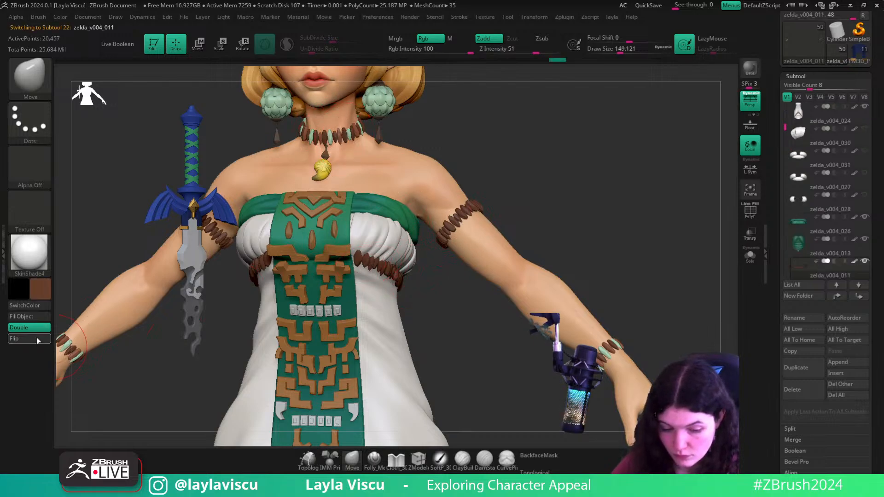
pyautogui.keyDown('alt'); pyautogui.click(74, 343); pyautogui.keyUp('alt')
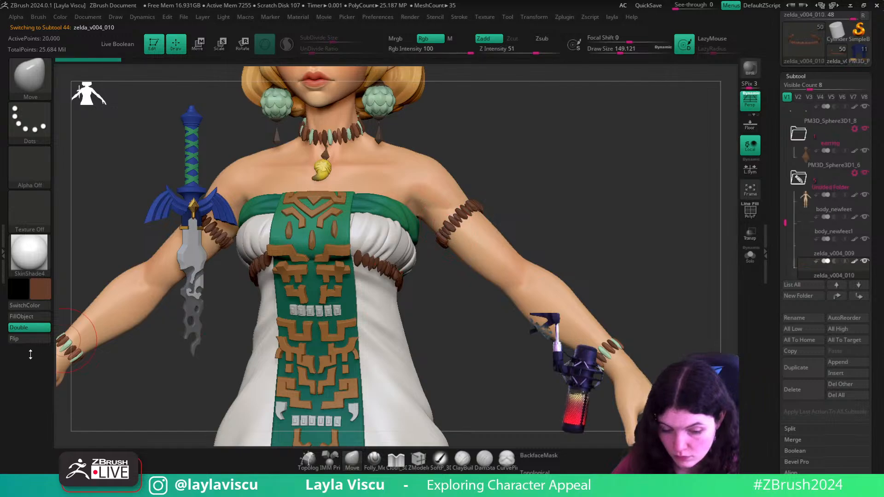
pyautogui.moveTo(442, 358); pyautogui.dragTo(493, 410, button='right')
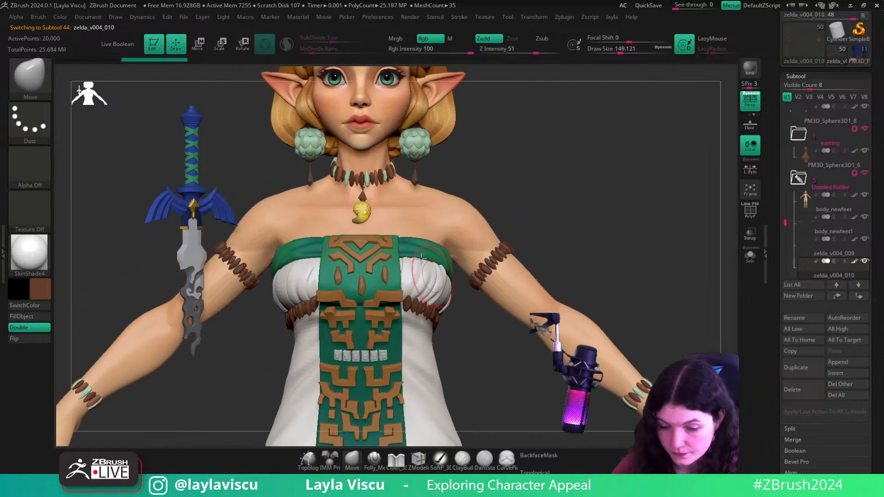
pyautogui.click(751, 258)
pyautogui.hotkey('shift', 'f')
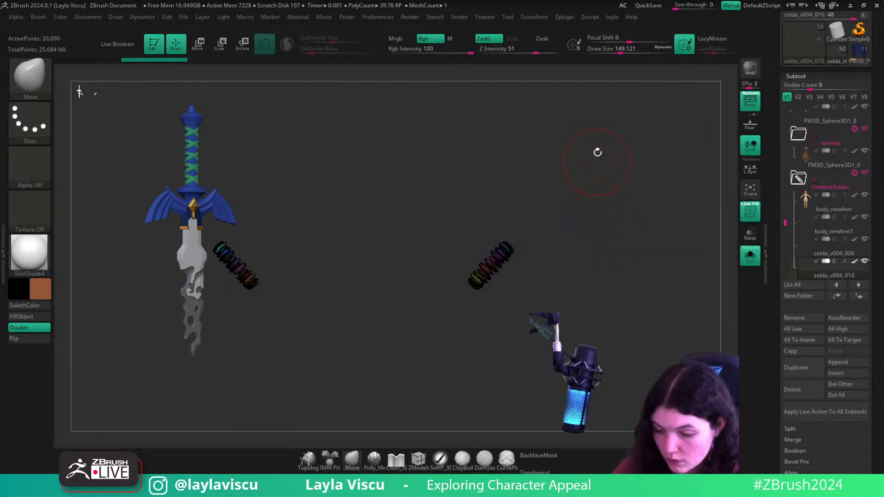
pyautogui.press('space')
pyautogui.click(602, 150)
pyautogui.keyDown('ctrl'); pyautogui.moveTo(493, 264); pyautogui.dragTo(464, 282, button='right'); pyautogui.keyUp('ctrl')
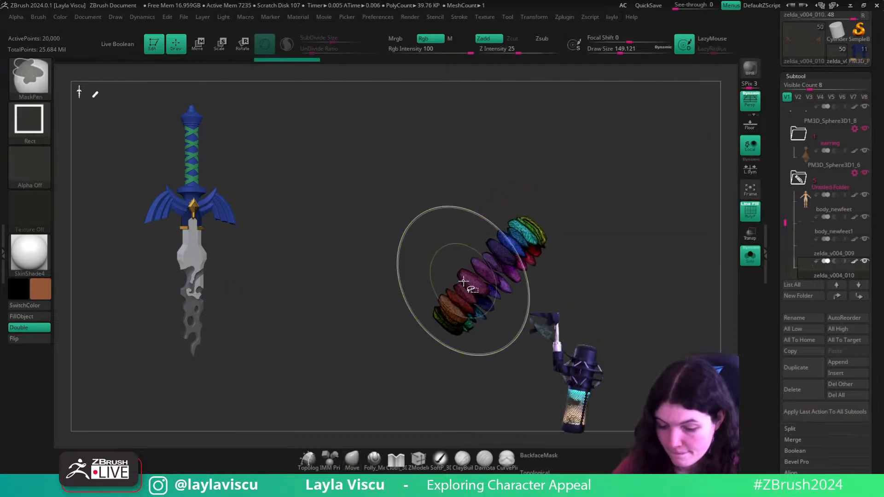
# - Switch to the Move brush, turn off the polyframe and hide roughly every other bead around the arm band
pyautogui.press('b')
pyautogui.press('m')
pyautogui.press('v')
pyautogui.hotkey('shift', 'f')
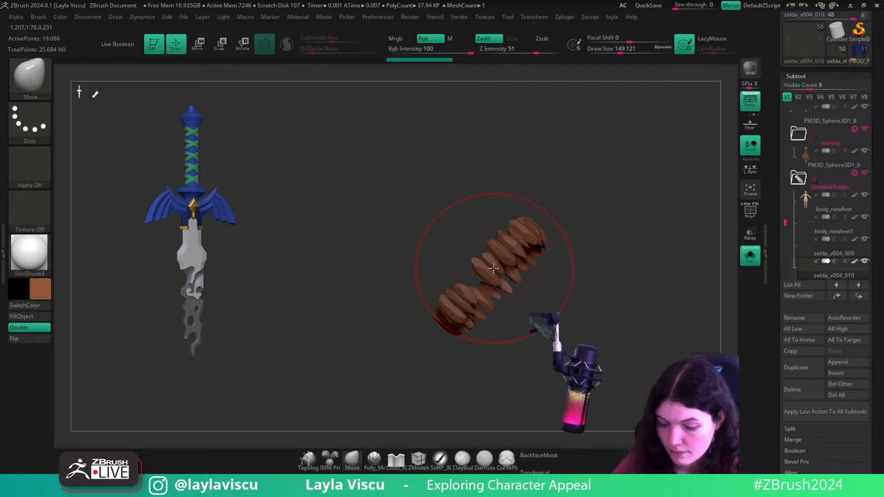
pyautogui.keyDown('ctrl'); pyautogui.keyDown('shift'); pyautogui.click(511, 240); pyautogui.keyUp('shift'); pyautogui.keyUp('ctrl')
pyautogui.moveTo(529, 267); pyautogui.dragTo(598, 309, button='right')
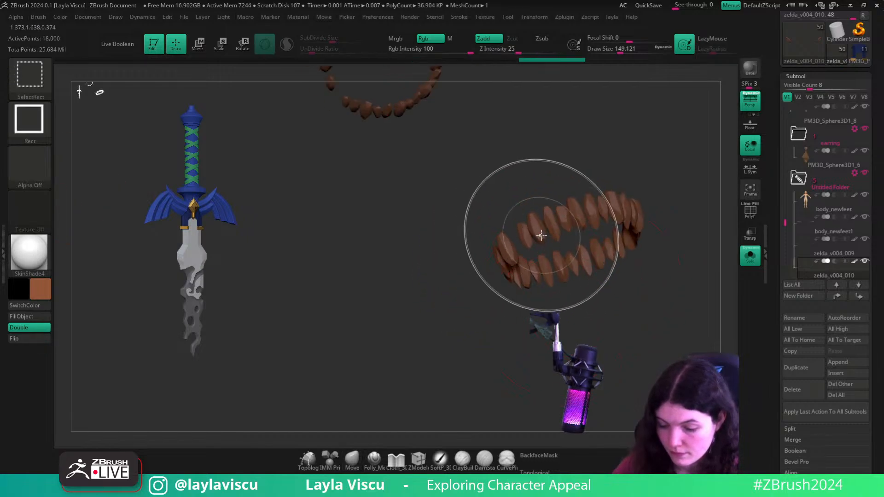
pyautogui.keyDown('ctrl'); pyautogui.keyDown('shift'); pyautogui.click(541, 235); pyautogui.keyUp('shift'); pyautogui.keyUp('ctrl')
pyautogui.keyDown('ctrl'); pyautogui.keyDown('shift'); pyautogui.click(568, 219); pyautogui.keyUp('shift'); pyautogui.keyUp('ctrl')
pyautogui.moveTo(622, 270); pyautogui.dragTo(515, 322, button='right')
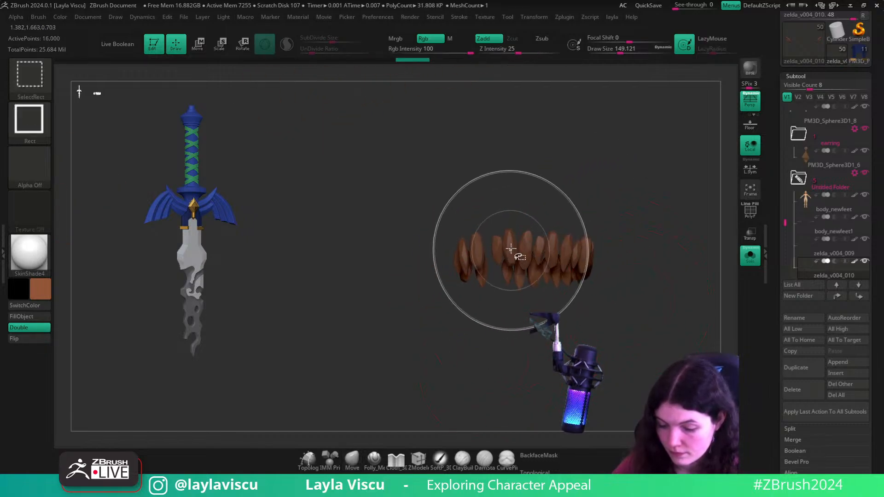
pyautogui.keyDown('ctrl'); pyautogui.keyDown('shift'); pyautogui.click(511, 249); pyautogui.keyUp('shift'); pyautogui.keyUp('ctrl')
pyautogui.keyDown('ctrl'); pyautogui.keyDown('shift'); pyautogui.click(533, 247); pyautogui.keyUp('shift'); pyautogui.keyUp('ctrl')
pyautogui.moveTo(534, 249)
pyautogui.mouseDown(button='right')
pyautogui.moveTo(568, 264)
pyautogui.moveTo(487, 329)
pyautogui.moveTo(510, 296)
pyautogui.moveTo(568, 318)
pyautogui.moveTo(518, 300)
pyautogui.mouseUp(button='right')
pyautogui.keyDown('ctrl'); pyautogui.keyDown('shift'); pyautogui.click(576, 264); pyautogui.keyUp('shift'); pyautogui.keyUp('ctrl')
pyautogui.keyDown('ctrl'); pyautogui.keyDown('shift'); pyautogui.click(505, 276); pyautogui.keyUp('shift'); pyautogui.keyUp('ctrl')
pyautogui.keyDown('ctrl'); pyautogui.keyDown('shift'); pyautogui.click(561, 274); pyautogui.keyUp('shift'); pyautogui.keyUp('ctrl')
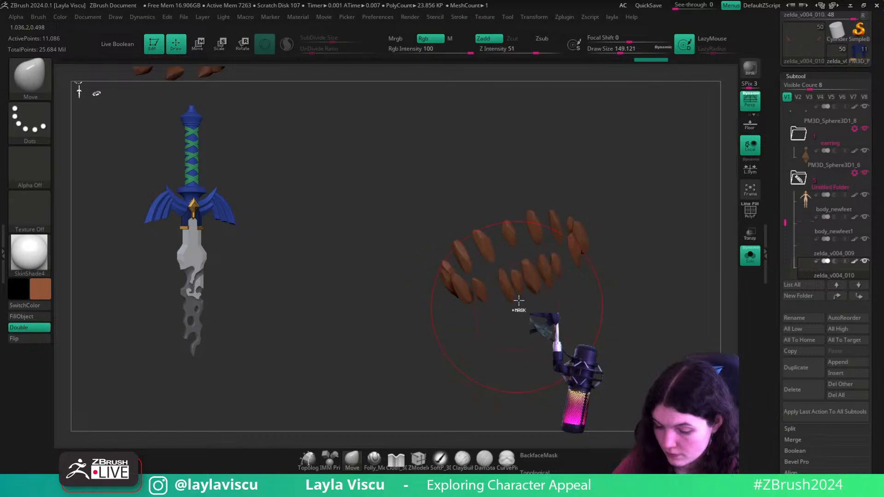
pyautogui.keyDown('ctrl'); pyautogui.keyDown('shift'); pyautogui.click(546, 276); pyautogui.keyUp('shift'); pyautogui.keyUp('ctrl')
pyautogui.moveTo(582, 310); pyautogui.dragTo(530, 313, button='right')
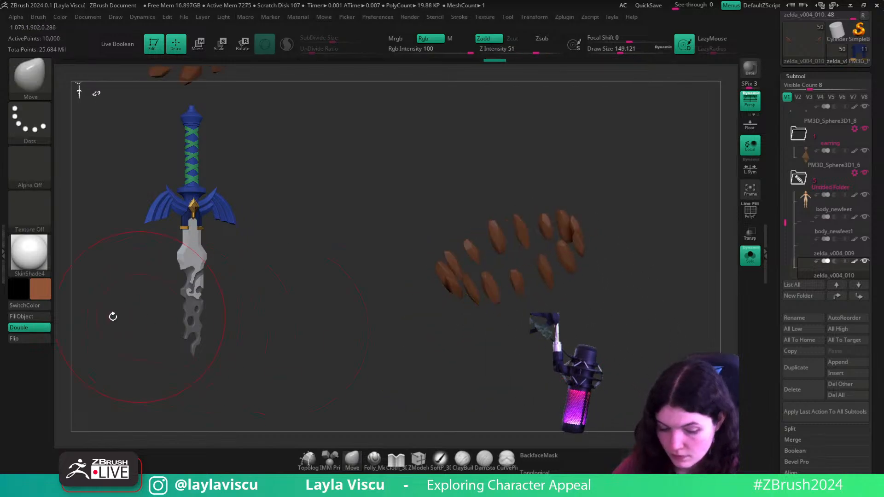
# - Fill the still visible arm band beads with the lighter brown and bring back the hidden beads and full character
pyautogui.click(30, 317)
pyautogui.keyDown('ctrl'); pyautogui.keyDown('shift'); pyautogui.click(440, 348); pyautogui.keyUp('shift'); pyautogui.keyUp('ctrl')
pyautogui.keyDown('ctrl'); pyautogui.moveTo(440, 347); pyautogui.dragTo(562, 317, button='right'); pyautogui.keyUp('ctrl')
pyautogui.click(754, 256)
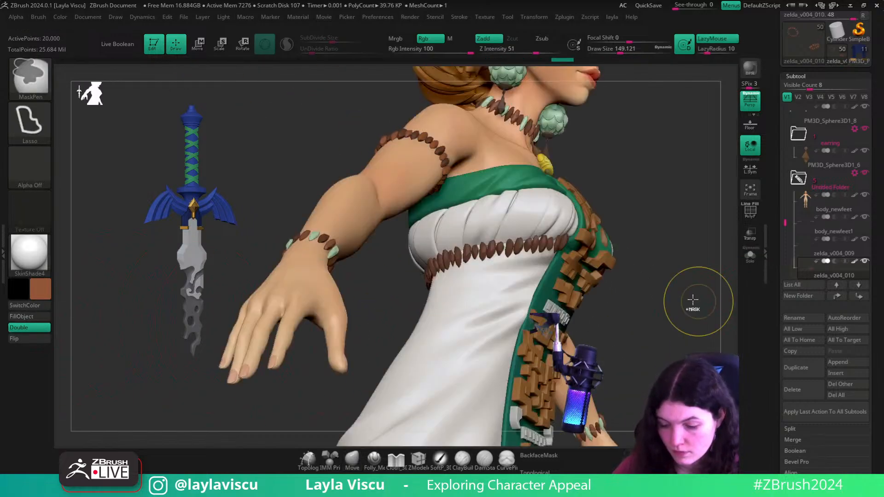
pyautogui.keyDown('ctrl'); pyautogui.moveTo(693, 300); pyautogui.dragTo(686, 283, button='right'); pyautogui.keyUp('ctrl')
pyautogui.moveTo(686, 283); pyautogui.dragTo(691, 264, button='right')
pyautogui.keyDown('ctrl'); pyautogui.moveTo(575, 282); pyautogui.dragTo(526, 334, button='right'); pyautogui.keyUp('ctrl')
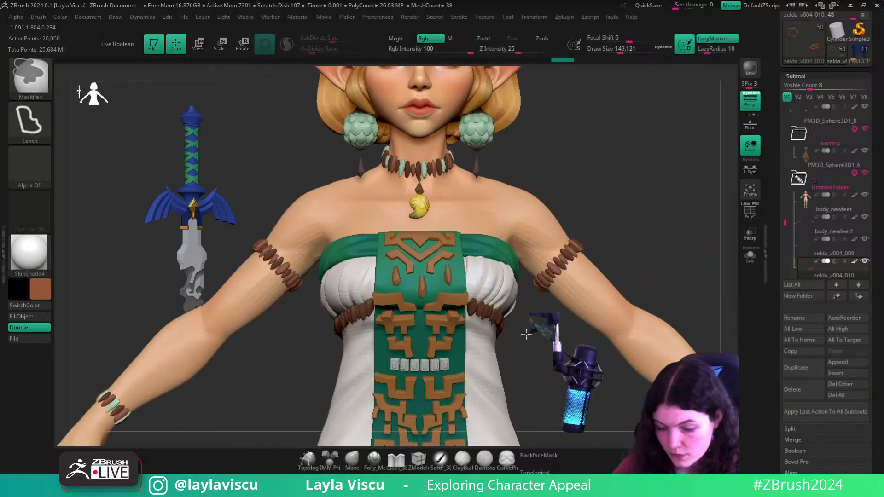
# - Isolate the bead trim under the bust, subtool zelda_v004_011, in Solo mode and give each bead its own polygroup
pyautogui.keyDown('alt'); pyautogui.click(495, 318); pyautogui.keyUp('alt')
pyautogui.click(750, 256)
pyautogui.moveTo(557, 384)
pyautogui.mouseDown(button='right')
pyautogui.moveTo(578, 279)
pyautogui.moveTo(482, 237)
pyautogui.mouseUp(button='right')
pyautogui.hotkey('shift', 'f')
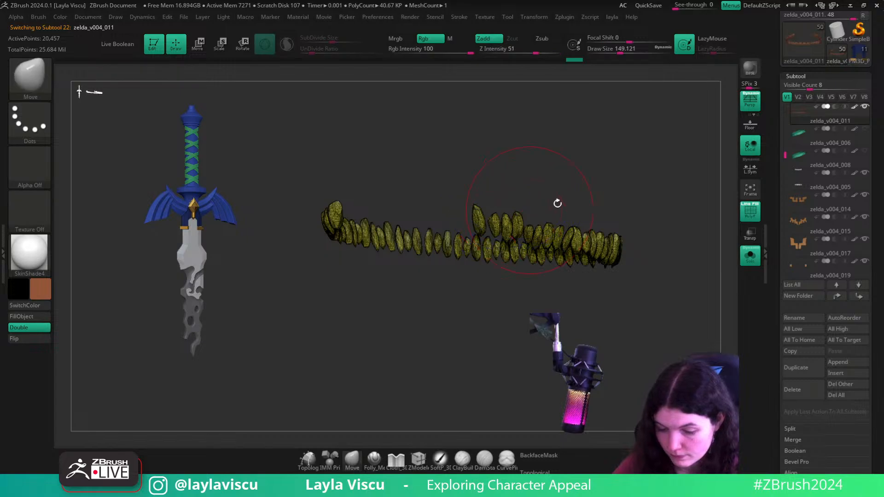
pyautogui.press('space')
pyautogui.click(622, 169)
# - Hide roughly every other bead along the whole length of the under-bust trim
pyautogui.keyDown('ctrl'); pyautogui.keyDown('shift'); pyautogui.click(479, 216); pyautogui.keyUp('shift'); pyautogui.keyUp('ctrl')
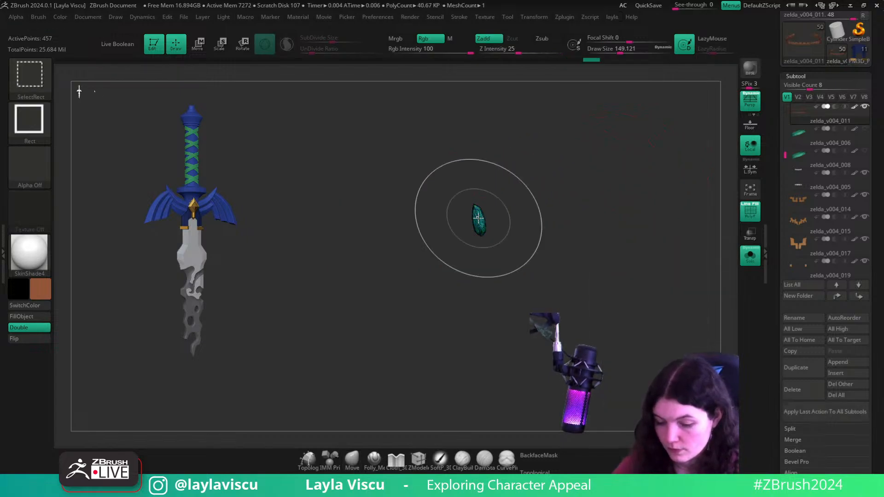
pyautogui.keyDown('ctrl'); pyautogui.keyDown('shift'); pyautogui.click(479, 216); pyautogui.keyUp('shift'); pyautogui.keyUp('ctrl')
pyautogui.keyDown('ctrl'); pyautogui.keyDown('shift'); pyautogui.click(537, 236); pyautogui.keyUp('shift'); pyautogui.keyUp('ctrl')
pyautogui.keyDown('ctrl'); pyautogui.keyDown('shift'); pyautogui.click(549, 237); pyautogui.keyUp('shift'); pyautogui.keyUp('ctrl')
pyautogui.keyDown('ctrl'); pyautogui.keyDown('shift'); pyautogui.click(565, 240); pyautogui.keyUp('shift'); pyautogui.keyUp('ctrl')
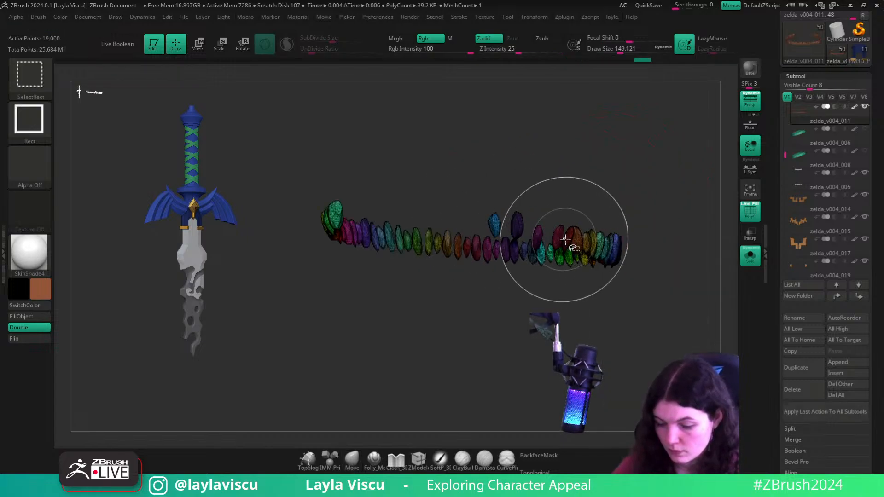
pyautogui.moveTo(566, 241); pyautogui.dragTo(500, 292, button='right')
pyautogui.keyDown('ctrl'); pyautogui.keyDown('shift'); pyautogui.click(498, 261); pyautogui.keyUp('shift'); pyautogui.keyUp('ctrl')
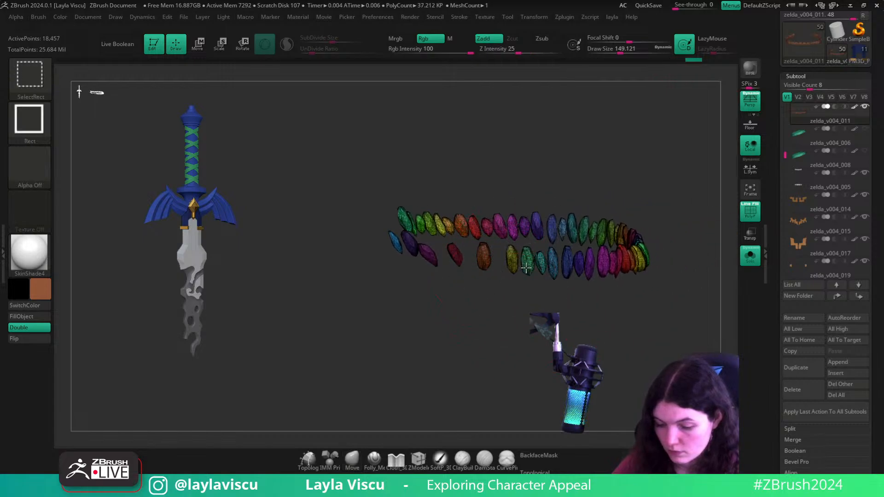
pyautogui.keyDown('ctrl'); pyautogui.keyDown('shift'); pyautogui.click(585, 269); pyautogui.keyUp('shift'); pyautogui.keyUp('ctrl')
pyautogui.moveTo(602, 300)
pyautogui.mouseDown(button='right')
pyautogui.moveTo(505, 322)
pyautogui.moveTo(490, 282)
pyautogui.mouseUp(button='right')
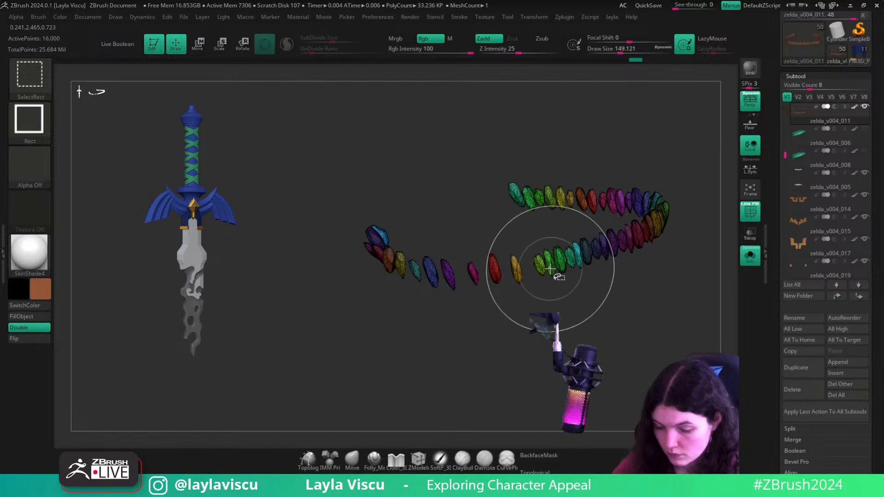
pyautogui.keyDown('ctrl'); pyautogui.keyDown('shift'); pyautogui.click(591, 258); pyautogui.keyUp('shift'); pyautogui.keyUp('ctrl')
pyautogui.moveTo(624, 286); pyautogui.dragTo(521, 281, button='right')
pyautogui.moveTo(640, 287)
pyautogui.mouseDown(button='right')
pyautogui.moveTo(587, 275)
pyautogui.moveTo(477, 327)
pyautogui.moveTo(471, 298)
pyautogui.moveTo(576, 278)
pyautogui.moveTo(594, 230)
pyautogui.mouseUp(button='right')
pyautogui.keyDown('ctrl'); pyautogui.keyDown('shift'); pyautogui.click(584, 258); pyautogui.keyUp('shift'); pyautogui.keyUp('ctrl')
pyautogui.keyDown('ctrl'); pyautogui.keyDown('shift'); pyautogui.click(630, 242); pyautogui.keyUp('shift'); pyautogui.keyUp('ctrl')
pyautogui.keyDown('ctrl'); pyautogui.keyDown('shift'); pyautogui.click(489, 272); pyautogui.keyUp('shift'); pyautogui.keyUp('ctrl')
pyautogui.keyDown('ctrl'); pyautogui.keyDown('shift'); pyautogui.click(490, 270); pyautogui.keyUp('shift'); pyautogui.keyUp('ctrl')
pyautogui.keyDown('ctrl'); pyautogui.keyDown('shift'); pyautogui.click(574, 224); pyautogui.keyUp('shift'); pyautogui.keyUp('ctrl')
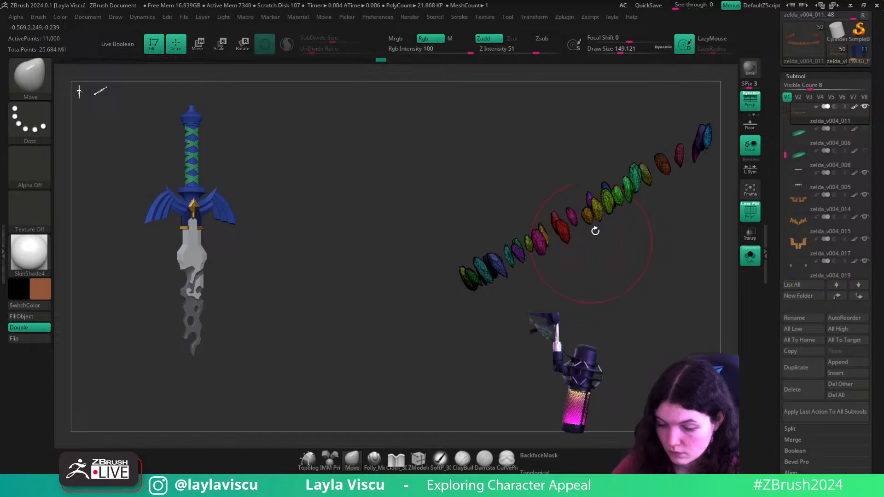
pyautogui.keyDown('ctrl'); pyautogui.keyDown('shift'); pyautogui.click(613, 198); pyautogui.keyUp('shift'); pyautogui.keyUp('ctrl')
pyautogui.keyDown('ctrl'); pyautogui.keyDown('shift'); pyautogui.click(634, 183); pyautogui.keyUp('shift'); pyautogui.keyUp('ctrl')
pyautogui.moveTo(625, 259); pyautogui.dragTo(597, 293, button='right')
# - Invert the trim's bead visibility, fill the shown beads with the lighter brown, and bring everything back into view
pyautogui.keyDown('ctrl'); pyautogui.keyDown('shift'); pyautogui.moveTo(596, 292); pyautogui.dragTo(595, 317); pyautogui.keyUp('shift'); pyautogui.keyUp('ctrl')
pyautogui.keyDown('ctrl'); pyautogui.moveTo(589, 308); pyautogui.dragTo(543, 340, button='right'); pyautogui.keyUp('ctrl')
pyautogui.hotkey('shift', 'f')
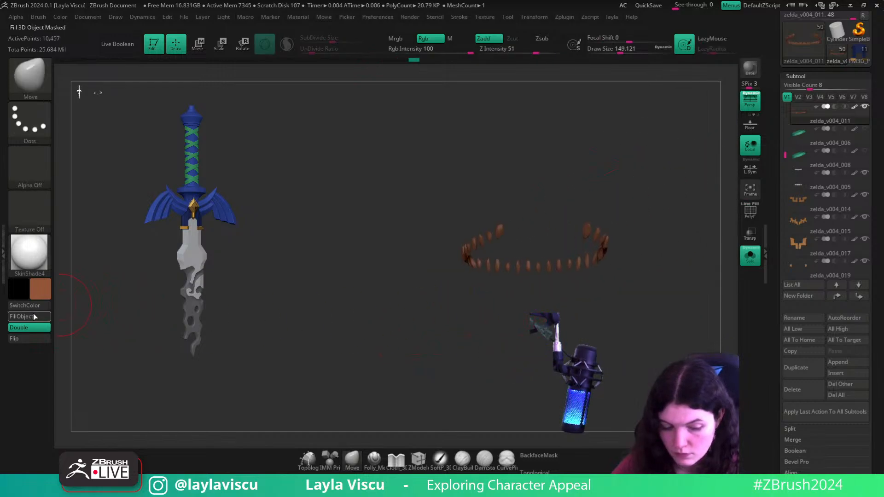
pyautogui.click(34, 317)
pyautogui.keyDown('ctrl'); pyautogui.keyDown('shift'); pyautogui.click(428, 312); pyautogui.keyUp('shift'); pyautogui.keyUp('ctrl')
pyautogui.click(748, 256)
pyautogui.keyDown('ctrl'); pyautogui.moveTo(667, 282); pyautogui.dragTo(695, 271, button='right'); pyautogui.keyUp('ctrl')
# - Isolate the under-bust trim again and set the Move brush to a draw size of 62.0104 near its end bead
pyautogui.click(750, 254)
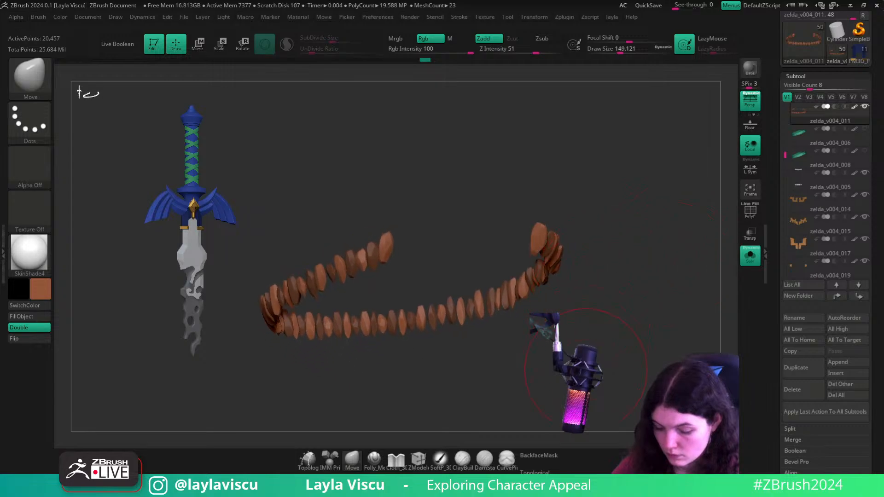
pyautogui.keyDown('ctrl'); pyautogui.moveTo(524, 416); pyautogui.dragTo(544, 250, button='right'); pyautogui.keyUp('ctrl')
pyautogui.press('s')
pyautogui.moveTo(544, 248); pyautogui.dragTo(533, 248)
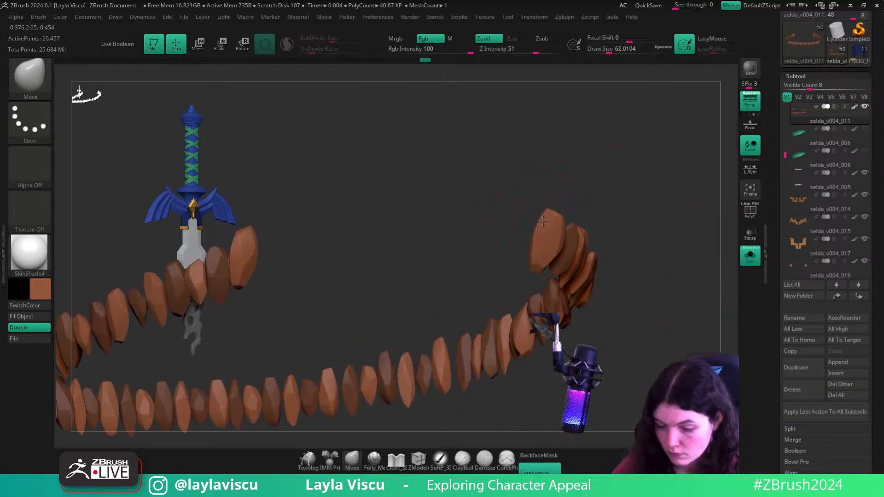
pyautogui.moveTo(546, 216)
pyautogui.mouseDown(button='right')
pyautogui.moveTo(598, 195)
pyautogui.moveTo(539, 202)
pyautogui.mouseUp(button='right')
pyautogui.moveTo(432, 210)
pyautogui.keyDown('alt'); pyautogui.mouseDown(button='right')
pyautogui.moveTo(544, 213)
pyautogui.moveTo(514, 212)
pyautogui.moveTo(499, 248)
pyautogui.moveTo(614, 312)
pyautogui.moveTo(476, 310)
pyautogui.moveTo(672, 327)
pyautogui.moveTo(691, 318)
pyautogui.moveTo(711, 346)
pyautogui.moveTo(565, 246)
pyautogui.moveTo(435, 310)
pyautogui.moveTo(469, 365)
pyautogui.moveTo(432, 304)
pyautogui.moveTo(511, 368)
pyautogui.moveTo(581, 259)
pyautogui.mouseUp(button='right'); pyautogui.keyUp('alt')
pyautogui.click(749, 255)
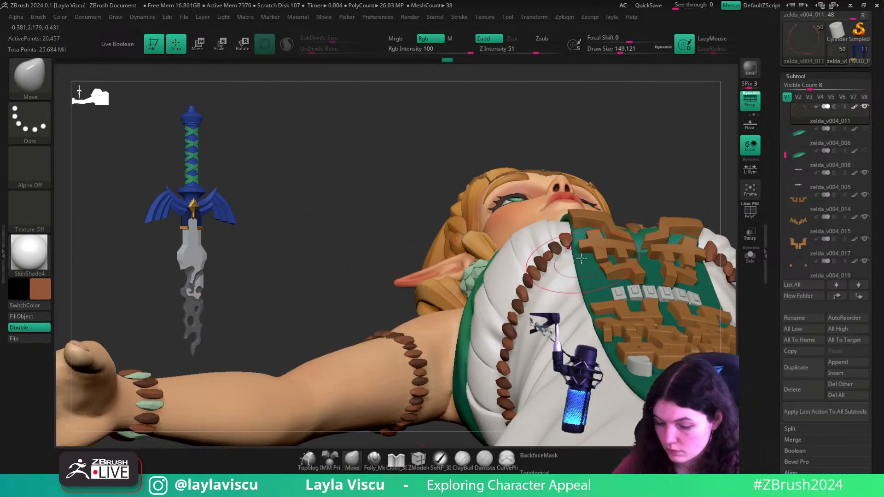
# - Set the Move brush's draw size to about 136 while checking the bead trim's fit against the bust fabric
pyautogui.moveTo(636, 212); pyautogui.dragTo(461, 211, button='right')
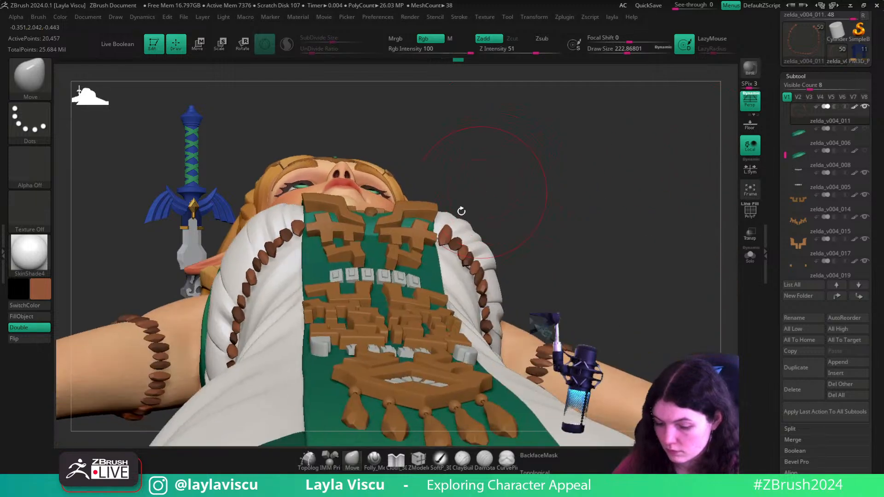
pyautogui.moveTo(583, 213)
pyautogui.mouseDown(button='right')
pyautogui.moveTo(485, 277)
pyautogui.moveTo(586, 198)
pyautogui.moveTo(657, 213)
pyautogui.moveTo(656, 223)
pyautogui.mouseUp(button='right')
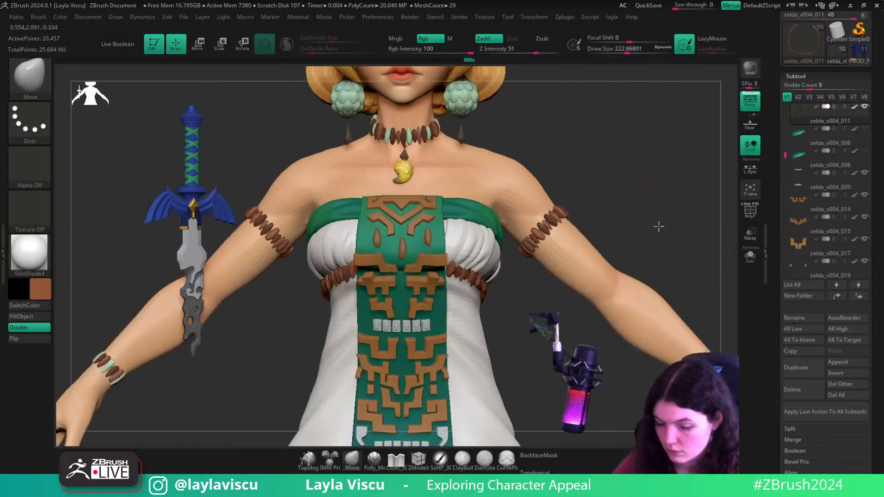
pyautogui.moveTo(477, 271)
pyautogui.keyDown('ctrl'); pyautogui.mouseDown(button='right')
pyautogui.moveTo(625, 361)
pyautogui.moveTo(444, 231)
pyautogui.mouseUp(button='right'); pyautogui.keyUp('ctrl')
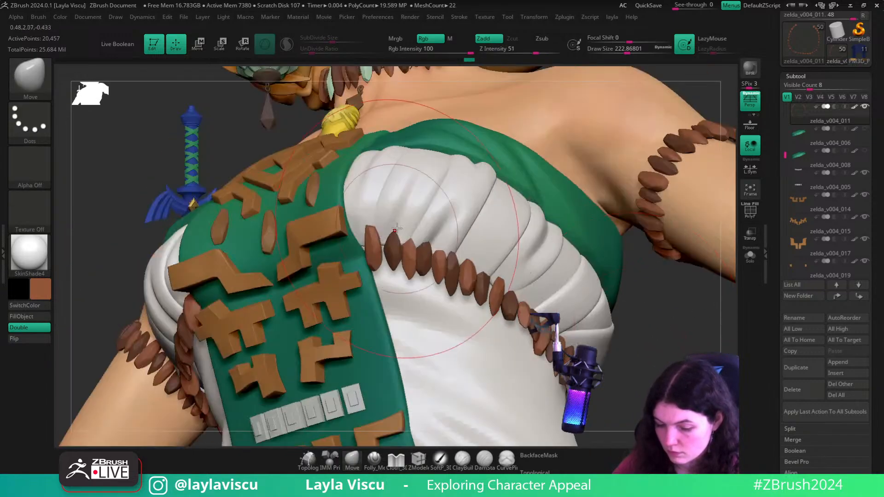
pyautogui.press('s')
pyautogui.moveTo(399, 231); pyautogui.dragTo(396, 231)
pyautogui.keyDown('ctrl'); pyautogui.moveTo(424, 226); pyautogui.dragTo(422, 238, button='right'); pyautogui.keyUp('ctrl')
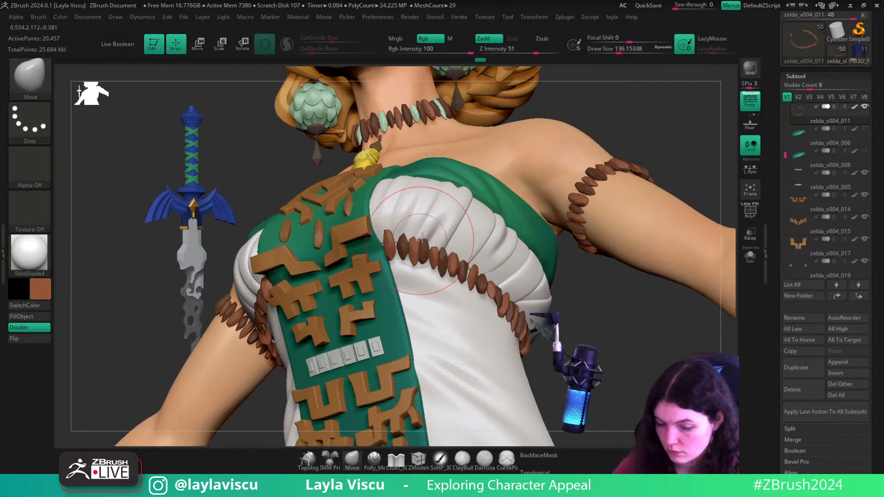
pyautogui.moveTo(598, 340)
pyautogui.keyDown('shift'); pyautogui.mouseDown(button='right')
pyautogui.moveTo(534, 260)
pyautogui.moveTo(516, 335)
pyautogui.moveTo(506, 319)
pyautogui.moveTo(444, 310)
pyautogui.moveTo(419, 326)
pyautogui.moveTo(446, 336)
pyautogui.moveTo(552, 304)
pyautogui.moveTo(596, 270)
pyautogui.moveTo(601, 310)
pyautogui.moveTo(615, 284)
pyautogui.mouseUp(button='right'); pyautogui.keyUp('shift')
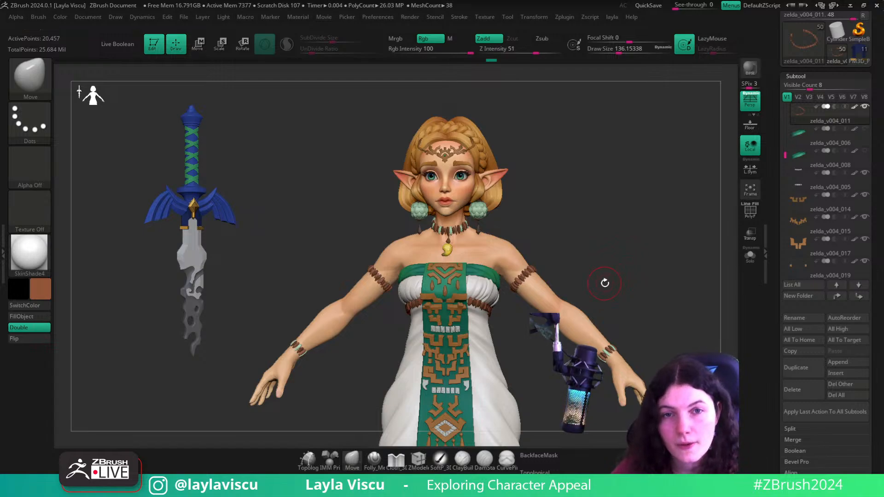
# - Select the back hair subtool zelda_v019_001 and turn on the Move brush's Topological masking
pyautogui.moveTo(604, 283); pyautogui.dragTo(617, 263, button='right')
pyautogui.keyDown('alt'); pyautogui.click(481, 161); pyautogui.keyUp('alt')
pyautogui.moveTo(481, 161)
pyautogui.keyDown('ctrl'); pyautogui.mouseDown(button='right')
pyautogui.moveTo(503, 214)
pyautogui.moveTo(473, 168)
pyautogui.mouseUp(button='right'); pyautogui.keyUp('ctrl')
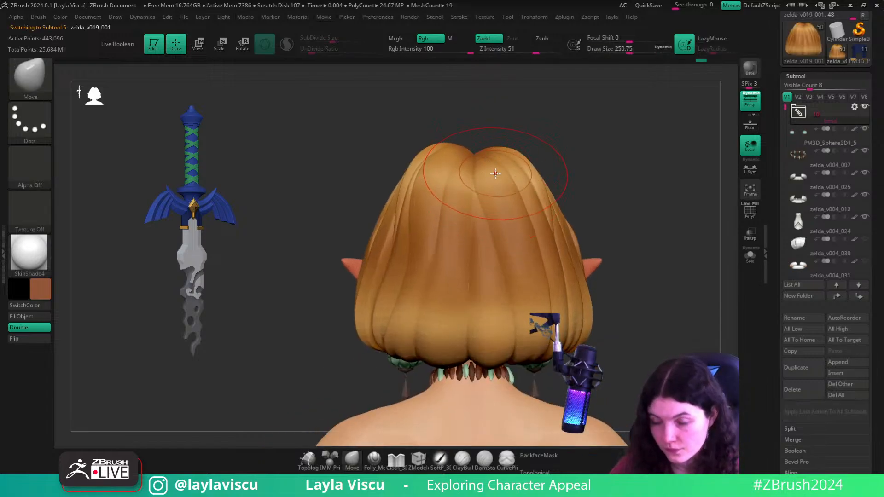
pyautogui.click(520, 471)
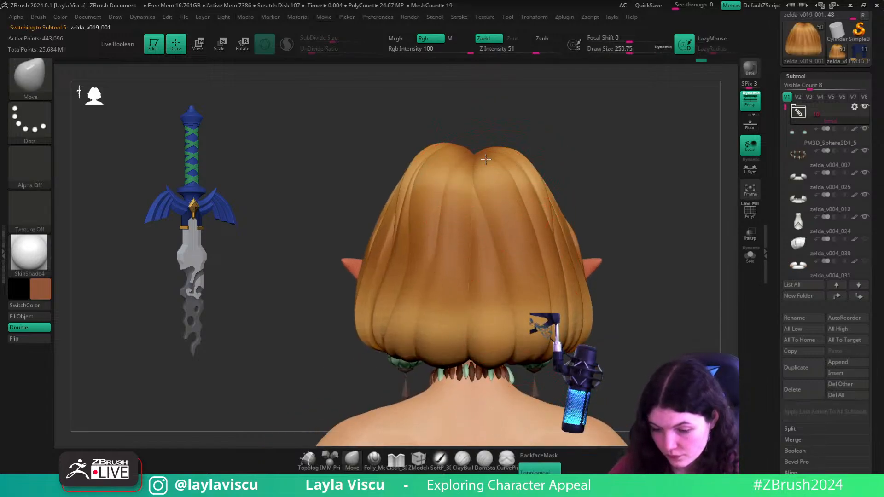
# - Reduce the Move brush's draw size to about 20 and select the body subtool body_newfeet
pyautogui.moveTo(500, 183)
pyautogui.keyDown('ctrl'); pyautogui.mouseDown(button='right')
pyautogui.moveTo(659, 266)
pyautogui.moveTo(631, 262)
pyautogui.mouseUp(button='right'); pyautogui.keyUp('ctrl')
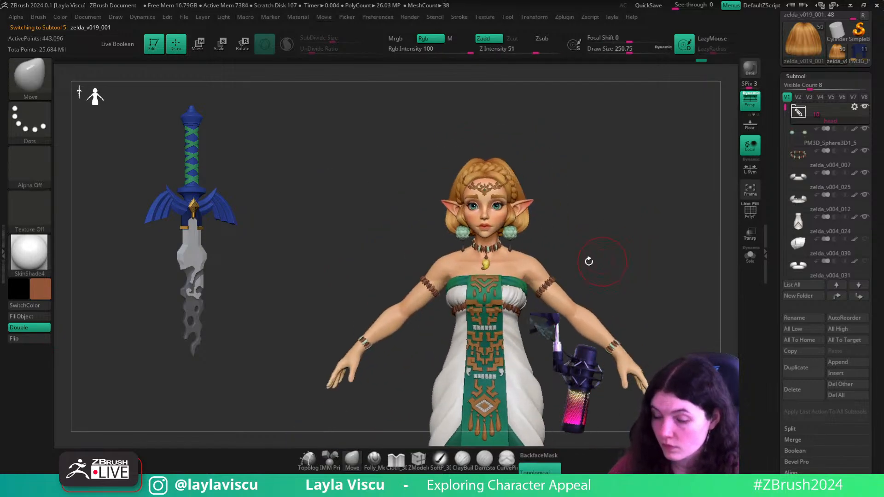
pyautogui.moveTo(486, 240)
pyautogui.keyDown('ctrl'); pyautogui.mouseDown(button='right')
pyautogui.moveTo(631, 258)
pyautogui.moveTo(602, 243)
pyautogui.mouseUp(button='right'); pyautogui.keyUp('ctrl')
pyautogui.press('s')
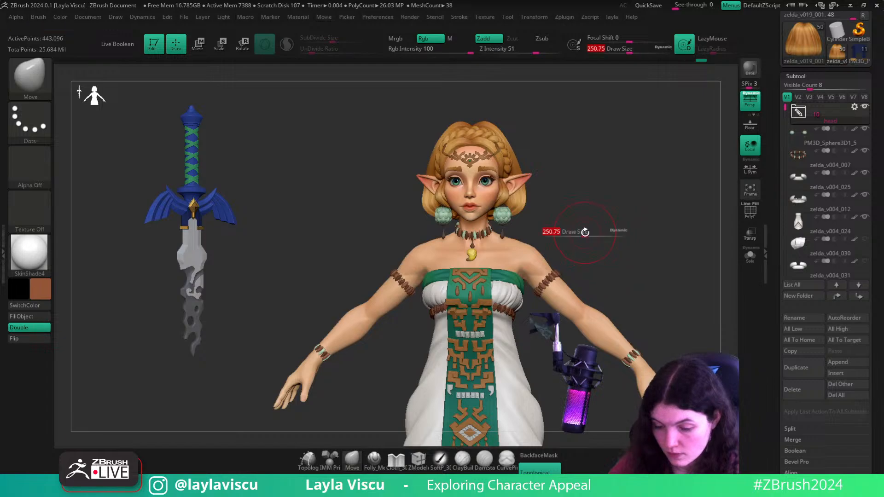
pyautogui.moveTo(585, 232); pyautogui.dragTo(555, 223)
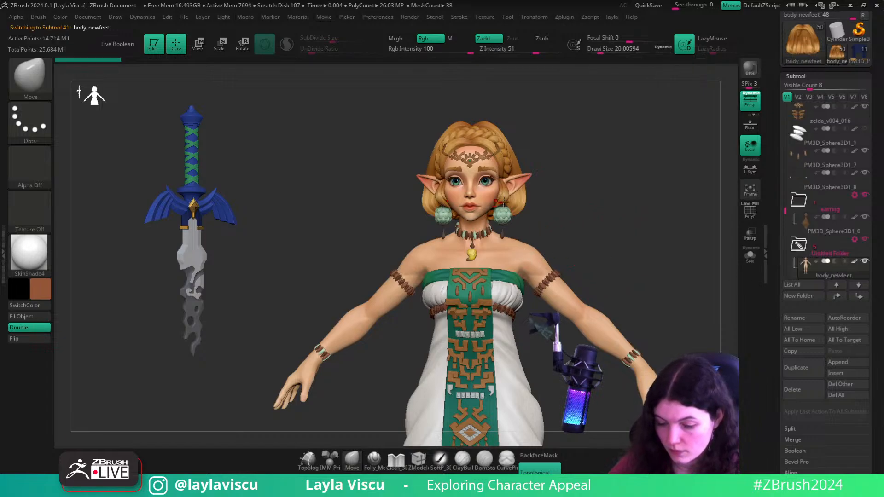
# - Add a new layer to the body subtool for painting the face
pyautogui.scroll(-8, 882, 307)
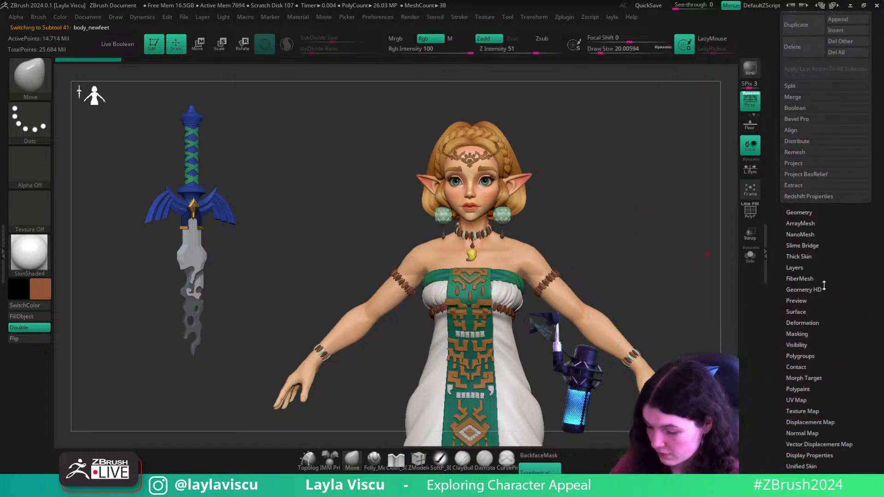
pyautogui.click(796, 268)
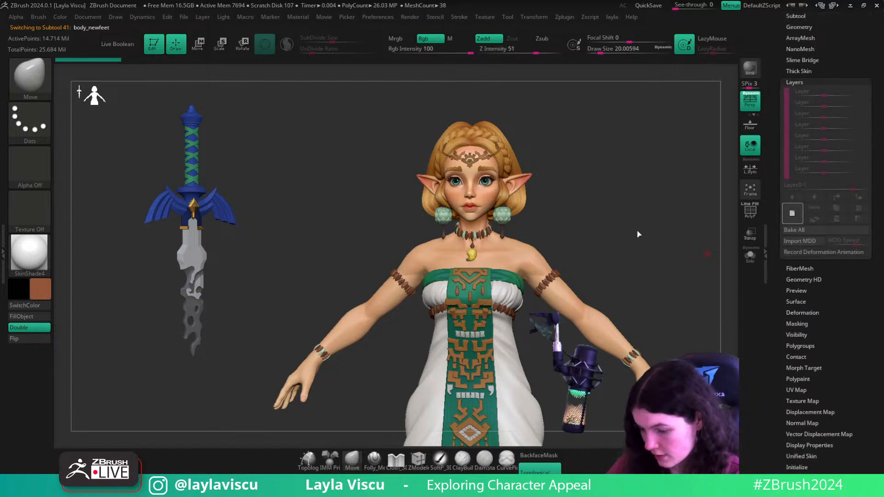
pyautogui.keyDown('ctrl'); pyautogui.moveTo(474, 193); pyautogui.dragTo(493, 226, button='right'); pyautogui.keyUp('ctrl')
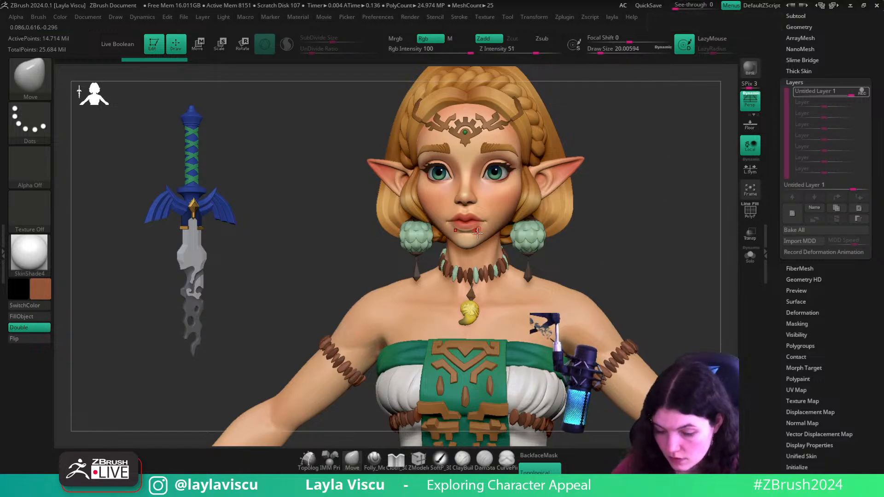
# - Sample the skin colour from the body and lighten it to a pale pink paint colour
pyautogui.press('c')
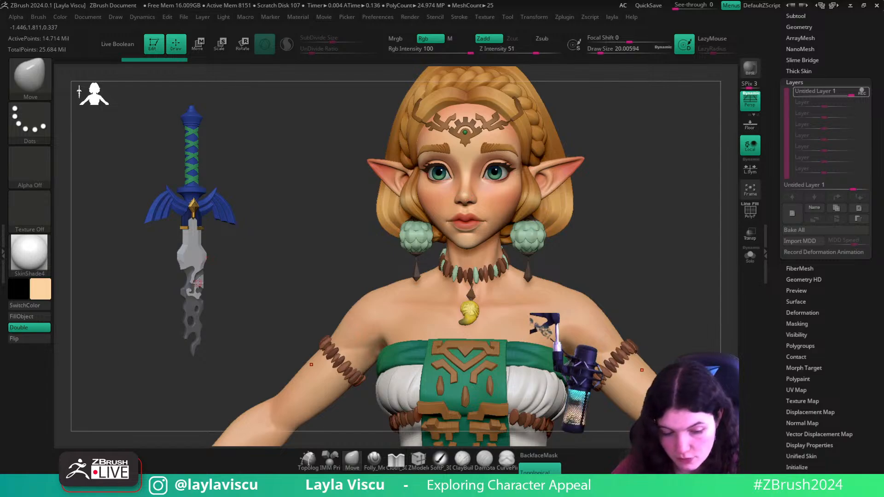
pyautogui.click(45, 291)
pyautogui.moveTo(112, 205)
pyautogui.mouseDown()
pyautogui.moveTo(20, 205)
pyautogui.moveTo(24, 245)
pyautogui.moveTo(18, 210)
pyautogui.moveTo(48, 206)
pyautogui.mouseUp()
pyautogui.click(141, 231)
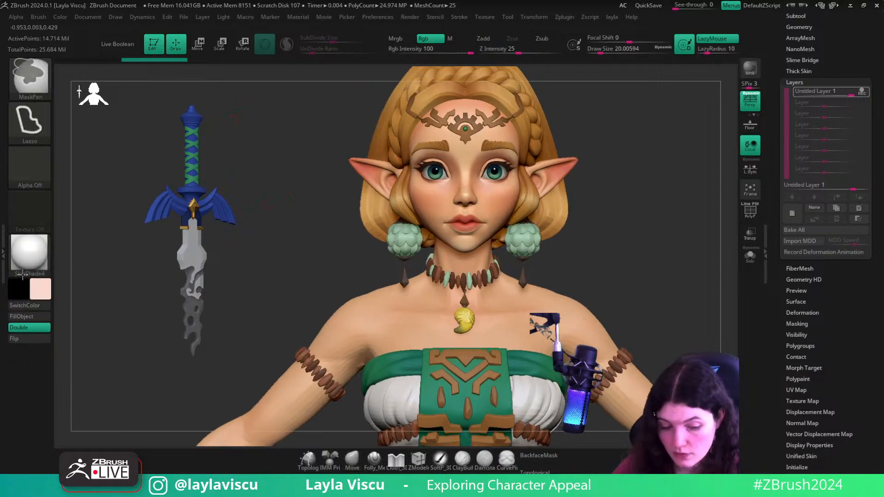
pyautogui.click(37, 267)
pyautogui.click(91, 198)
# - Shift the paint colour to a pale lavender
pyautogui.click(41, 289)
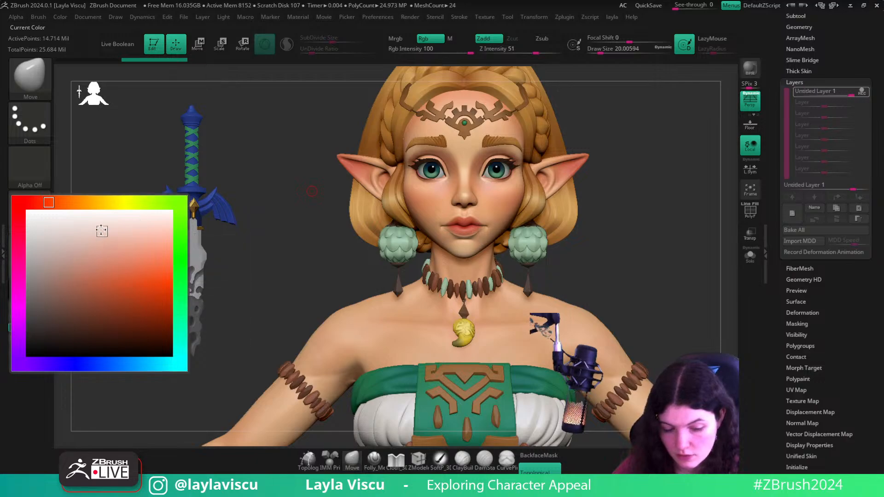
pyautogui.click(19, 346)
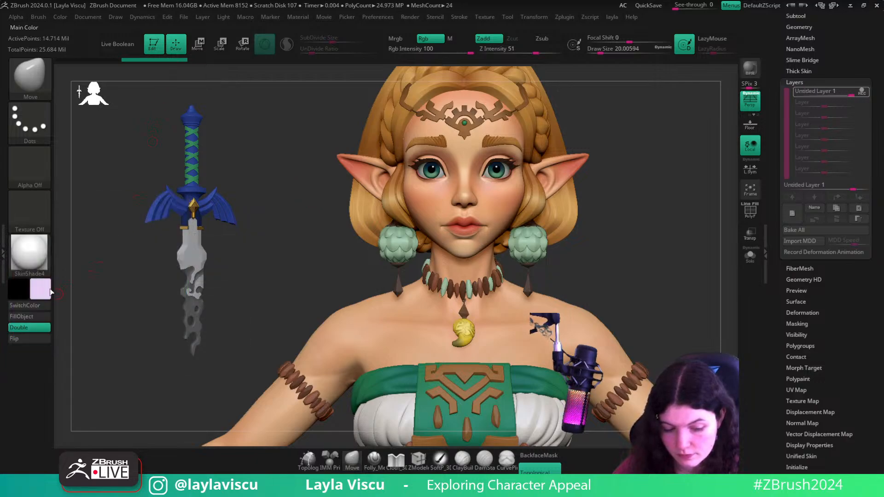
pyautogui.click(48, 290)
pyautogui.click(46, 370)
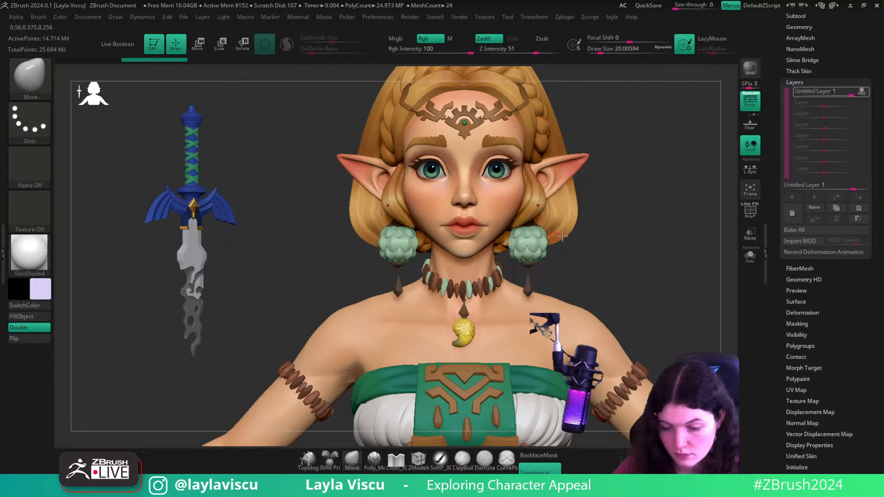
# - Set the paint colour to a very pale pink while framing the face from the front
pyautogui.moveTo(562, 236)
pyautogui.keyDown('alt'); pyautogui.mouseDown(button='right')
pyautogui.moveTo(557, 256)
pyautogui.moveTo(582, 314)
pyautogui.moveTo(575, 350)
pyautogui.mouseUp(button='right'); pyautogui.keyUp('alt')
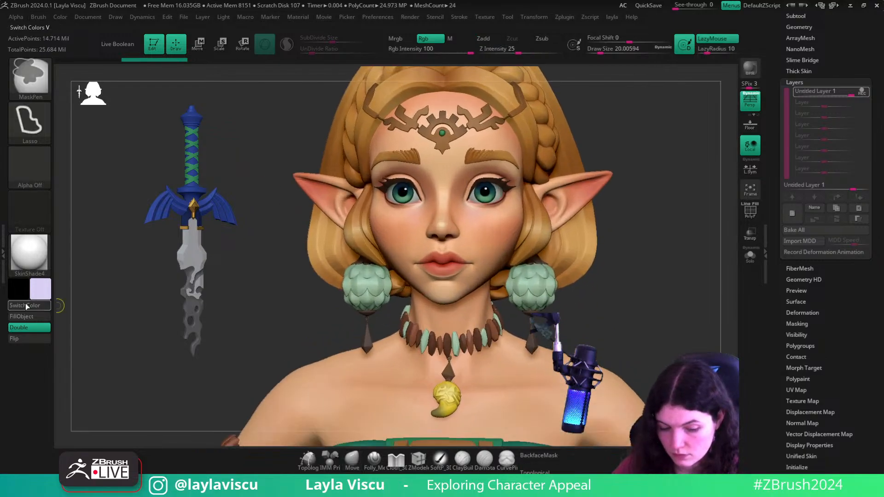
pyautogui.click(40, 290)
pyautogui.click(20, 234)
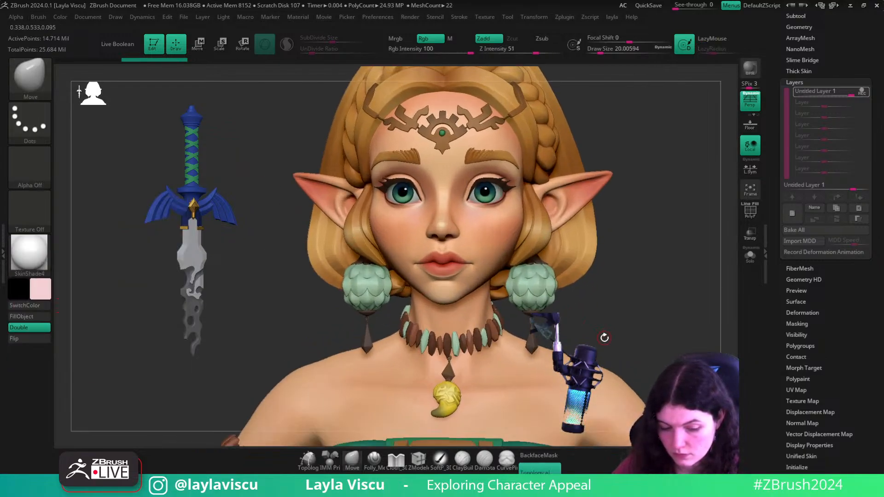
pyautogui.click(41, 290)
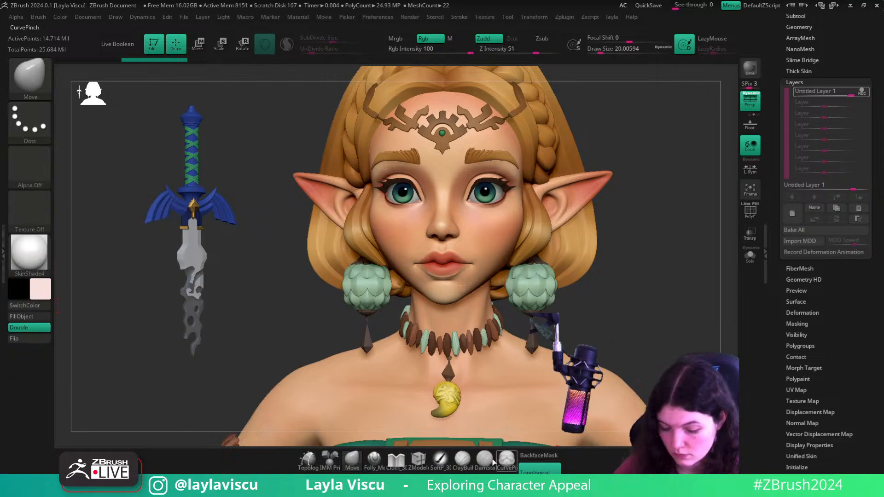
# - Switch to the SoftP_3DCW brush, set its draw size to about 7.47, and try a dab on the cheek
pyautogui.click(440, 459)
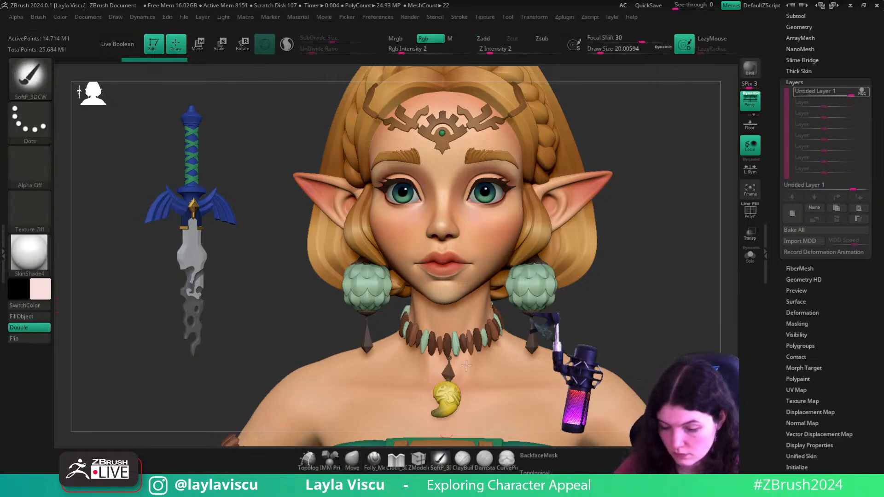
pyautogui.click(497, 251)
pyautogui.hotkey('ctrl', 'z')
pyautogui.hotkey('ctrl', 'shift', 'z')
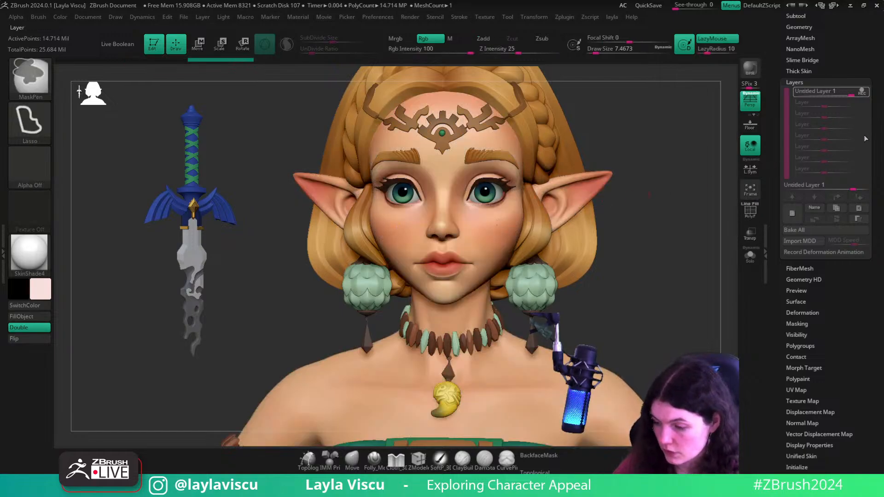
# - Undo the new layer and the test dabs on the cheeks
pyautogui.hotkey('ctrl', 'z')
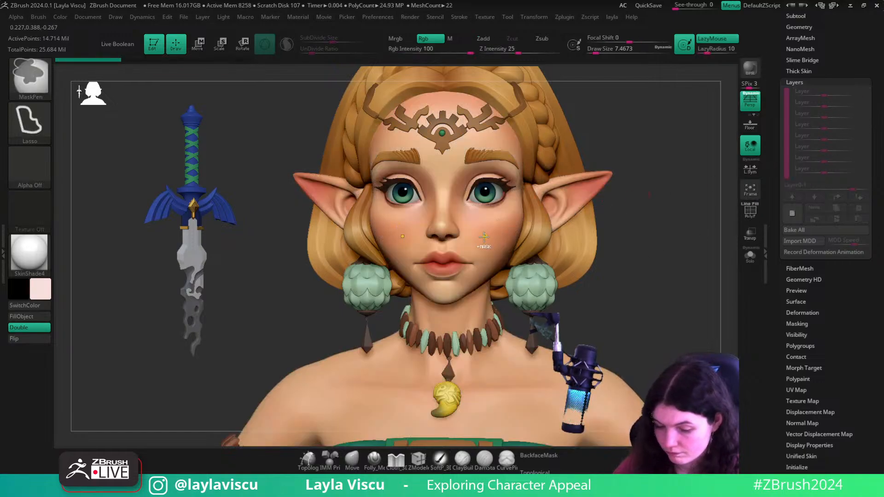
pyautogui.hotkey('ctrl', 'z')
pyautogui.hotkey('ctrl', 'shift', 'z')
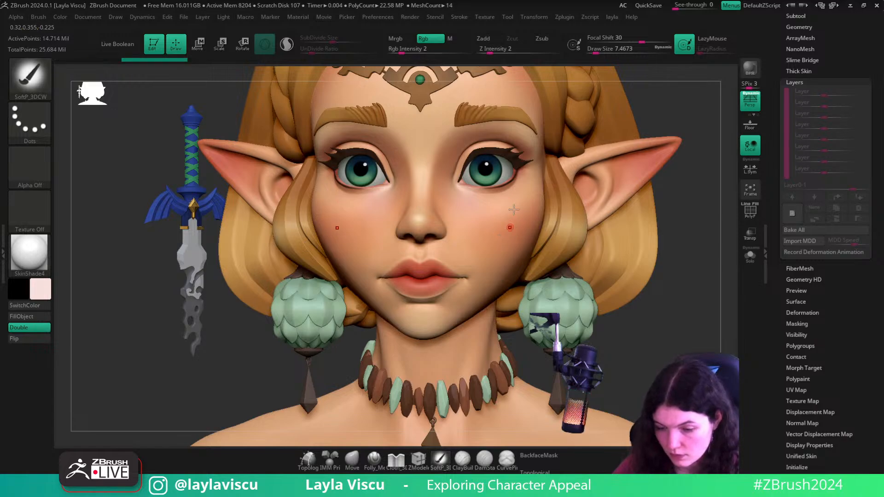
pyautogui.hotkey('ctrl', 'z')
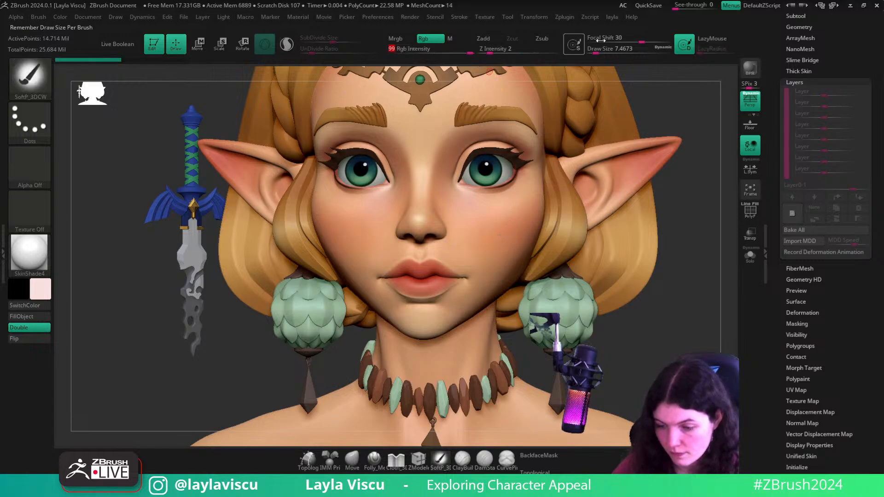
# - Set Rgb Intensity 99, Focal Shift -55 and LazyMouse with LazyRadius 32, and paint trial teardrop outlines beneath the eyes
pyautogui.press('l')
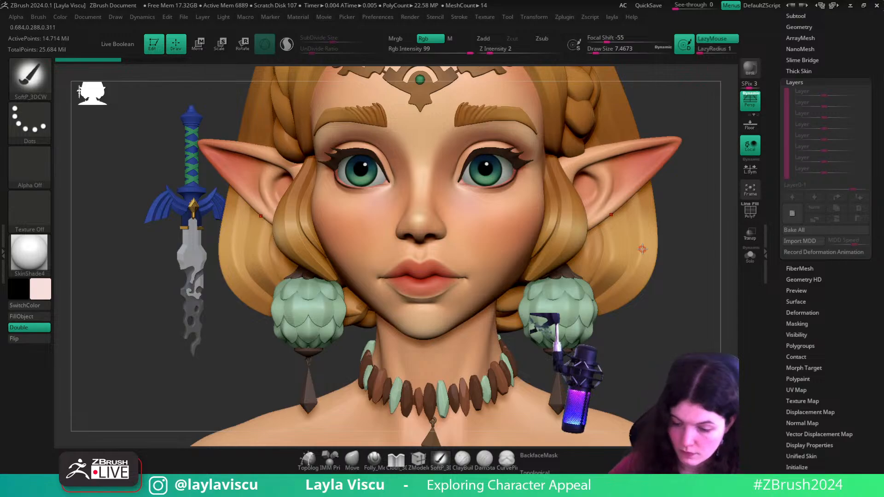
pyautogui.click(713, 49)
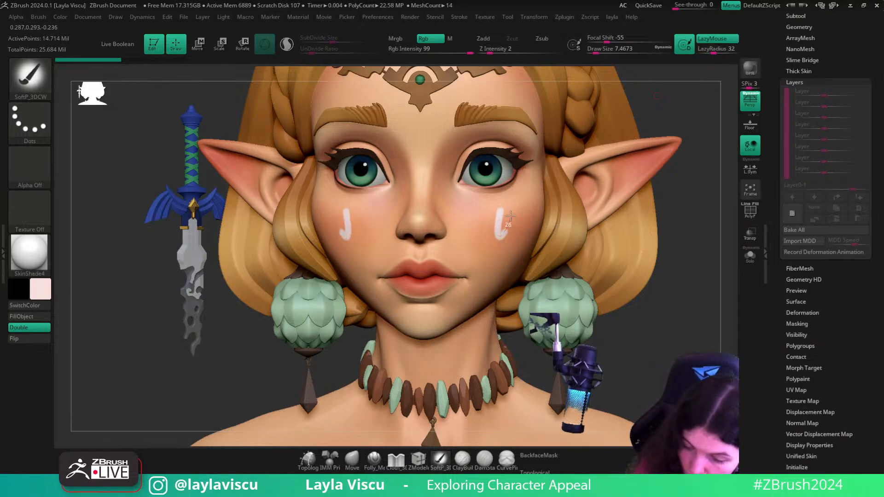
pyautogui.moveTo(498, 197); pyautogui.dragTo(498, 193)
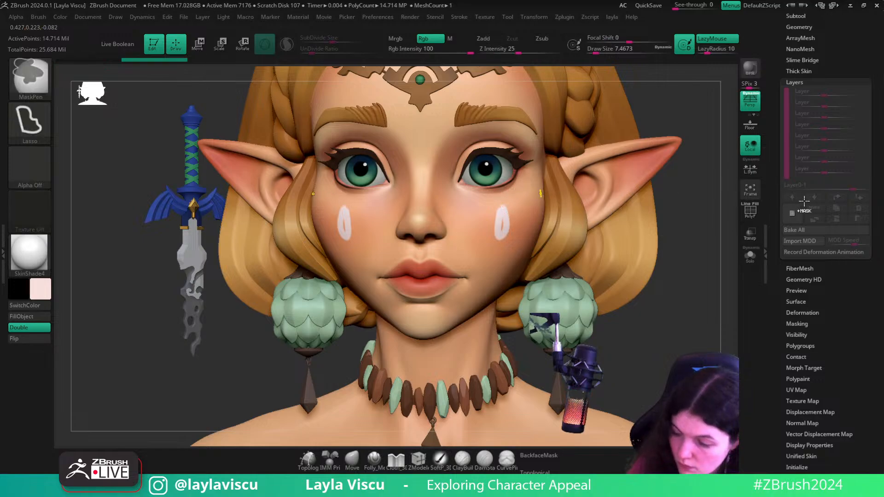
# - Undo the trial teardrops and add a new layer to the body for the face paint
pyautogui.hotkey('ctrl', 'z')
pyautogui.click(790, 217)
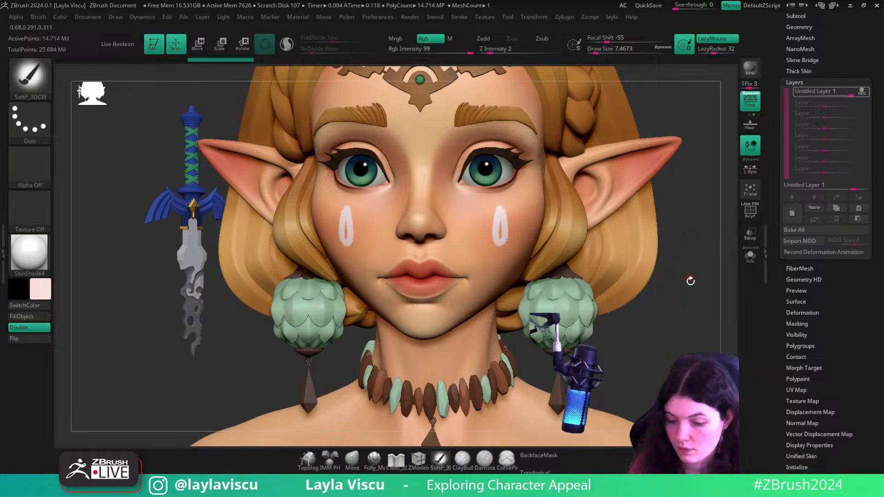
# - Paint thinner teardrop outlines beneath the eyes with a draw size of about 4.3 and check them from the front
pyautogui.moveTo(690, 280)
pyautogui.mouseDown()
pyautogui.moveTo(501, 228)
pyautogui.moveTo(500, 211)
pyautogui.mouseUp()
pyautogui.press('s')
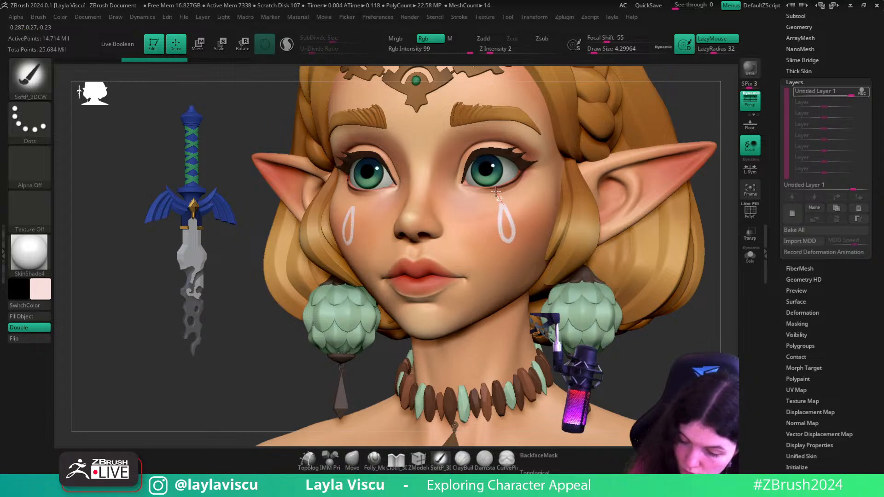
pyautogui.keyDown('shift'); pyautogui.moveTo(496, 191); pyautogui.dragTo(616, 221, button='right'); pyautogui.keyUp('shift')
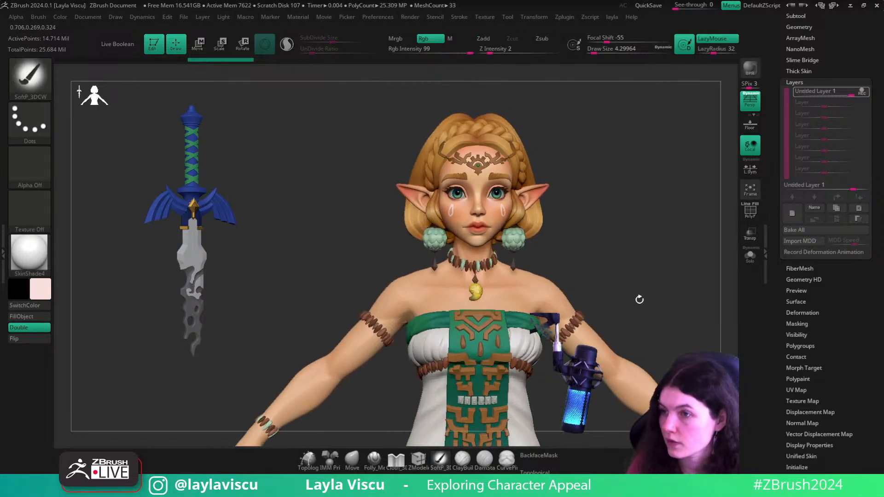
# - Set the LazyRadius to 14 and the draw size to about 3.11, and paint teardrop outlines on the cheeks from a three-quarter view
pyautogui.keyDown('ctrl'); pyautogui.moveTo(639, 300); pyautogui.dragTo(653, 320, button='right'); pyautogui.keyUp('ctrl')
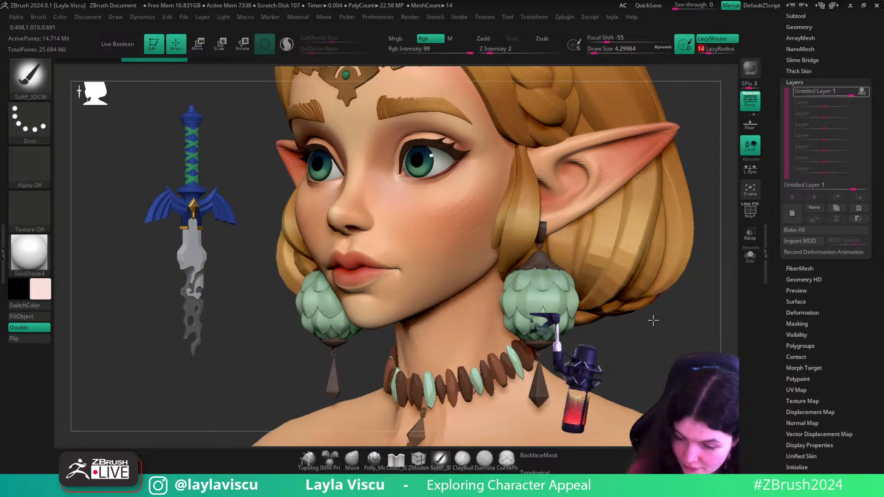
pyautogui.press('s')
pyautogui.click(452, 212)
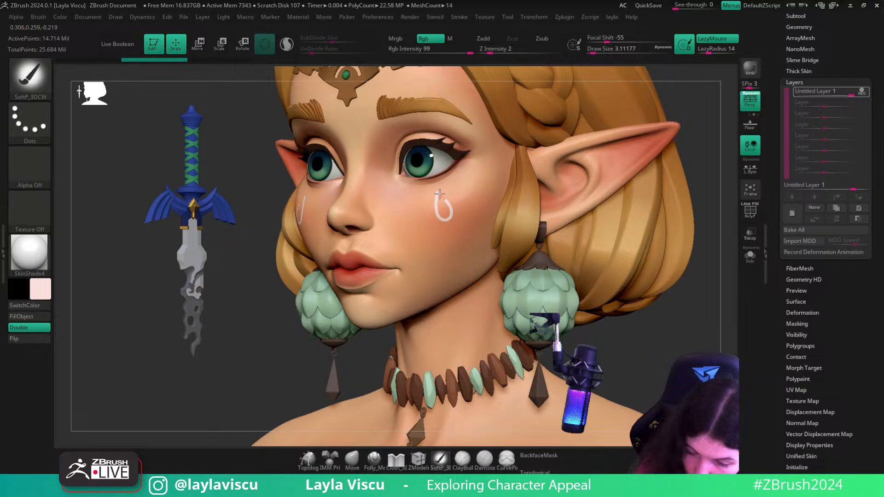
pyautogui.moveTo(612, 313)
pyautogui.mouseDown(button='right')
pyautogui.moveTo(659, 331)
pyautogui.moveTo(586, 249)
pyautogui.moveTo(640, 302)
pyautogui.moveTo(520, 239)
pyautogui.mouseUp(button='right')
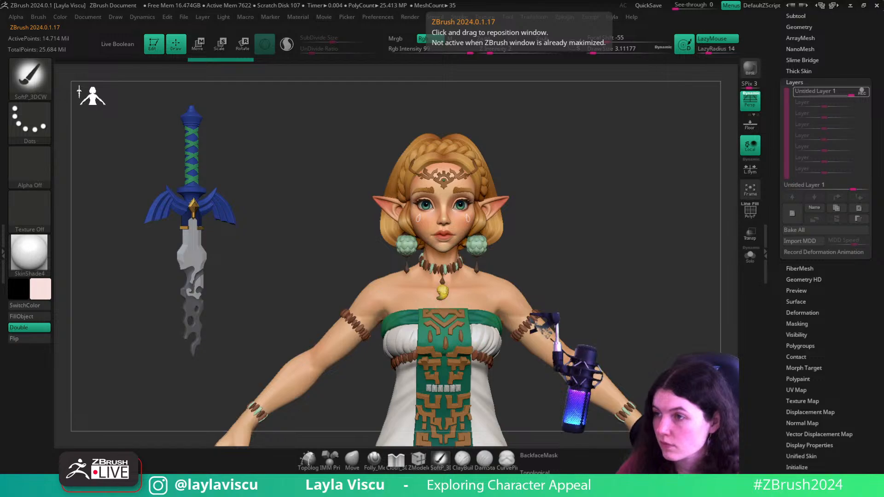
# - Undo the slanted teardrops and repaint upright teardrop outlines beneath the eyes from a close front view
pyautogui.keyDown('ctrl'); pyautogui.moveTo(461, 199); pyautogui.dragTo(529, 322, button='right'); pyautogui.keyUp('ctrl')
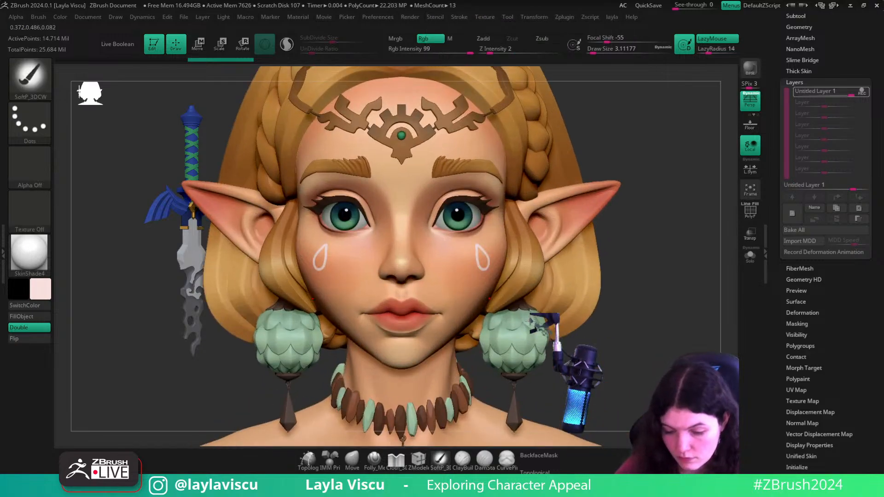
pyautogui.hotkey('ctrl', 'z')
pyautogui.keyDown('ctrl'); pyautogui.moveTo(479, 276); pyautogui.dragTo(501, 323, button='right'); pyautogui.keyUp('ctrl')
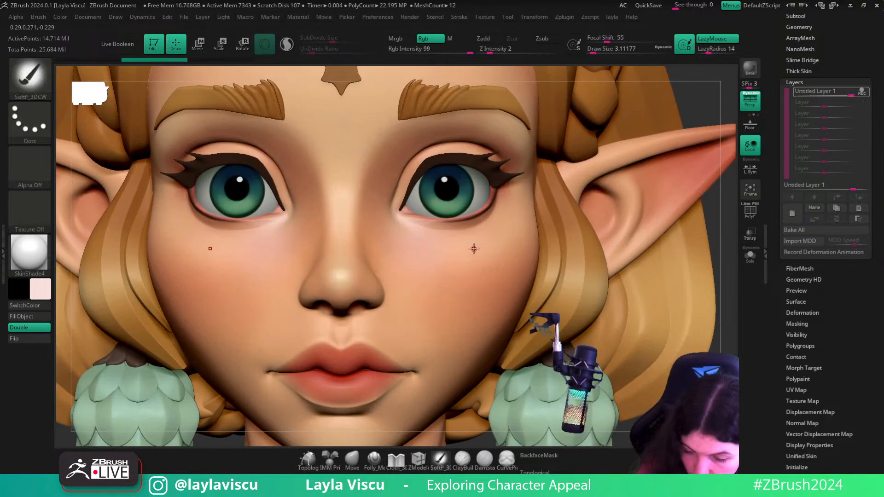
pyautogui.moveTo(471, 260)
pyautogui.mouseDown()
pyautogui.moveTo(480, 284)
pyautogui.moveTo(481, 251)
pyautogui.moveTo(471, 239)
pyautogui.moveTo(451, 262)
pyautogui.moveTo(456, 282)
pyautogui.moveTo(455, 242)
pyautogui.mouseUp()
pyautogui.hotkey('ctrl', 'z')
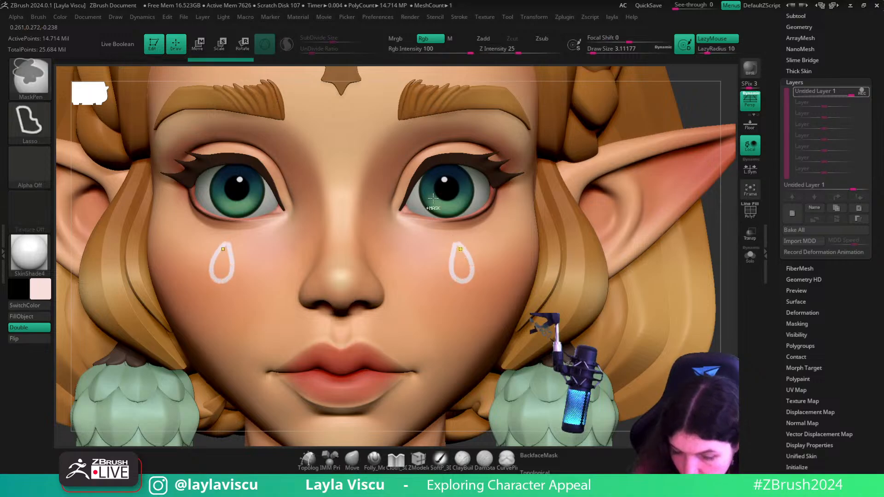
# - Sharpen the teardrop's pointed tip and fill its interior with the pale pink paint
pyautogui.moveTo(465, 248)
pyautogui.keyDown('ctrl'); pyautogui.mouseDown(button='right')
pyautogui.moveTo(576, 329)
pyautogui.moveTo(466, 263)
pyautogui.moveTo(440, 219)
pyautogui.mouseUp(button='right'); pyautogui.keyUp('ctrl')
pyautogui.moveTo(440, 219)
pyautogui.mouseDown()
pyautogui.moveTo(434, 257)
pyautogui.moveTo(452, 230)
pyautogui.moveTo(478, 262)
pyautogui.mouseUp()
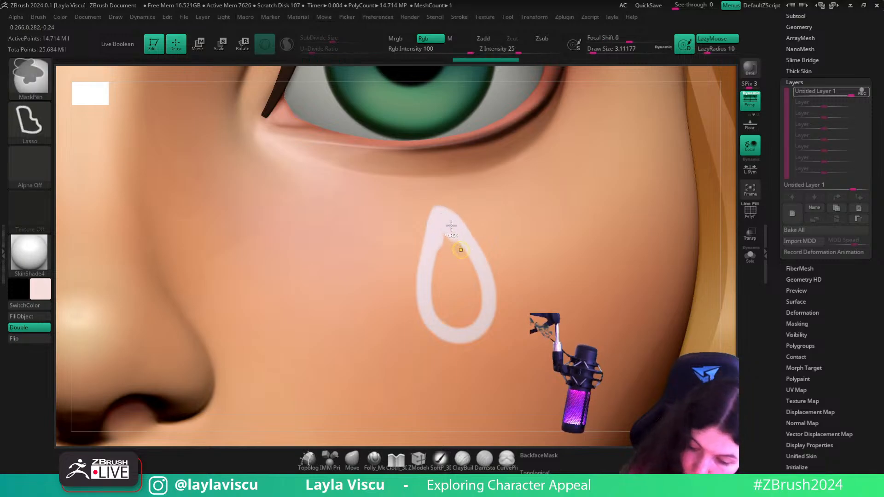
pyautogui.hotkey('ctrl', 'z')
pyautogui.hotkey('ctrl', 'shift', 'z')
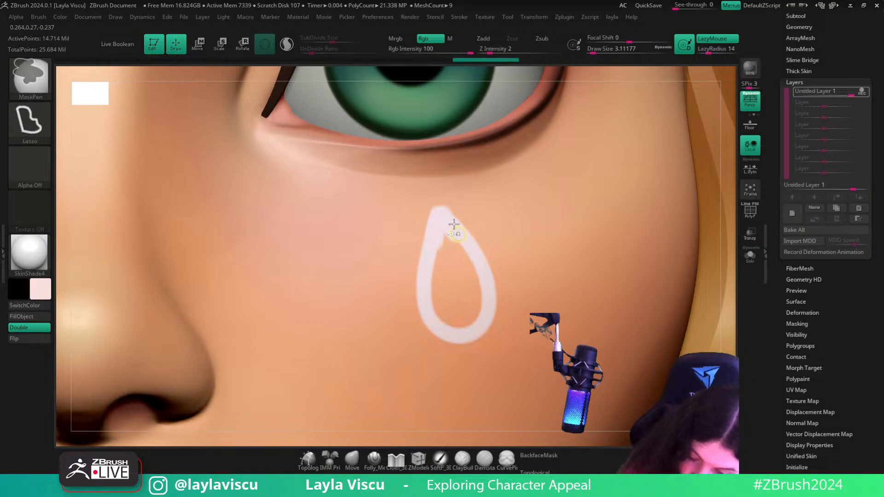
pyautogui.hotkey('ctrl', 'z')
pyautogui.keyDown('alt'); pyautogui.moveTo(418, 240); pyautogui.dragTo(433, 195); pyautogui.keyUp('alt')
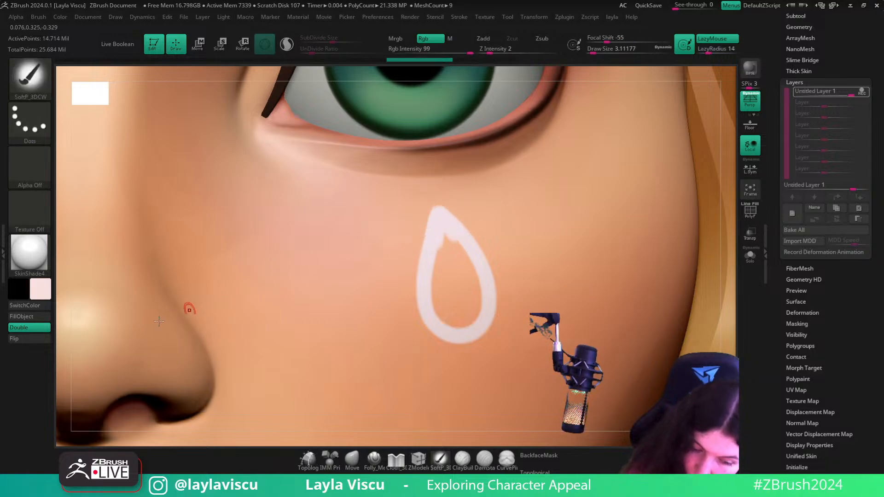
pyautogui.moveTo(443, 241)
pyautogui.mouseDown()
pyautogui.moveTo(451, 265)
pyautogui.moveTo(441, 236)
pyautogui.moveTo(438, 294)
pyautogui.moveTo(465, 322)
pyautogui.moveTo(466, 285)
pyautogui.moveTo(477, 318)
pyautogui.moveTo(471, 276)
pyautogui.mouseUp()
pyautogui.moveTo(470, 277)
pyautogui.keyDown('ctrl'); pyautogui.mouseDown(button='right')
pyautogui.moveTo(436, 239)
pyautogui.moveTo(562, 322)
pyautogui.moveTo(631, 278)
pyautogui.moveTo(656, 286)
pyautogui.moveTo(663, 306)
pyautogui.moveTo(631, 225)
pyautogui.mouseUp(button='right'); pyautogui.keyUp('ctrl')
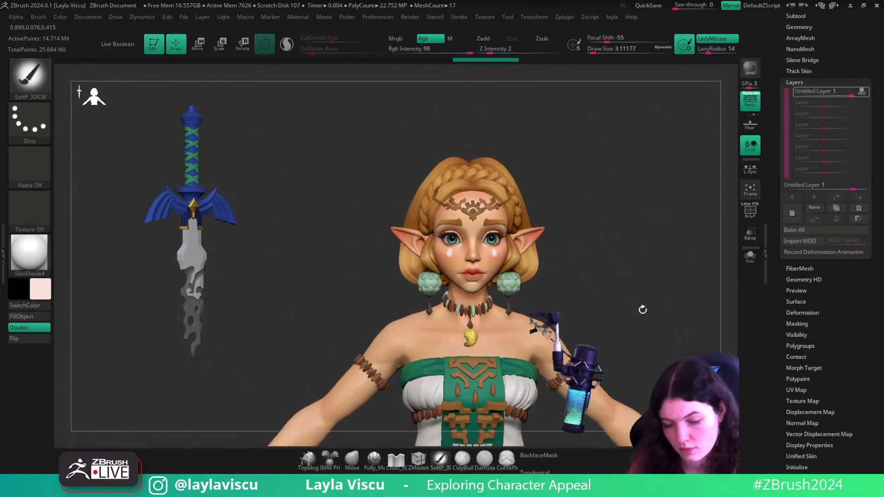
# - Sample the skin tone beside the teardrop and trim the edge of its pointed tip
pyautogui.keyDown('ctrl'); pyautogui.moveTo(638, 303); pyautogui.dragTo(630, 465, button='right'); pyautogui.keyUp('ctrl')
pyautogui.keyDown('ctrl'); pyautogui.moveTo(531, 258); pyautogui.dragTo(525, 313, button='right'); pyautogui.keyUp('ctrl')
pyautogui.press('c')
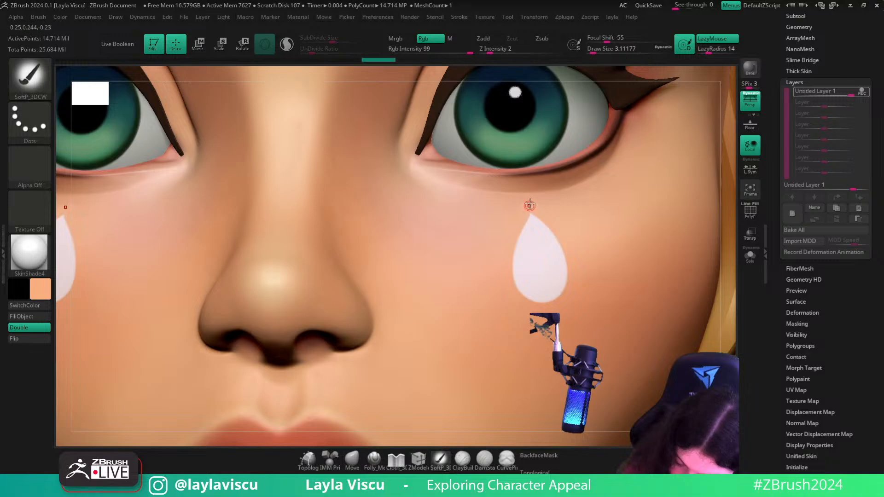
pyautogui.press('ctrl')
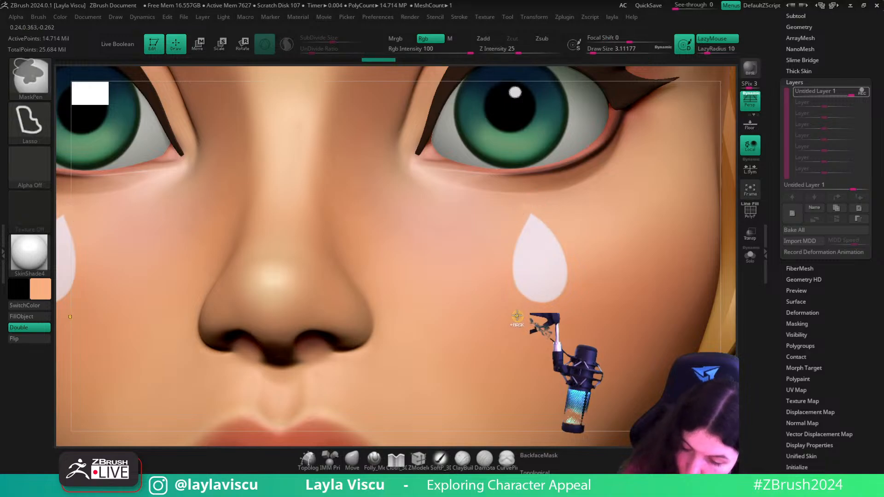
pyautogui.moveTo(625, 310)
pyautogui.keyDown('ctrl'); pyautogui.mouseDown(button='right')
pyautogui.moveTo(684, 357)
pyautogui.moveTo(469, 247)
pyautogui.moveTo(463, 201)
pyautogui.mouseUp(button='right'); pyautogui.keyUp('ctrl')
pyautogui.moveTo(446, 220); pyautogui.dragTo(456, 200)
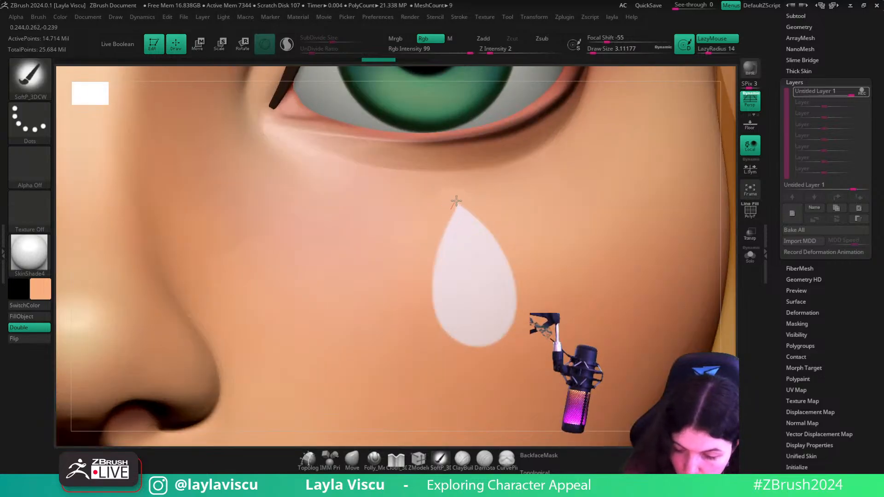
pyautogui.press('ctrl')
pyautogui.moveTo(474, 214)
pyautogui.keyDown('ctrl'); pyautogui.mouseDown(button='right')
pyautogui.moveTo(619, 283)
pyautogui.moveTo(669, 349)
pyautogui.moveTo(656, 315)
pyautogui.moveTo(665, 311)
pyautogui.moveTo(665, 330)
pyautogui.moveTo(545, 248)
pyautogui.moveTo(667, 369)
pyautogui.moveTo(649, 333)
pyautogui.moveTo(670, 337)
pyautogui.mouseUp(button='right'); pyautogui.keyUp('ctrl')
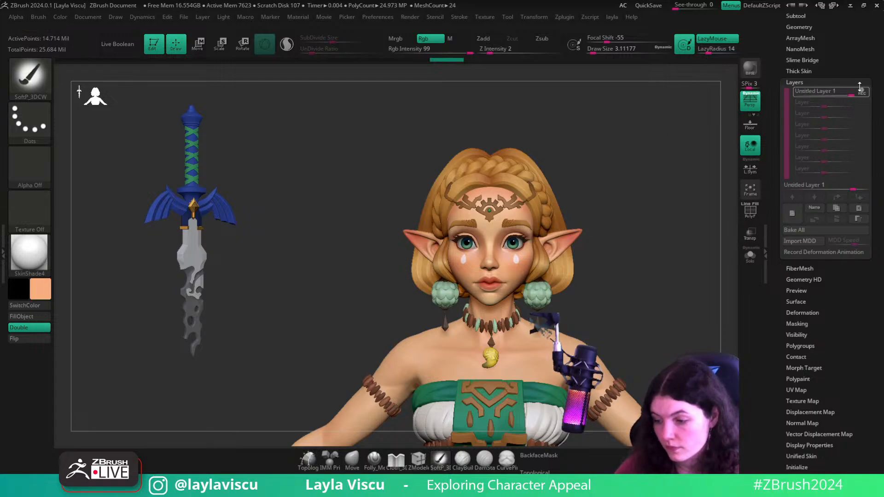
# - Stop recording on the teardrop layer, hide it, and create a new layer for a second version
pyautogui.moveTo(627, 242); pyautogui.dragTo(614, 221, button='right')
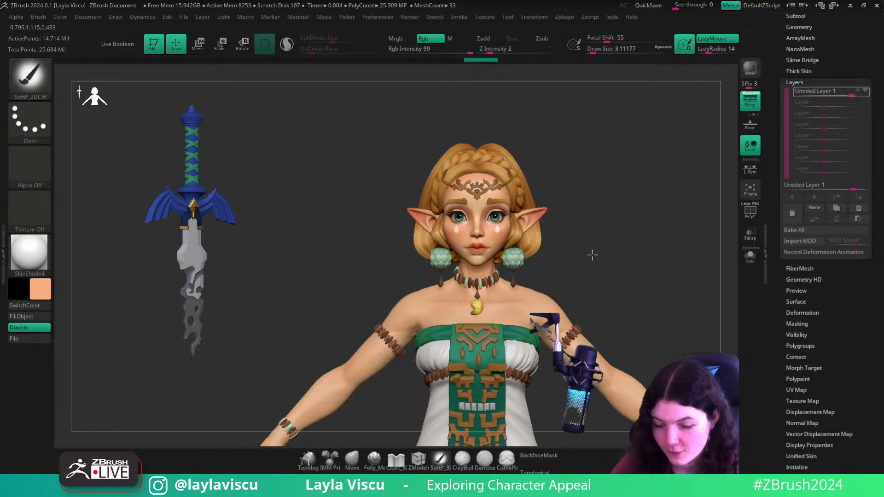
pyautogui.keyDown('ctrl'); pyautogui.moveTo(574, 254); pyautogui.dragTo(511, 289, button='right'); pyautogui.keyUp('ctrl')
pyautogui.moveTo(618, 279)
pyautogui.mouseDown(button='right')
pyautogui.moveTo(592, 280)
pyautogui.moveTo(603, 267)
pyautogui.mouseUp(button='right')
pyautogui.moveTo(663, 262)
pyautogui.keyDown('ctrl'); pyautogui.mouseDown(button='right')
pyautogui.moveTo(690, 293)
pyautogui.moveTo(667, 296)
pyautogui.moveTo(695, 332)
pyautogui.moveTo(646, 353)
pyautogui.moveTo(617, 334)
pyautogui.moveTo(598, 335)
pyautogui.moveTo(629, 340)
pyautogui.moveTo(639, 353)
pyautogui.mouseUp(button='right'); pyautogui.keyUp('ctrl')
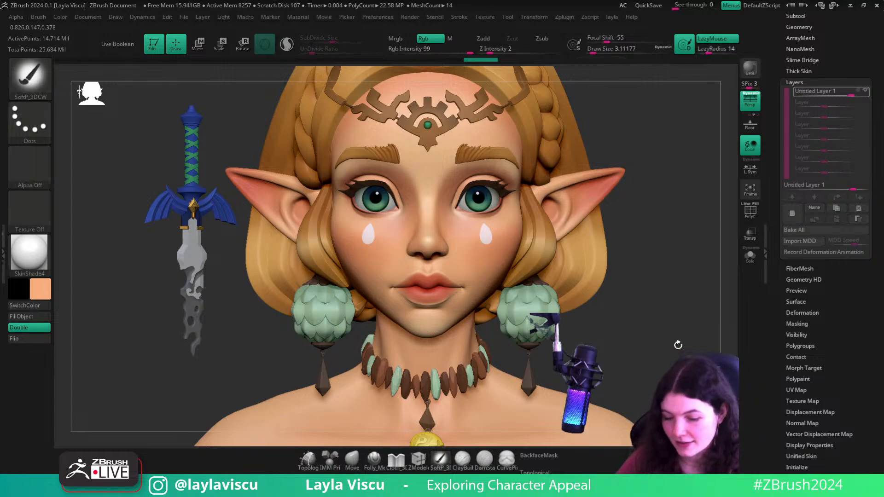
pyautogui.moveTo(675, 345); pyautogui.dragTo(695, 343)
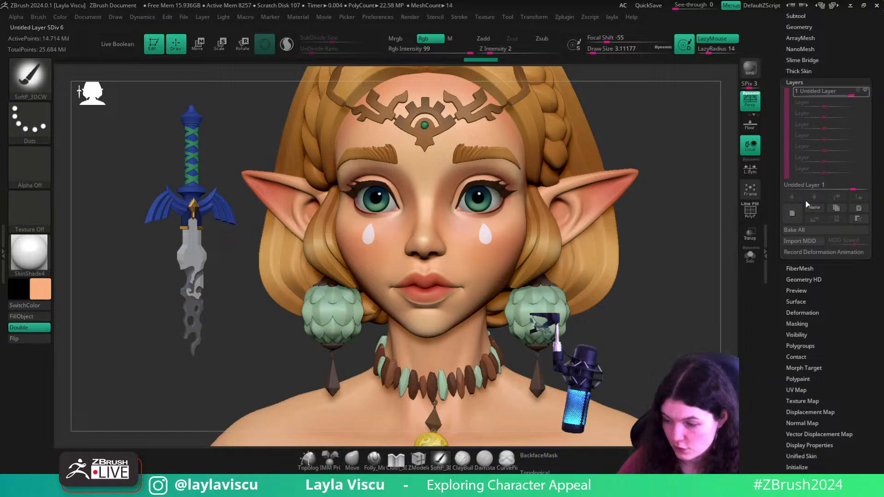
pyautogui.click(791, 213)
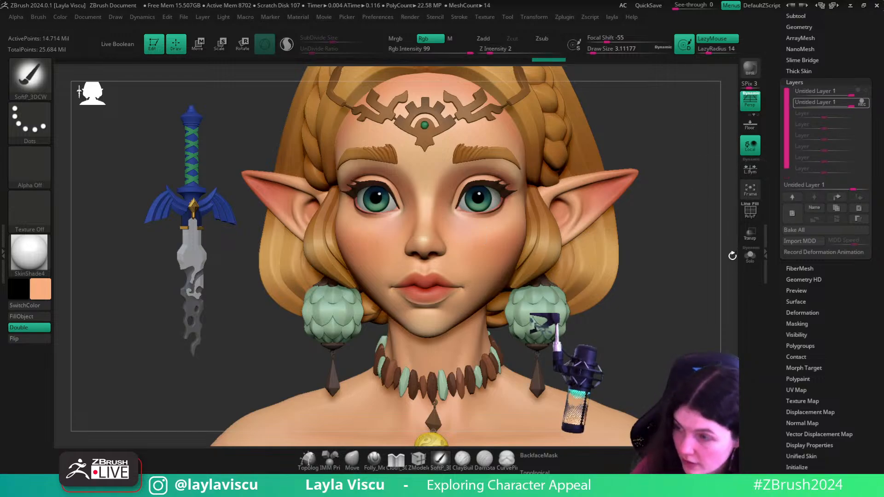
# - Sample the pale pink from the first layer's teardrops, hide that layer again and resume recording on the second layer
pyautogui.keyDown('shift'); pyautogui.moveTo(672, 317); pyautogui.dragTo(663, 318); pyautogui.keyUp('shift')
pyautogui.keyDown('ctrl'); pyautogui.moveTo(663, 318); pyautogui.dragTo(493, 253, button='right'); pyautogui.keyUp('ctrl')
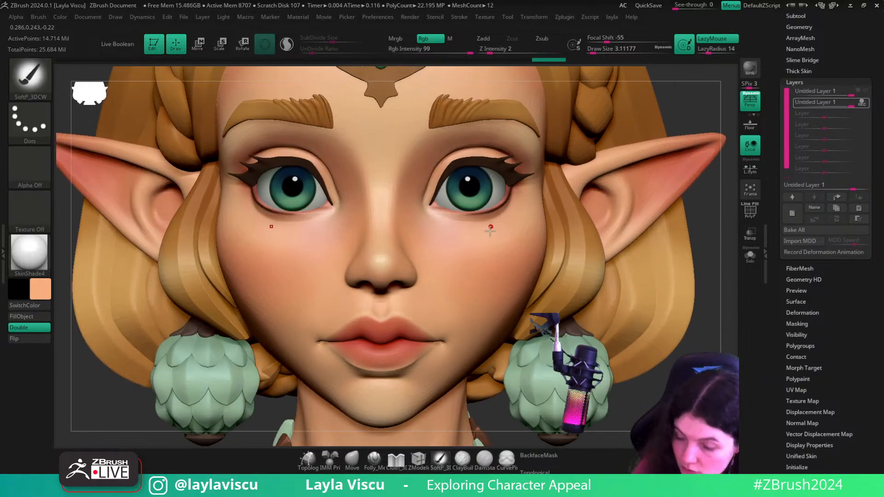
pyautogui.press('ctrl')
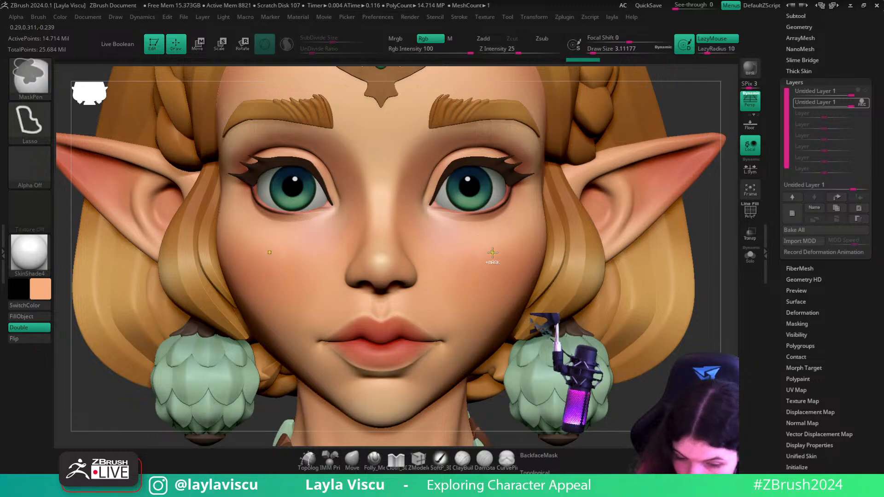
pyautogui.click(861, 105)
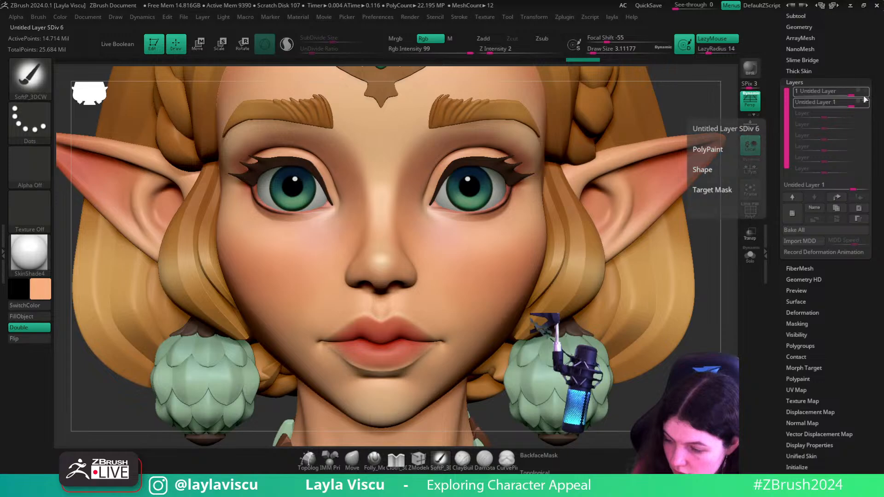
pyautogui.press('c')
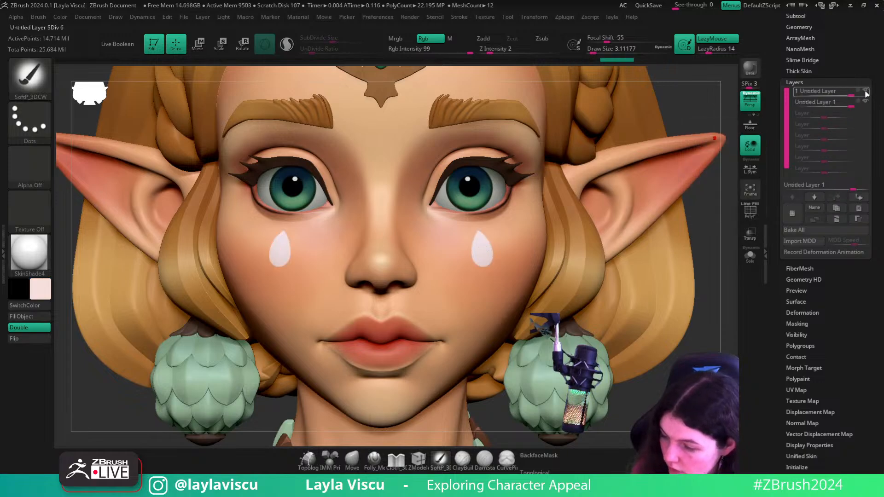
pyautogui.click(861, 105)
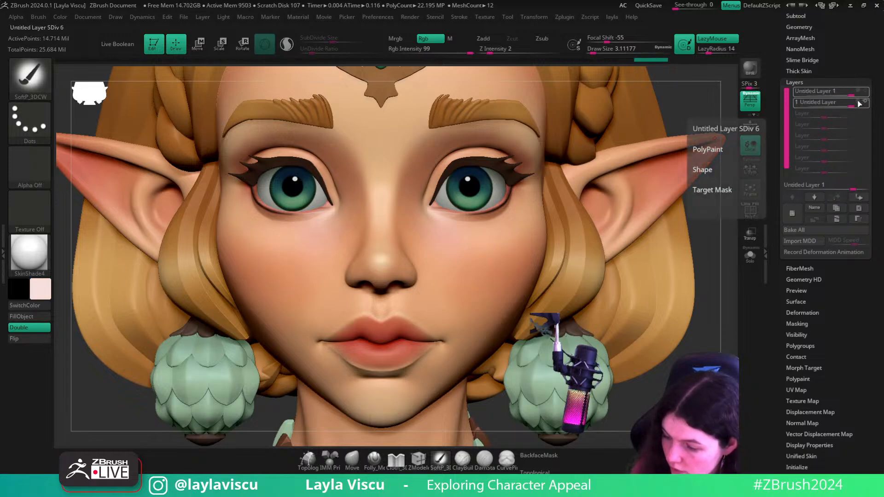
# - Undo a first narrow attempt and repaint small, slim teardrop outlines beneath the eyes on the second layer
pyautogui.moveTo(474, 249); pyautogui.dragTo(478, 262)
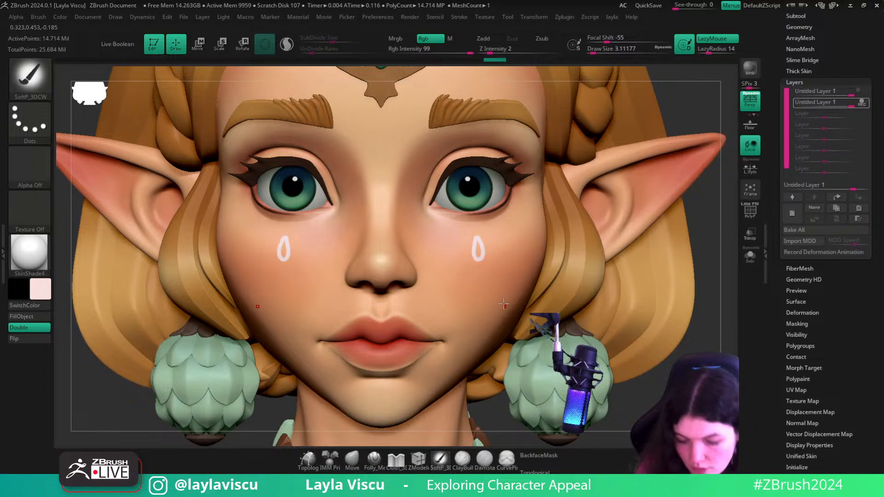
pyautogui.press('ctrl')
pyautogui.hotkey('ctrl', 'z')
pyautogui.moveTo(477, 234); pyautogui.dragTo(475, 256)
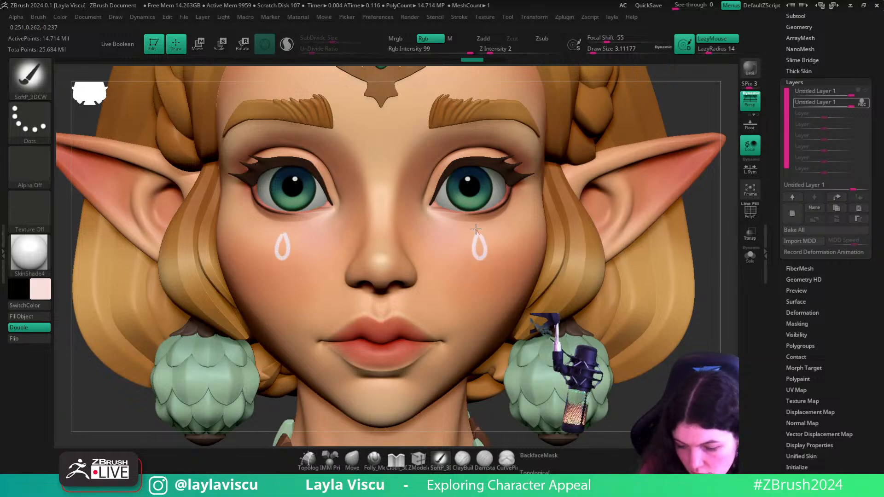
# - Set the draw size to about 1.82, sharpen the slim teardrop's tip and fill its interior with pale pink
pyautogui.keyDown('ctrl'); pyautogui.moveTo(486, 273); pyautogui.dragTo(487, 226, button='right'); pyautogui.keyUp('ctrl')
pyautogui.moveTo(488, 209)
pyautogui.mouseDown()
pyautogui.moveTo(482, 231)
pyautogui.moveTo(488, 205)
pyautogui.mouseUp()
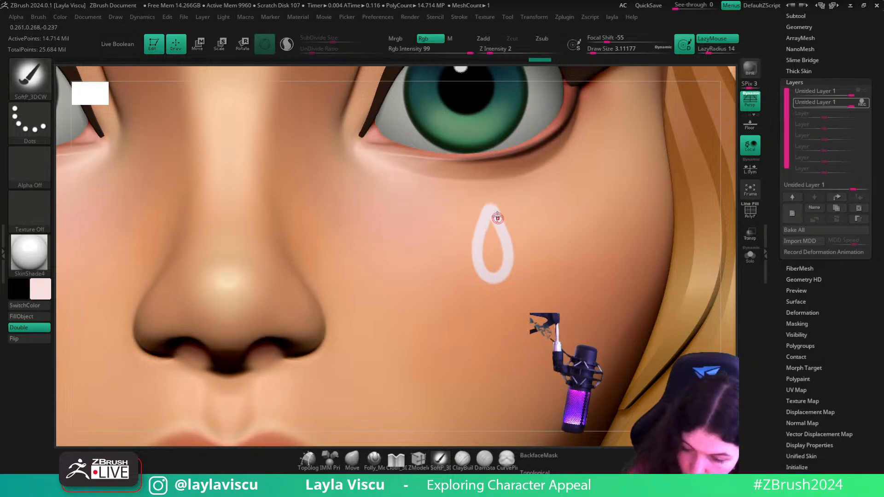
pyautogui.press('s')
pyautogui.click(491, 213)
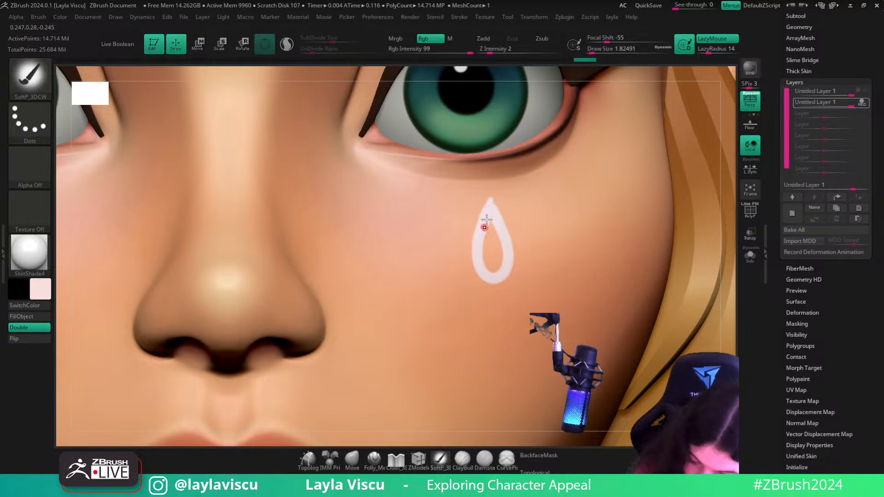
pyautogui.moveTo(490, 203); pyautogui.dragTo(481, 230)
pyautogui.moveTo(493, 200)
pyautogui.mouseDown()
pyautogui.moveTo(506, 243)
pyautogui.moveTo(504, 231)
pyautogui.moveTo(493, 272)
pyautogui.mouseUp()
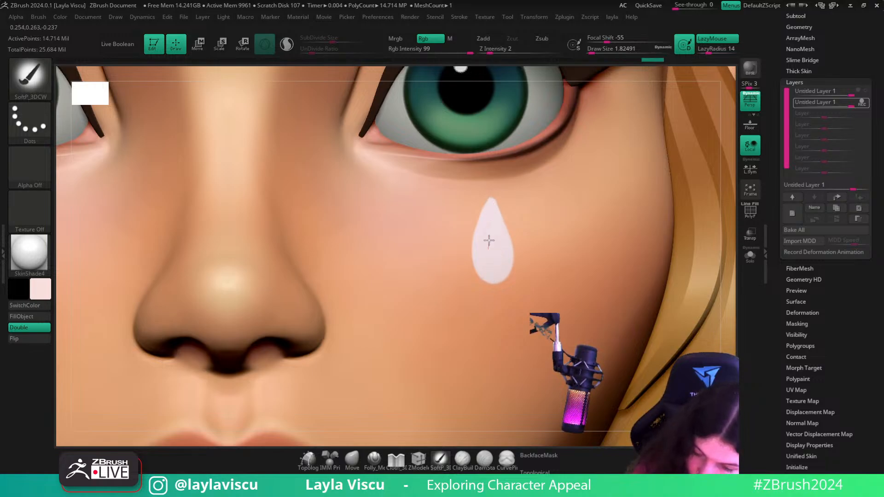
pyautogui.moveTo(493, 220)
pyautogui.keyDown('ctrl'); pyautogui.mouseDown(button='right')
pyautogui.moveTo(651, 290)
pyautogui.moveTo(424, 244)
pyautogui.mouseUp(button='right'); pyautogui.keyUp('ctrl')
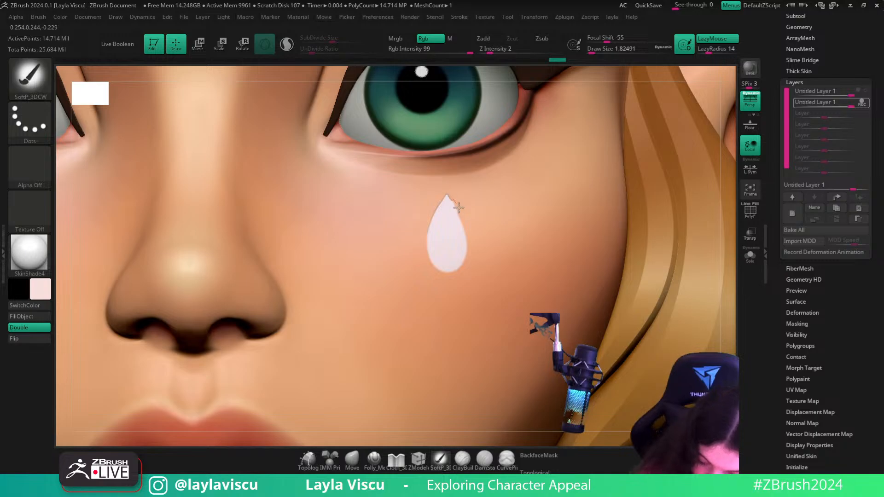
# - Stop recording the second layer and compare a snapshot of the slim teardrops side by side with the first layer's larger ones
pyautogui.moveTo(472, 245)
pyautogui.keyDown('ctrl'); pyautogui.mouseDown(button='right')
pyautogui.moveTo(637, 296)
pyautogui.moveTo(620, 304)
pyautogui.moveTo(617, 290)
pyautogui.moveTo(613, 310)
pyautogui.moveTo(604, 306)
pyautogui.moveTo(594, 326)
pyautogui.moveTo(787, 136)
pyautogui.mouseUp(button='right'); pyautogui.keyUp('ctrl')
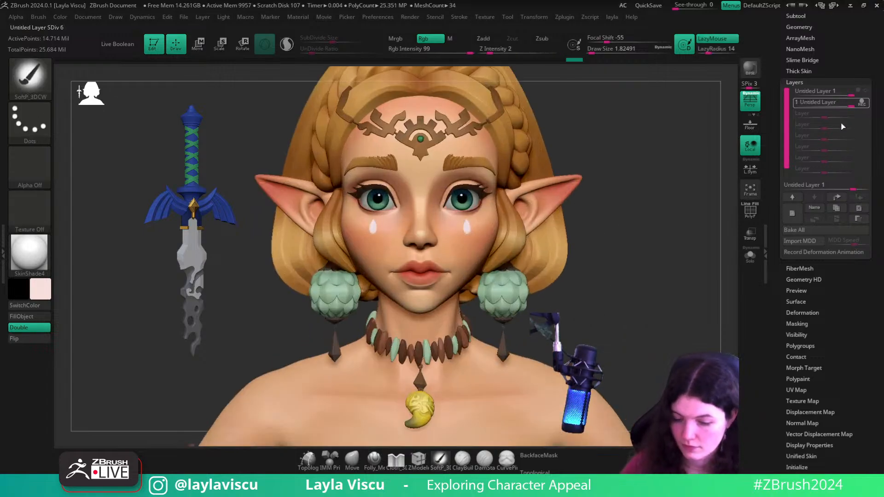
pyautogui.click(861, 102)
pyautogui.moveTo(571, 262)
pyautogui.keyDown('ctrl'); pyautogui.mouseDown(button='right')
pyautogui.moveTo(598, 258)
pyautogui.moveTo(578, 263)
pyautogui.moveTo(524, 239)
pyautogui.mouseUp(button='right'); pyautogui.keyUp('ctrl')
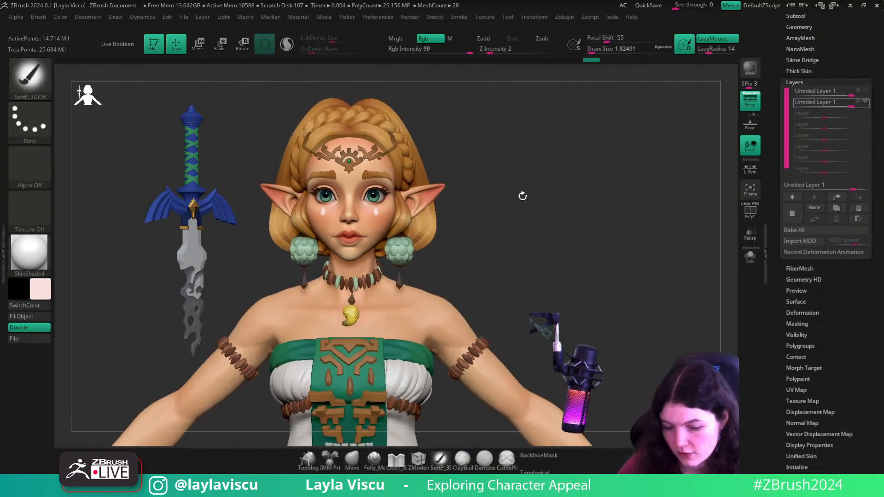
pyautogui.hotkey('shift', 's')
pyautogui.keyDown('alt'); pyautogui.moveTo(523, 196); pyautogui.dragTo(704, 199, button='right'); pyautogui.keyUp('alt')
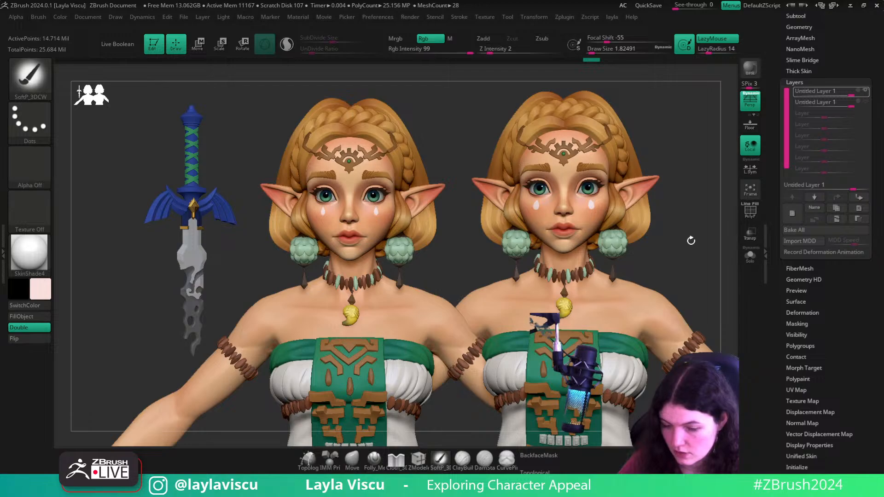
pyautogui.moveTo(690, 241); pyautogui.dragTo(689, 249)
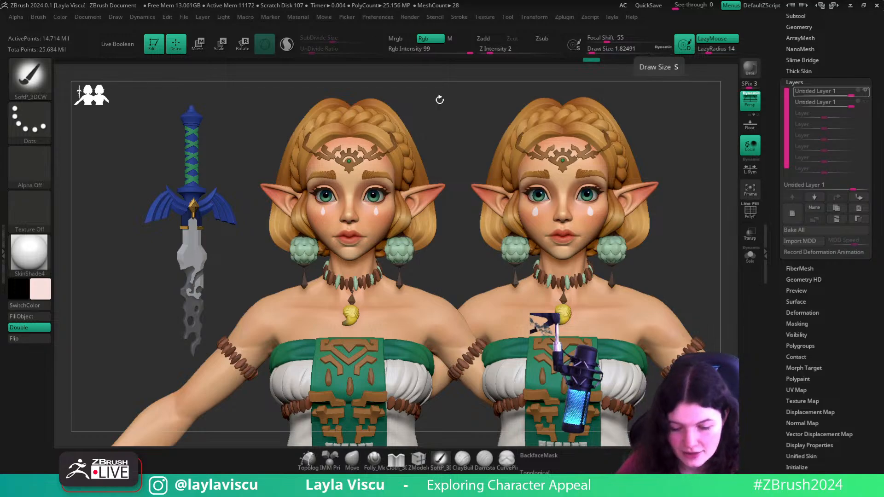
# - Clear the snapshots from the canvas and switch from the larger teardrop layer to the slim teardrop layer
pyautogui.hotkey('ctrl', 'n')
pyautogui.press('f')
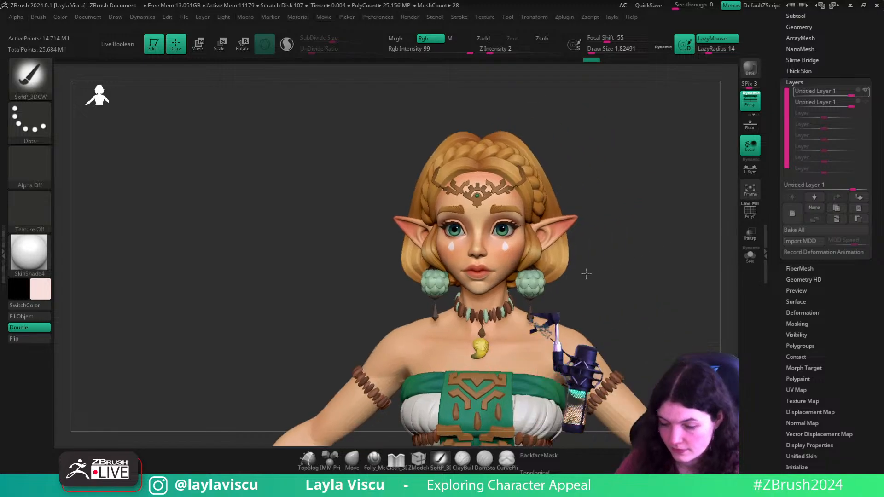
pyautogui.keyDown('ctrl'); pyautogui.moveTo(621, 266); pyautogui.dragTo(667, 271, button='right'); pyautogui.keyUp('ctrl')
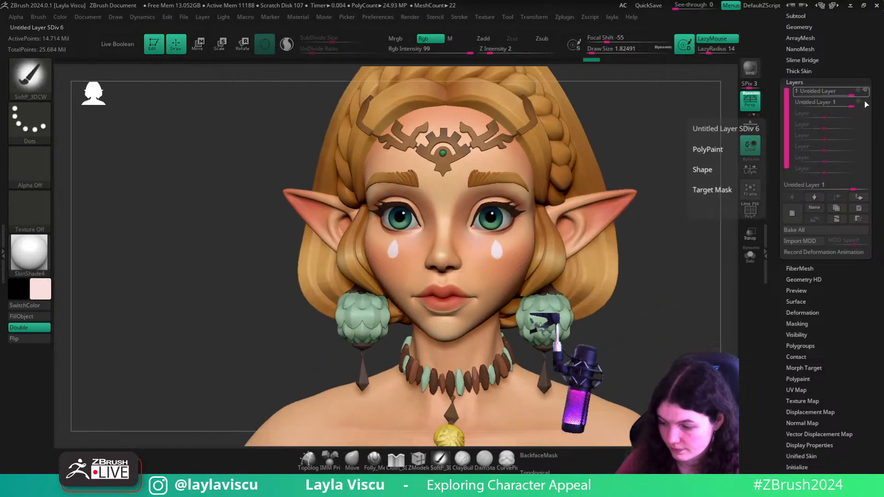
pyautogui.click(866, 103)
pyautogui.moveTo(651, 291); pyautogui.dragTo(661, 302, button='right')
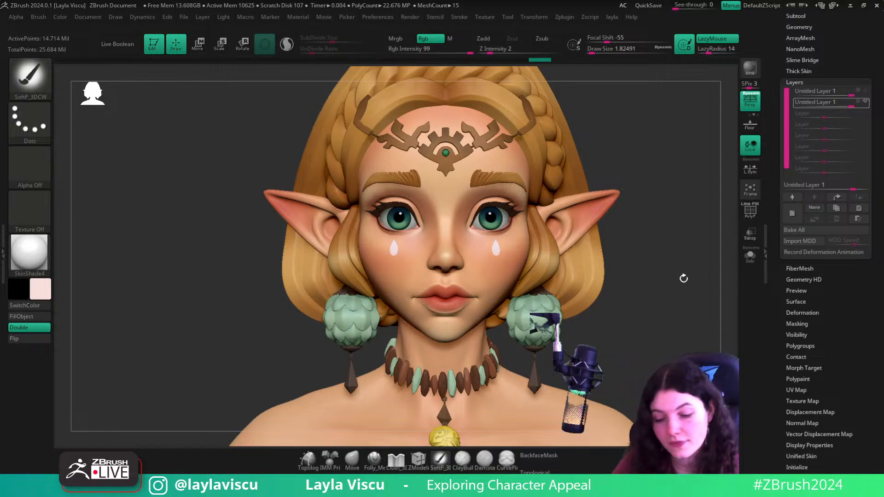
# - Preview the full figure with BasicMaterial, and restore SkinShade4
pyautogui.moveTo(674, 268)
pyautogui.mouseDown(button='right')
pyautogui.moveTo(661, 264)
pyautogui.moveTo(659, 288)
pyautogui.moveTo(645, 296)
pyautogui.moveTo(687, 327)
pyautogui.moveTo(579, 285)
pyautogui.moveTo(625, 276)
pyautogui.moveTo(571, 286)
pyautogui.moveTo(555, 275)
pyautogui.mouseUp(button='right')
pyautogui.press('shift')
pyautogui.moveTo(555, 276)
pyautogui.keyDown('ctrl'); pyautogui.mouseDown(button='right')
pyautogui.moveTo(549, 272)
pyautogui.moveTo(560, 285)
pyautogui.moveTo(526, 279)
pyautogui.moveTo(511, 220)
pyautogui.mouseUp(button='right'); pyautogui.keyUp('ctrl')
pyautogui.moveTo(568, 225)
pyautogui.keyDown('alt'); pyautogui.mouseDown(button='right')
pyautogui.moveTo(640, 163)
pyautogui.moveTo(598, 176)
pyautogui.moveTo(545, 174)
pyautogui.moveTo(568, 193)
pyautogui.moveTo(530, 184)
pyautogui.moveTo(582, 164)
pyautogui.moveTo(581, 223)
pyautogui.moveTo(626, 208)
pyautogui.mouseUp(button='right'); pyautogui.keyUp('alt')
pyautogui.click(29, 252)
pyautogui.click(127, 281)
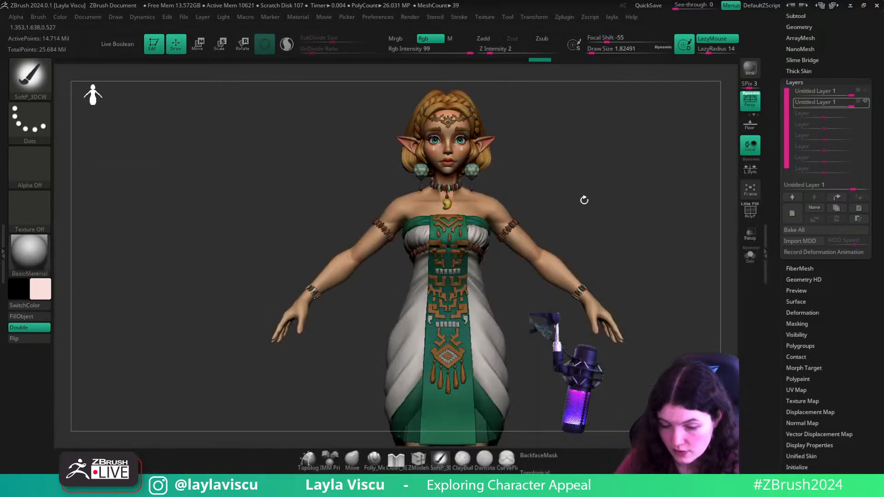
pyautogui.keyDown('ctrl'); pyautogui.moveTo(573, 193); pyautogui.dragTo(572, 196, button='right'); pyautogui.keyUp('ctrl')
pyautogui.click(37, 253)
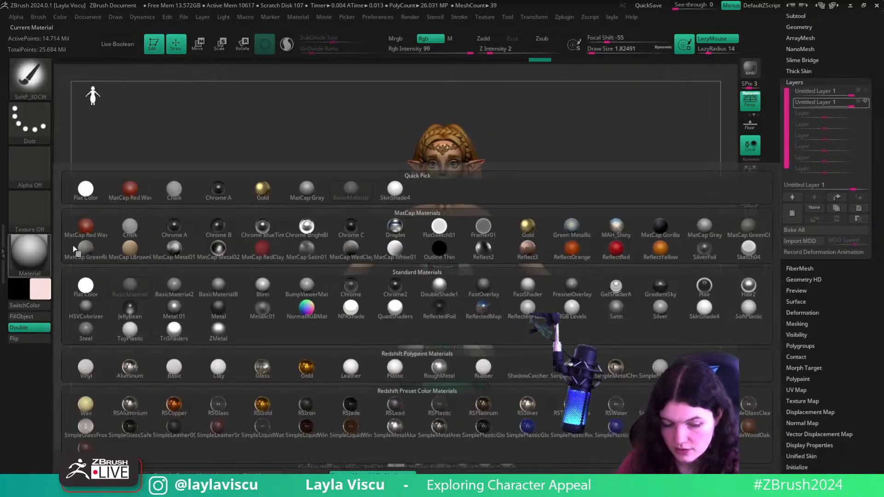
pyautogui.click(395, 189)
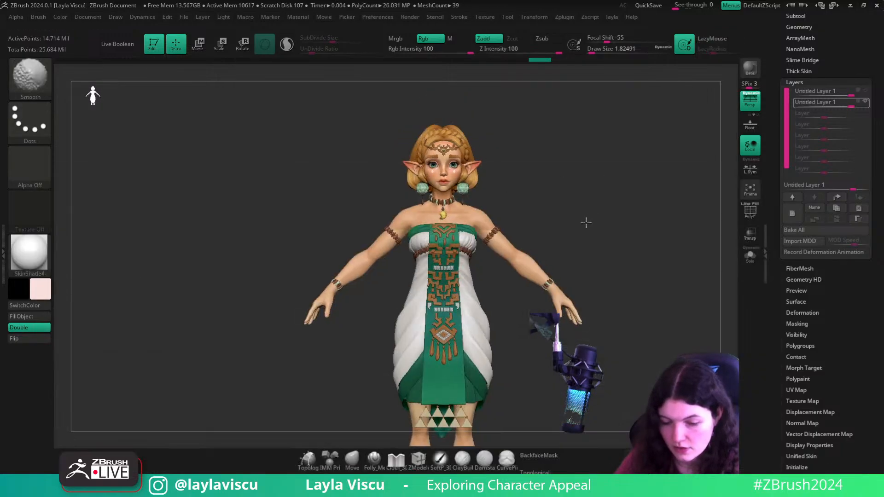
pyautogui.moveTo(623, 244)
pyautogui.keyDown('ctrl'); pyautogui.mouseDown(button='right')
pyautogui.moveTo(657, 246)
pyautogui.moveTo(623, 244)
pyautogui.mouseUp(button='right'); pyautogui.keyUp('ctrl')
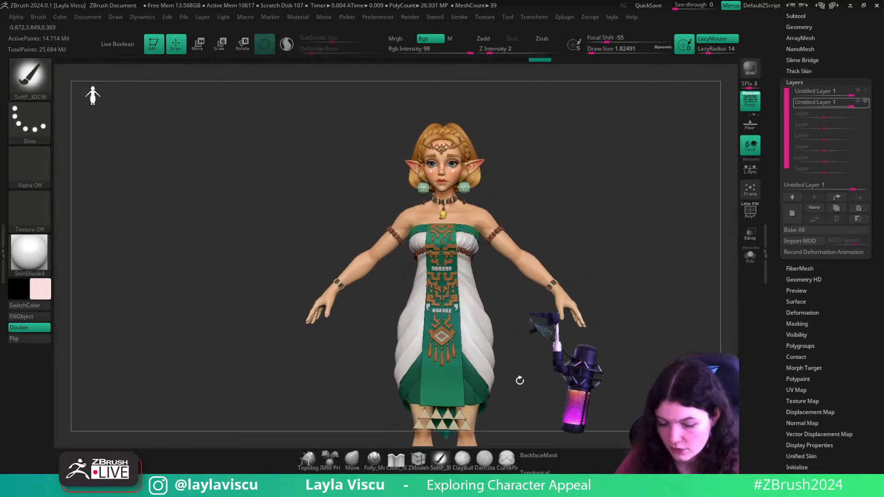
# - Open the reference board and examine the outfit art for the emblem and triangular trim on the skirt's lower front panel
pyautogui.keyDown('alt'); pyautogui.moveTo(539, 372); pyautogui.dragTo(525, 315, button='right'); pyautogui.keyUp('alt')
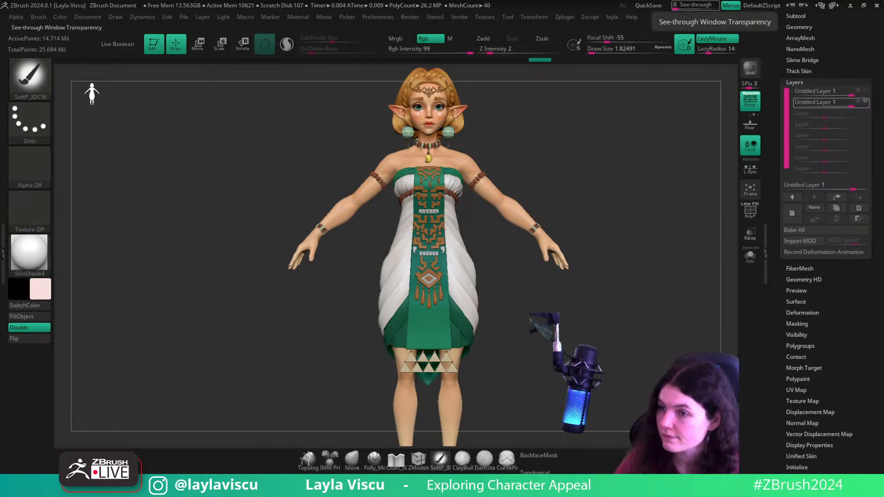
pyautogui.moveTo(883, 244); pyautogui.dragTo(436, 281, button='right')
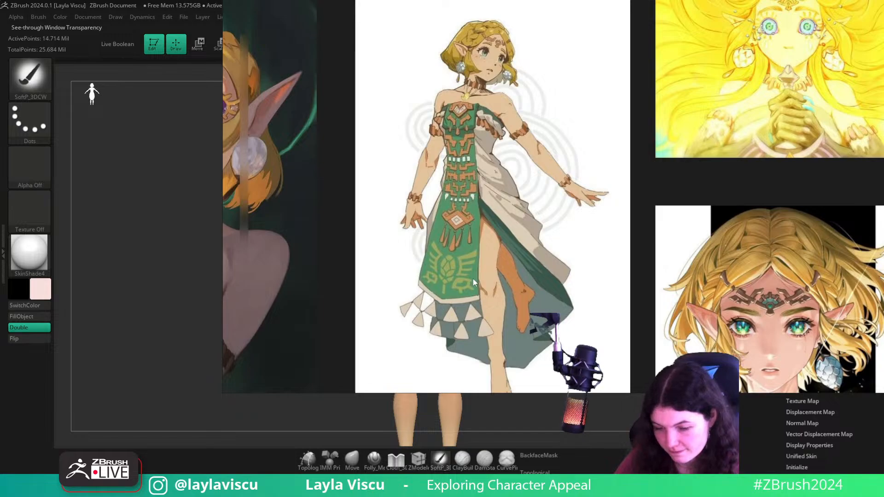
pyautogui.scroll(-4, 536, 187)
pyautogui.moveTo(782, 152); pyautogui.dragTo(427, 244, button='middle')
pyautogui.moveTo(846, 124)
pyautogui.mouseDown(button='middle')
pyautogui.moveTo(592, 221)
pyautogui.moveTo(379, 229)
pyautogui.mouseUp(button='middle')
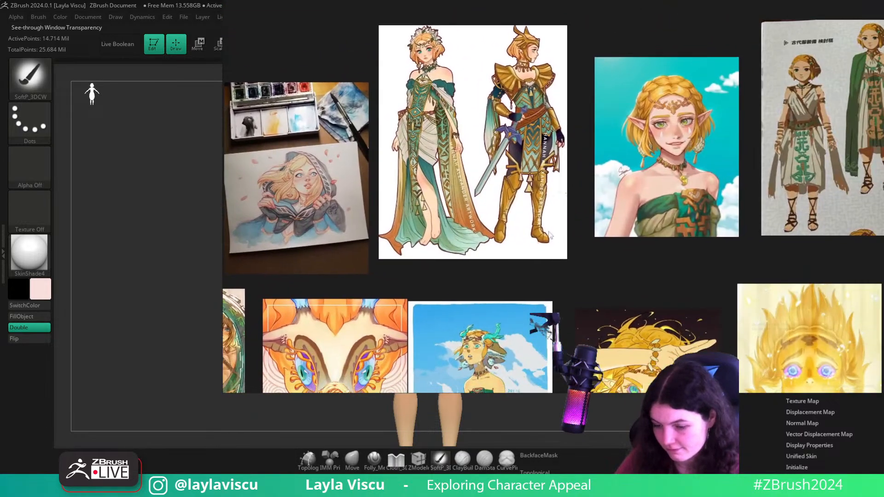
pyautogui.moveTo(661, 233); pyautogui.dragTo(477, 267, button='middle')
pyautogui.moveTo(825, 182); pyautogui.dragTo(628, 240, button='middle')
pyautogui.scroll(2, 622, 234)
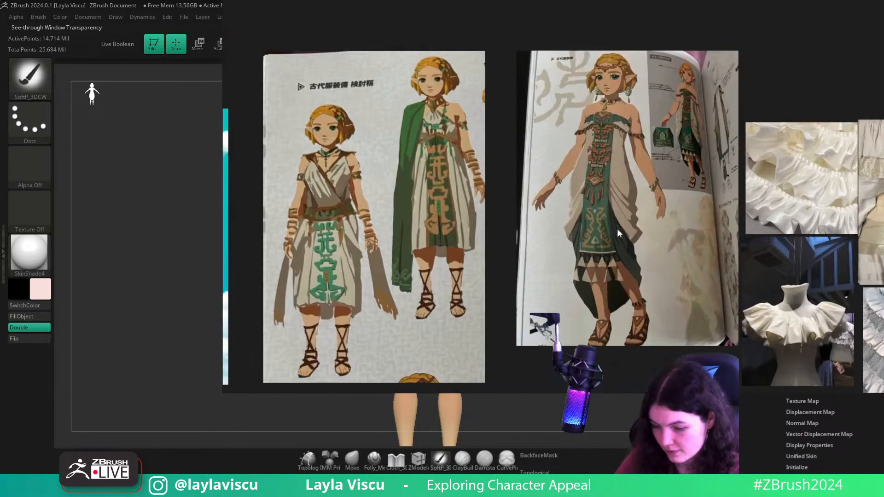
pyautogui.scroll(2, 599, 225)
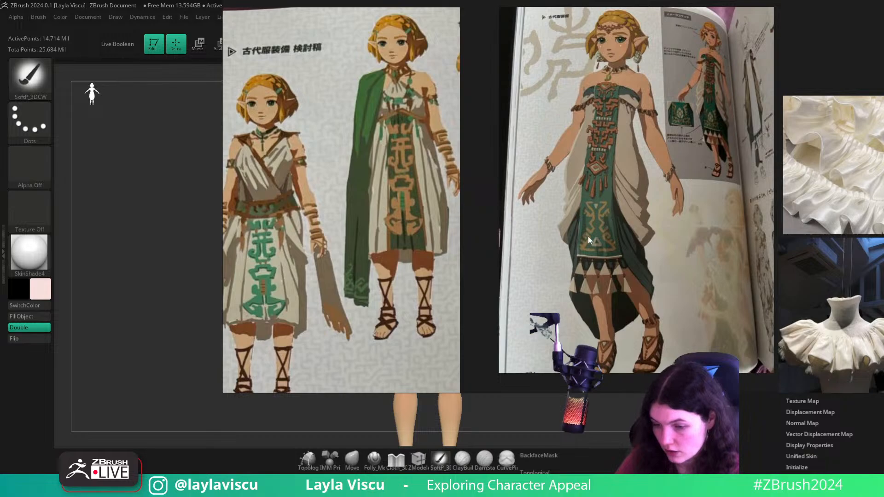
# - Examine the character illustrations and dress artwork across the rest of the reference board, and return to the model
pyautogui.scroll(-3, 584, 225)
pyautogui.scroll(2, 548, 155)
pyautogui.moveTo(619, 324); pyautogui.dragTo(610, 258, button='middle')
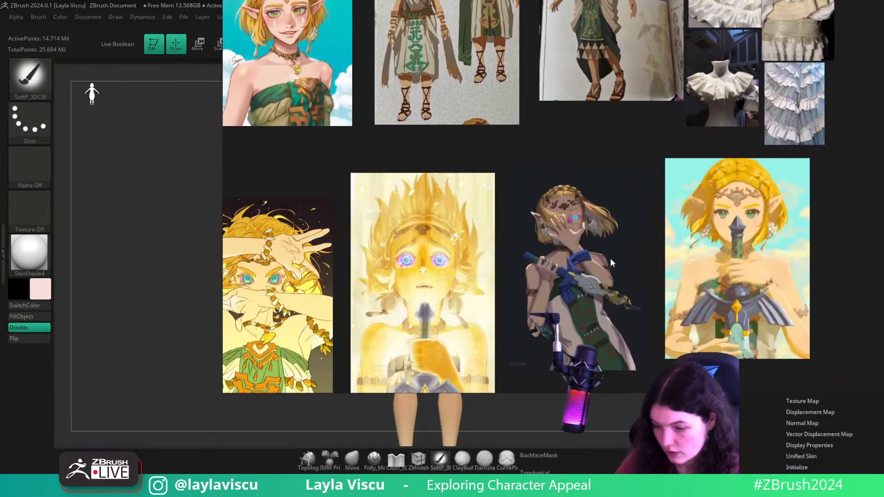
pyautogui.scroll(-2, 573, 250)
pyautogui.moveTo(472, 264); pyautogui.dragTo(787, 186, button='middle')
pyautogui.scroll(3, 555, 208)
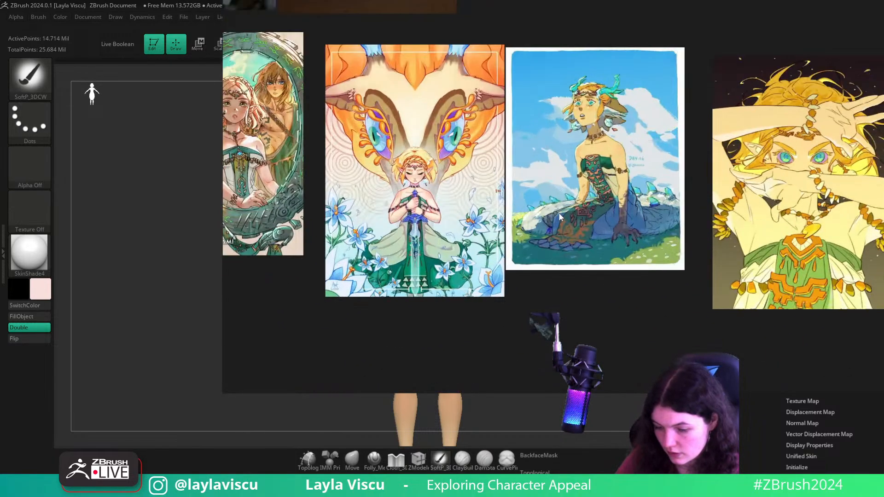
pyautogui.scroll(-3, 560, 217)
pyautogui.moveTo(473, 213); pyautogui.dragTo(752, 225, button='middle')
pyautogui.moveTo(378, 239); pyautogui.dragTo(585, 251, button='middle')
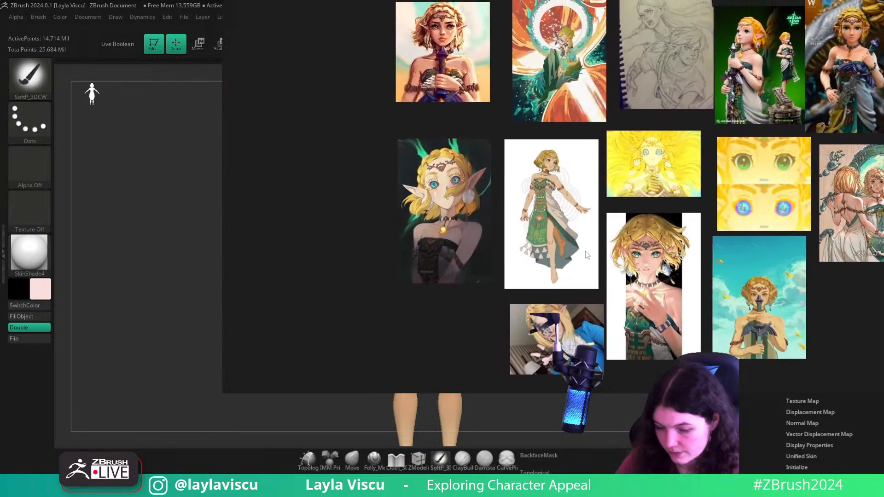
pyautogui.moveTo(562, 114); pyautogui.dragTo(525, 253, button='middle')
pyautogui.scroll(-2, 526, 256)
pyautogui.moveTo(526, 256); pyautogui.dragTo(694, 4, button='right')
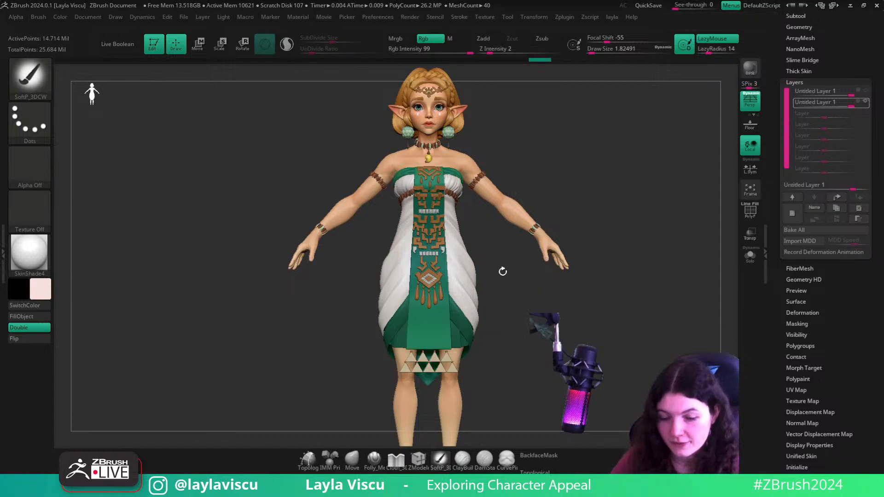
# - Place a snapshot of the Master Sword from the PM3D_Plane3D2 tool beside the character's upper body, and collapse the layer settings
pyautogui.moveTo(565, 154)
pyautogui.keyDown('alt'); pyautogui.mouseDown(button='right')
pyautogui.moveTo(552, 221)
pyautogui.moveTo(436, 216)
pyautogui.moveTo(586, 211)
pyautogui.mouseUp(button='right'); pyautogui.keyUp('alt')
pyautogui.moveTo(852, 76); pyautogui.dragTo(849, 169)
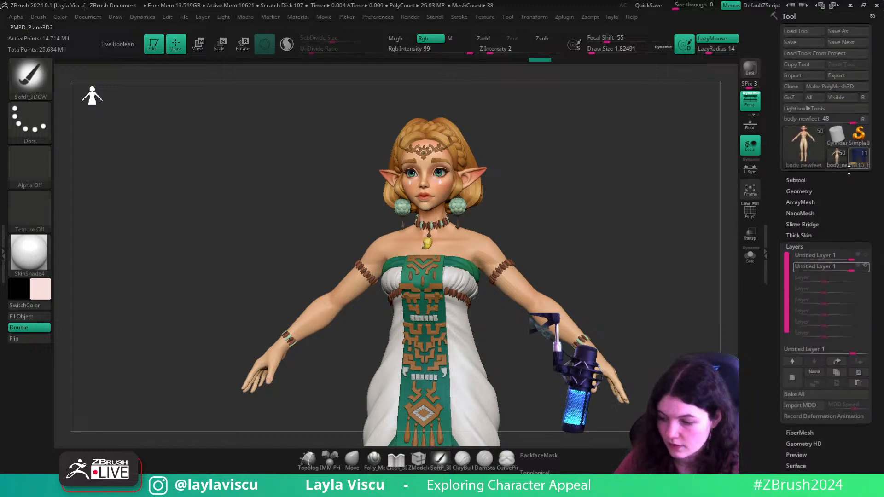
pyautogui.click(863, 167)
pyautogui.keyDown('alt'); pyautogui.moveTo(554, 304); pyautogui.dragTo(405, 164, button='right'); pyautogui.keyUp('alt')
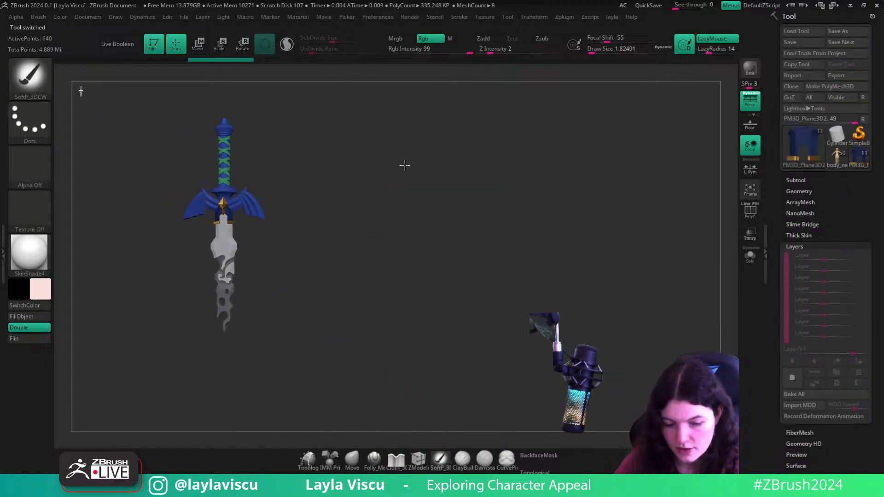
pyautogui.click(832, 165)
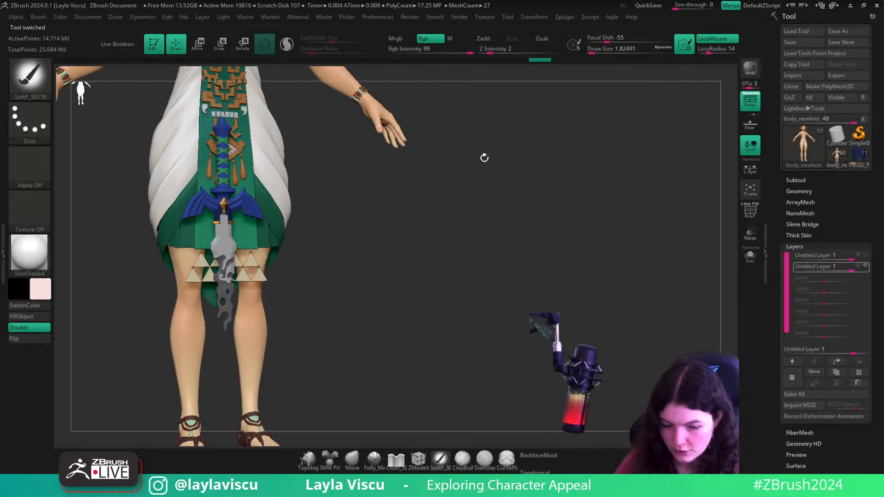
pyautogui.keyDown('alt'); pyautogui.moveTo(483, 158); pyautogui.dragTo(740, 275, button='right'); pyautogui.keyUp('alt')
pyautogui.keyDown('alt'); pyautogui.moveTo(705, 178); pyautogui.dragTo(678, 284, button='right'); pyautogui.keyUp('alt')
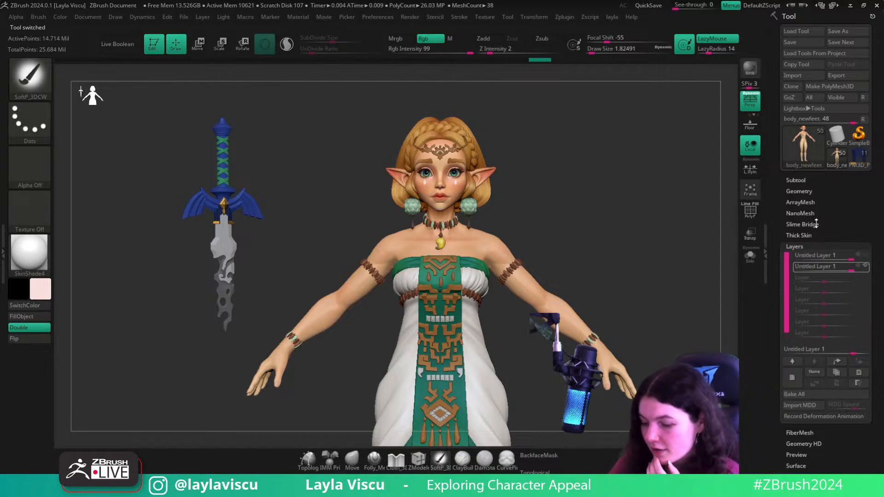
pyautogui.click(813, 248)
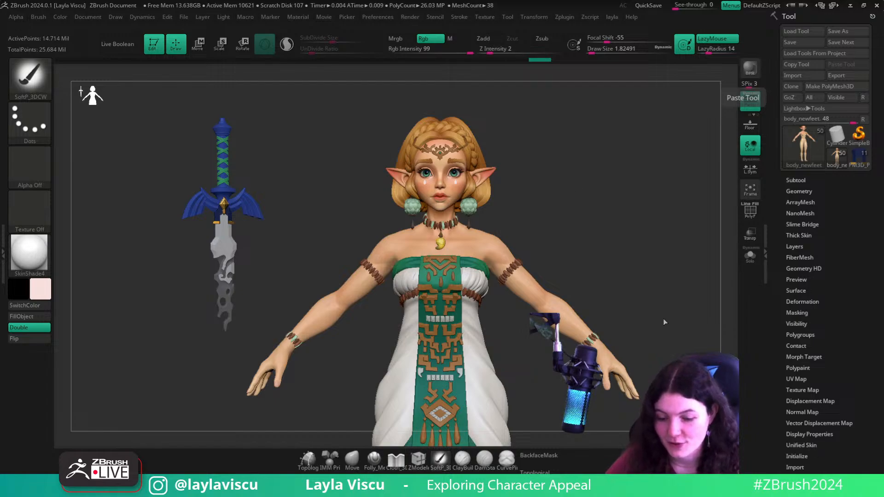
pyautogui.moveTo(646, 282)
pyautogui.mouseDown()
pyautogui.moveTo(637, 278)
pyautogui.moveTo(637, 286)
pyautogui.mouseUp()
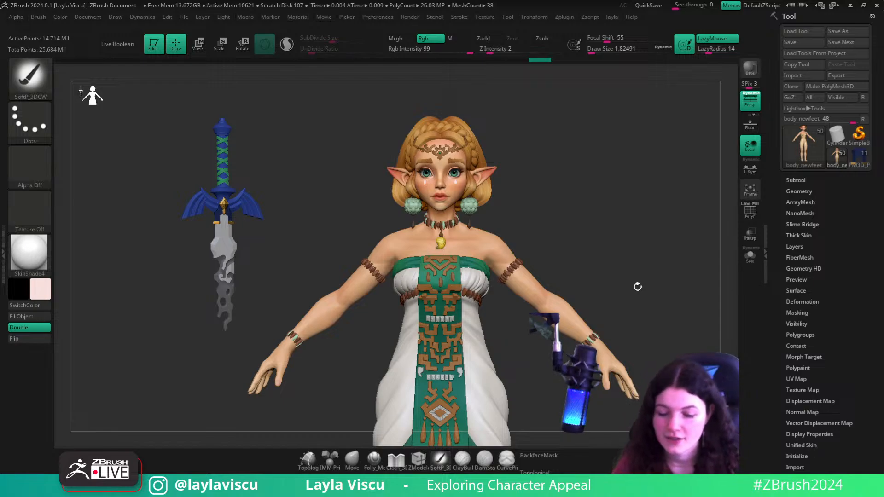
pyautogui.moveTo(669, 279)
pyautogui.mouseDown()
pyautogui.moveTo(661, 282)
pyautogui.moveTo(672, 284)
pyautogui.moveTo(669, 291)
pyautogui.mouseUp()
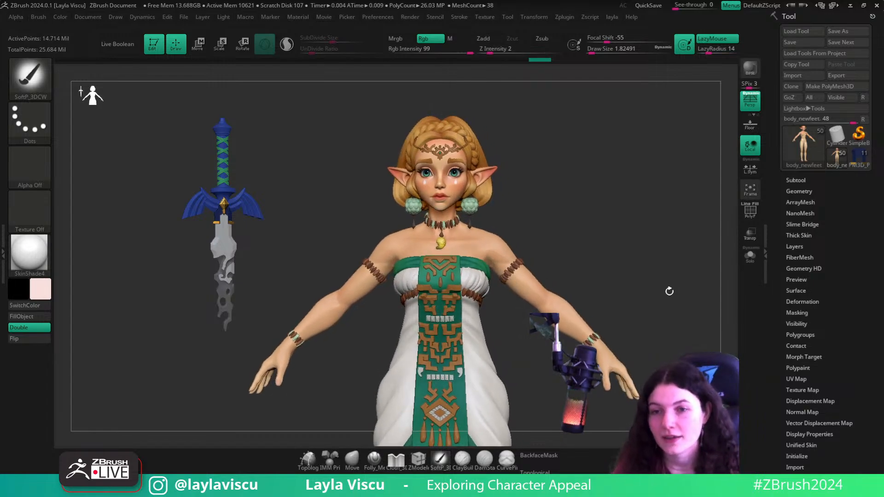